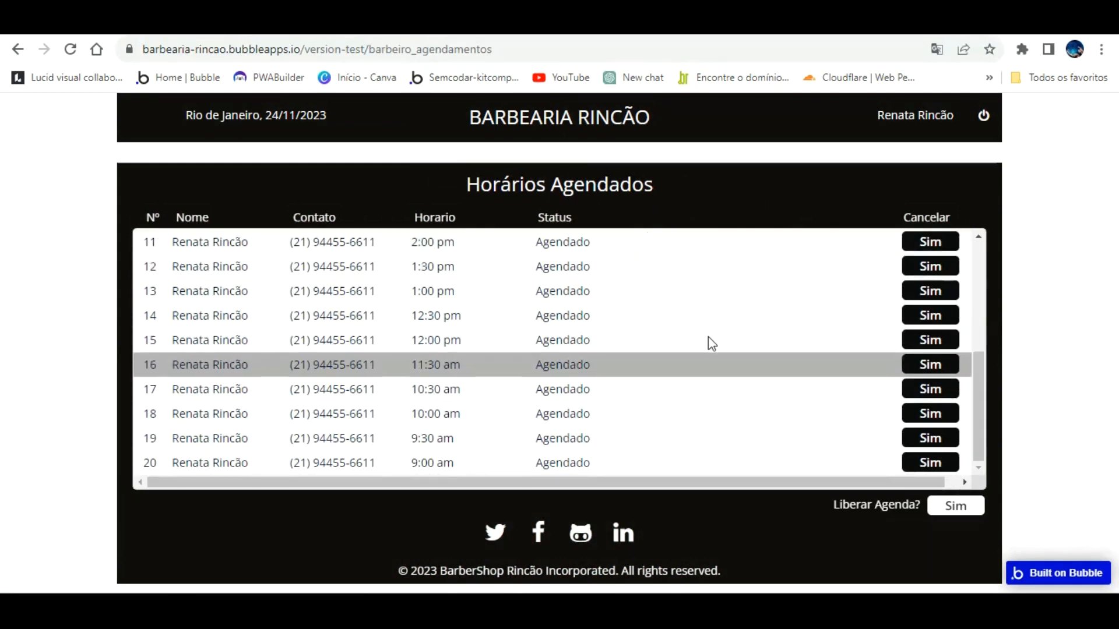
Step: In the Bubble editor, open Data > App data and list the All Time Slots records
left_click(64, 30)
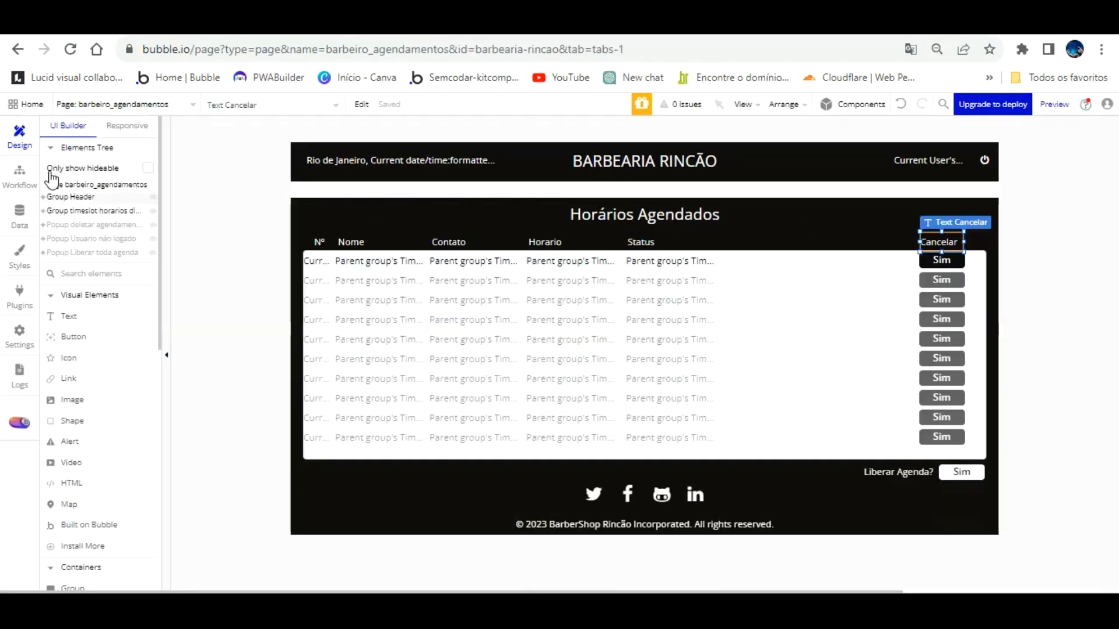
left_click(19, 214)
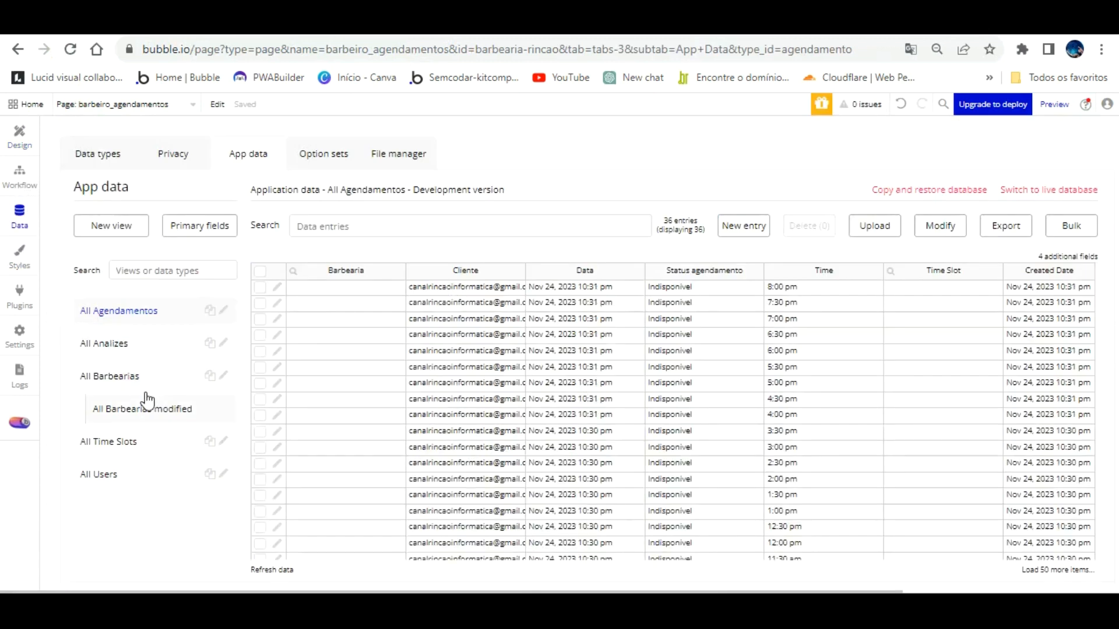
left_click(116, 441)
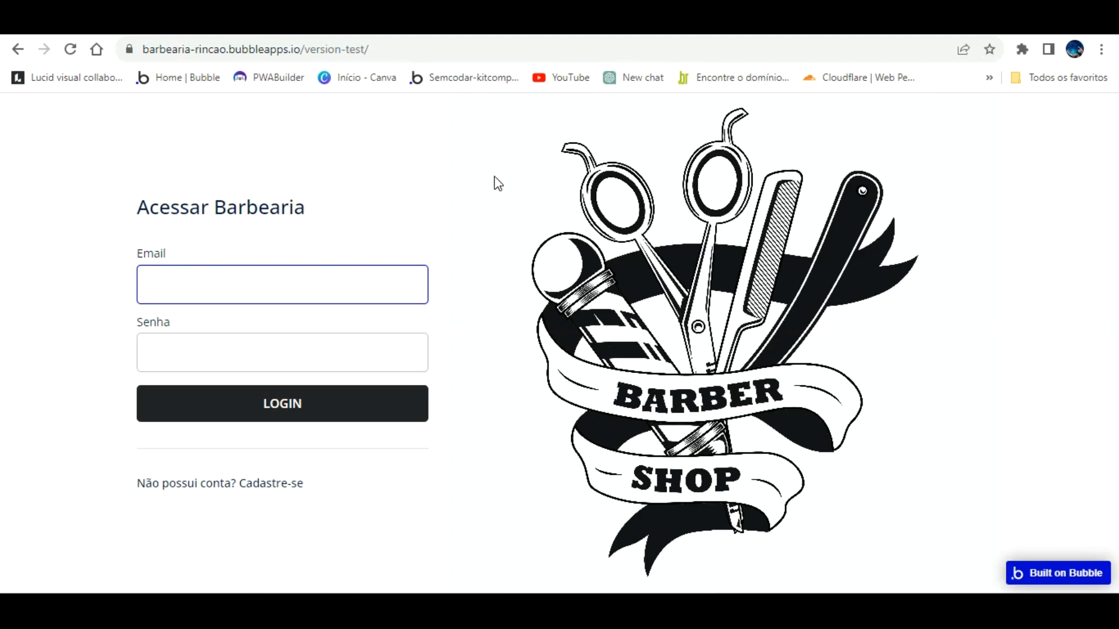
Step: Enter the account e-mail and password in the login form and attempt to log in
left_click(294, 282)
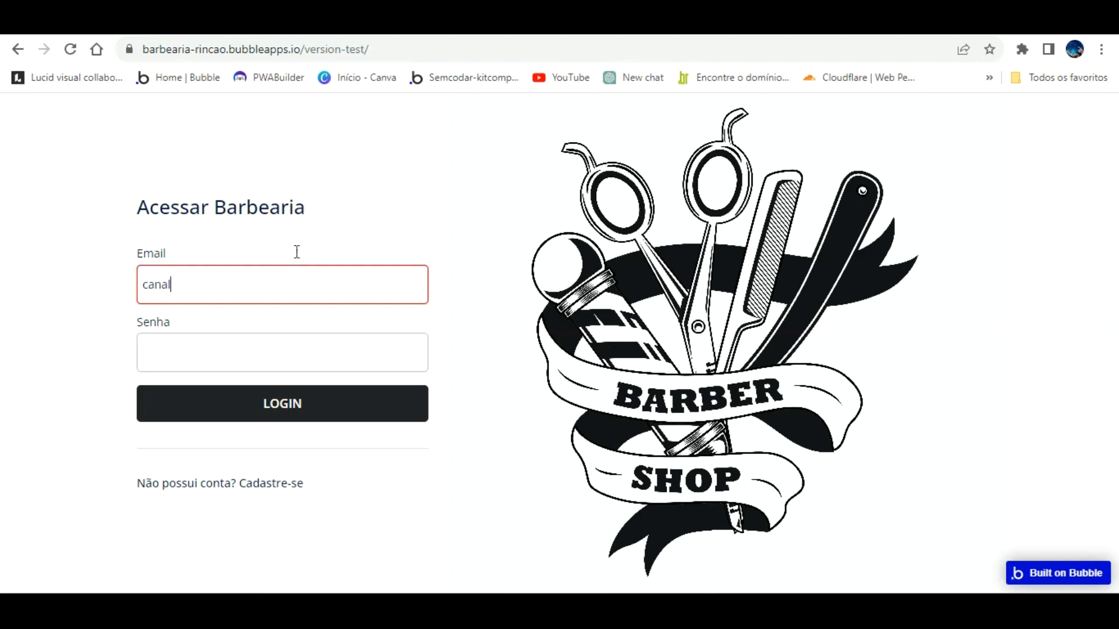
key("Tab")
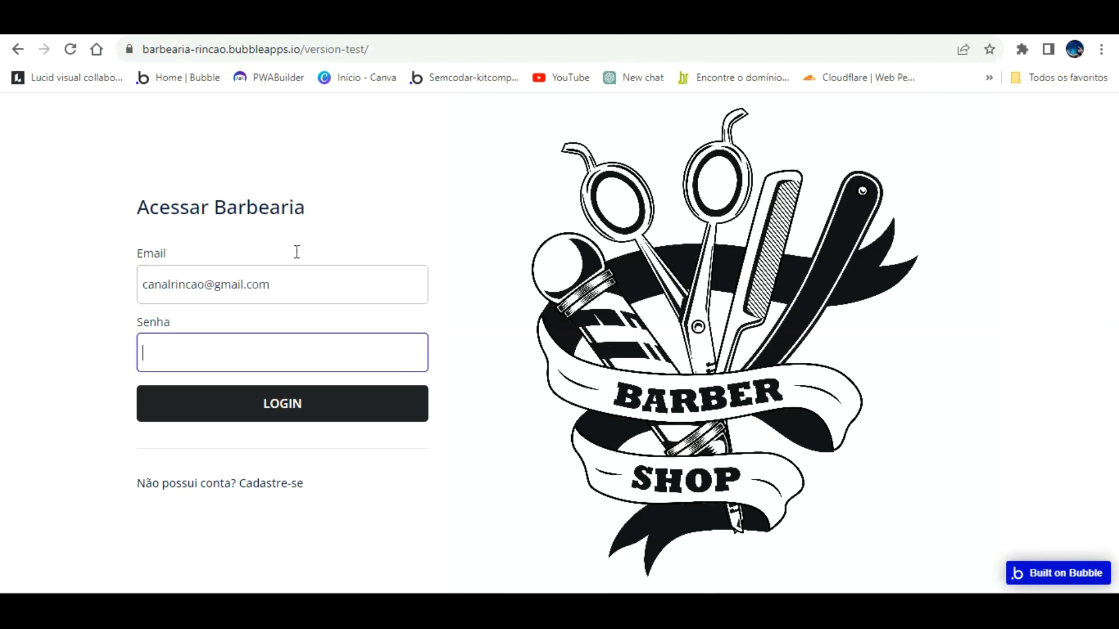
type("••••••")
key("Return")
left_click(352, 387)
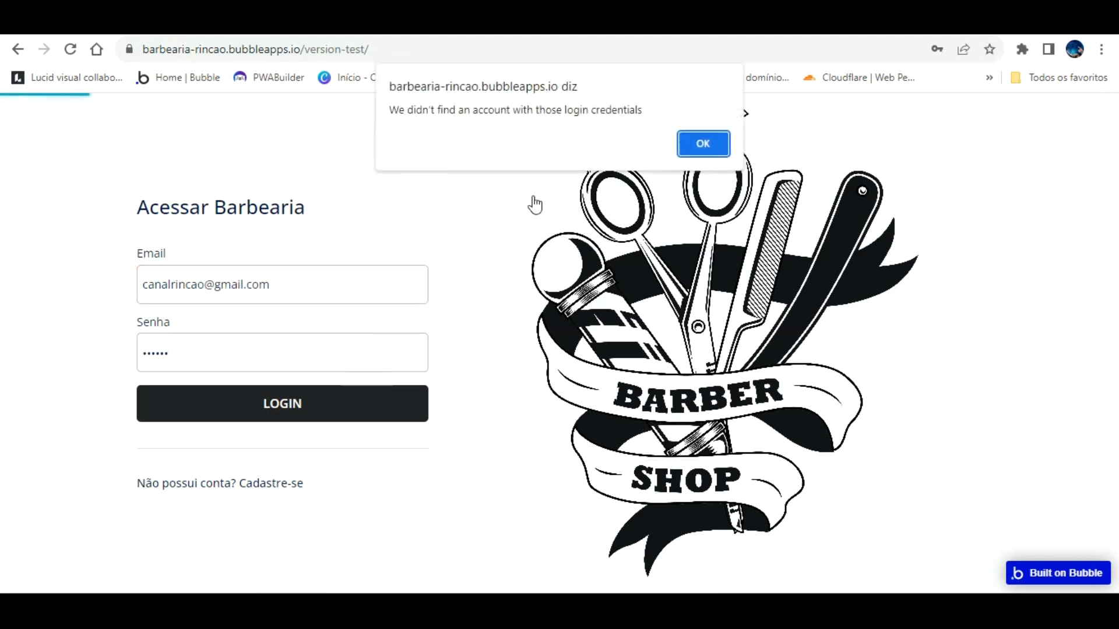
Step: Dismiss the login error, correct the e-mail by adding 'informatica', and log in again
left_click(708, 144)
left_click(222, 272)
type("informatica")
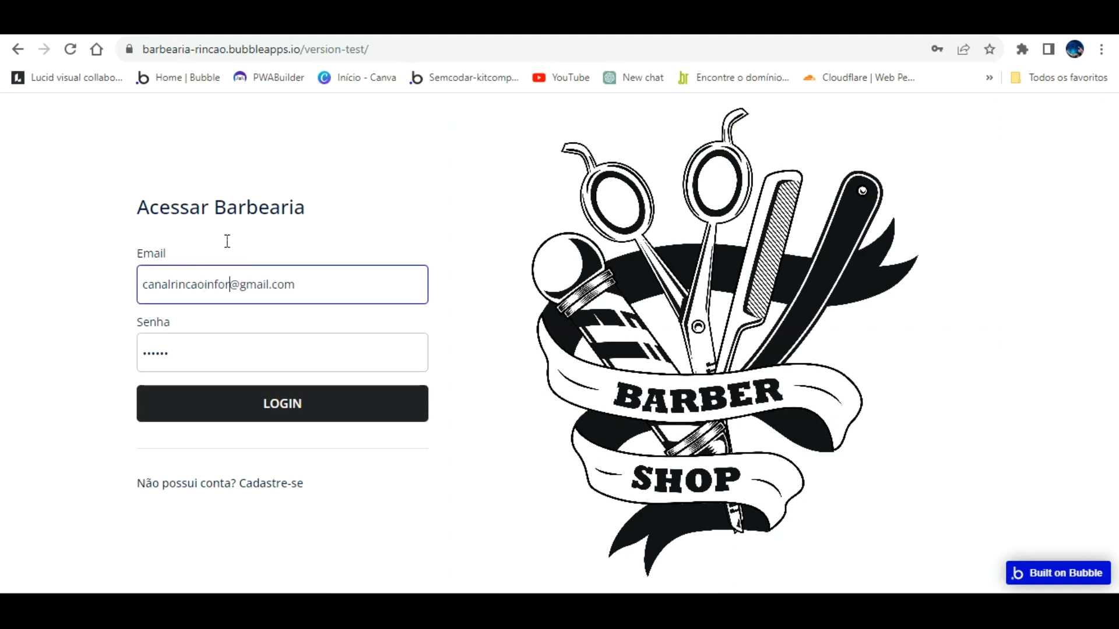
left_click(284, 397)
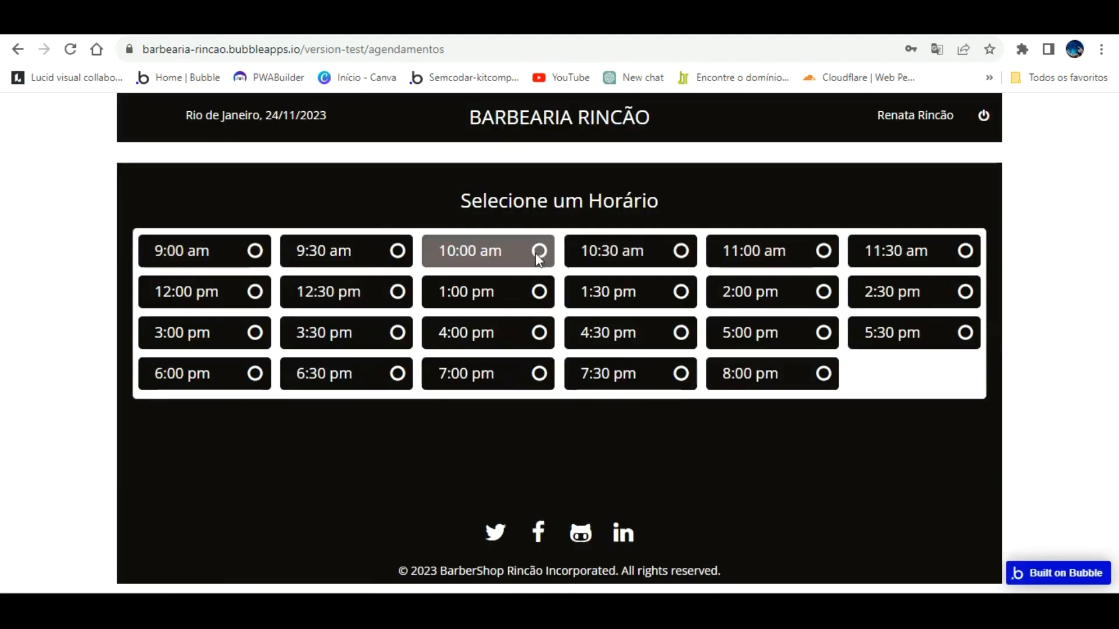
Step: Book the 10:00 am slot with Confirmar, pick the 1:00 pm slot, then log out
left_click(545, 244)
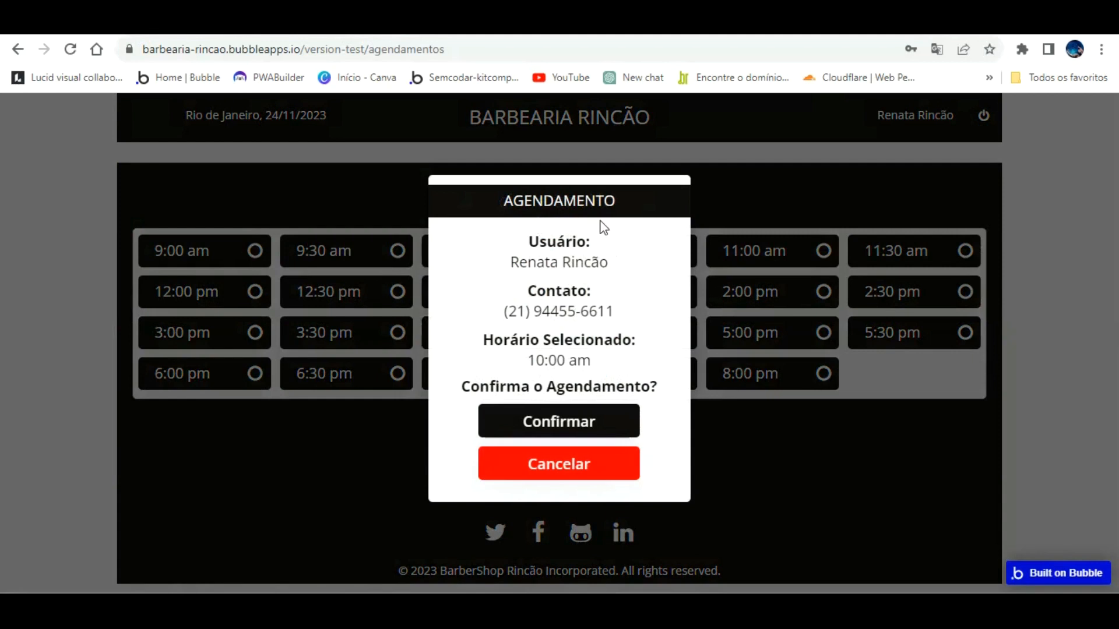
left_click(542, 416)
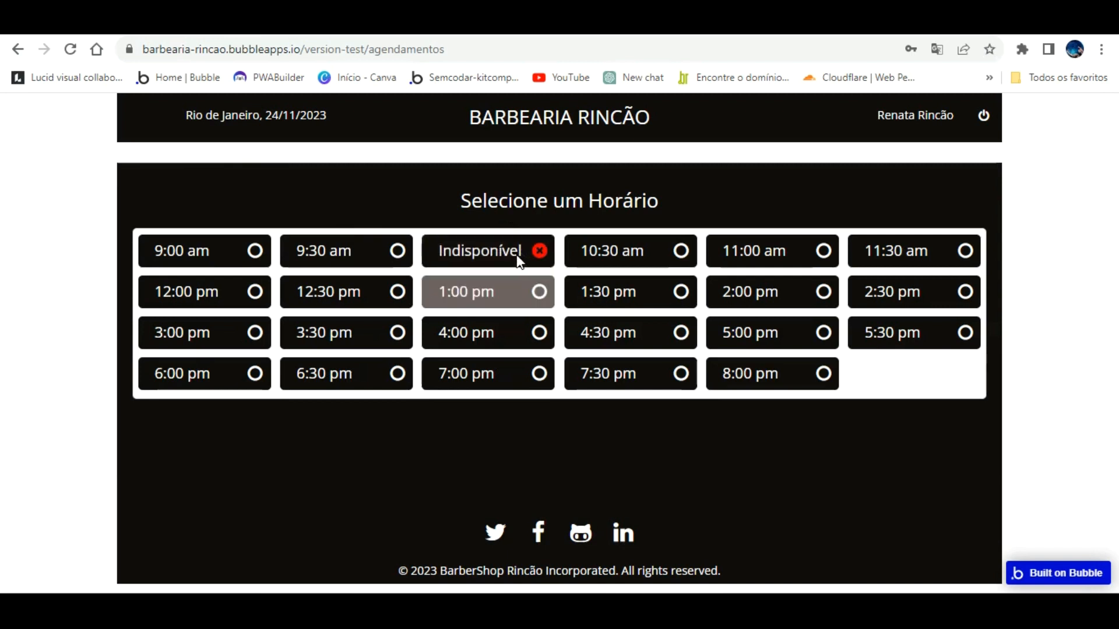
left_click(538, 291)
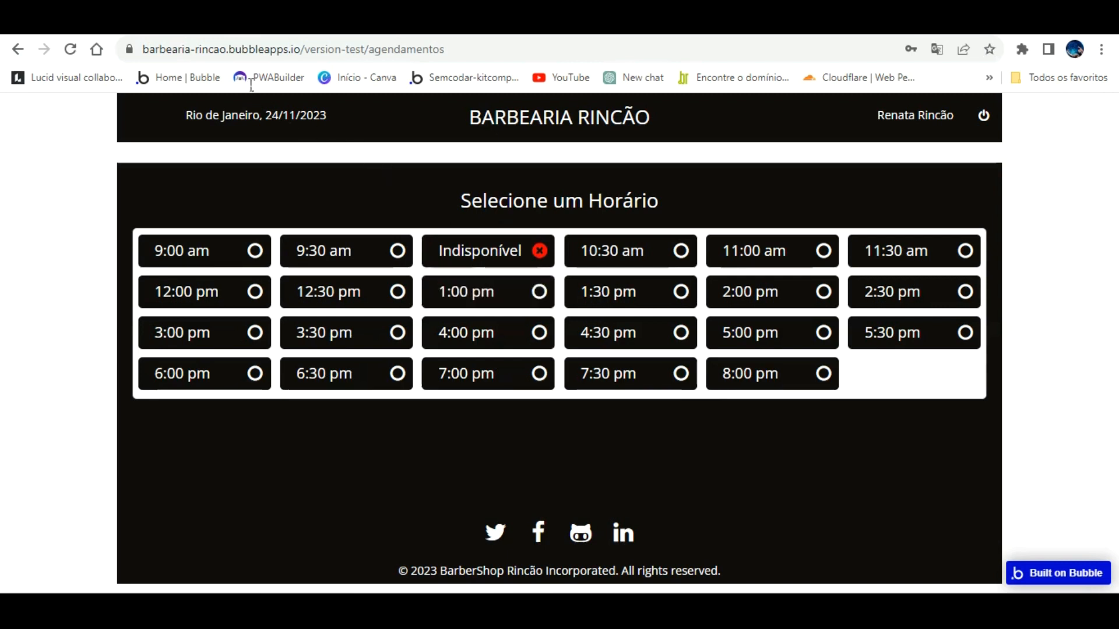
left_click(983, 114)
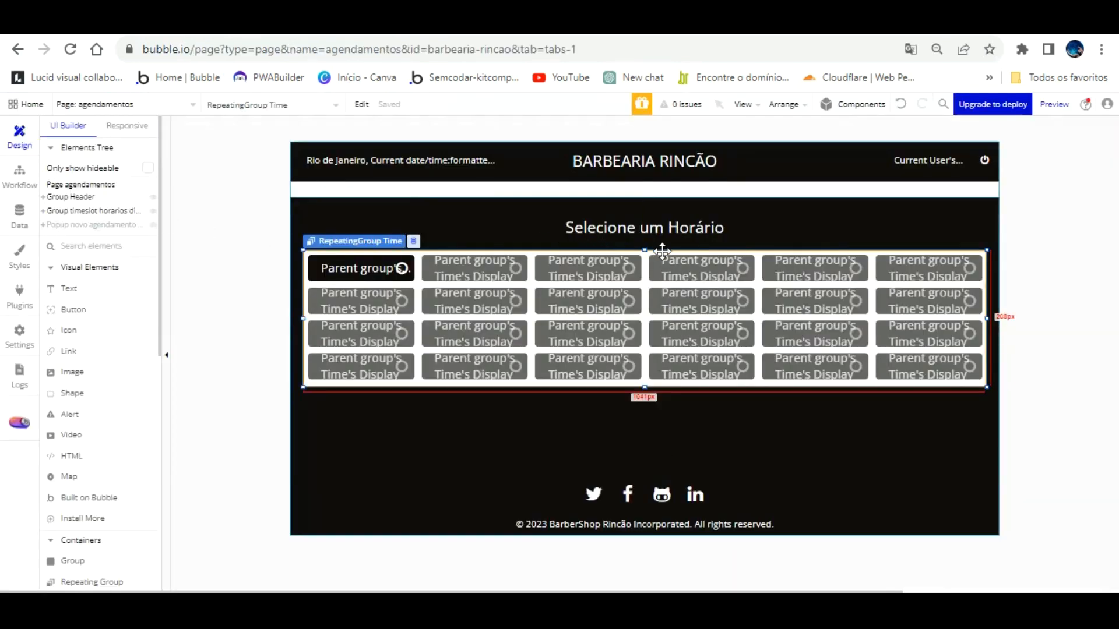
Step: Add a condition on Current User's Nome to the RepeatingGroup Time
double_click(647, 257)
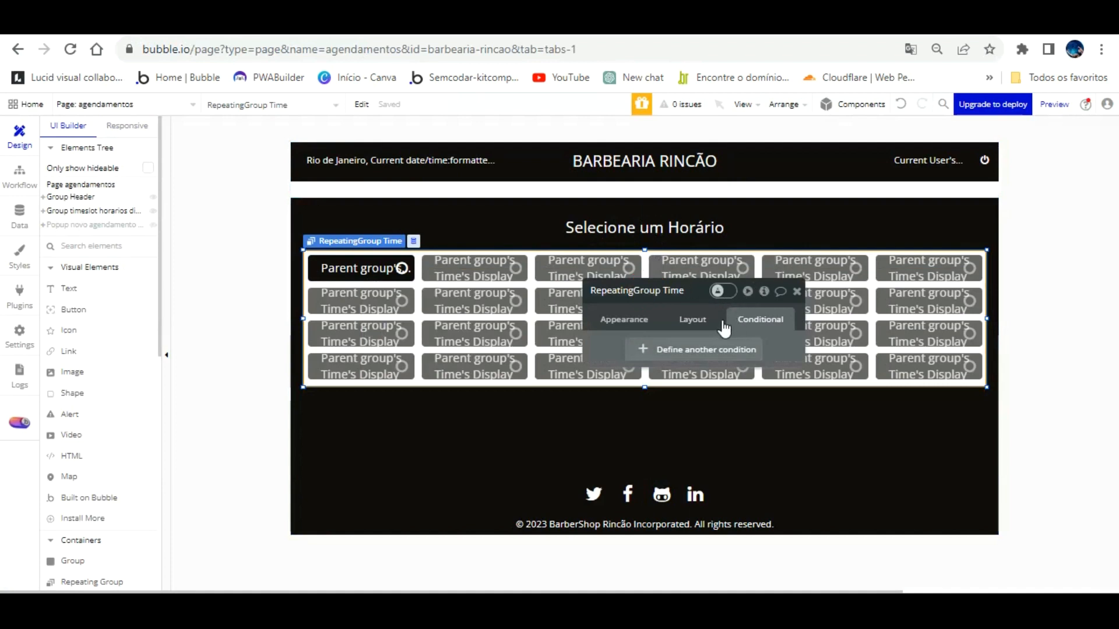
left_click(720, 349)
left_click(653, 356)
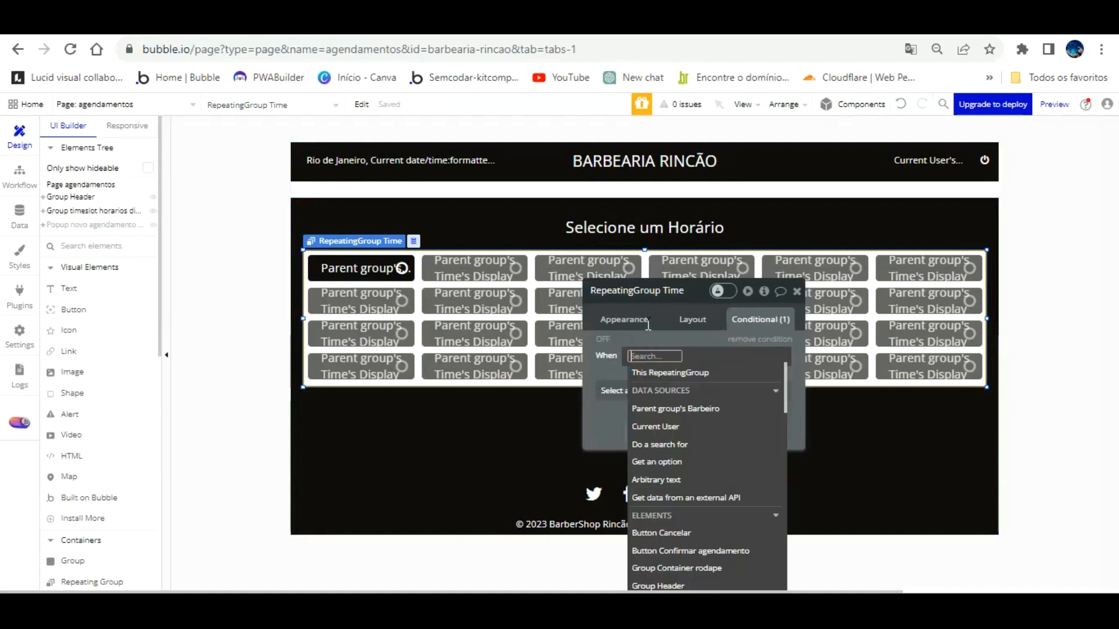
left_click(678, 426)
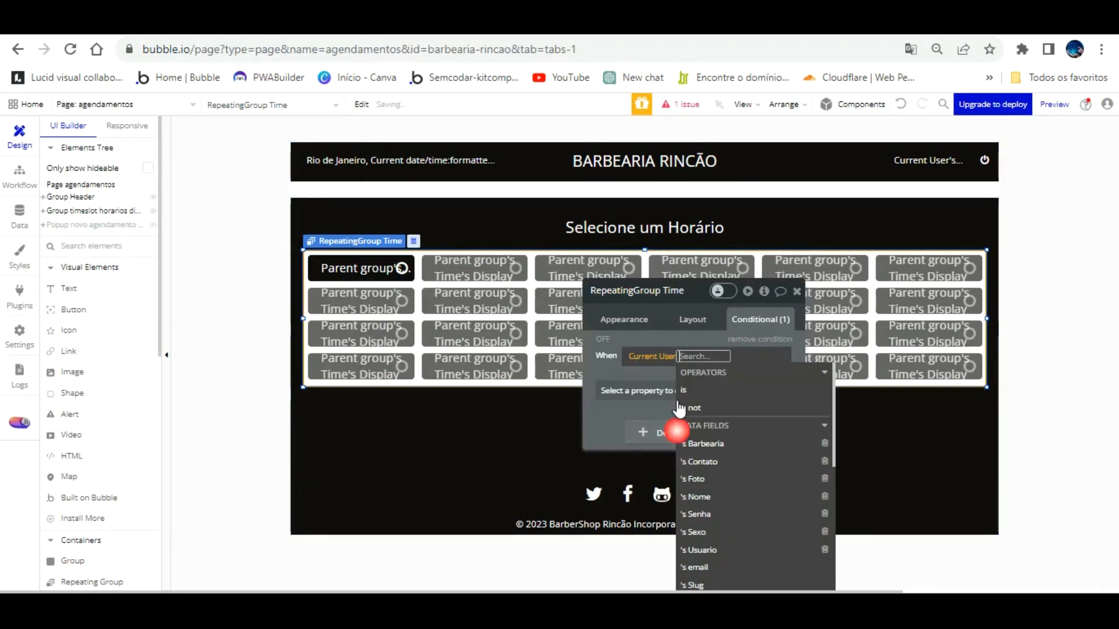
left_click(721, 496)
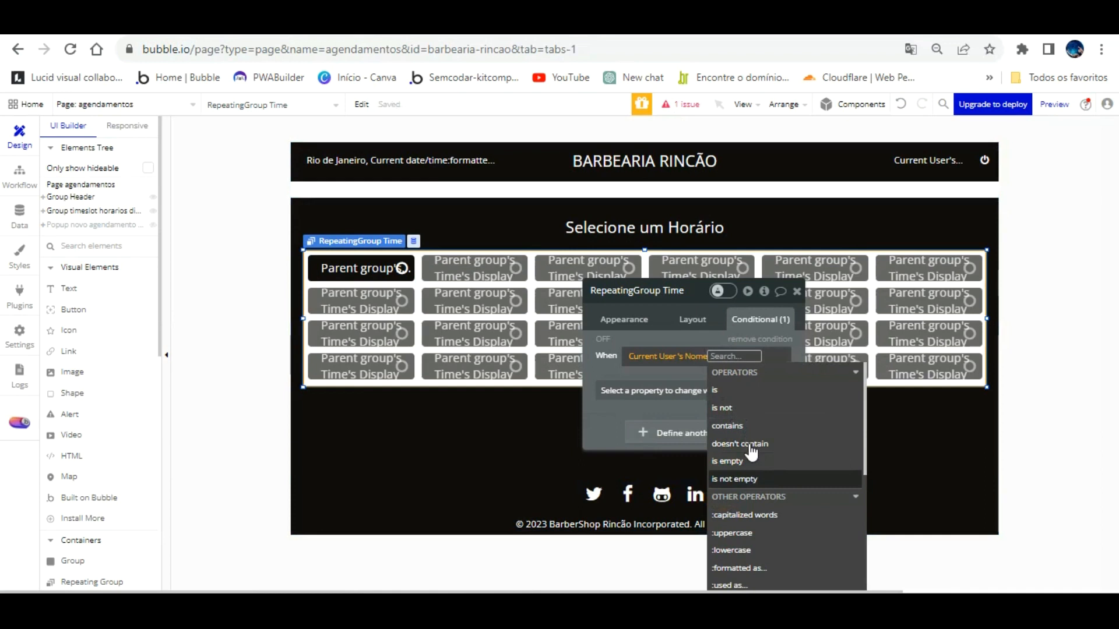
left_click(744, 462)
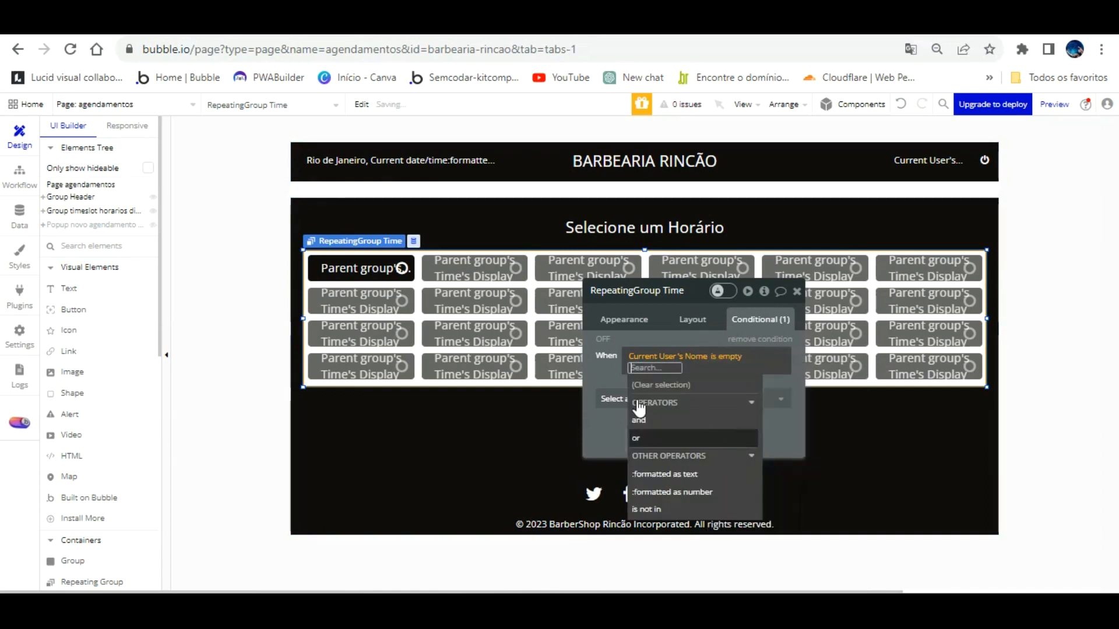
left_click(590, 393)
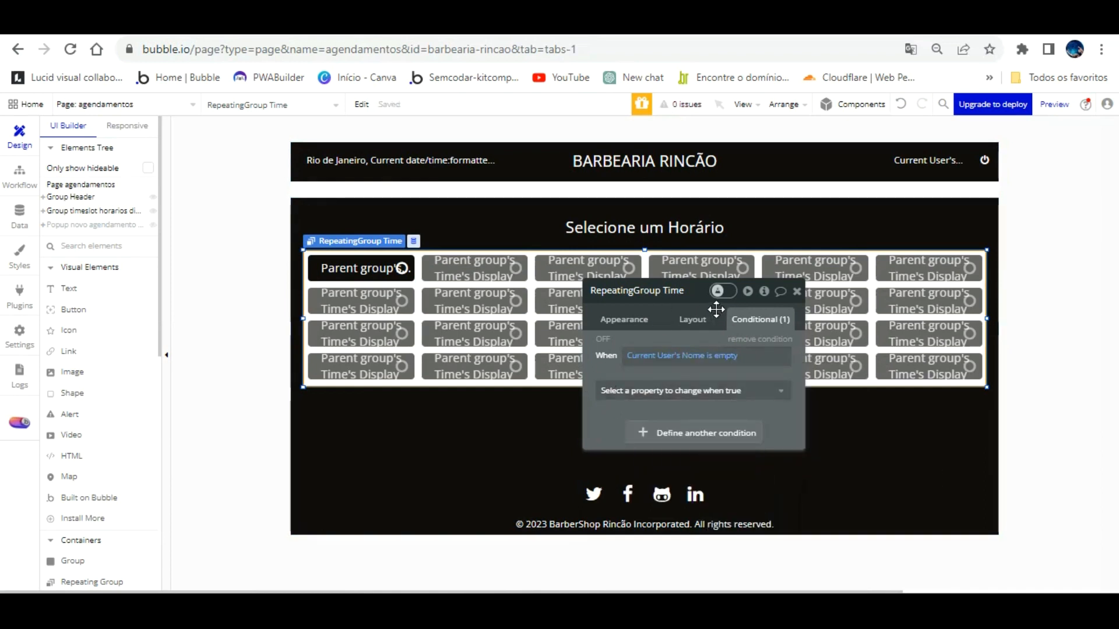
Step: Uncheck visible on page load and make the condition 'Nome is not empty' → This element is visible
left_click(693, 320)
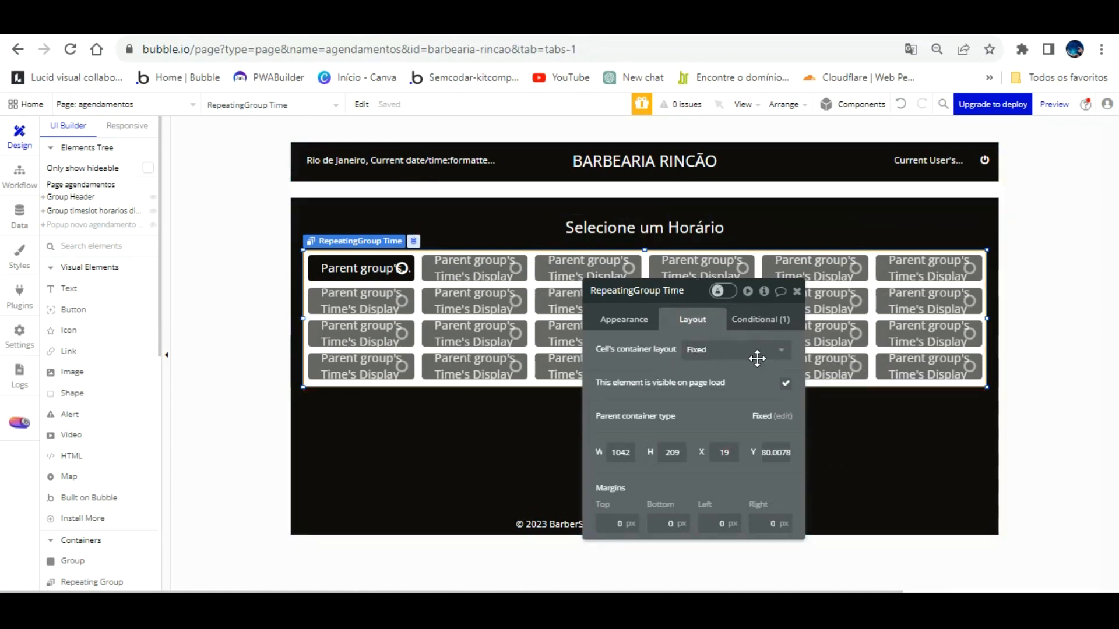
left_click(786, 383)
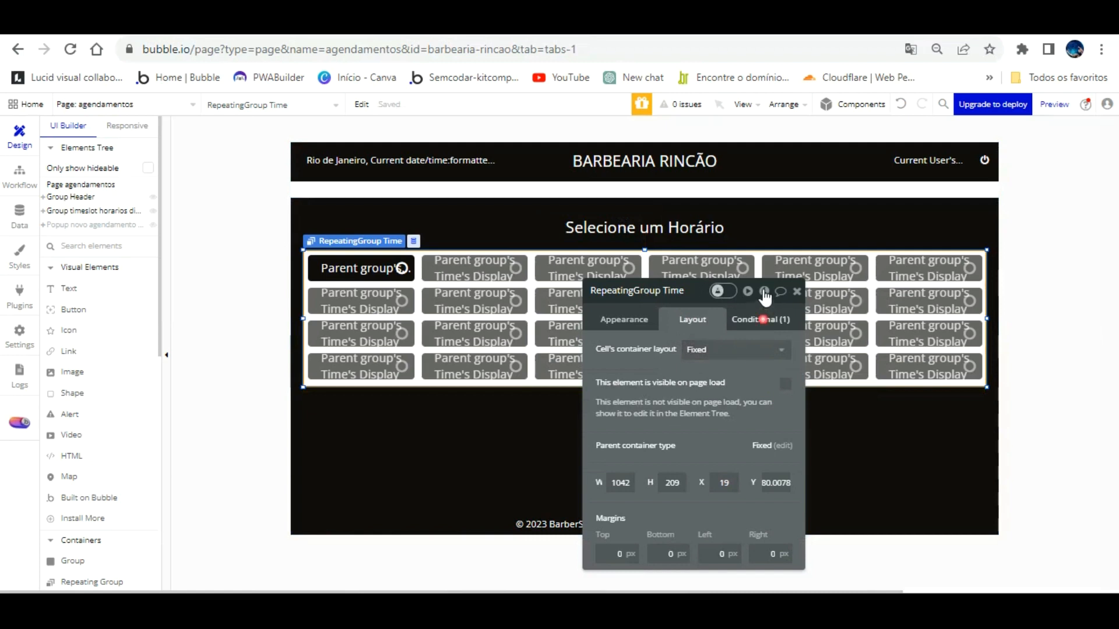
left_click(760, 319)
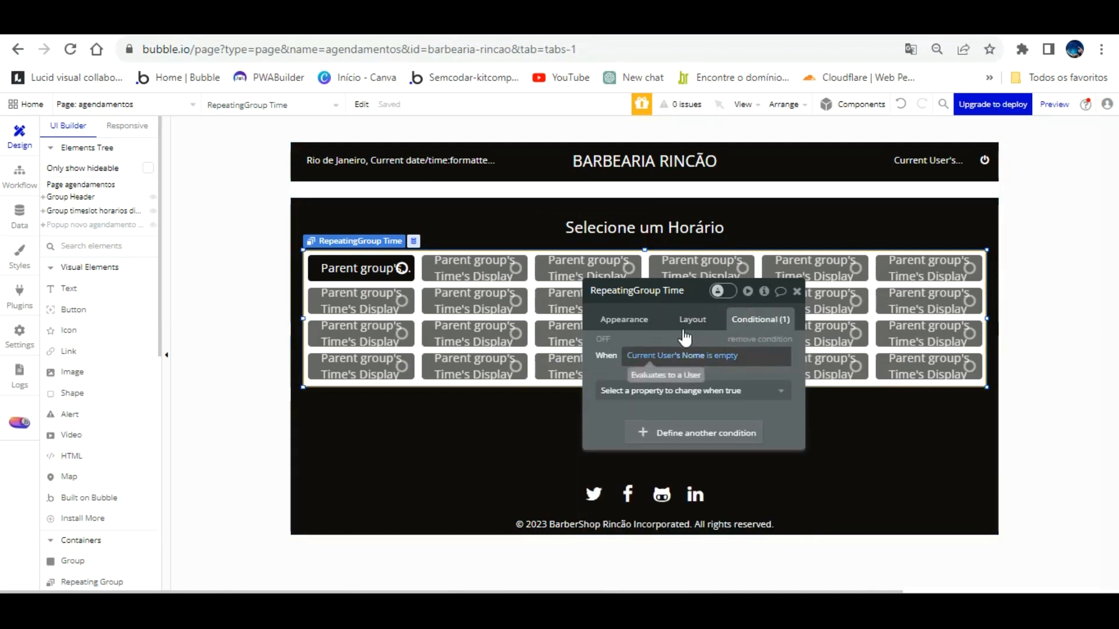
left_click(723, 356)
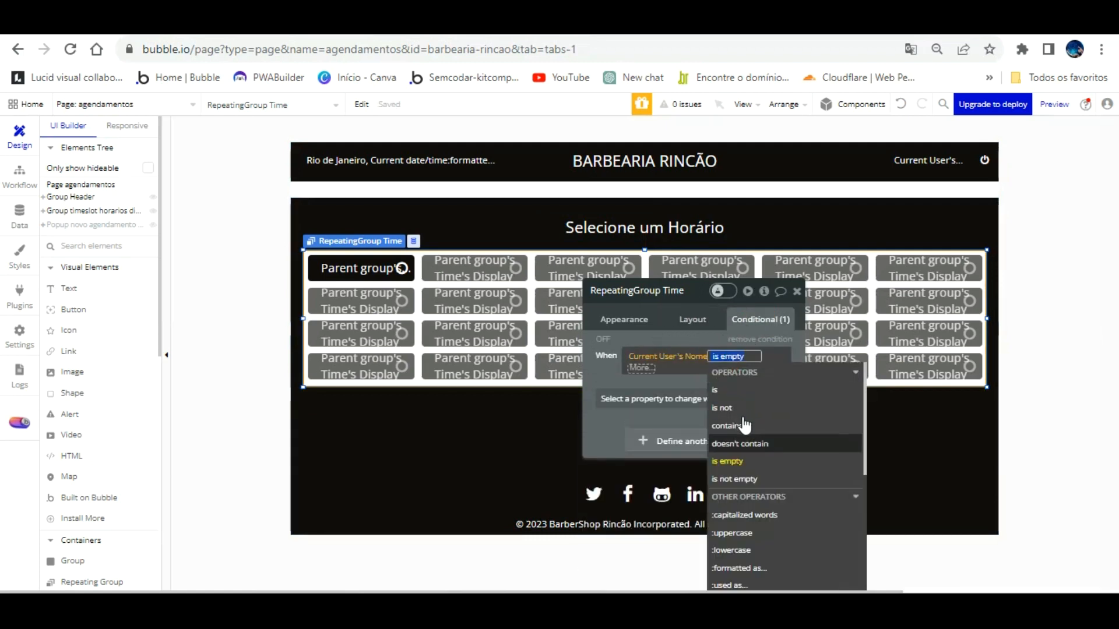
left_click(737, 478)
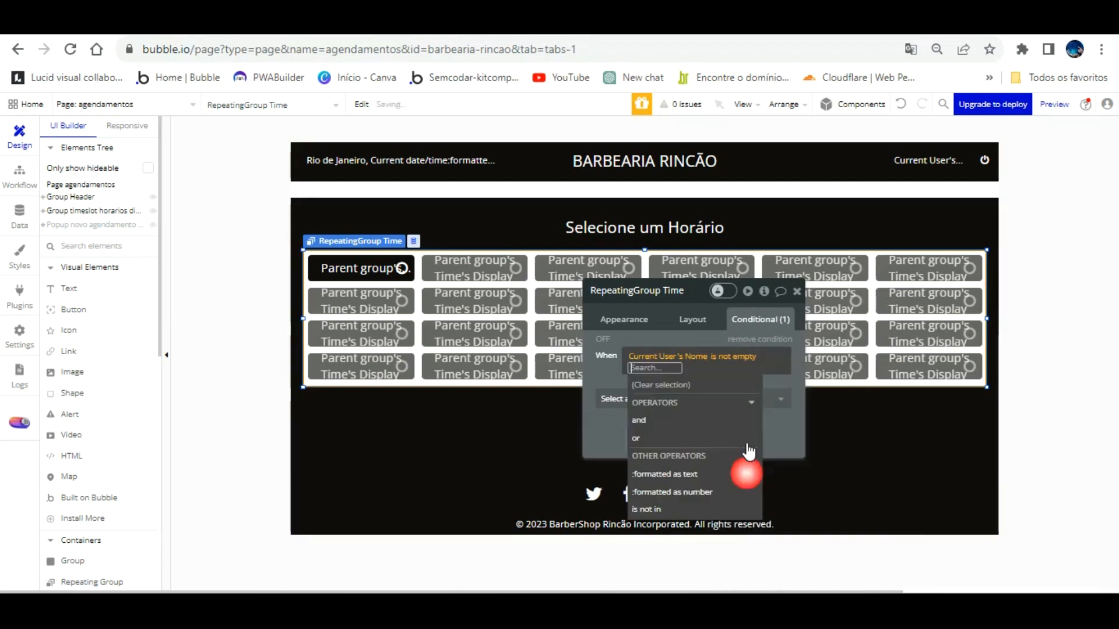
left_click(705, 306)
left_click(709, 385)
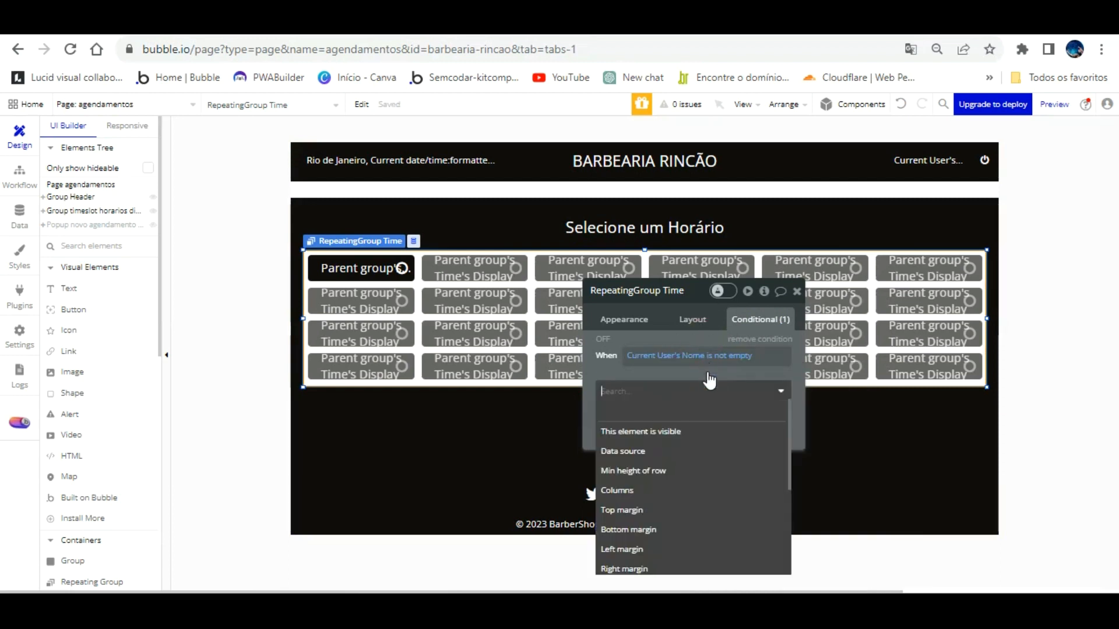
left_click(708, 432)
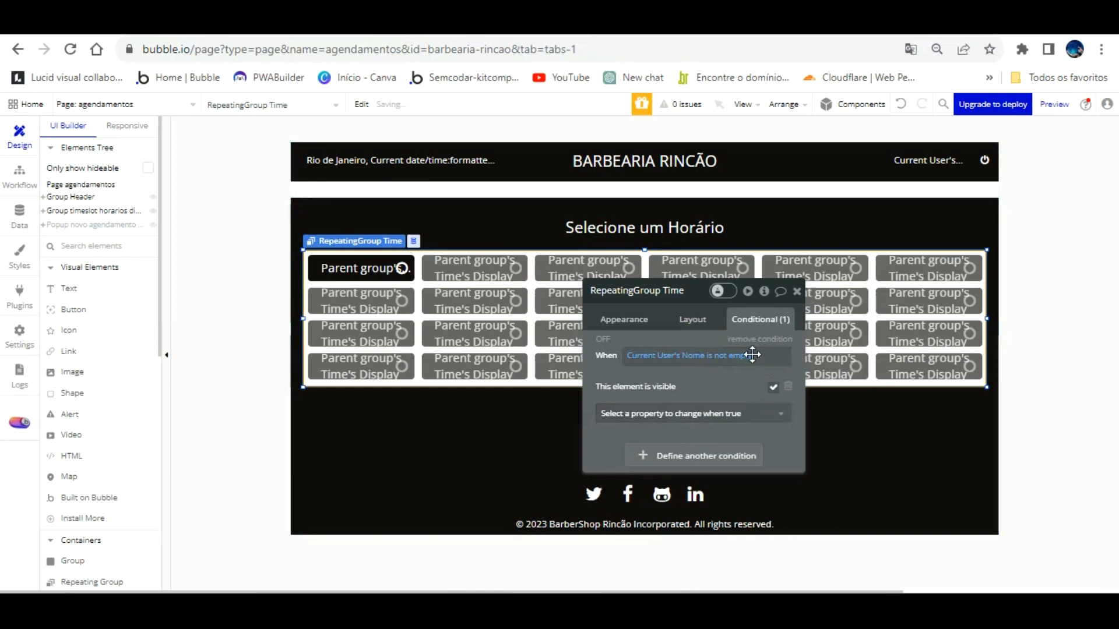
left_click(408, 22)
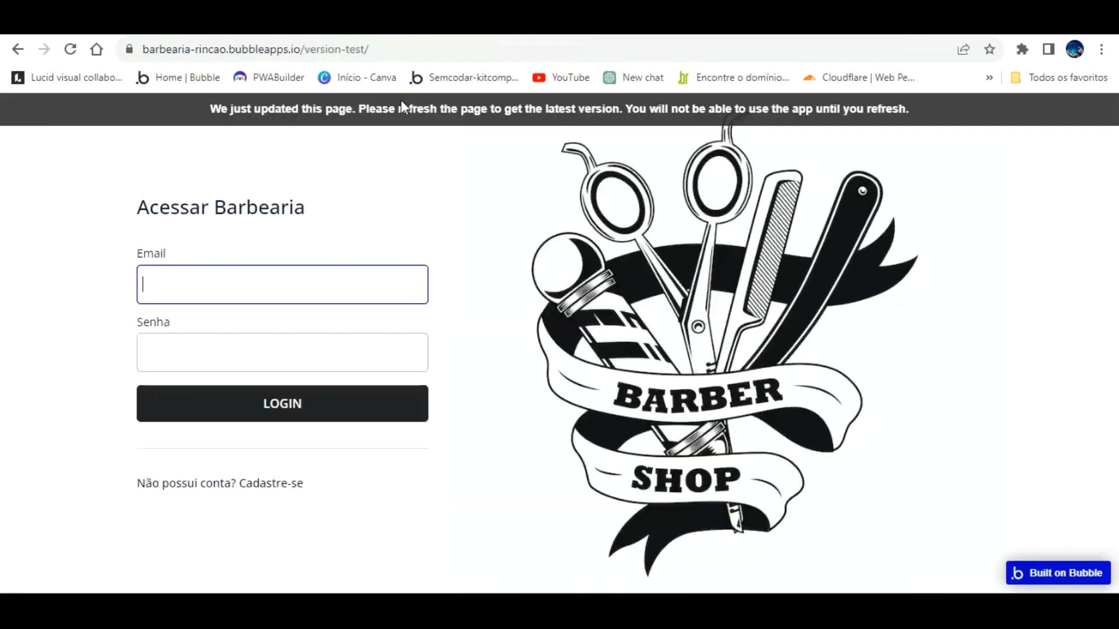
Step: Refresh the app, preview agendamentos in debug mode, and return to the editor
left_click(495, 101)
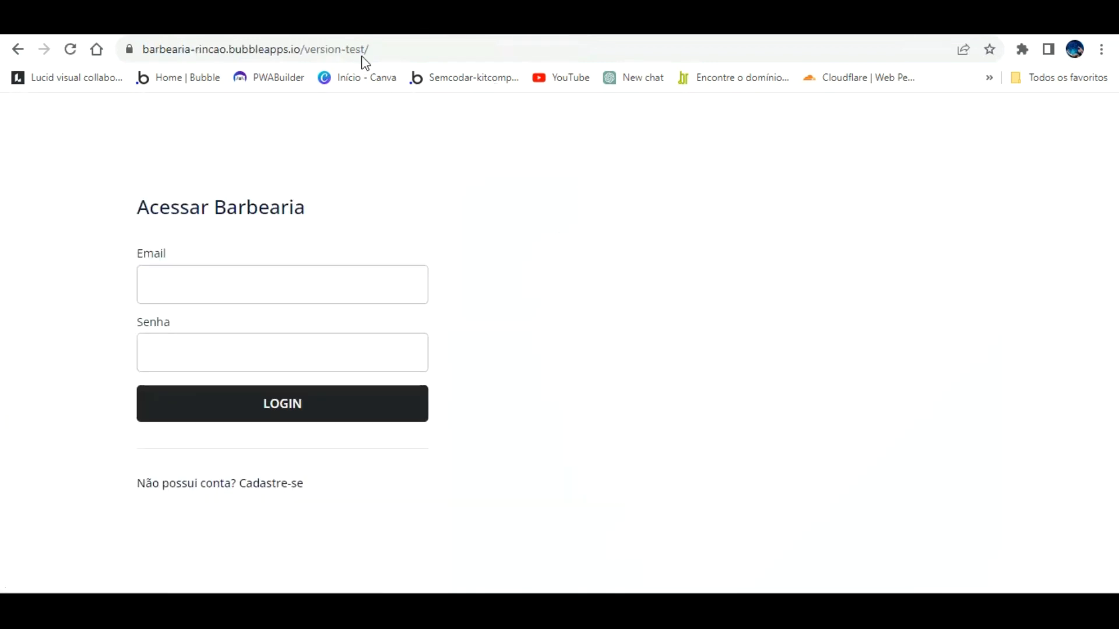
left_click(386, 23)
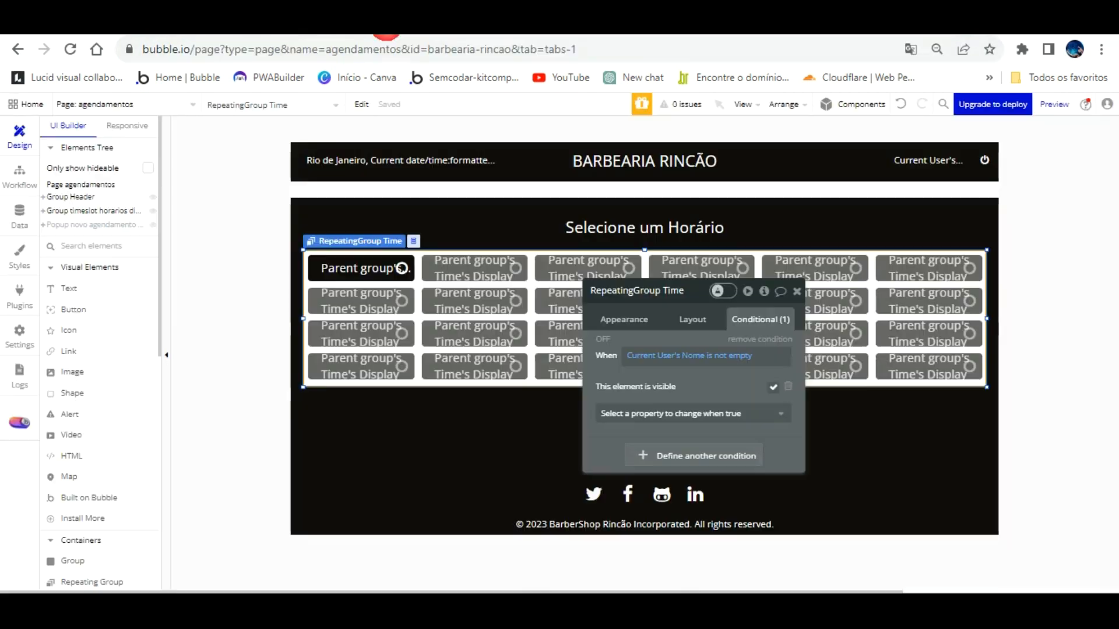
left_click(1055, 103)
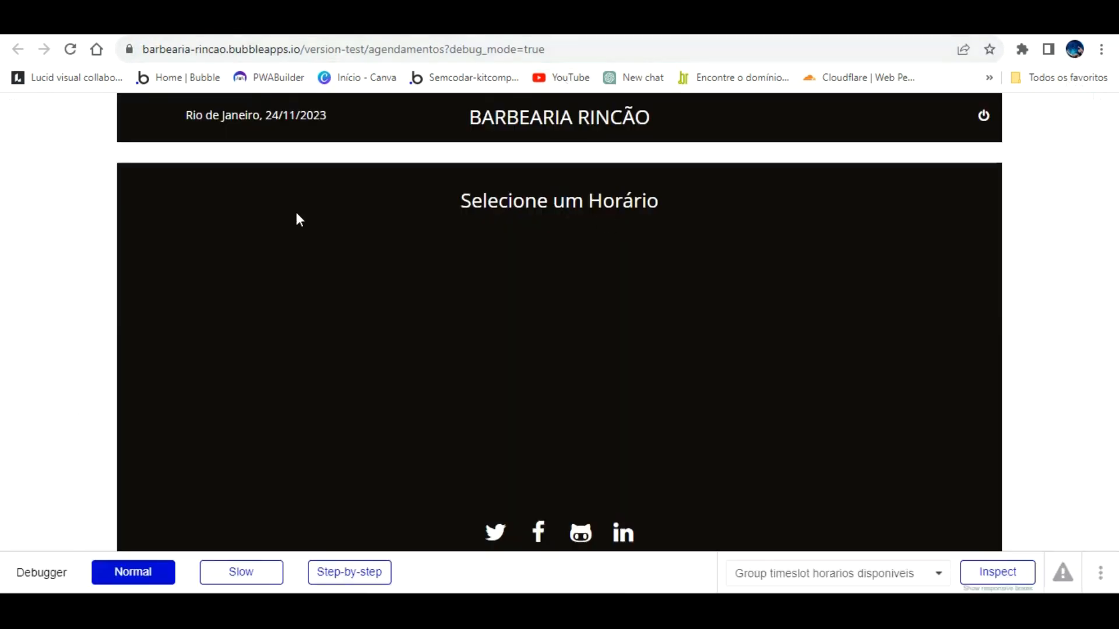
left_click(745, 264)
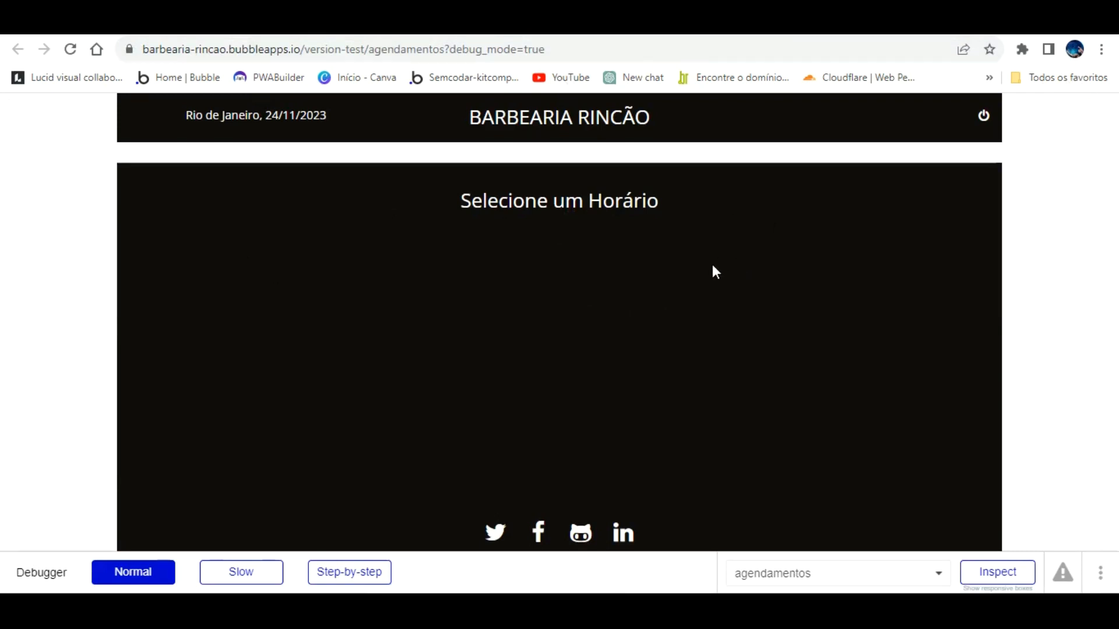
left_click(146, 24)
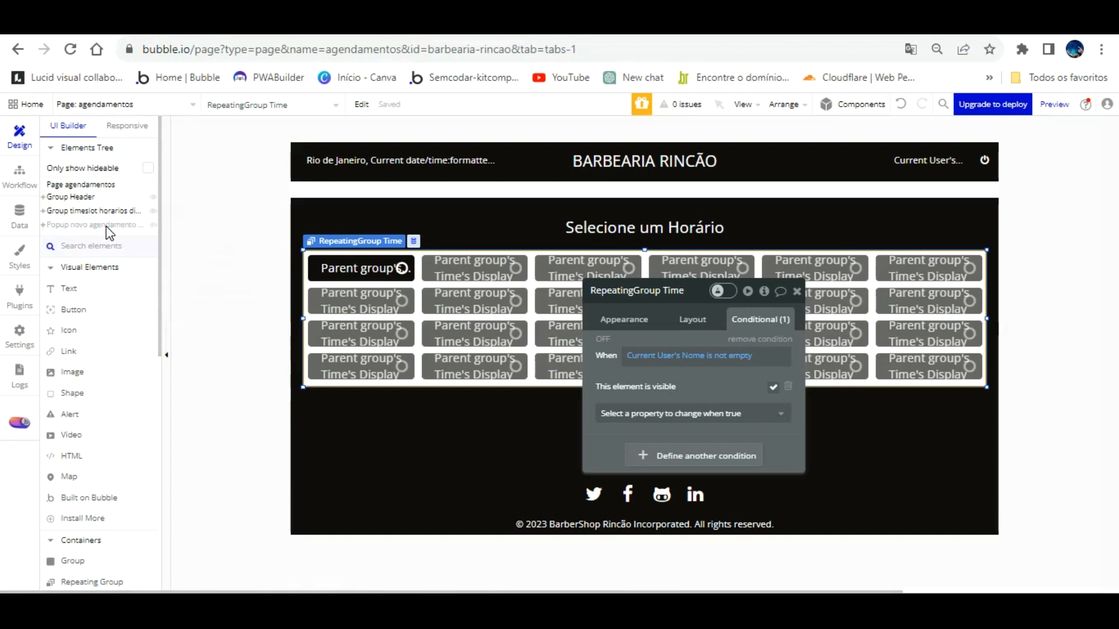
Step: Draw a Popup on the page and a Text element inside it
scroll(108, 349, "down", 5)
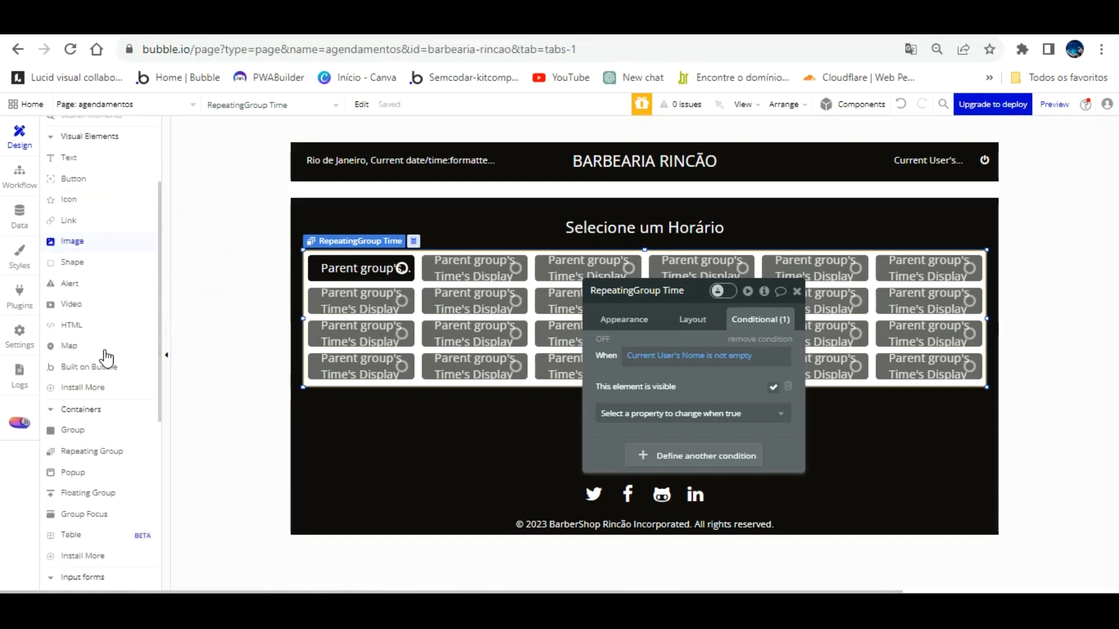
left_click(81, 417)
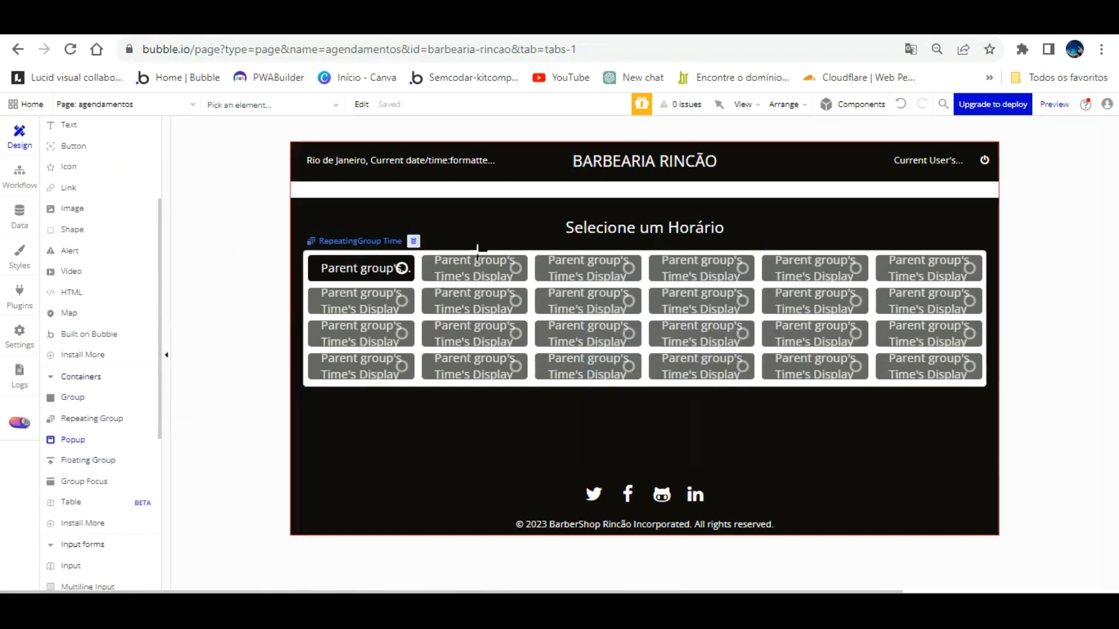
left_click_drag(490, 222, 729, 271)
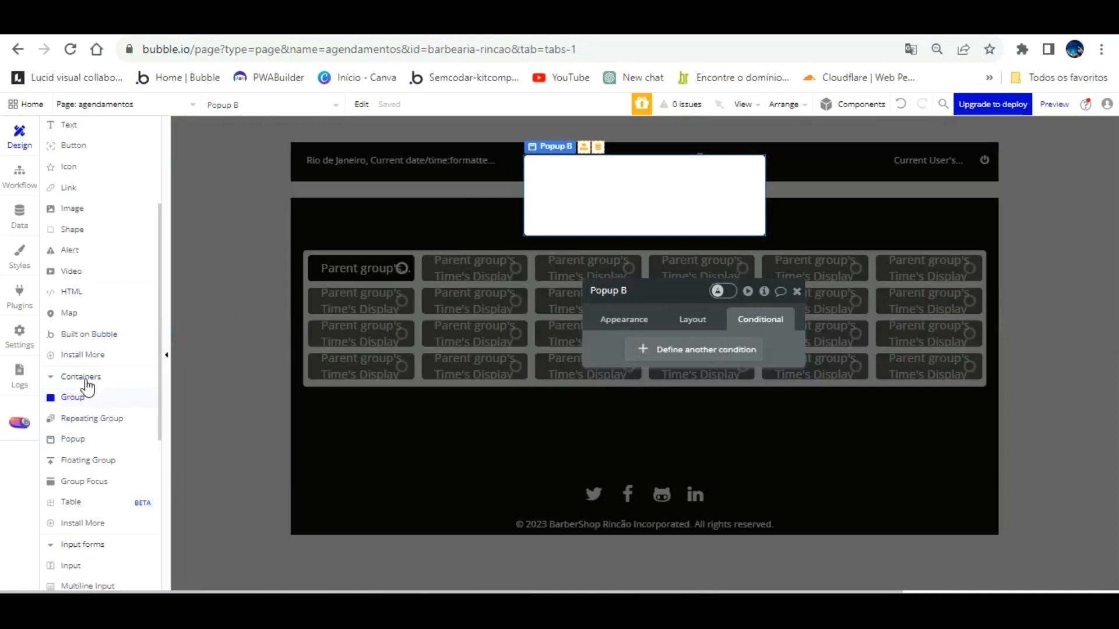
scroll(90, 350, "up", 3)
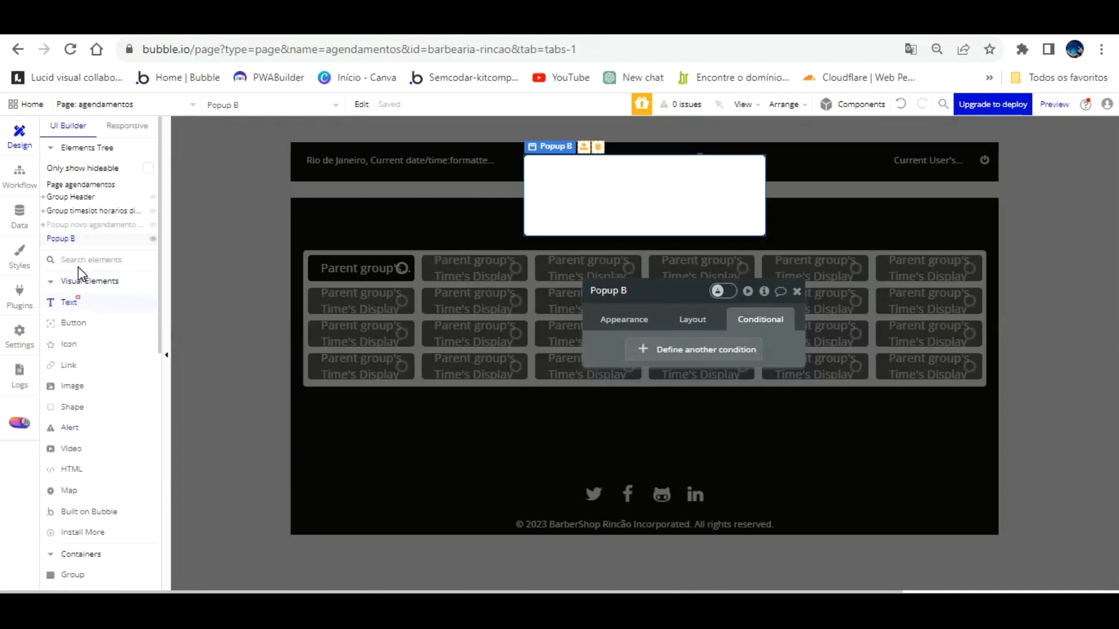
left_click(69, 302)
left_click_drag(526, 164, 749, 185)
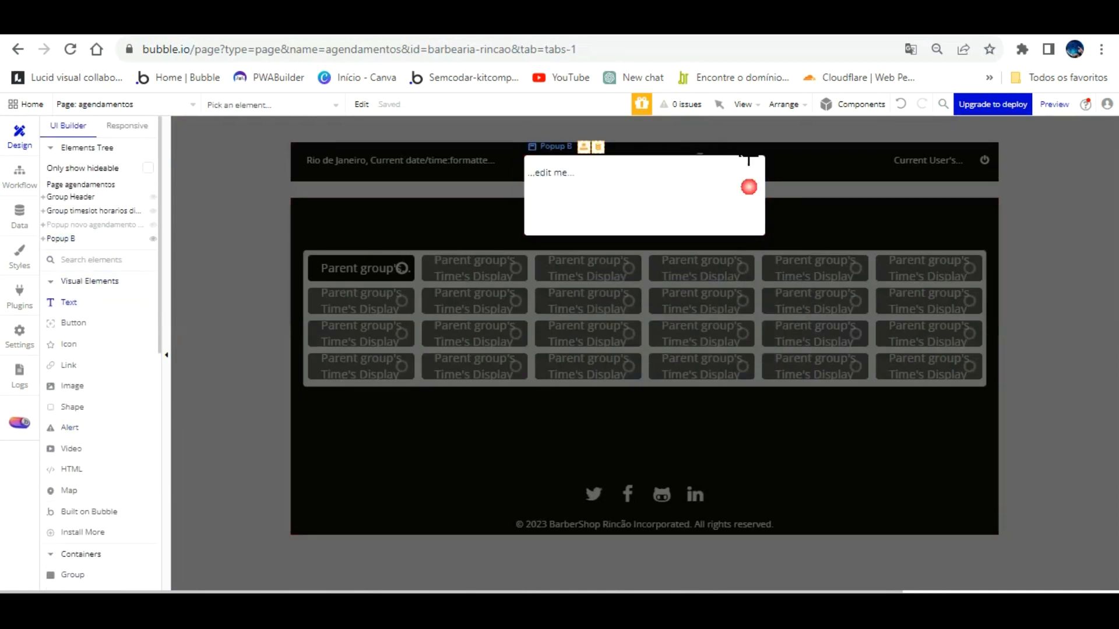
left_click(684, 205)
left_click(697, 319)
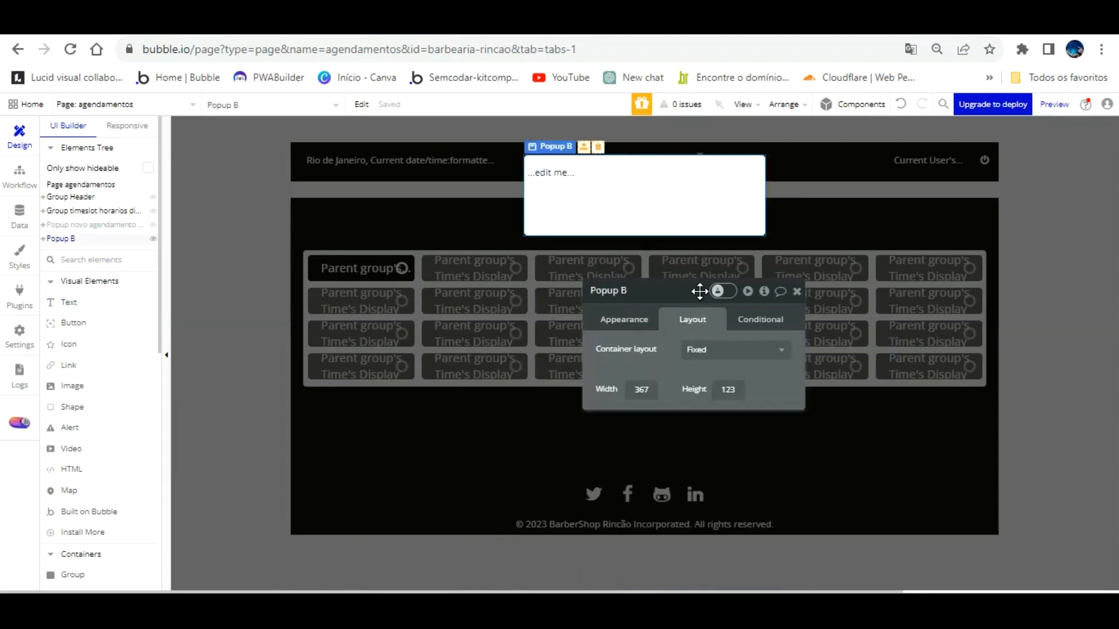
Step: Size the popup's text element to width 367 and height 30
left_click(620, 170)
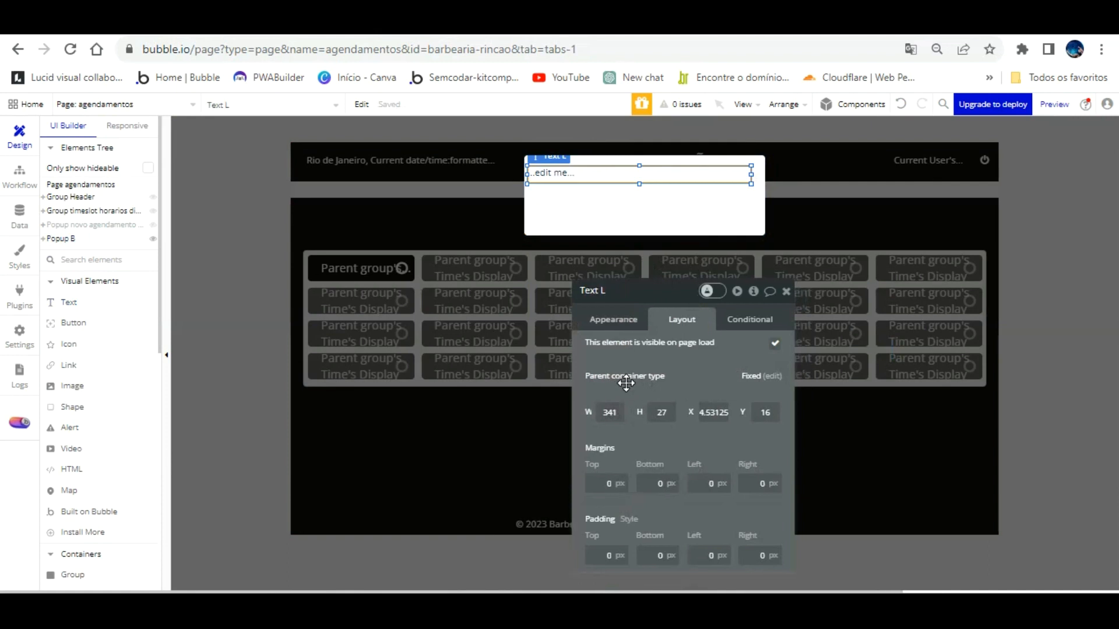
left_click(589, 413)
type("367")
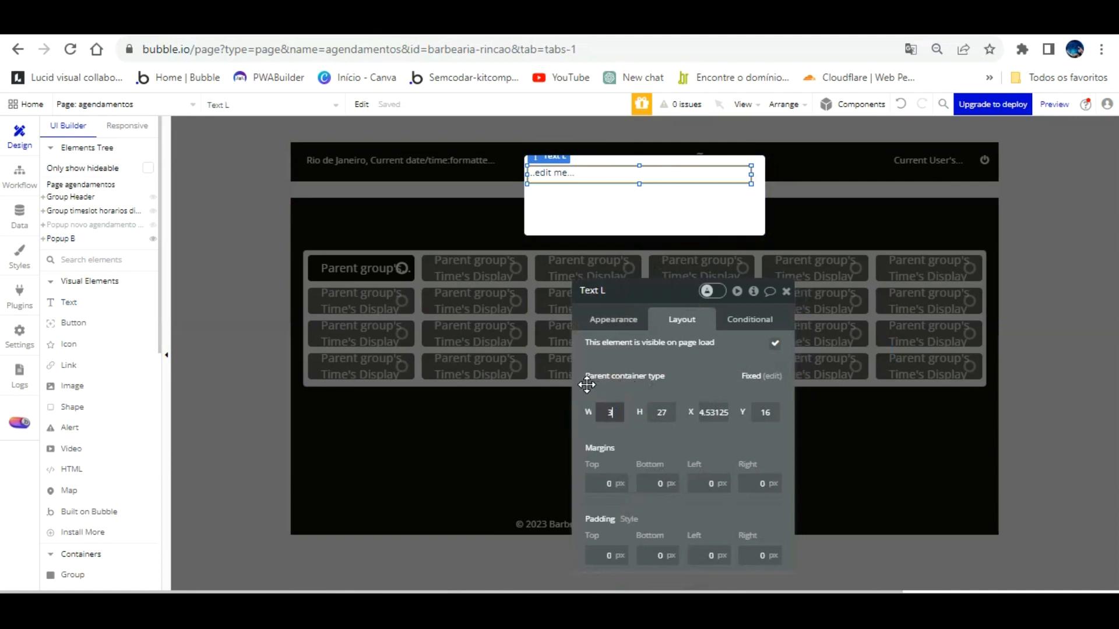
left_click(694, 358)
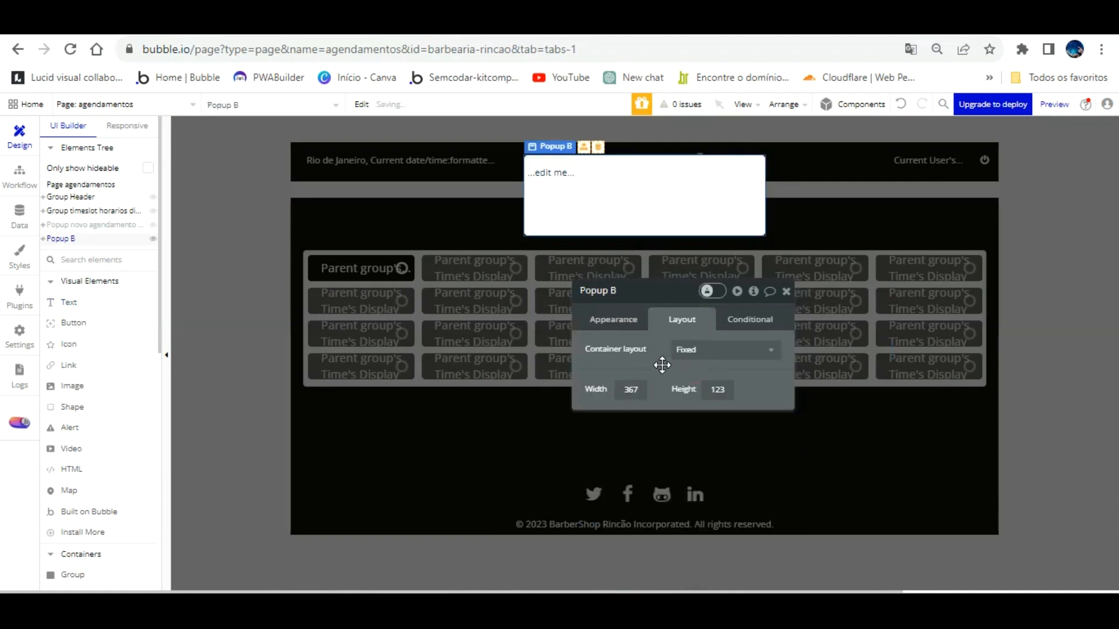
left_click(602, 161)
double_click(662, 412)
type("30")
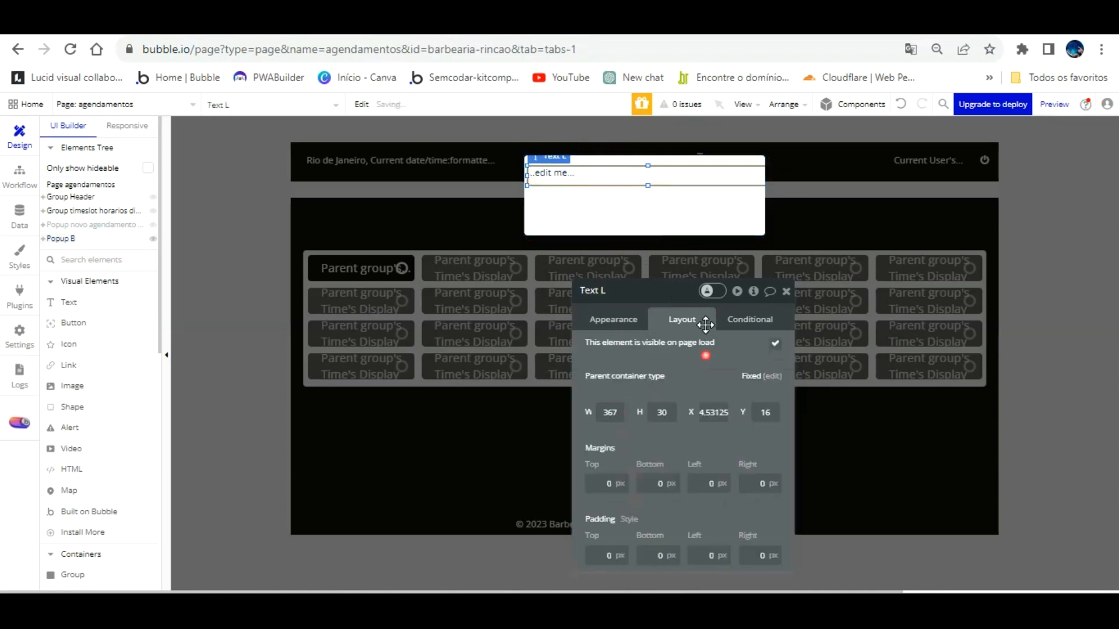
Step: Undo the accidental move out of the popup and realign the text inside it
left_click_drag(651, 138, 644, 146)
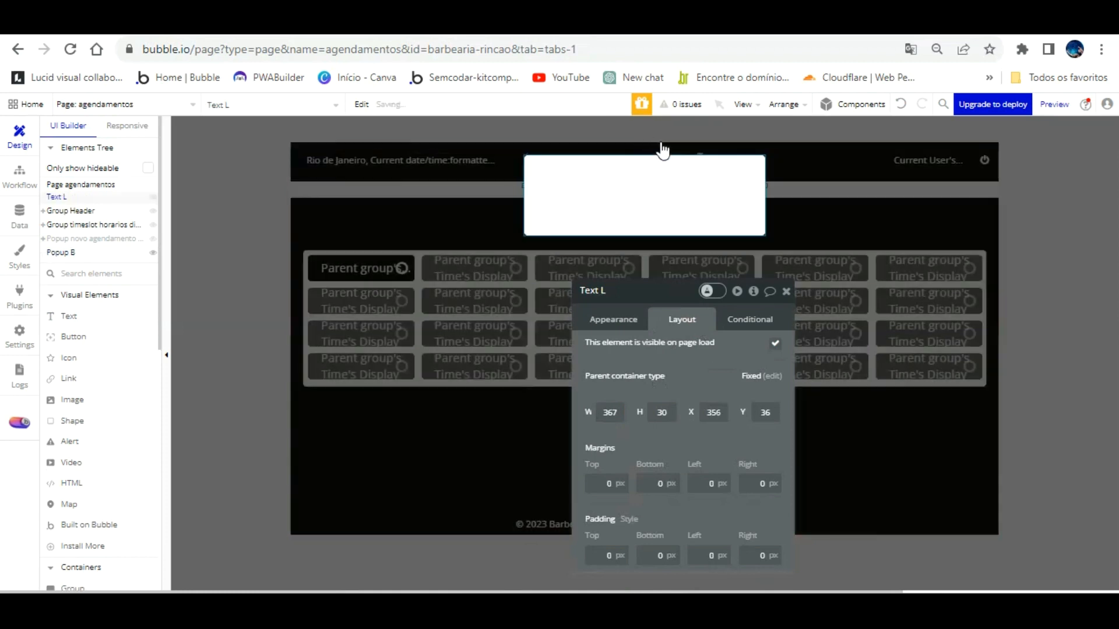
left_click(616, 163)
left_click(901, 103)
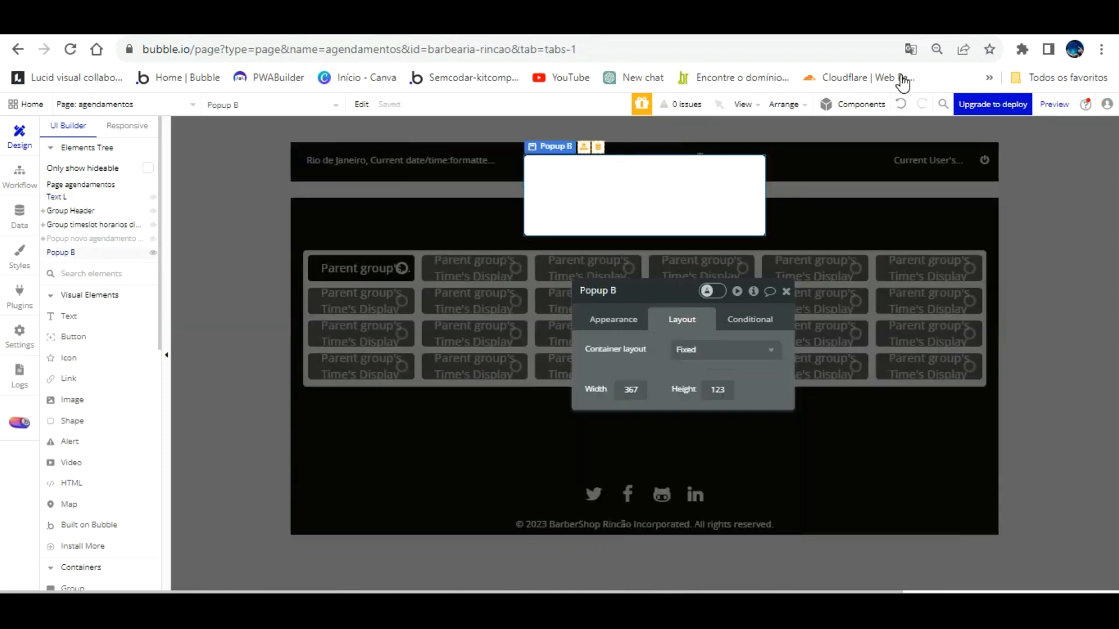
left_click(815, 135)
left_click(901, 103)
left_click(630, 148)
left_click_drag(630, 147, 644, 182)
left_click(644, 310)
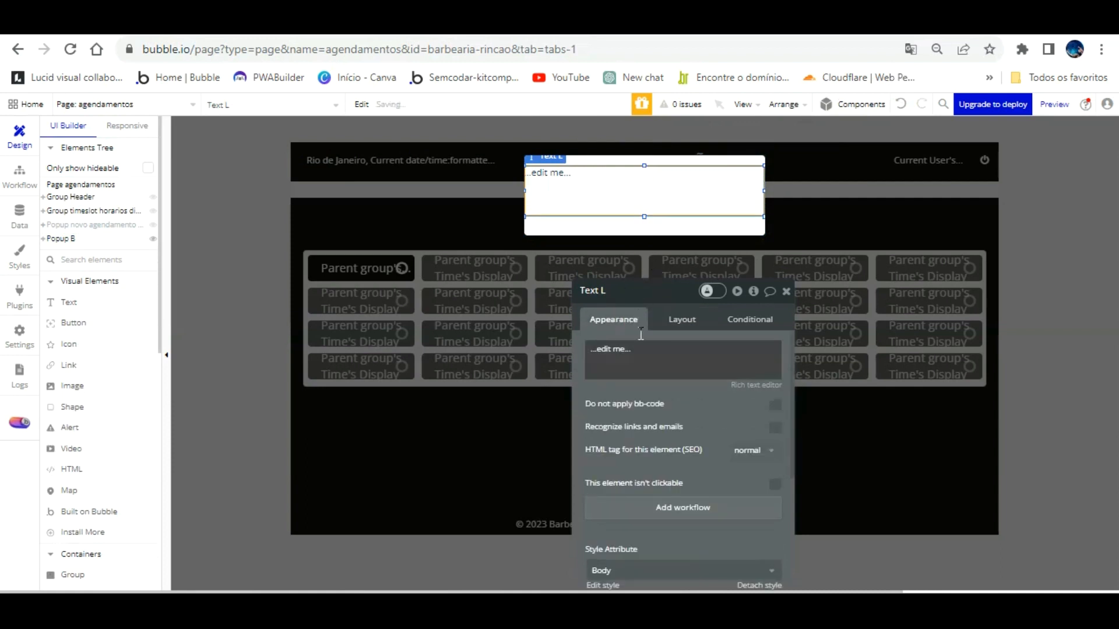
Step: Type the ATENÇÃO! warning that booking requires being logged in
type("ATENÇÃO!")
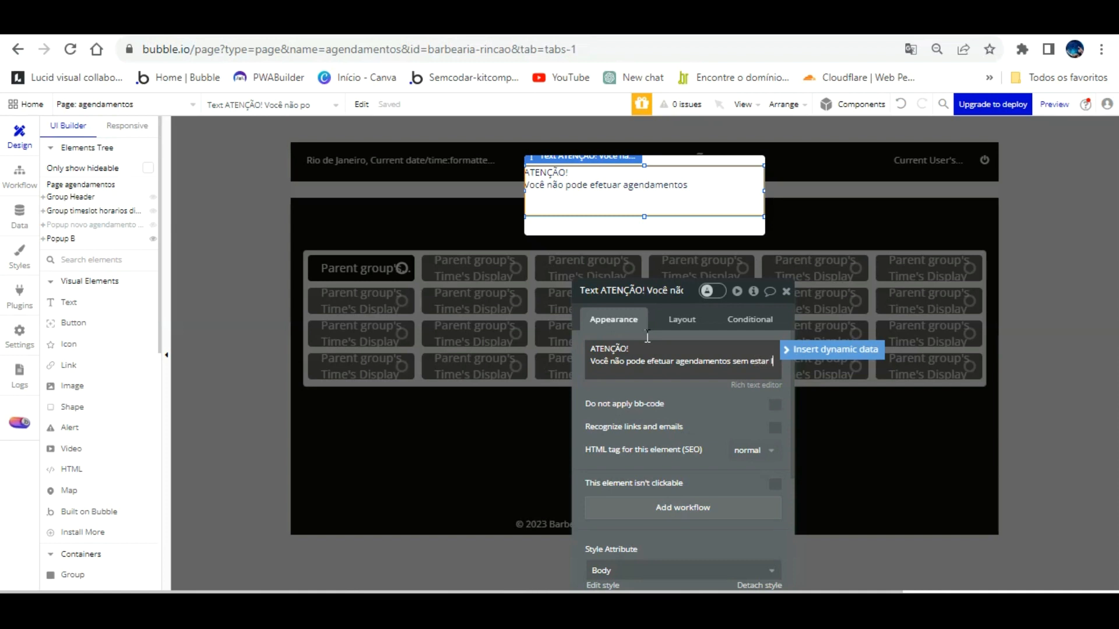
type("logado no sistema, você será re")
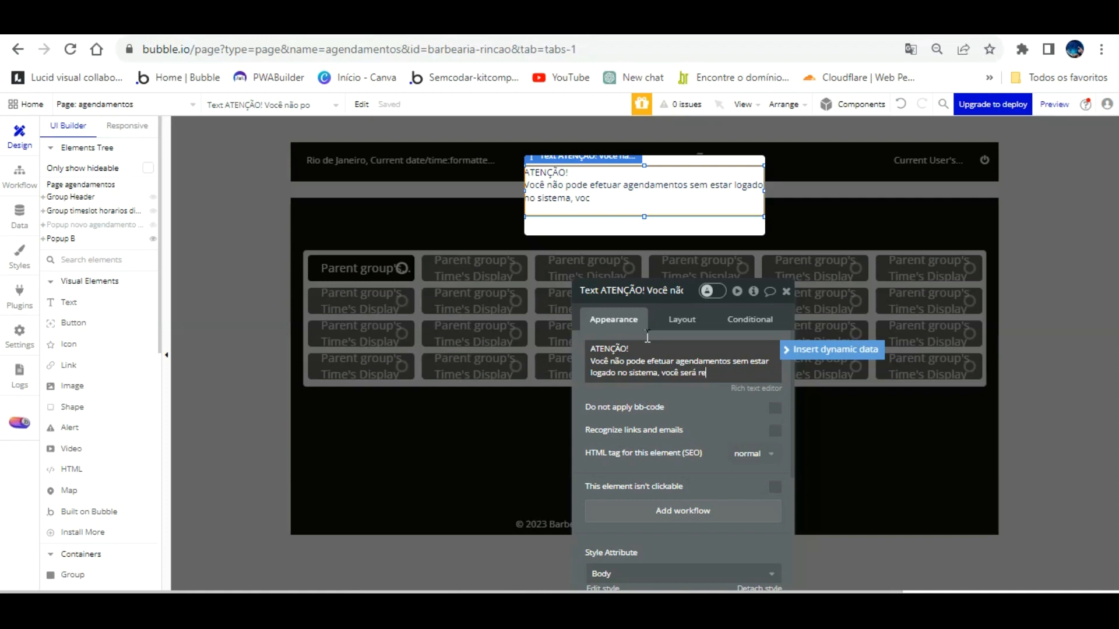
type("recionado.")
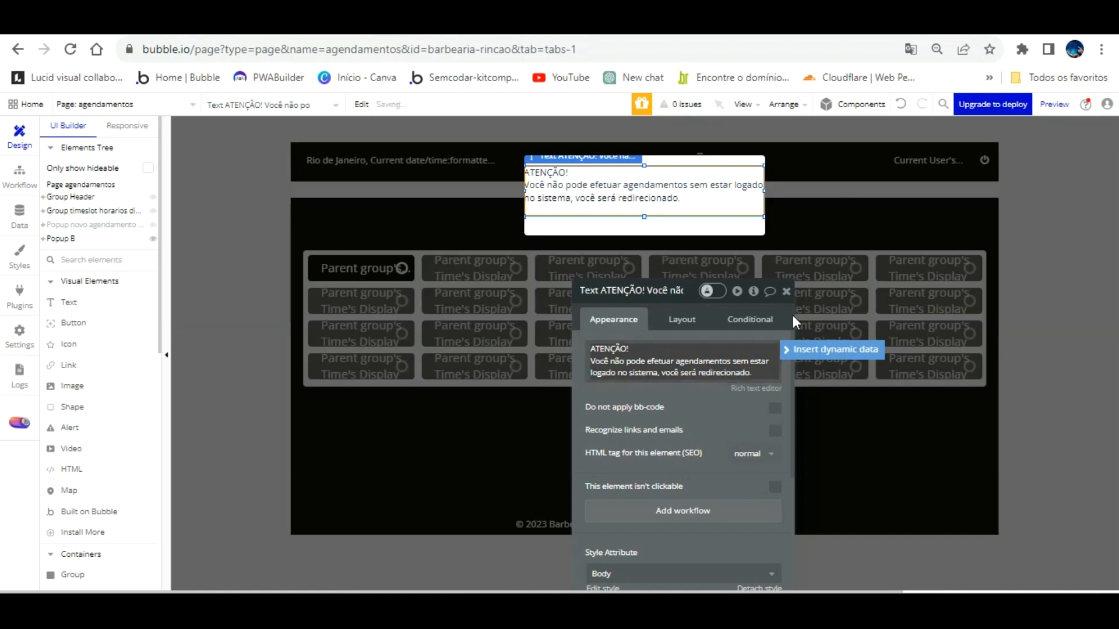
Step: Center the warning horizontally, detach its style, and center it vertically
scroll(727, 408, "down", 3)
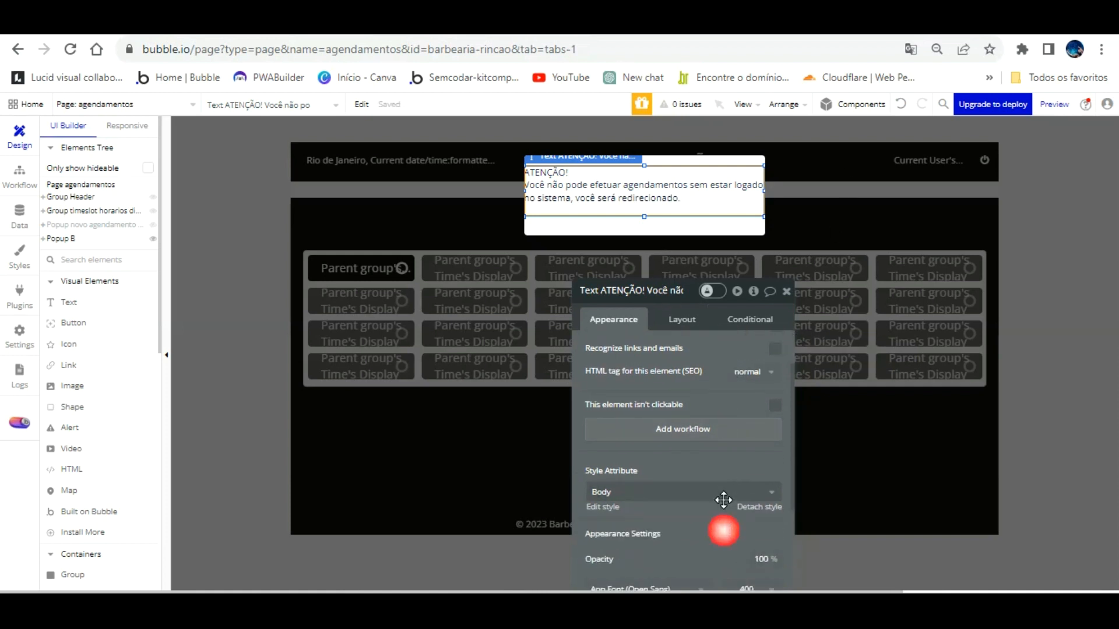
scroll(723, 501, "down", 5)
left_click(682, 452)
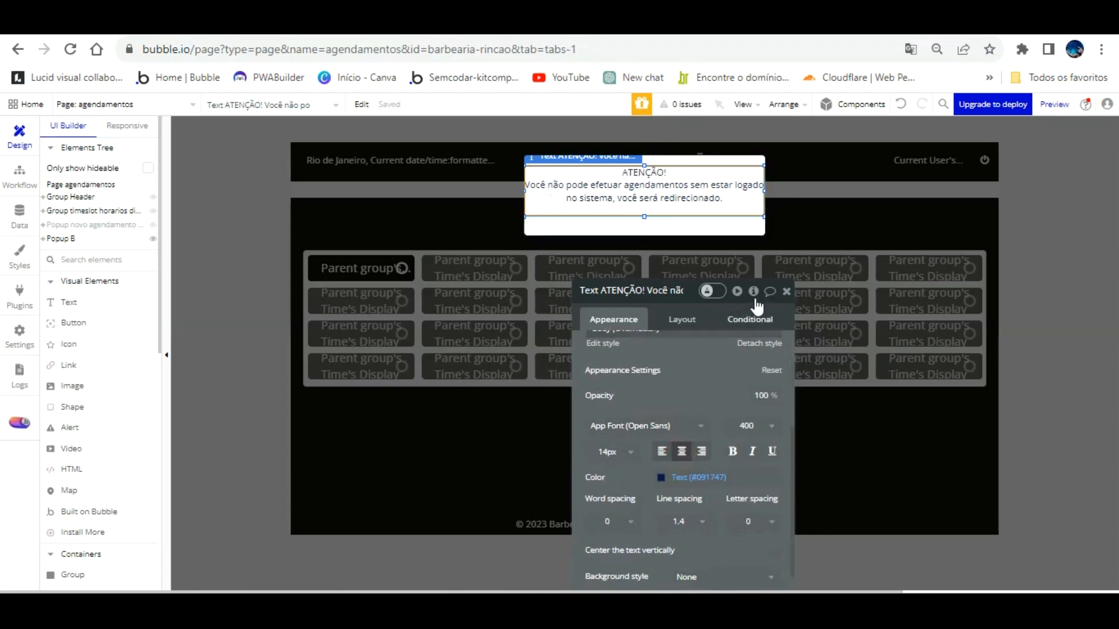
scroll(739, 342, "up", 5)
scroll(746, 385, "down", 3)
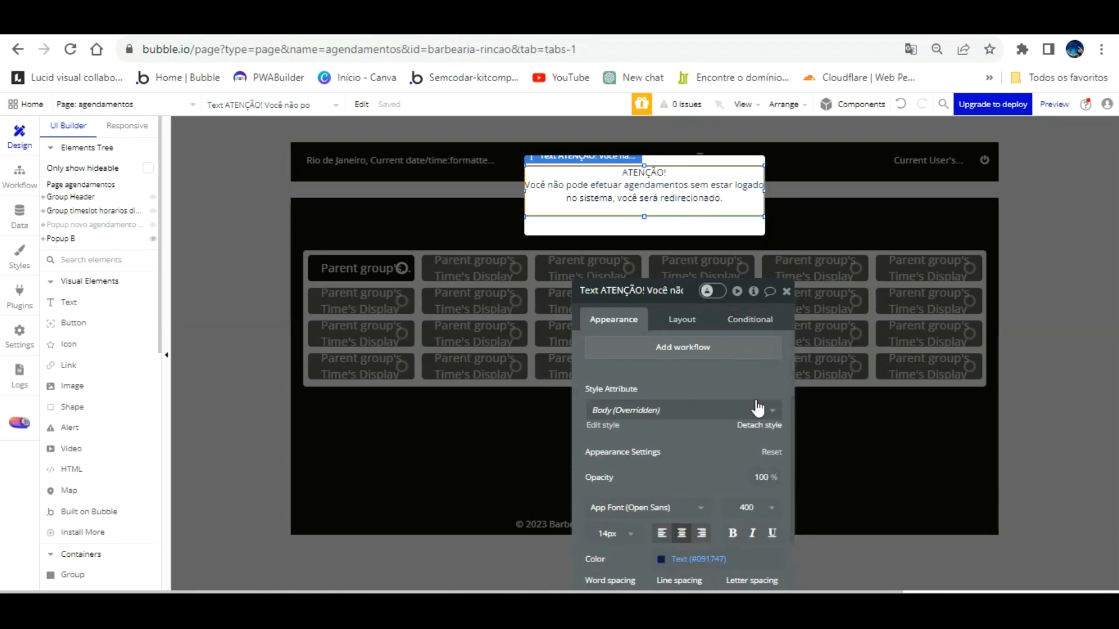
left_click(756, 428)
scroll(752, 402, "down", 3)
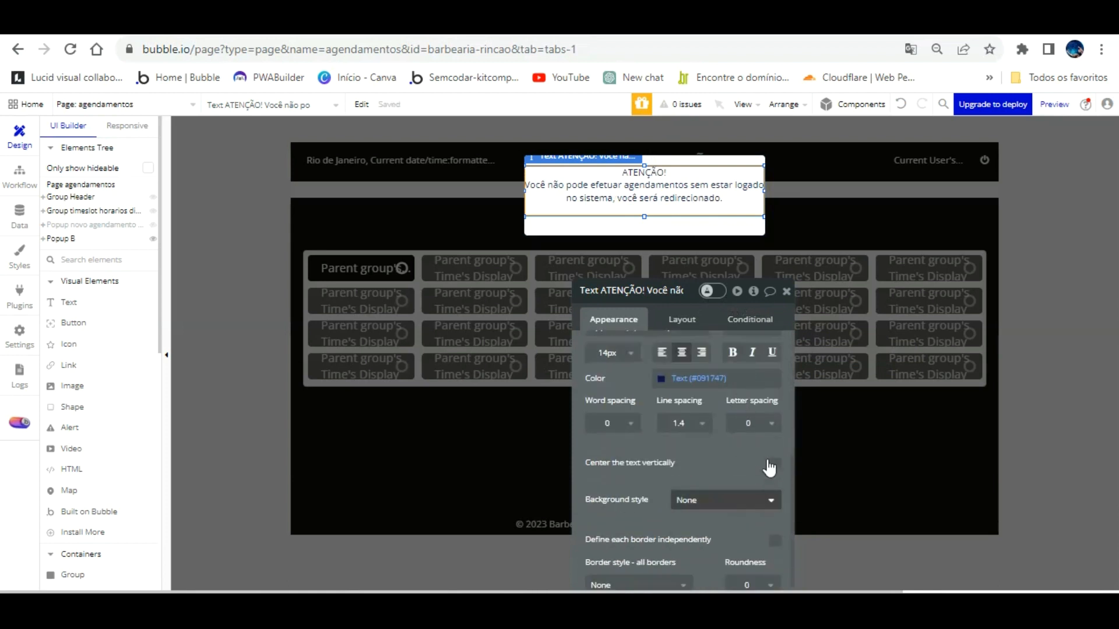
left_click(775, 464)
scroll(711, 399, "up", 3)
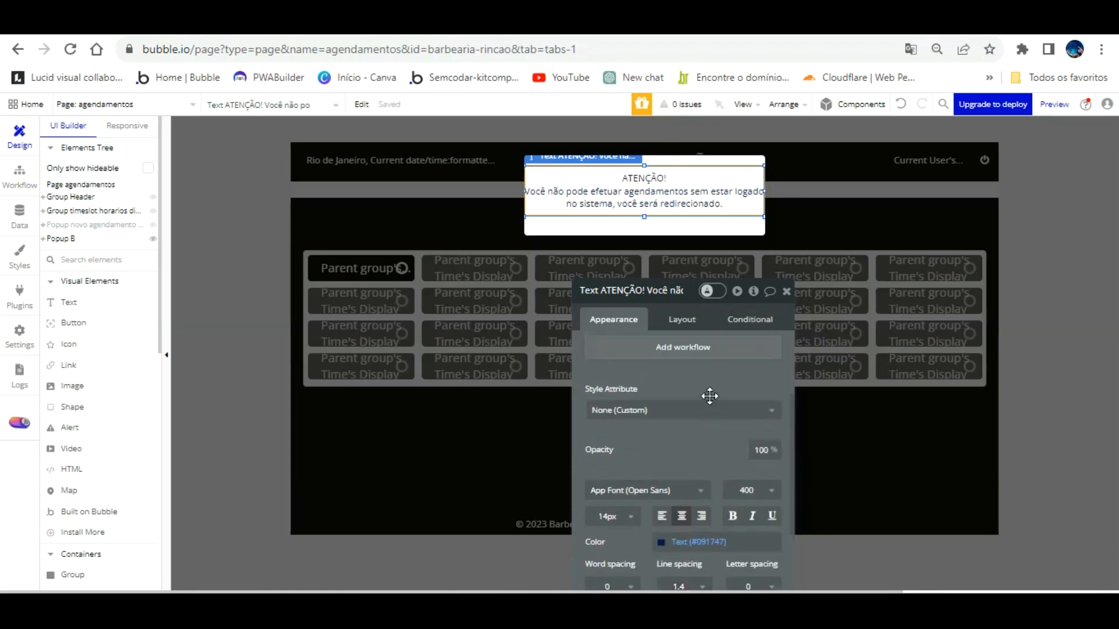
scroll(752, 388, "up", 3)
Step: Make the ATENÇÃO! heading bold in the Rich text editor
left_click(756, 388)
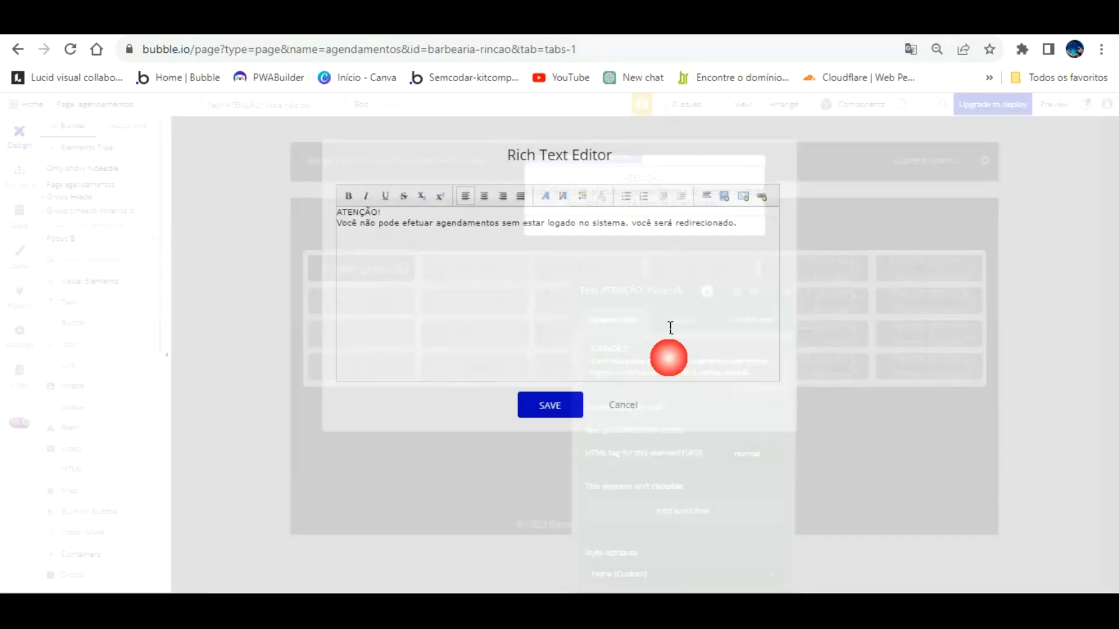
left_click_drag(385, 212, 334, 212)
left_click(348, 196)
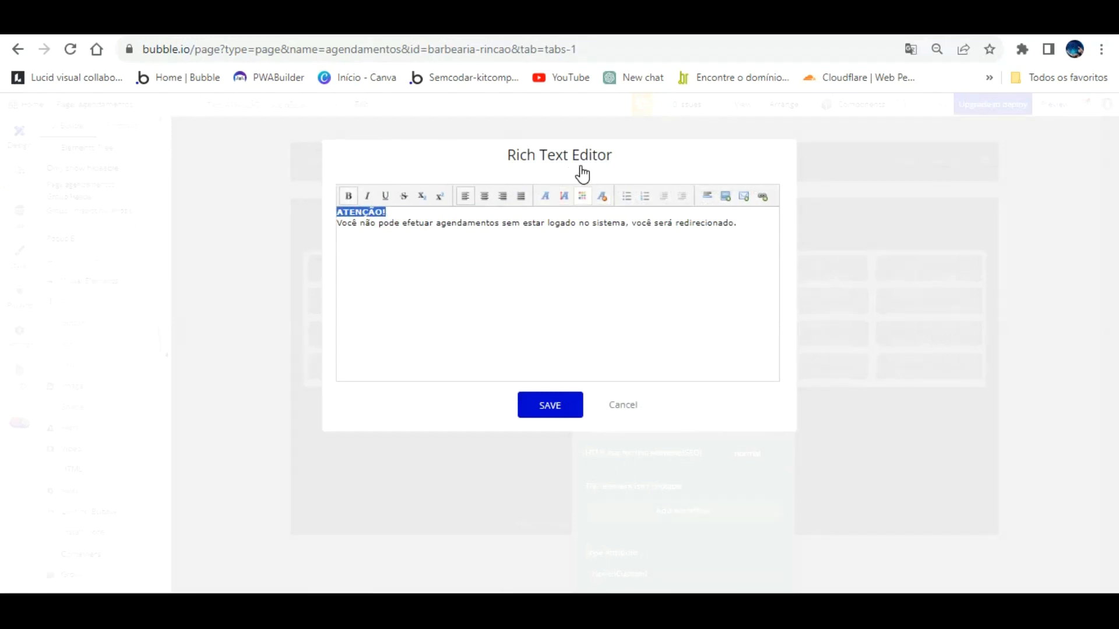
left_click(582, 196)
left_click(695, 223)
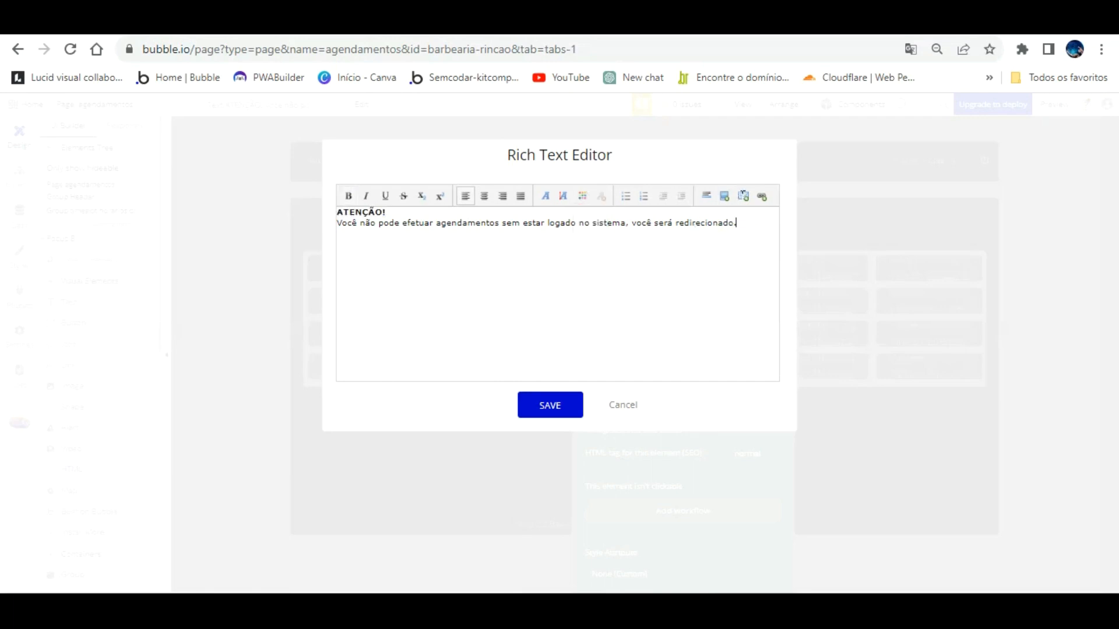
Step: Color the whole warning message red and save the formatting
left_click_drag(736, 222, 437, 172)
left_click_drag(366, 175, 340, 178)
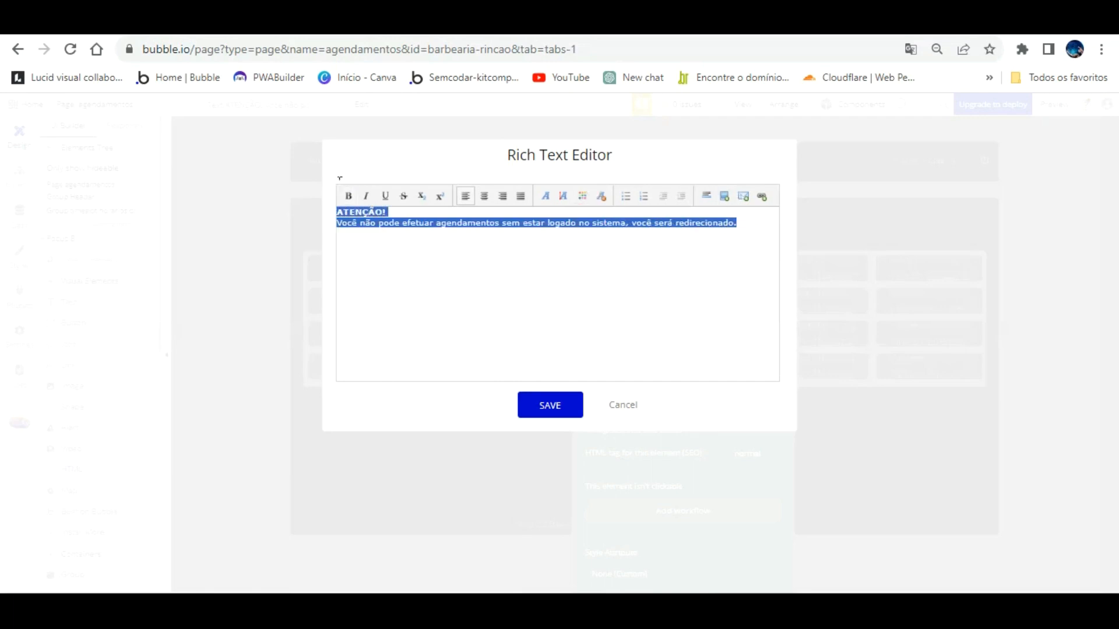
left_click(582, 197)
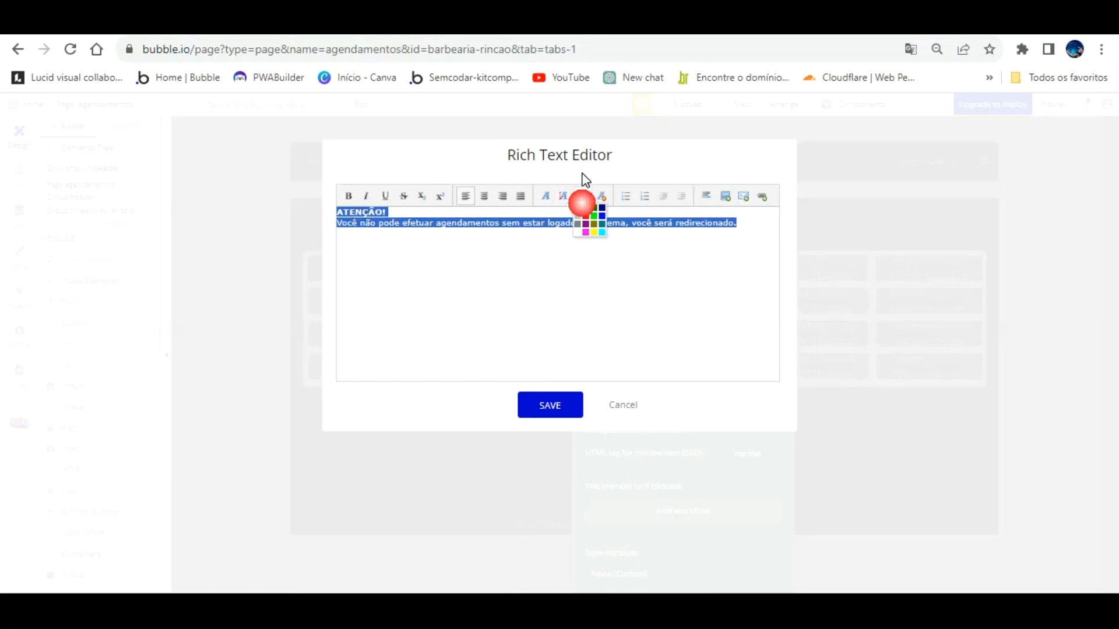
left_click(585, 216)
left_click(572, 232)
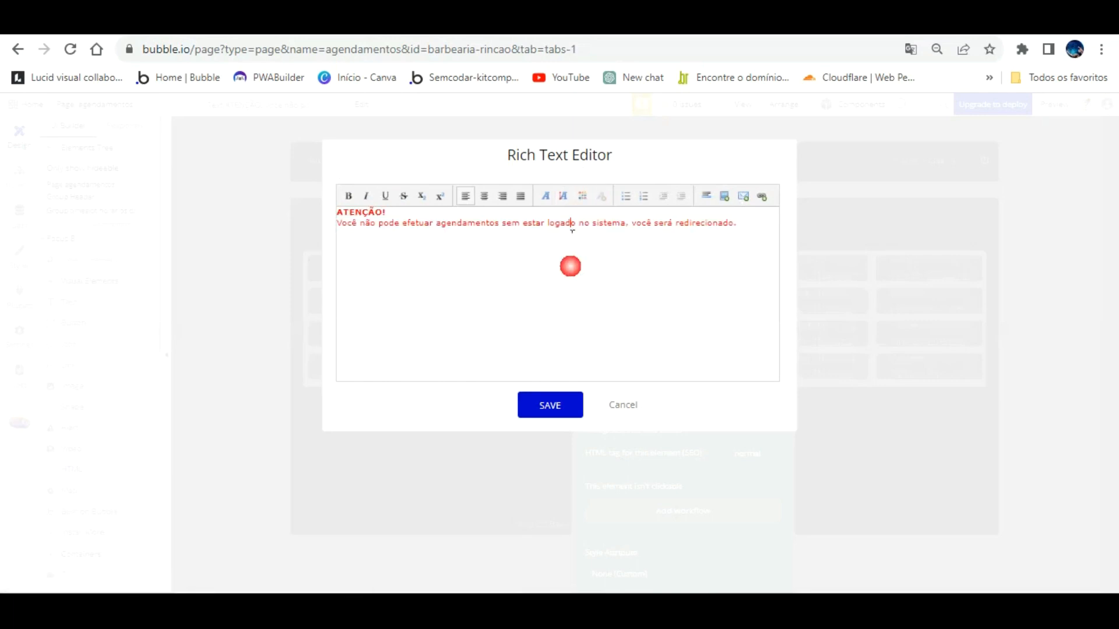
left_click(559, 397)
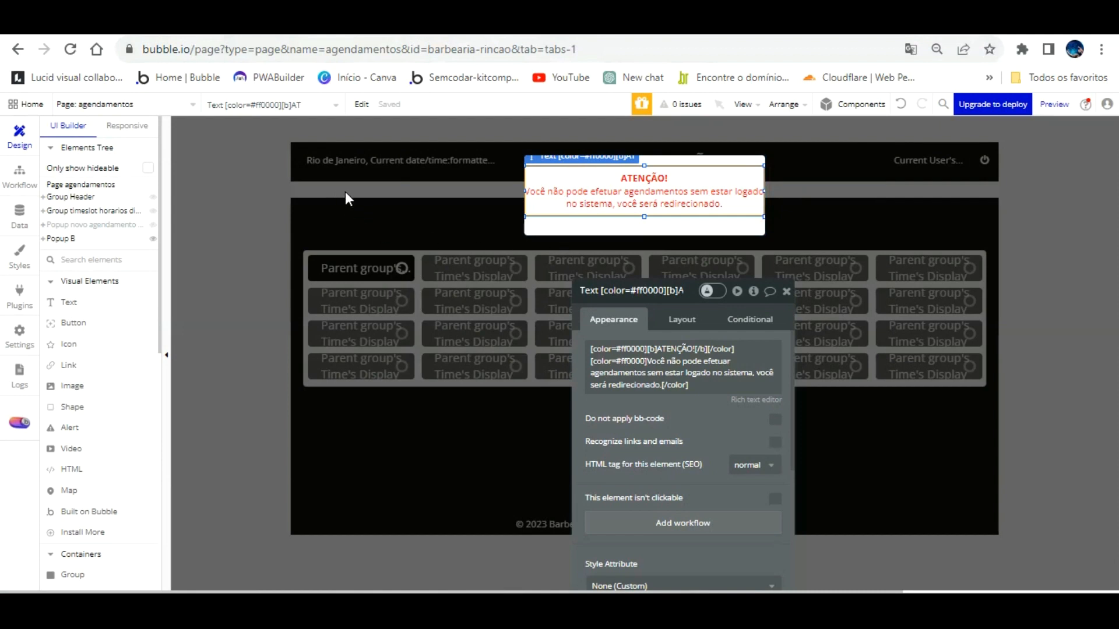
left_click(246, 195)
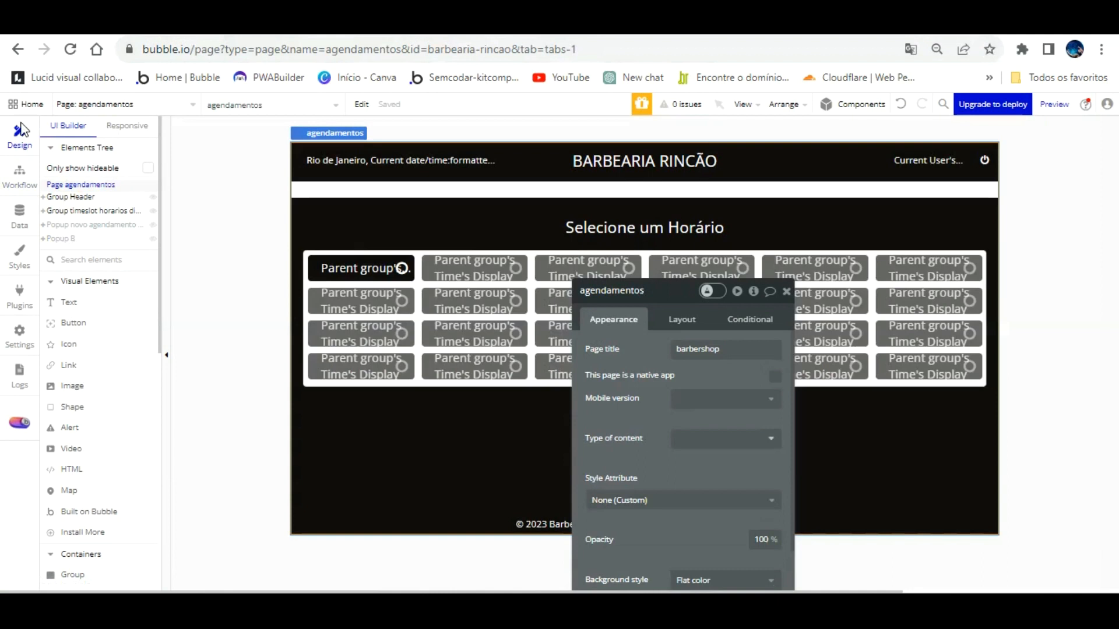
Step: Create a Page is loaded workflow with a Log the user out action
left_click(19, 153)
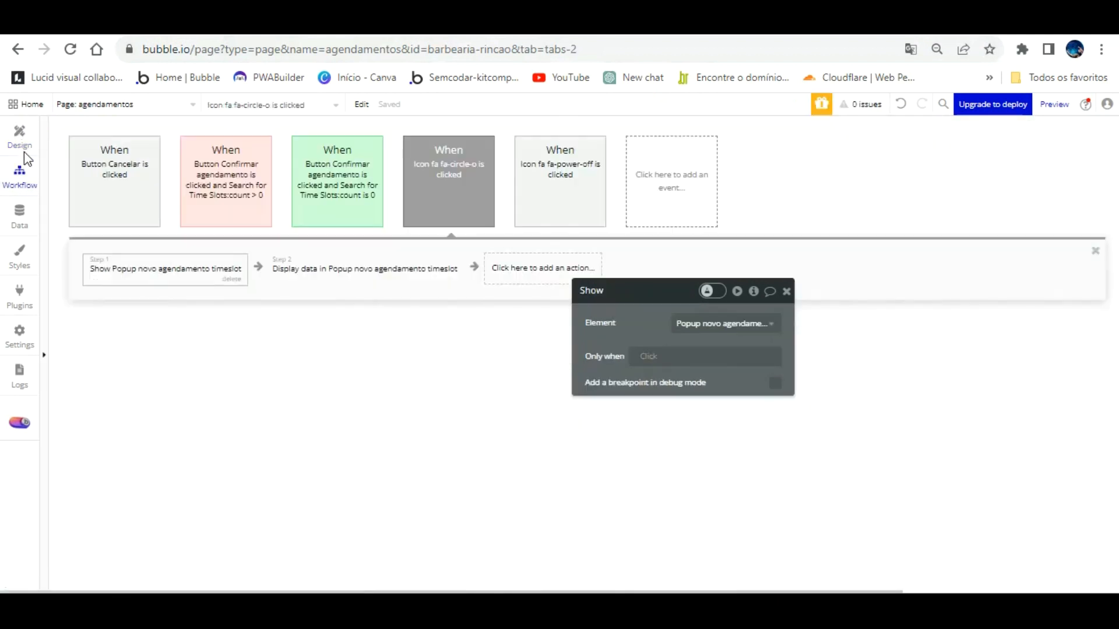
left_click(648, 172)
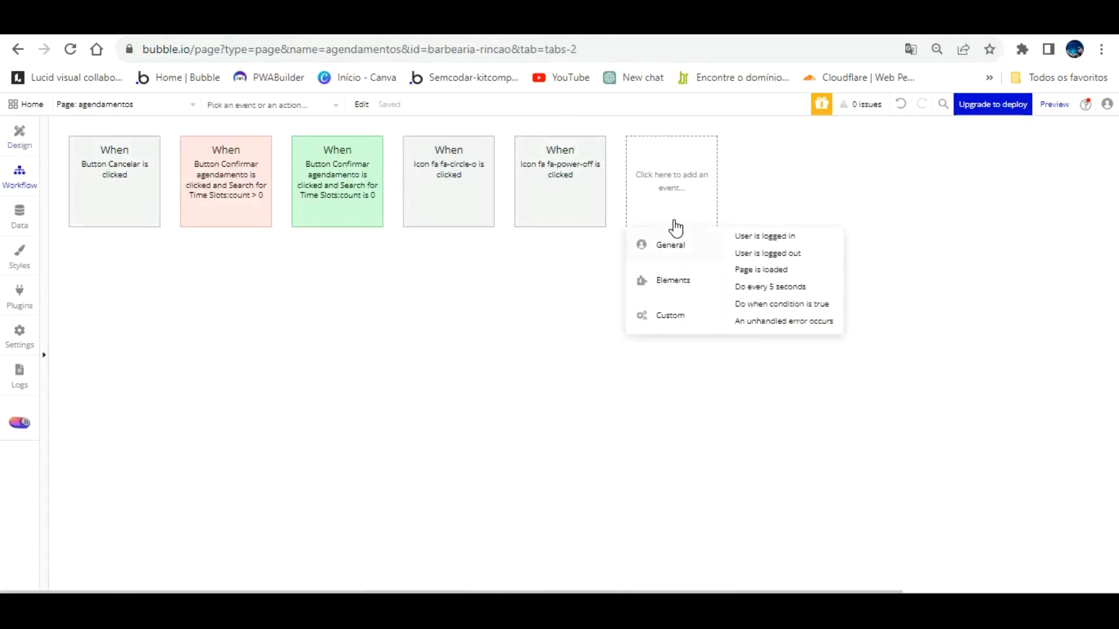
left_click(761, 269)
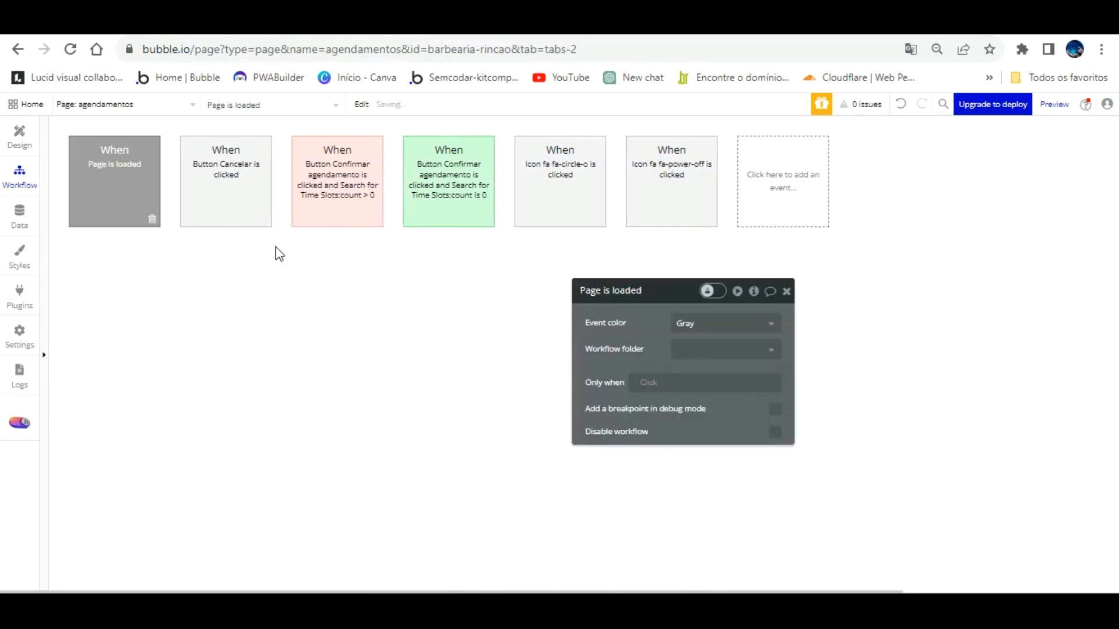
left_click(142, 267)
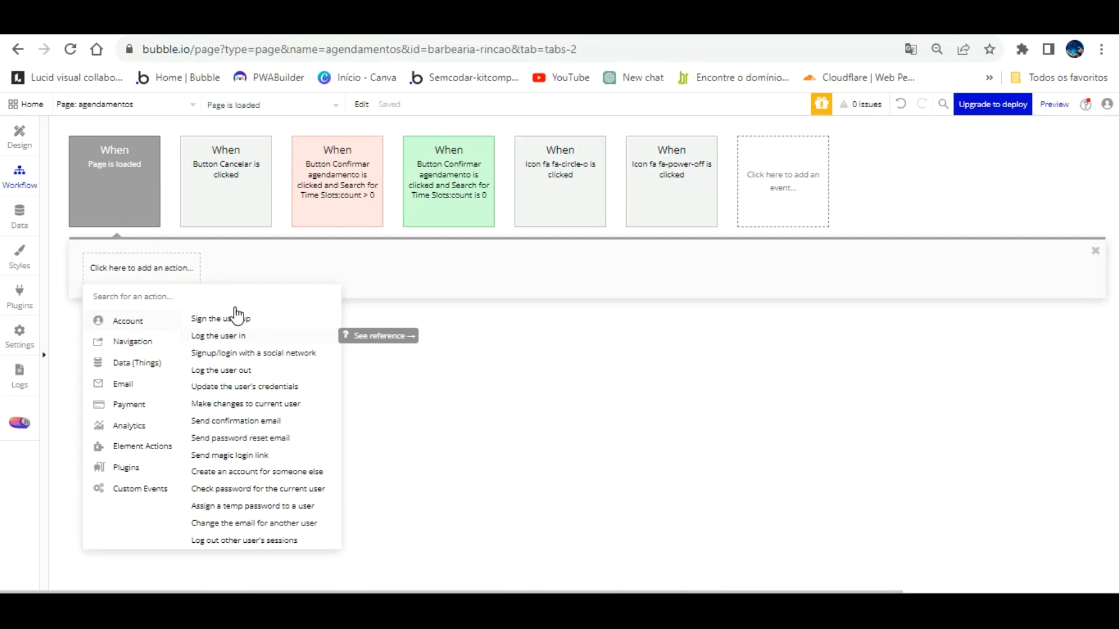
mouse_move(155, 335)
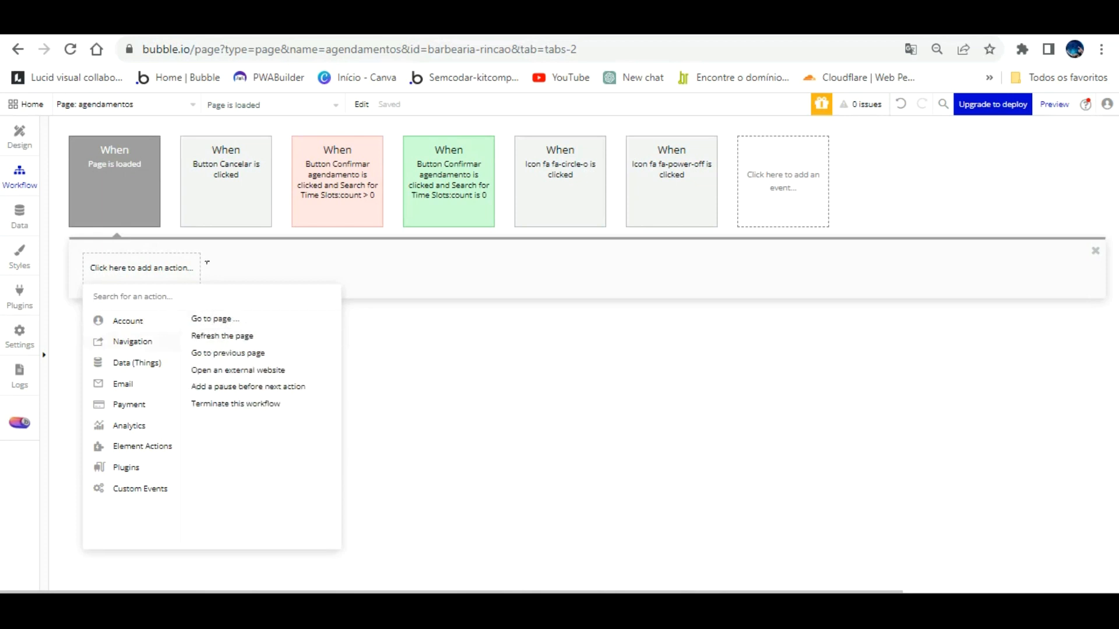
left_click(263, 252)
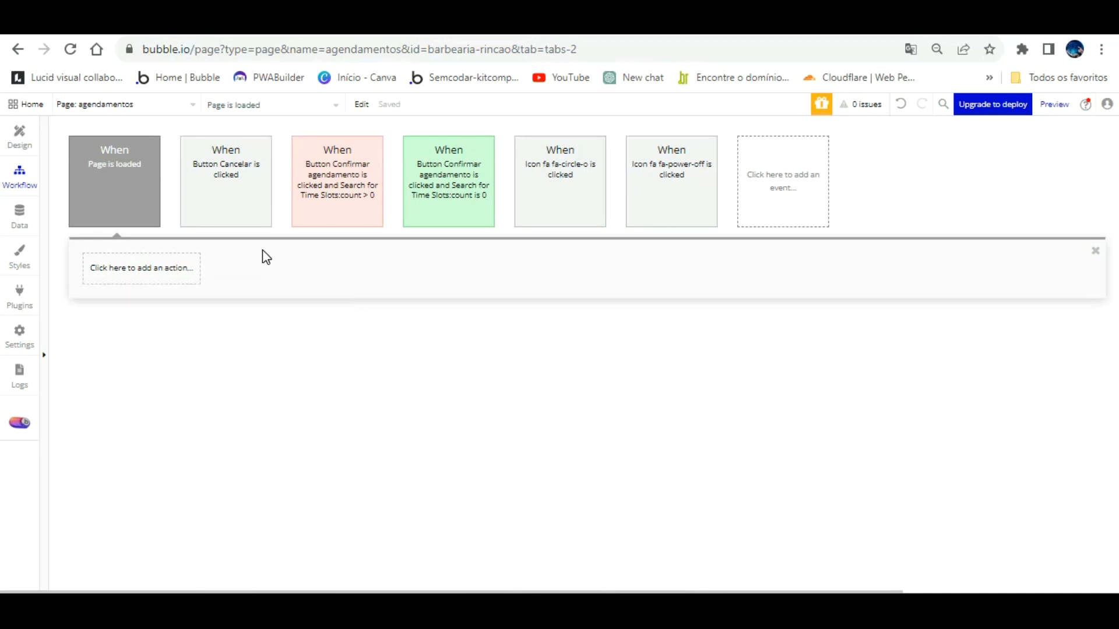
left_click(167, 261)
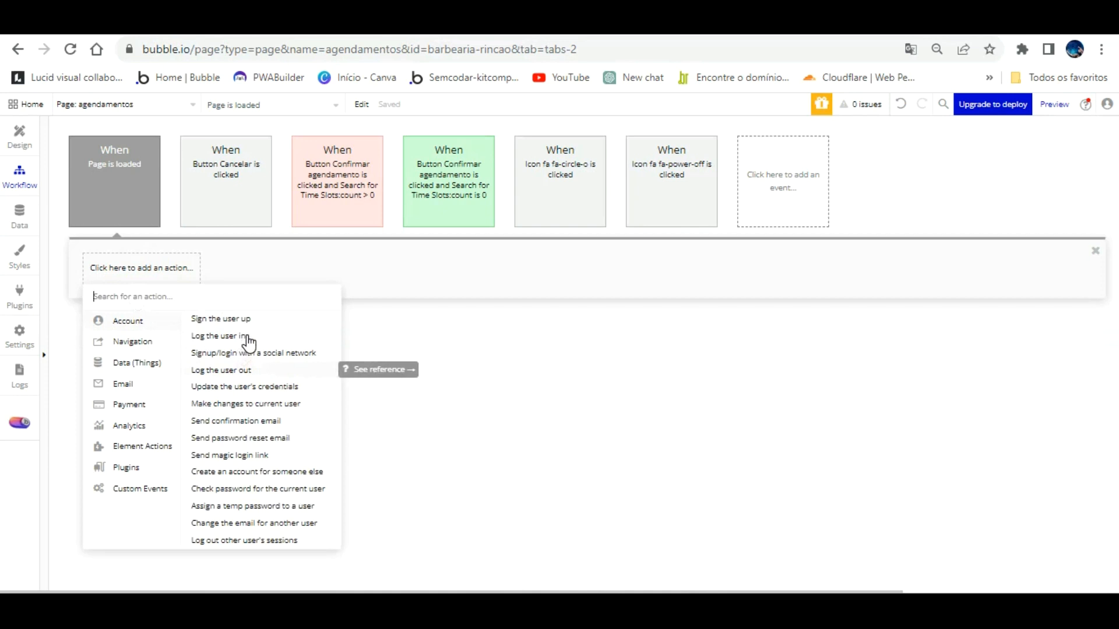
left_click(245, 370)
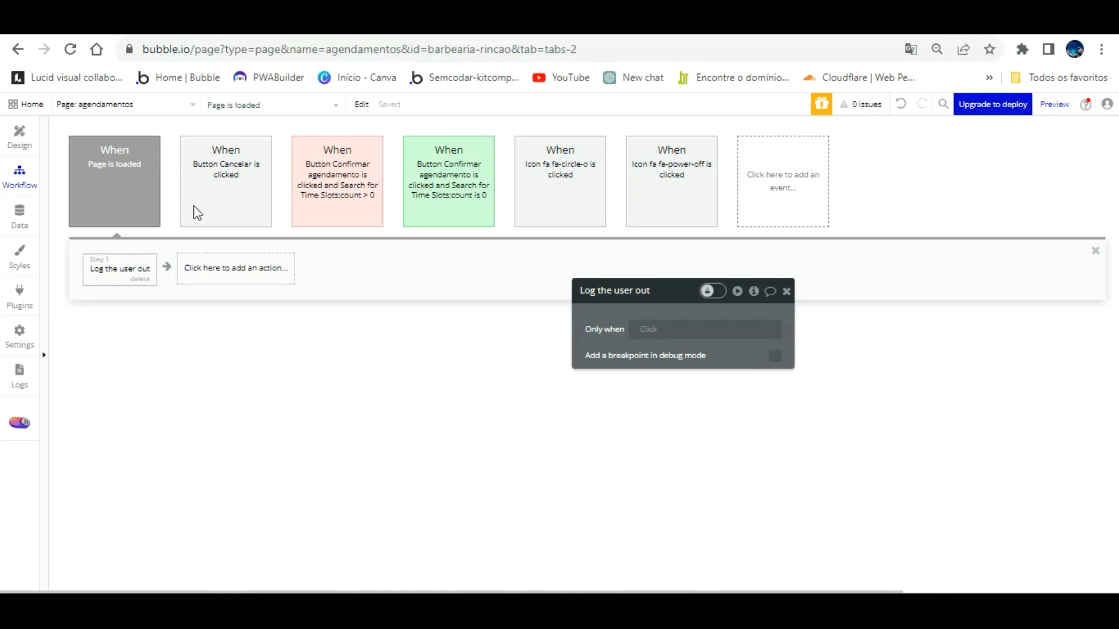
Step: Replace the log-out action with Show element Popup B
left_click(138, 169)
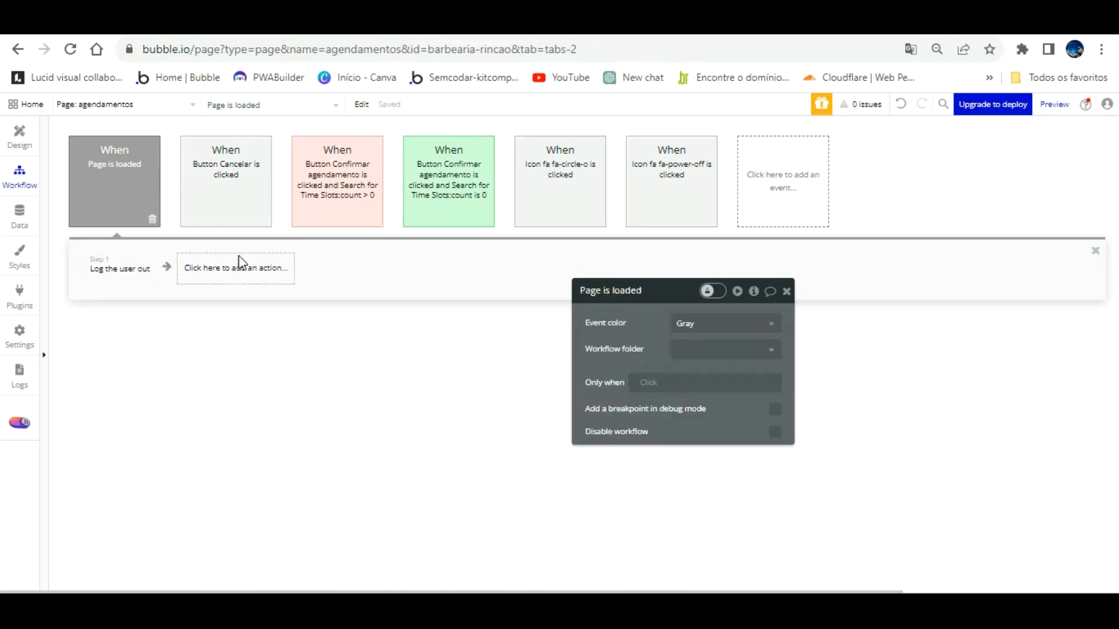
left_click(144, 266)
left_click(141, 279)
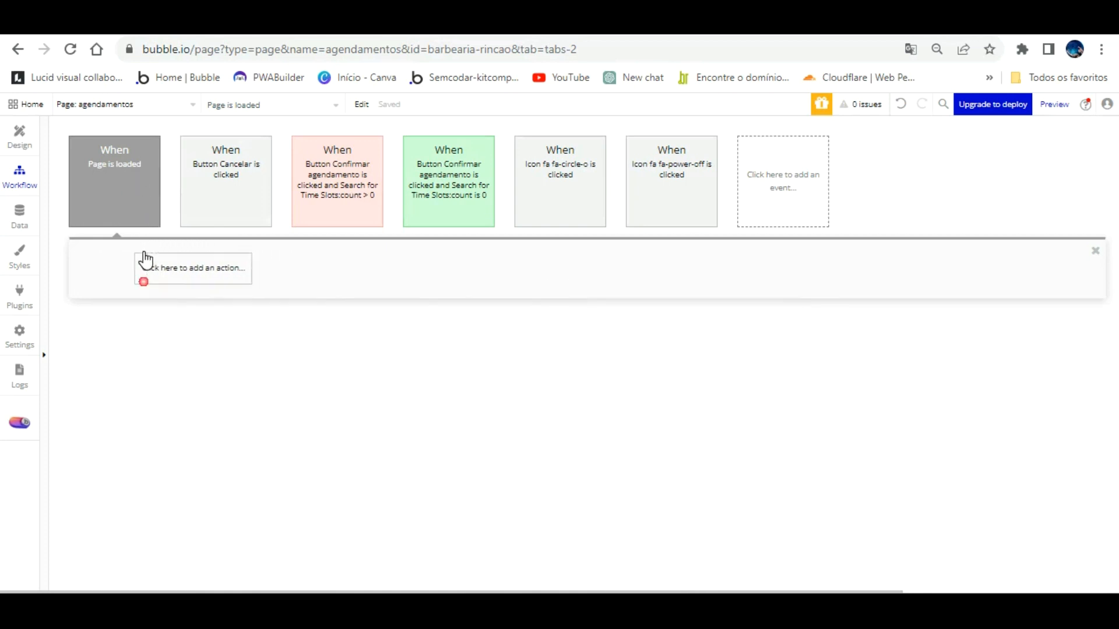
left_click(136, 268)
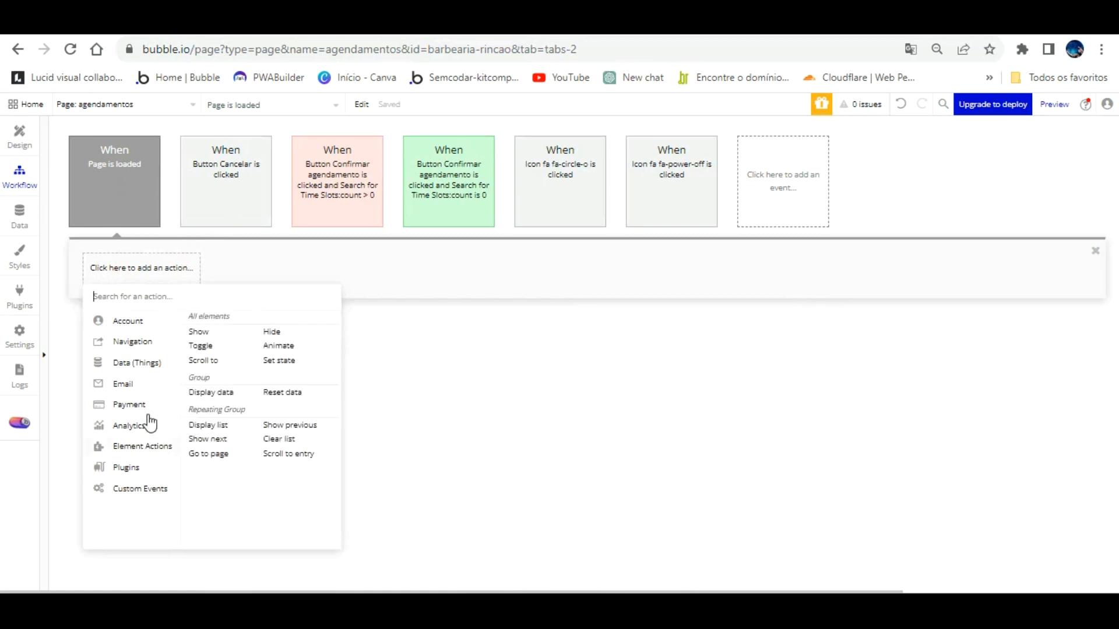
left_click(199, 330)
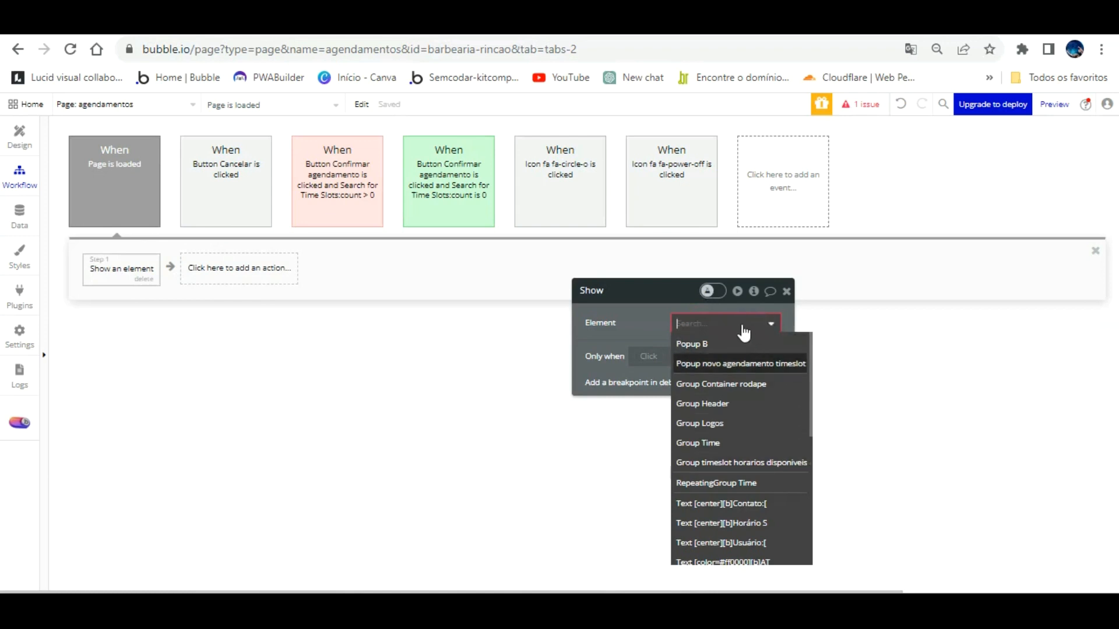
left_click(735, 345)
left_click(20, 137)
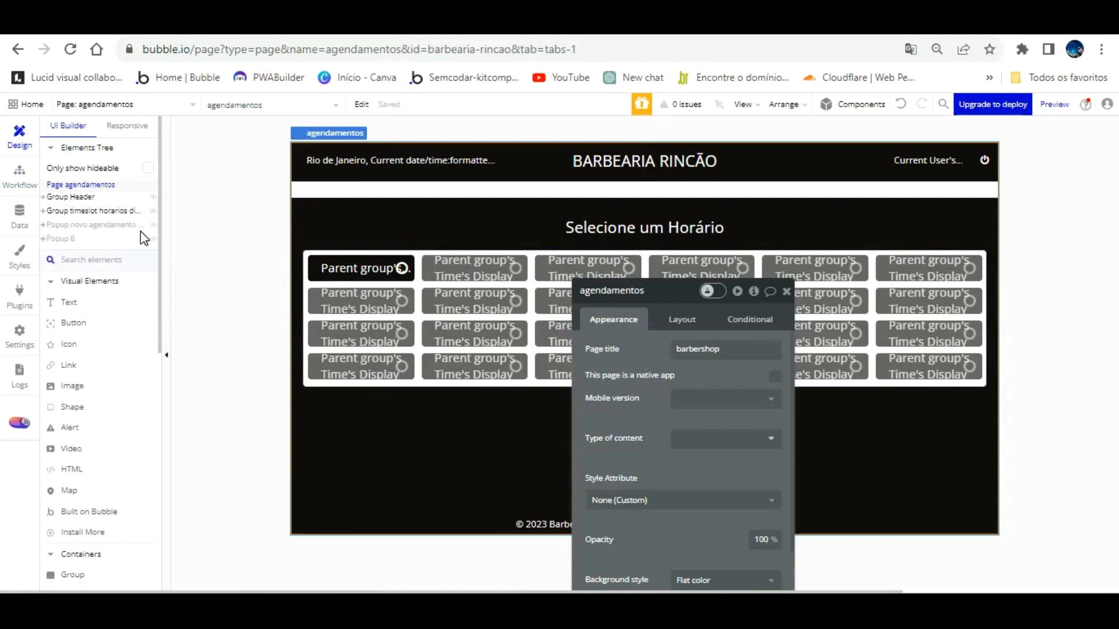
Step: Rename Popup B to 'Popup Usuario não logado' and check it in the workflow
left_click(70, 237)
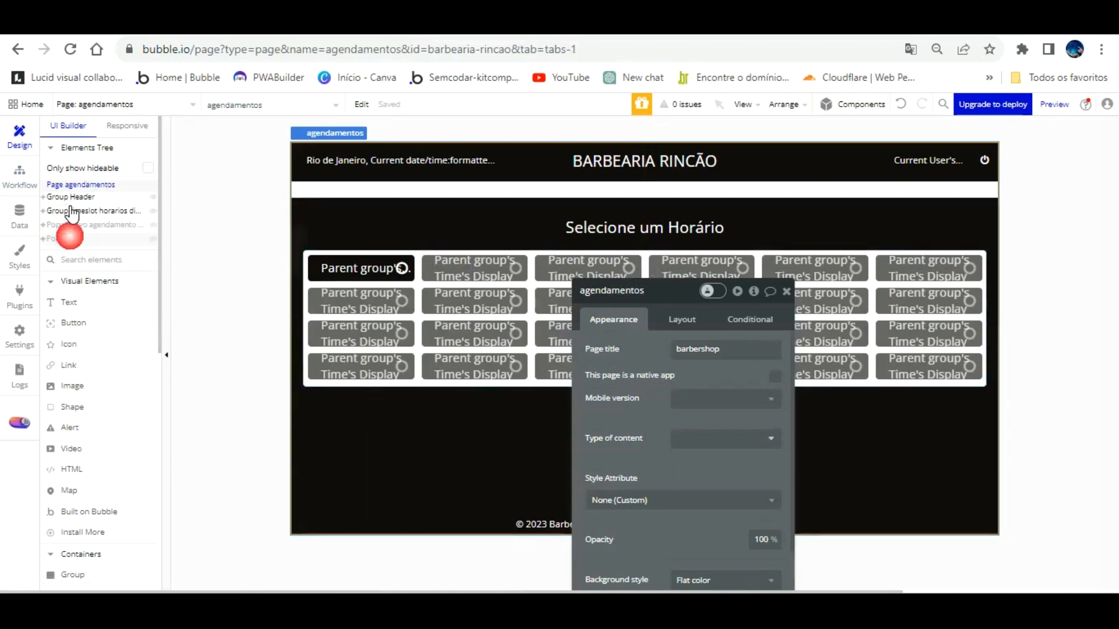
double_click(653, 291)
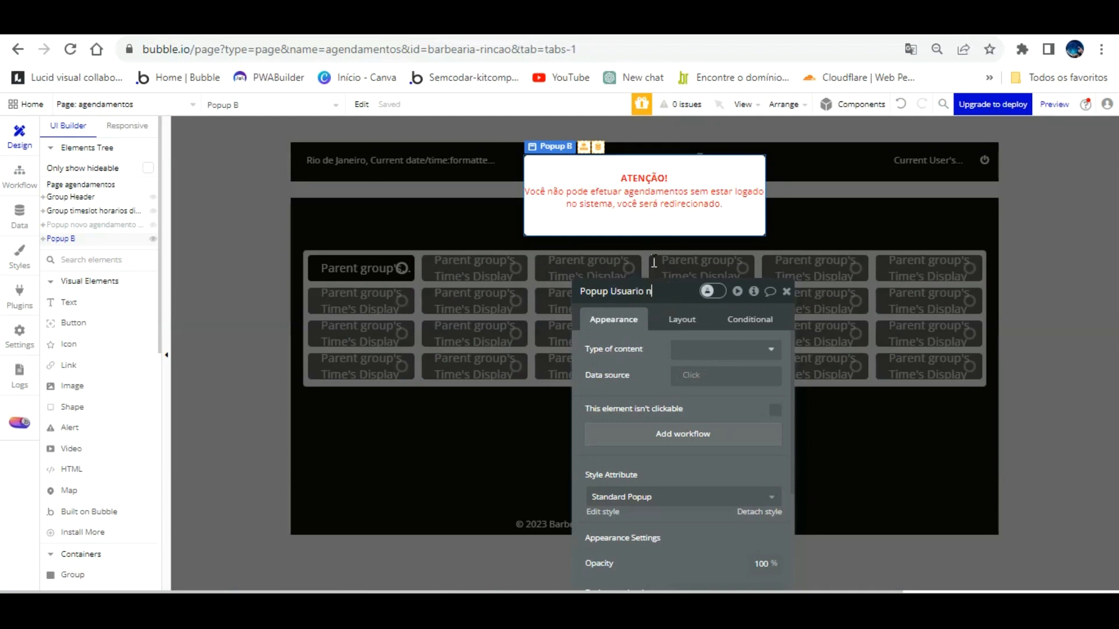
type("Usuario não logado")
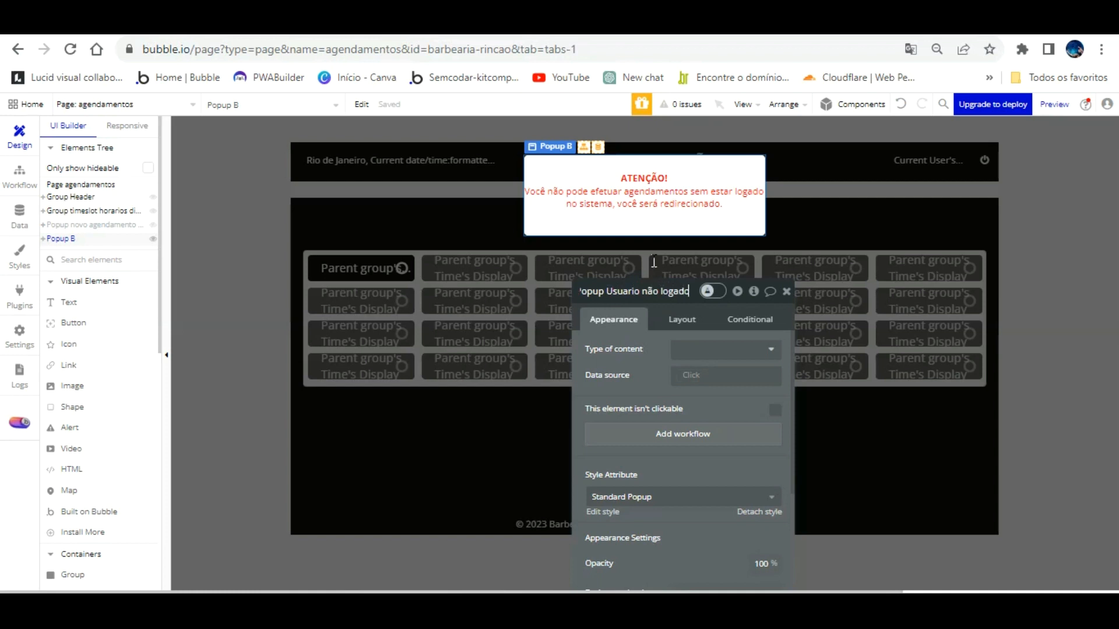
key("Return")
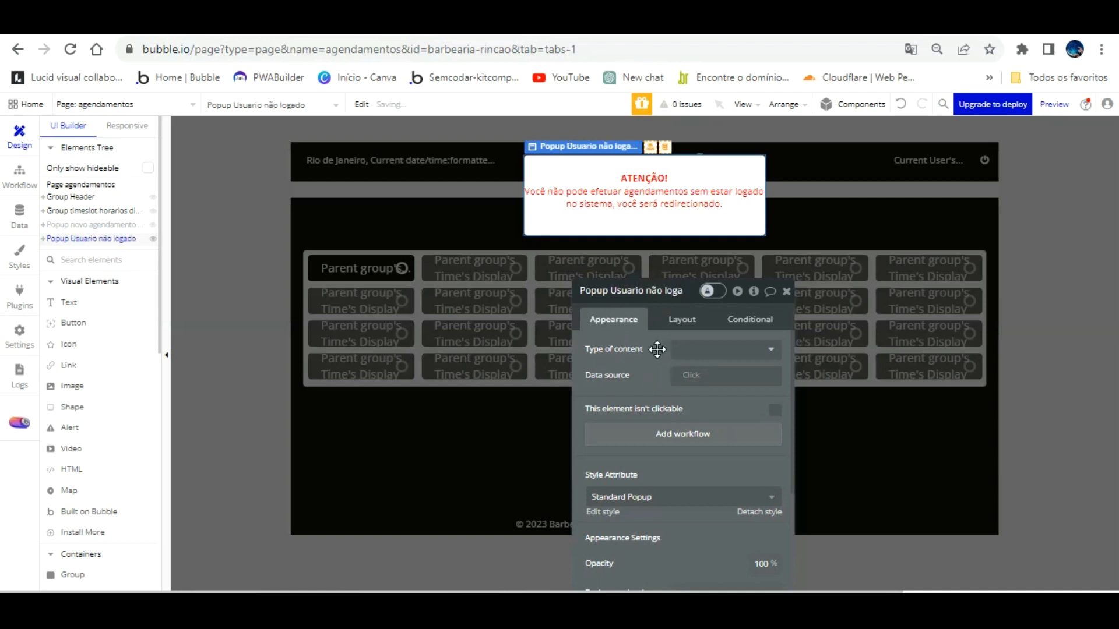
left_click(22, 166)
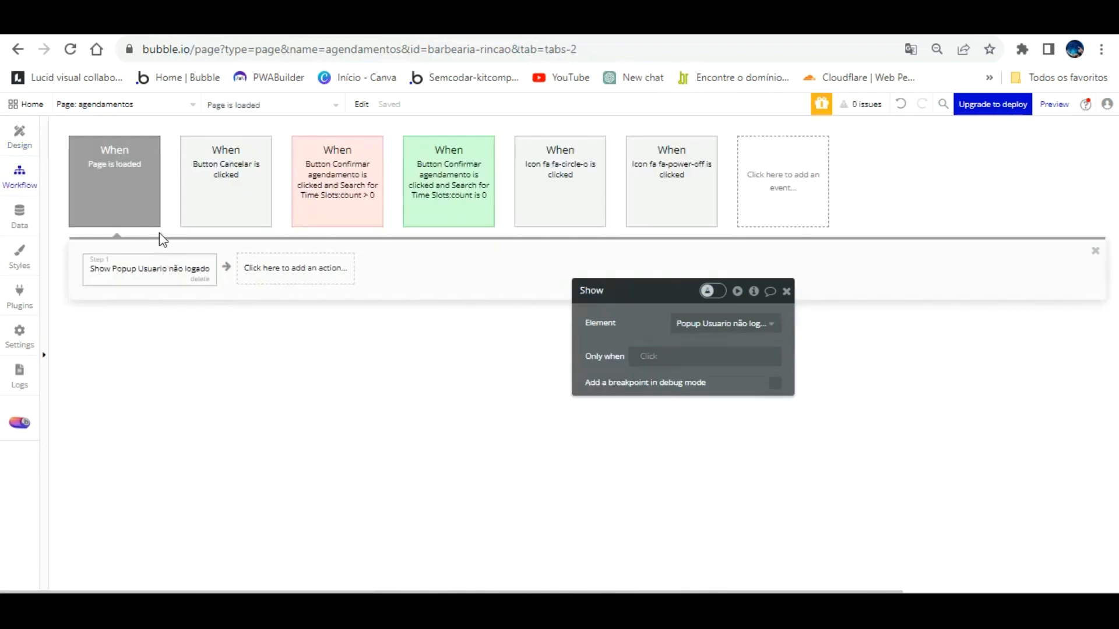
Step: Add a second workflow step that sends the visitor to the index page
left_click(275, 259)
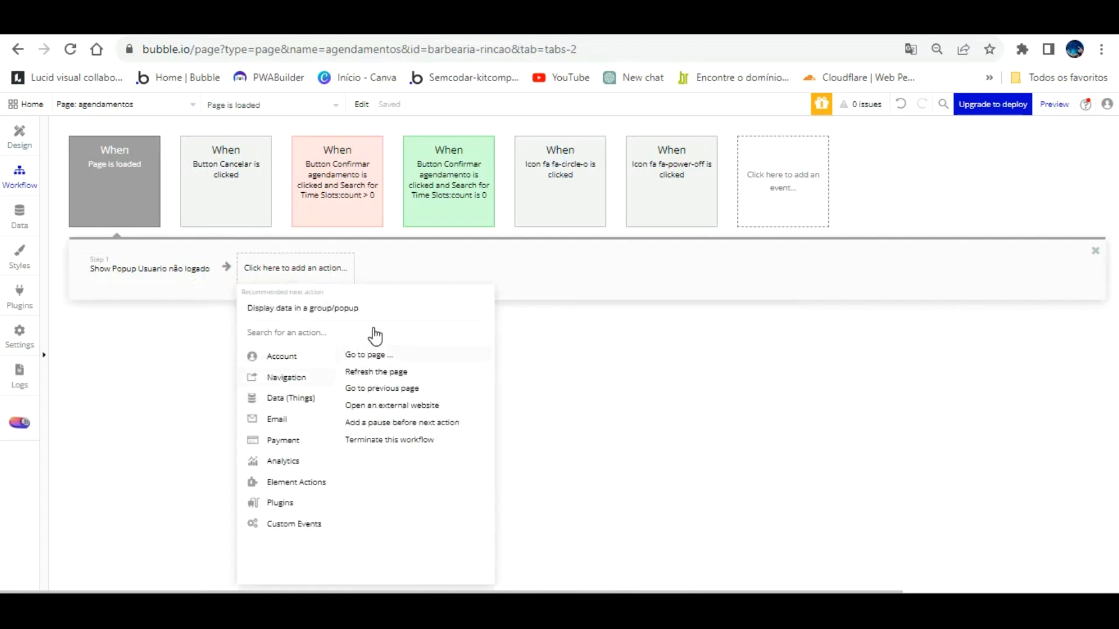
left_click(368, 353)
left_click(680, 324)
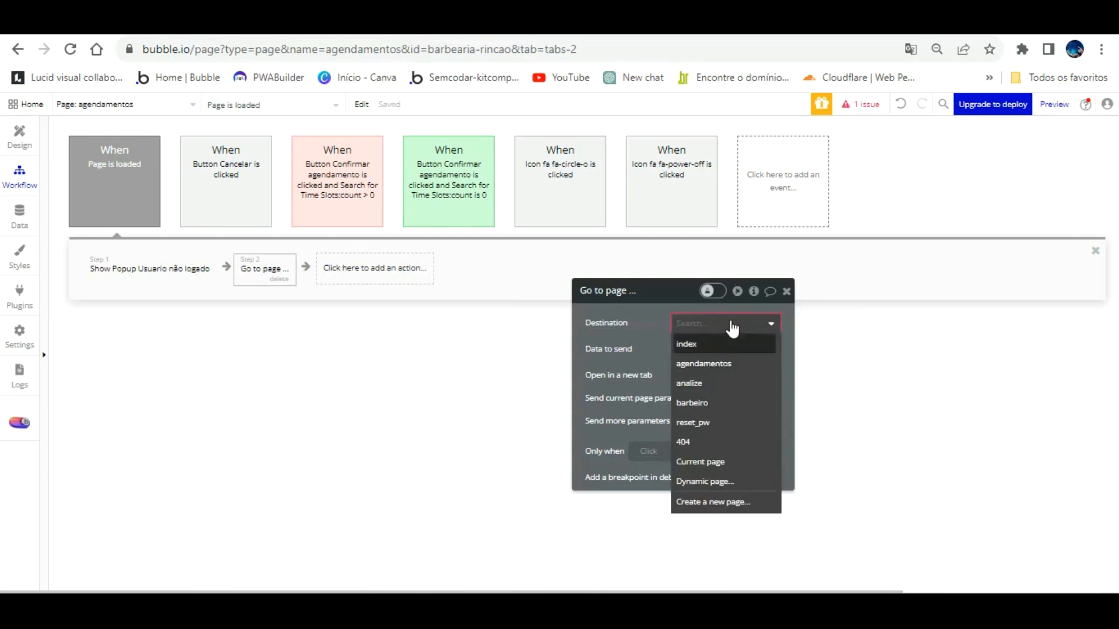
left_click(693, 344)
Step: Add a 1000 ms pause and move it ahead of the index redirect
left_click(397, 267)
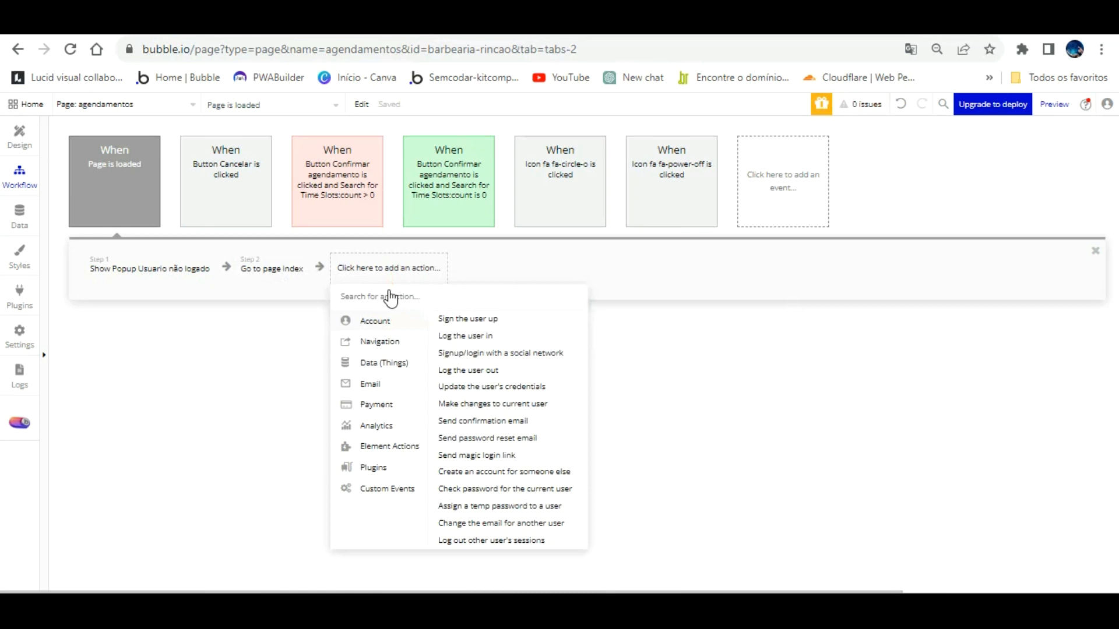
mouse_move(380, 338)
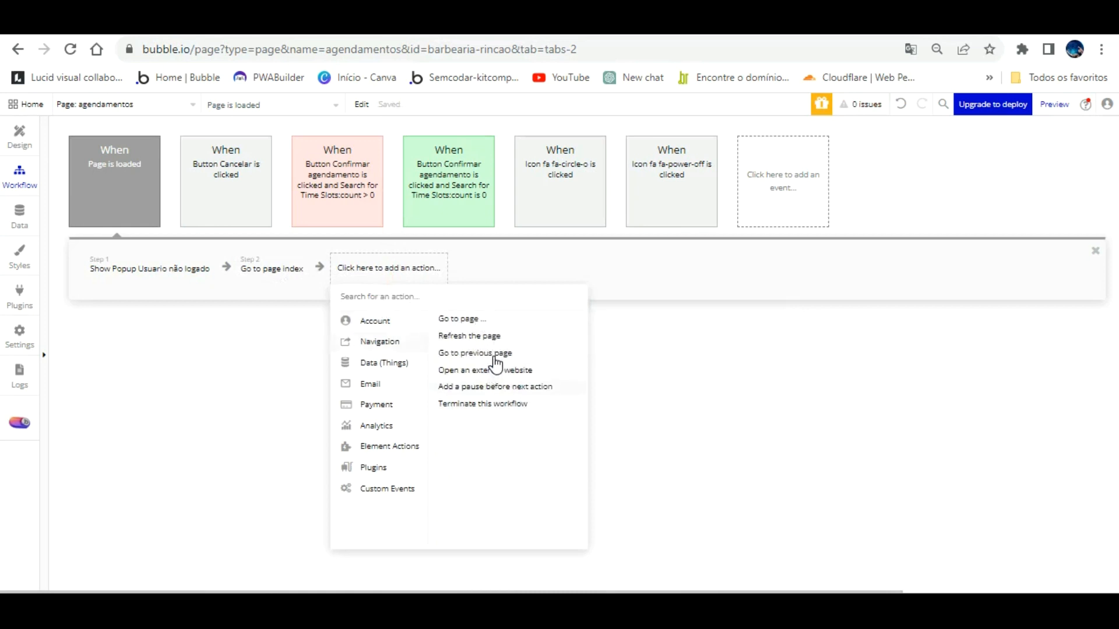
left_click(495, 386)
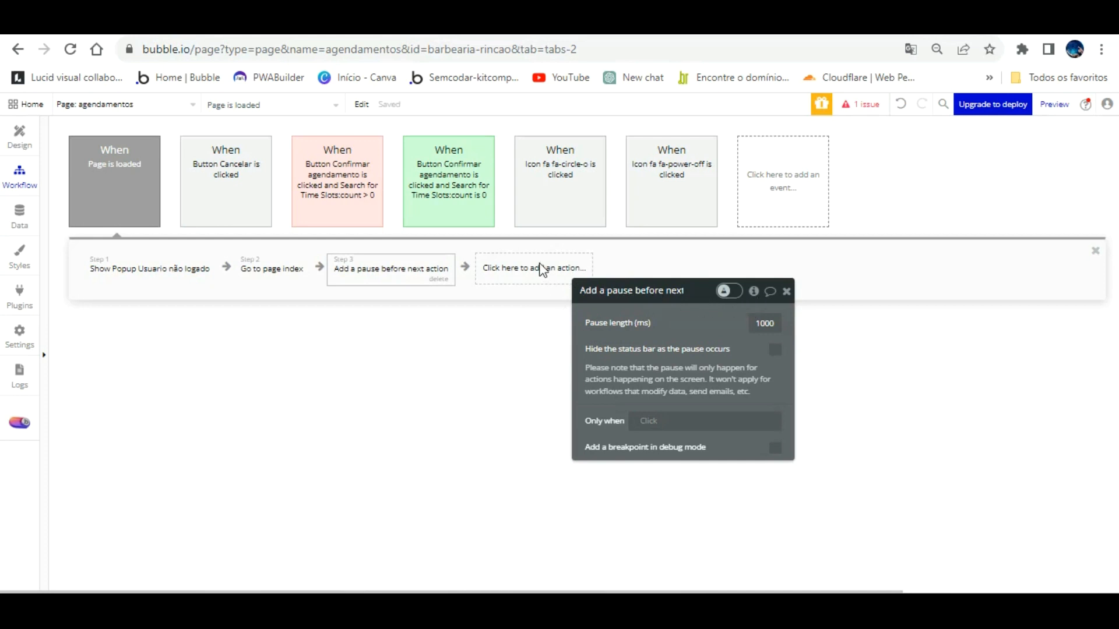
left_click_drag(310, 246, 262, 252)
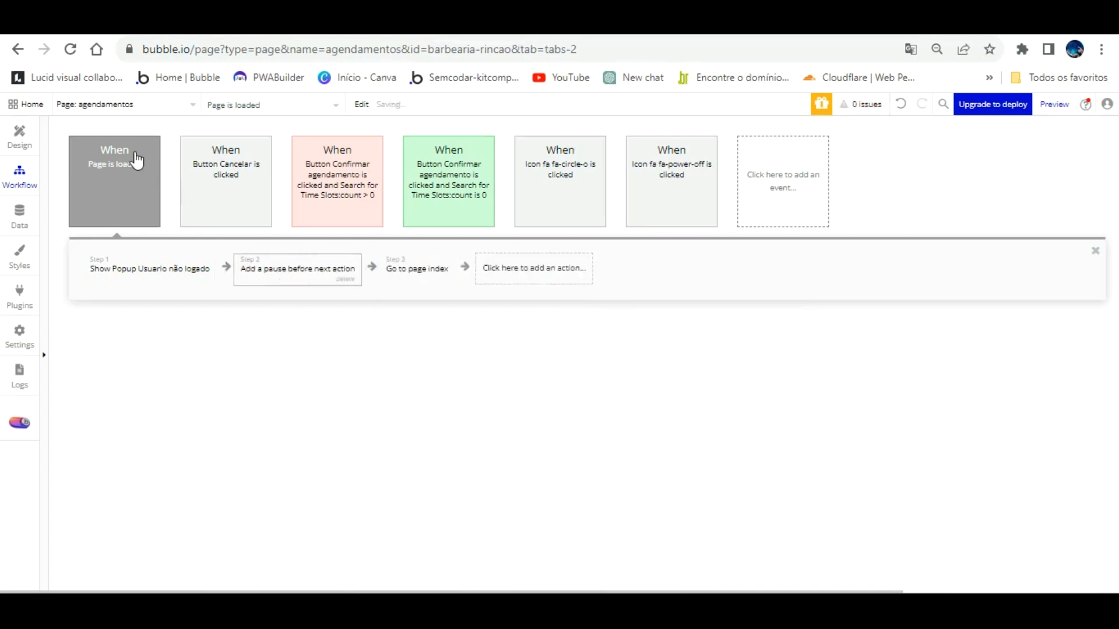
left_click(289, 24)
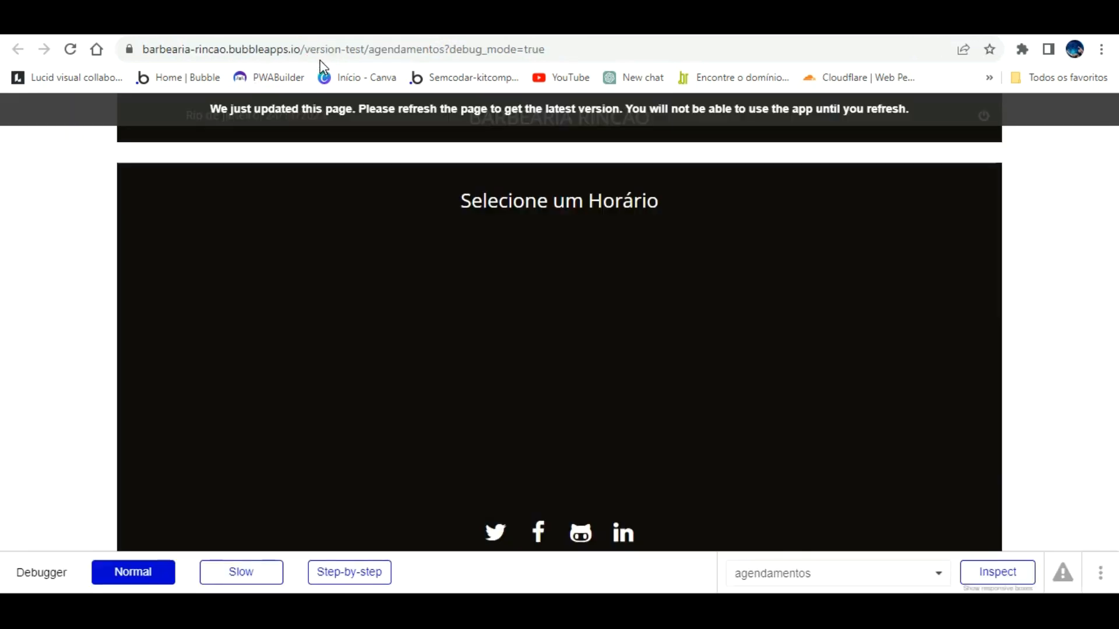
key("F5")
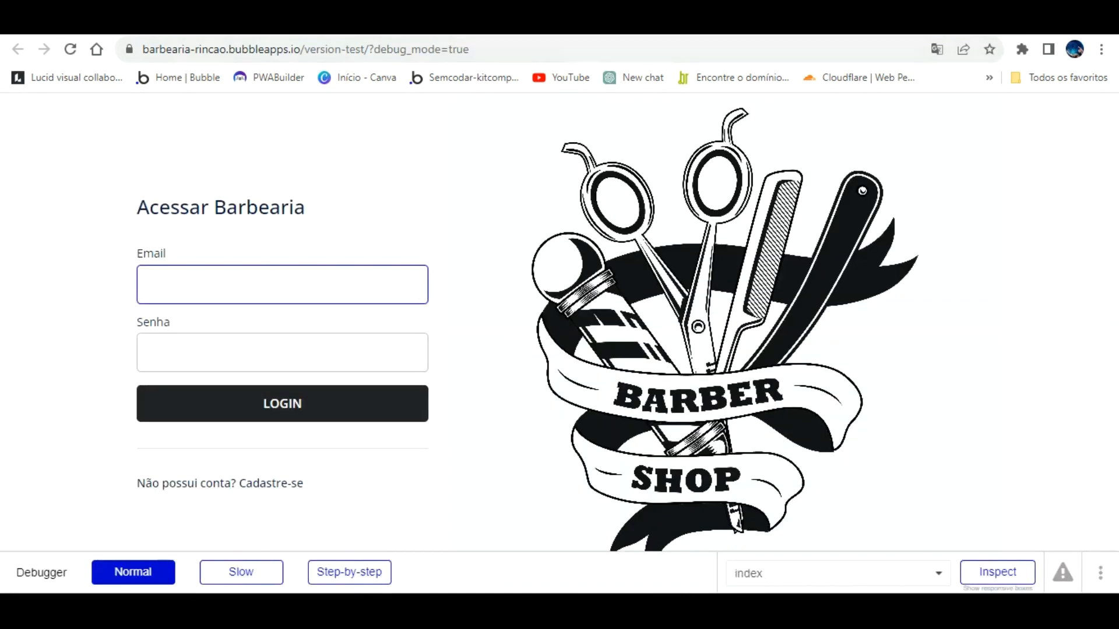
left_click(138, 26)
left_click(129, 156)
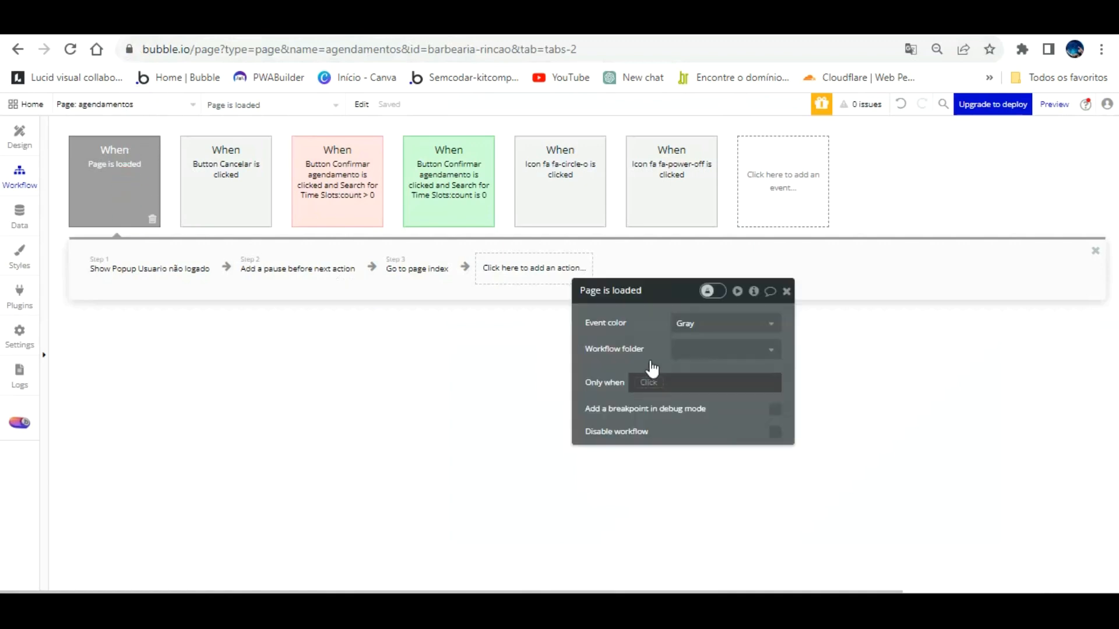
Step: Start an Only when condition on the page-load event, comparing Current User with 'is'
left_click(648, 382)
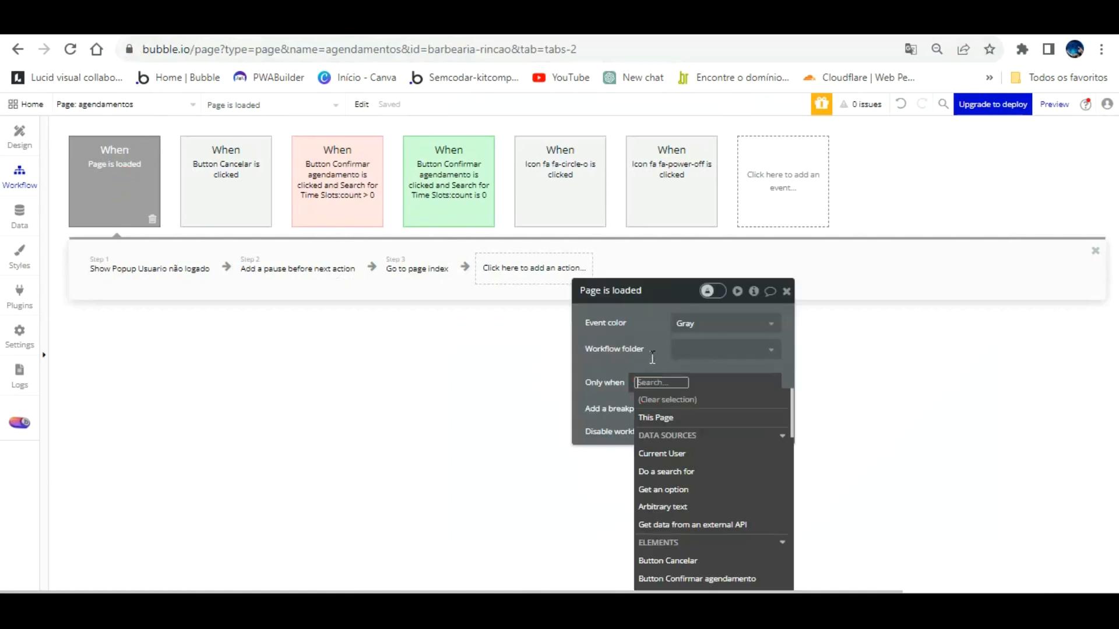
left_click(693, 457)
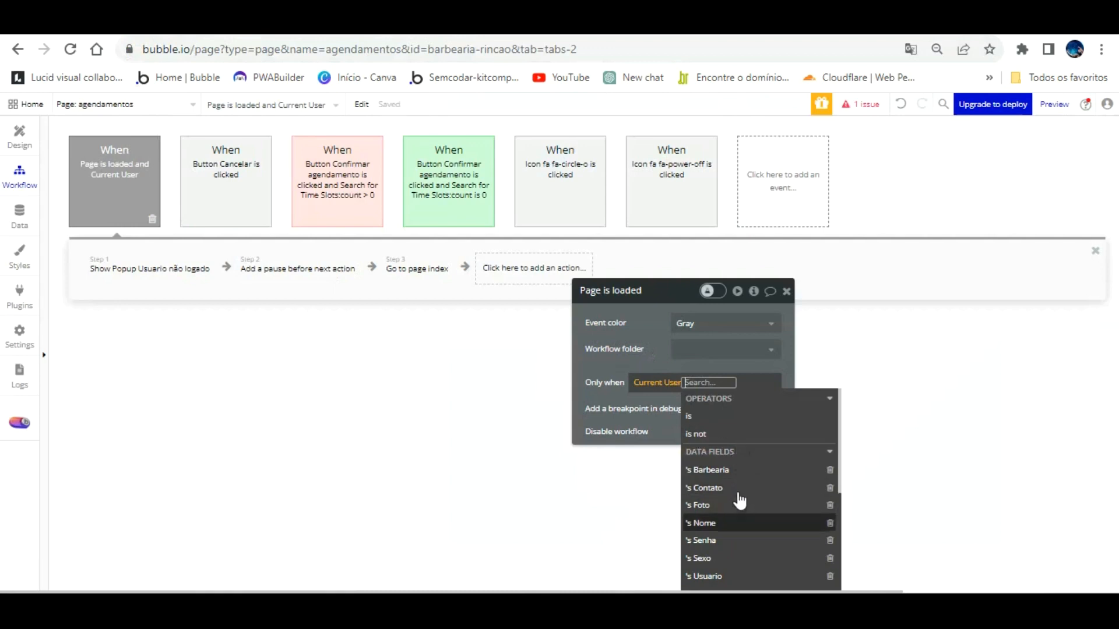
left_click(723, 418)
scroll(761, 433, "down", 3)
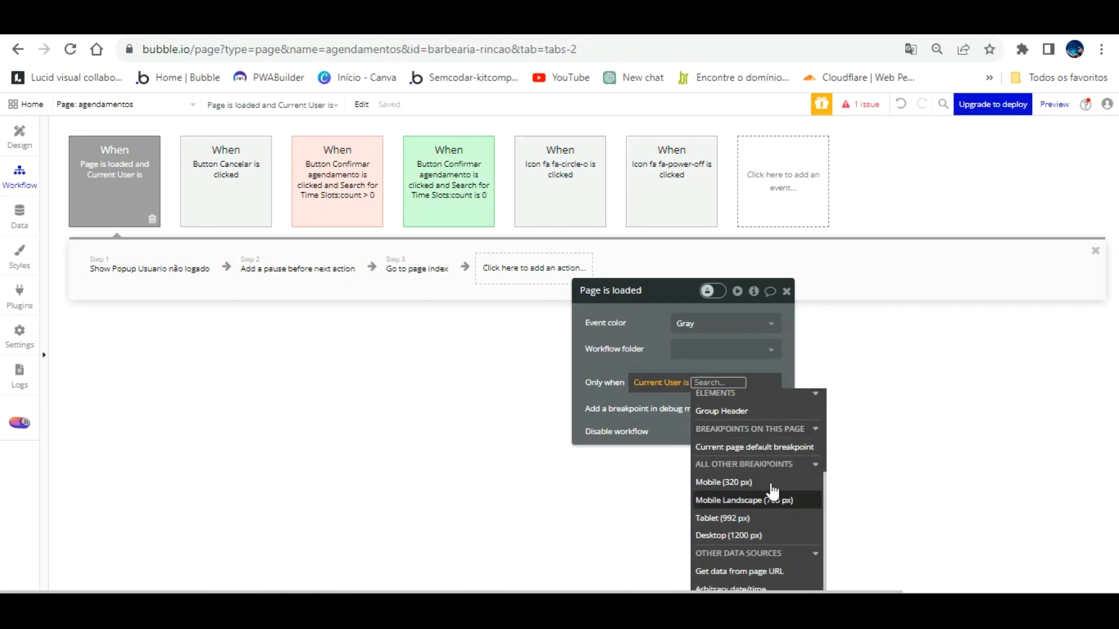
left_click_drag(662, 324, 612, 232)
scroll(679, 368, "up", 4)
Step: Change the condition to Current User is logged out, then launch the app preview
left_click(635, 291)
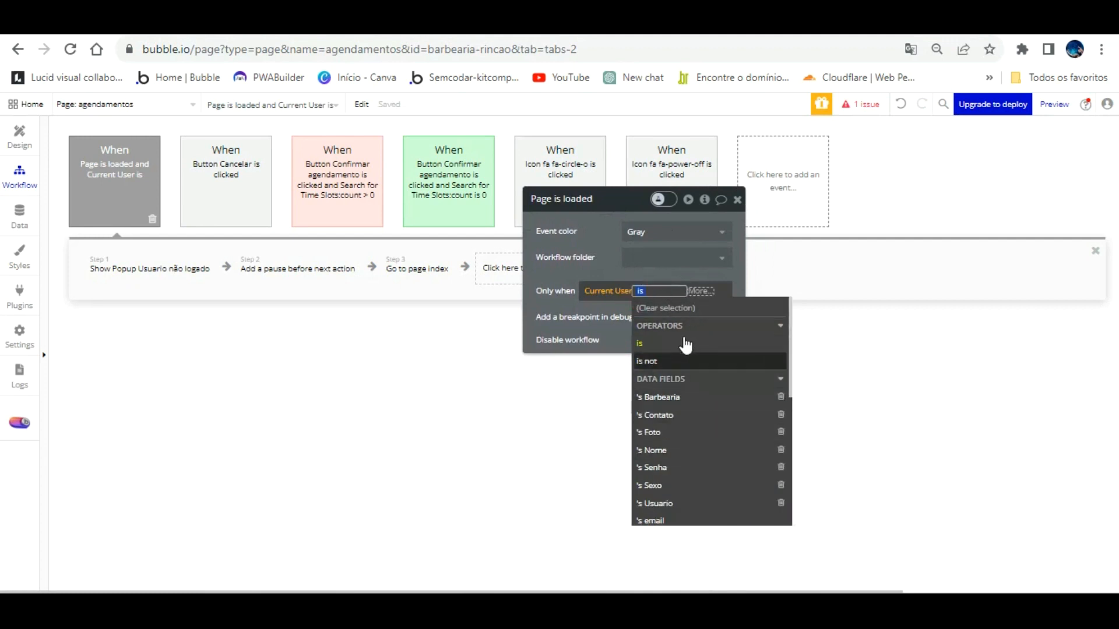
left_click(685, 362)
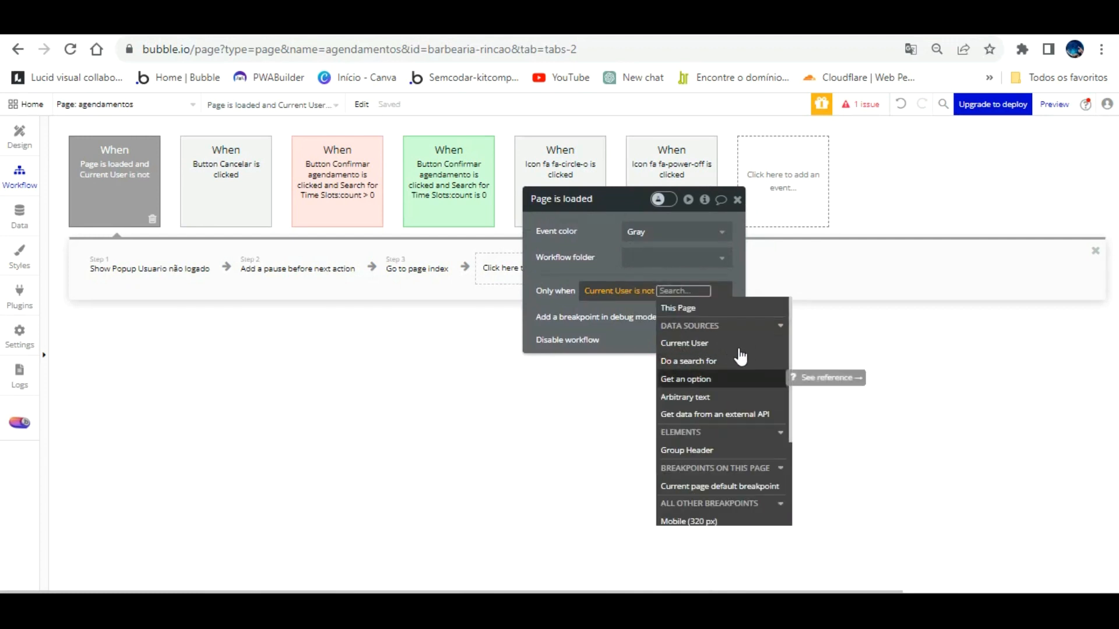
scroll(740, 356, "down", 3)
scroll(740, 361, "up", 3)
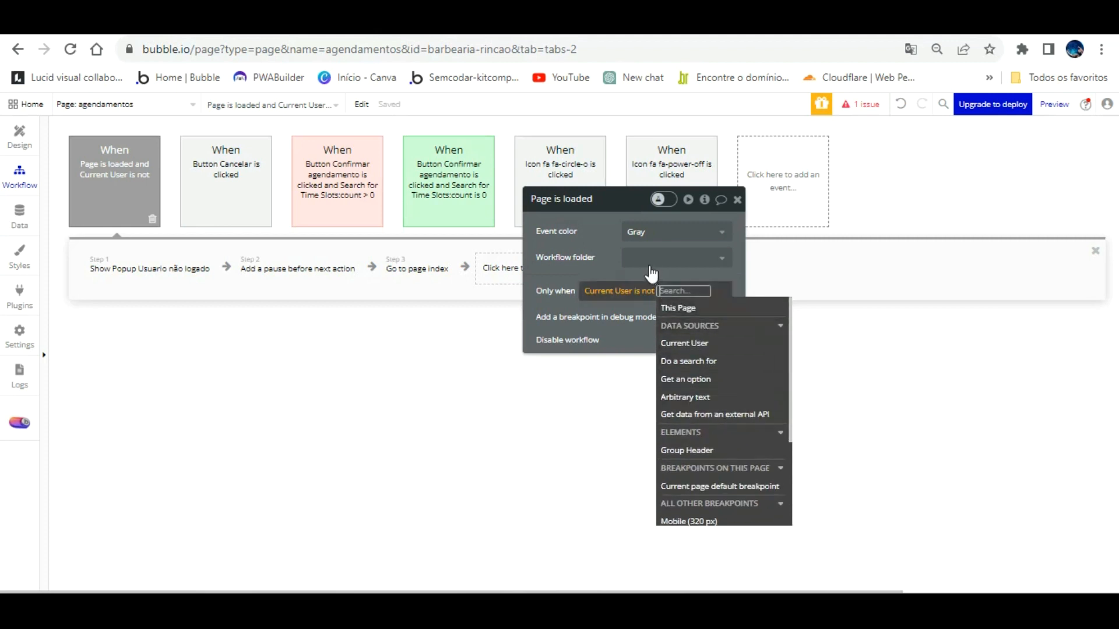
left_click(645, 291)
scroll(687, 395, "down", 5)
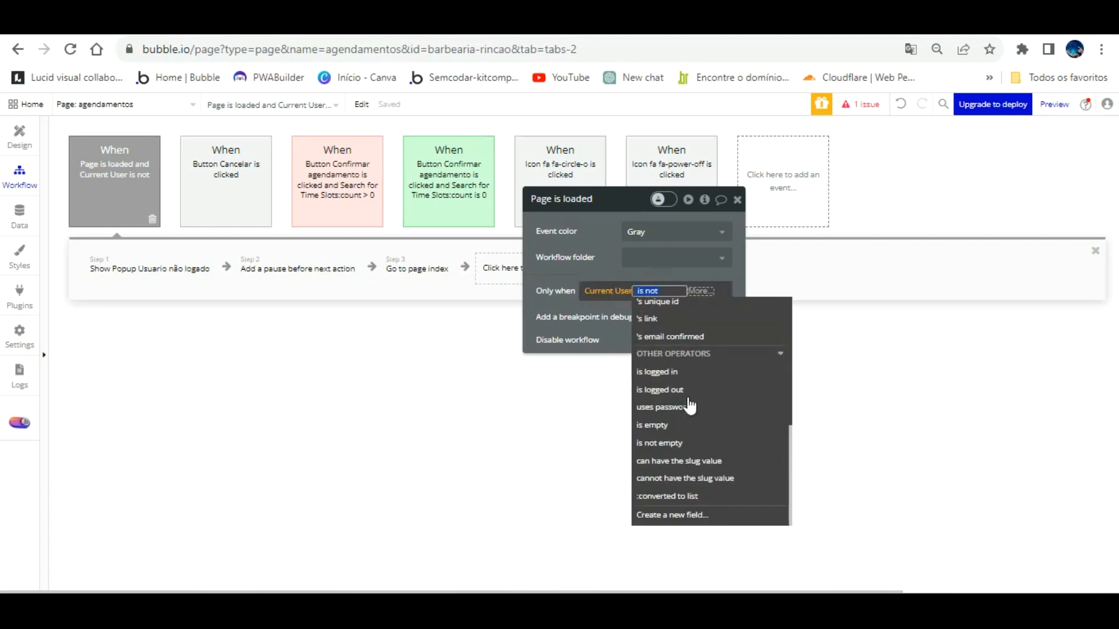
scroll(690, 408, "up", 3)
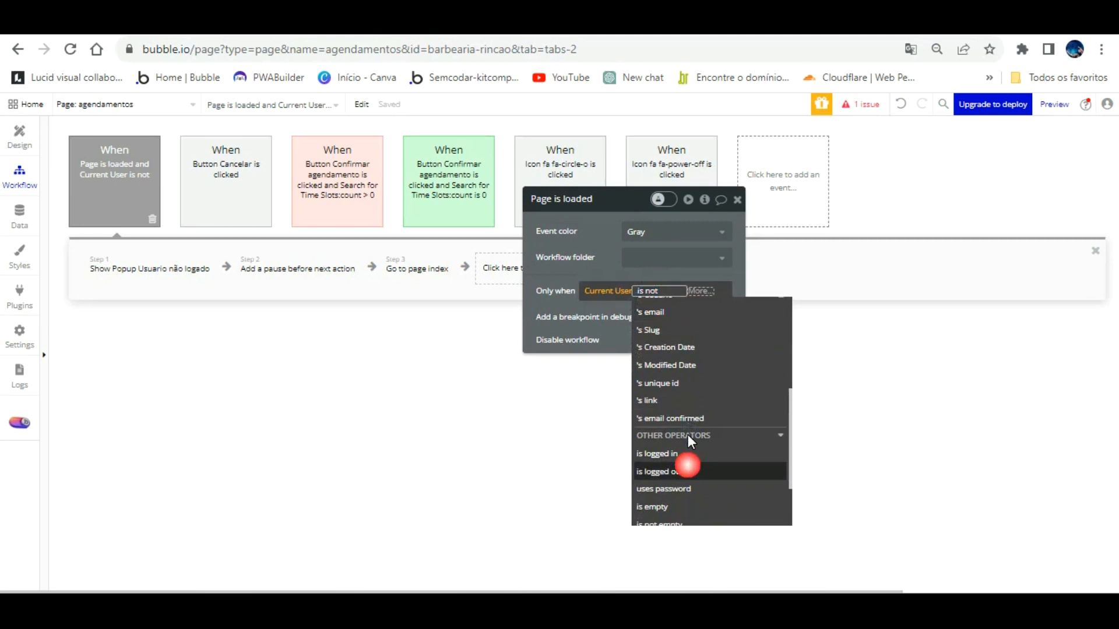
left_click(687, 466)
left_click(607, 228)
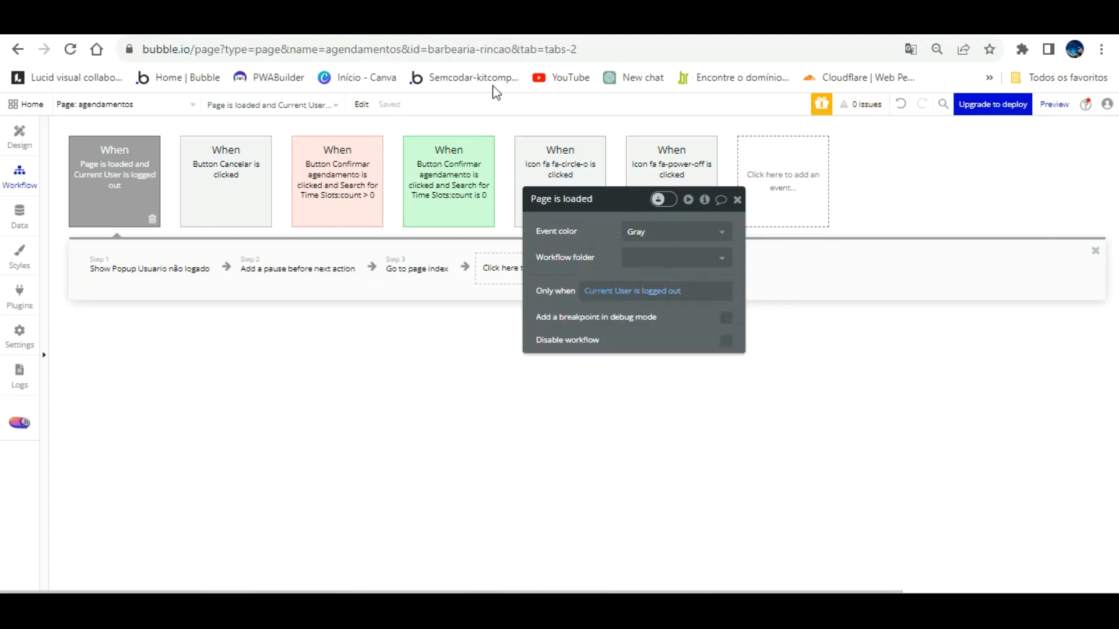
left_click(376, 22)
Step: Reload the preview and log in to the barbershop app with the account credentials
left_click(397, 107)
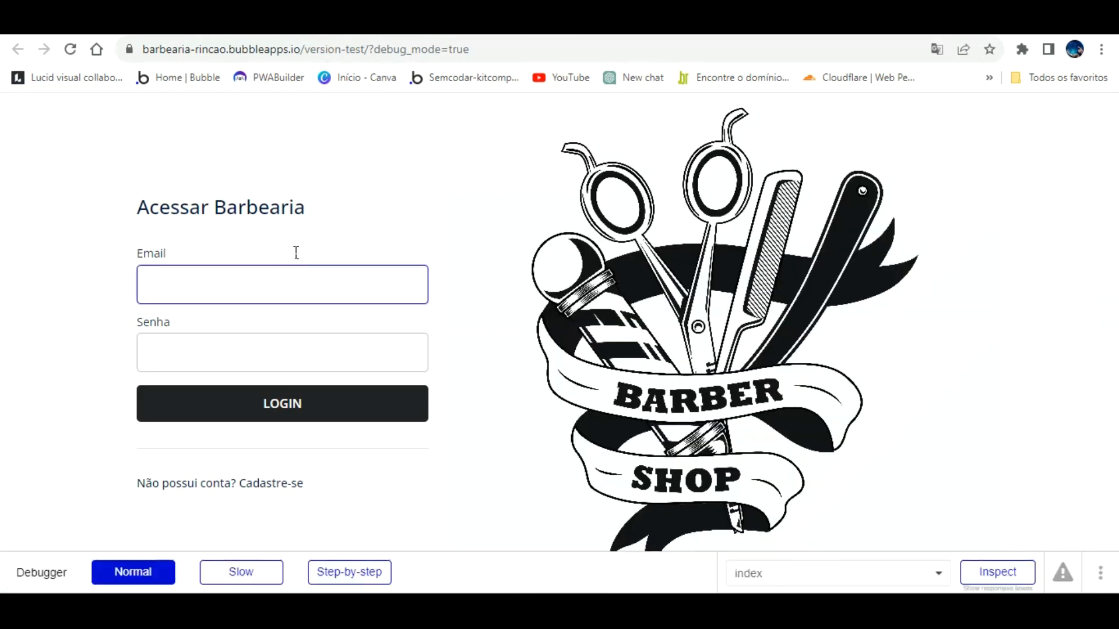
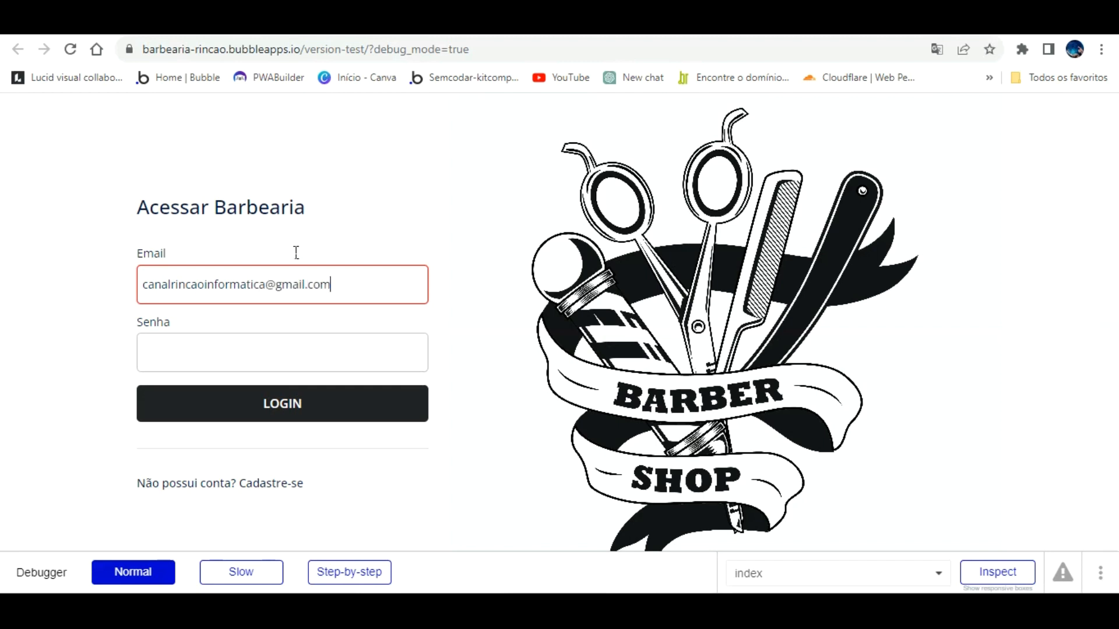
key("Tab")
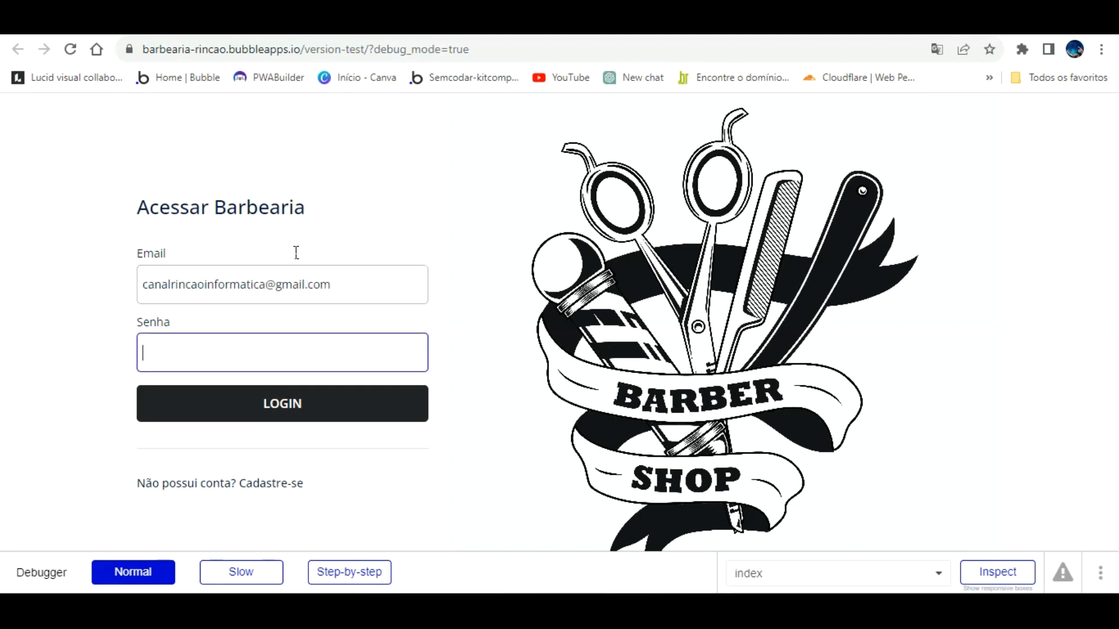
key("Return")
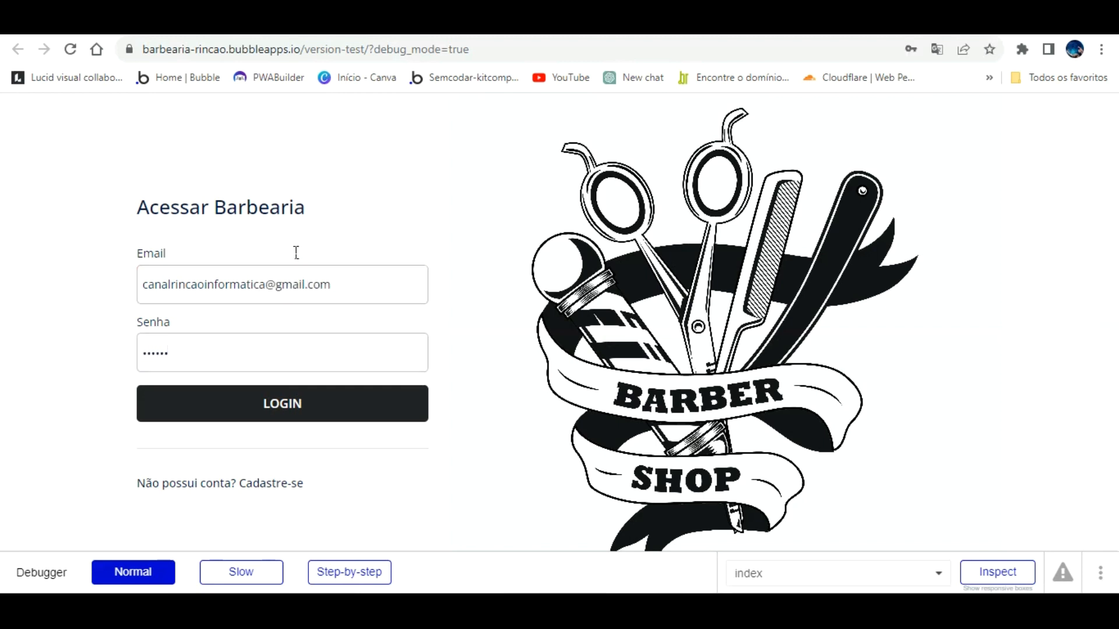
left_click(274, 395)
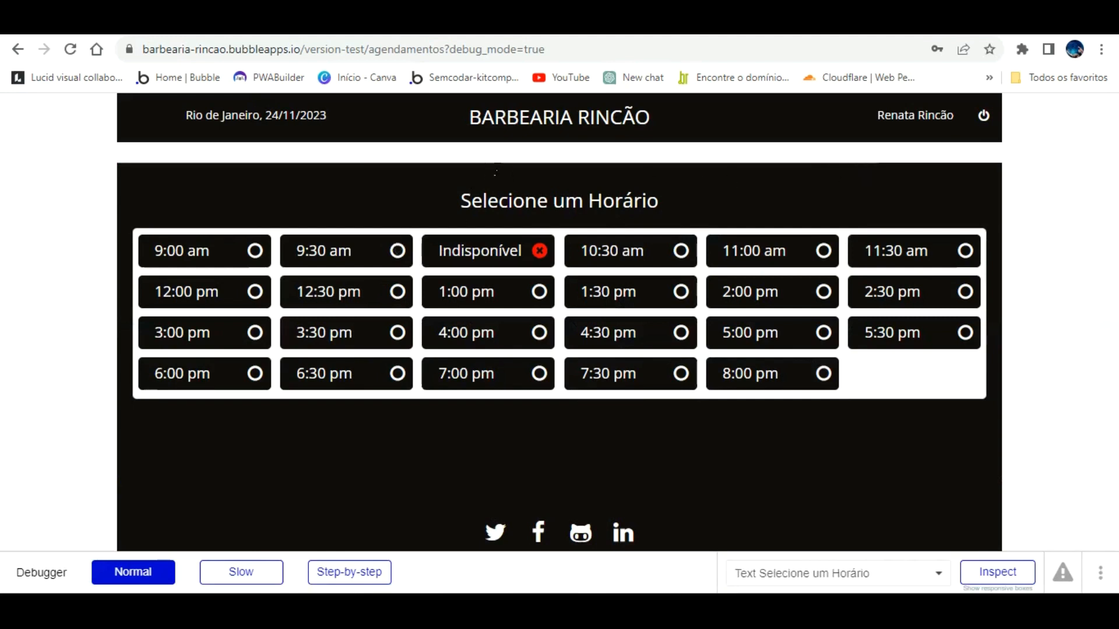
Step: Log out, load the agendamentos page without debug mode to test the redirect, then return to the editor
left_click(984, 115)
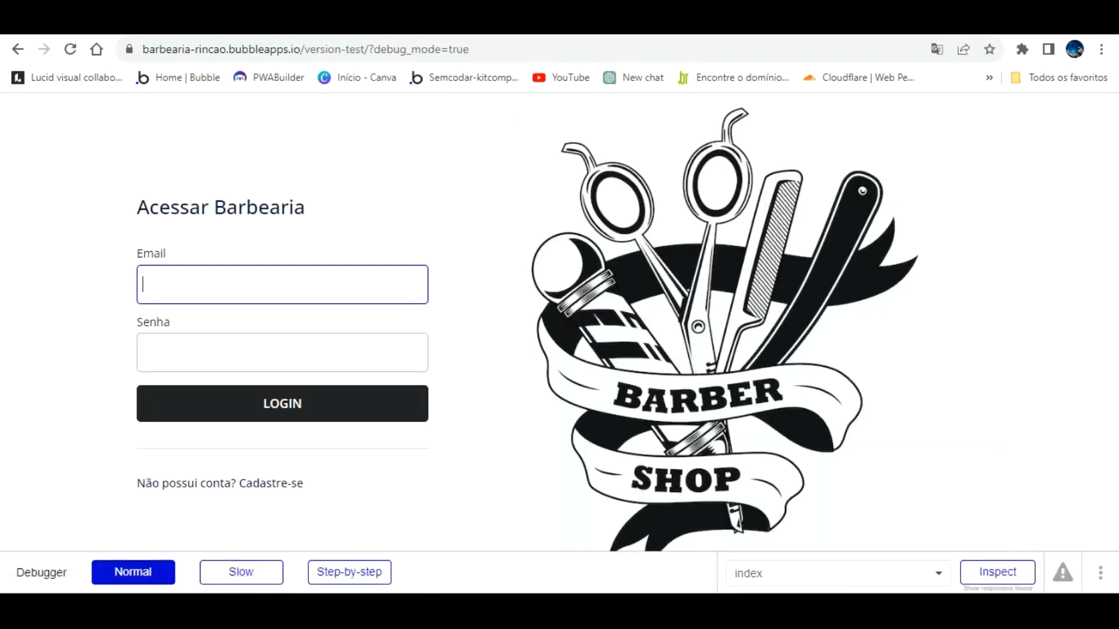
left_click(535, 49)
left_click(535, 49)
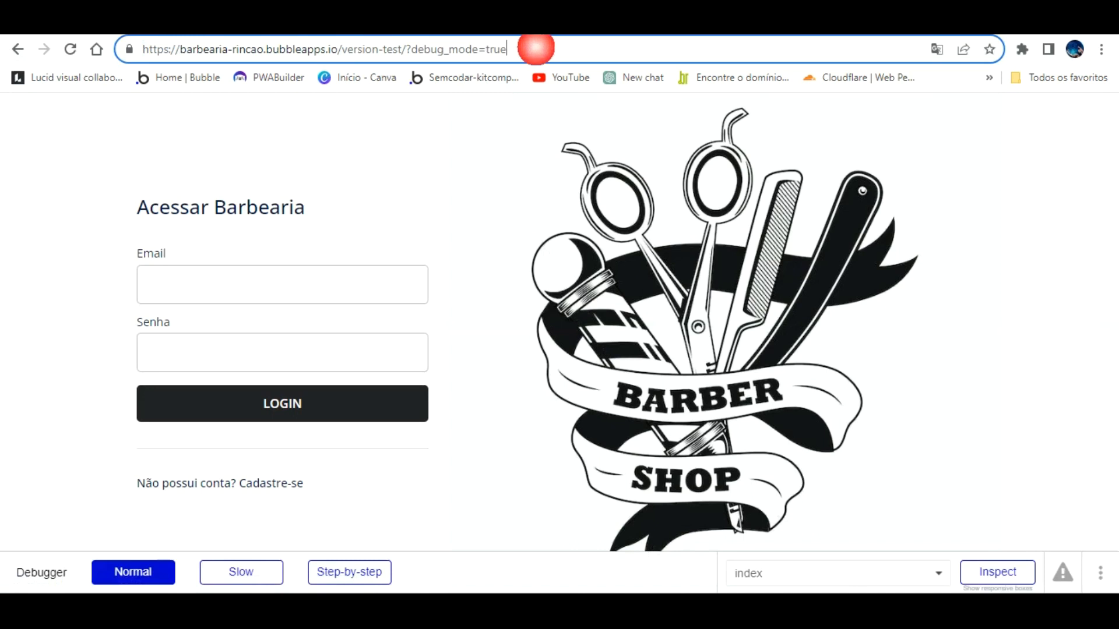
key("BackSpace")
key("BackSpace")
key("BackSpace")
key("BackSpace")
key("BackSpace")
key("BackSpace")
key("BackSpace")
key("BackSpace")
key("BackSpace")
key("BackSpace")
key("BackSpace")
key("BackSpace")
key("BackSpace")
key("BackSpace")
key("BackSpace")
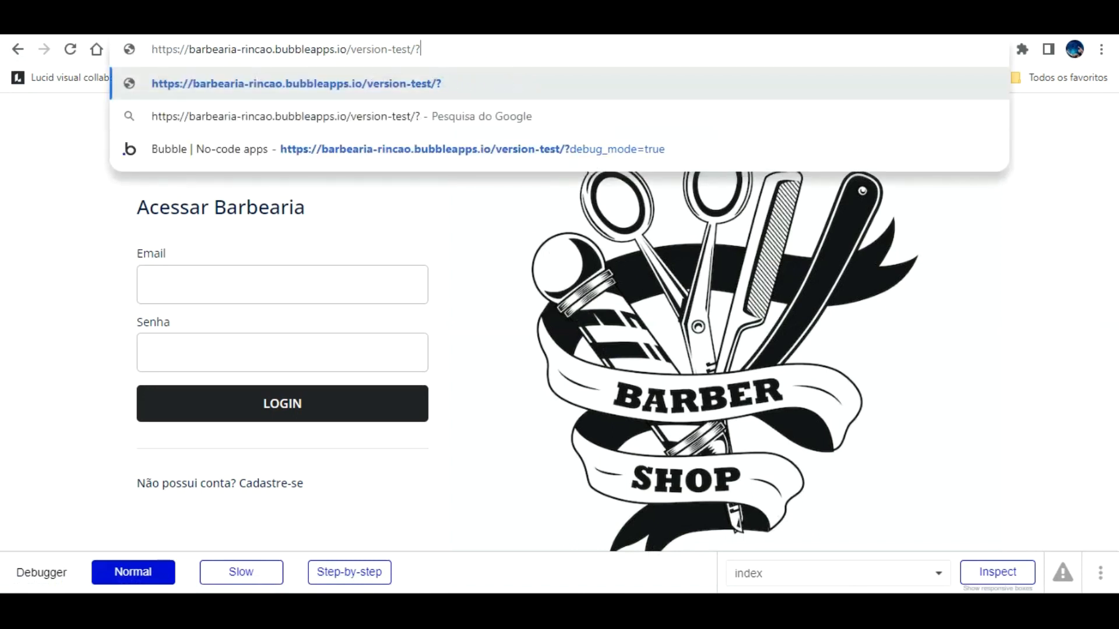
type("age")
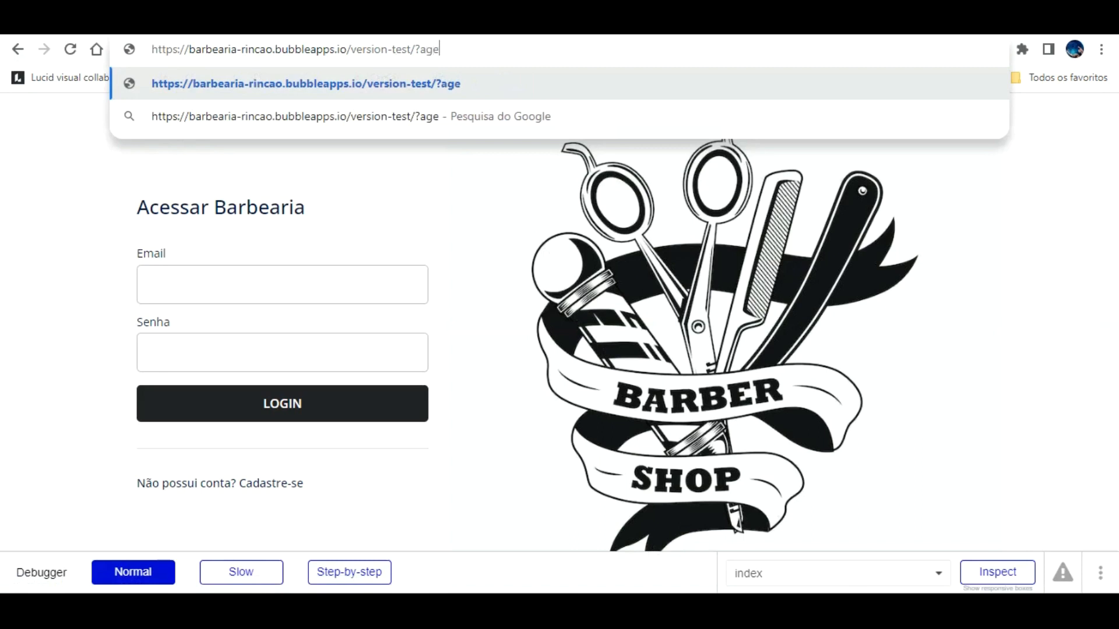
left_click(142, 35)
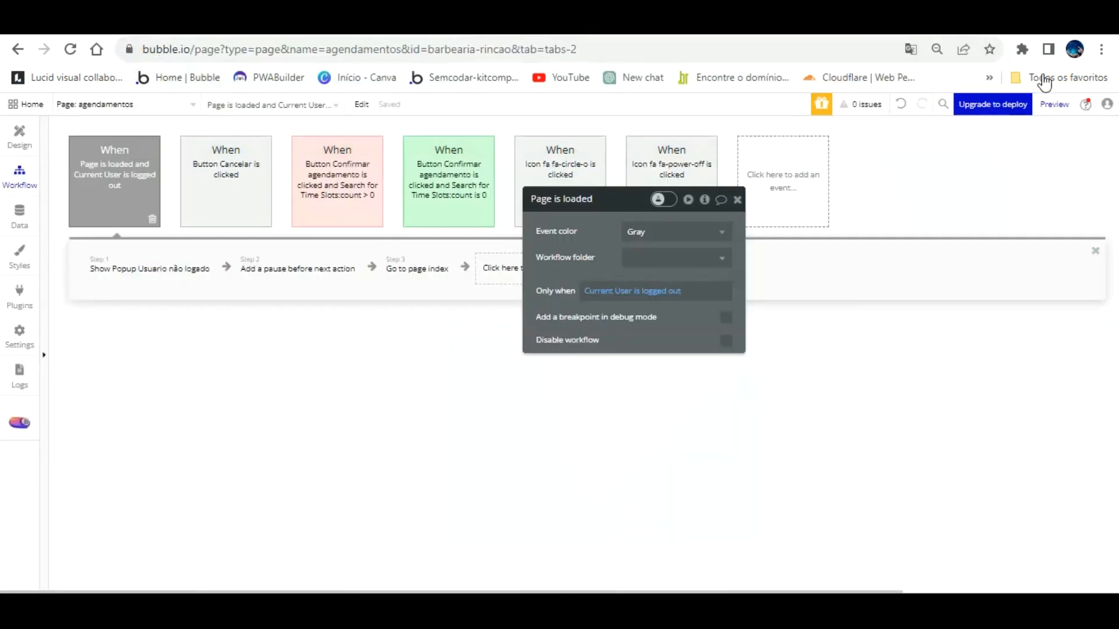
left_click(800, 37)
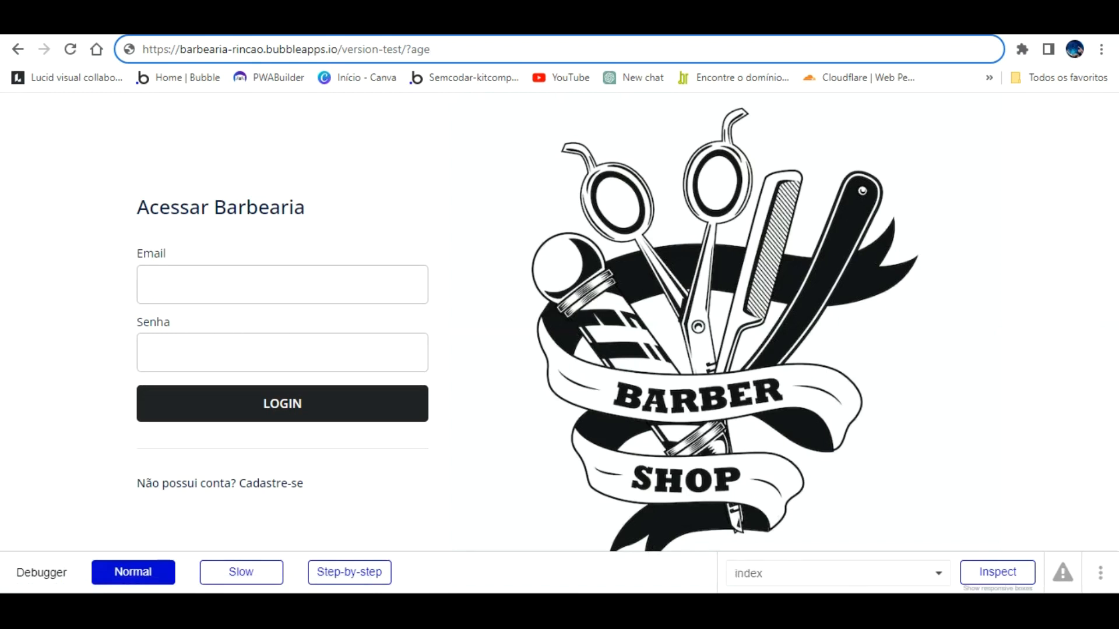
key("ctrl+shift+Tab")
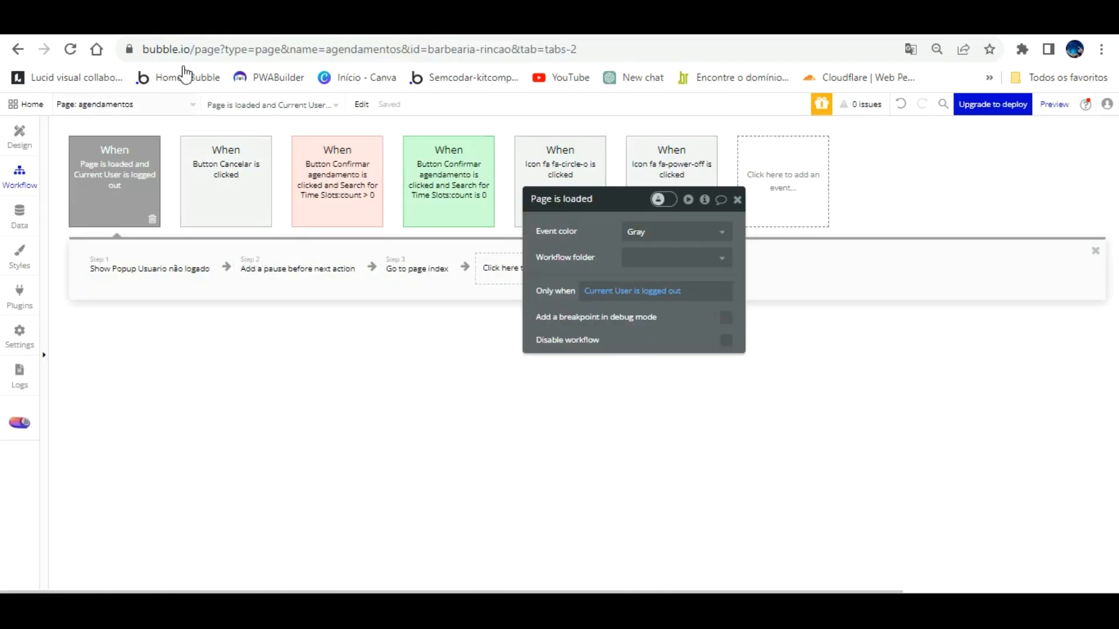
Step: Delete the old barbeiro page from the app
left_click(173, 102)
left_click(291, 165)
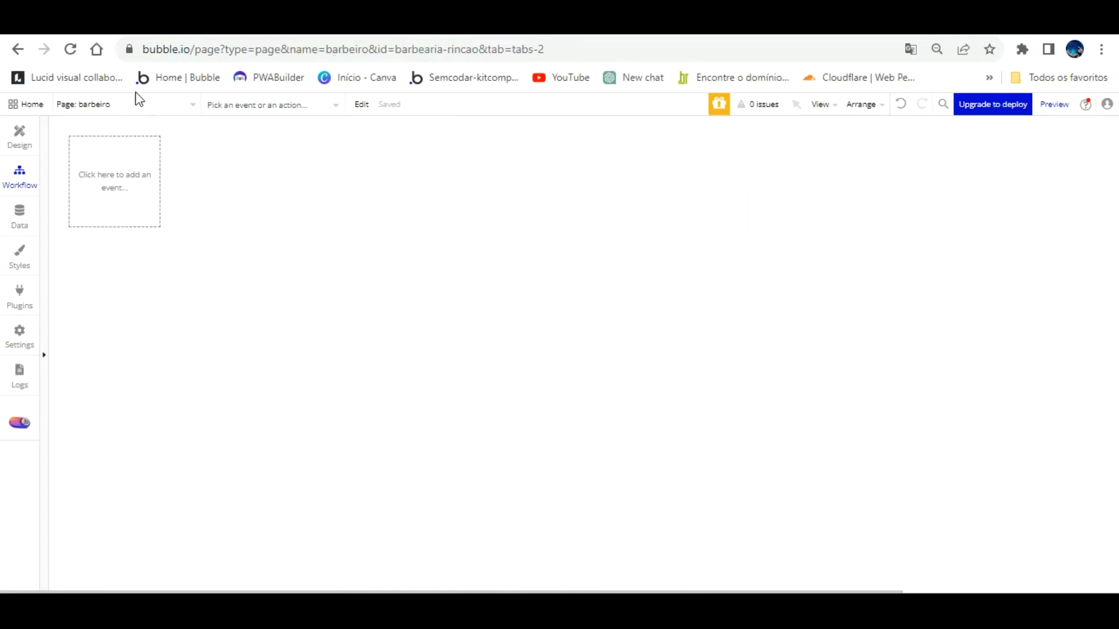
left_click(189, 104)
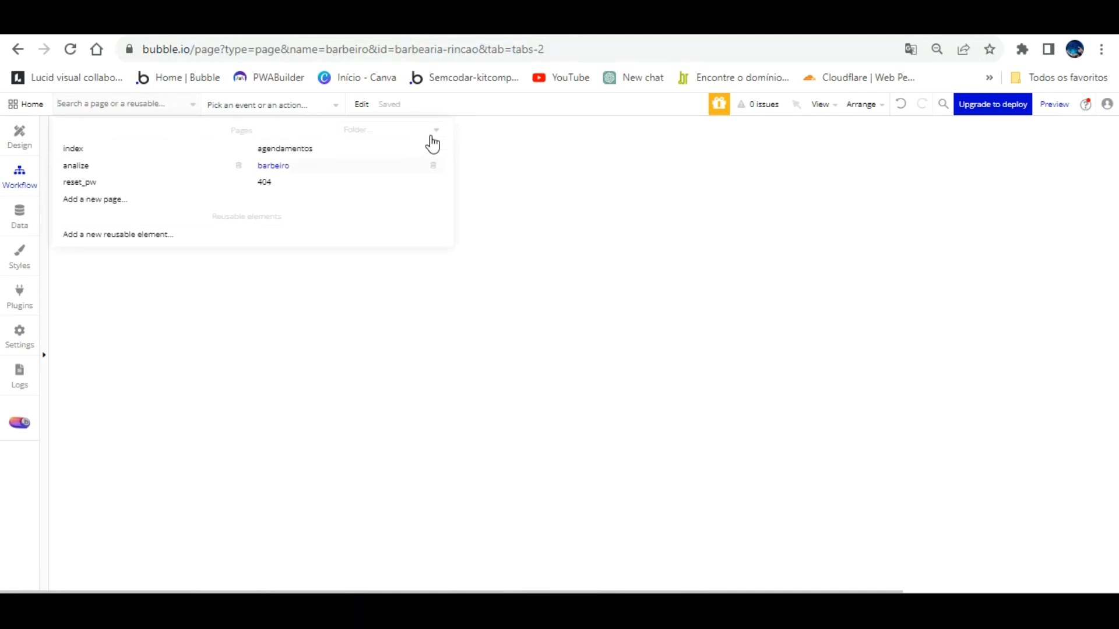
left_click(433, 166)
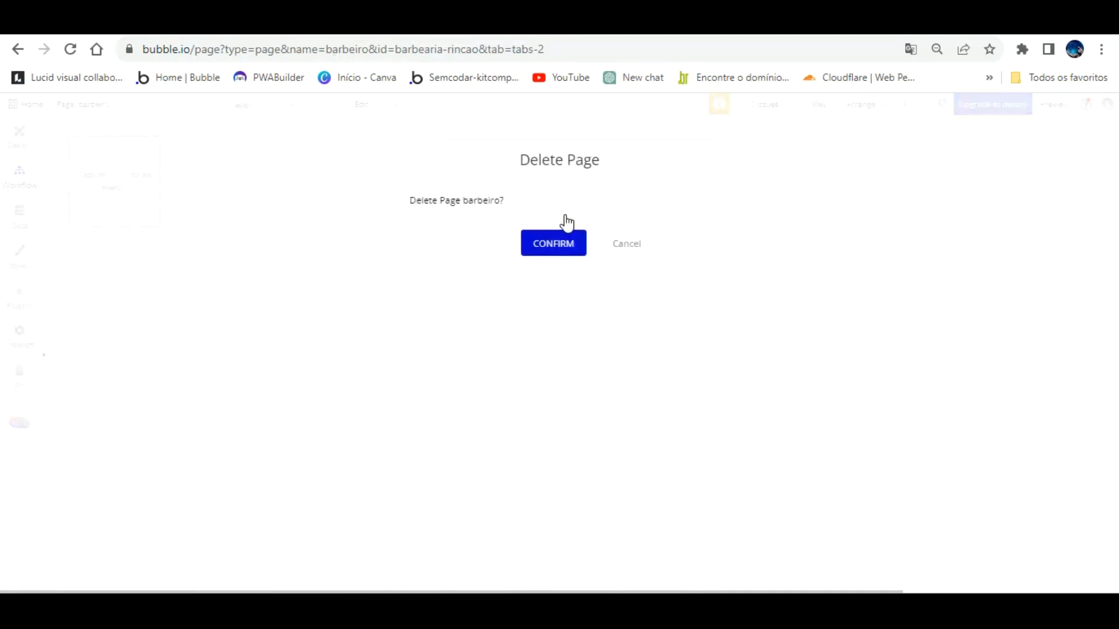
left_click(564, 243)
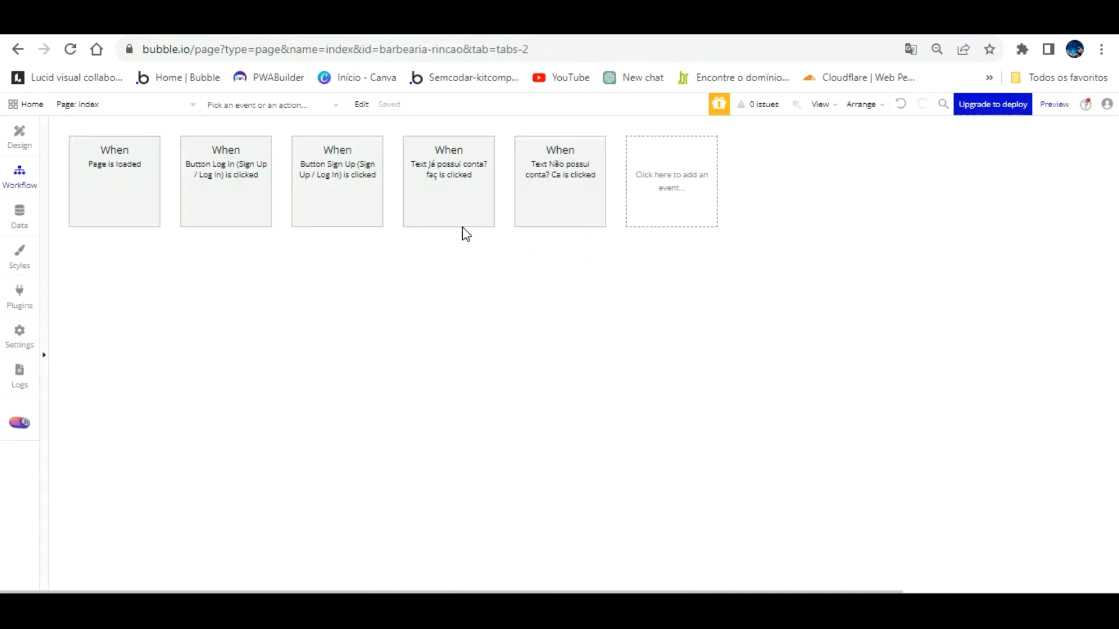
Step: Create a new page barbeiro_agendamentos cloned from the agendamentos page
left_click(178, 104)
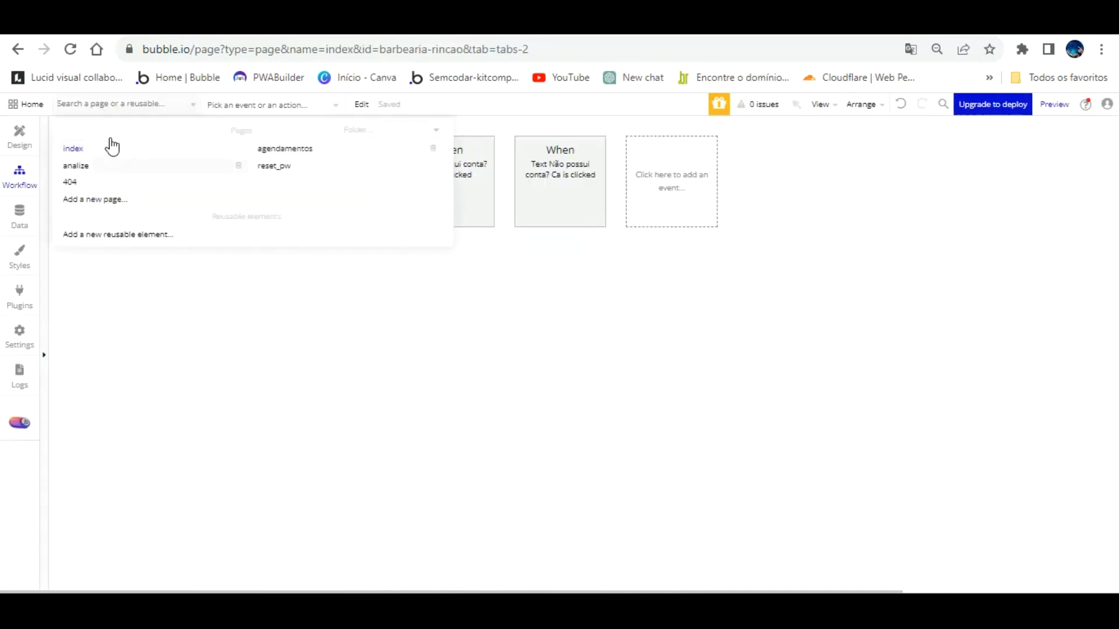
left_click(114, 199)
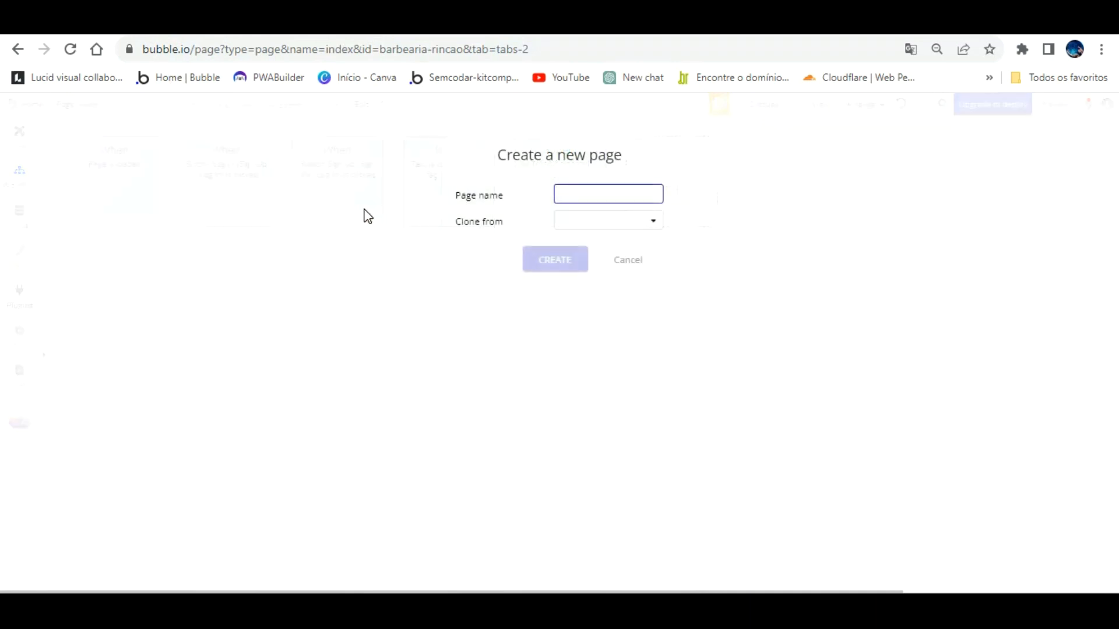
type("barbeiro")
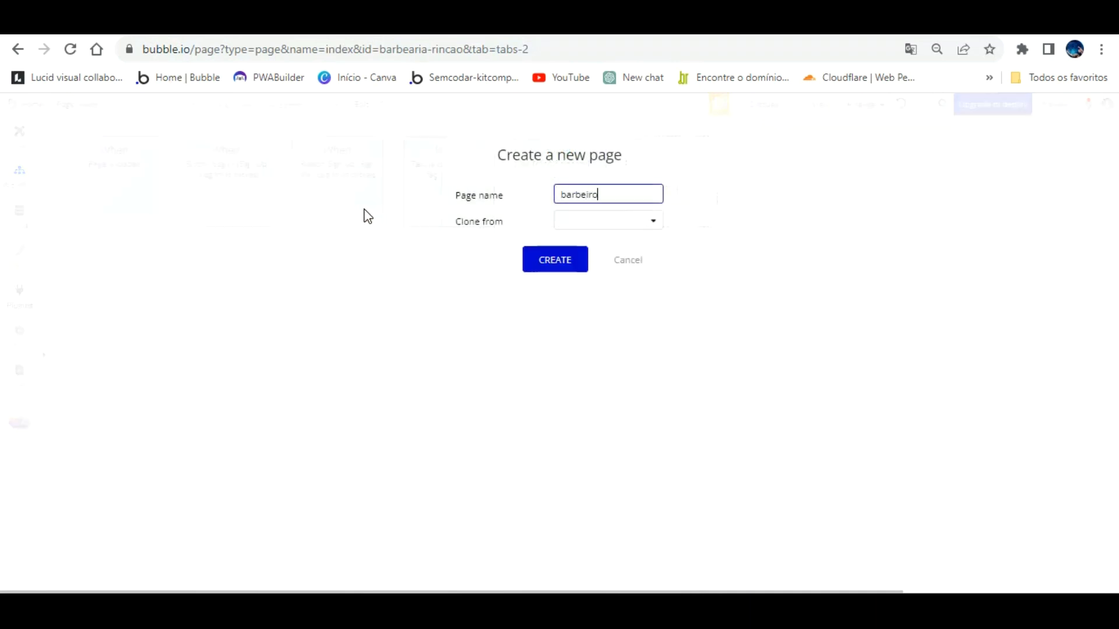
type("_agendamentos")
key("Tab")
left_click(585, 282)
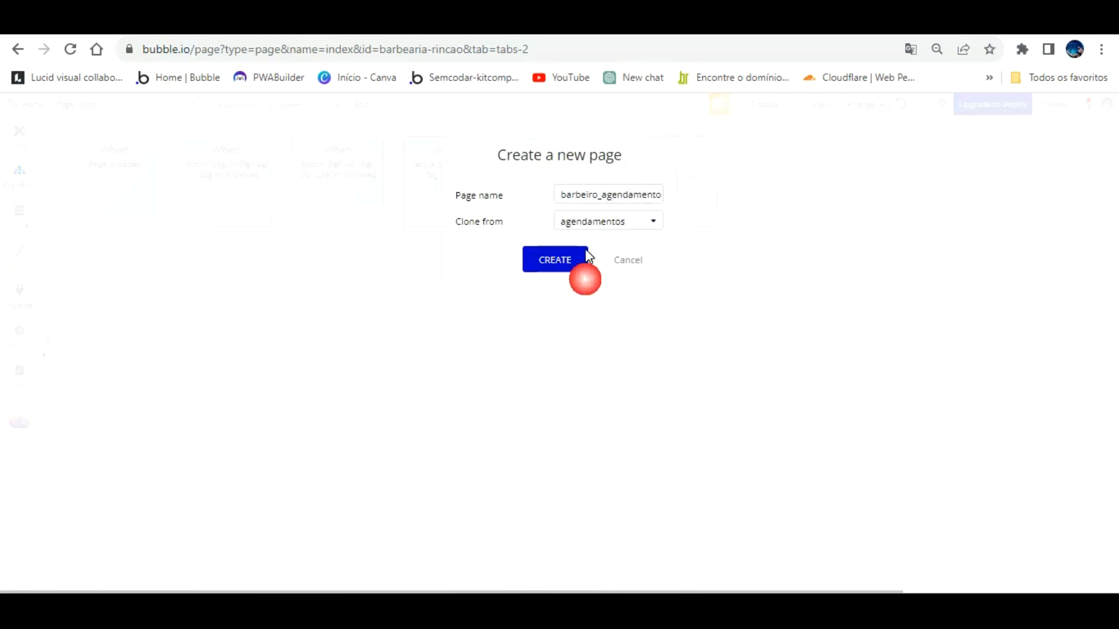
left_click(553, 252)
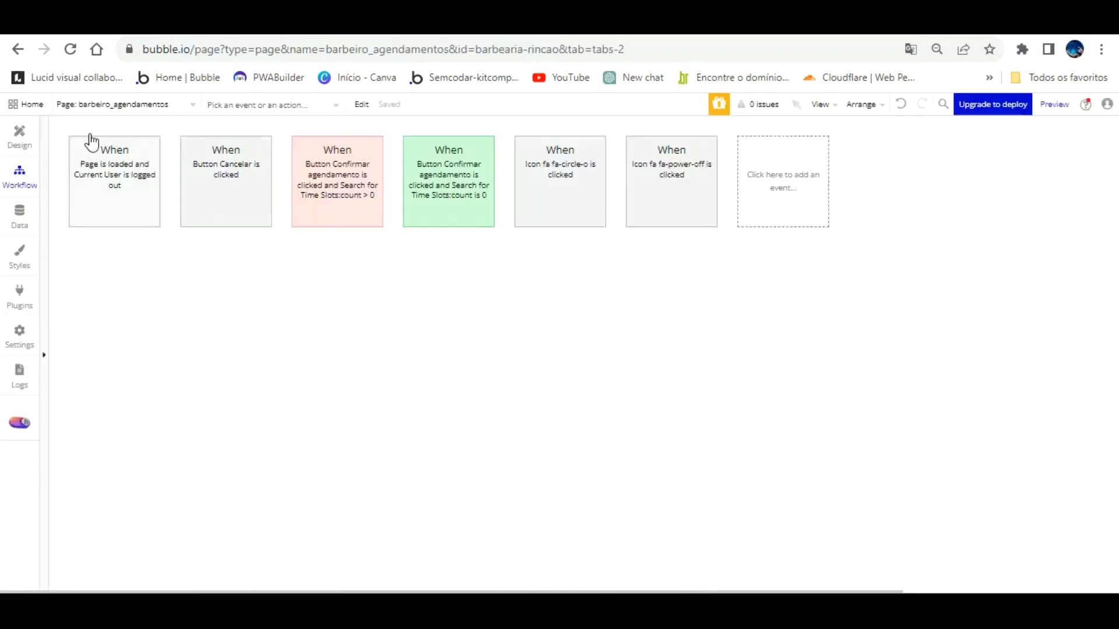
Step: Rename the 'Selecione um Horário' heading to 'Horários Agendados'
left_click(19, 135)
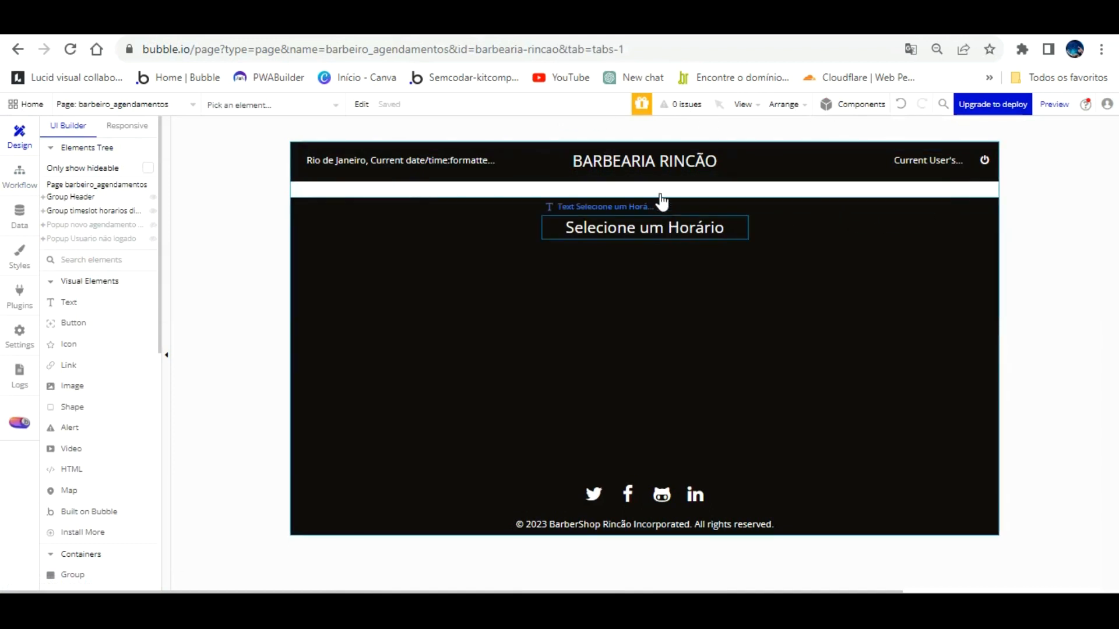
left_click(662, 205)
left_click(643, 288)
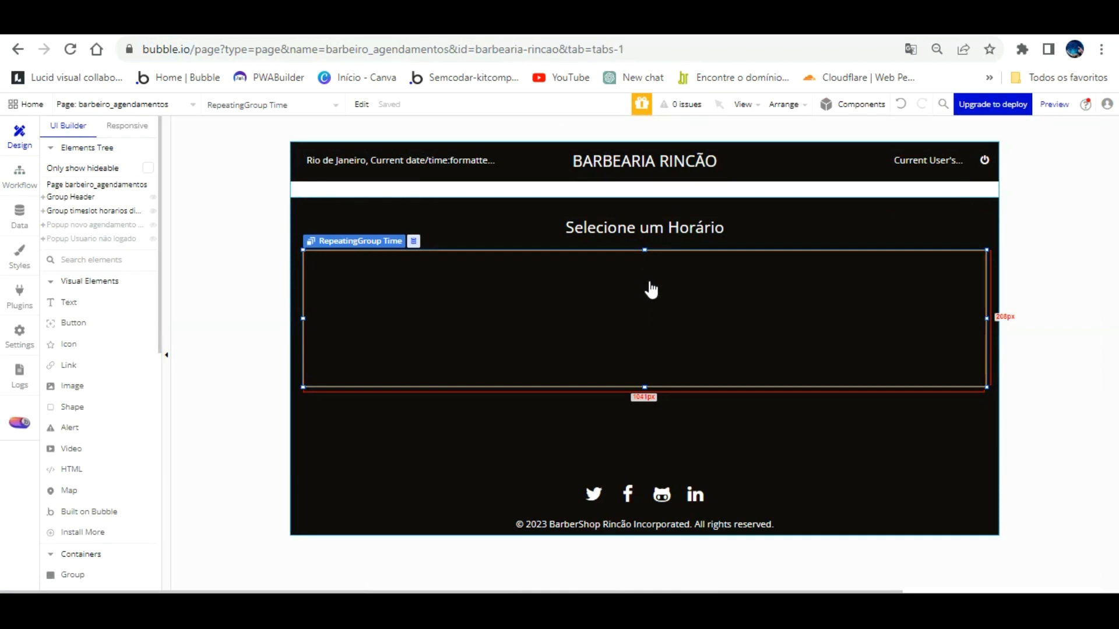
left_click(643, 201)
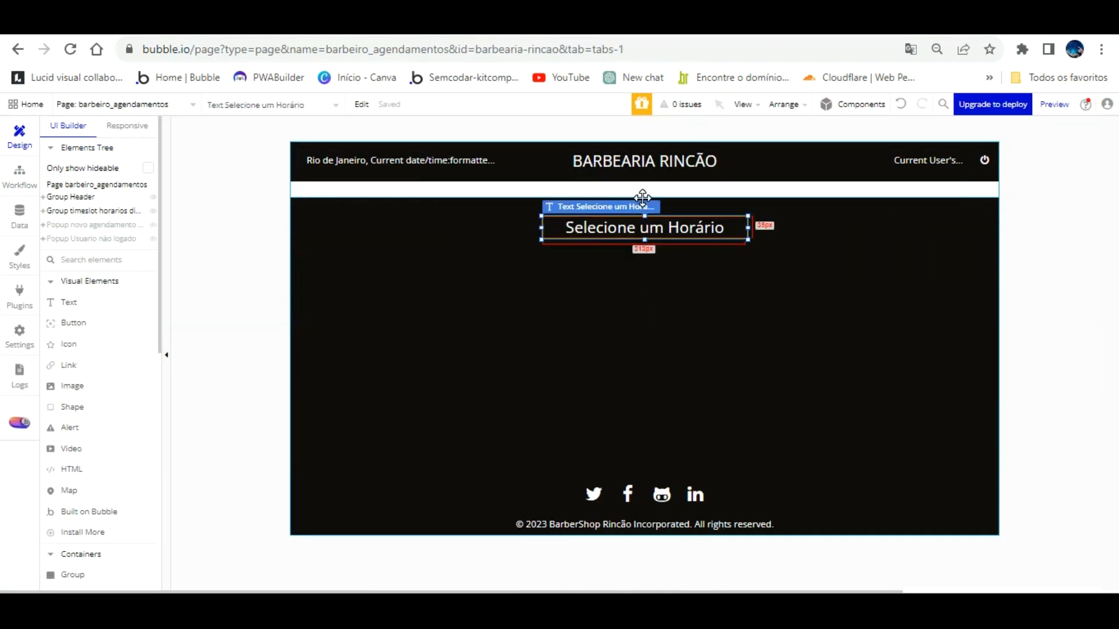
double_click(643, 198)
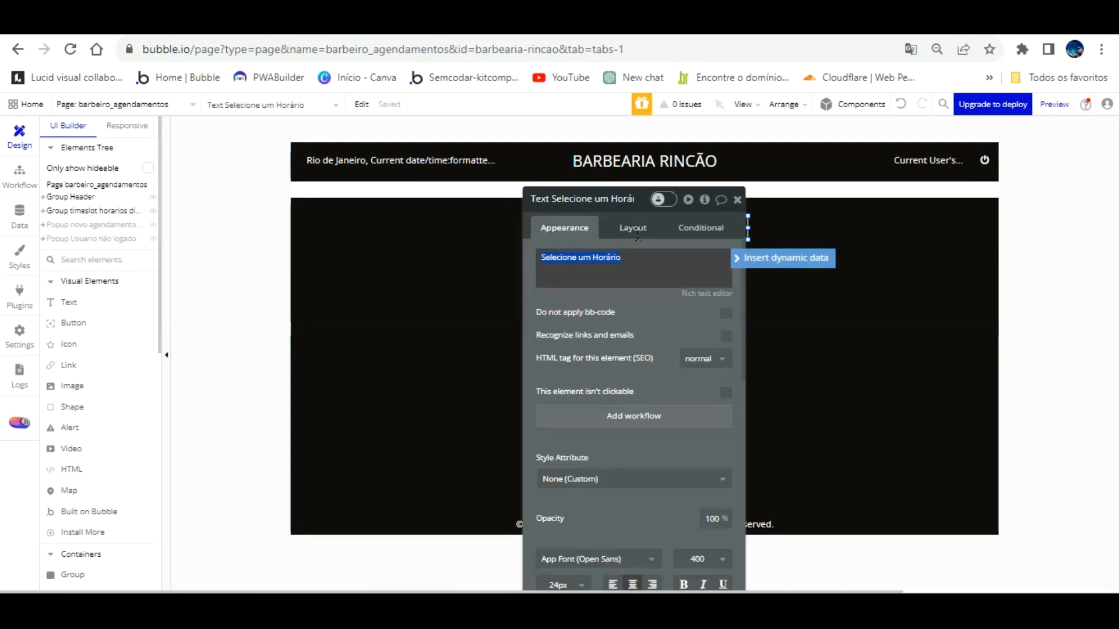
type("Horários Agendados")
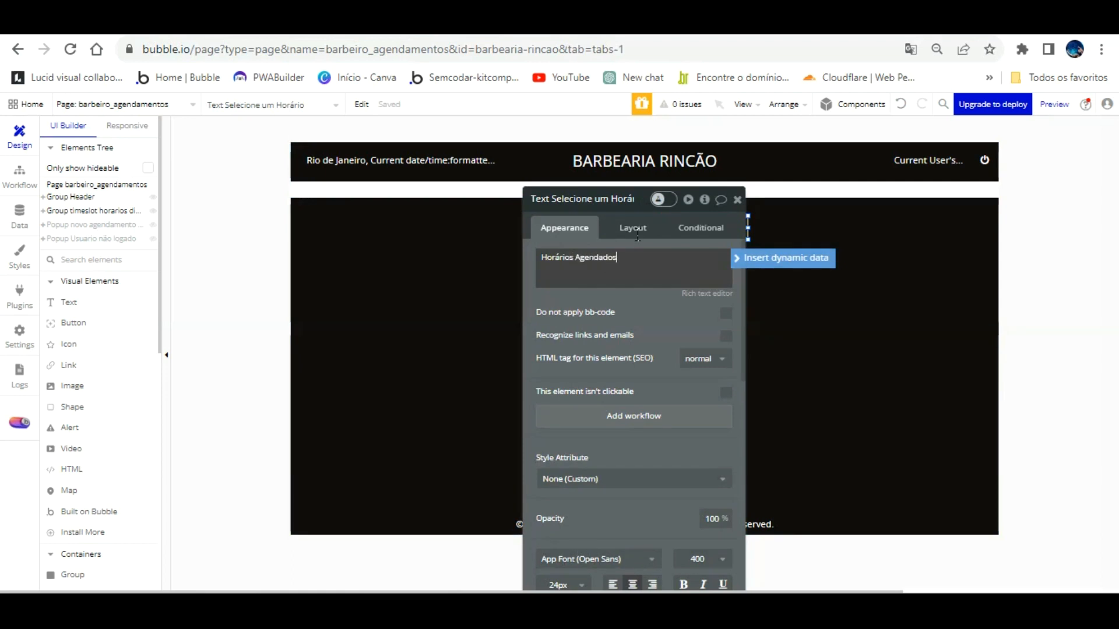
Step: Make the repeating group list Agendamento records from a Search for Agendamentos
left_click(455, 290)
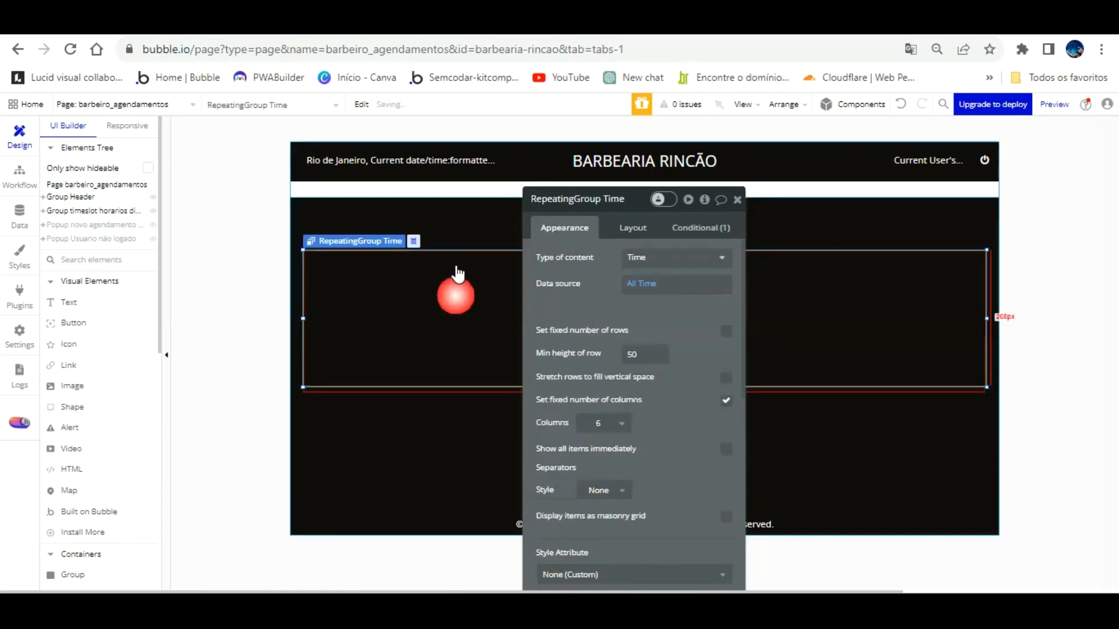
left_click(647, 258)
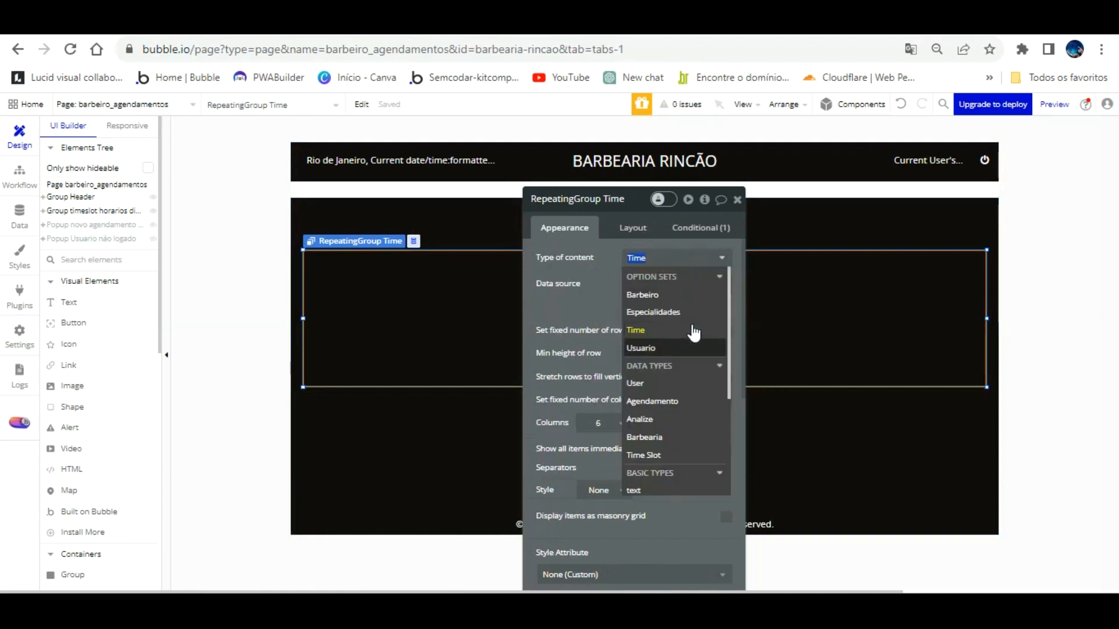
left_click(693, 401)
left_click(676, 285)
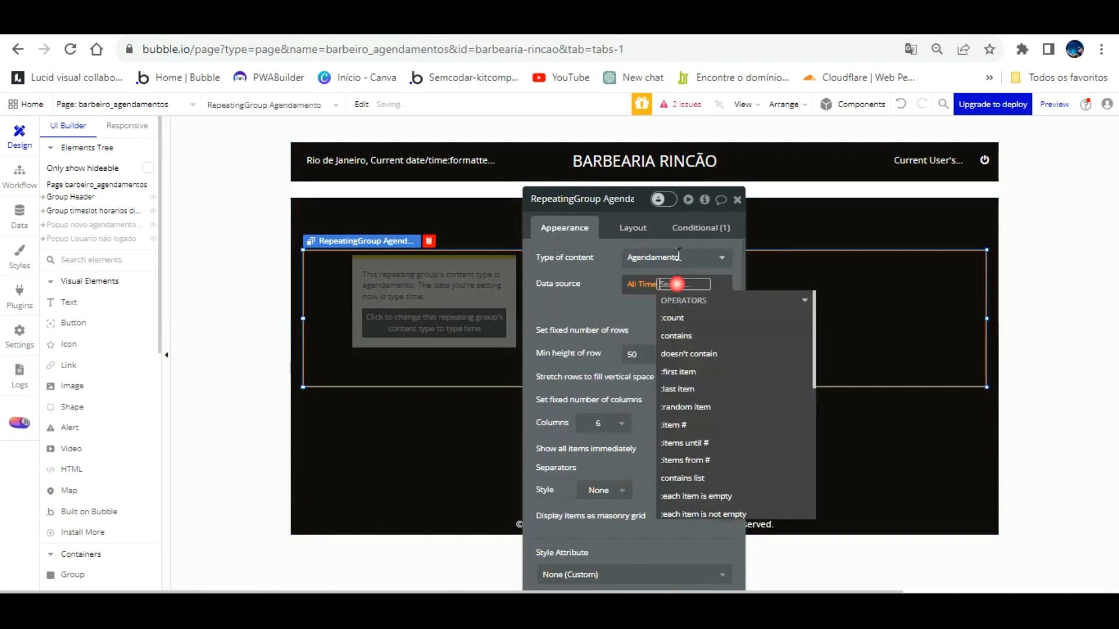
key("BackSpace")
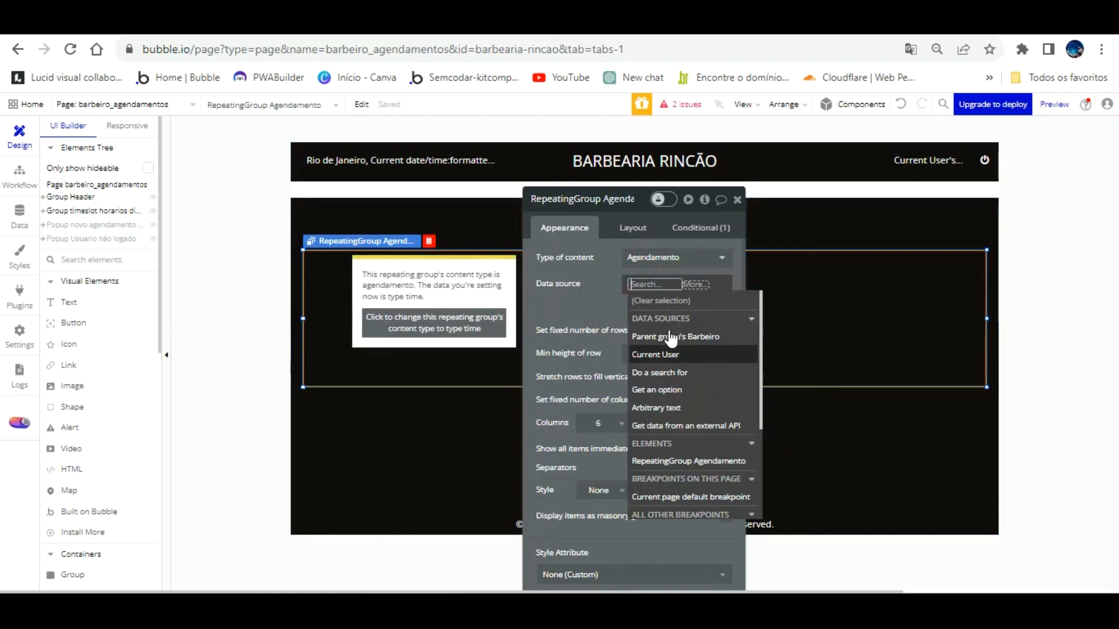
left_click(668, 373)
left_click(477, 229)
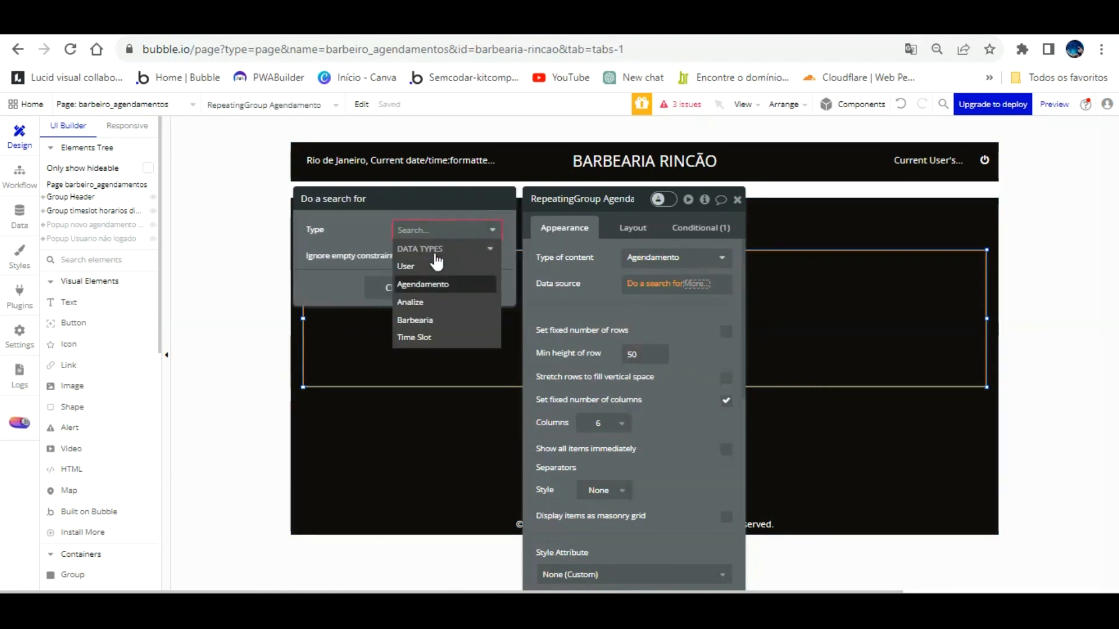
left_click(434, 284)
left_click(600, 298)
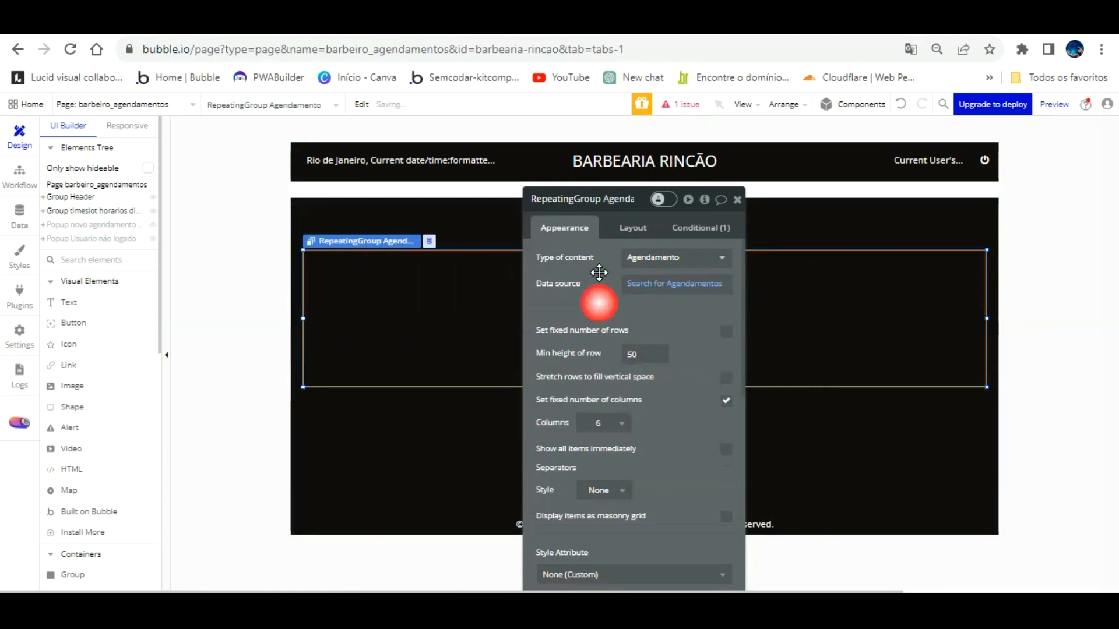
Step: Make the bookings repeating group visible on page load and set it to 1 column
left_click(373, 267)
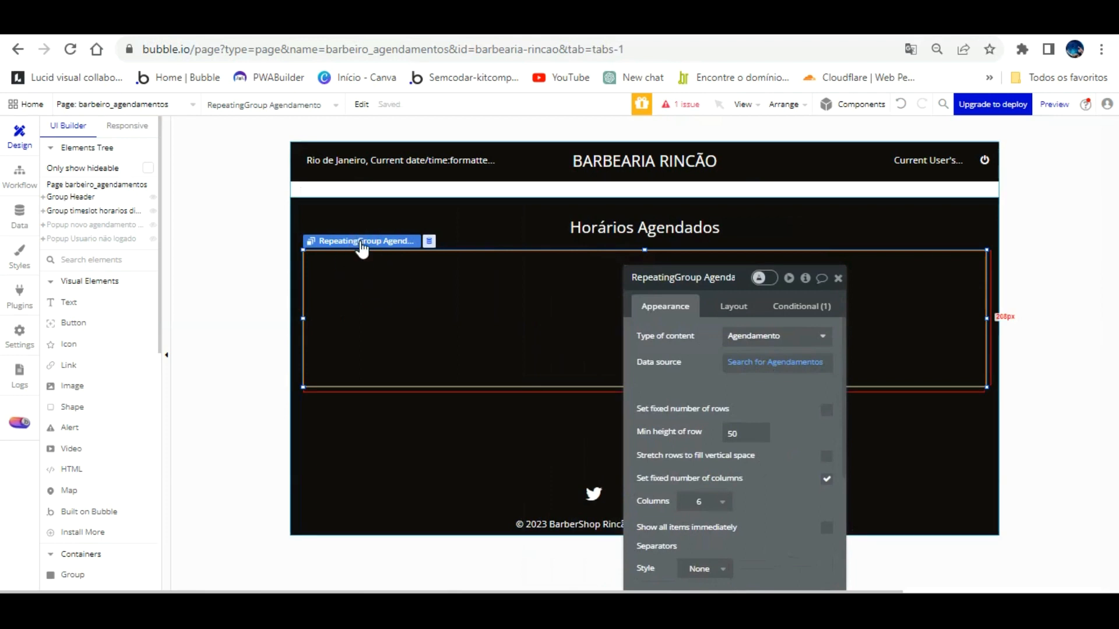
left_click(733, 306)
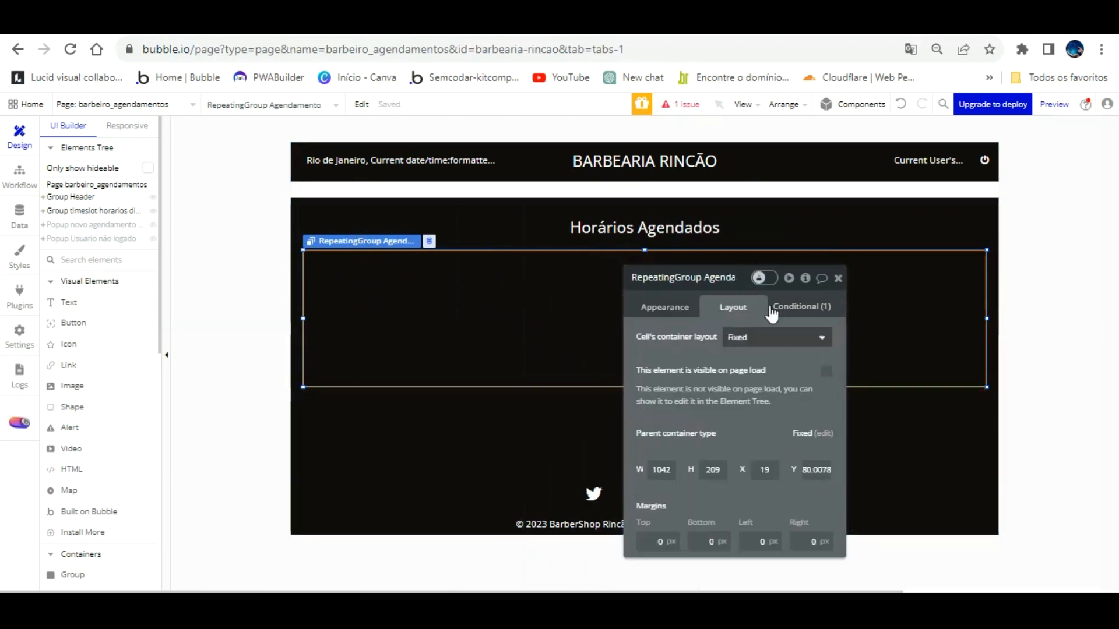
left_click(827, 371)
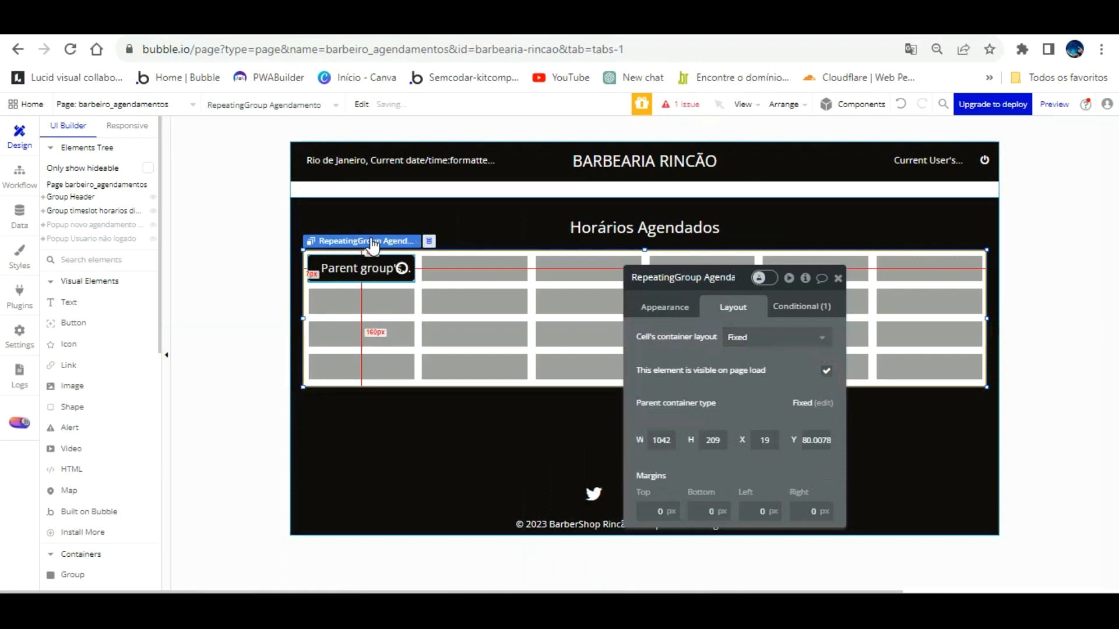
left_click(364, 267)
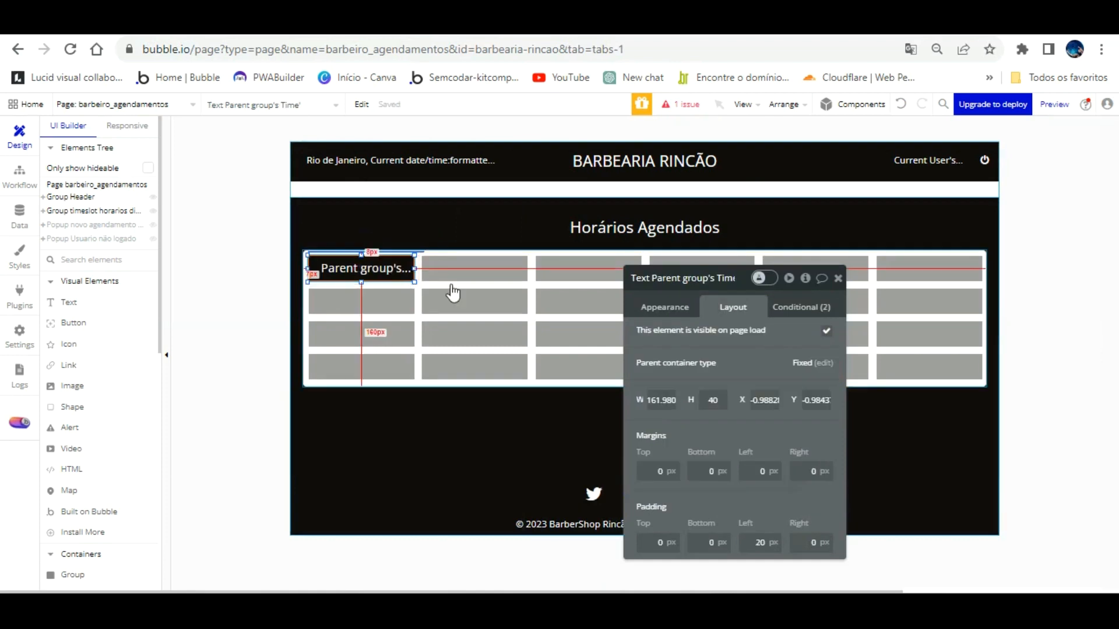
left_click_drag(750, 340, 592, 387)
left_click(504, 251)
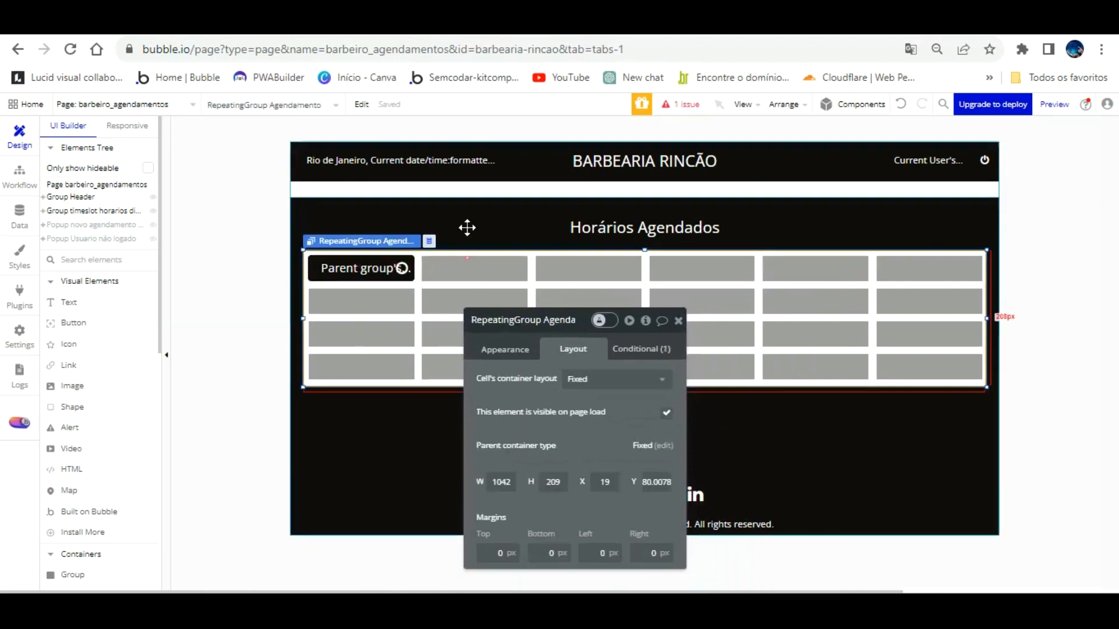
left_click(505, 348)
left_click_drag(545, 353, 624, 256)
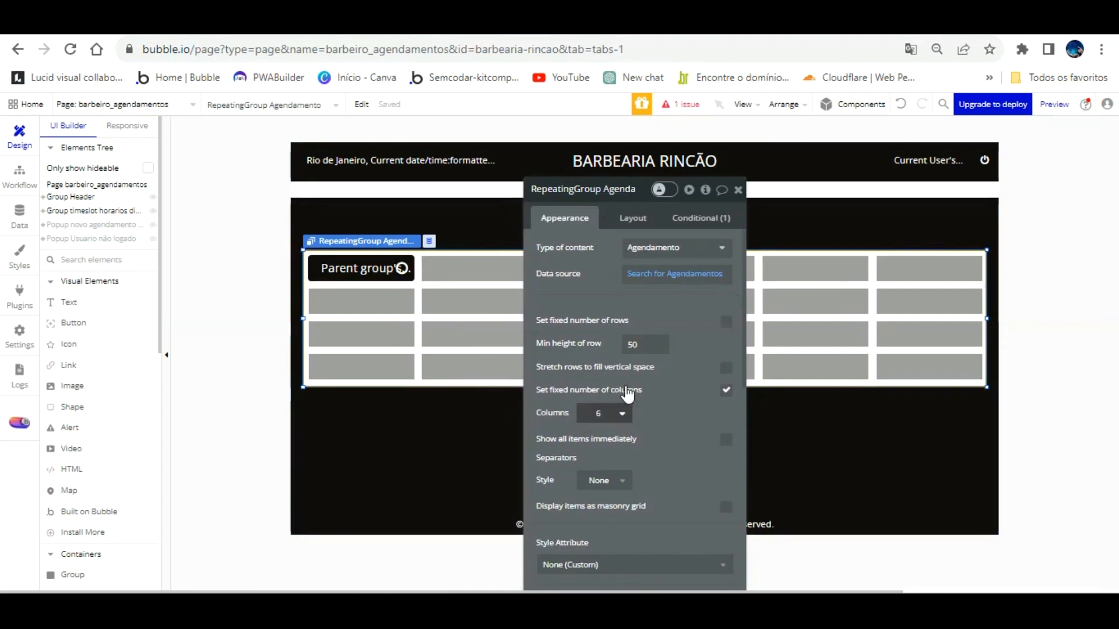
left_click(621, 413)
left_click(603, 434)
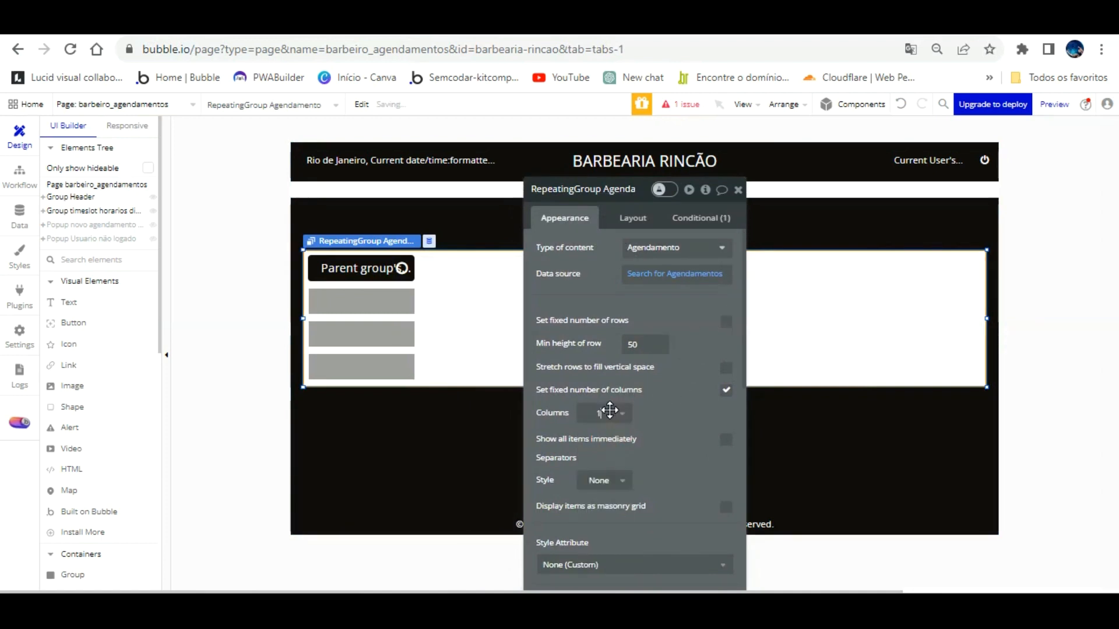
left_click(663, 405)
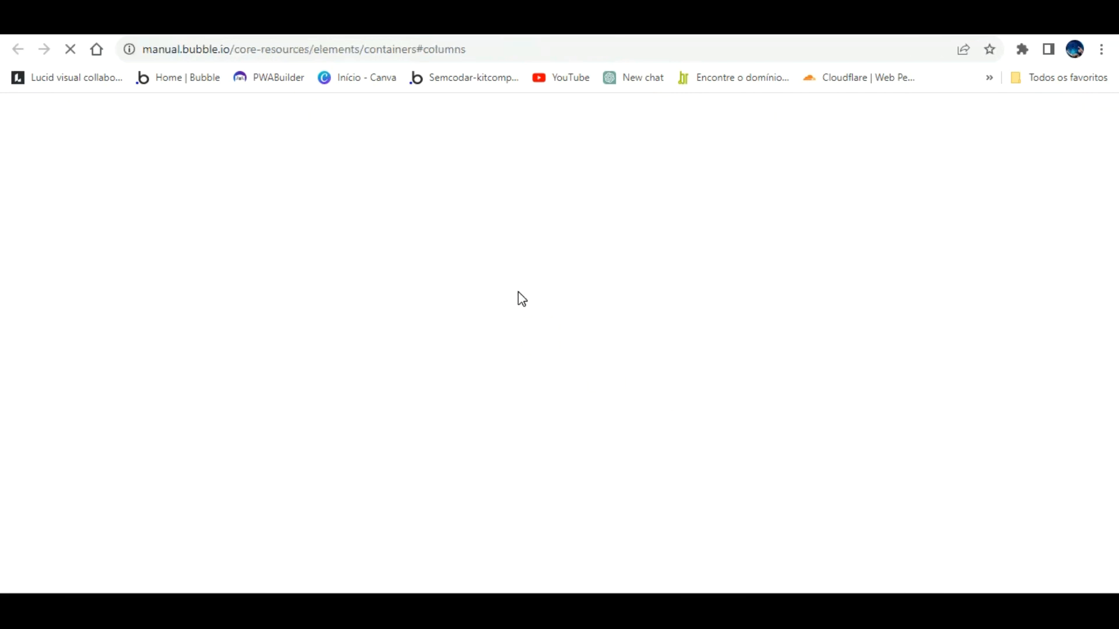
left_click(407, 22)
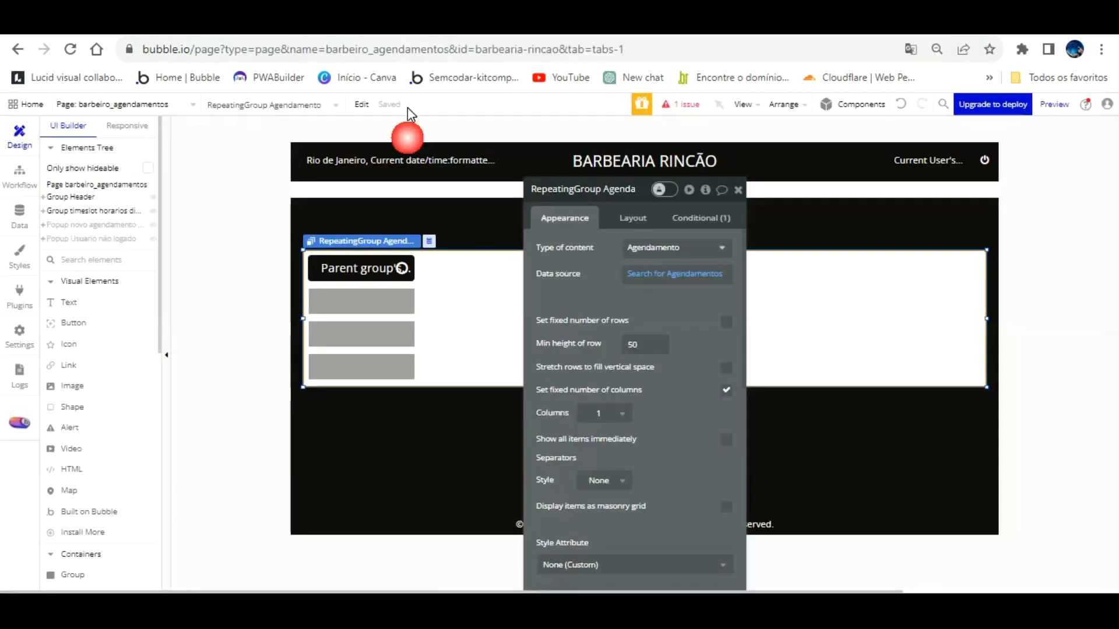
Step: Delete the old Time text and the Group Time slots from the first cell
left_click(387, 267)
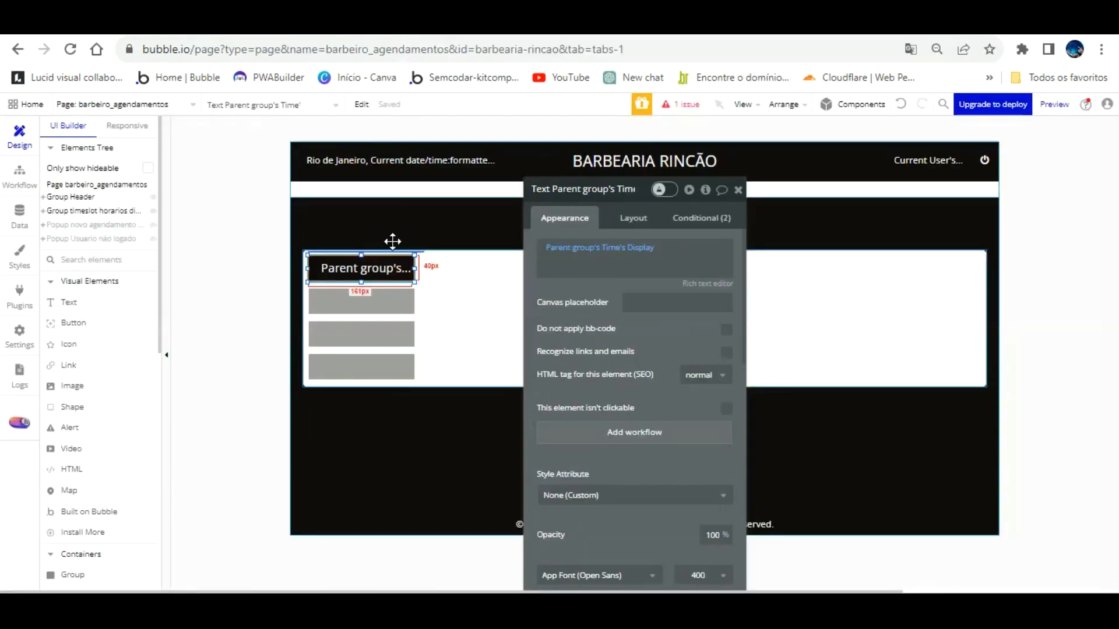
key("Delete")
left_click(392, 241)
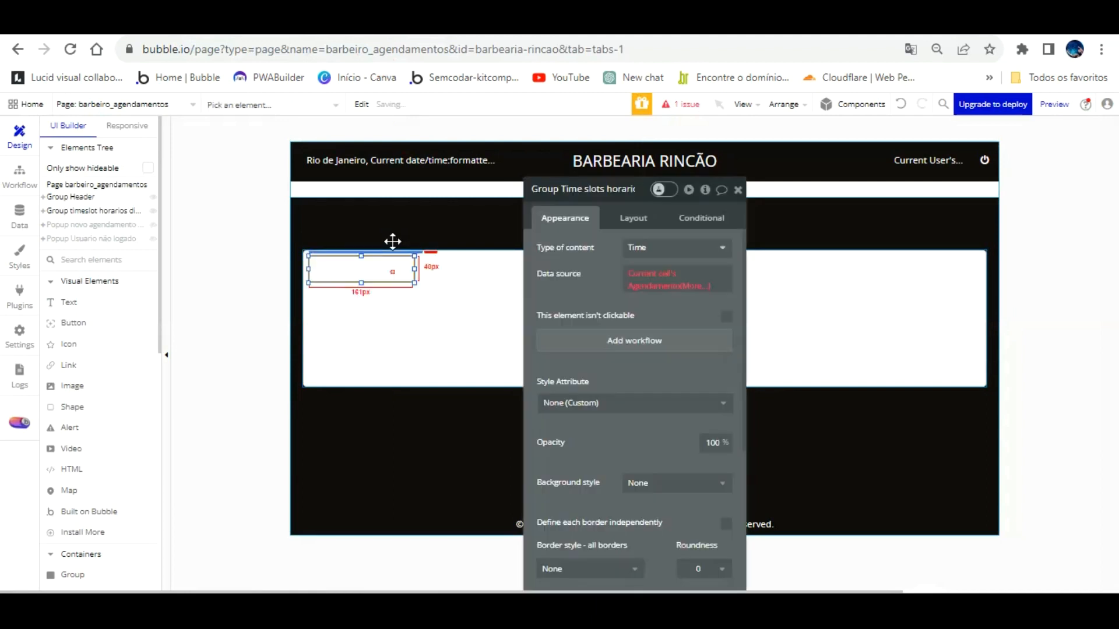
key("Delete")
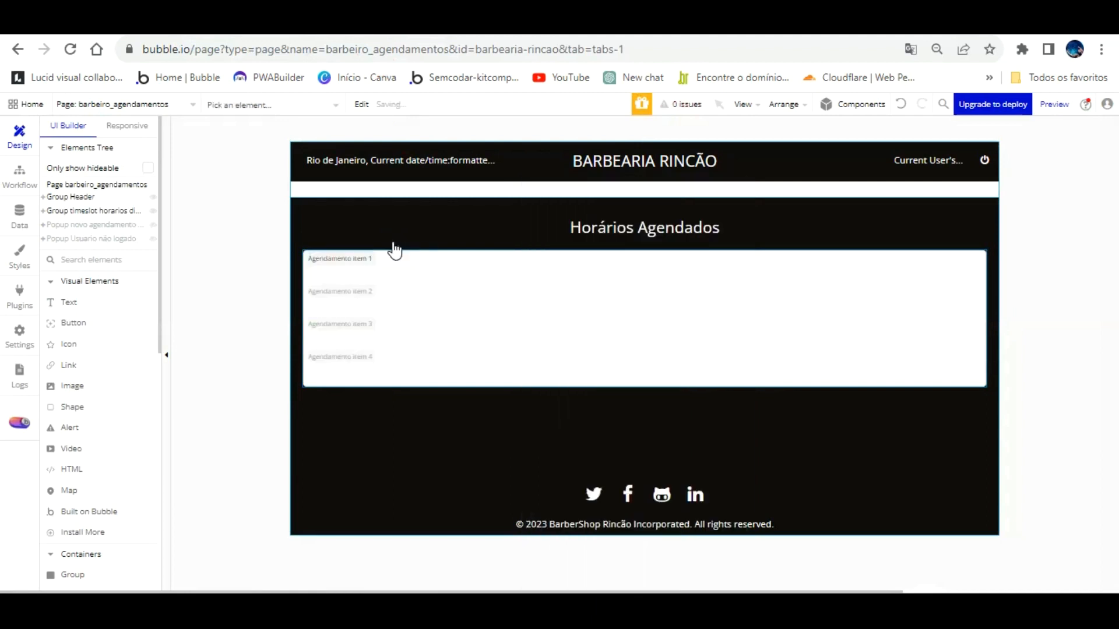
left_click(356, 242)
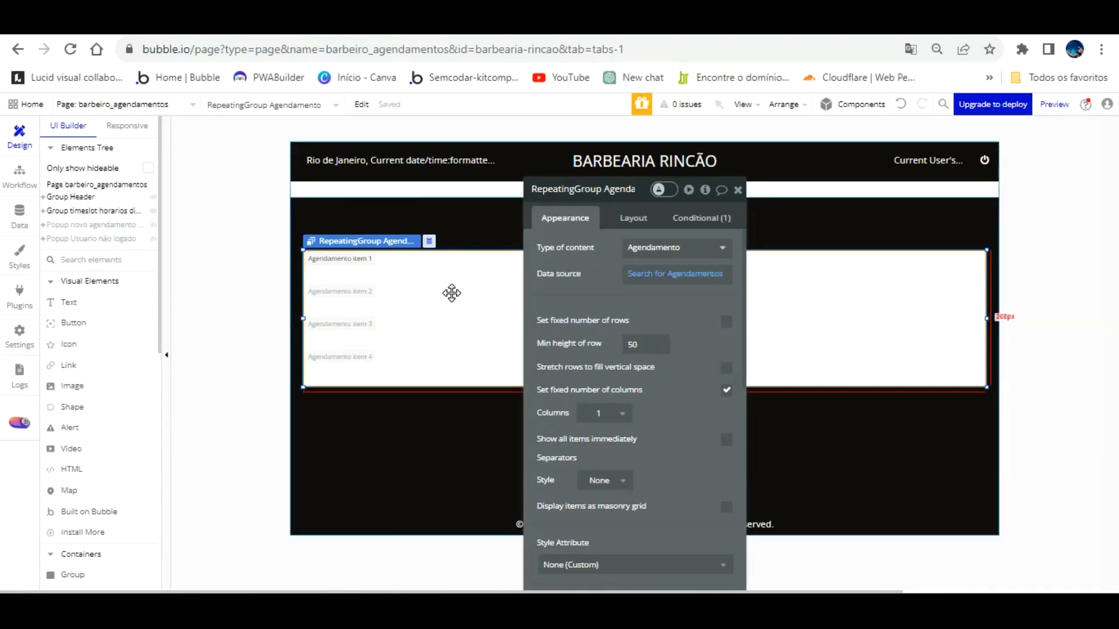
Step: Review the logged-out Page is loaded workflow, then show Popup Usuario não logado on the canvas
left_click(19, 170)
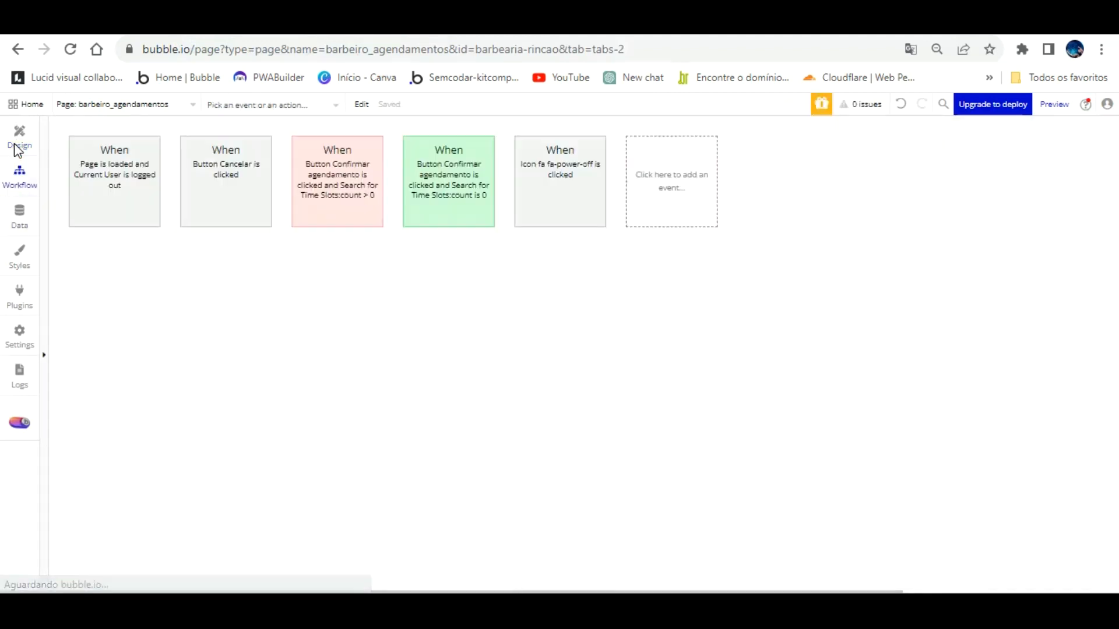
left_click(128, 156)
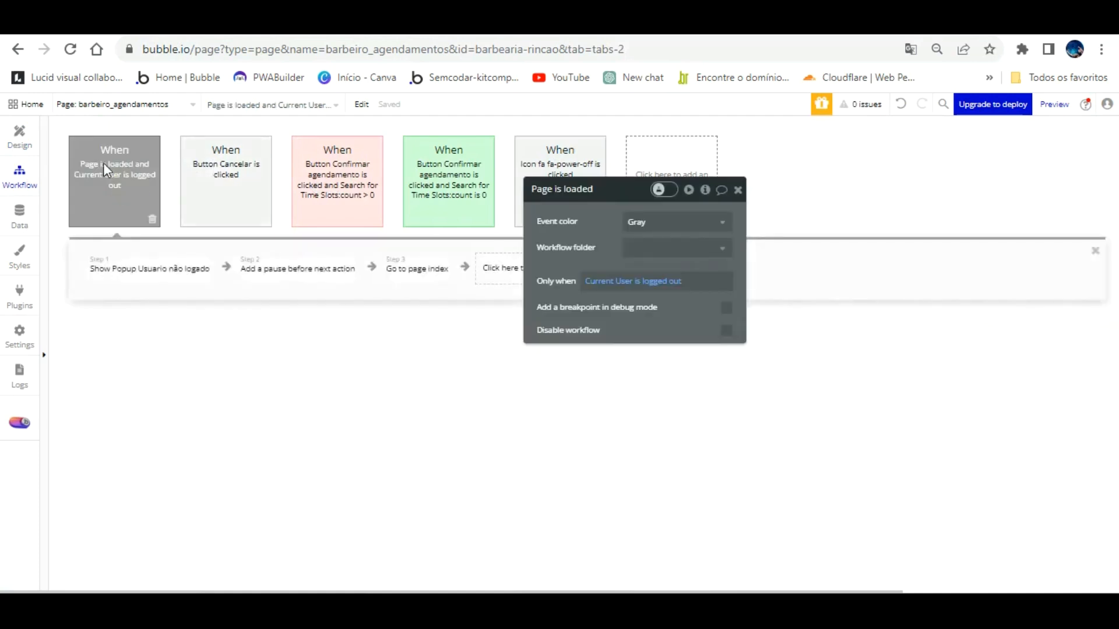
left_click_drag(570, 246, 360, 357)
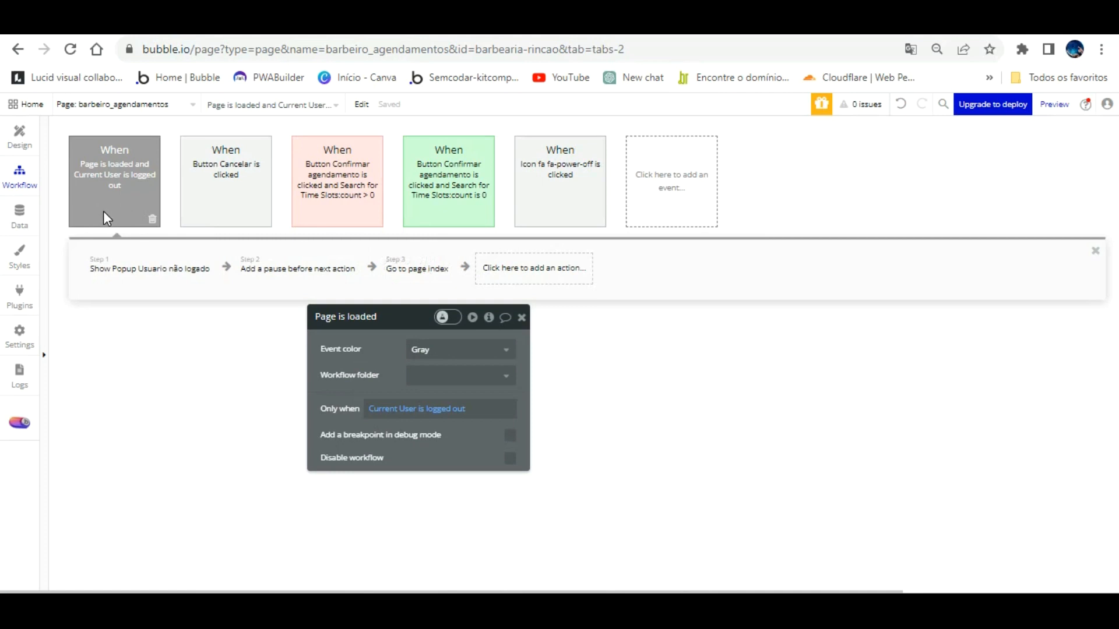
left_click(27, 117)
left_click(90, 238)
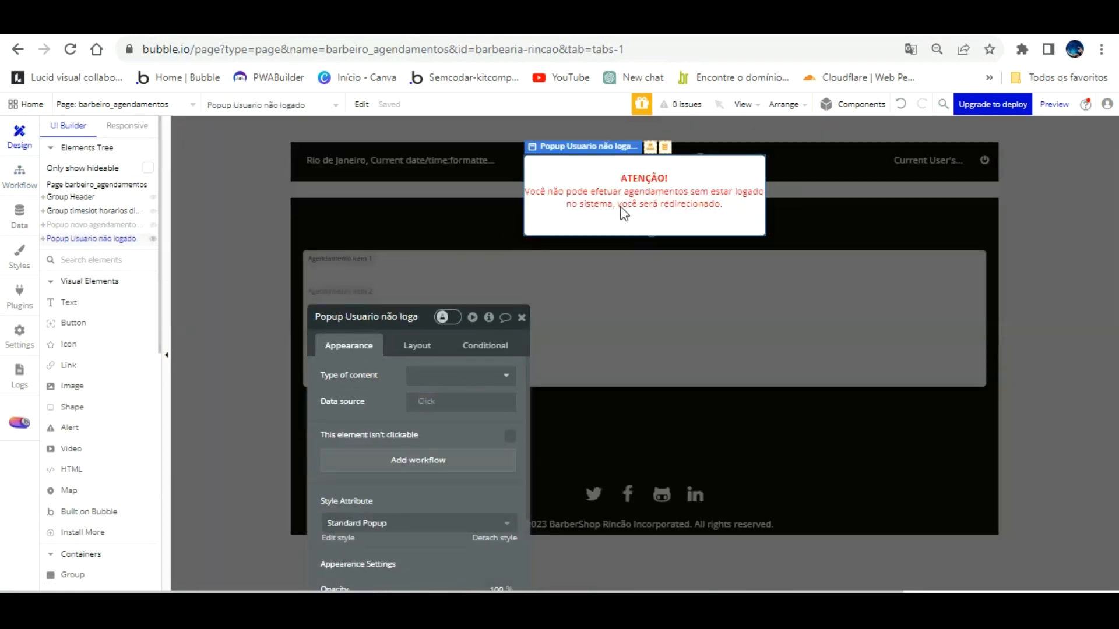
Step: Change the popup text from 'efetuar agendamentos' to 'gerenciar seus agendamentos'
left_click(630, 173)
left_click(471, 363)
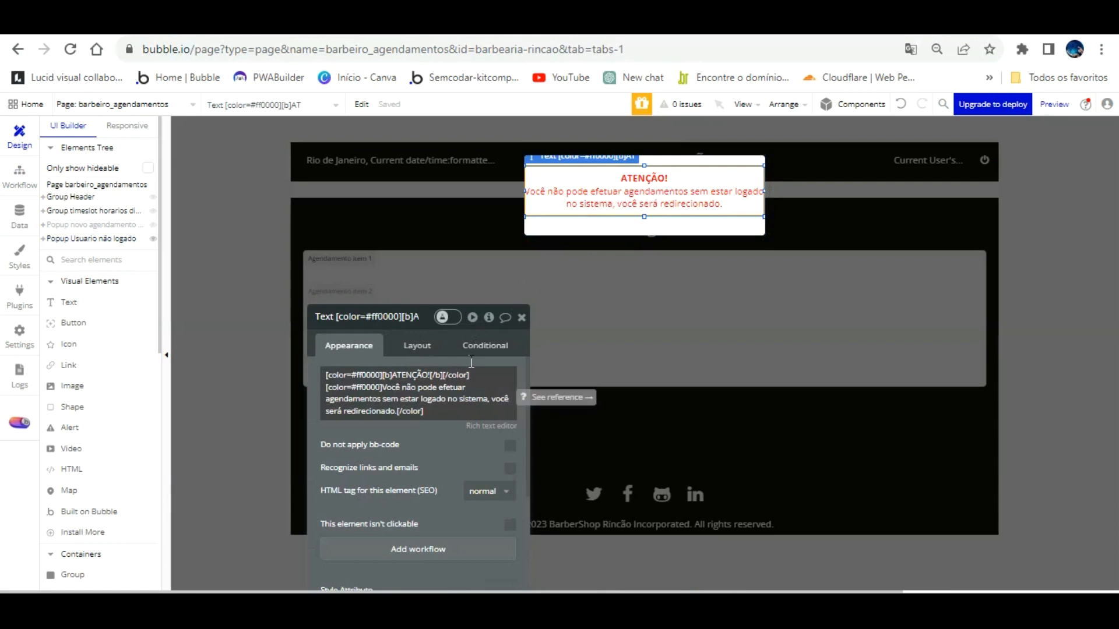
key("ctrl+a")
left_click(466, 386)
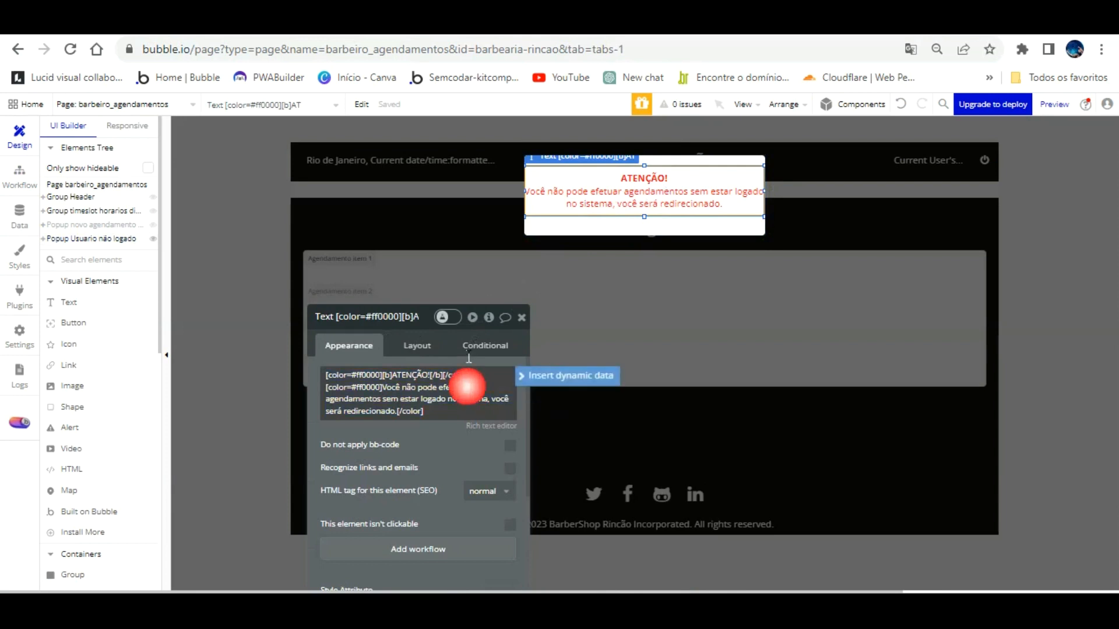
key("BackSpace")
key("BackSpace")
key("BackSpace")
key("BackSpace")
key("BackSpace")
key("BackSpace")
key("BackSpace")
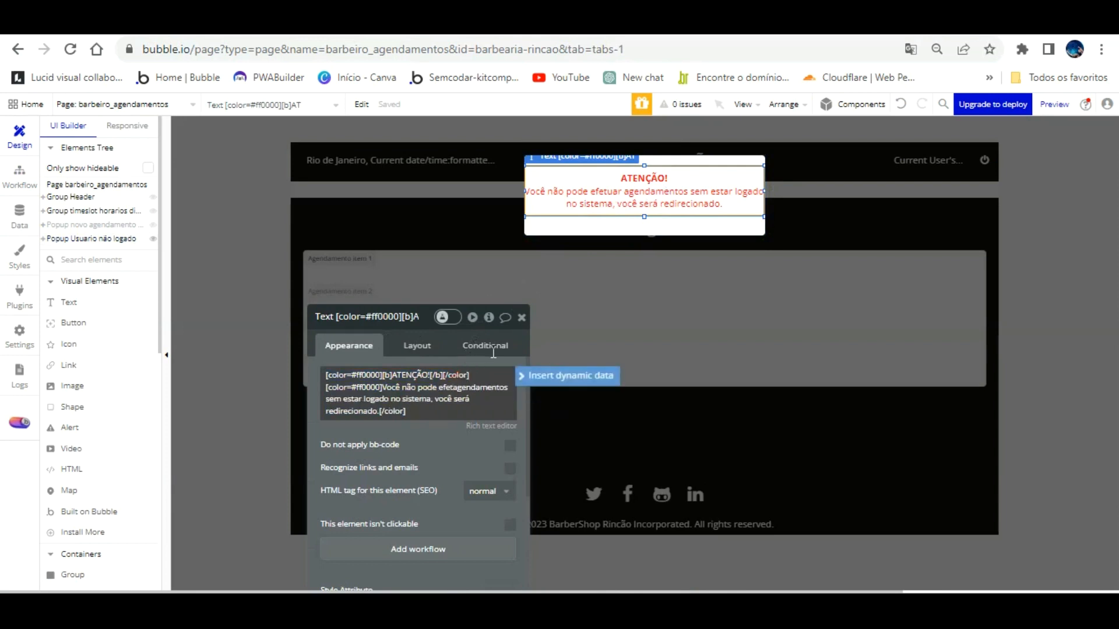
key("BackSpace")
type("gerenciar")
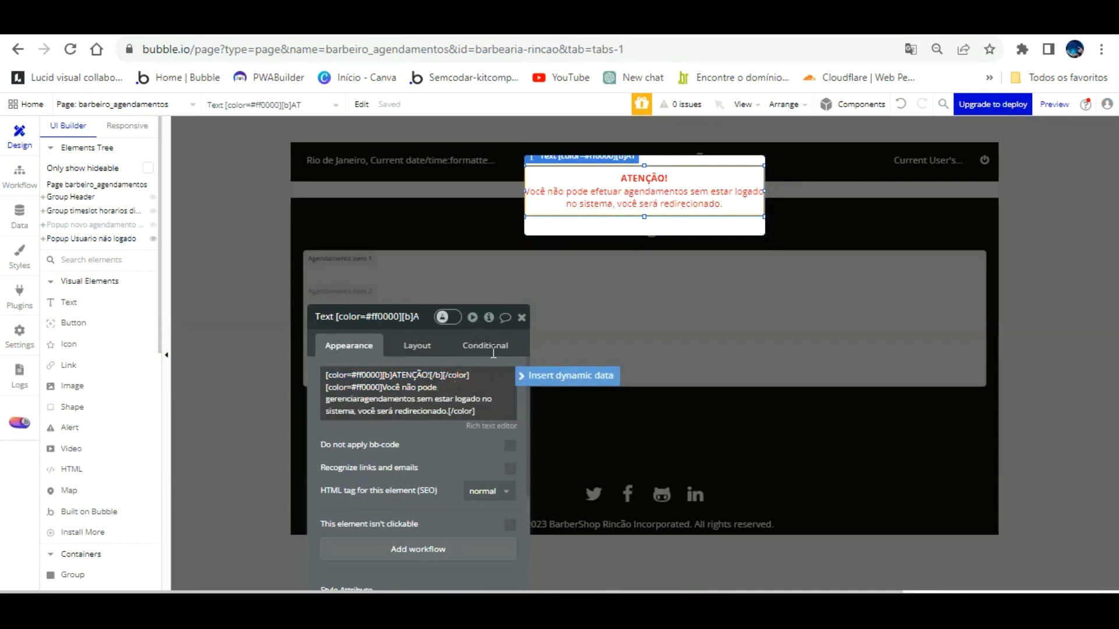
type(" seus")
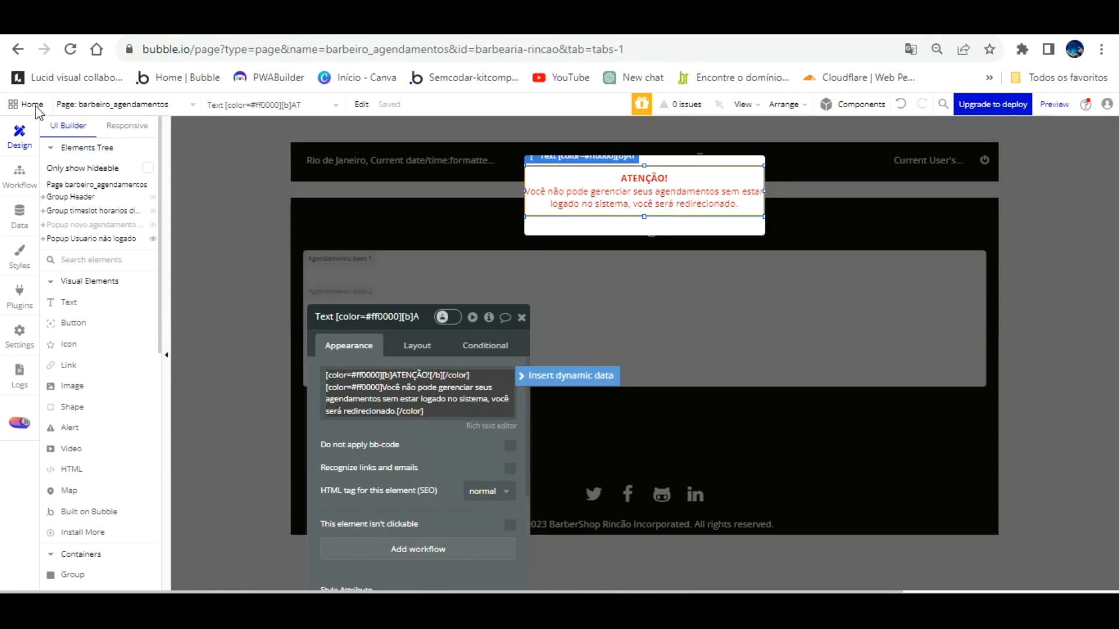
Step: Check the page and bookings repeating group, then view the All Agendamentos app data
left_click(399, 217)
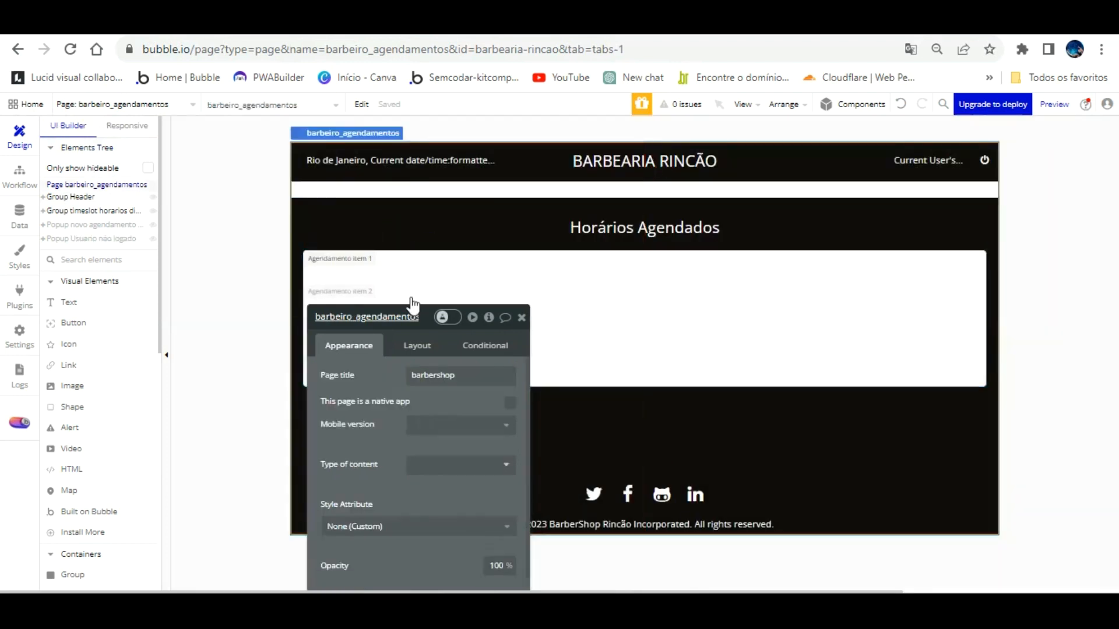
left_click_drag(454, 355, 402, 405)
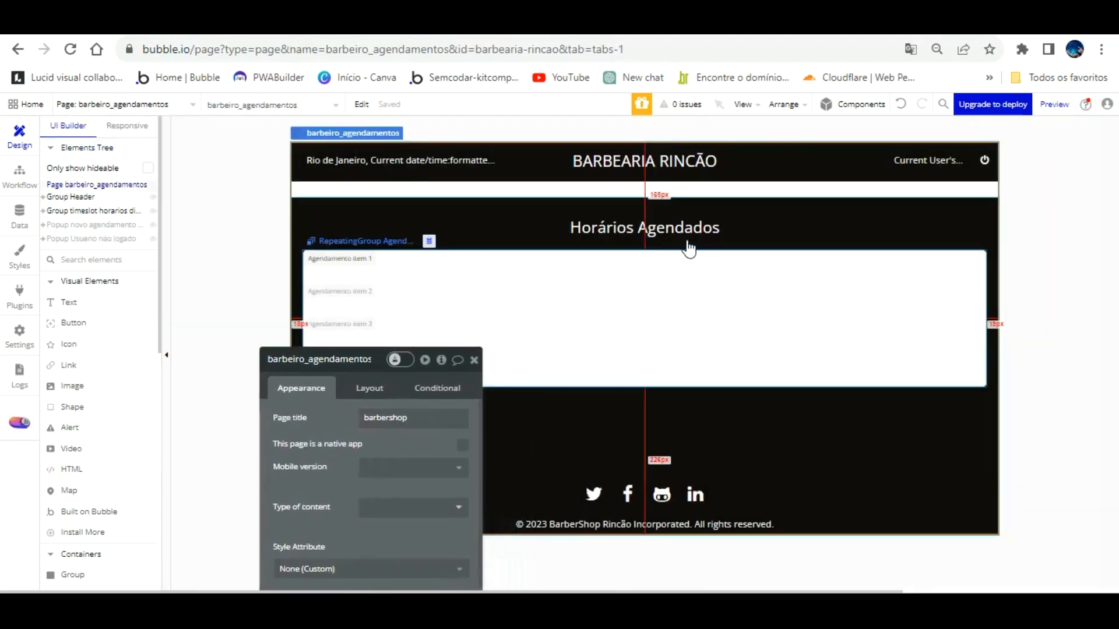
left_click(733, 274)
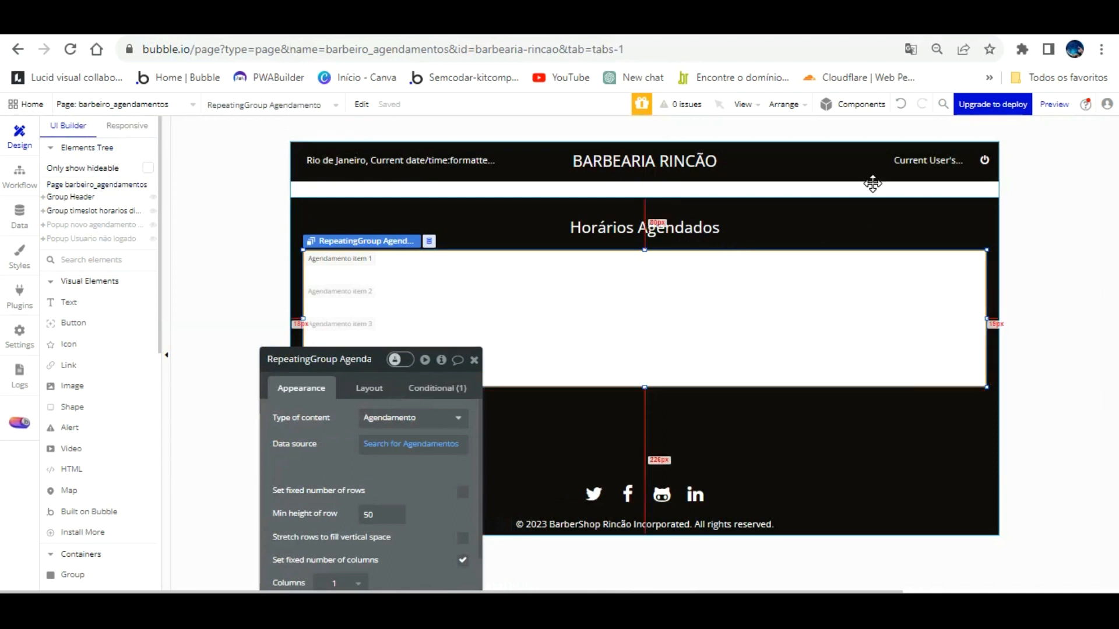
left_click(870, 204)
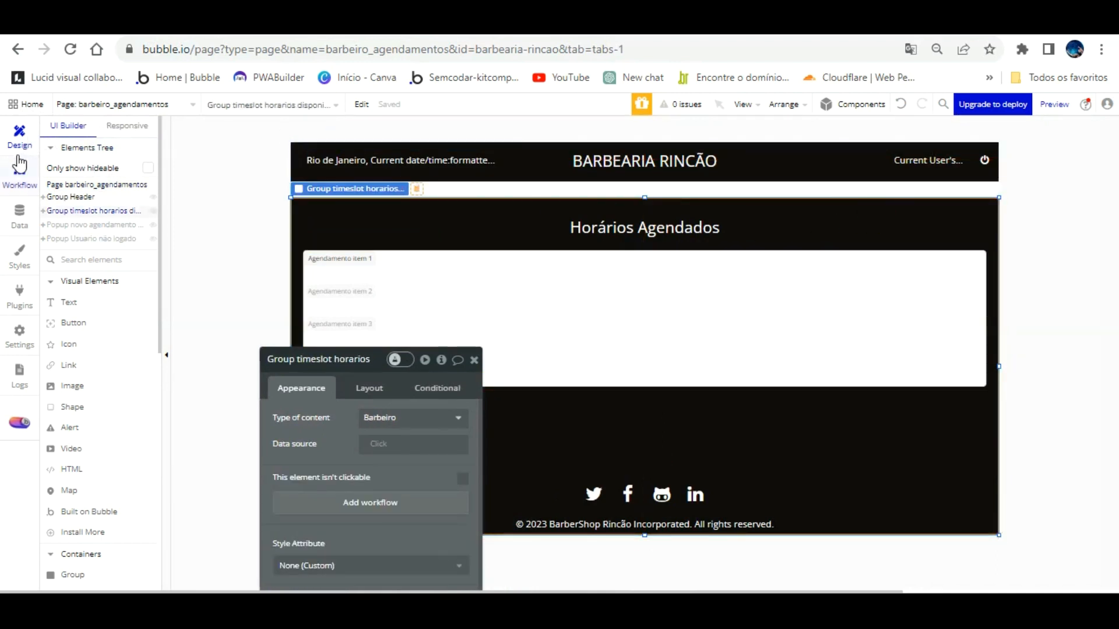
left_click(21, 205)
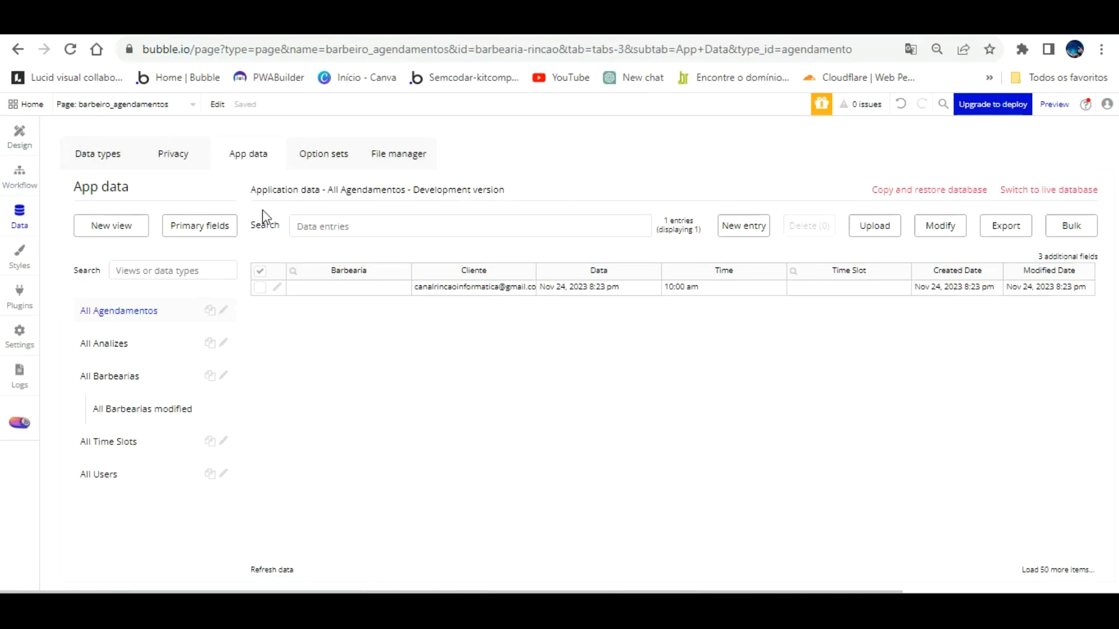
Step: Create a new option set named Status Agendamento
left_click(318, 153)
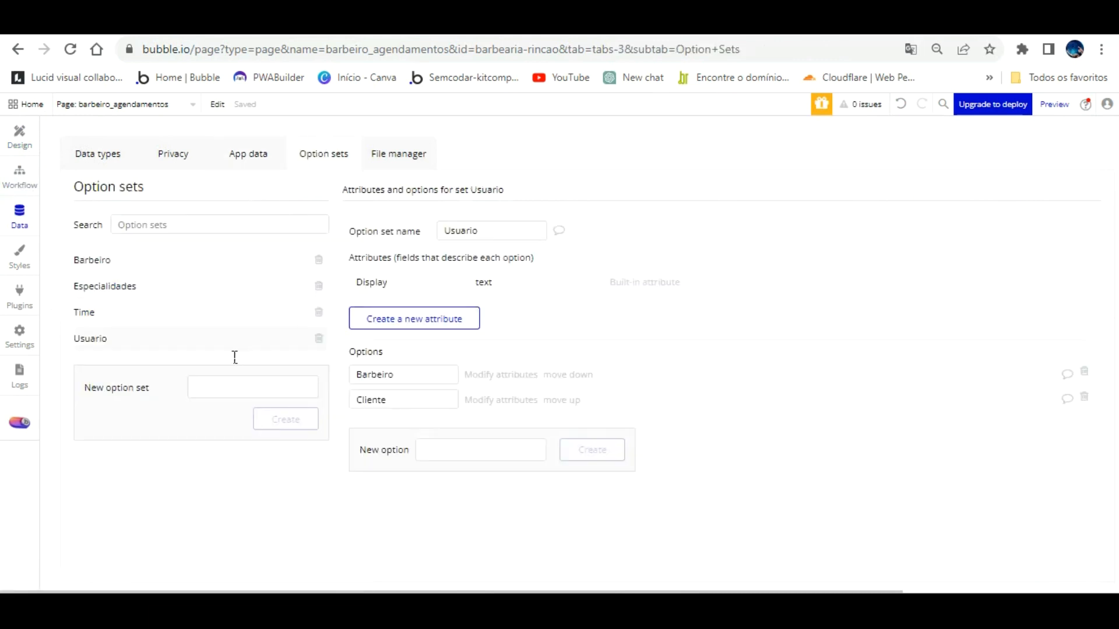
left_click(233, 387)
type("Status agendamento")
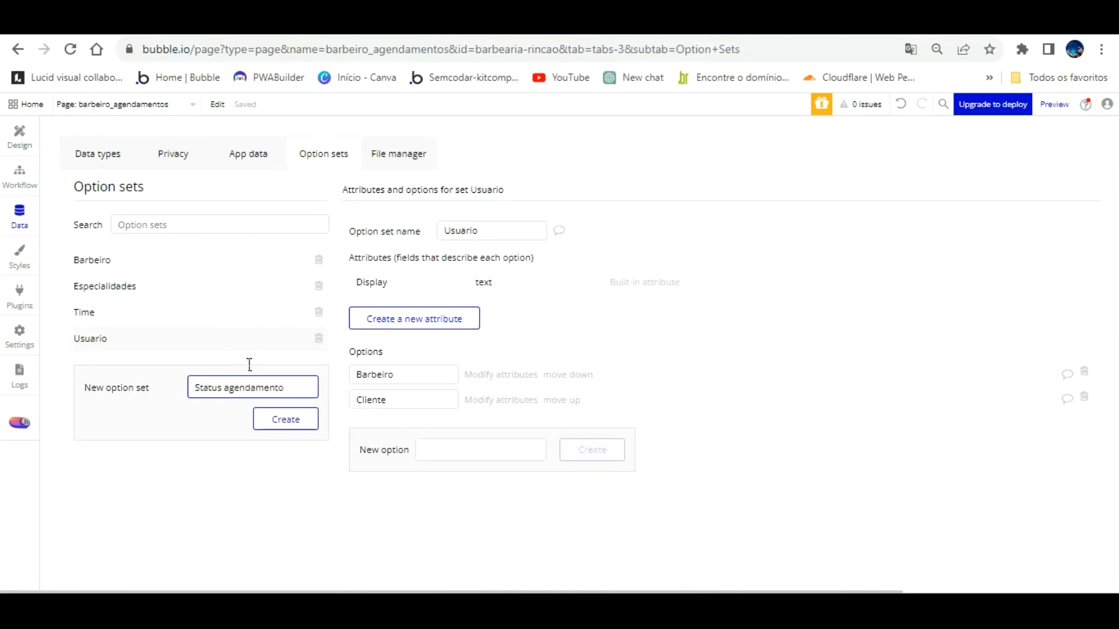
left_click(285, 419)
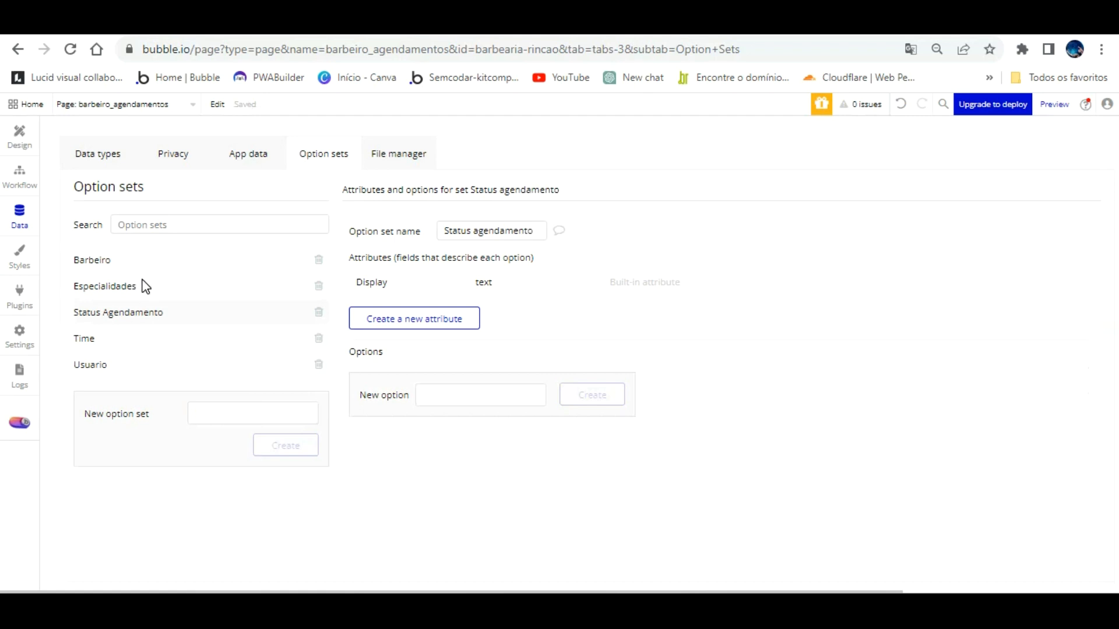
Step: Add Disponivel and Indisponivel options, then open the agendamentos page design
left_click(470, 393)
type("Disponivel")
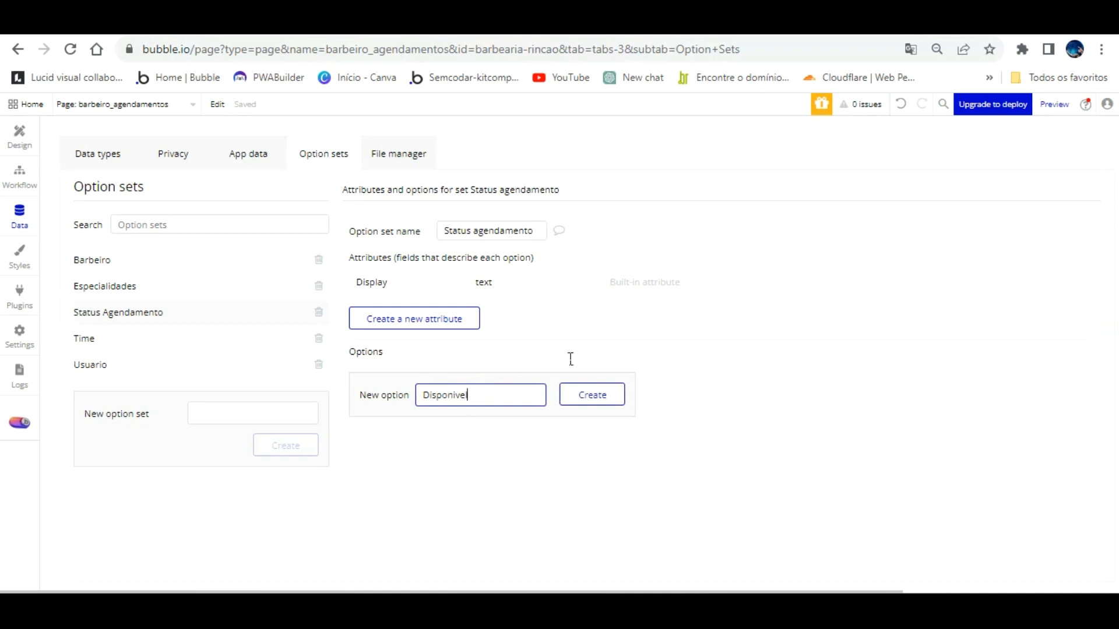
left_click(570, 396)
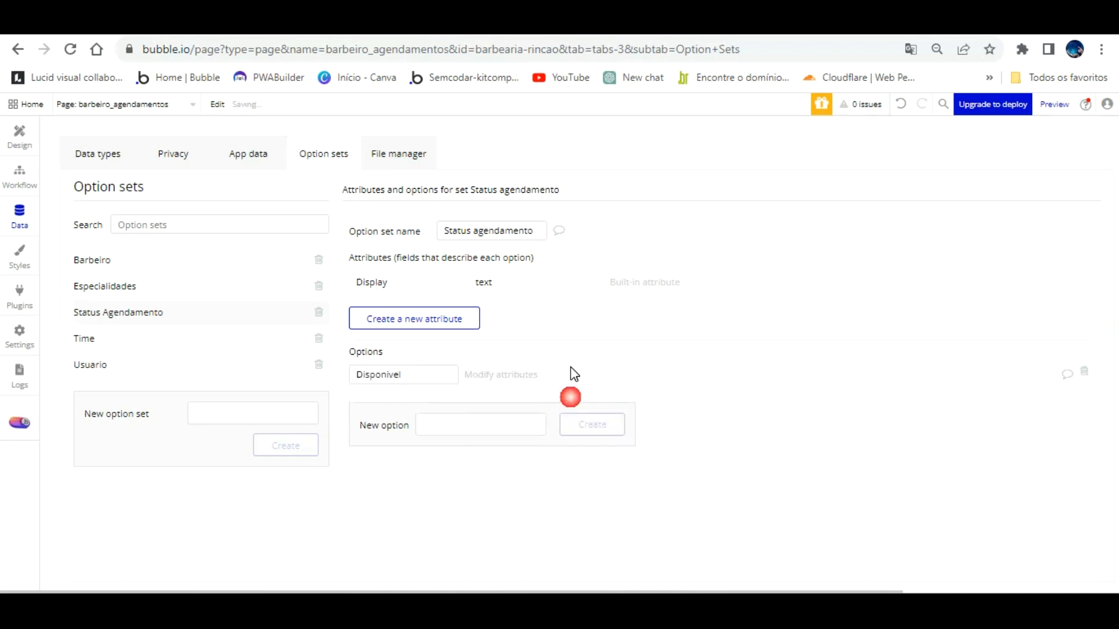
left_click(485, 420)
type("Ins")
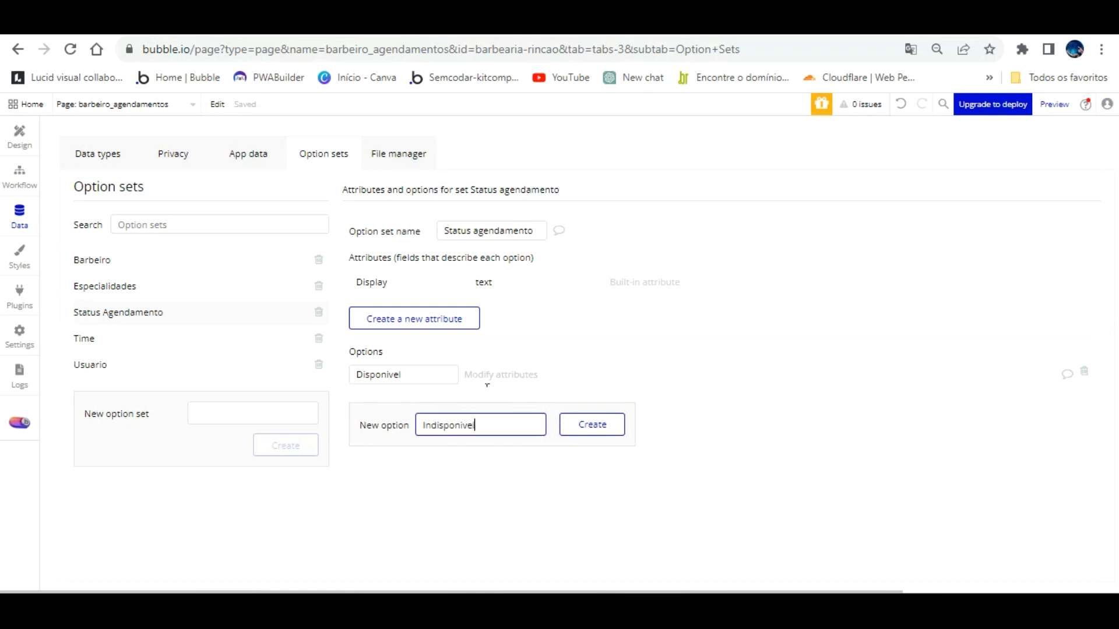
type("isponivel")
left_click(577, 429)
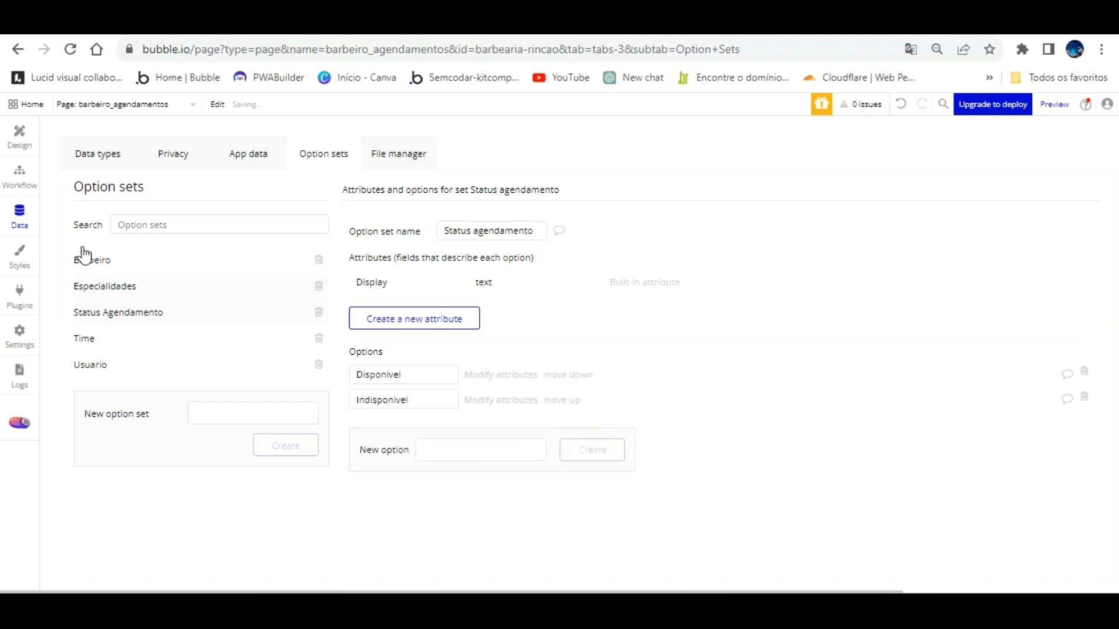
left_click(140, 104)
left_click(286, 145)
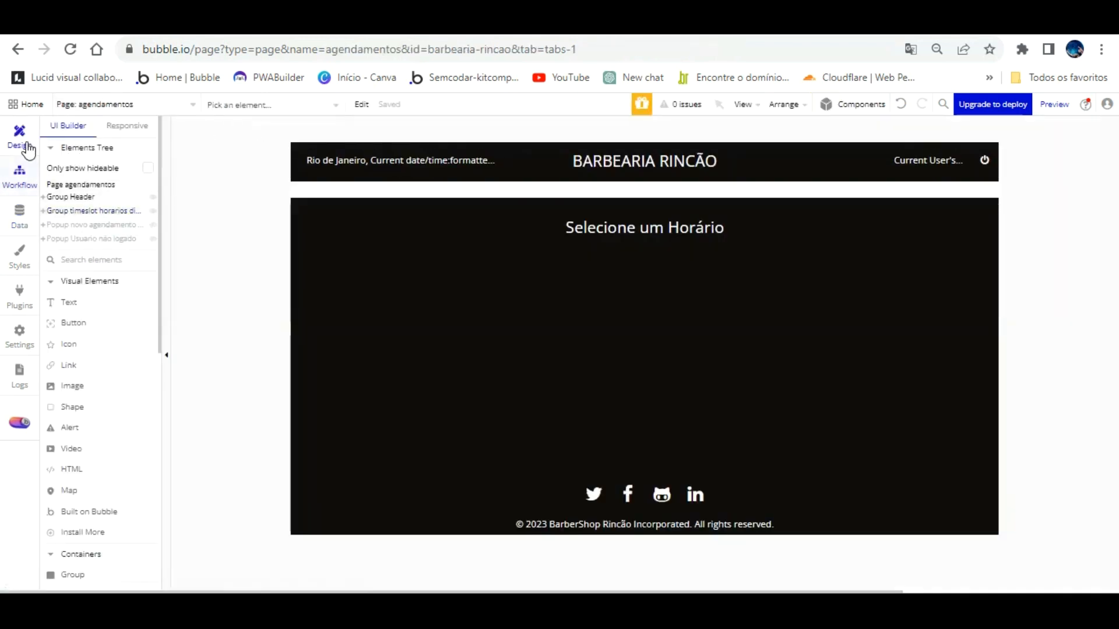
Step: Inspect the Confirmar agendamento workflows and their Create a new Time Slot step
left_click(22, 166)
left_click(331, 156)
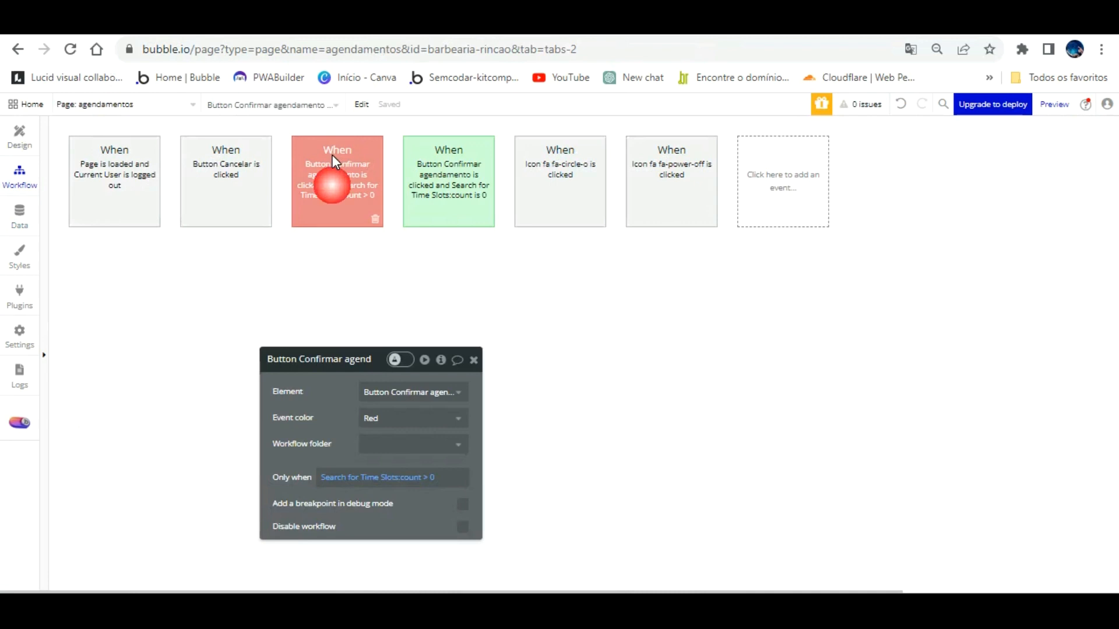
left_click(417, 157)
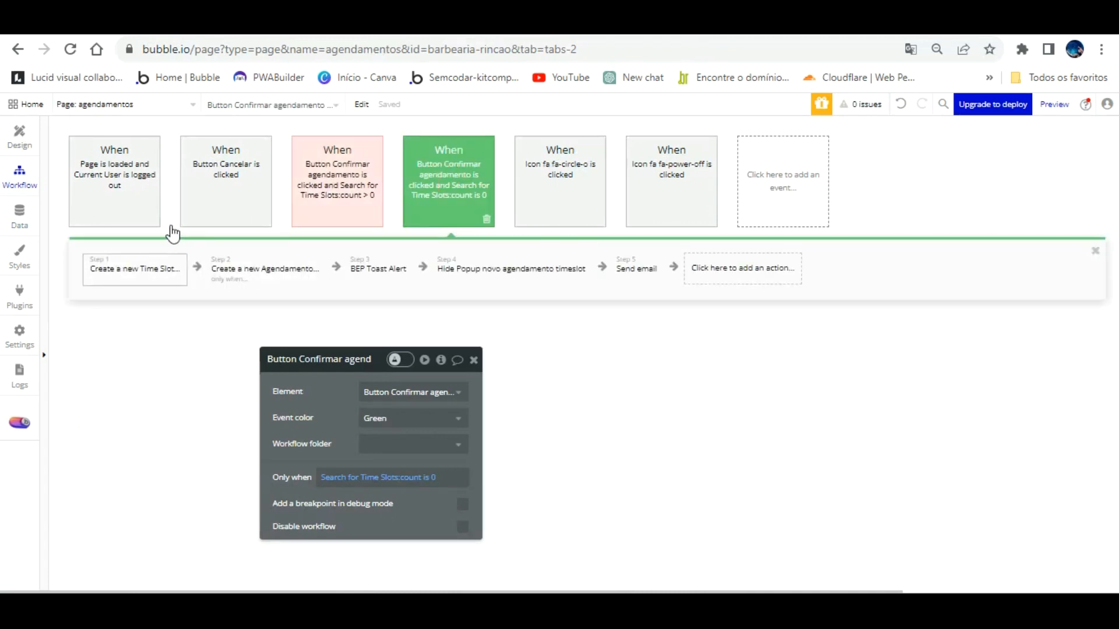
left_click(155, 256)
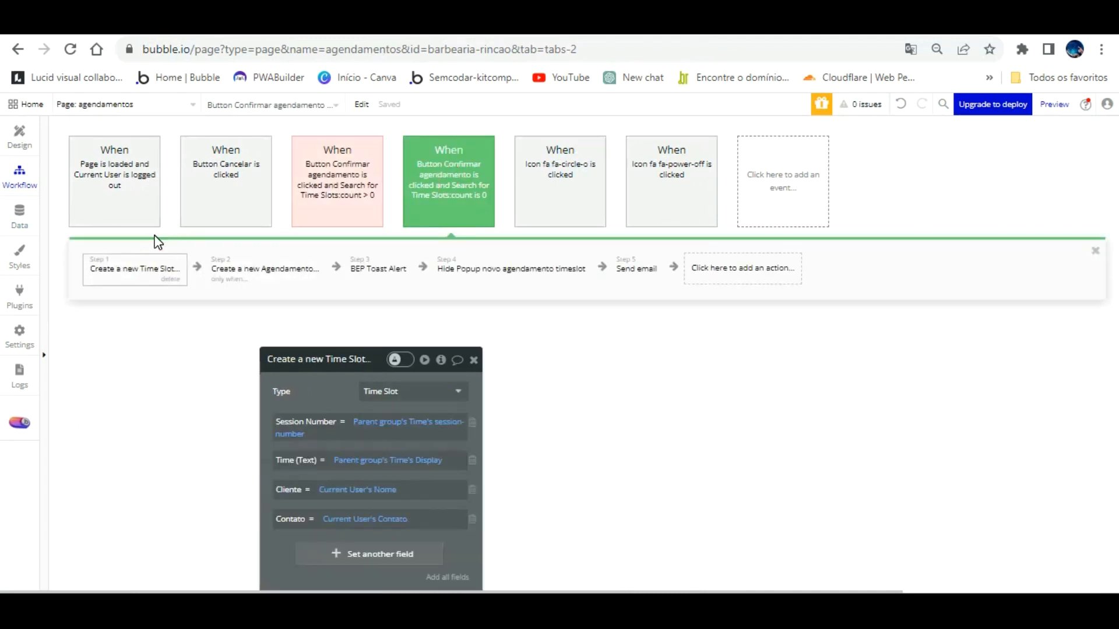
left_click_drag(304, 361, 655, 183)
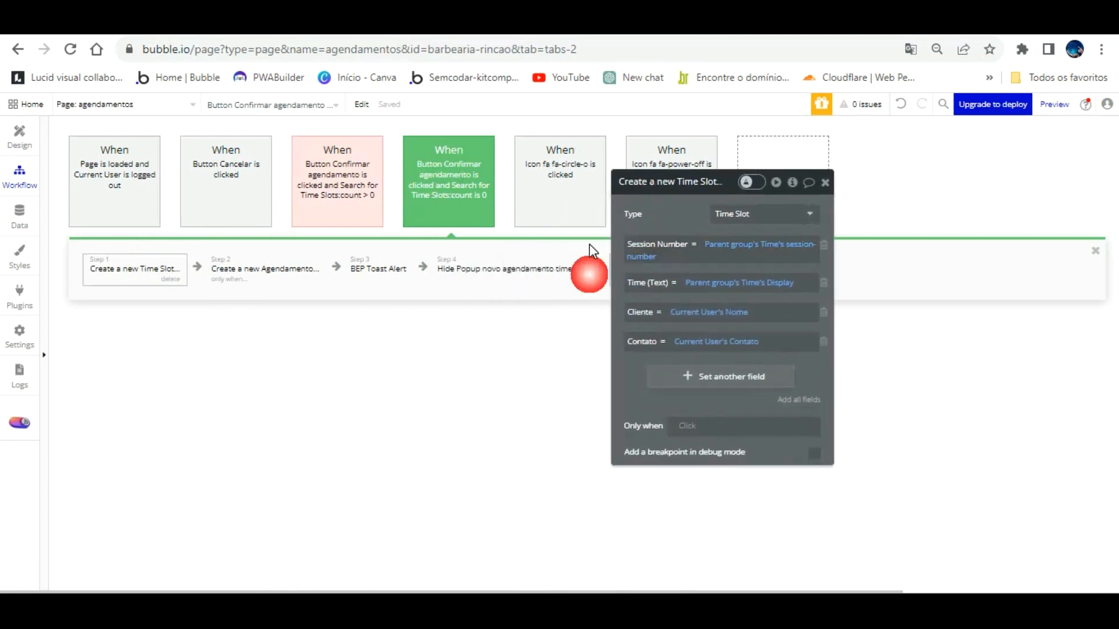
Step: Add a Status agendamento field of type Status agendamento to the Time Slot data type
left_click(19, 214)
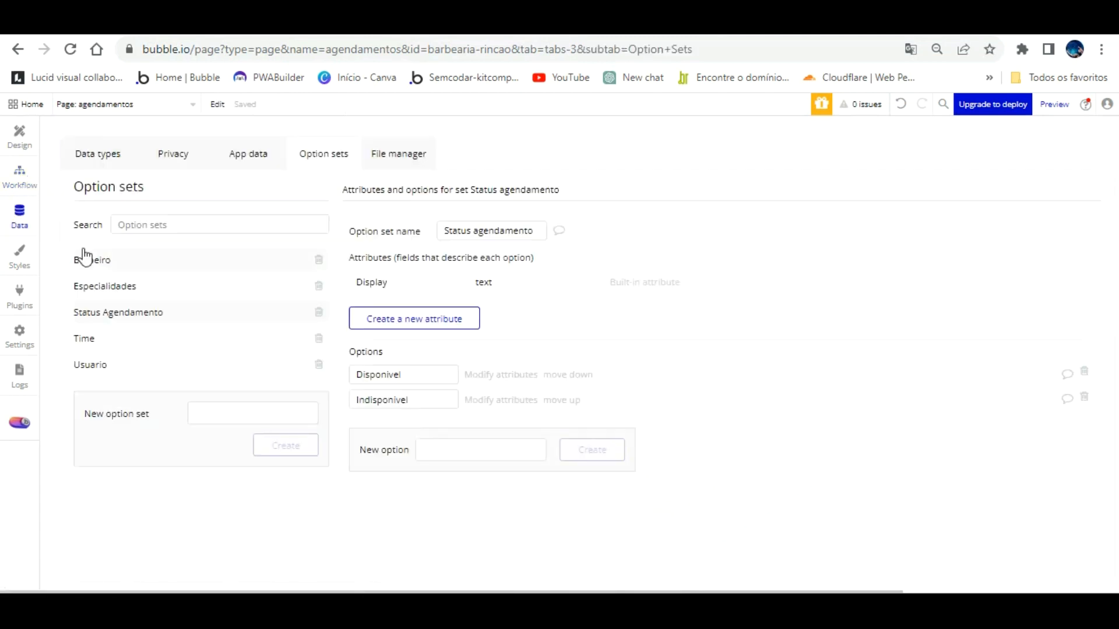
left_click(93, 337)
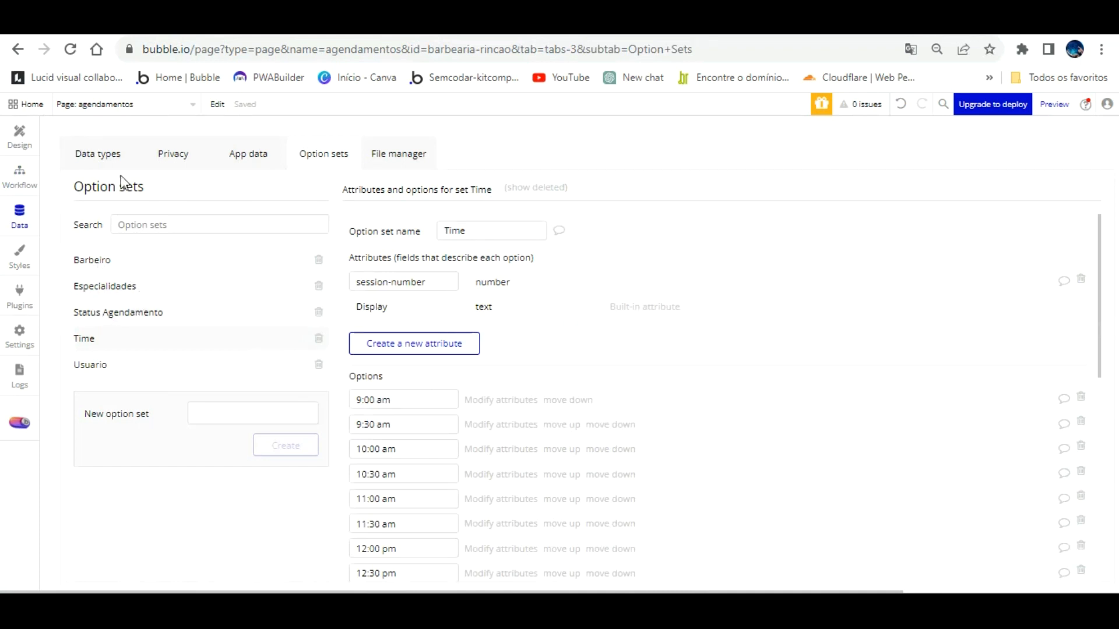
left_click(108, 150)
left_click(103, 338)
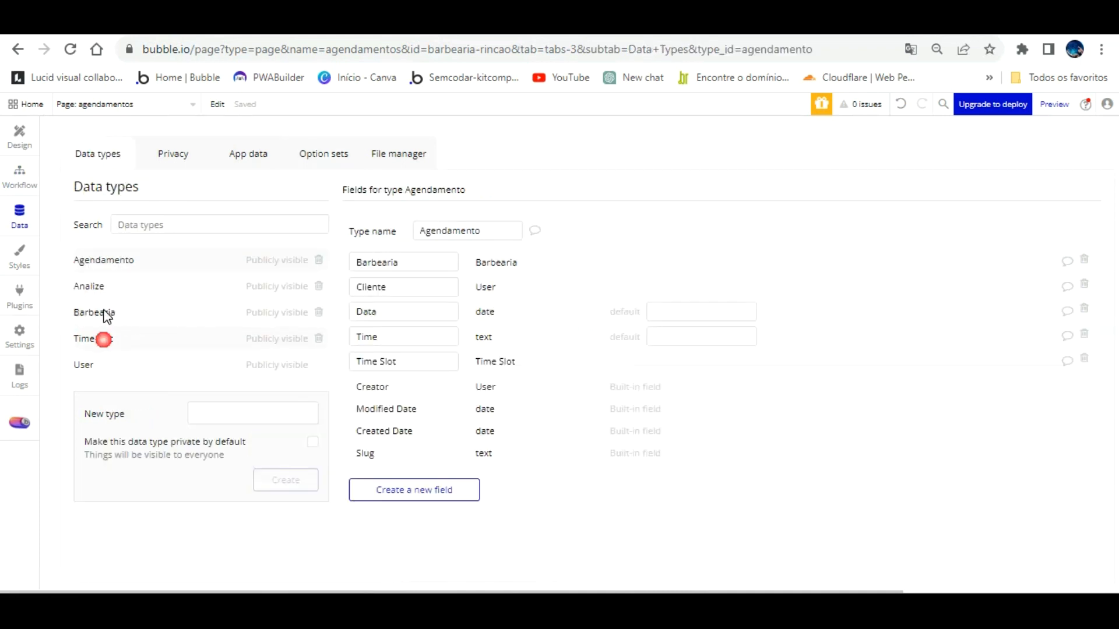
left_click(432, 508)
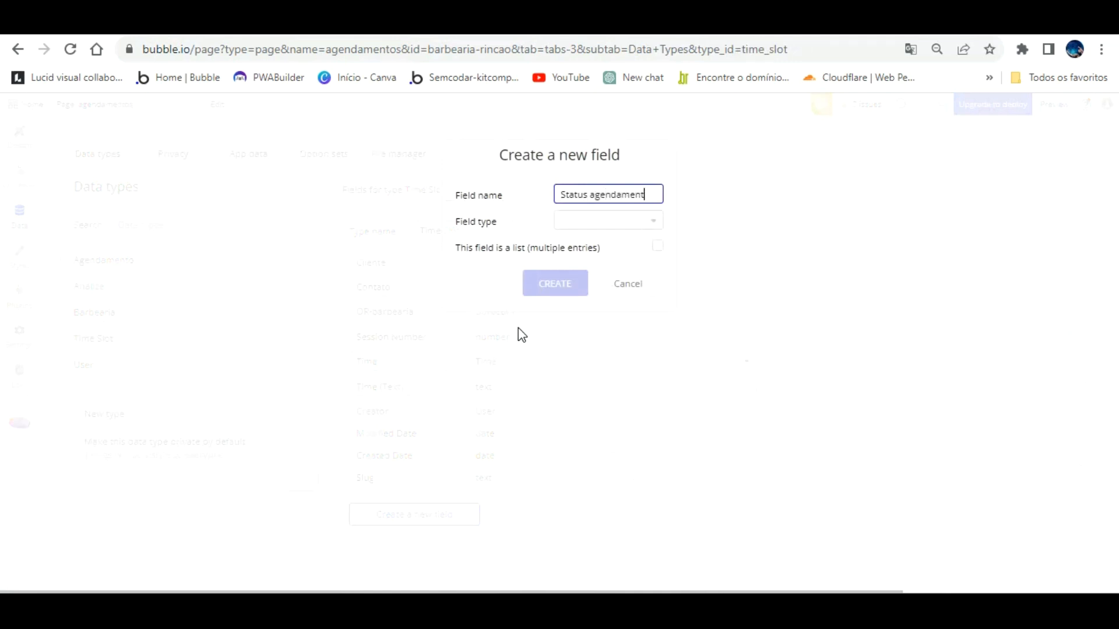
key("Tab")
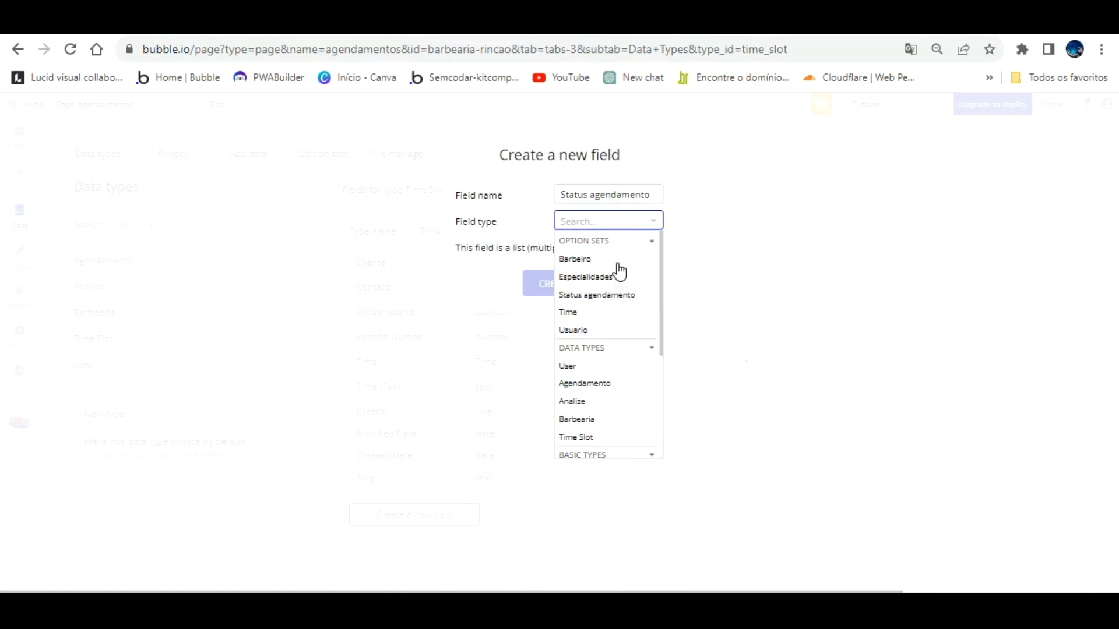
left_click(618, 295)
left_click(554, 282)
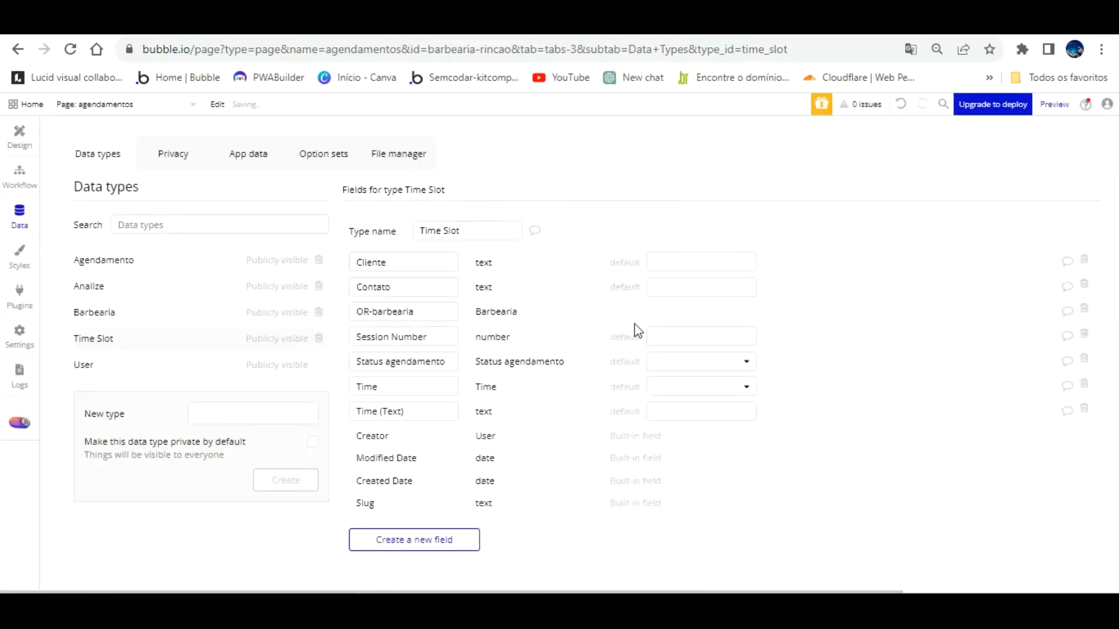
Step: Set the field's default to Indisponivel, then view the Agendamento data type's fields
left_click(745, 360)
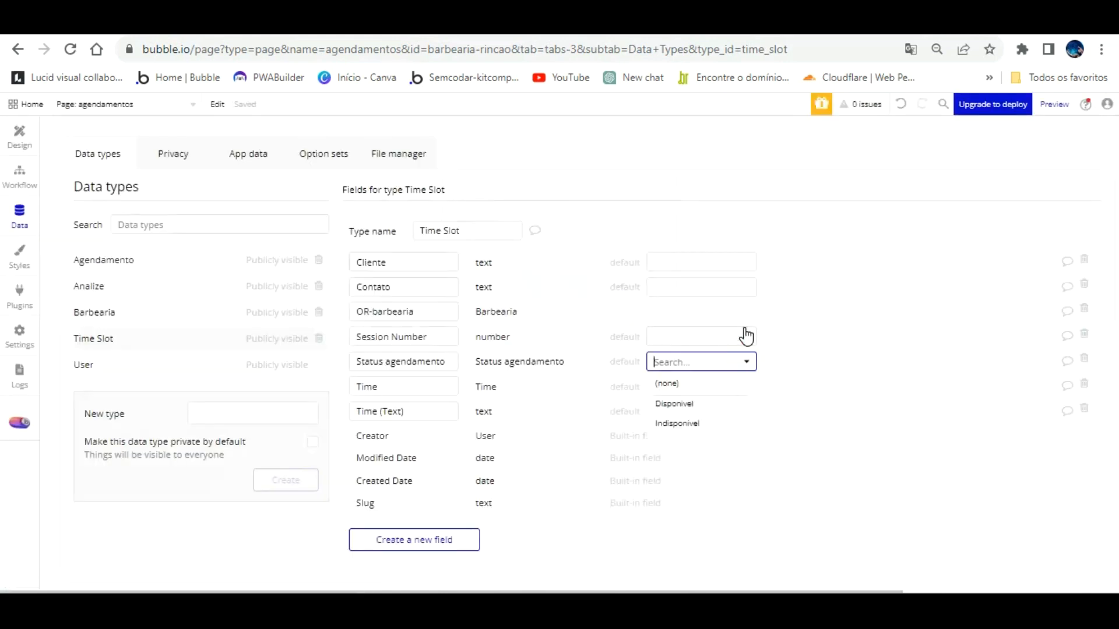
left_click(694, 403)
left_click(706, 443)
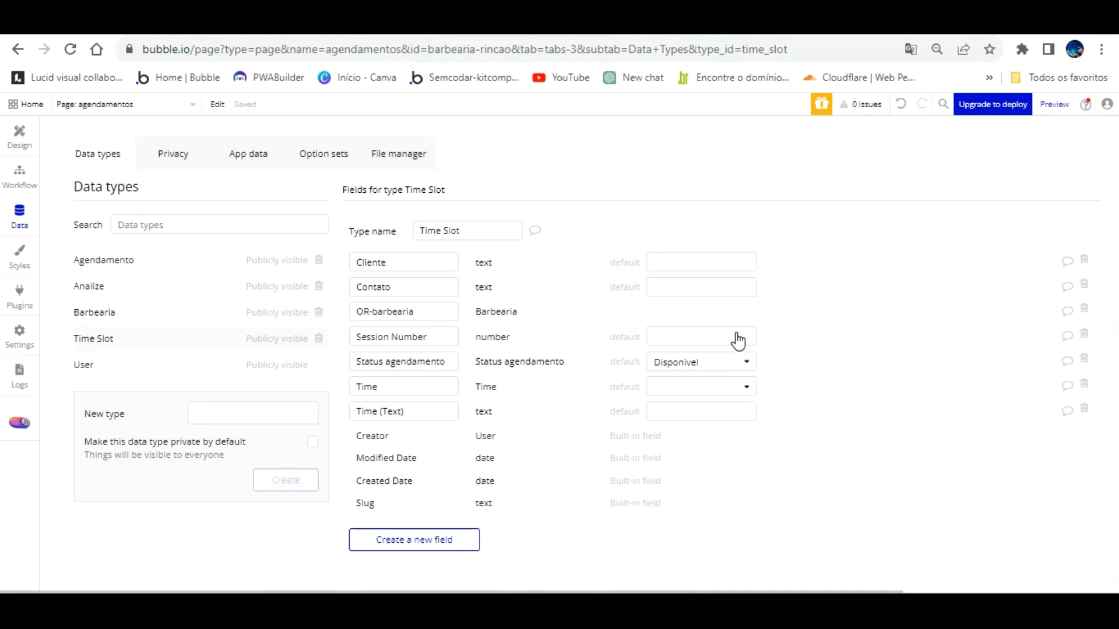
left_click(736, 361)
left_click(691, 422)
left_click(101, 256)
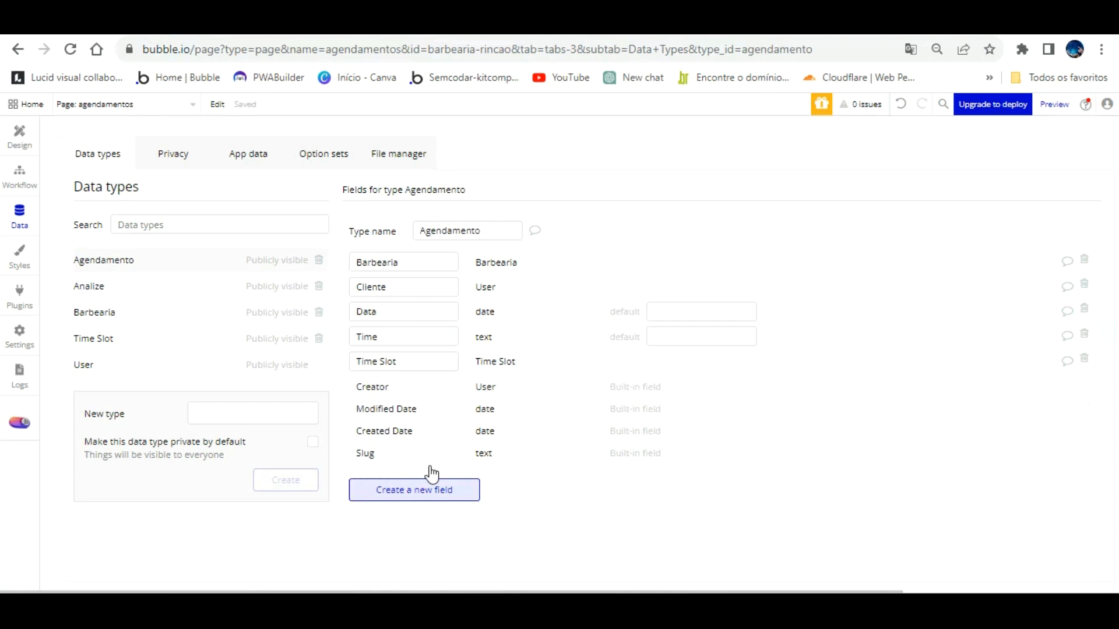
Step: Add a Status agendamento field to Agendamento and leave its default status empty
left_click(432, 487)
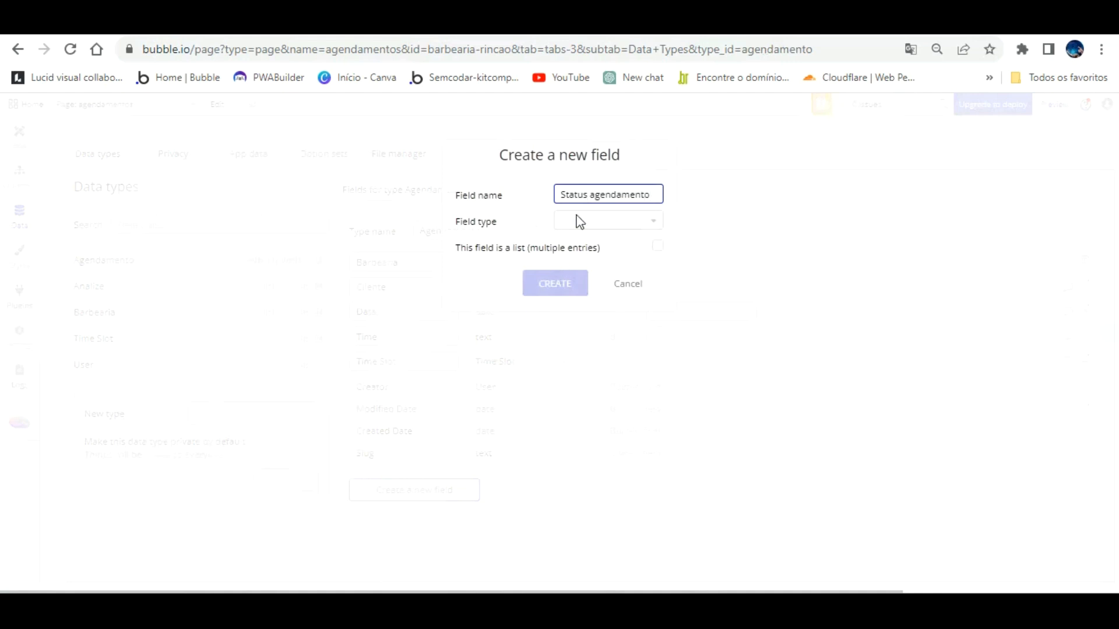
left_click(596, 221)
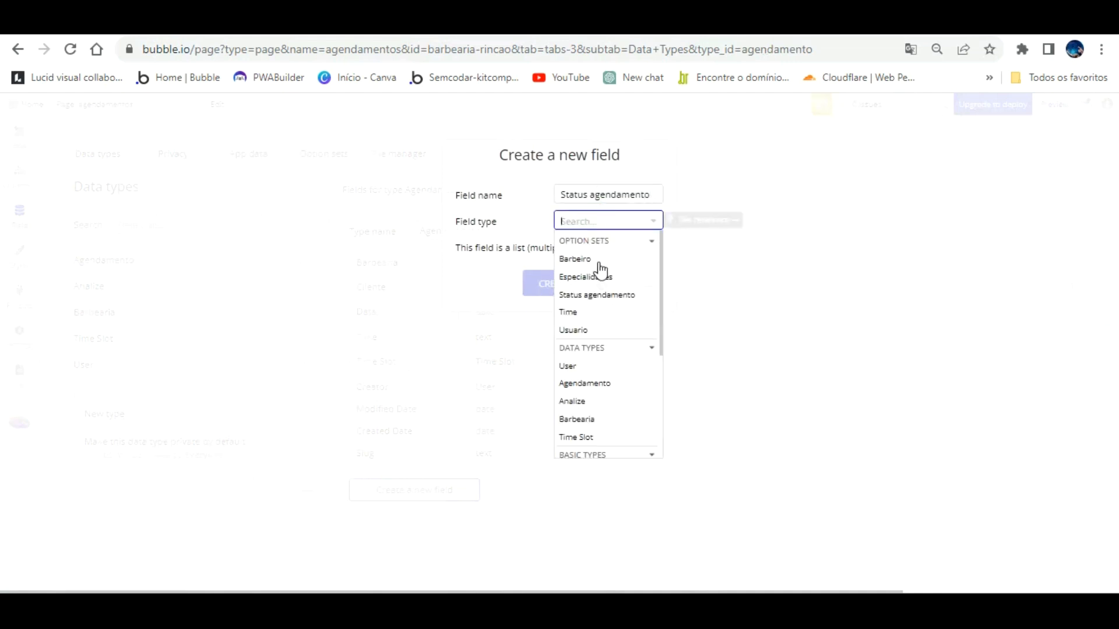
left_click(599, 295)
left_click(569, 282)
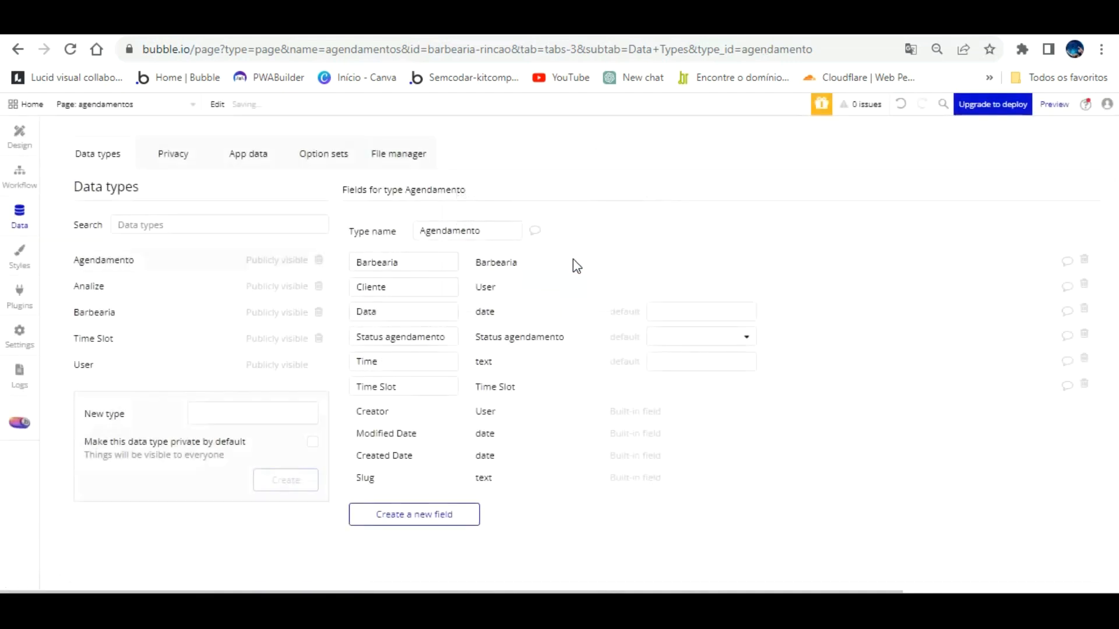
left_click(727, 337)
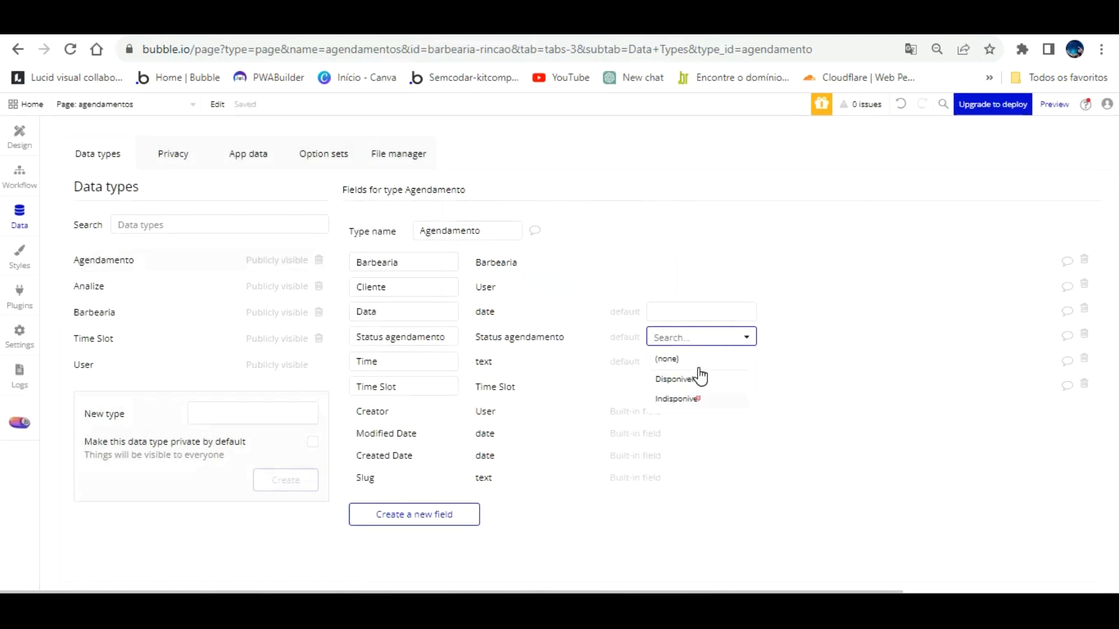
left_click(677, 399)
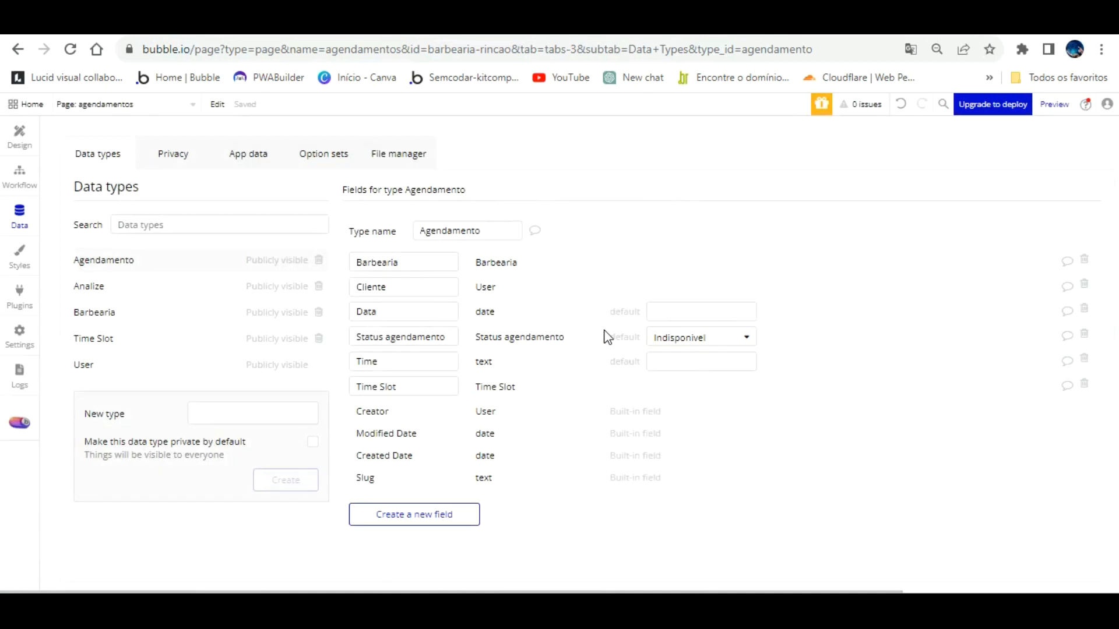
left_click(717, 337)
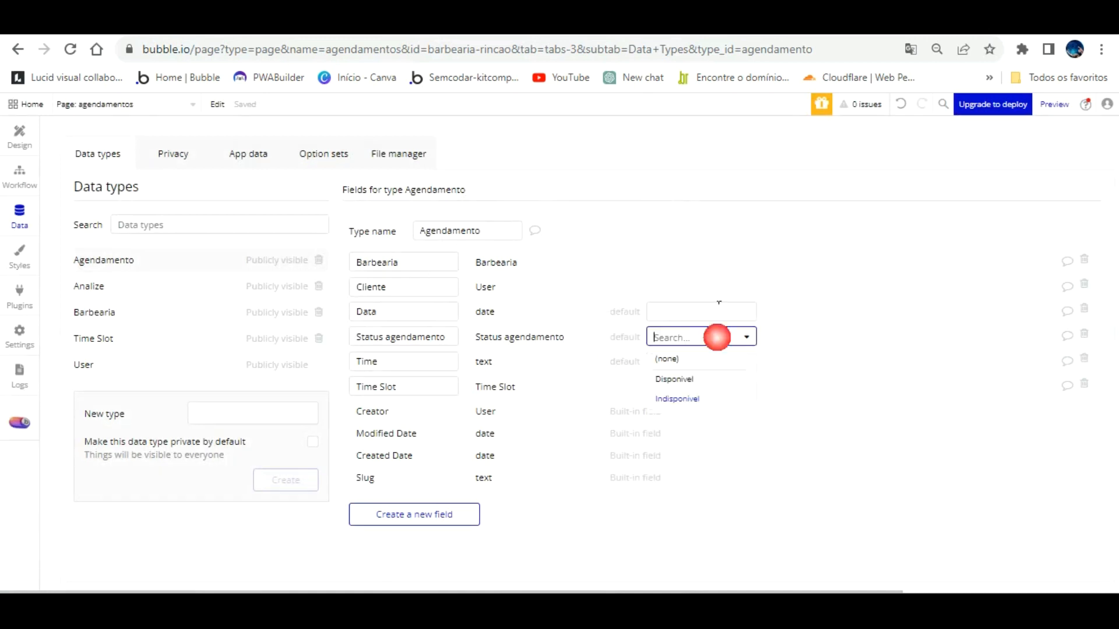
left_click(669, 359)
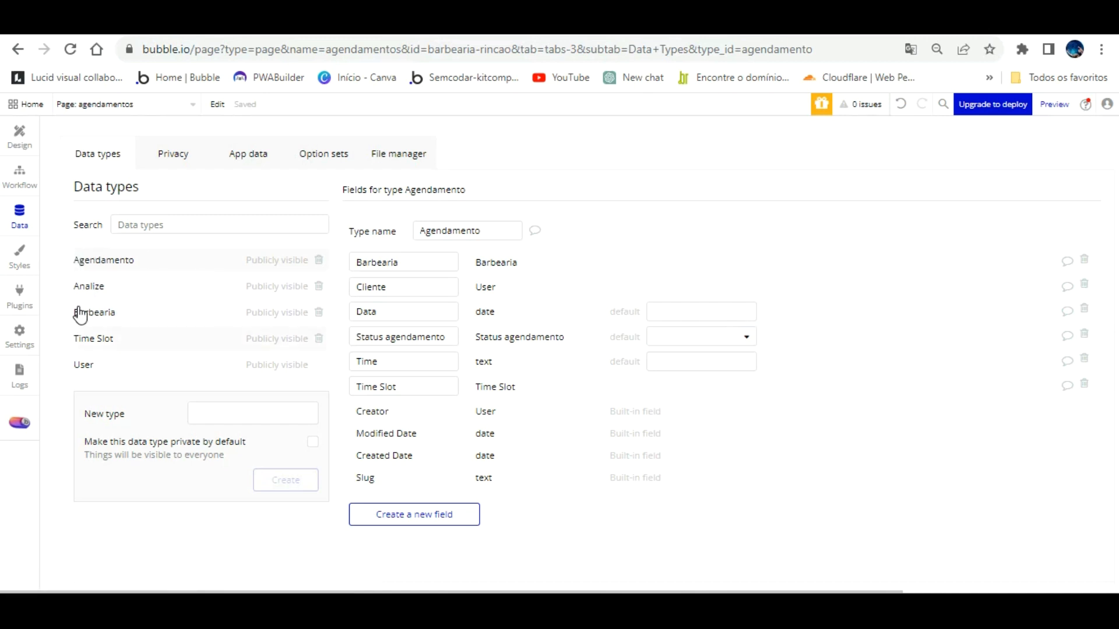
Step: Clear Time Slot's default status and delete the workflow's Create a new Time Slot step
left_click(87, 339)
left_click(743, 360)
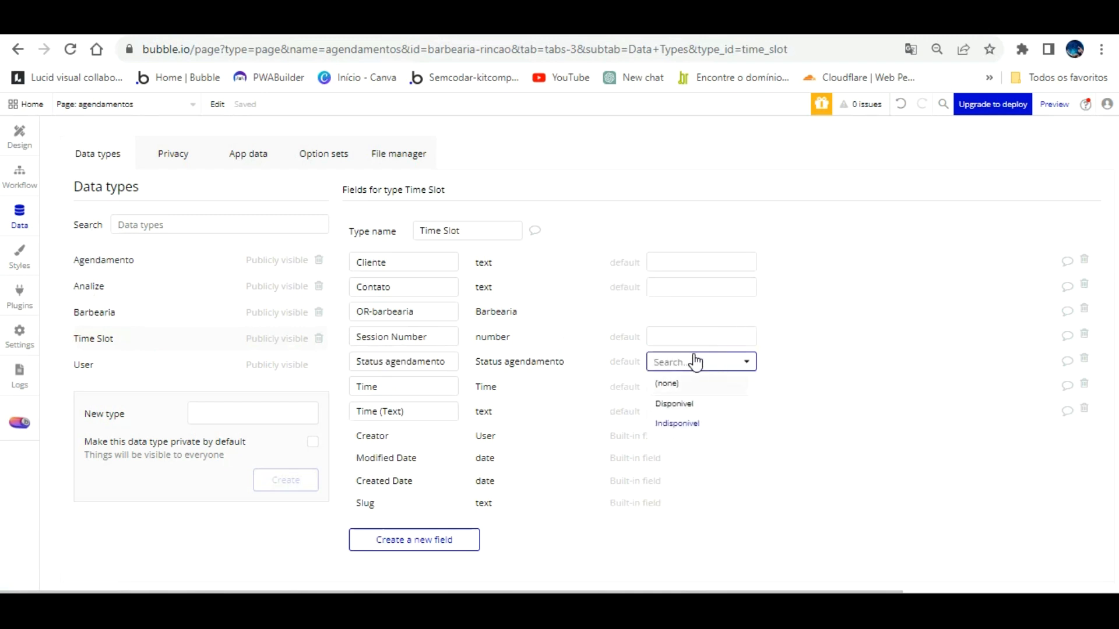
left_click(691, 383)
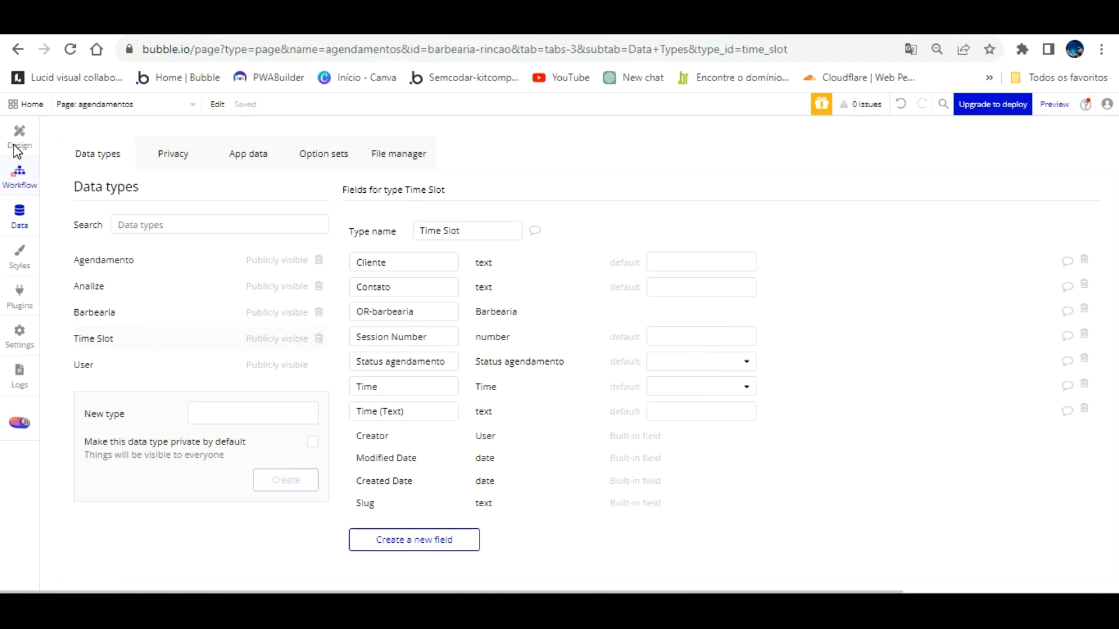
left_click(21, 168)
left_click(170, 280)
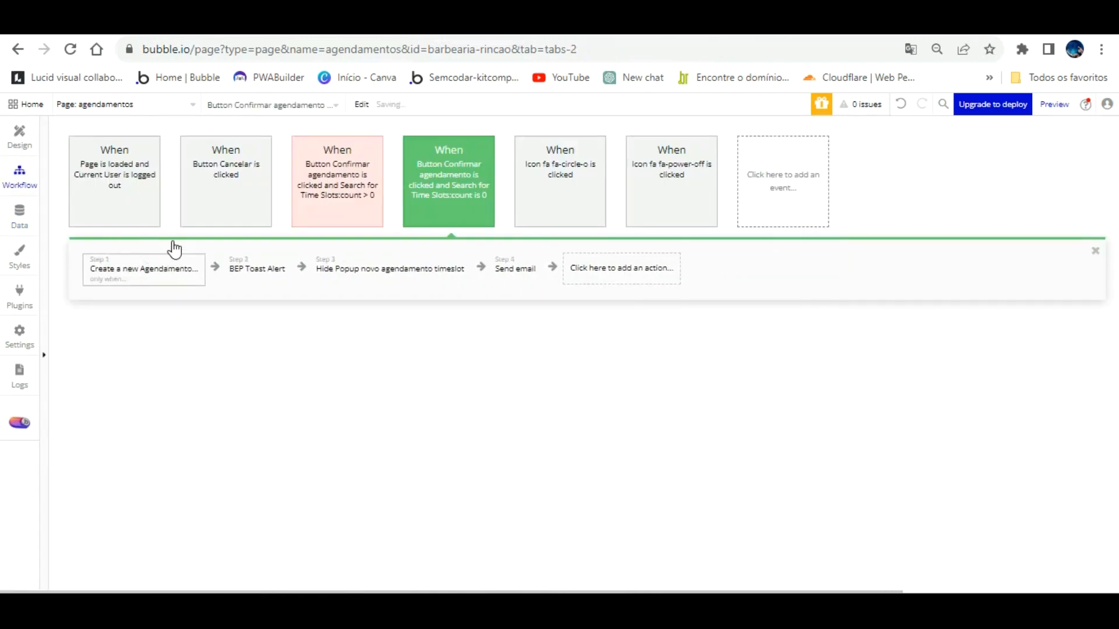
Step: Restore the Create a new Time Slot step and have it set Status agendamento to Indisponivel
left_click(901, 103)
left_click(148, 262)
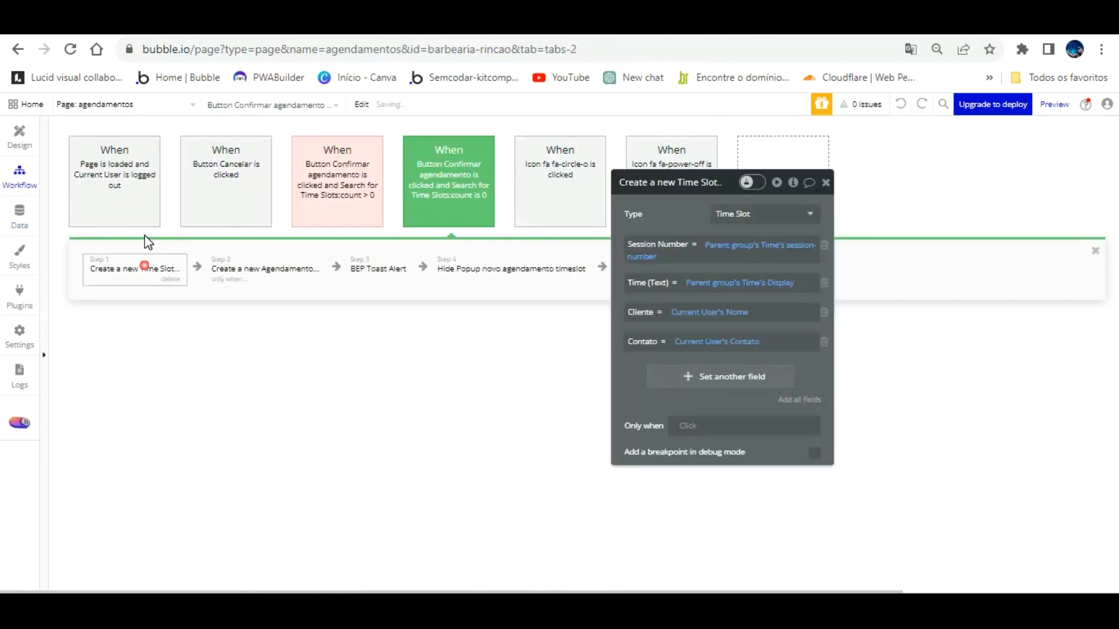
left_click(735, 376)
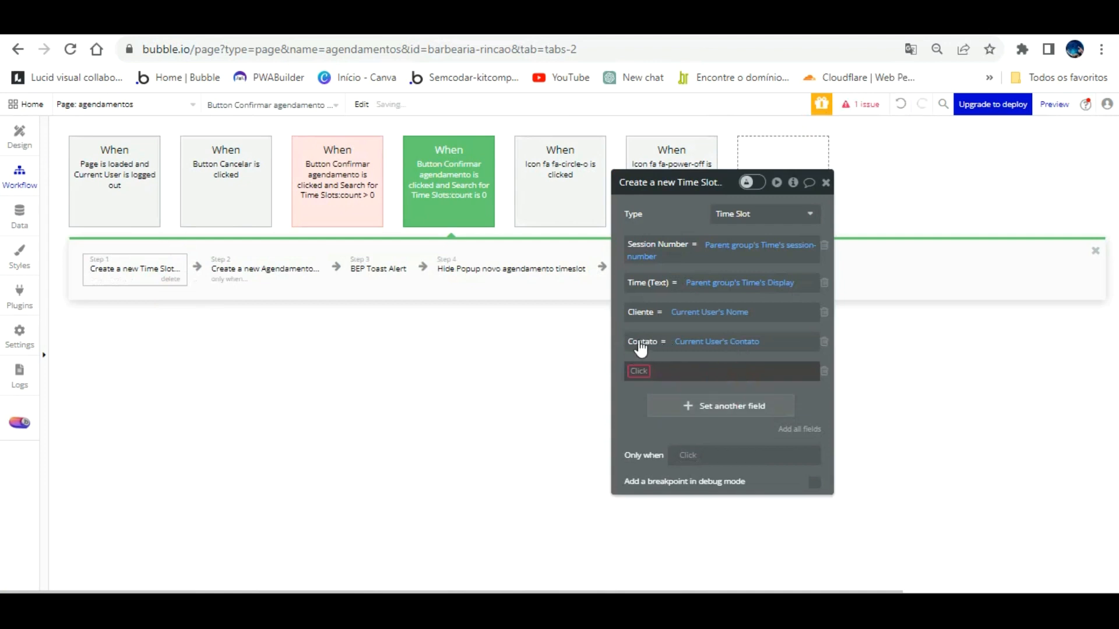
left_click(641, 371)
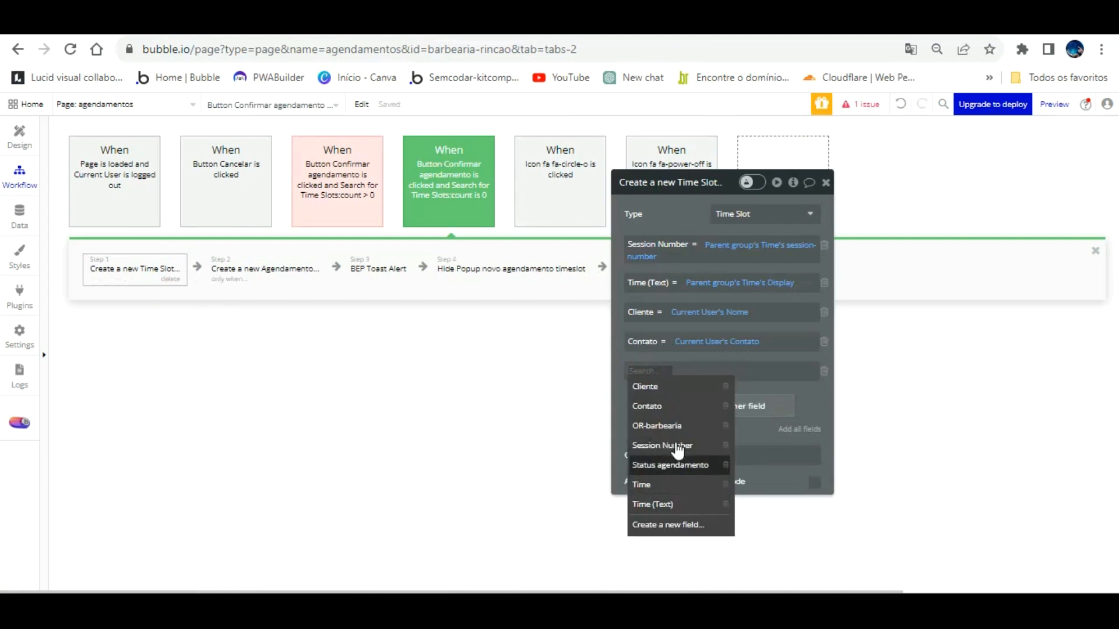
left_click(677, 463)
left_click(732, 370)
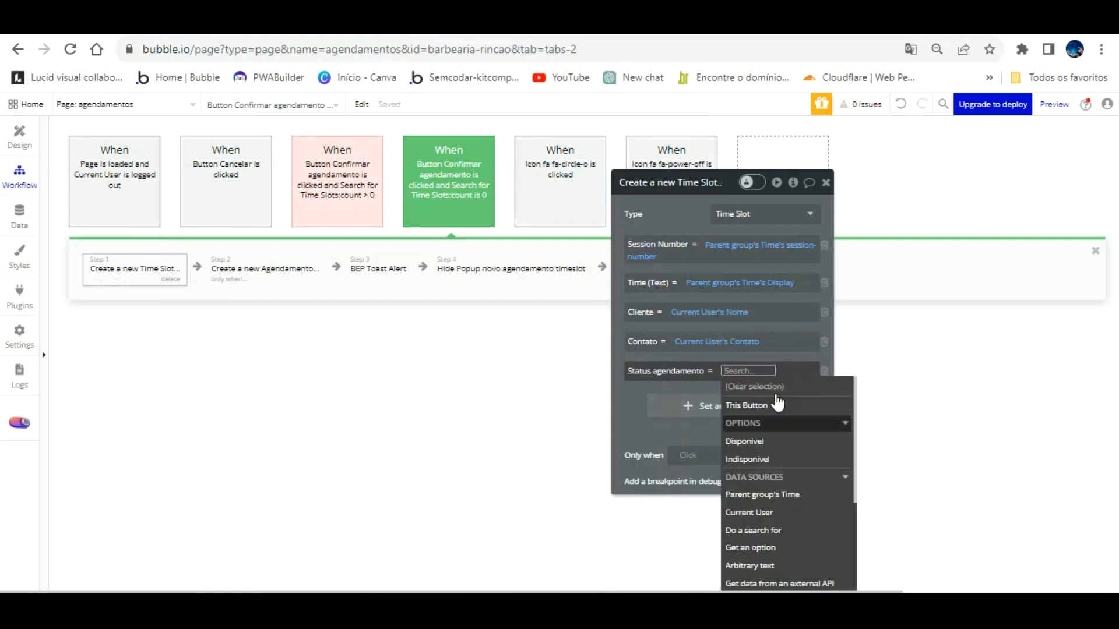
left_click(768, 455)
left_click(810, 403)
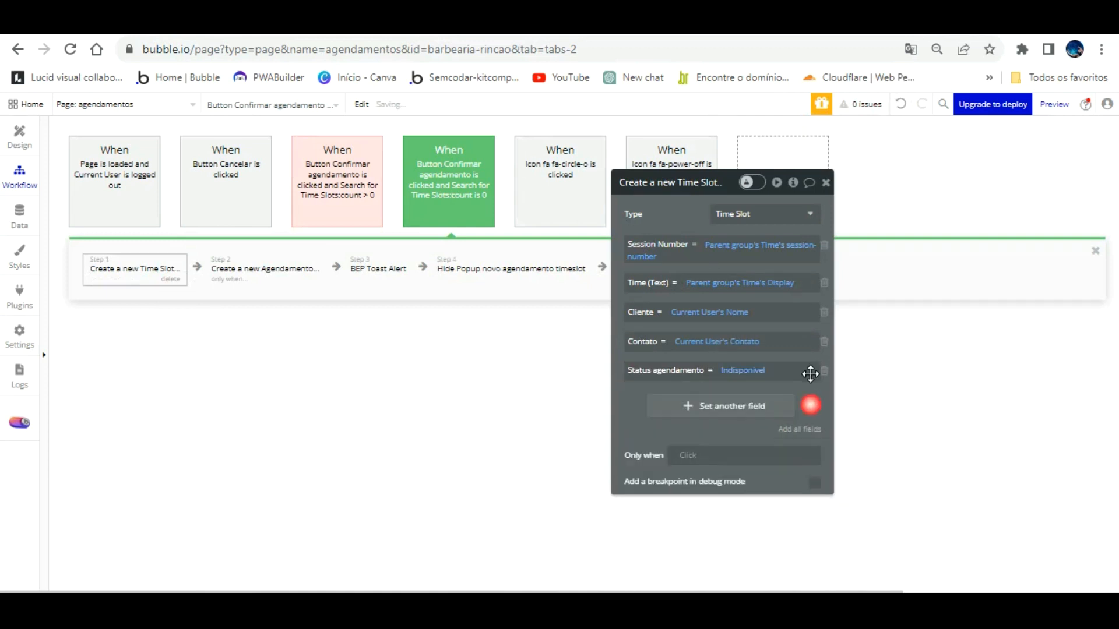
Step: Make the Create a new Agendamento step set Status agendamento to Indisponivel
left_click(265, 270)
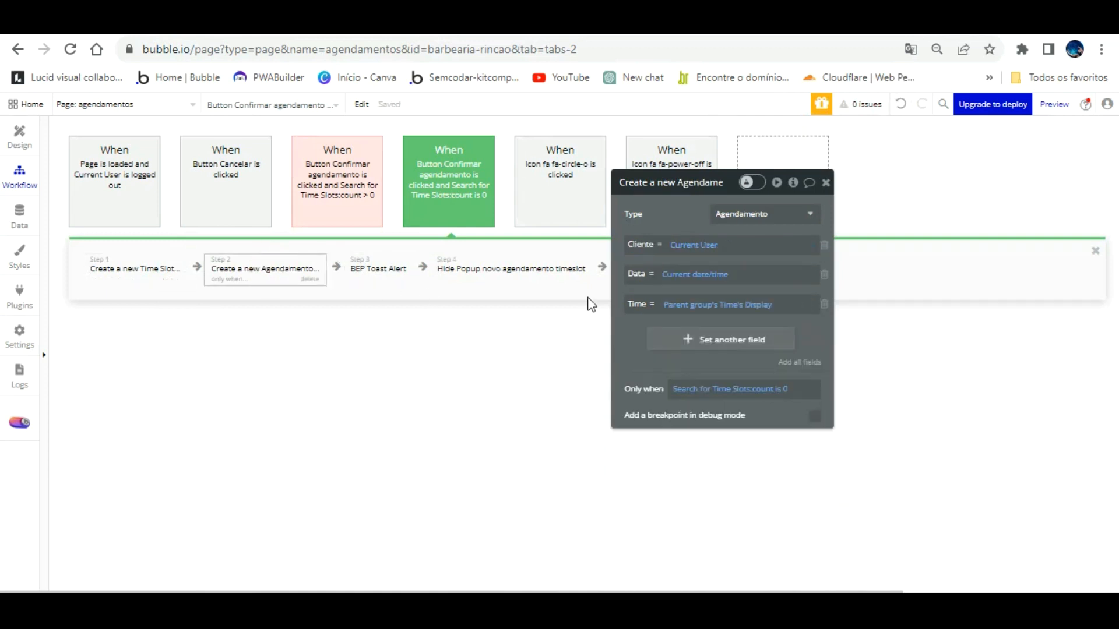
left_click(683, 336)
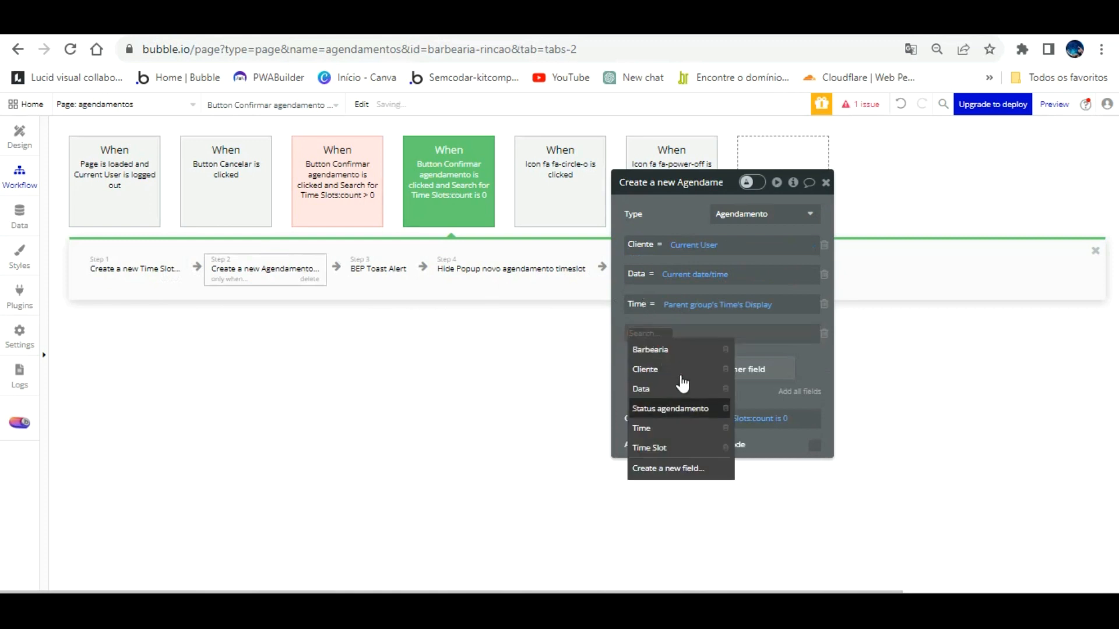
left_click(682, 405)
left_click(731, 331)
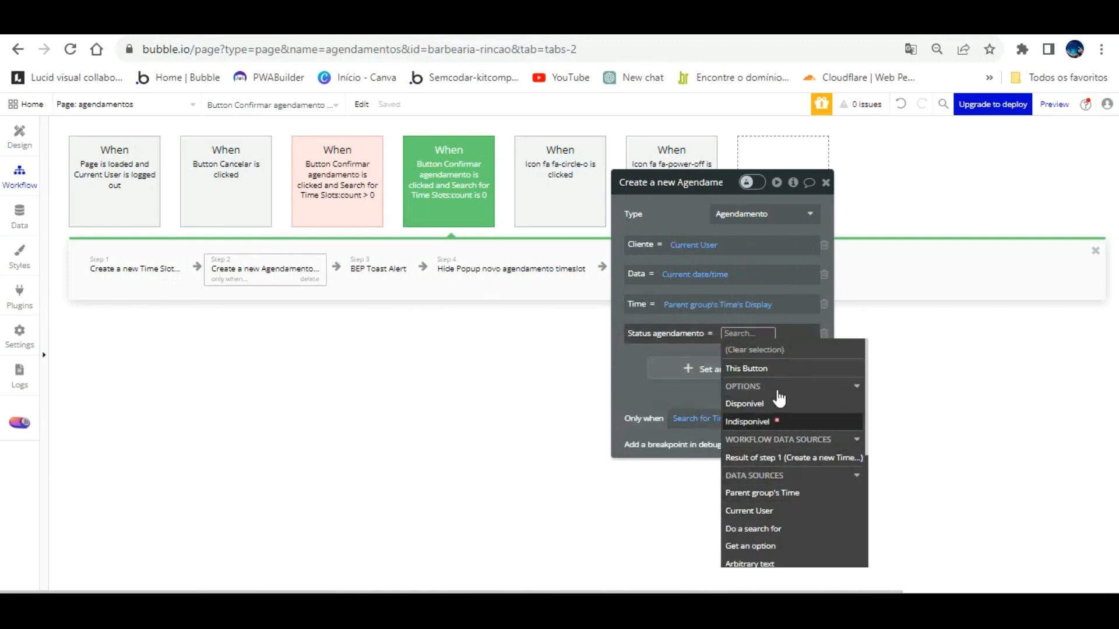
left_click(779, 421)
left_click(807, 350)
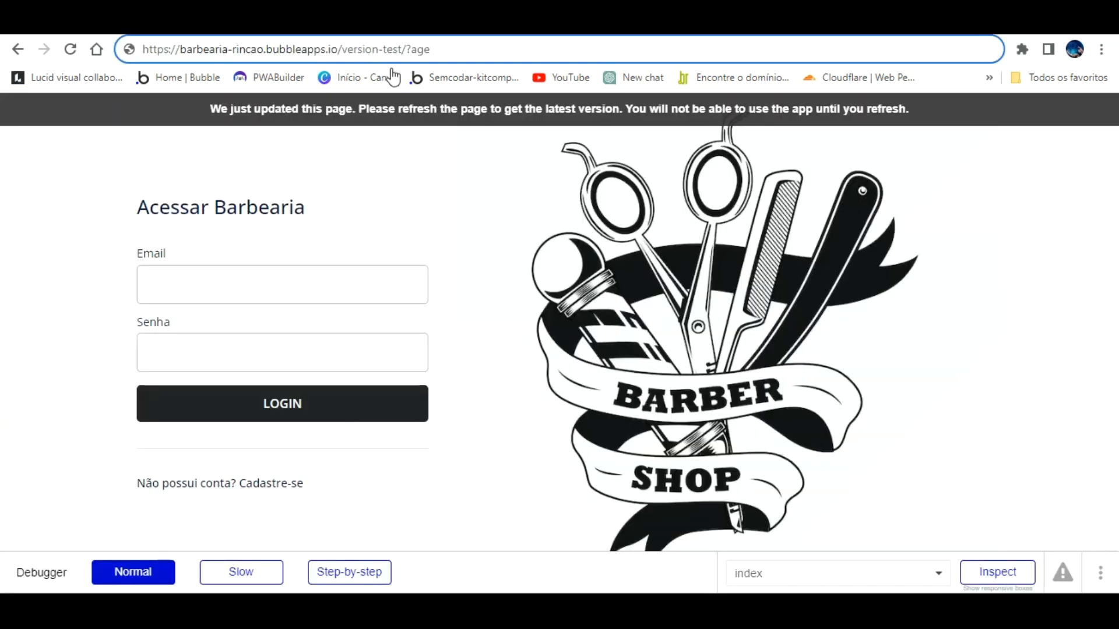
Step: Reload the preview and show the barbeiro_agendamentos page's design with its repeating group selected
left_click(391, 73)
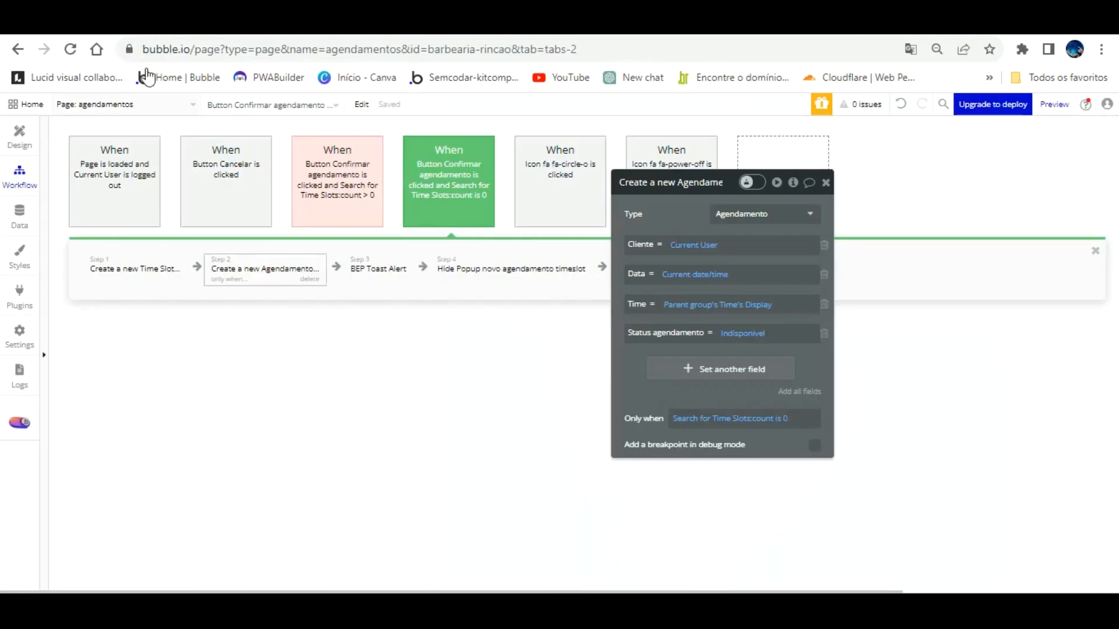
left_click(146, 104)
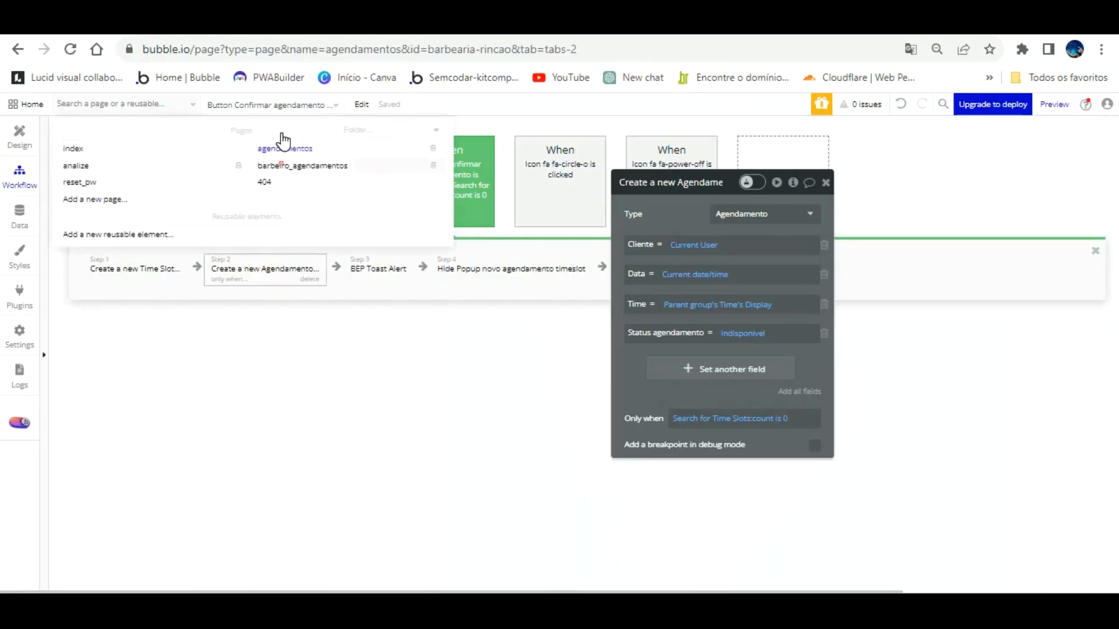
left_click(292, 165)
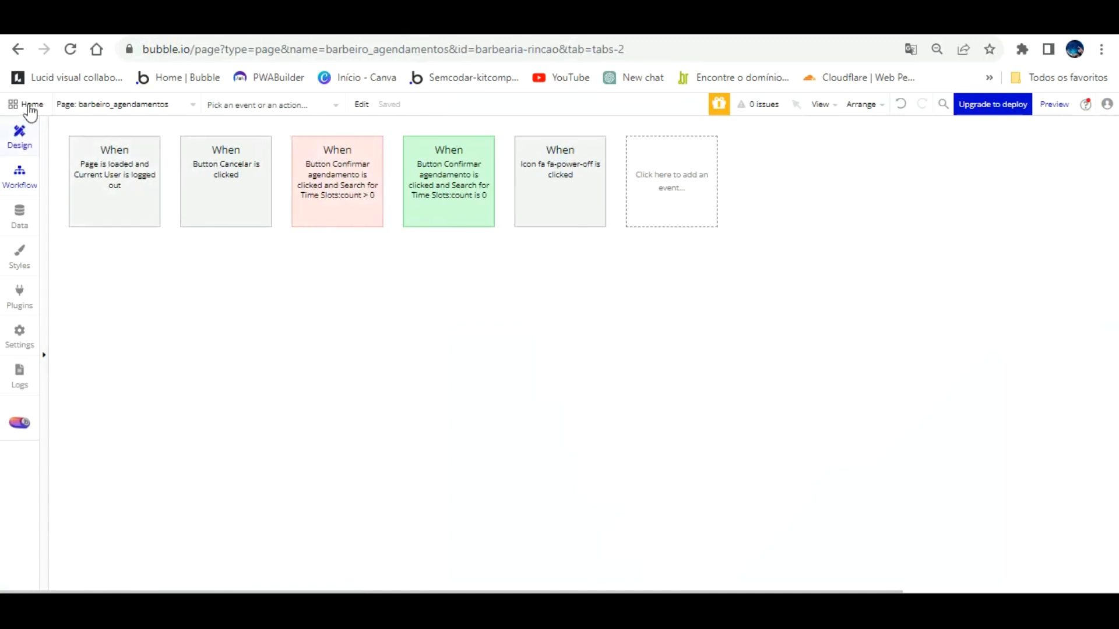
left_click(20, 131)
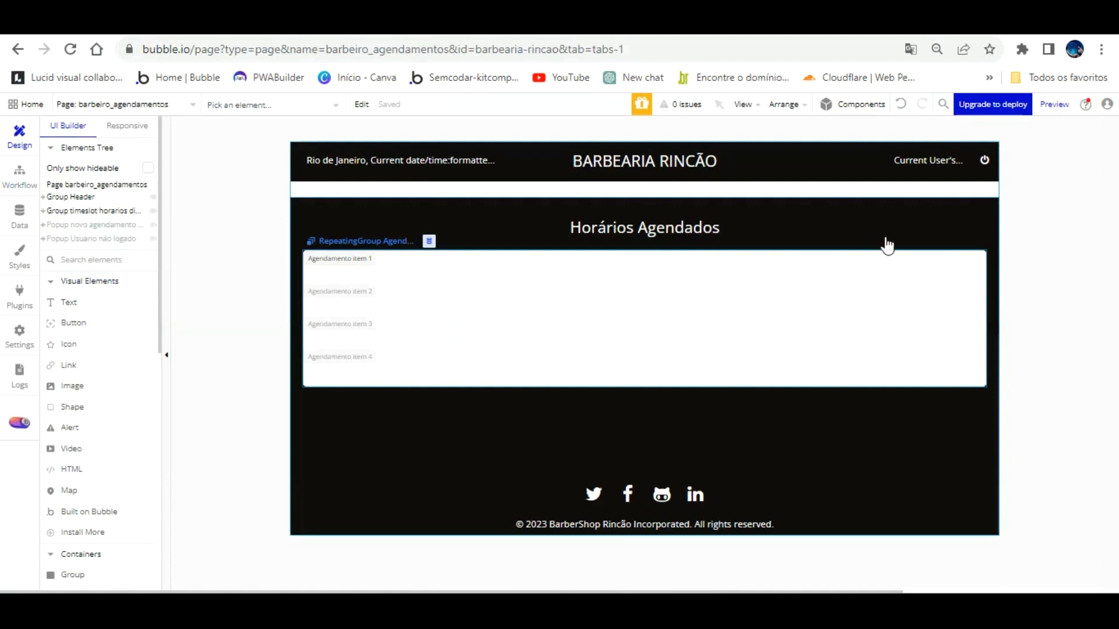
left_click(356, 240)
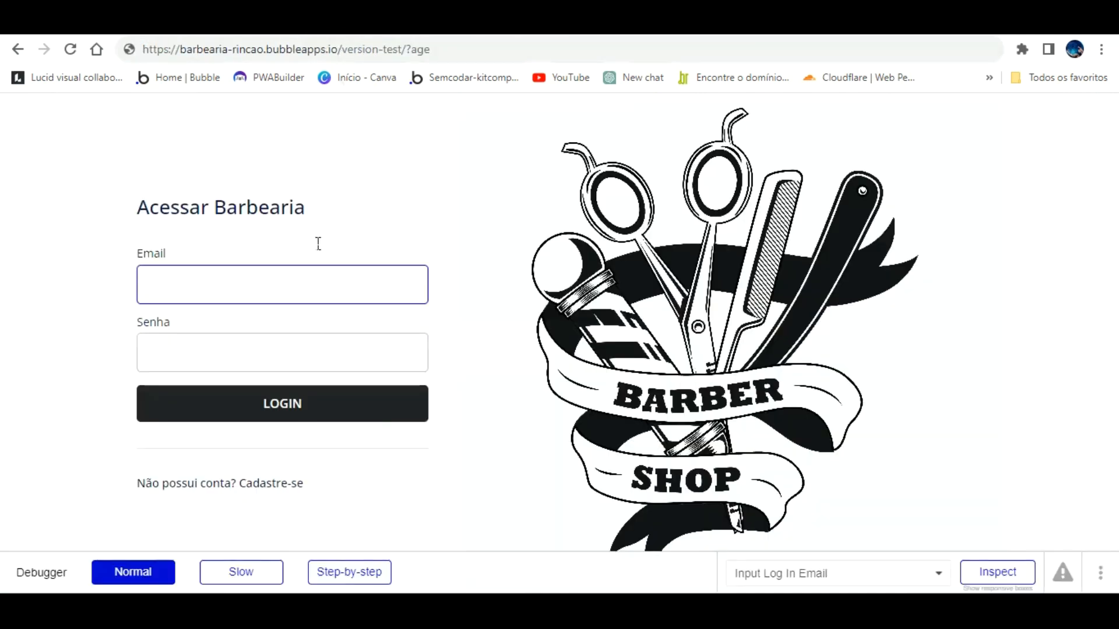
Step: Edit the preview address, log in with the test account, and return to the editor
double_click(467, 49)
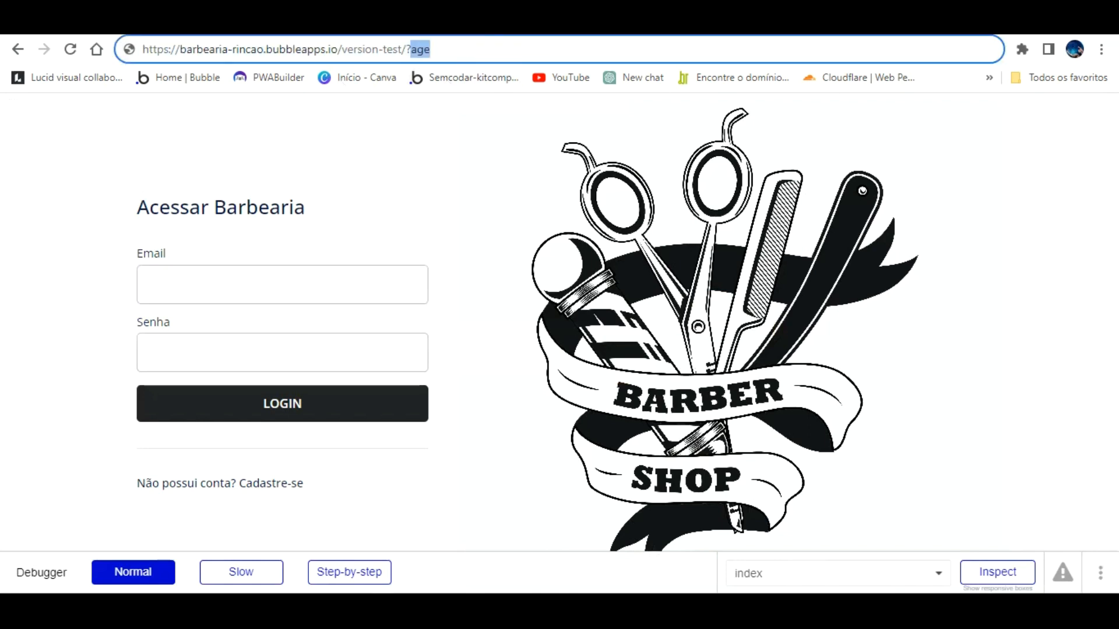
type("false")
key("Return")
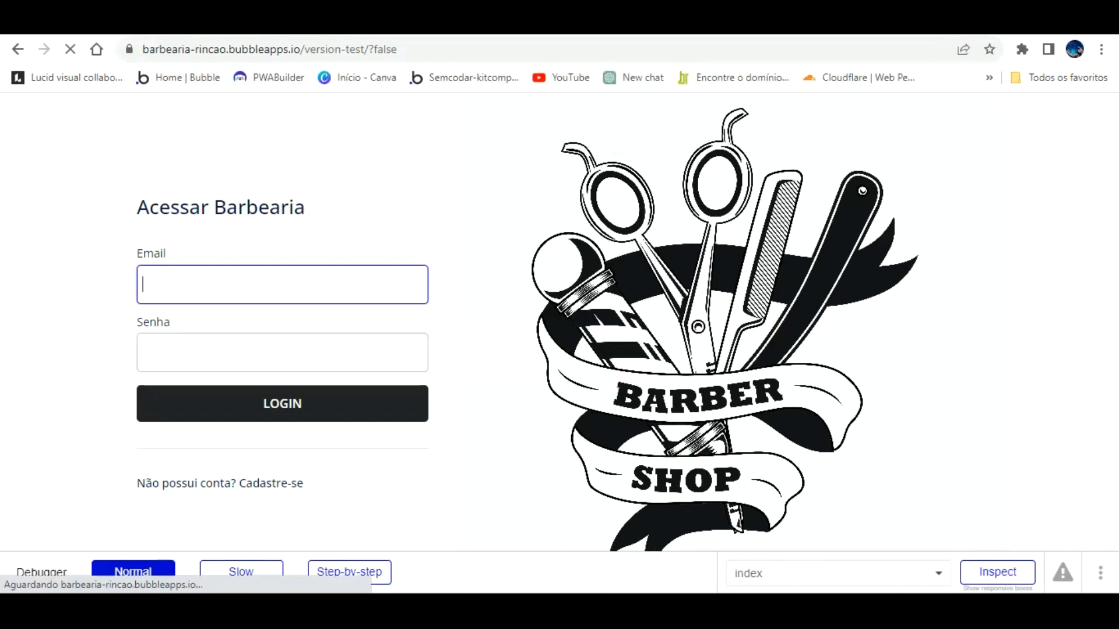
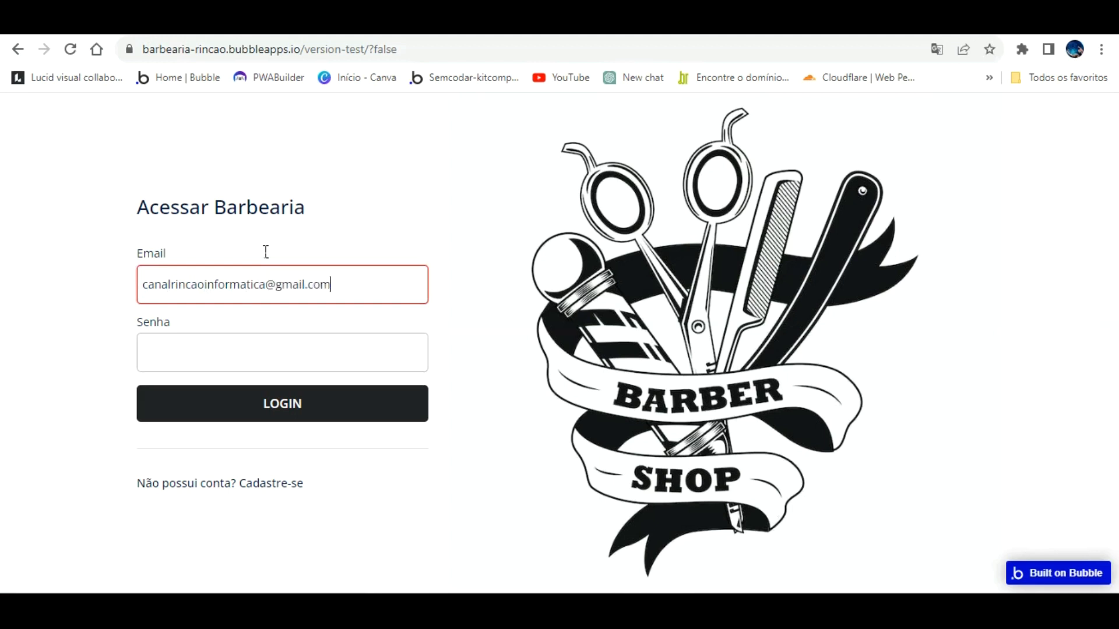
key("Tab")
type("•••")
key("Return")
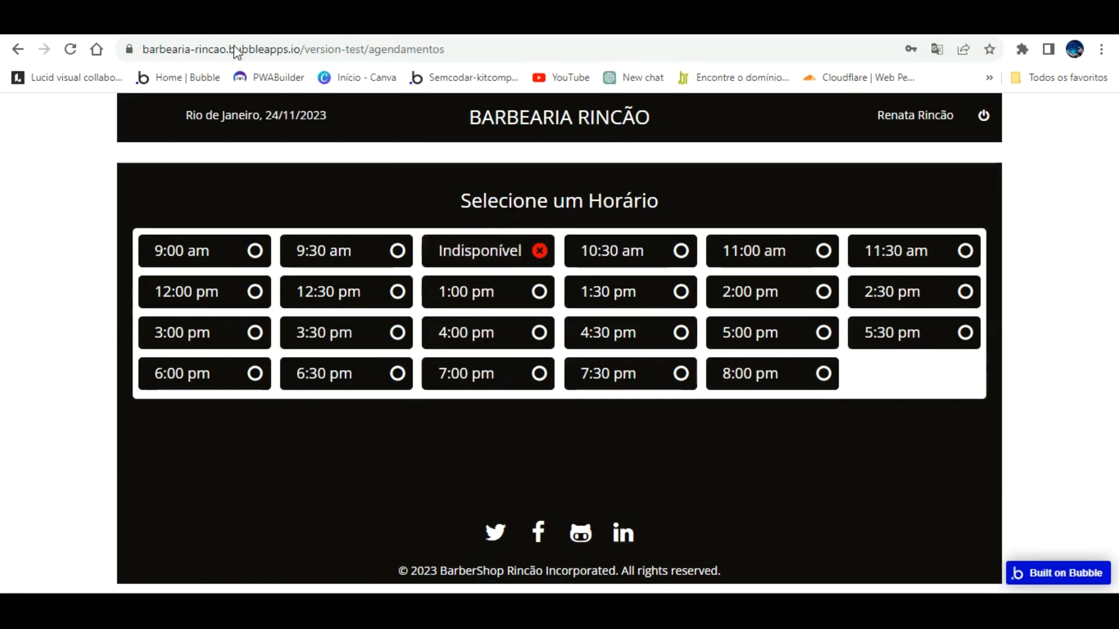
left_click(262, 17)
Step: Make the bookings repeating group taller for six rows and draw a text in the first cell
left_click(336, 234)
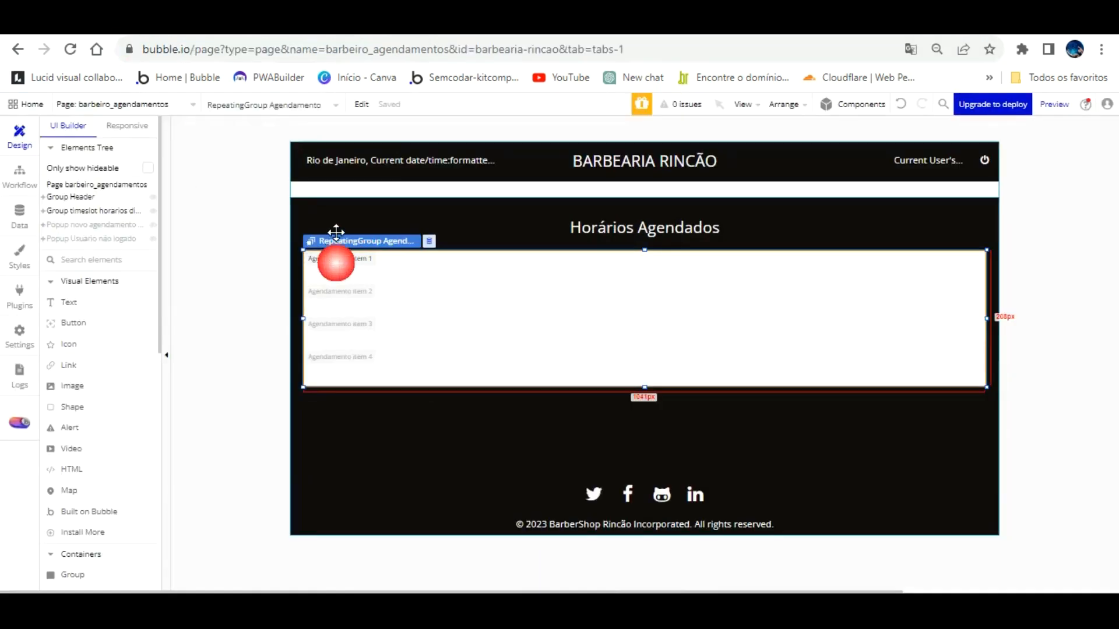
double_click(583, 301)
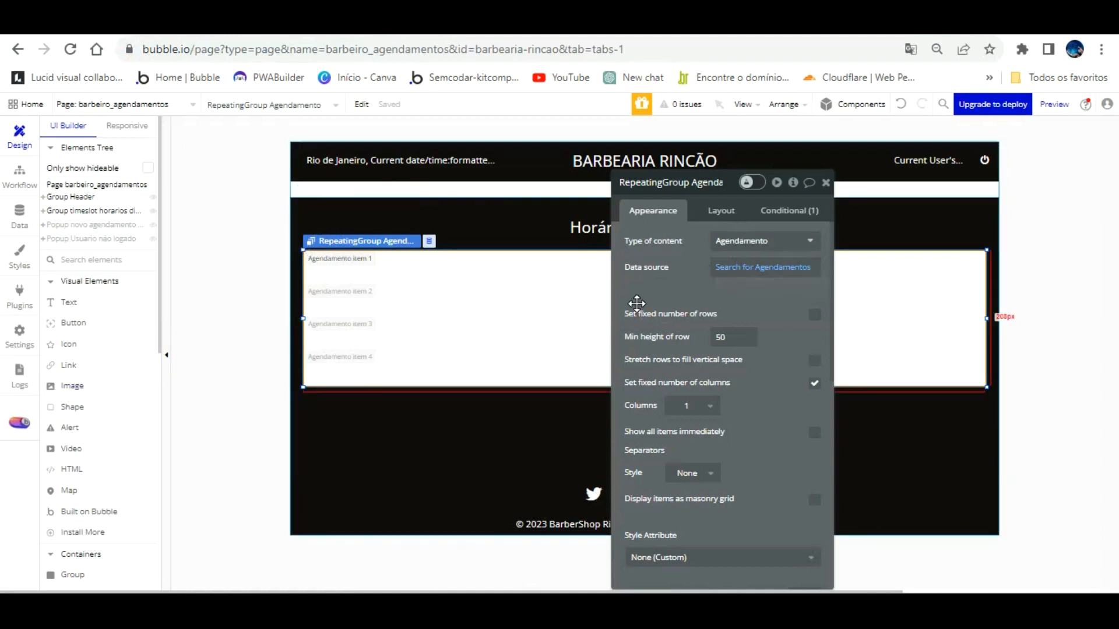
left_click_drag(767, 282, 1055, 261)
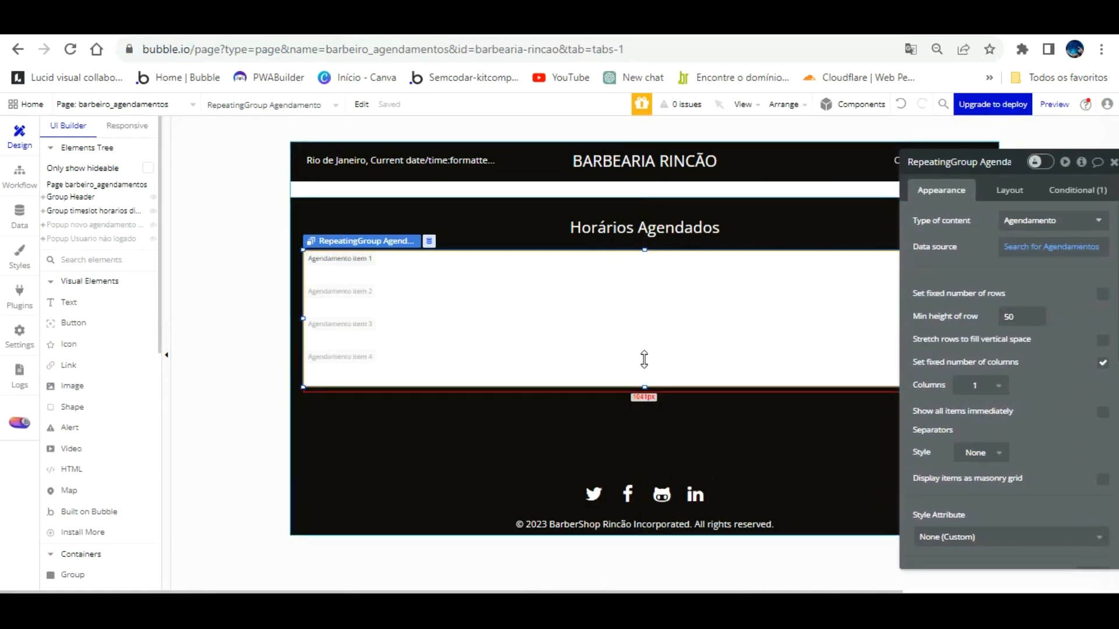
left_click_drag(644, 359, 641, 430)
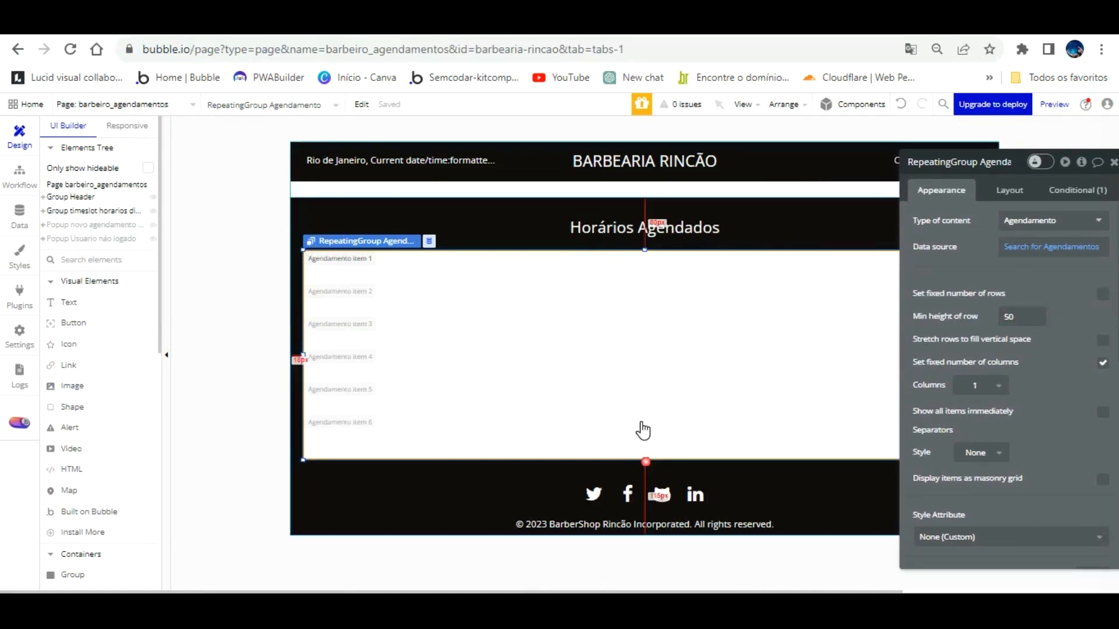
left_click(67, 302)
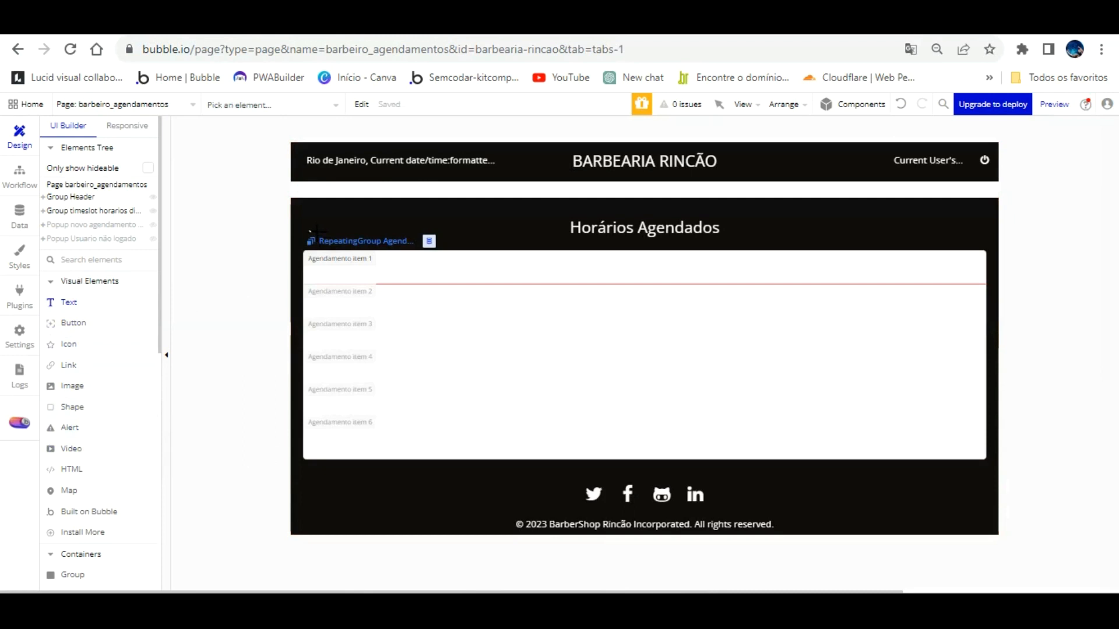
left_click_drag(312, 255, 390, 274)
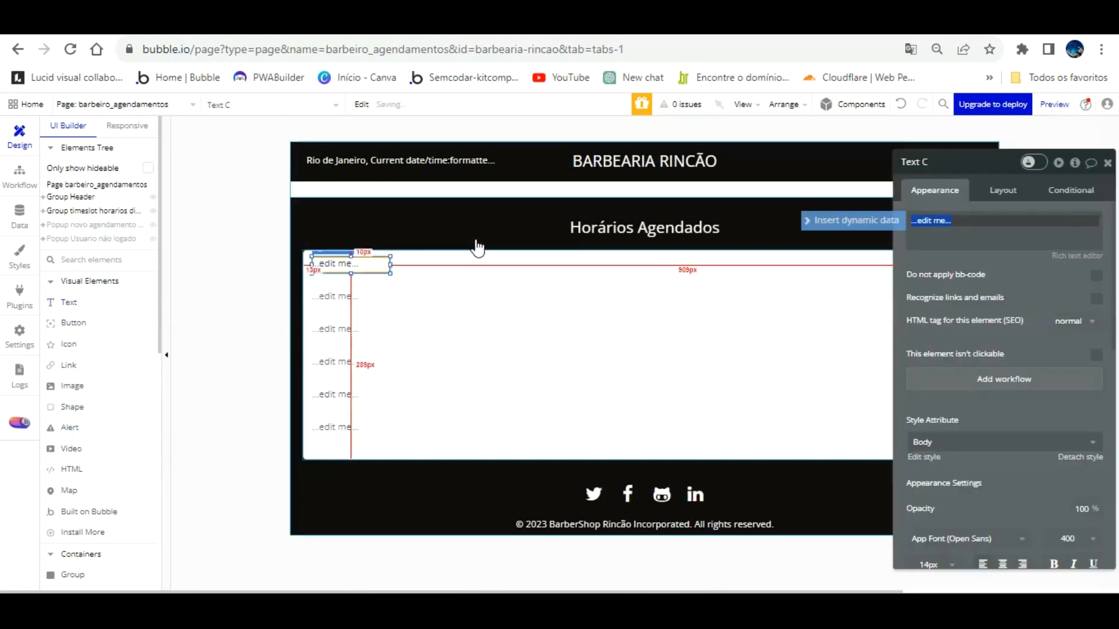
Step: Set the row minimum height to 30, the text height to 30, and centre it vertically
left_click(777, 251)
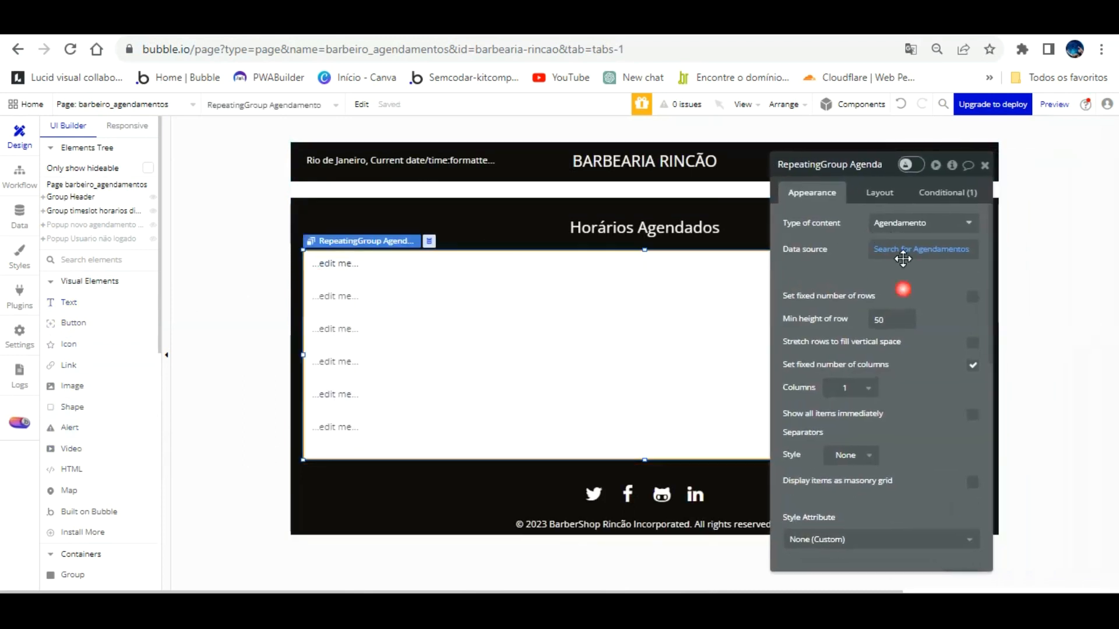
left_click_drag(895, 291, 858, 292)
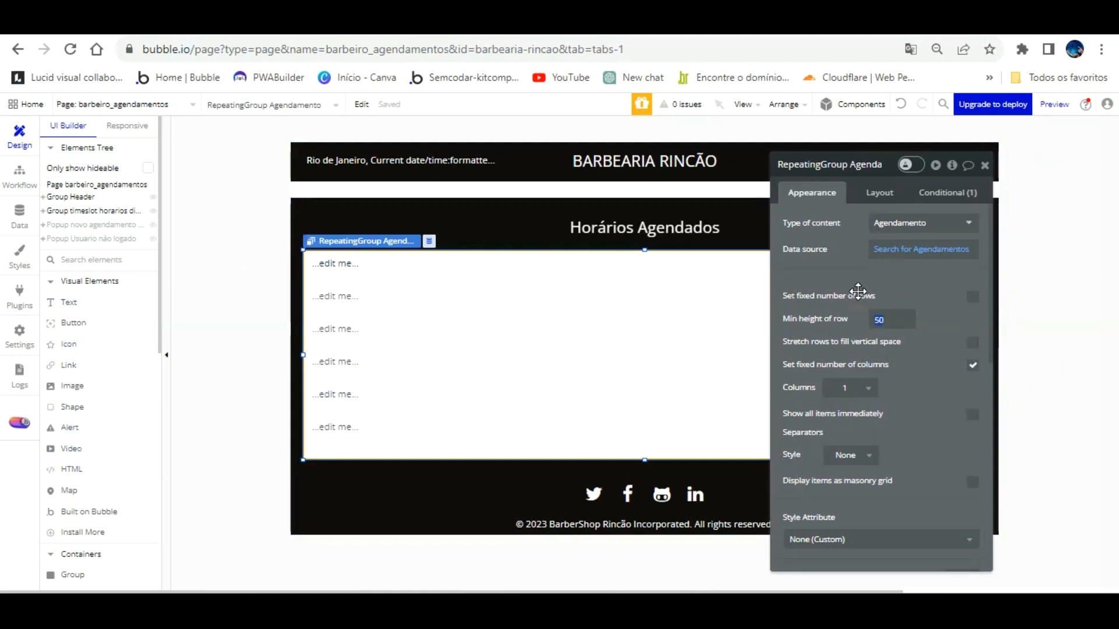
left_click(333, 263)
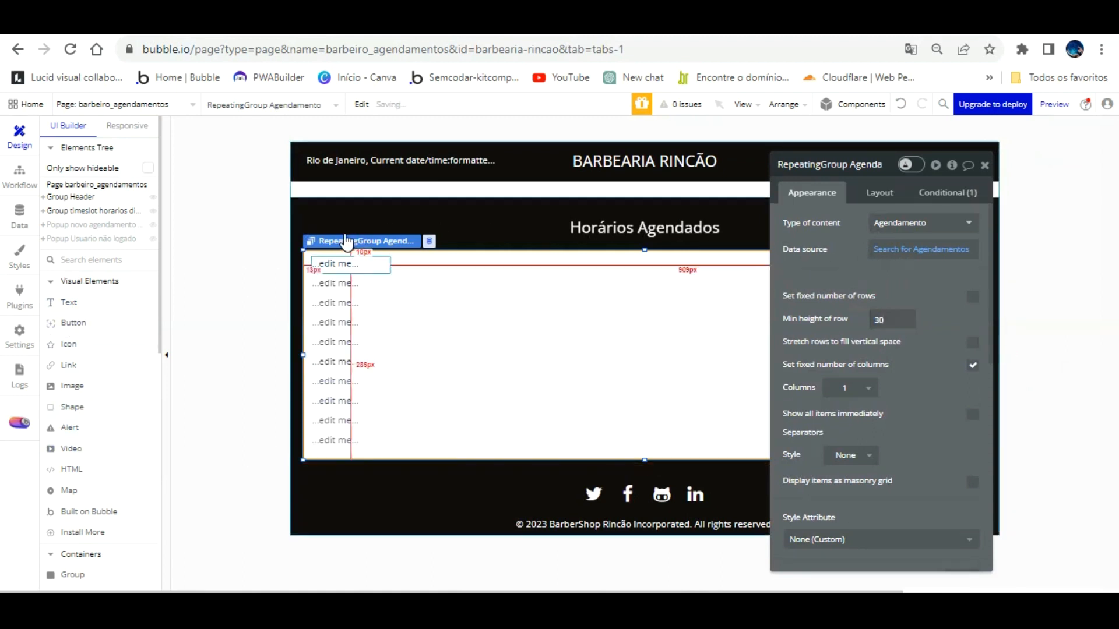
left_click(879, 192)
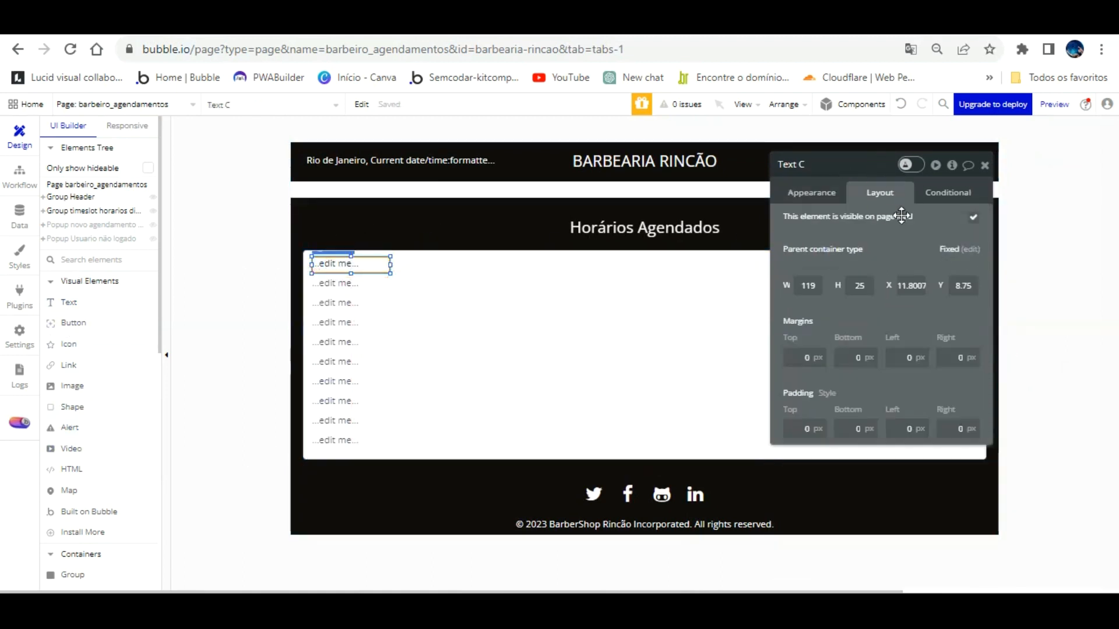
left_click(835, 287)
type("30")
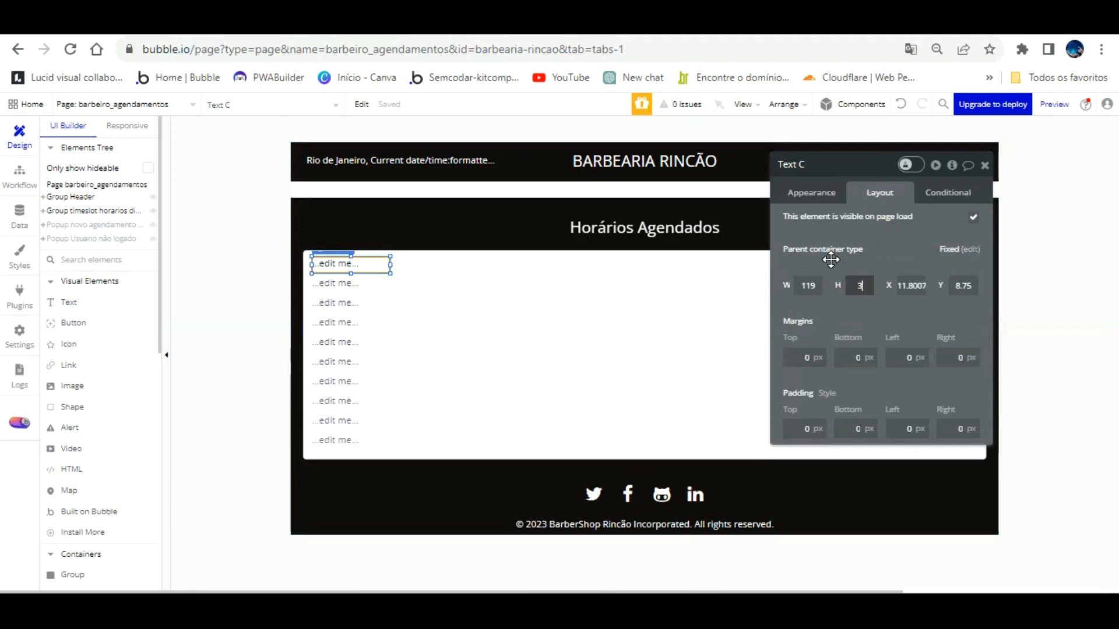
left_click(813, 192)
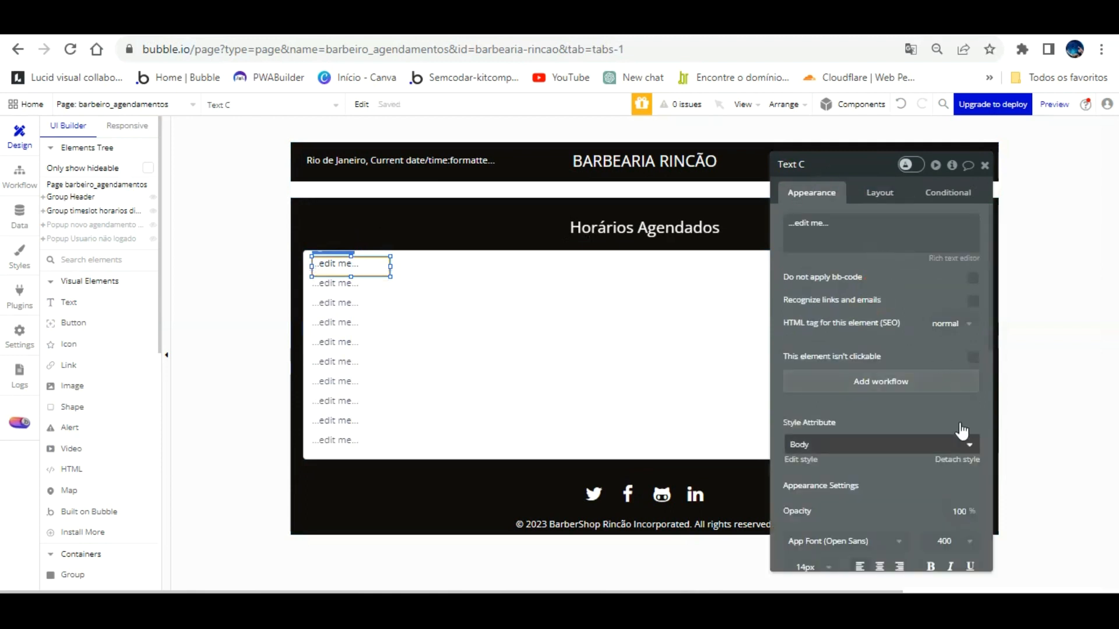
scroll(944, 428, "down", 3)
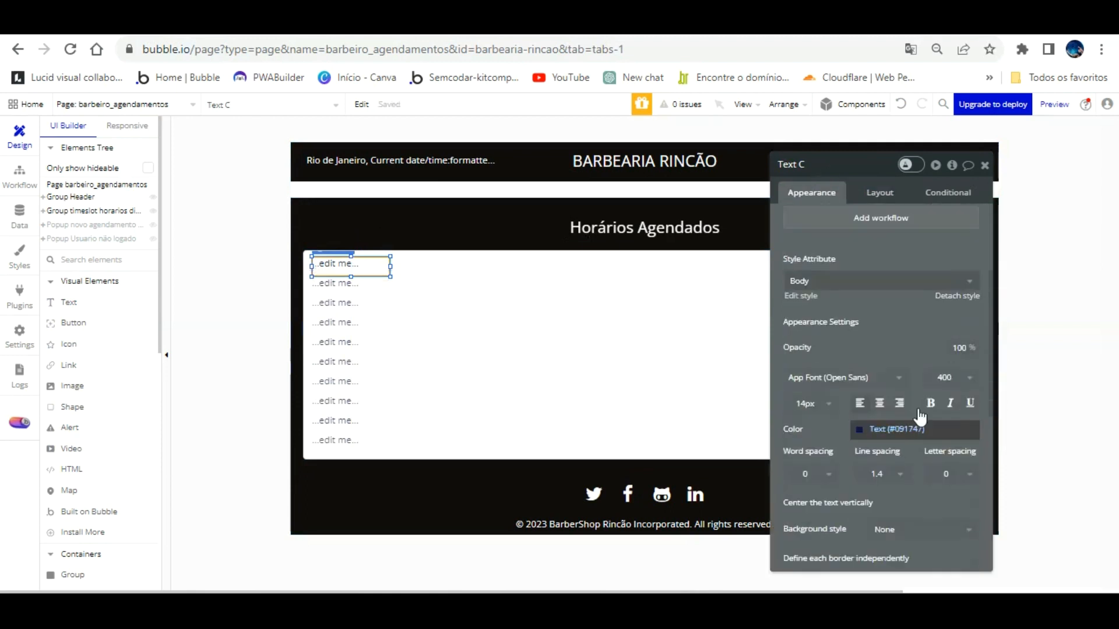
left_click(971, 505)
Step: Nudge the text into the cell's top-left corner and begin inserting dynamic data
left_click(368, 263)
key("Up")
key("Up")
key("Up")
key("Up")
key("Up")
key("Up")
key("Up")
key("Left")
key("Left")
key("Left")
key("Left")
key("Left")
key("Left")
key("Left")
key("Left")
key("Left")
key("Left")
key("Left")
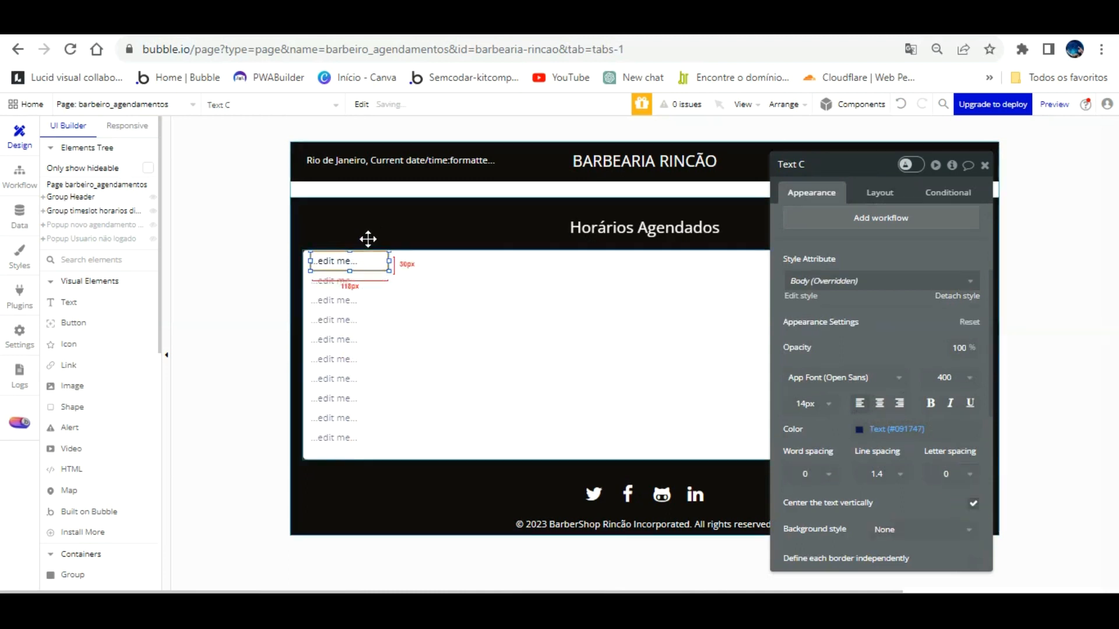
scroll(824, 237, "up", 3)
left_click(832, 233)
left_click(1029, 224)
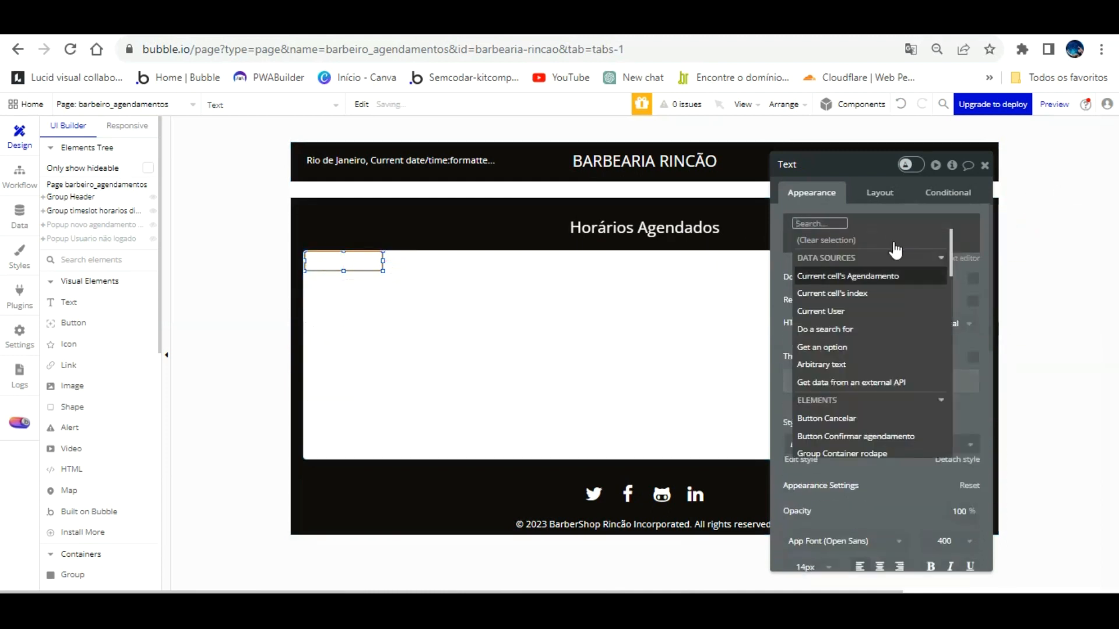
Step: Make the first text show the current cell's index and narrow it
left_click(874, 276)
left_click(844, 235)
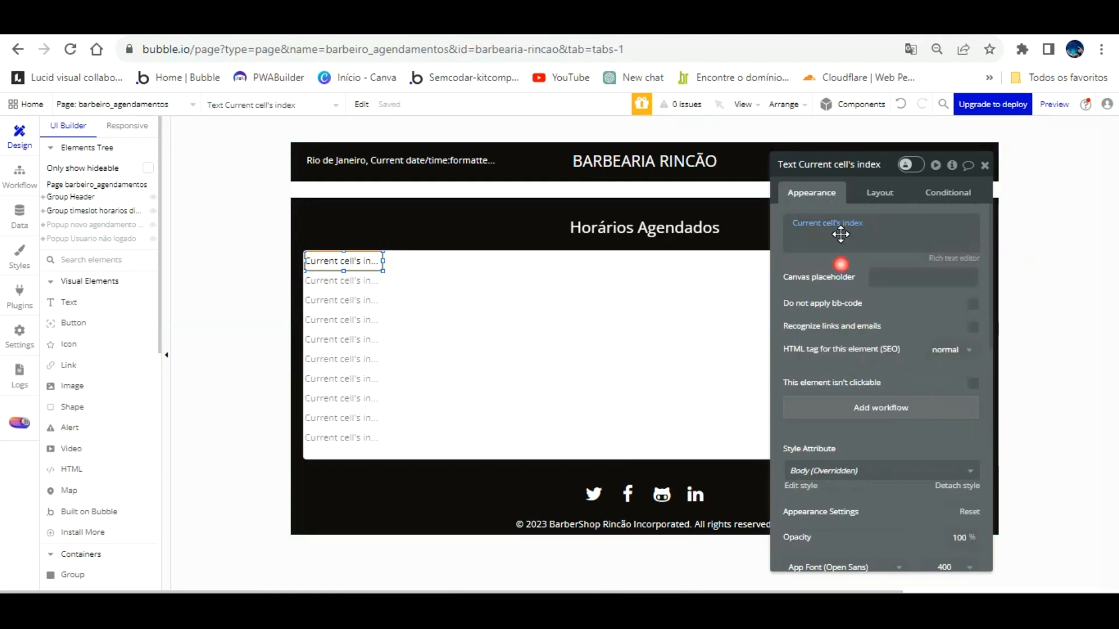
left_click_drag(385, 231, 438, 225)
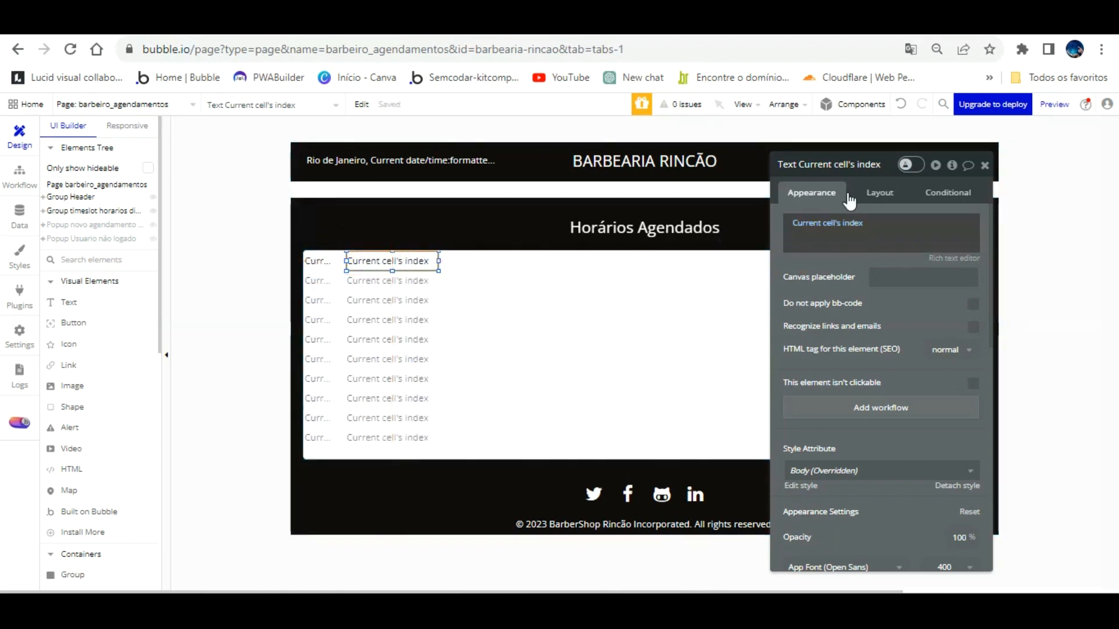
Step: Set a second text to the current cell's Agendamento's Cliente's Nome
left_click(856, 223)
left_click(860, 275)
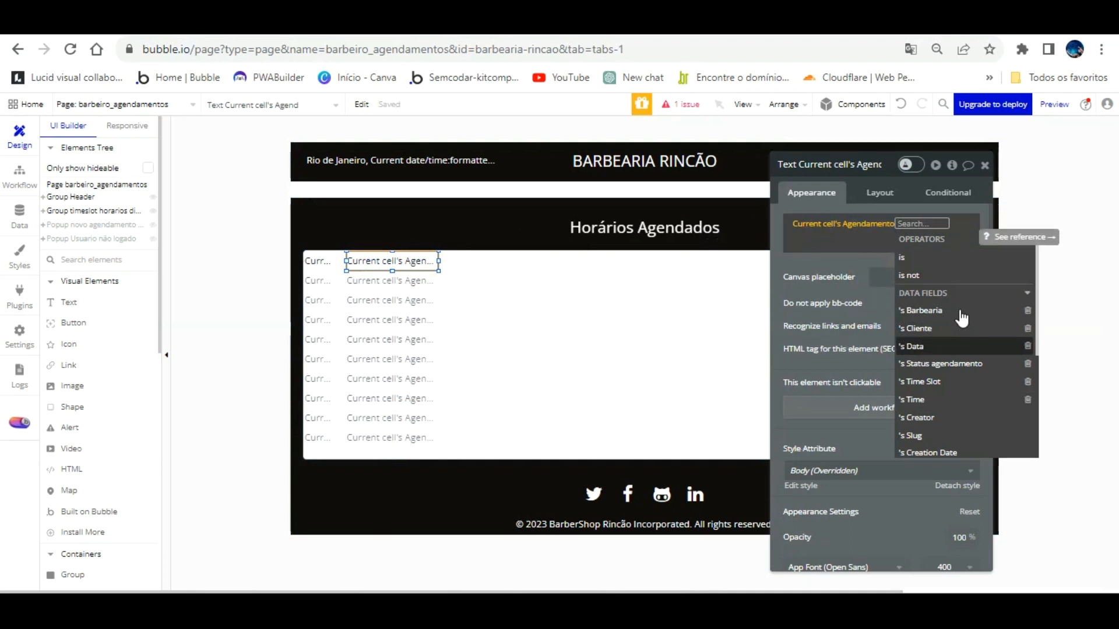
left_click(958, 328)
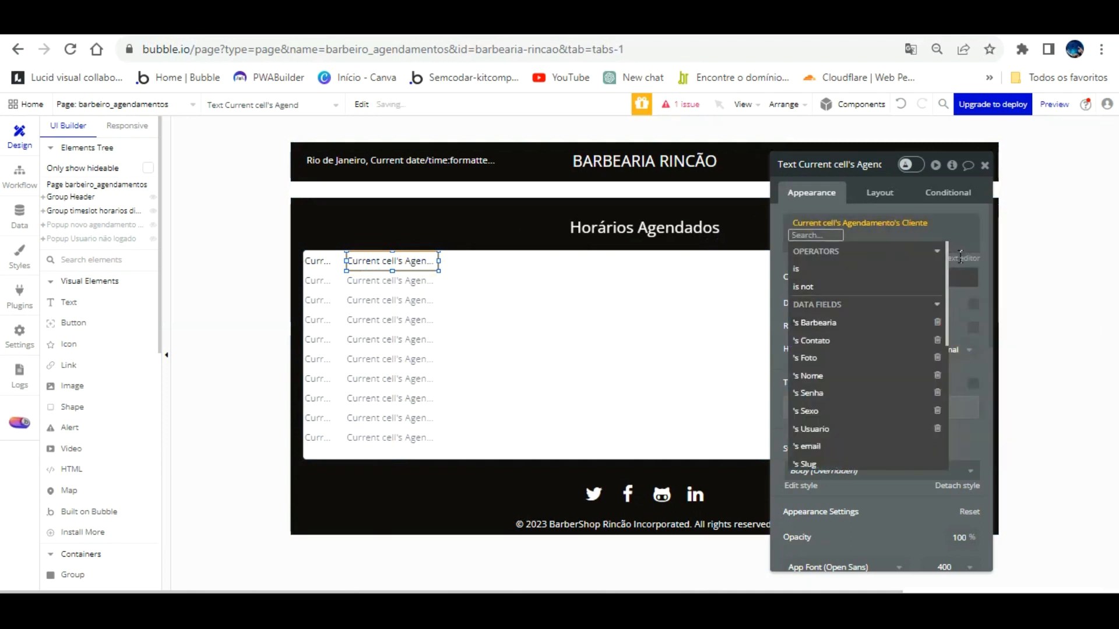
left_click(956, 271)
left_click(945, 218)
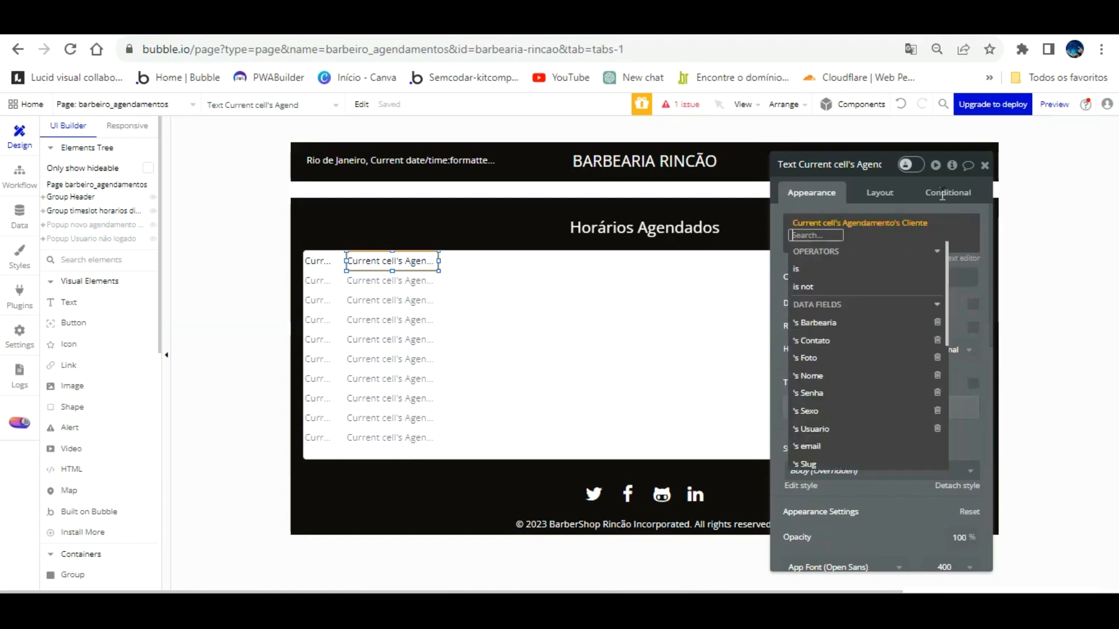
left_click(918, 223)
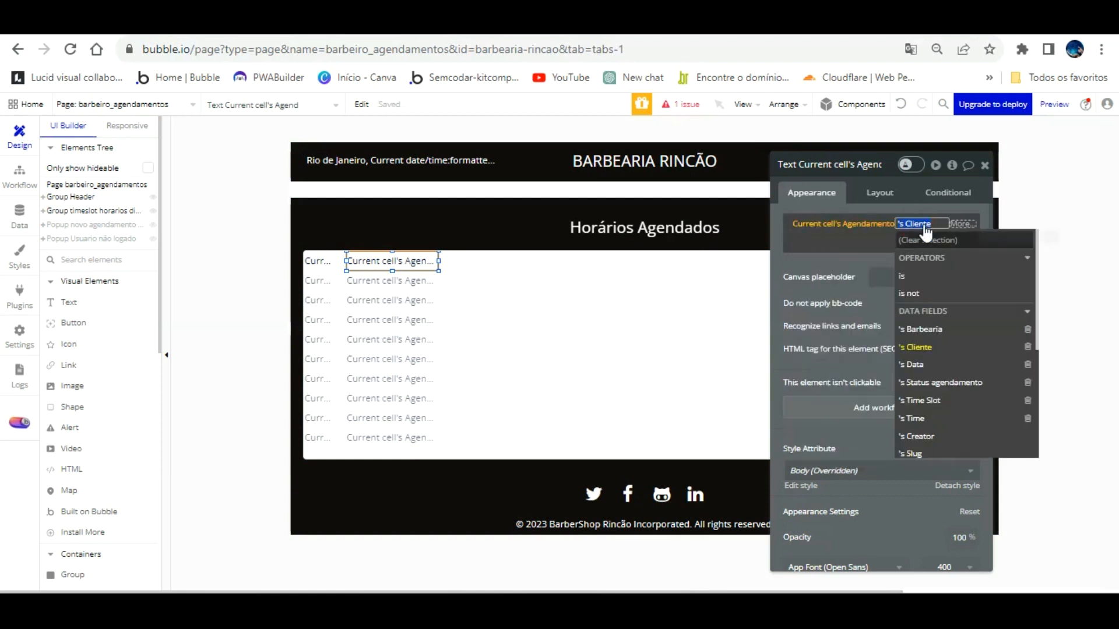
left_click(920, 347)
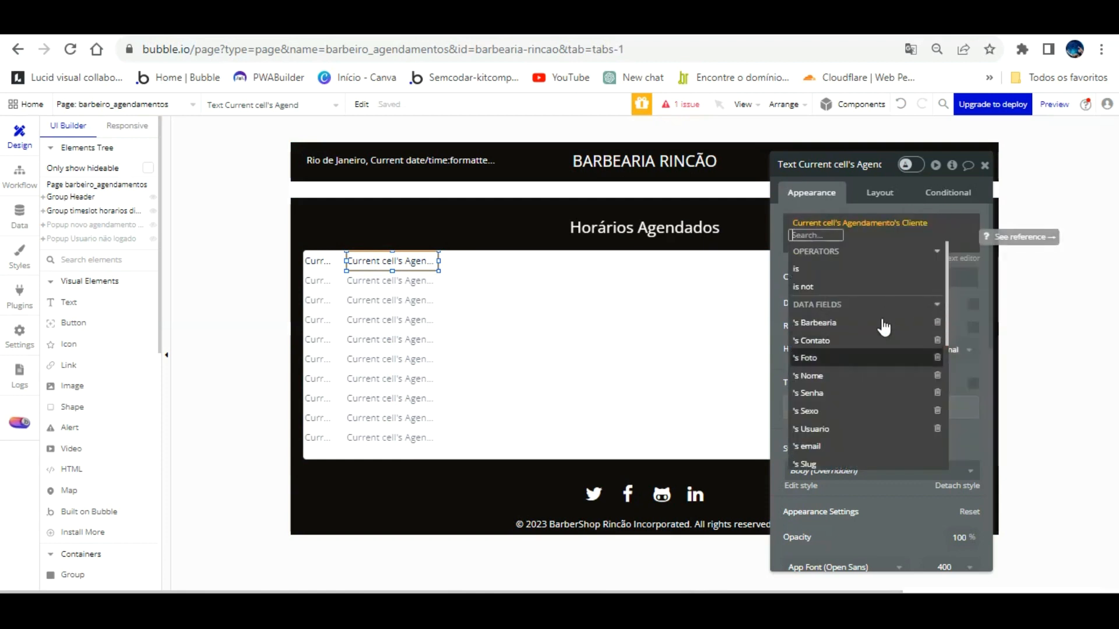
scroll(884, 327, "down", 3)
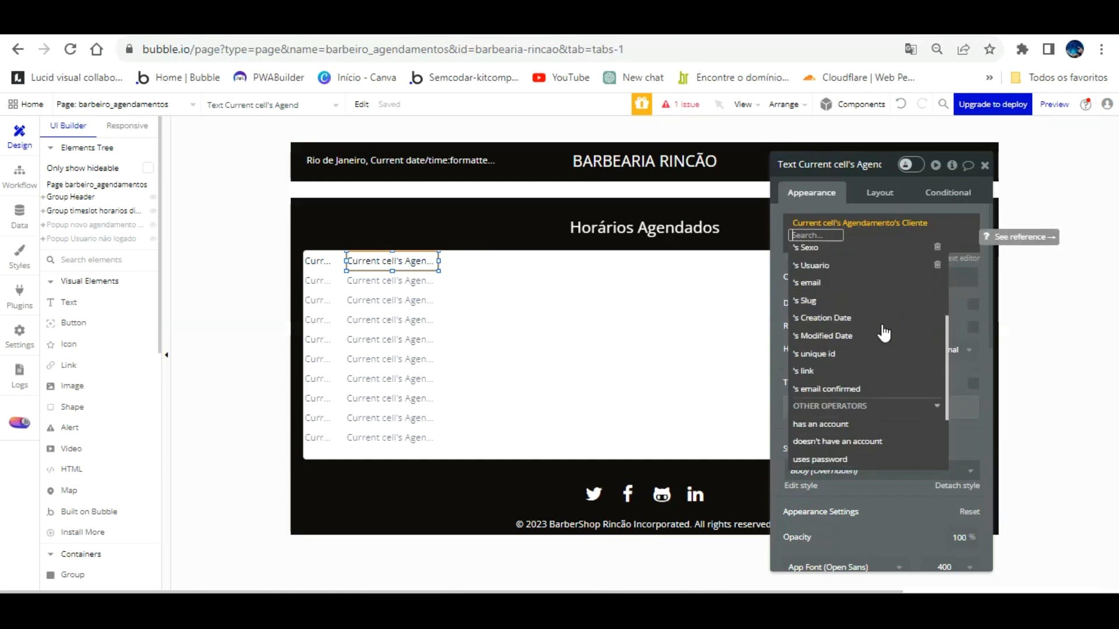
scroll(884, 333, "up", 4)
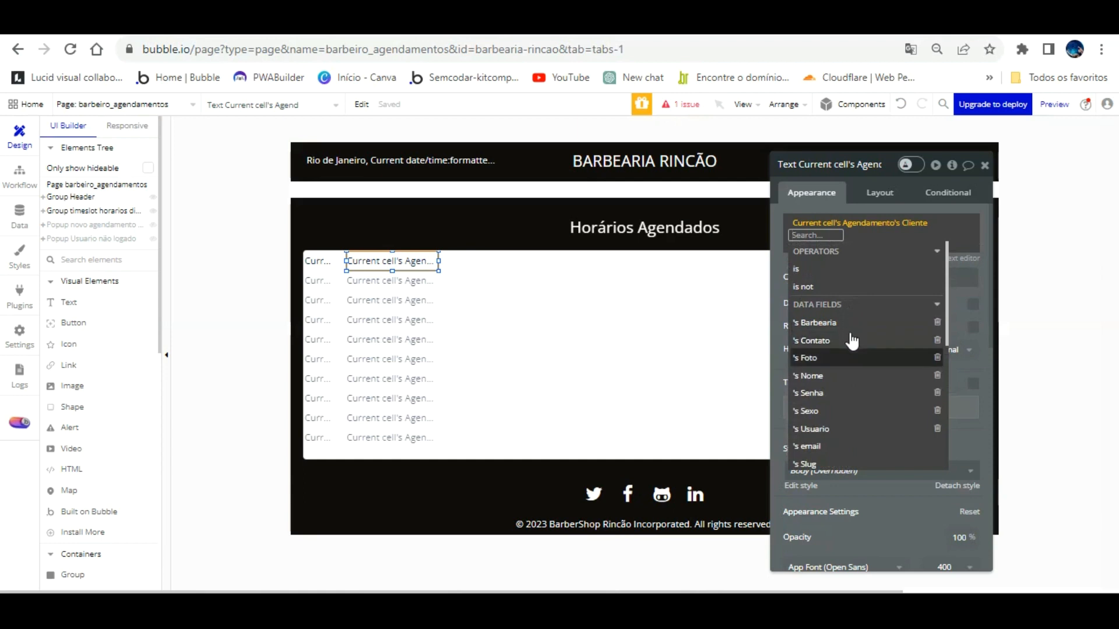
left_click(848, 376)
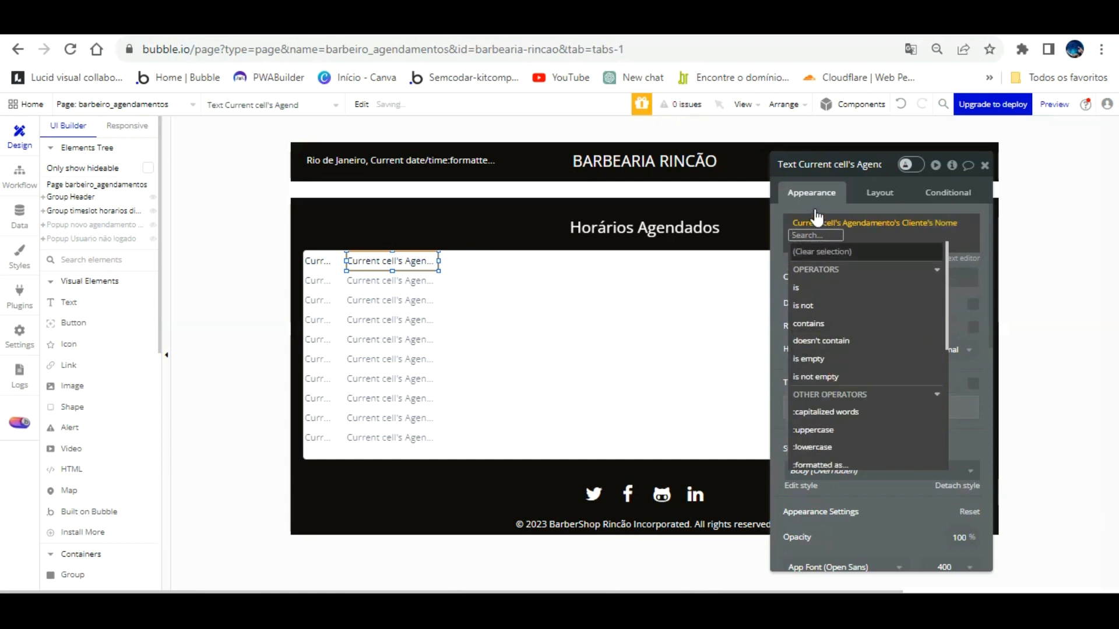
left_click(812, 171)
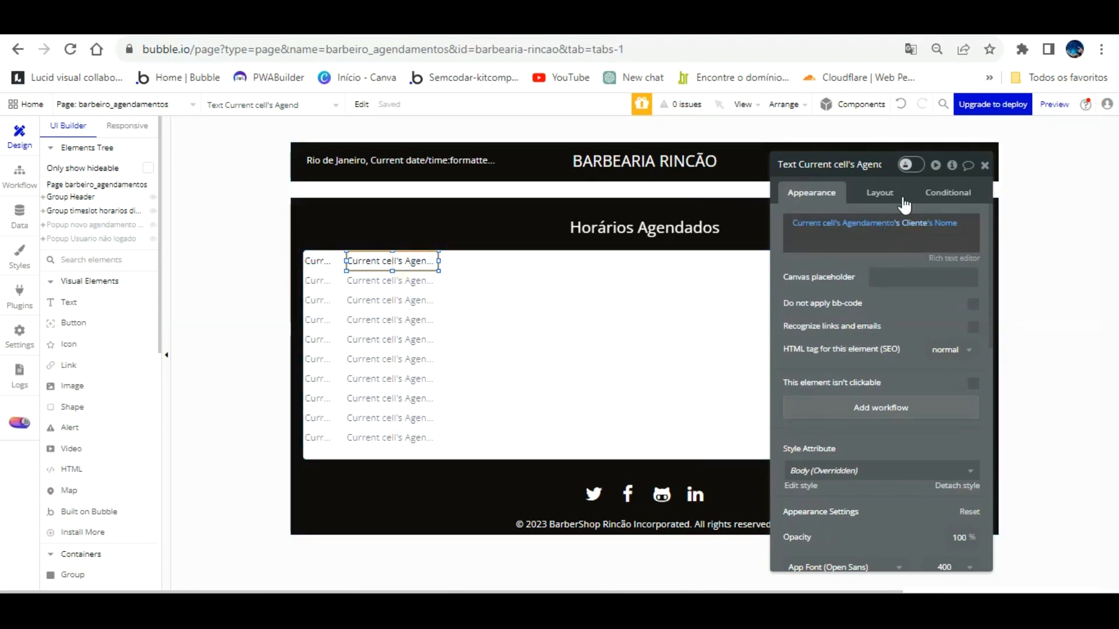
left_click(914, 224)
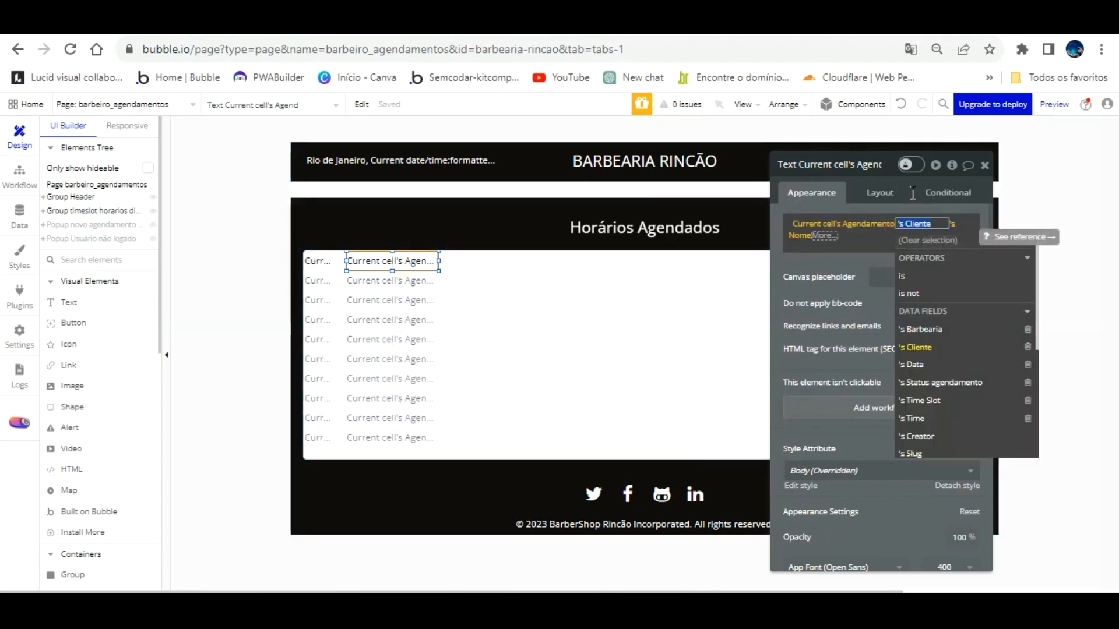
left_click(852, 243)
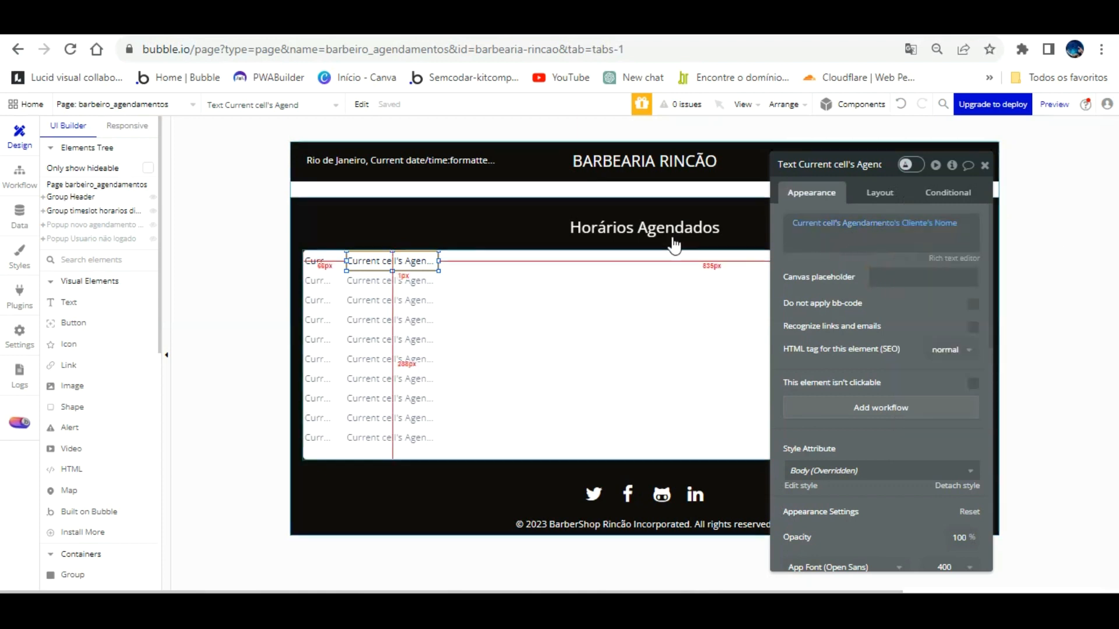
left_click(344, 36)
Step: Reload the preview and change its page in the address to barbeiro_agendamentos
key("F5")
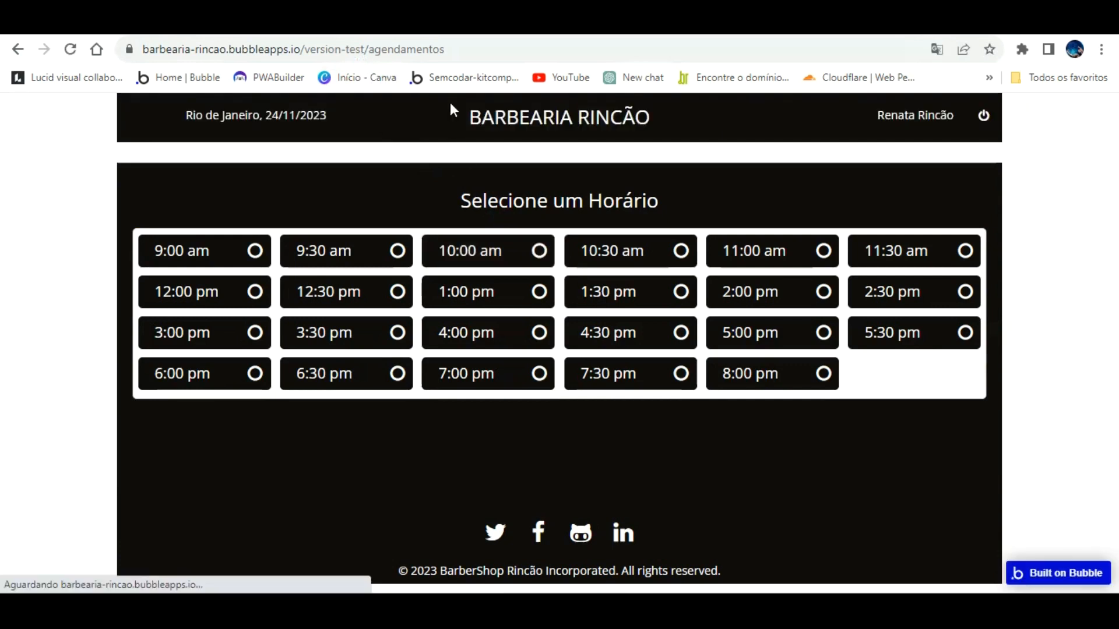
double_click(464, 49)
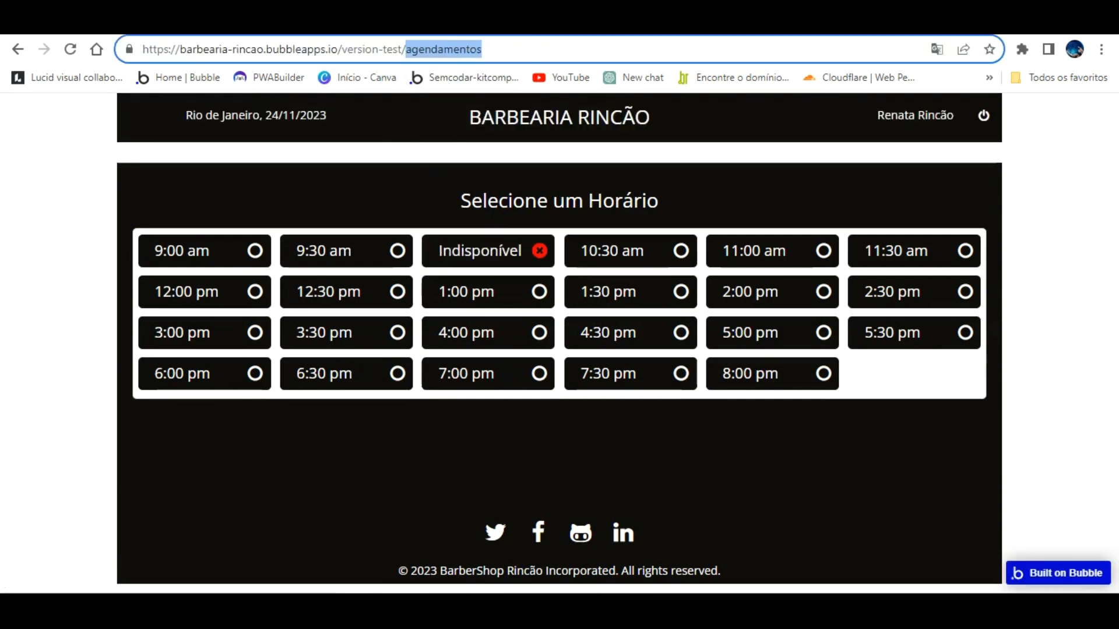
type("barbeiro")
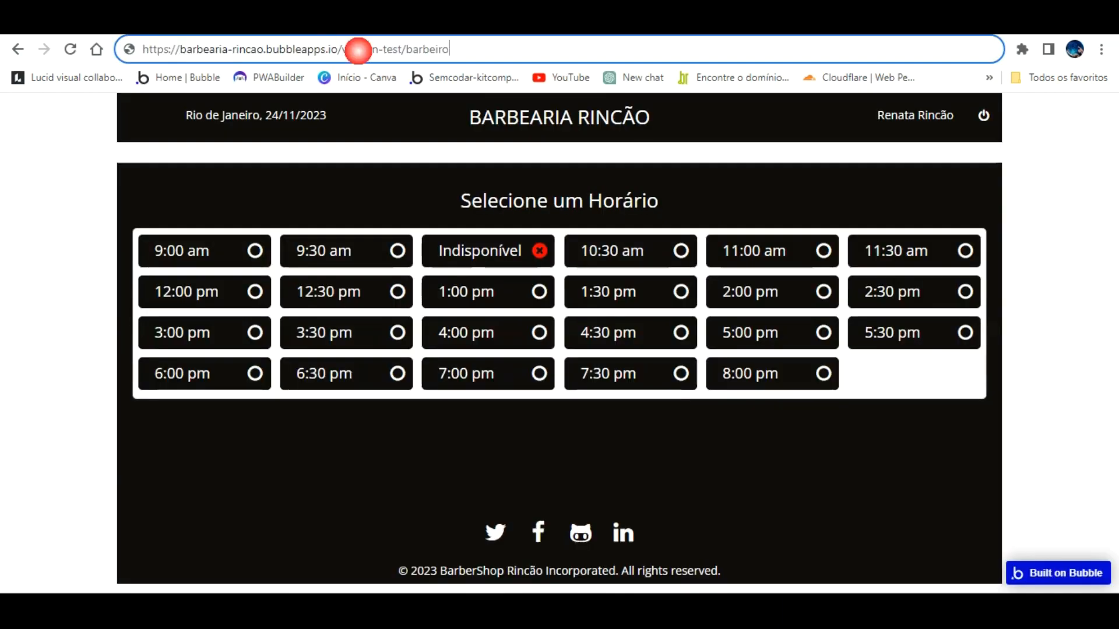
type("_")
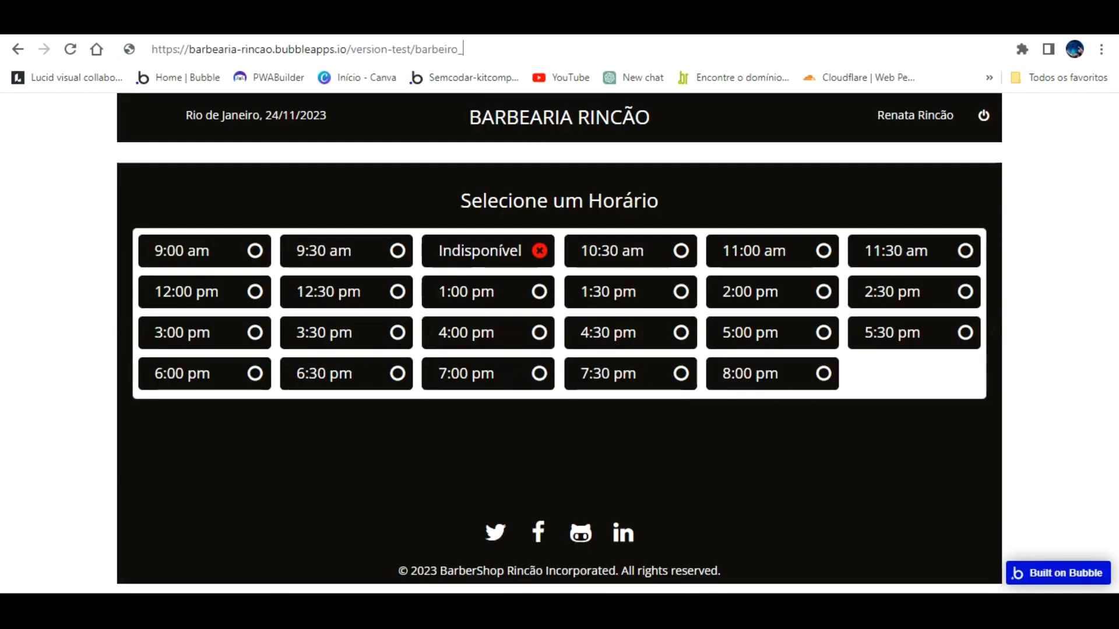
type("agendamen")
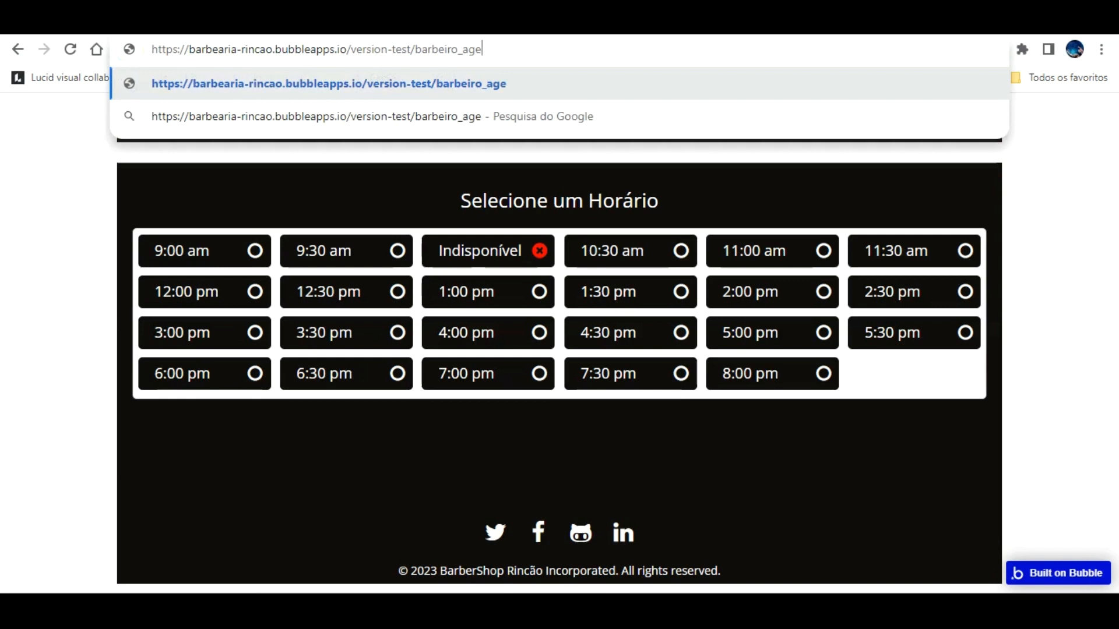
type("tos")
key("Return")
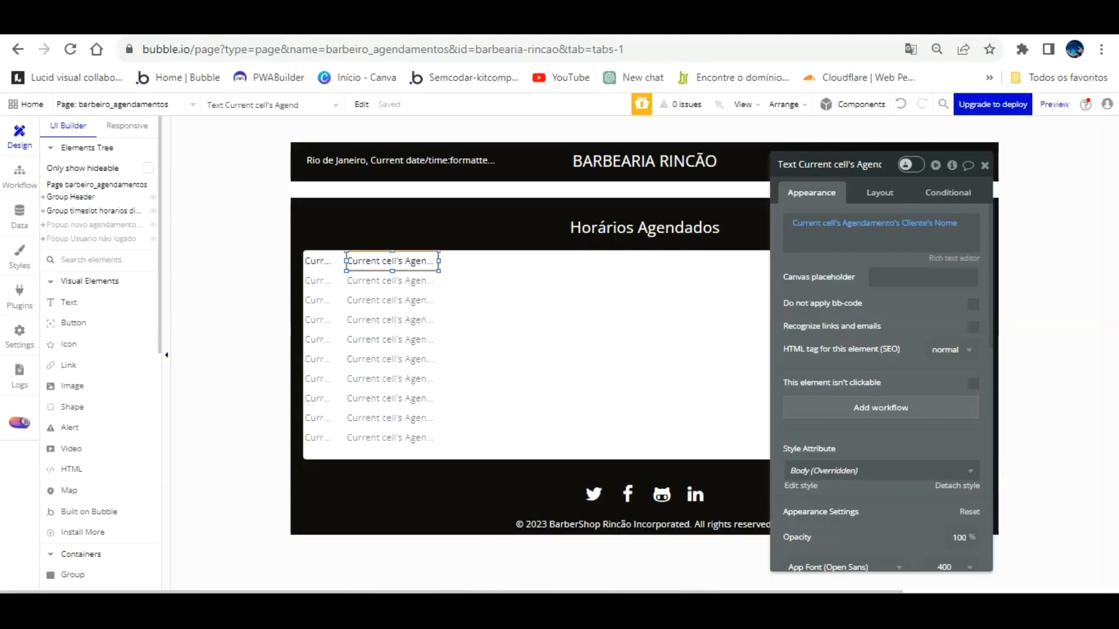
Step: Duplicate the client name text and line up index, name and copy as three columns
left_click(419, 258)
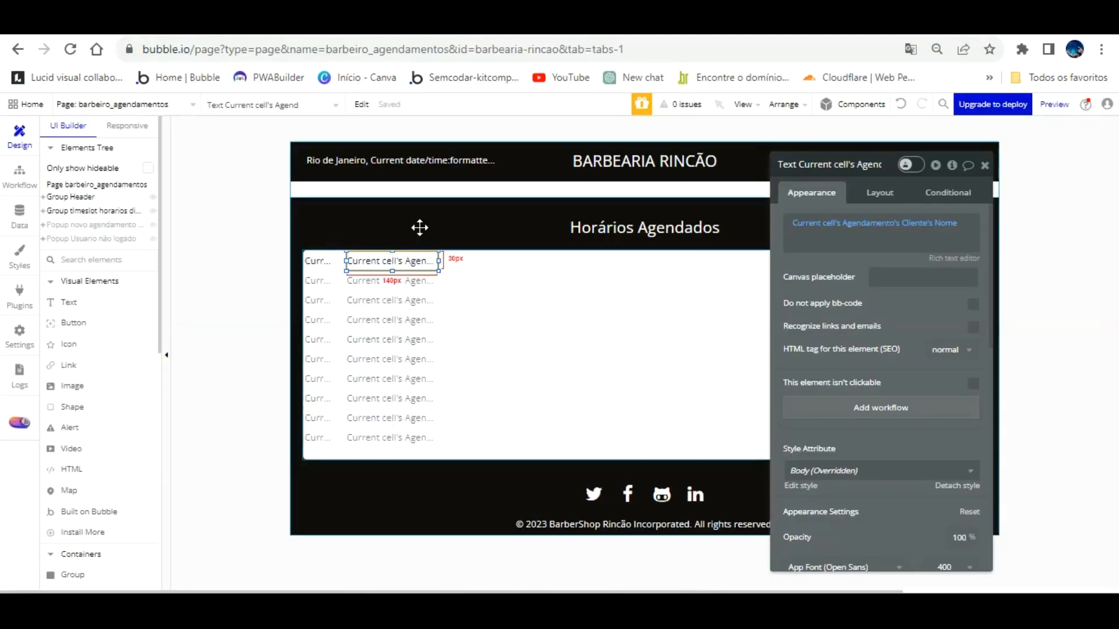
left_click_drag(419, 227, 419, 236)
key("Up")
key("Up")
key("Up")
key("Up")
key("Up")
key("Up")
key("Up")
key("Up")
key("Up")
key("Up")
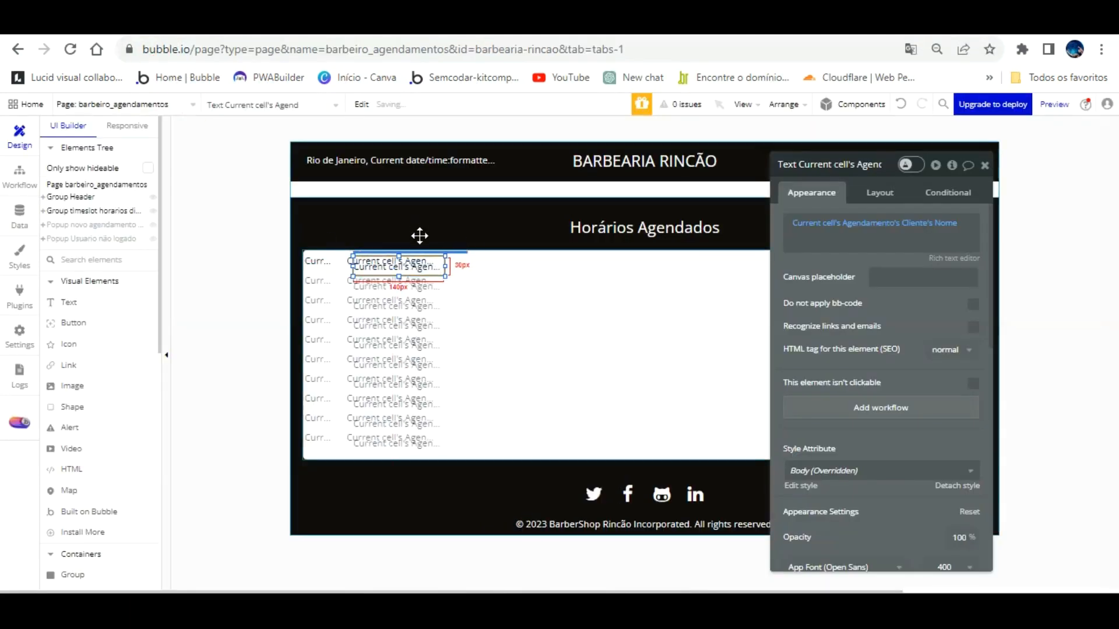
key("Right")
key("Right")
key("Right")
key("Right")
key("Right")
key("Right")
key("Right")
key("Right")
key("Right")
key("Right")
key("Right")
key("Right")
key("Right")
key("Right")
key("Right")
key("Right")
key("Right")
key("Right")
key("Right")
key("Right")
key("Right")
key("Right")
key("Right")
key("Right")
key("Right")
key("Right")
key("Right")
key("Right")
key("Right")
key("Right")
key("Right")
key("Right")
key("Right")
key("Right")
key("Right")
key("Right")
key("Right")
key("Right")
key("Right")
key("Right")
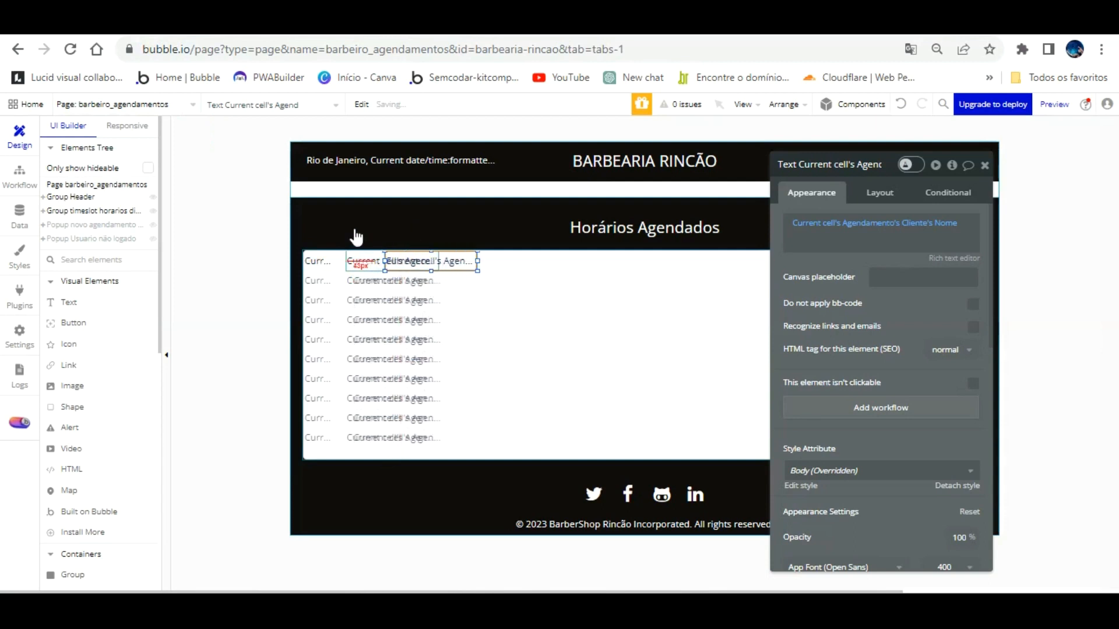
key("Right")
key("Right")
key("Right")
key("Right")
key("Right")
key("Right")
key("Right")
key("Right")
key("Right")
key("Right")
key("Right")
key("Right")
key("Right")
key("Right")
key("Right")
key("Right")
key("Right")
key("Right")
key("Right")
key("Right")
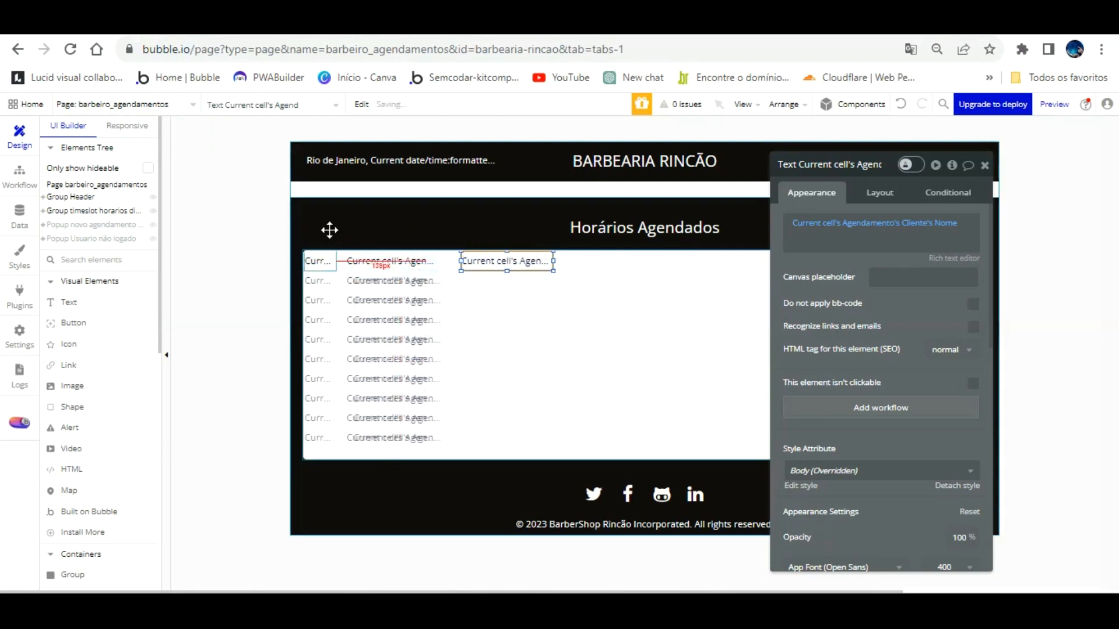
left_click(331, 233)
left_click(358, 259)
key("Left")
key("Left")
key("Left")
key("Left")
key("Left")
key("Left")
key("Left")
key("Left")
key("Left")
key("Left")
key("Left")
key("Left")
key("Left")
key("Left")
key("Left")
key("Left")
key("Left")
key("Left")
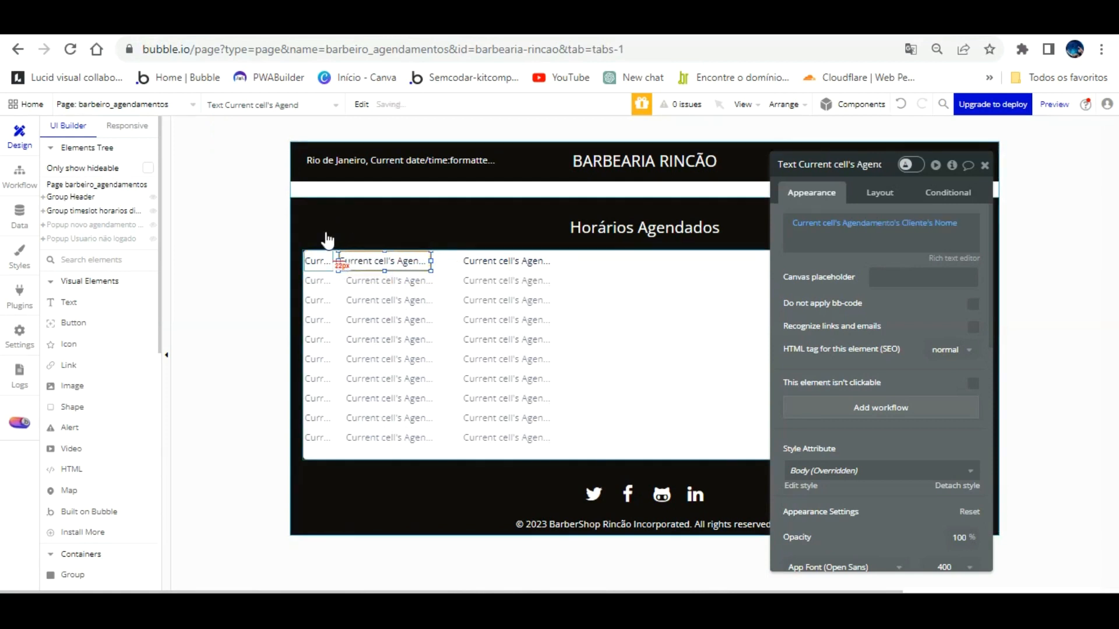
left_click(462, 261)
key("Left")
key("Left")
key("Left")
key("Left")
key("Left")
key("Left")
key("Left")
key("Left")
key("Left")
key("Left")
key("Left")
key("Left")
key("Left")
key("Left")
key("Left")
key("Left")
key("Left")
key("Left")
key("Left")
key("Left")
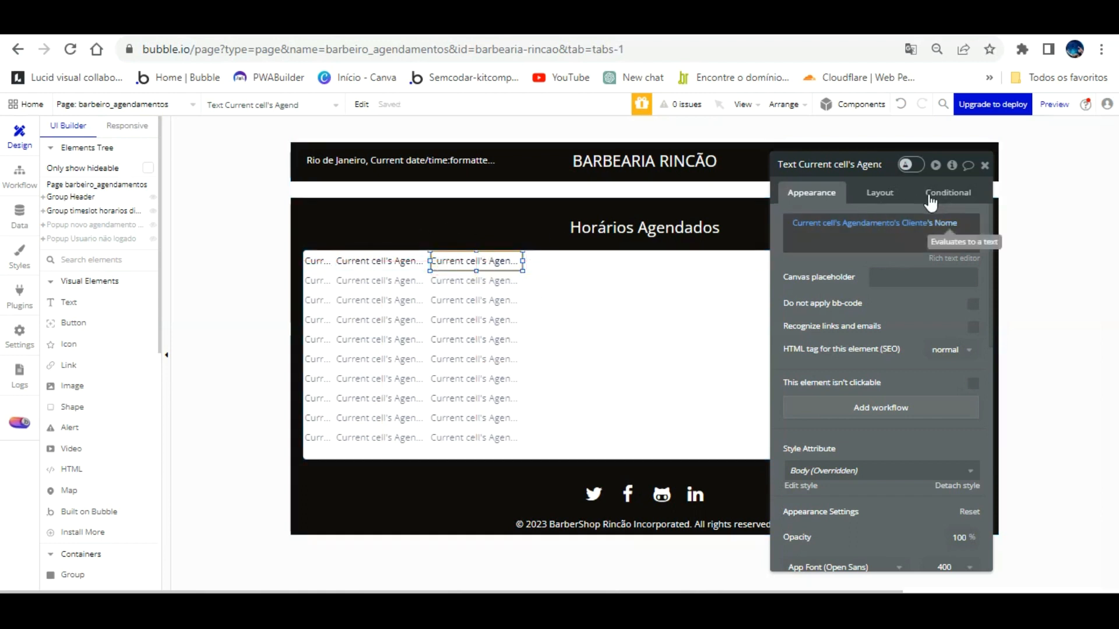
Step: Change the copied text's expression to the client's Contato
left_click(945, 223)
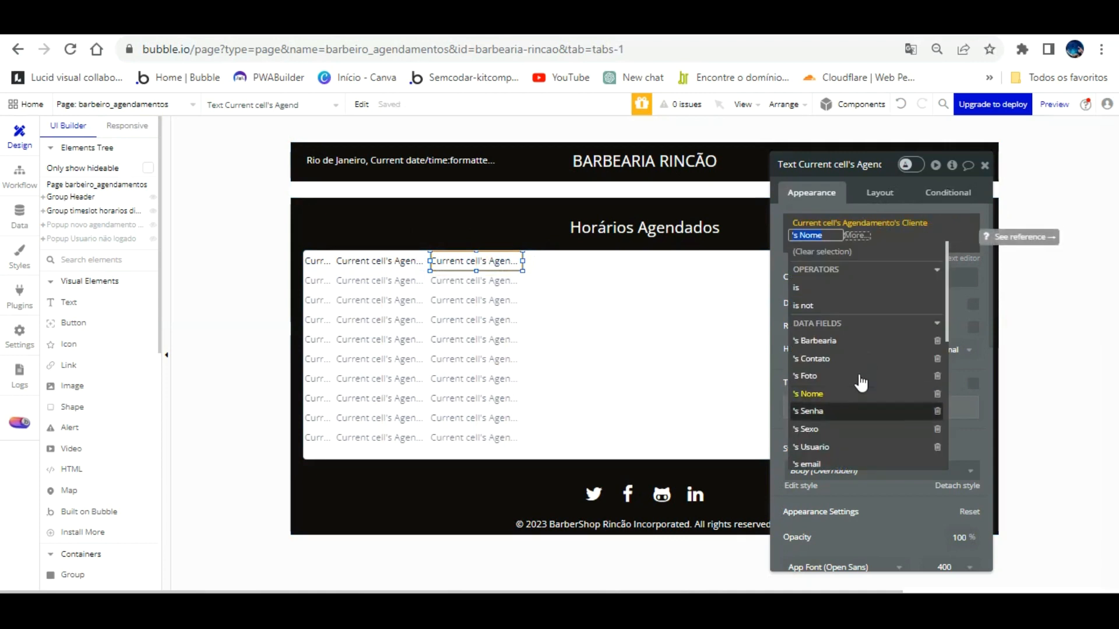
left_click(848, 358)
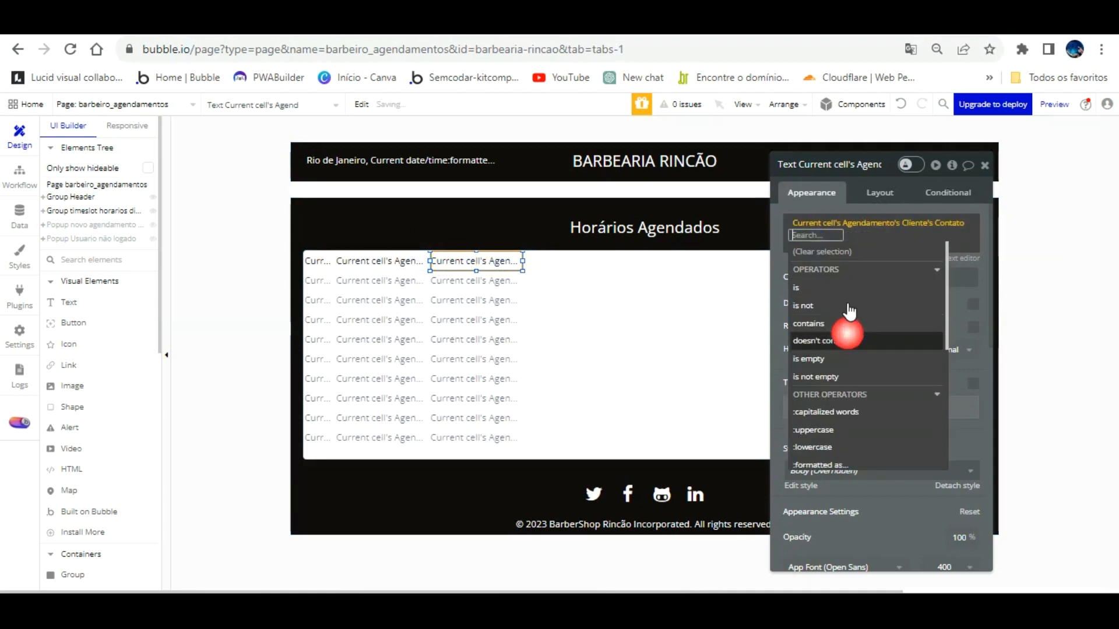
left_click(822, 175)
left_click(341, 25)
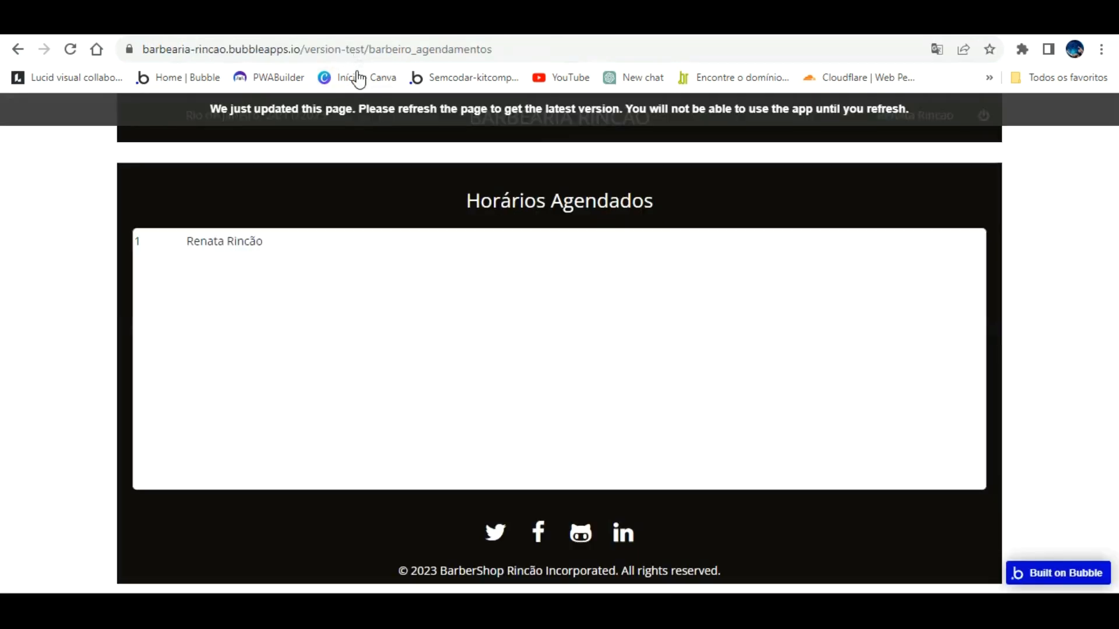
Step: Check the preview, then copy-paste the Contato text as a fourth column to its right
key("F5")
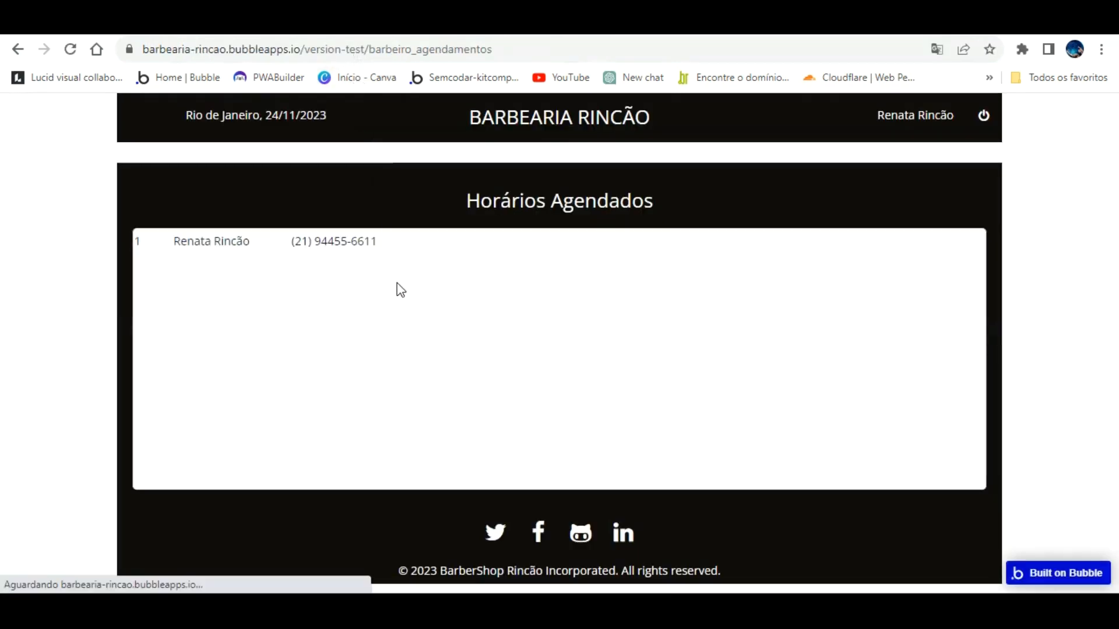
left_click(349, 25)
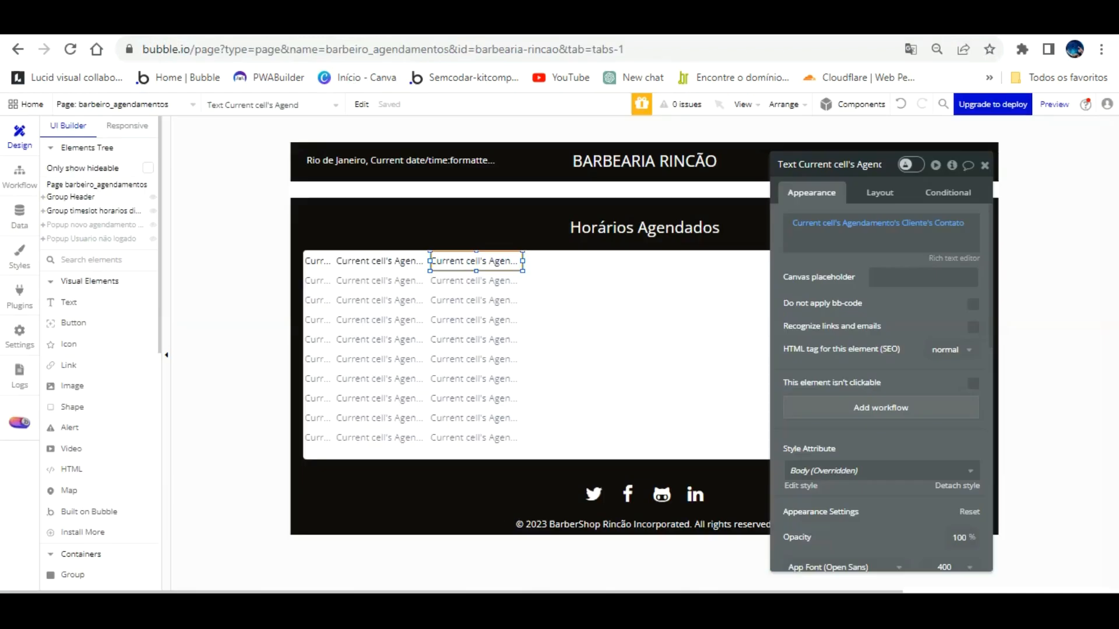
key("ctrl+c")
key("ctrl+v")
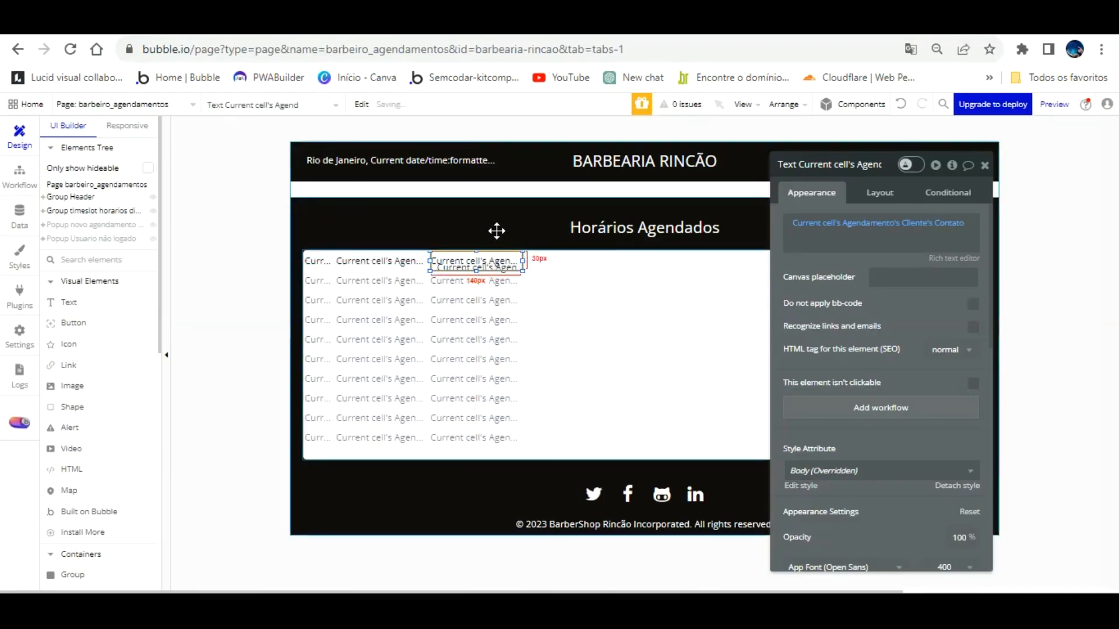
key("Up")
key("Up")
key("Up")
key("Up")
key("Up")
key("Up")
key("Up")
key("Up")
key("Up")
key("Up")
key("Right")
key("Right")
key("Right")
key("Right")
key("Right")
key("Right")
key("Right")
key("Right")
key("Right")
key("Right")
key("Right")
key("Right")
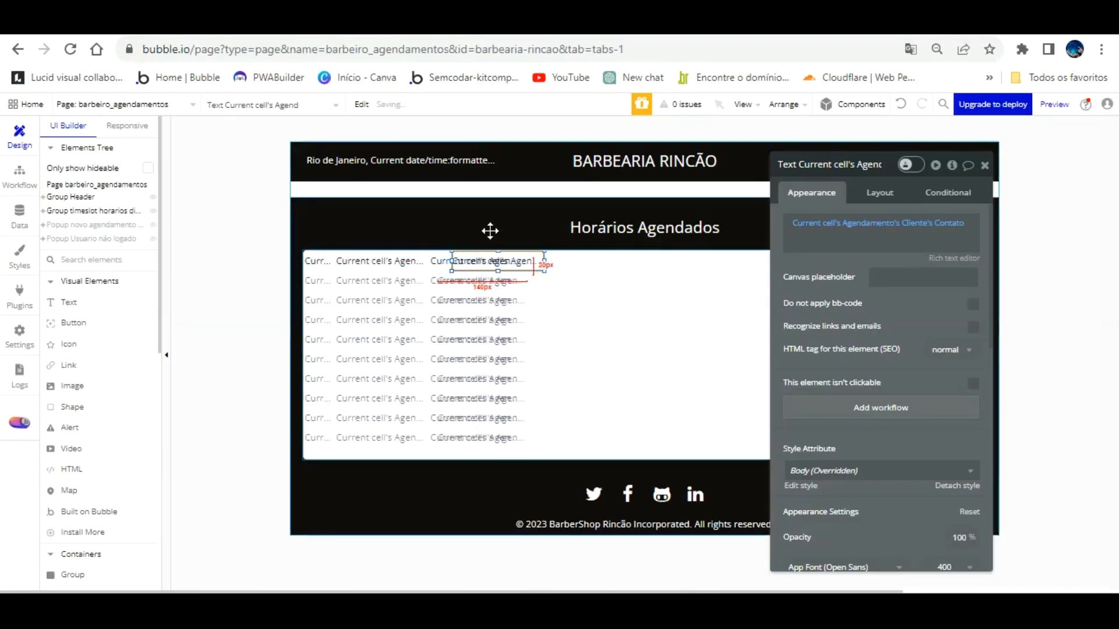
Step: Point the fourth text at the booking's Time Slot's Contato and verify the phone in the preview
key("Right")
key("Right")
key("Right")
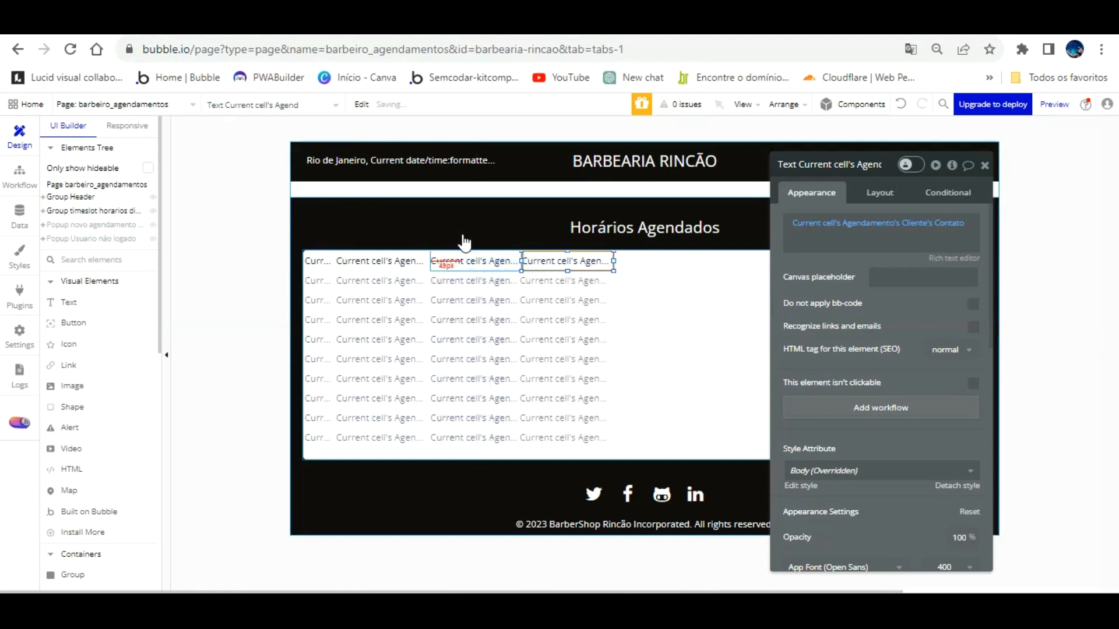
left_click(812, 237)
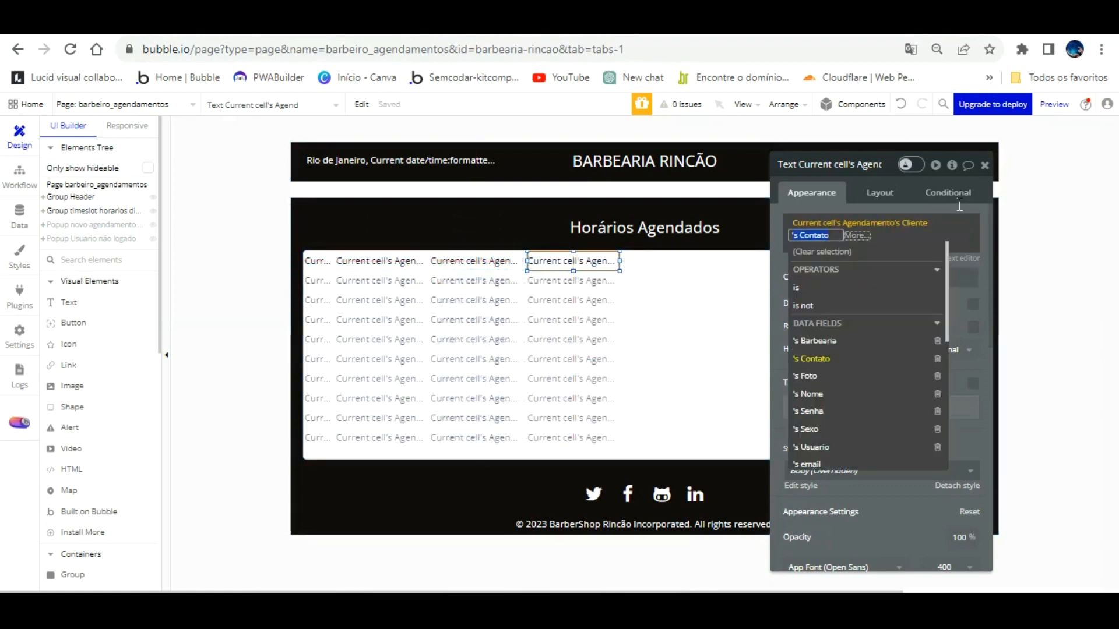
scroll(888, 373, "down", 2)
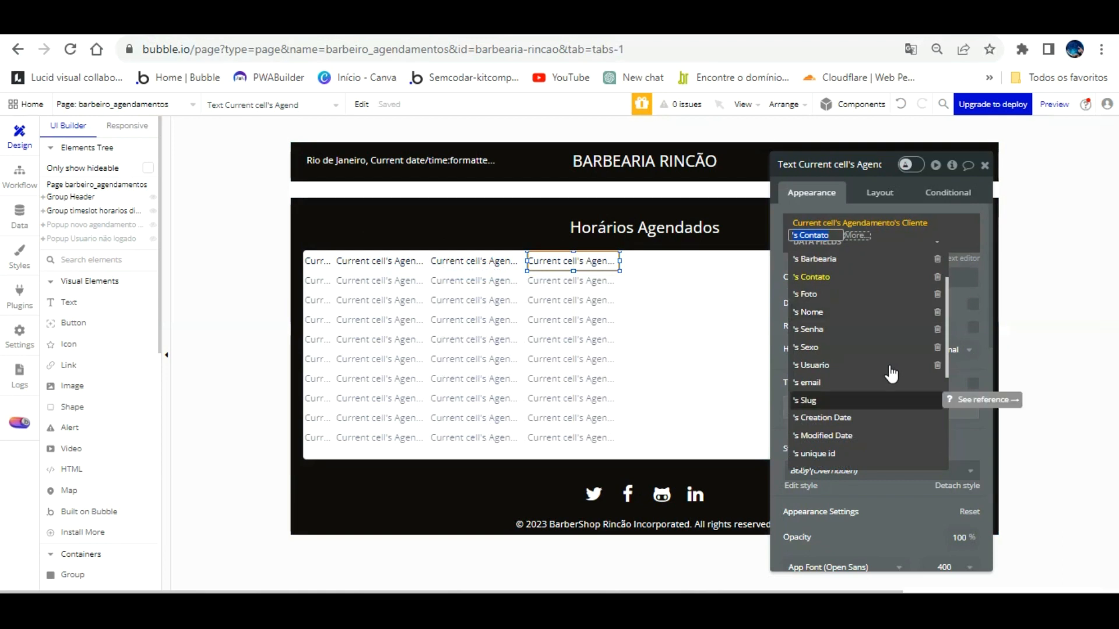
scroll(865, 341, "up", 2)
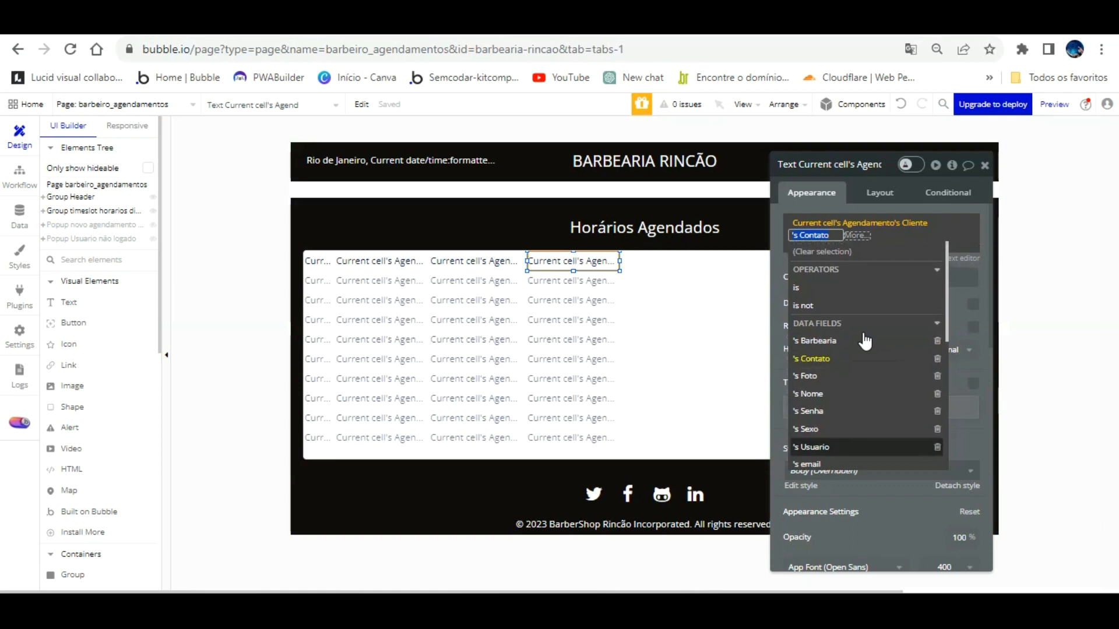
scroll(865, 342, "down", 2)
scroll(865, 341, "down", 2)
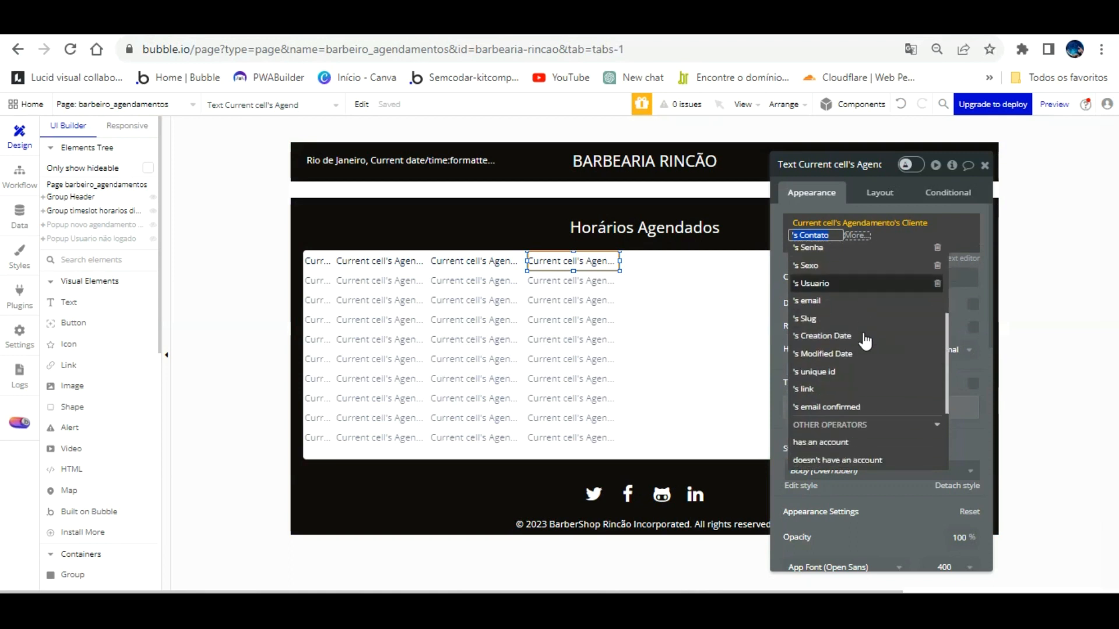
scroll(865, 342, "down", 3)
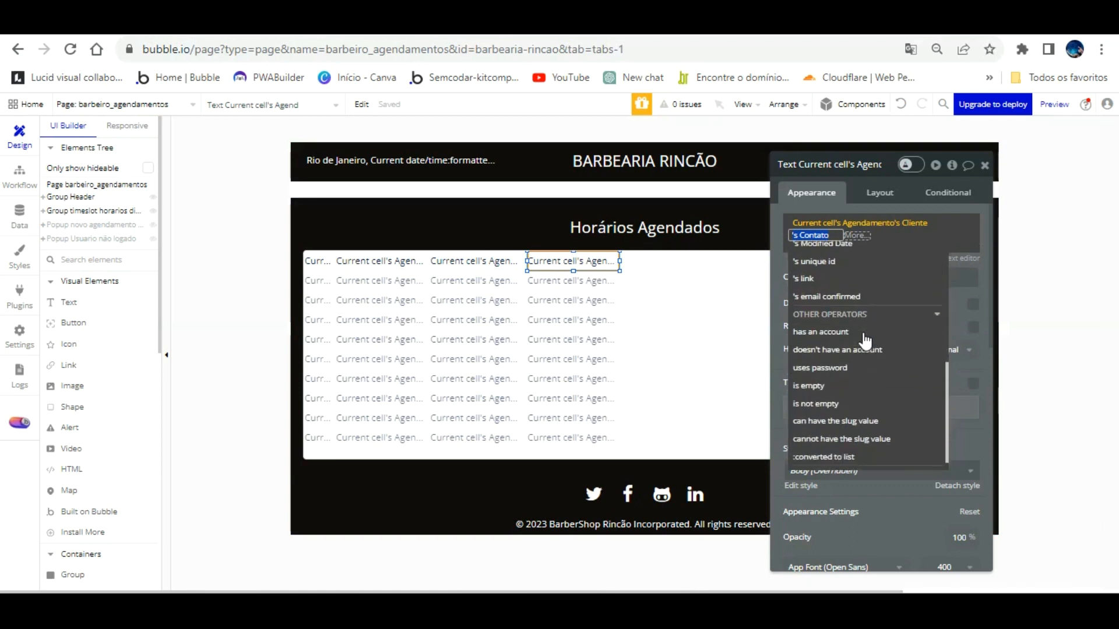
scroll(865, 342, "up", 5)
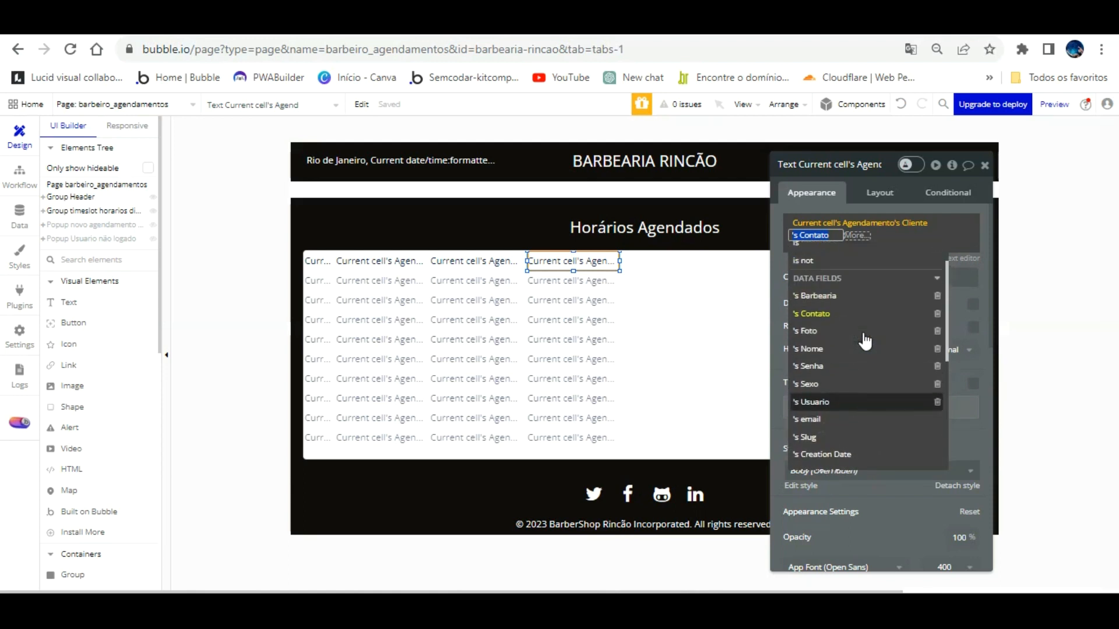
left_click(917, 222)
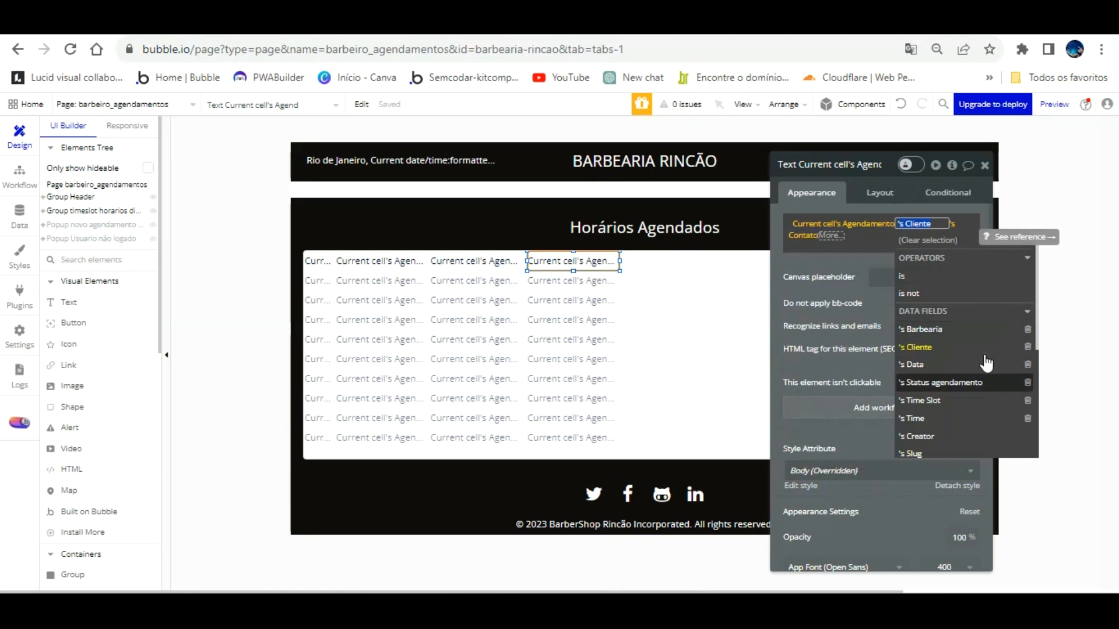
left_click(932, 400)
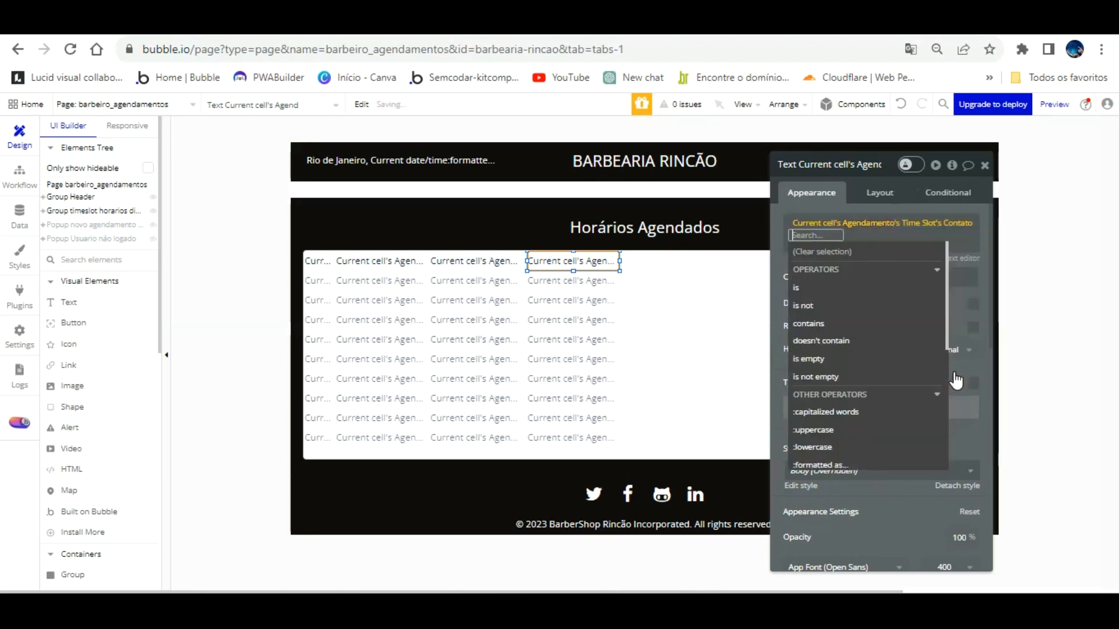
left_click(959, 277)
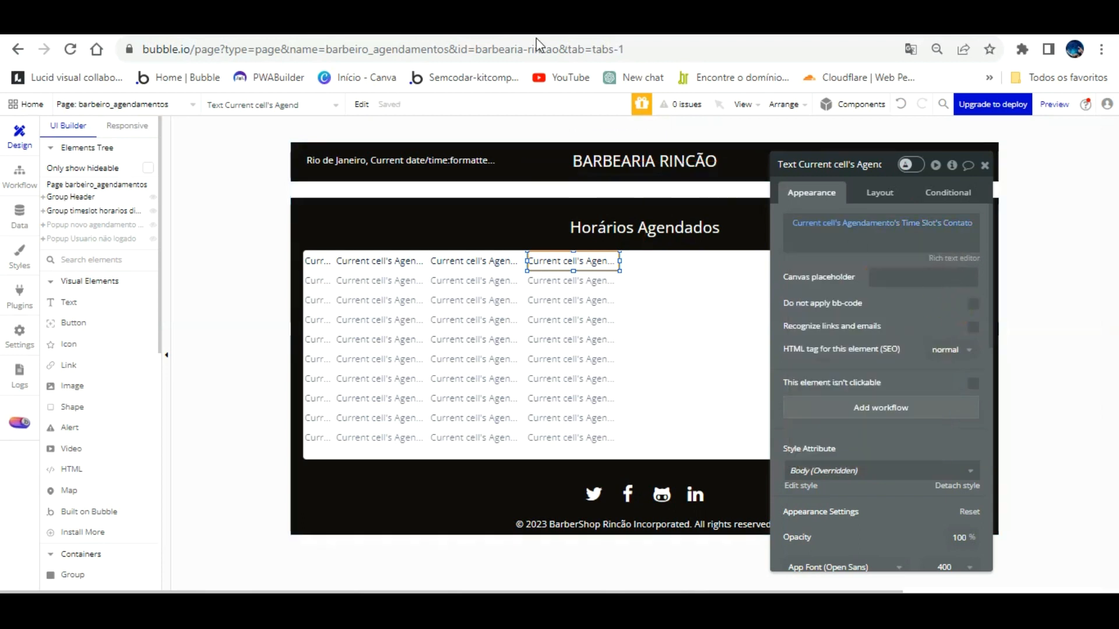
left_click(278, 26)
left_click(310, 109)
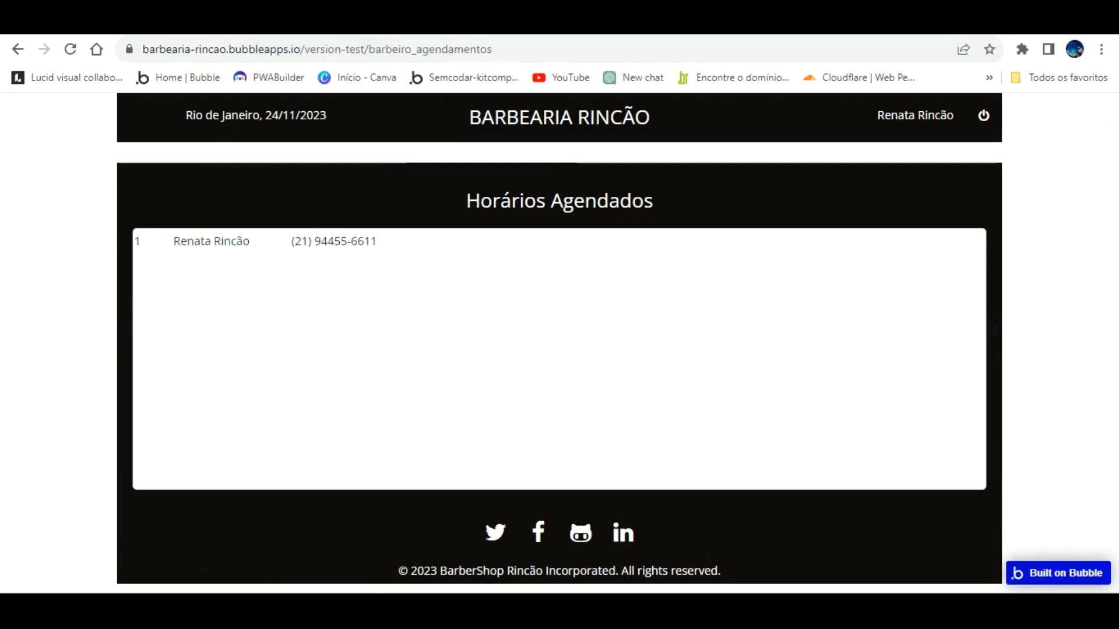
left_click(158, 27)
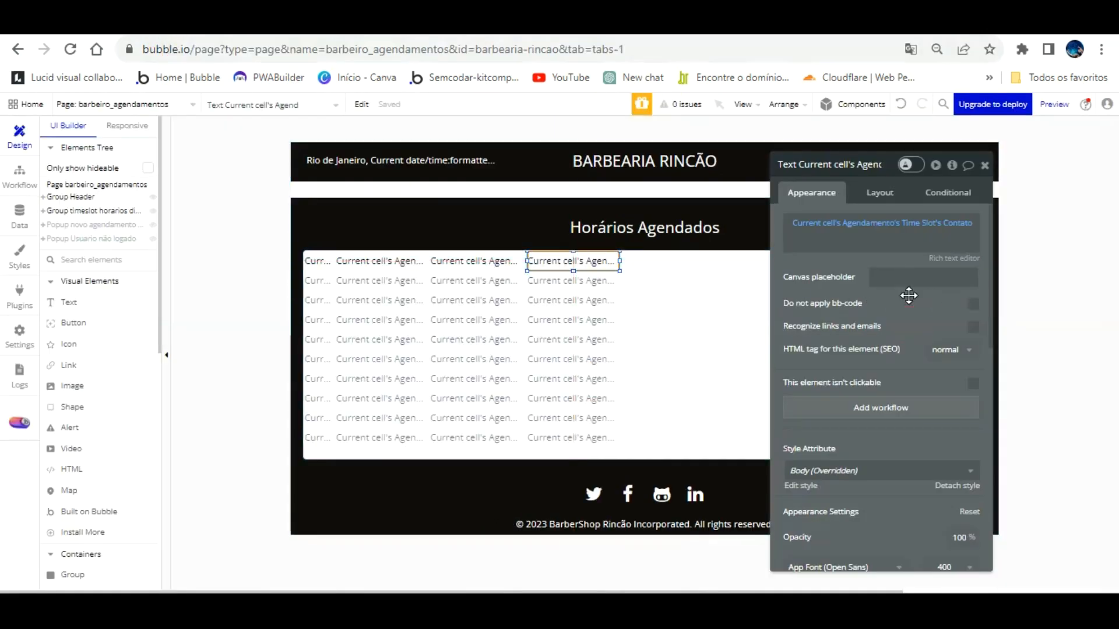
left_click(682, 288)
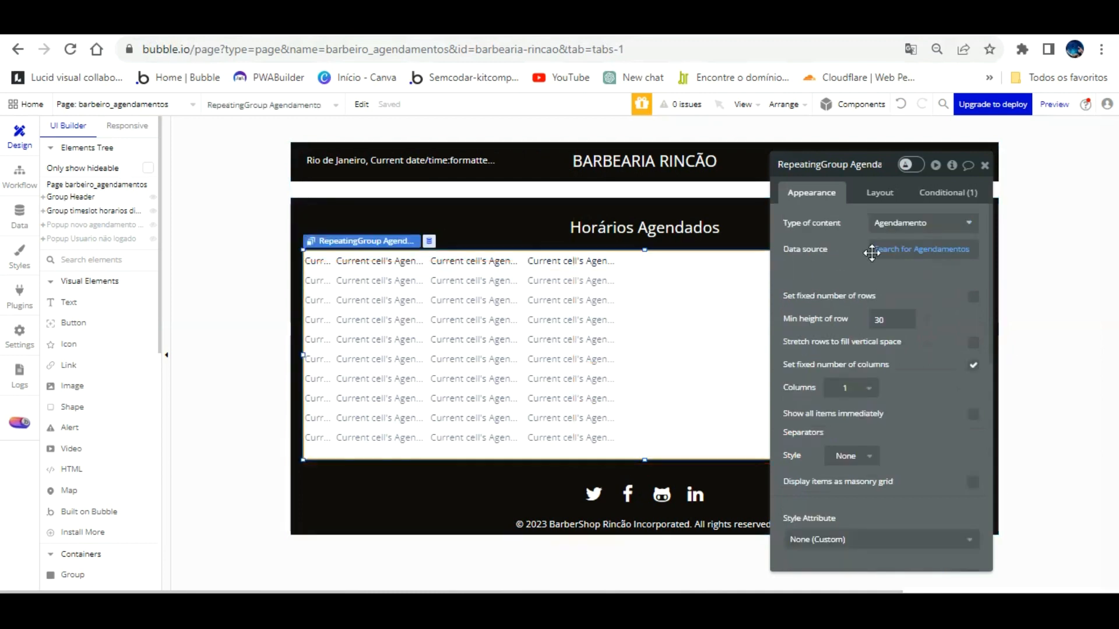
left_click(939, 223)
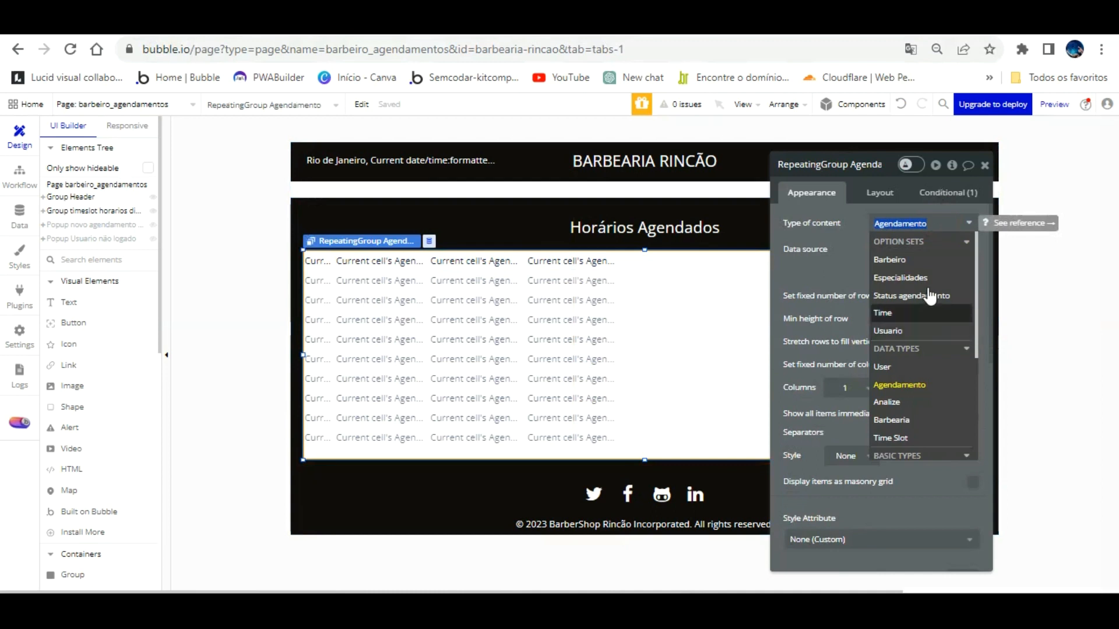
left_click(915, 314)
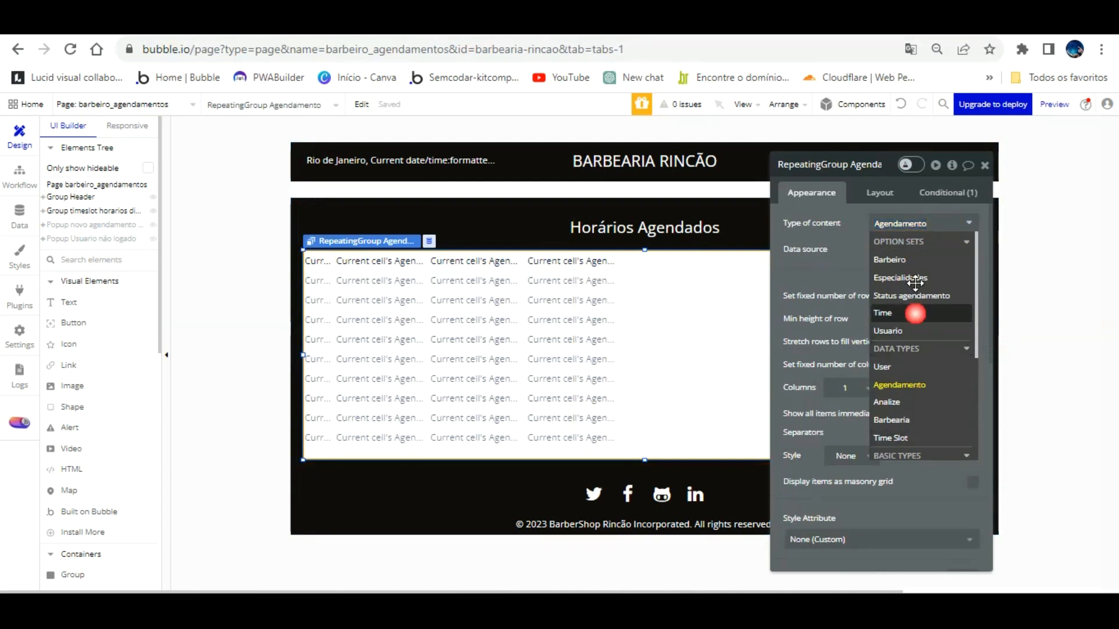
left_click(881, 248)
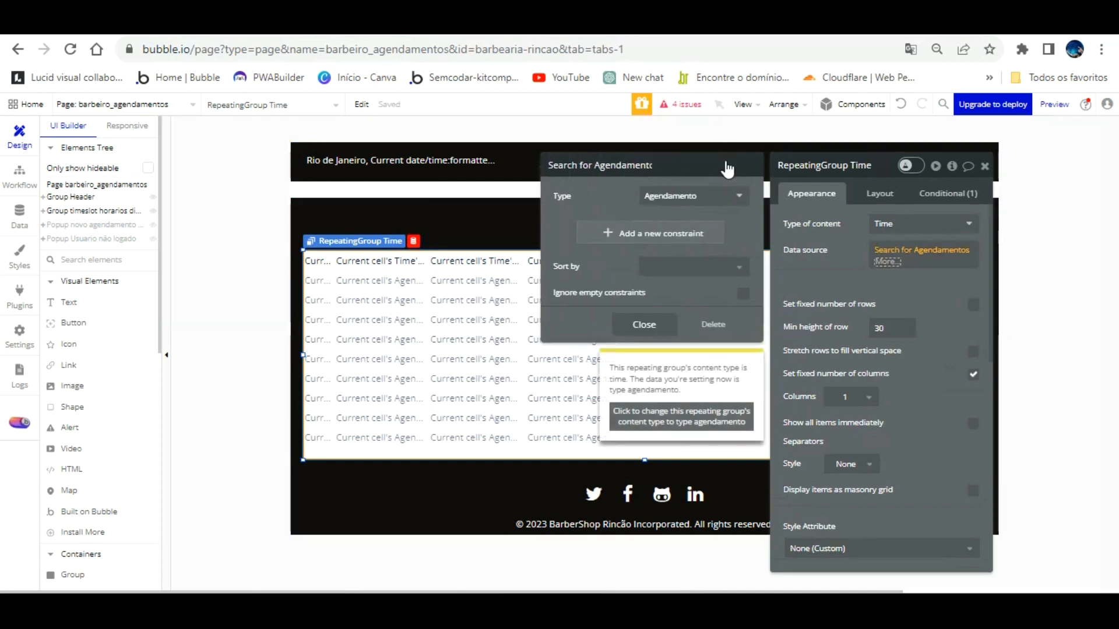
left_click(722, 196)
left_click(681, 295)
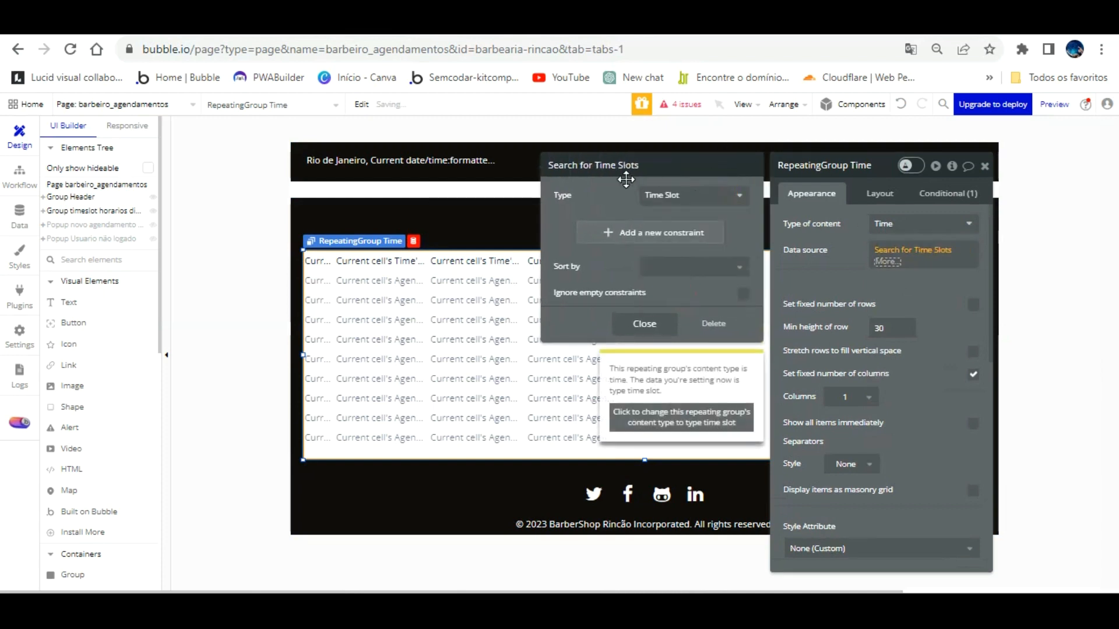
left_click(823, 249)
left_click(886, 249)
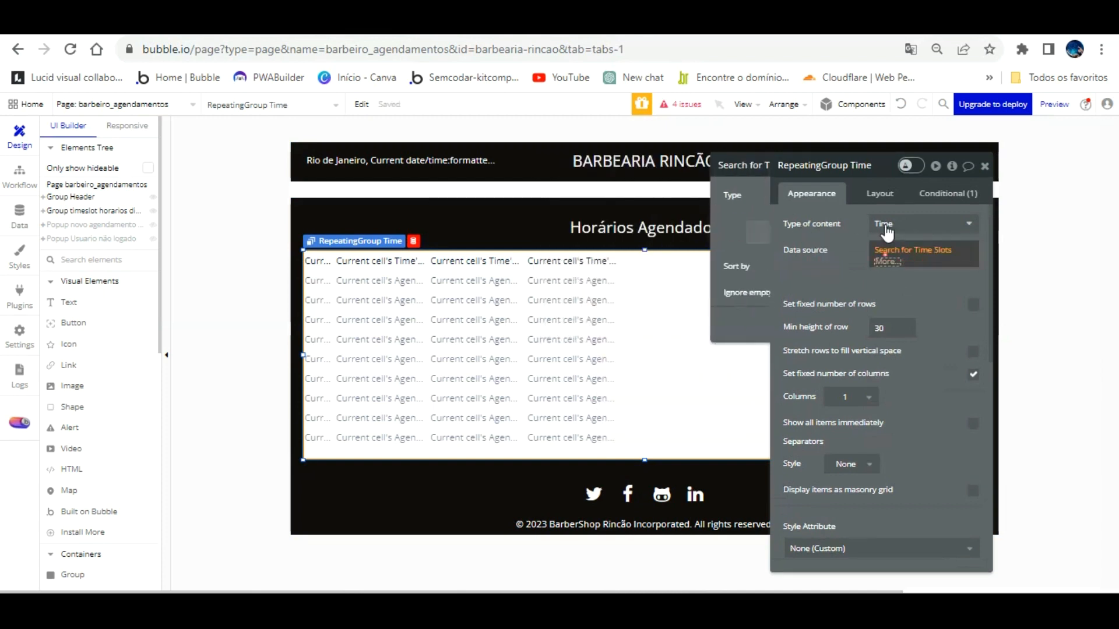
left_click(725, 194)
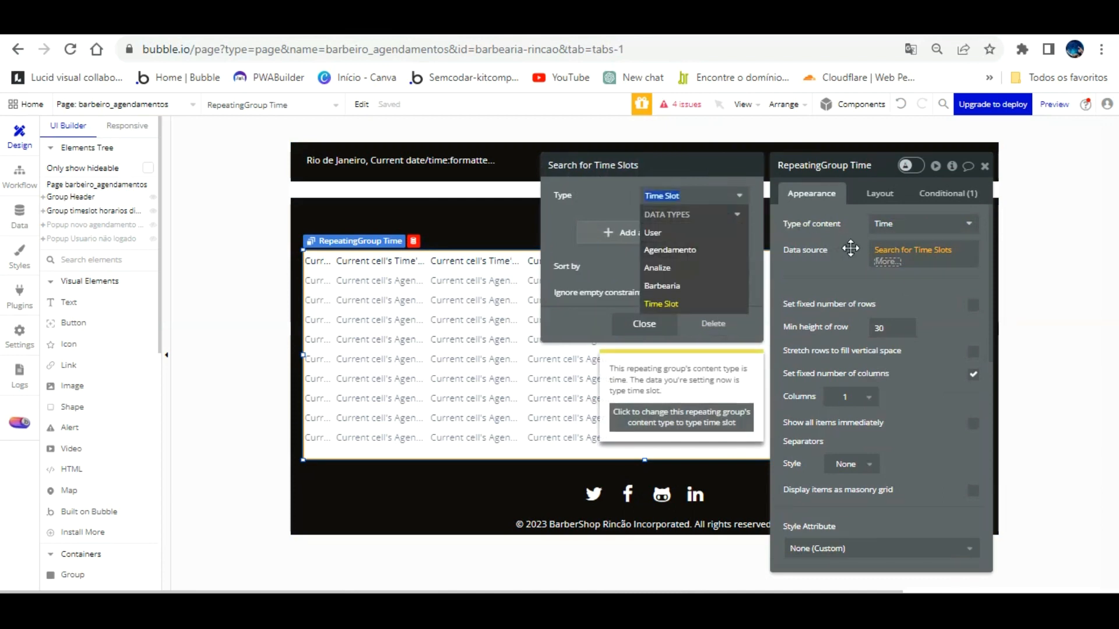
left_click(853, 249)
right_click(880, 251)
left_click(955, 257)
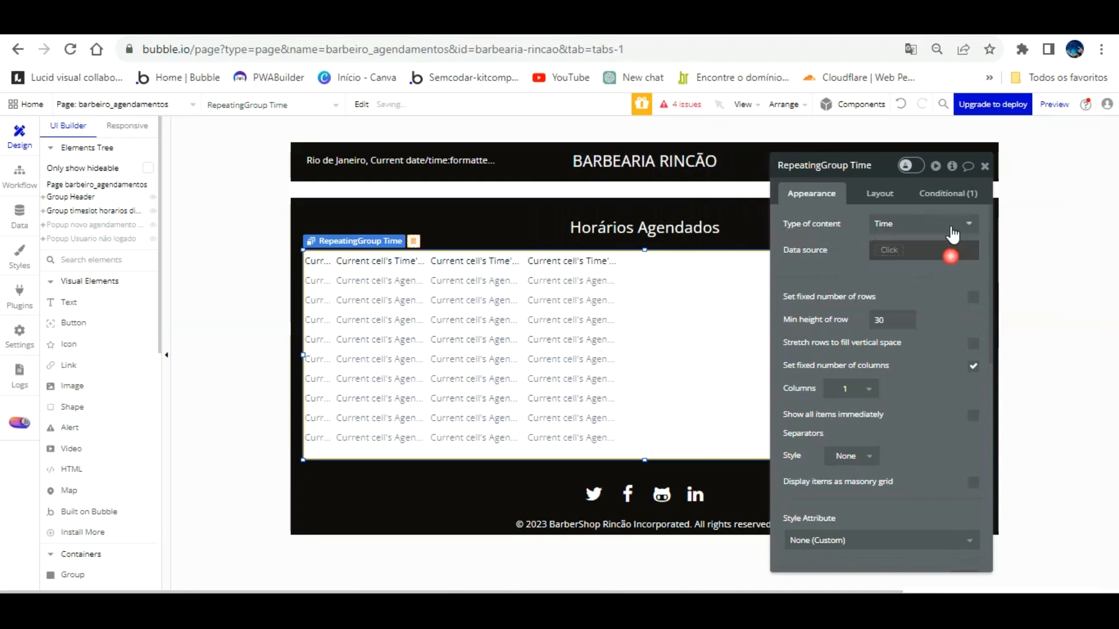
left_click(899, 248)
left_click(909, 320)
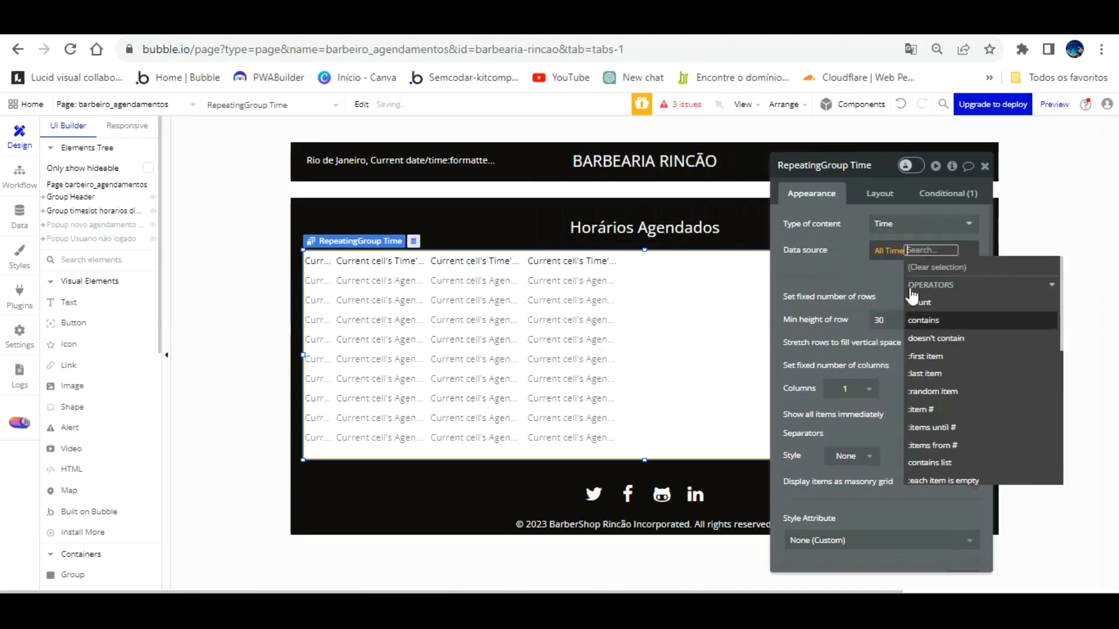
left_click(846, 271)
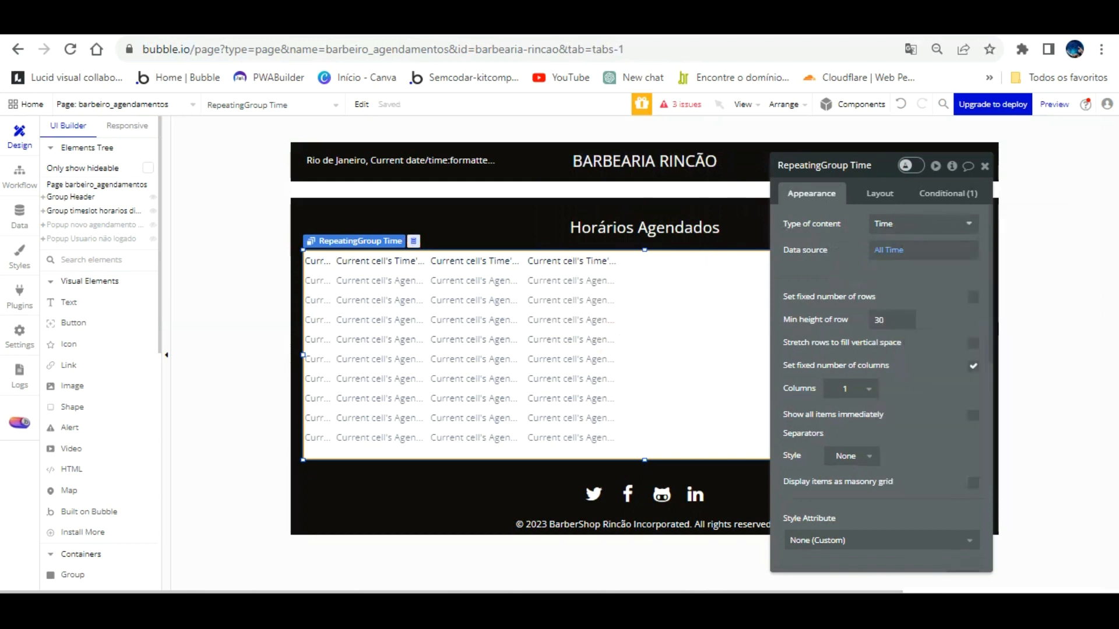
left_click(331, 26)
key("F5")
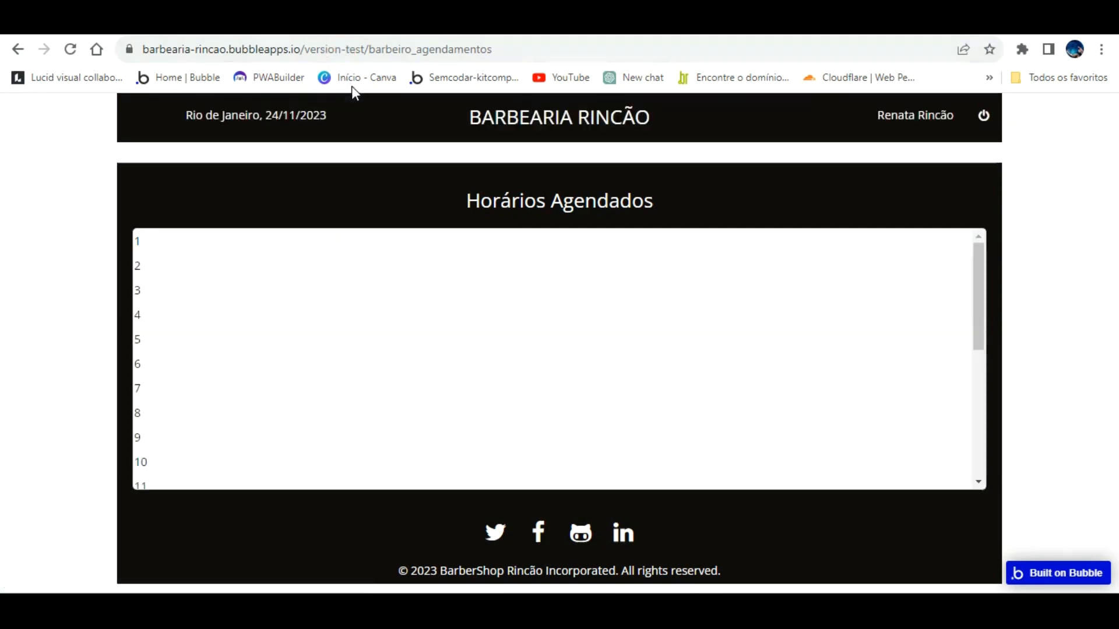
left_click(315, 25)
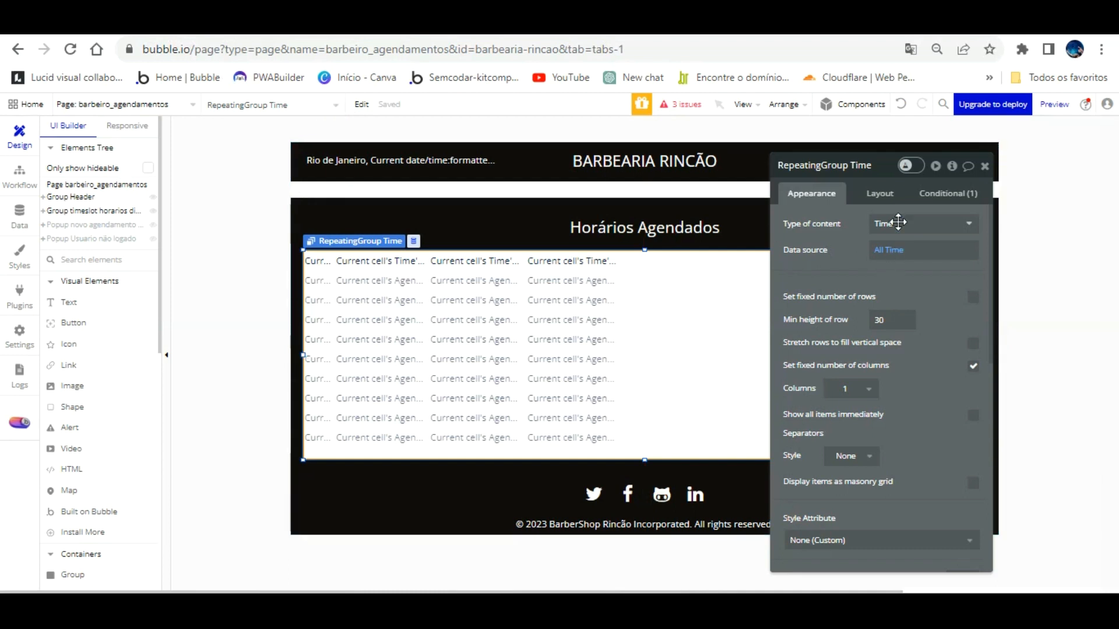
left_click(899, 104)
left_click(901, 104)
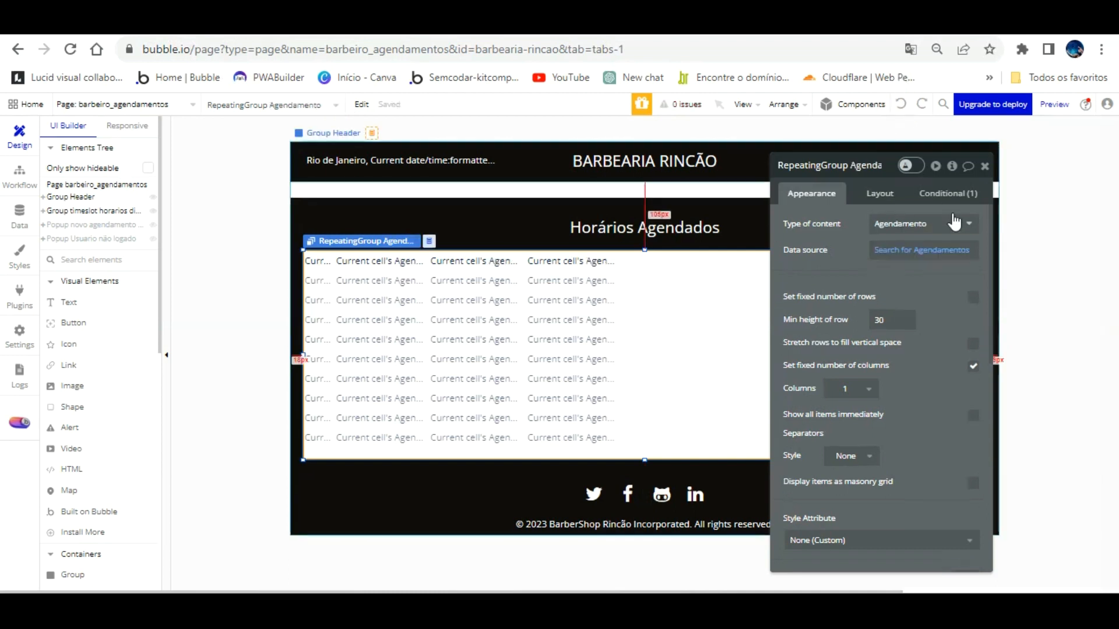
Step: Change the fourth text's expression to show the booking's Time Slot's Time
left_click(565, 261)
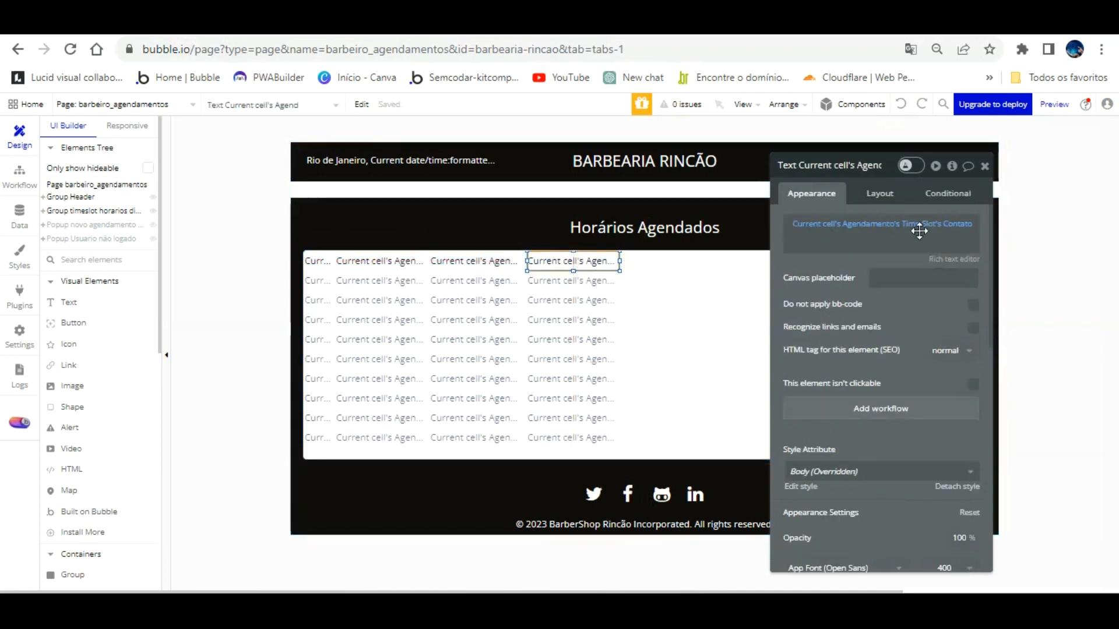
left_click(919, 224)
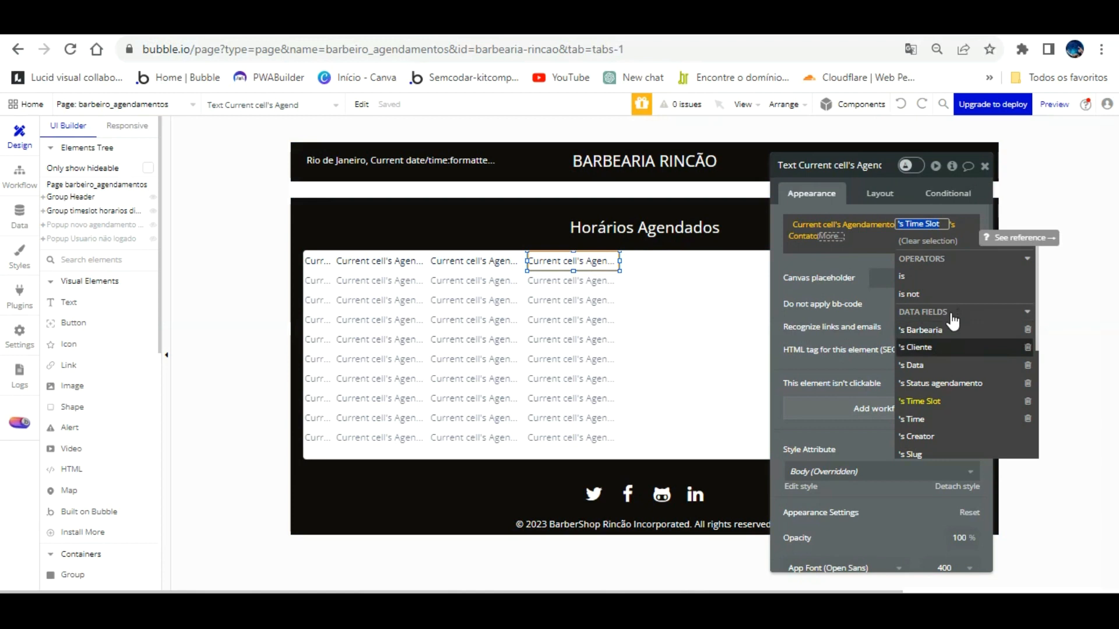
left_click(949, 419)
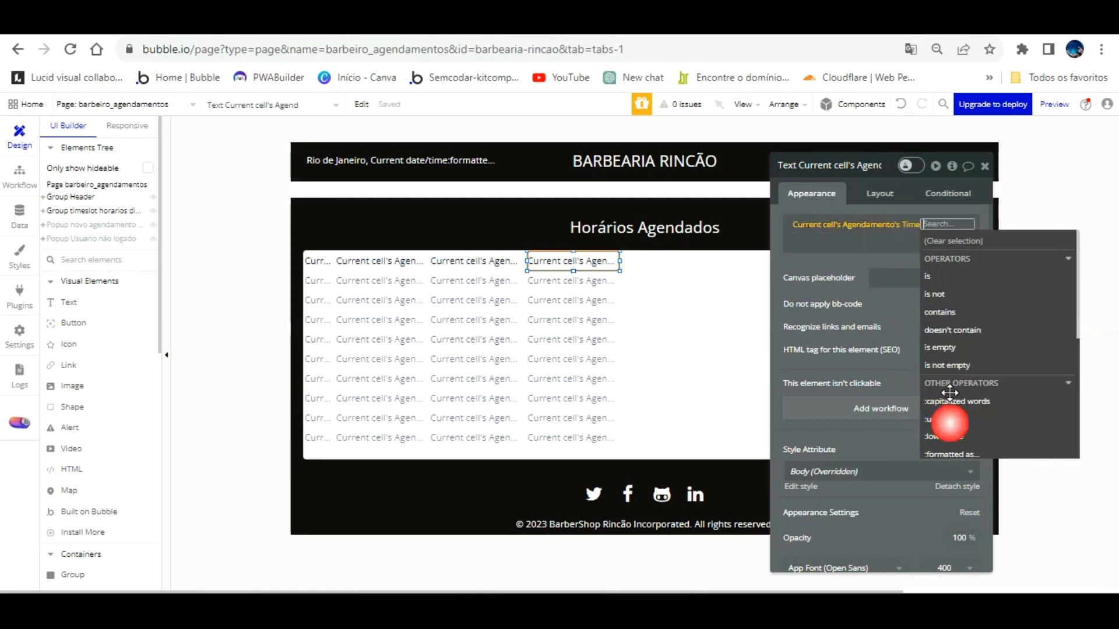
left_click(871, 265)
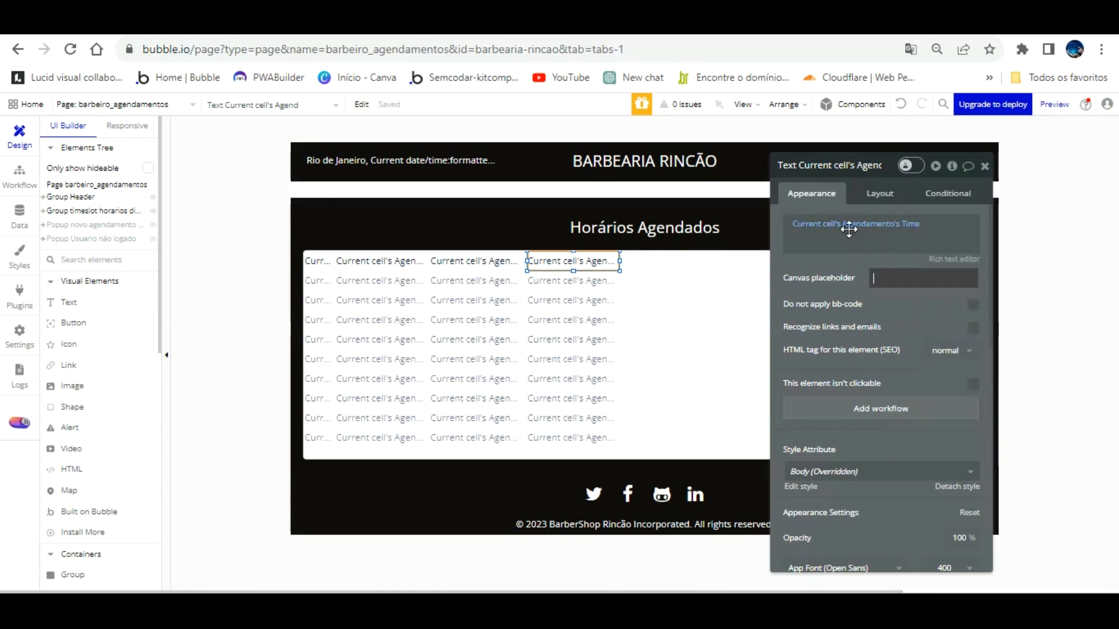
Step: Confirm 10:00 am in the refreshed preview, then show the Time Slot data type's fields
left_click(337, 24)
key("F5")
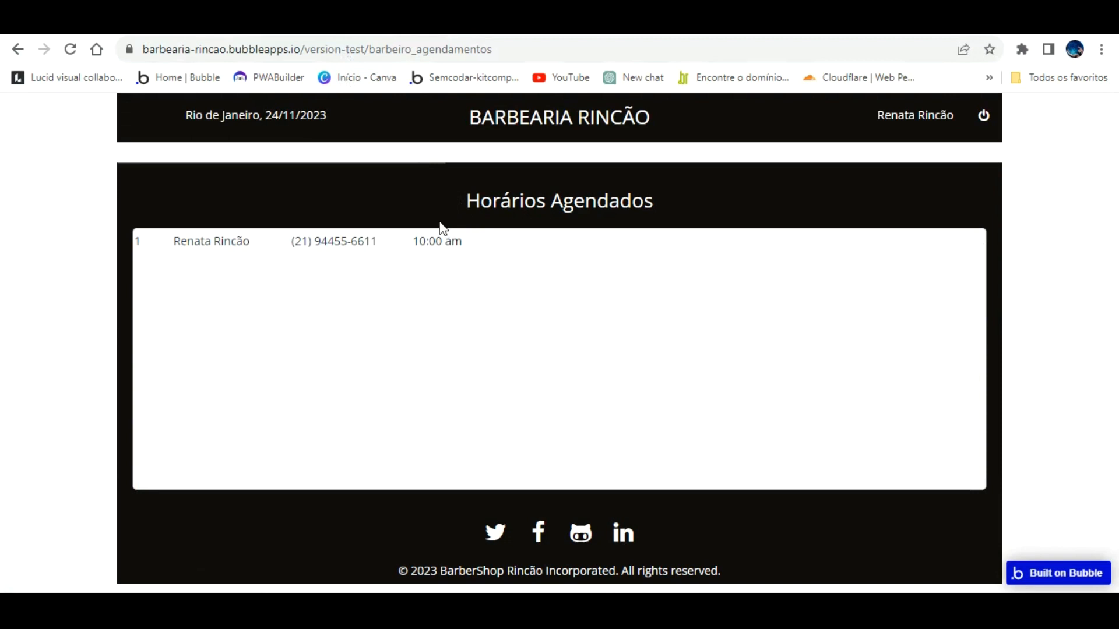
left_click(198, 25)
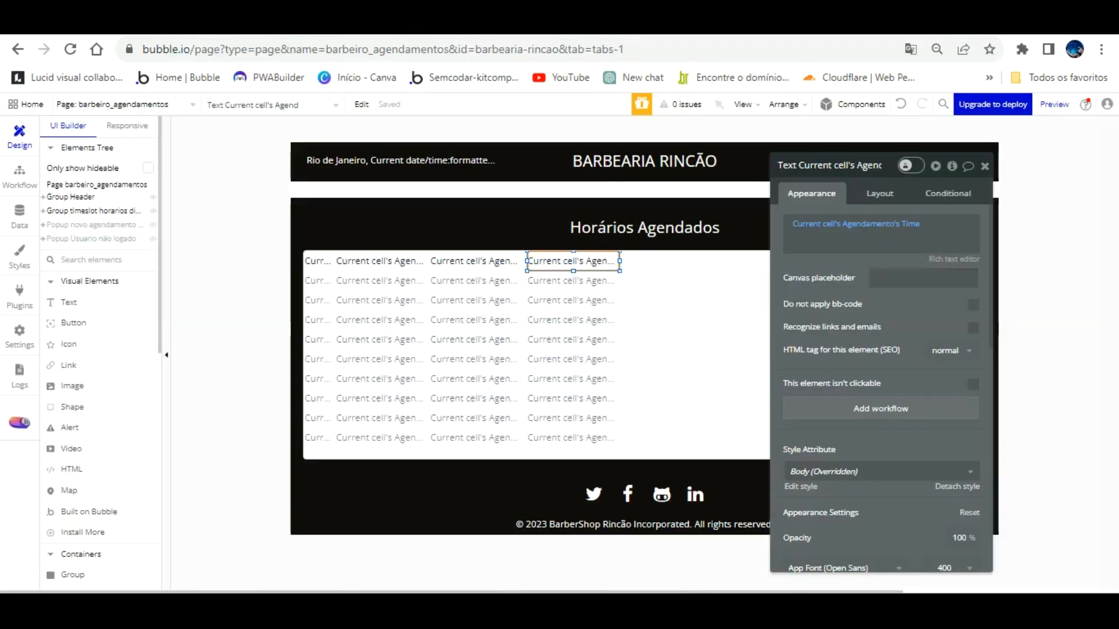
left_click(22, 203)
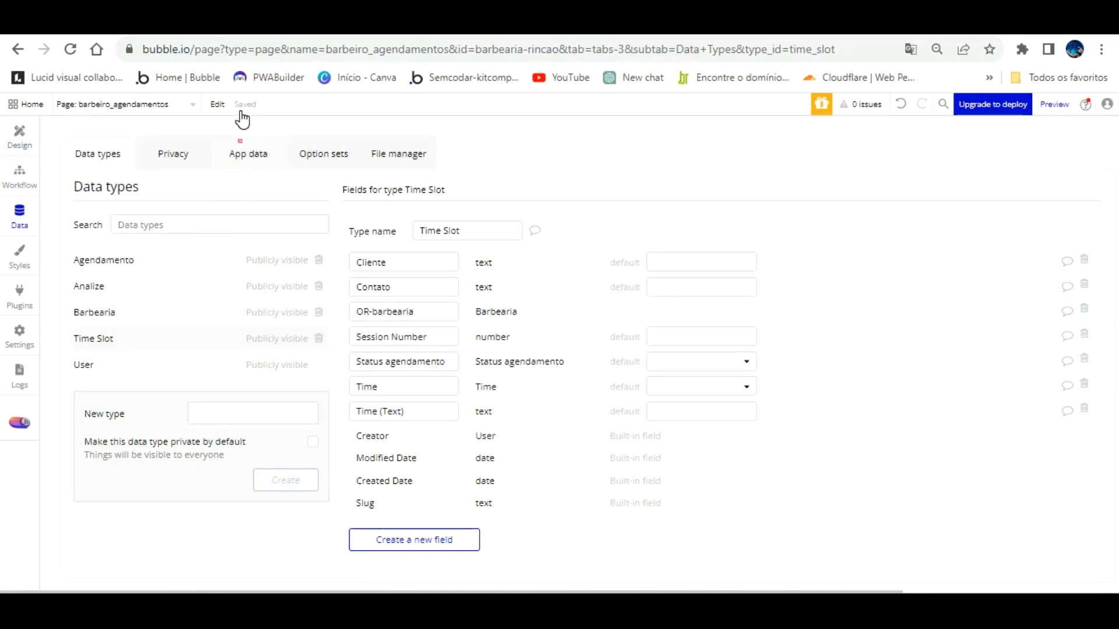
Step: Check All Agendamentos data against the preview's booking row at 10:00 am, then return to Design
left_click(246, 153)
left_click(148, 304)
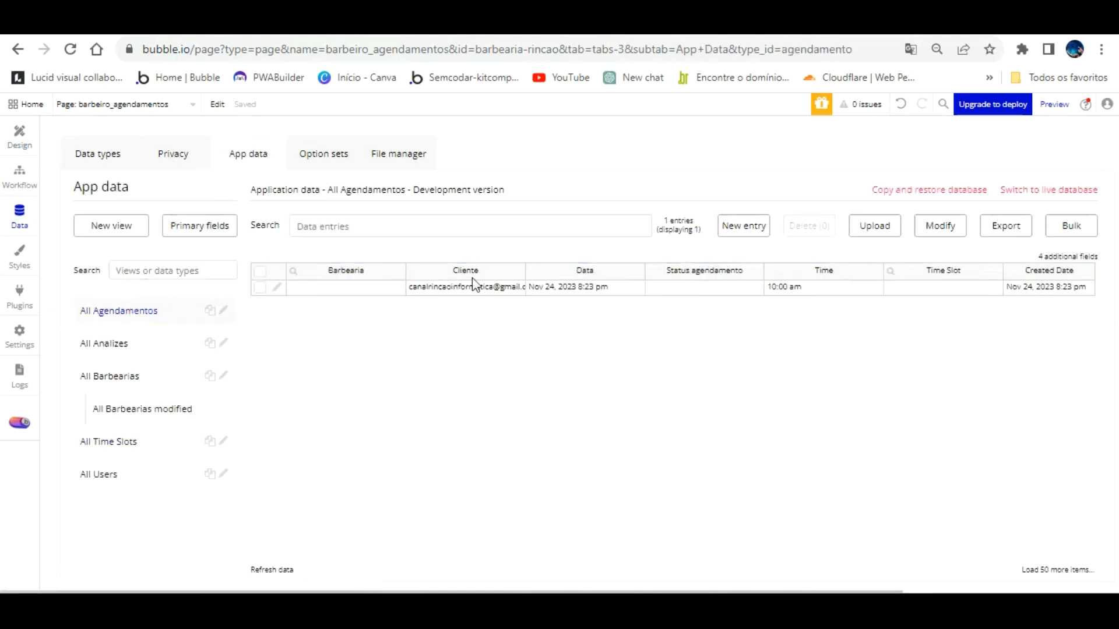
left_click(378, 25)
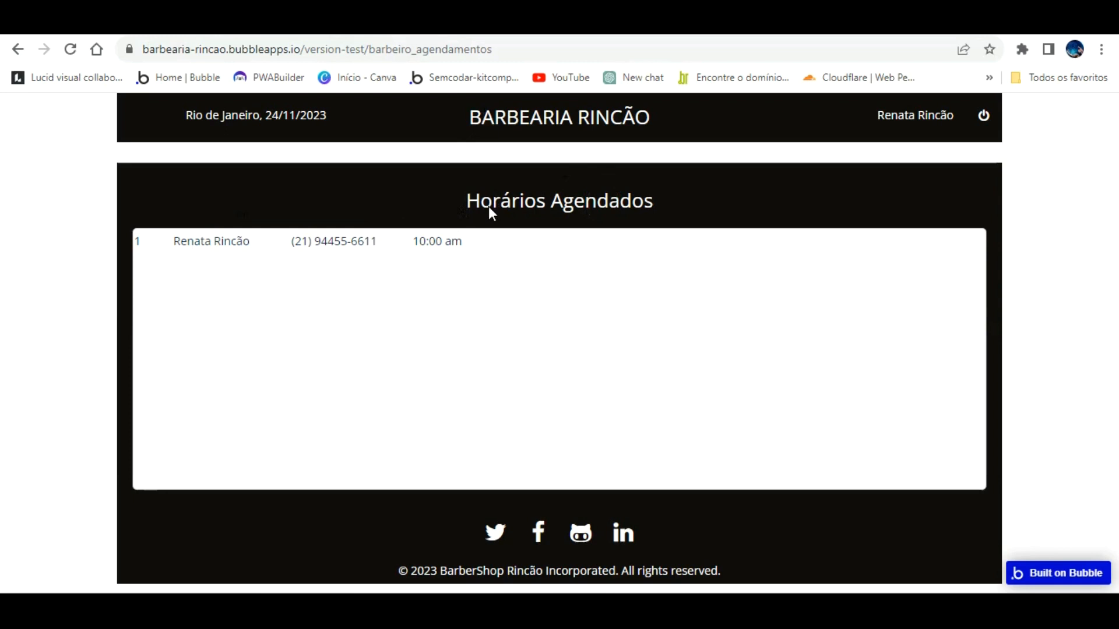
left_click(257, 24)
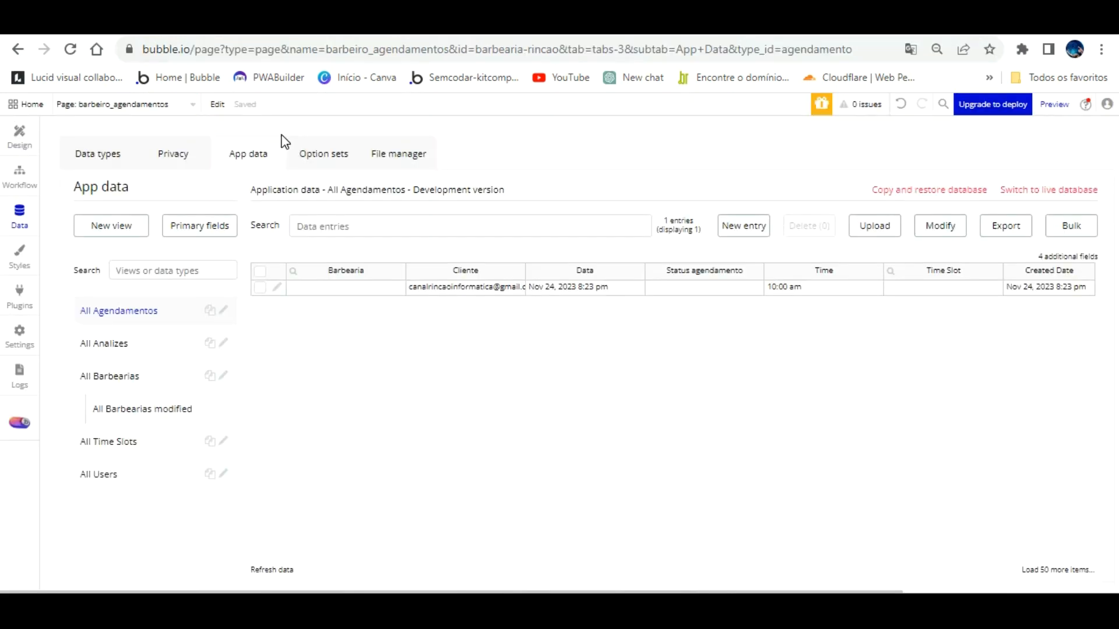
left_click(19, 131)
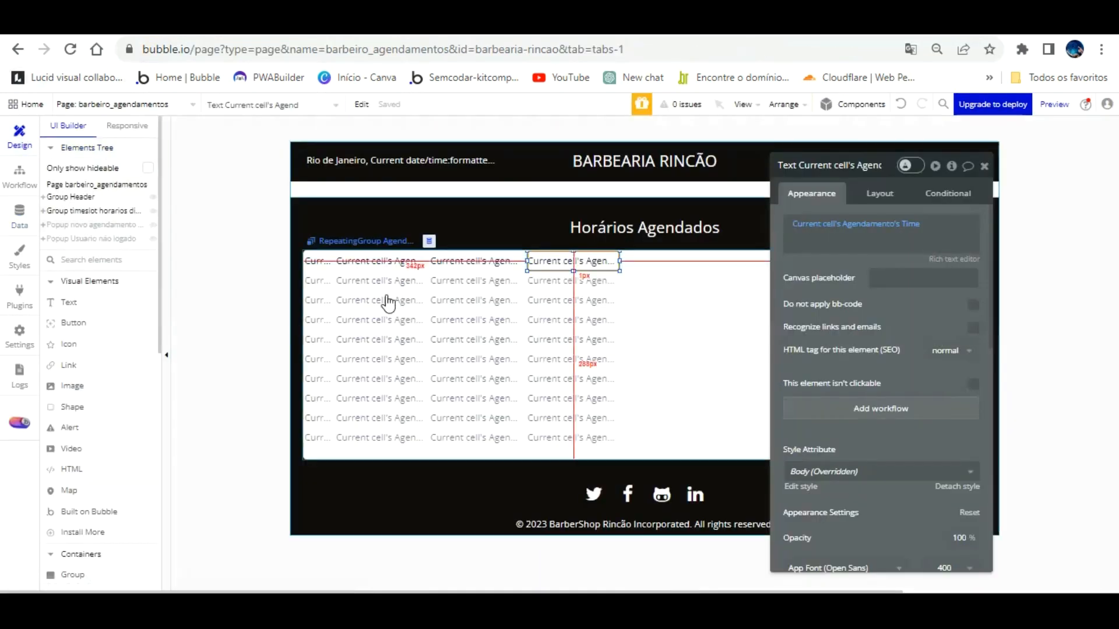
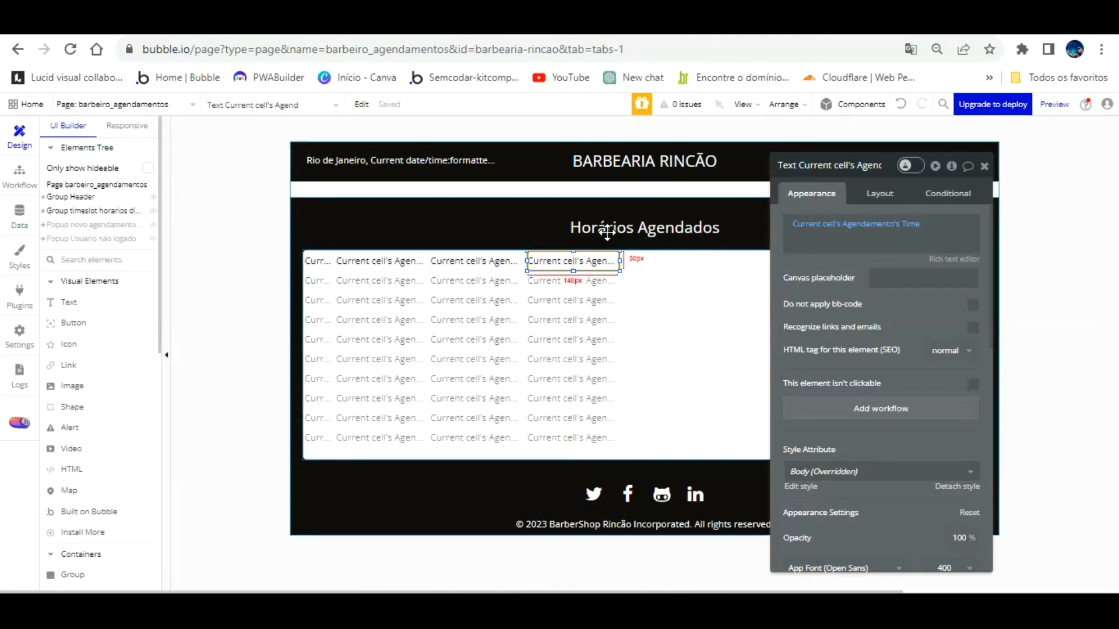
Step: Paste a copy of the time text, shift it right, and make it show Status agendamento's Display
key("ctrl+v")
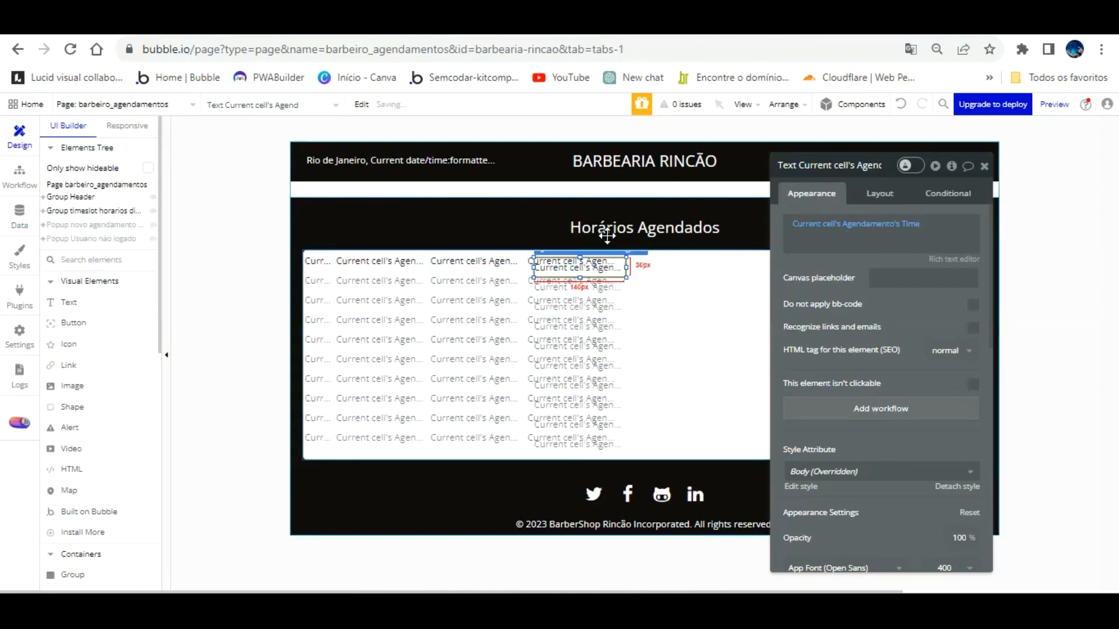
key("Right")
key("Right")
key("Right")
key("Right")
key("Right")
key("Right")
key("Right")
key("Right")
key("Right")
key("Right")
key("Right")
key("Right")
key("Right")
key("Right")
key("Right")
key("Right")
key("Right")
key("Right")
key("Right")
key("Right")
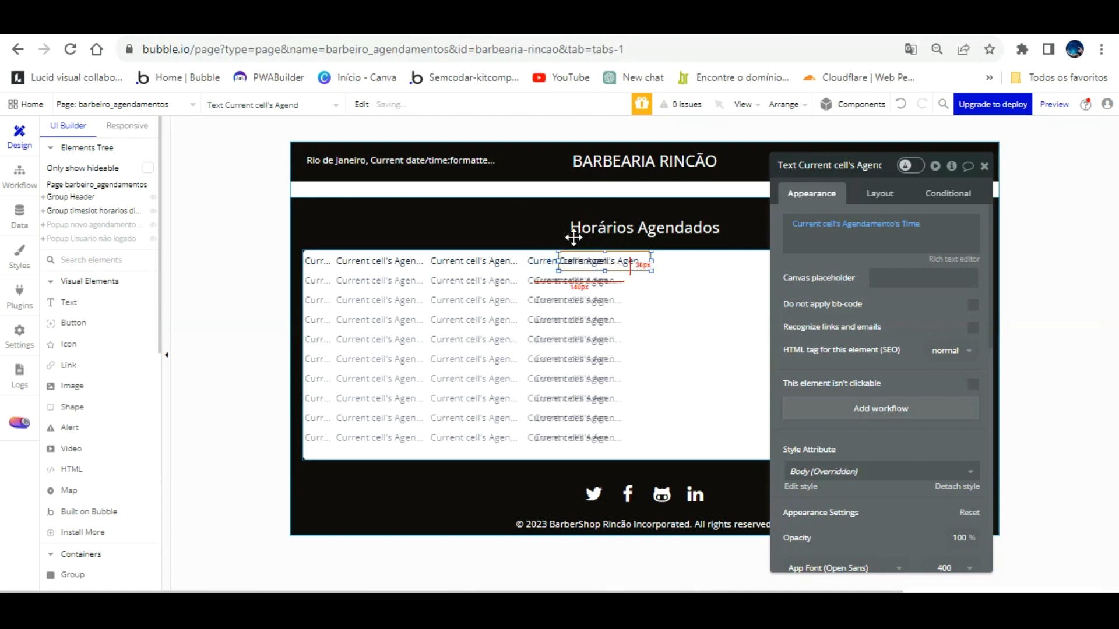
key("Right")
key("Right")
key("Right")
key("Right")
key("Right")
key("Right")
key("Right")
key("Right")
key("Right")
key("Right")
key("Right")
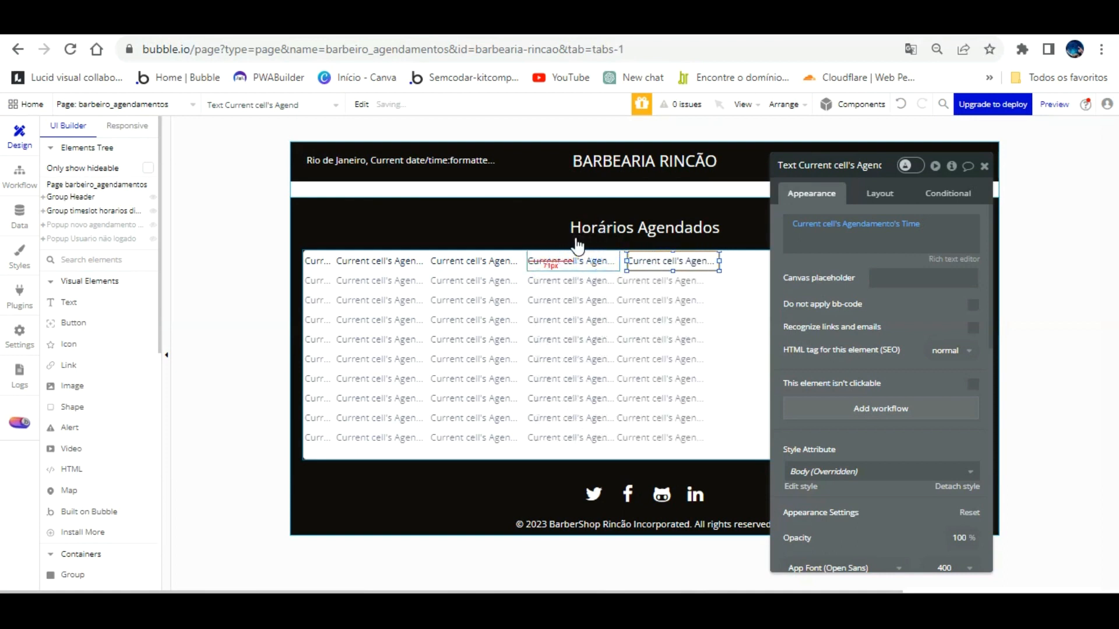
left_click(820, 229)
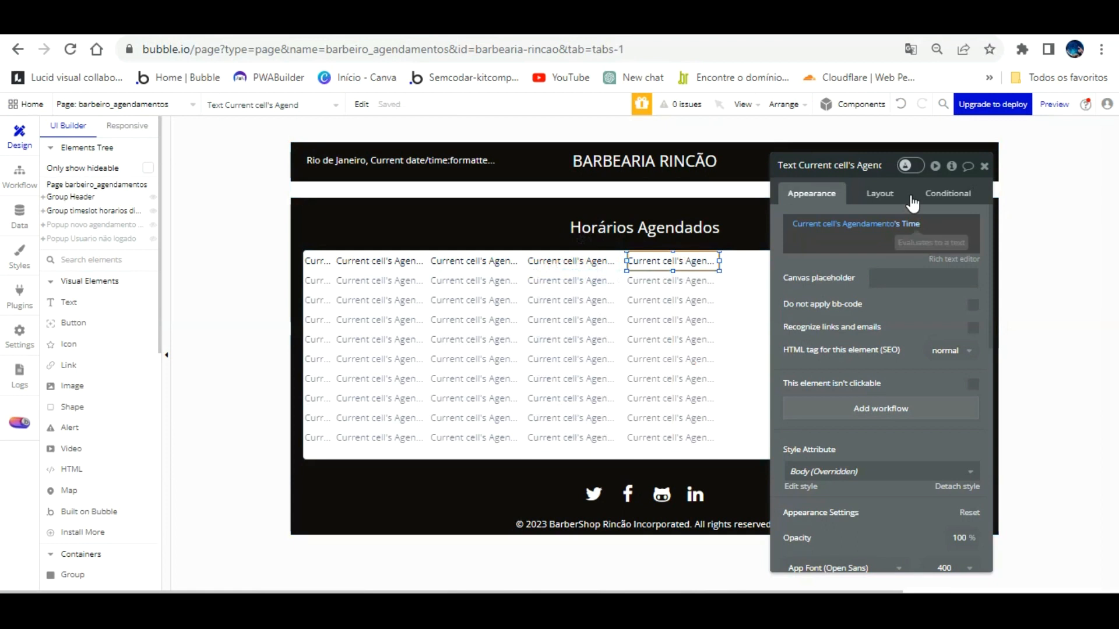
left_click(910, 224)
left_click(955, 383)
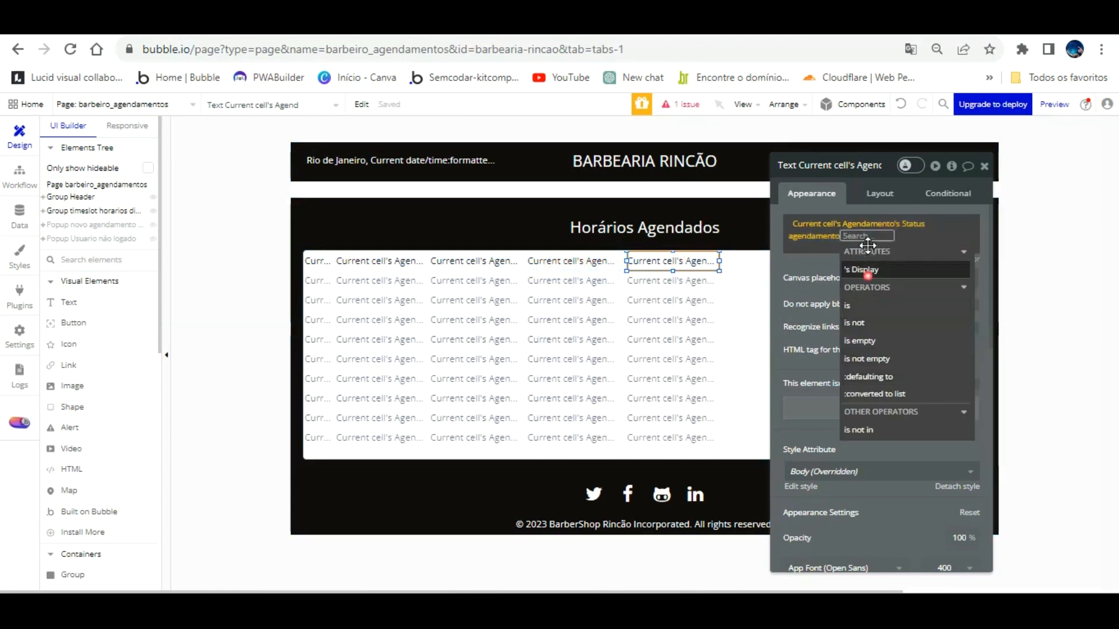
left_click(867, 270)
left_click(830, 267)
Step: Reload the barbeiro_agendamentos preview to load the latest version, then go back to the editor
left_click(326, 24)
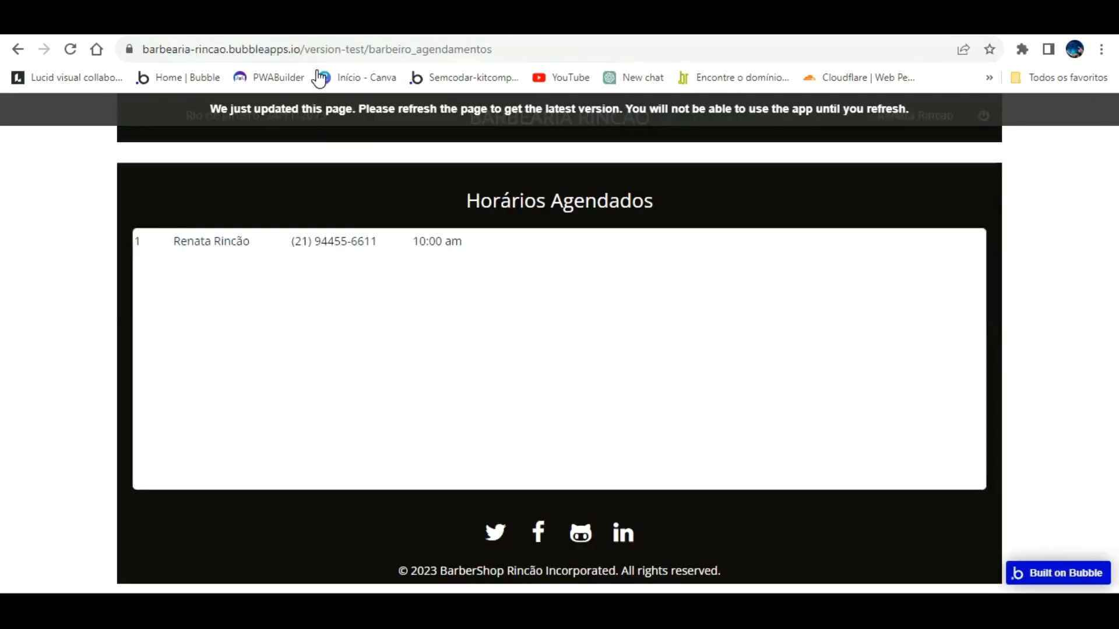
left_click(317, 109)
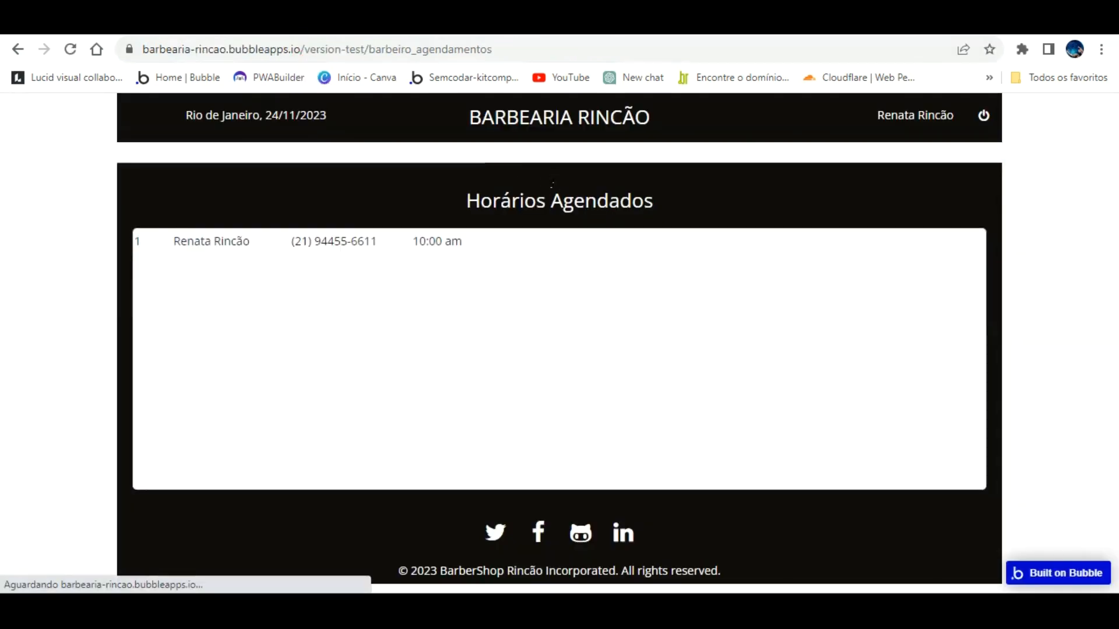
left_click(156, 23)
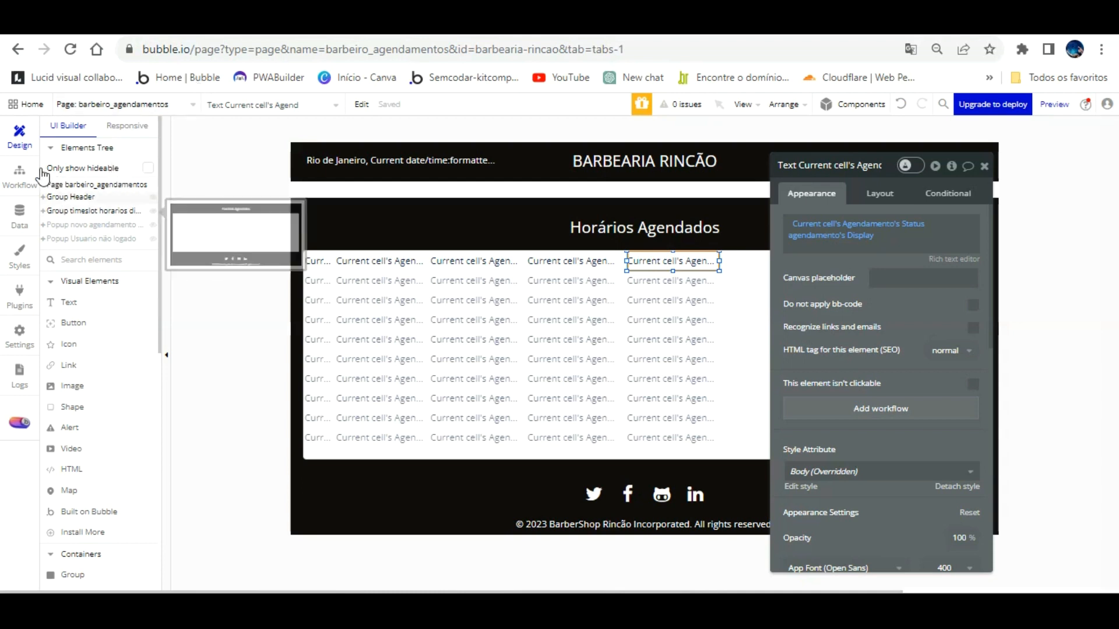
Step: Inspect the agendamentos page's red and green confirm-booking workflows and their Create a new Time Slot step
left_click(19, 175)
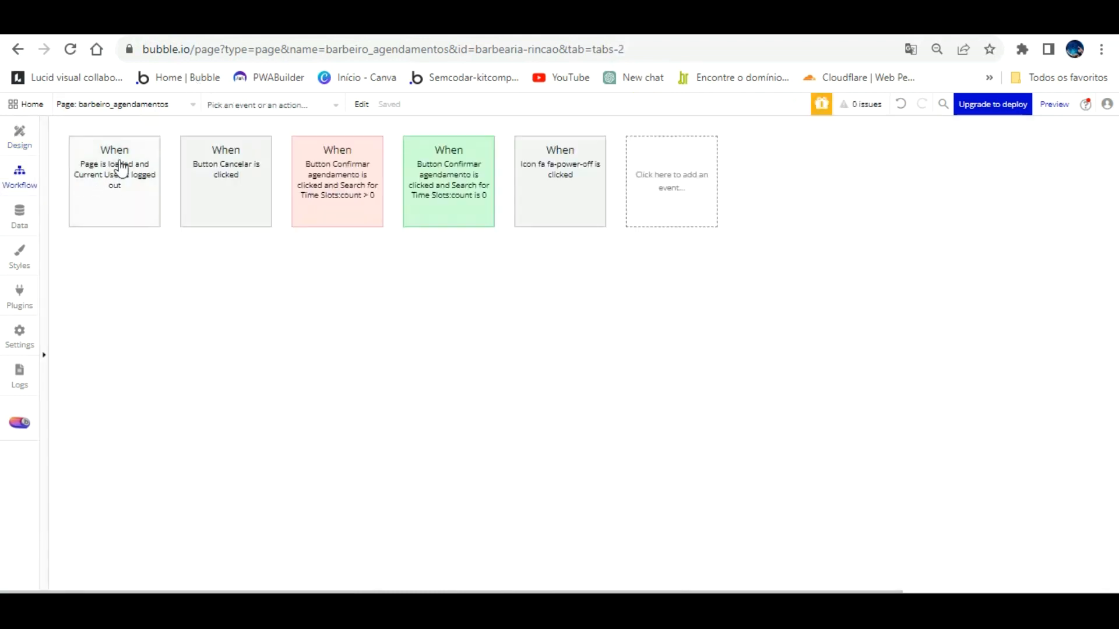
left_click(128, 105)
left_click(279, 145)
mouse_move(233, 157)
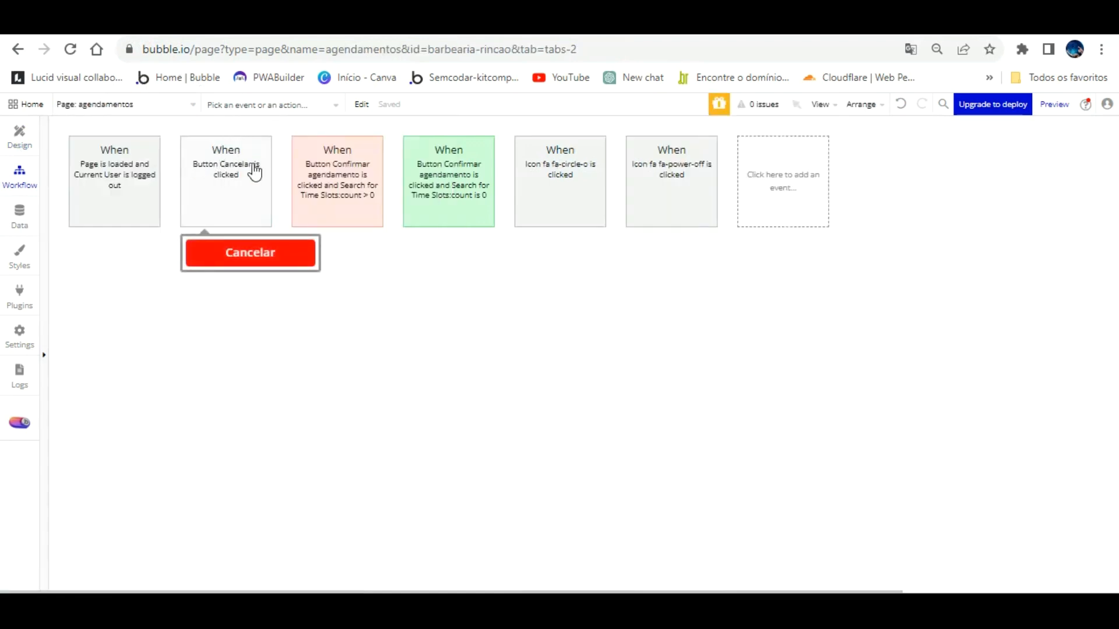
left_click(353, 147)
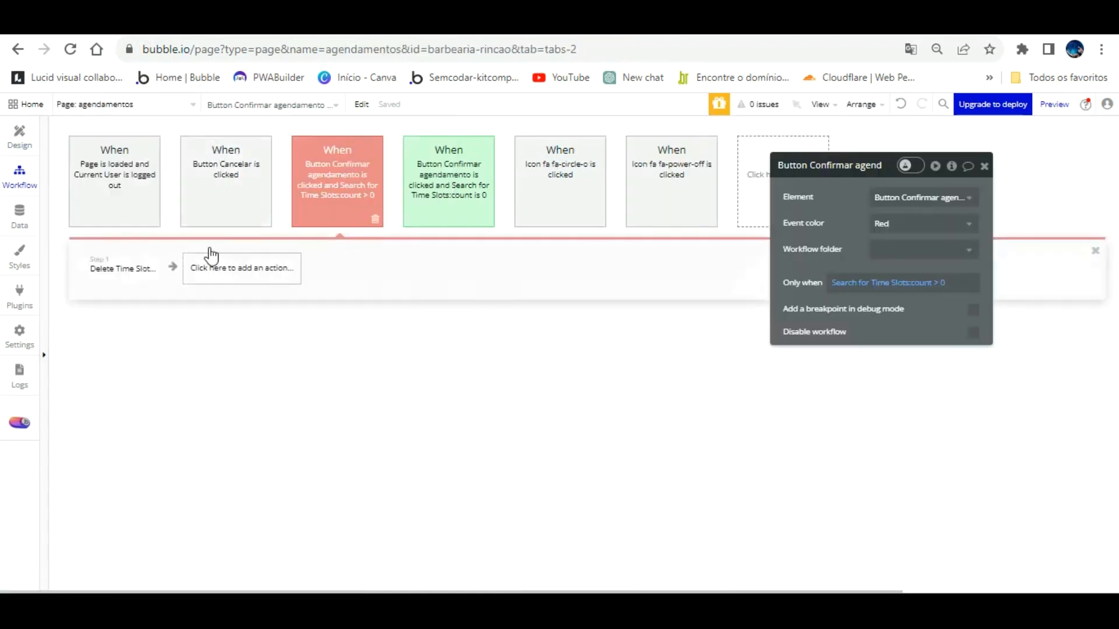
left_click(410, 178)
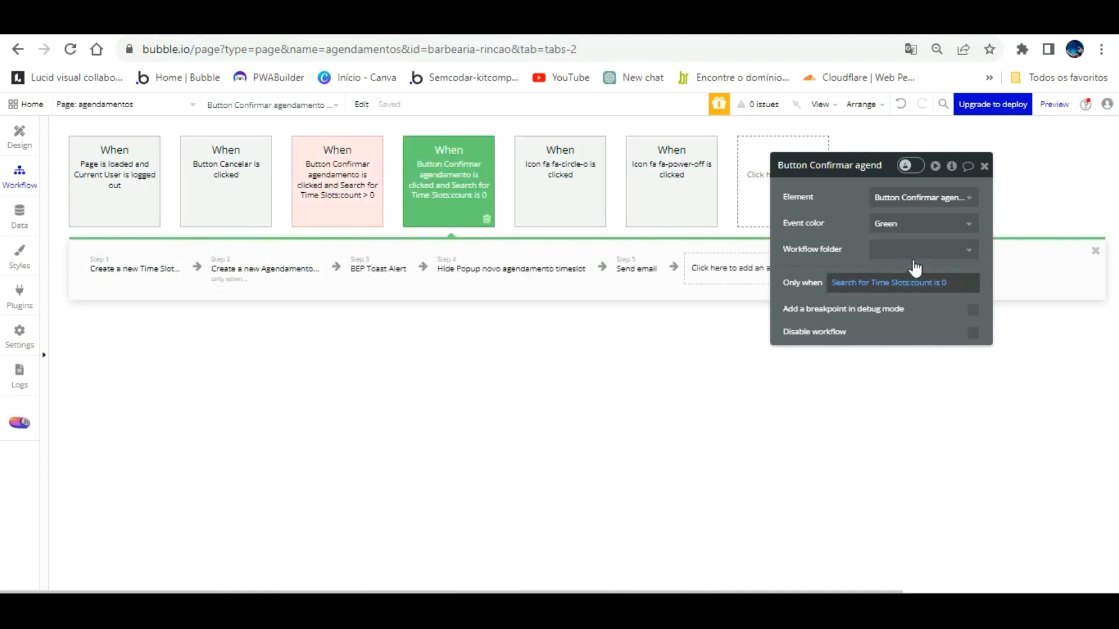
left_click(149, 266)
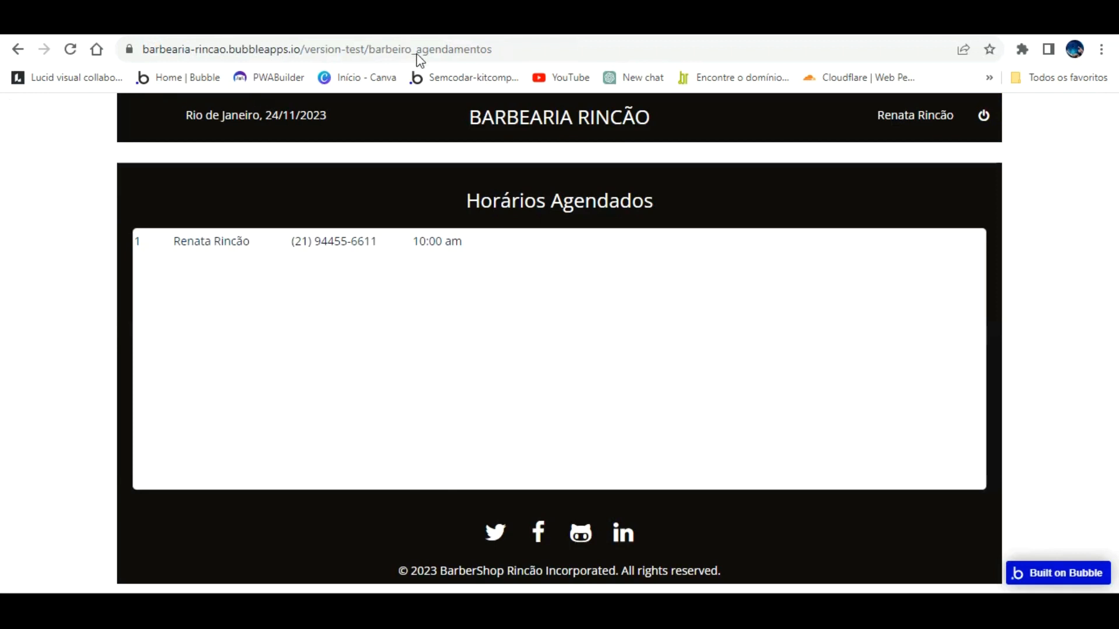
Step: Navigate the preview back to the time-slot booking page, then return to the editor
left_click(18, 49)
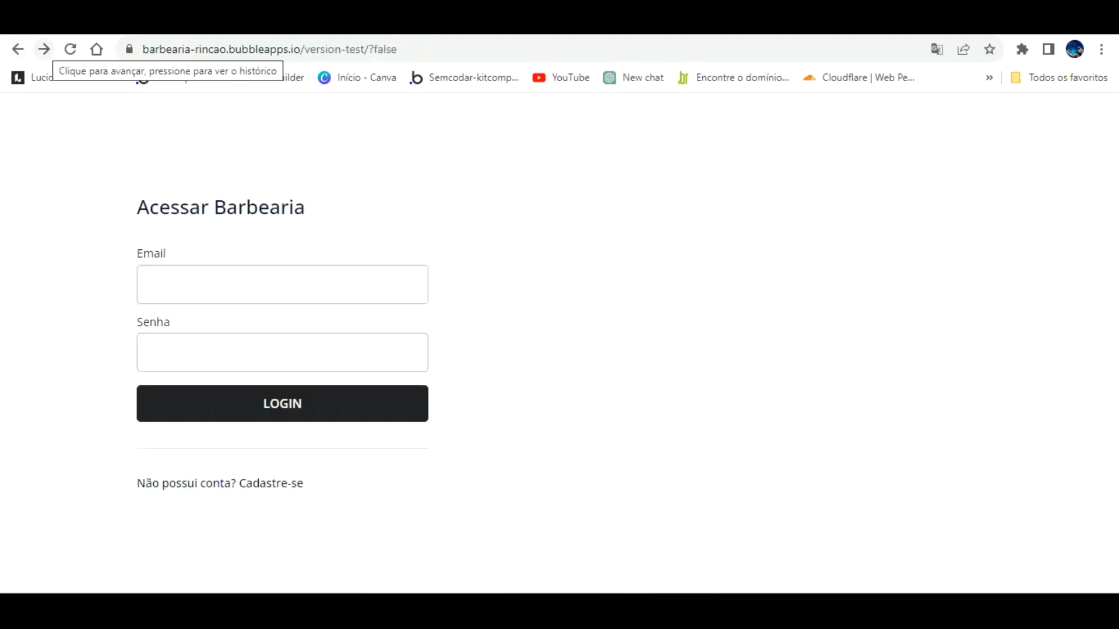
left_click(44, 49)
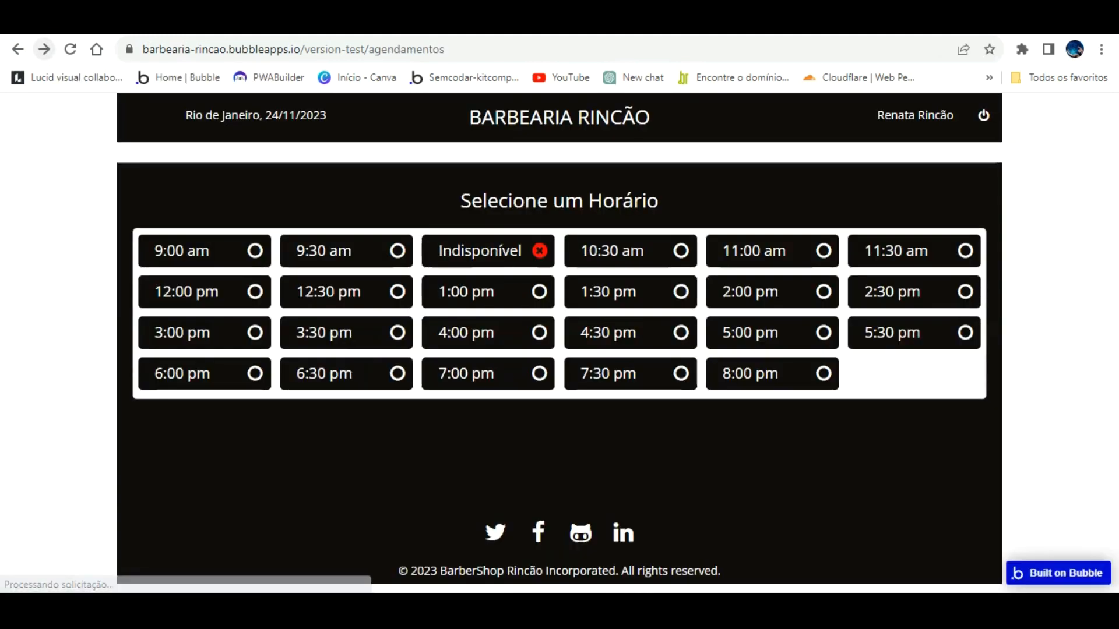
left_click(86, 28)
Step: Delete the single Agendamentos entry from App data
left_click(19, 215)
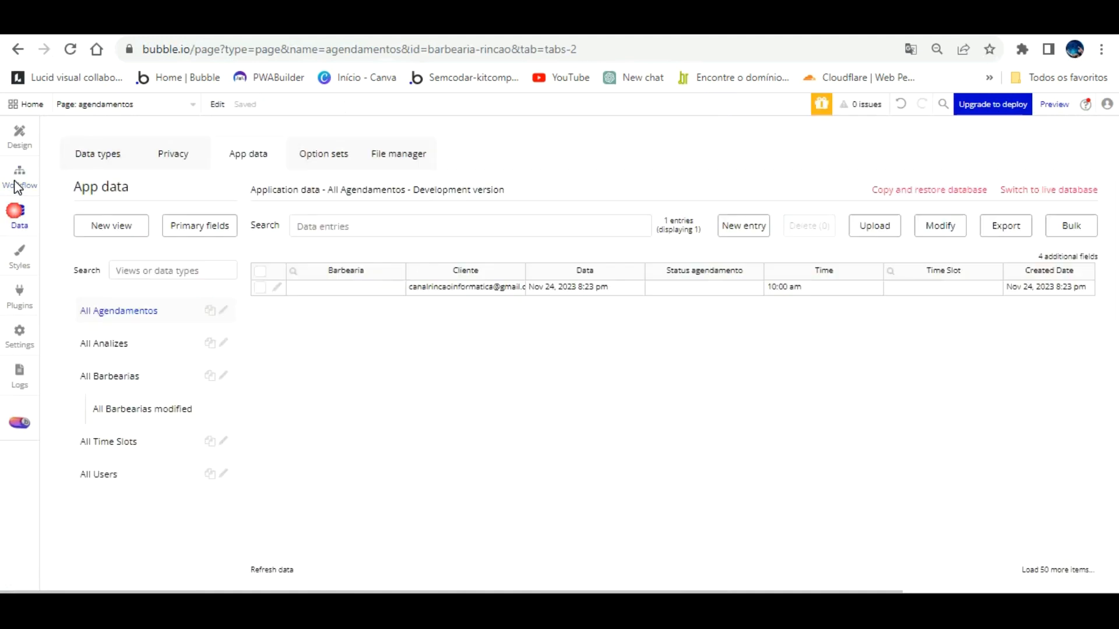
left_click(260, 287)
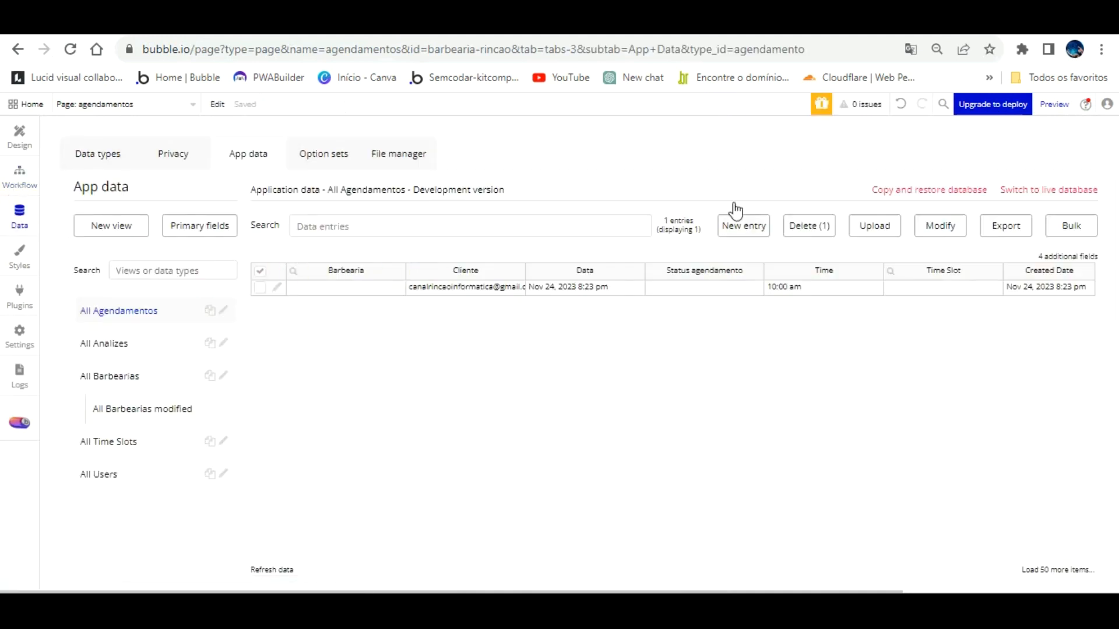
left_click(810, 225)
left_click(569, 242)
Step: Select all three Time Slot entries and delete them
left_click(111, 441)
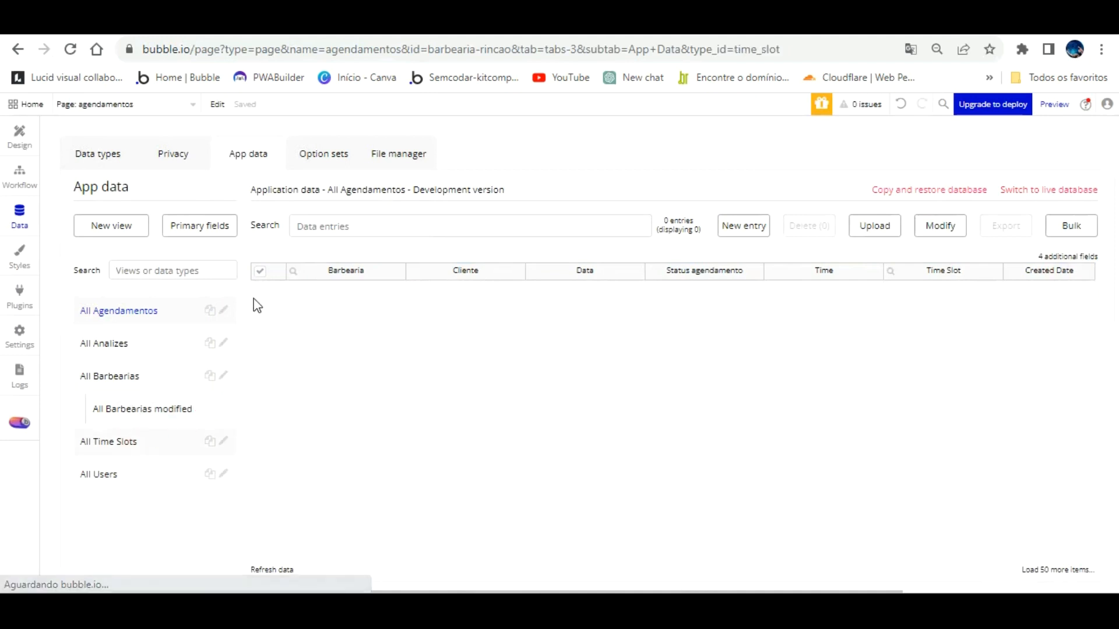
left_click(260, 271)
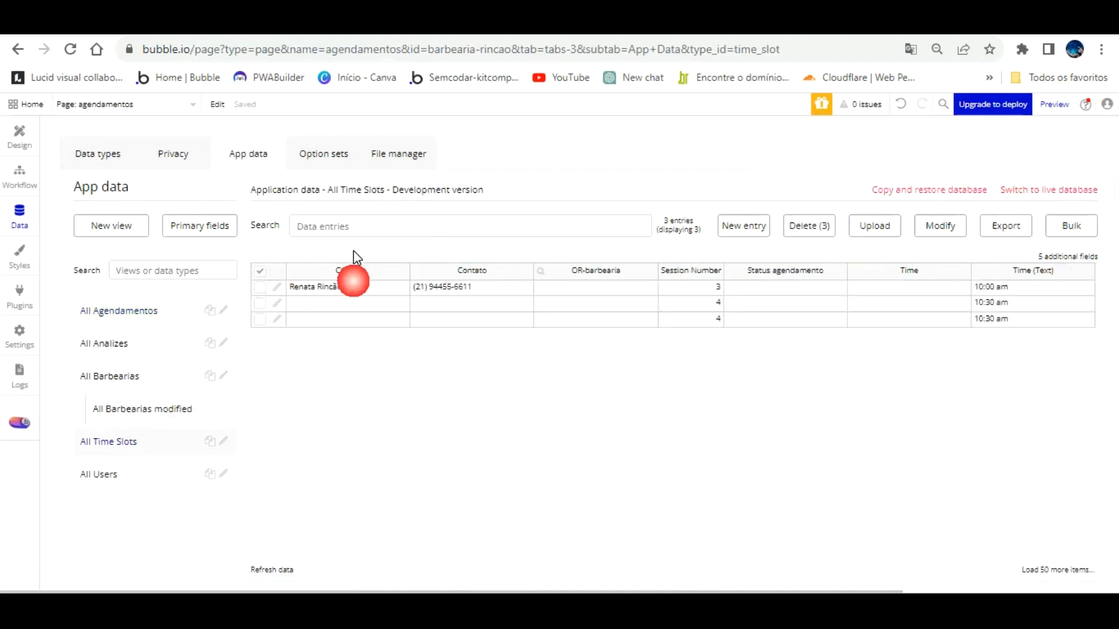
left_click(808, 224)
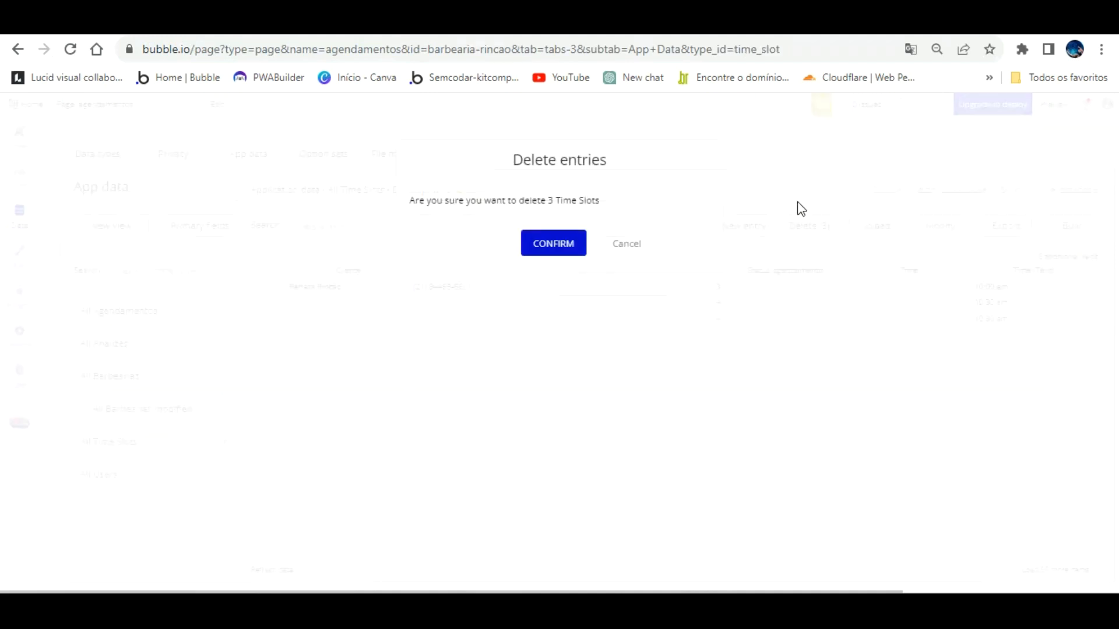
left_click(554, 221)
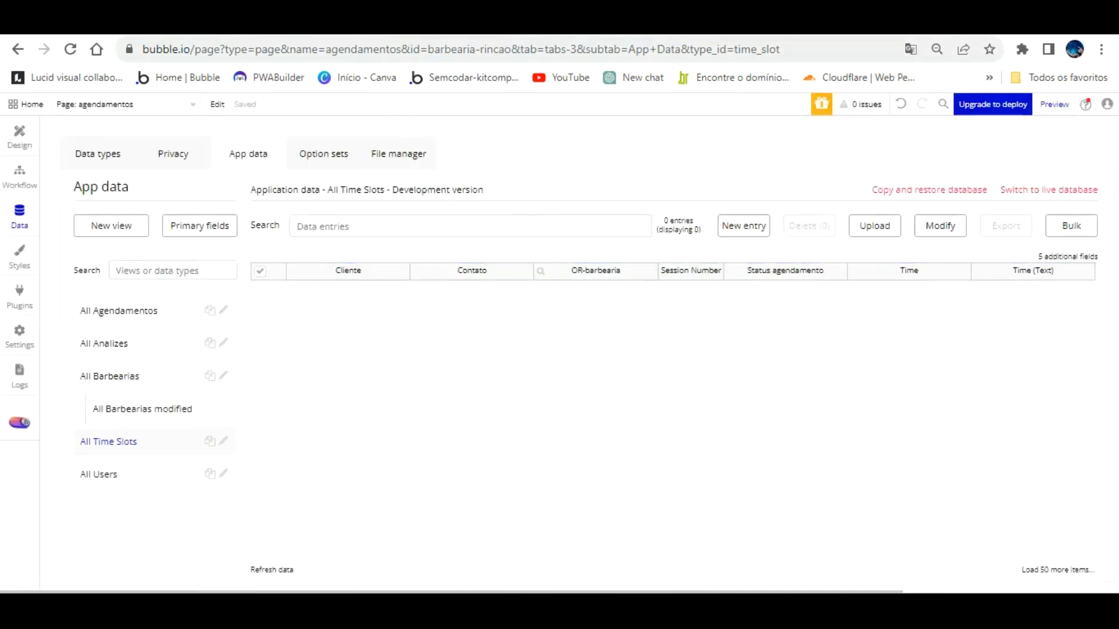
left_click(344, 23)
Step: Book the 1:30 pm slot with Confirmar in the preview, then return to the page design
left_click(539, 332)
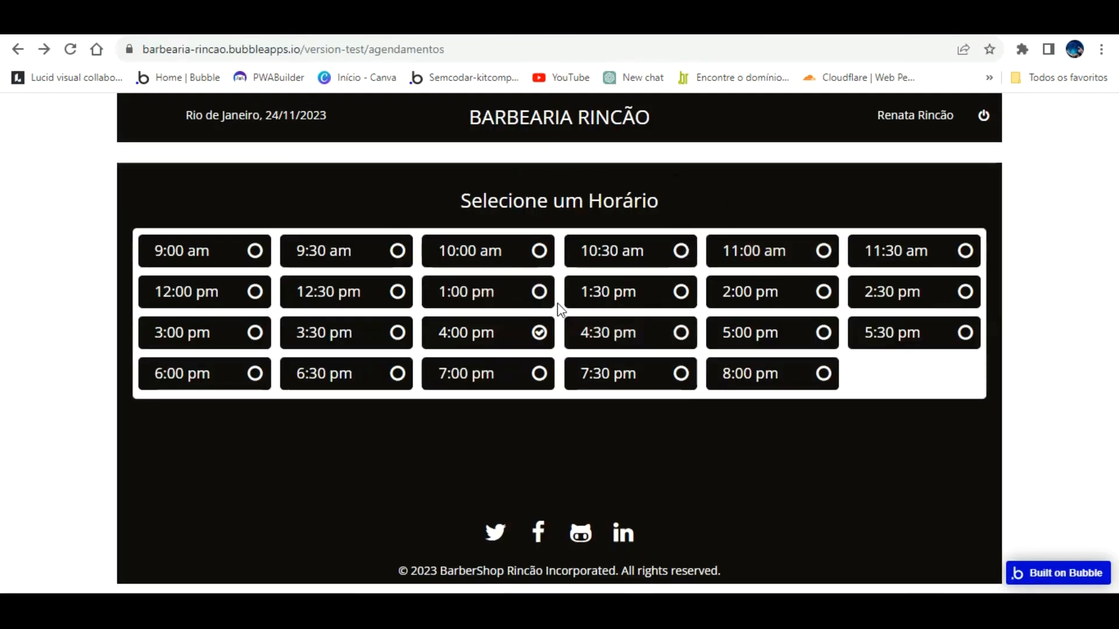
left_click(670, 283)
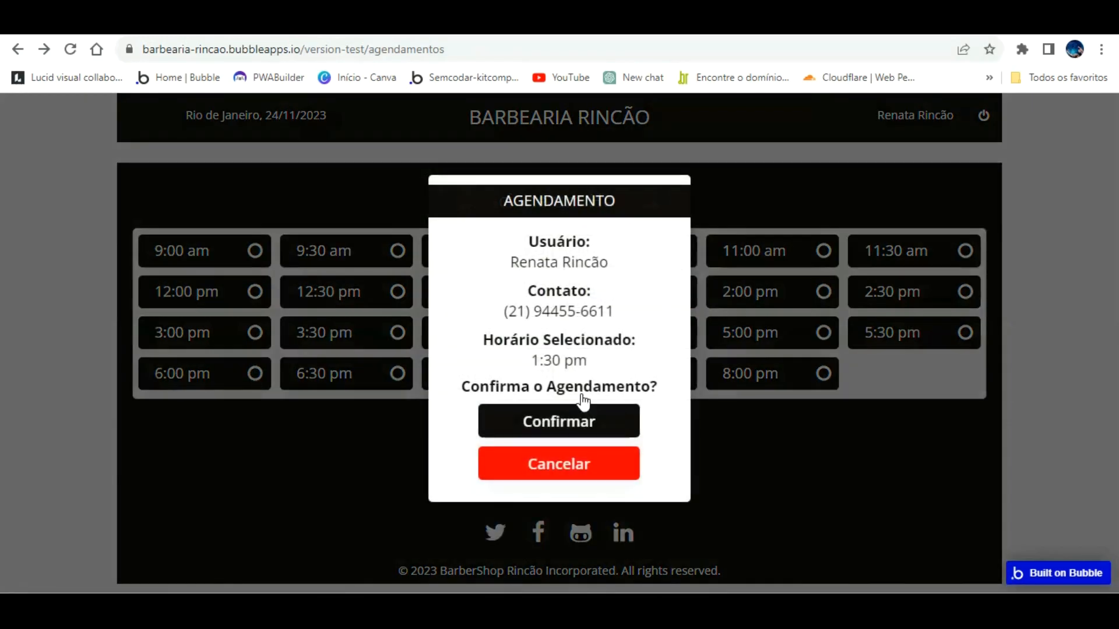
left_click(581, 423)
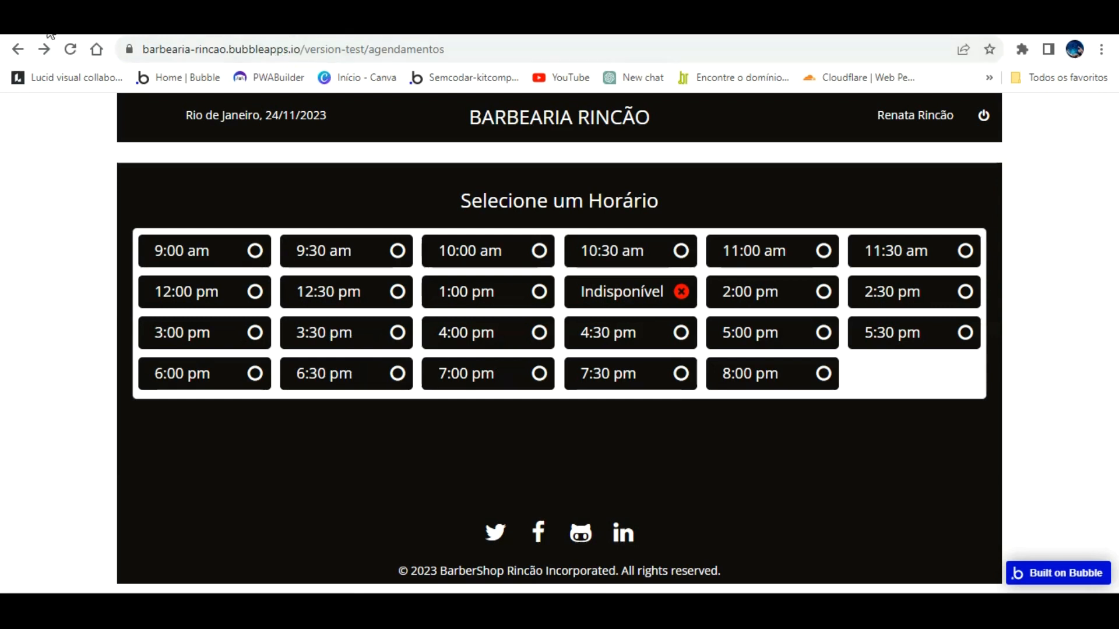
left_click(44, 49)
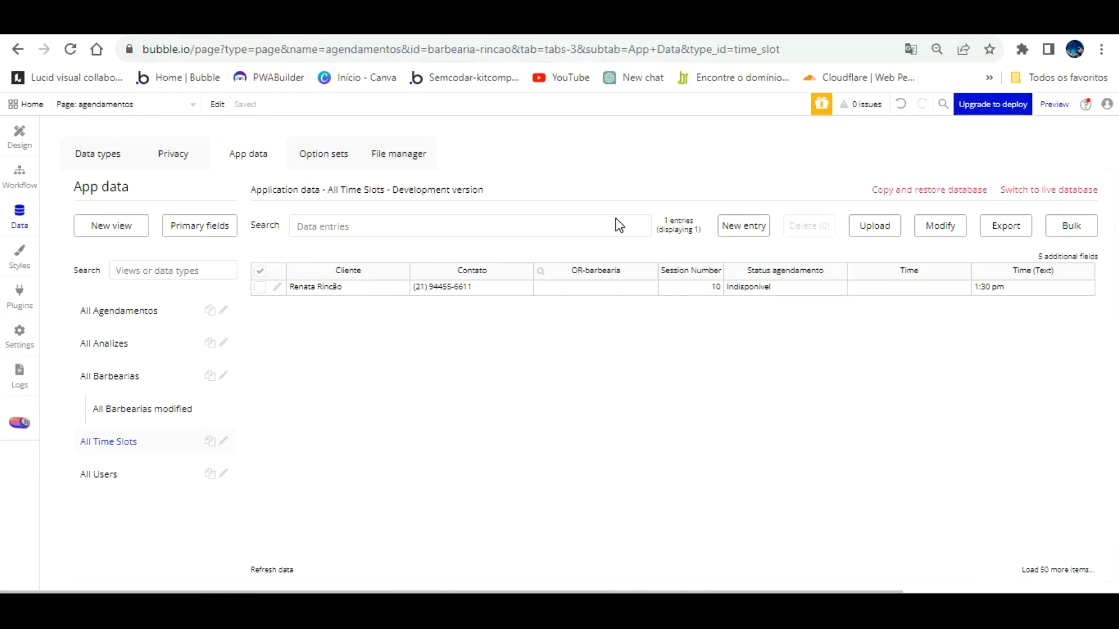
left_click(24, 130)
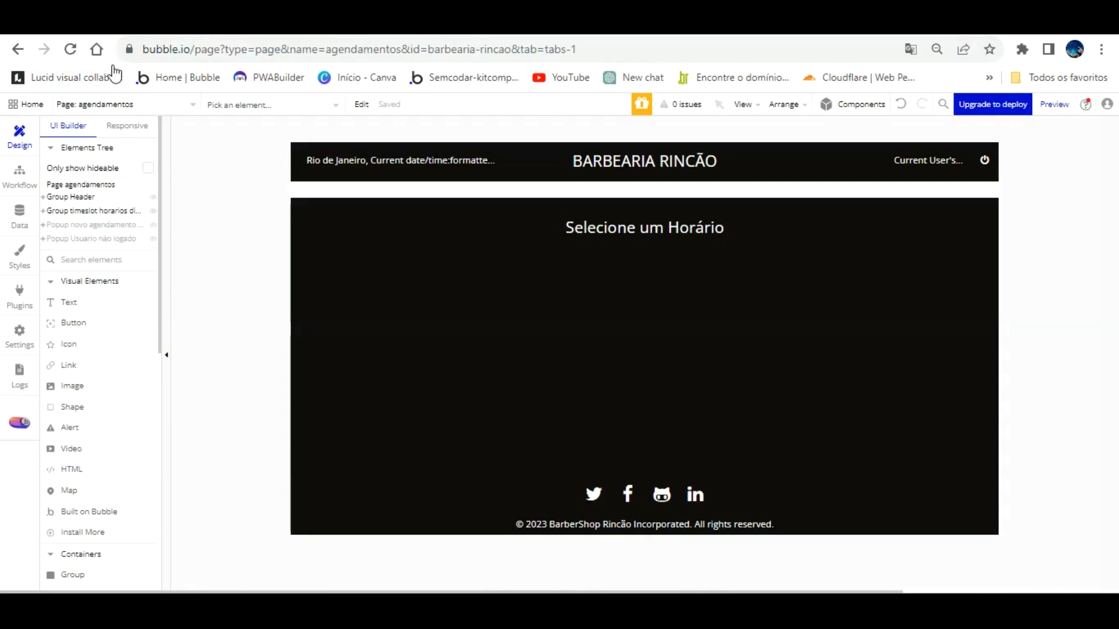
Step: Select the new status text in the list row and start a conditional based on This Text
left_click(172, 105)
left_click(293, 146)
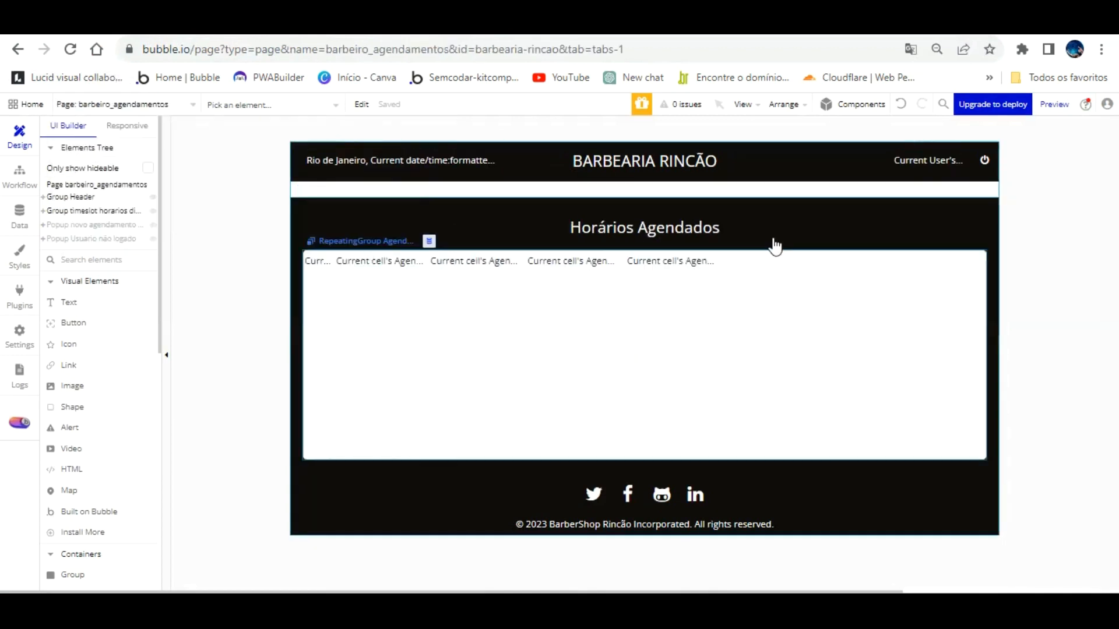
left_click(698, 260)
double_click(698, 260)
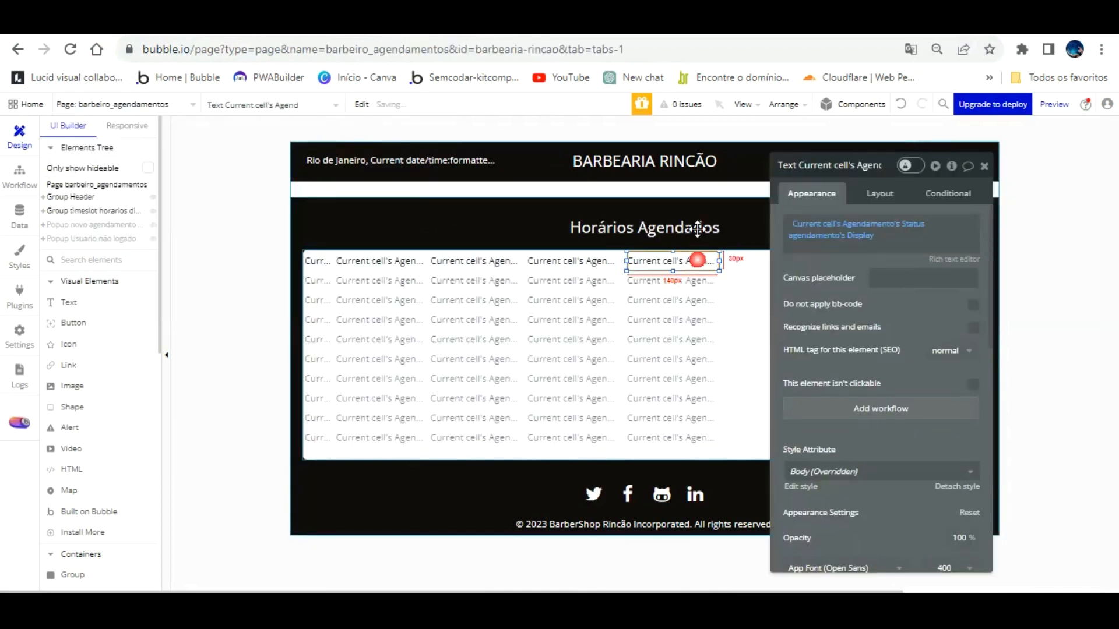
left_click(946, 194)
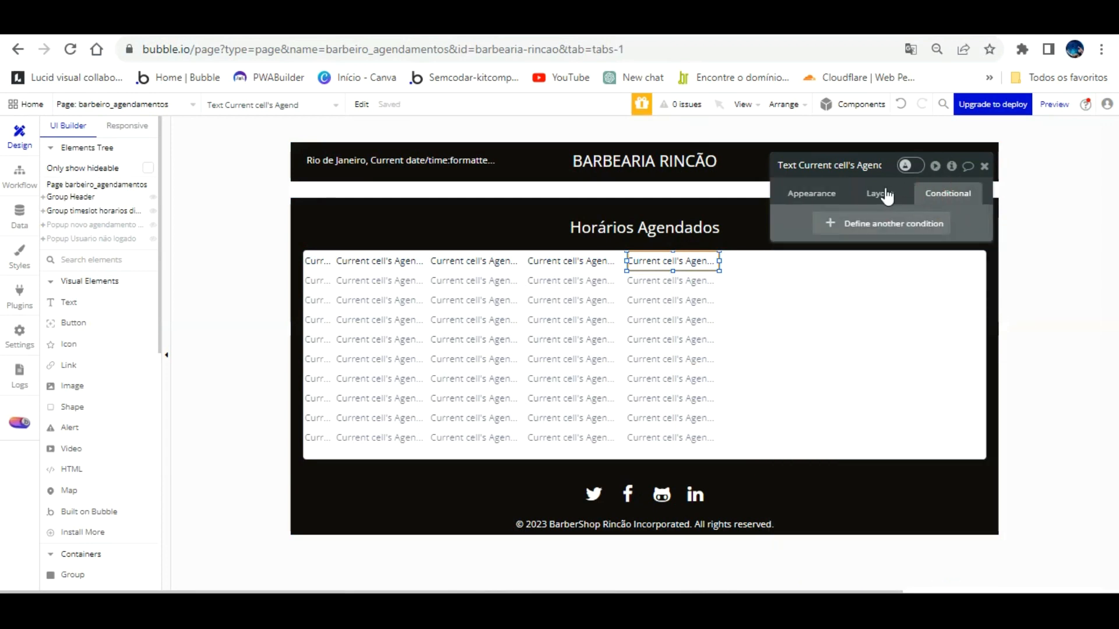
left_click(843, 230)
left_click(851, 247)
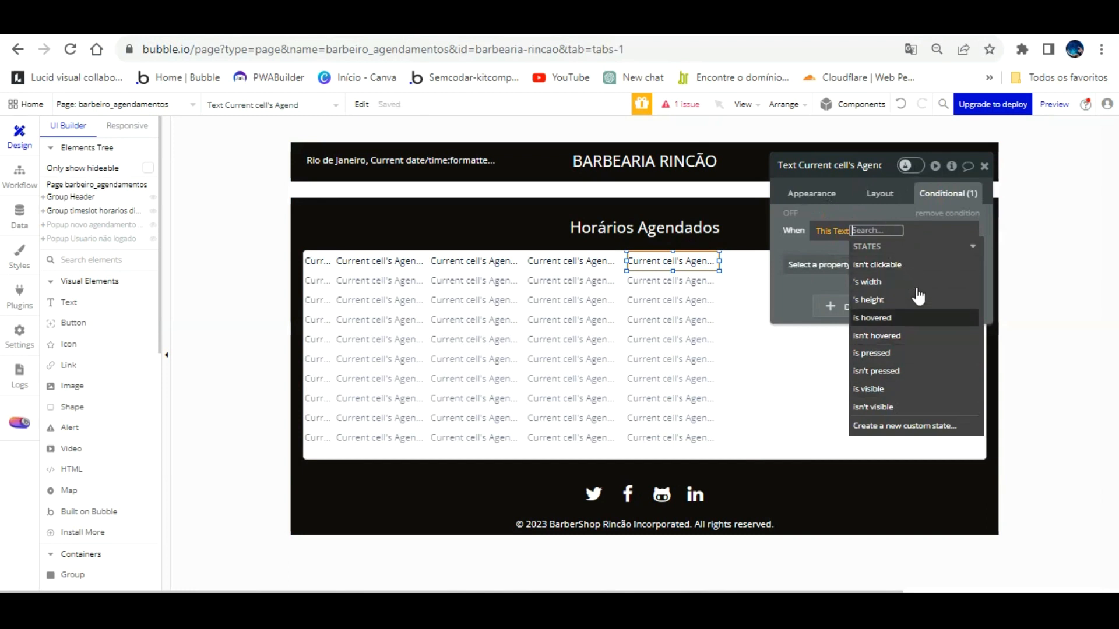
Step: Try 'This Text is visible' formatted as text, then remove it and clear the When expression
left_click(872, 180)
left_click(833, 230)
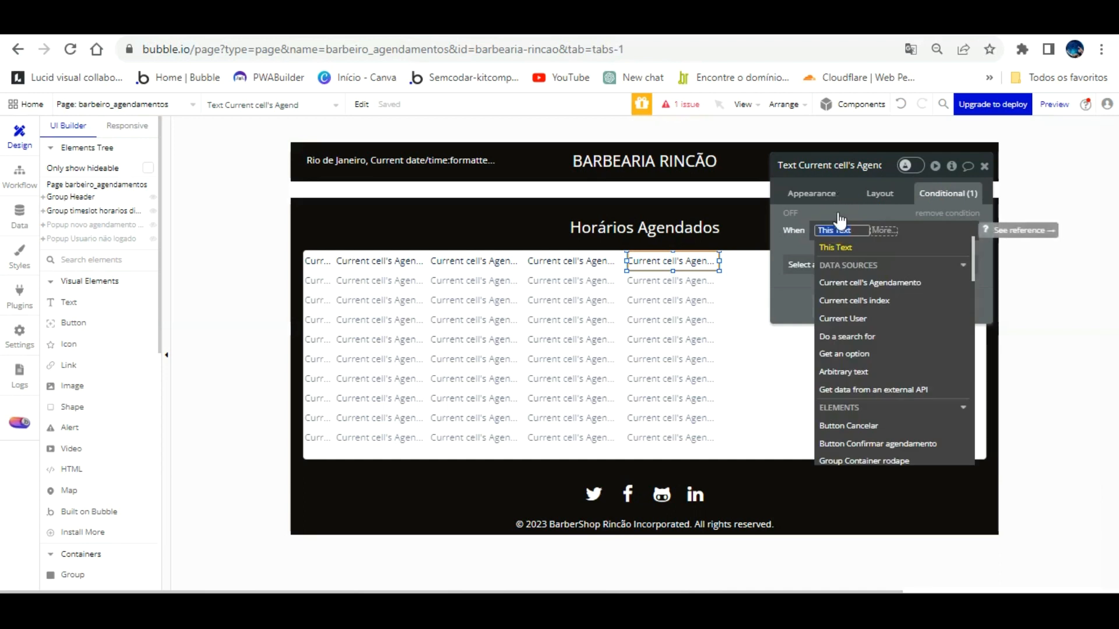
left_click(856, 245)
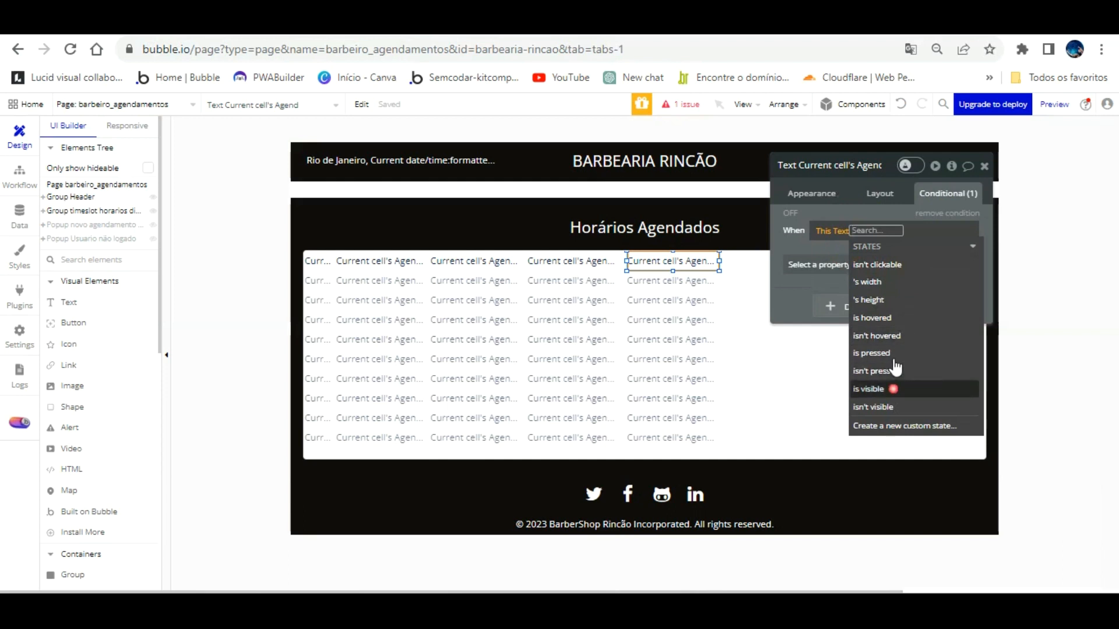
left_click(875, 389)
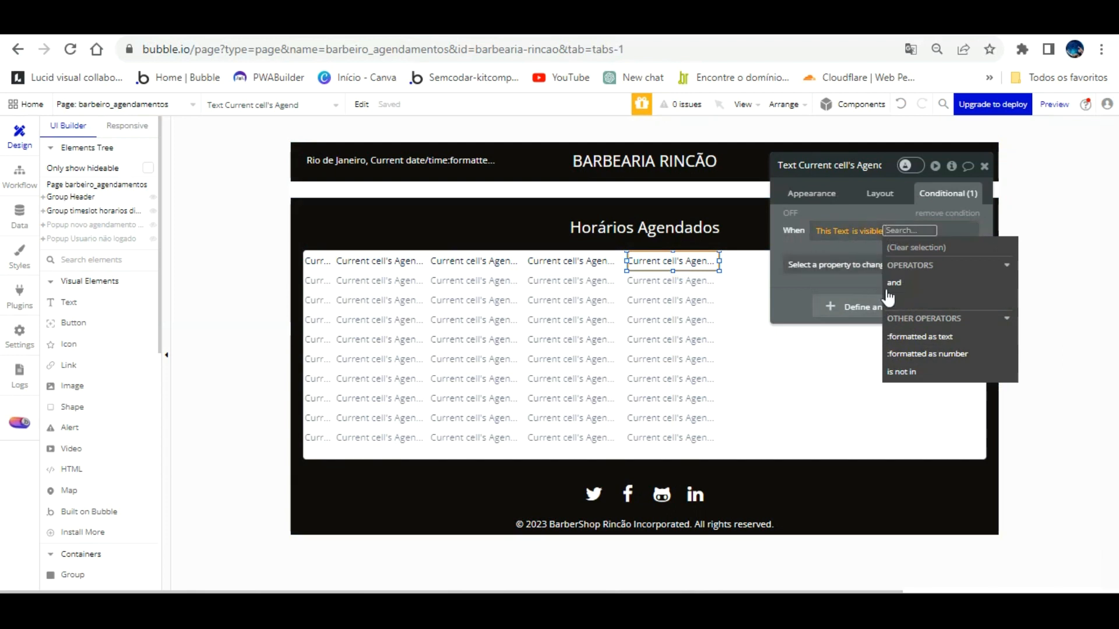
left_click(919, 336)
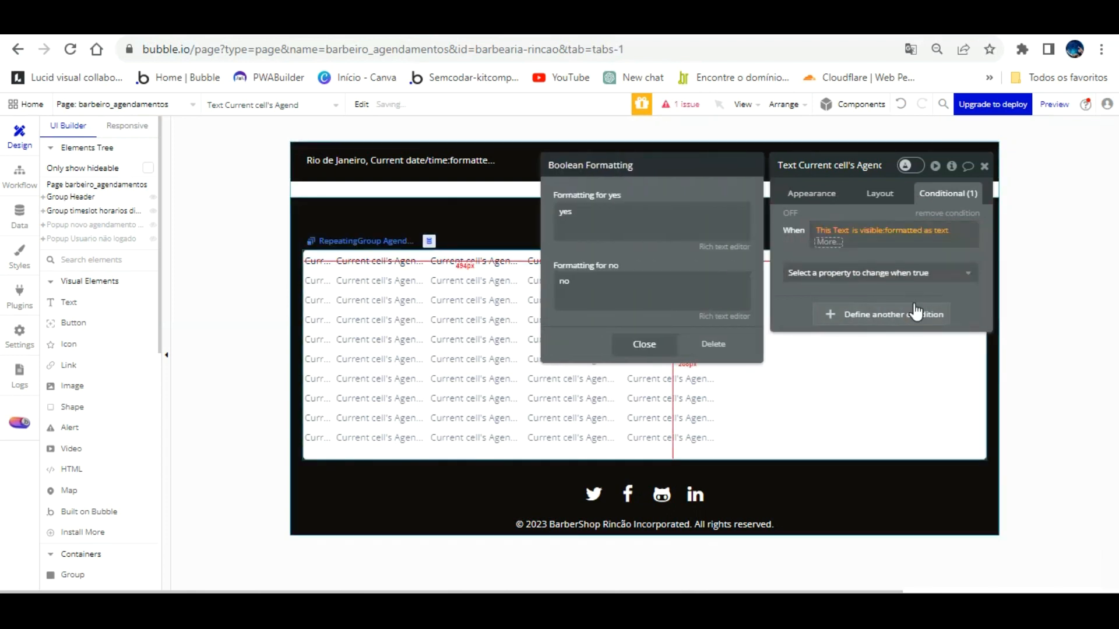
left_click(716, 344)
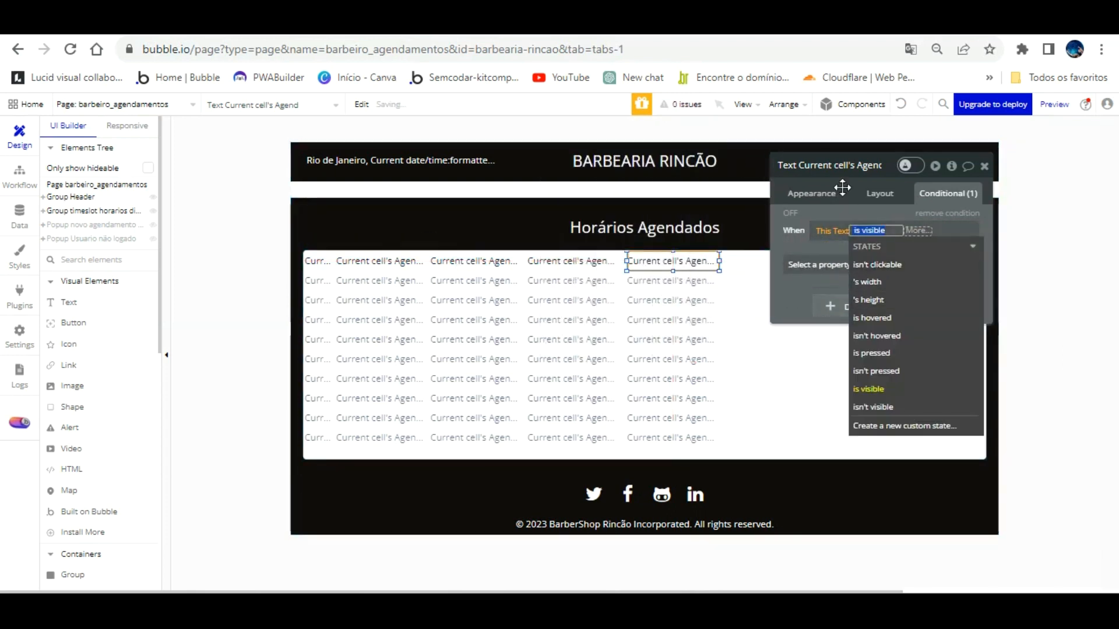
left_click(842, 211)
right_click(844, 229)
left_click(906, 230)
left_click(829, 230)
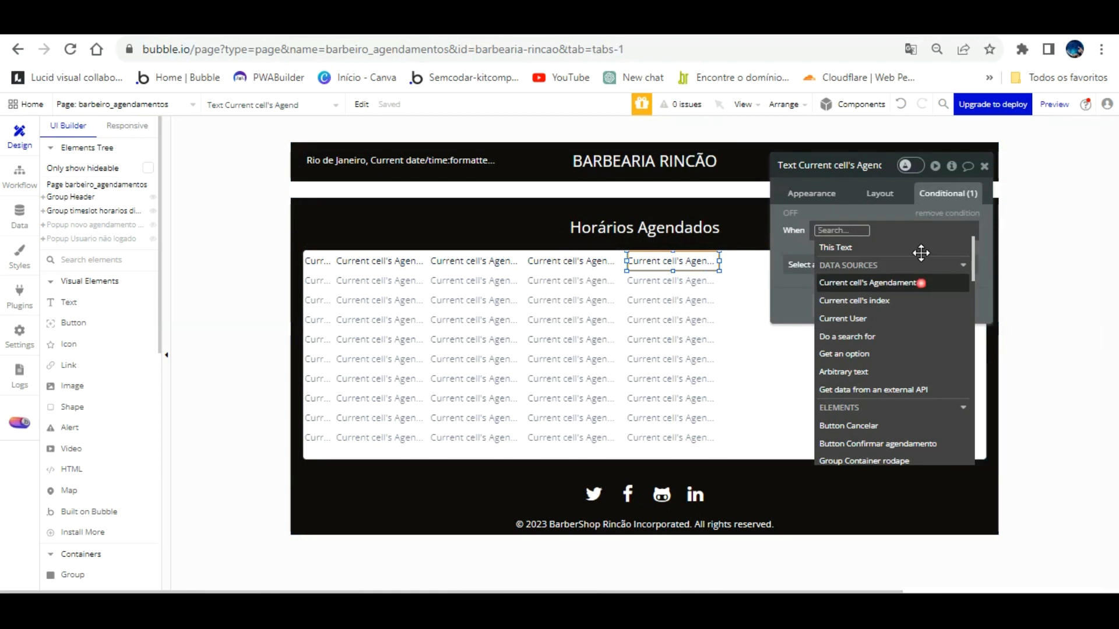
Step: Set When to Current cell's Agendamento's Status agendamento's Display is Indisponivel
left_click(921, 282)
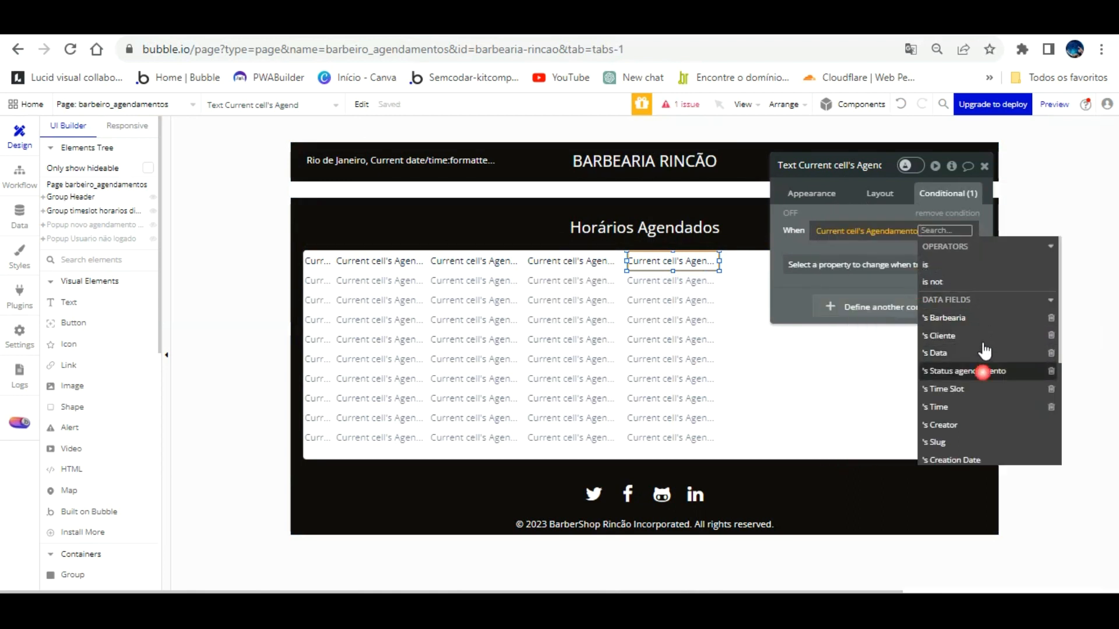
left_click(984, 371)
left_click(915, 275)
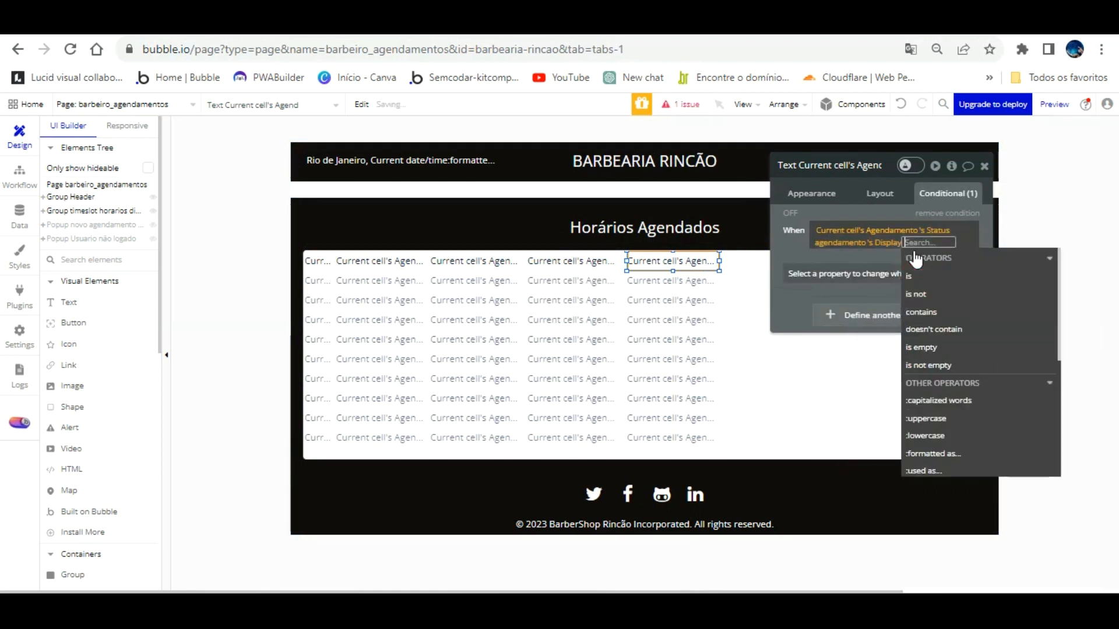
left_click(906, 279)
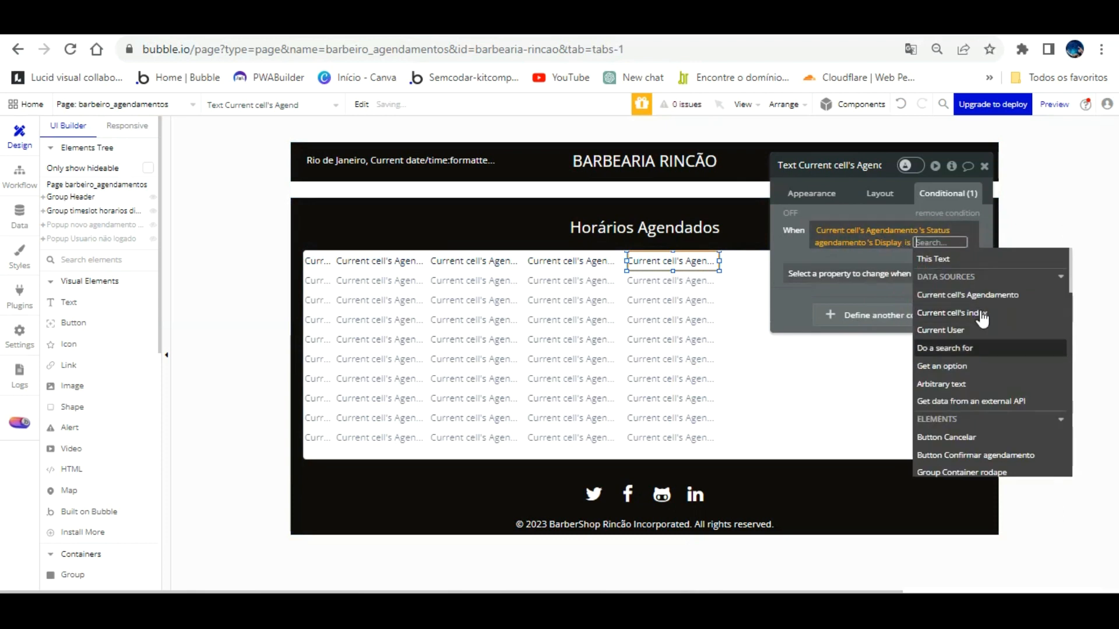
scroll(983, 321, "down", 6)
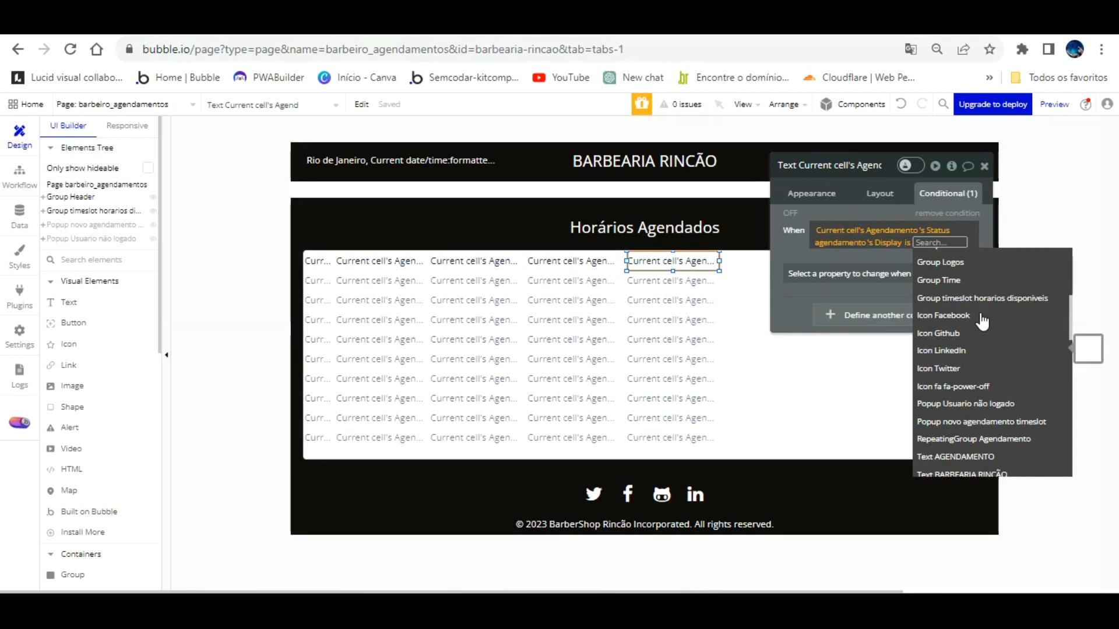
type("Indisponivel")
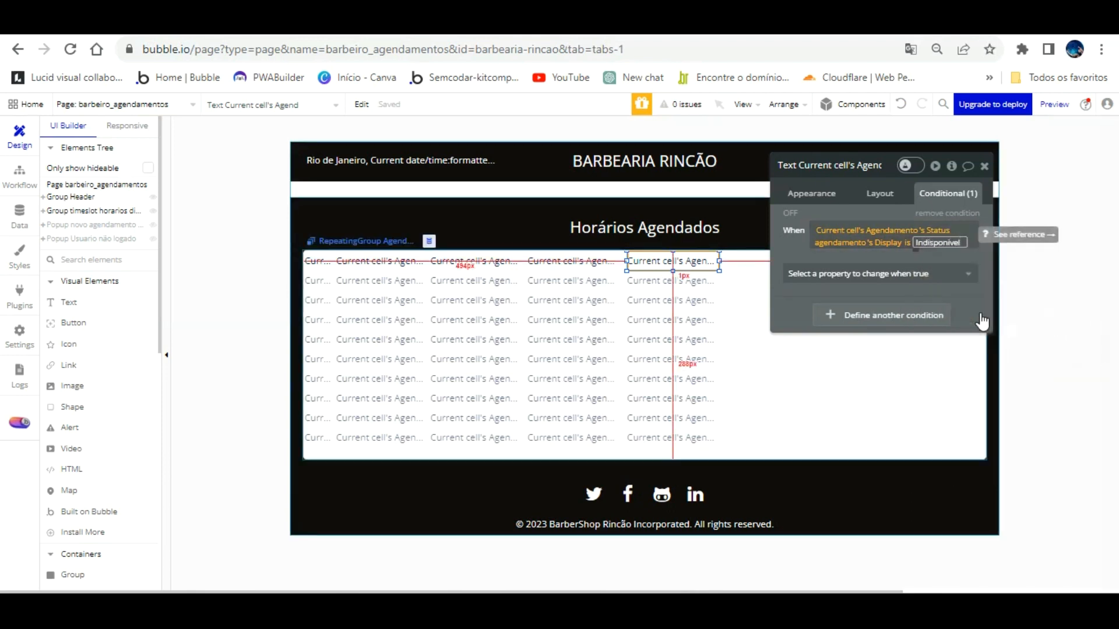
left_click(793, 215)
Step: Make the rule change the element's Text, entering Agendado as the replacement
left_click(842, 272)
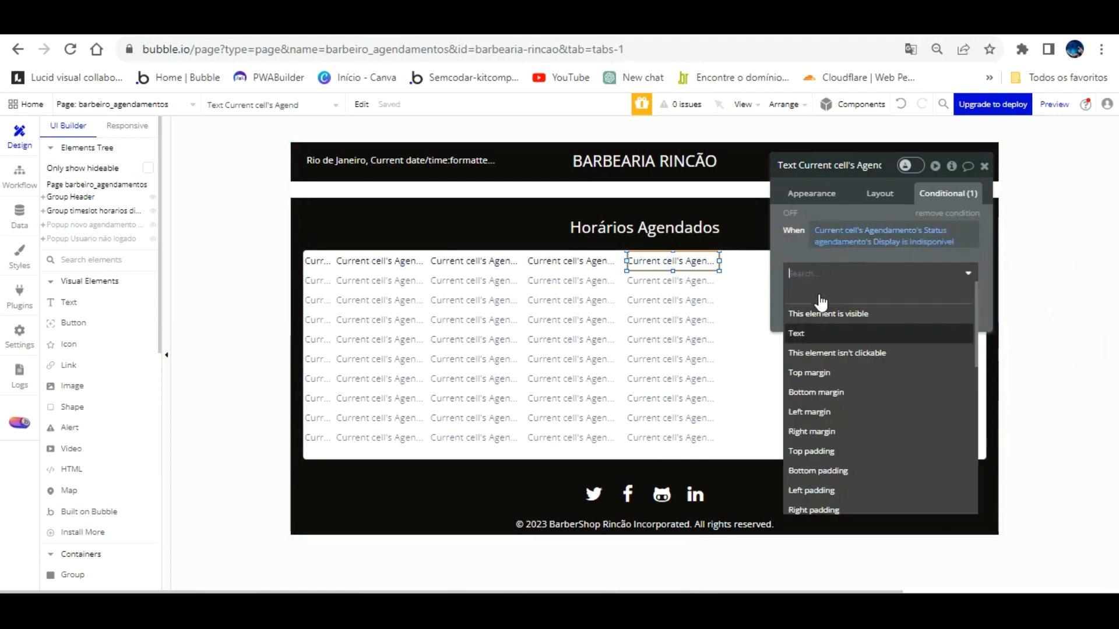
left_click(819, 330)
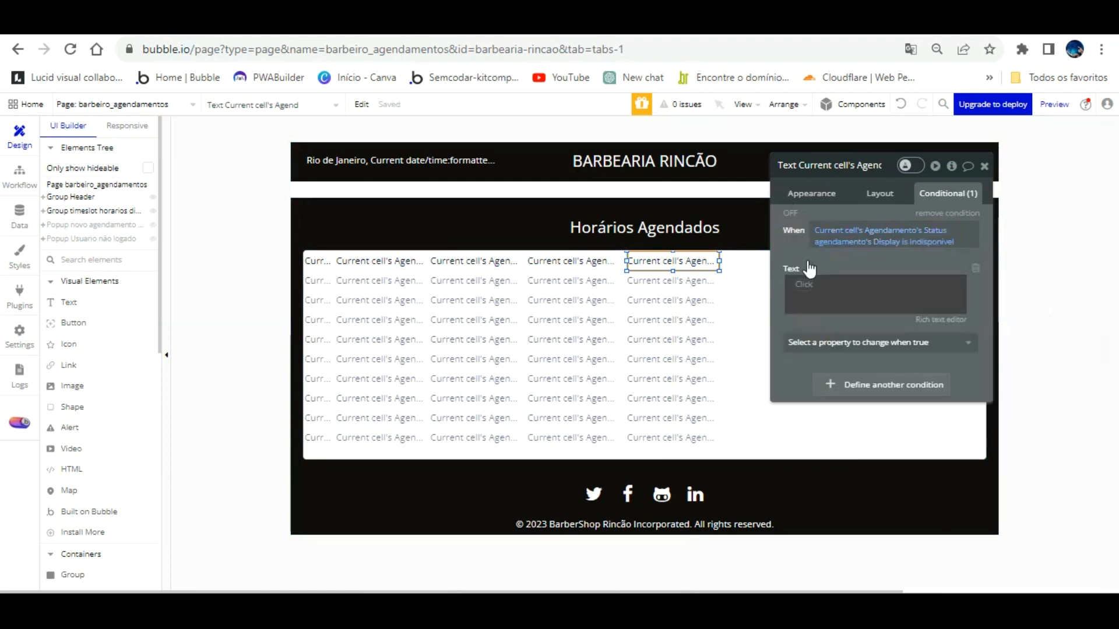
left_click(804, 283)
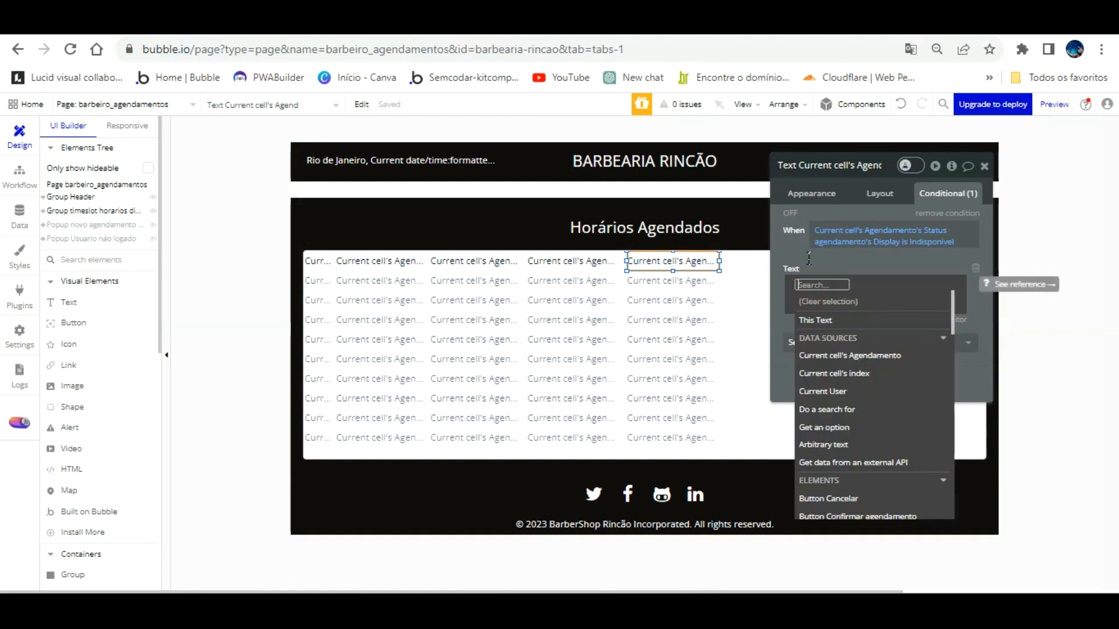
type("Agendado")
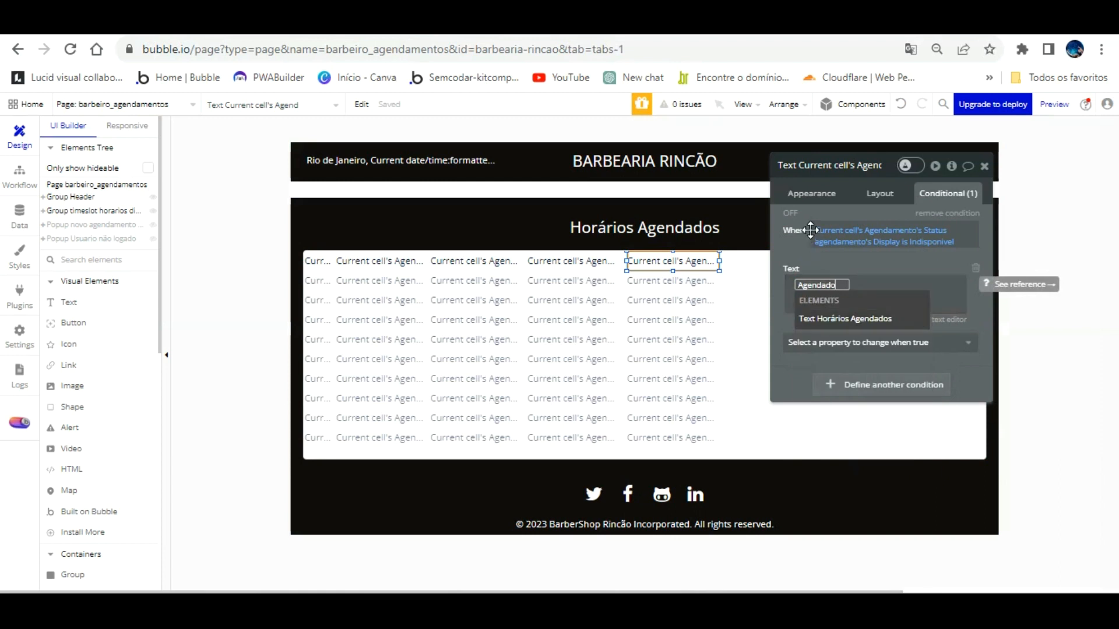
left_click(810, 230)
left_click(810, 230)
Step: Reload the app preview to check the booking row, then return to the page editor
key("ctrl+Tab")
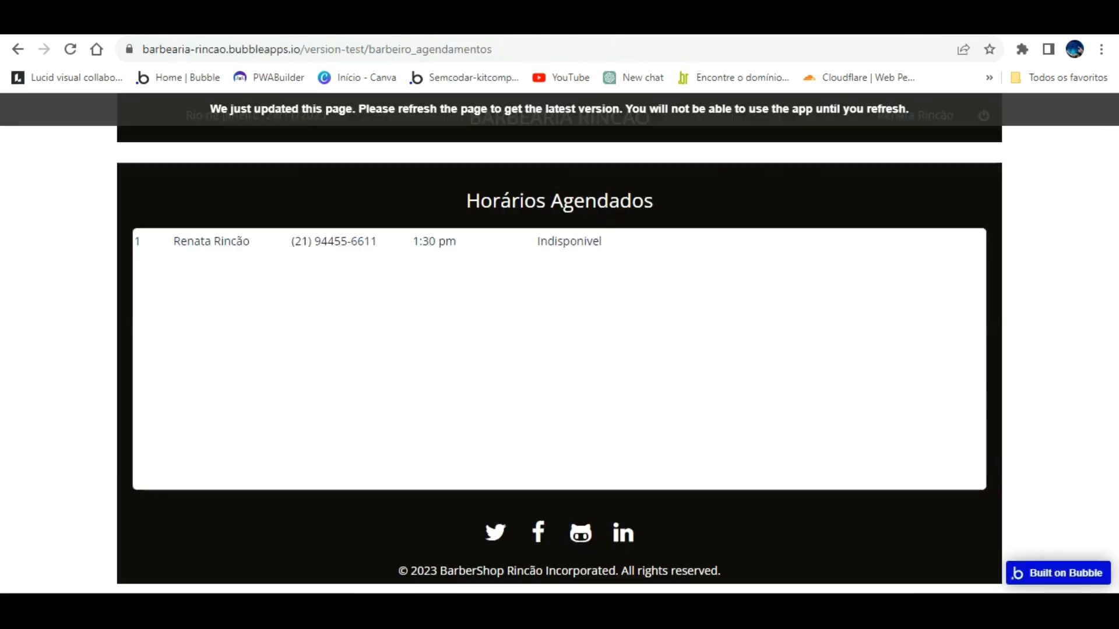
left_click(469, 192)
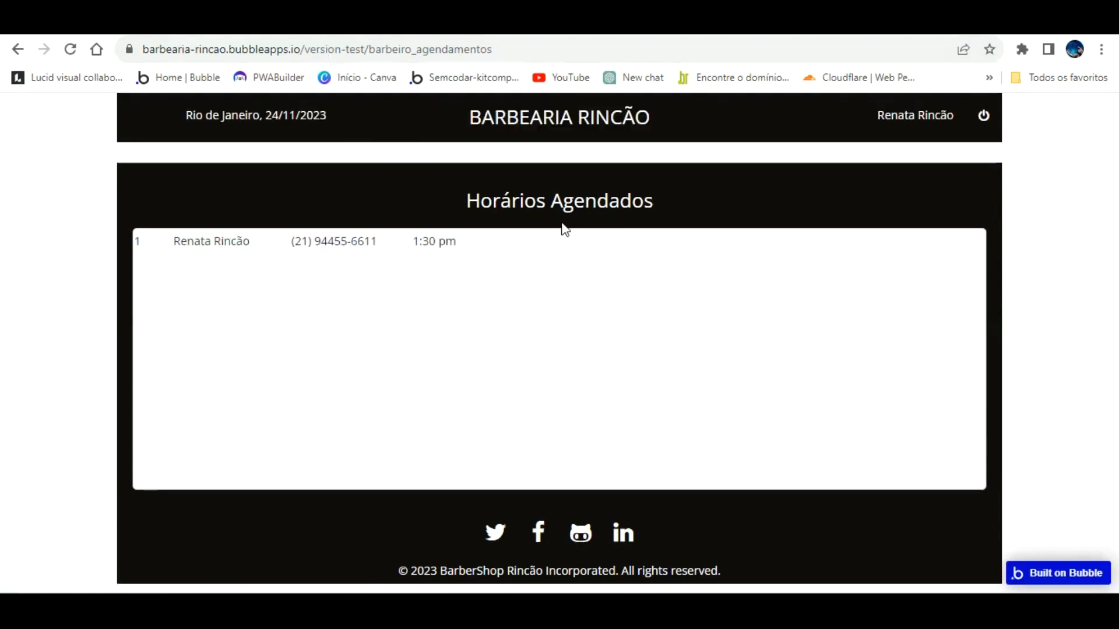
key("ctrl+shift+Tab")
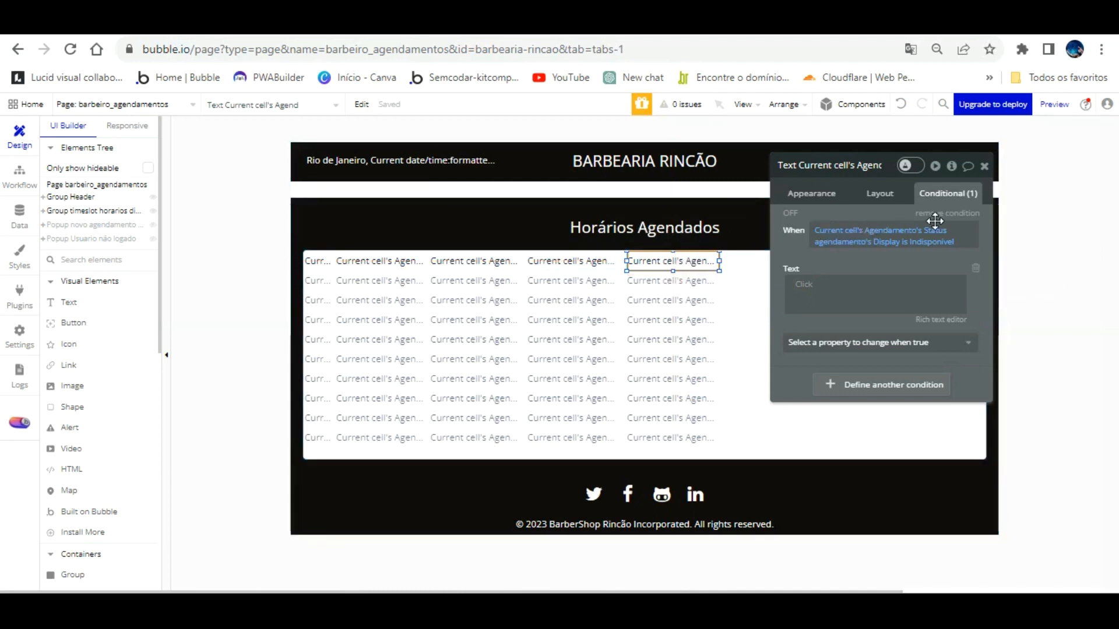
left_click(19, 214)
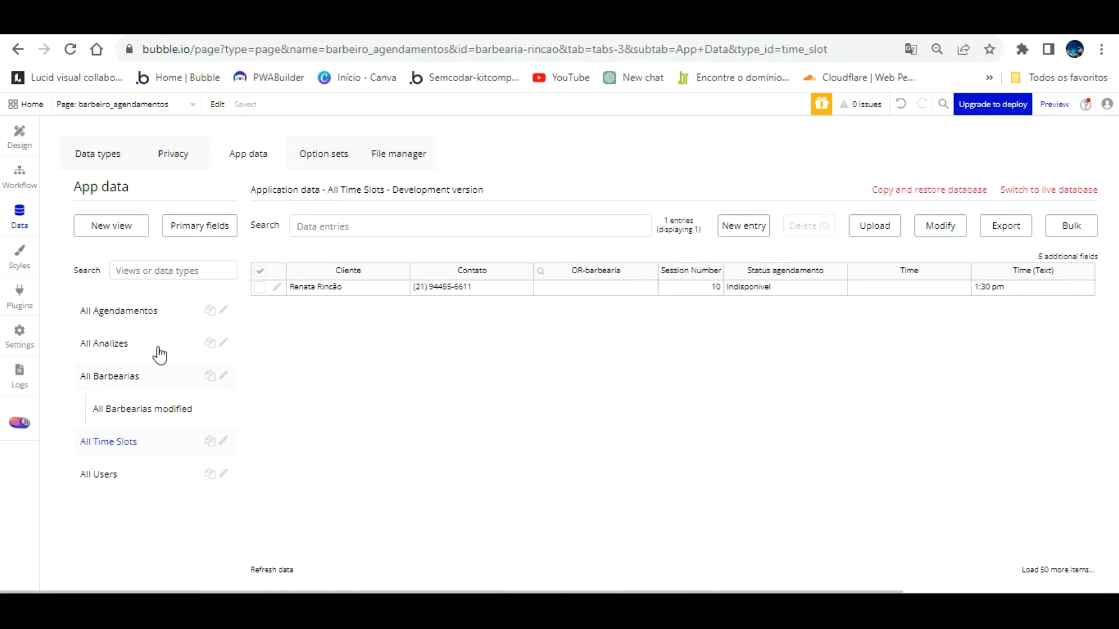
left_click(322, 142)
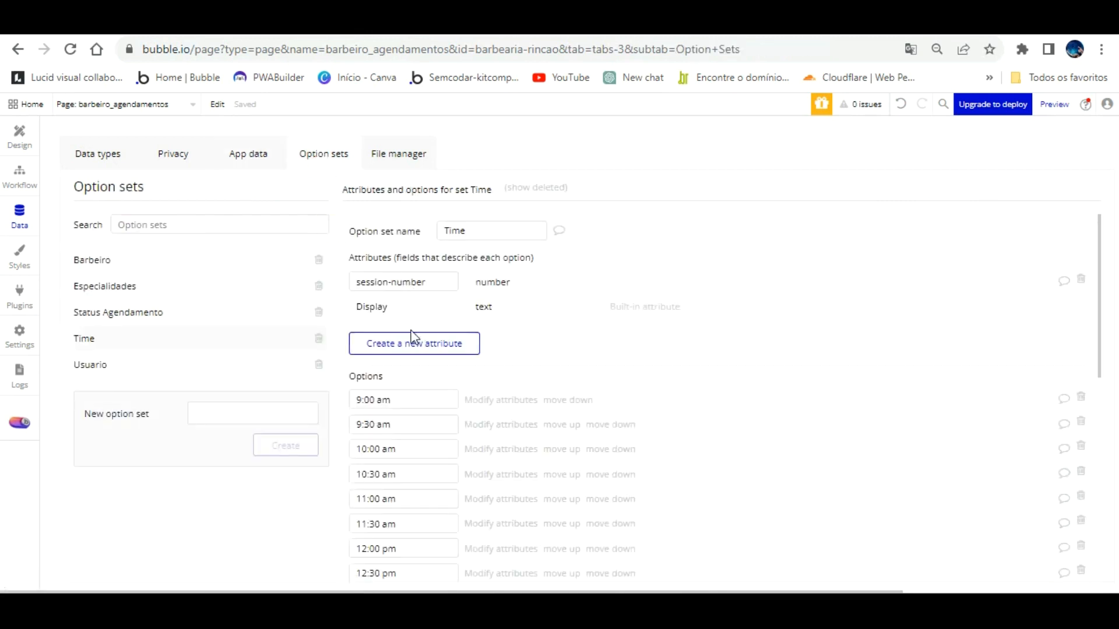
left_click(127, 309)
double_click(419, 400)
key("ctrl+c")
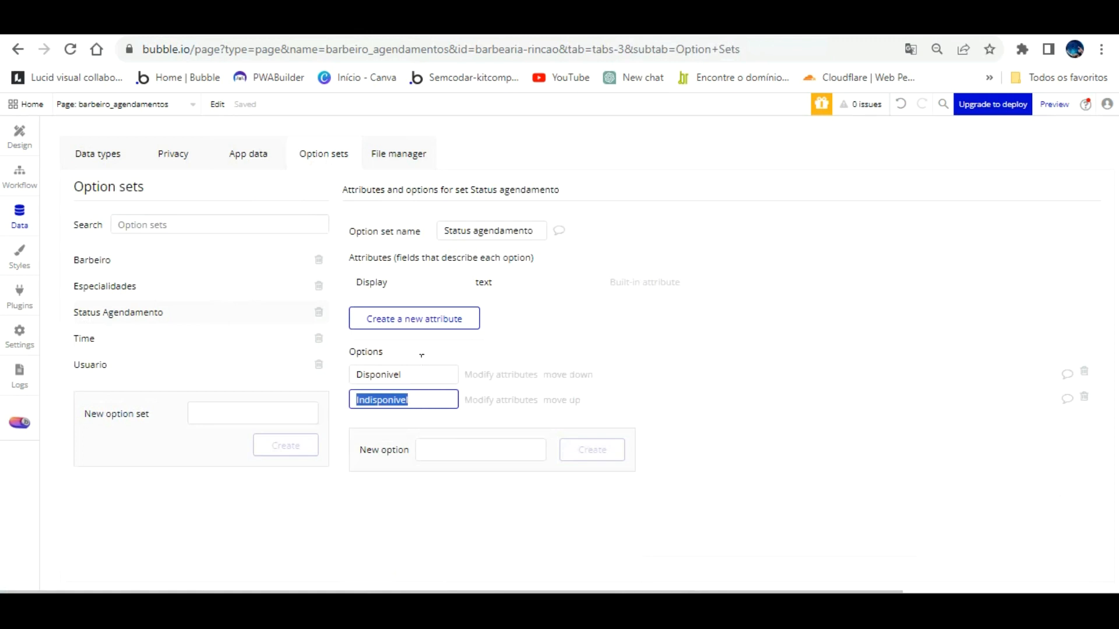
left_click(3, 140)
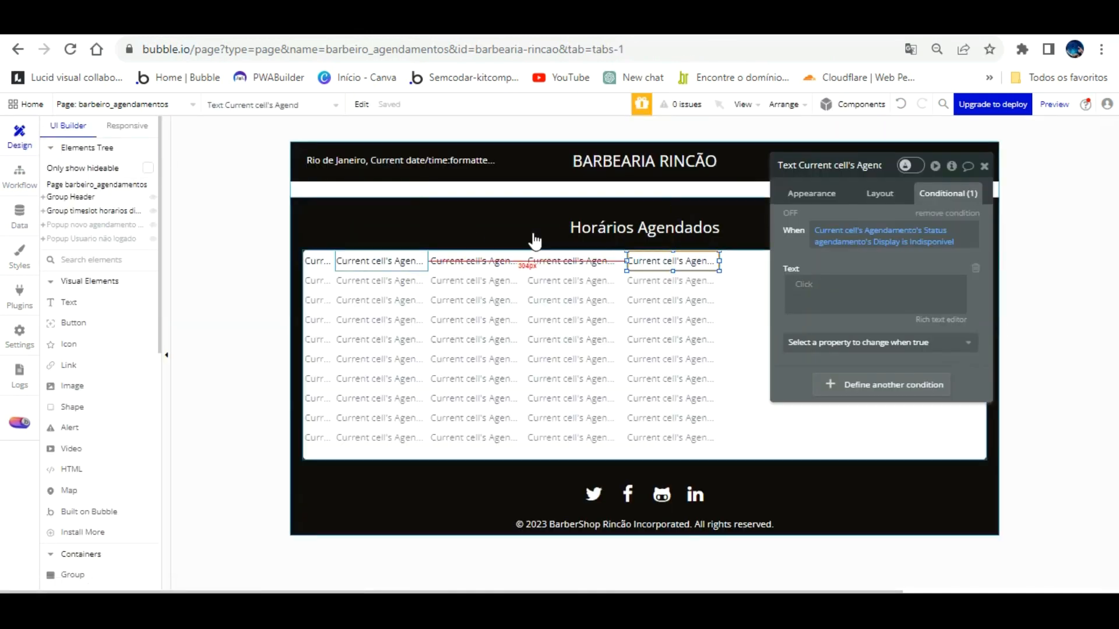
Step: Re-enter the Indisponivel comparison value in the status condition and commit it
left_click(934, 241)
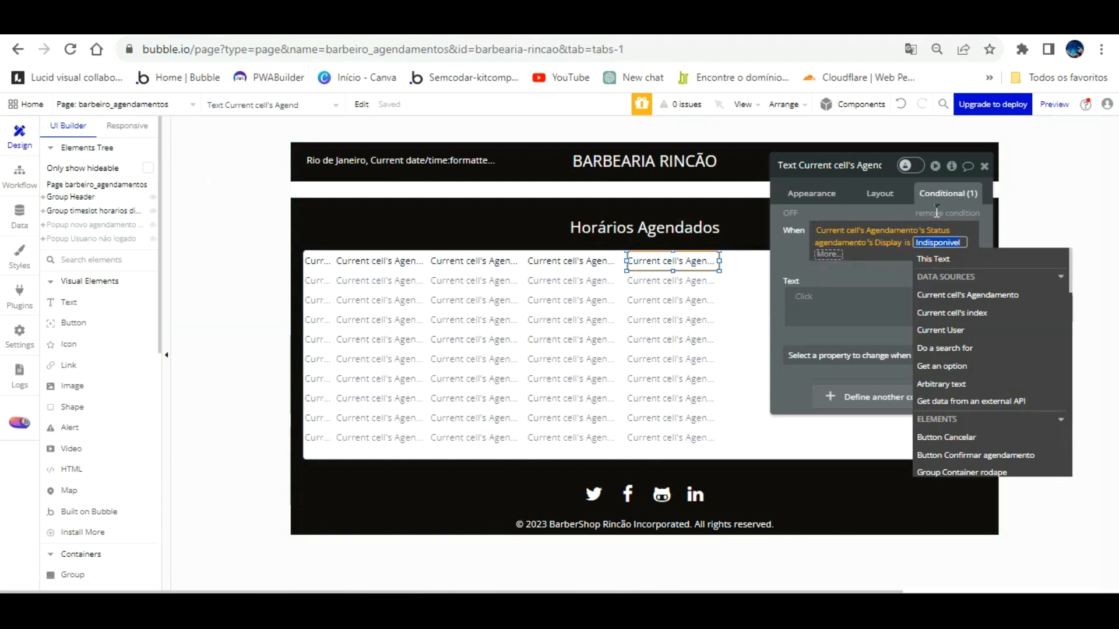
key("ctrl+v")
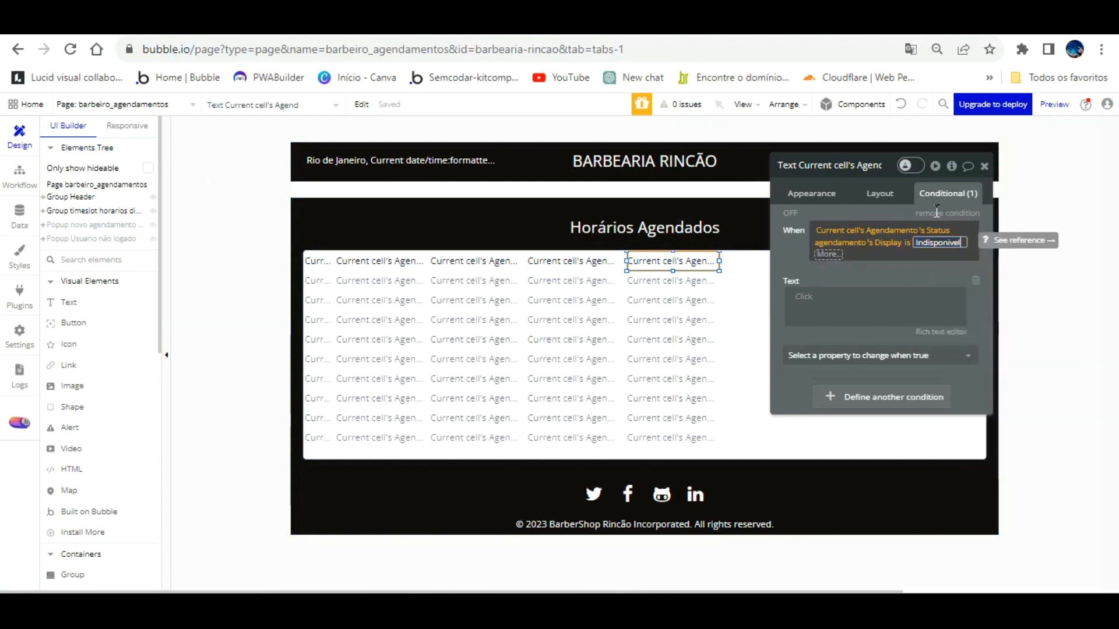
left_click(912, 236)
left_click(916, 243)
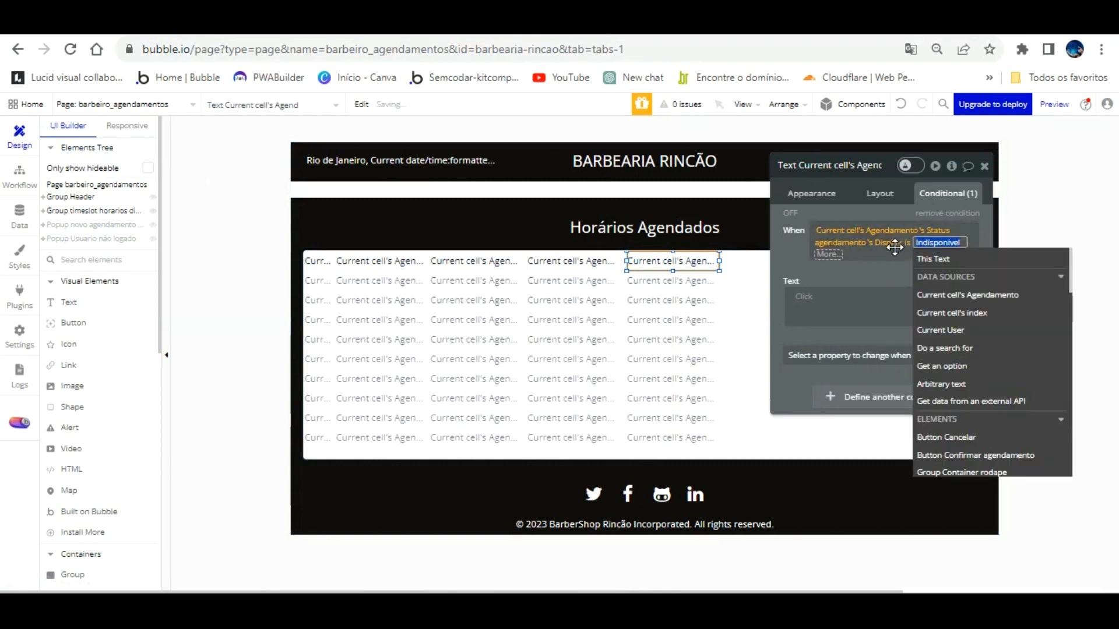
left_click(895, 276)
left_click(887, 284)
left_click(820, 296)
Step: Rebuild the Text change with replacement Agendado and add 'This element is visible' to the rule
right_click(863, 259)
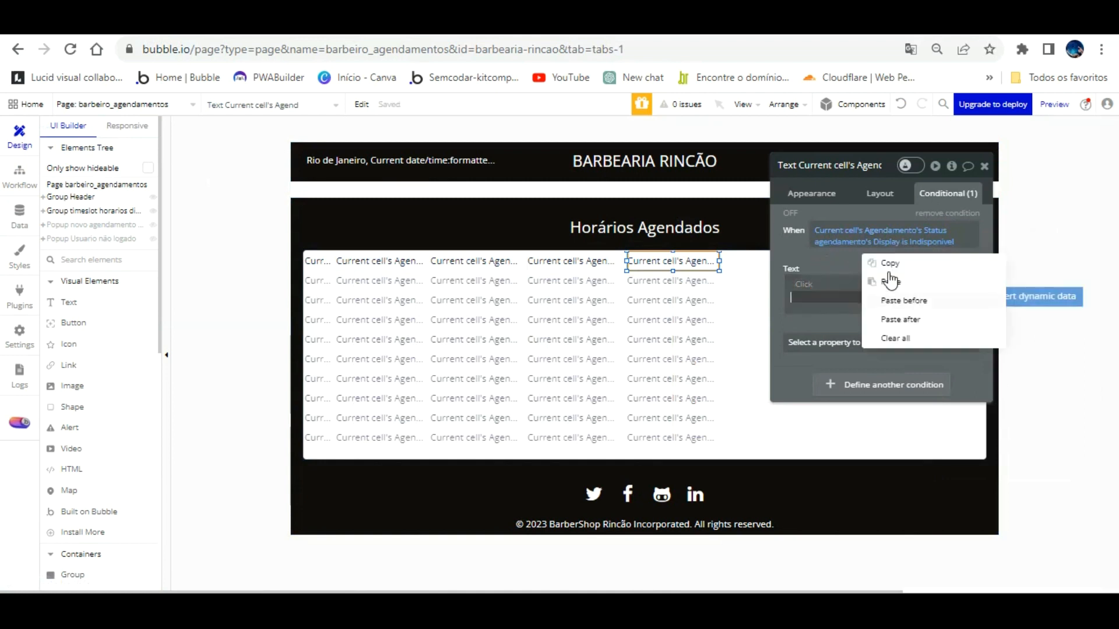
left_click(905, 303)
left_click(833, 273)
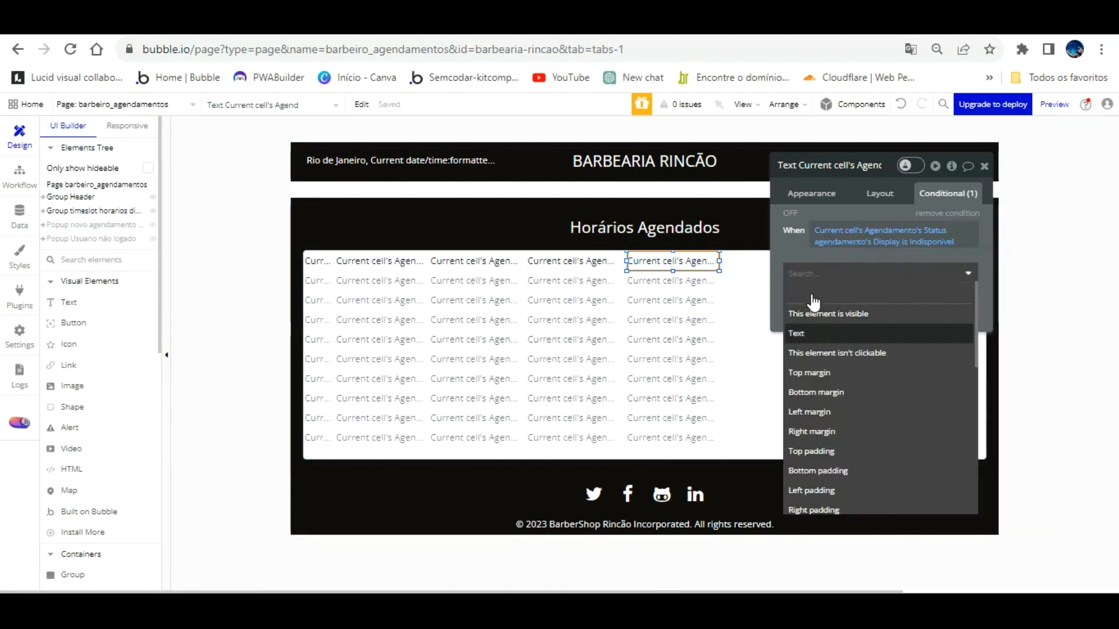
left_click(812, 333)
left_click(807, 284)
right_click(806, 284)
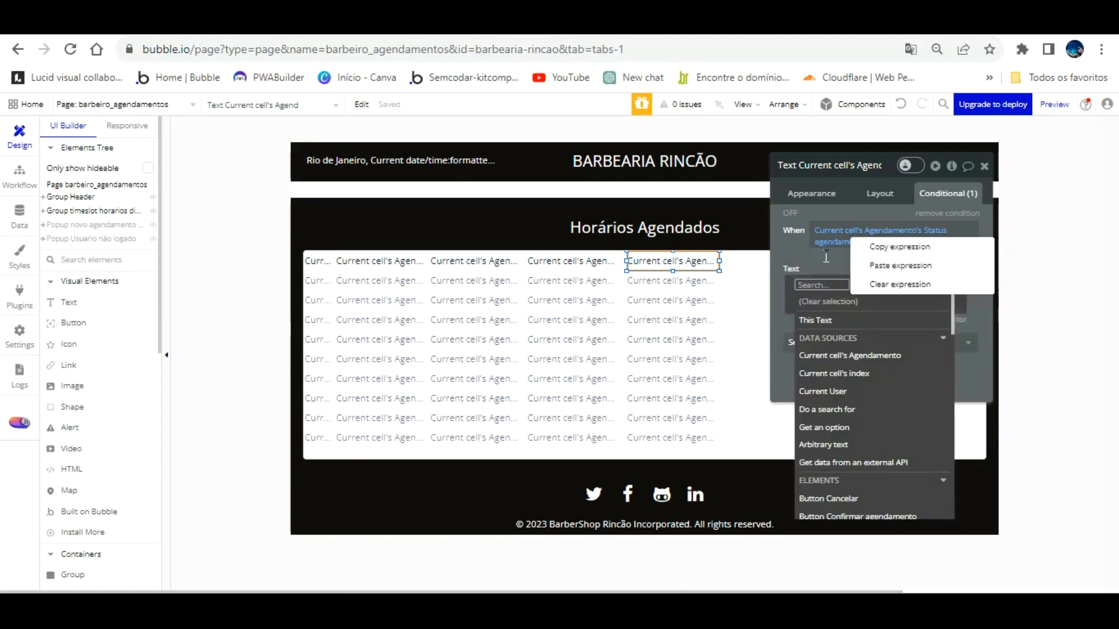
left_click(818, 240)
left_click(837, 259)
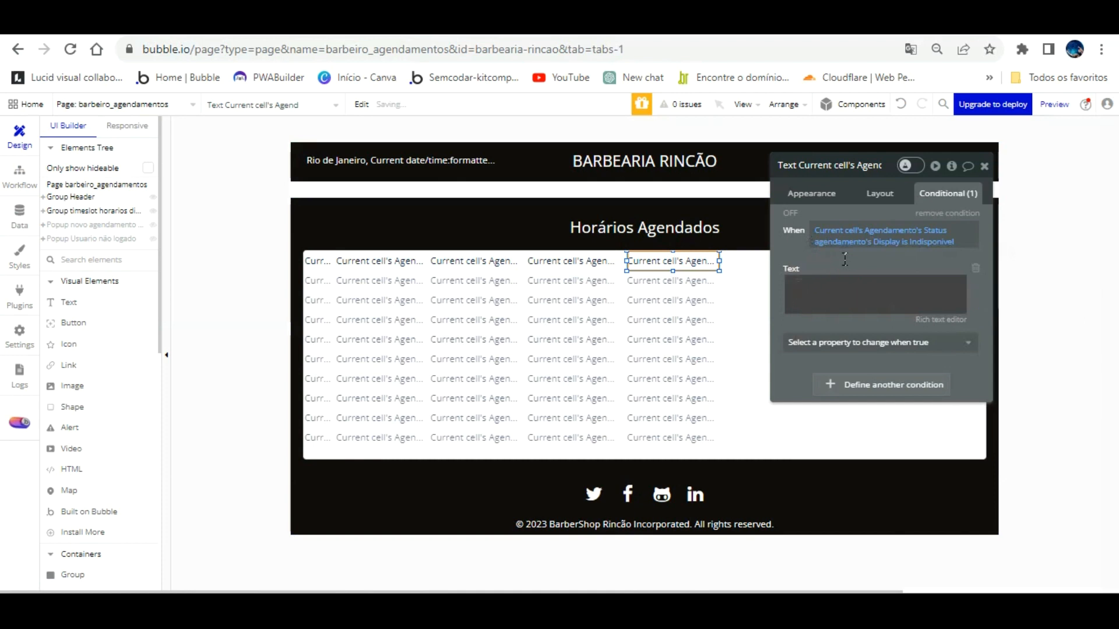
left_click(814, 287)
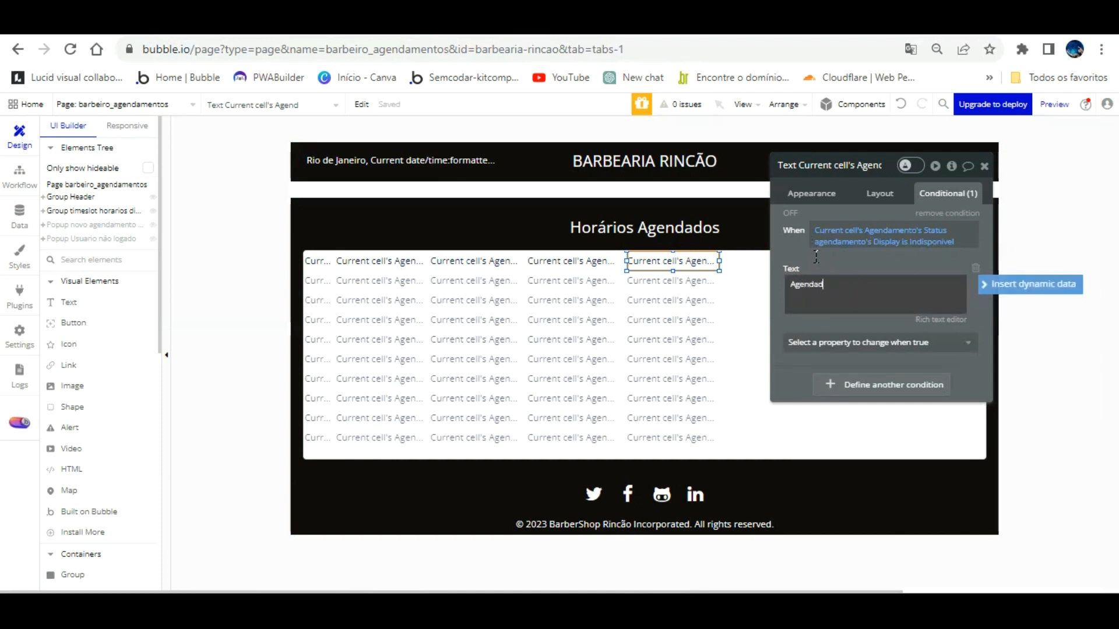
left_click(851, 260)
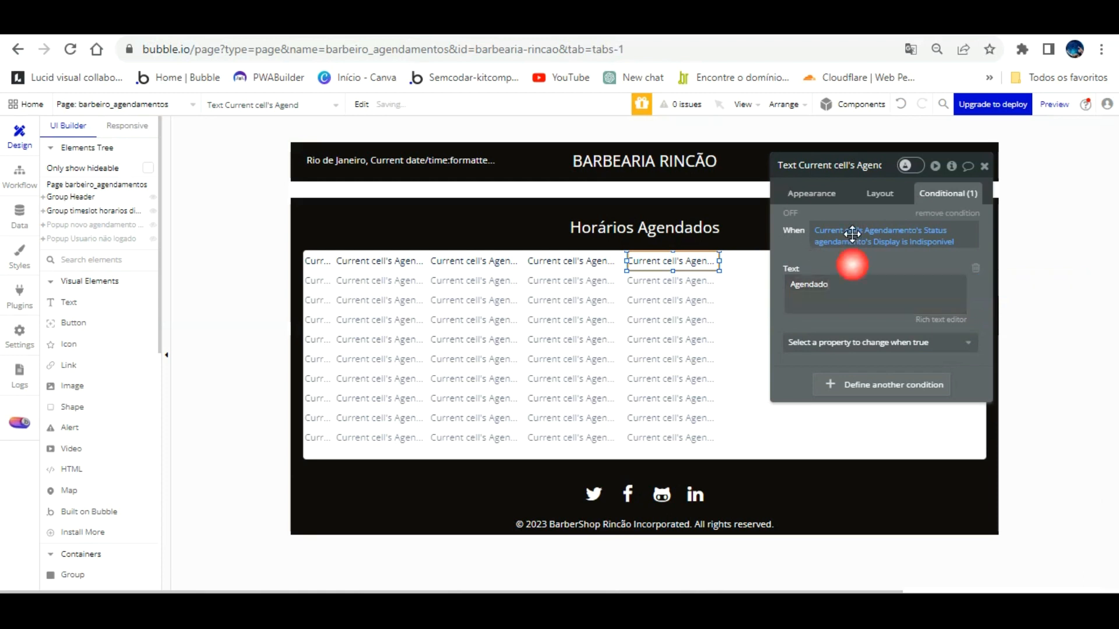
left_click(879, 342)
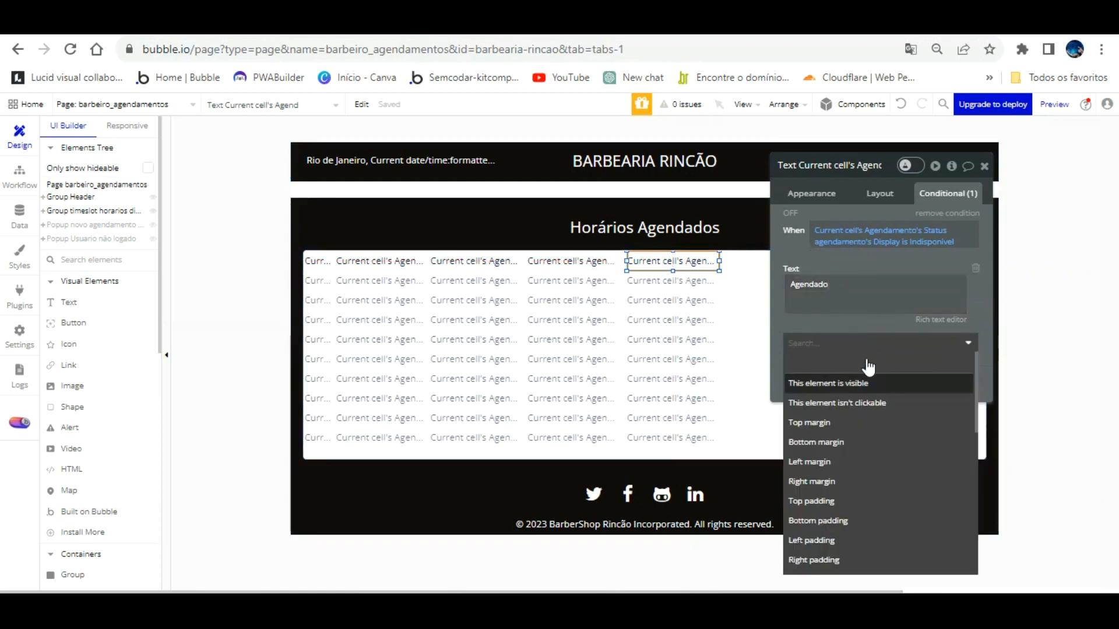
left_click(872, 379)
left_click(349, 28)
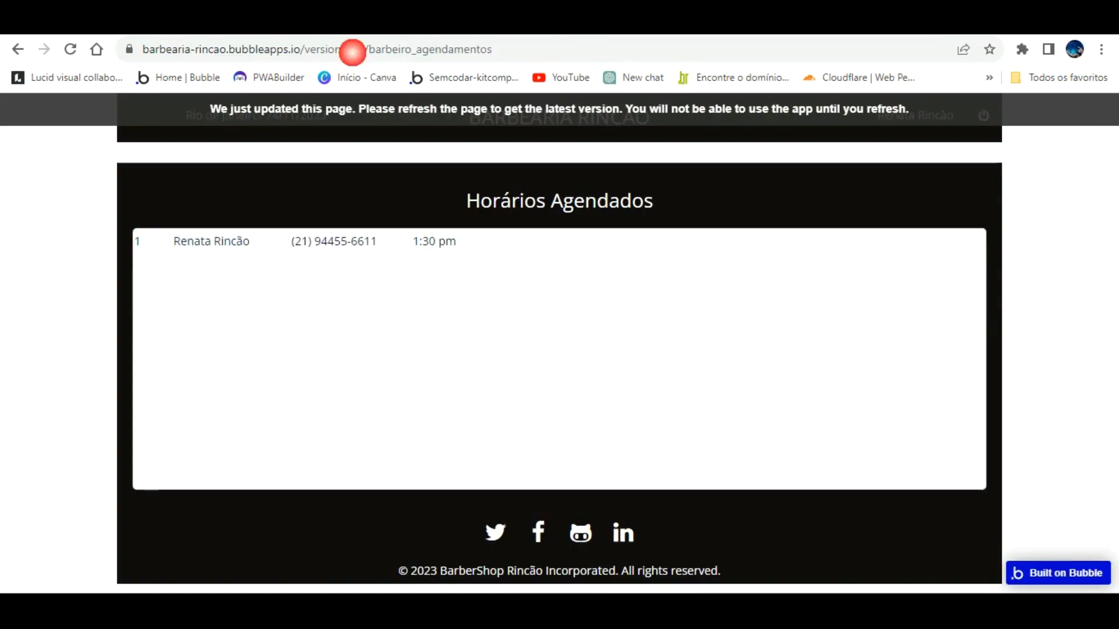
left_click(387, 118)
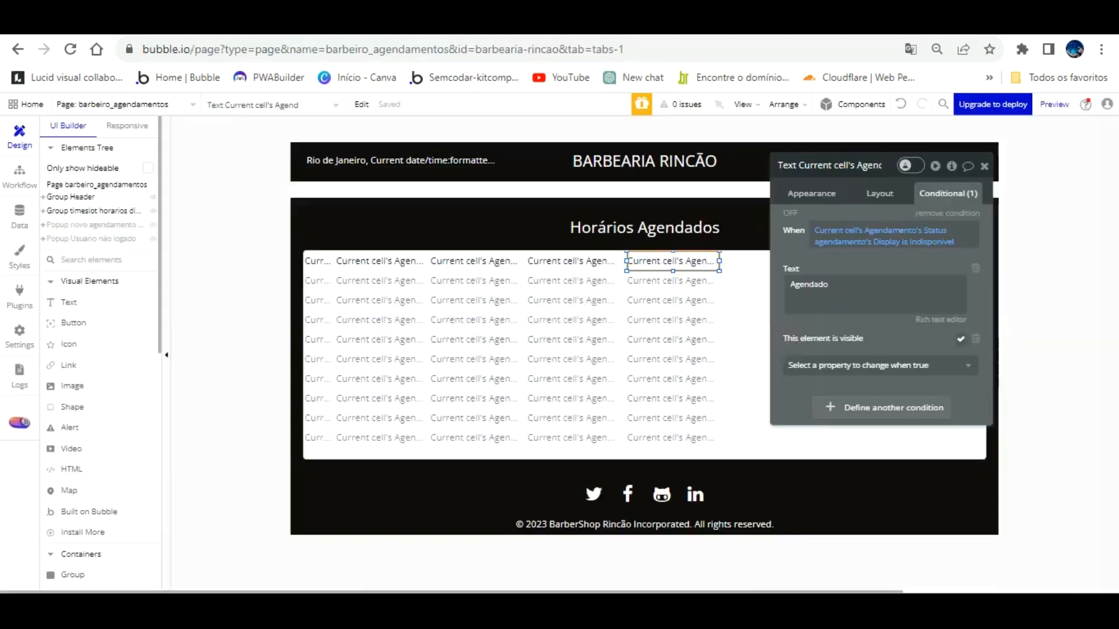
Step: Nudge the Horários Agendados title up
left_click(670, 225)
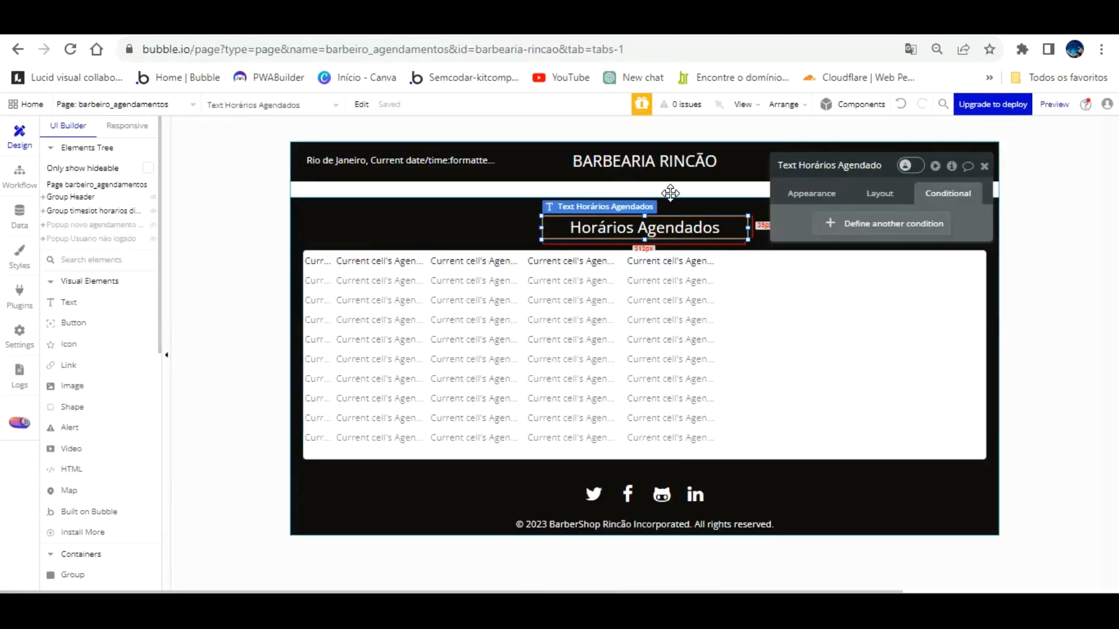
key("Up")
key("Up")
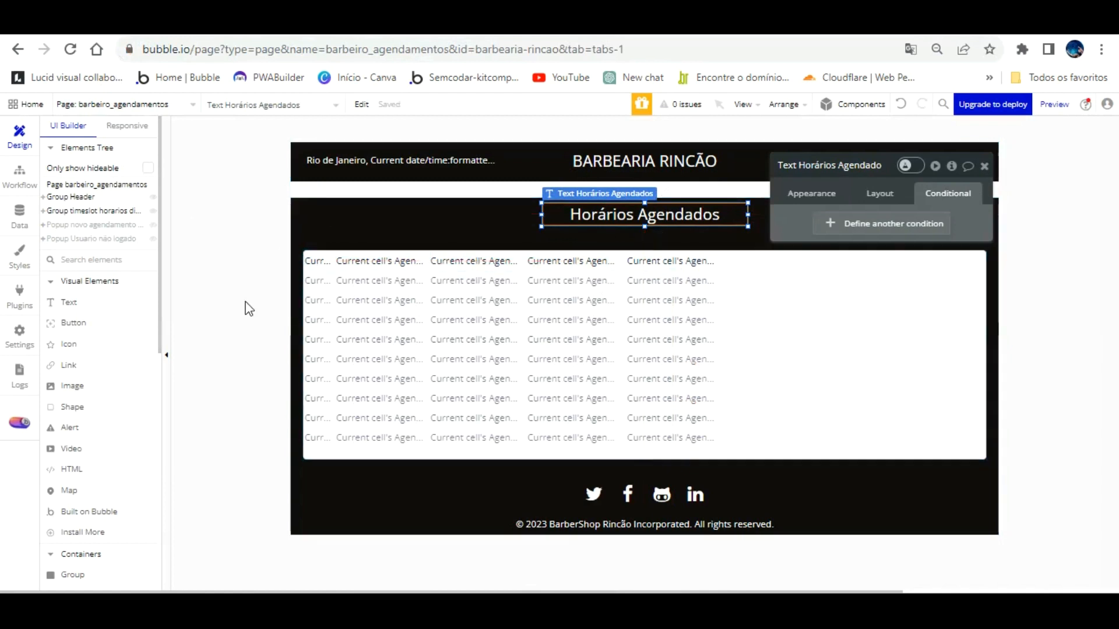
left_click(272, 228)
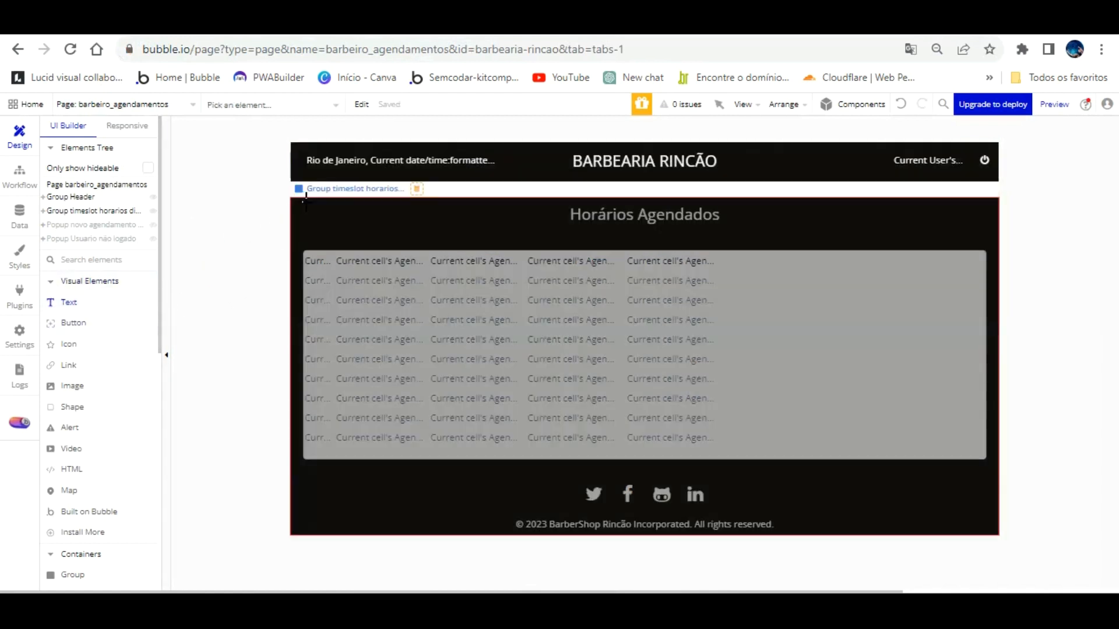
Step: Draw a new text box above the row-number column, detach it from Body style and make it white
left_click_drag(333, 243, 334, 244)
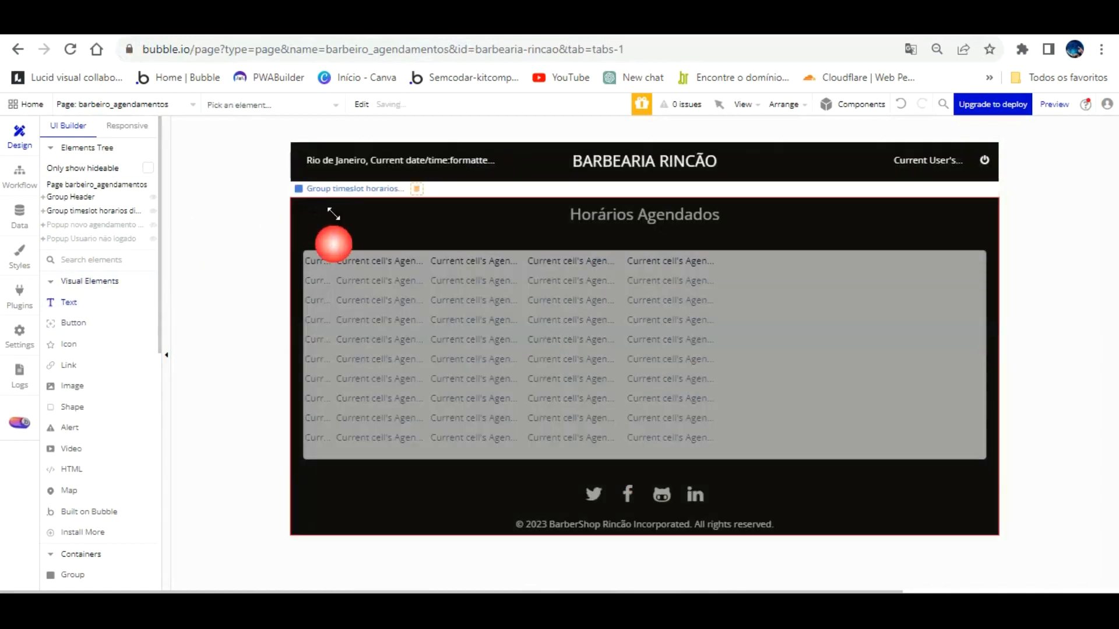
left_click(959, 447)
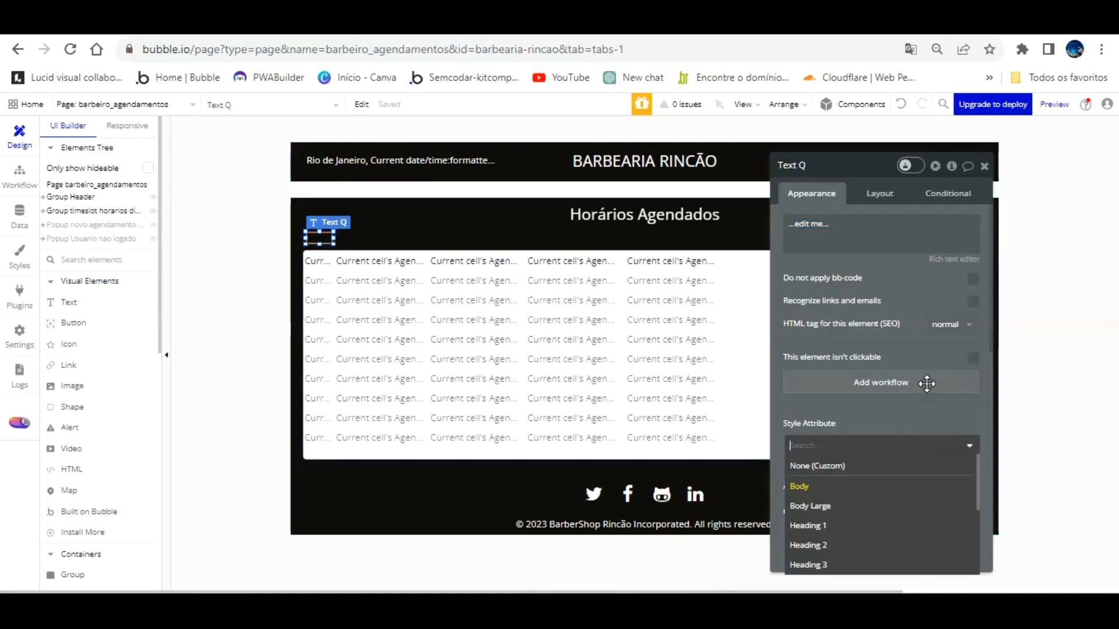
left_click(942, 428)
left_click(957, 460)
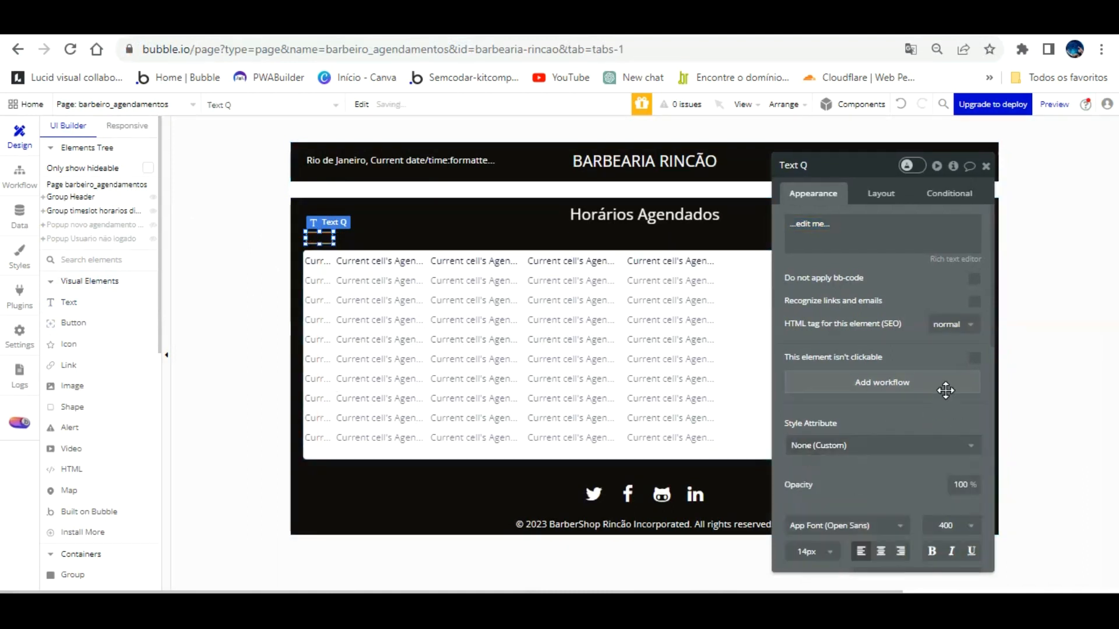
left_click_drag(945, 392, 891, 325)
scroll(856, 383, "down", 3)
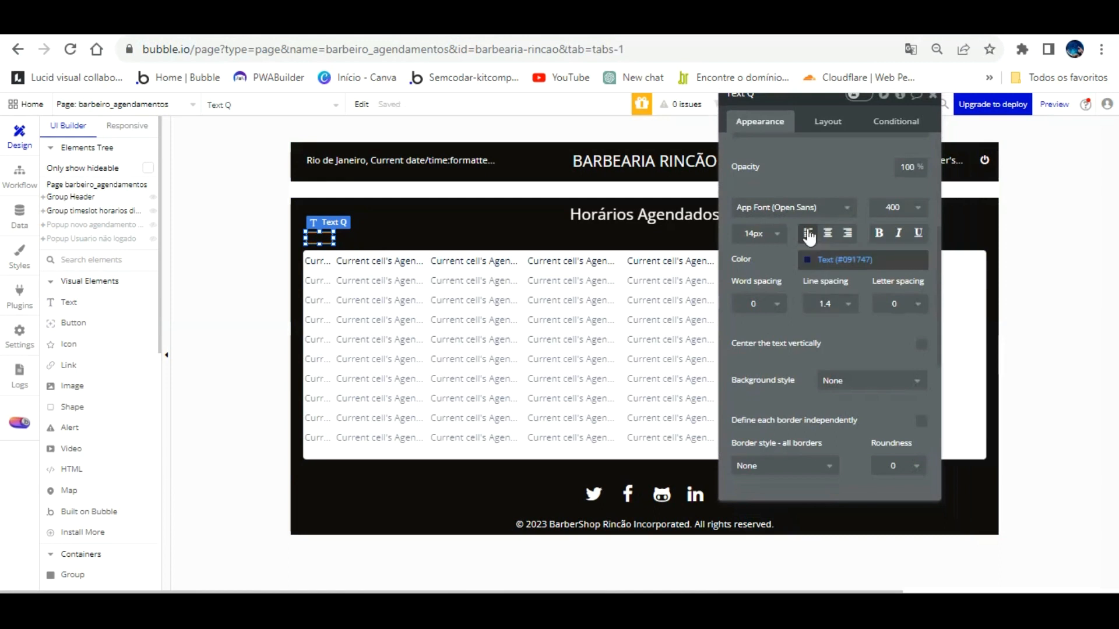
left_click(810, 259)
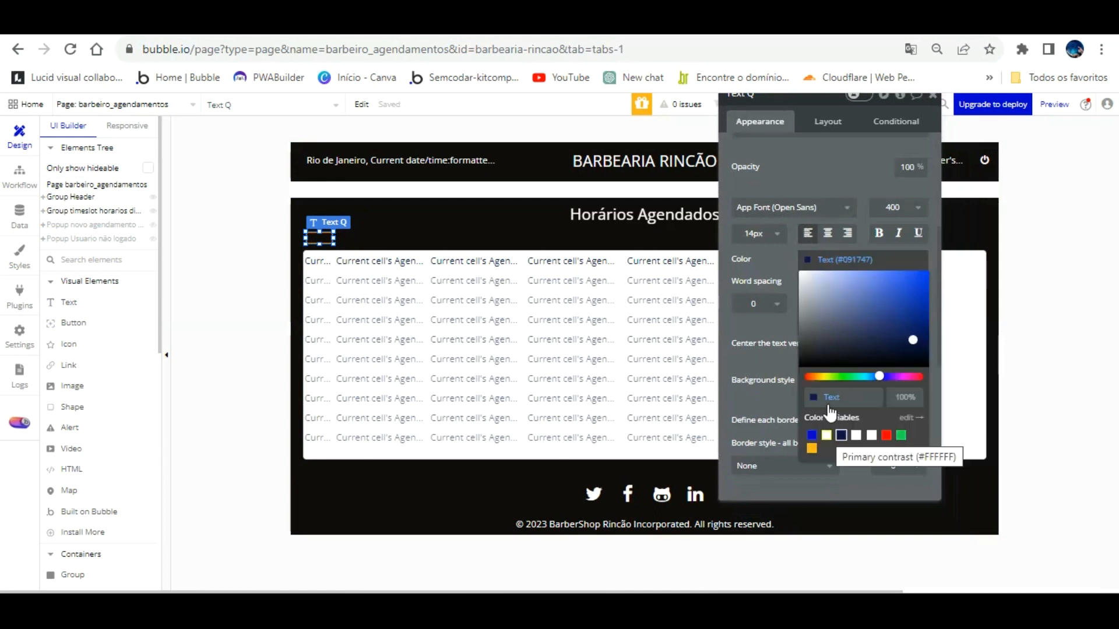
left_click(827, 436)
left_click(825, 197)
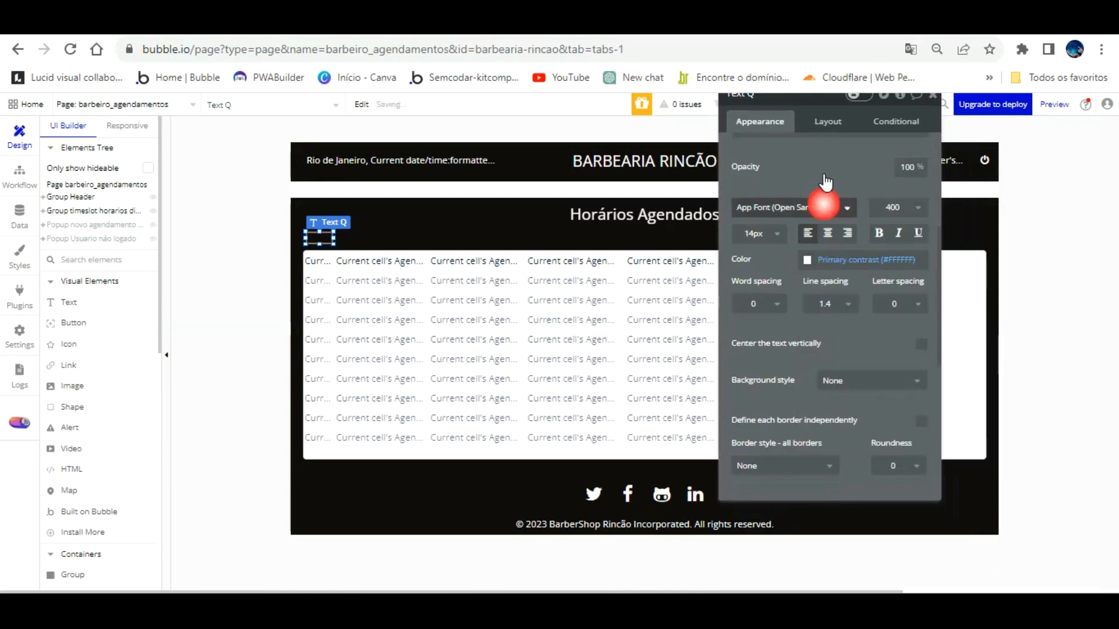
left_click(828, 233)
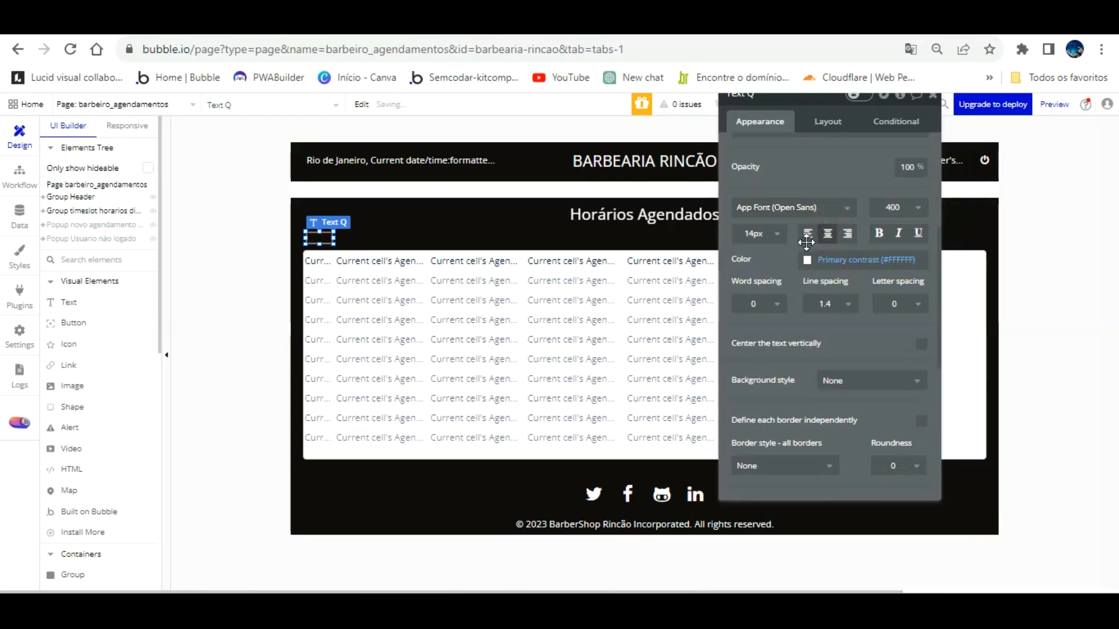
left_click(808, 234)
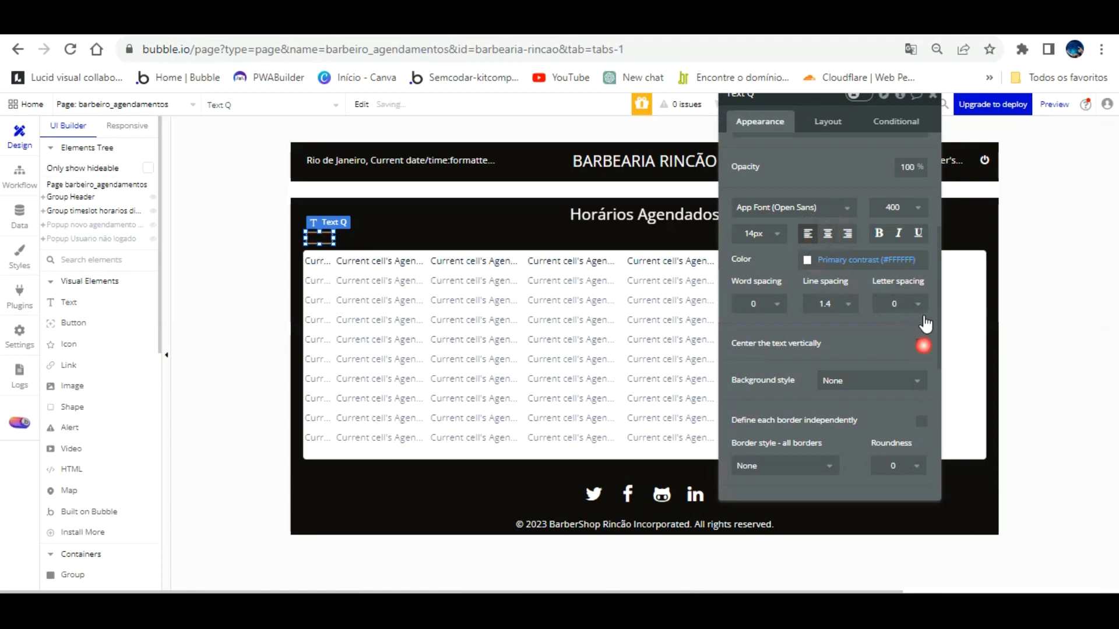
Step: Set the new text's height to 30, enter Nº and centre it
scroll(855, 321, "up", 4)
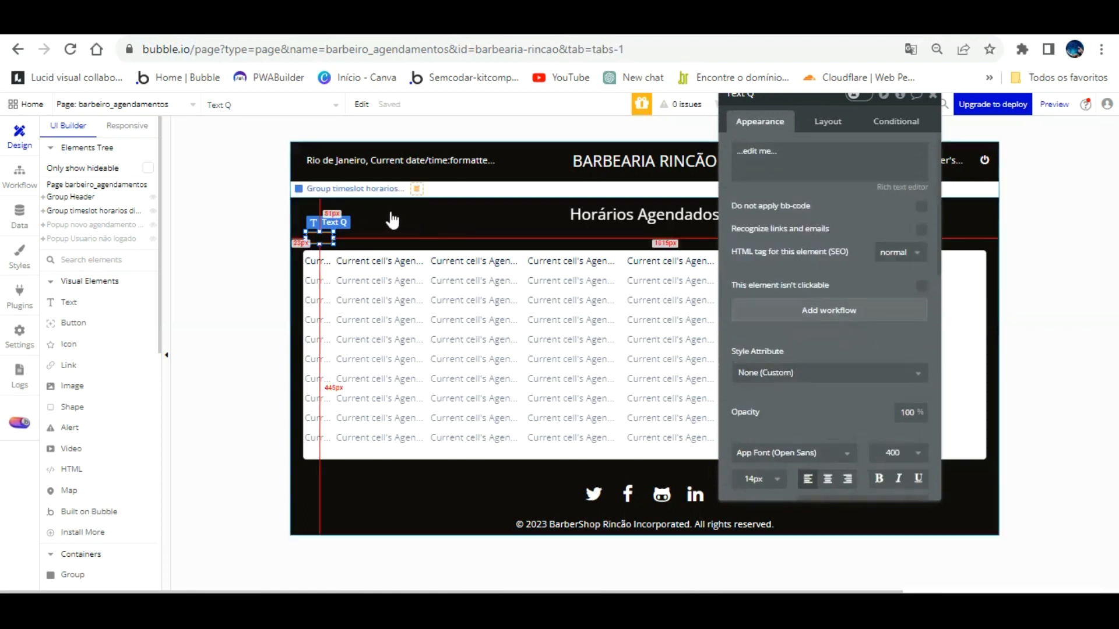
left_click(825, 120)
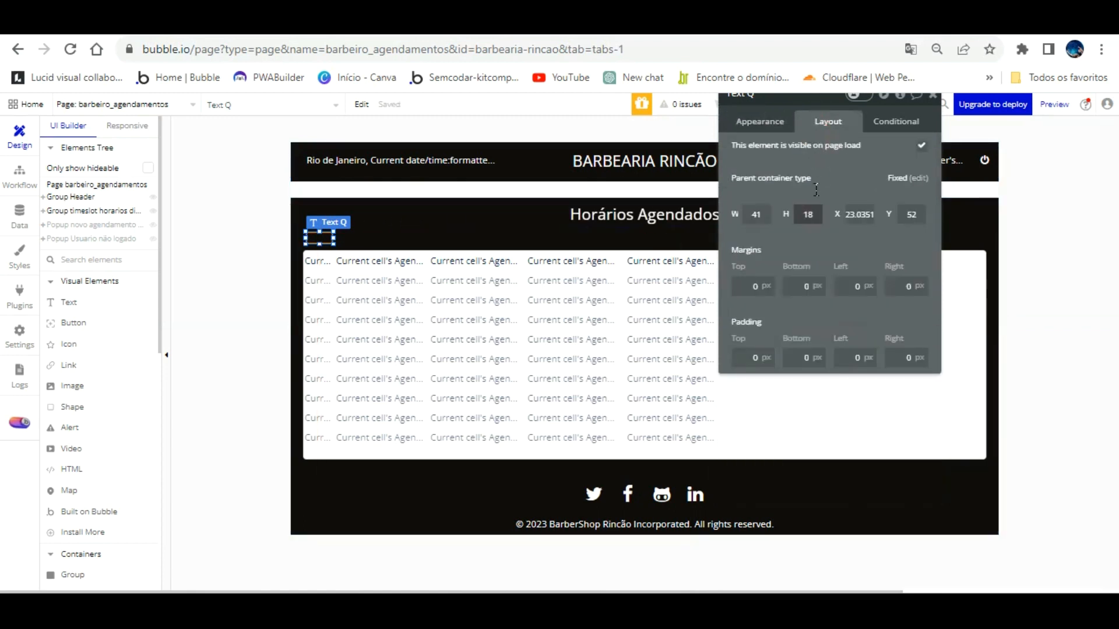
type("30")
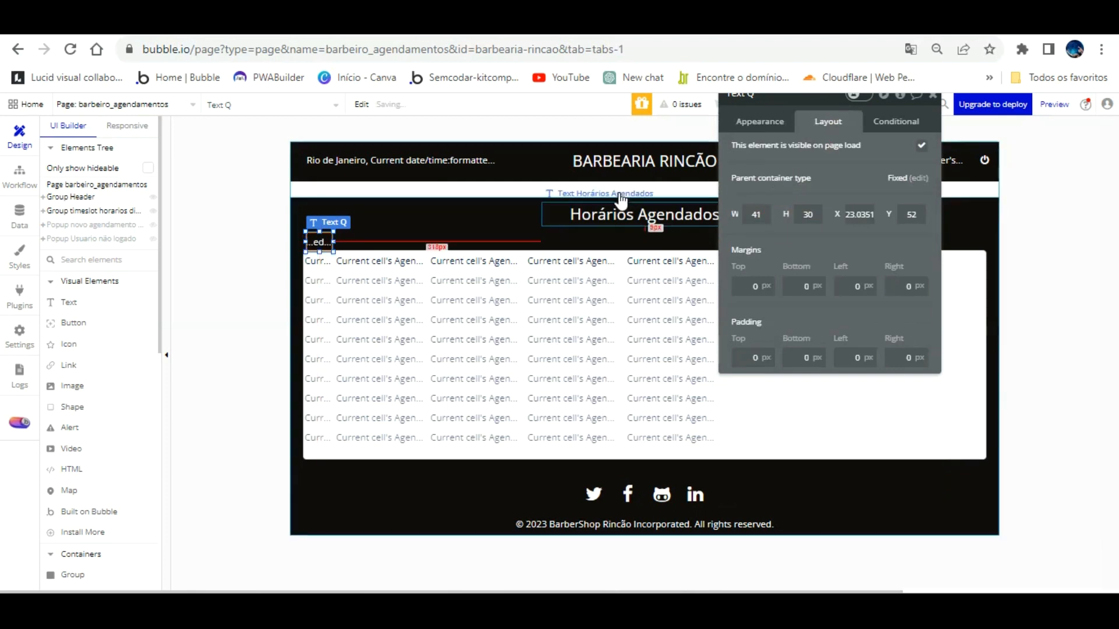
left_click(750, 121)
left_click(762, 162)
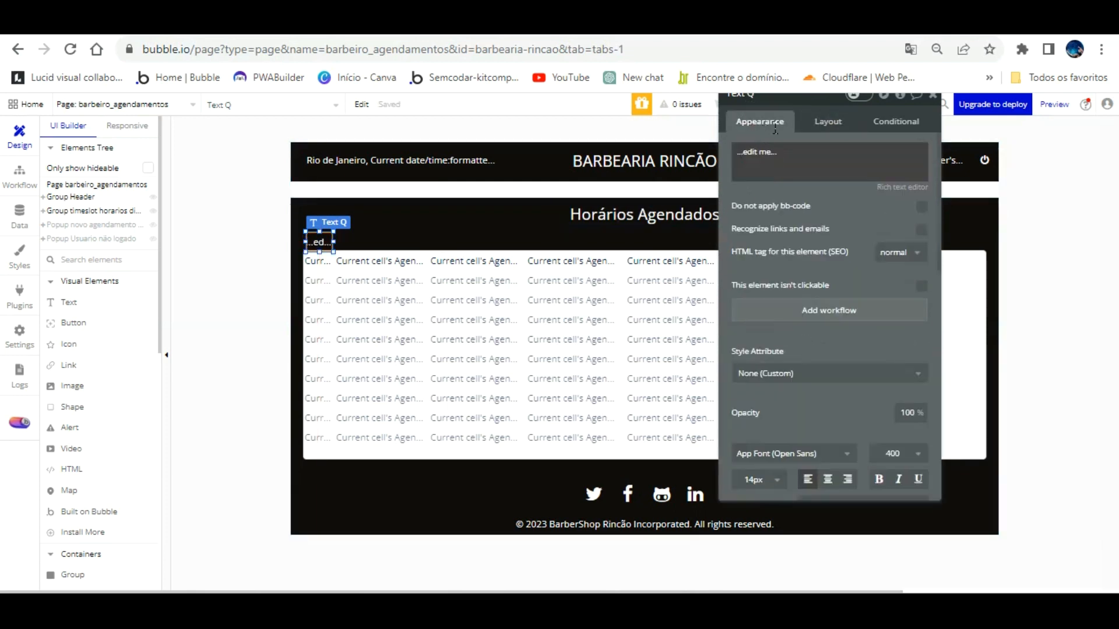
type("Nº")
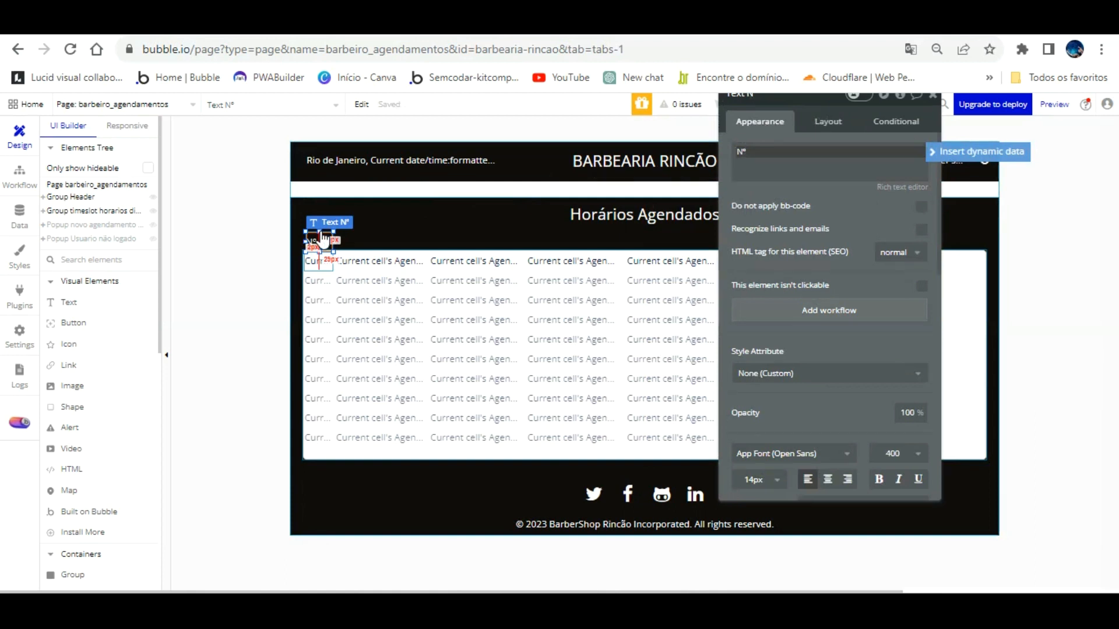
left_click(828, 479)
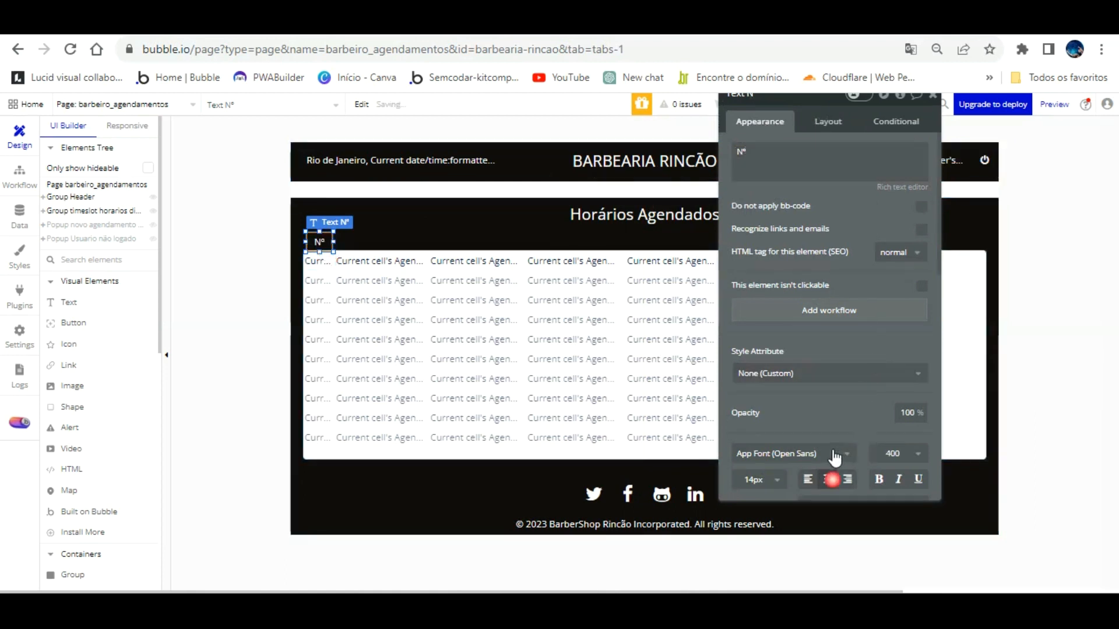
Step: Centre-align the row-number cell's text in the bookings list
left_click(317, 261)
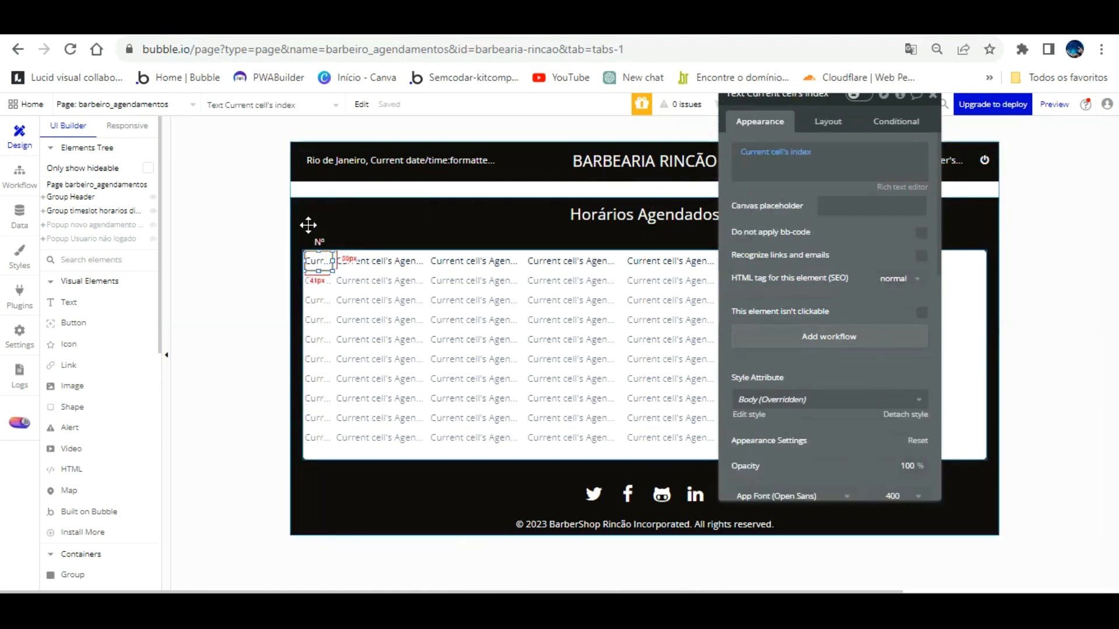
scroll(807, 442, "down", 5)
left_click(828, 276)
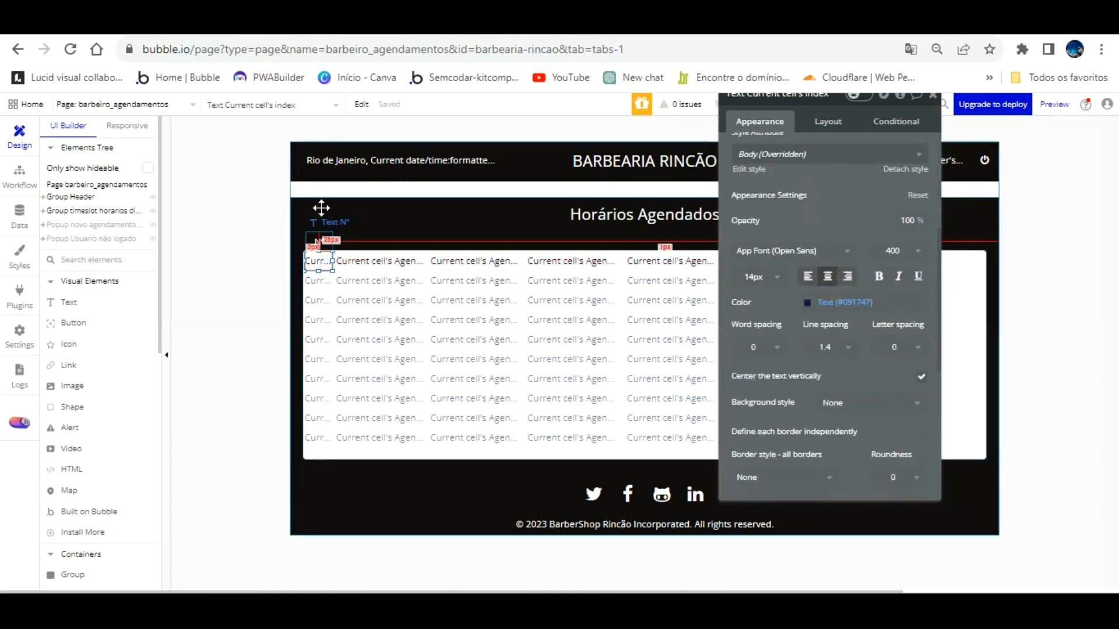
left_click(321, 208)
Step: Paste a copy of the Nº header and line it up above the name column
key("ctrl+v")
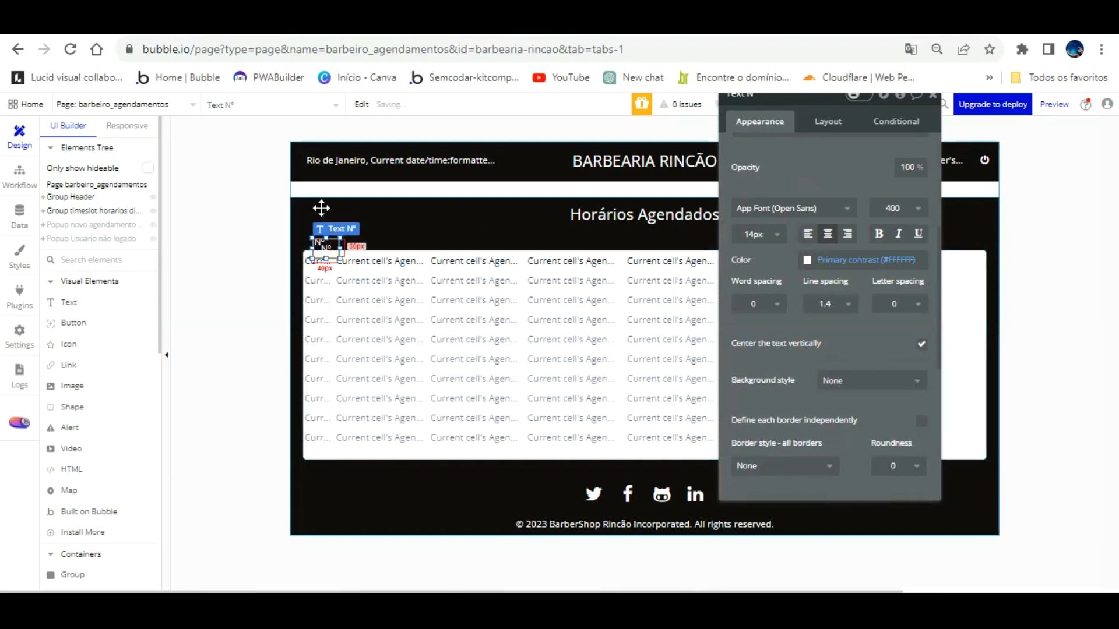
key("Up")
key("Up")
key("Up")
key("Up")
key("Up")
key("Up")
key("Up")
key("Up")
key("Up")
key("Up")
key("Up")
left_click_drag(339, 208, 355, 240)
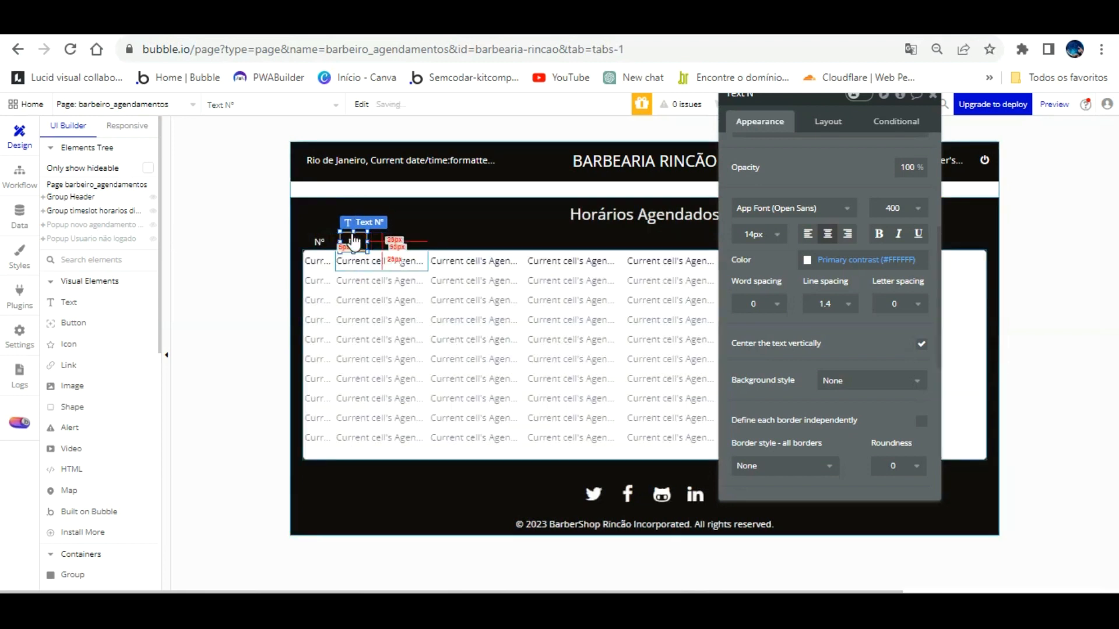
key("Left")
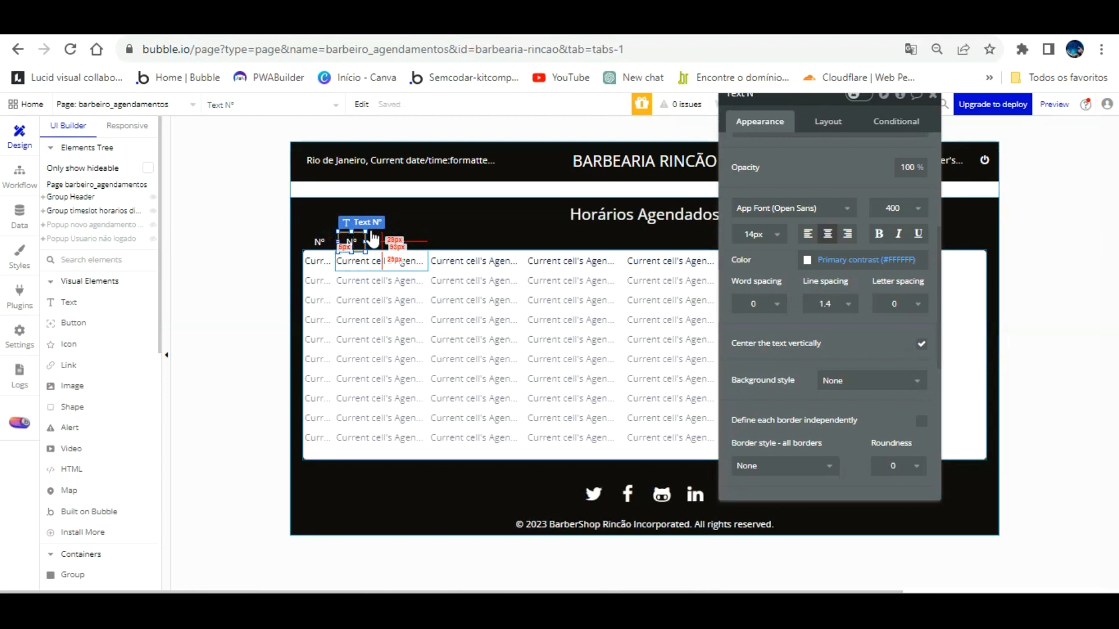
Step: Match the copied header to the name cell, setting its width to 140 px
left_click(374, 261)
left_click(830, 121)
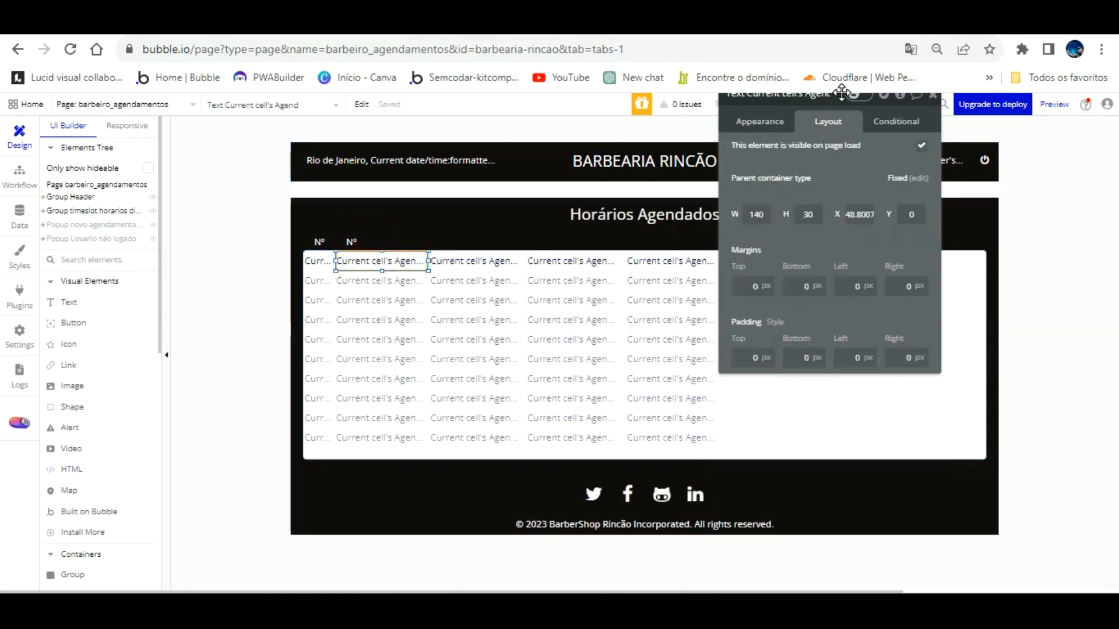
left_click(351, 241)
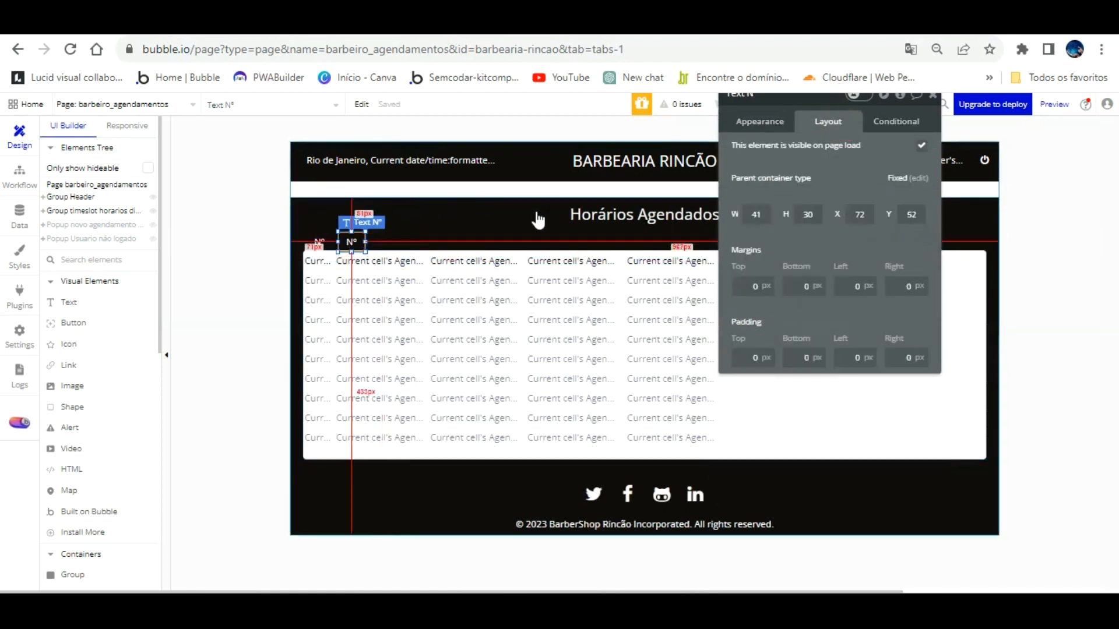
left_click_drag(765, 214, 723, 215)
type("140")
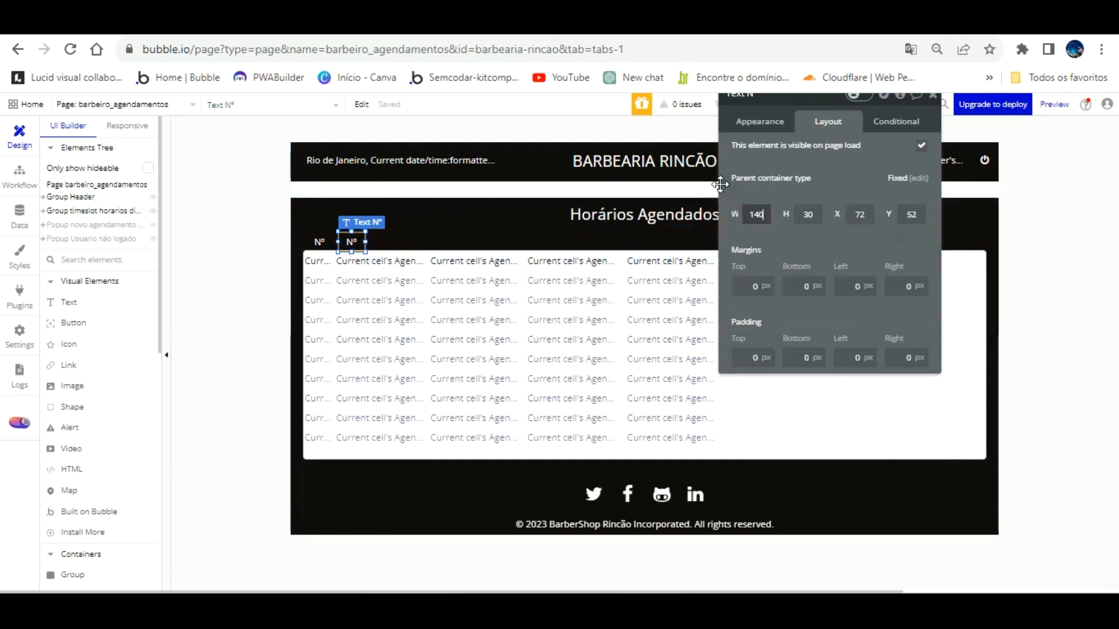
left_click(784, 220)
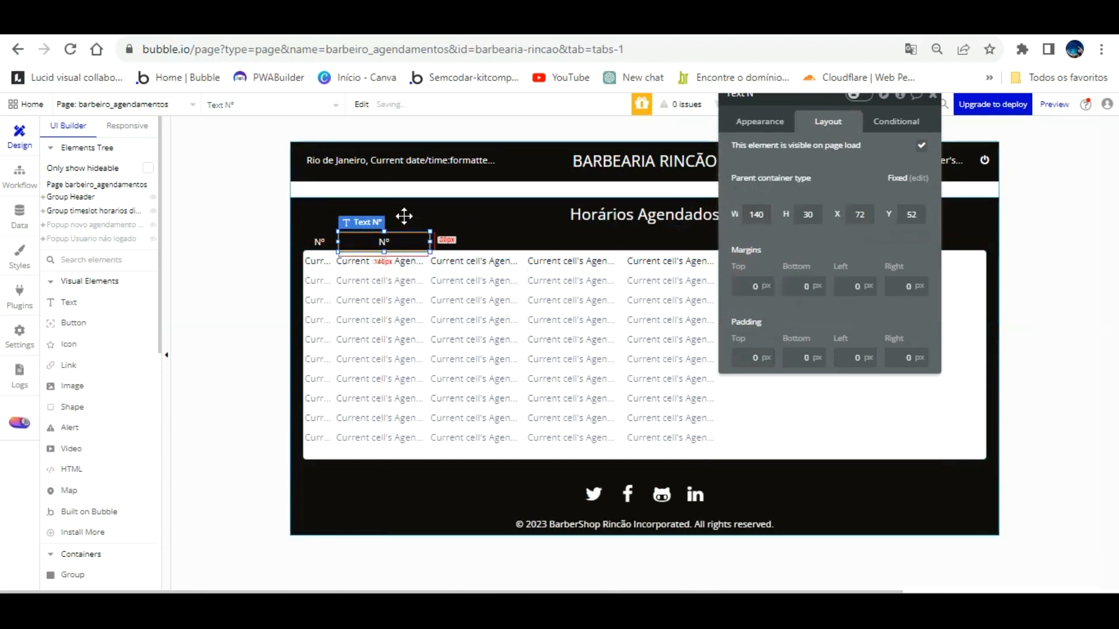
left_click(403, 262)
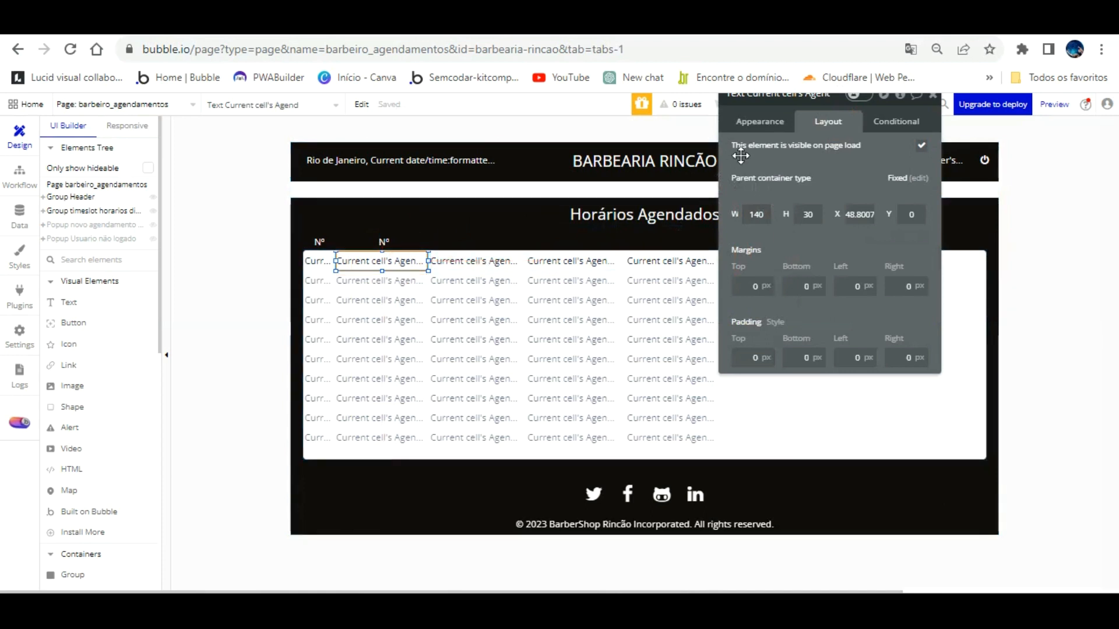
left_click(761, 122)
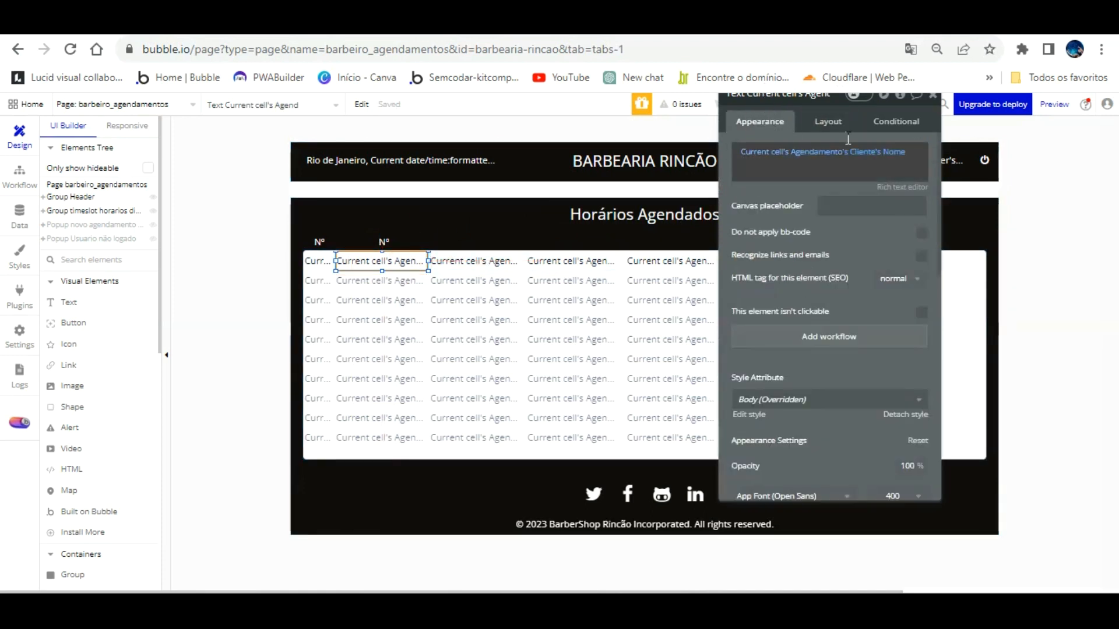
left_click(382, 239)
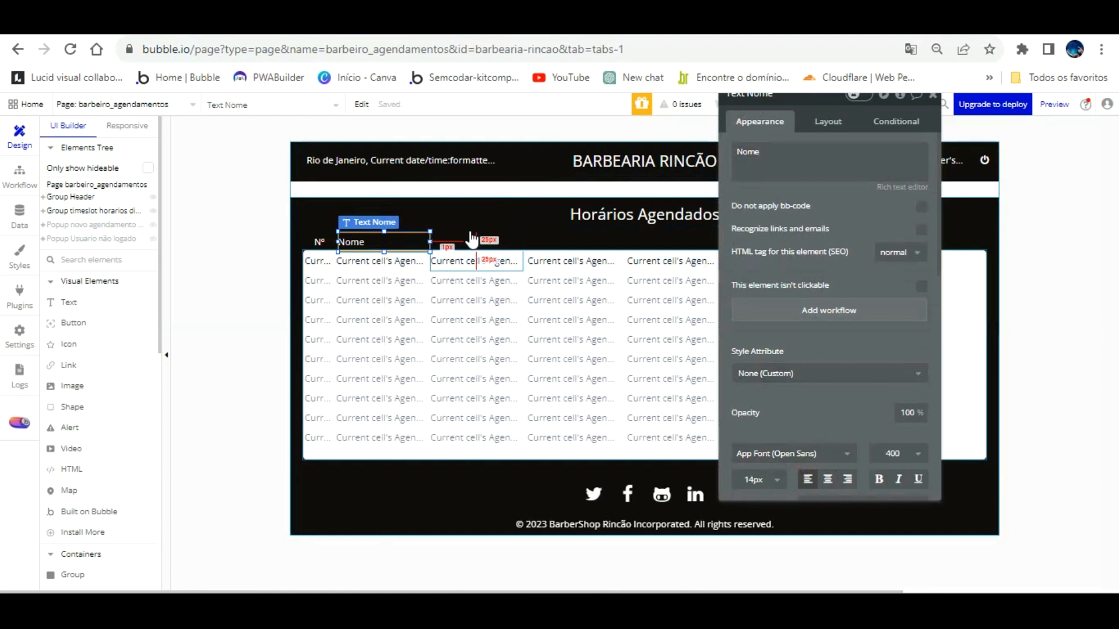
Step: Copy the Nome label over the third column and rename it Contato
left_click(470, 260)
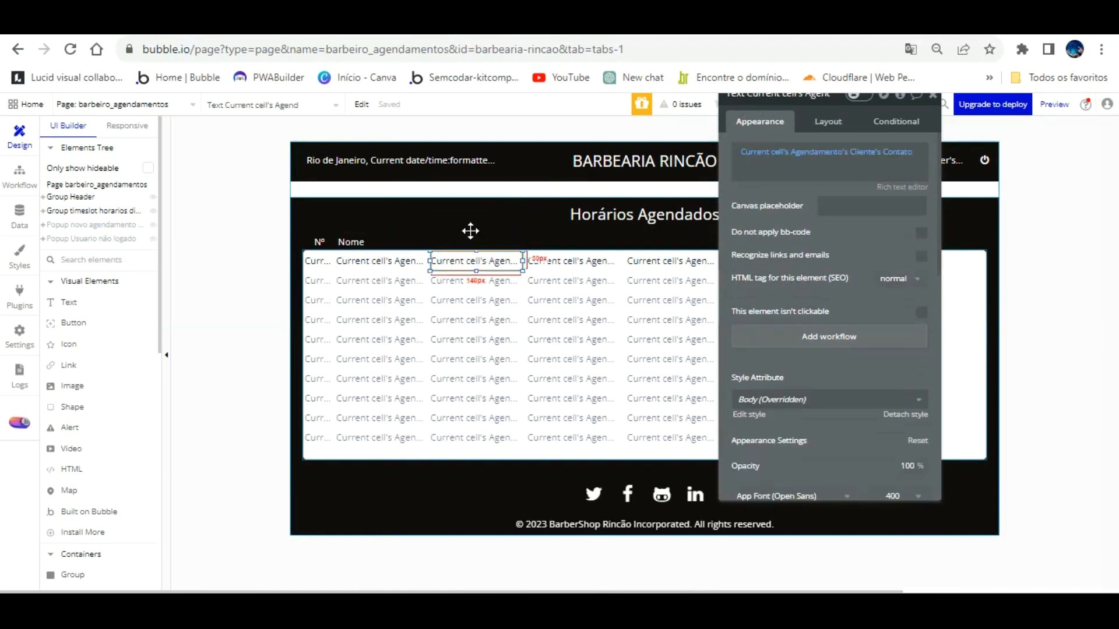
left_click(384, 237)
left_click_drag(380, 209, 461, 239)
left_click_drag(813, 160, 782, 140)
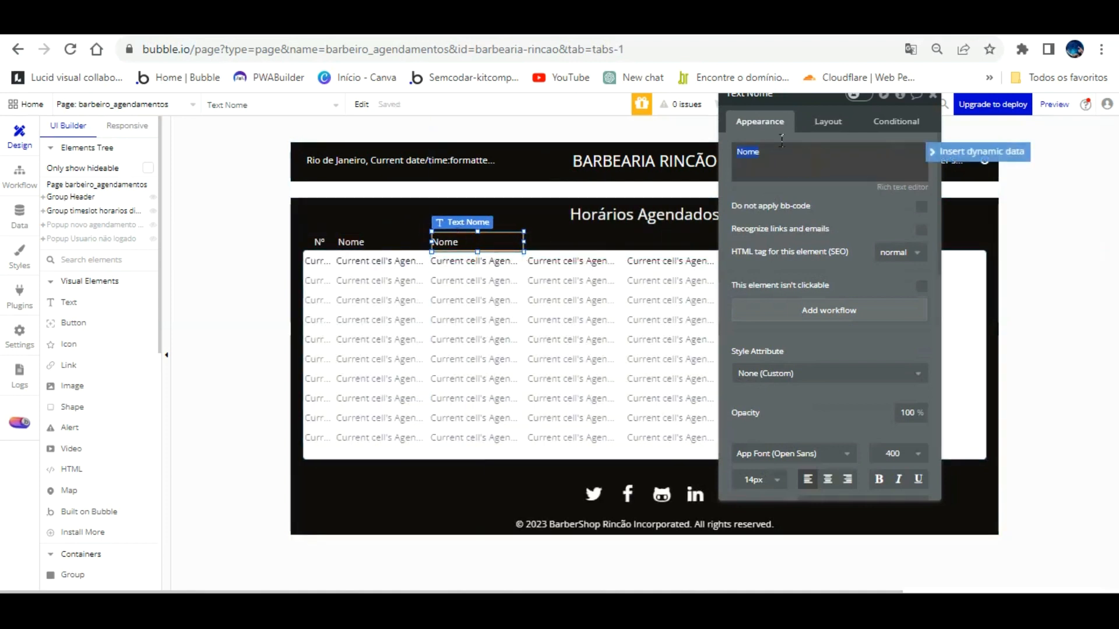
type("Contato")
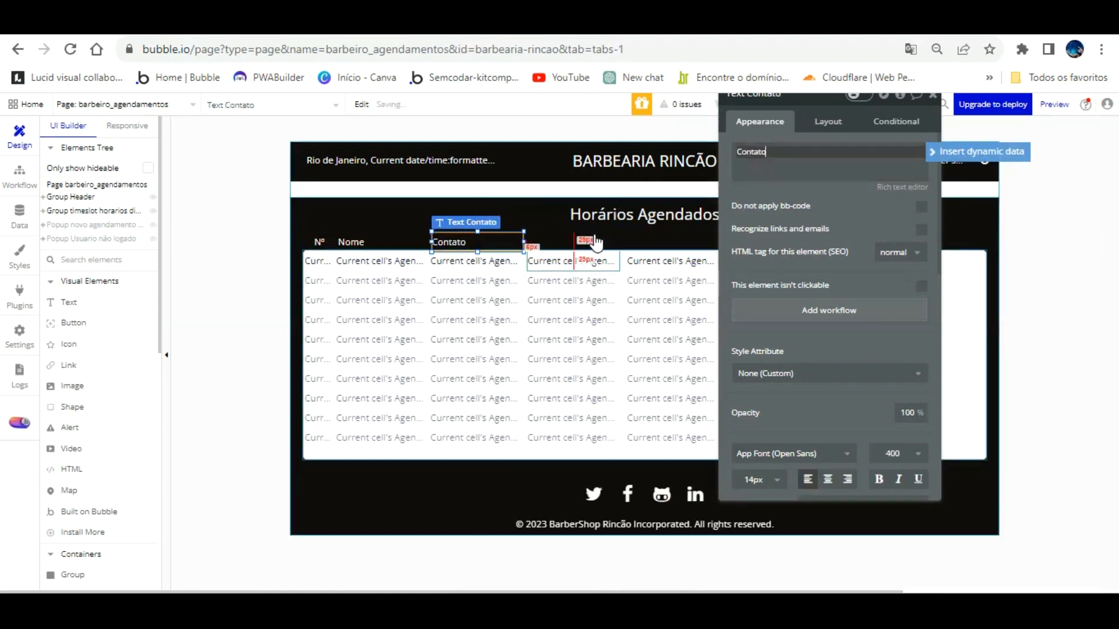
left_click(594, 257)
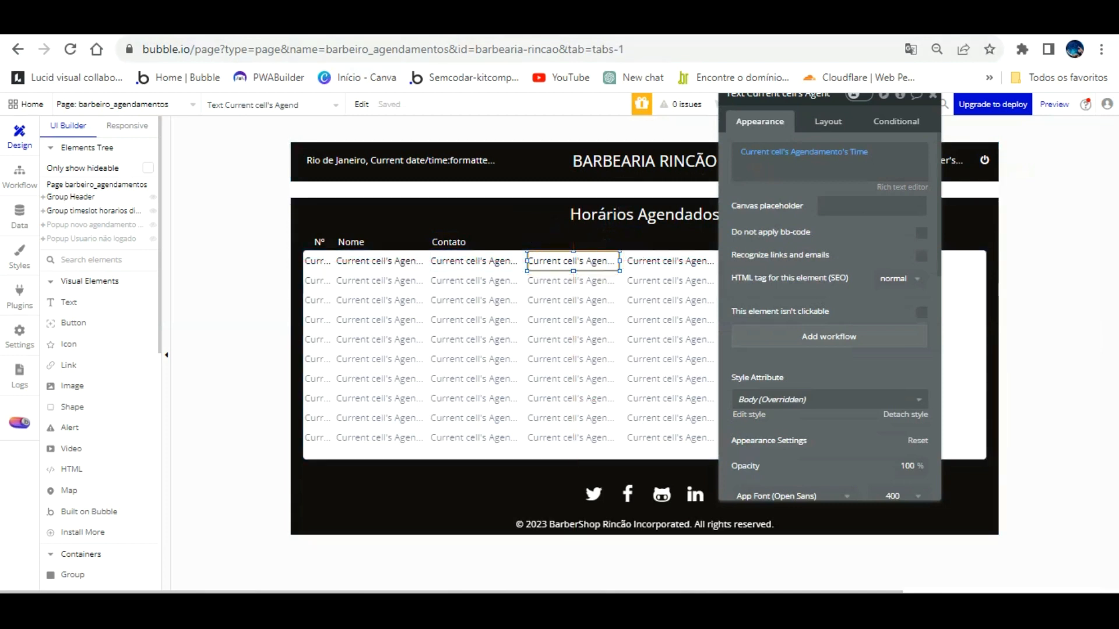
Step: Copy the Contato label over the fourth column and rename it Horario
left_click(466, 25)
left_click(350, 25)
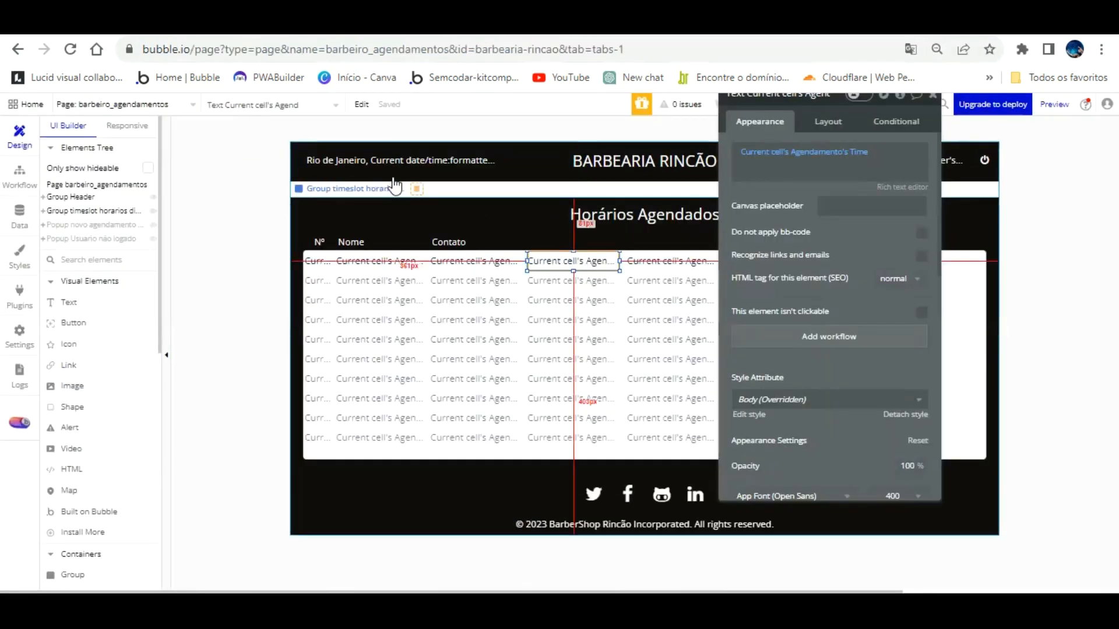
left_click(465, 238)
left_click_drag(464, 207, 547, 240)
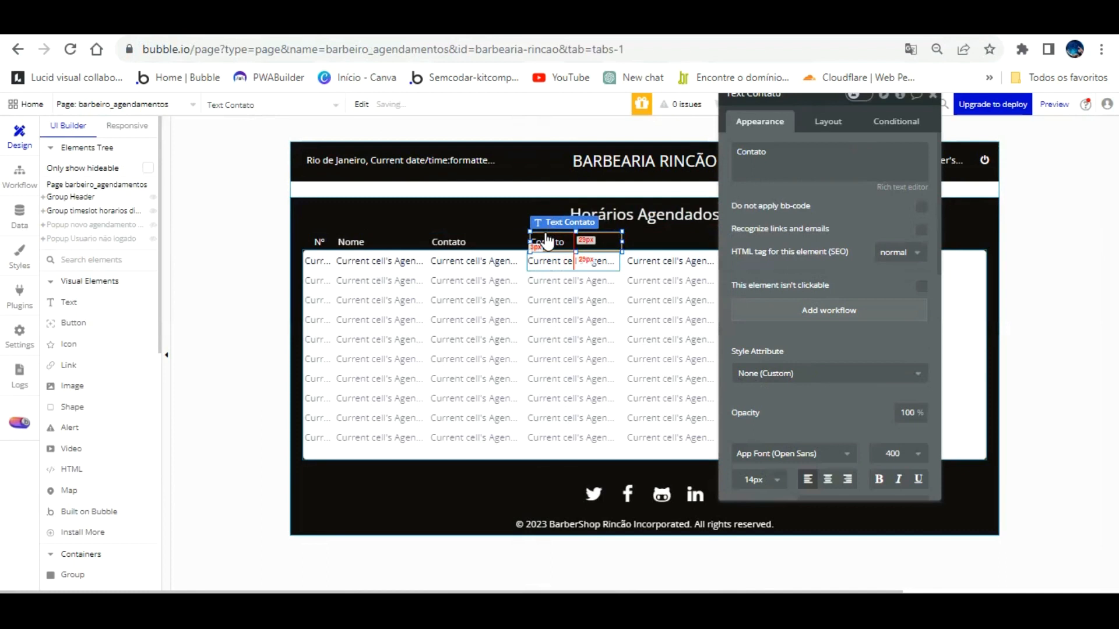
double_click(741, 151)
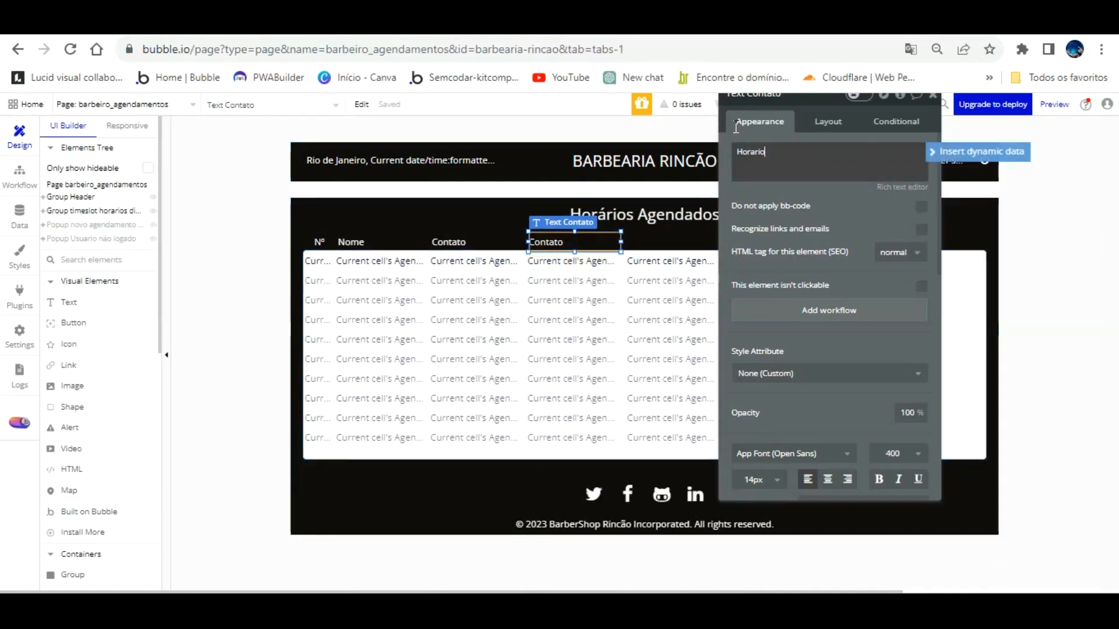
left_click(544, 214)
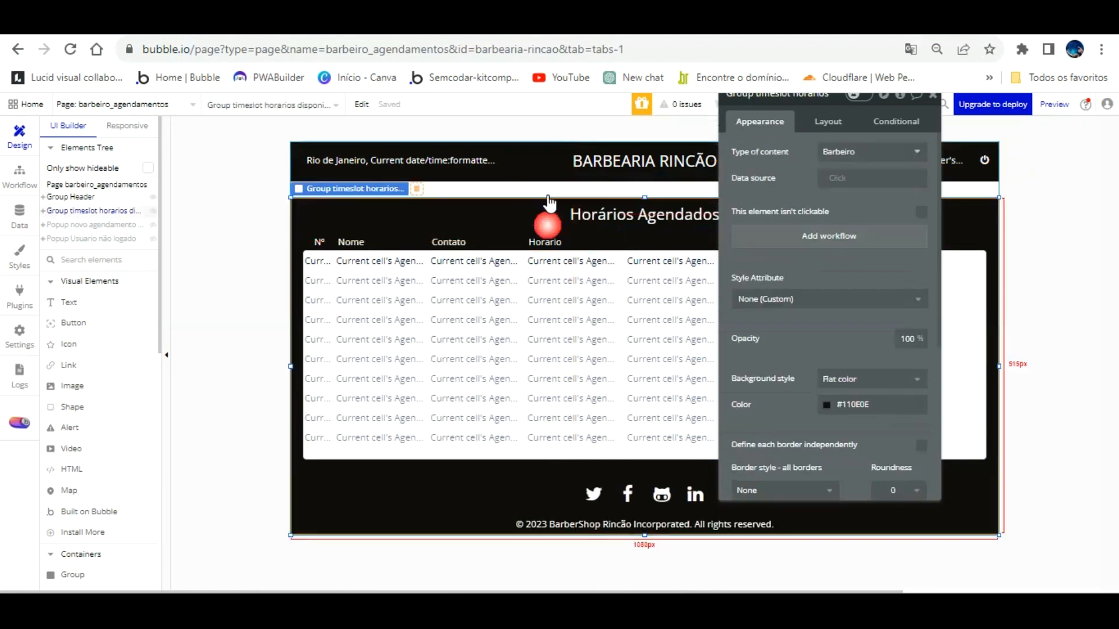
Step: Copy the Horario label over the fifth column and rename it Status
left_click(574, 218)
left_click_drag(563, 212, 654, 241)
left_click_drag(786, 156, 754, 138)
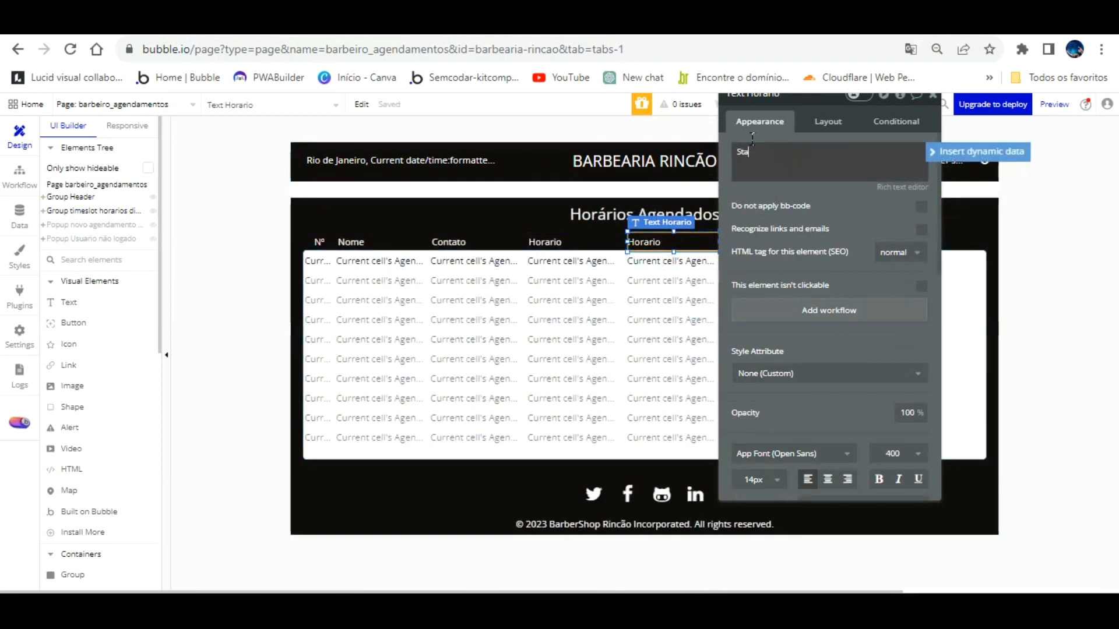
left_click(857, 218)
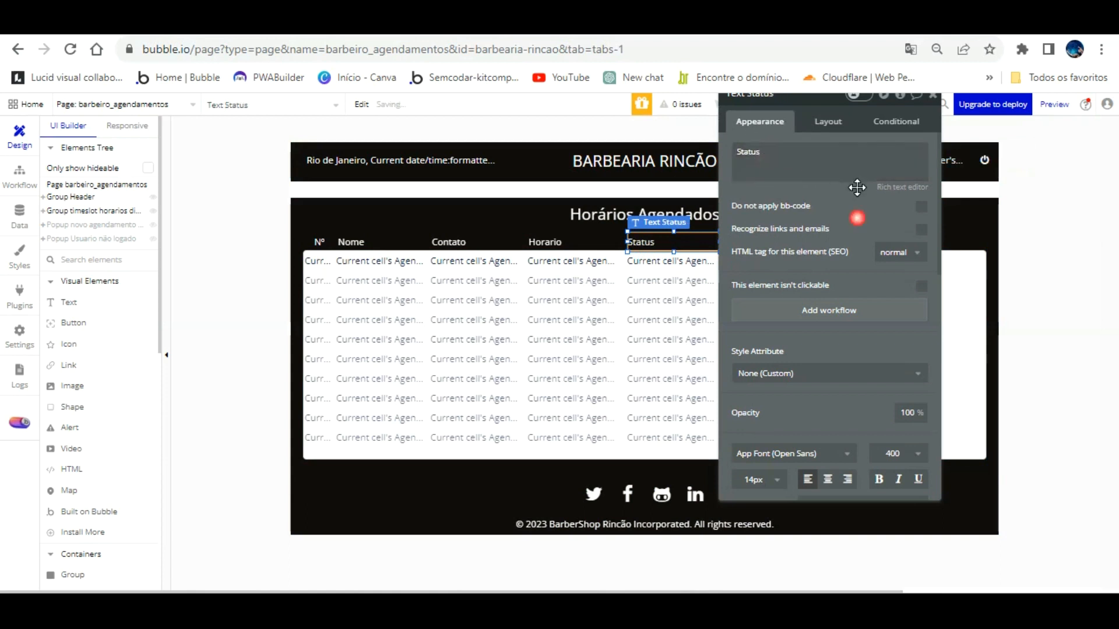
left_click_drag(857, 186, 484, 249)
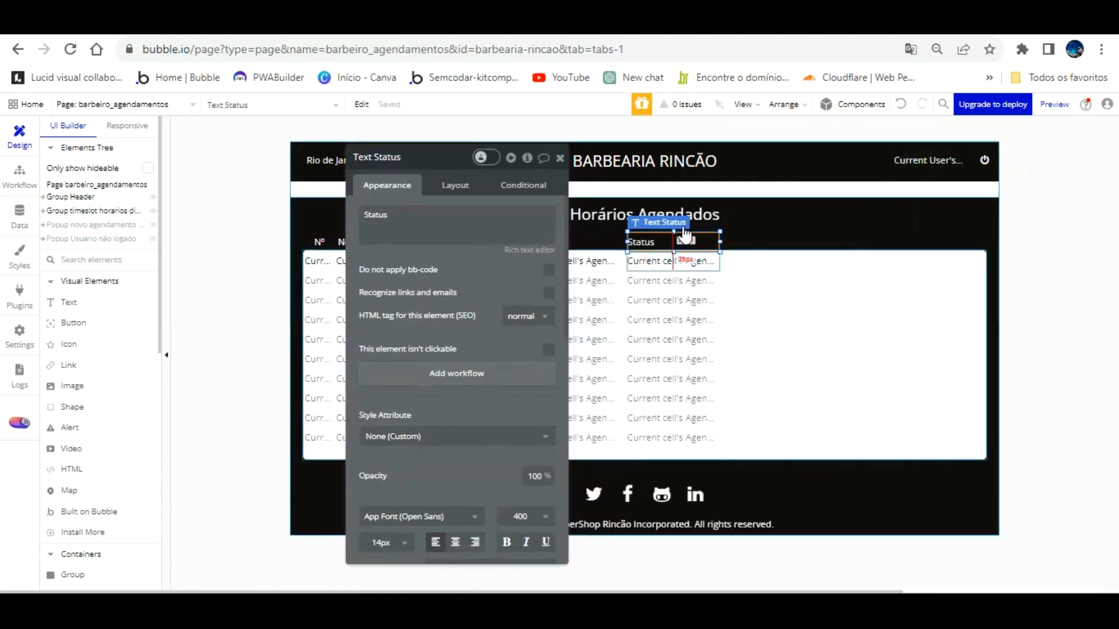
Step: Duplicate the Status label with Ctrl+D and place the copy over the last column
key("ctrl+d")
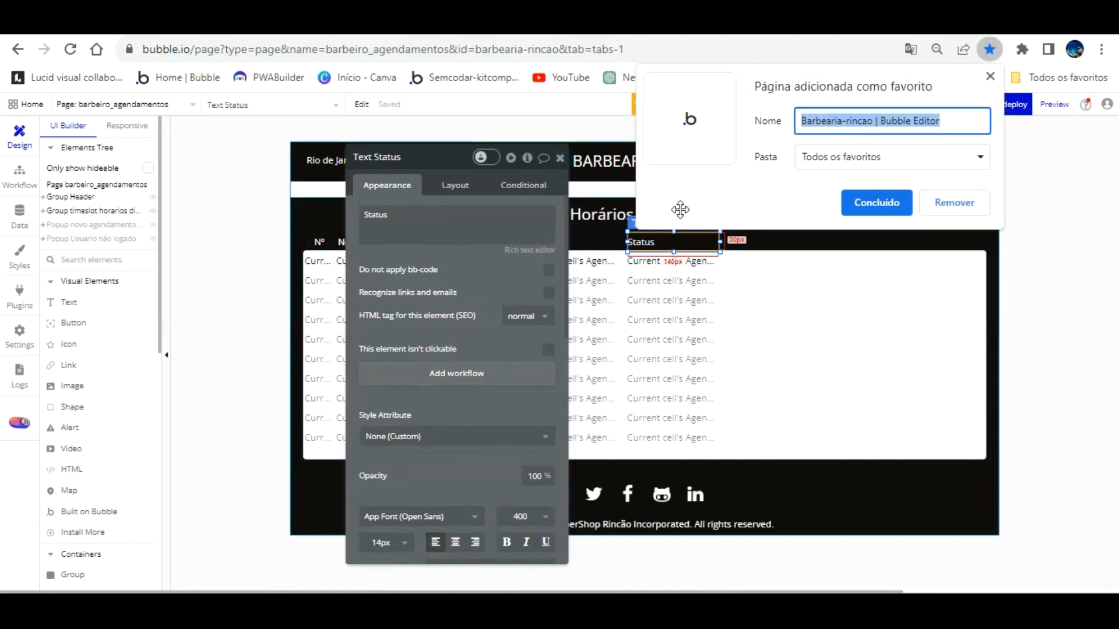
left_click(849, 196)
left_click(684, 243)
key("ctrl+d")
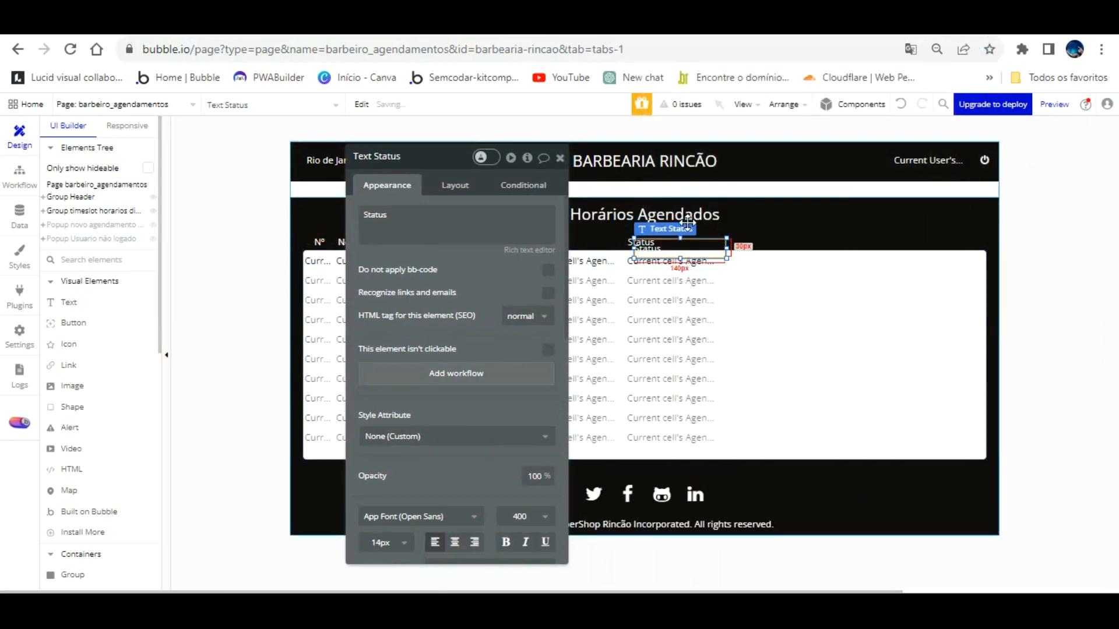
left_click_drag(689, 222, 796, 214)
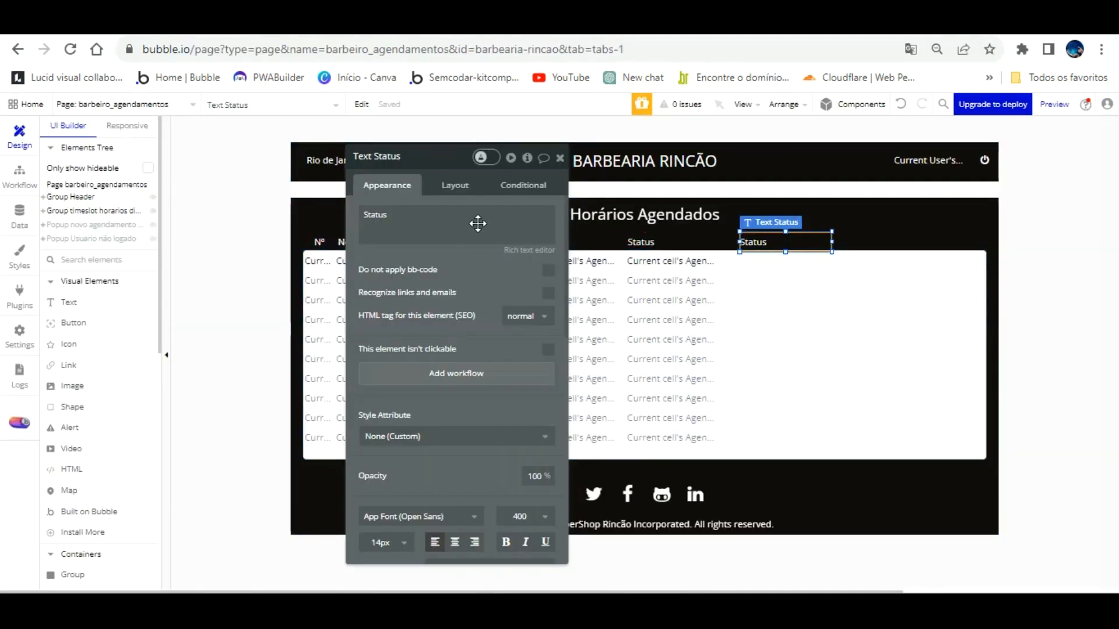
Step: Move the properties panel aside and select the first-row Nº cell text
left_click_drag(478, 246, 541, 389)
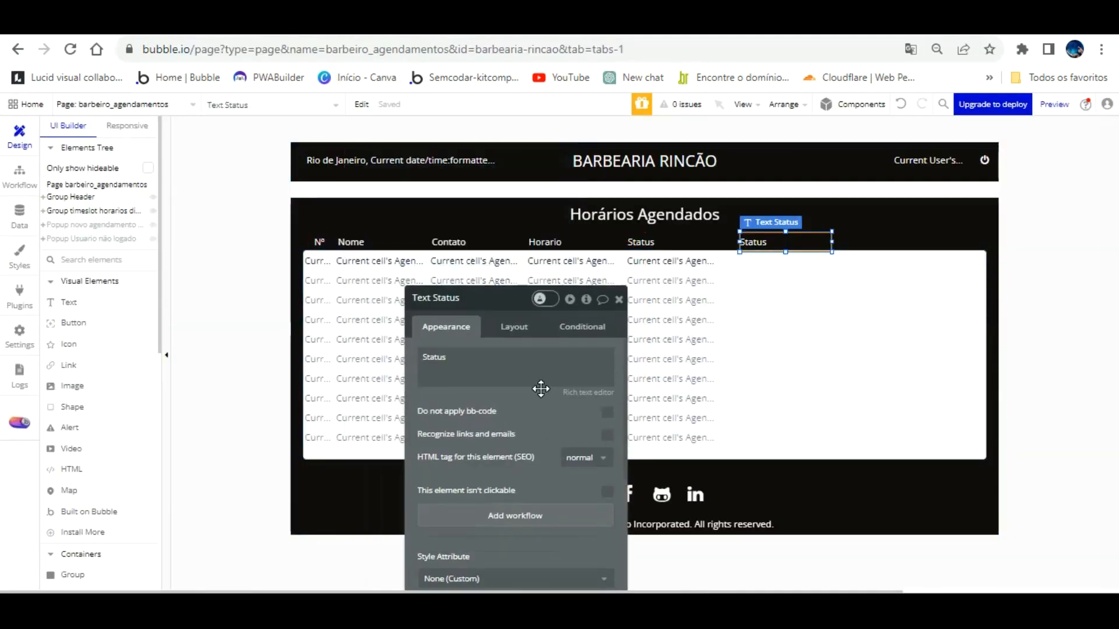
left_click(324, 259)
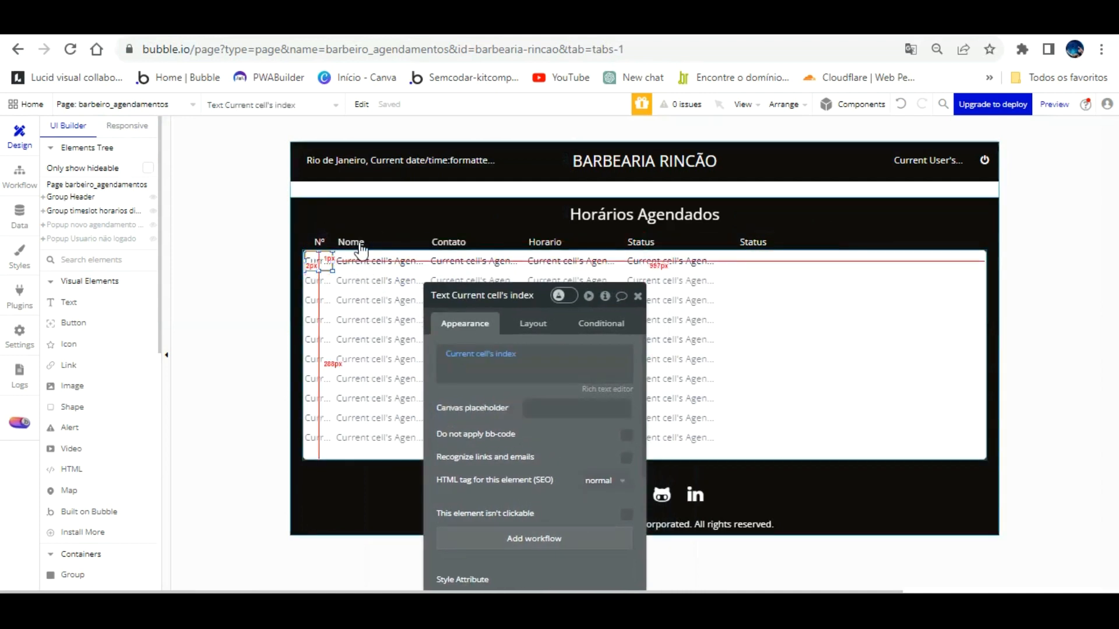
Step: Select the first row's Nome, Contato, Horario and Status texts
left_click(379, 261, "shift")
left_click(475, 261, "shift")
left_click(577, 266, "shift")
left_click(643, 262, "shift")
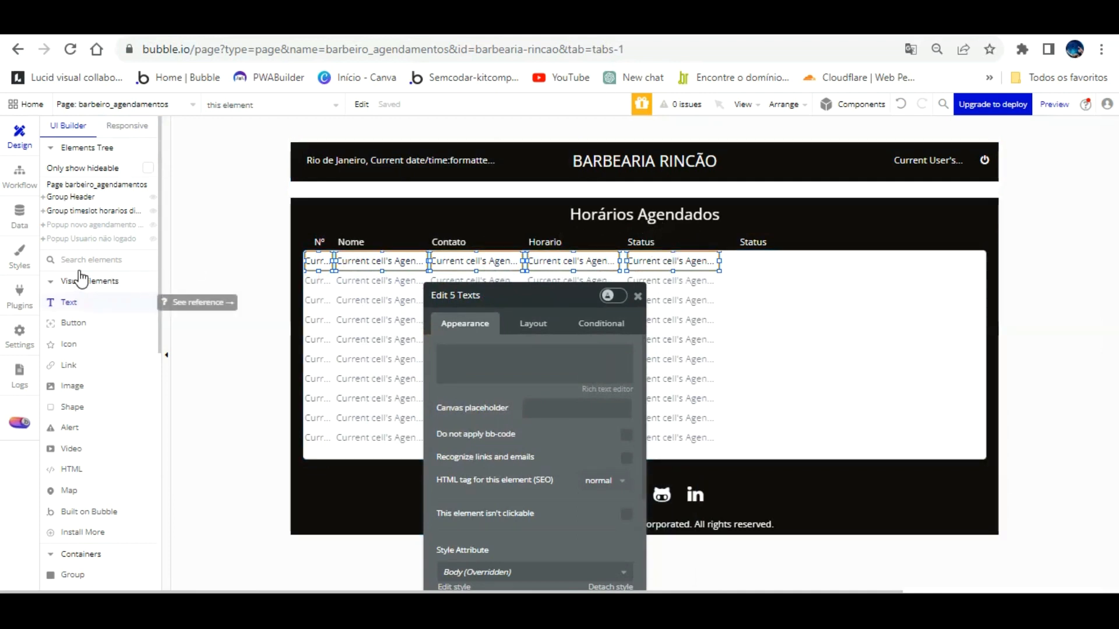
Step: Add a fa-trash-o icon in the last column, coloured Destructive and detached from its style
left_click(70, 344)
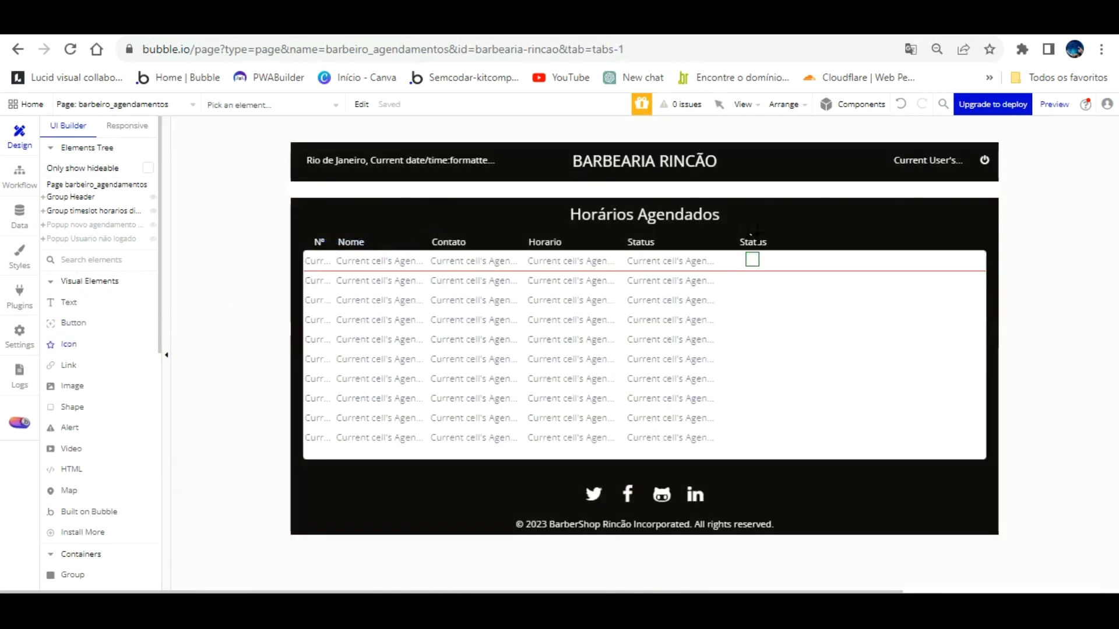
left_click(755, 263)
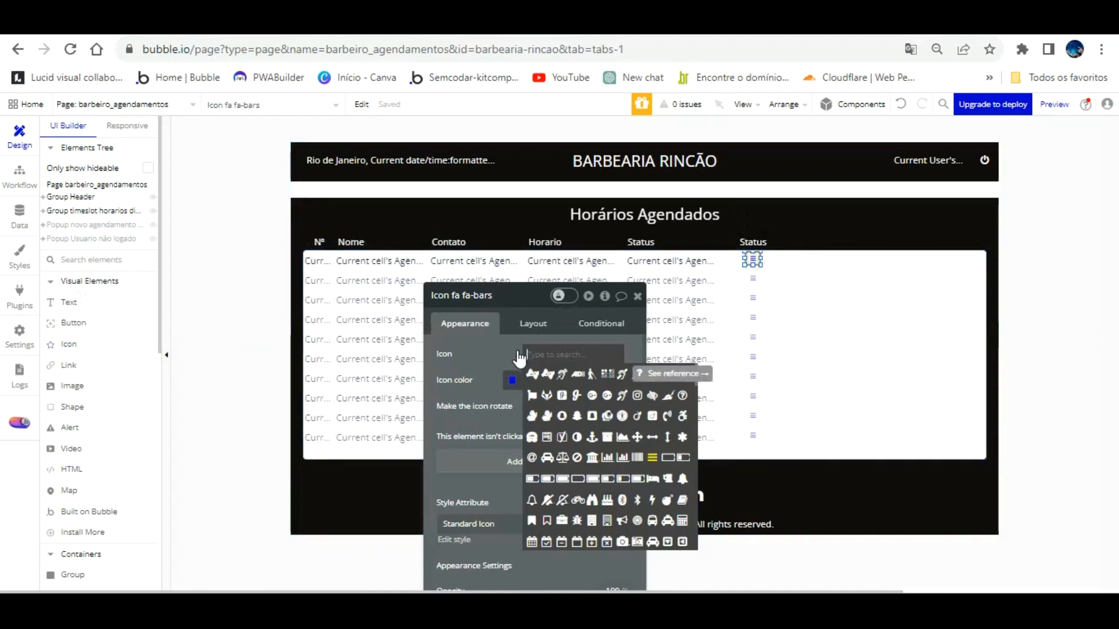
type("tra")
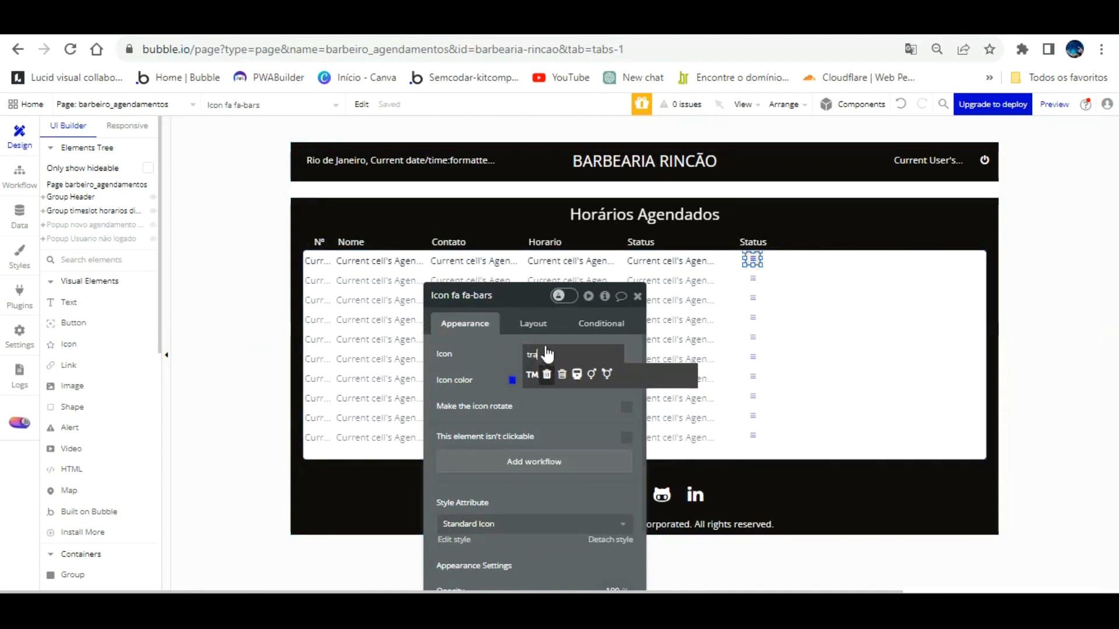
left_click(562, 374)
left_click(523, 380)
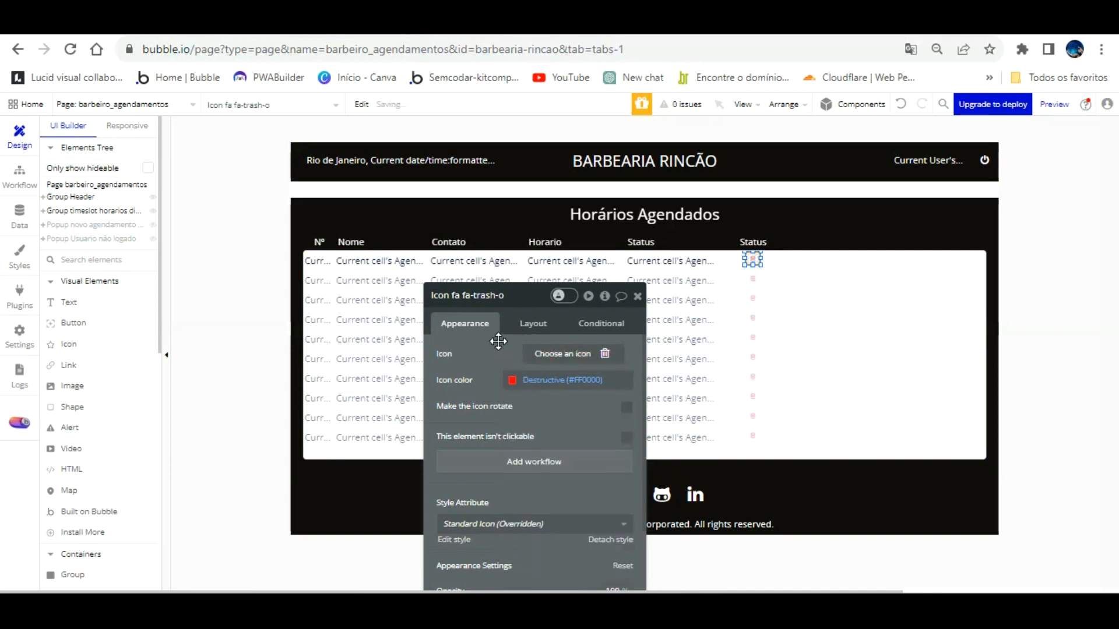
left_click(600, 535)
left_click_drag(598, 418, 457, 365)
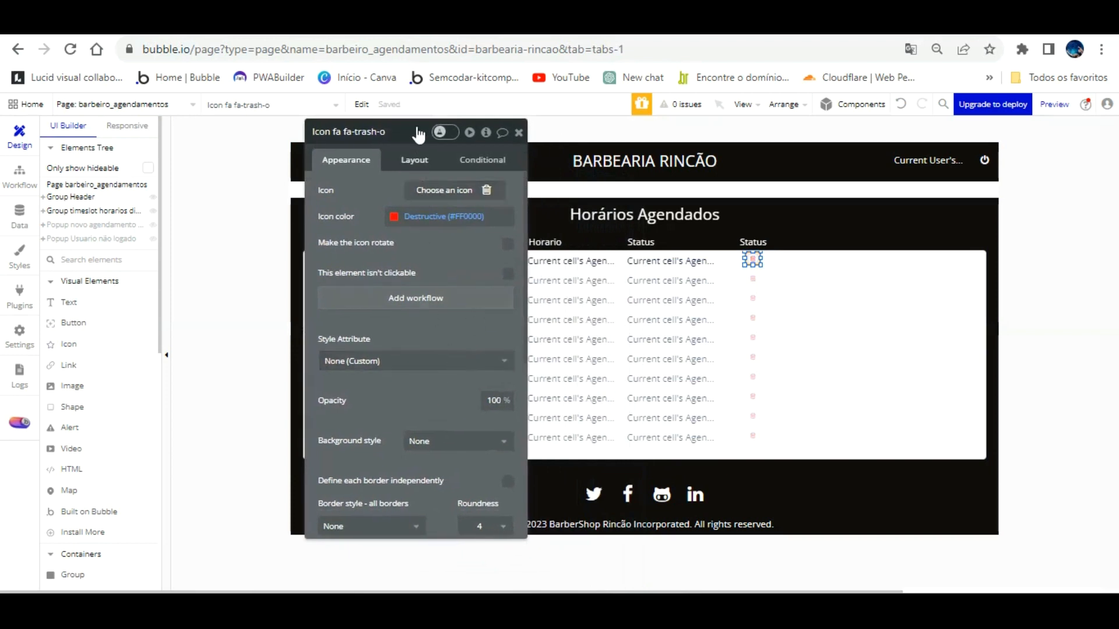
Step: Set the trash icon's padding to 0 on all sides and reload the preview
left_click(415, 159)
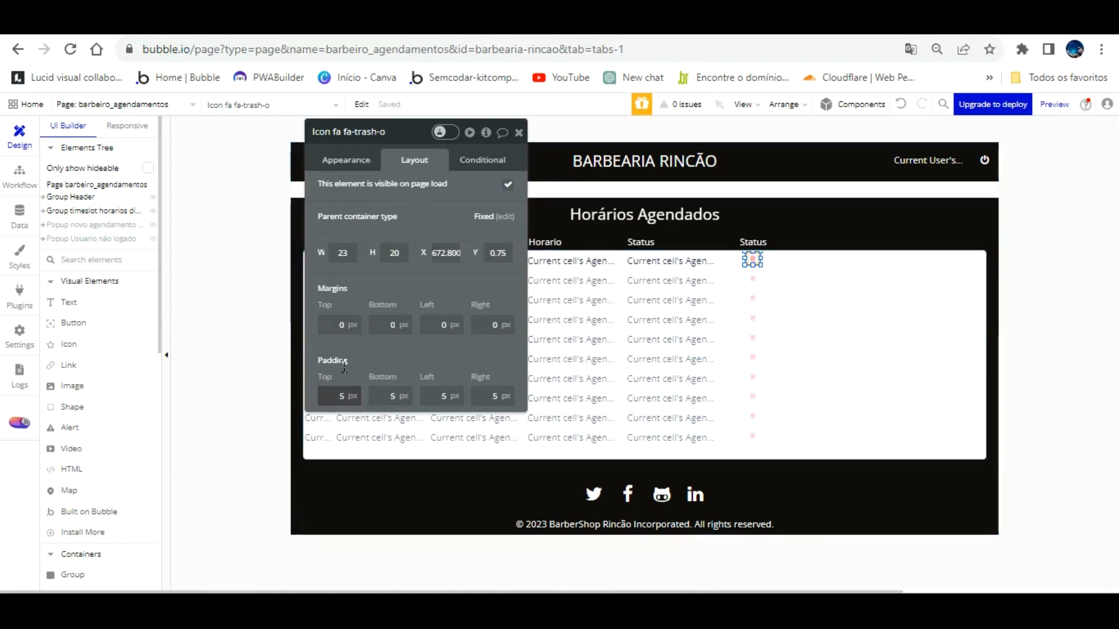
double_click(350, 396)
type("0")
key("Tab")
type("0")
key("Tab")
type("0")
key("Tab")
type("0")
key("Tab")
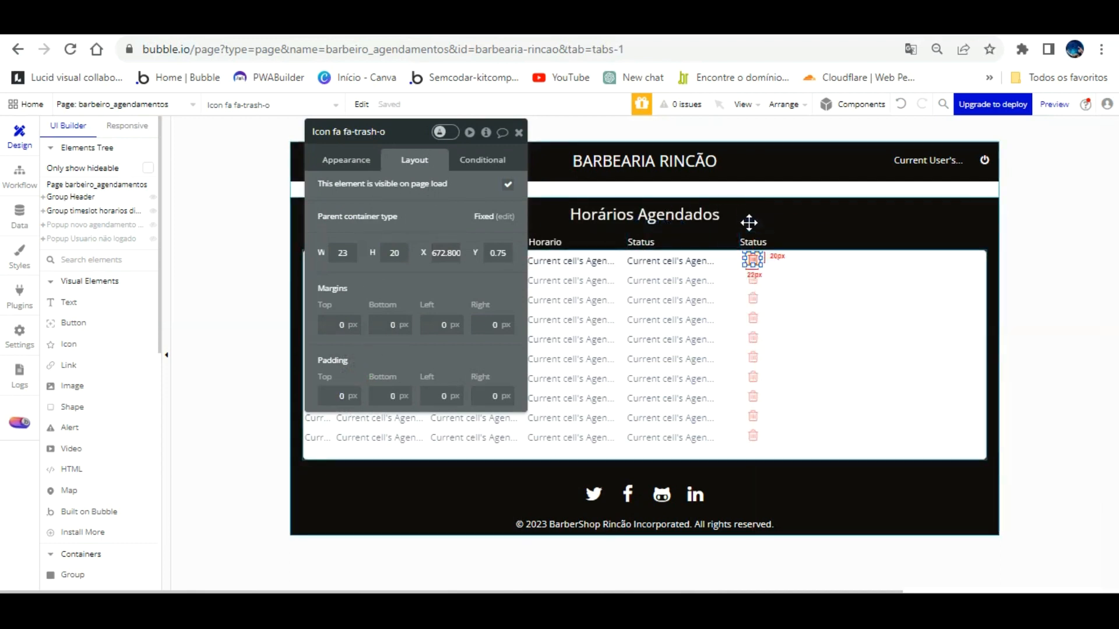
left_click(317, 35)
left_click(317, 101)
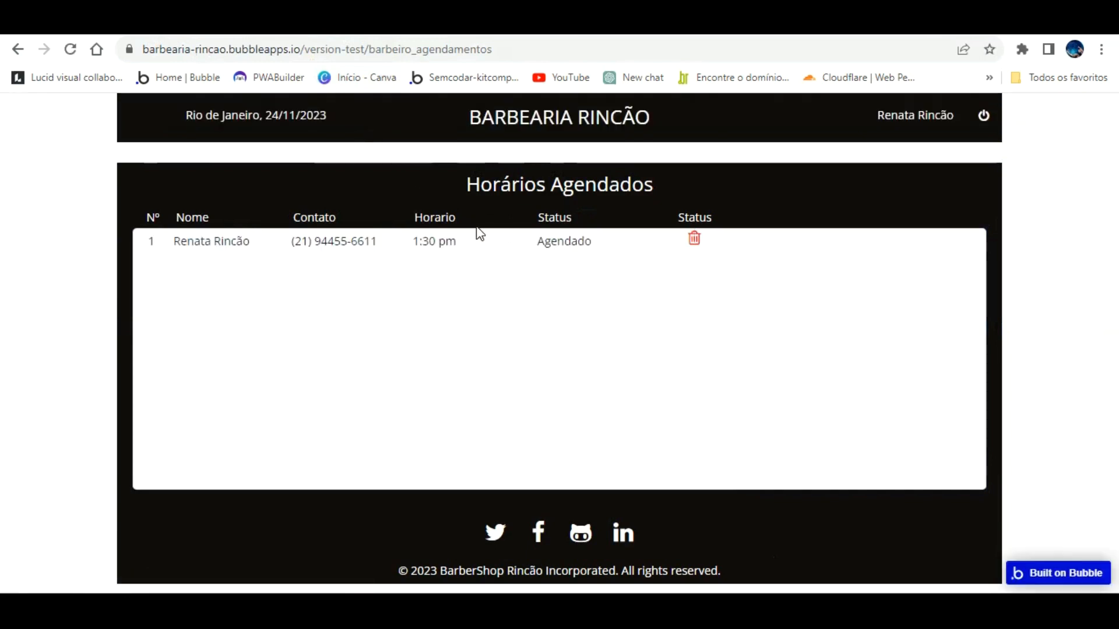
Step: Rename the second Status header to Cancelar and delete the row's trash icon
left_click(181, 35)
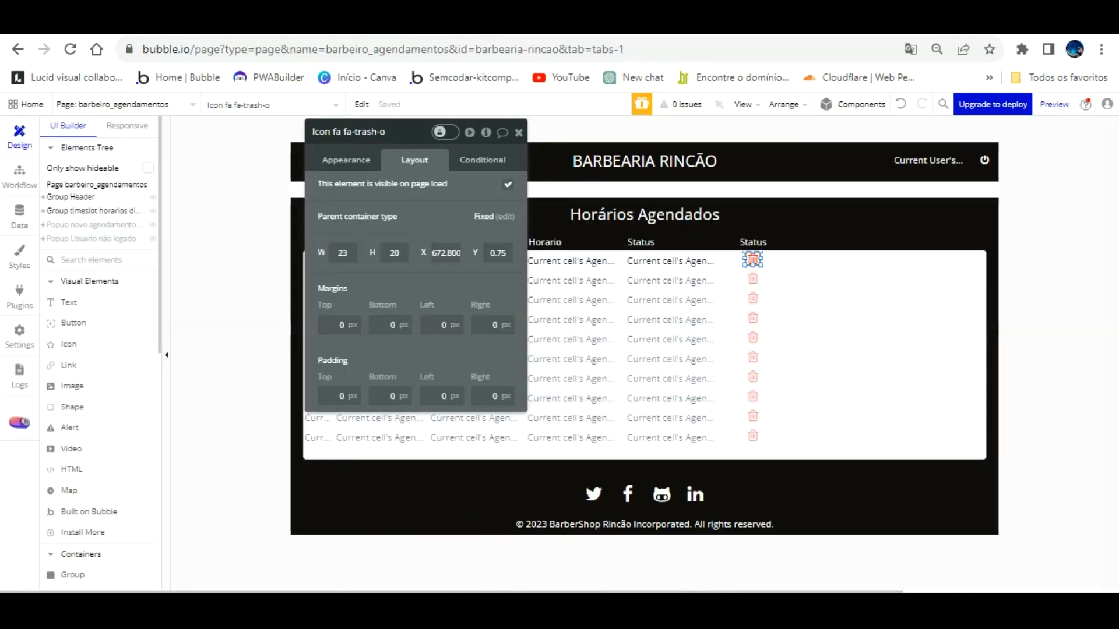
left_click(746, 241)
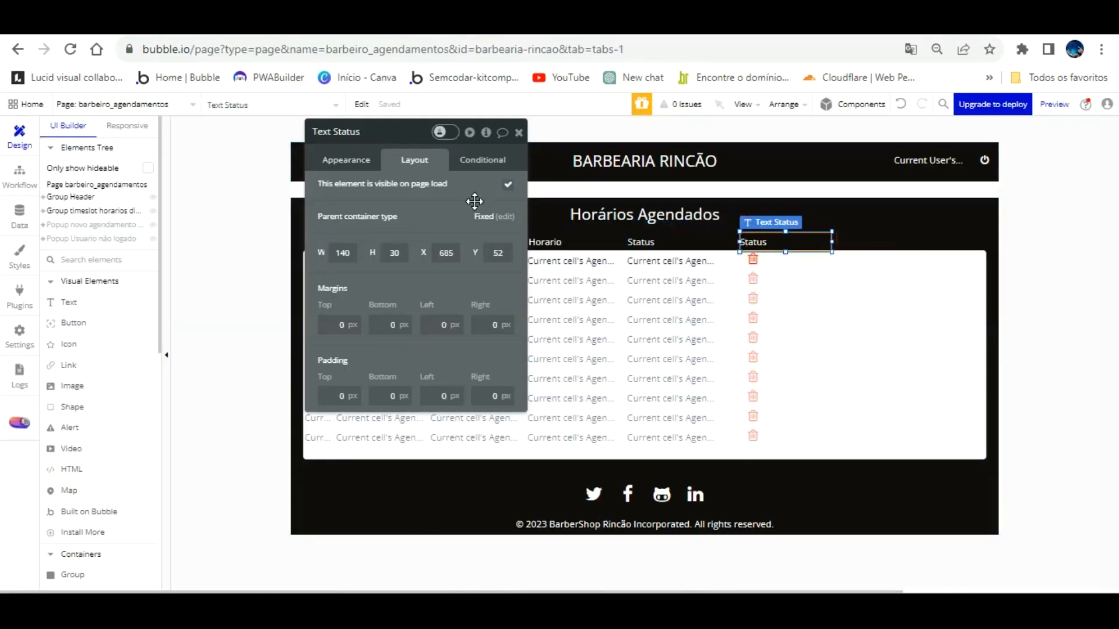
left_click(363, 161)
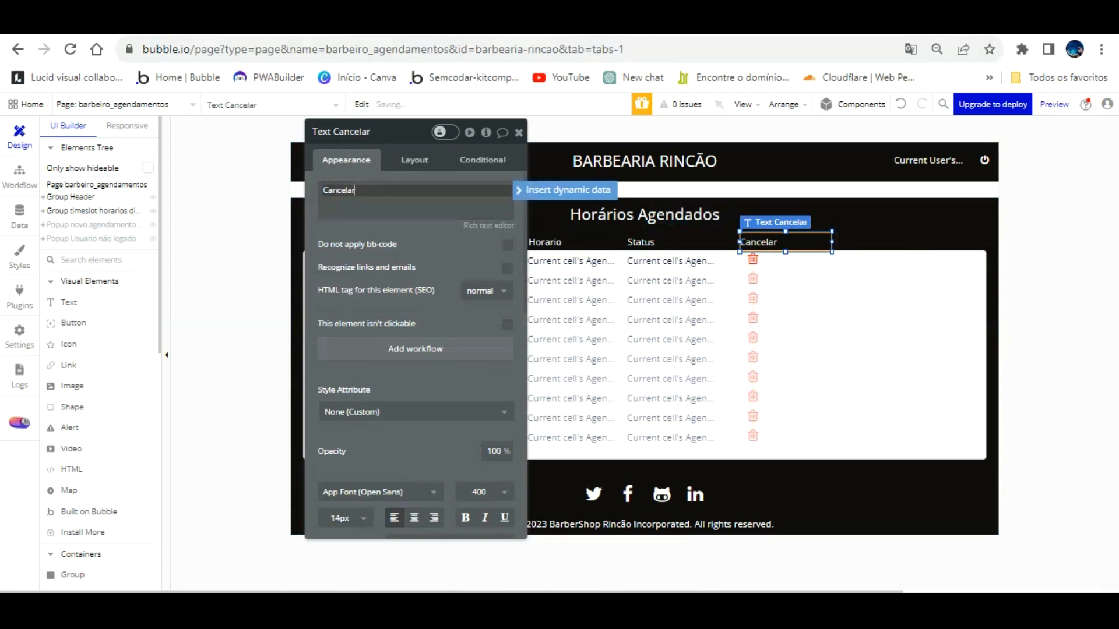
left_click(373, 21)
key("F5")
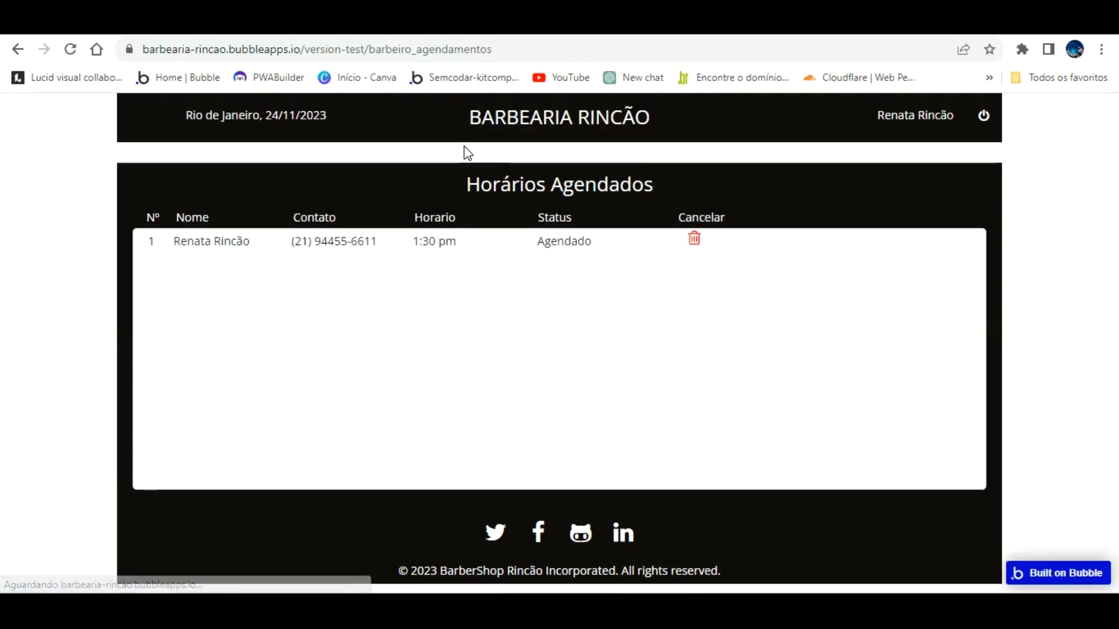
left_click(233, 21)
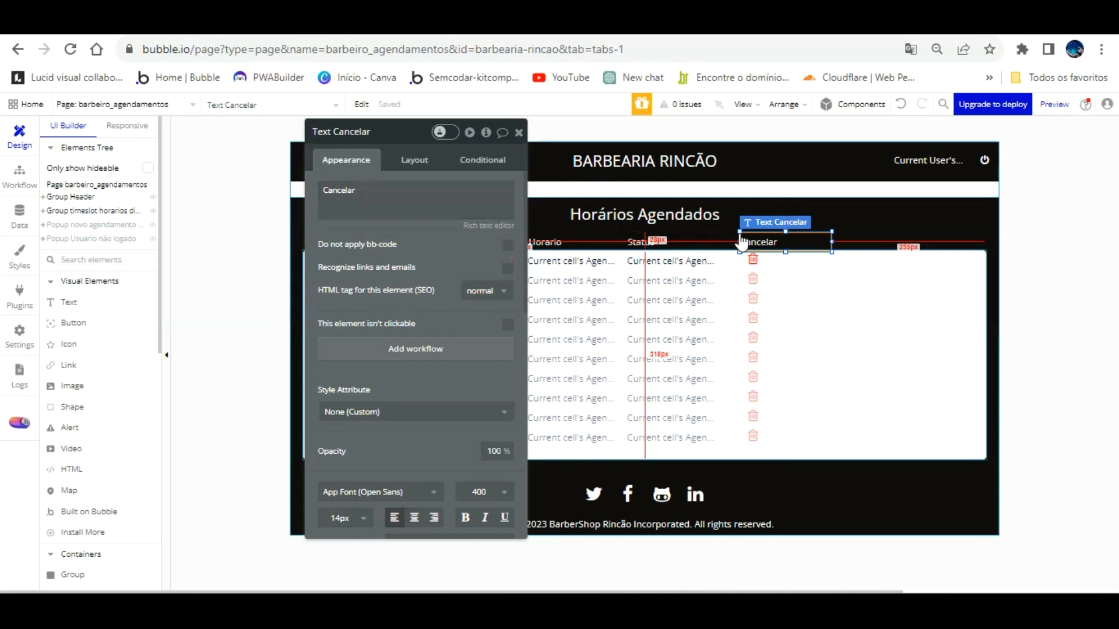
left_click(753, 258)
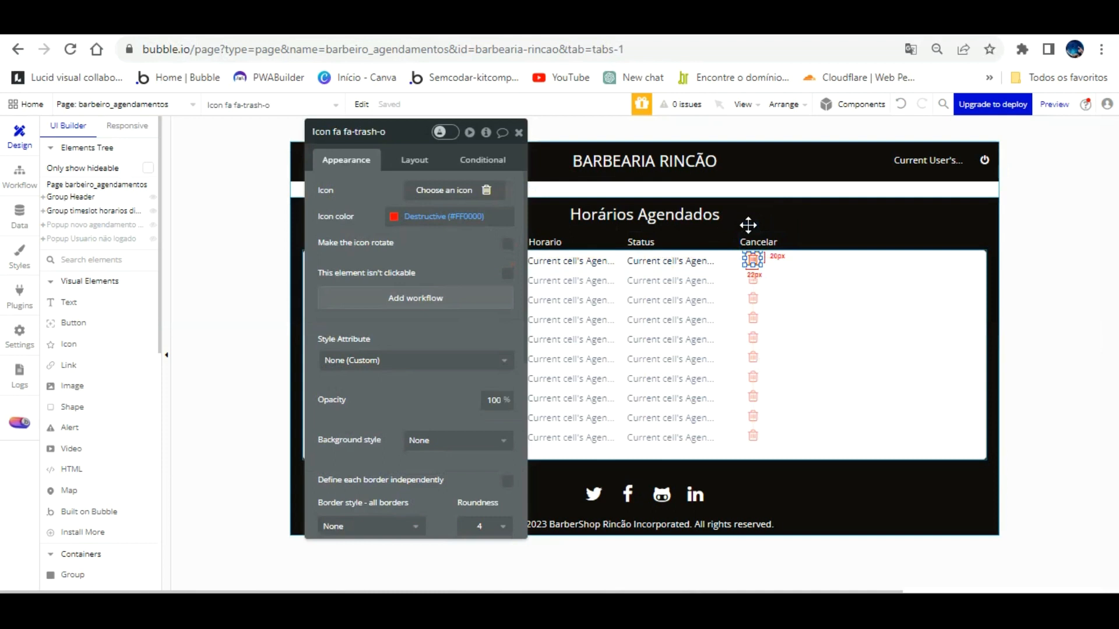
key("Delete")
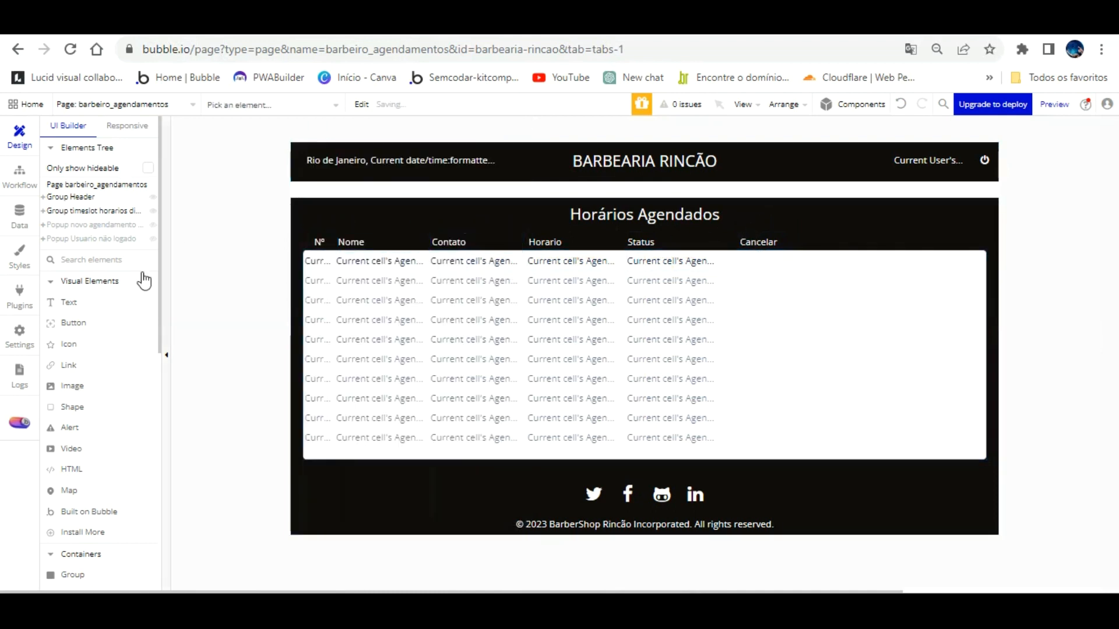
Step: Add a button in the first Cancelar cell and set its height to 30
left_click(71, 301)
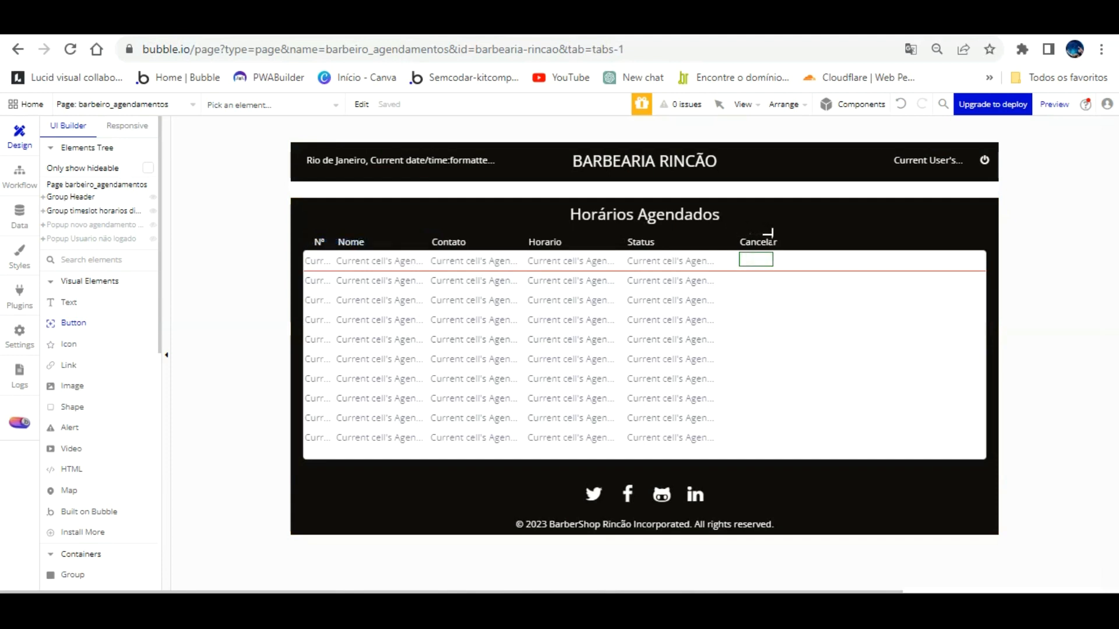
left_click(774, 267)
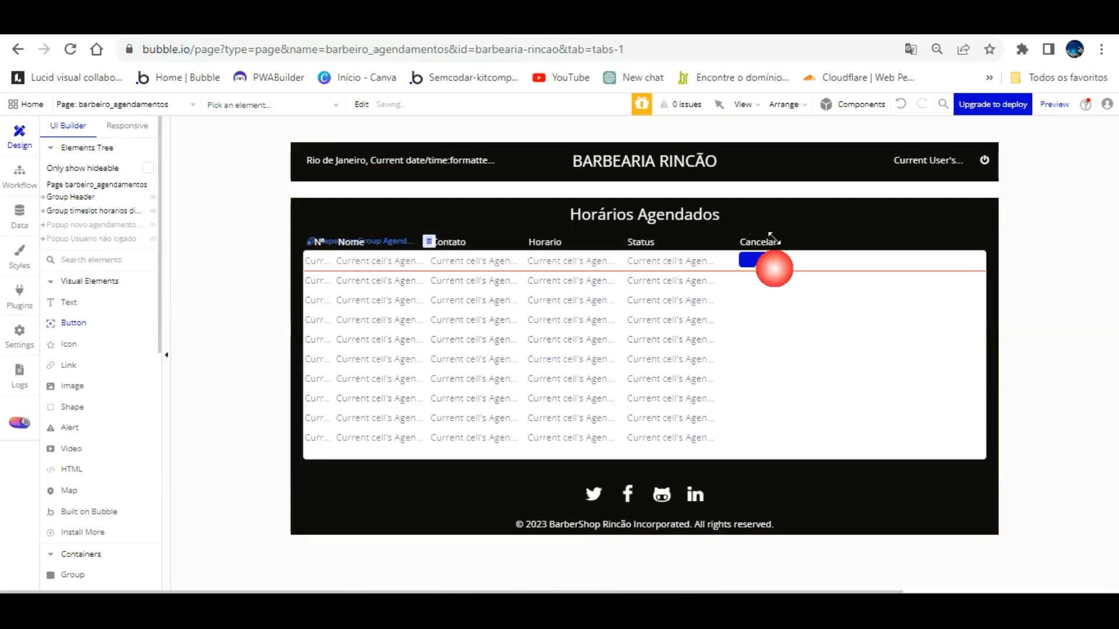
left_click(415, 160)
left_click(385, 253)
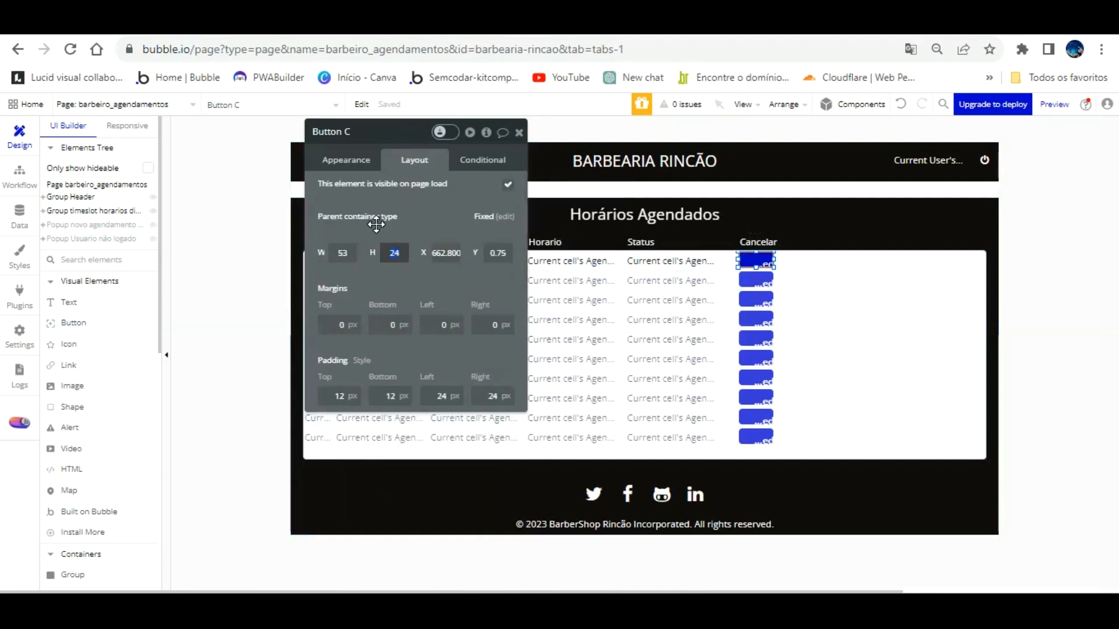
type("30")
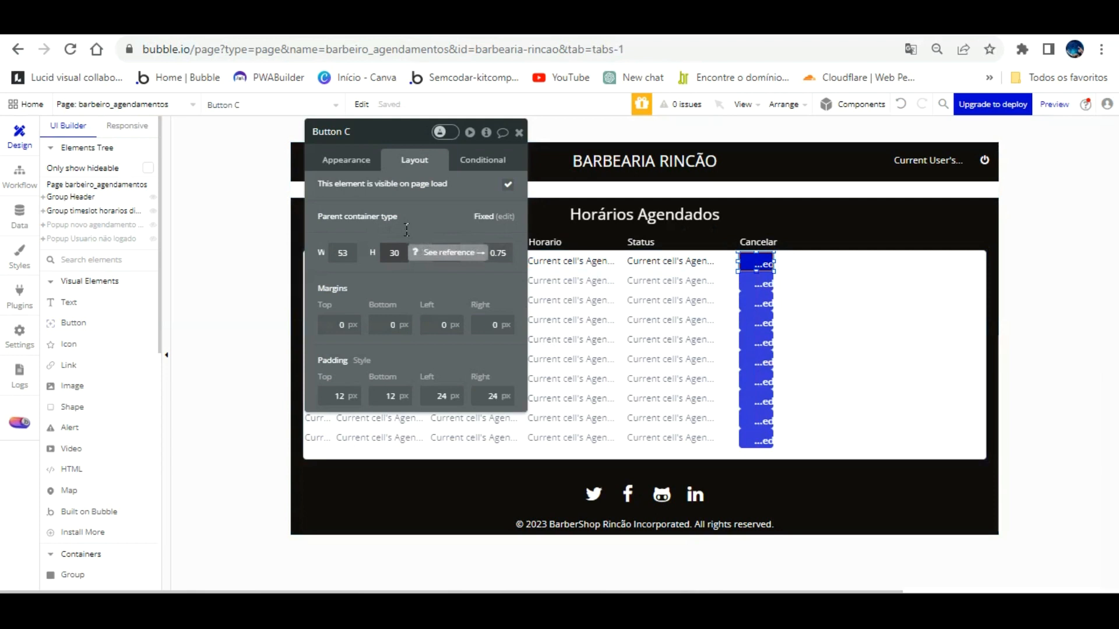
Step: Label the button Cancelar and set all its padding to 0
left_click(347, 161)
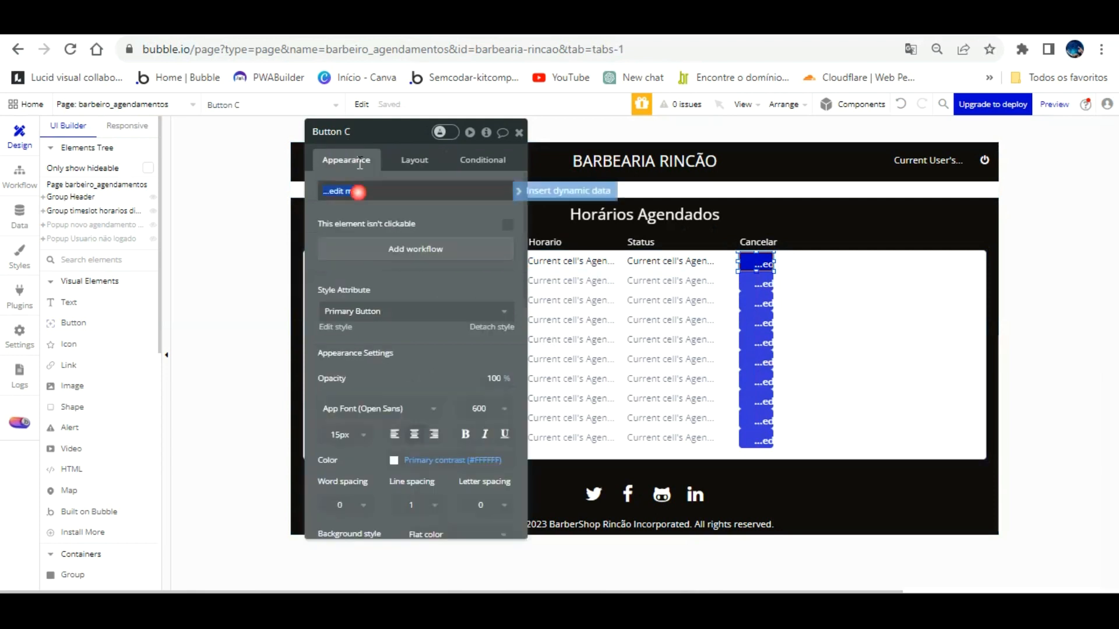
type("la")
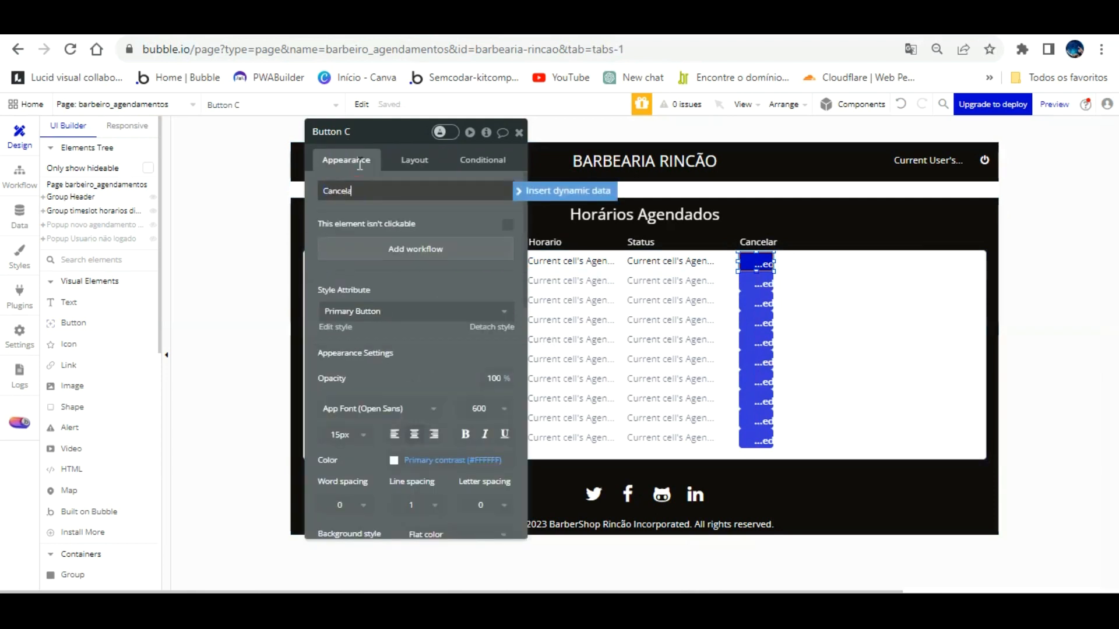
scroll(425, 377, "down", 2)
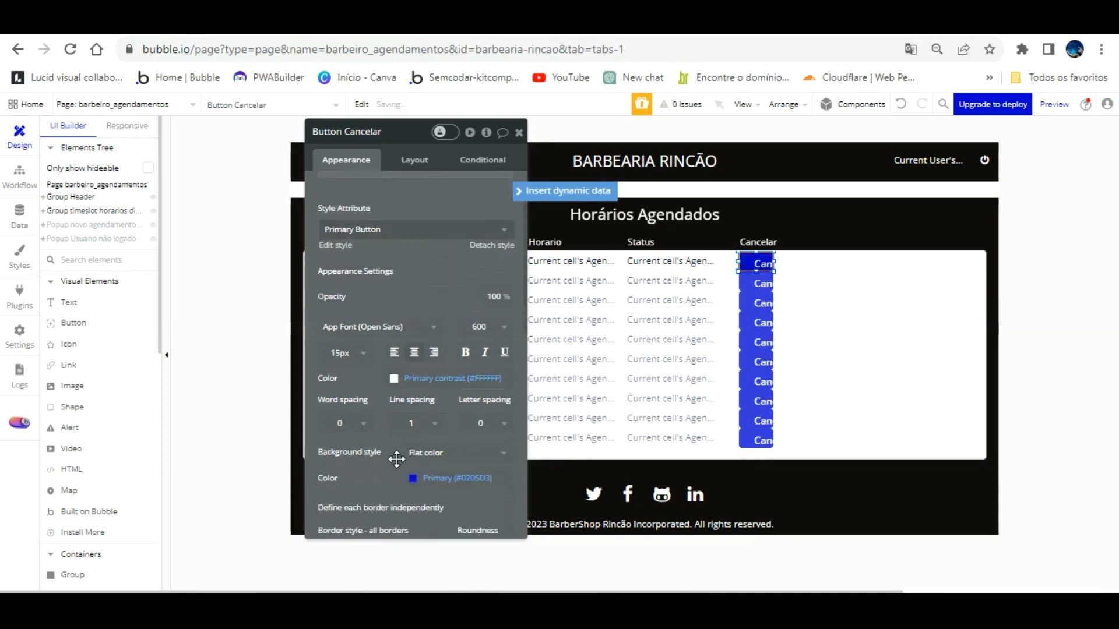
scroll(398, 441, "down", 3)
left_click(412, 138)
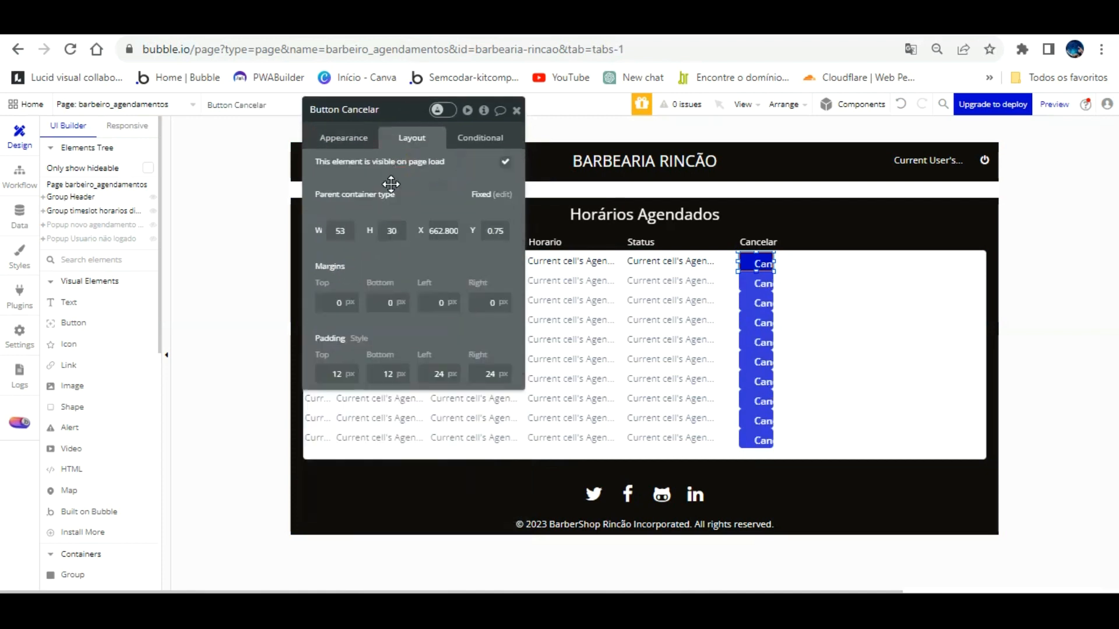
left_click_drag(332, 374, 374, 328)
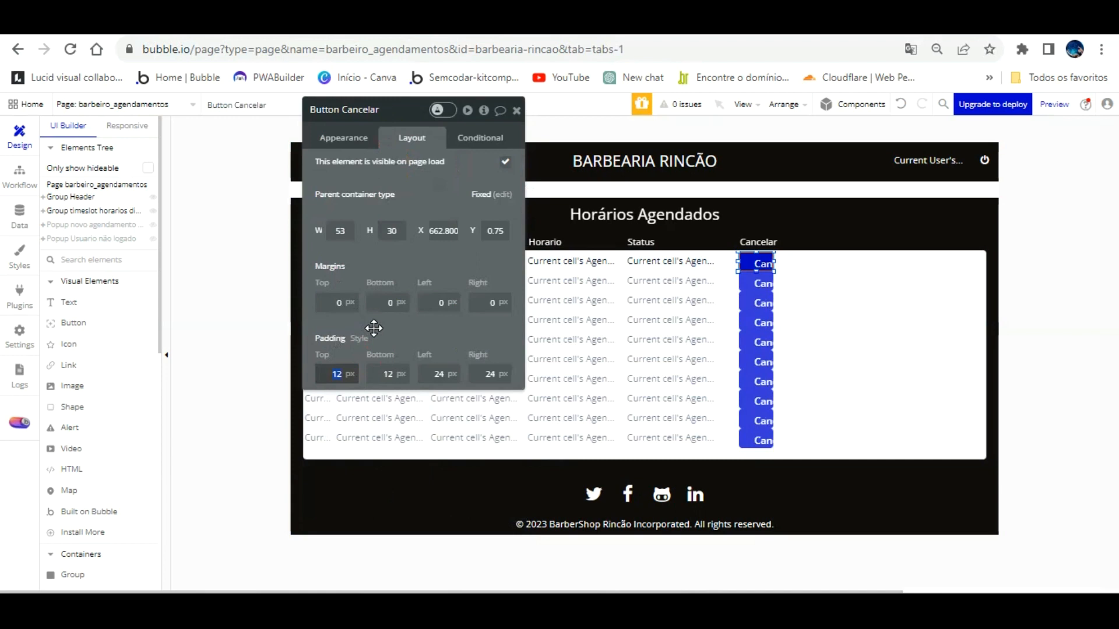
type("0")
key("Tab")
type("0")
key("Tab")
type("0")
key("Tab")
type("0")
key("Tab")
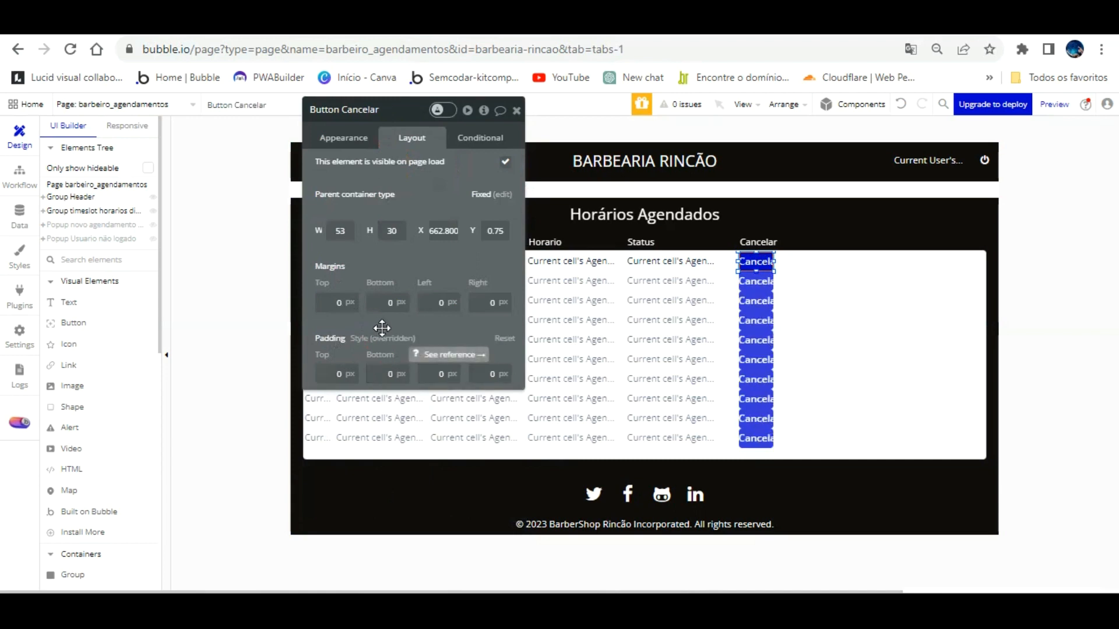
Step: Widen the button to 70 px and detach it from its shared style
left_click_drag(773, 231, 784, 231)
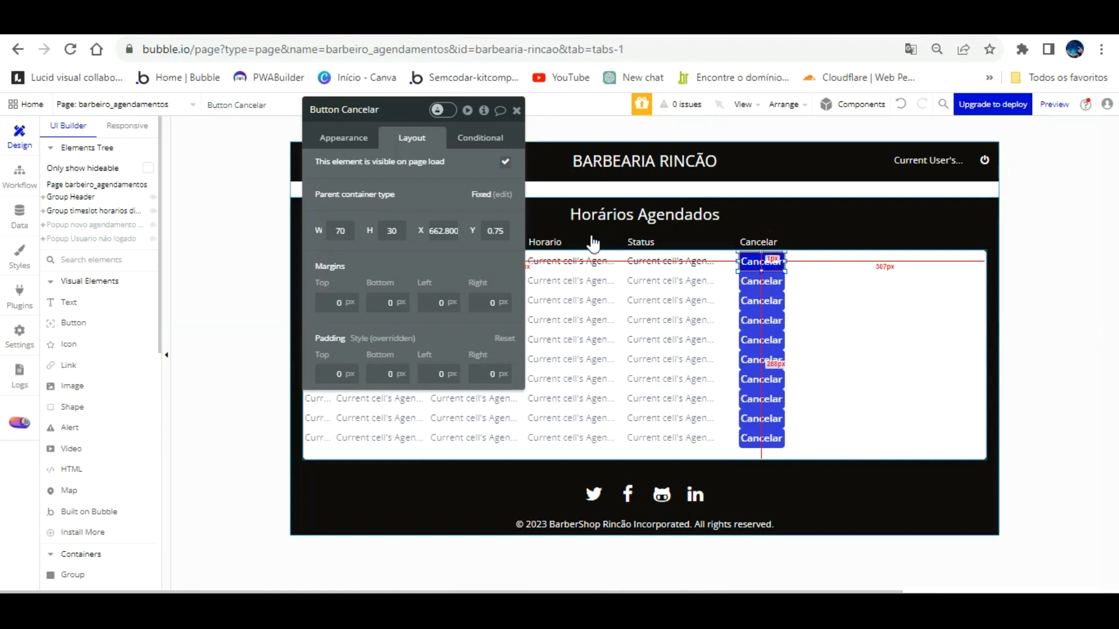
left_click(345, 136)
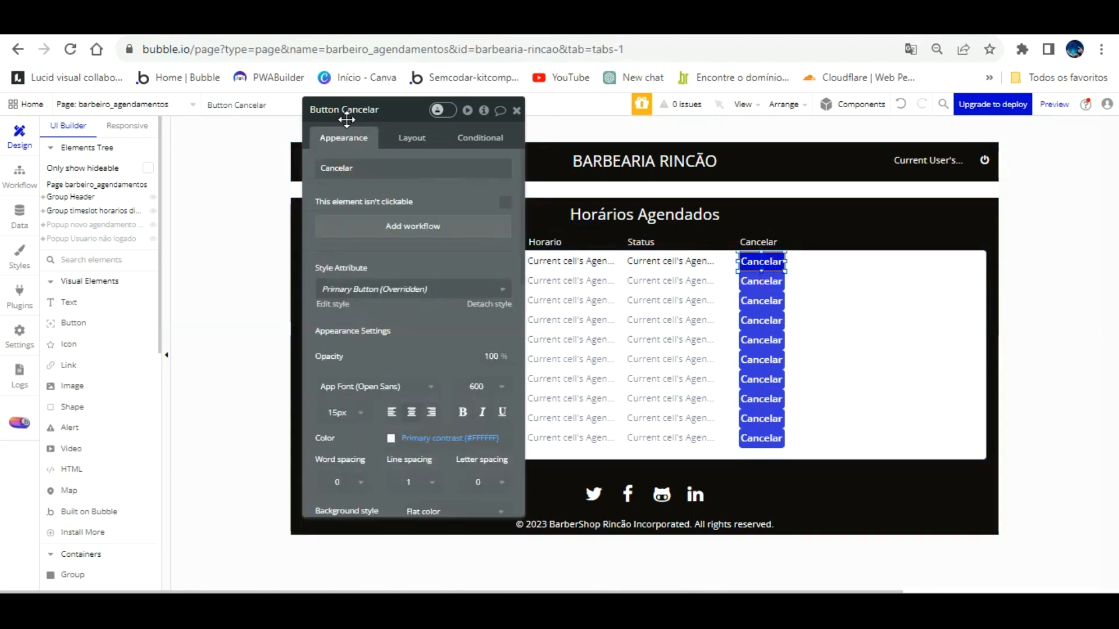
left_click(481, 304)
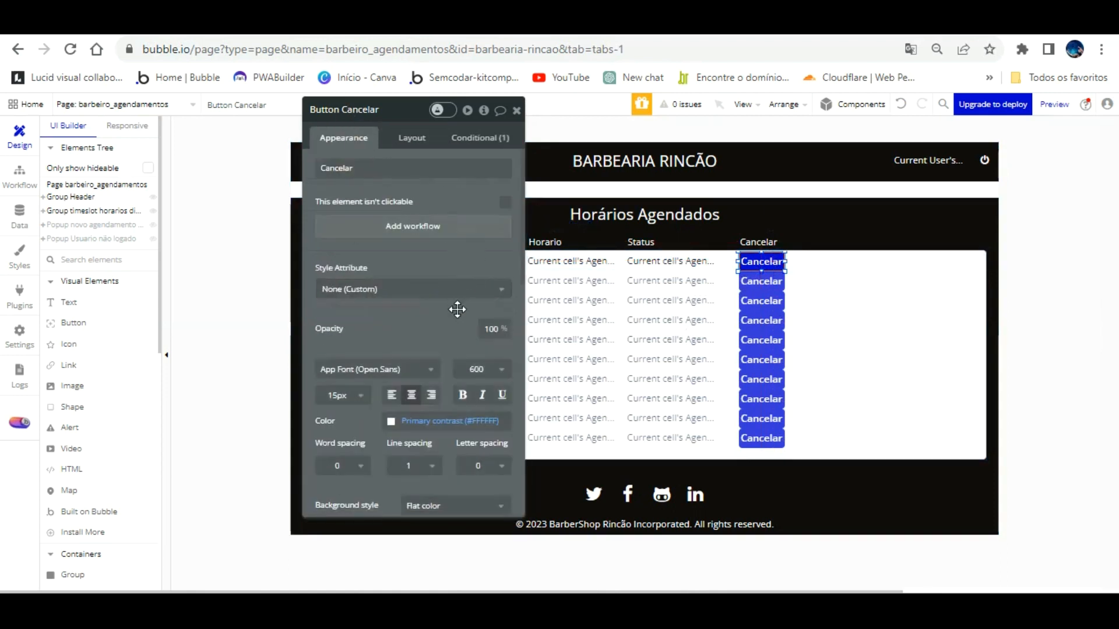
Step: Give the button a near-black #0C0C0D background and edit its label to Sim
scroll(455, 310, "down", 2)
left_click(415, 449)
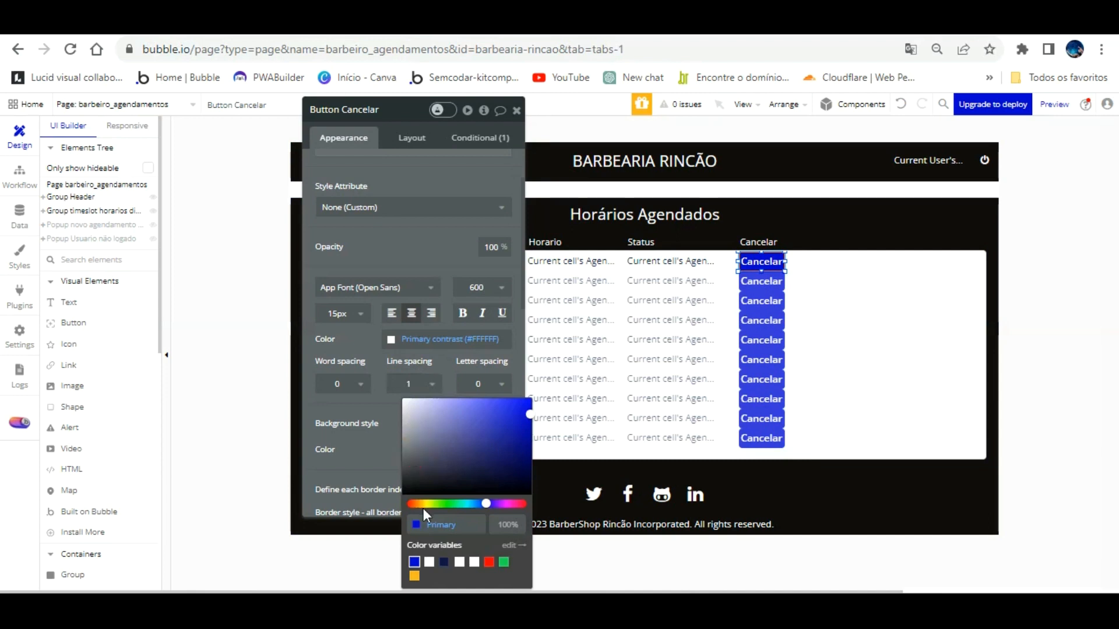
left_click(411, 489)
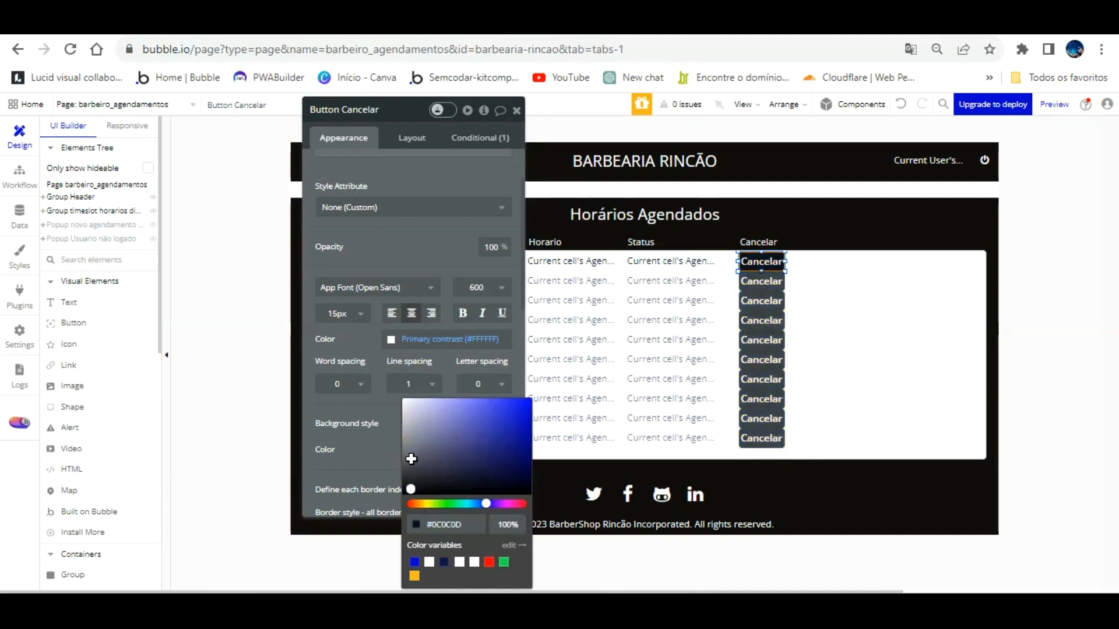
left_click(417, 236)
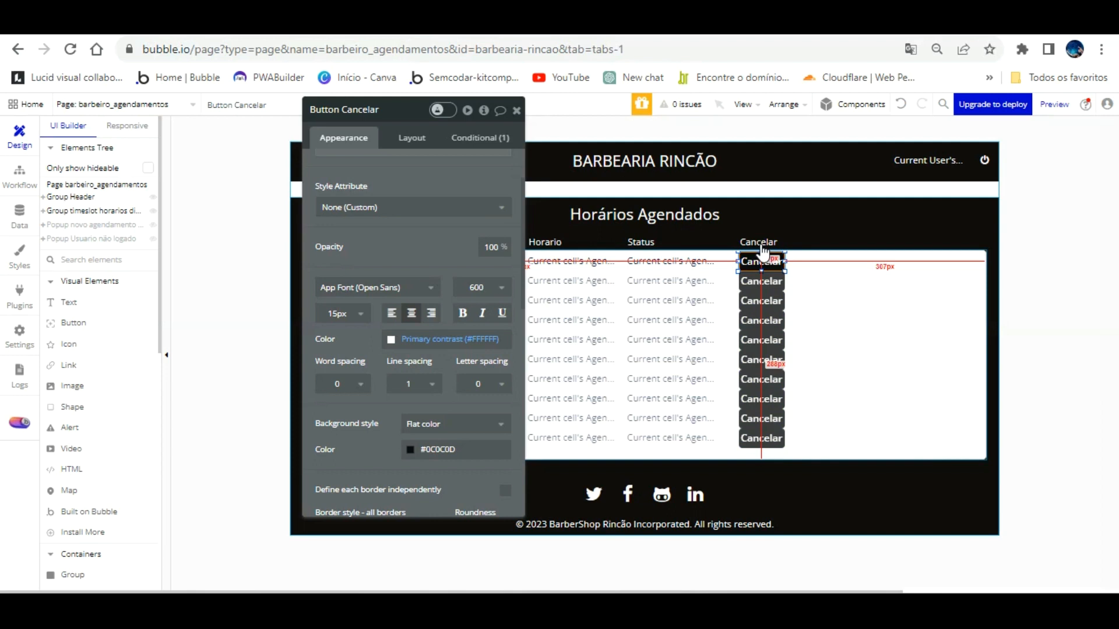
scroll(425, 167, "up", 1)
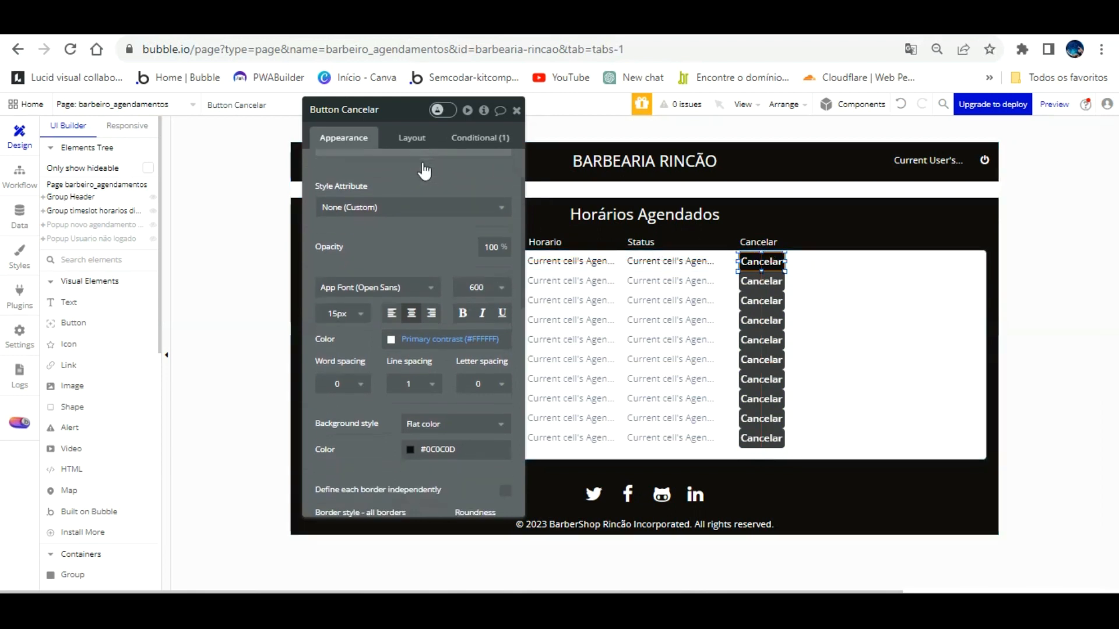
scroll(410, 152, "up", 2)
left_click(407, 168)
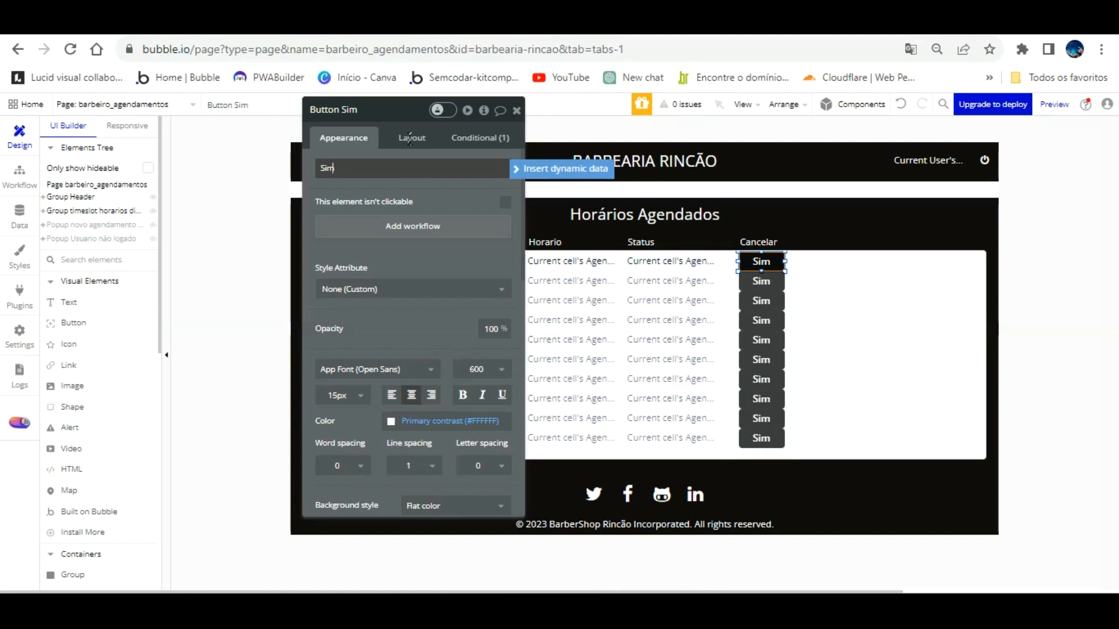
Step: Relabel the buttons Liberar and rename the Cancelar header to Confirmado
key("BackSpace")
key("BackSpace")
key("BackSpace")
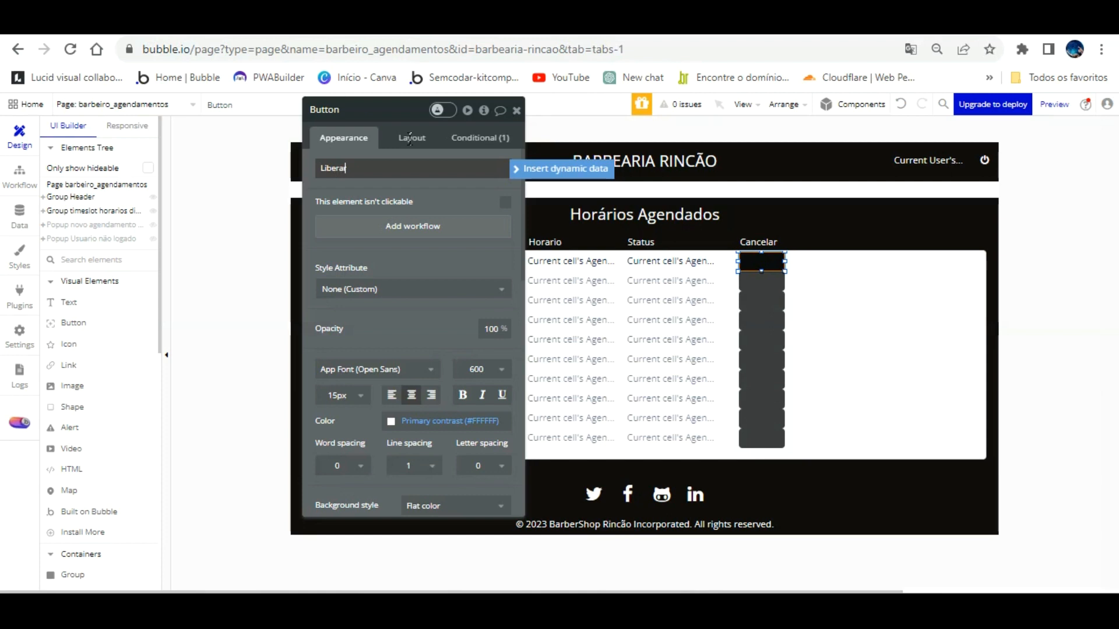
left_click(475, 219)
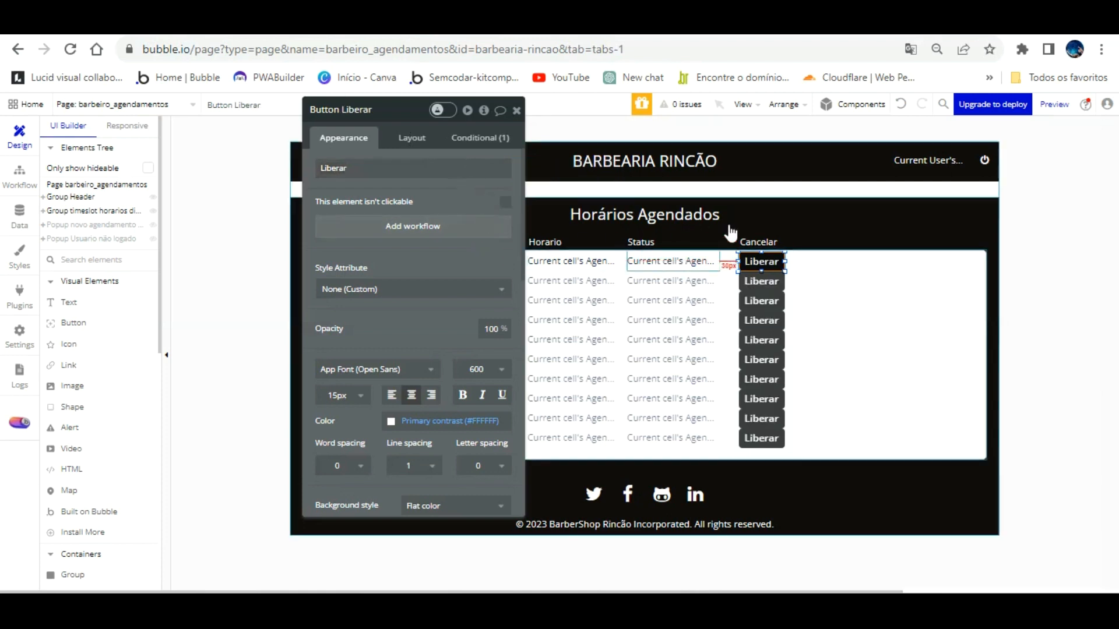
double_click(768, 242)
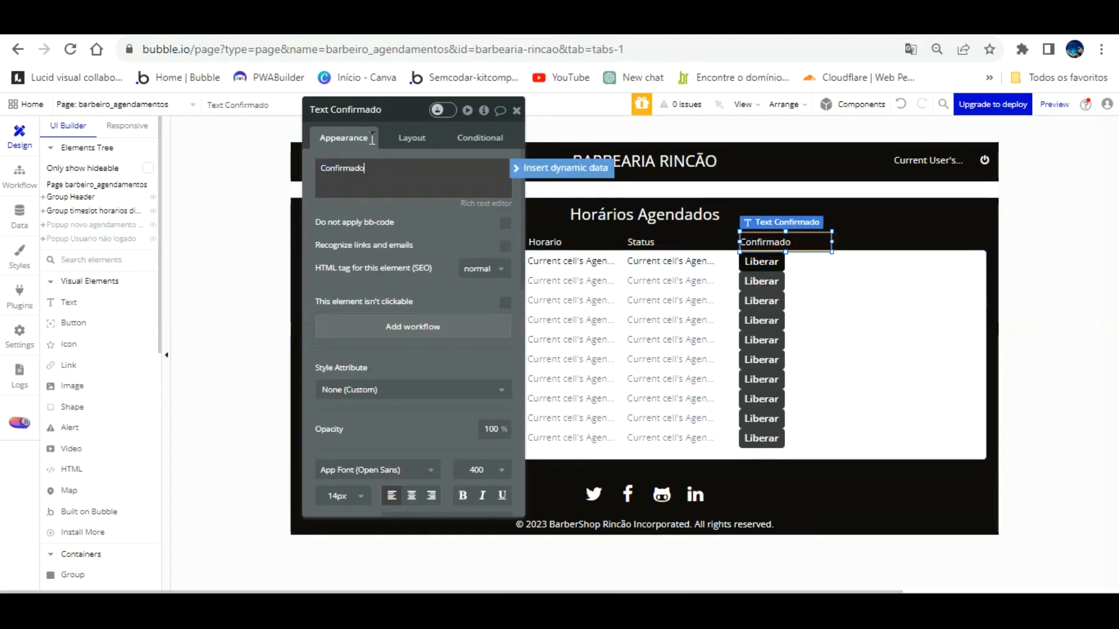
left_click(329, 27)
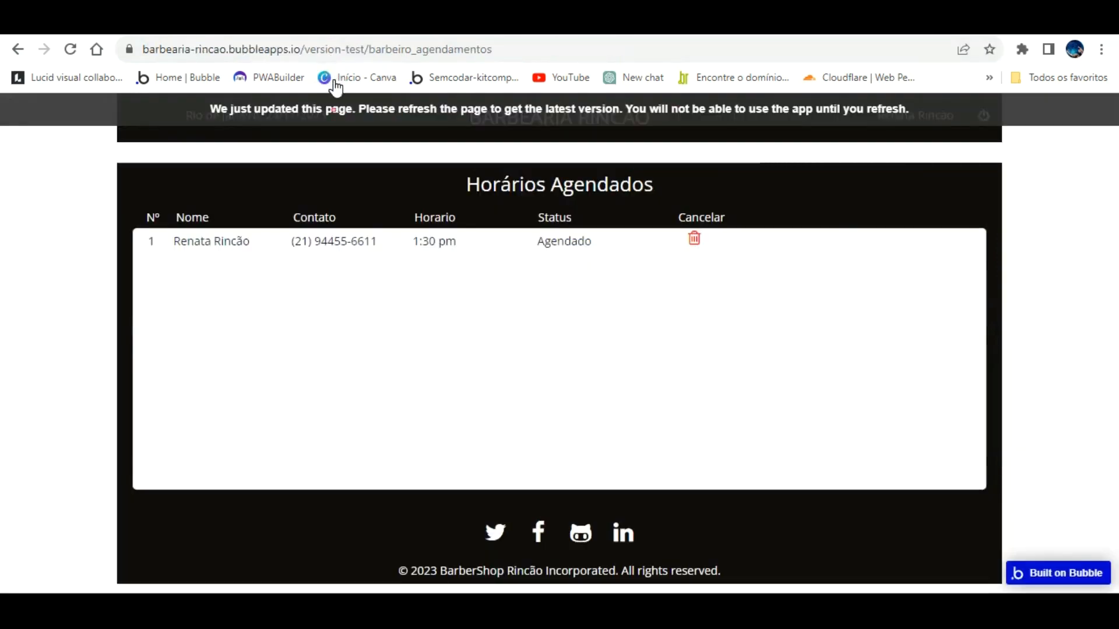
Step: Reload the preview, test the Liberar button, and go back to the editor
left_click(333, 106)
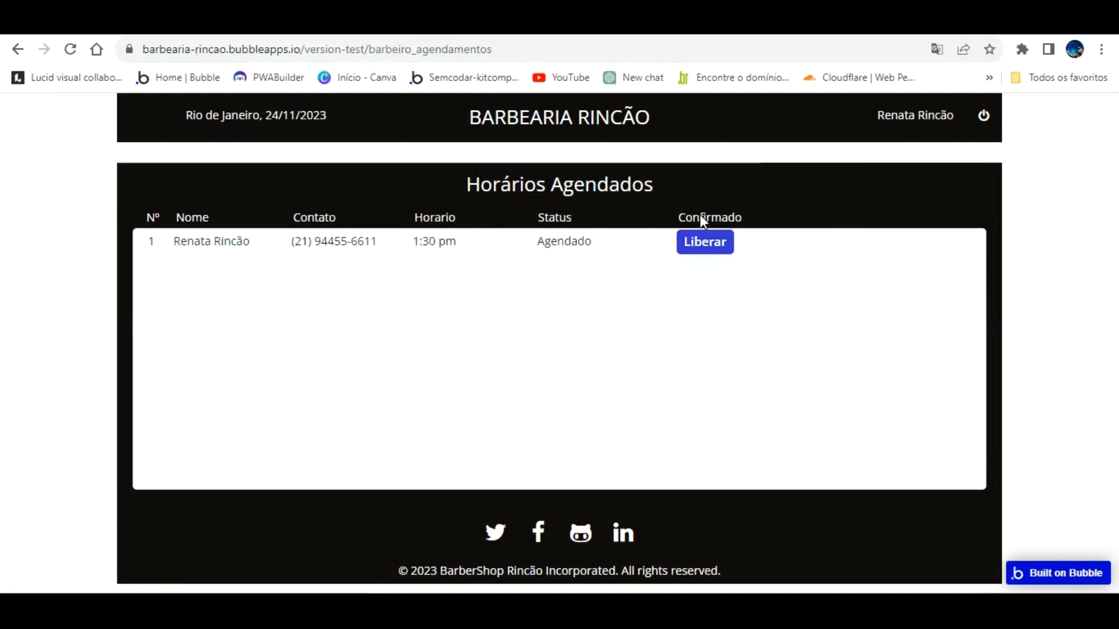
left_click(695, 239)
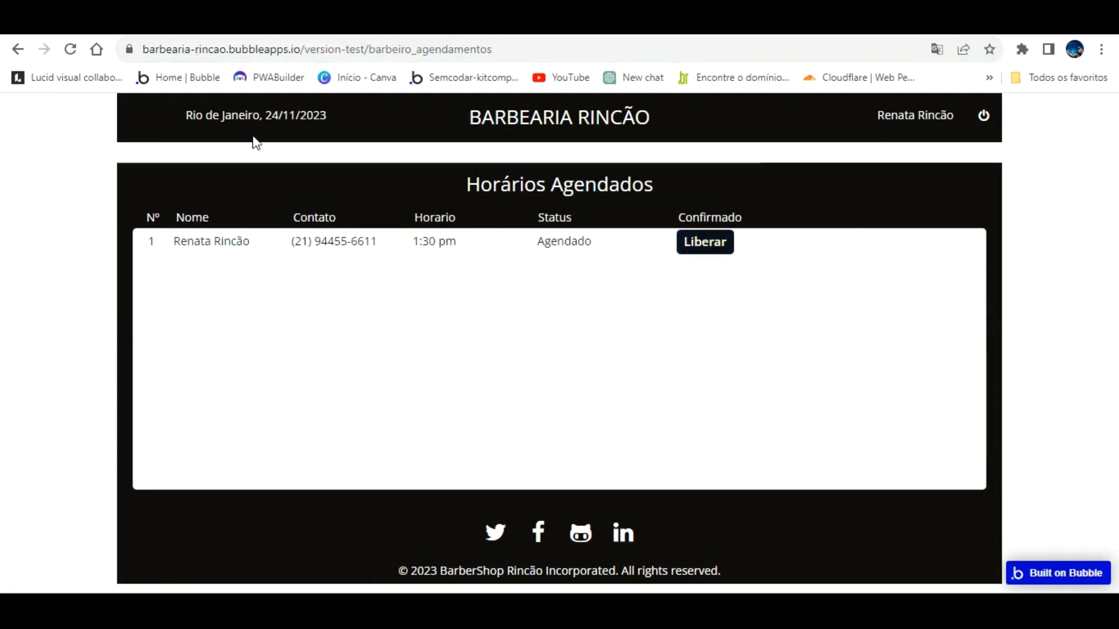
left_click(120, 26)
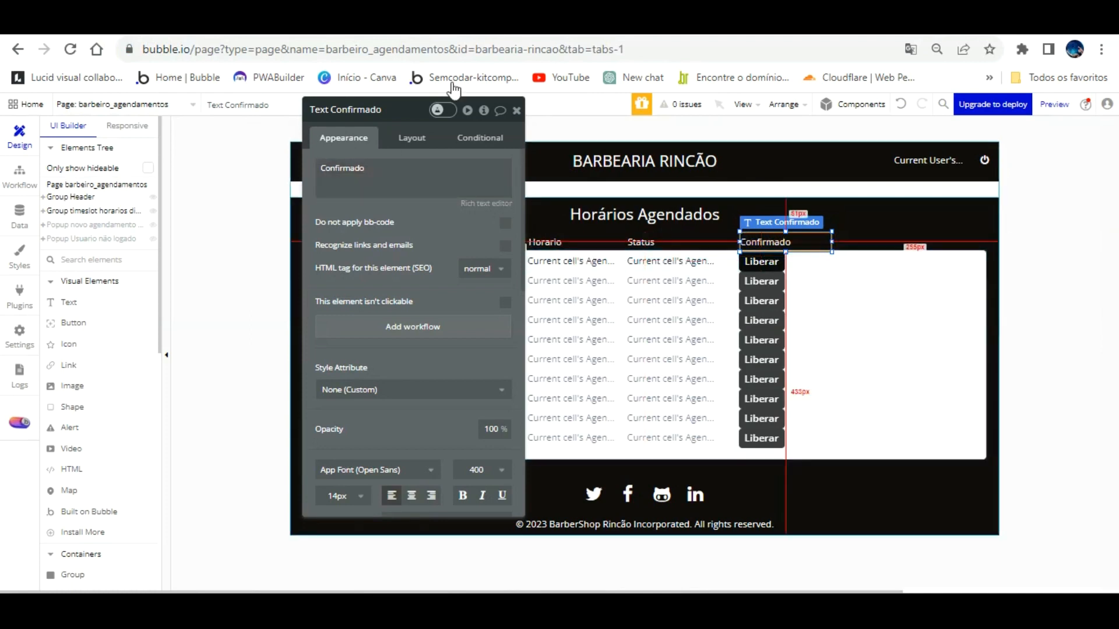
left_click(250, 26)
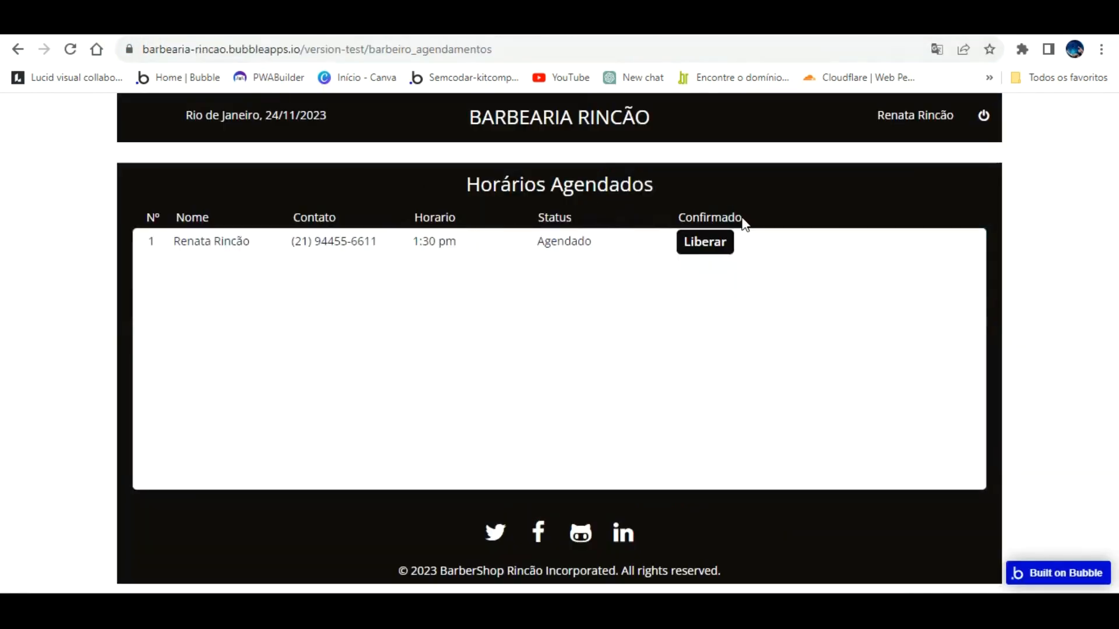
left_click(119, 26)
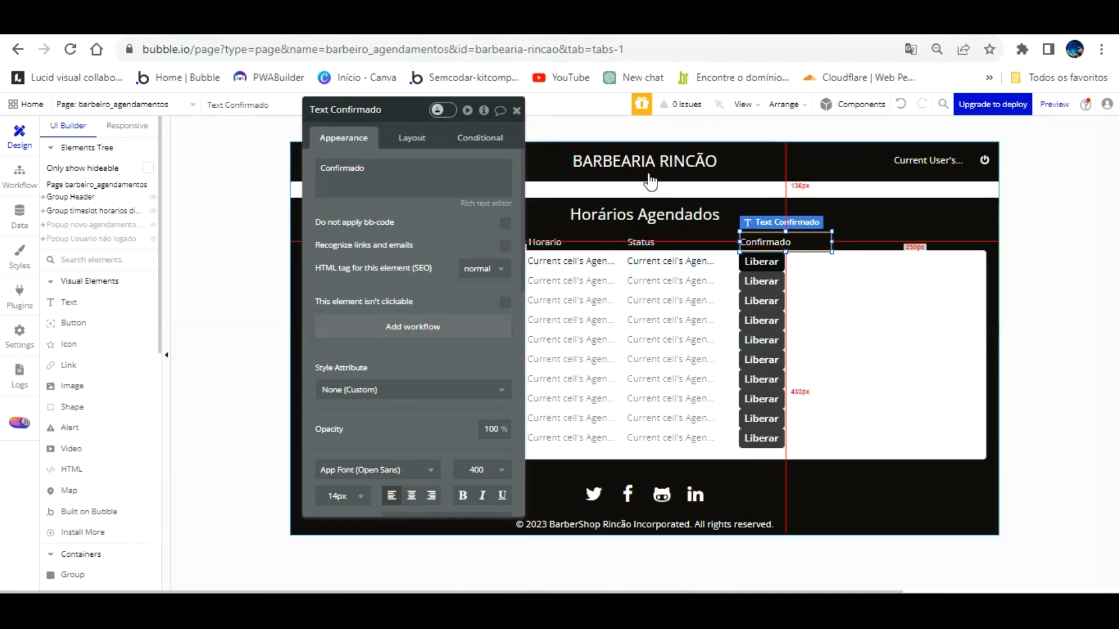
Step: Finish the Confirmado header edit, then group the first row's five cells in a fixed container
left_click(771, 245)
double_click(390, 166)
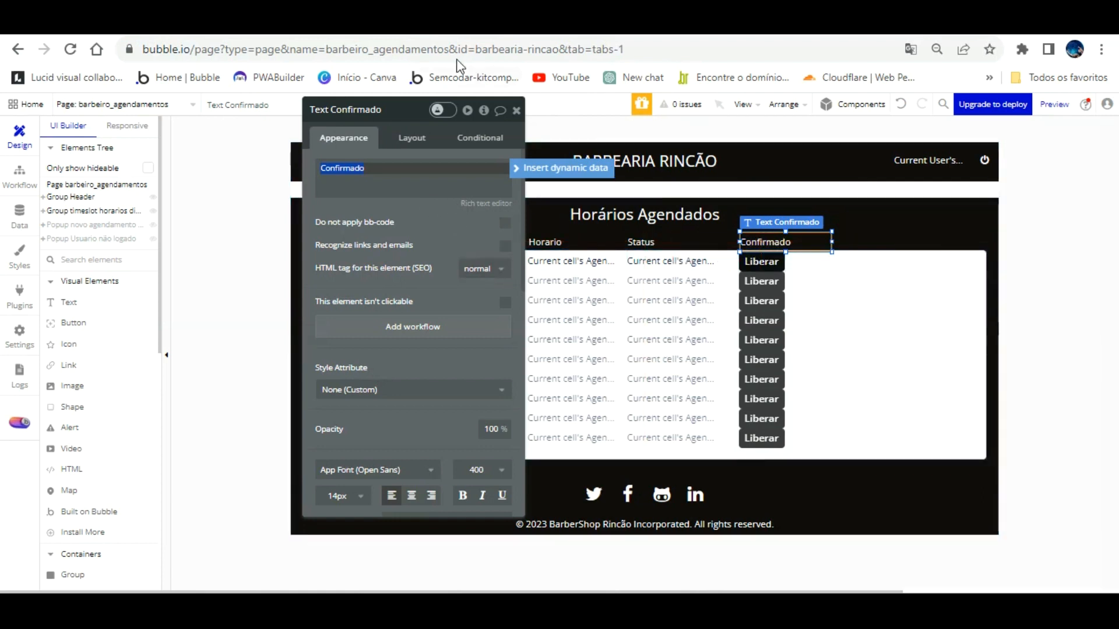
left_click(516, 110)
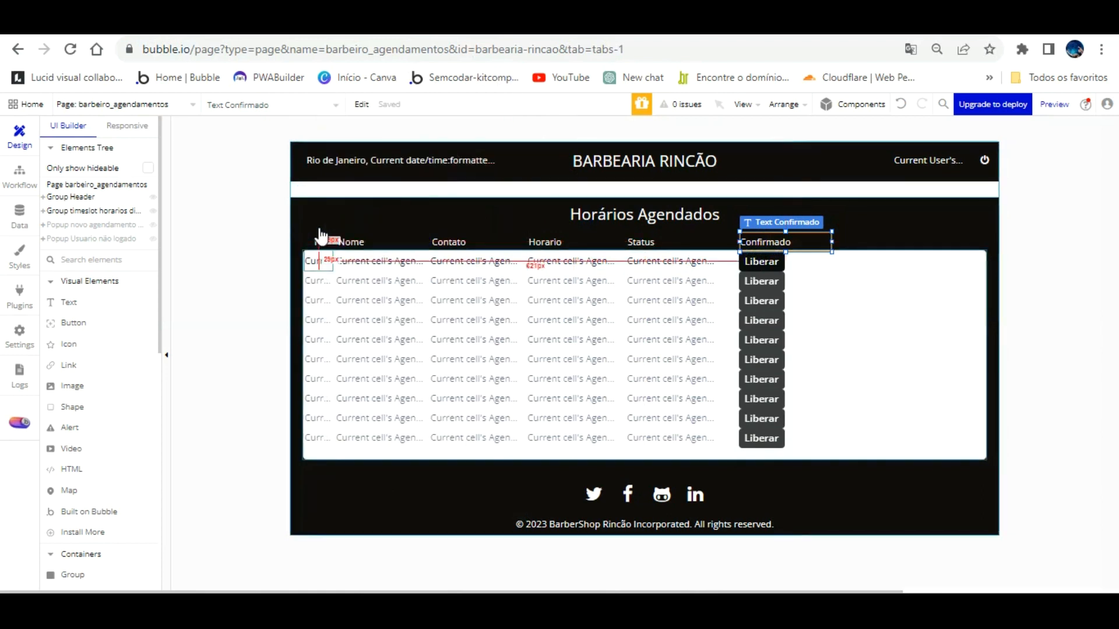
left_click(318, 260)
left_click(379, 261, "shift")
left_click(466, 260, "shift")
left_click(540, 260, "shift")
left_click(655, 262, "shift")
right_click(661, 235)
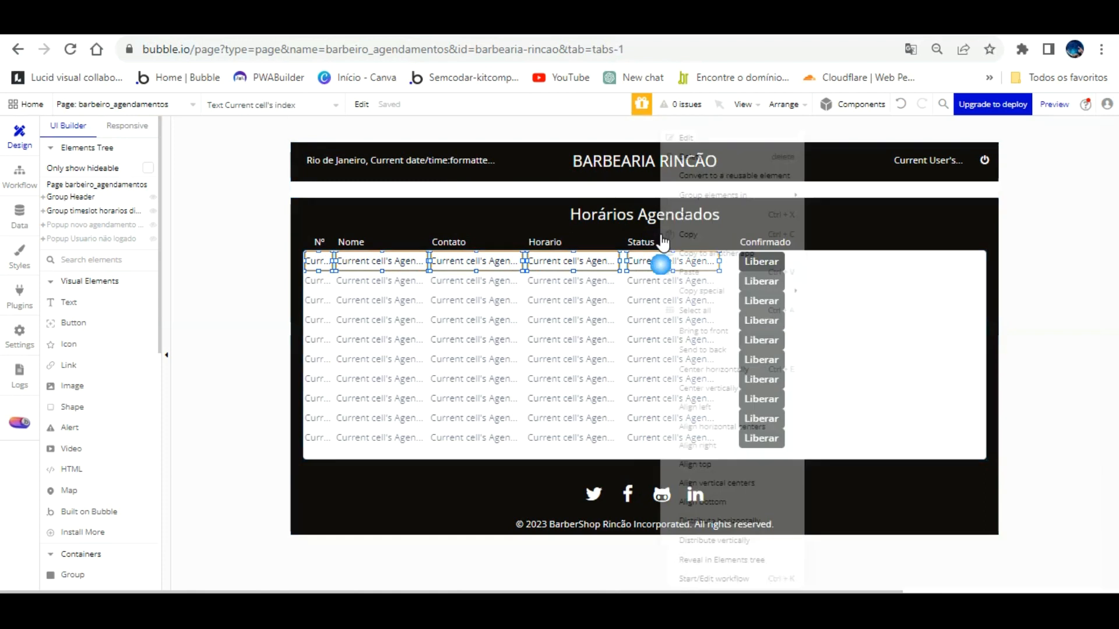
mouse_move(758, 195)
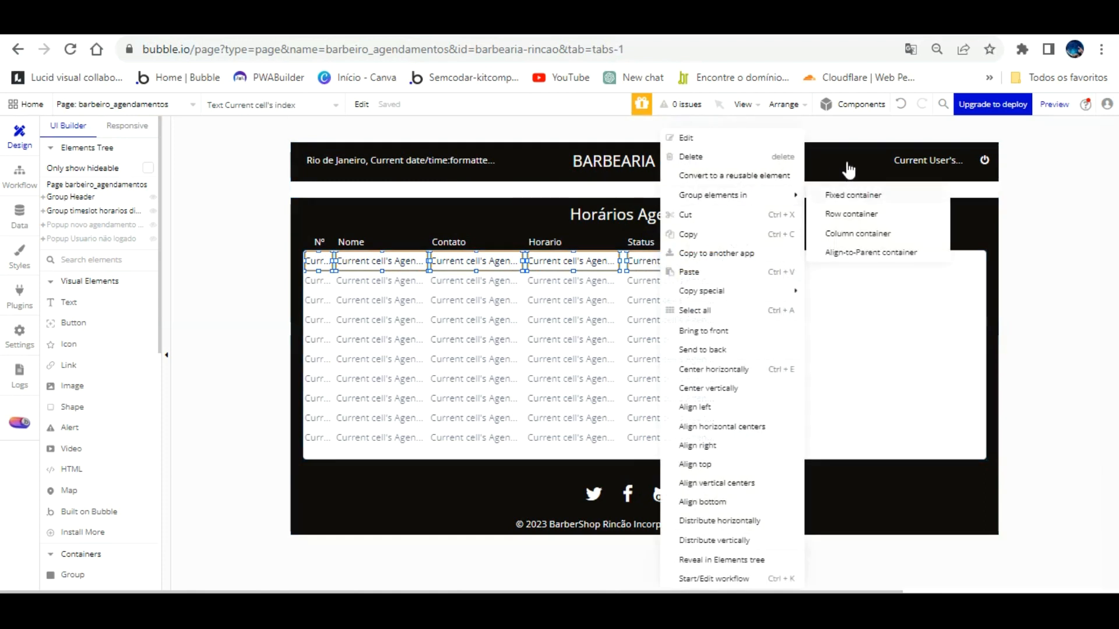
left_click(838, 194)
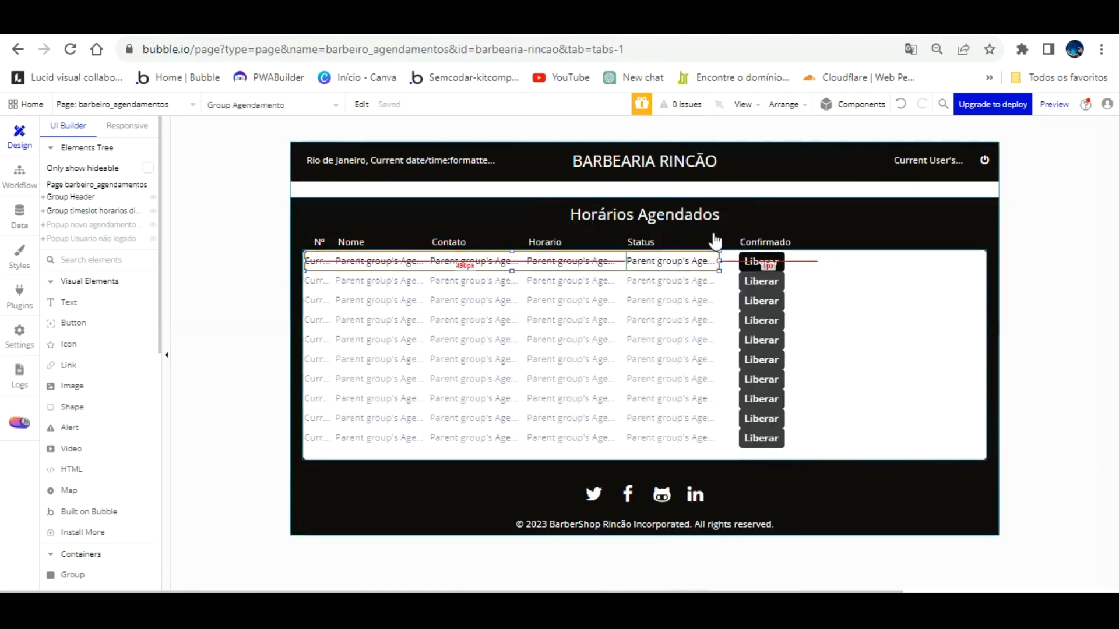
Step: Stretch the new row group across the full table width
left_click_drag(729, 233, 734, 232)
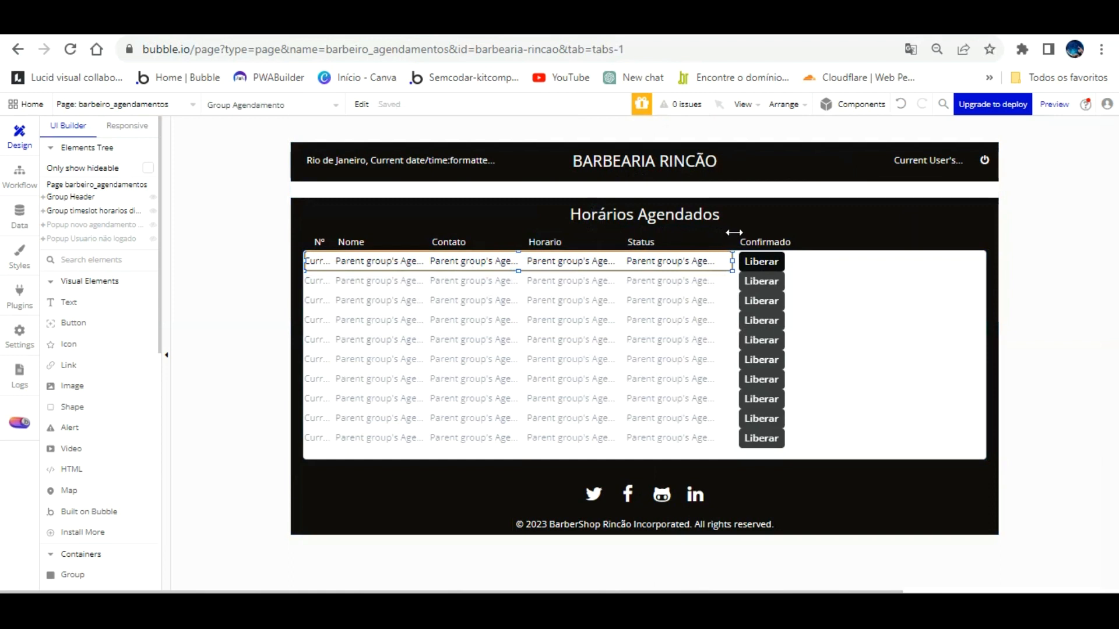
left_click_drag(305, 232, 304, 232)
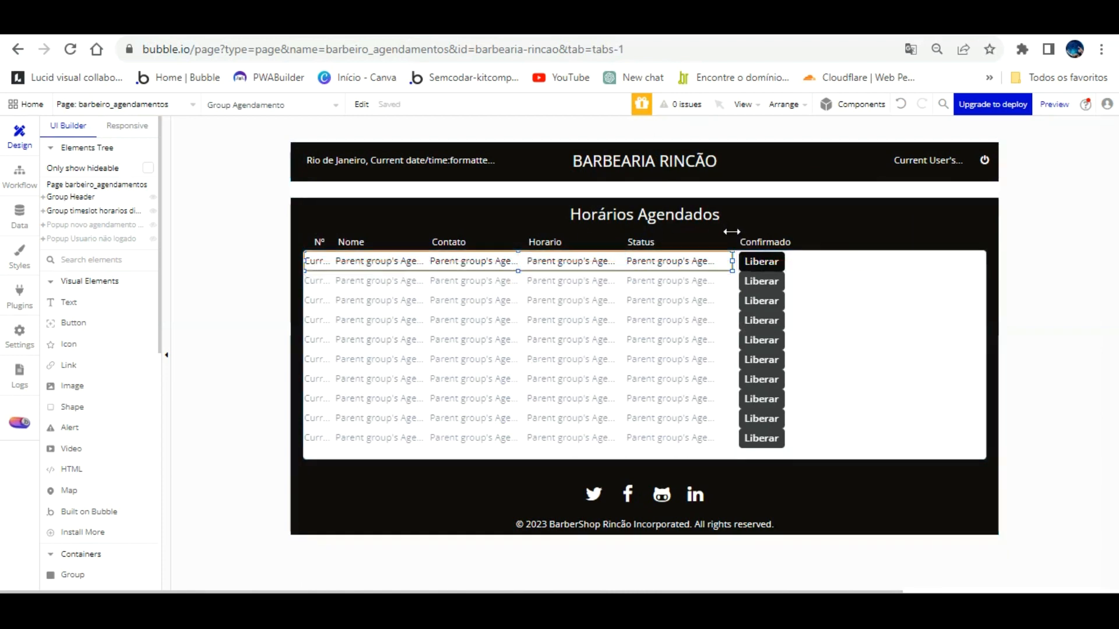
left_click_drag(733, 232, 986, 236)
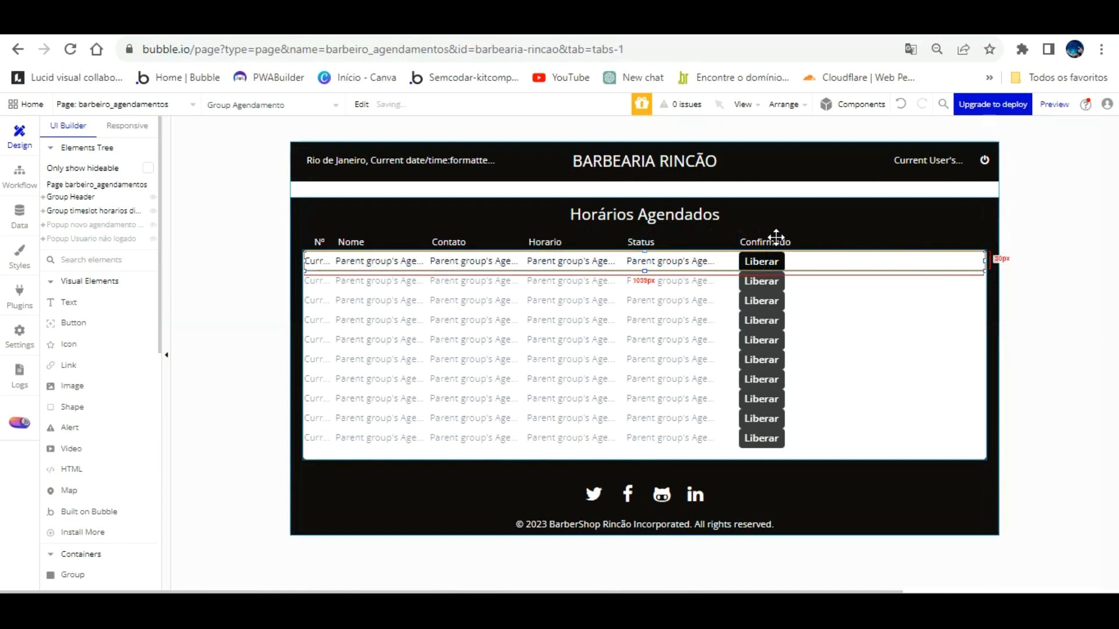
double_click(867, 274)
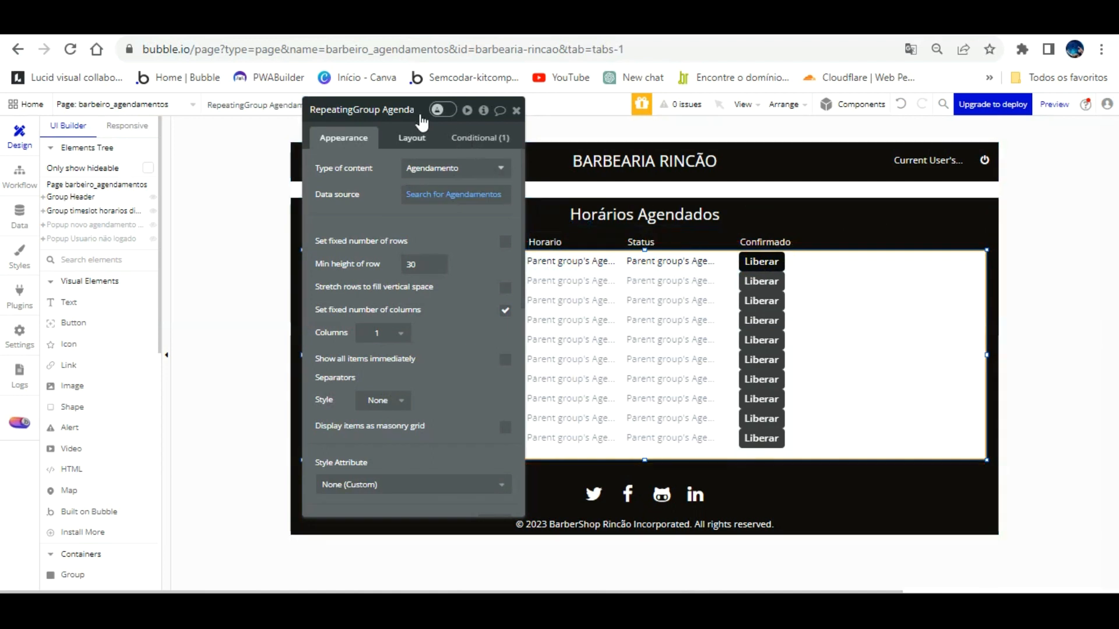
Step: Resize Group Agendamento to span Nº through Status, ending just before the Liberar buttons
left_click(412, 138)
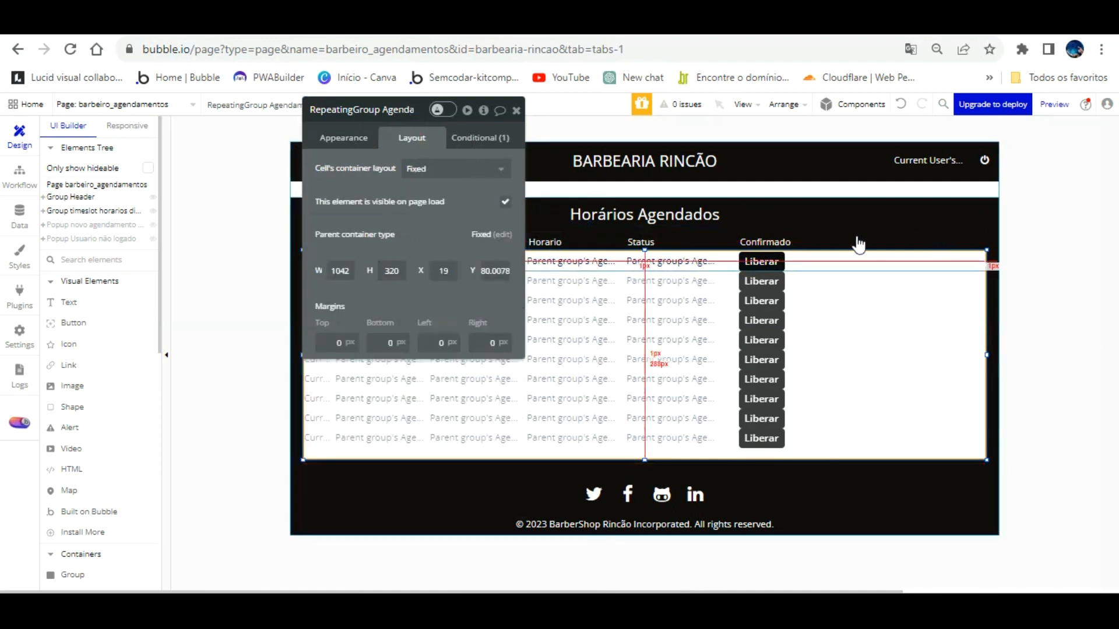
left_click(857, 261)
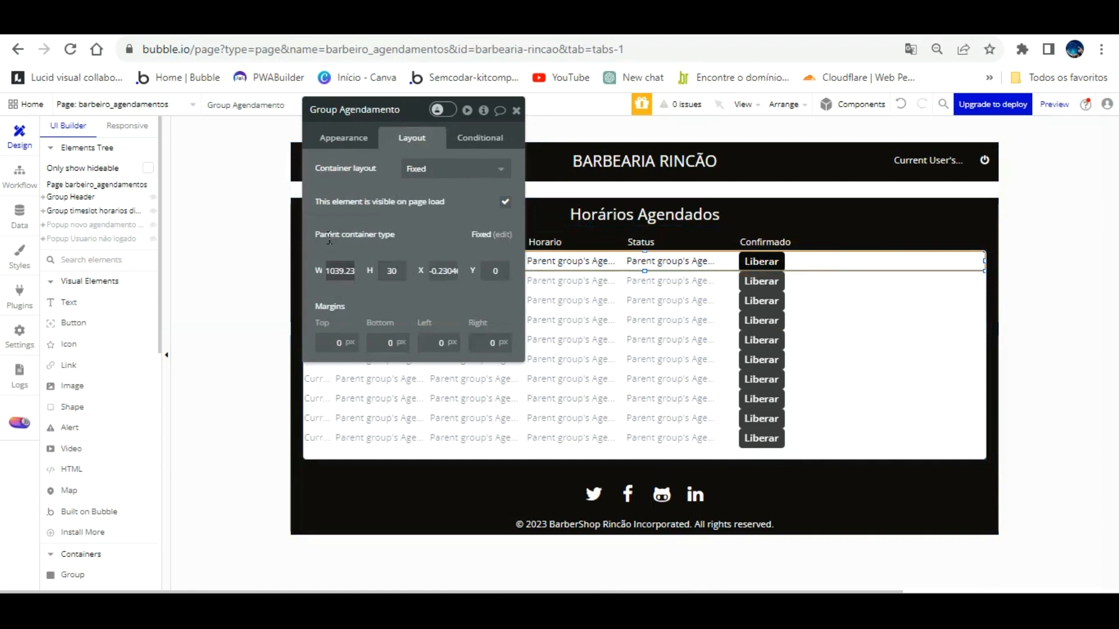
type("1042")
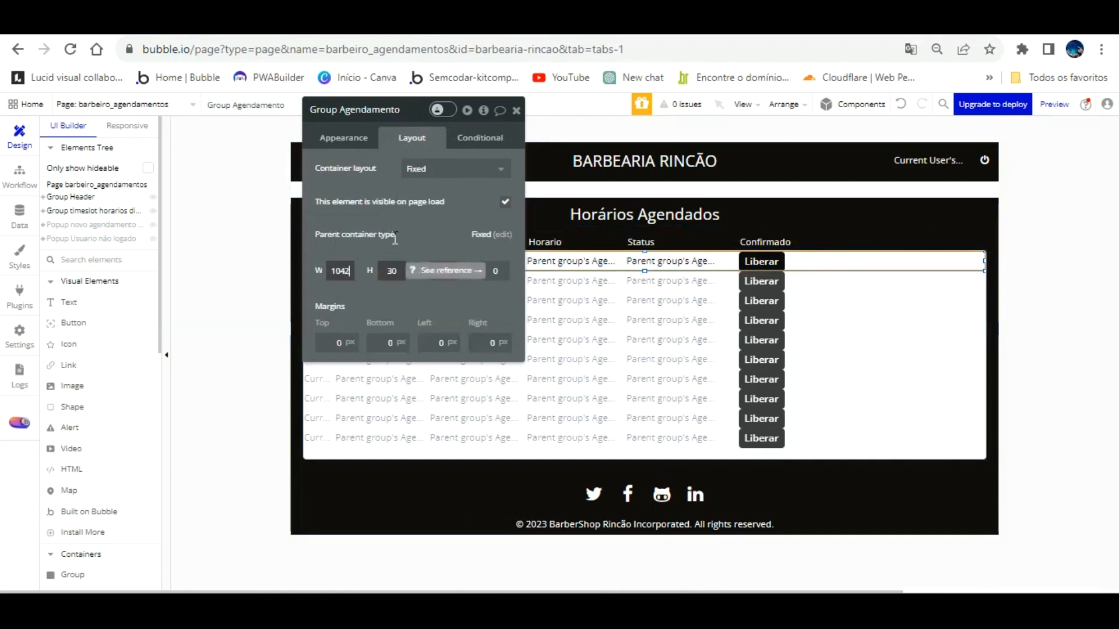
key("Return")
left_click(854, 261)
left_click_drag(853, 231, 923, 230)
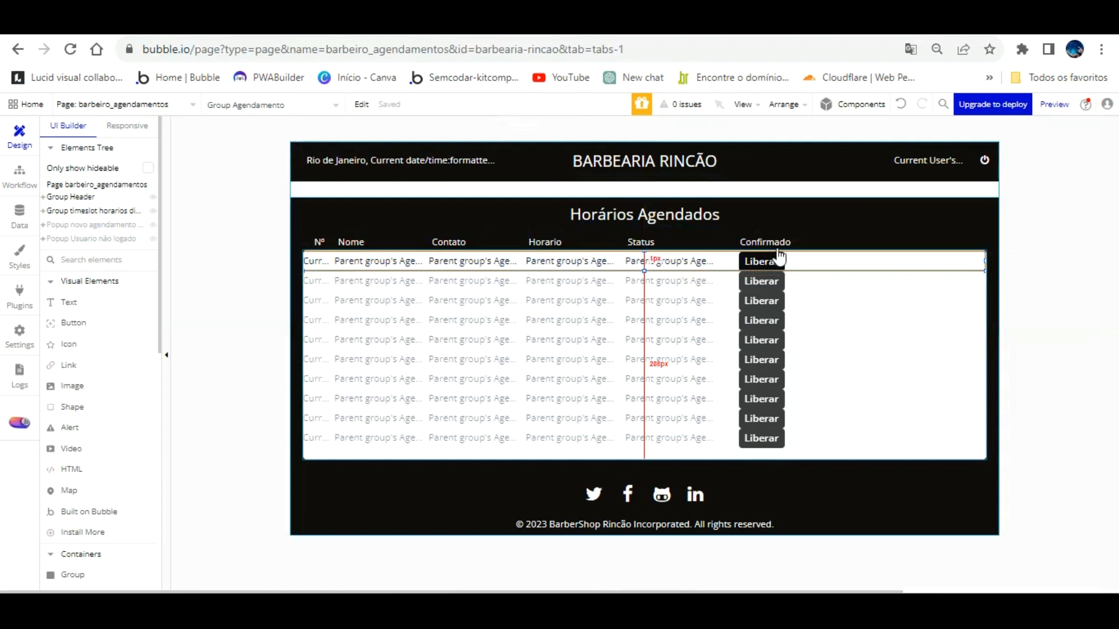
left_click_drag(984, 228, 738, 235)
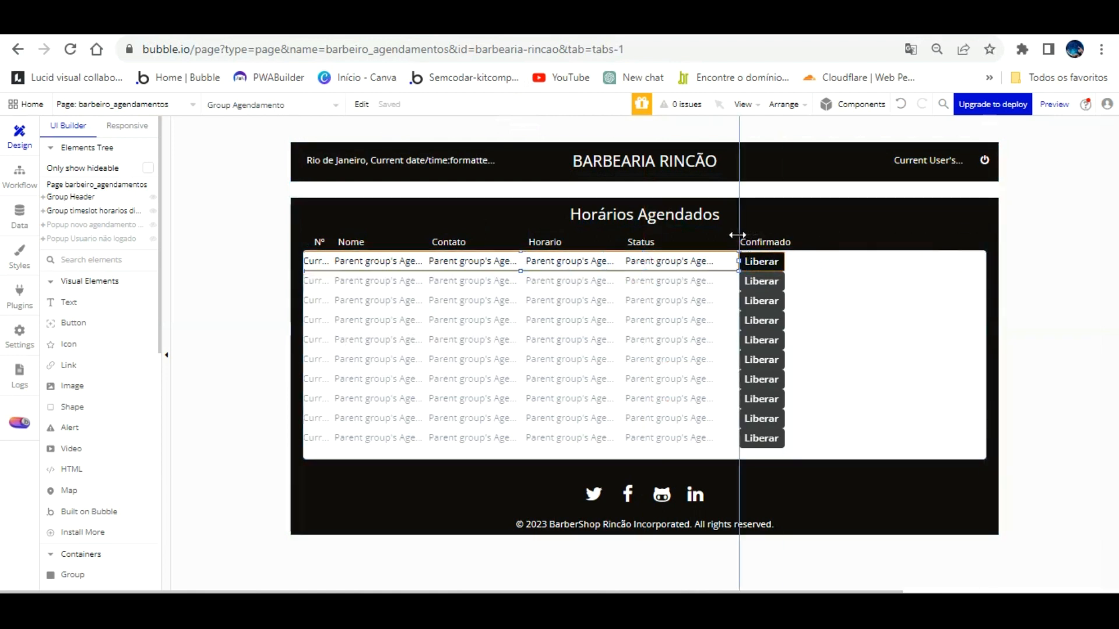
left_click_drag(737, 235, 736, 240)
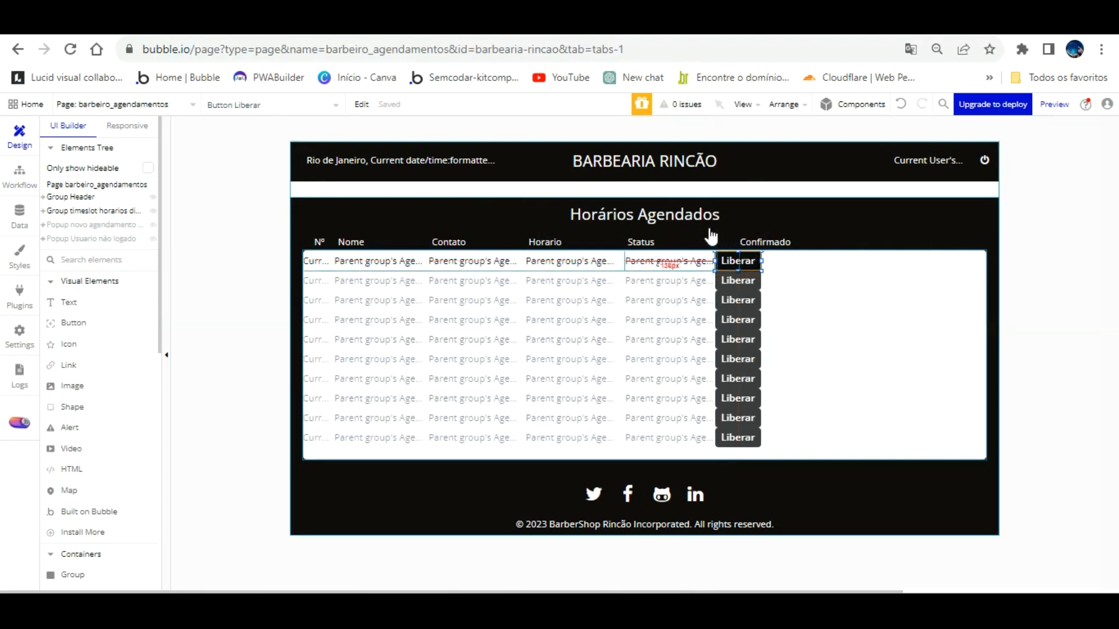
Step: Widen Group Agendamento in the first row, undoing an accidental move out of its cell
left_click(706, 261)
left_click(620, 261)
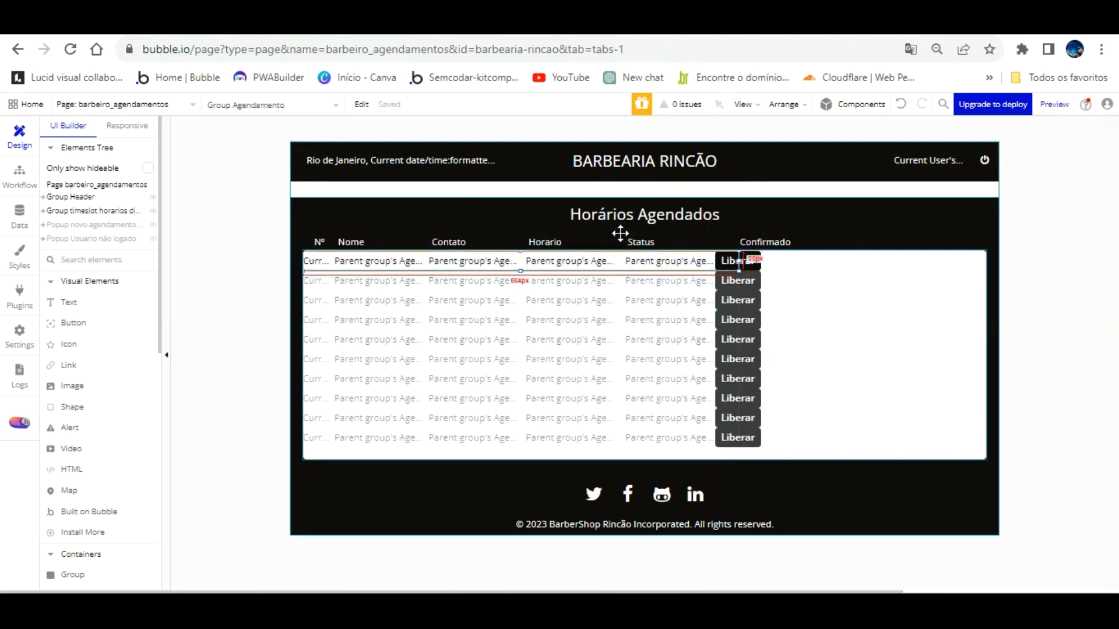
left_click_drag(737, 232, 877, 231)
left_click_drag(742, 231, 775, 244)
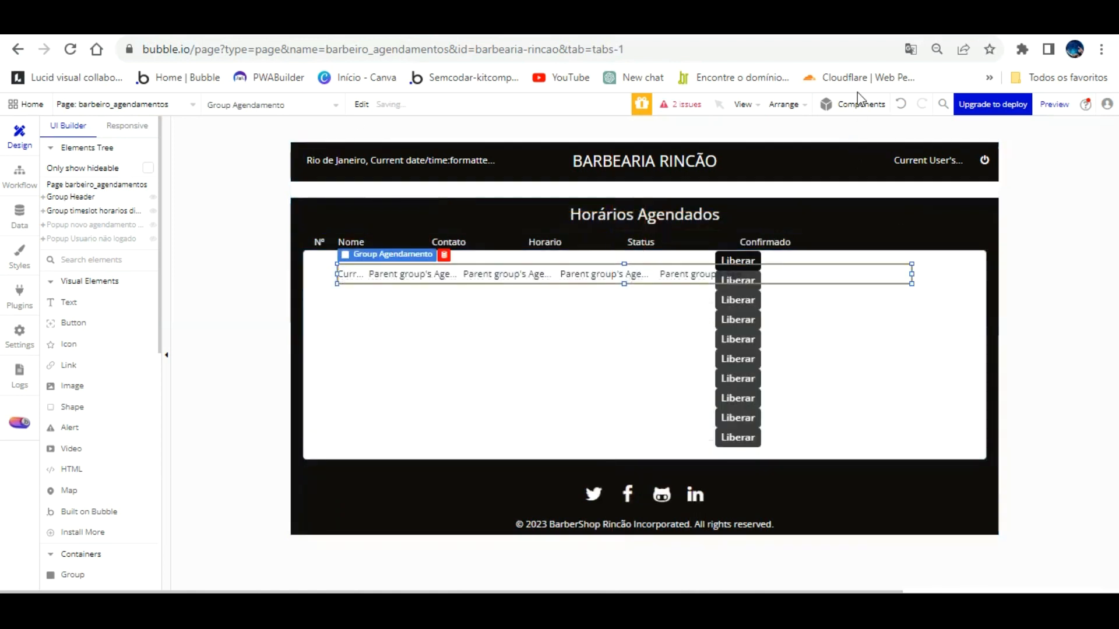
left_click(901, 104)
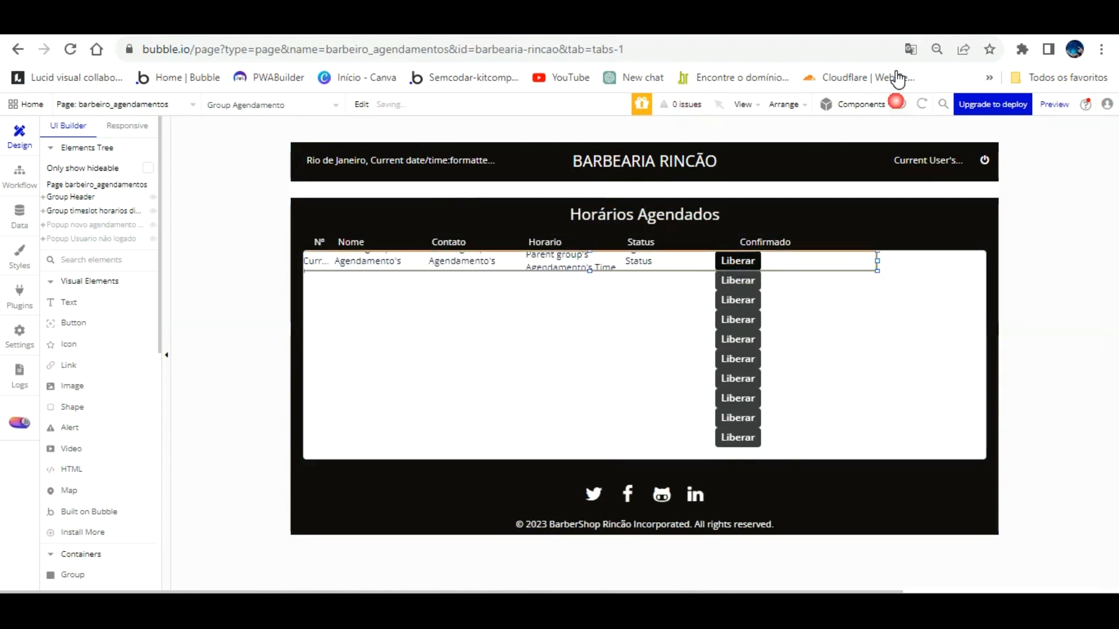
Step: Shift the Liberar button column right and widen Group Agendamento up to it
left_click(756, 260)
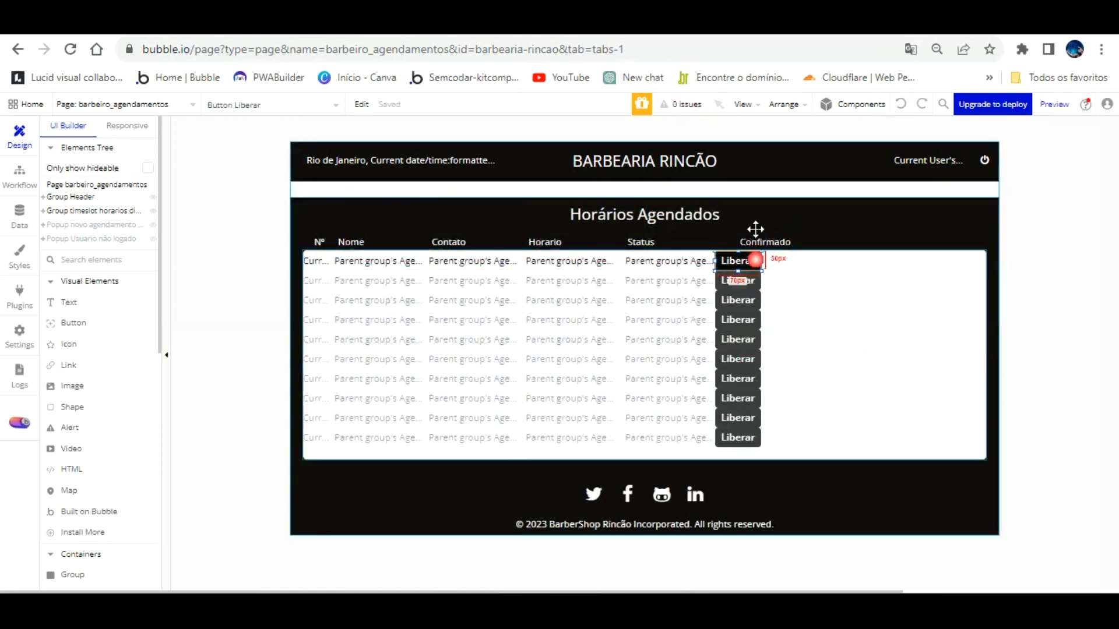
key("Right")
left_click_drag(755, 229, 837, 258)
key("Right")
key("Right")
key("Right")
key("Right")
key("Right")
key("Right")
key("Right")
key("Right")
key("Right")
key("Right")
key("Right")
key("Right")
key("Right")
key("Right")
key("Right")
key("Right")
key("Right")
key("Right")
key("Right")
key("Right")
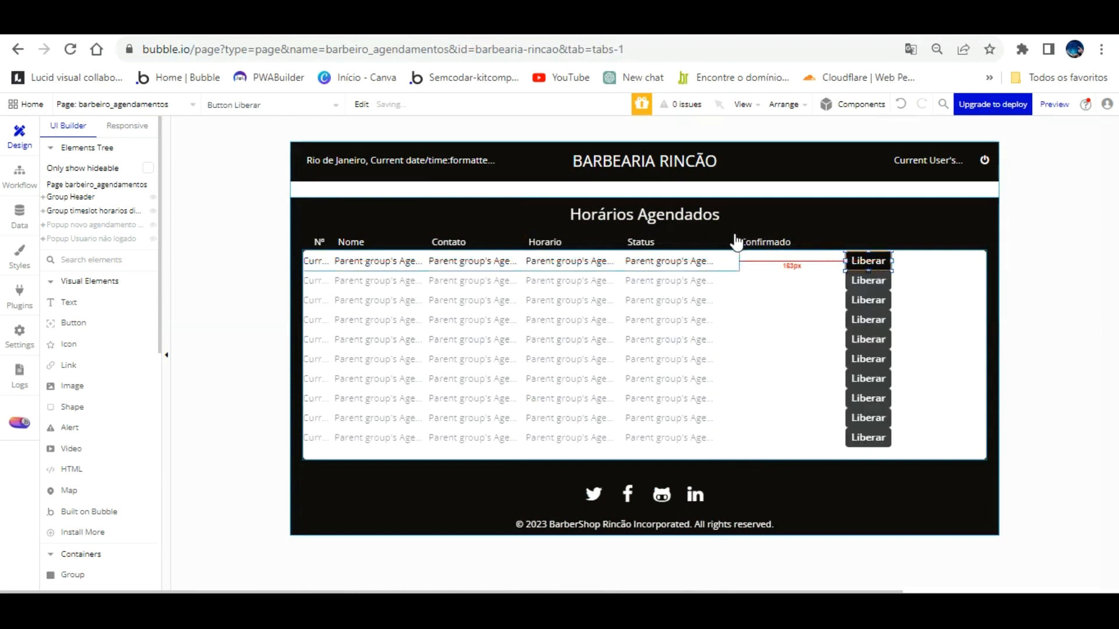
left_click(725, 259)
left_click_drag(740, 233, 820, 229)
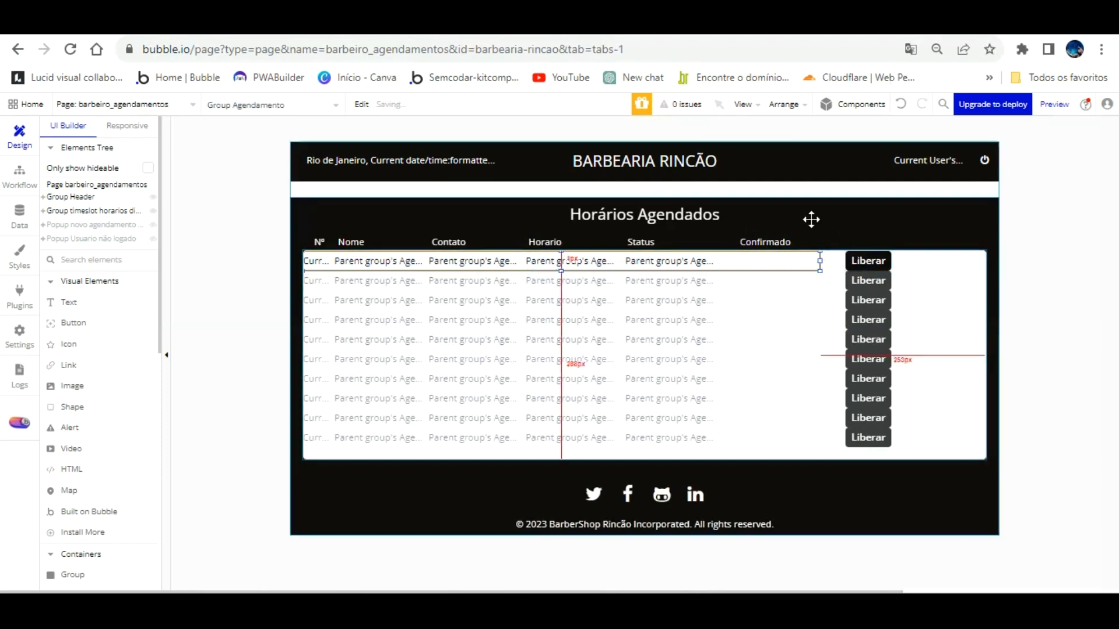
Step: Narrow the Confirmado header to 91px, move it right, and open its text editor
left_click(778, 221)
left_click_drag(830, 214, 798, 214)
key("Right")
key("Right")
key("Right")
key("Right")
key("Right")
key("Right")
key("Right")
key("Right")
key("Right")
key("Right")
key("Right")
key("Right")
key("Right")
key("Right")
key("Right")
key("Right")
key("Right")
key("Right")
key("Right")
key("Right")
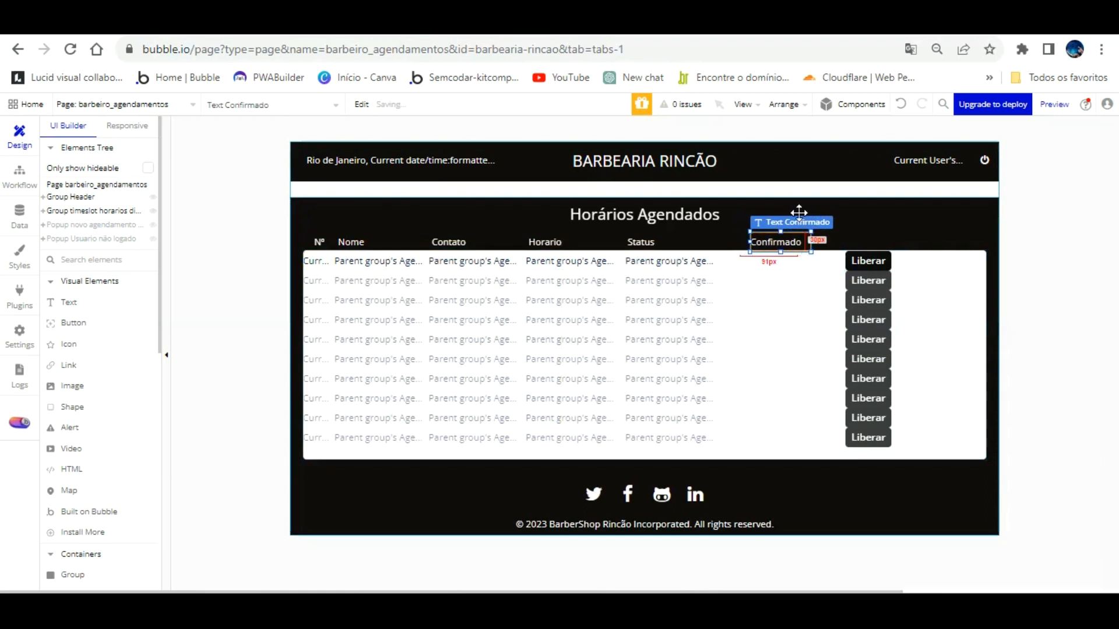
key("Right")
key("Right")
key("Right")
key("Right")
key("Right")
key("Right")
key("Right")
key("Right")
key("Right")
key("Right")
key("Right")
key("Right")
key("Right")
key("Right")
key("Right")
key("Right")
key("Right")
key("Right")
key("Right")
key("Right")
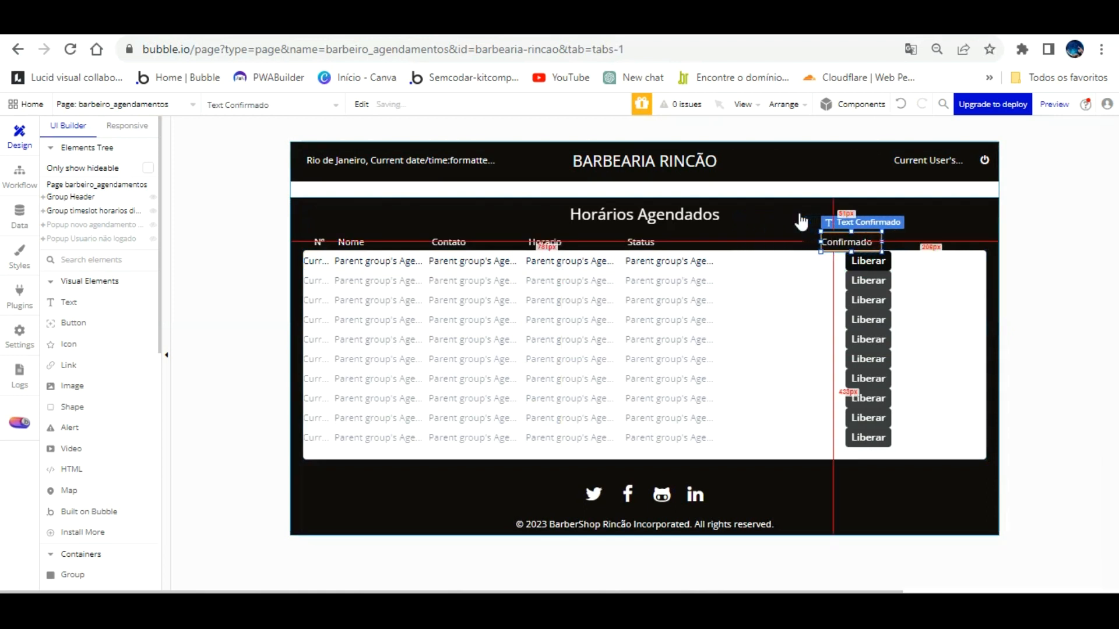
key("Right")
key("Right")
key("Right")
key("Right")
key("Right")
key("Right")
key("Right")
key("Right")
key("Right")
key("Right")
key("Right")
key("Right")
key("Right")
key("Right")
key("Right")
key("Right")
key("Right")
key("Right")
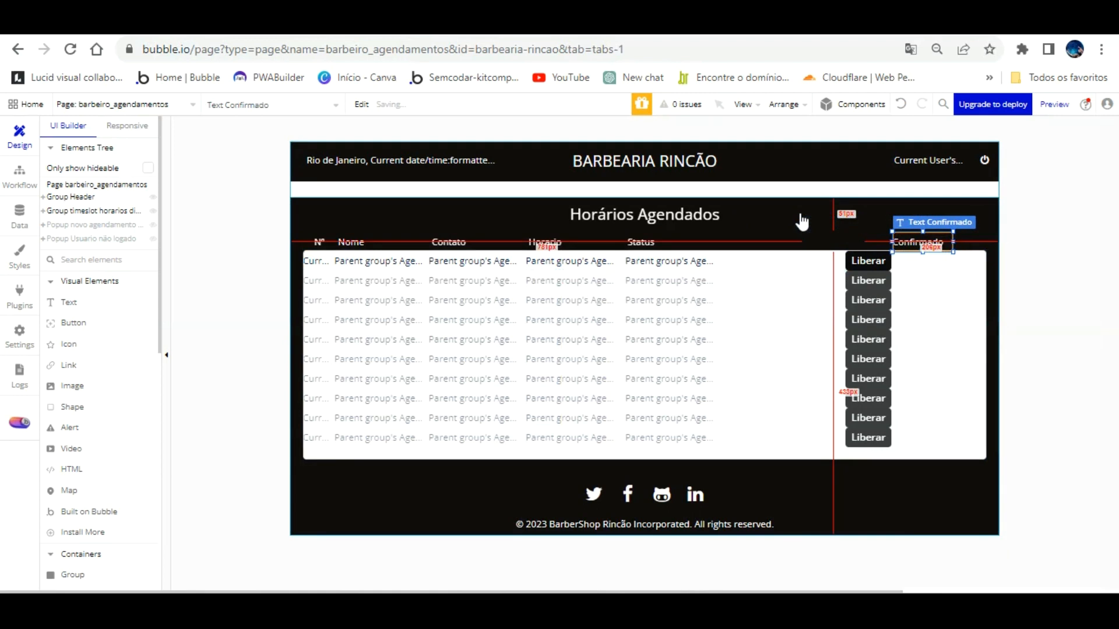
mouse_move(944, 211)
left_mouse_down()
mouse_move(760, 215)
mouse_move(722, 239)
mouse_move(904, 233)
mouse_move(924, 219)
left_mouse_up()
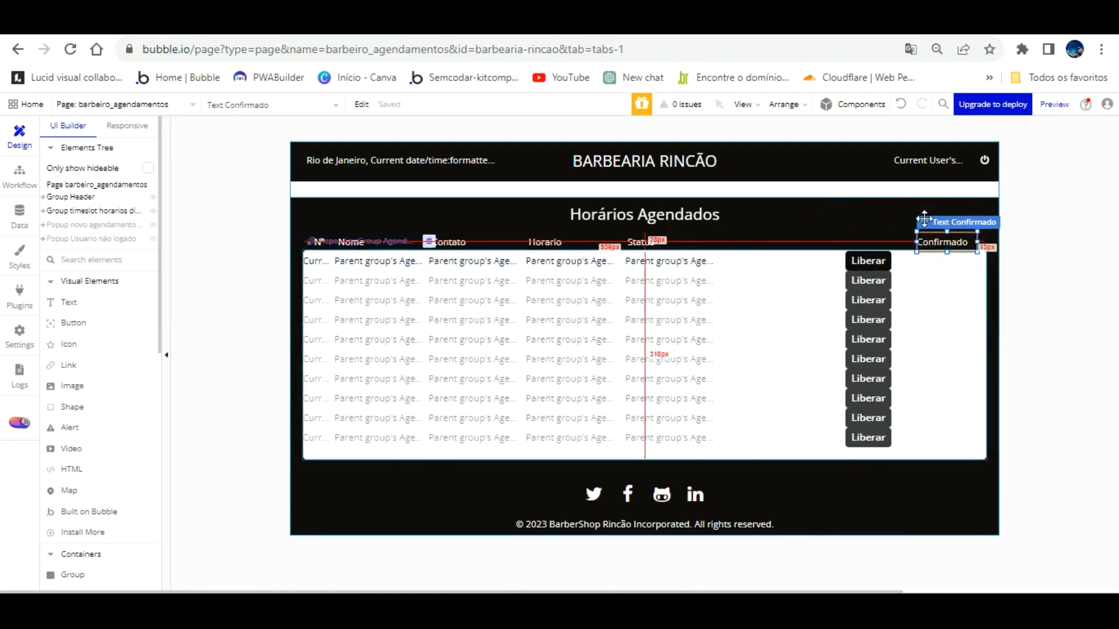
double_click(936, 242)
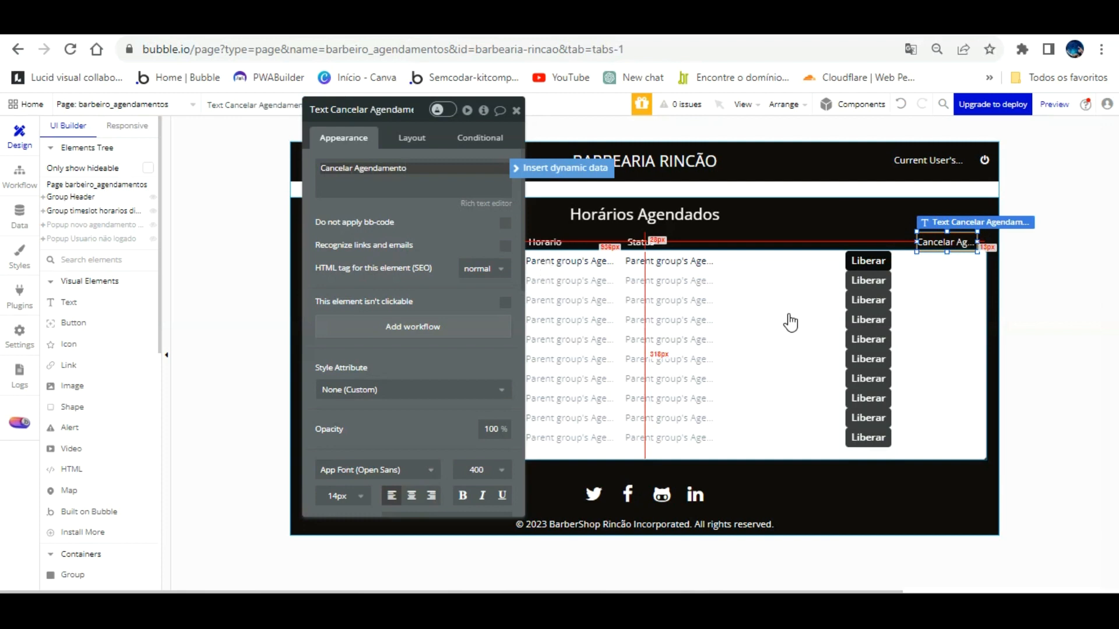
Step: Widen the header to fit 'Cancelar Agendamento' and align the buttons beneath it
left_click_drag(918, 210, 878, 209)
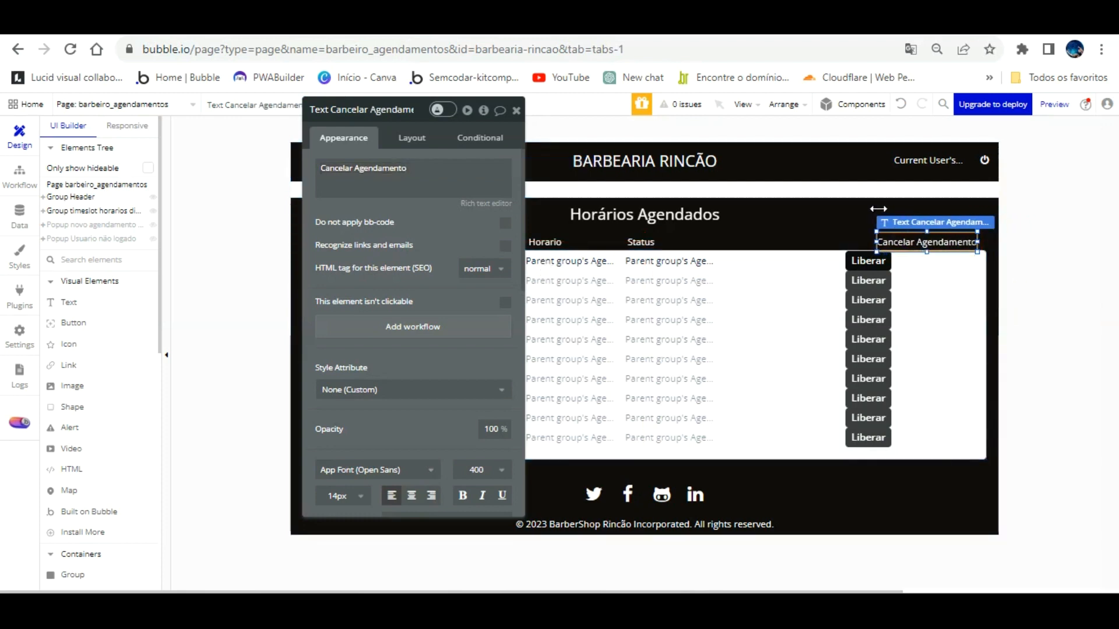
left_click(881, 259)
left_click_drag(882, 228, 935, 229)
key("Left")
key("Left")
key("Left")
key("Left")
key("Left")
key("Left")
key("Left")
key("Left")
key("Left")
key("Left")
key("Left")
key("Left")
key("Left")
key("Left")
key("Left")
key("Left")
key("Left")
key("Left")
key("Left")
key("Left")
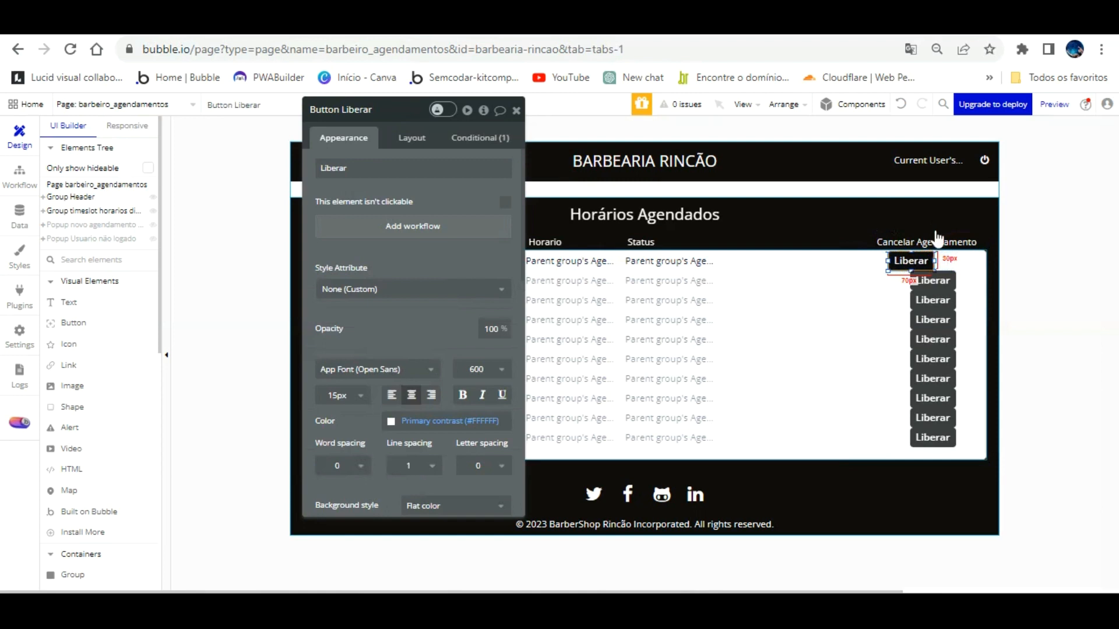
key("Left")
key("Left")
key("Left")
key("Left")
key("Left")
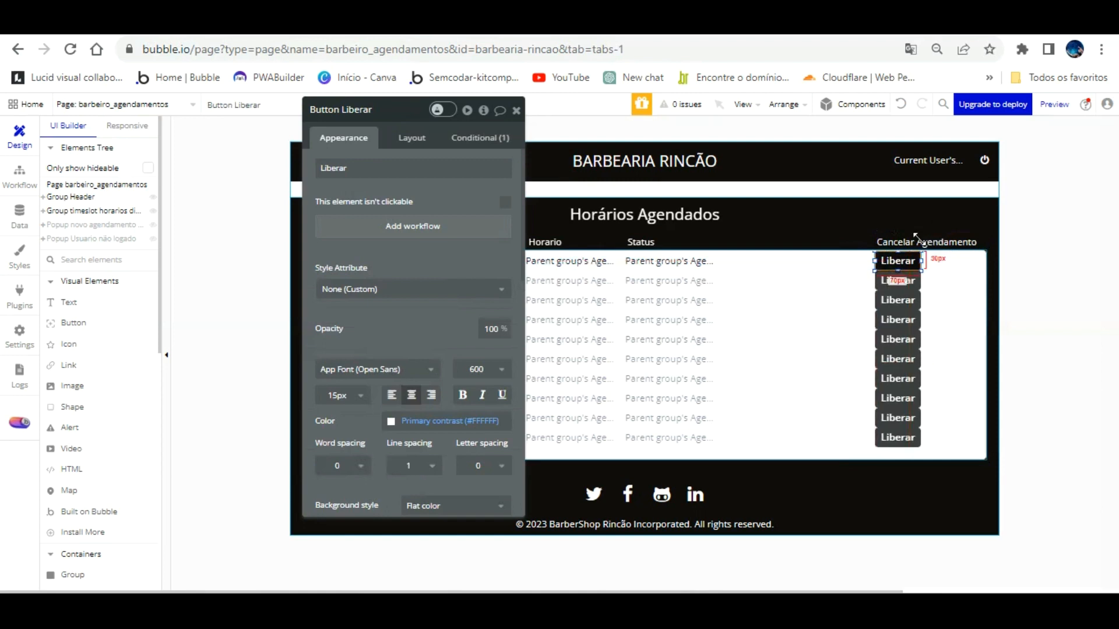
left_click_drag(907, 254, 933, 256)
key("Right")
key("Right")
key("Right")
key("Right")
Step: Relabel the cancel button 'Sim' and move it slightly left within the booking row
double_click(410, 165)
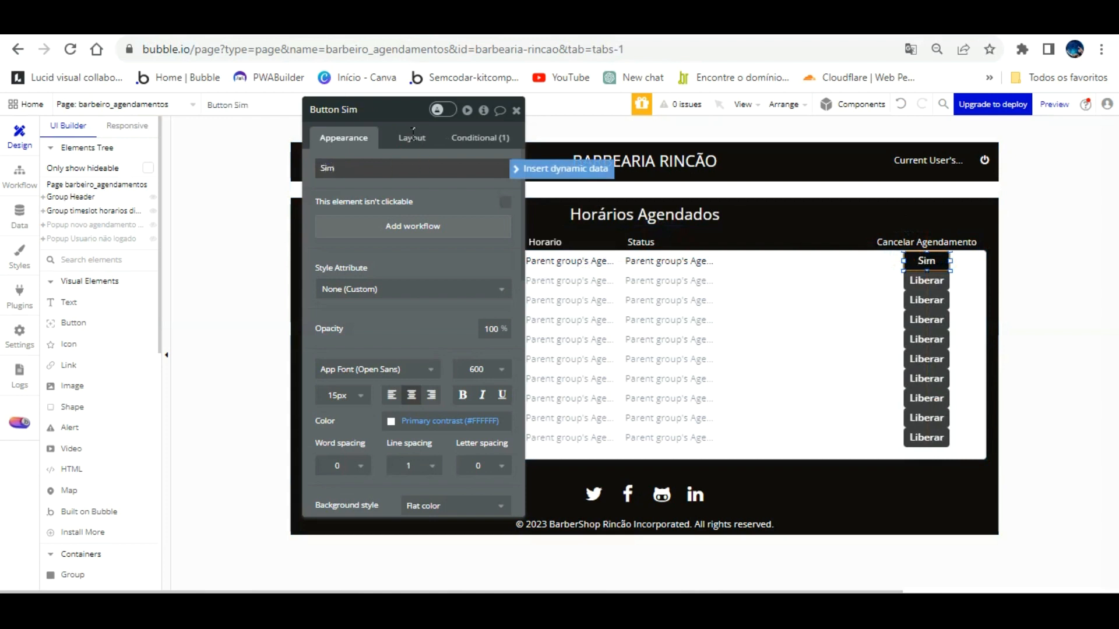
left_click(455, 198)
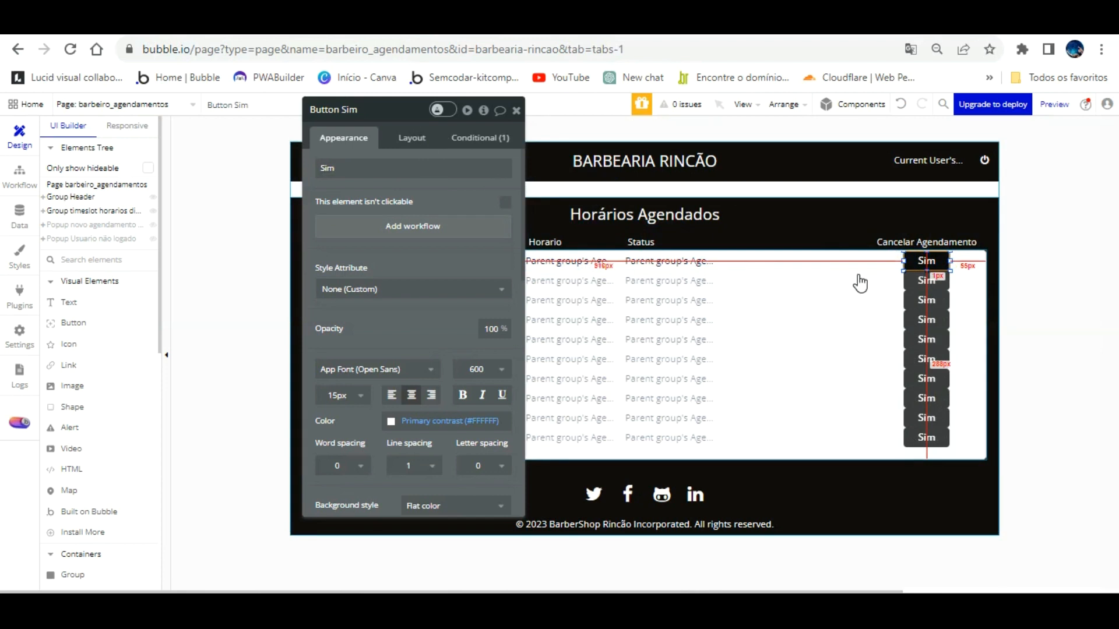
double_click(428, 166)
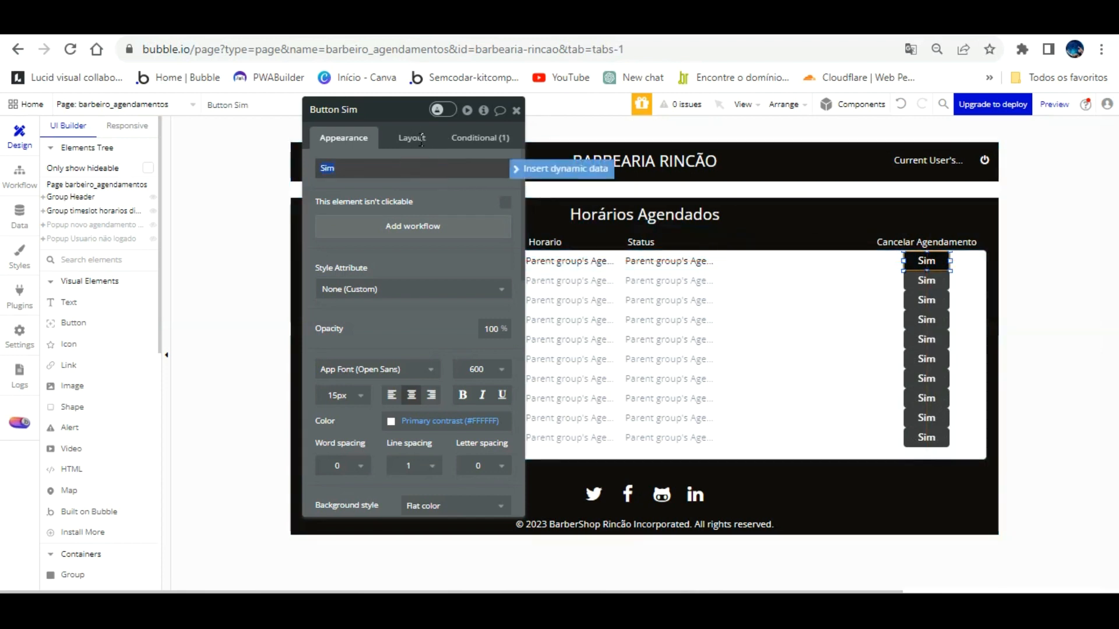
left_click(747, 258)
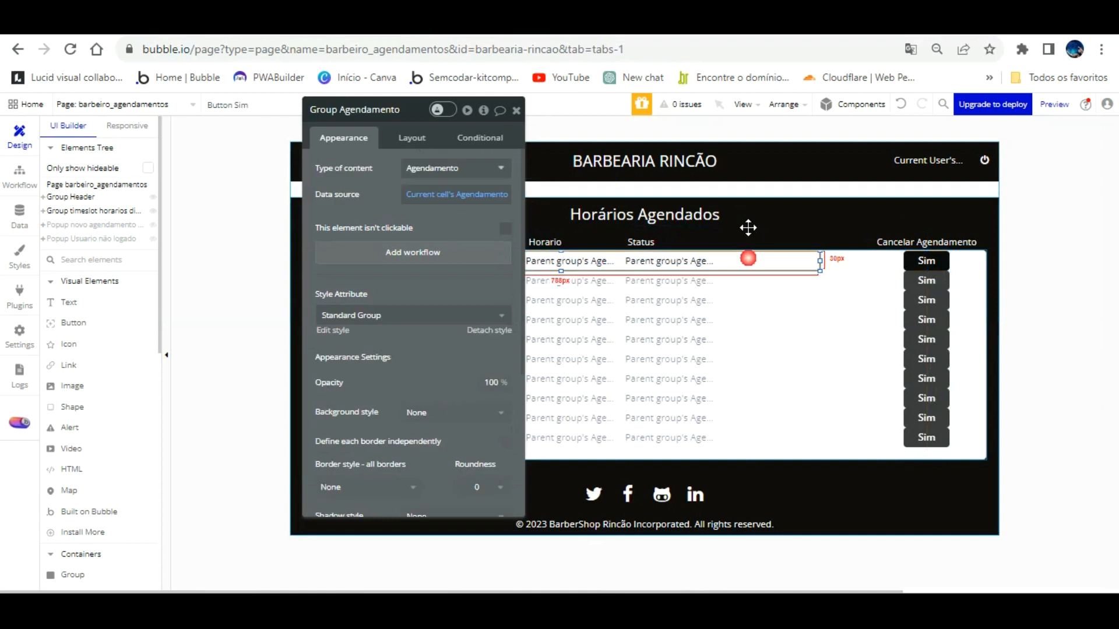
mouse_move(916, 229)
left_mouse_down()
mouse_move(827, 239)
mouse_move(906, 228)
left_mouse_up()
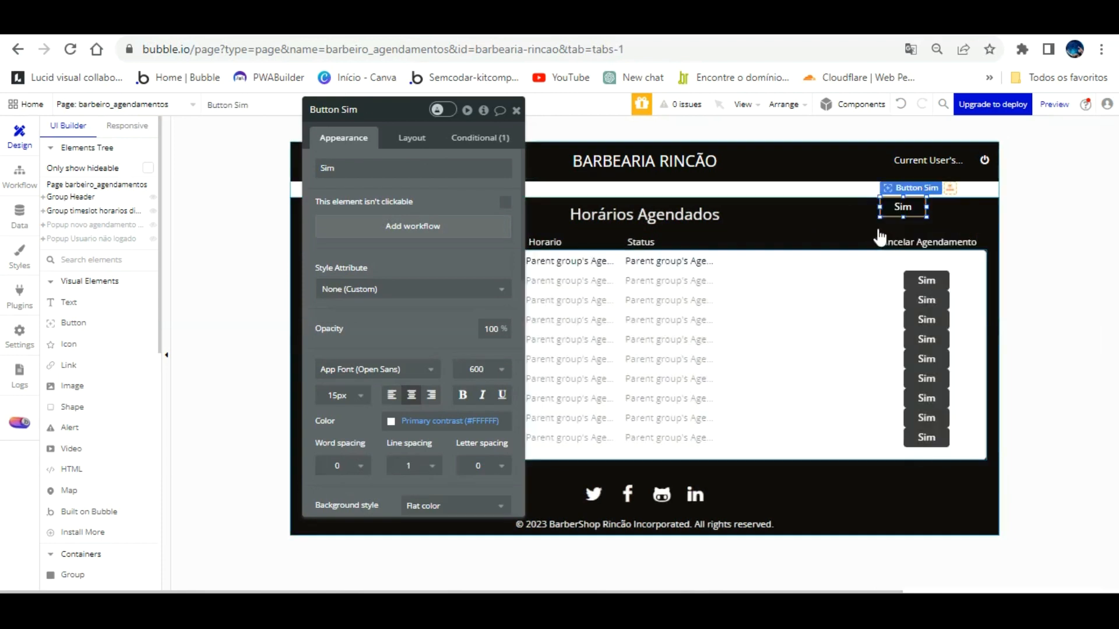
left_click(899, 108)
left_click(876, 262)
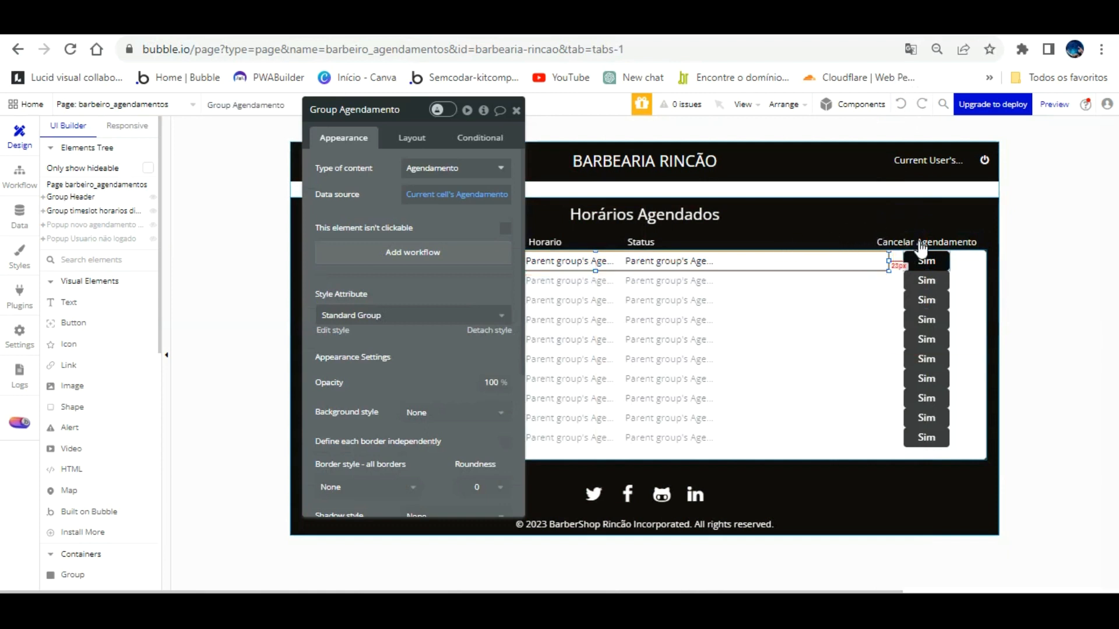
left_click(926, 260)
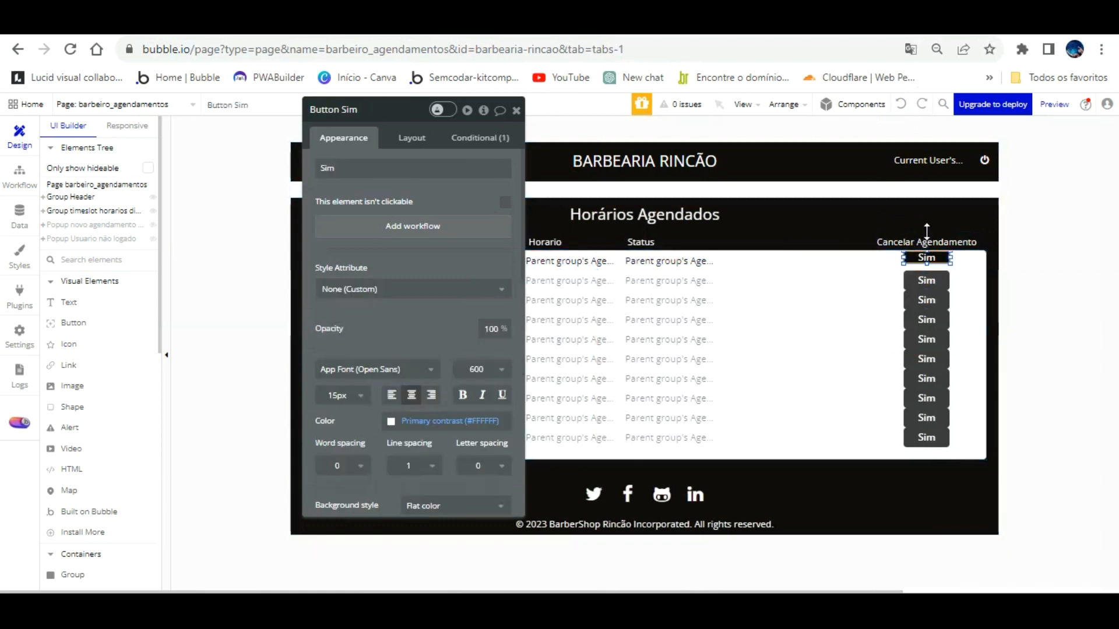
left_click_drag(927, 238, 871, 239)
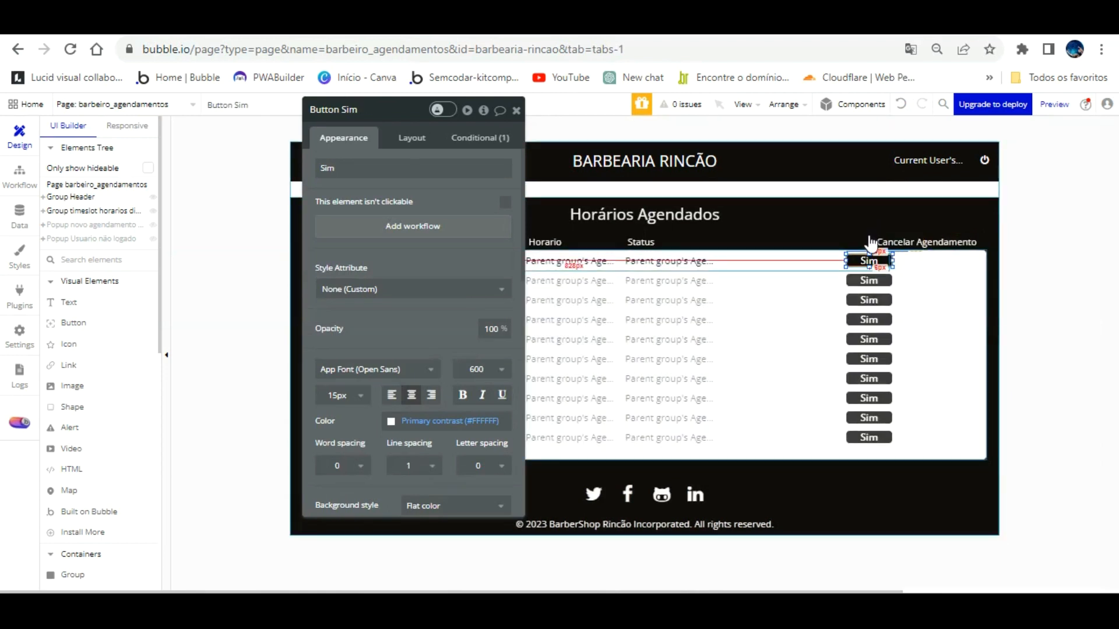
left_click(404, 137)
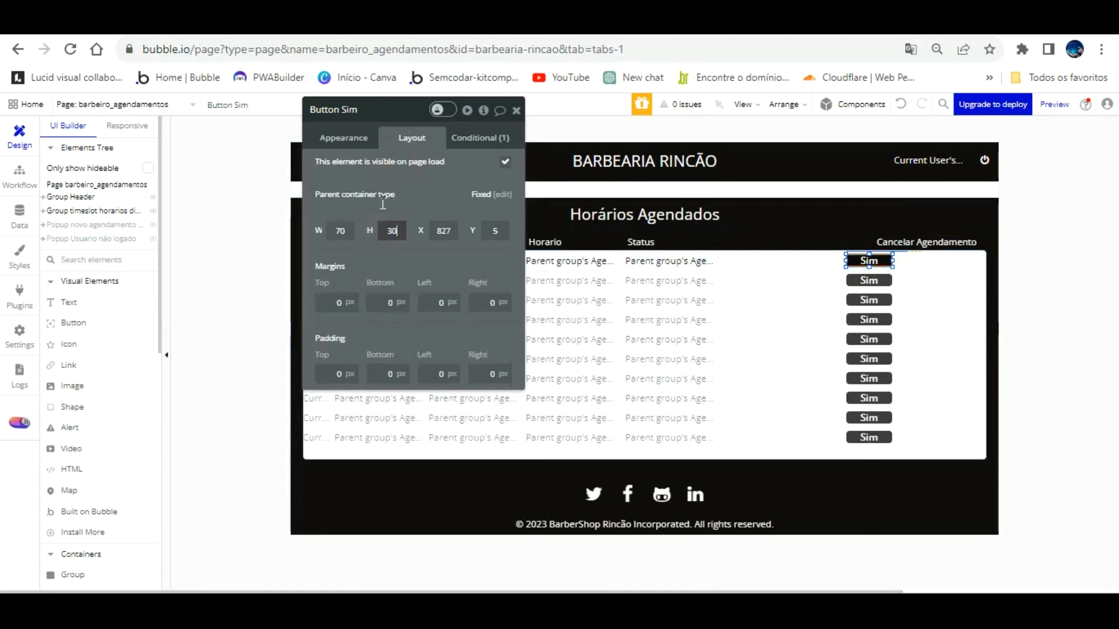
Step: Widen the first booking row group toward the list's full width
left_click(910, 261)
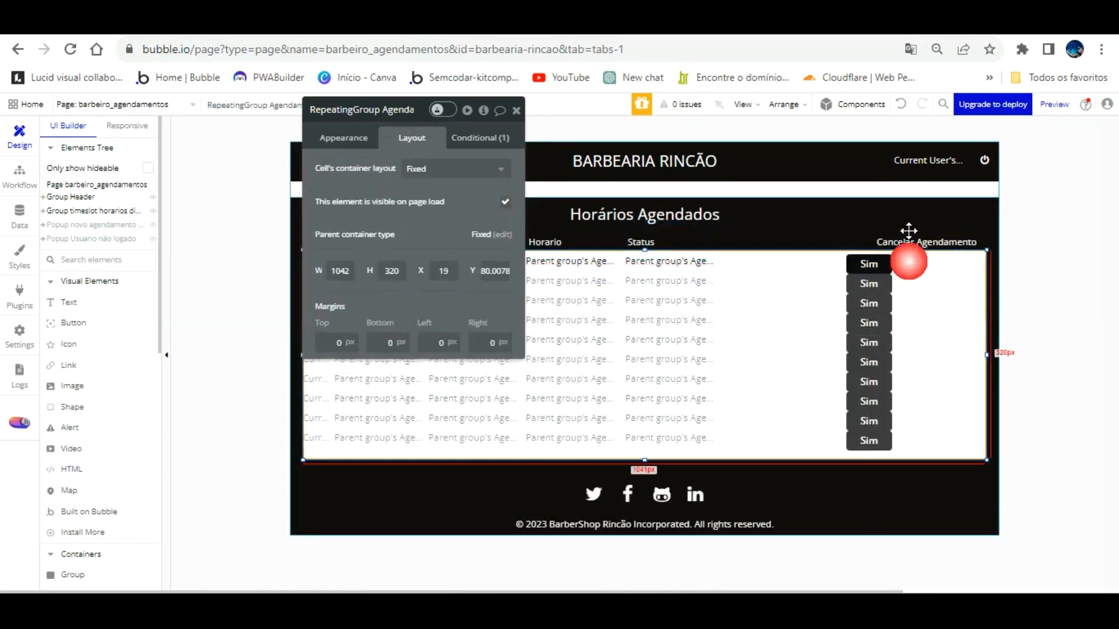
left_click(827, 261)
left_click_drag(887, 231, 986, 230)
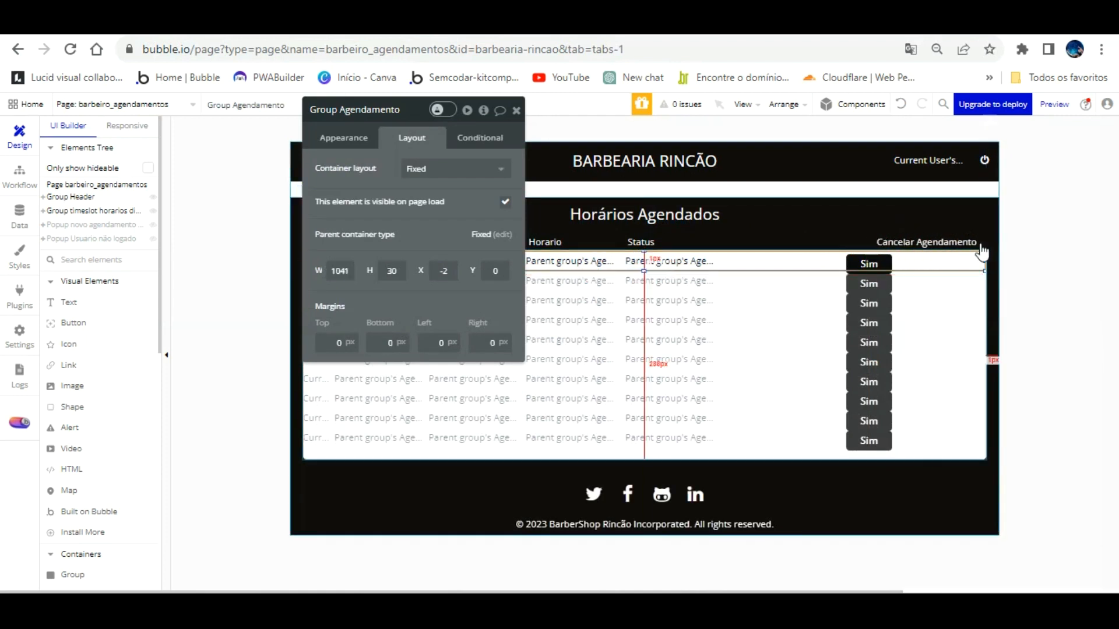
left_click(881, 242)
left_click(881, 241)
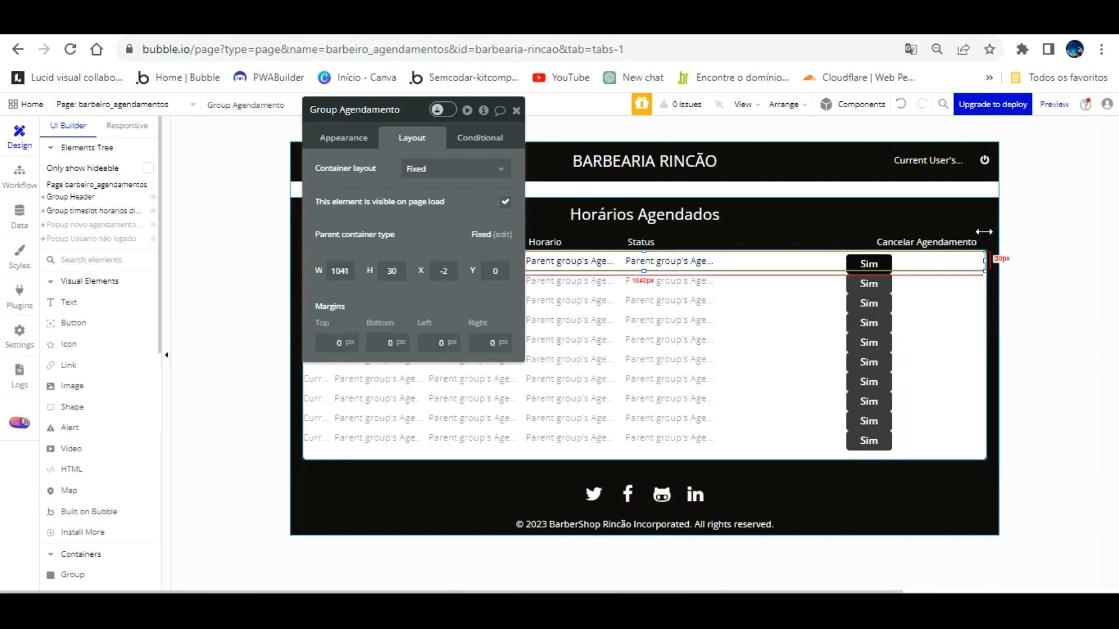
Step: Reposition the Sim button in the row and stretch Group Agendamento to 1041 wide
left_click(864, 264)
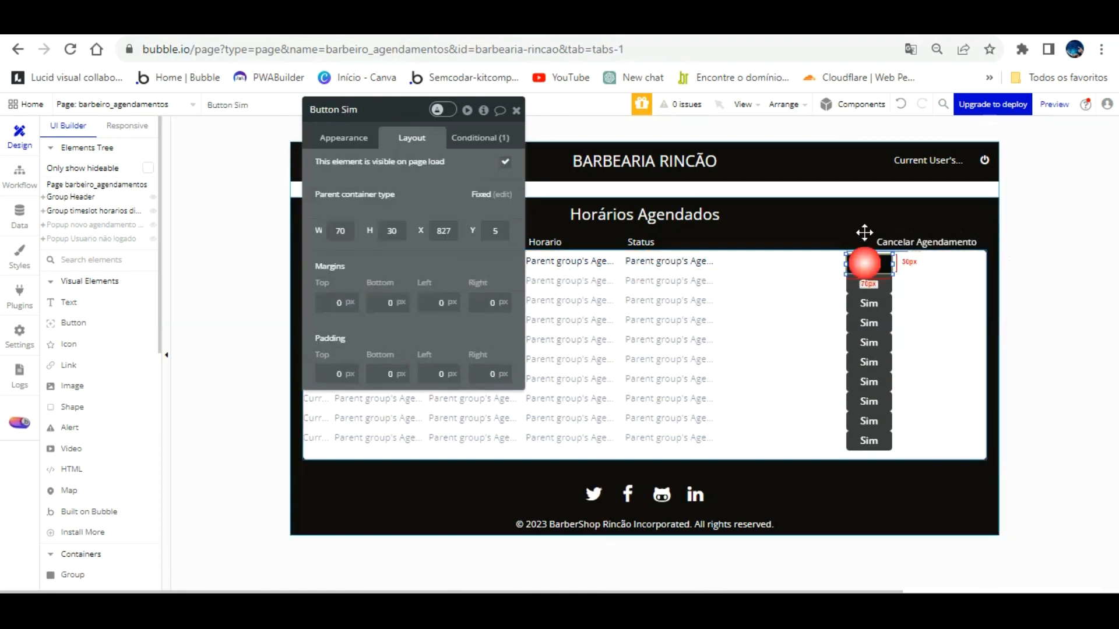
left_click(827, 260)
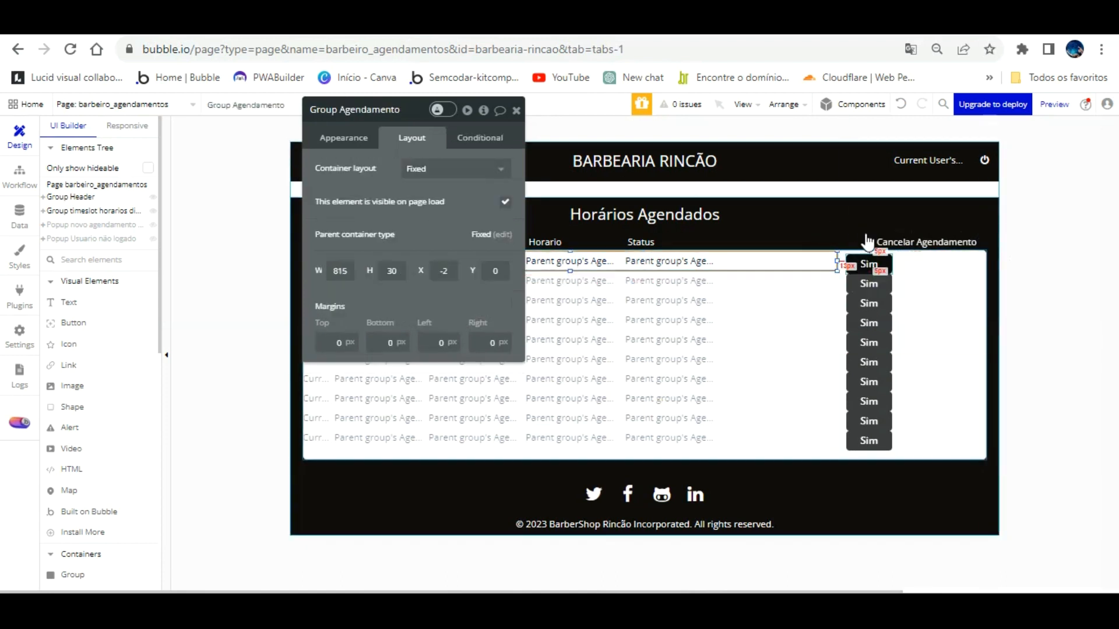
left_click(867, 264)
left_click_drag(869, 240, 812, 233)
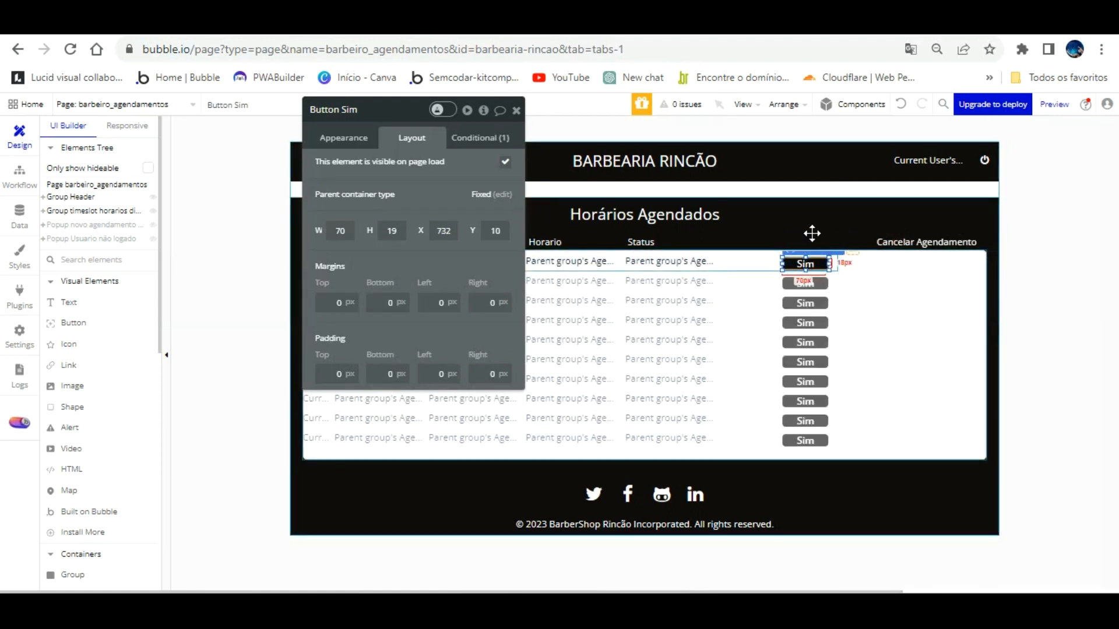
key("Right")
key("Right")
key("Right")
key("Right")
key("Right")
key("Right")
key("Right")
key("Right")
key("Right")
key("Right")
key("Right")
key("Right")
key("Right")
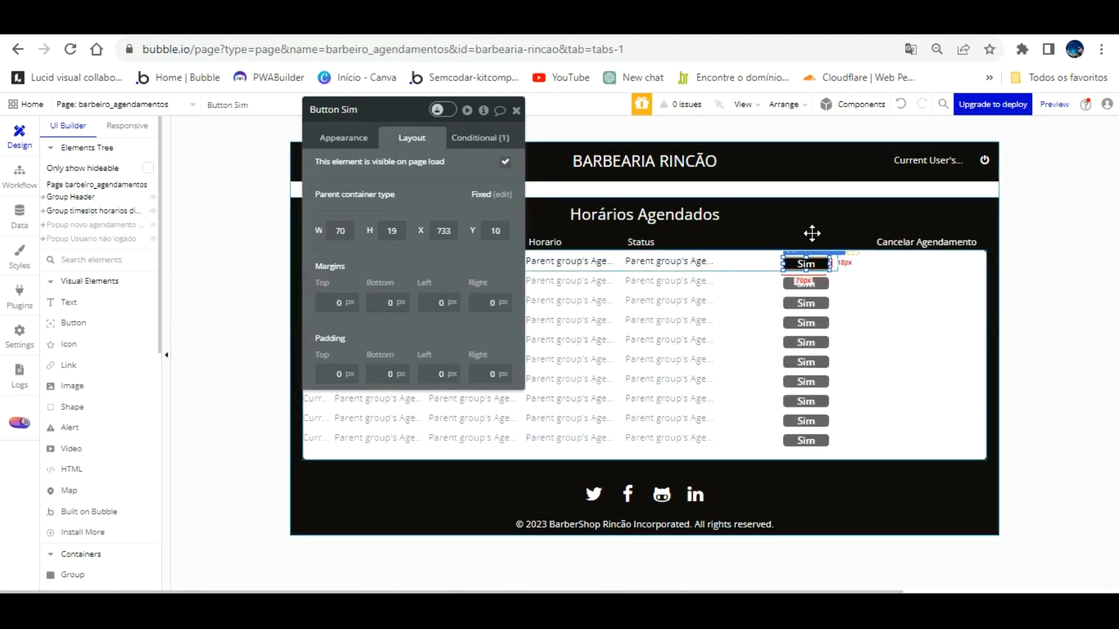
key("Left")
key("Left")
key("Left")
key("Left")
key("Left")
key("Left")
key("Left")
key("Left")
key("Left")
key("Left")
key("Left")
key("Left")
key("Left")
key("Left")
key("Left")
key("Left")
key("Left")
key("Left")
key("Left")
key("Left")
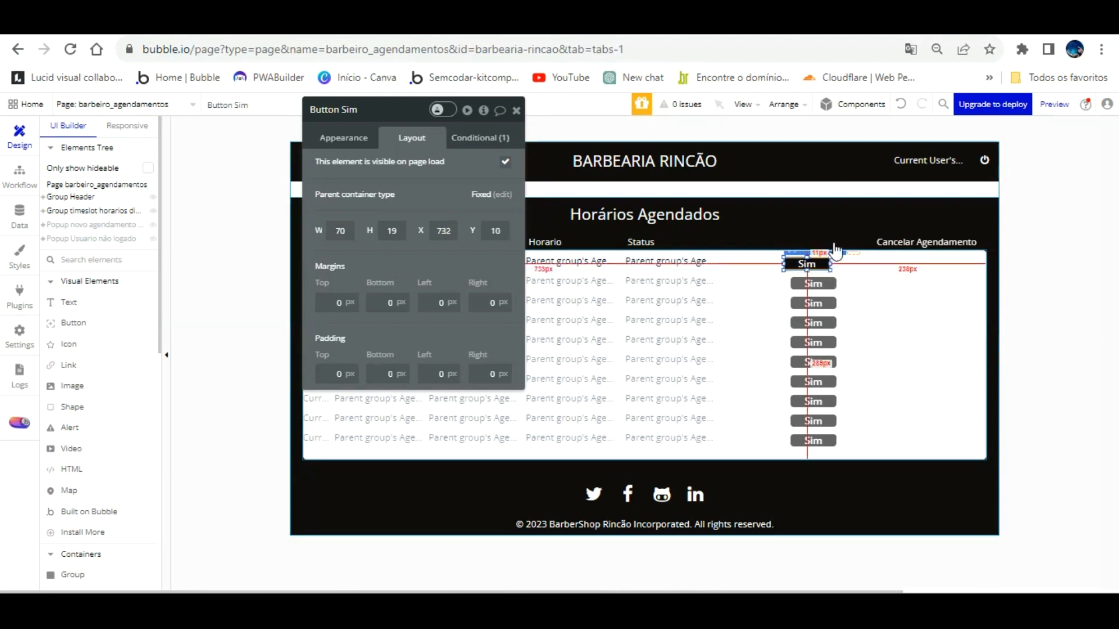
left_click(834, 234)
left_click_drag(835, 230, 985, 233)
Step: Set Button Sim to height 30, Y 0, X 906, and add its click workflow
left_click(805, 262)
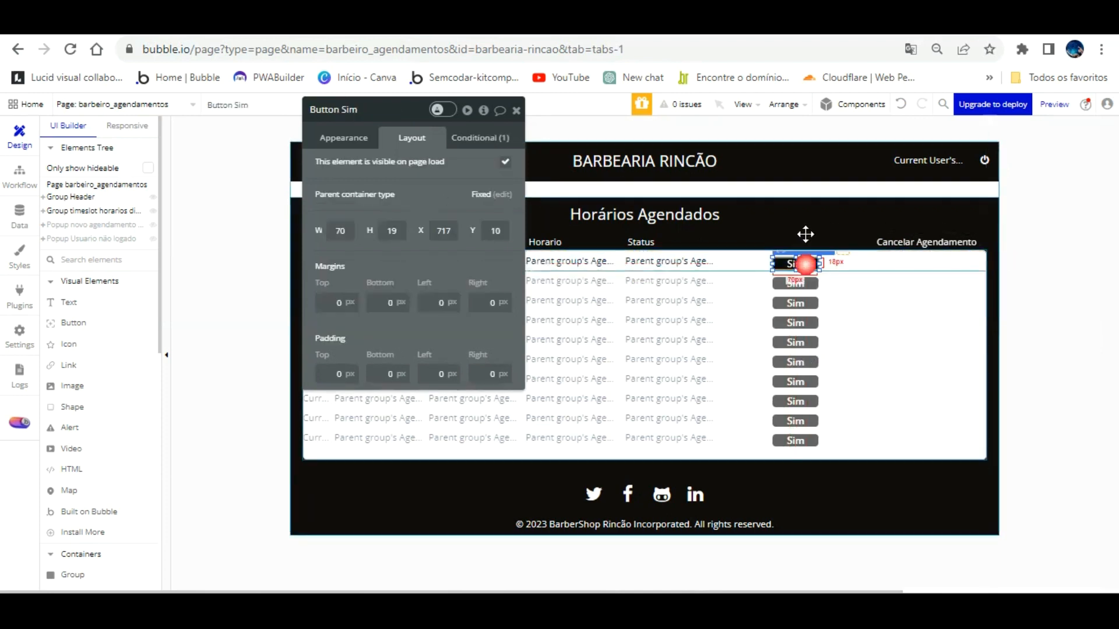
type("30")
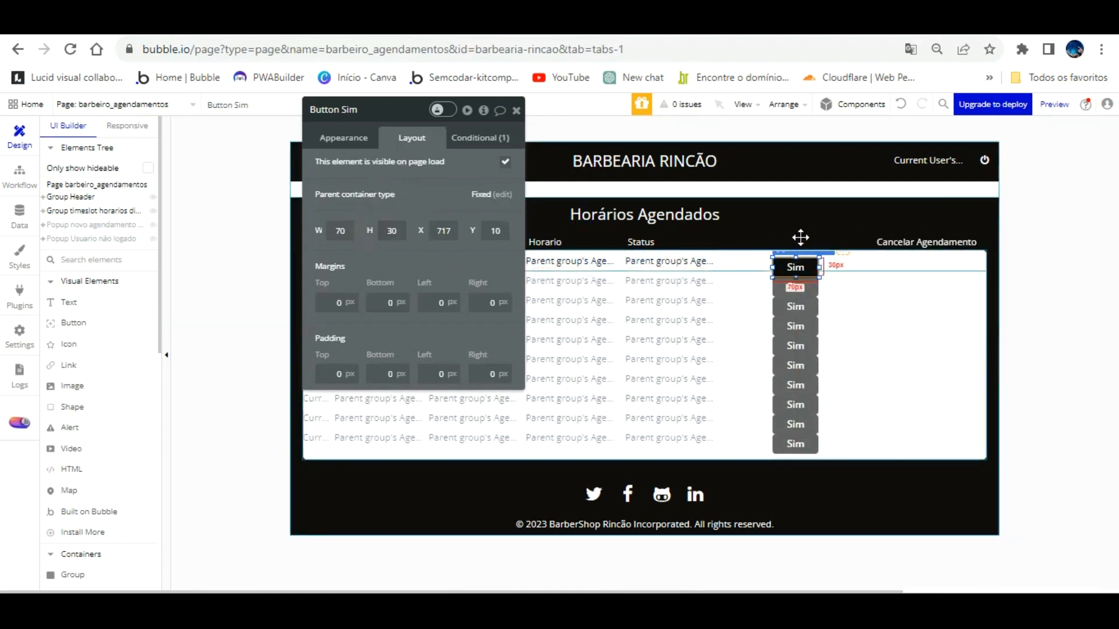
key("Up")
key("Up")
key("Up")
key("Up")
key("Up")
key("Up")
key("Up")
key("Up")
key("Up")
key("Up")
key("Right")
key("Right")
key("Right")
key("Right")
key("Right")
key("Right")
key("Right")
key("Right")
key("Right")
key("Right")
key("Right")
key("Right")
key("Right")
key("Right")
key("Right")
key("Right")
key("Right")
key("Right")
key("Right")
key("Right")
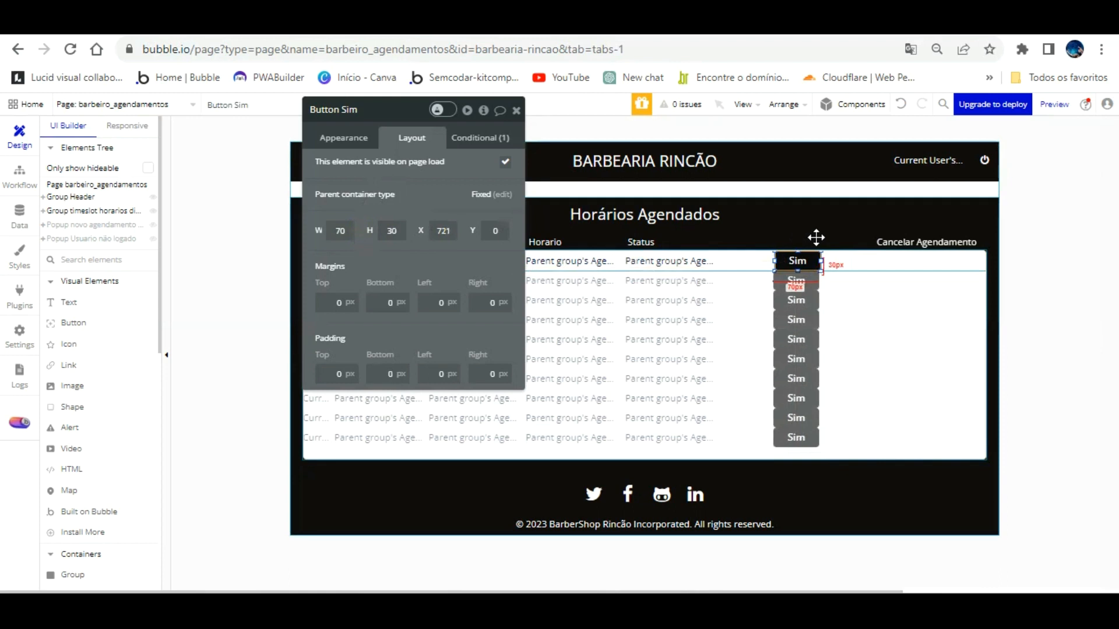
key("Right")
key("Right")
key("Right")
key("Right")
key("Right")
key("Right")
key("Right")
key("Right")
key("Right")
key("Right")
key("Right")
key("Right")
key("Right")
key("Right")
key("Right")
key("Right")
key("Right")
key("Right")
key("Right")
key("Right")
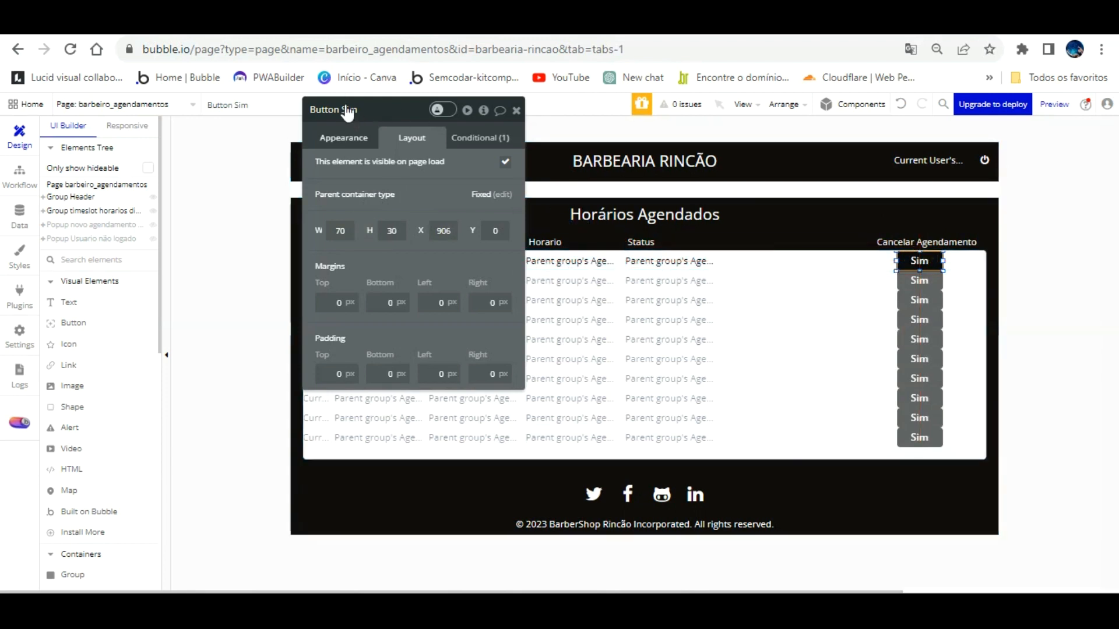
left_click(344, 137)
left_click(414, 225)
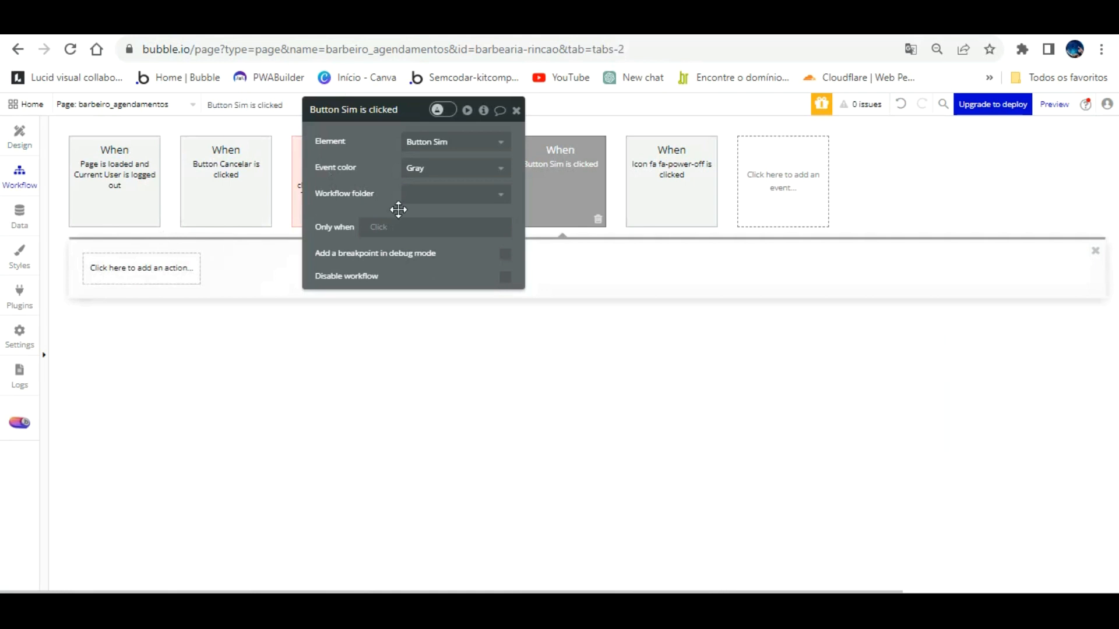
Step: Add a Delete thing action removing the Parent group's Agendamento to the Sim workflow
left_click_drag(387, 150, 542, 327)
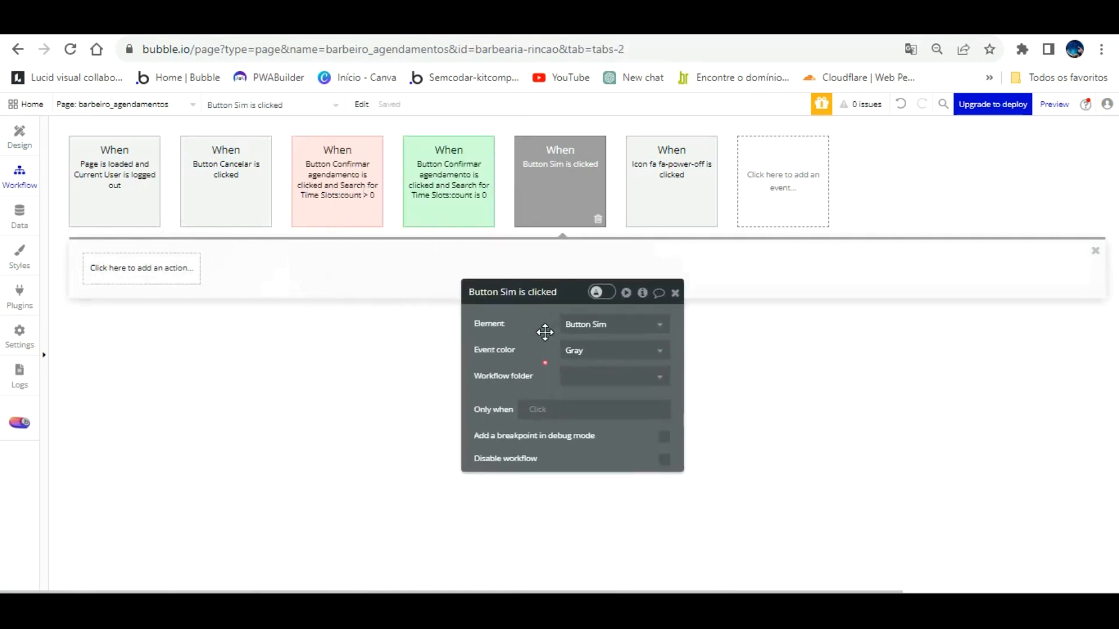
left_click(156, 304)
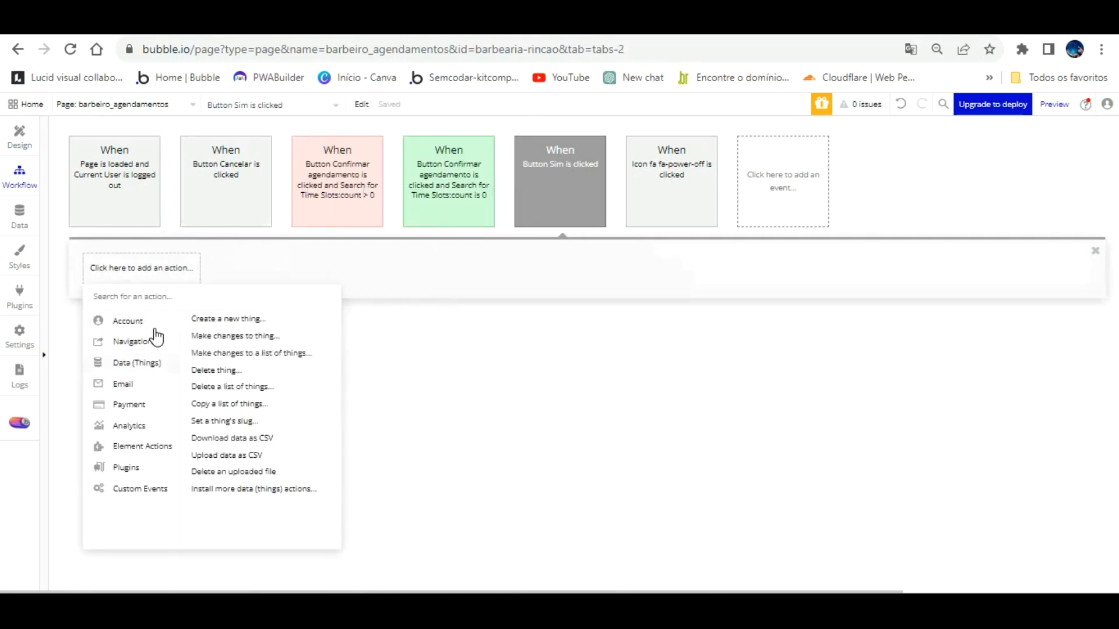
left_click(208, 370)
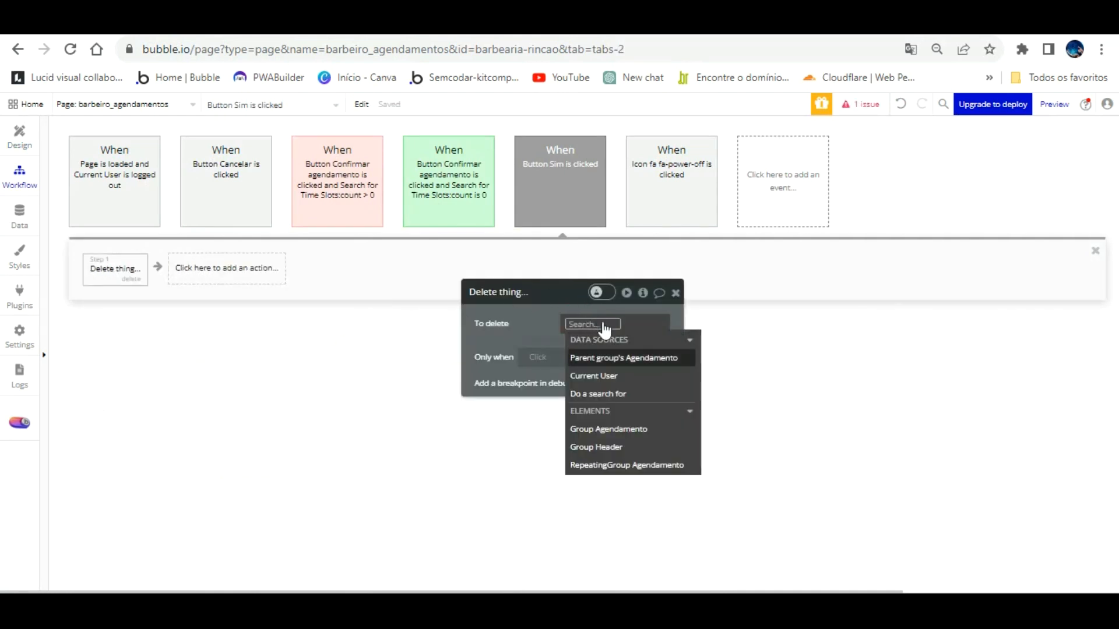
left_click(618, 357)
left_click(531, 297)
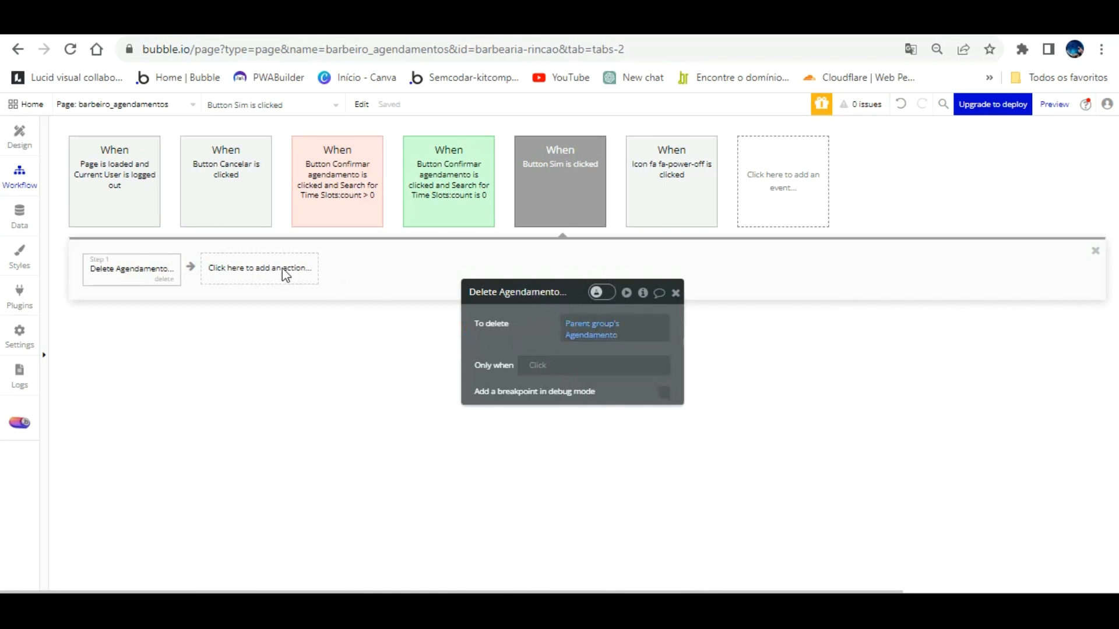
key("ctrl+Tab")
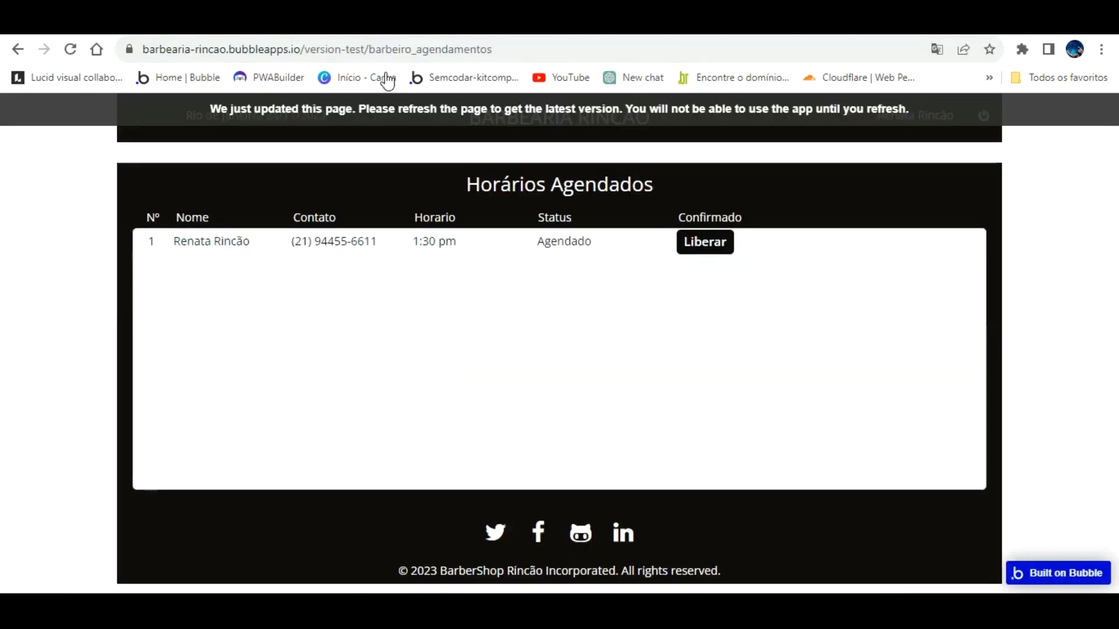
Step: Reload the app preview and copy its page address
key("F5")
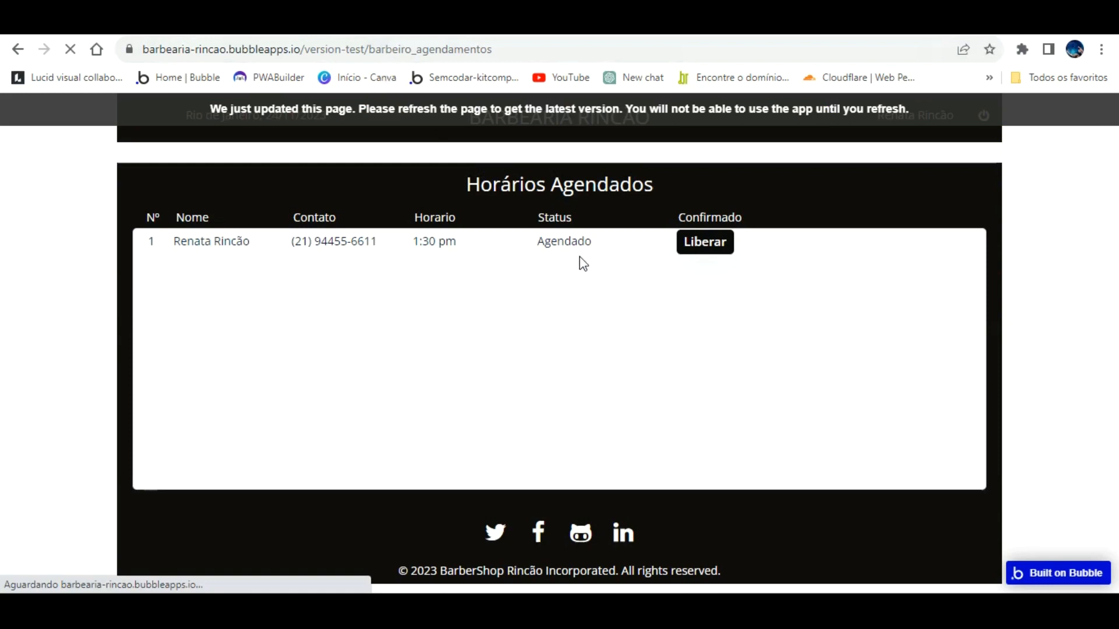
key("ctrl+t")
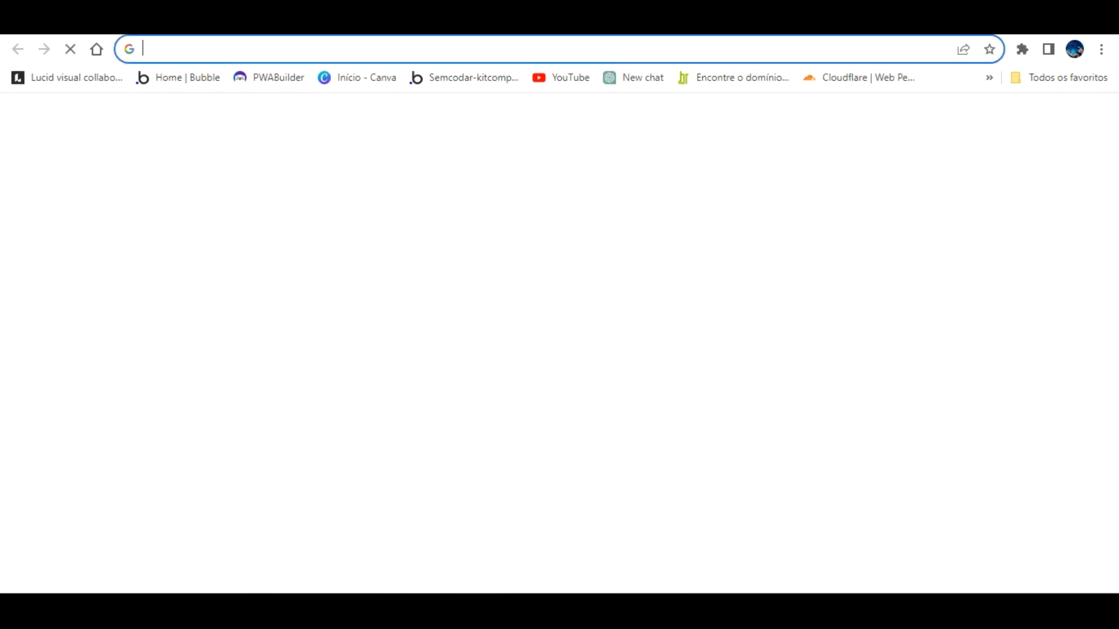
key("ctrl+w")
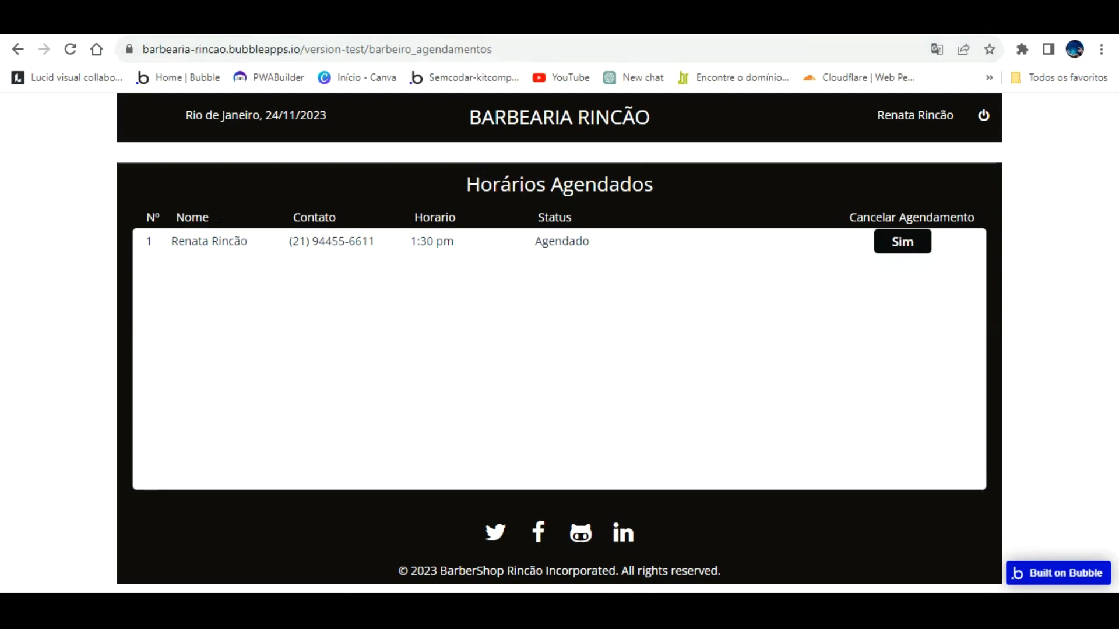
key("ctrl+t")
key("ctrl+w")
key("ctrl+l")
key("ctrl+c")
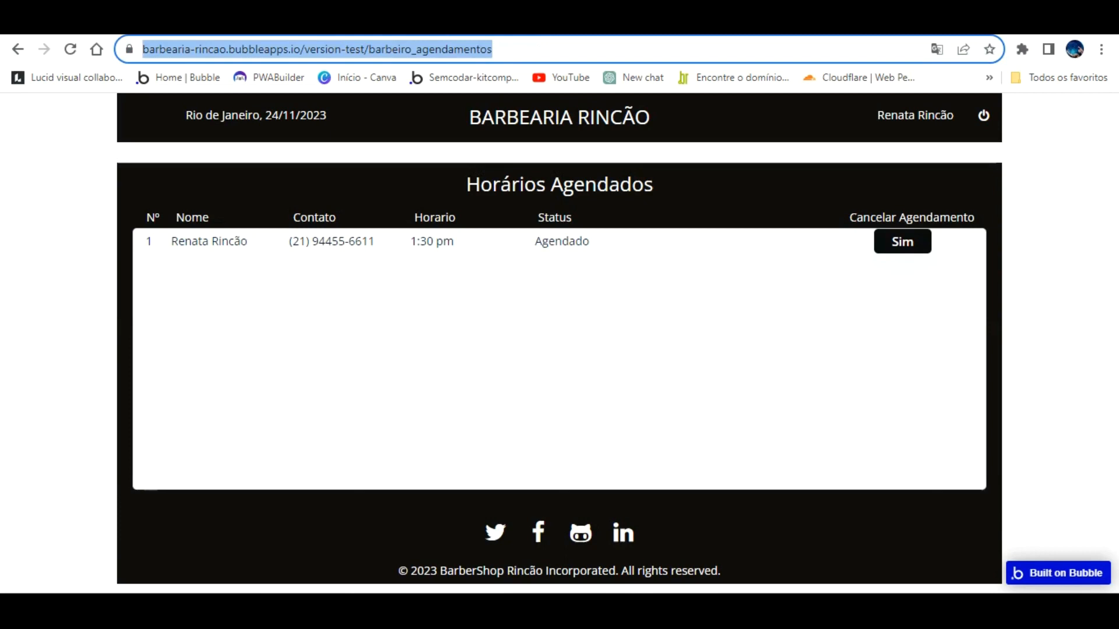
right_click(455, 41)
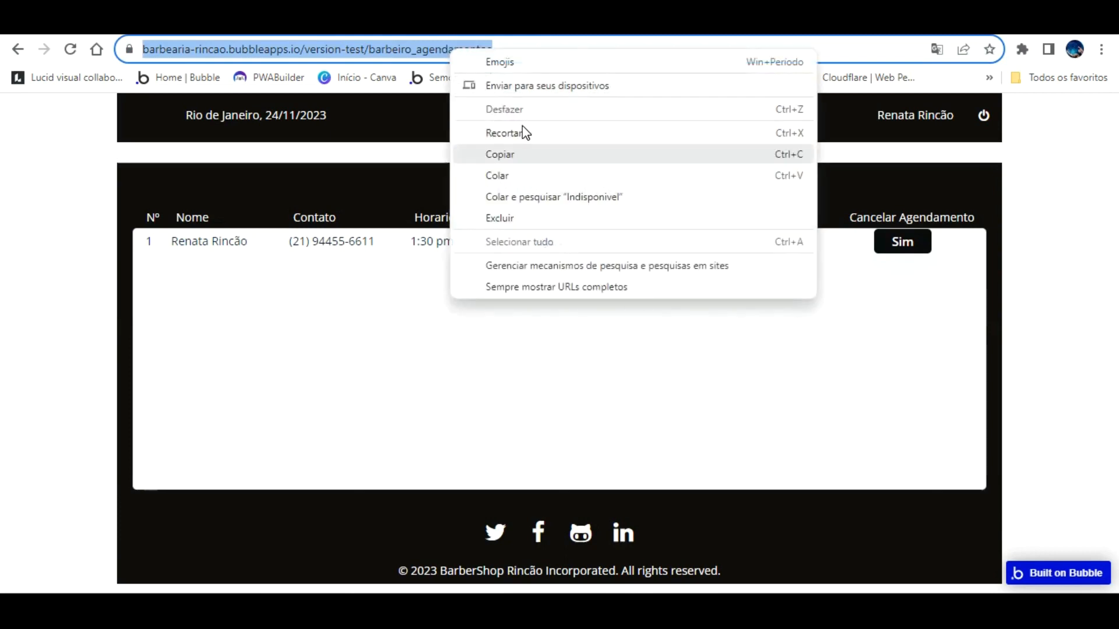
left_click(500, 153)
Step: Open the copied address in a new tab with barbeiro_agendamentos changed to agendamentos
key("ctrl+t")
right_click(506, 52)
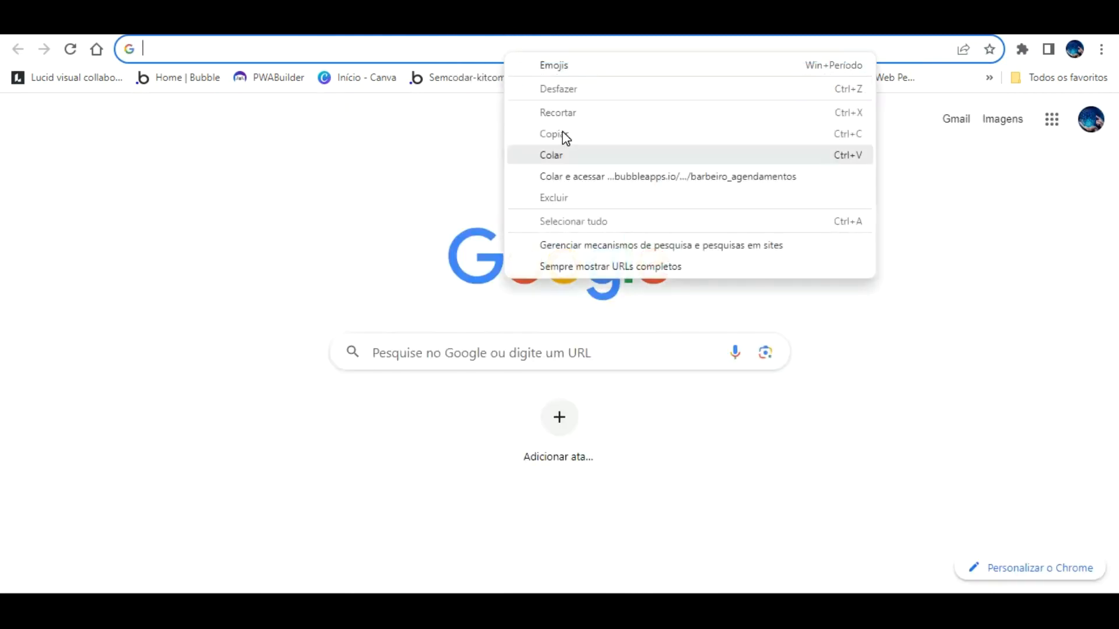
left_click(551, 154)
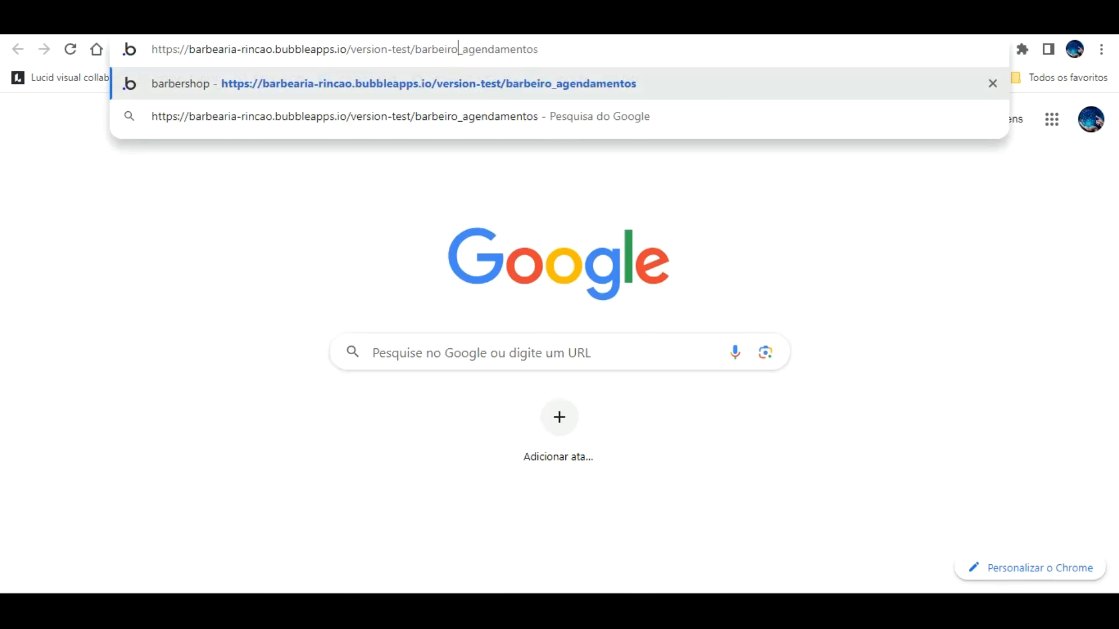
key("BackSpace")
key("BackSpace")
key("BackSpace")
key("BackSpace")
key("BackSpace")
key("BackSpace")
key("BackSpace")
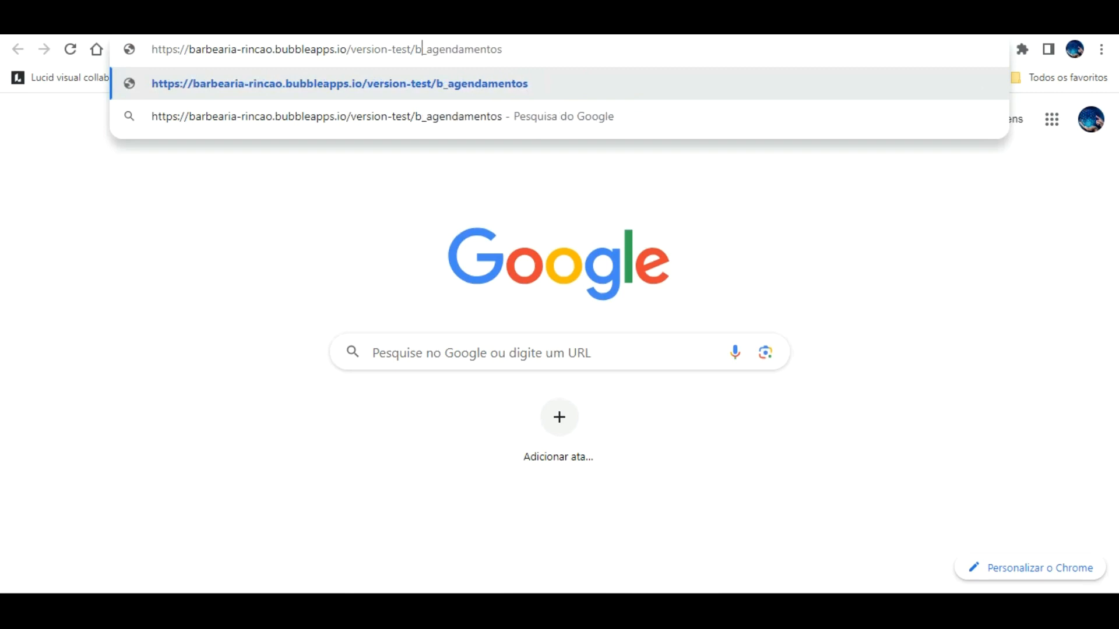
key("BackSpace")
key("Return")
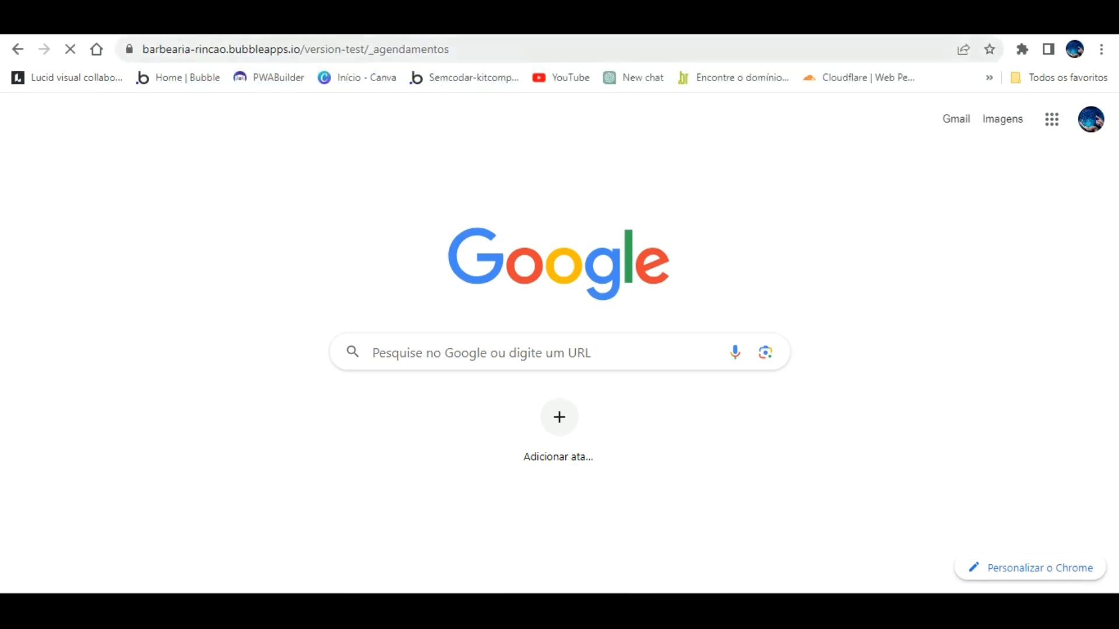
left_click(376, 50)
left_click(376, 51)
key("BackSpace")
key("Return")
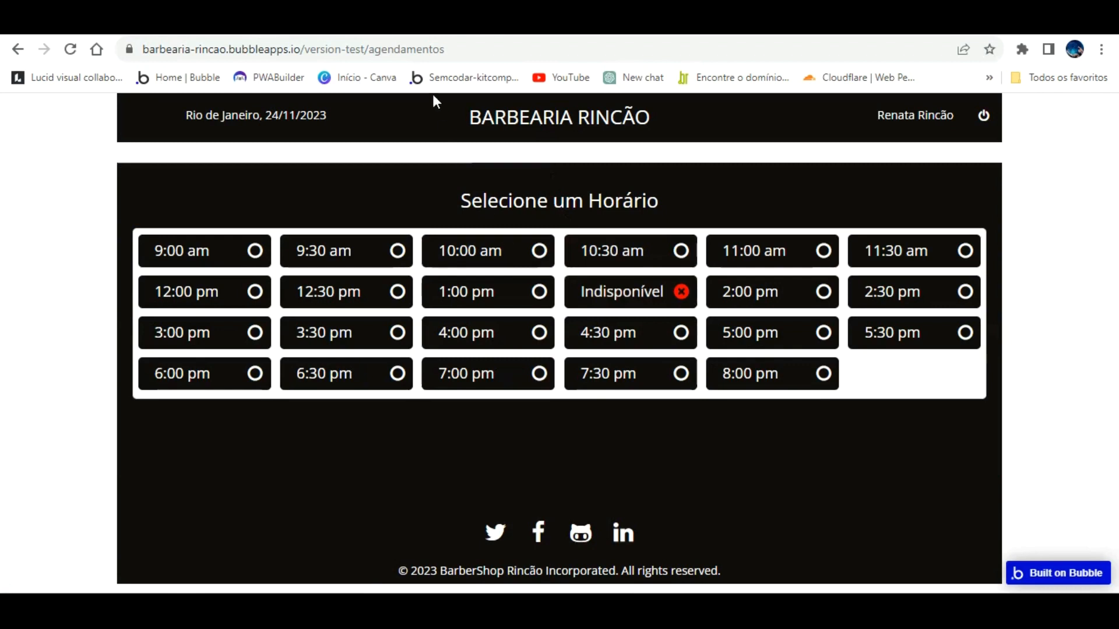
Step: Check the preview pages, trying the 2:00 pm slot, then return to the editor
left_click(376, 22)
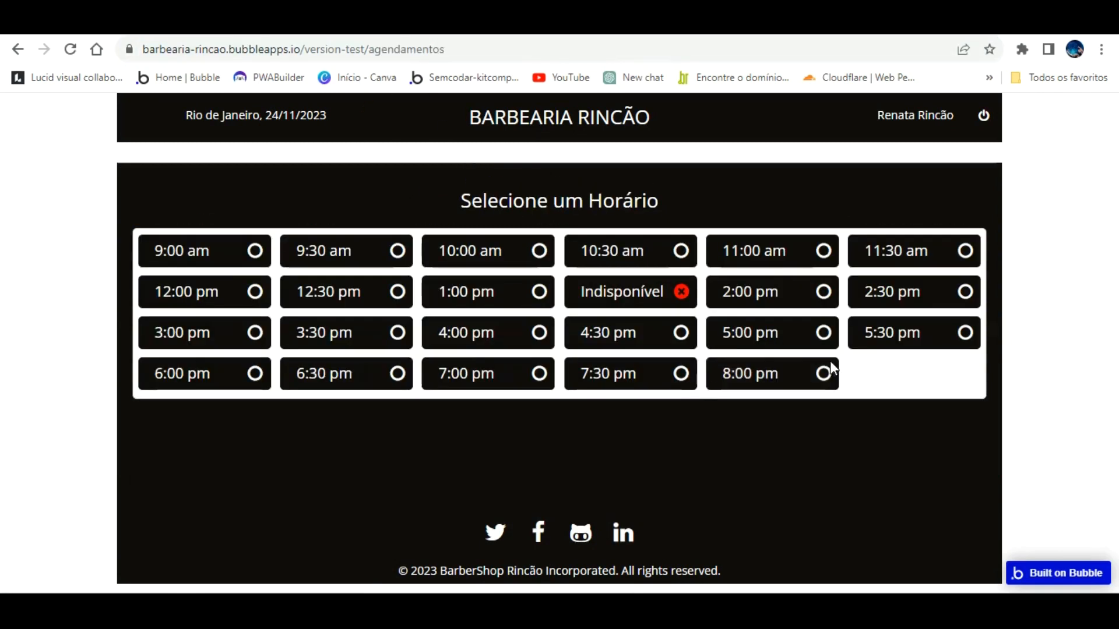
left_click(819, 292)
left_click(303, 23)
left_click(187, 24)
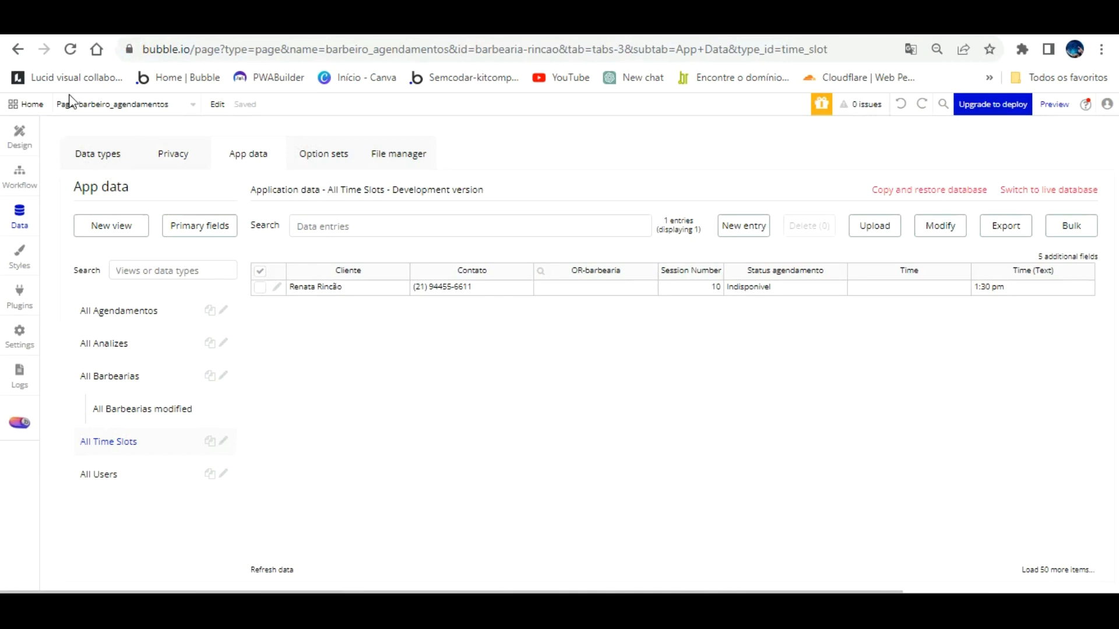
left_click(23, 131)
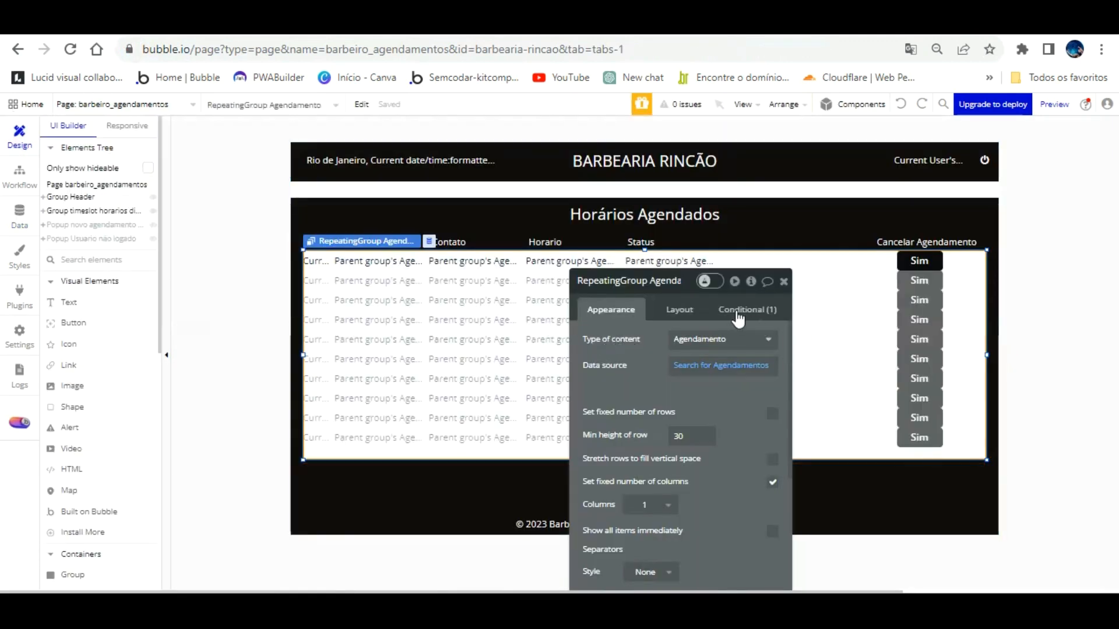
Step: Review the Agendamento type's fields and the stored Agendamento and Time Slot records
left_click(21, 216)
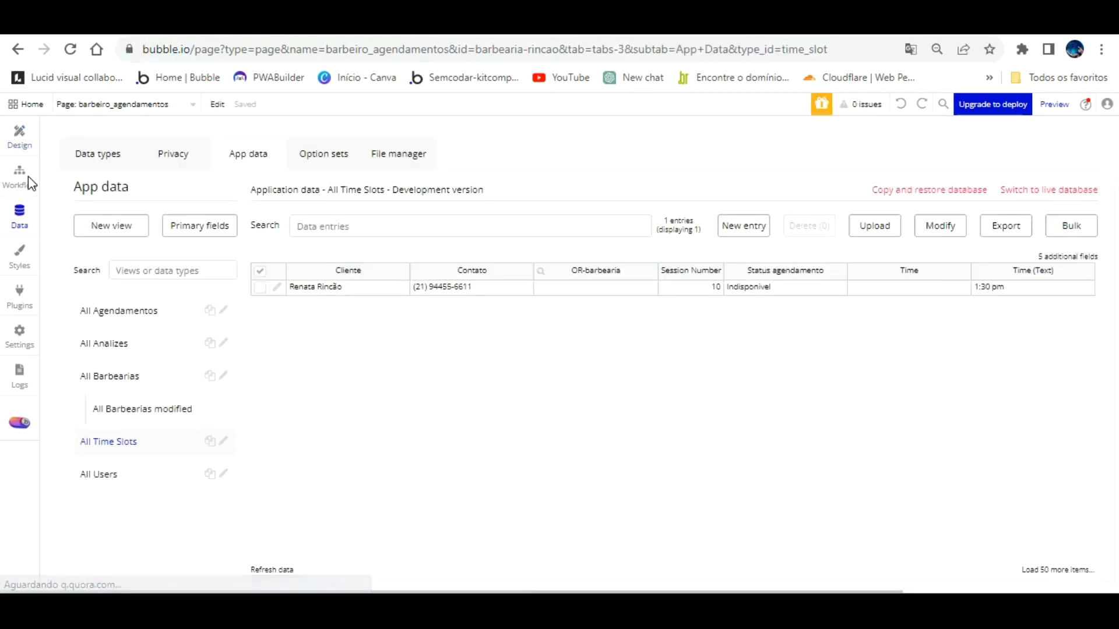
left_click(109, 151)
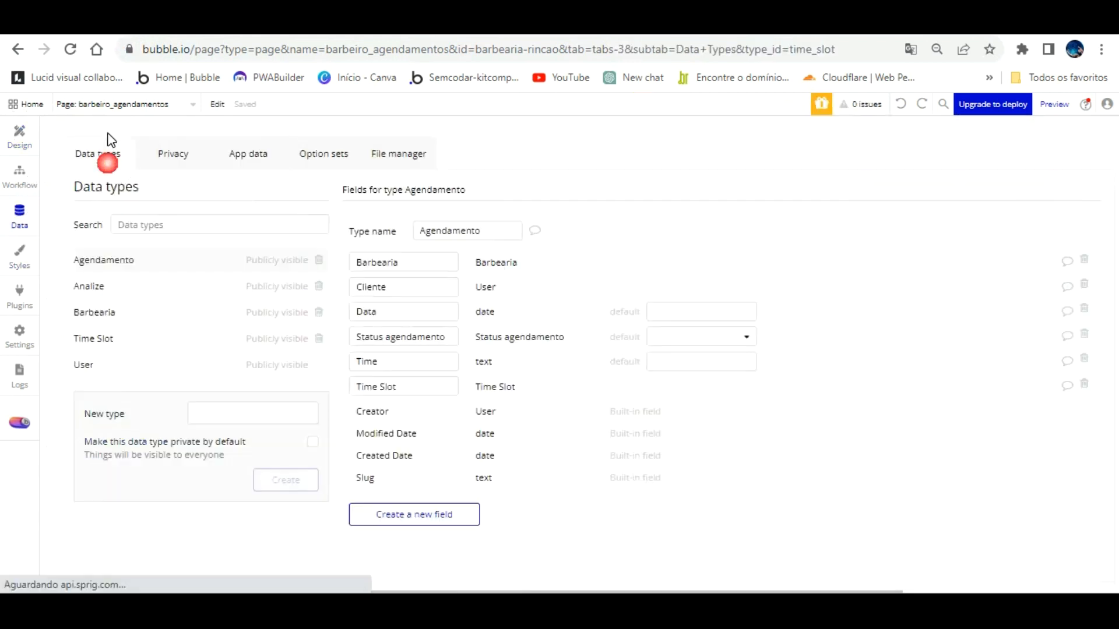
left_click(117, 261)
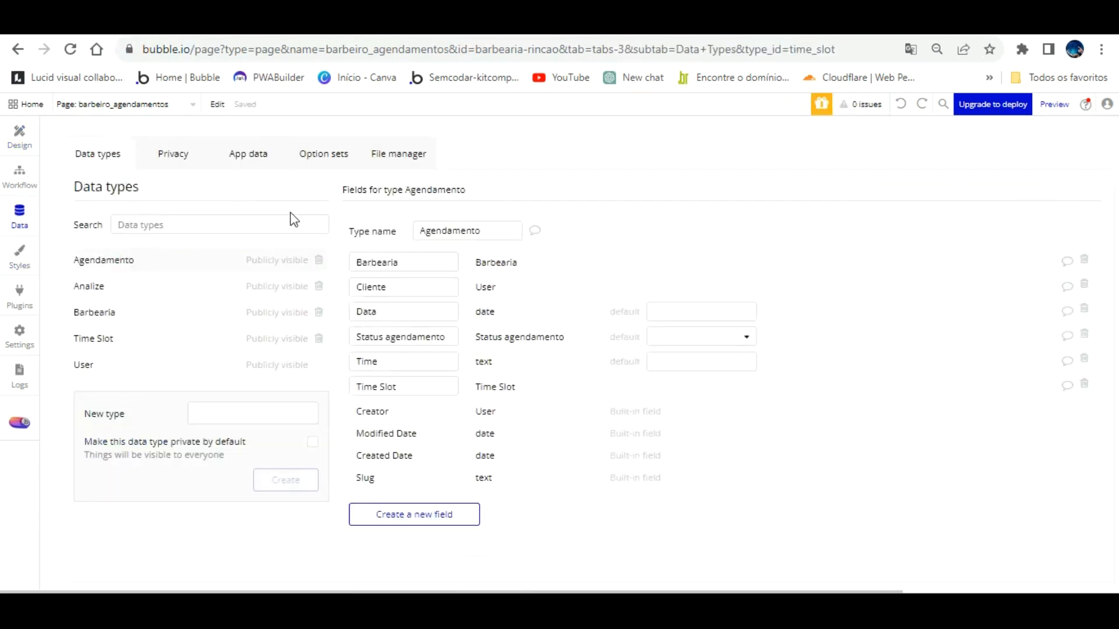
left_click(248, 153)
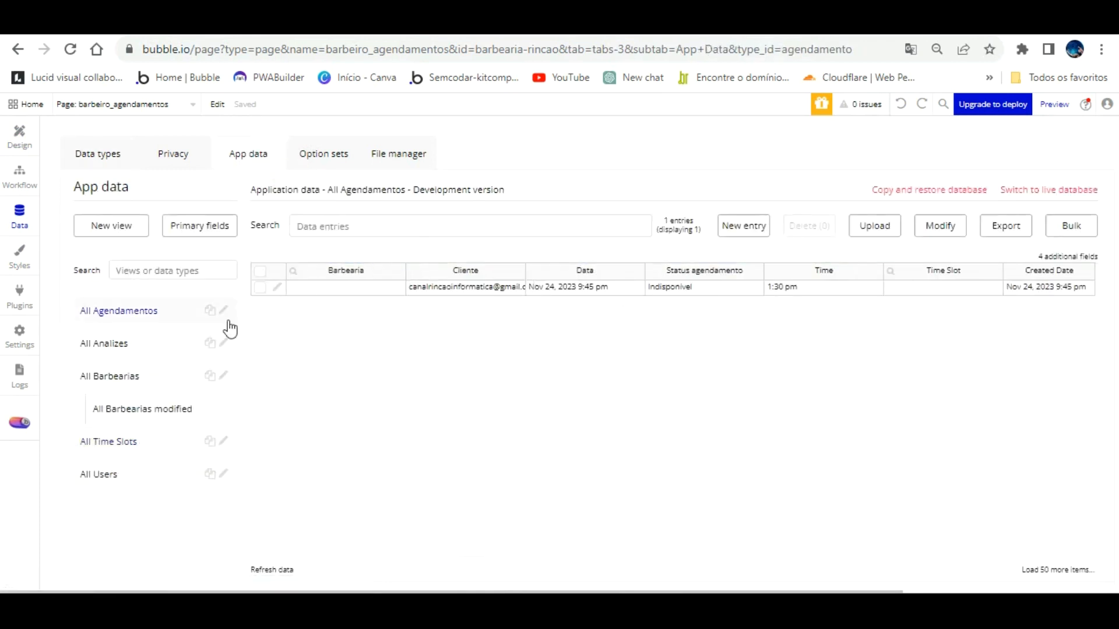
left_click(116, 441)
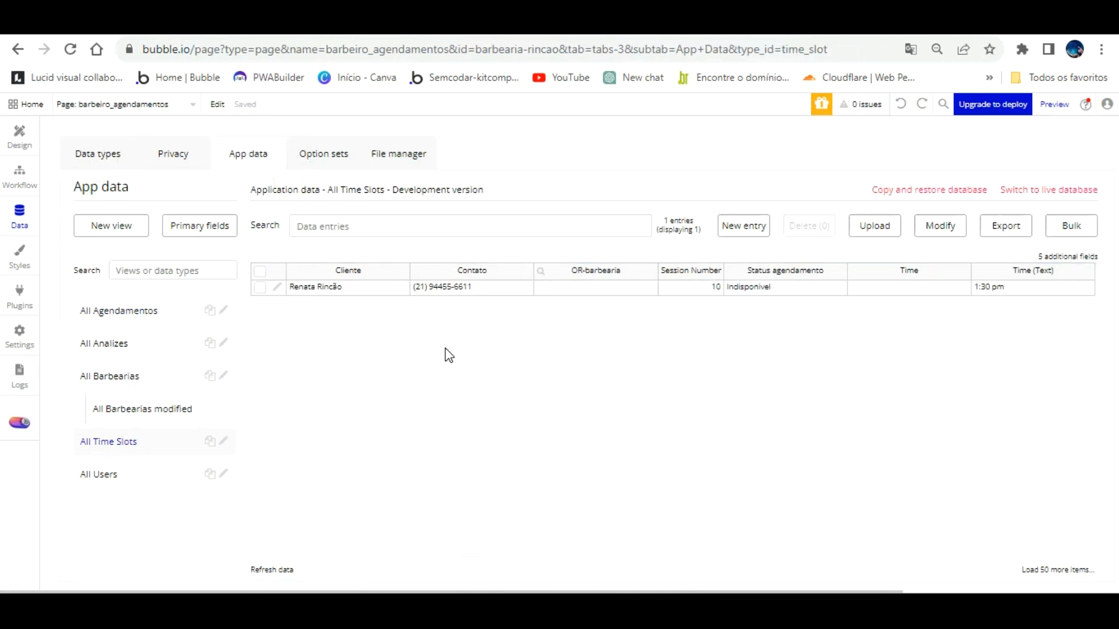
Step: Recheck both preview pages, then select the bookings repeating group in the page design
left_click(469, 23)
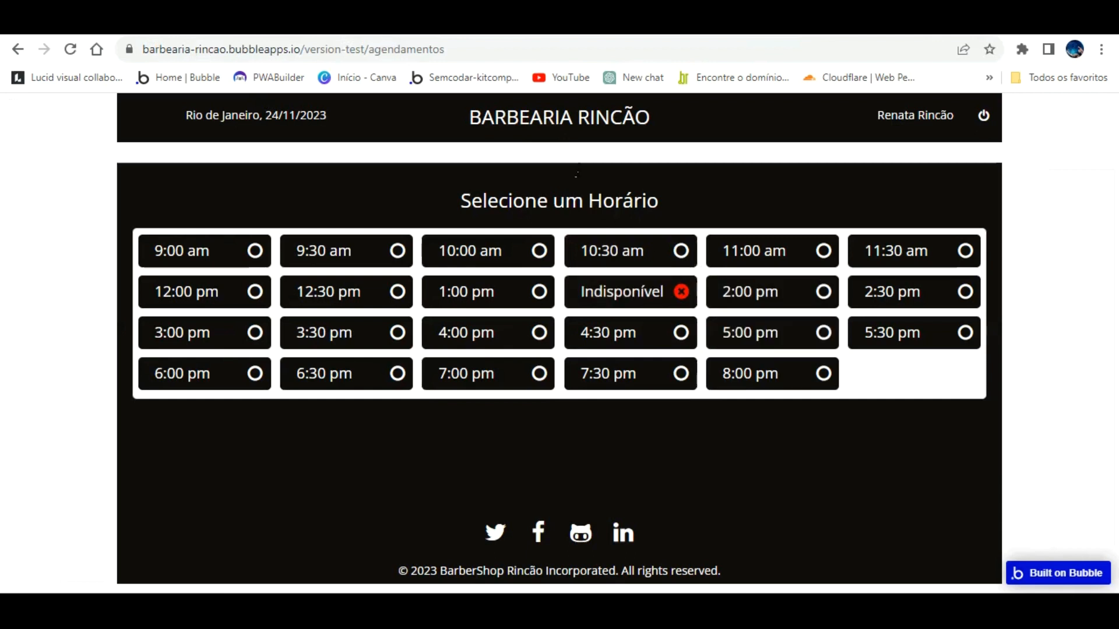
left_click(314, 23)
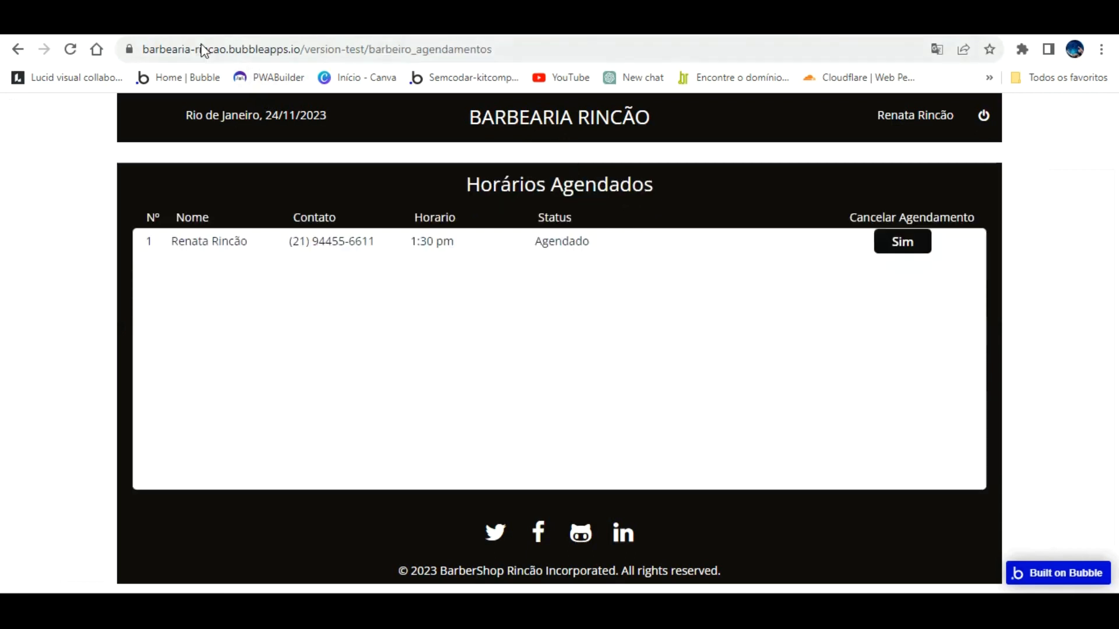
left_click(201, 23)
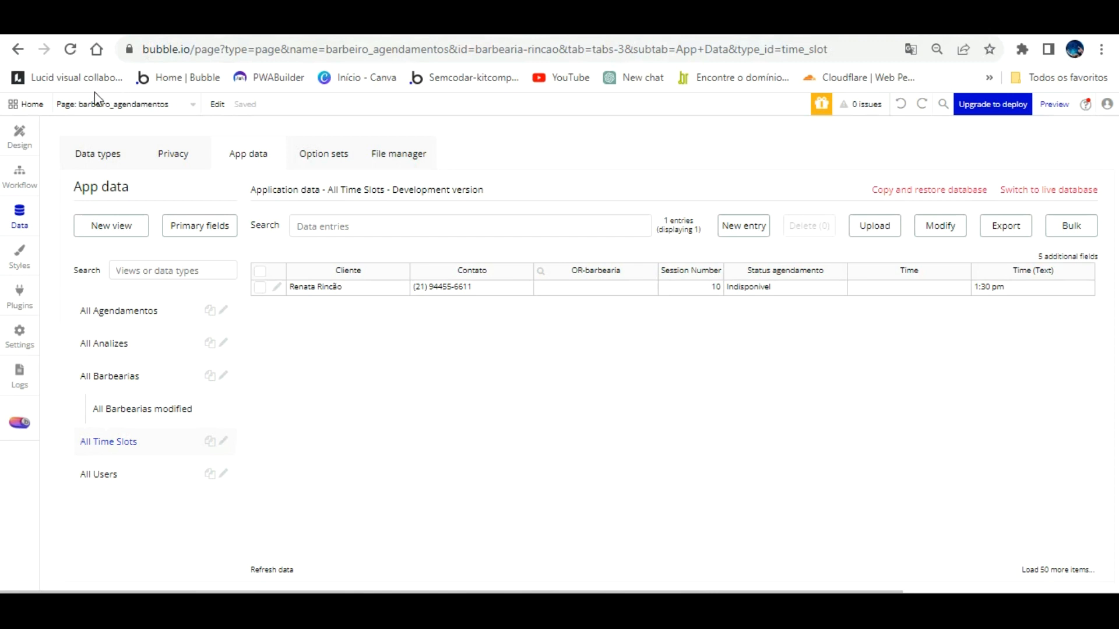
left_click(27, 135)
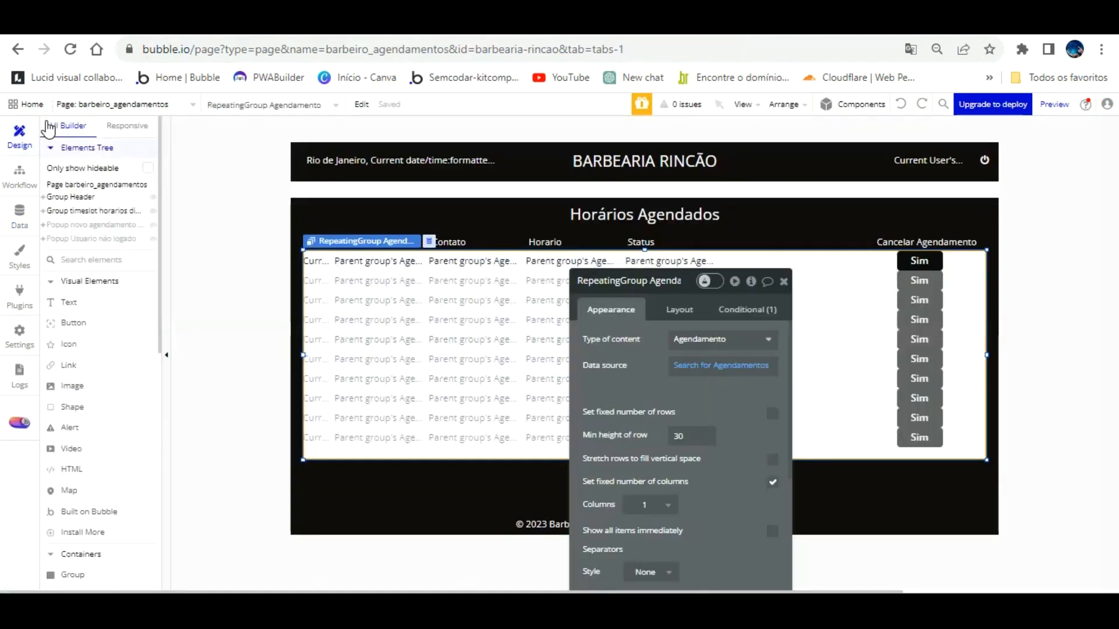
left_click(543, 334)
Step: Set the repeating group's content type to Time Slot with Search for Time Slots
left_click(737, 337)
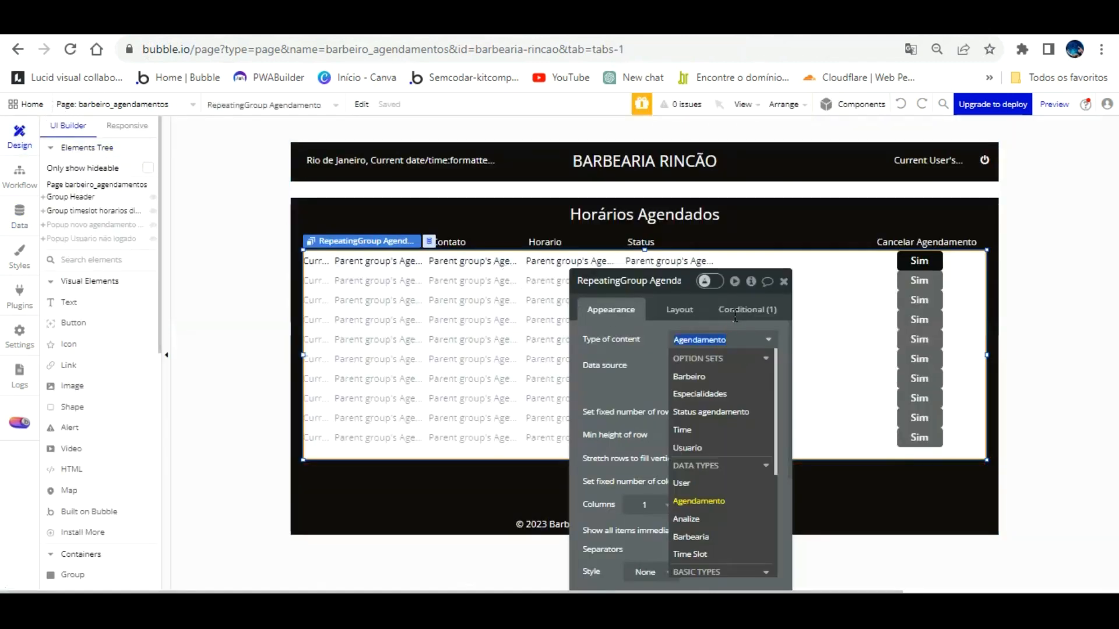
left_click(720, 548)
left_click(711, 374)
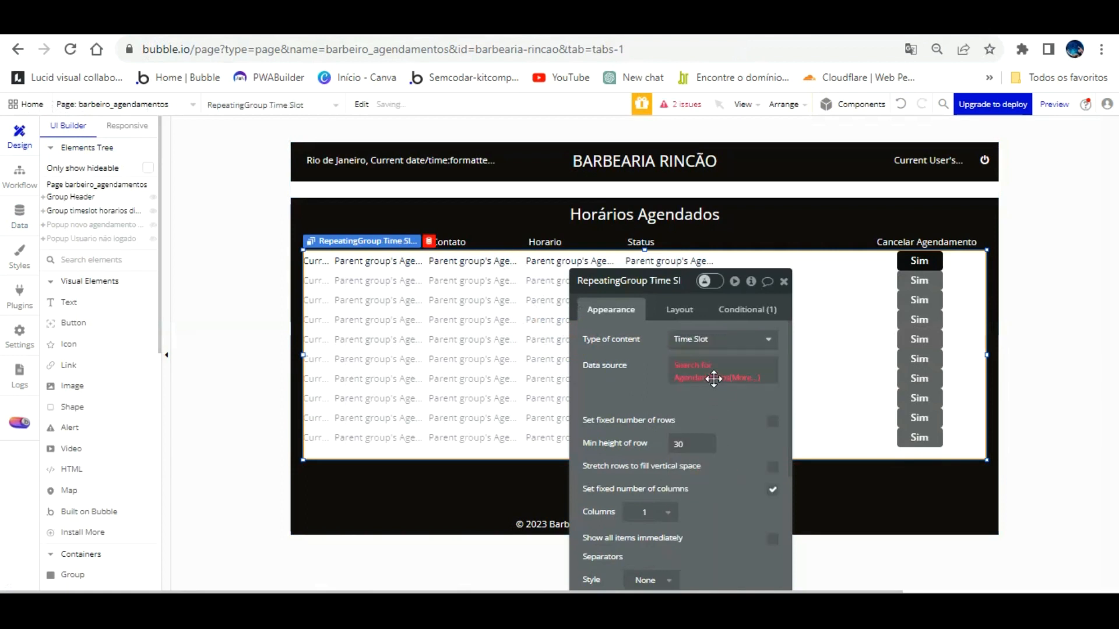
left_click(684, 367)
left_click(513, 310)
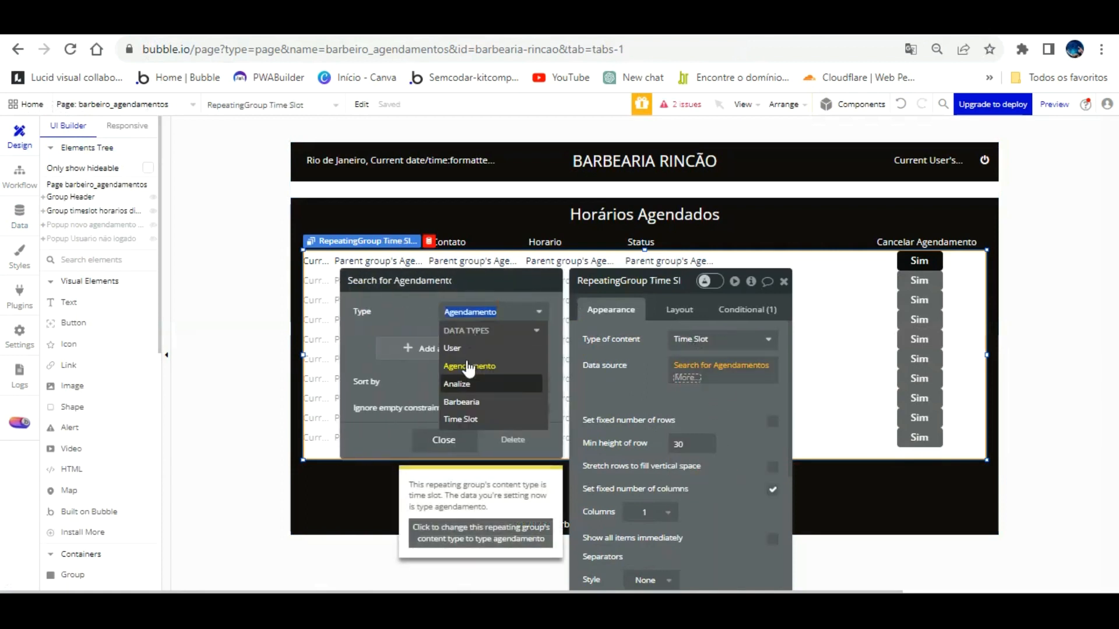
left_click(469, 418)
left_click(430, 245)
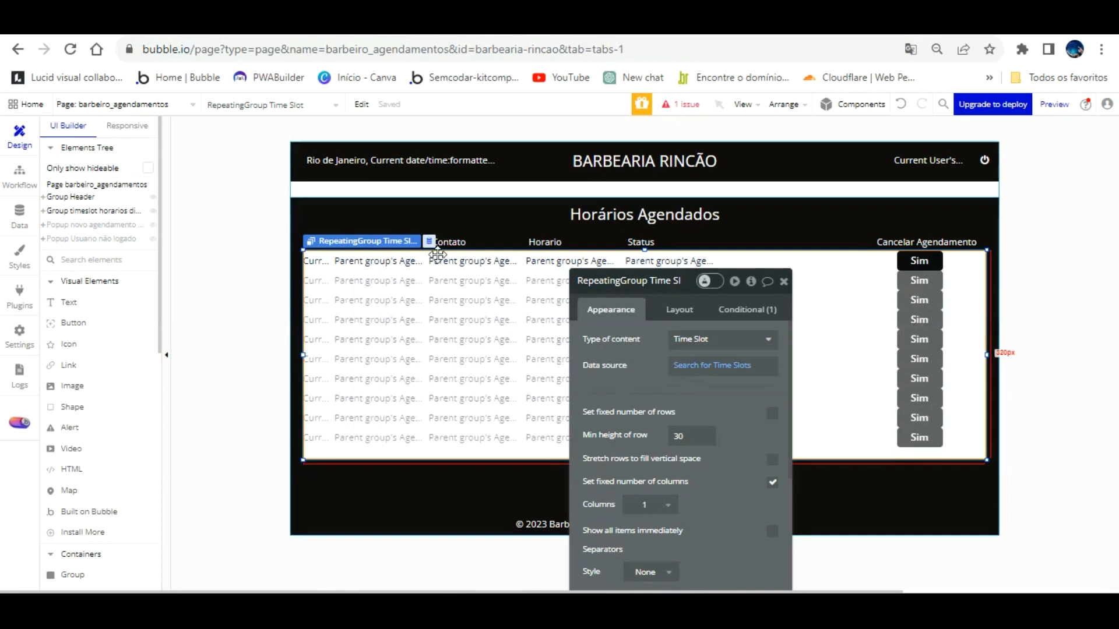
Step: Make the row group hold a Time Slot and reload the preview to check
left_click(424, 263)
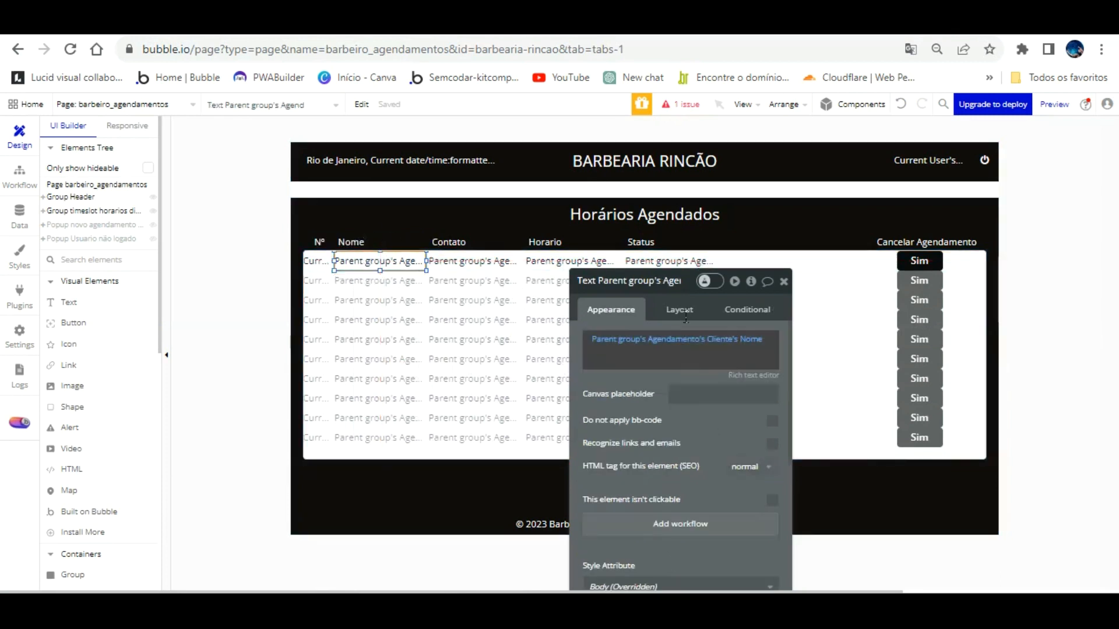
left_click(841, 230)
left_click(723, 339)
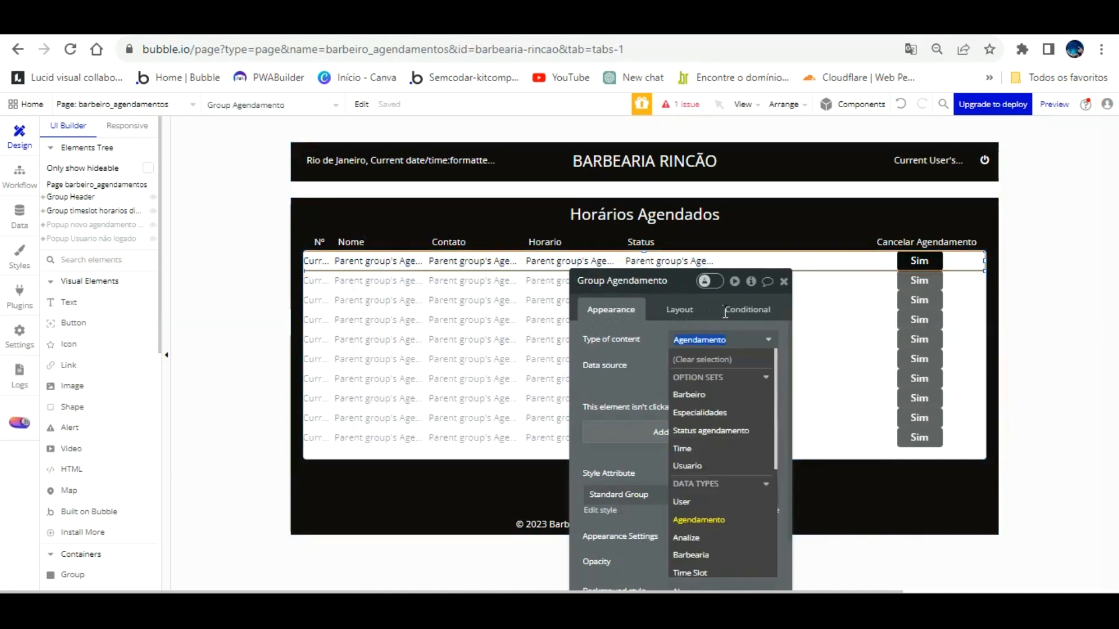
left_click(719, 565)
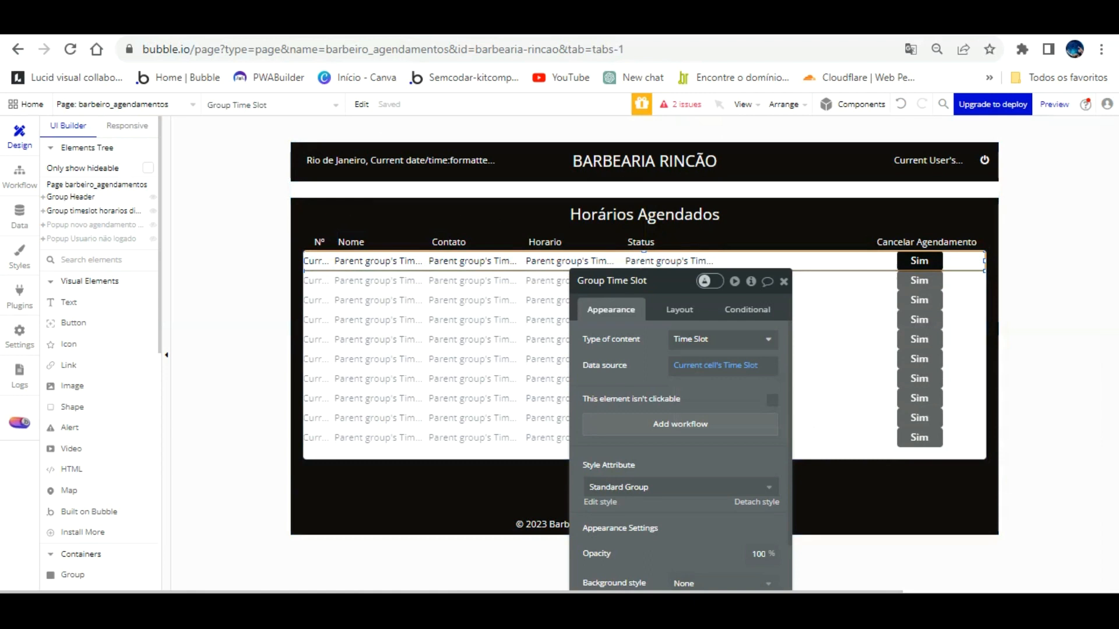
left_click(373, 24)
key("F5")
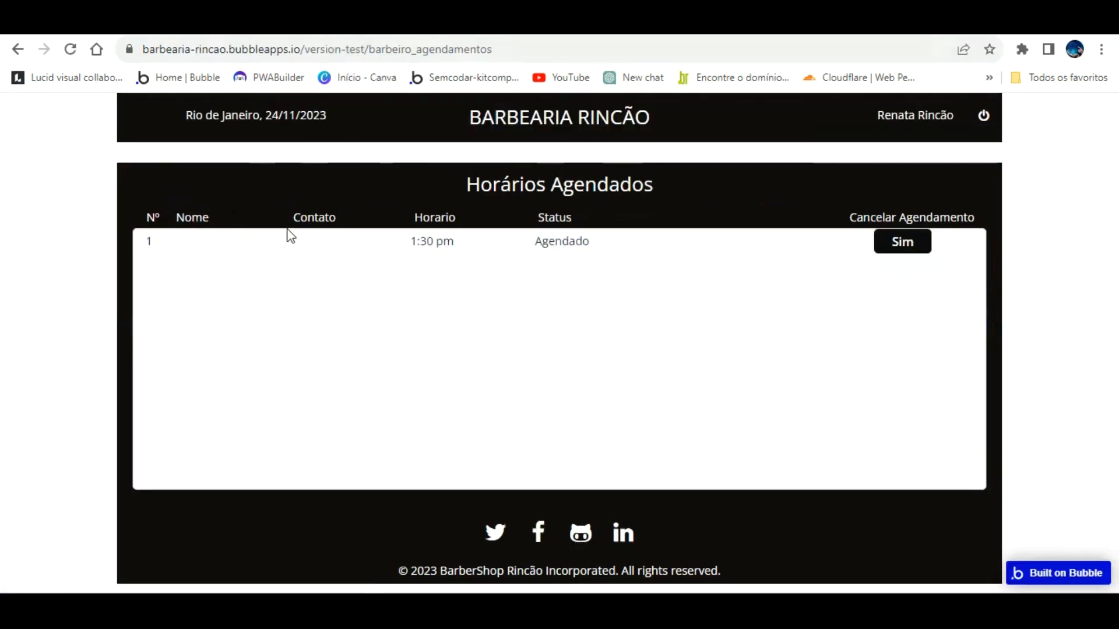
left_click(192, 25)
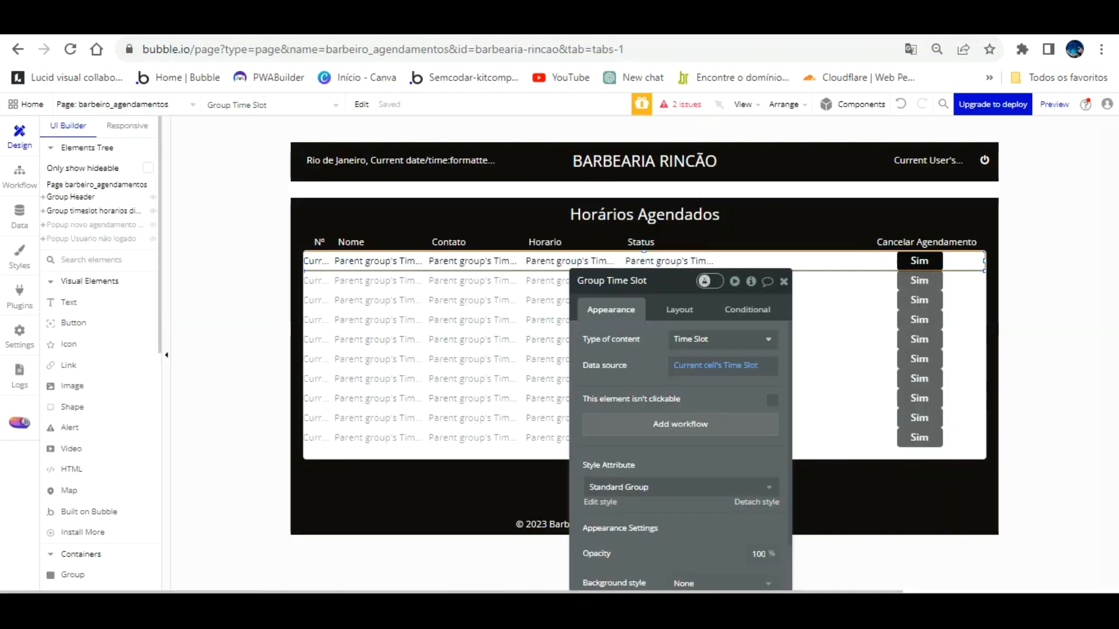
Step: Rebind Nome and Contato to the Parent group's Time Slot's Cliente and Contato
left_click(359, 260)
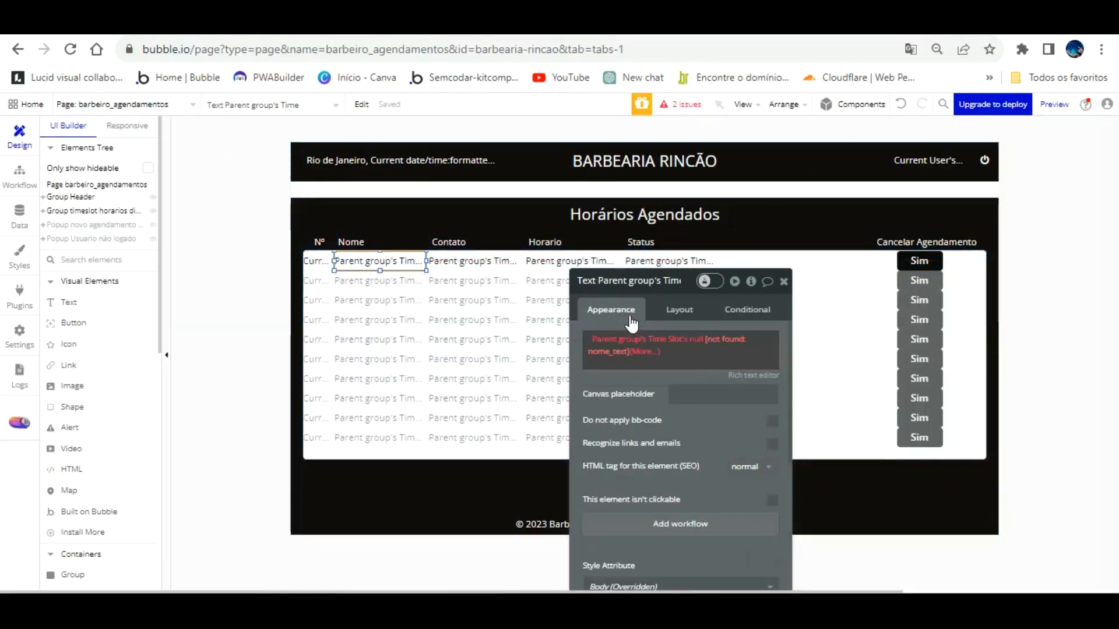
left_click(630, 340)
left_click(655, 390)
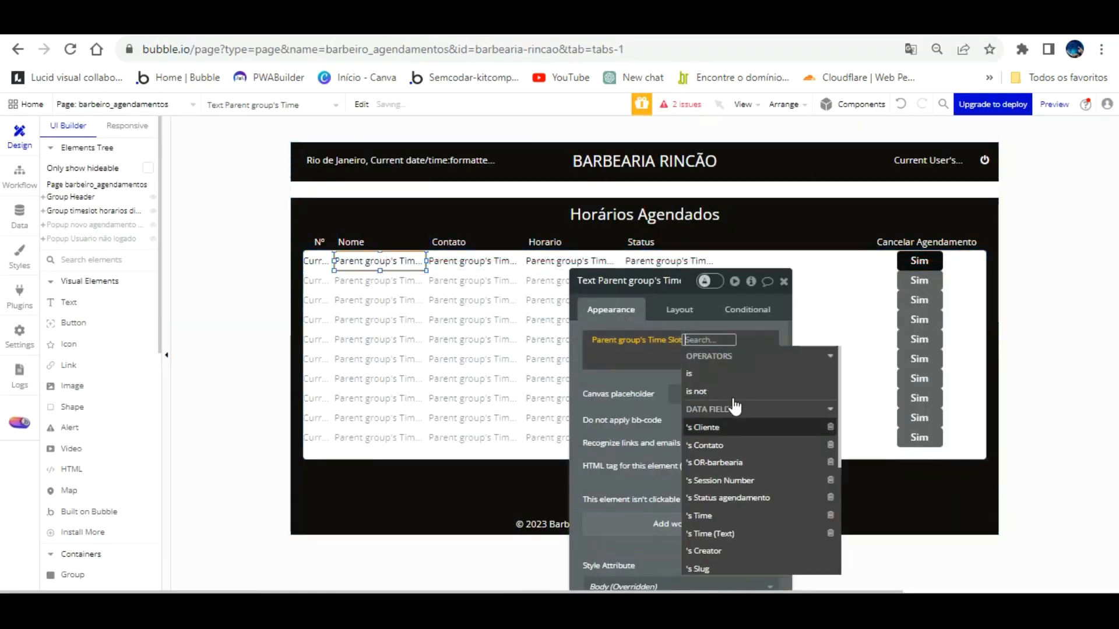
left_click(717, 427)
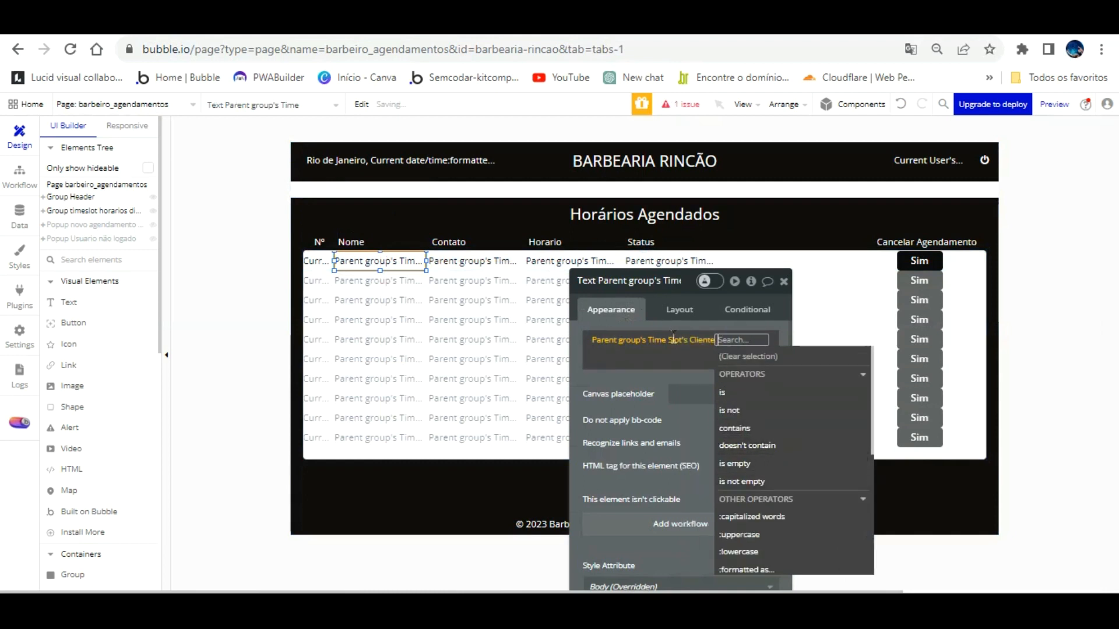
left_click(648, 380)
left_click(493, 263)
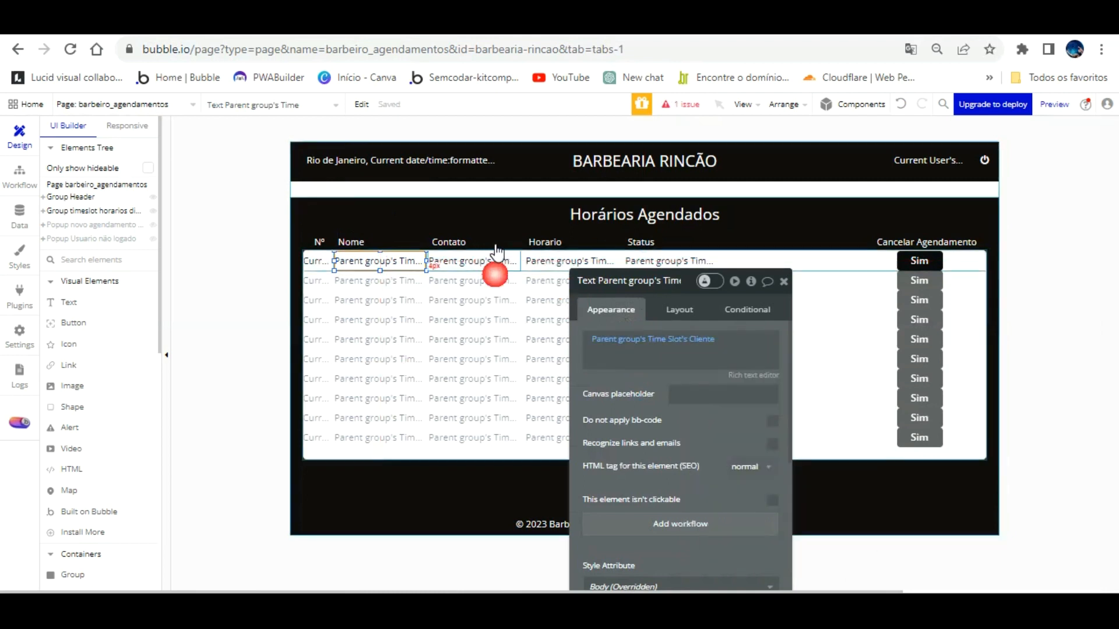
left_click(641, 339)
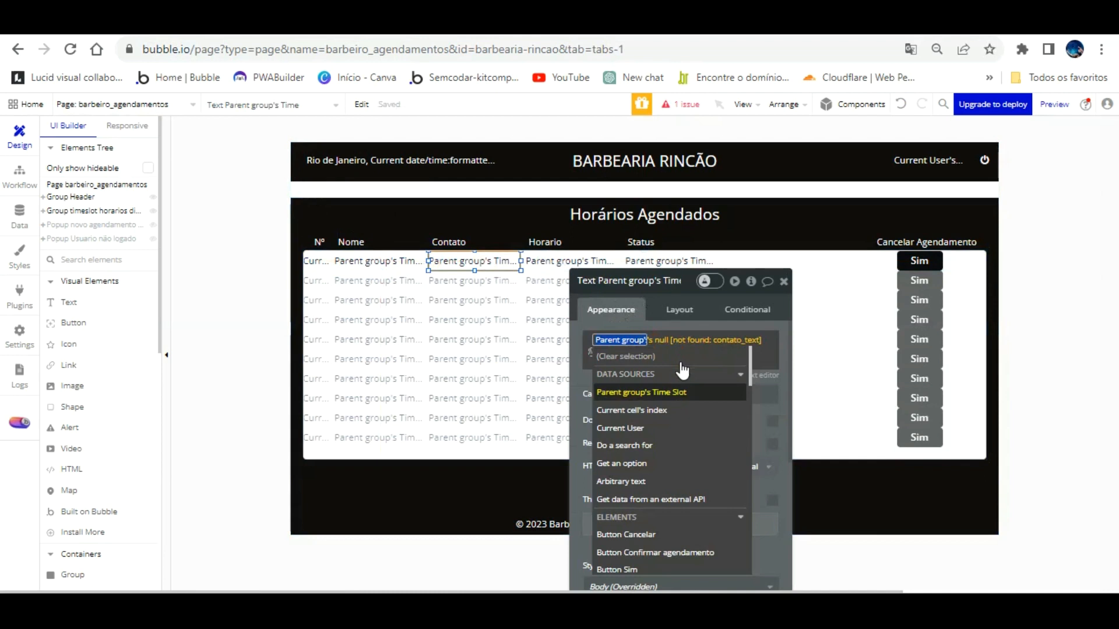
left_click(682, 392)
left_click(720, 415)
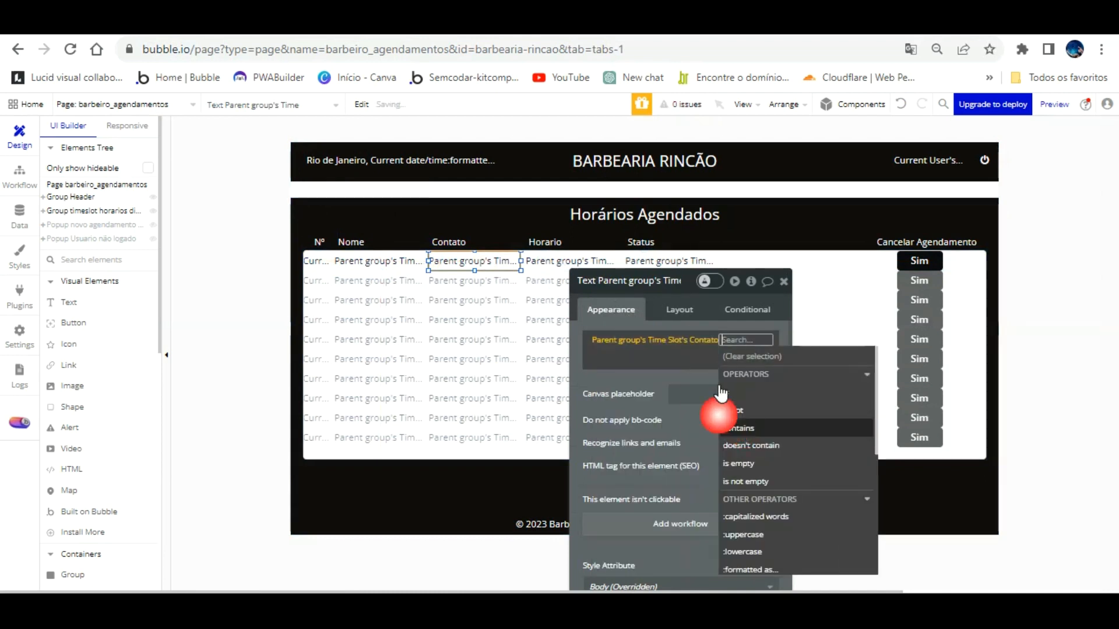
left_click(664, 344)
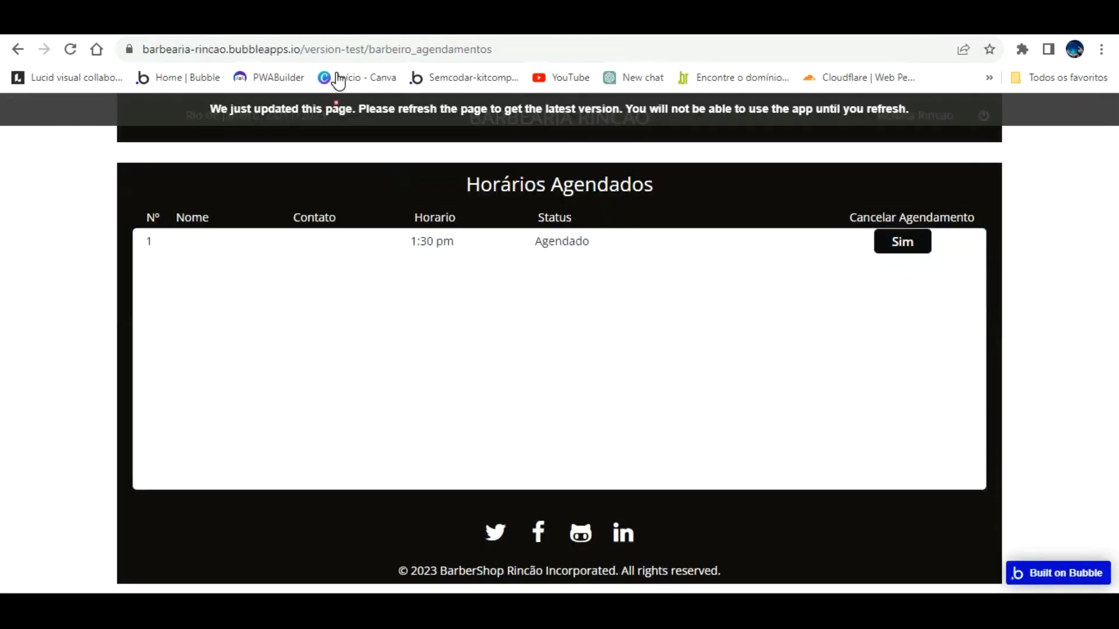
Step: Refresh the pages and book the 10:00 am and 3:30 pm slots with Confirmar
left_click(360, 105)
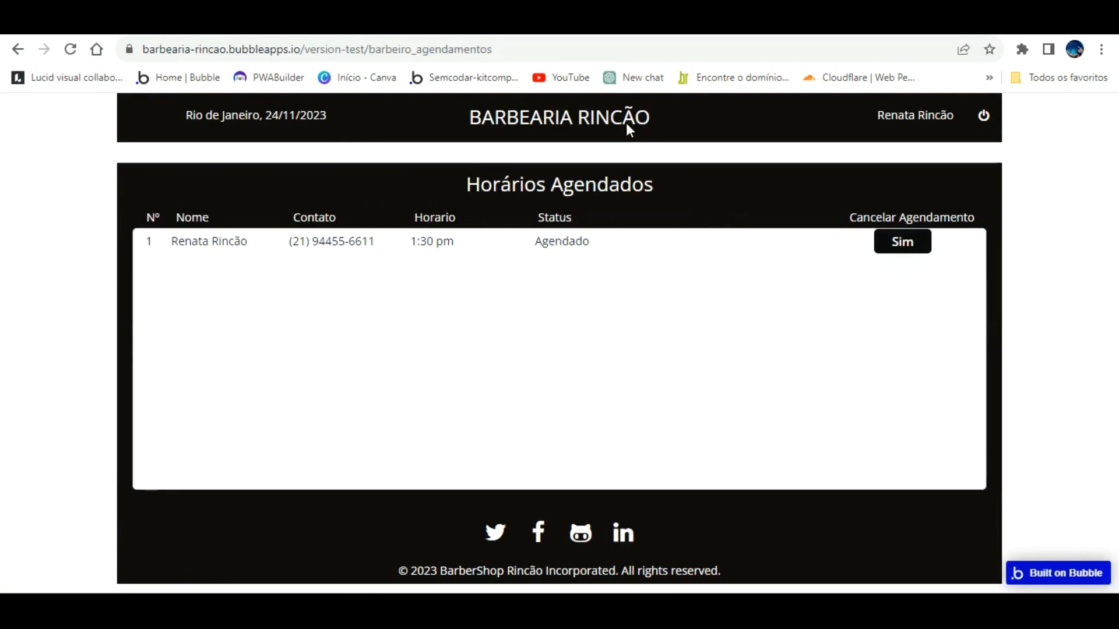
left_click(535, 24)
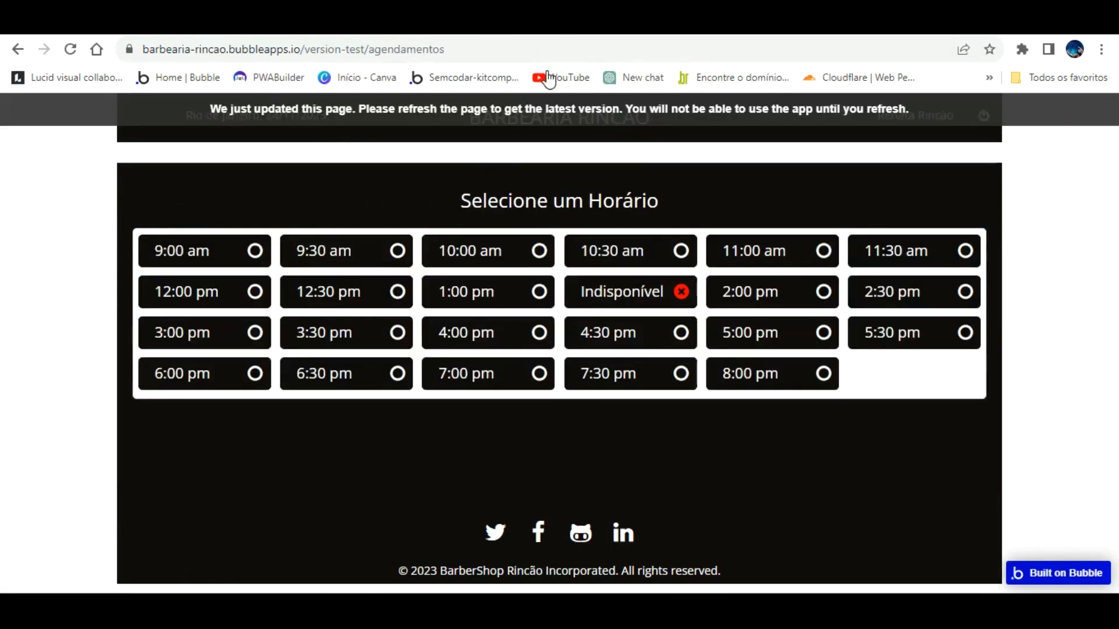
left_click(541, 103)
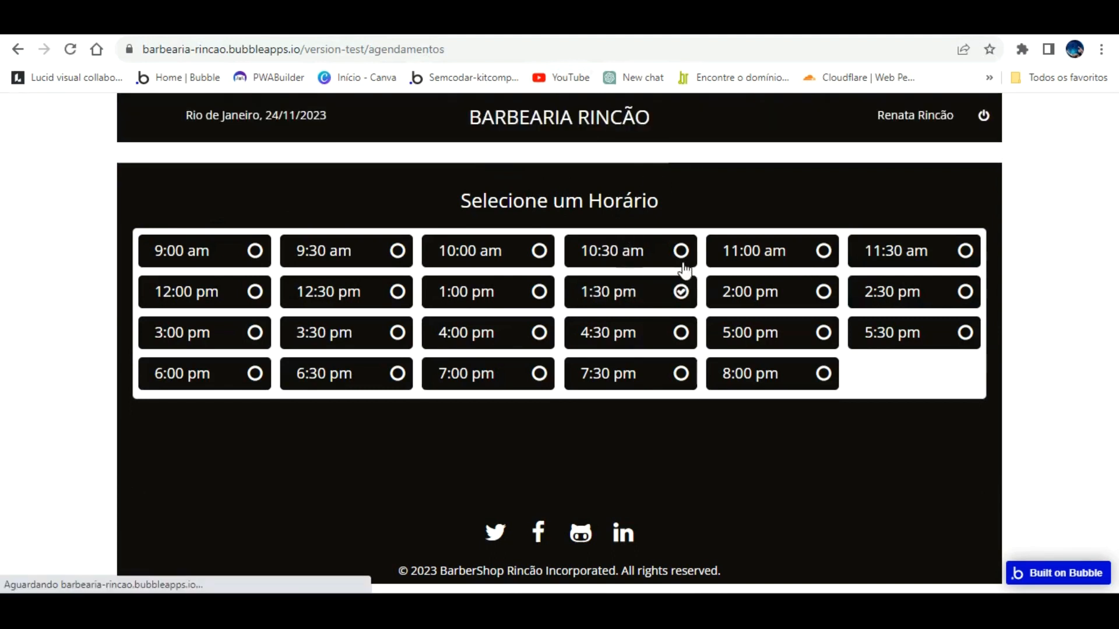
left_click(539, 251)
left_click(554, 419)
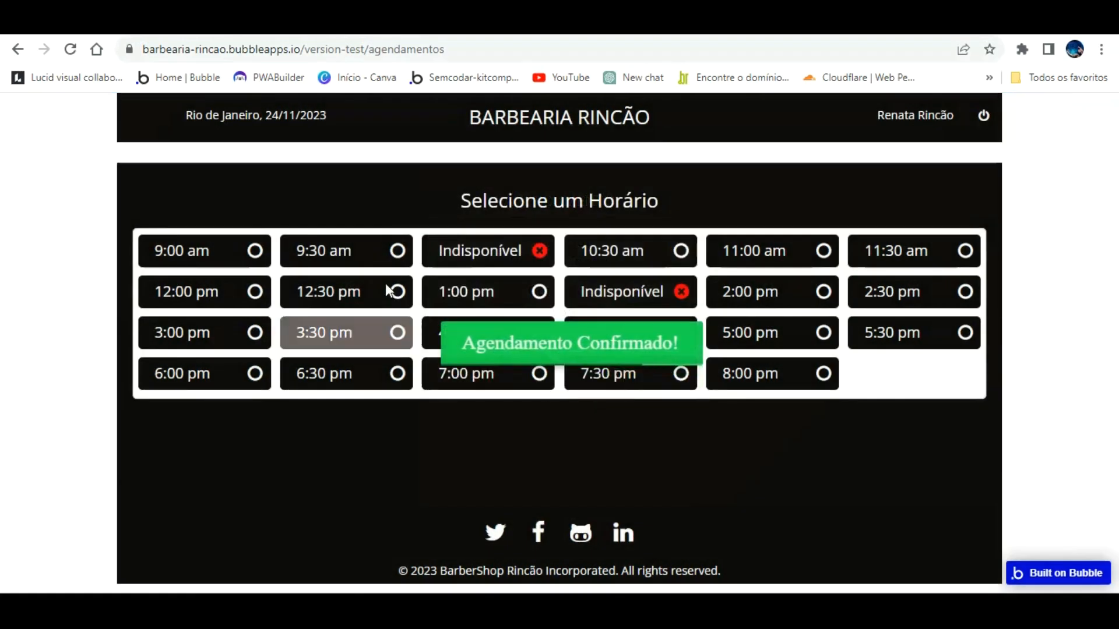
left_click(349, 333)
left_click(574, 417)
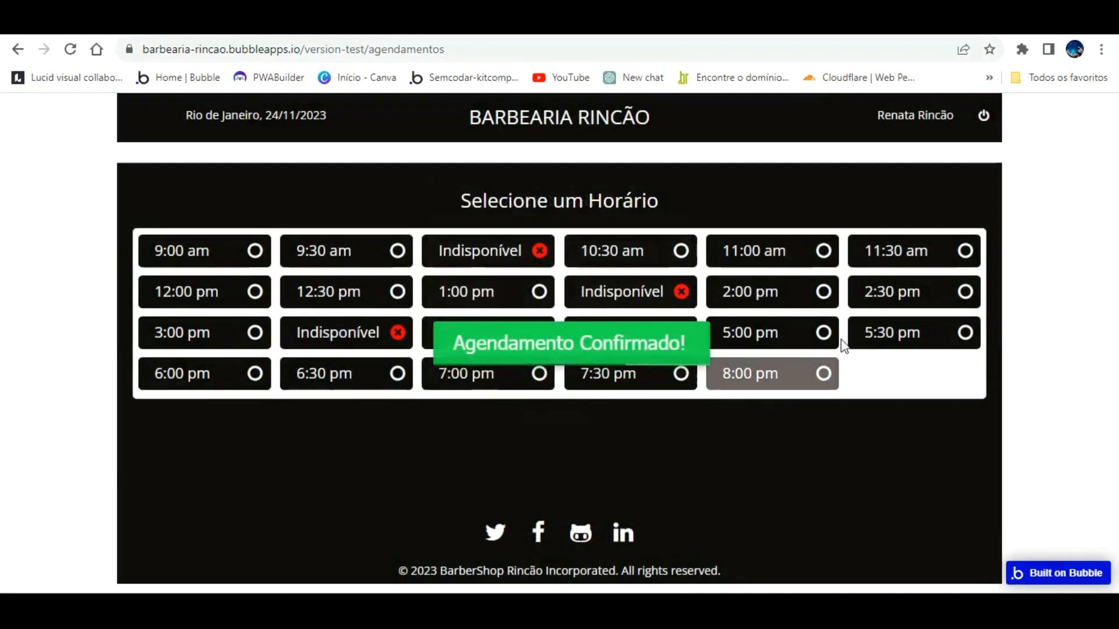
Step: Book the 5:30 pm and 7:30 pm slots, then view the barber's bookings list
left_click(903, 332)
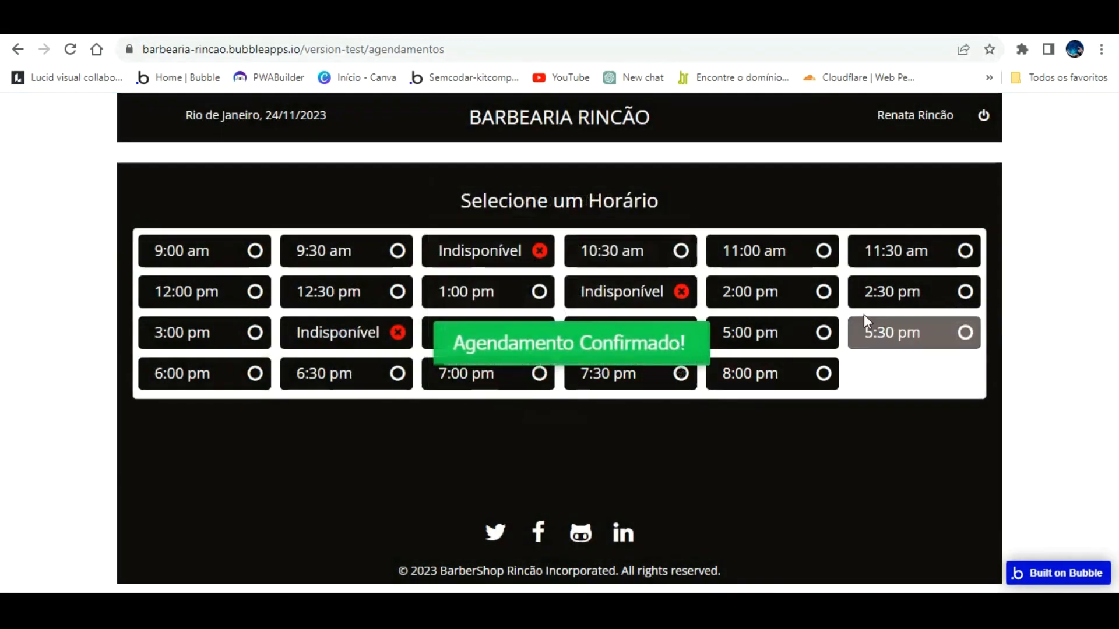
left_click(966, 333)
left_click(577, 417)
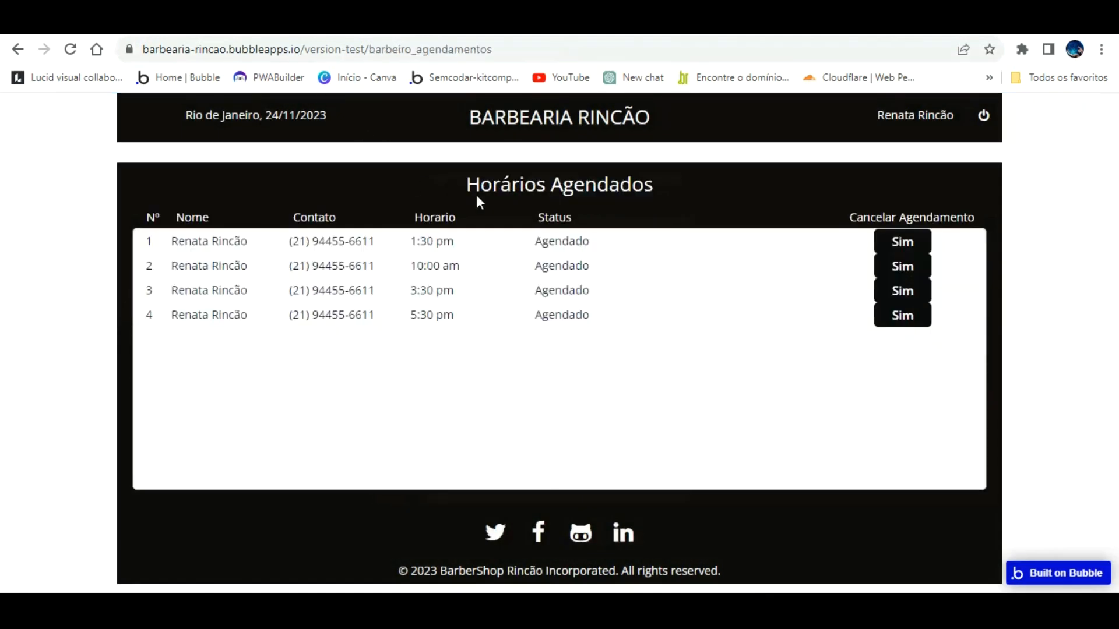
left_click(481, 22)
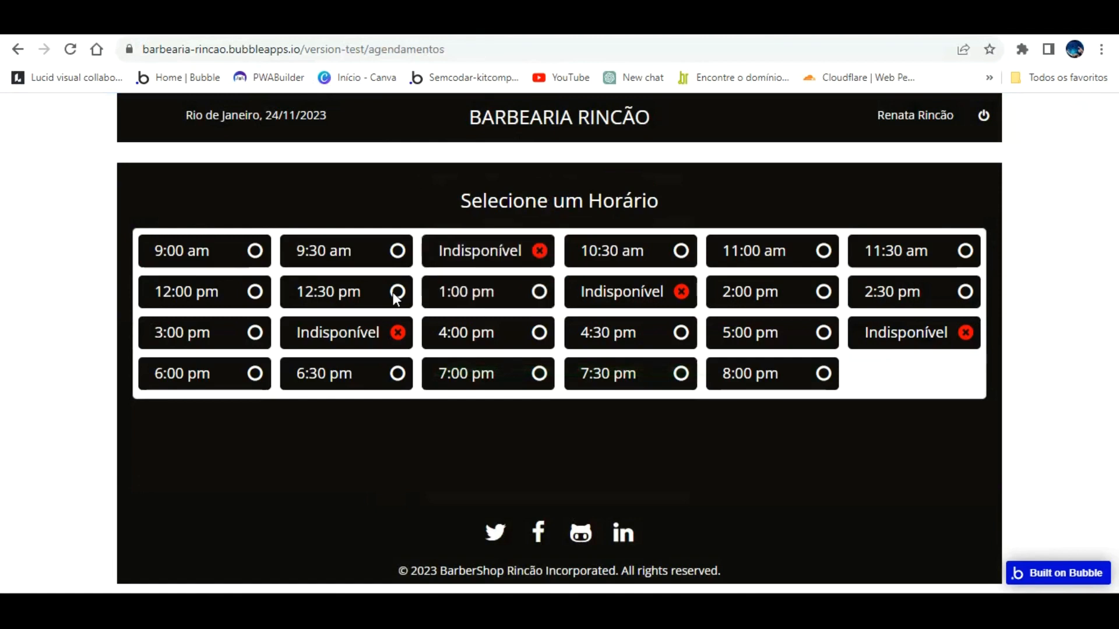
left_click(692, 364)
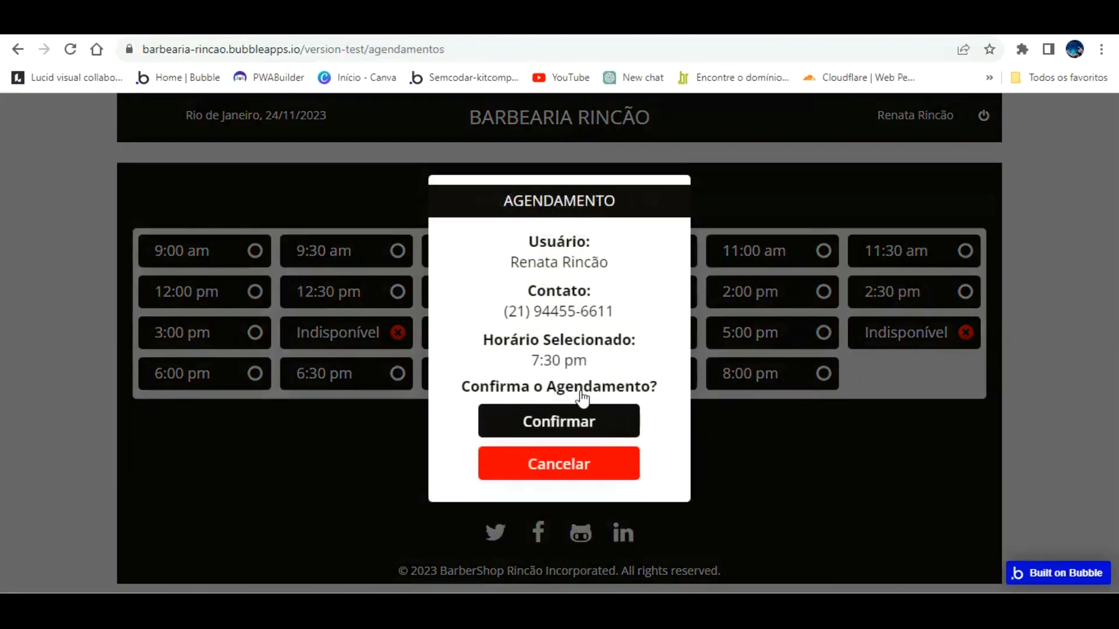
left_click(526, 415)
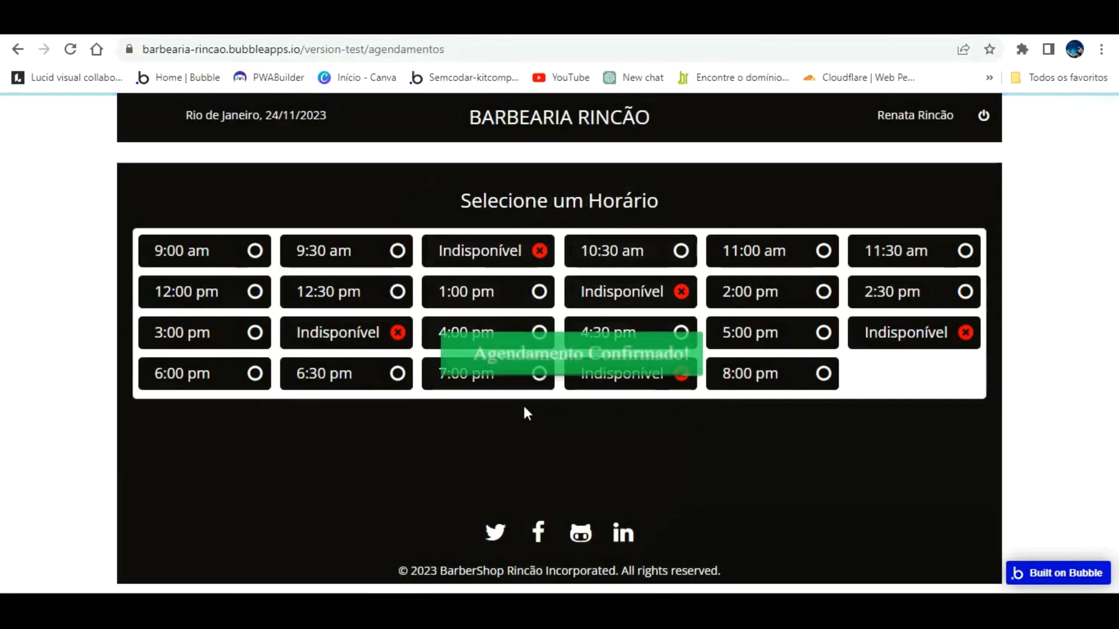
left_click(326, 23)
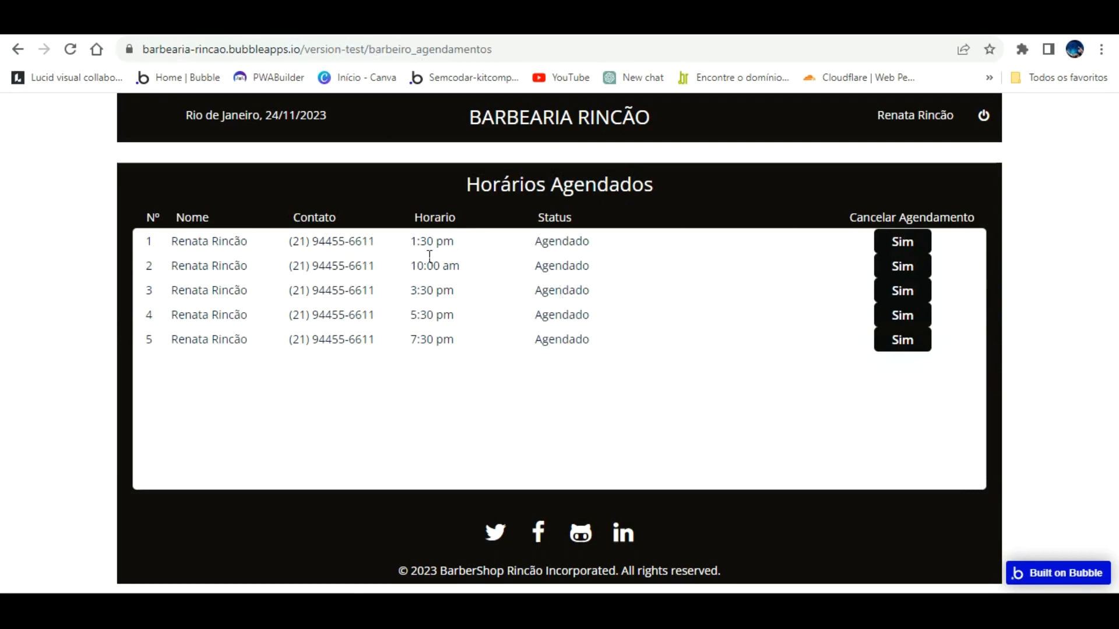
Step: Sort the Time Slot repeating group's data source by Created Date and reload the preview
left_click(143, 22)
left_click(474, 340)
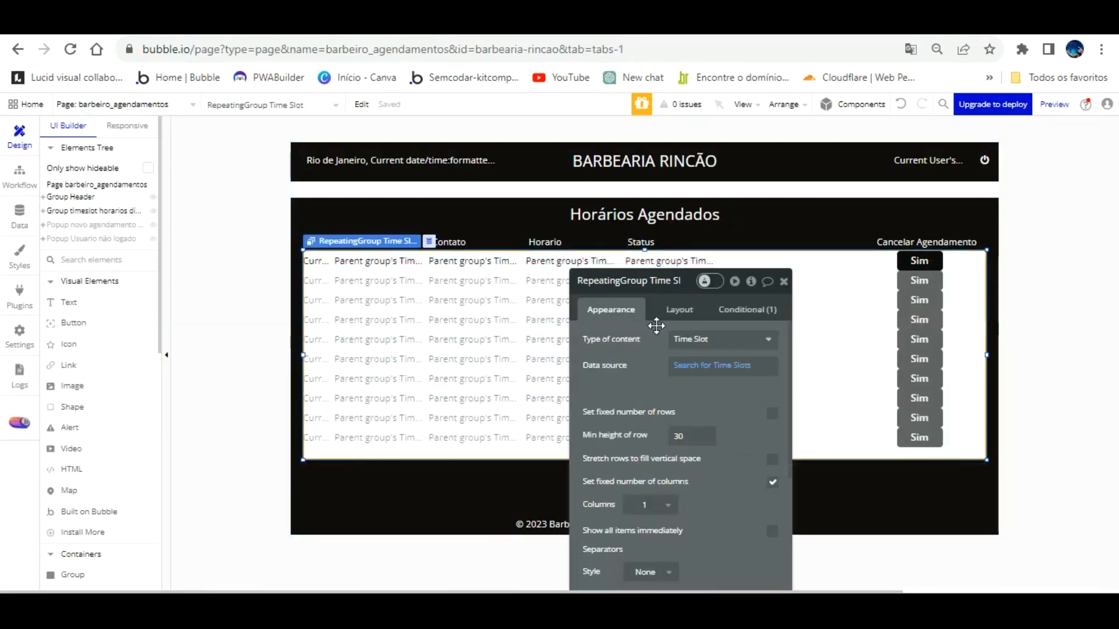
left_click(712, 365)
left_click(492, 383)
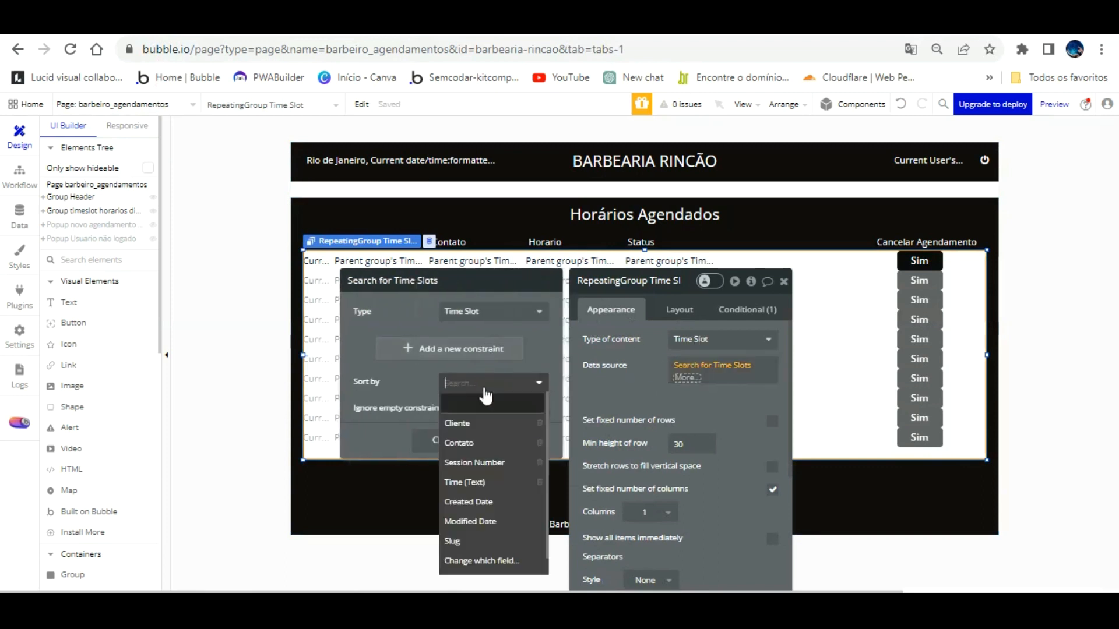
left_click(418, 373)
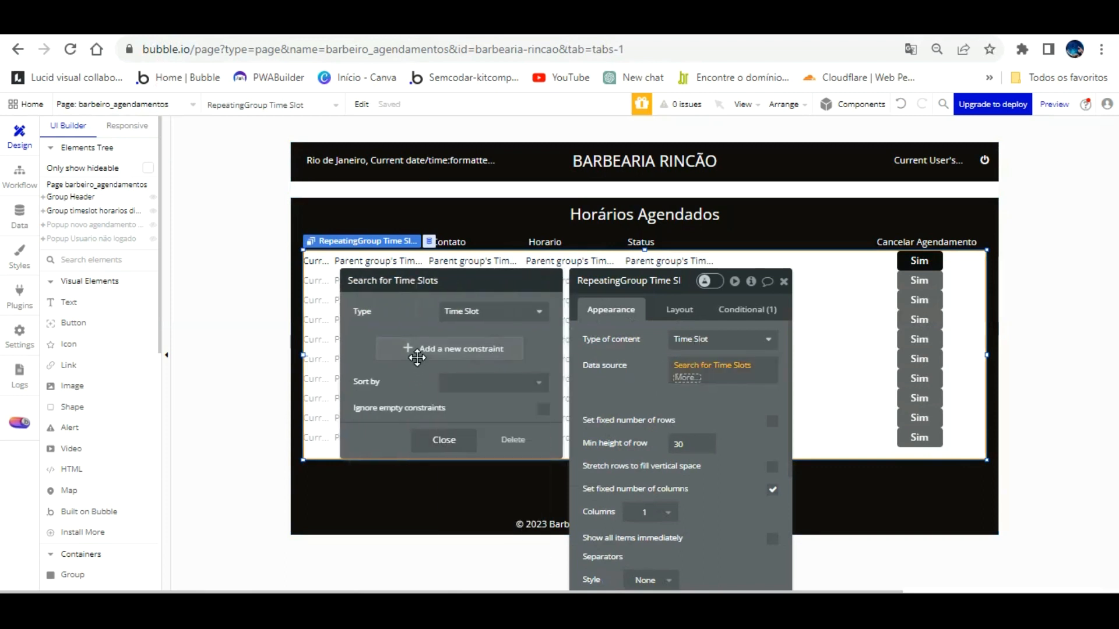
left_click(493, 381)
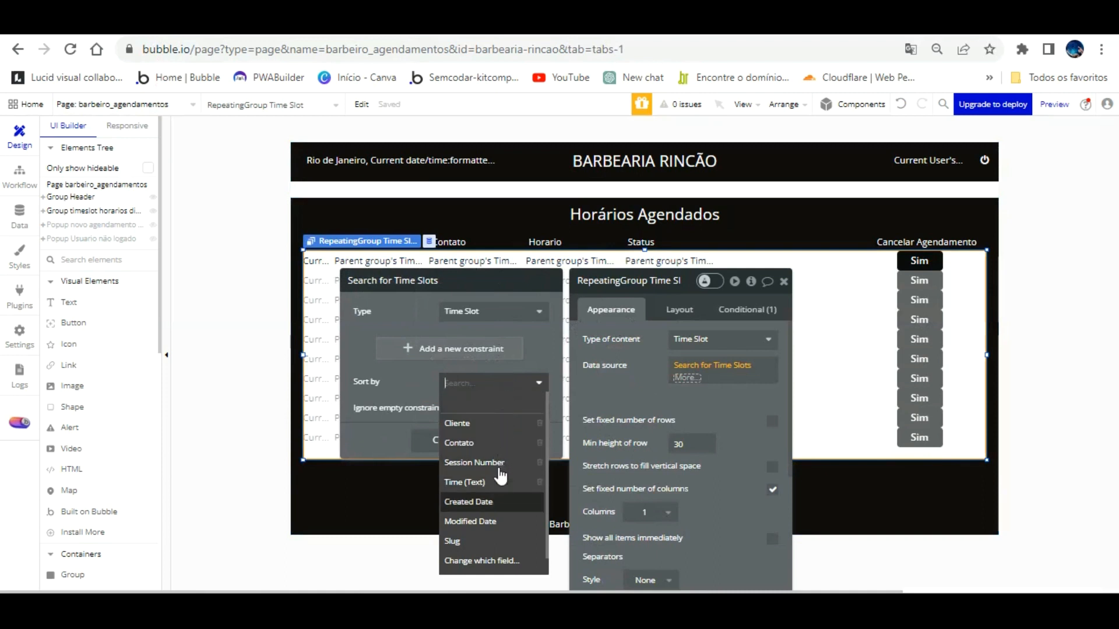
left_click(495, 502)
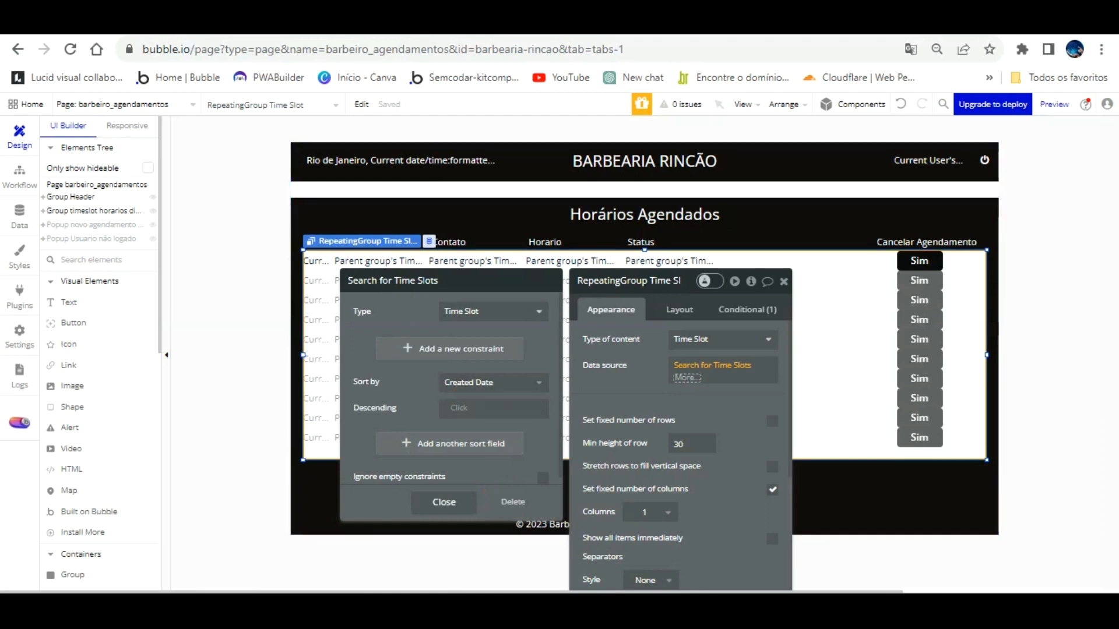
left_click(446, 24)
key("F5")
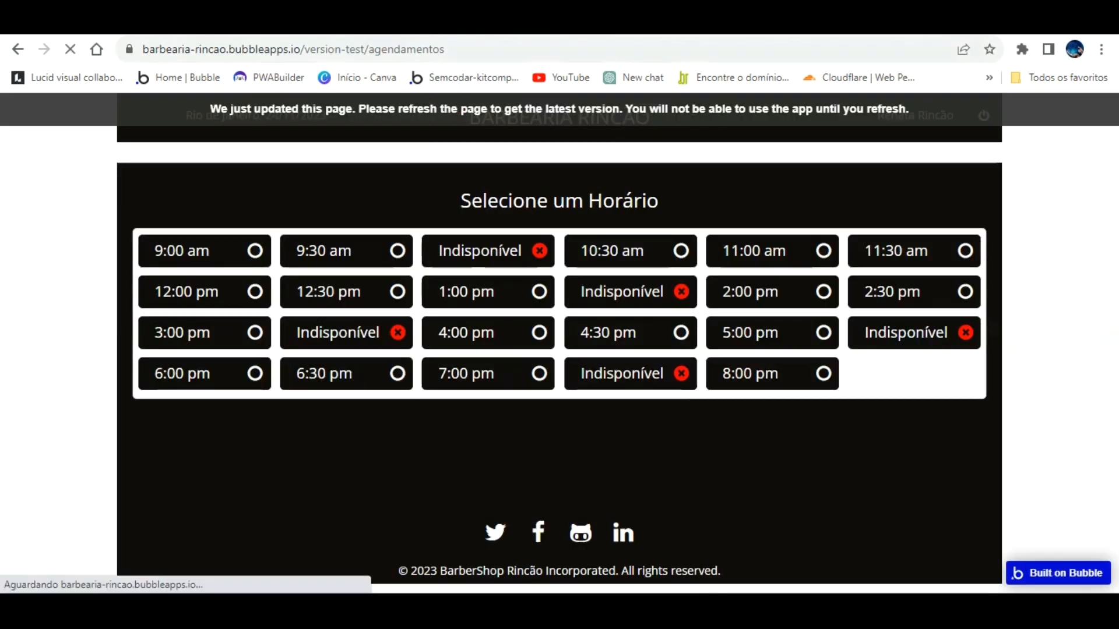
key("F5")
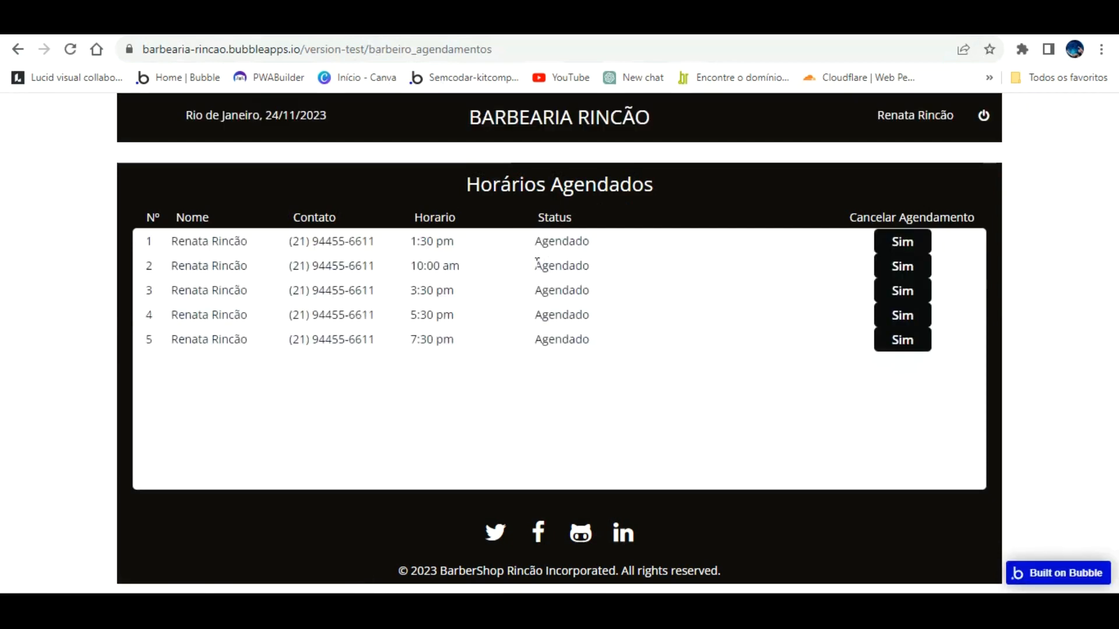
Step: Set the sort's Descending option to no and reload the preview to check the order
left_click(220, 22)
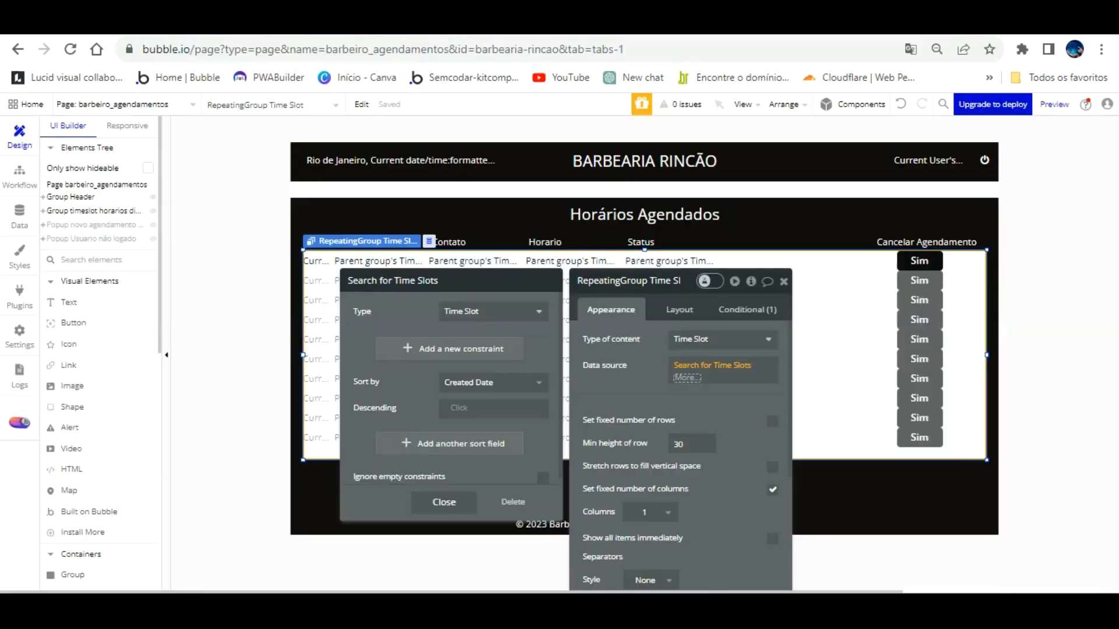
left_click(462, 407)
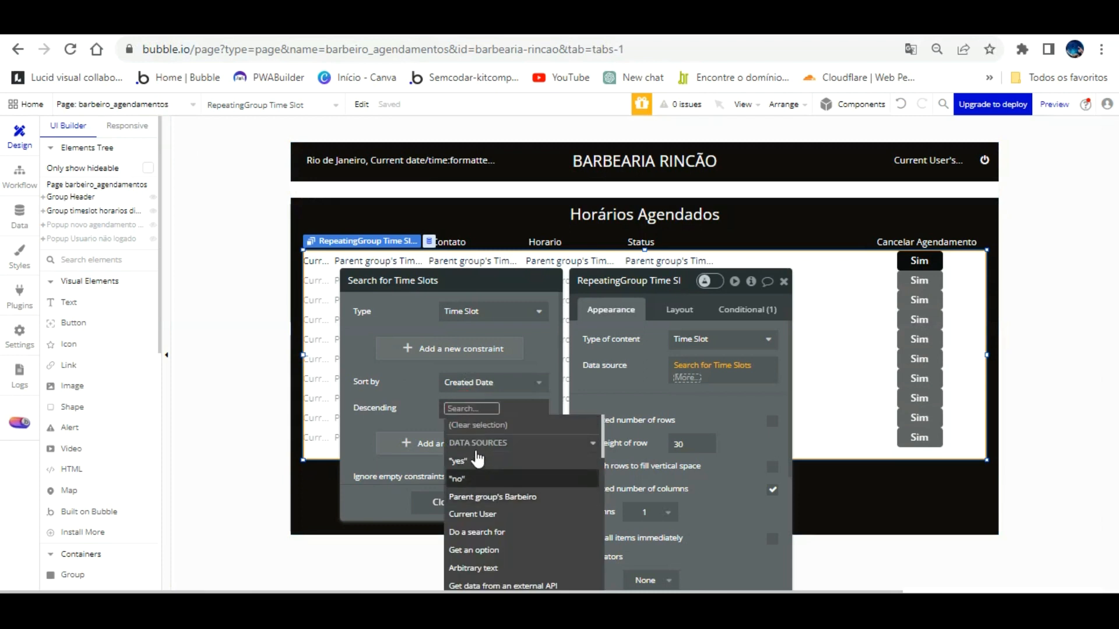
left_click(471, 478)
left_click(418, 367)
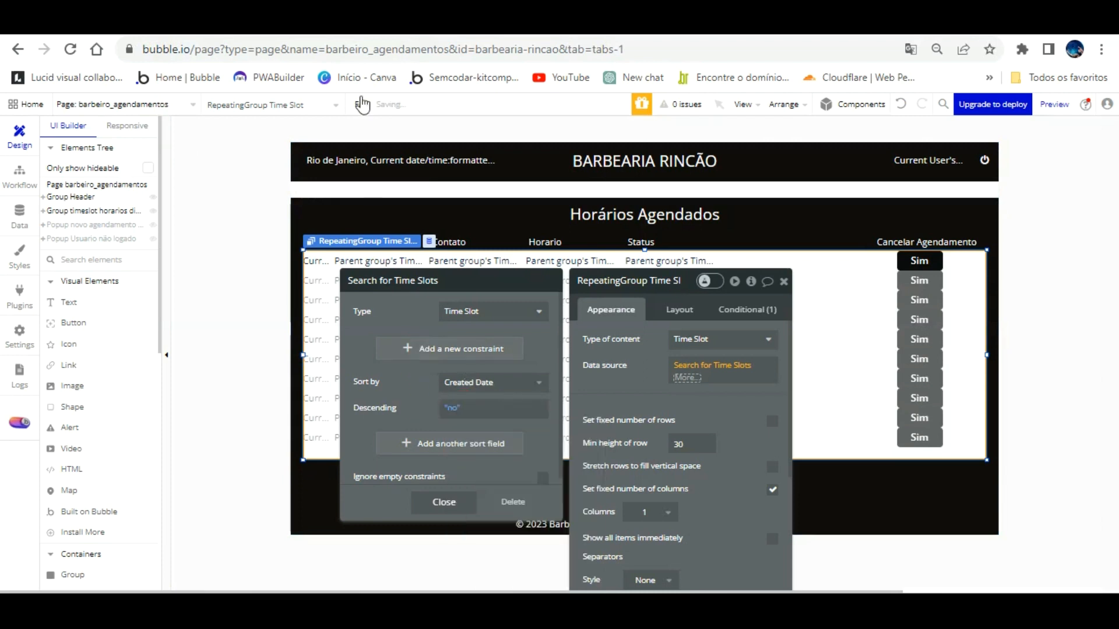
left_click(345, 26)
left_click(396, 90)
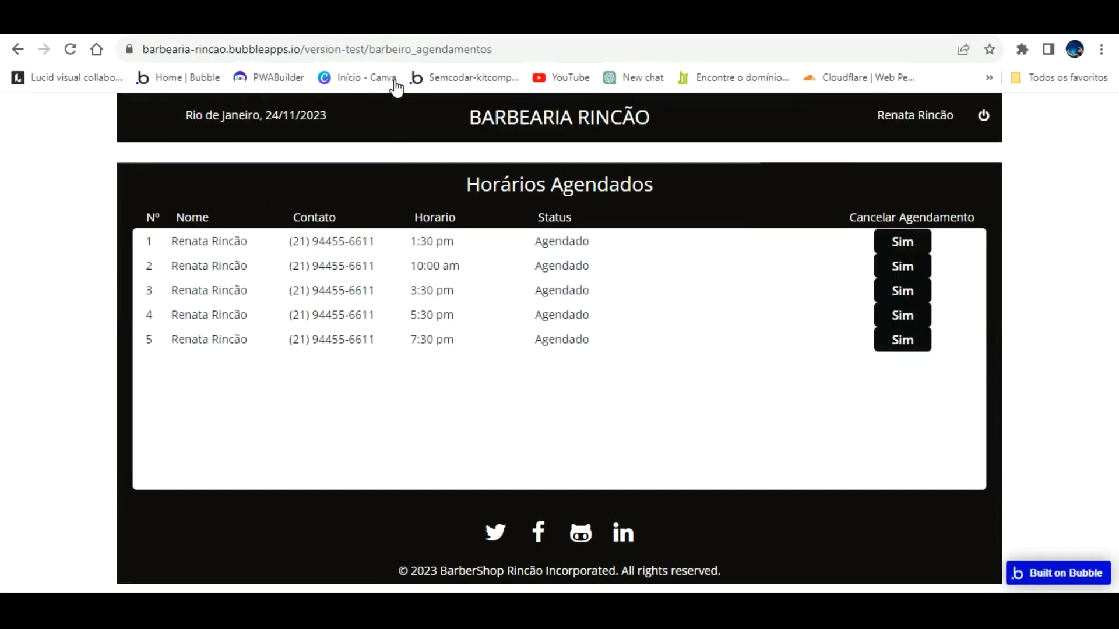
Step: Set Descending to yes and reload the preview so the newest bookings appear first
left_click(181, 25)
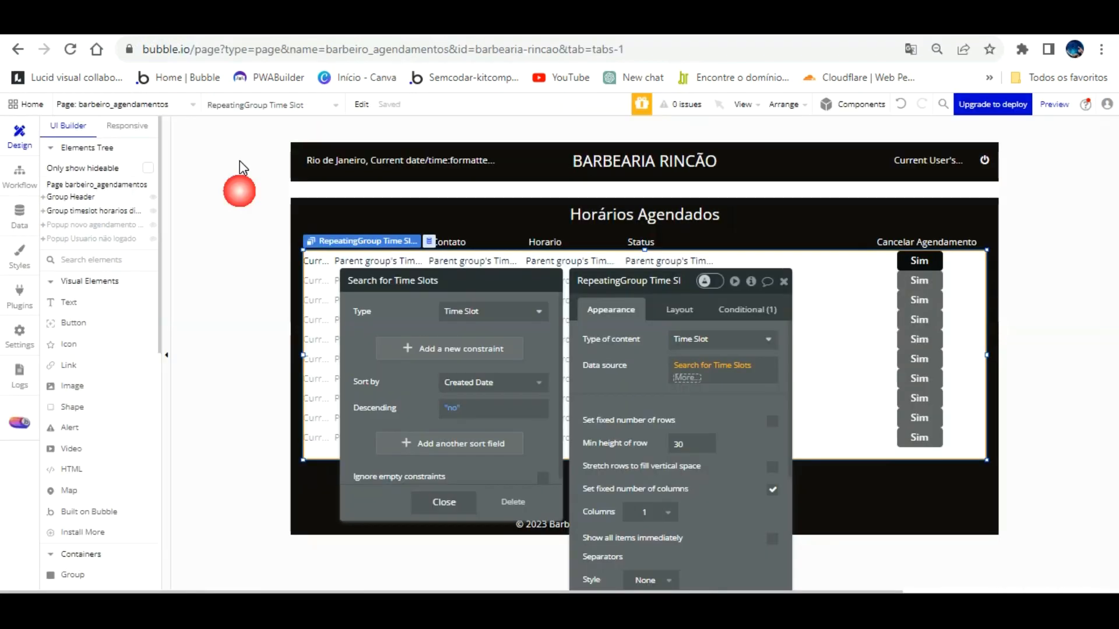
left_click(457, 411)
left_click(461, 460)
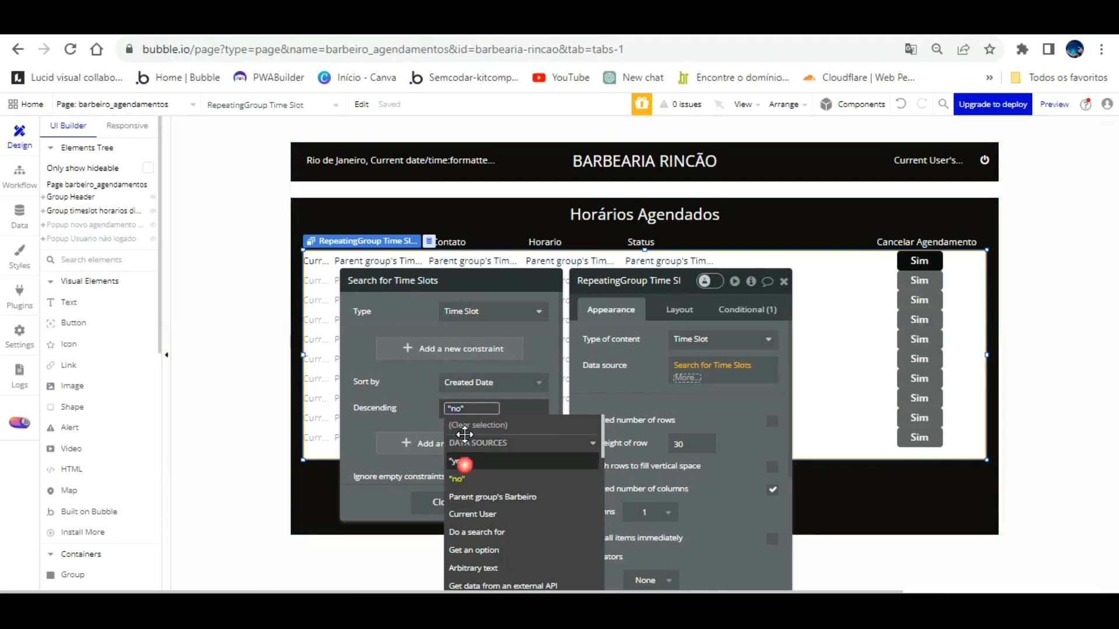
left_click(395, 288)
left_click(344, 24)
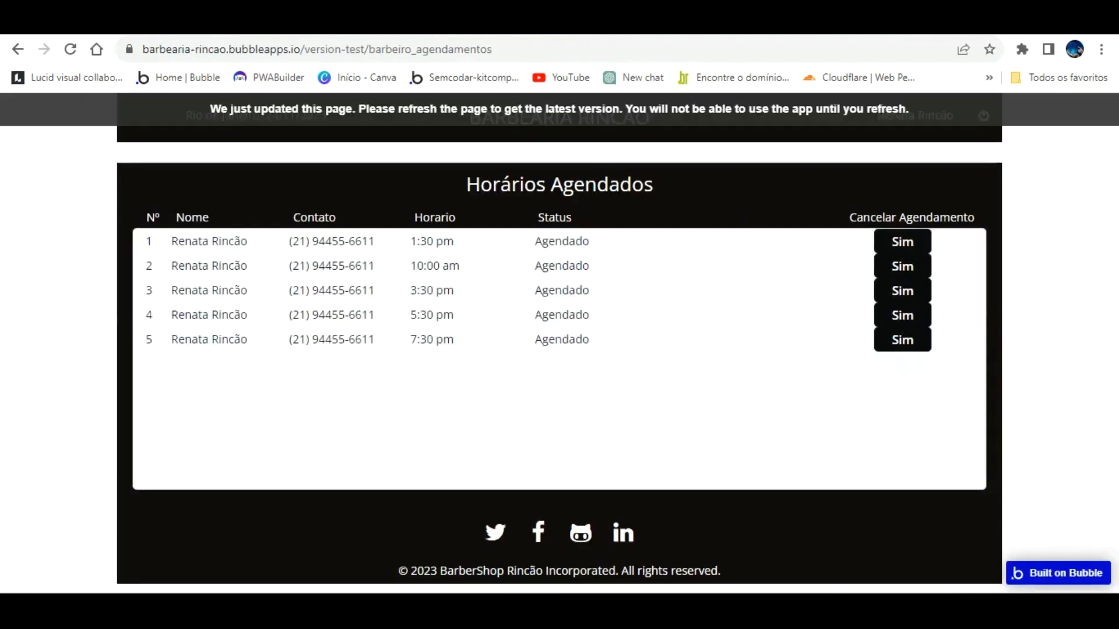
left_click(369, 100)
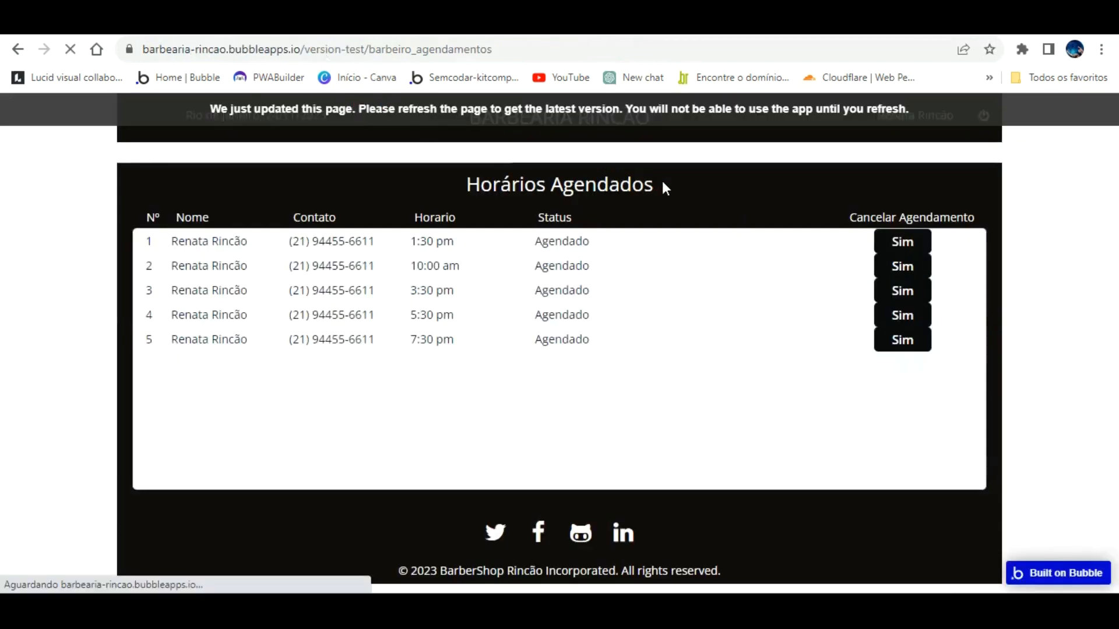
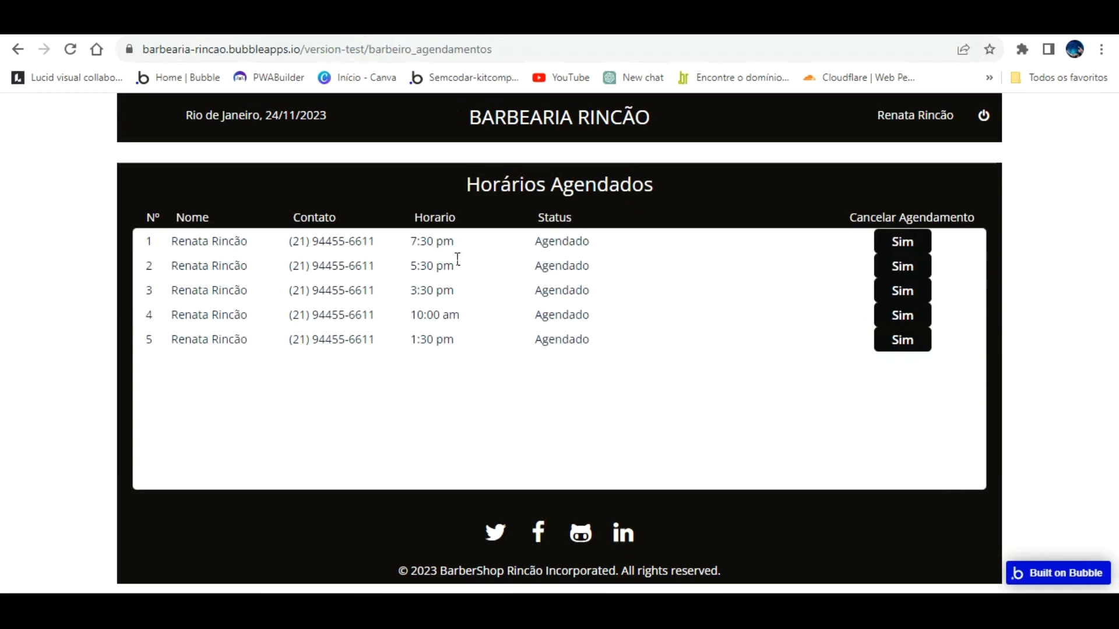
Step: Cancel the 5:30 pm and 10:00 am bookings, then test booking the freed 10:00 am slot
left_click(898, 265)
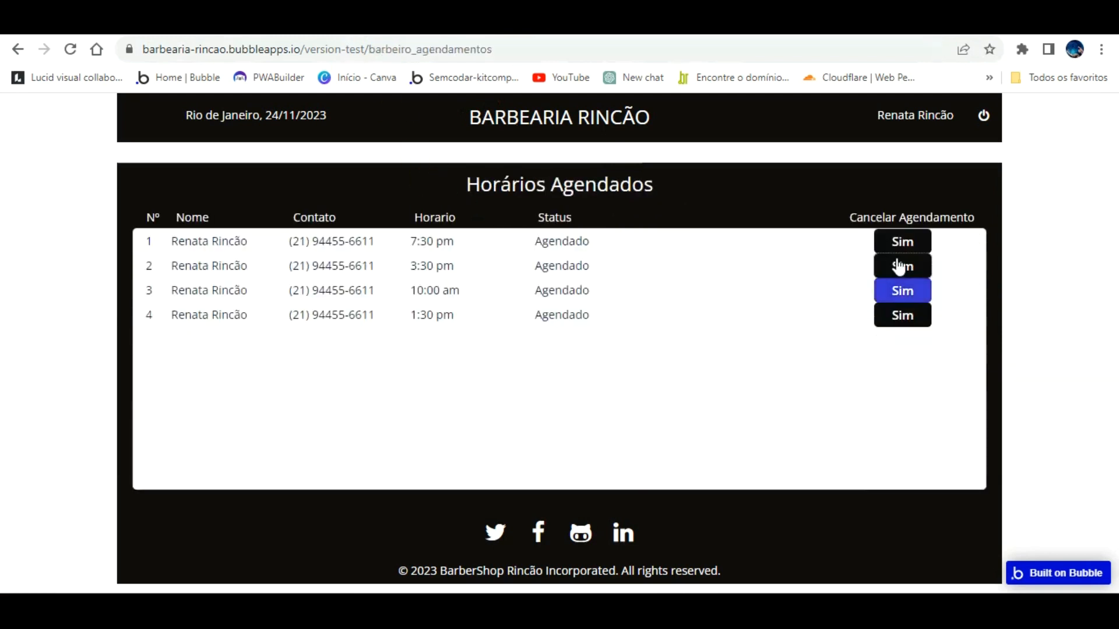
left_click(902, 290)
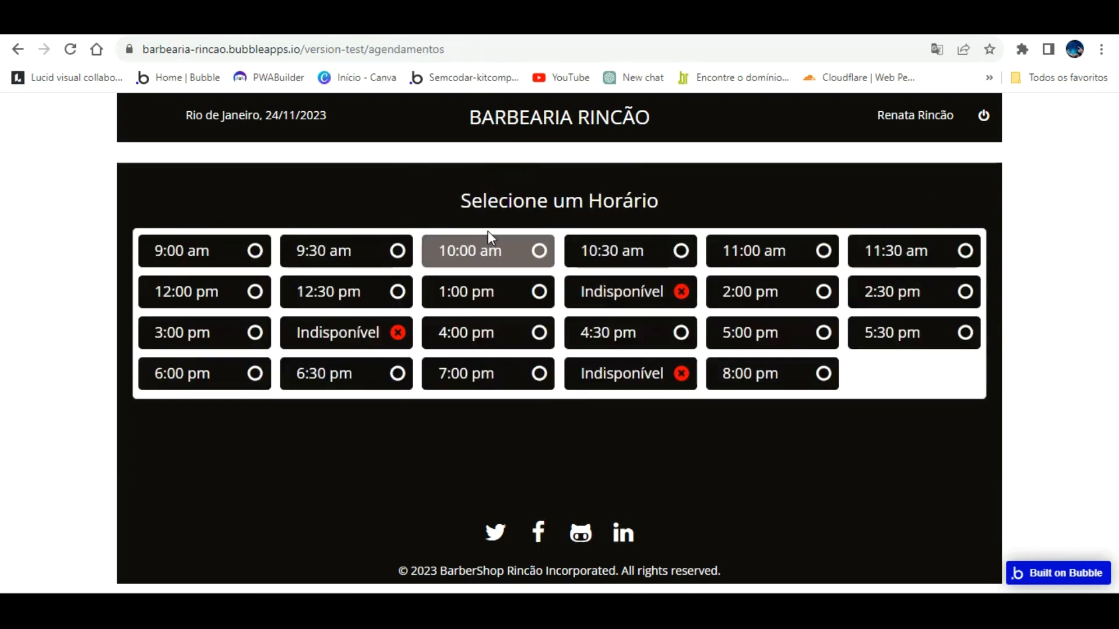
left_click(535, 253)
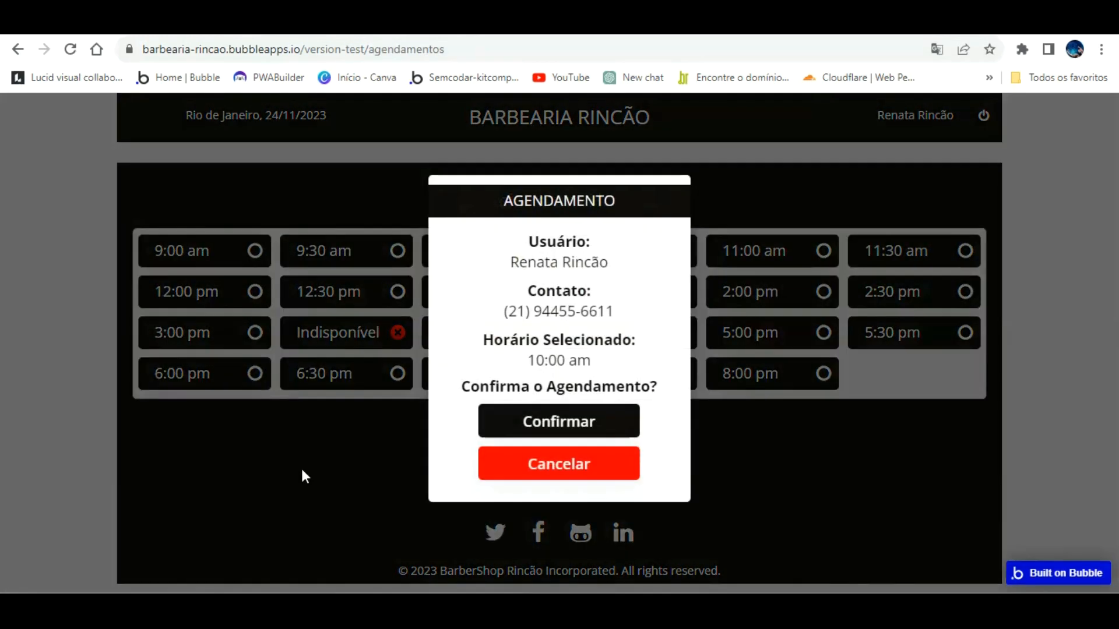
left_click(303, 476)
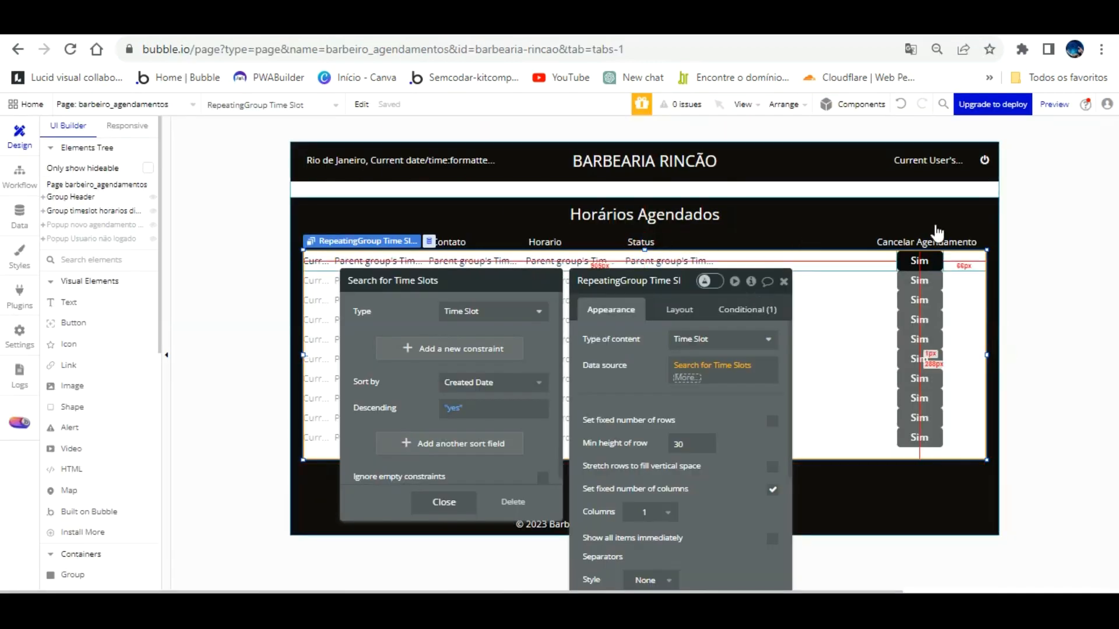
Step: Delete the Sim button's 'This Button is hovered' condition, nudge it right, and reload the preview
left_click(832, 286)
left_click(919, 261)
left_click(740, 309)
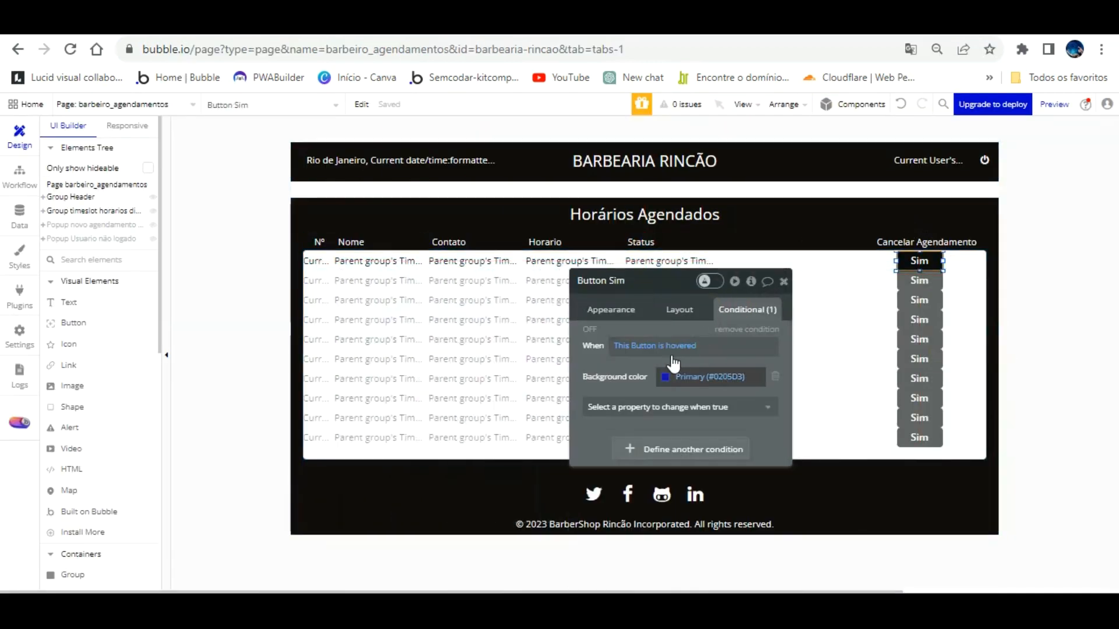
left_click(733, 329)
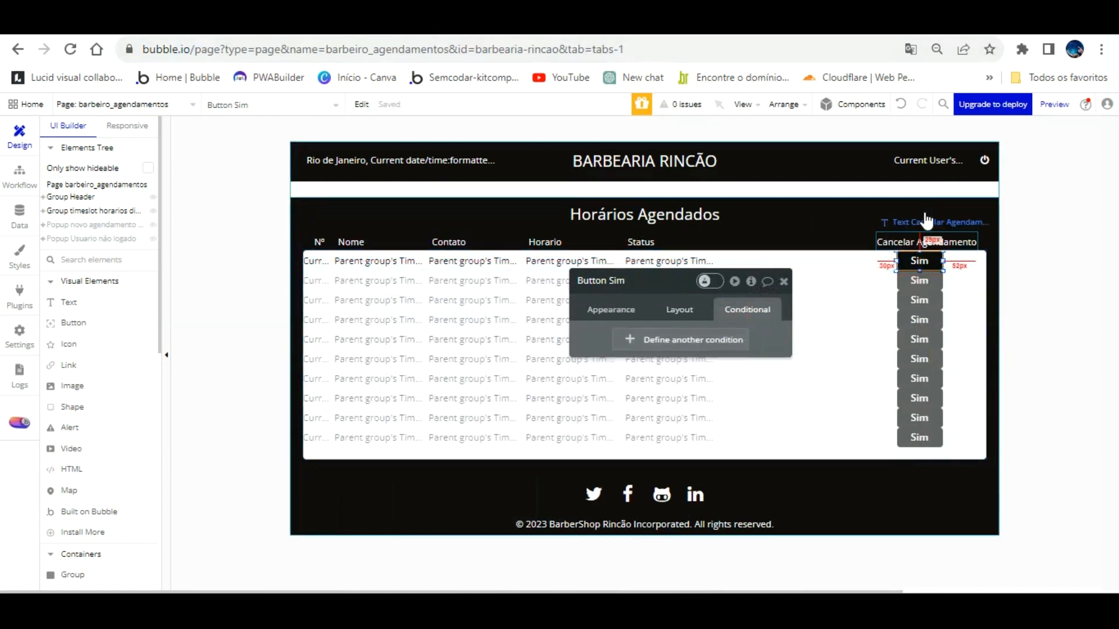
key("Right")
key("Right")
key("Right")
key("Right")
key("Right")
key("Right")
key("Right")
key("Right")
key("Right")
key("Right")
key("Right")
key("Right")
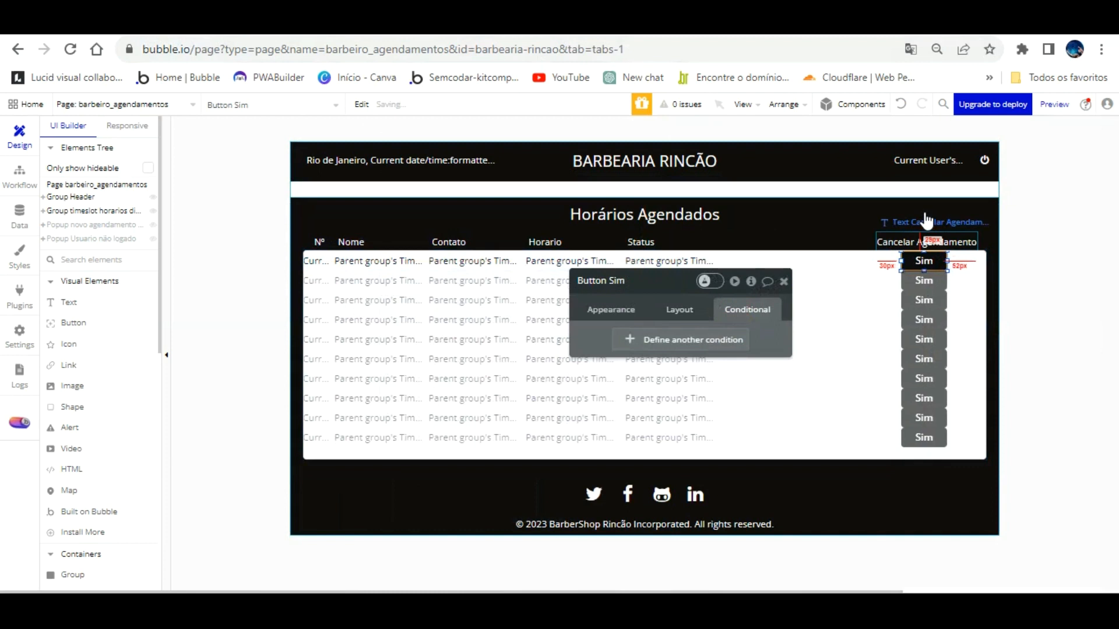
left_click(326, 24)
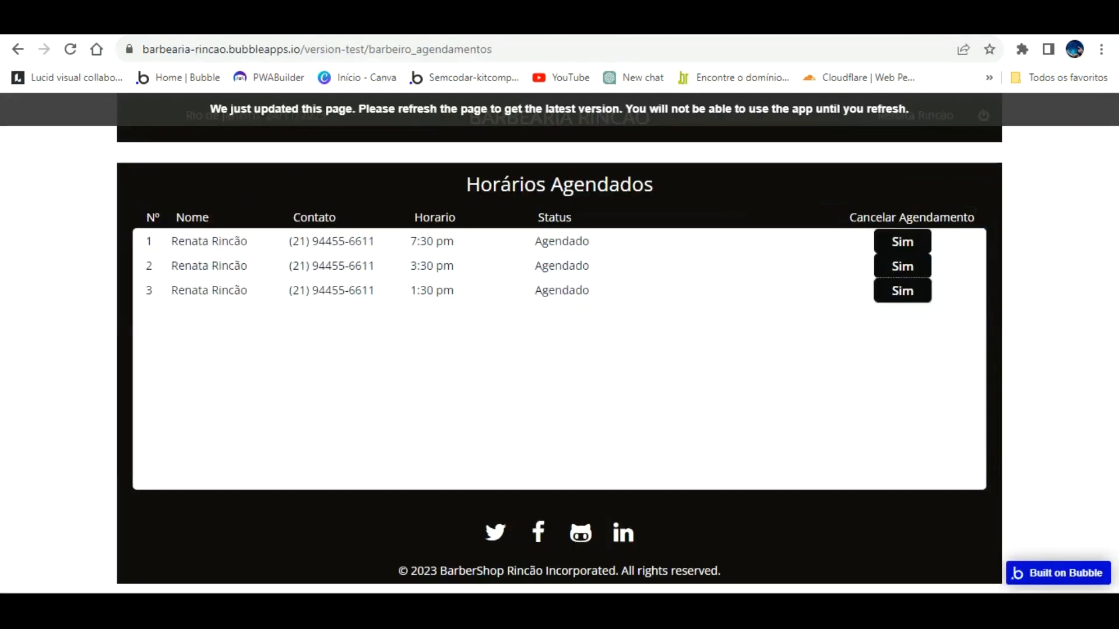
key("F5")
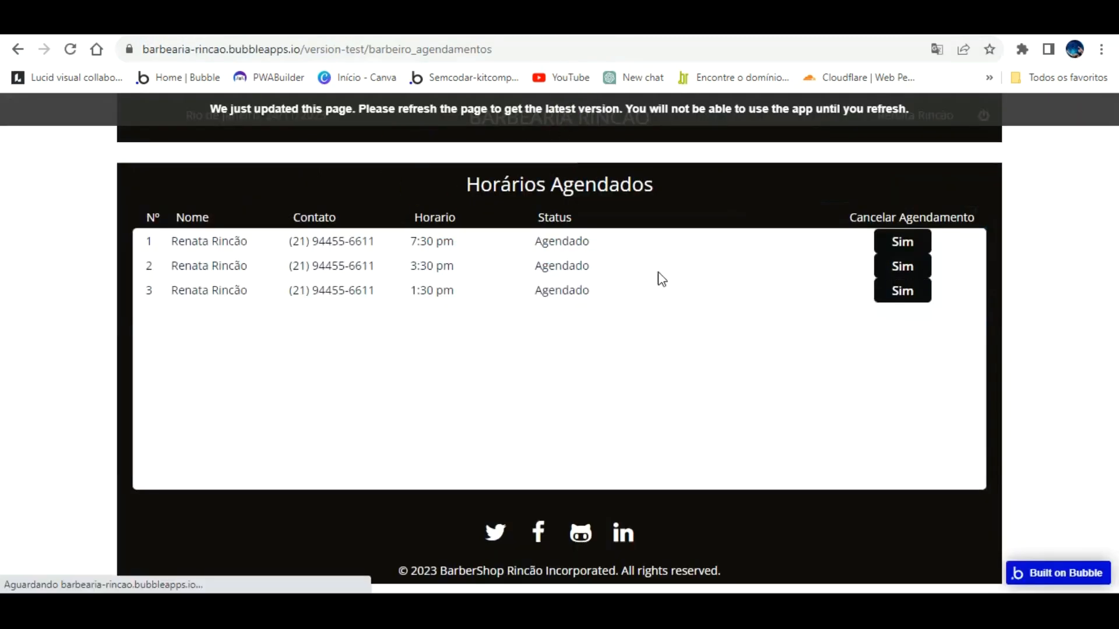
left_click(99, 24)
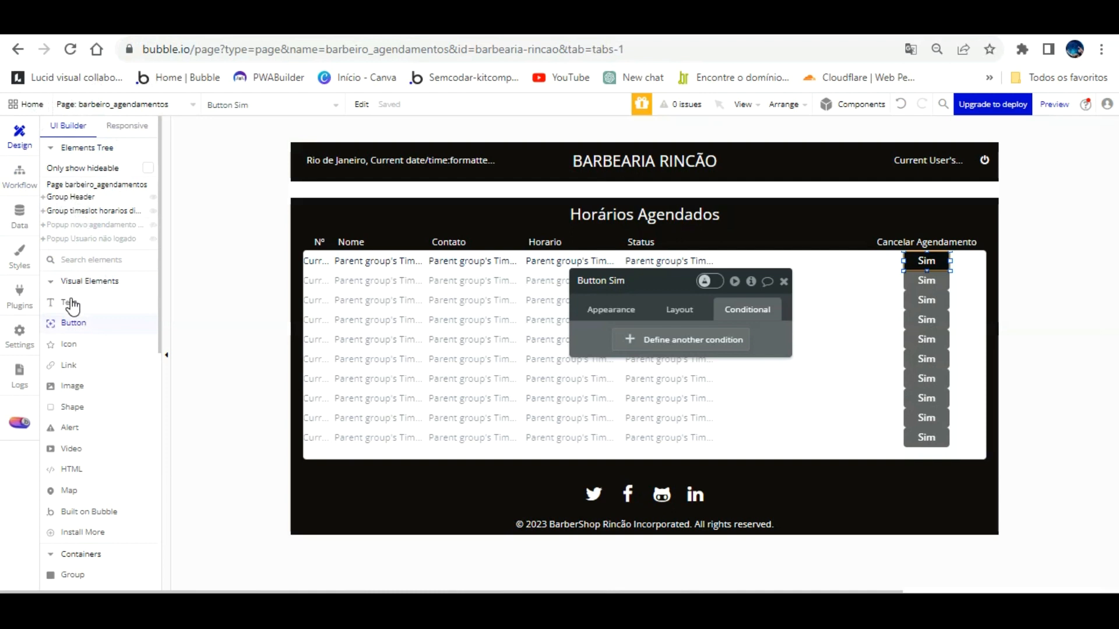
Step: Copy and paste Popup Usuario não logado to create a duplicate shown on the canvas
left_click(88, 238)
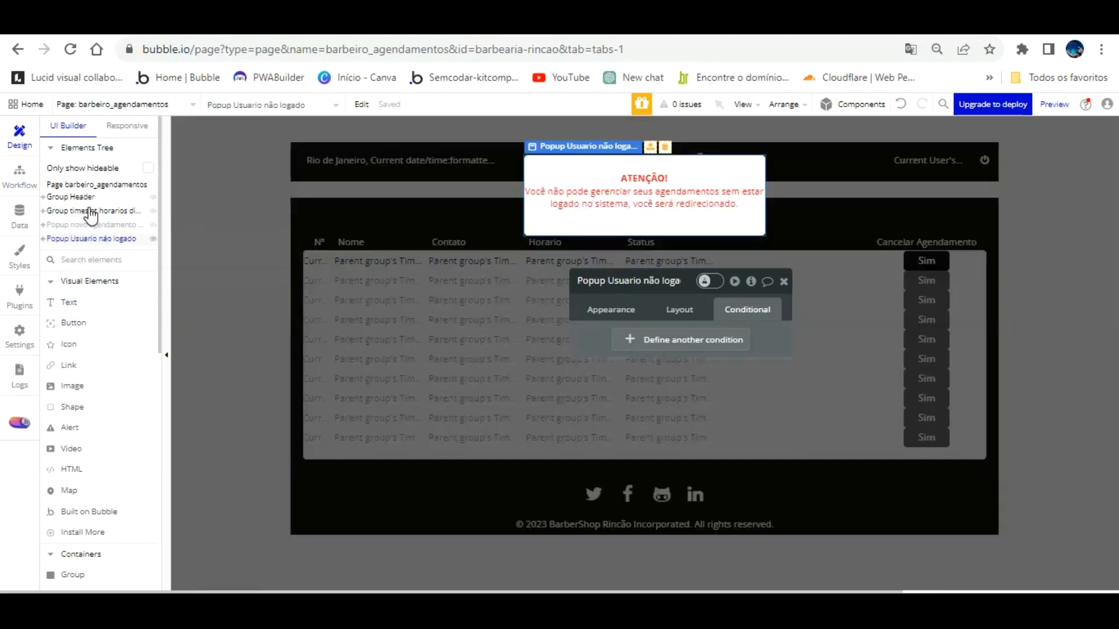
right_click(88, 239)
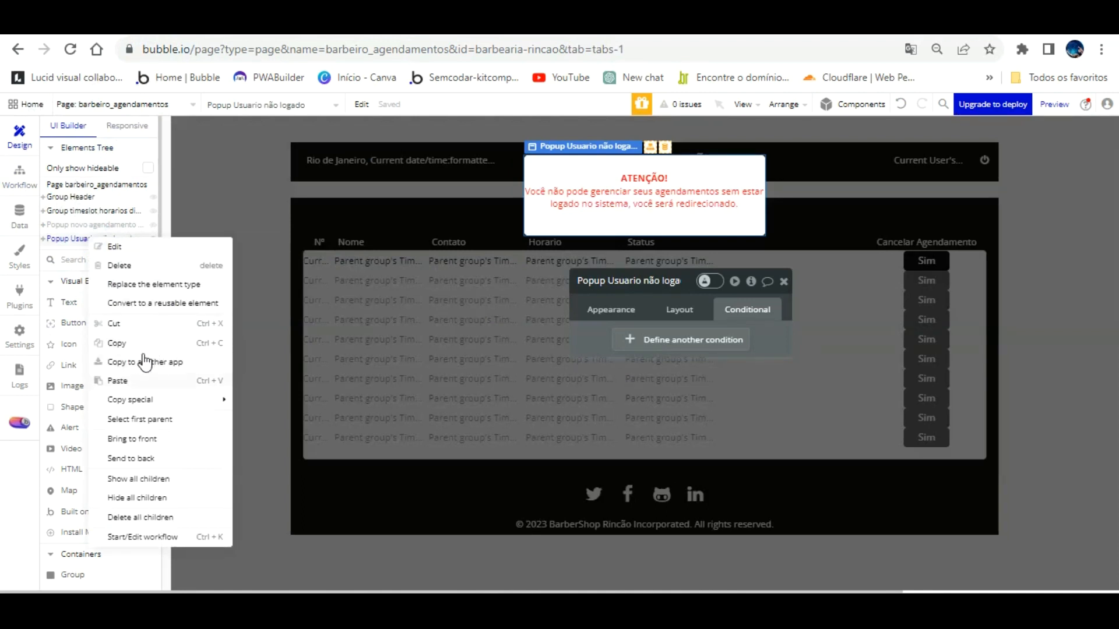
right_click(125, 237)
left_click(153, 378)
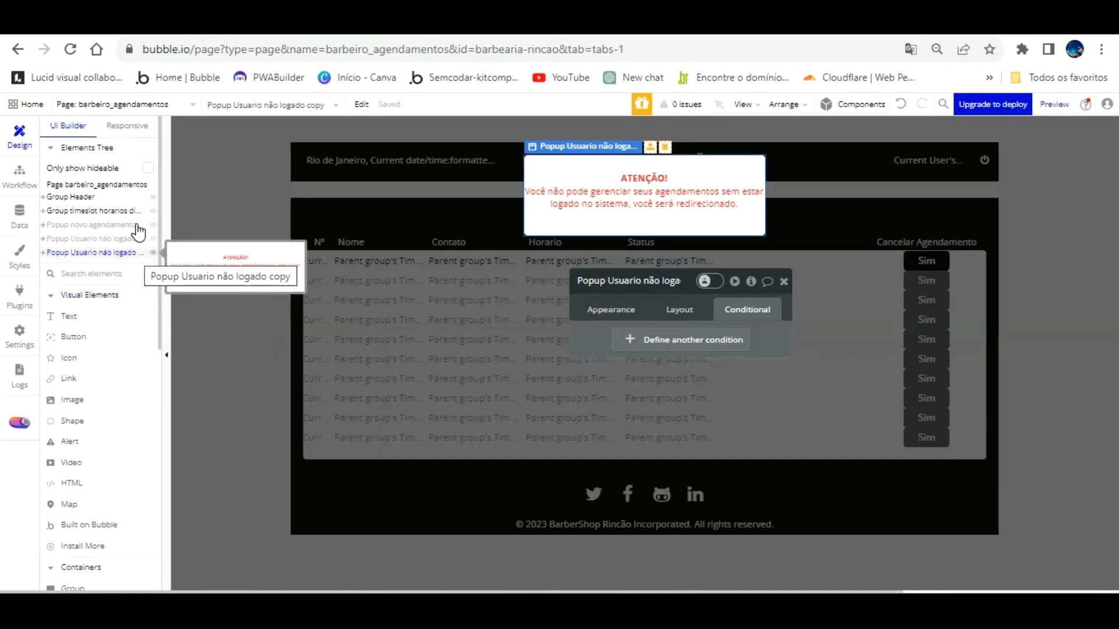
key("Escape")
left_click(143, 252)
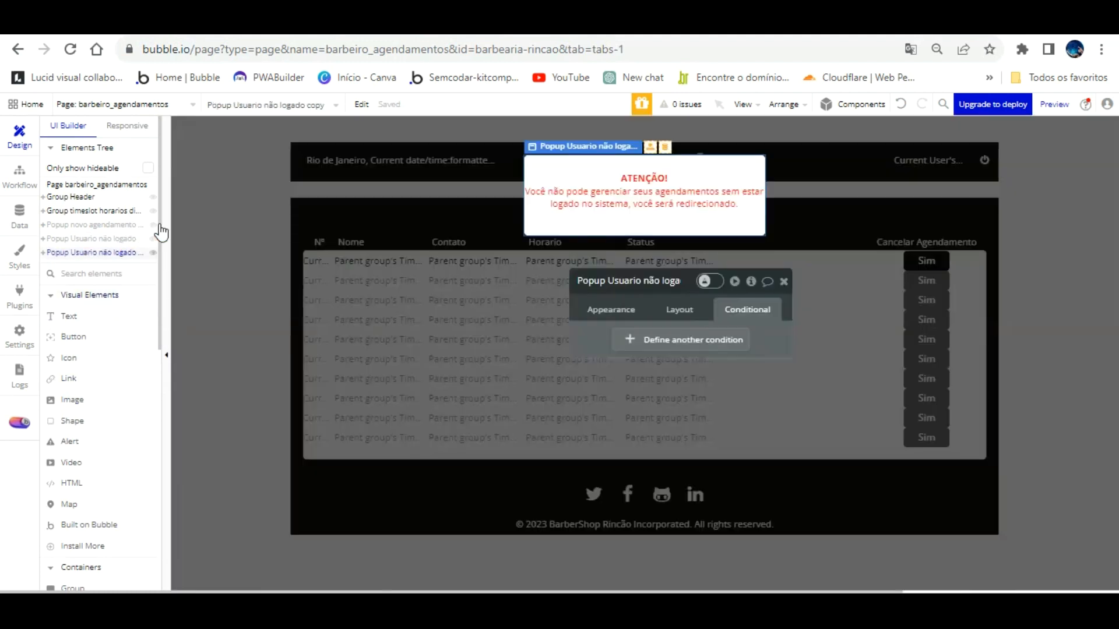
left_click(696, 140)
left_click(697, 134)
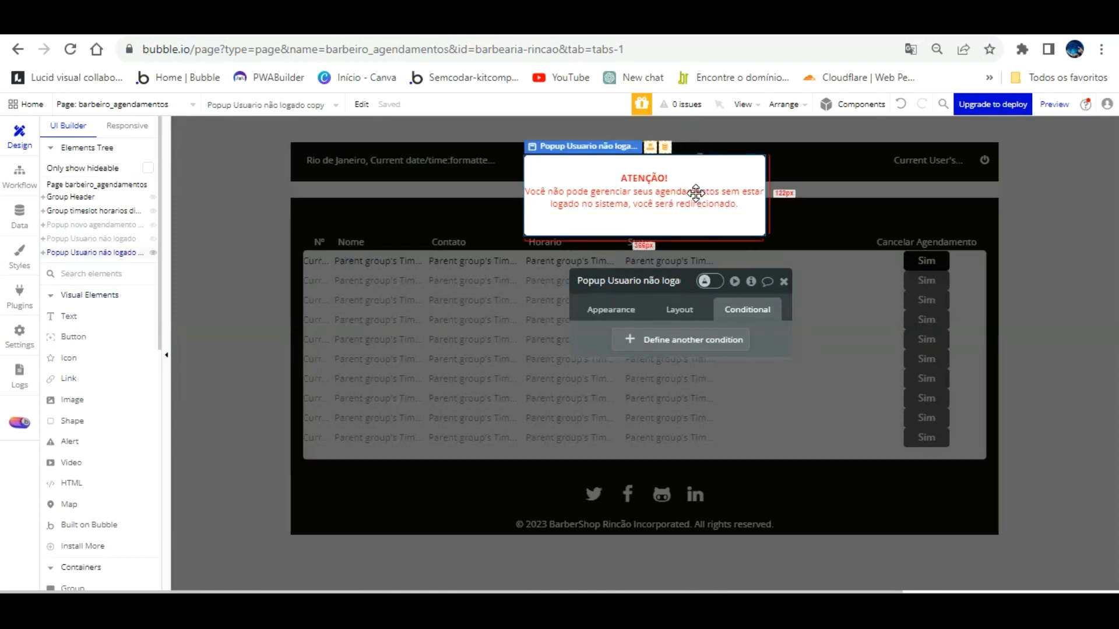
Step: Rename the duplicated popup to 'Popup Deletar agendamento'
left_click(121, 238)
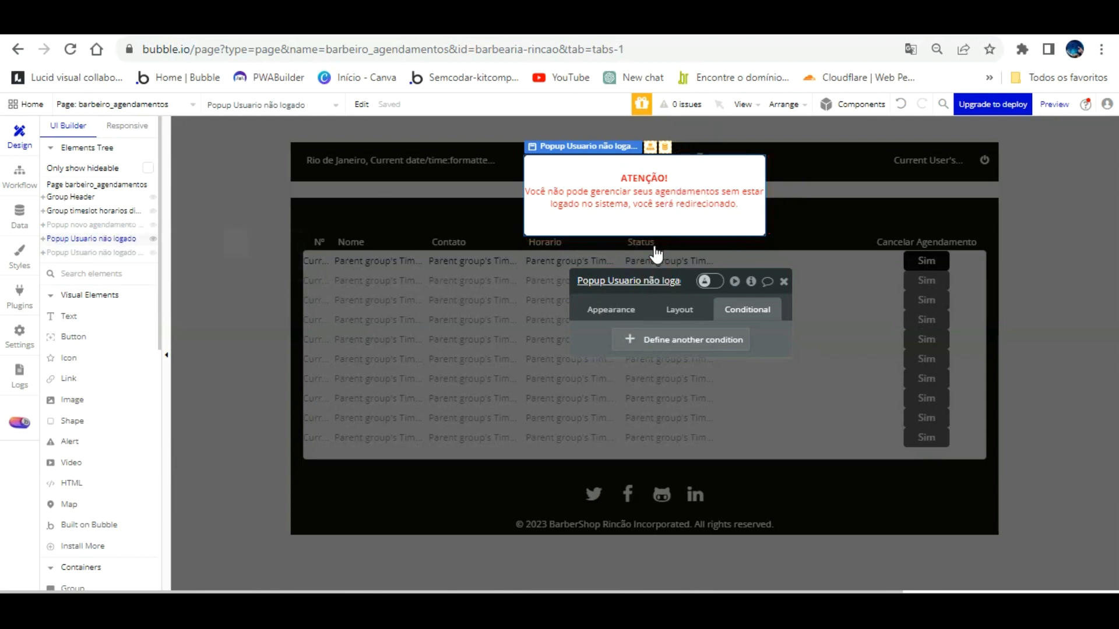
left_click(667, 282)
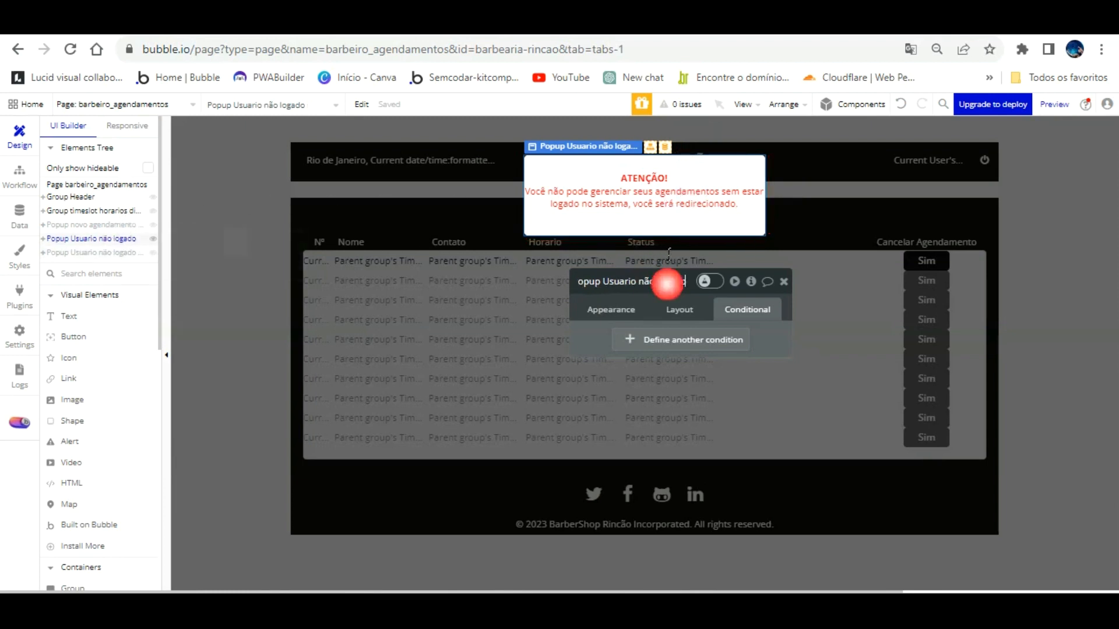
left_click(124, 250)
left_click(667, 283)
key("BackSpace")
key("BackSpace")
key("BackSpace")
key("BackSpace")
key("BackSpace")
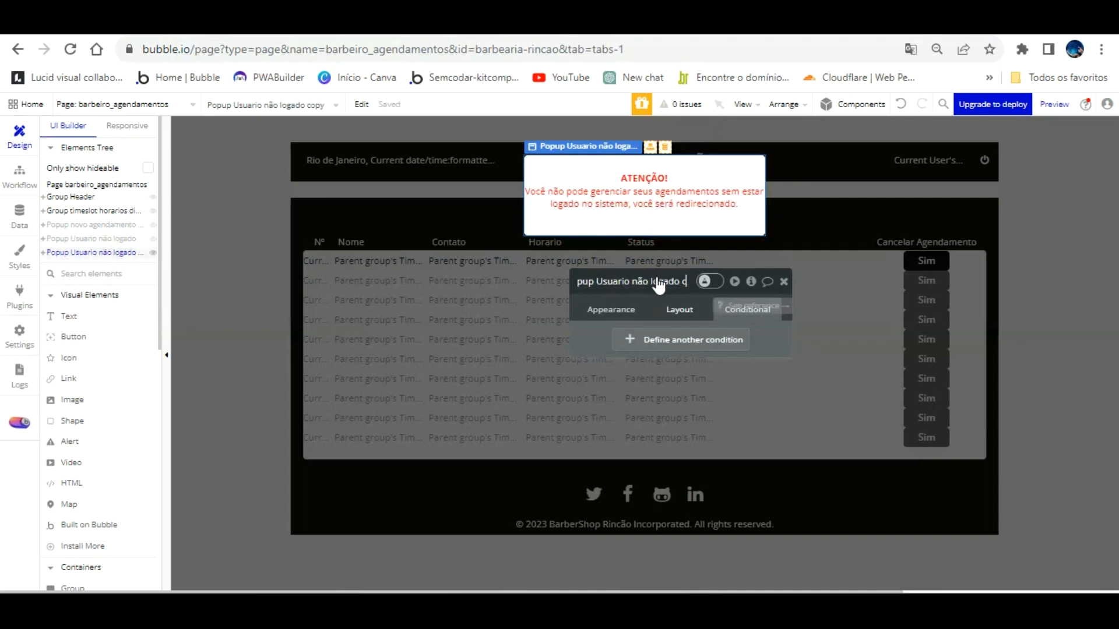
key("BackSpace")
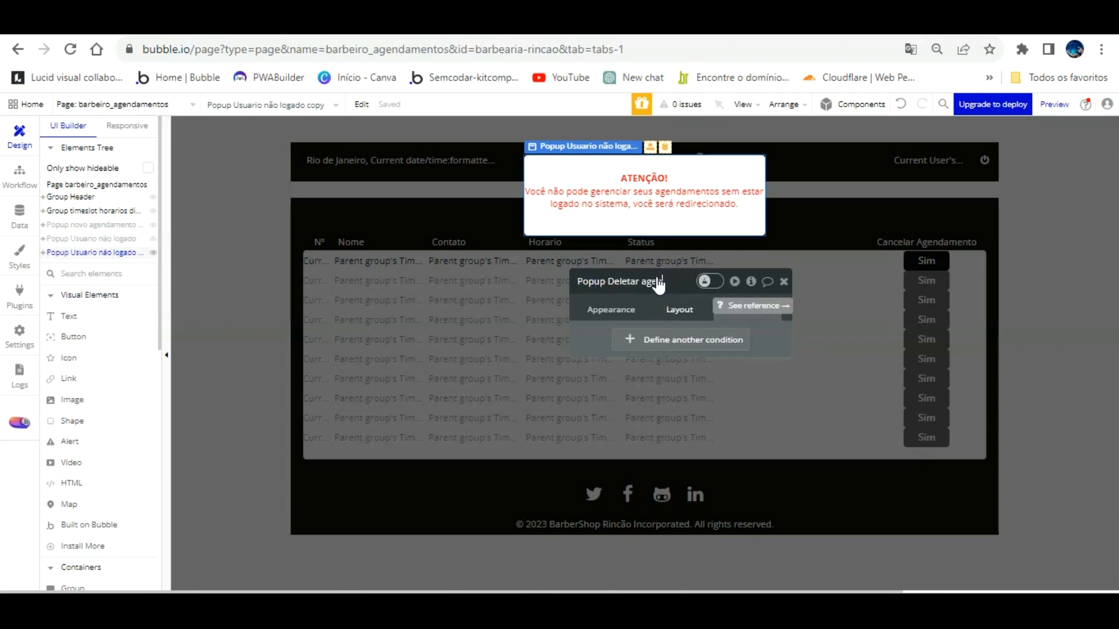
type("nto")
left_click(626, 300)
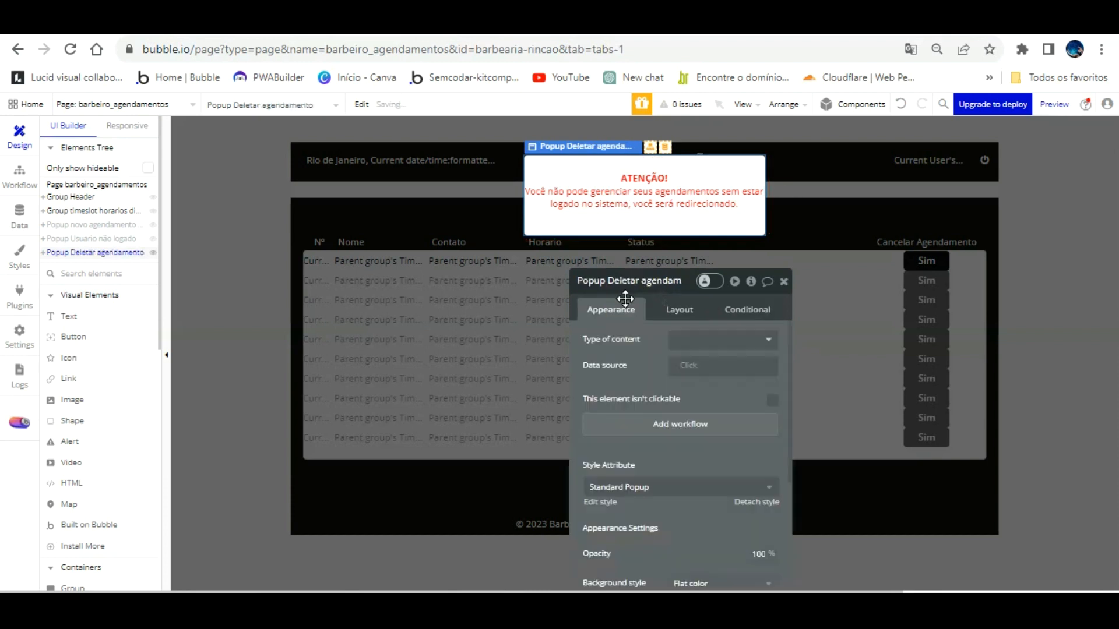
left_click_drag(655, 317, 913, 177)
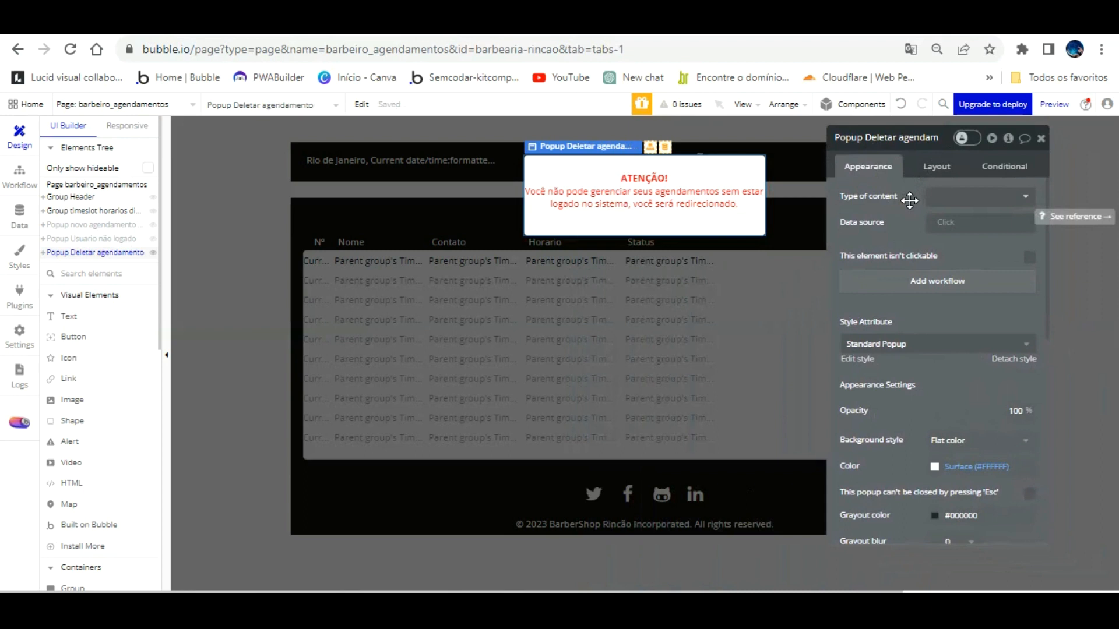
Step: Replace the popup's text with 'Deseja mesmo cancelar o Agendamento?'
double_click(626, 170)
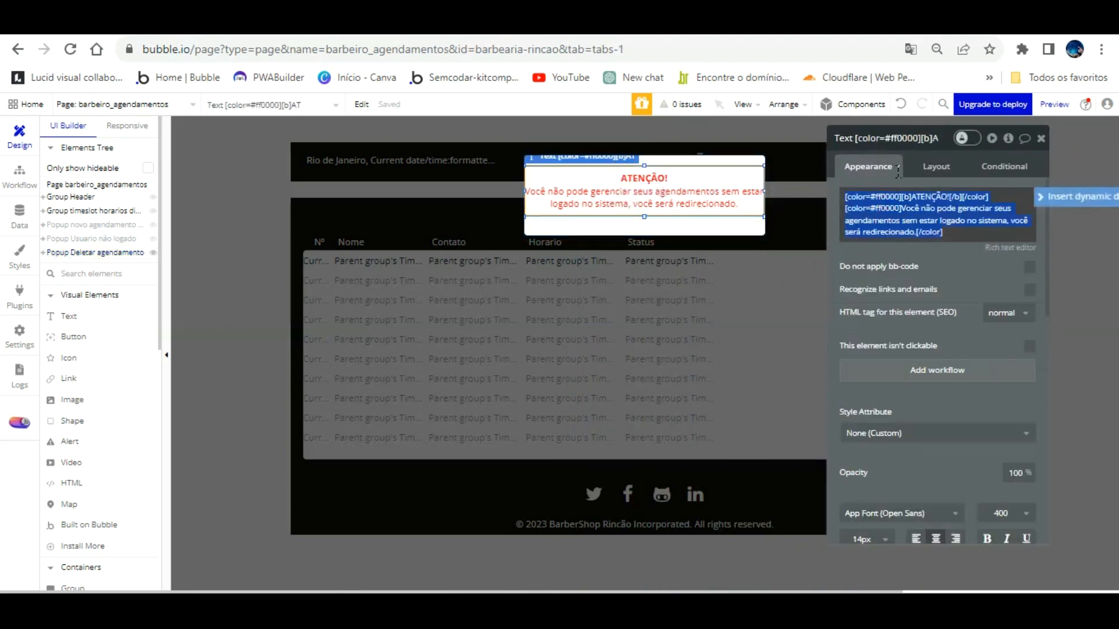
type("Tem certesa")
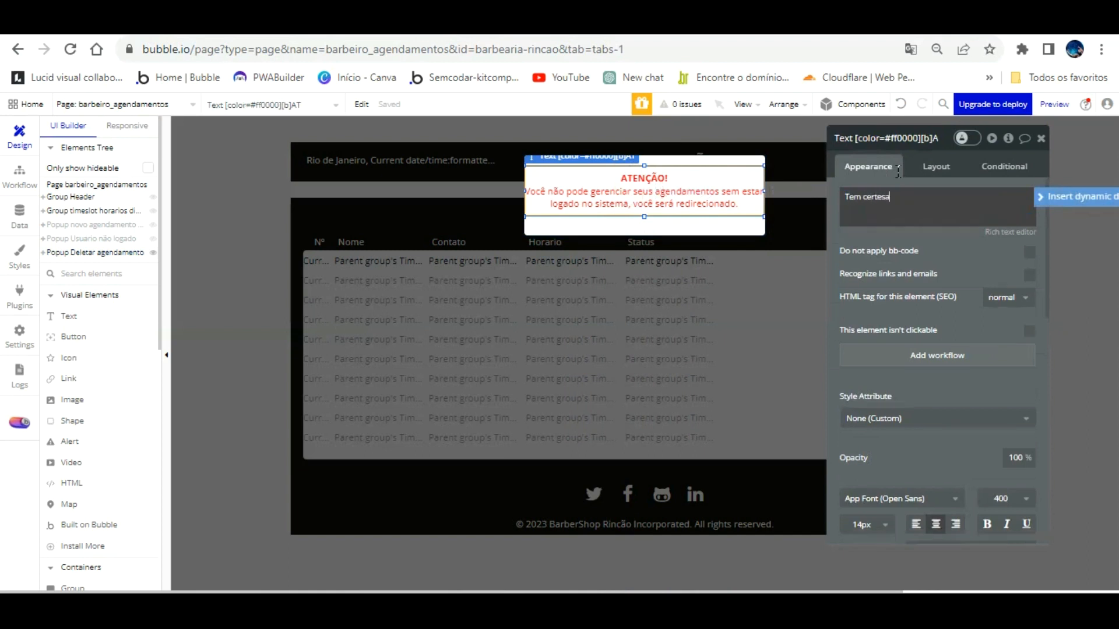
type(" d")
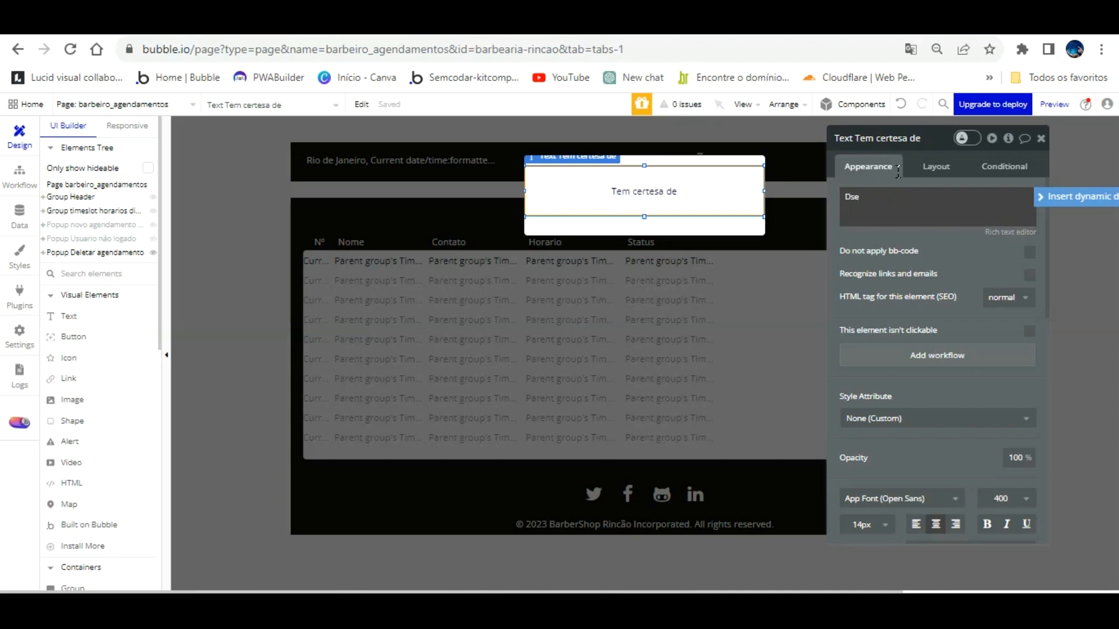
key("BackSpace")
key("BackSpace")
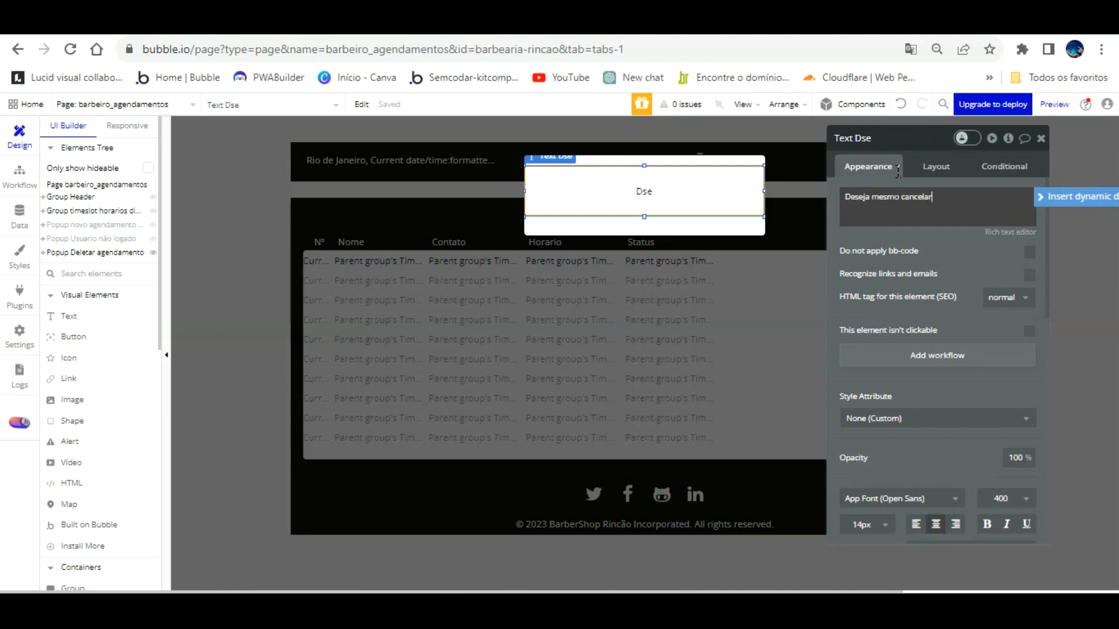
type("eseja mesmo cancelar o A")
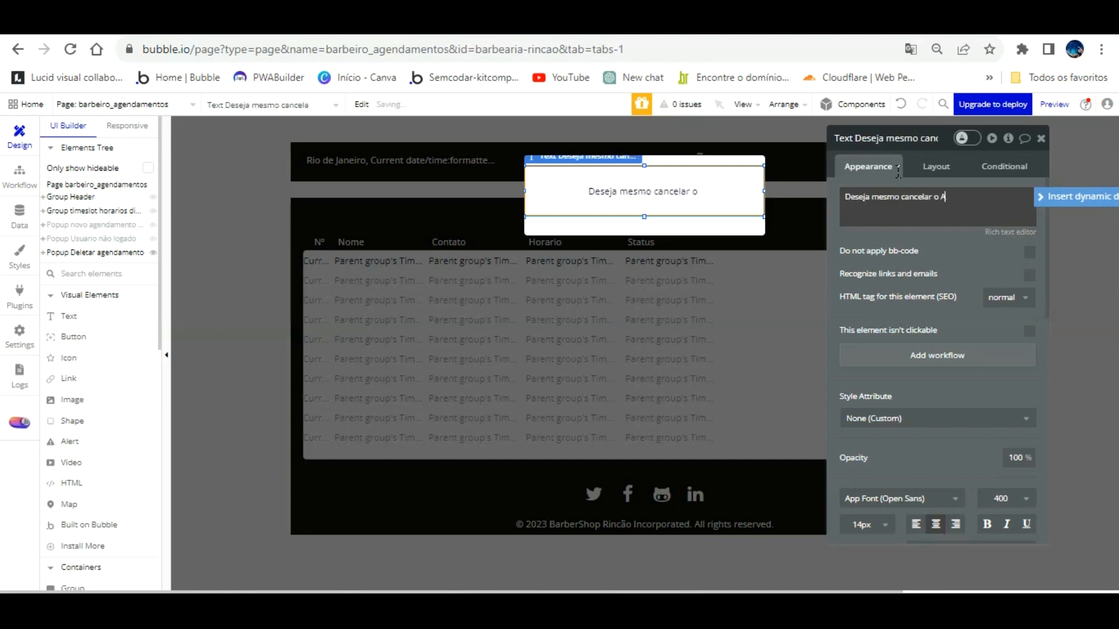
type("ge")
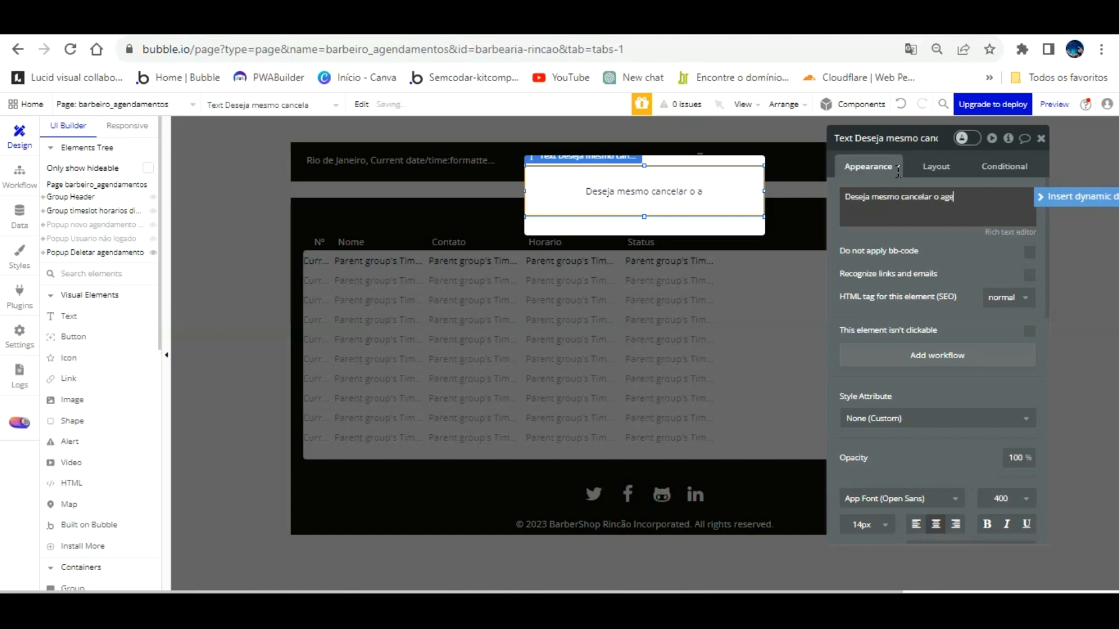
type("ndamento?")
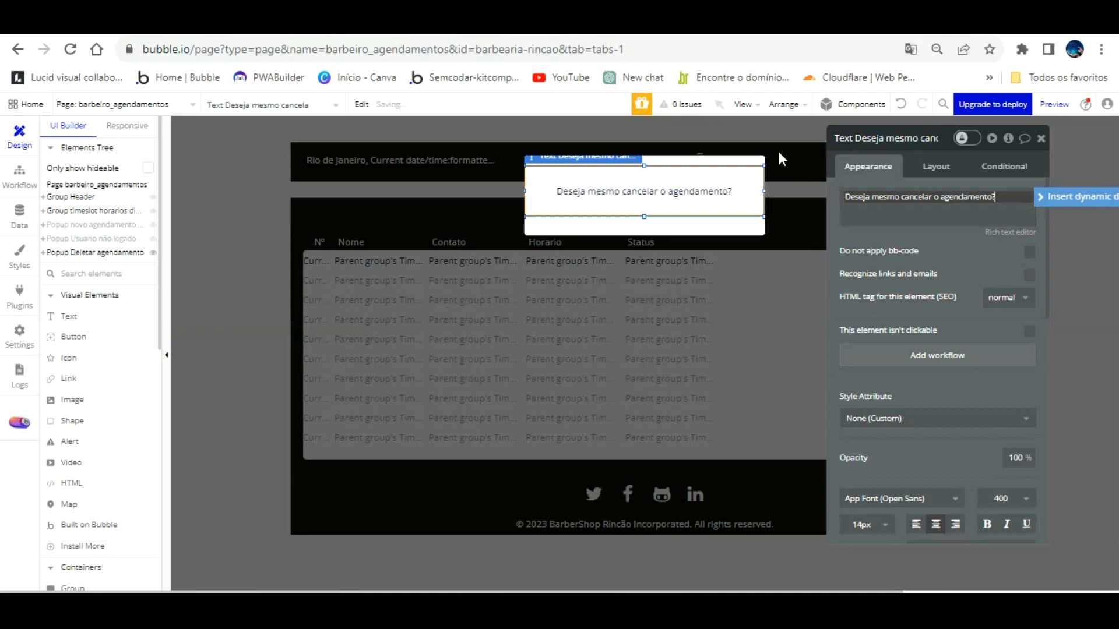
left_click(968, 233)
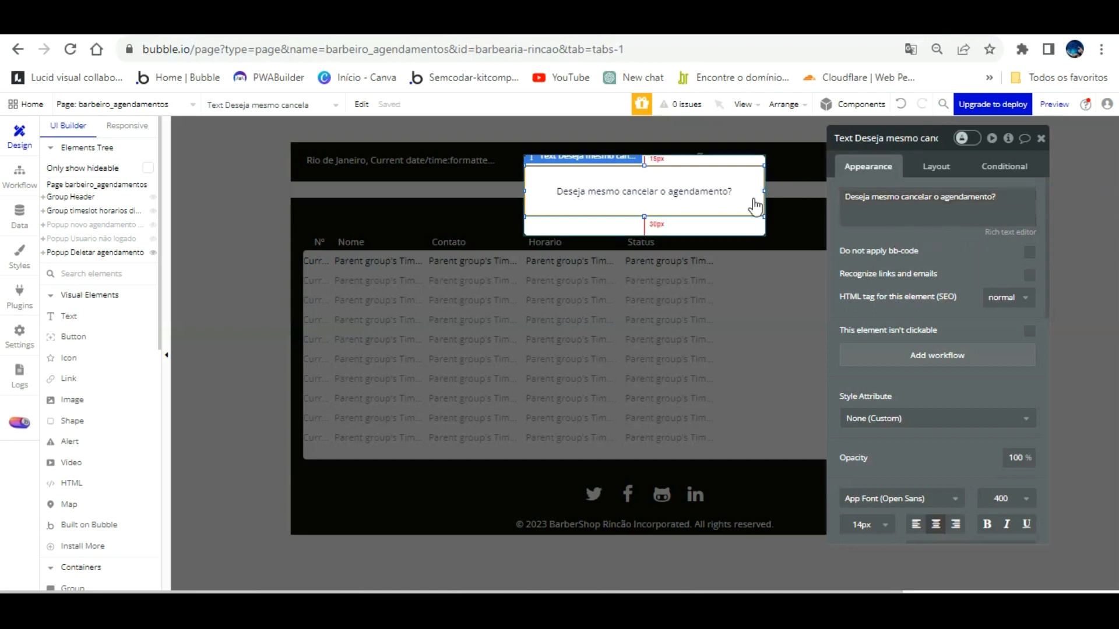
Step: Make the question 18px and Destructive red, shrink its text box, and close the popup
left_click(879, 522)
scroll(880, 502, "down", 5)
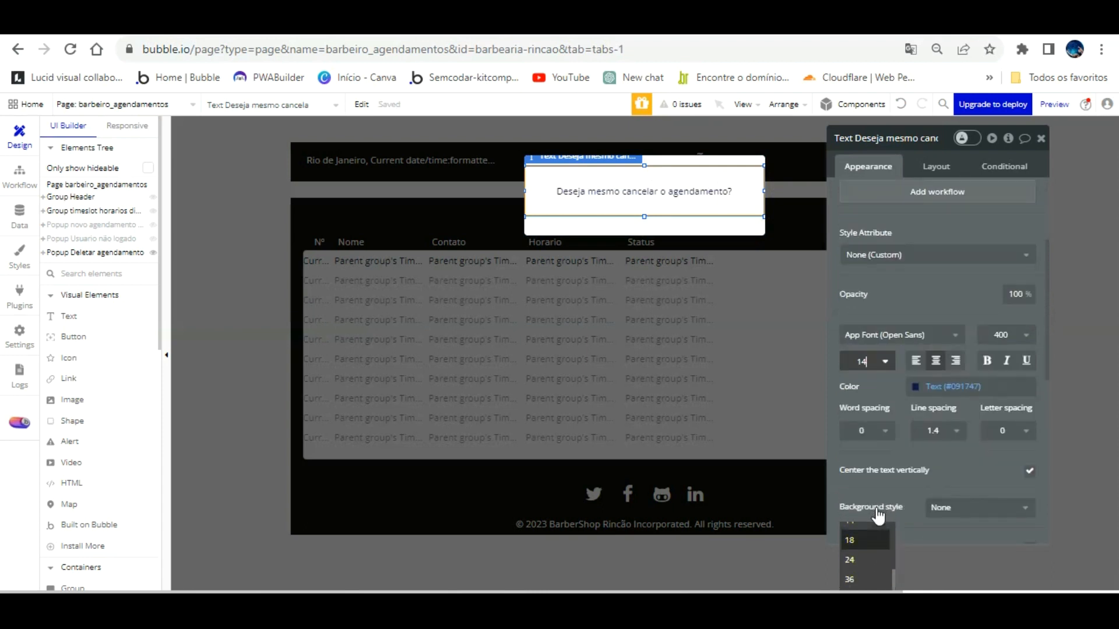
left_click(868, 539)
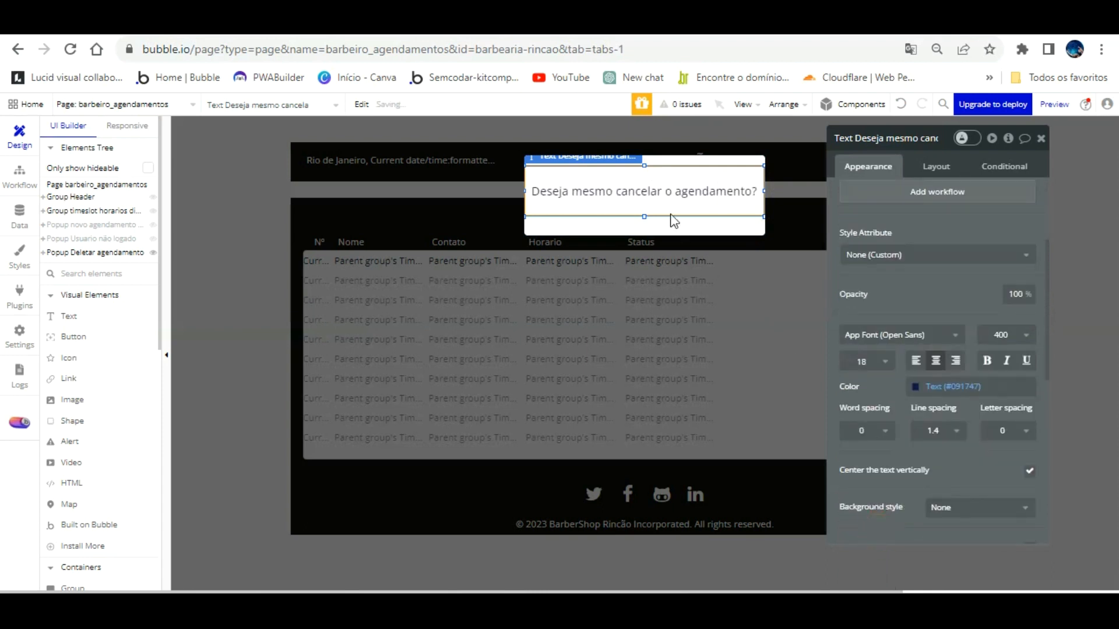
left_click_drag(644, 184, 644, 169)
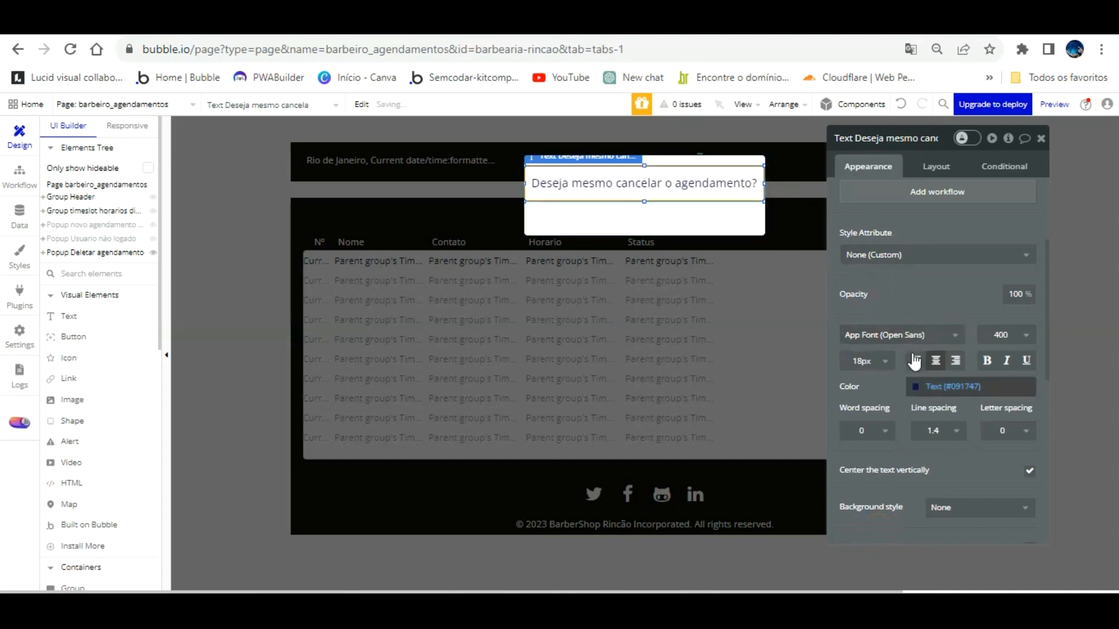
left_click(916, 386)
left_click(995, 562)
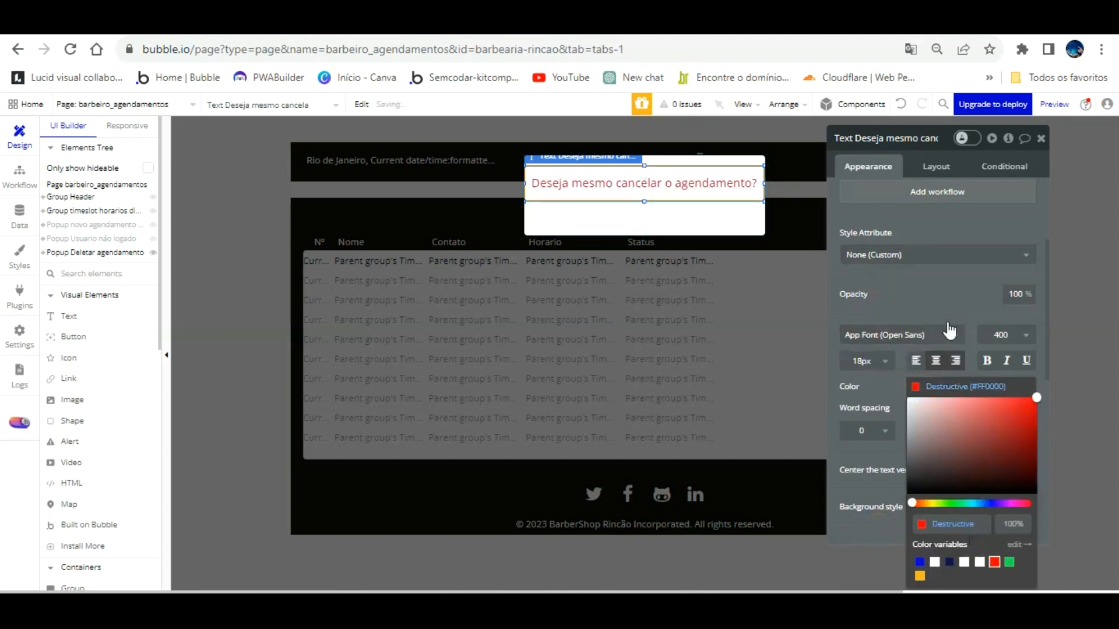
left_click(726, 217)
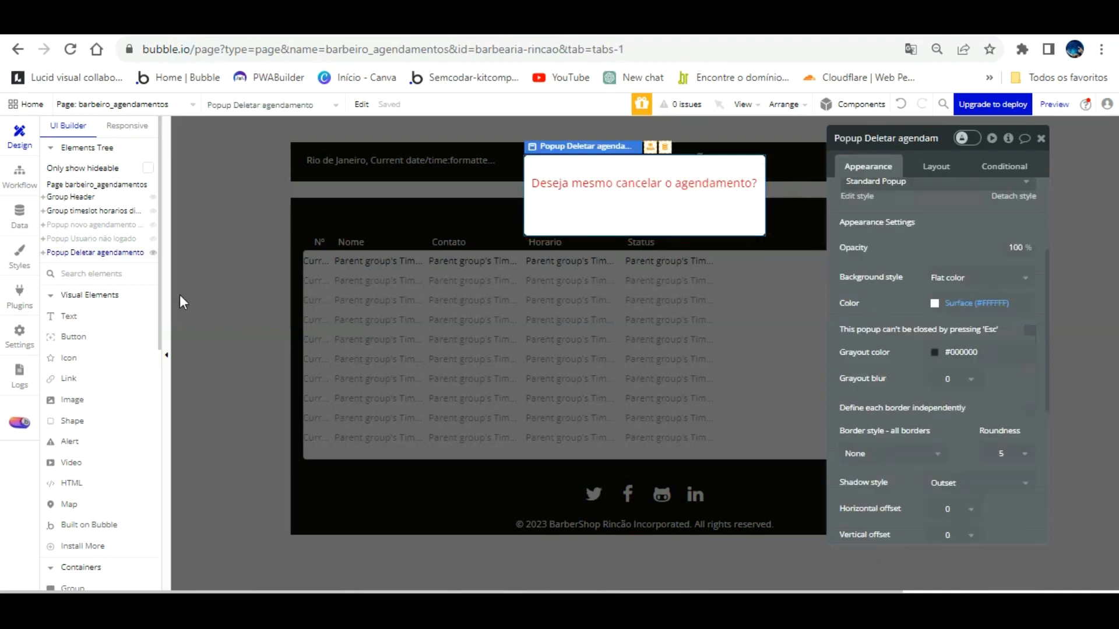
left_click(1101, 173)
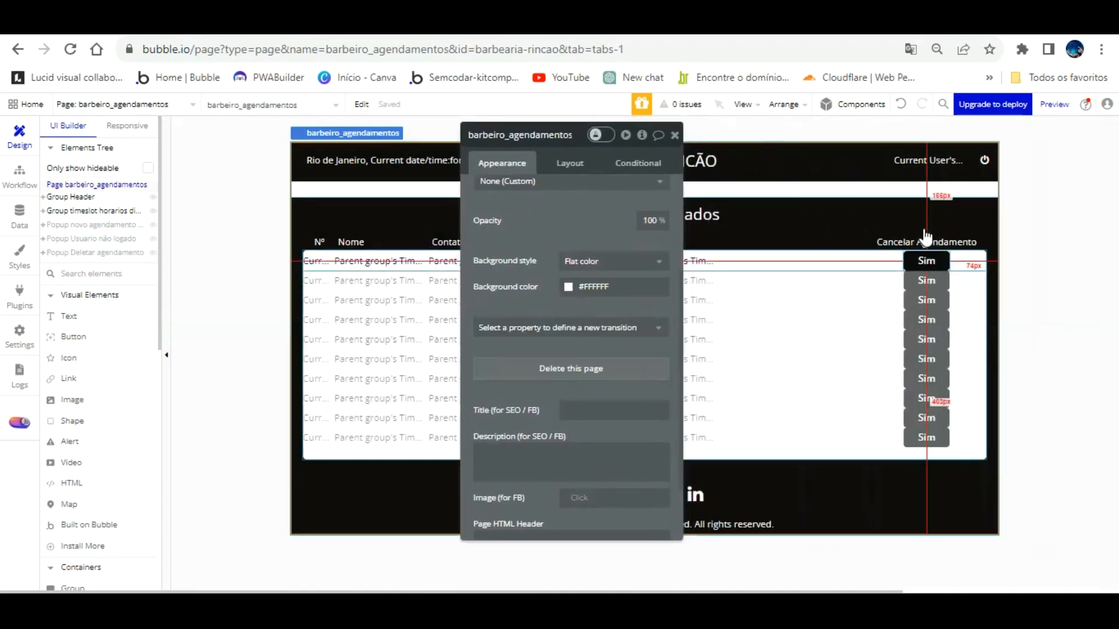
Step: Replace the Sim workflow's Delete Time Slot step with Show Popup Deletar agendamento
left_click(925, 258)
scroll(560, 239, "up", 3)
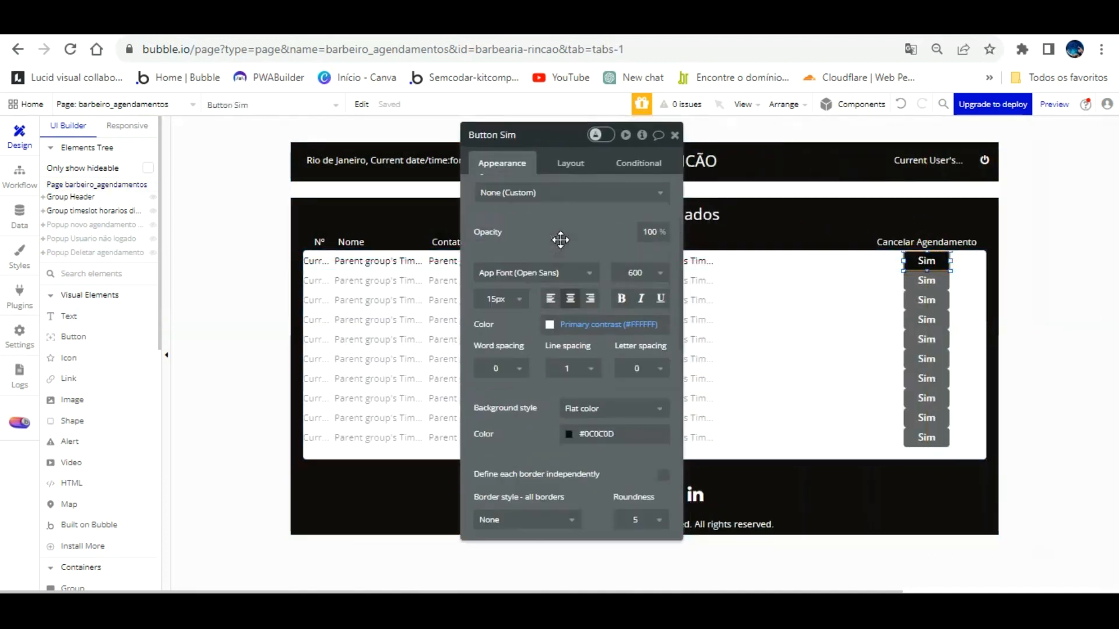
left_click(571, 252)
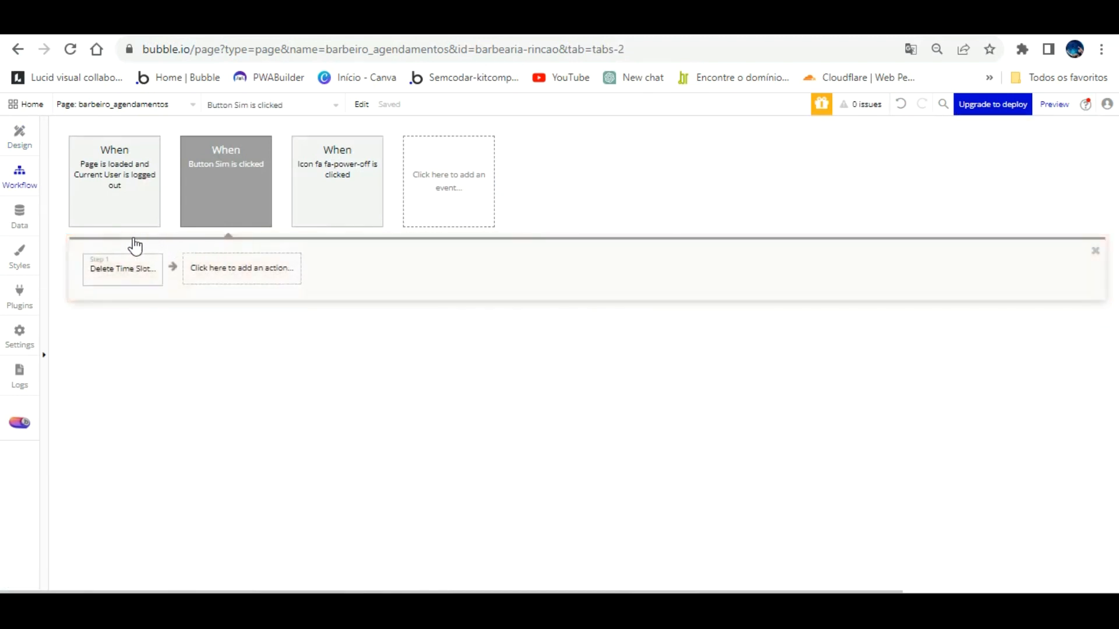
left_click(134, 261)
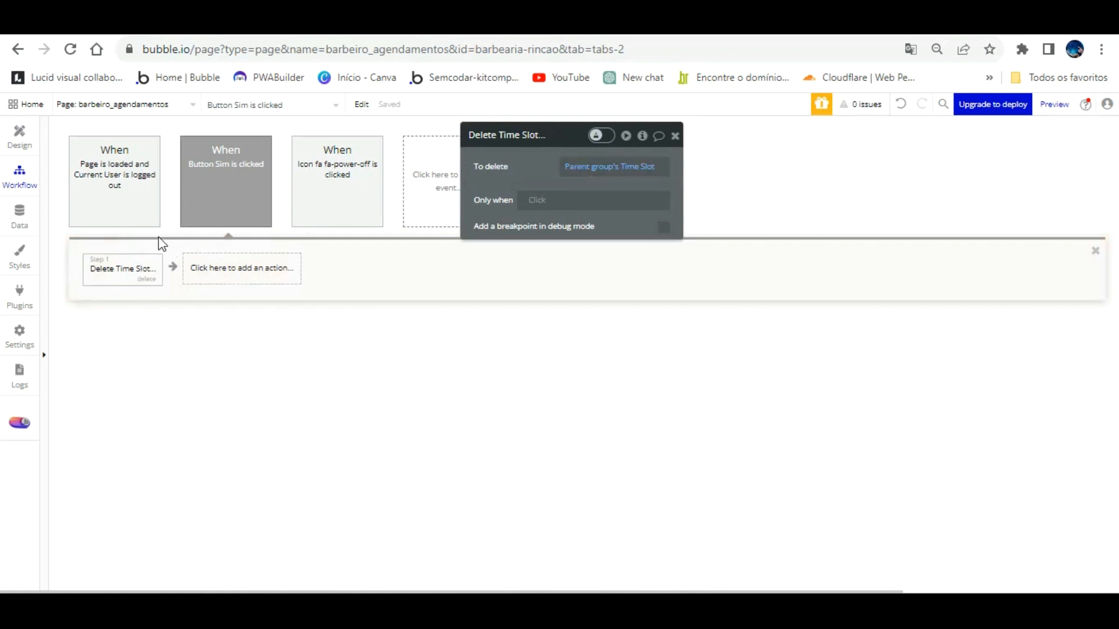
left_click(146, 279)
left_click(128, 268)
mouse_move(155, 446)
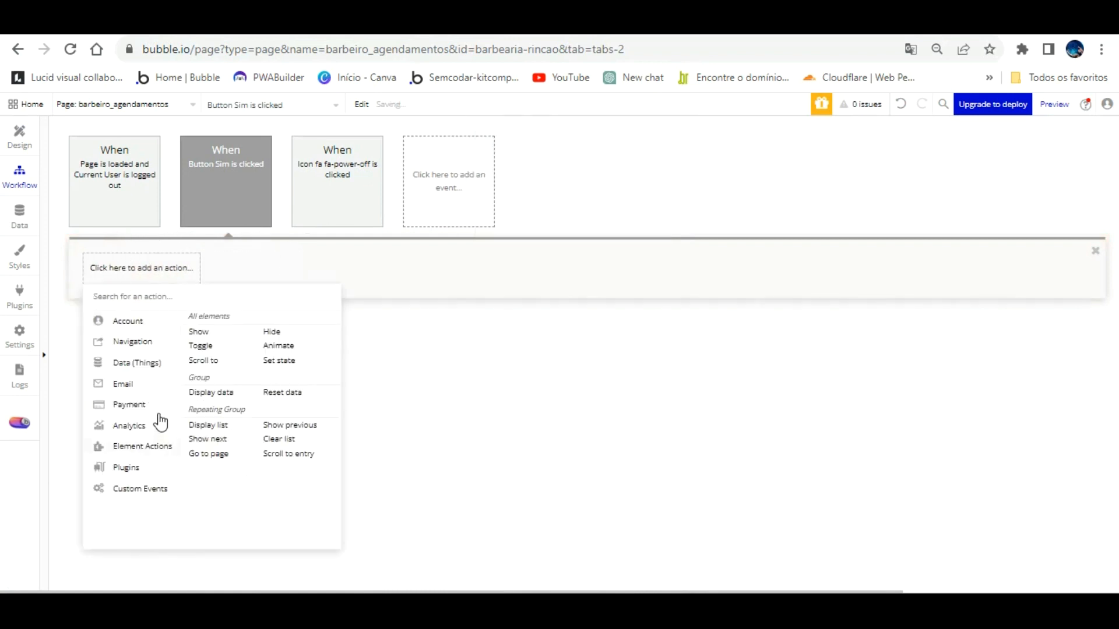
left_click(204, 324)
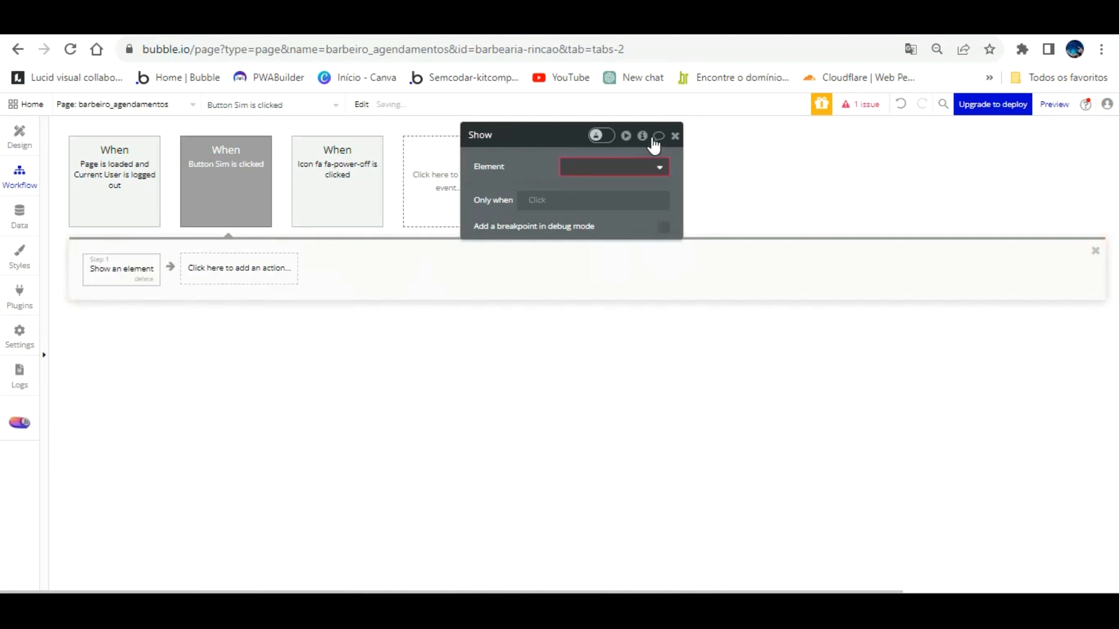
left_click(650, 167)
left_click(629, 190)
left_click(447, 327)
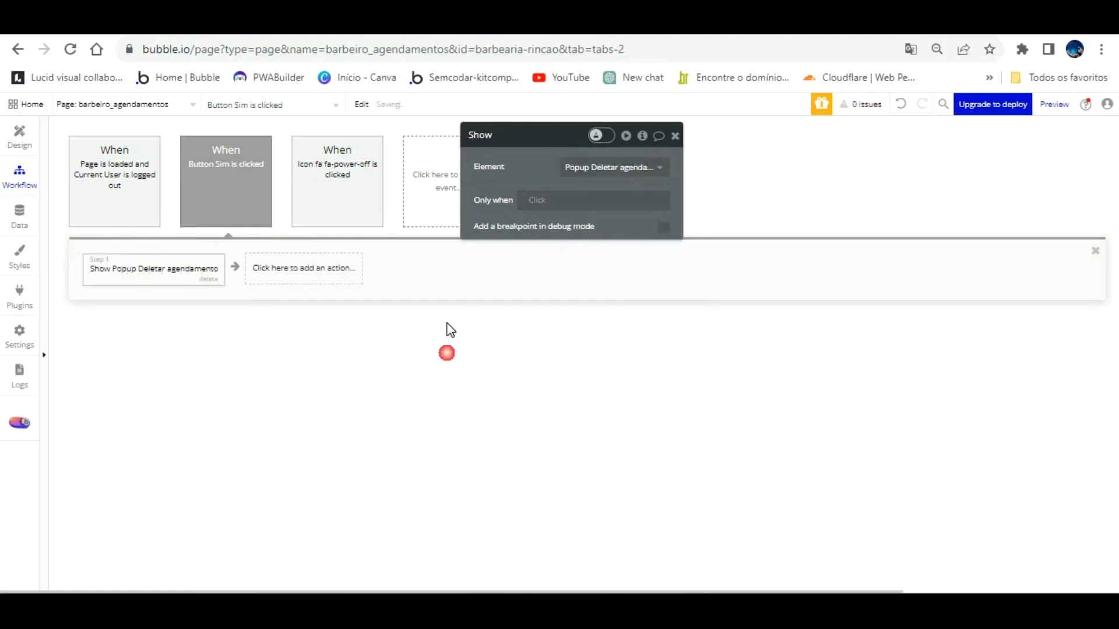
left_click(14, 125)
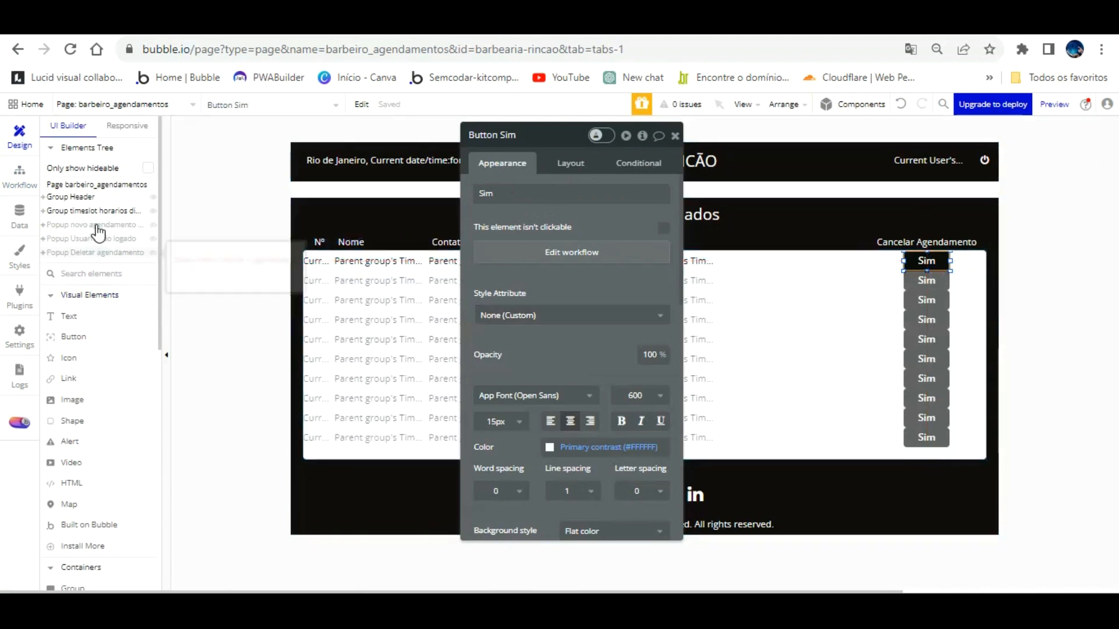
Step: Copy a Sim button into the cancellation popup and resize it to 30px height
left_click(95, 252)
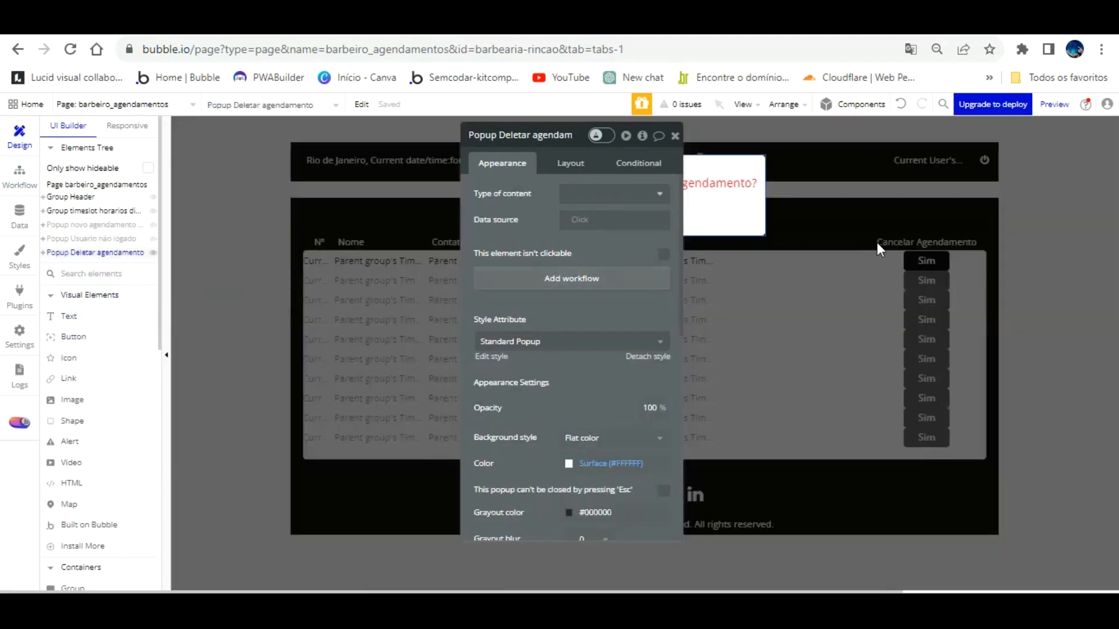
left_click(919, 252)
left_click(918, 254)
right_click(919, 254)
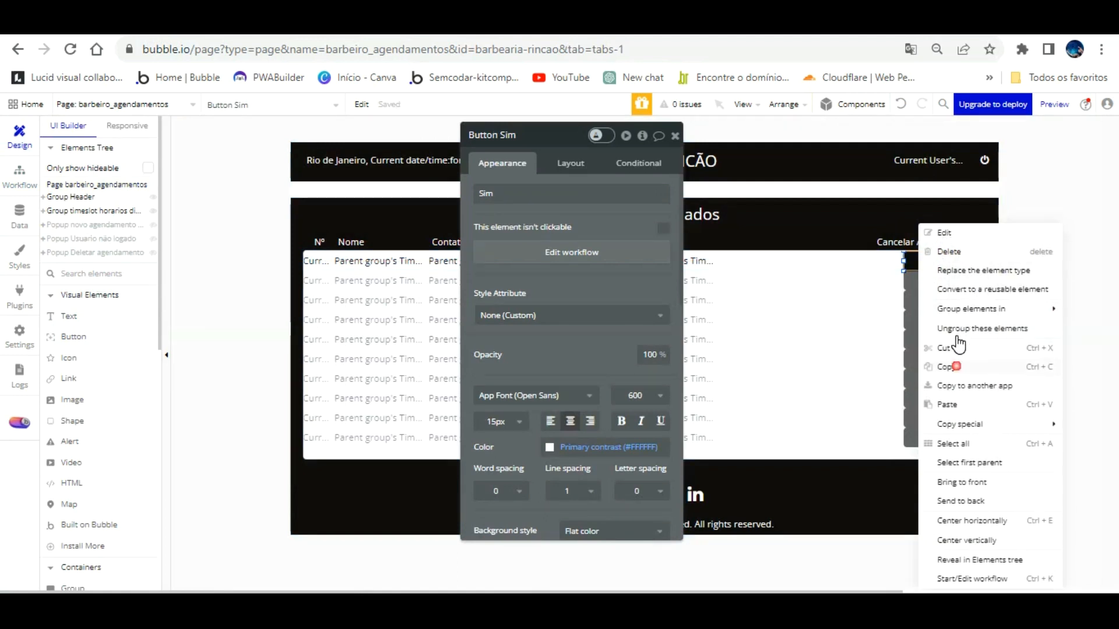
left_click(956, 366)
left_click(131, 252)
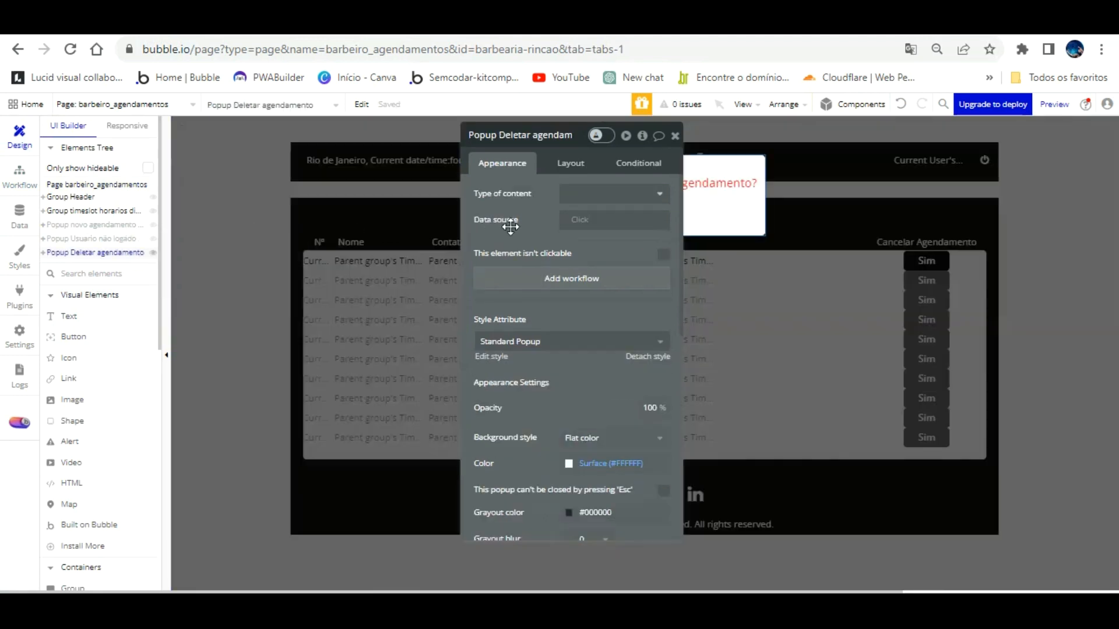
left_click_drag(662, 132, 983, 125)
right_click(639, 209)
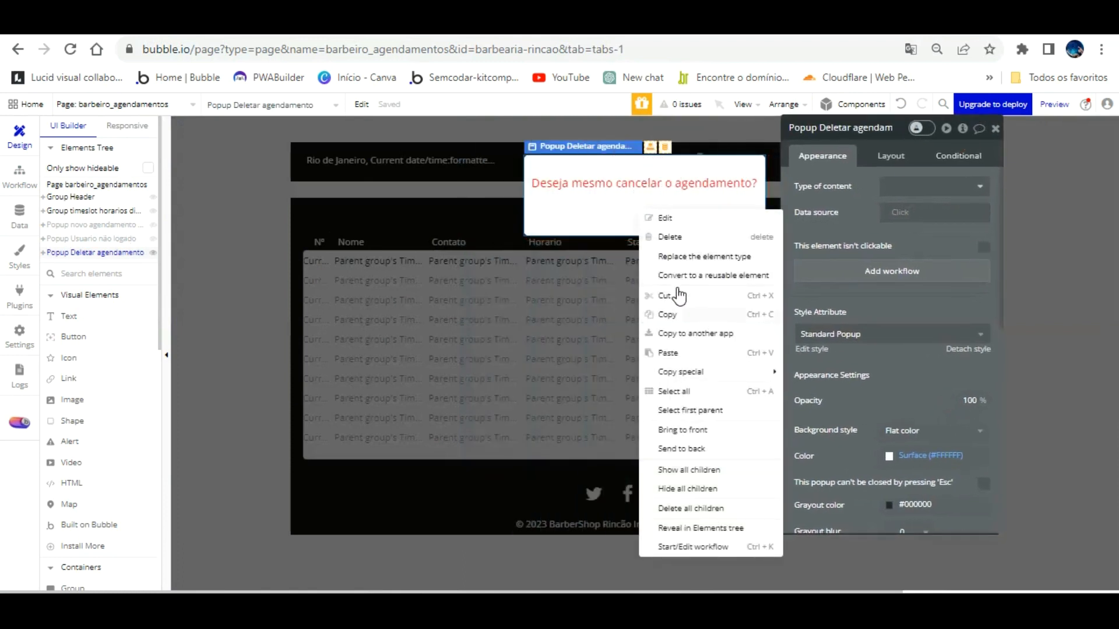
left_click(671, 353)
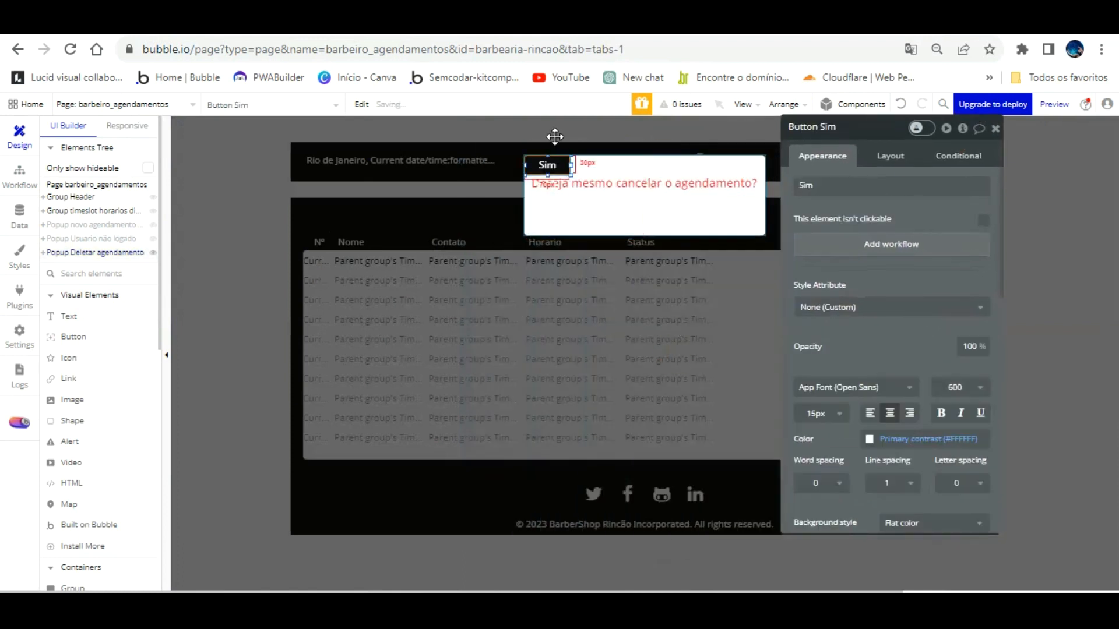
left_click_drag(569, 145, 657, 185)
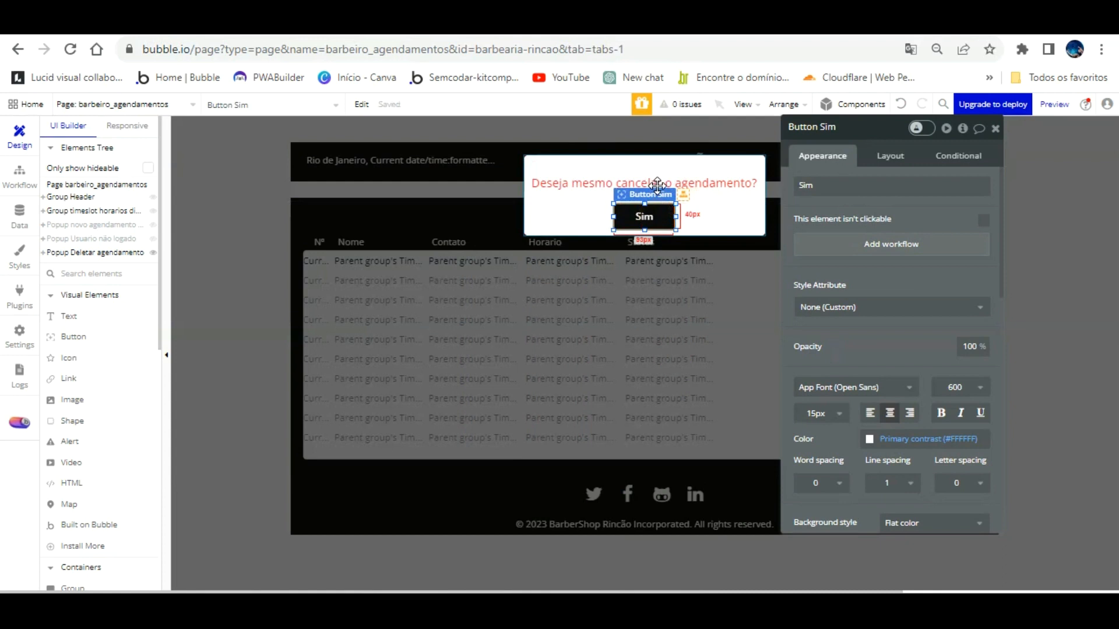
left_click(715, 218)
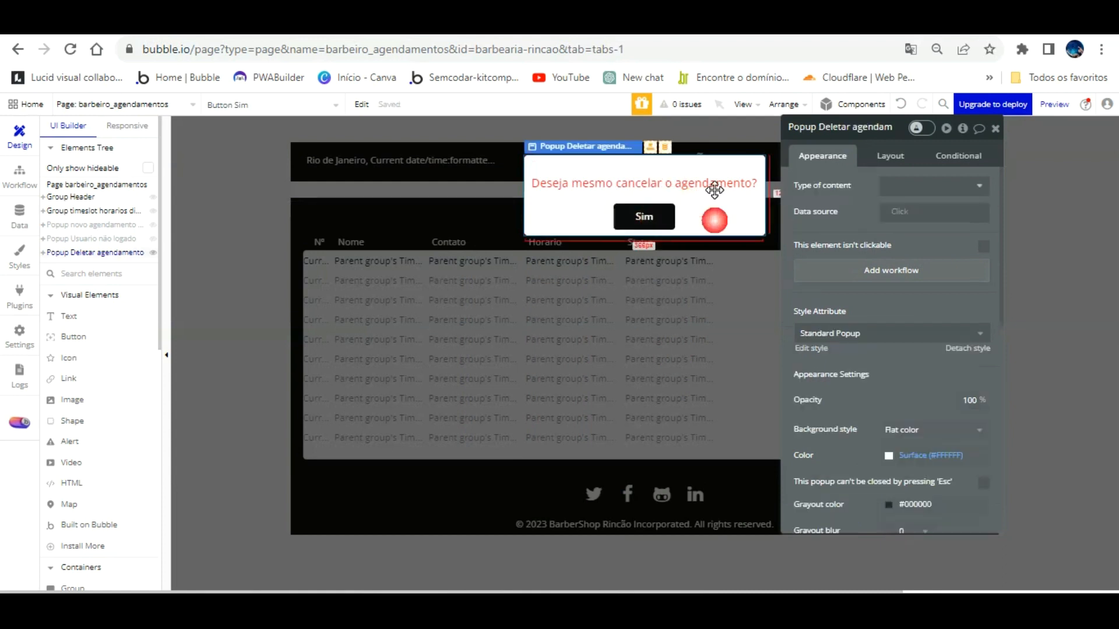
left_click(654, 184)
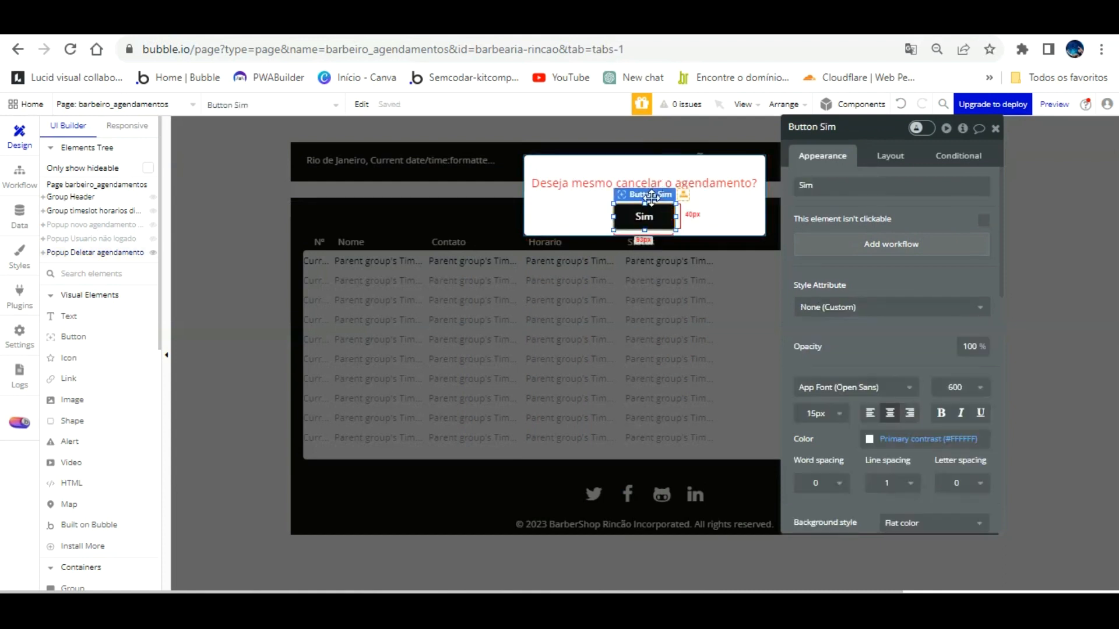
left_click_drag(645, 199, 611, 184)
Step: Relabel the popup's second button 'Não' and give it a red background
left_click(692, 210)
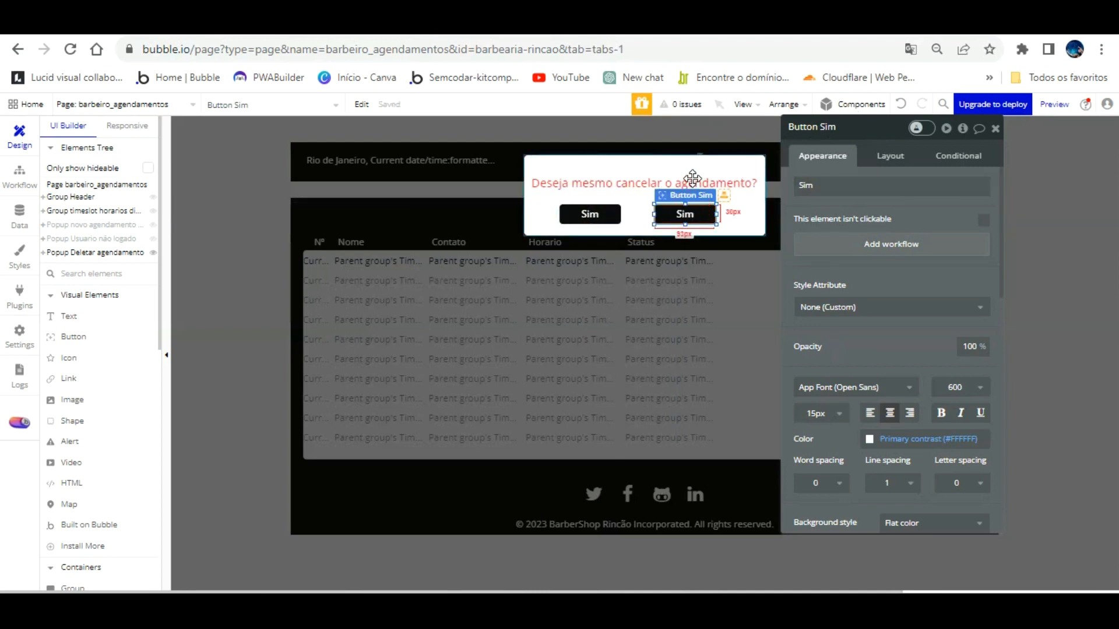
double_click(816, 185)
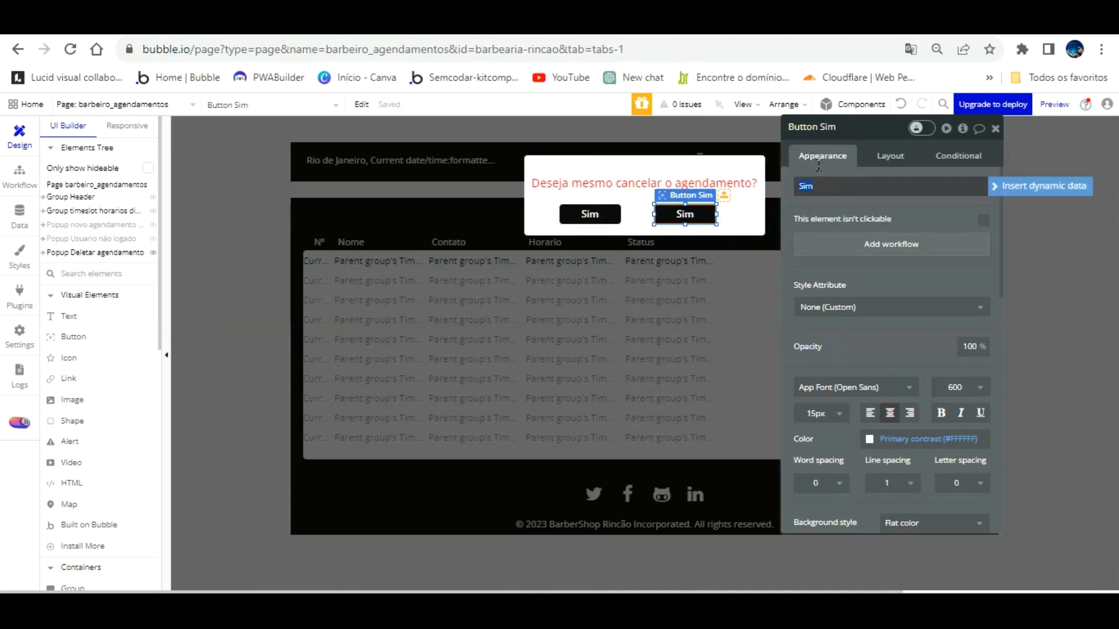
left_click(860, 259)
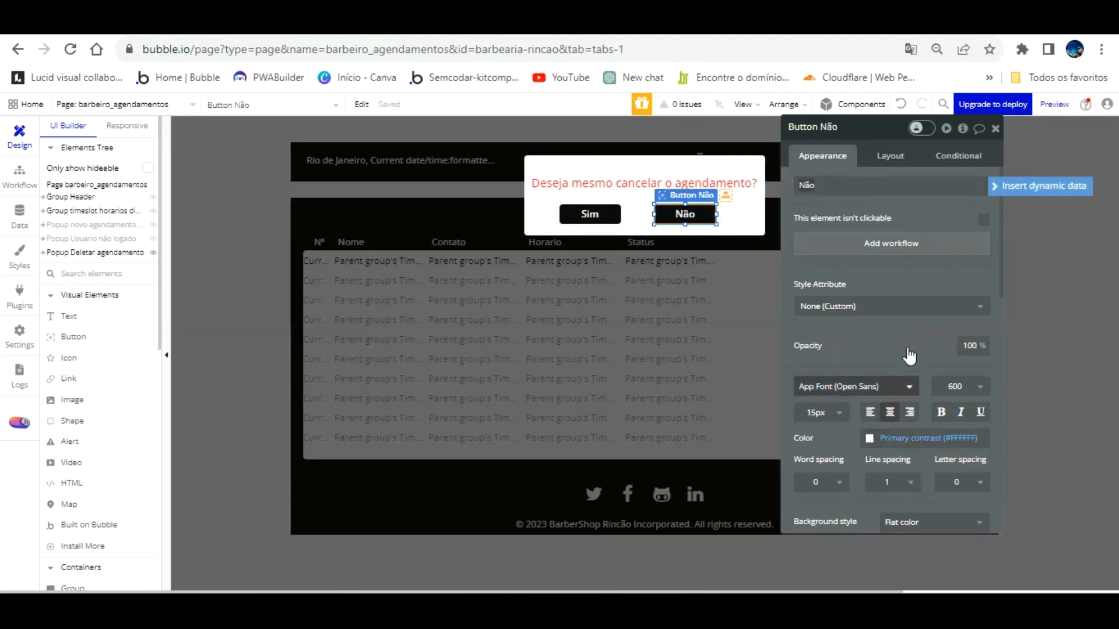
scroll(907, 357, "down", 3)
left_click(892, 385)
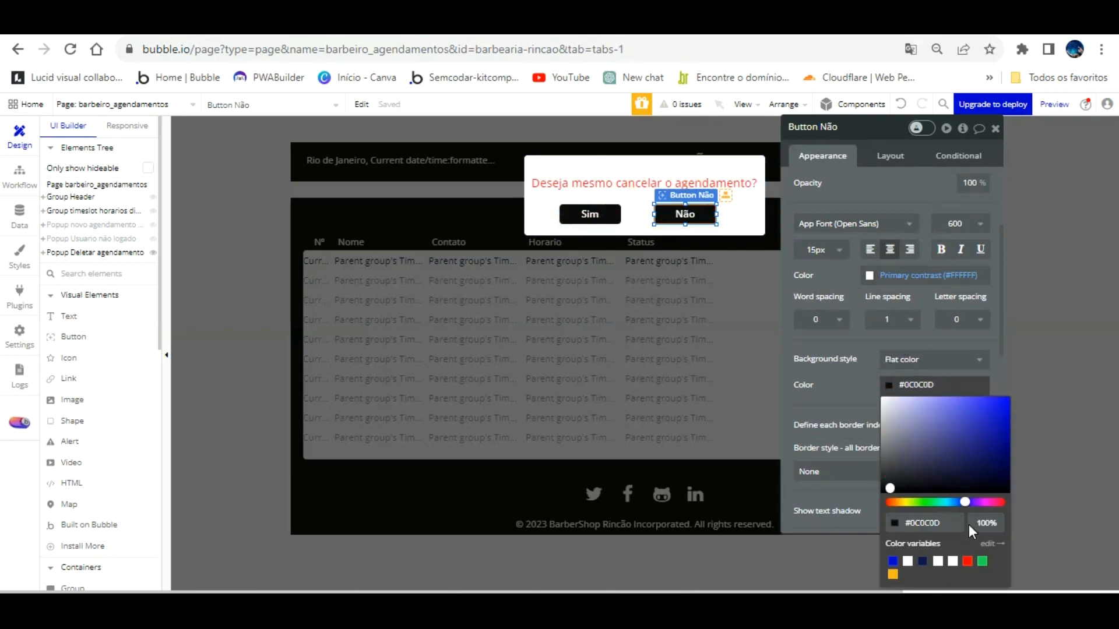
left_click(968, 562)
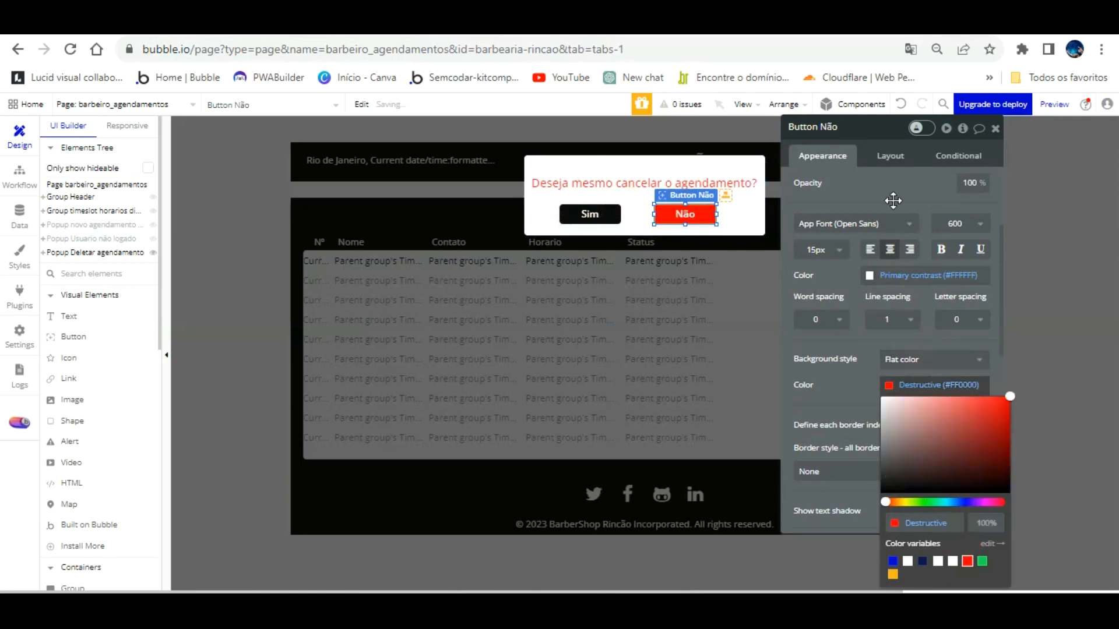
left_click(842, 238)
scroll(868, 242, "up", 3)
Step: Give the Não button a workflow that hides Popup Deletar agendamento
left_click(889, 243)
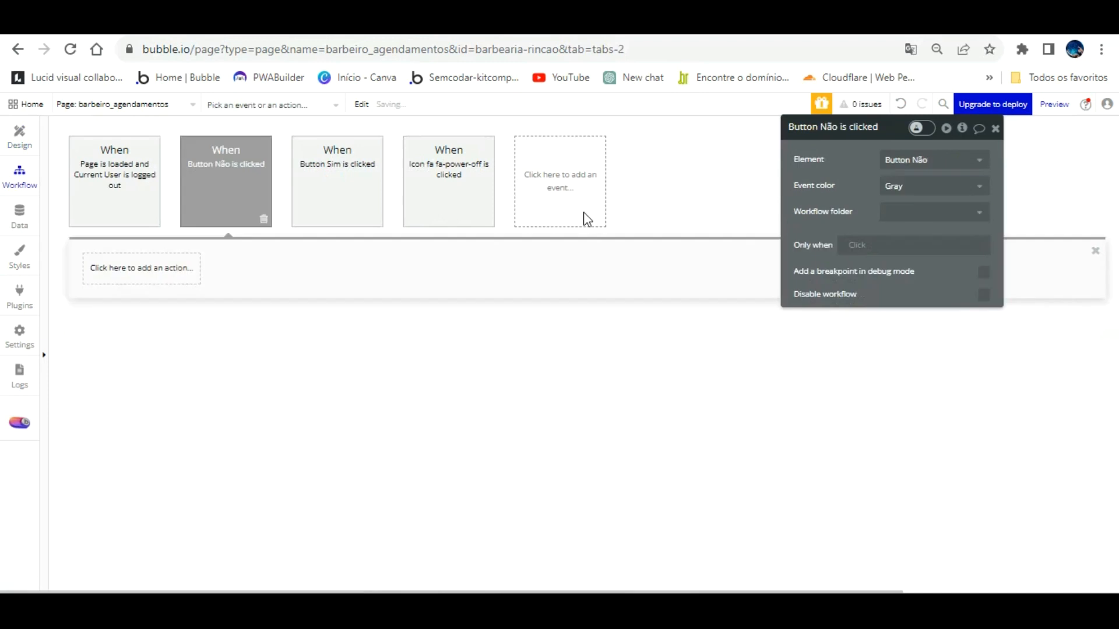
left_click(155, 265)
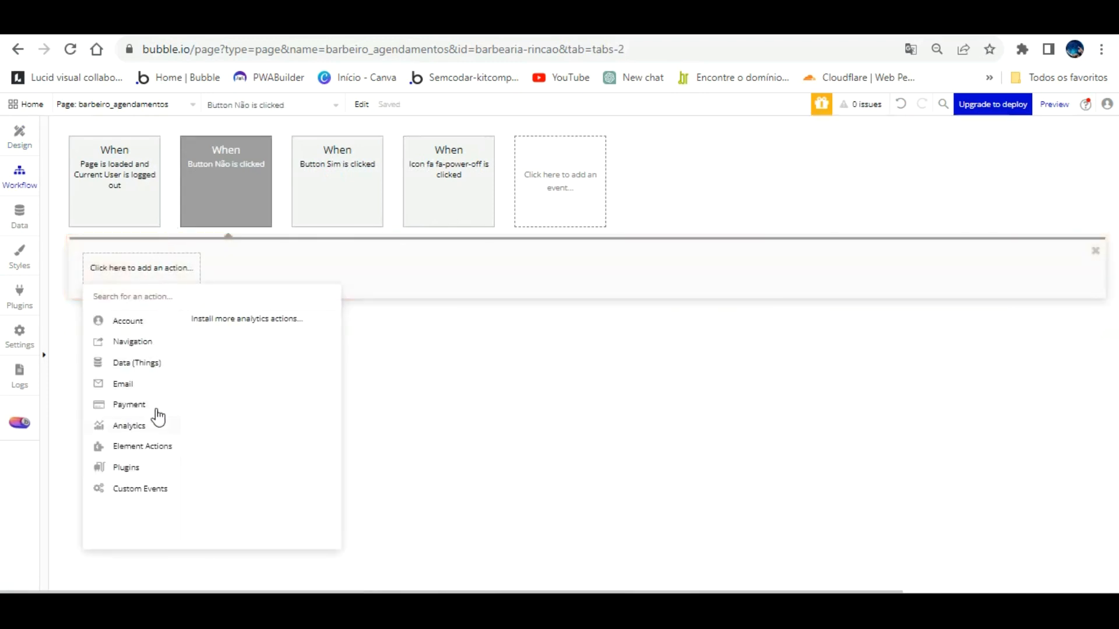
left_click(272, 332)
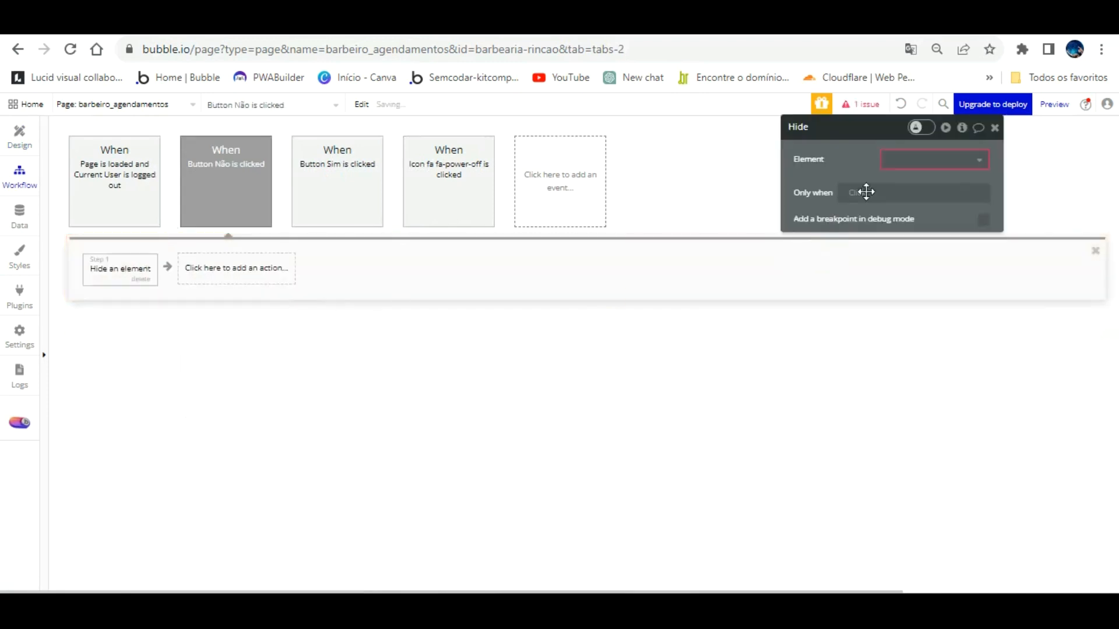
left_click(916, 159)
key("Return")
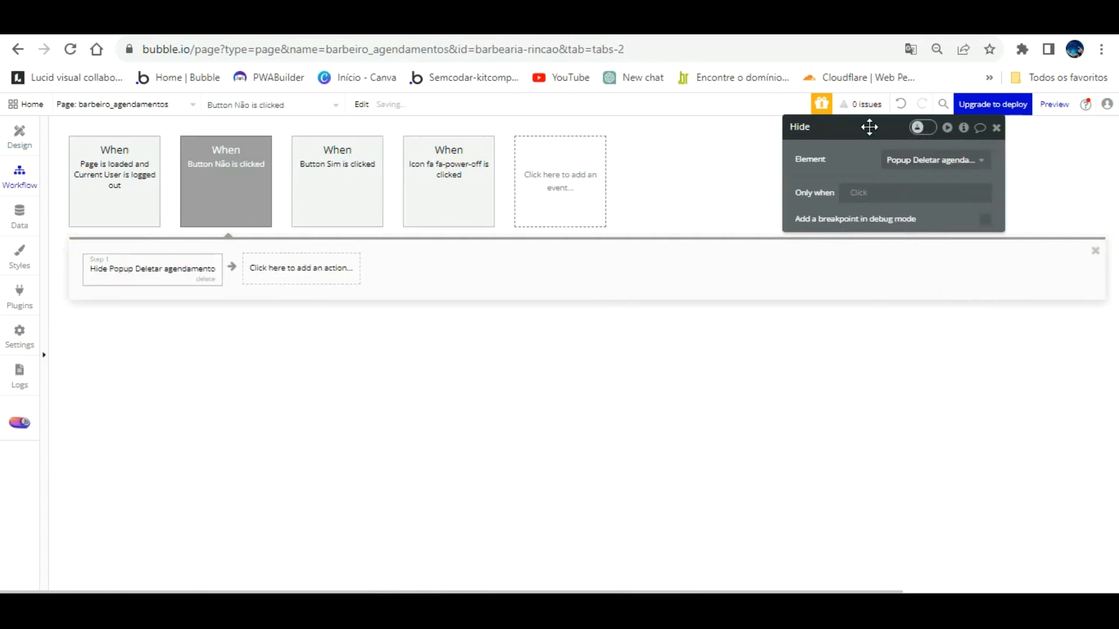
left_click(19, 135)
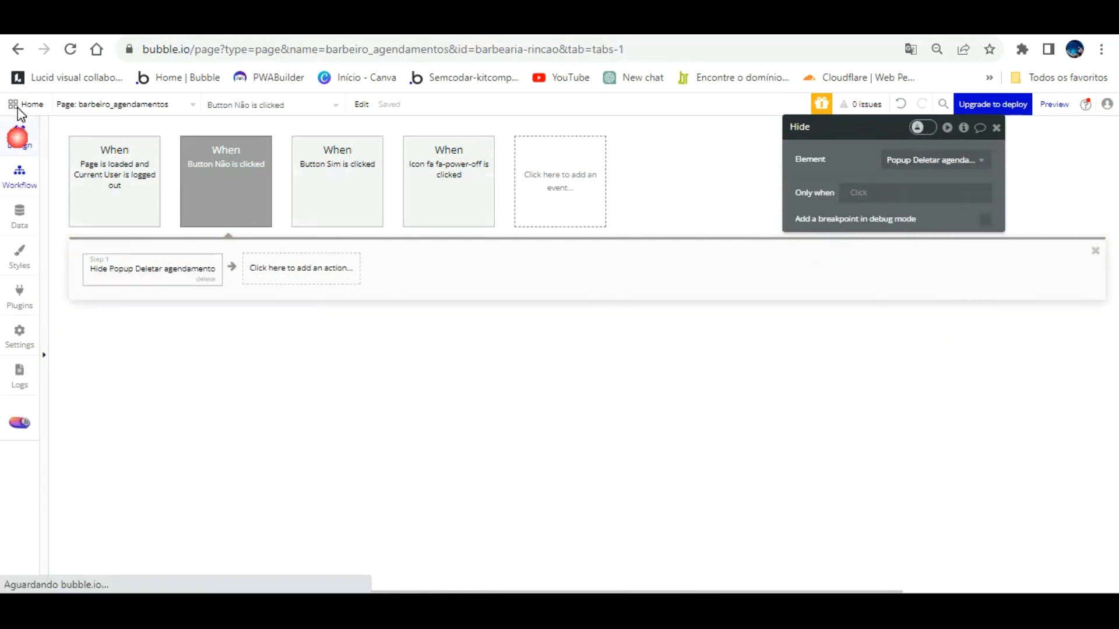
Step: Create a popup Sim button workflow whose Step 1 is Delete thing, target left empty
left_click(591, 213)
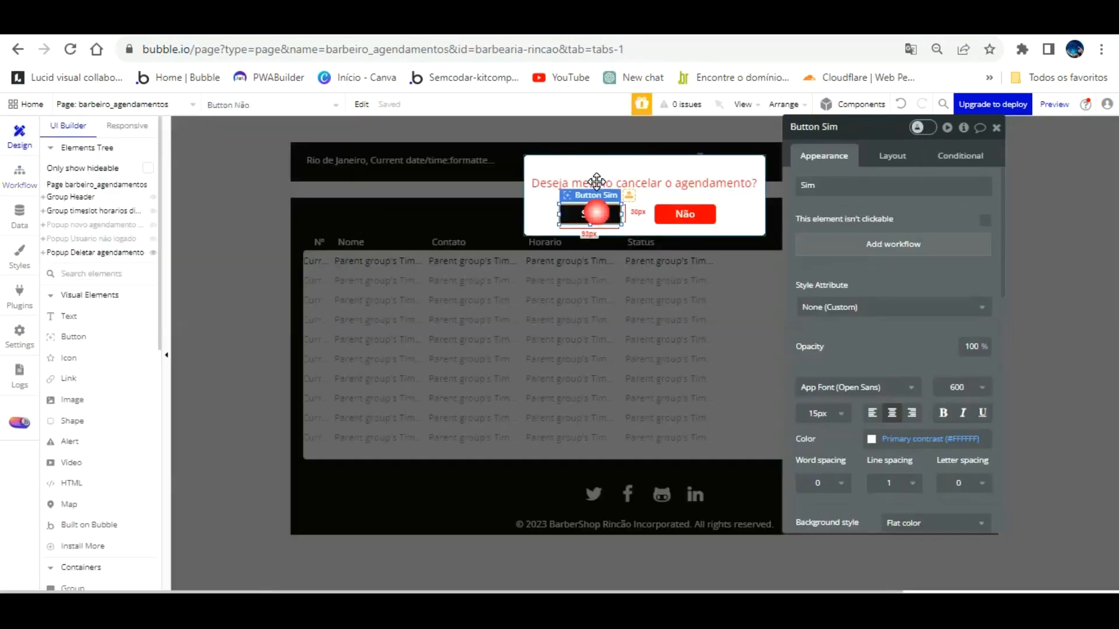
left_click(872, 243)
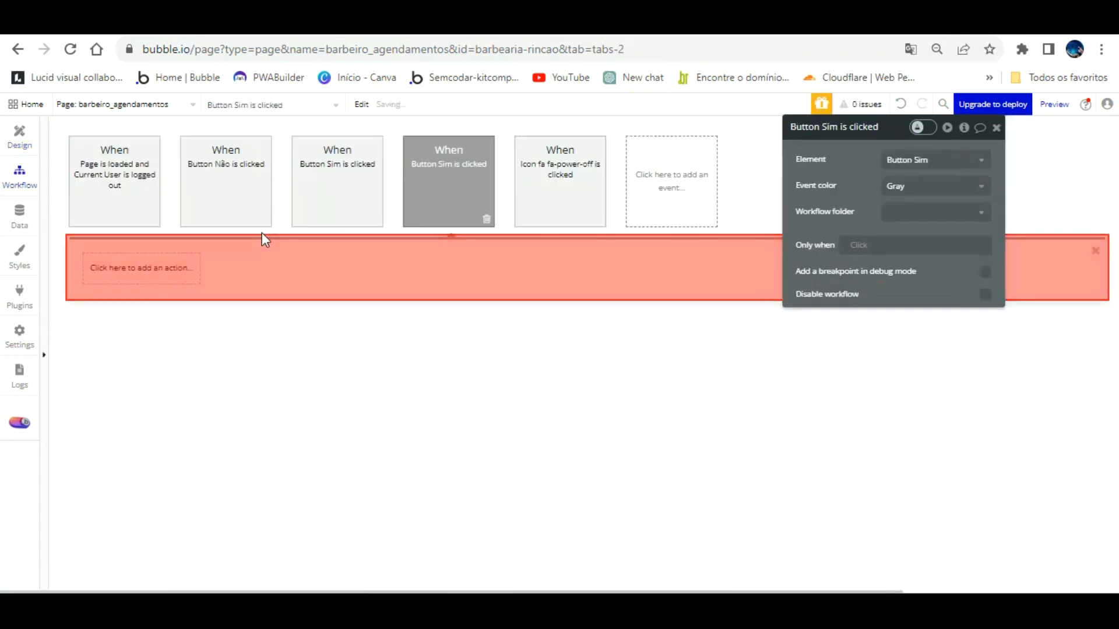
left_click(102, 267)
mouse_move(140, 363)
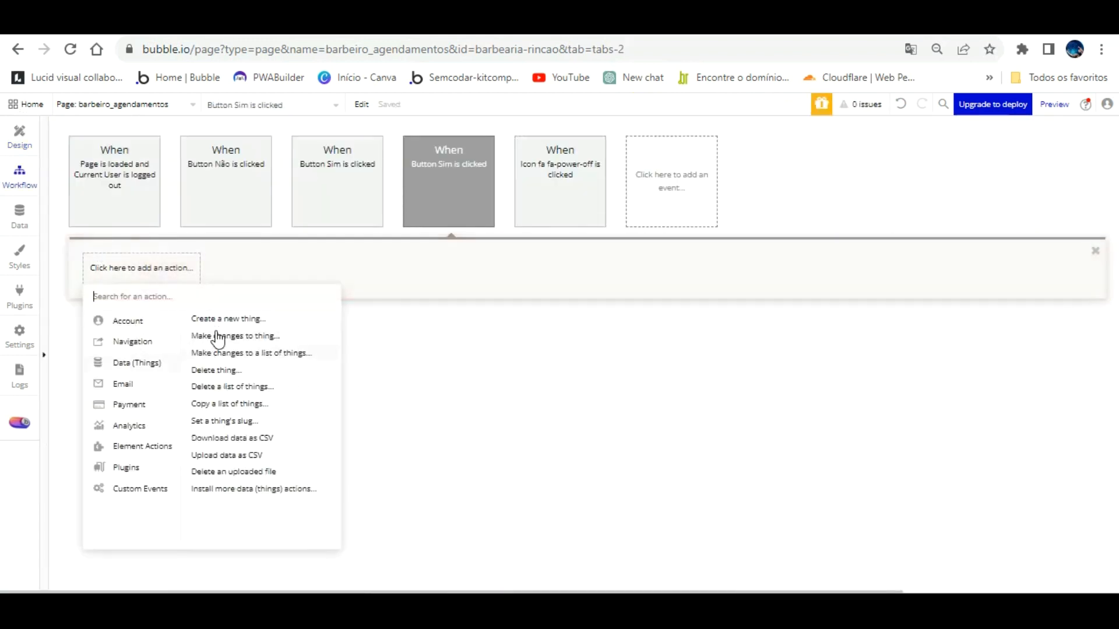
left_click(267, 369)
left_click(900, 160)
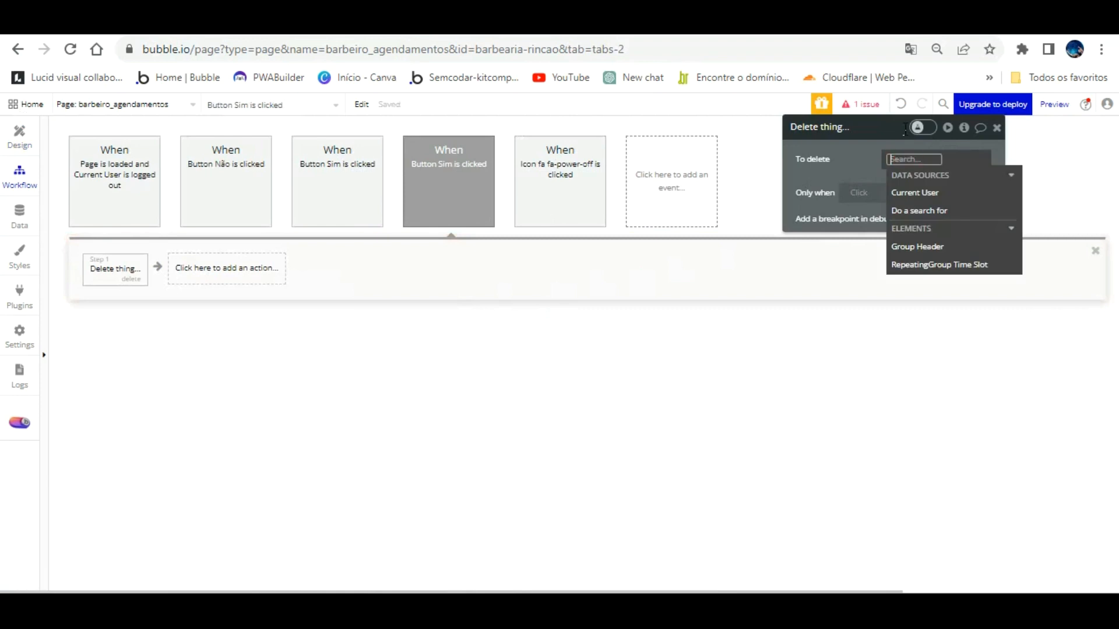
left_click(859, 119)
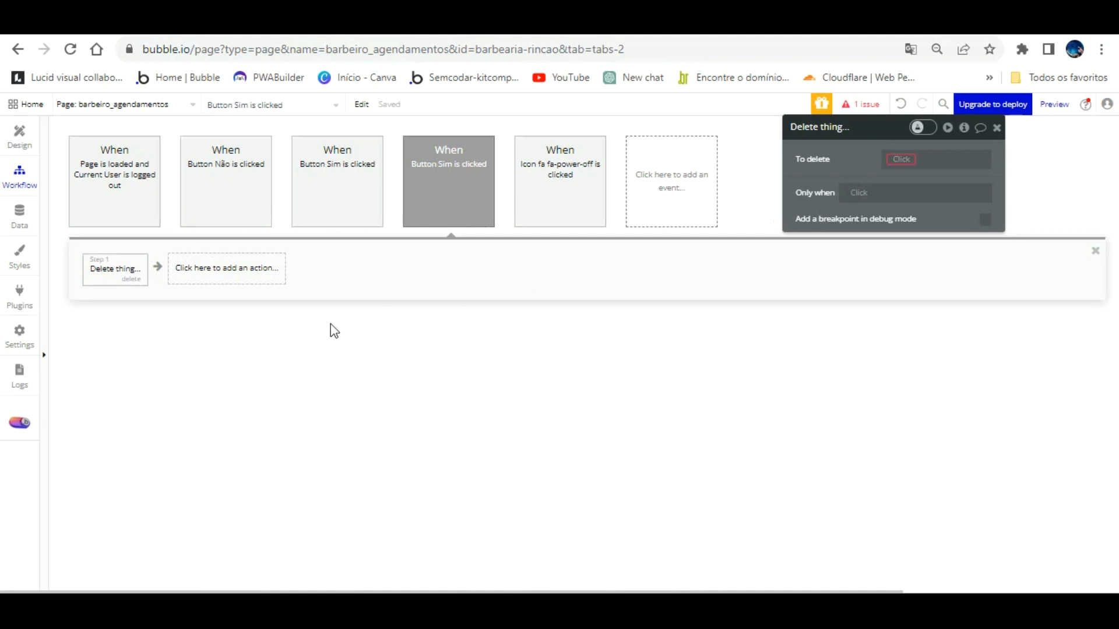
left_click(20, 135)
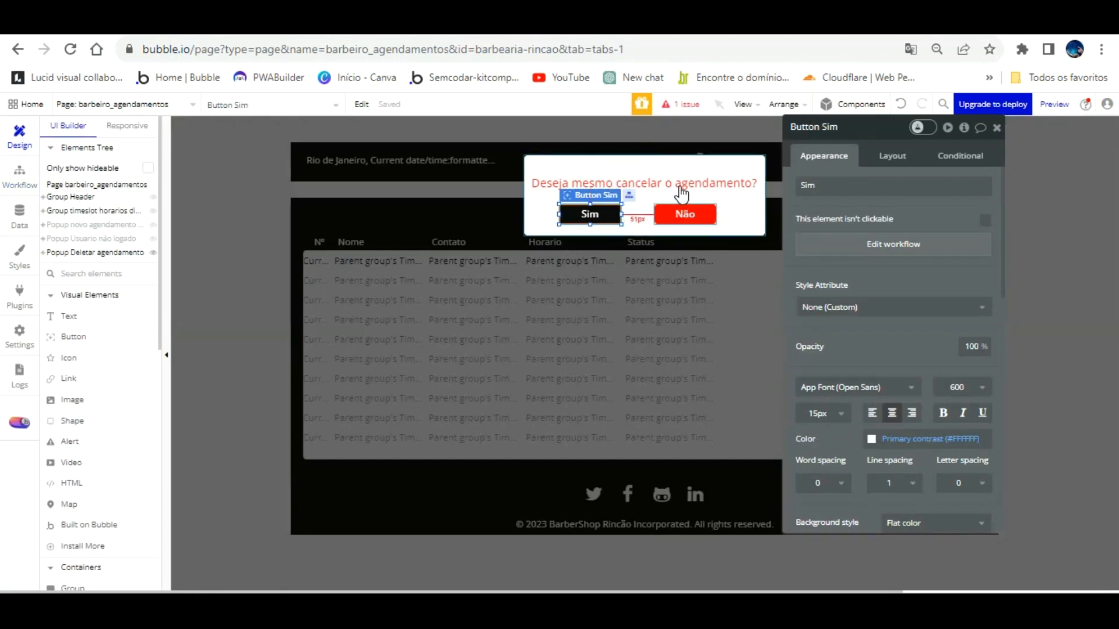
Step: Shift the popup's Sim and Não buttons about 15px right
left_click(683, 214)
left_click(598, 212)
left_click_drag(599, 186, 608, 185)
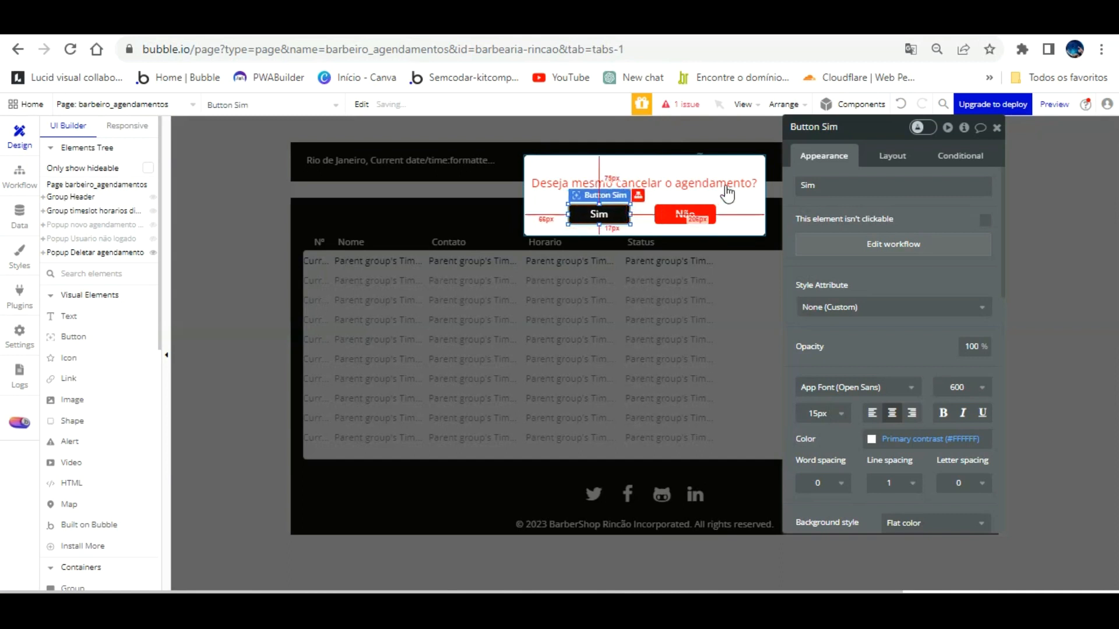
left_click_drag(698, 183, 706, 182)
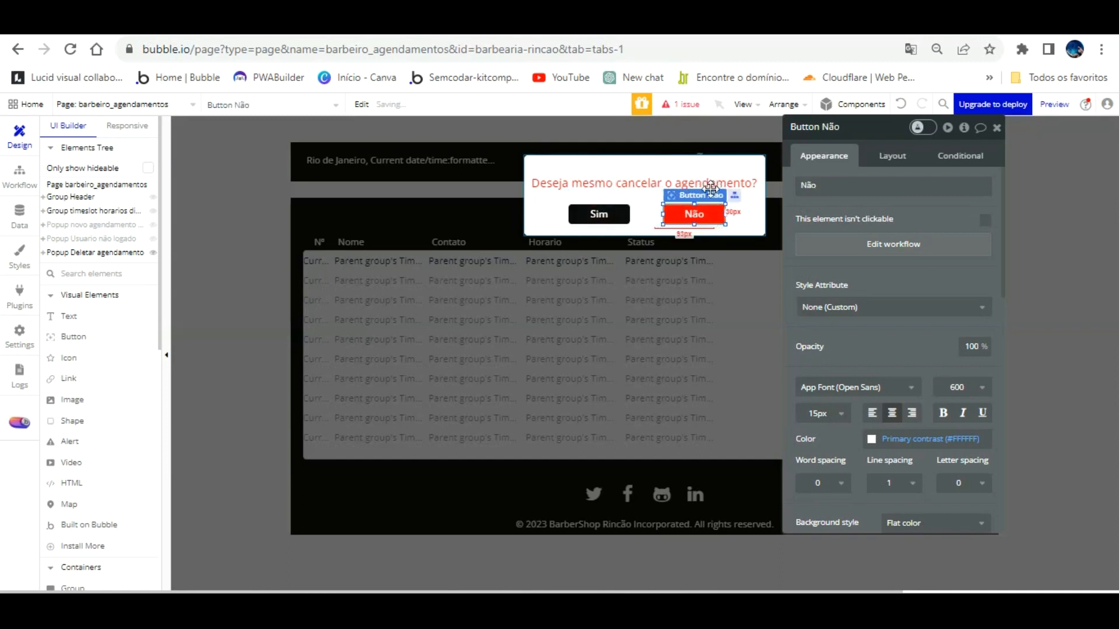
left_click(614, 213)
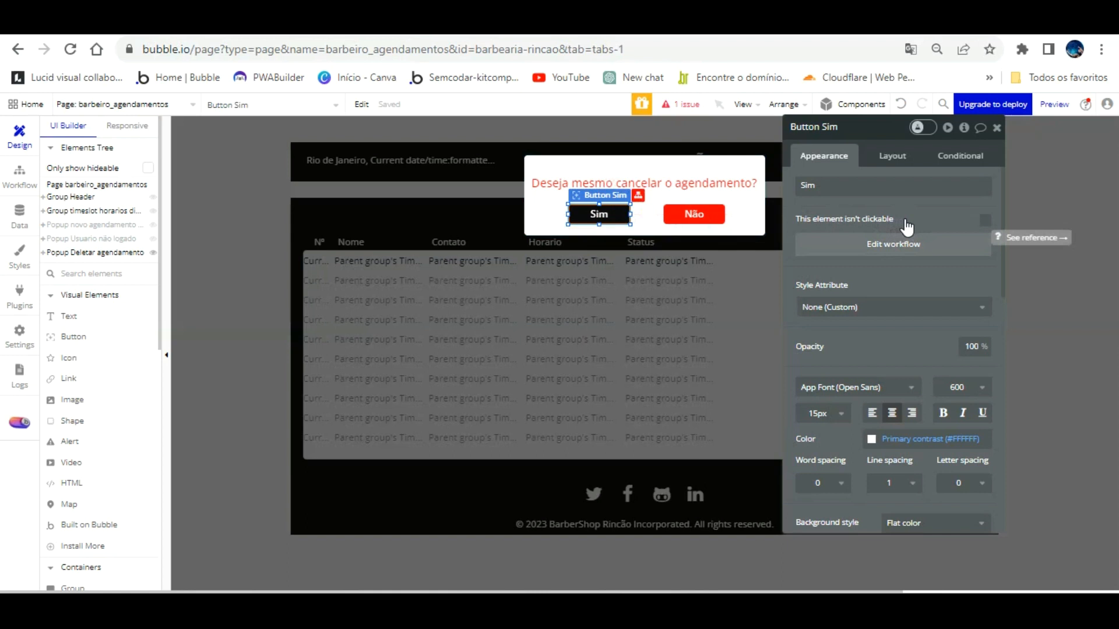
left_click_drag(924, 190, 986, 231)
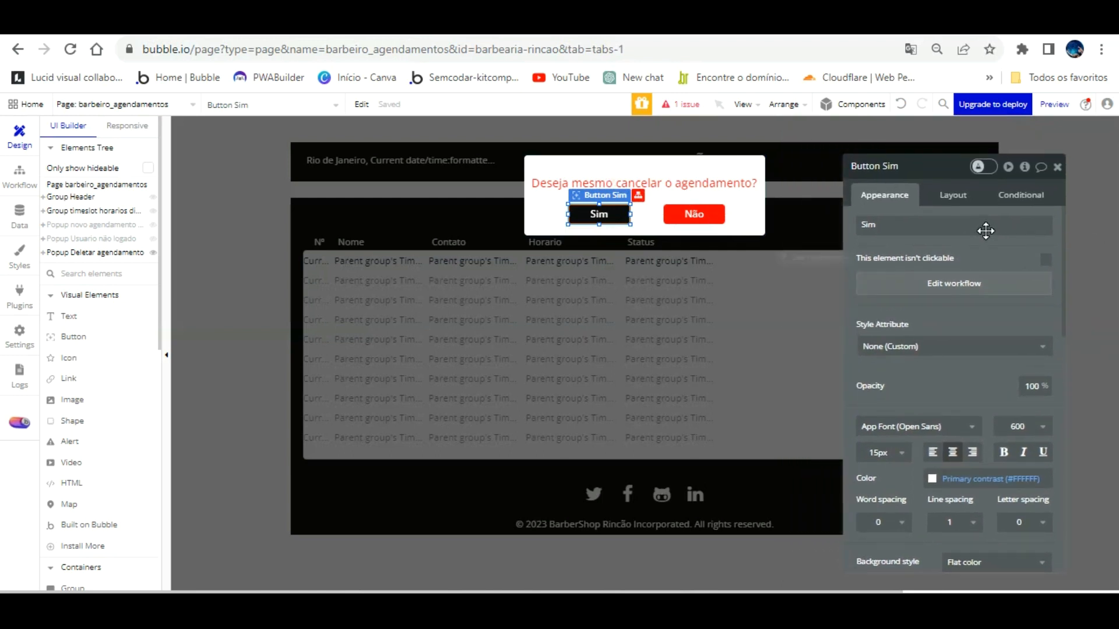
Step: Delete Popup Deletar agendamento from the Elements Tree
left_click(753, 211)
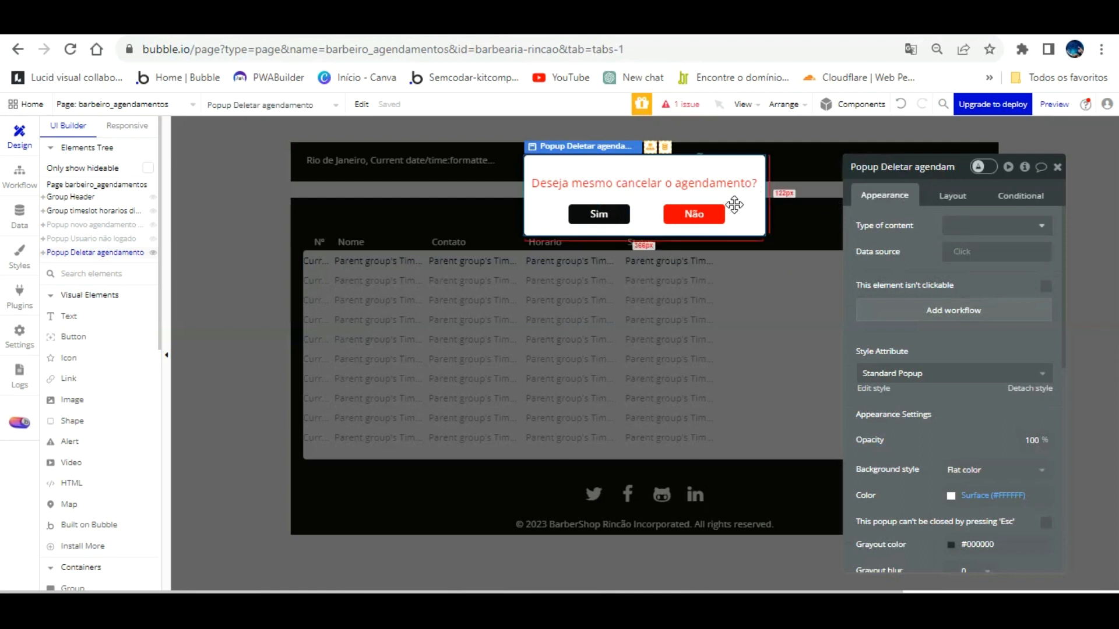
right_click(114, 252)
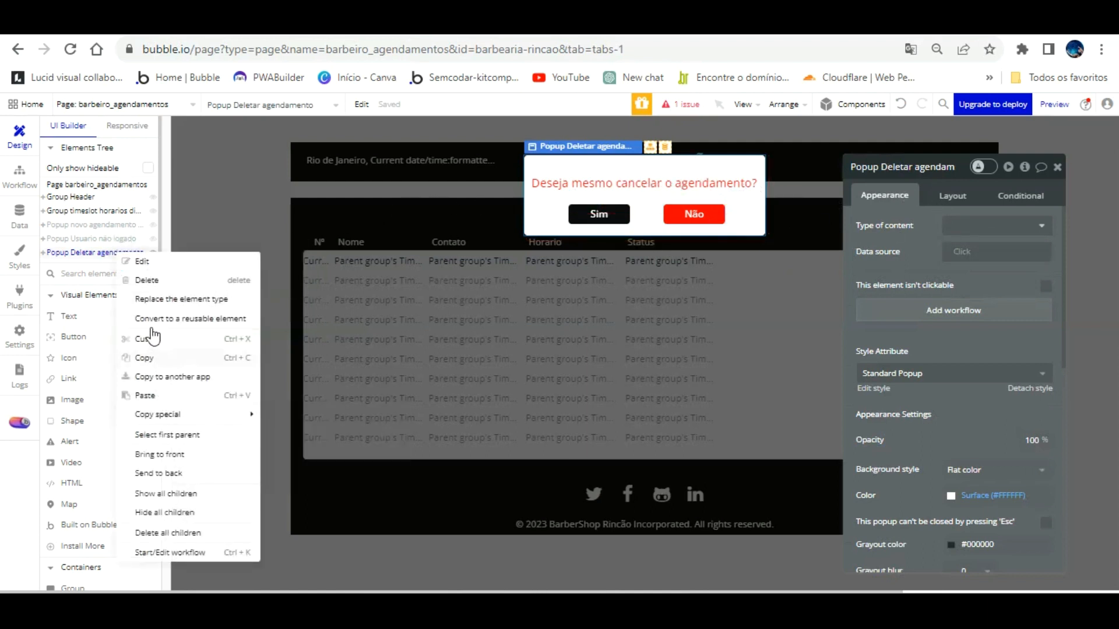
left_click(157, 280)
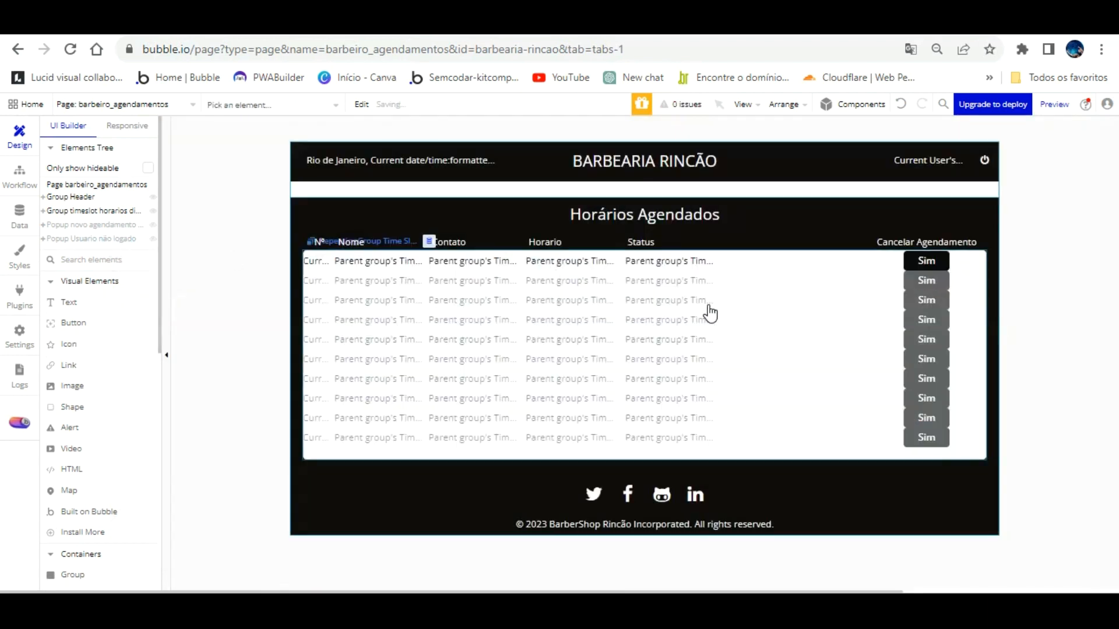
Step: Copy Popup novo agendamento from the agendamentos page
left_click(143, 104)
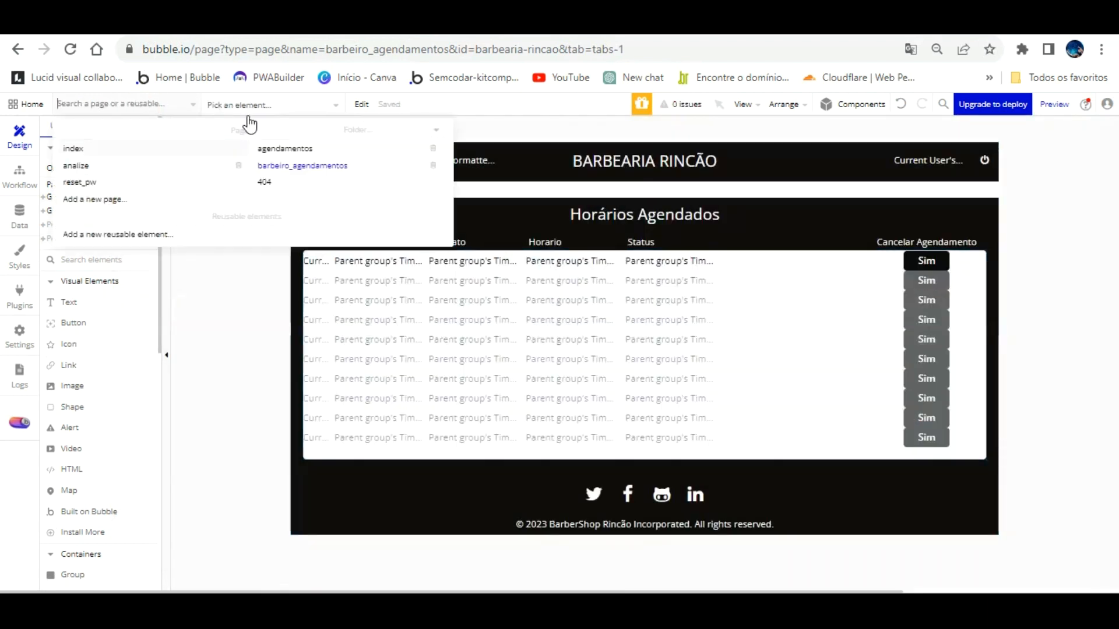
left_click(293, 147)
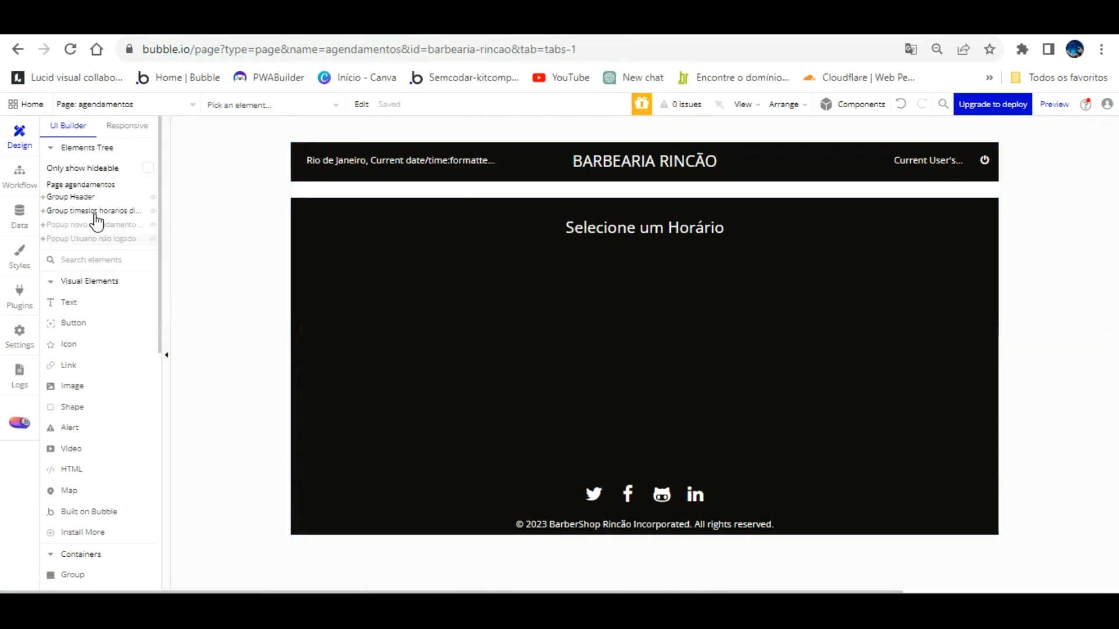
left_click(97, 224)
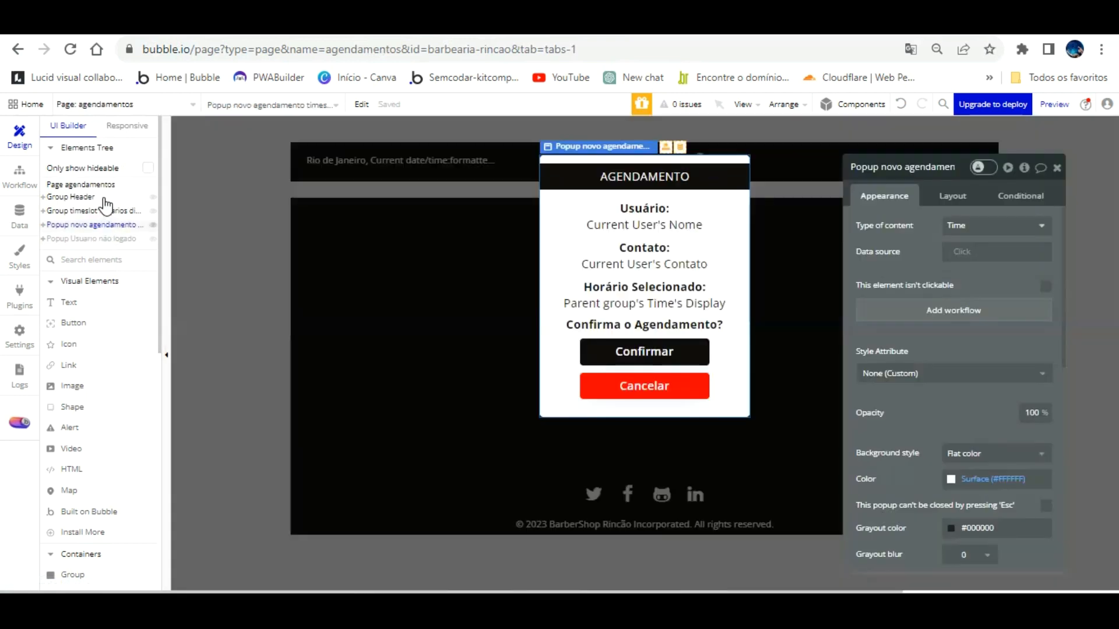
right_click(117, 225)
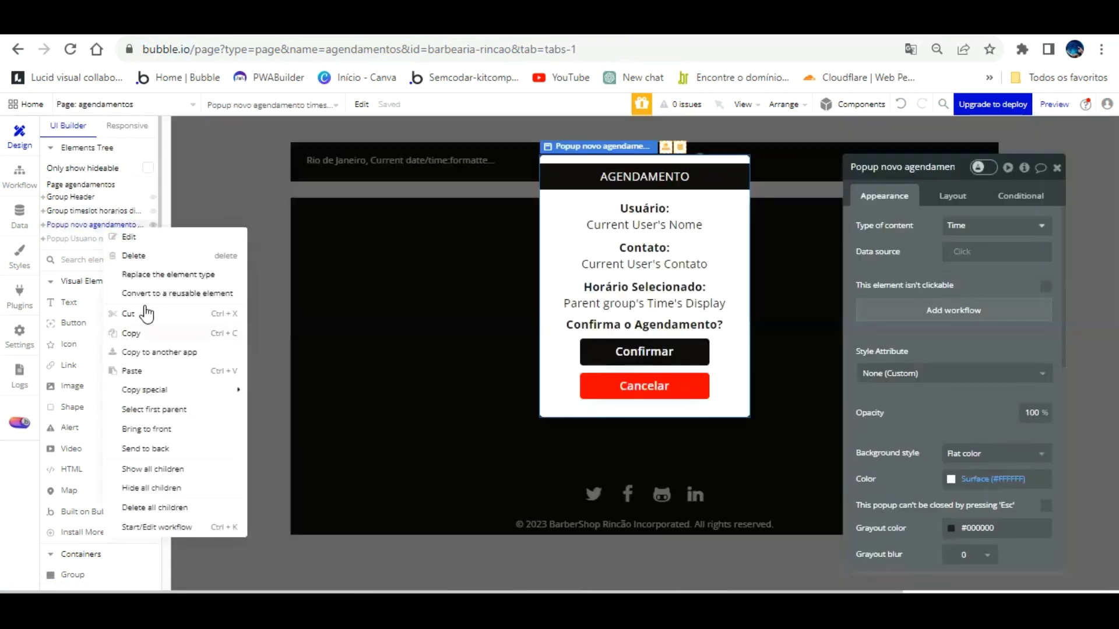
left_click(142, 334)
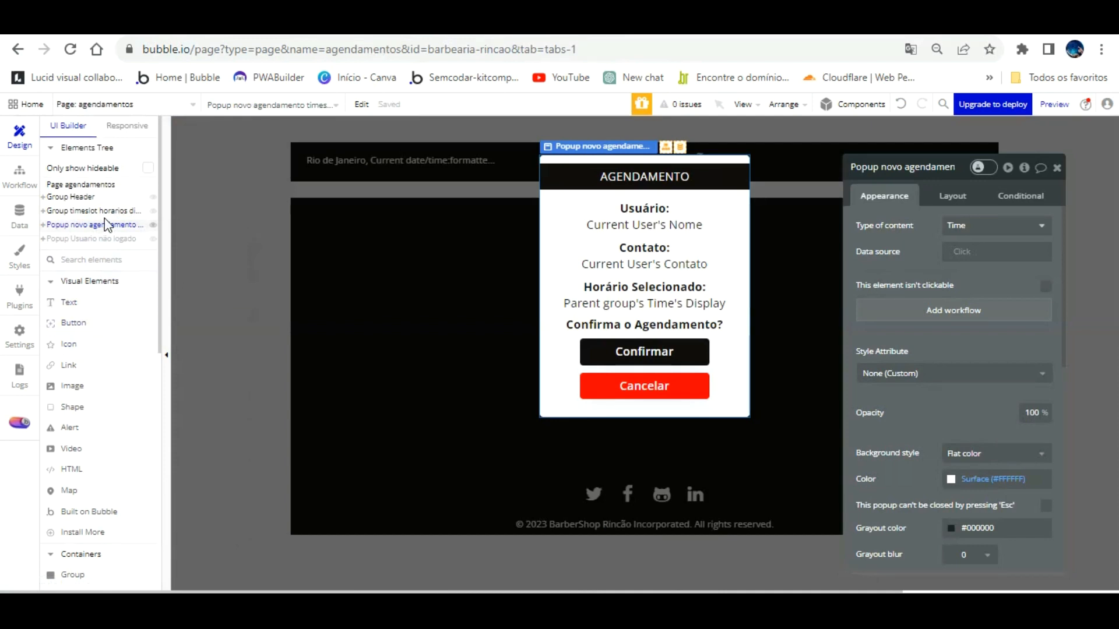
Step: Paste the popup into barbeiro_agendamentos and rename it 'Popup deletar agendamento timeslot'
left_click(119, 104)
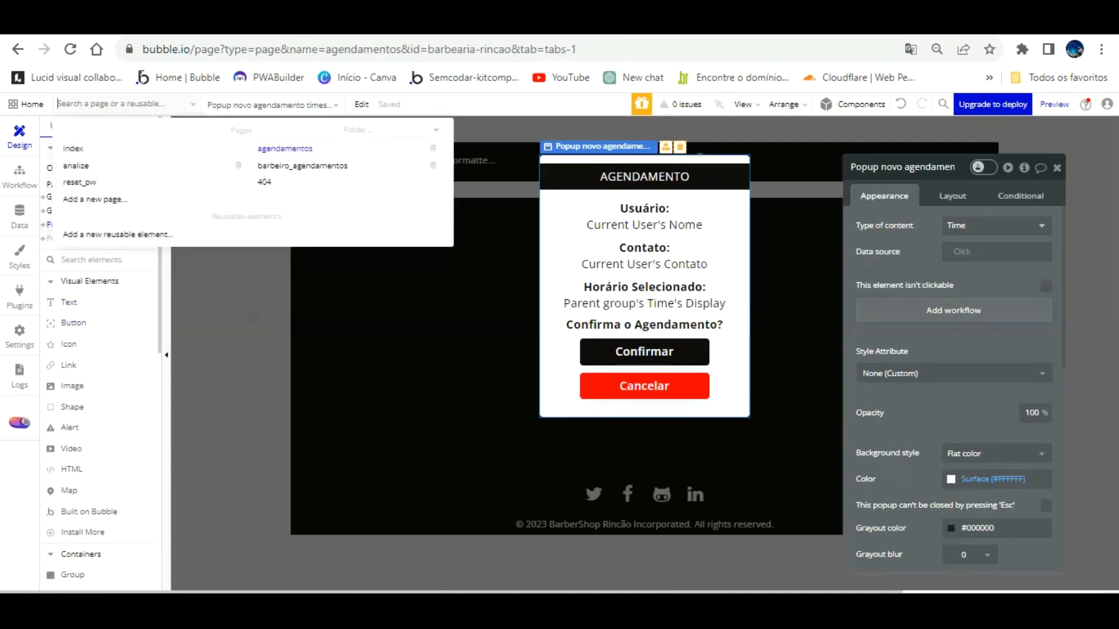
left_click(292, 166)
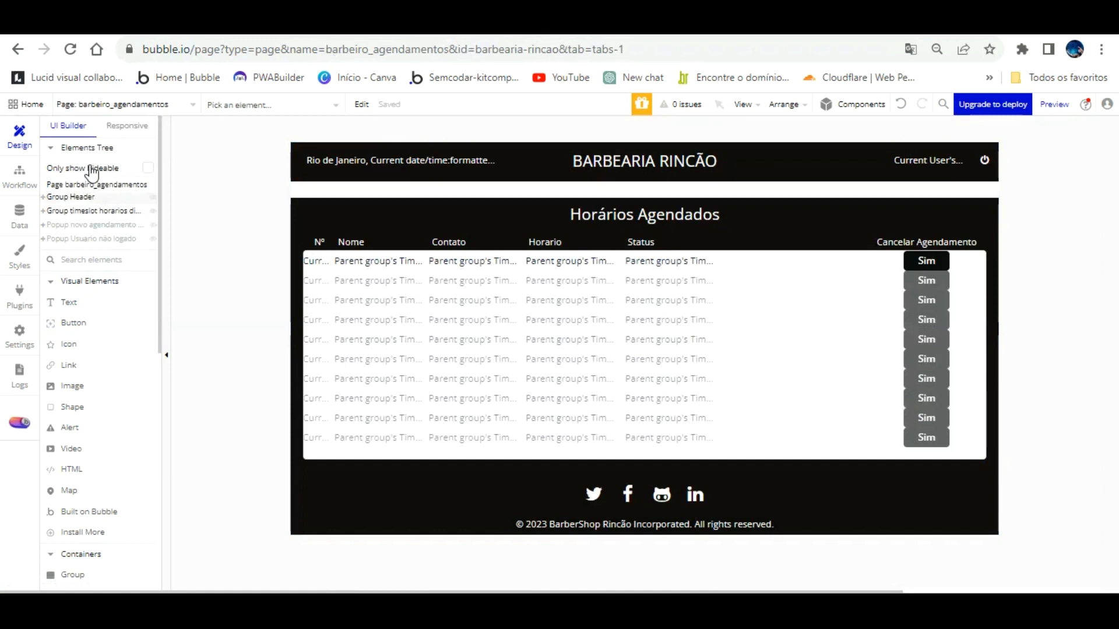
right_click(93, 185)
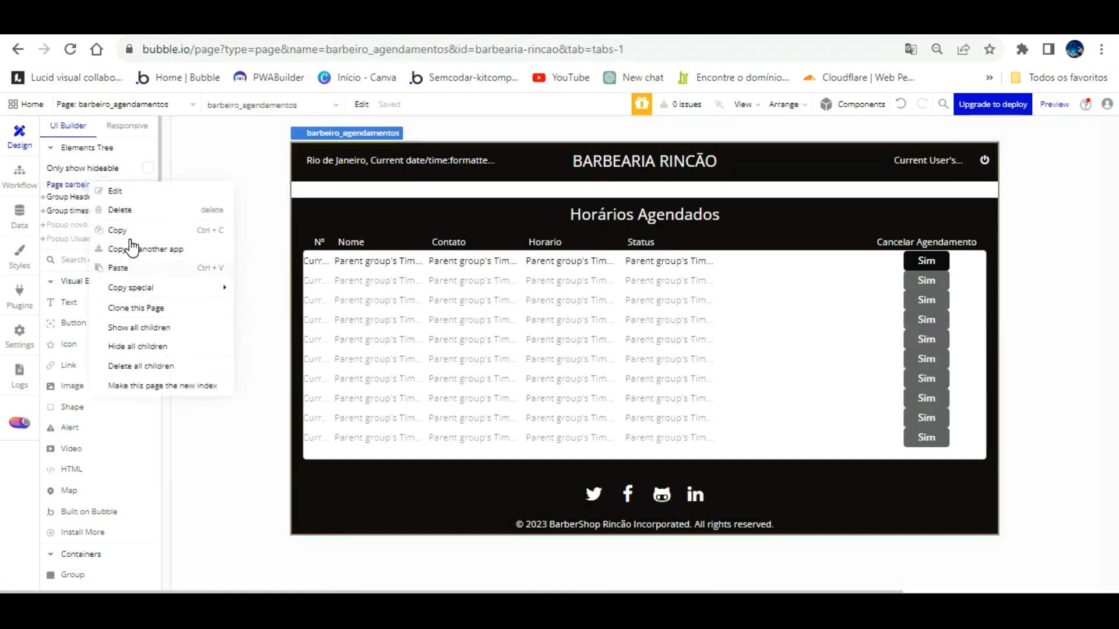
key("ctrl+v")
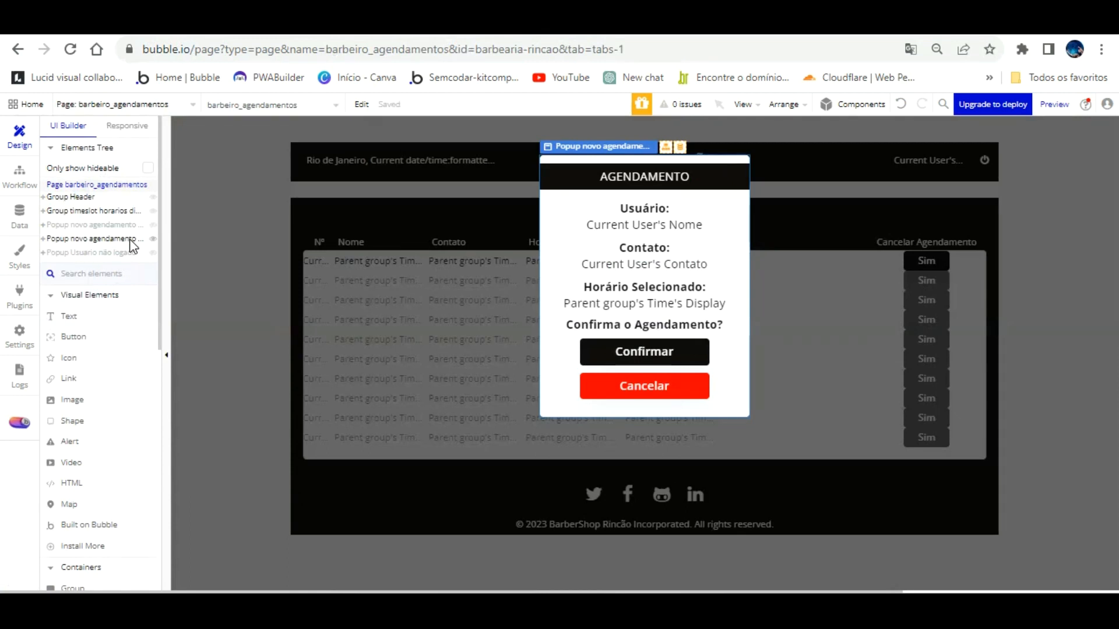
left_click(122, 238)
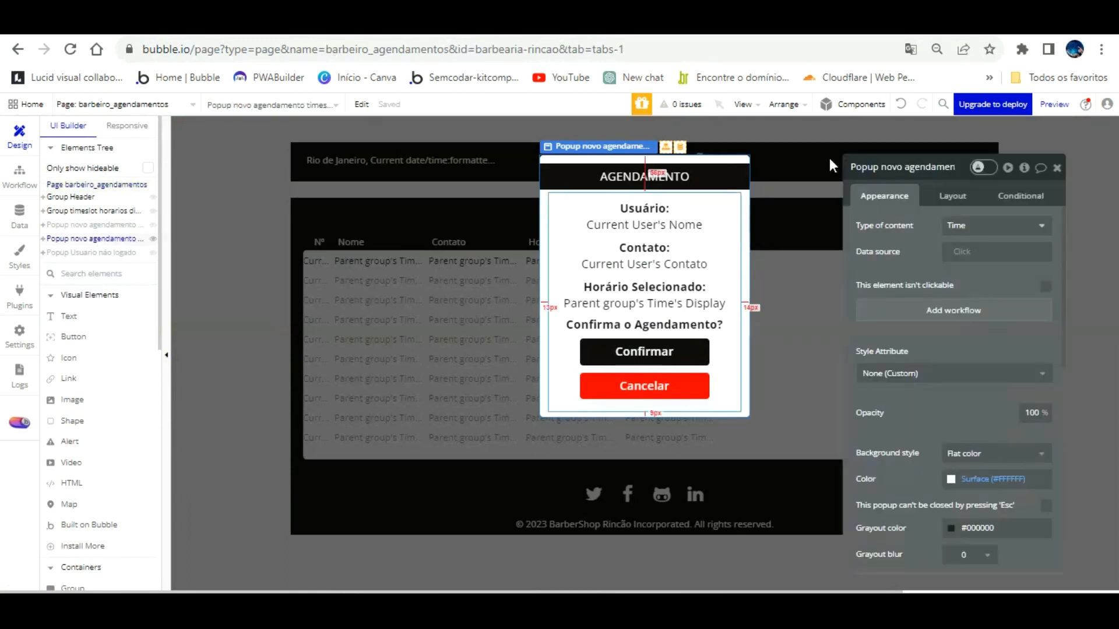
left_click(937, 173)
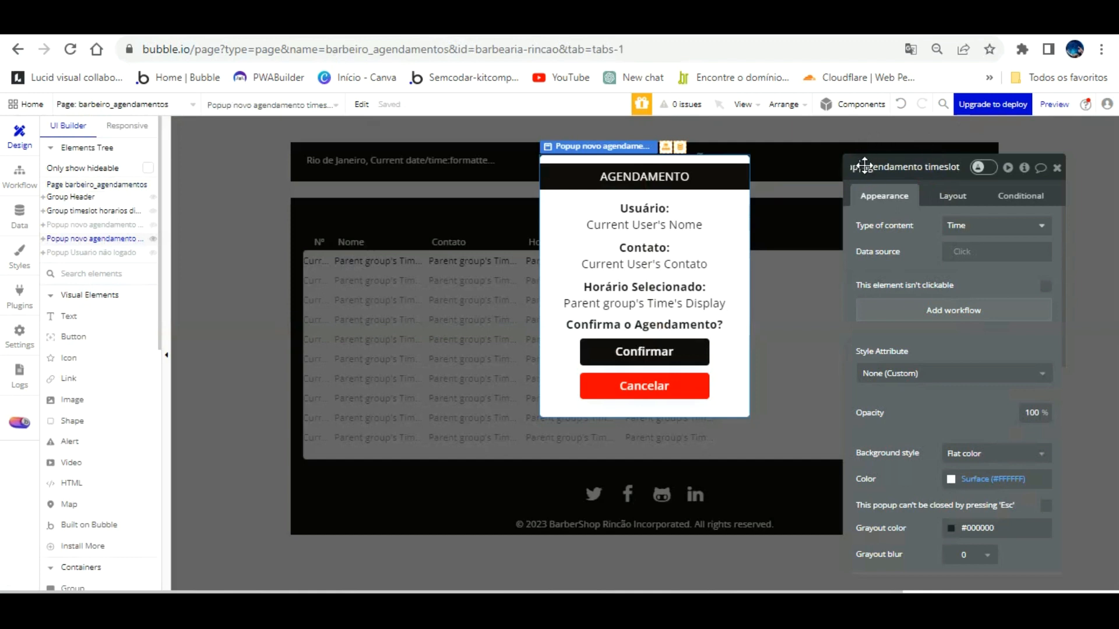
type("deletar")
left_click(919, 258)
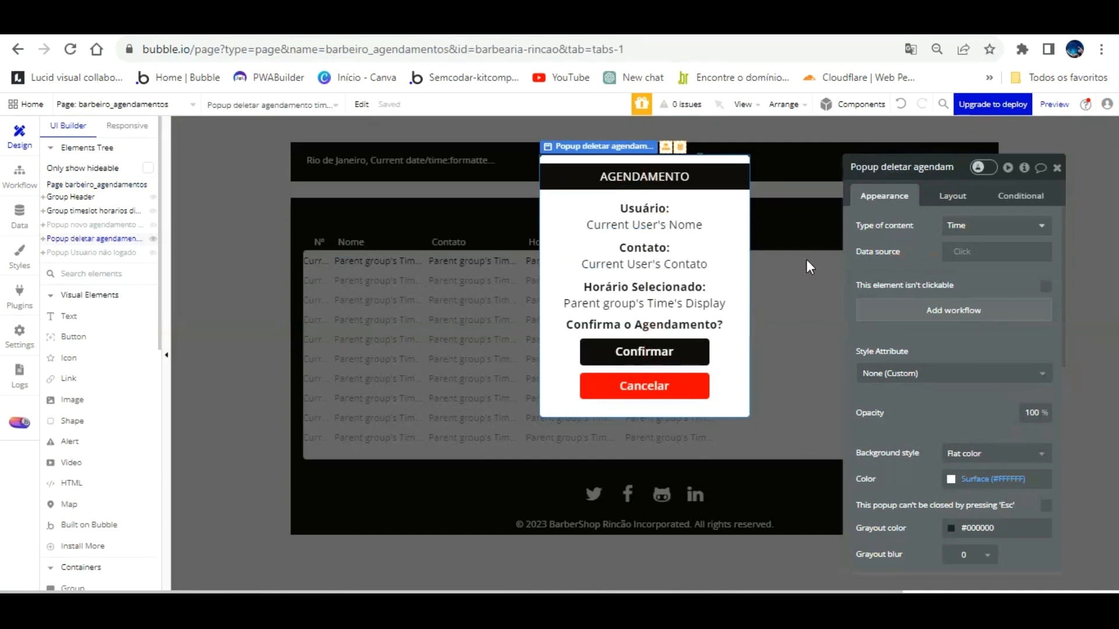
left_click(807, 262)
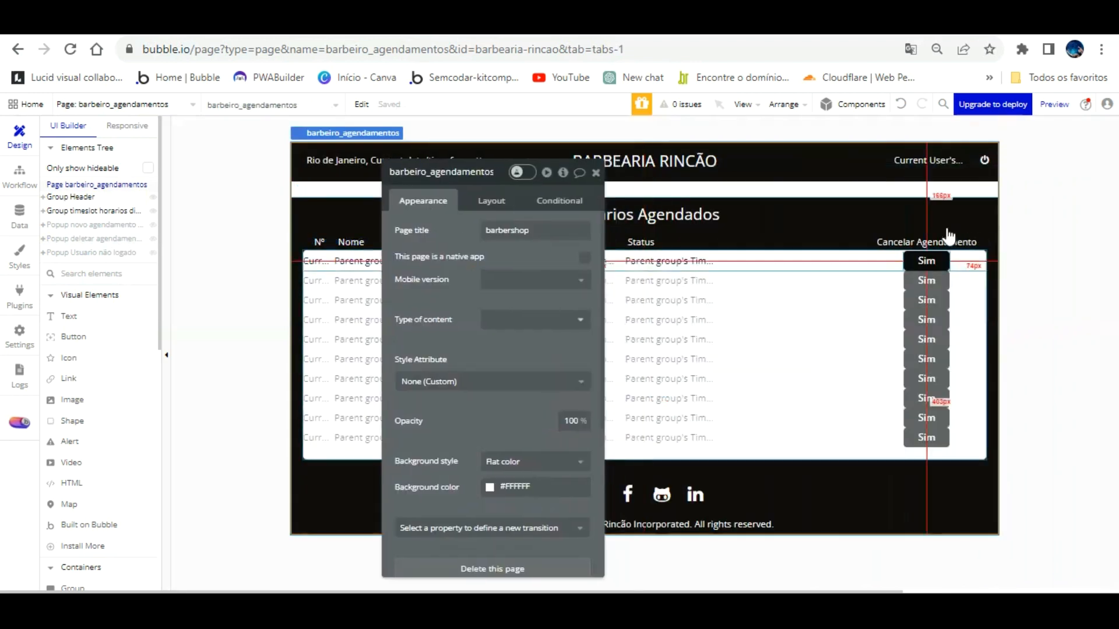
Step: Add a Show Popup deletar agendamento timeslot step to the Sim button's workflow
left_click(928, 256)
left_click(509, 284)
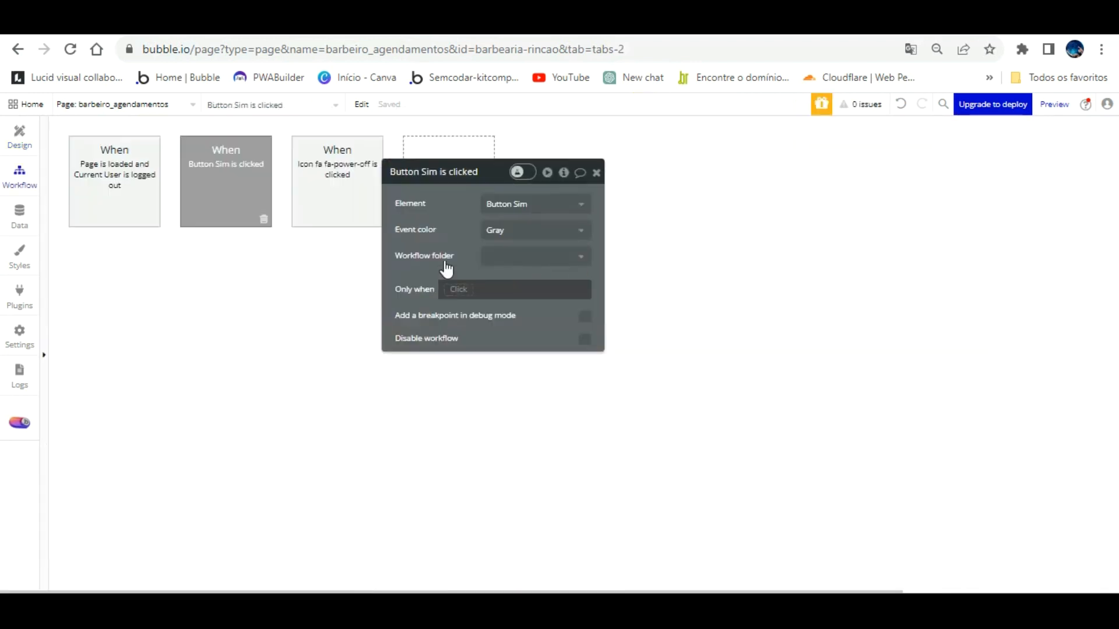
left_click(142, 251)
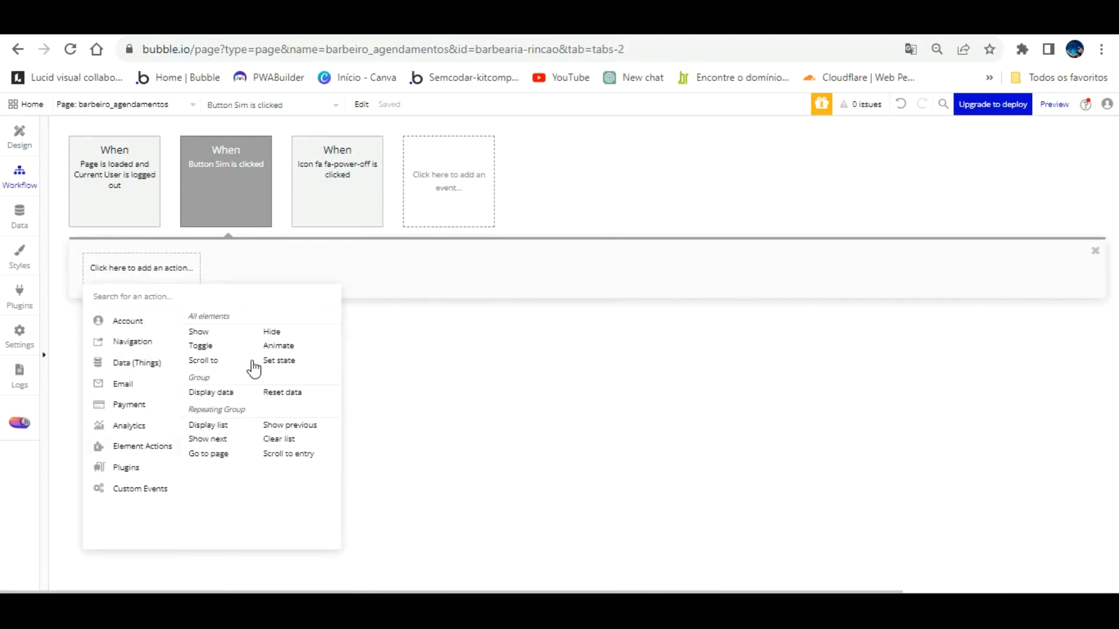
left_click(199, 332)
left_click(561, 202)
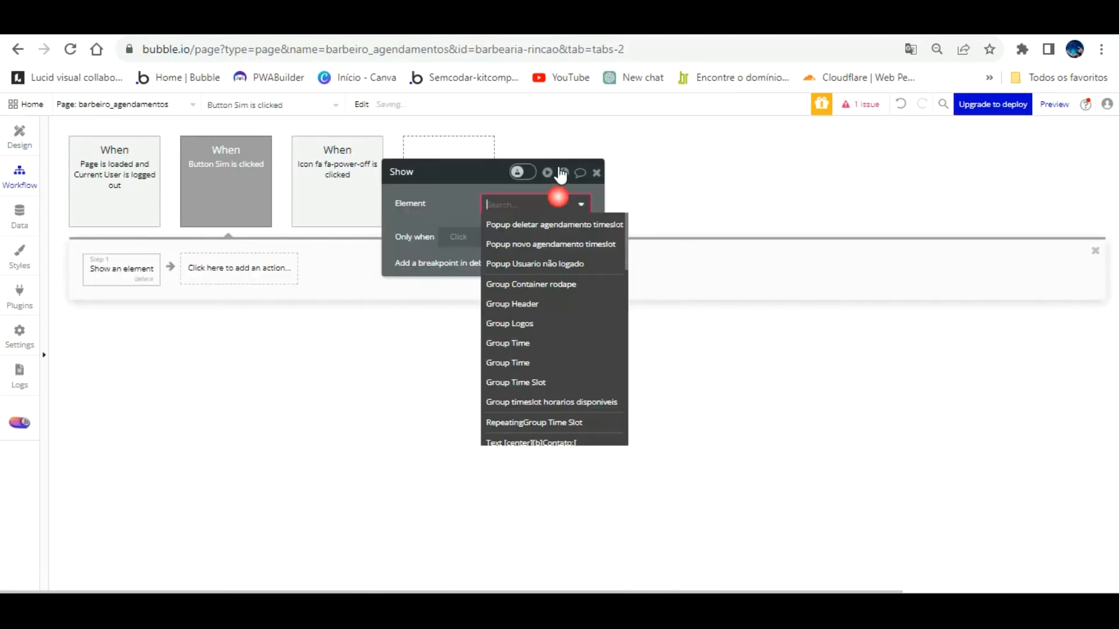
left_click(557, 224)
Step: Add a Display data step for the popup and try the parent group's Time Slot
left_click(317, 267)
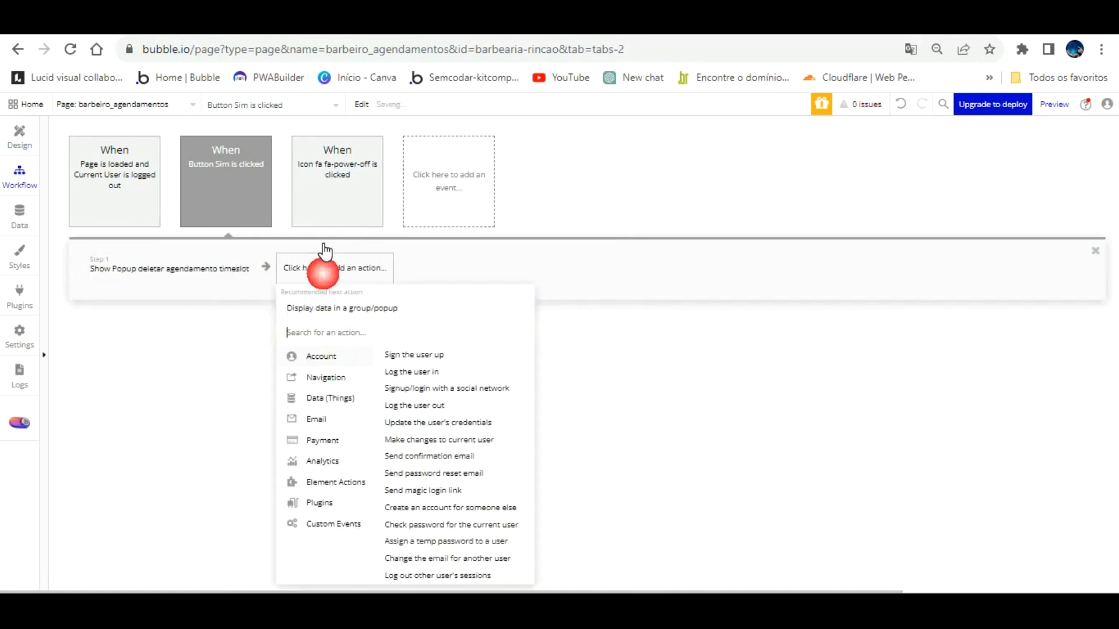
left_click(320, 307)
left_click(502, 229)
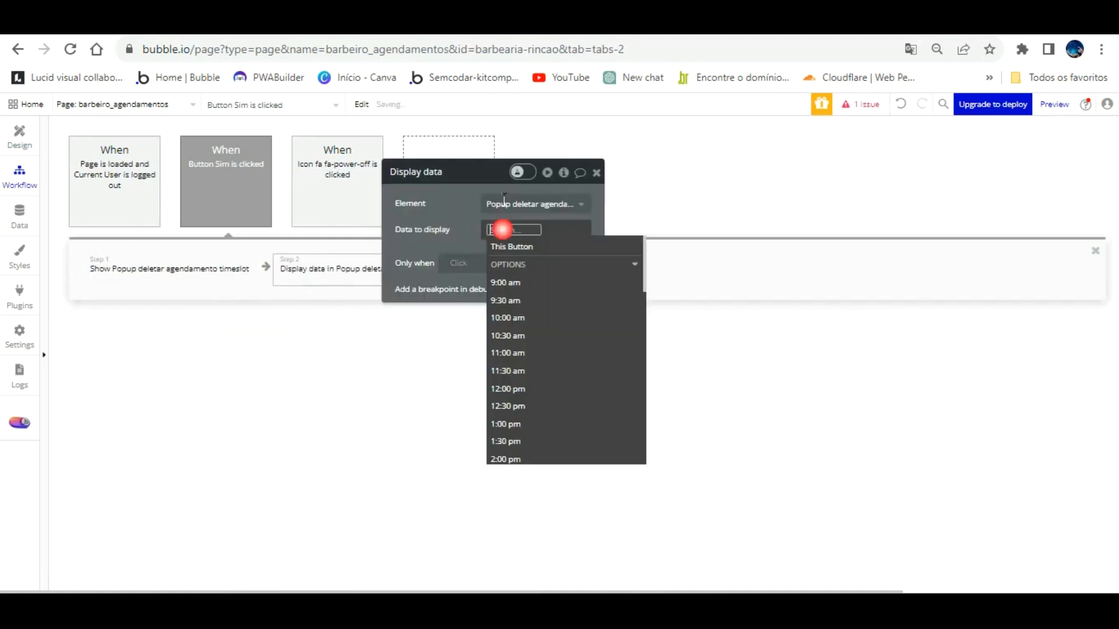
left_click(464, 207)
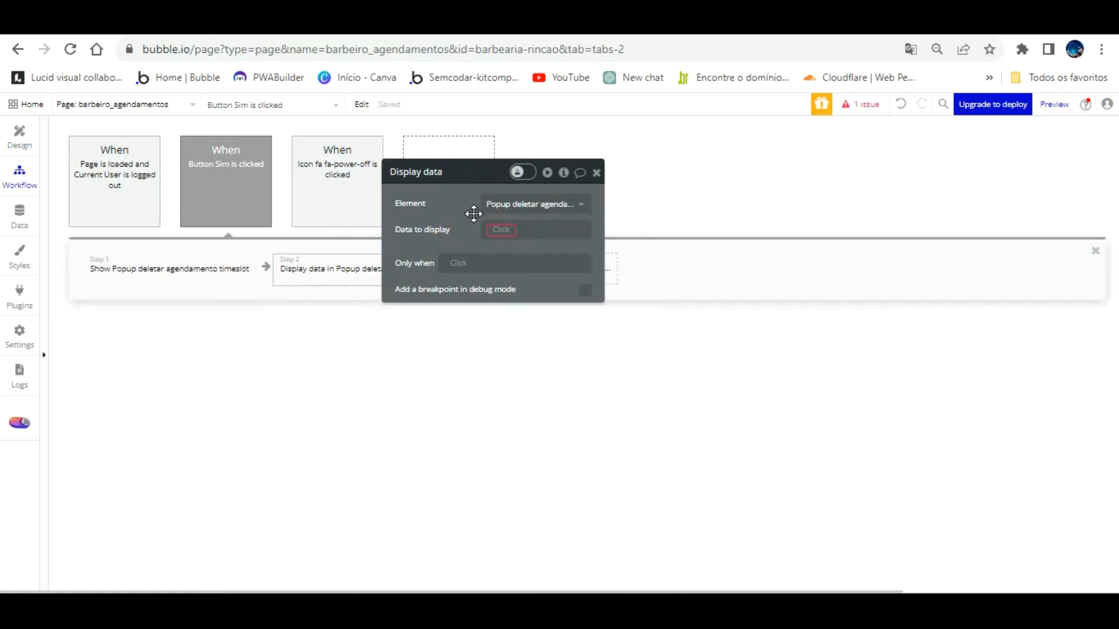
left_click(493, 228)
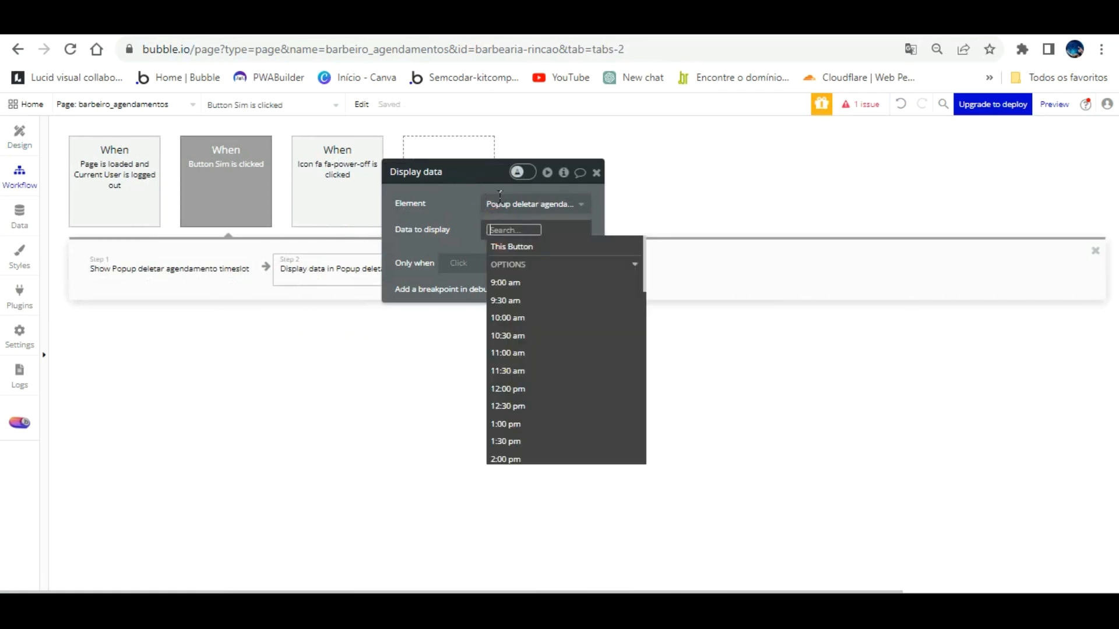
scroll(592, 295, "down", 5)
scroll(593, 297, "down", 3)
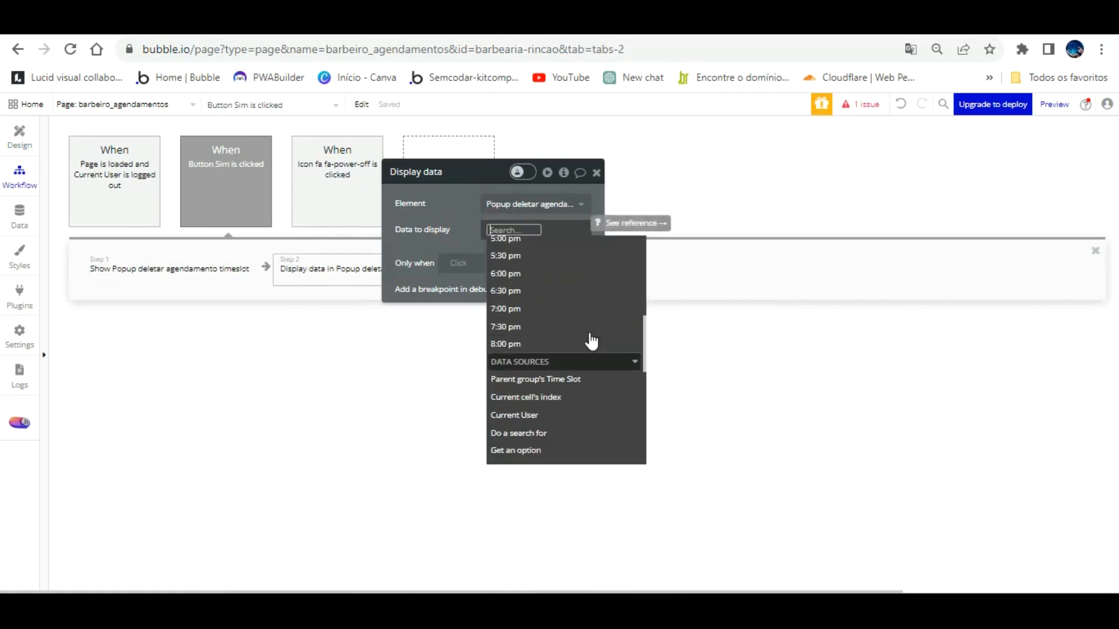
left_click(589, 374)
left_click(448, 189)
left_click(516, 230)
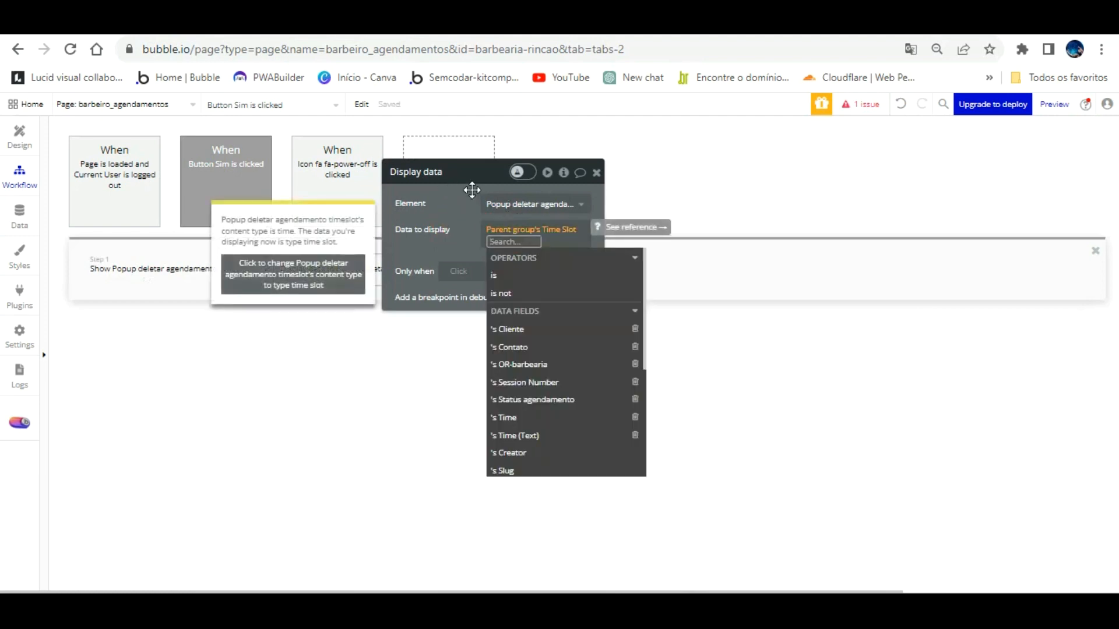
Step: Clear the invalid expression and set Data to display to Parent group's Time Slot
right_click(502, 227)
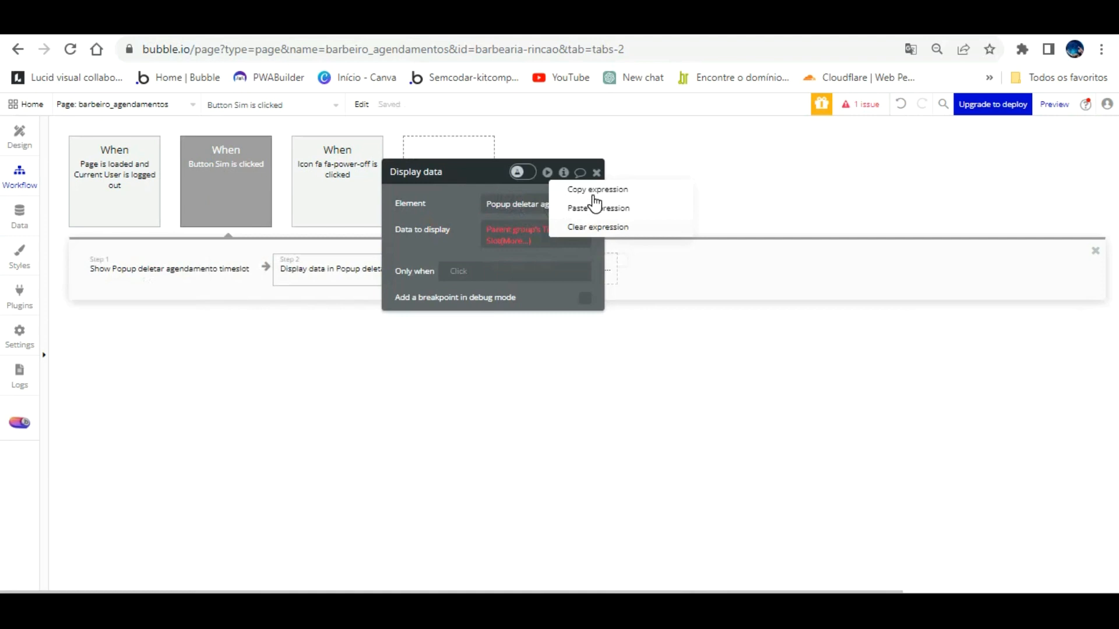
left_click(598, 227)
left_click(501, 225)
scroll(559, 335, "down", 7)
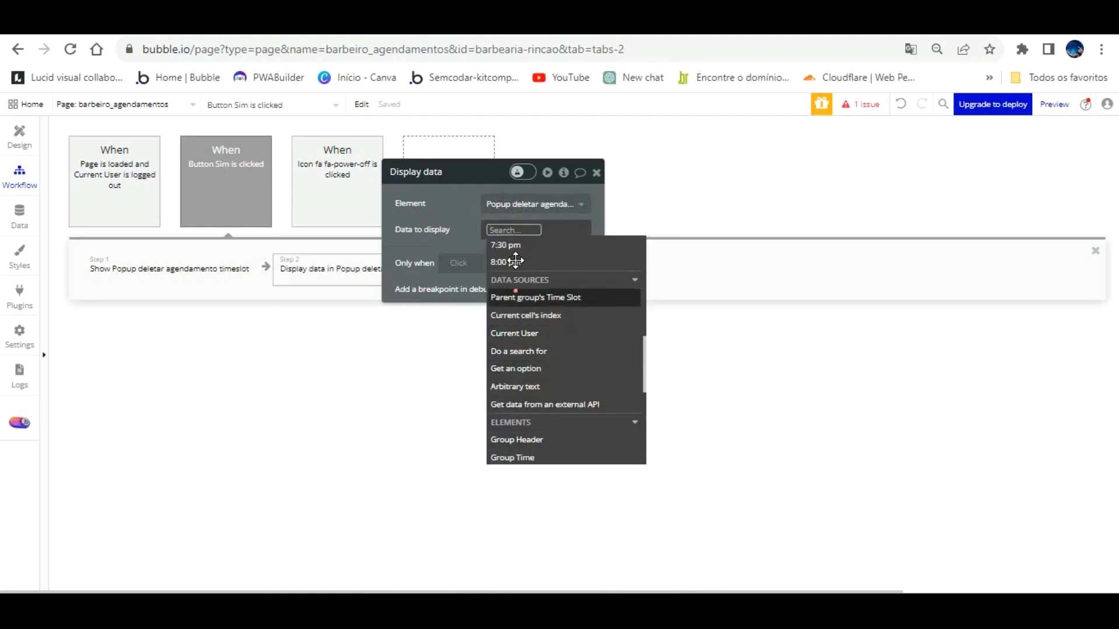
left_click(535, 297)
left_click(477, 222)
left_click(20, 135)
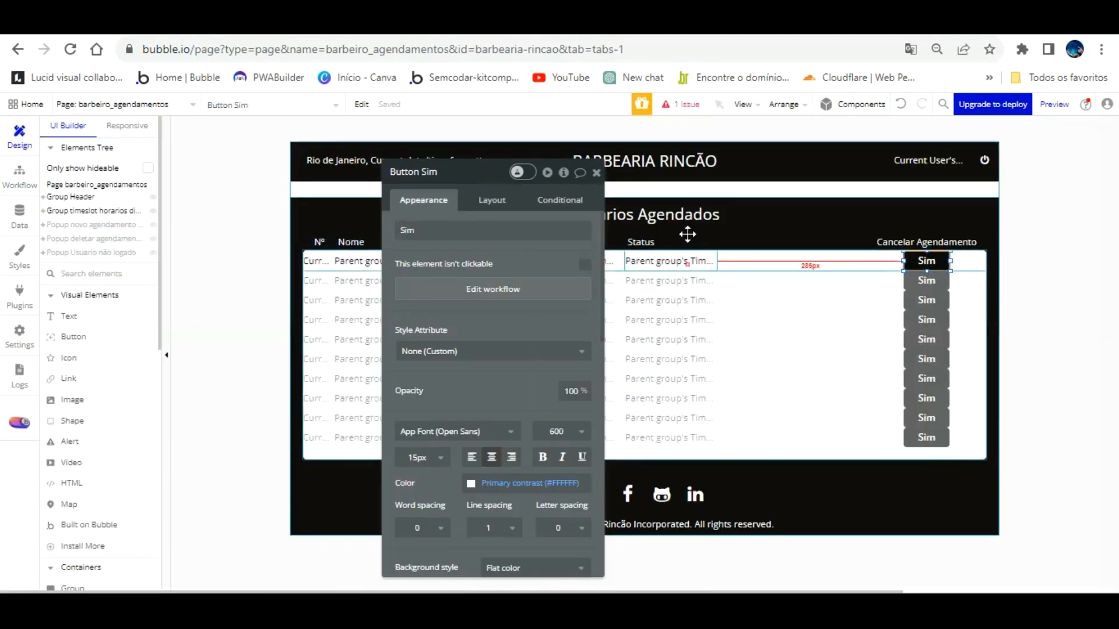
Step: Inspect the first row's Status text and Group Time Slot, and the Popup deletar agendamento element
left_click(688, 260)
left_click(753, 260)
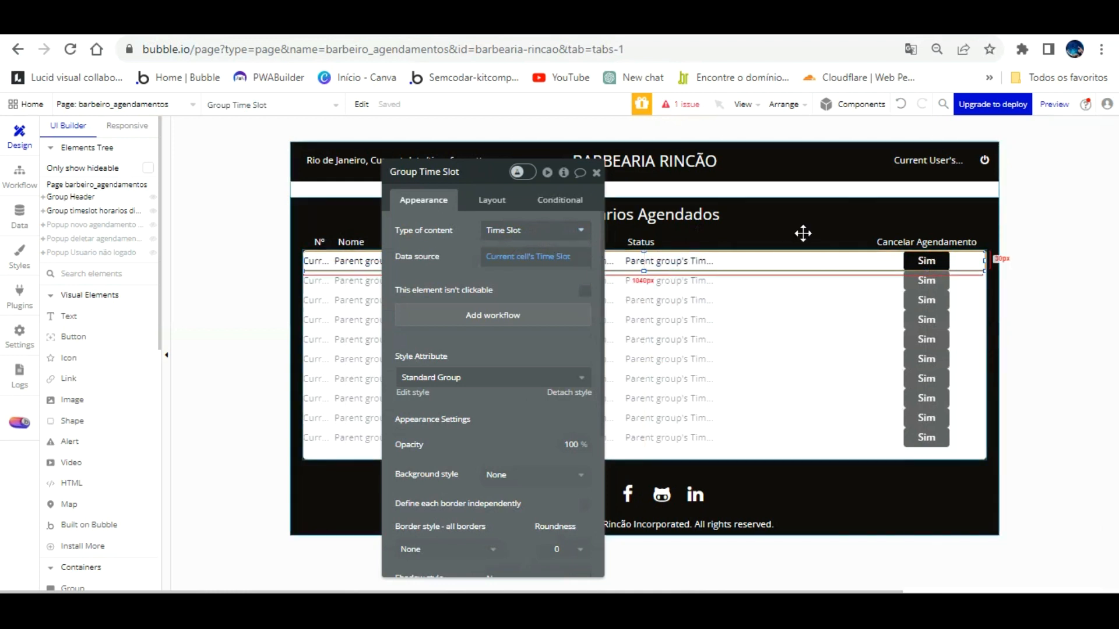
left_click(803, 264)
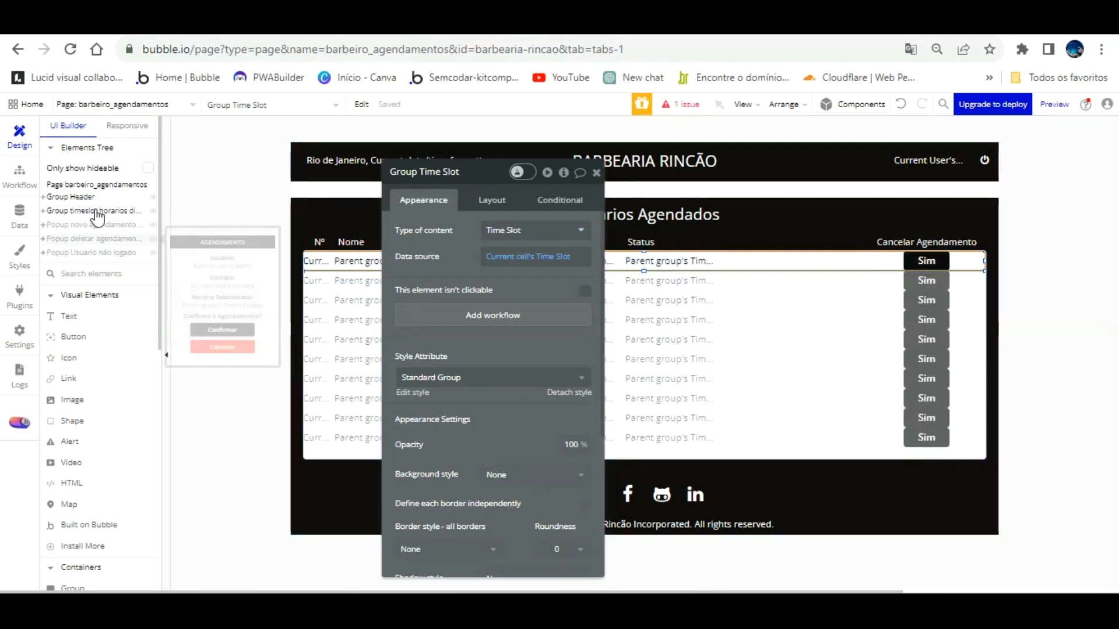
left_click(94, 238)
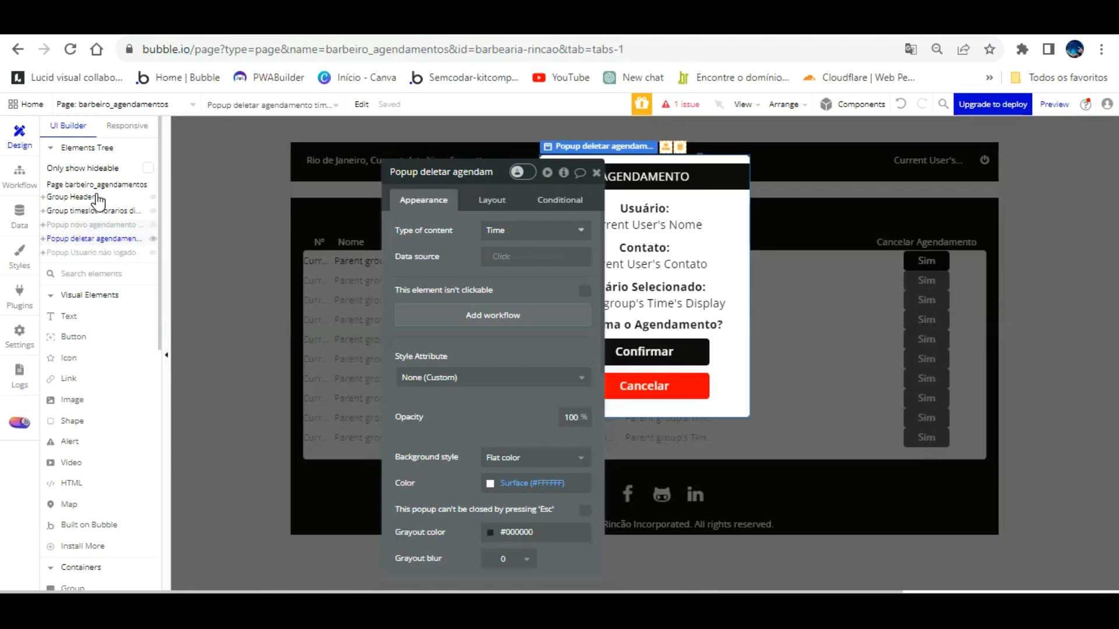
key("Escape")
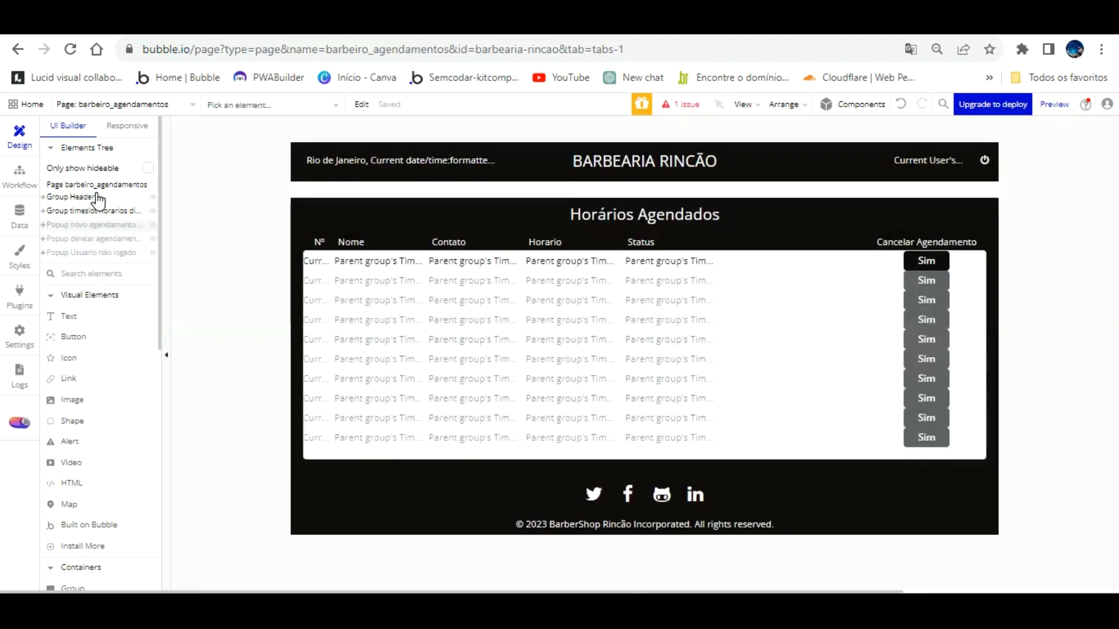
Step: Delete the stray Popup novo agendamento element from the page
left_click(96, 225)
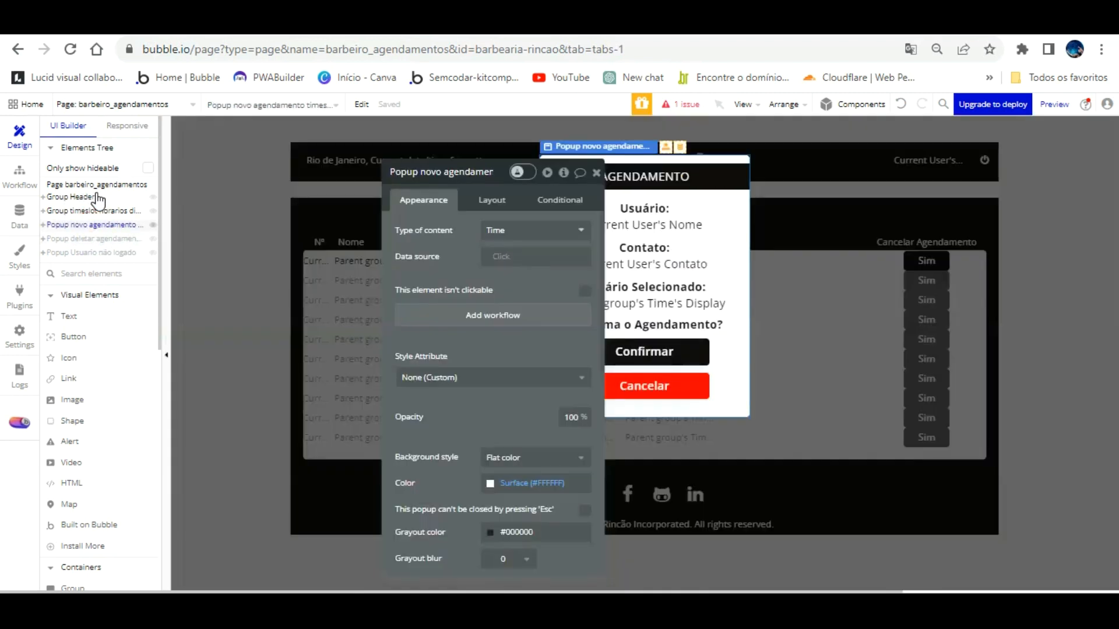
right_click(97, 225)
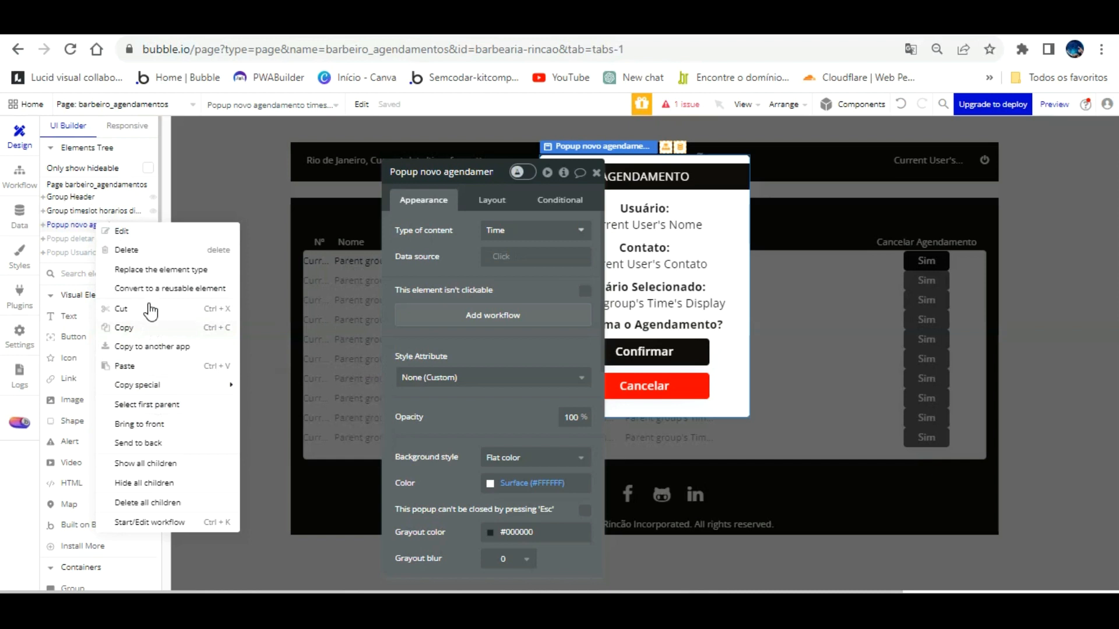
left_click(152, 249)
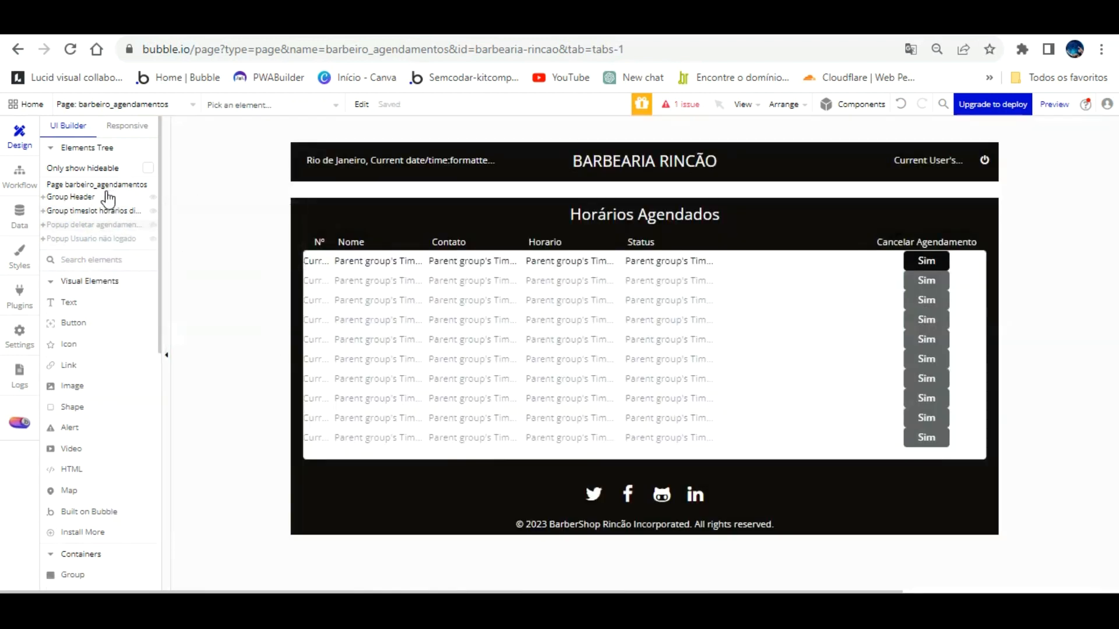
Step: Set the popup's inner group content type to Time Slot and clear its invalid data source
left_click(104, 225)
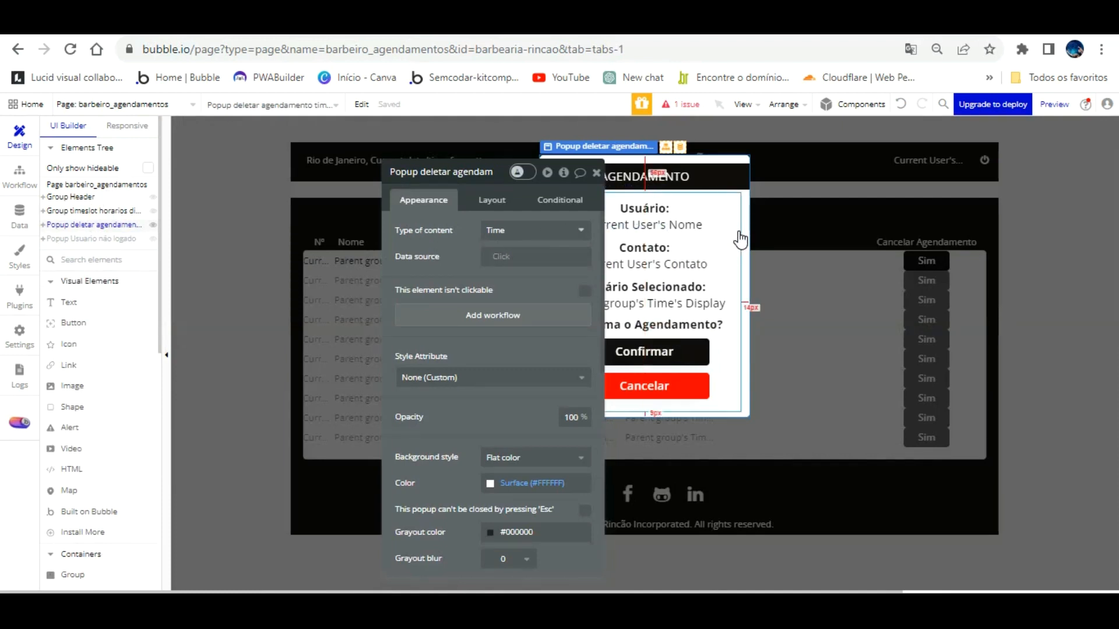
left_click(737, 252)
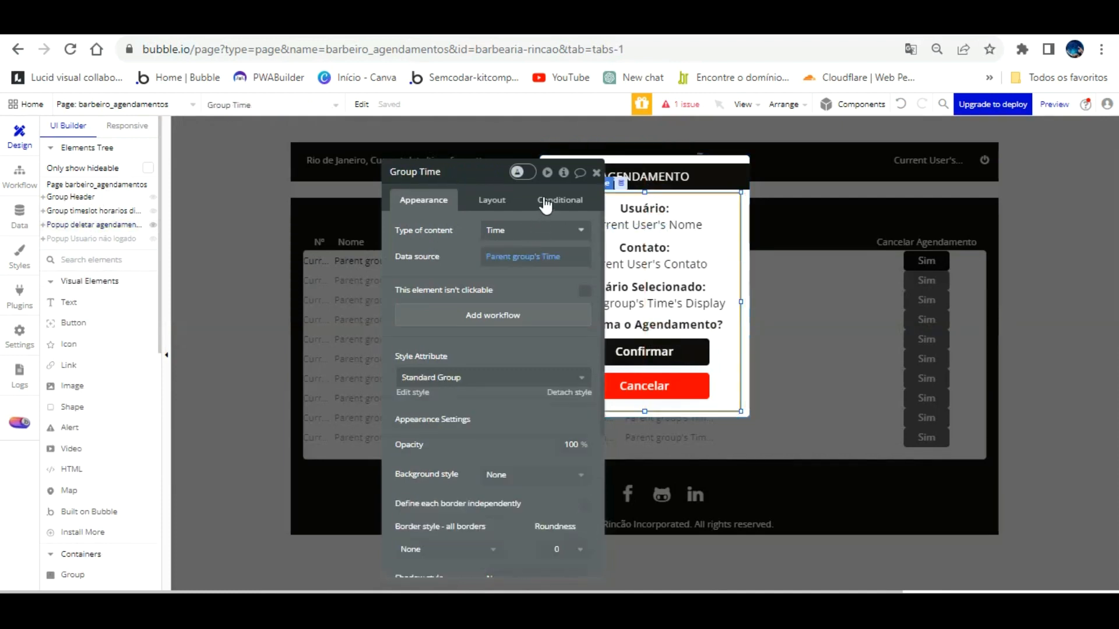
left_click(535, 230)
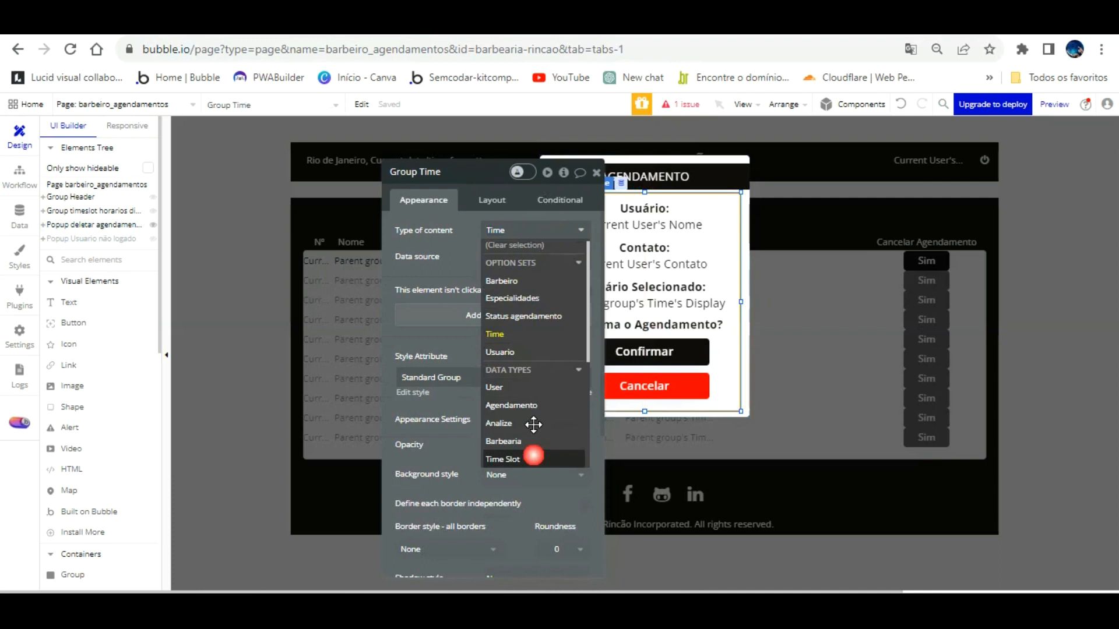
left_click(534, 459)
left_click(513, 256)
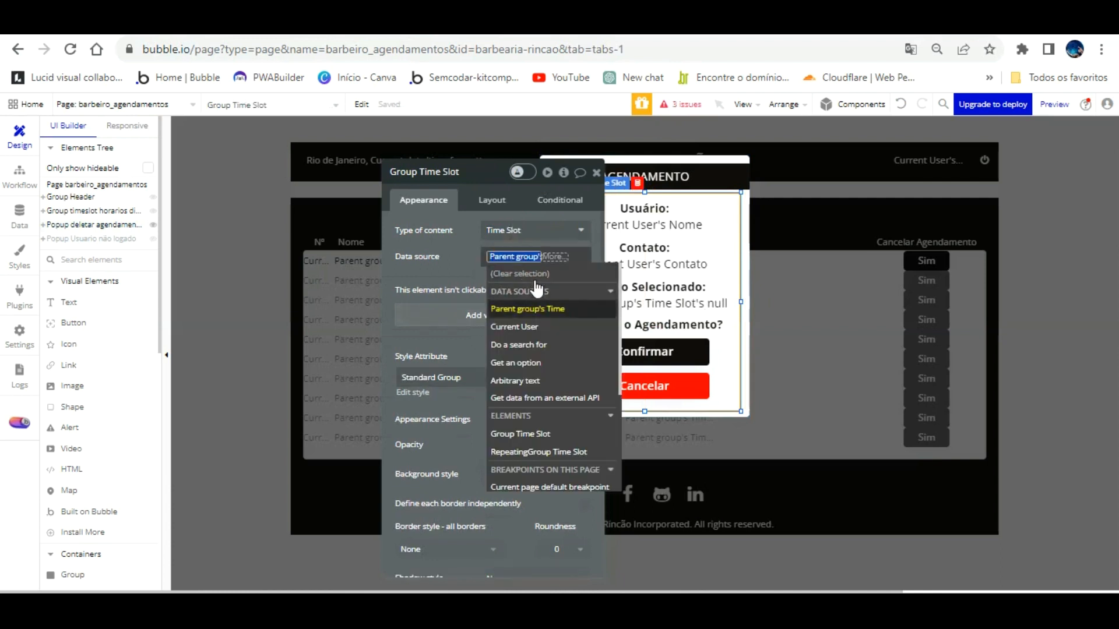
key("Return")
left_click(523, 256)
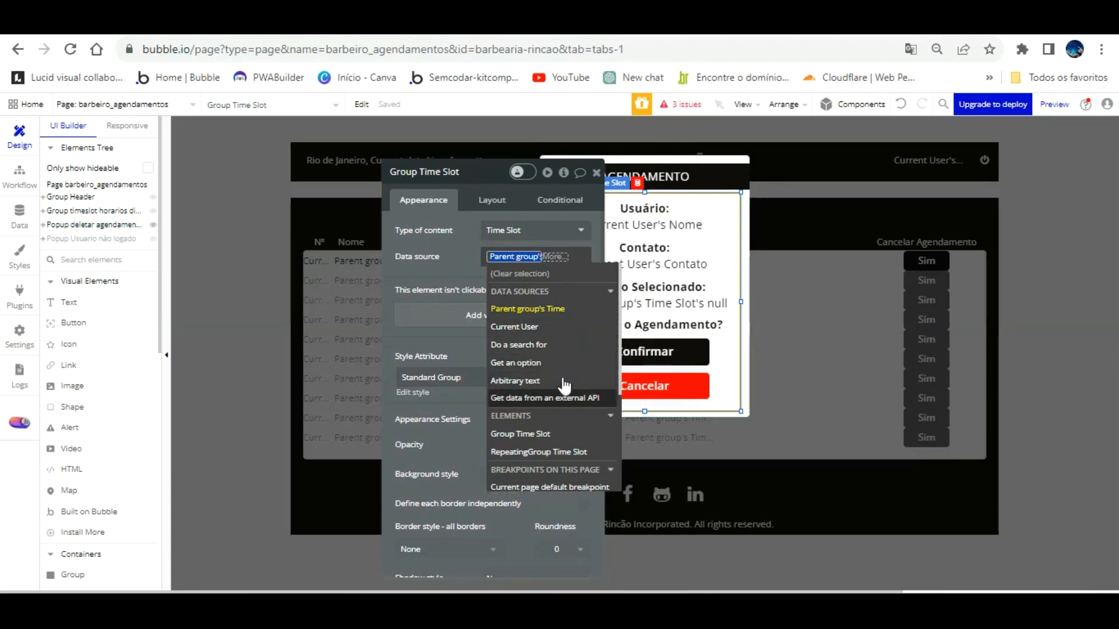
left_click(558, 433)
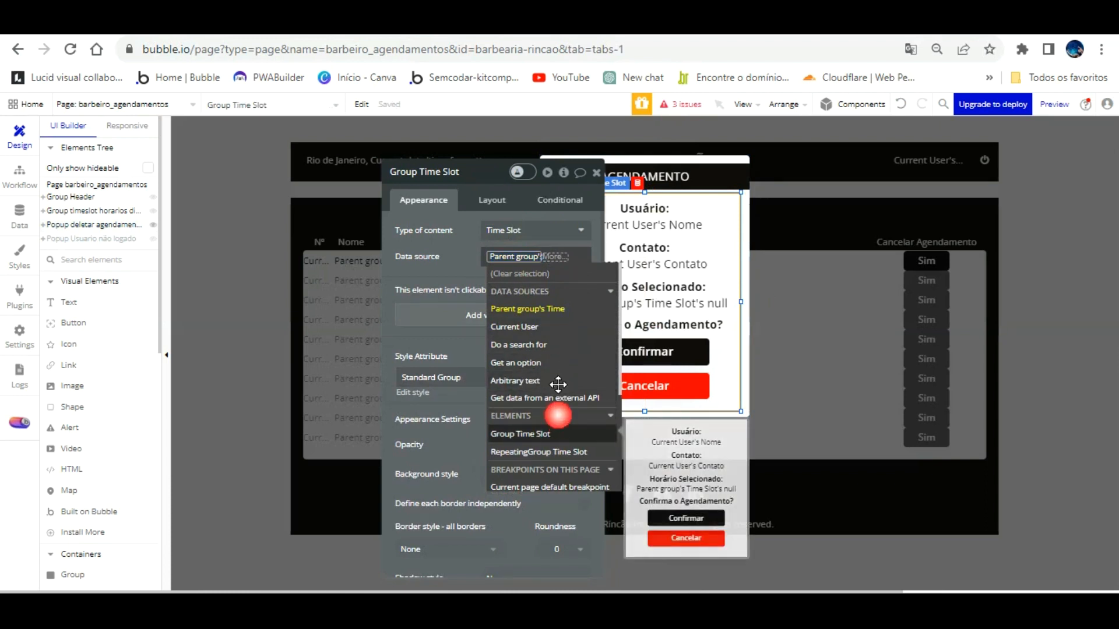
left_click(464, 240)
right_click(516, 258)
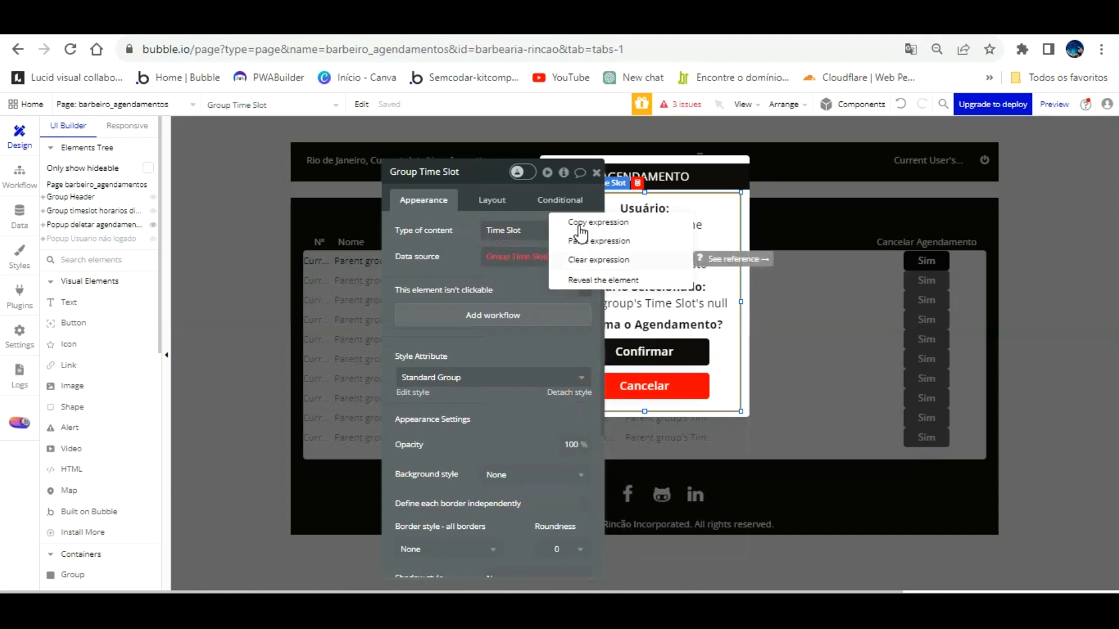
left_click(583, 259)
left_click(499, 256)
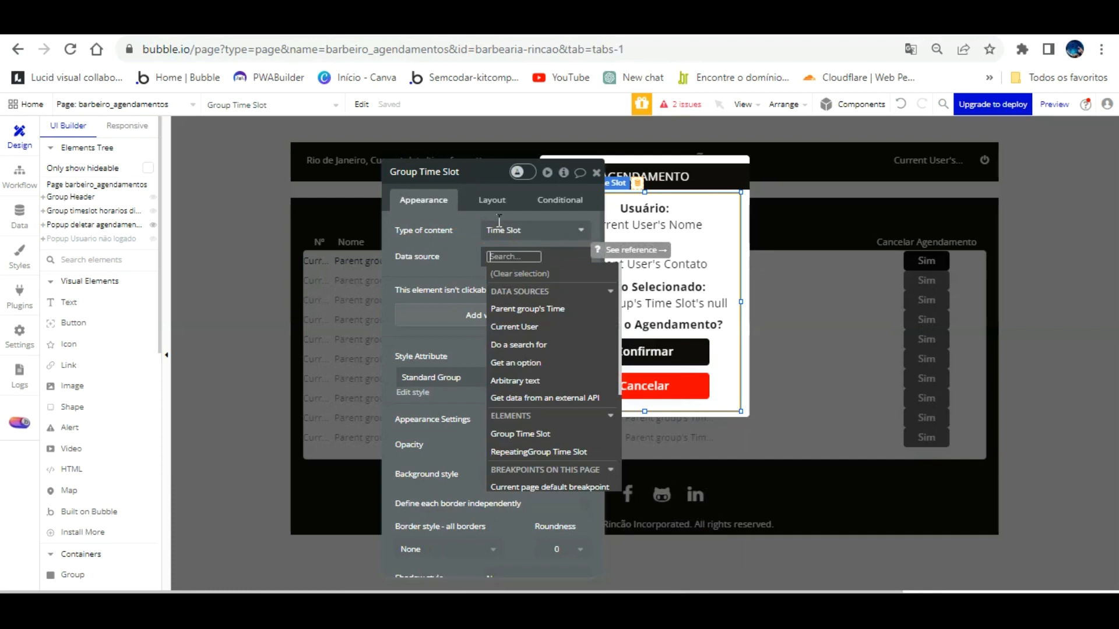
left_click(607, 267)
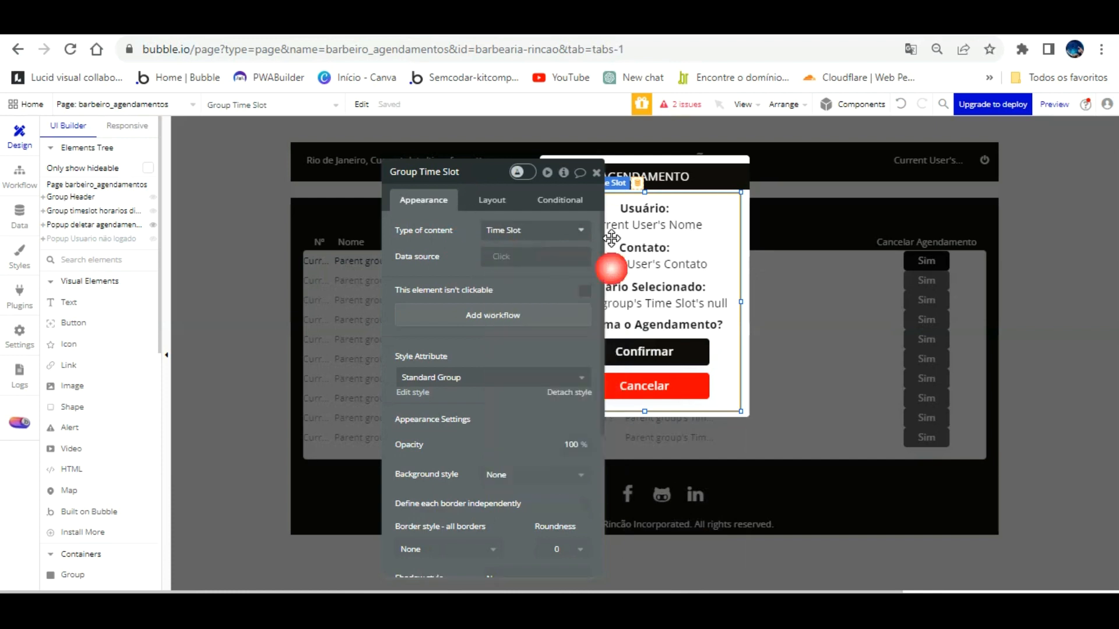
Step: Give the popup type Time Slot and source its group from Parent group's Time Slot
left_click(747, 242)
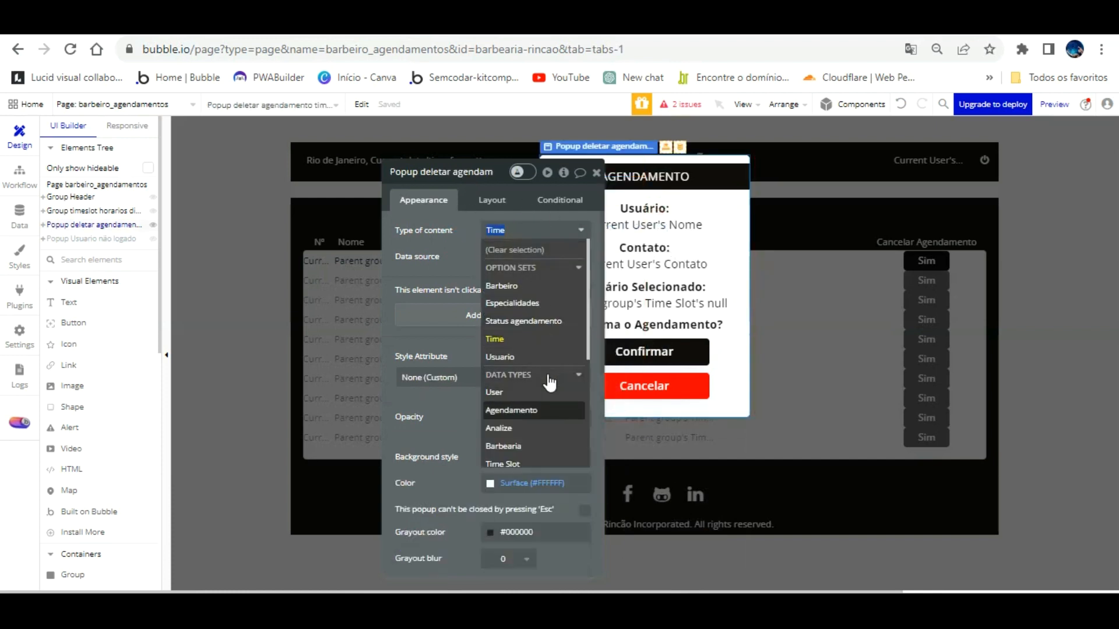
left_click(524, 458)
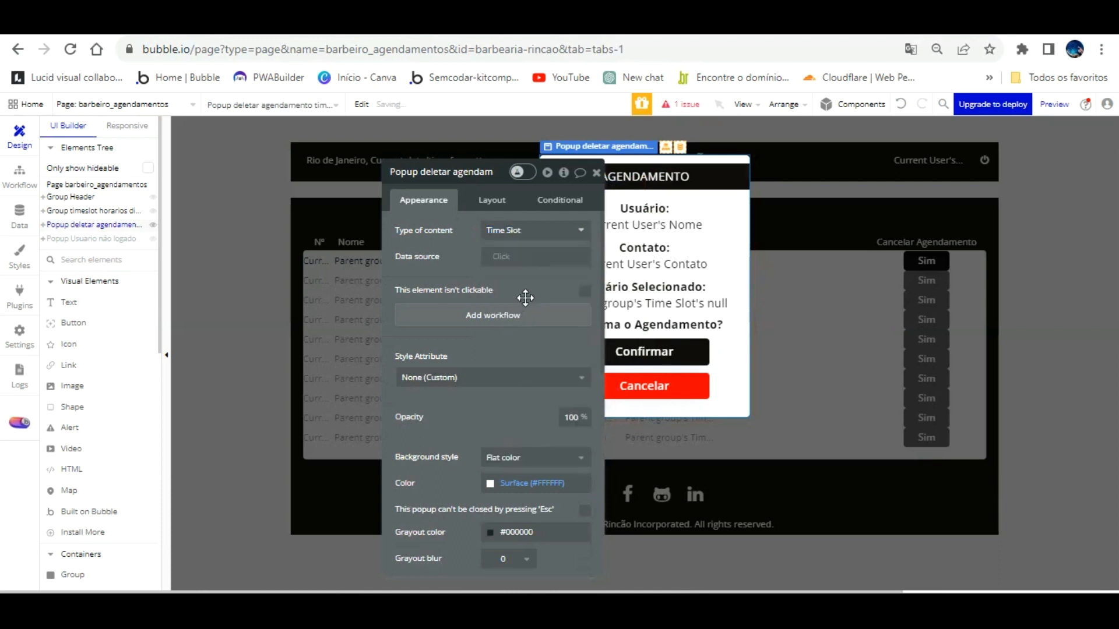
left_click(728, 206)
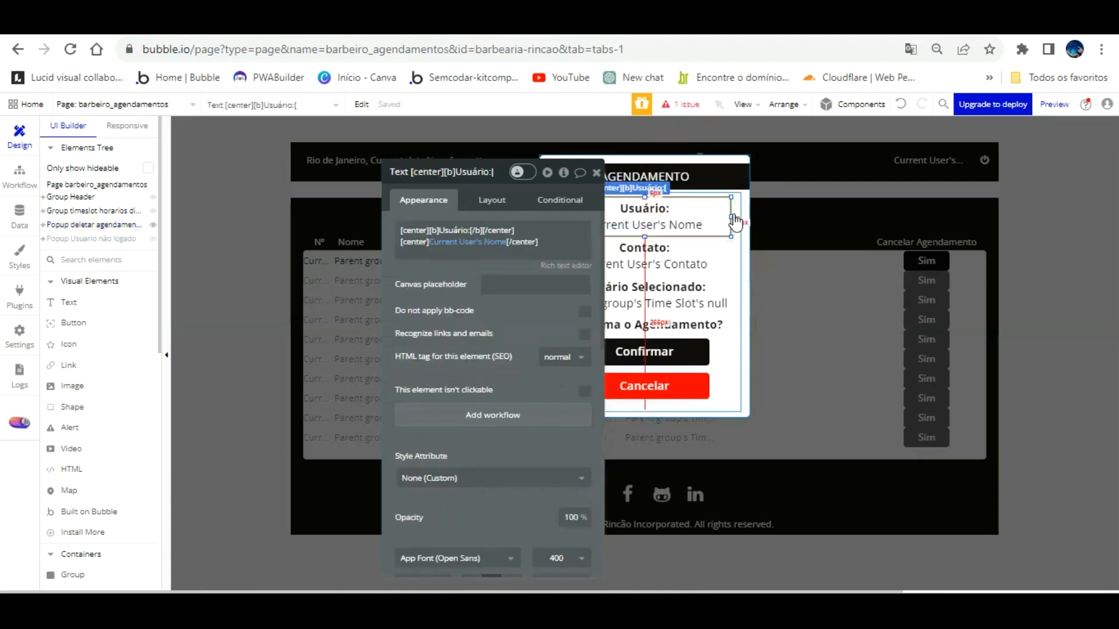
left_click(729, 234)
left_click(501, 255)
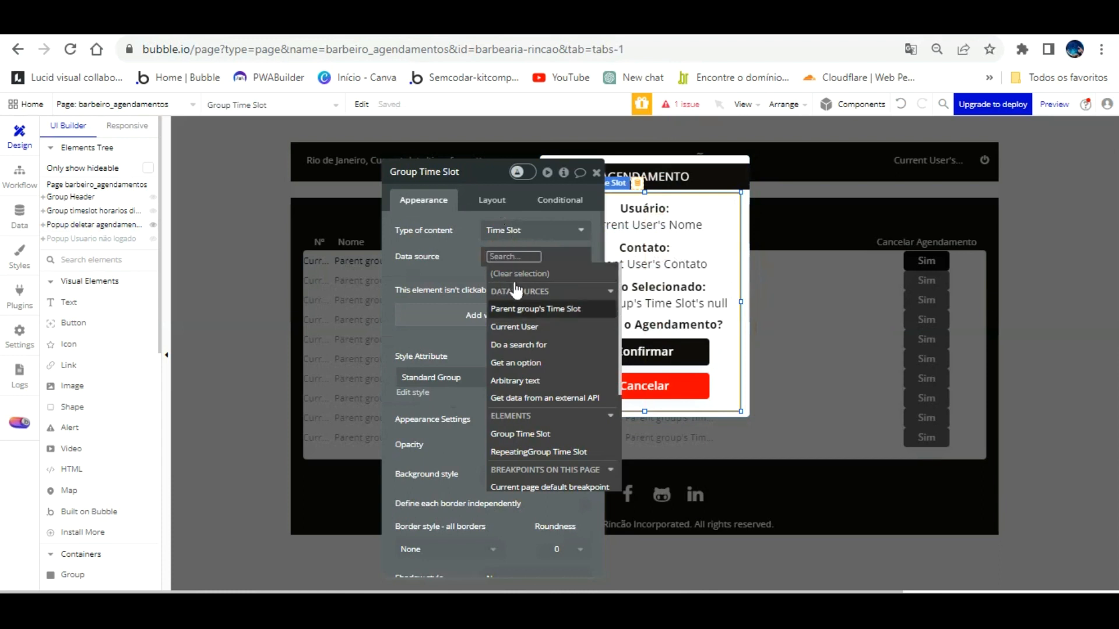
left_click(522, 309)
left_click(475, 220)
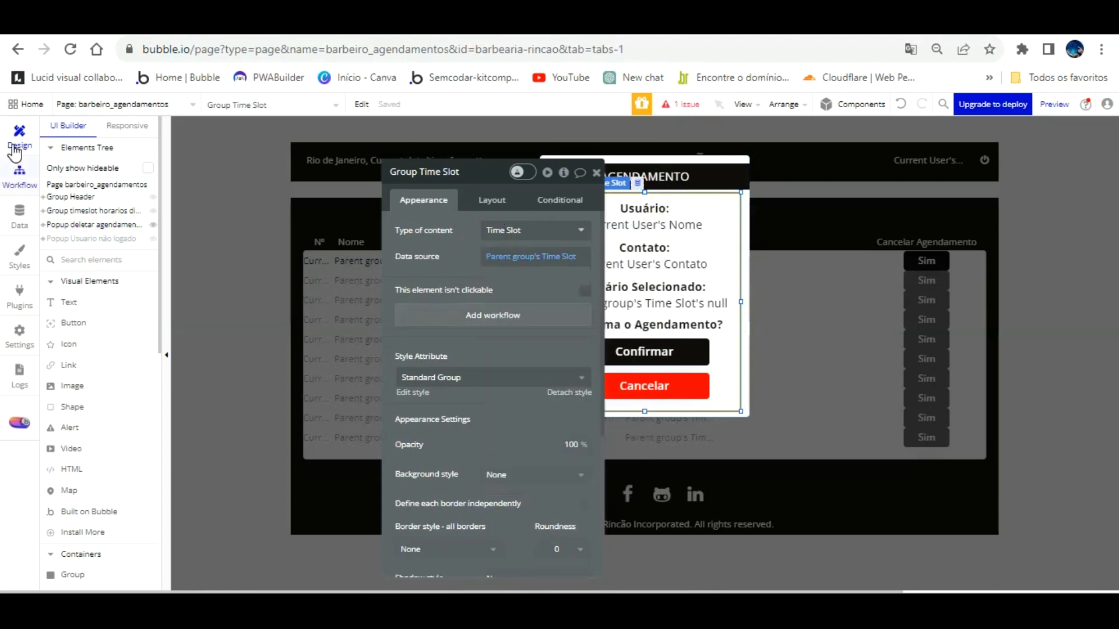
left_click(19, 174)
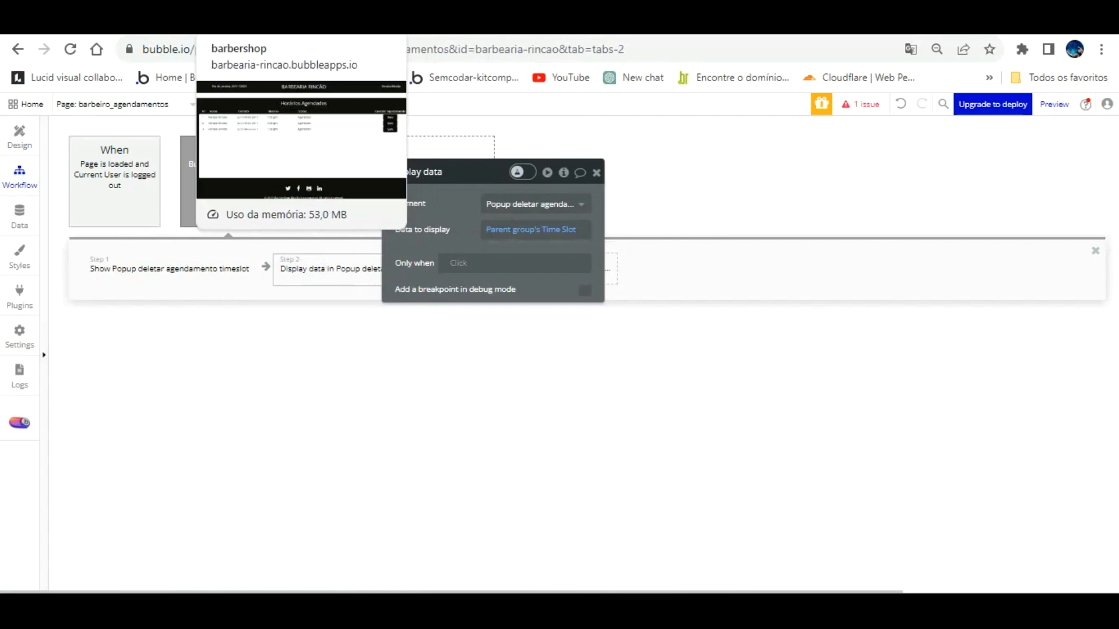
Step: Reload the test app, try the first row's Sim button, and return to the Sim-click workflow
left_click(319, 57)
left_click(414, 103)
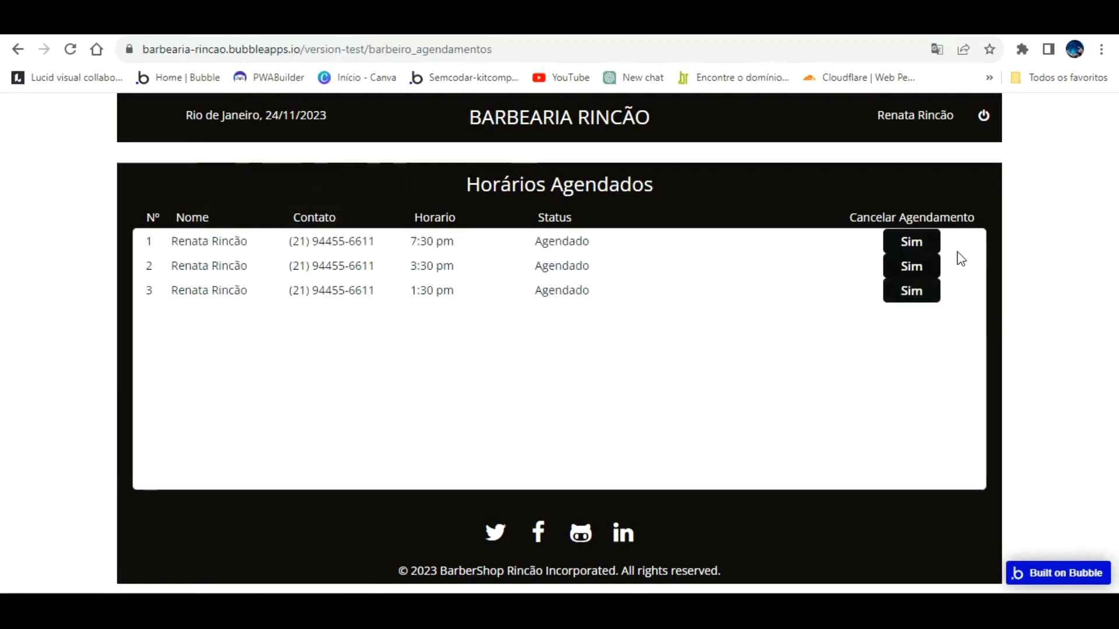
left_click(926, 241)
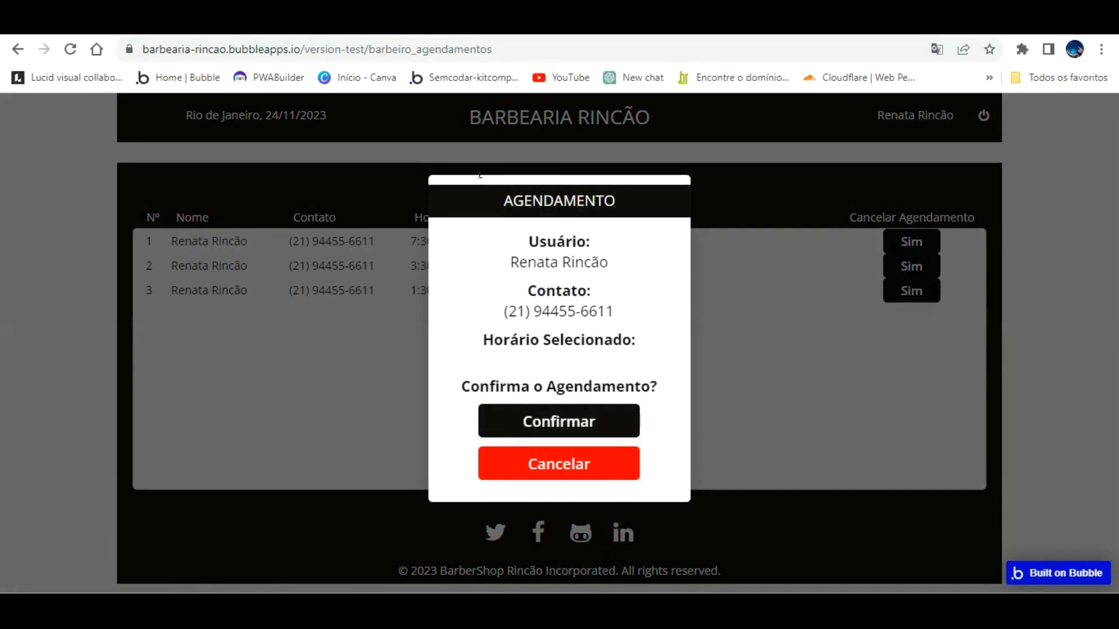
left_click(221, 22)
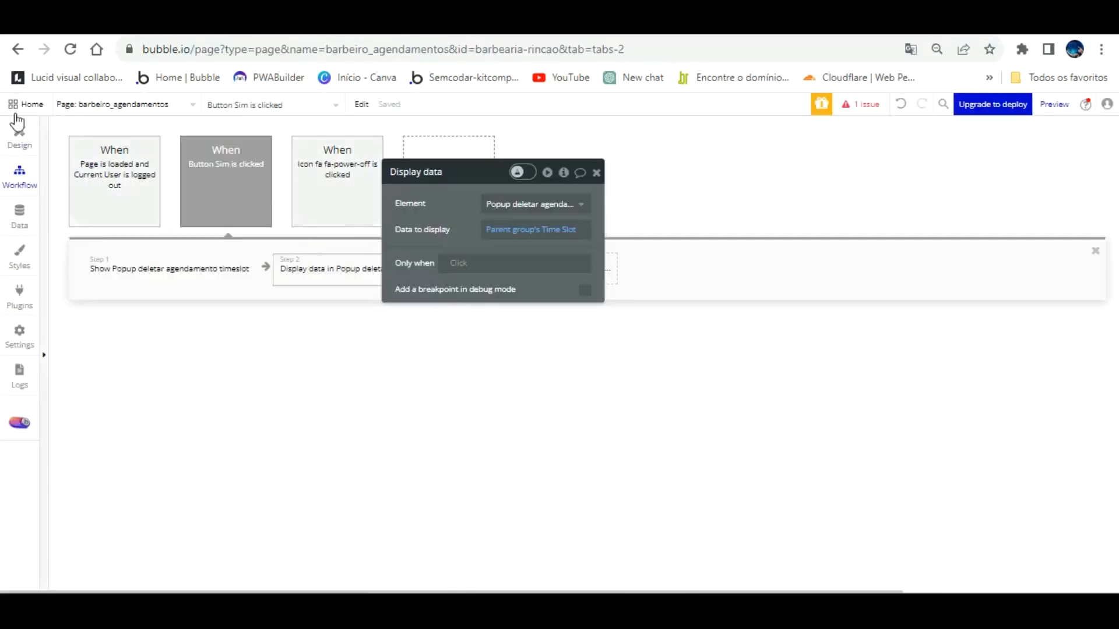
Step: Rename the popup's AGENDAMENTO title to CANCELAR AGENDAMENTO
left_click(17, 131)
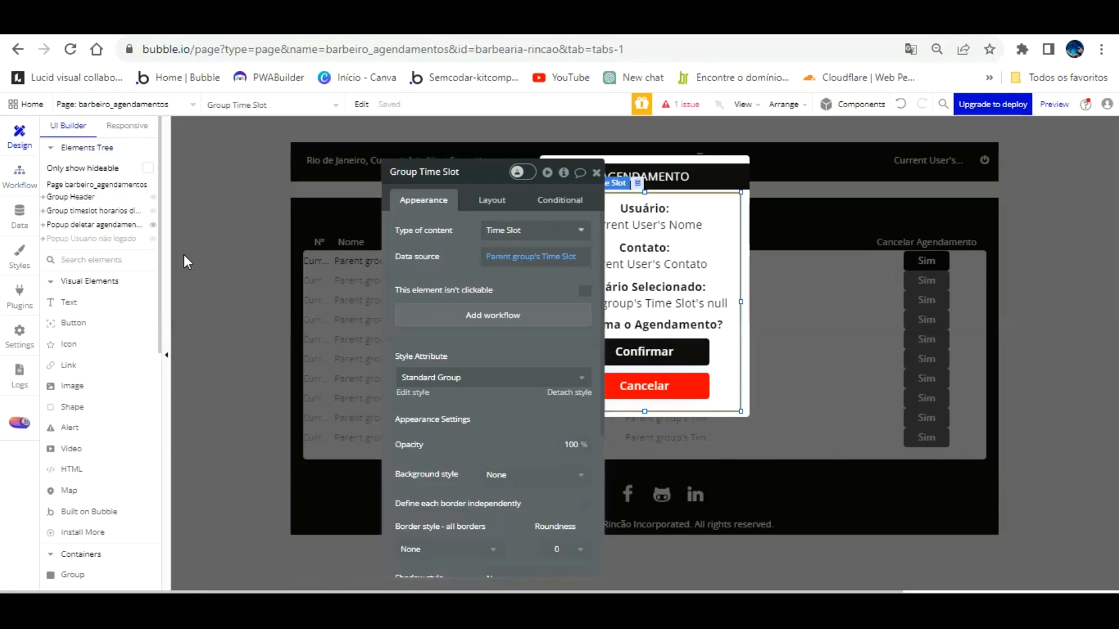
left_click(697, 175)
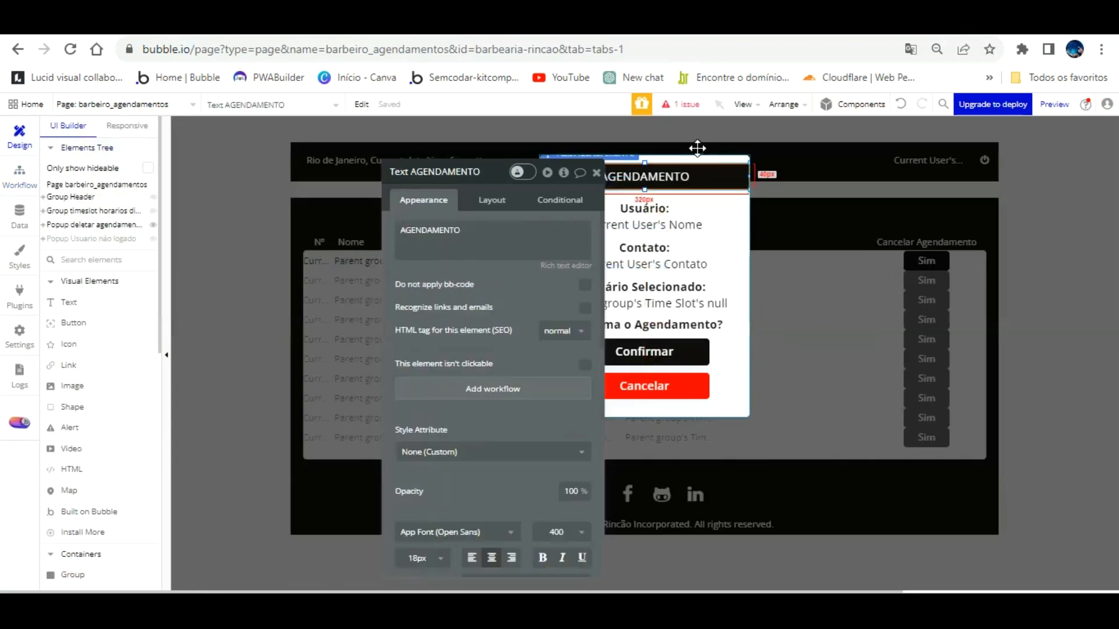
left_click(741, 204)
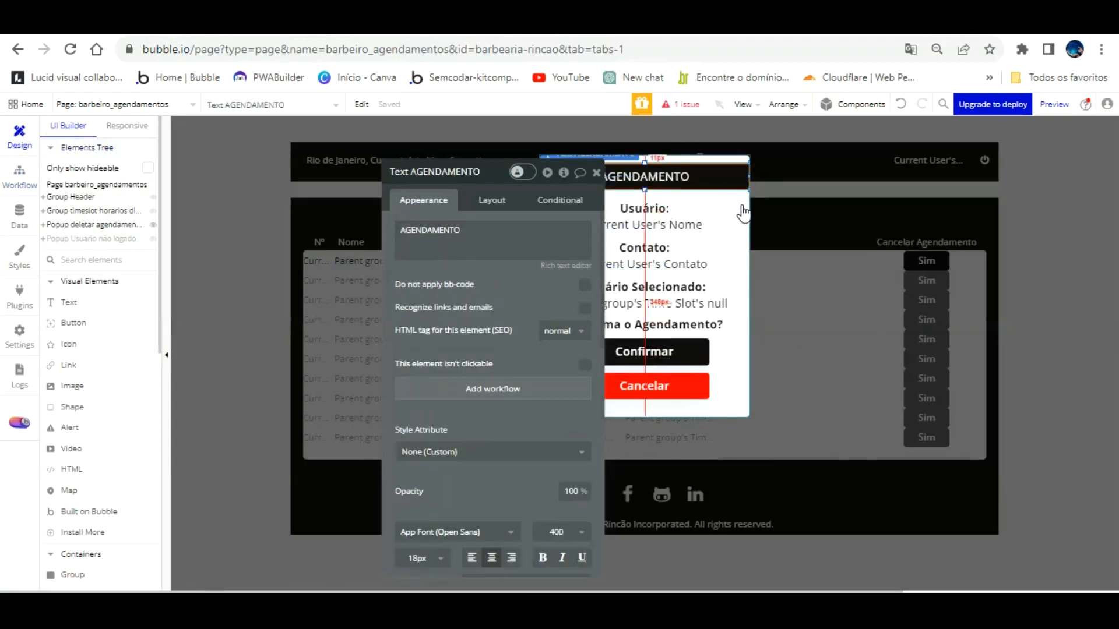
left_click(644, 177)
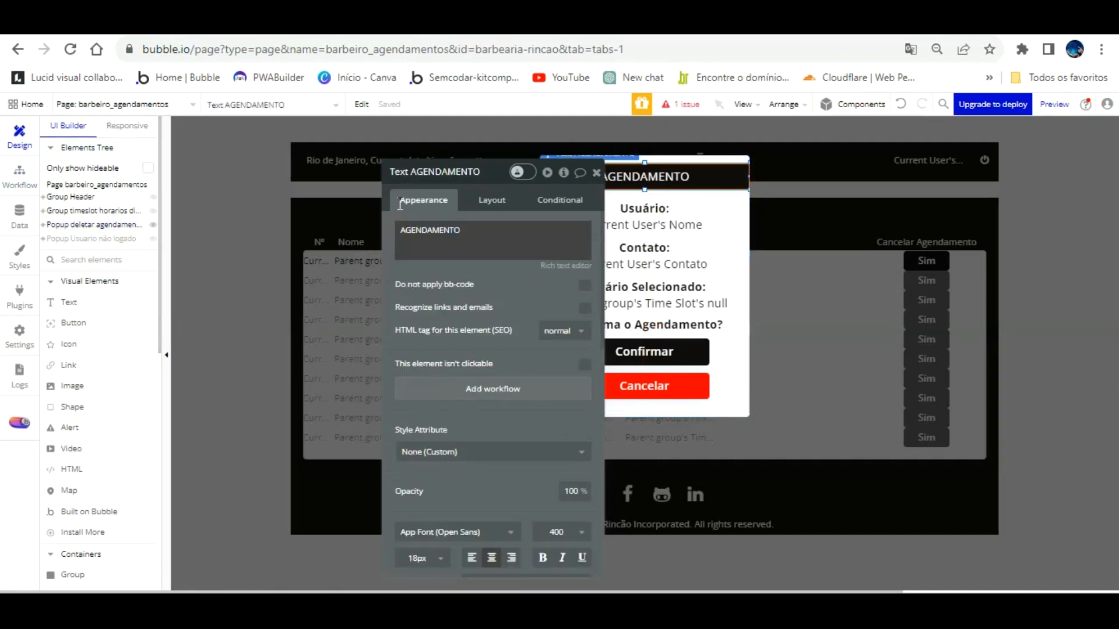
double_click(462, 231)
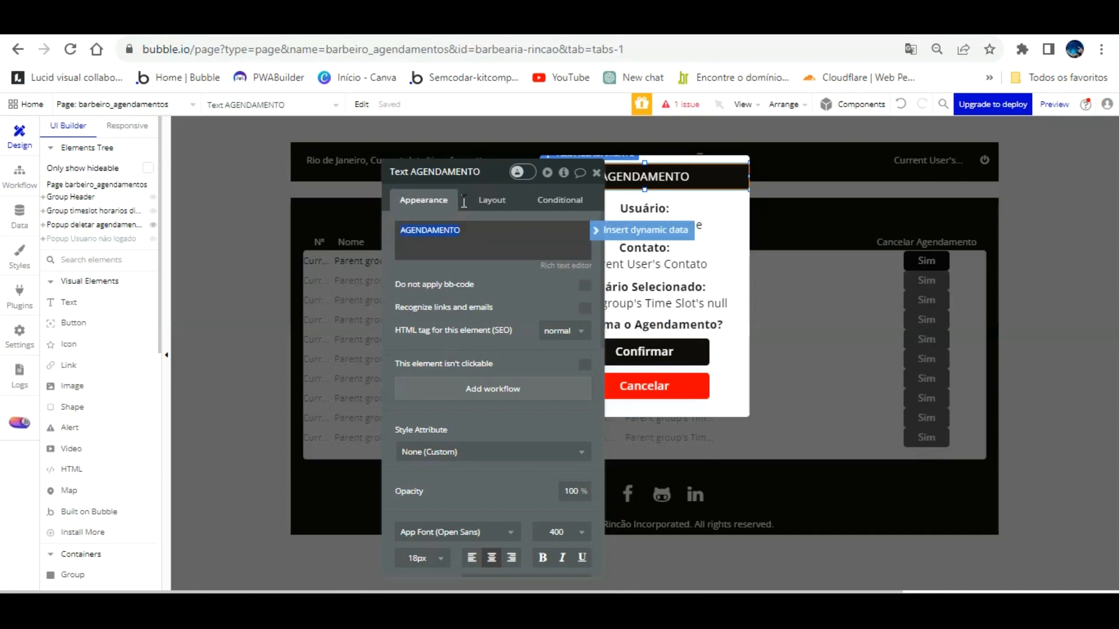
type("CANCELAR")
Step: Set Horário Selecionado to Parent group's Time Slot's Time's Display and reload the test app
left_click_drag(526, 264, 411, 243)
left_click(650, 281)
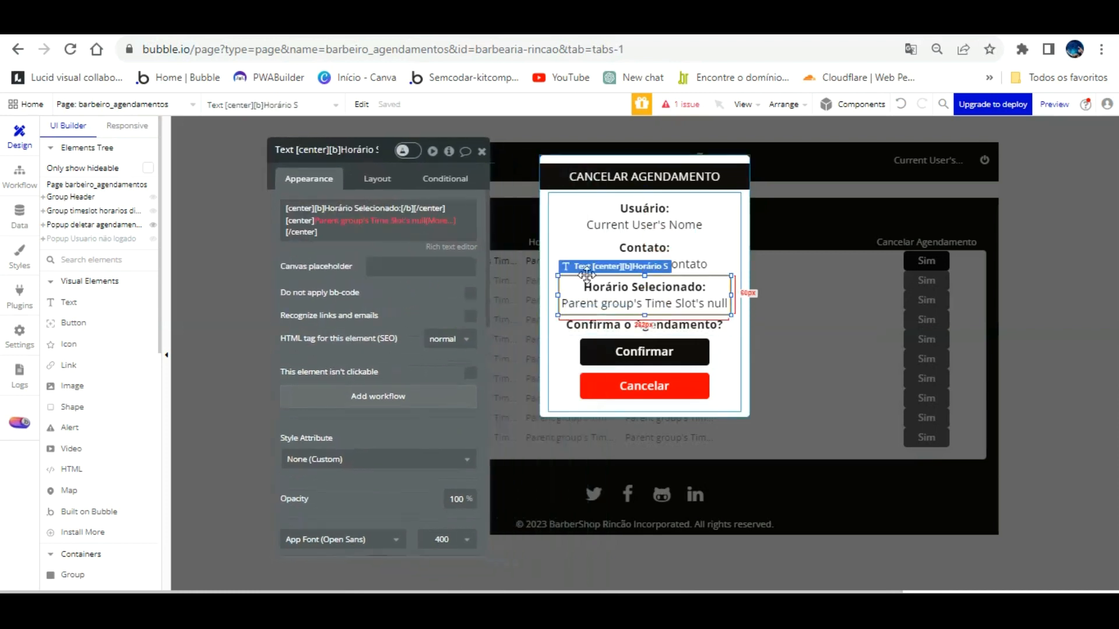
left_click(344, 220)
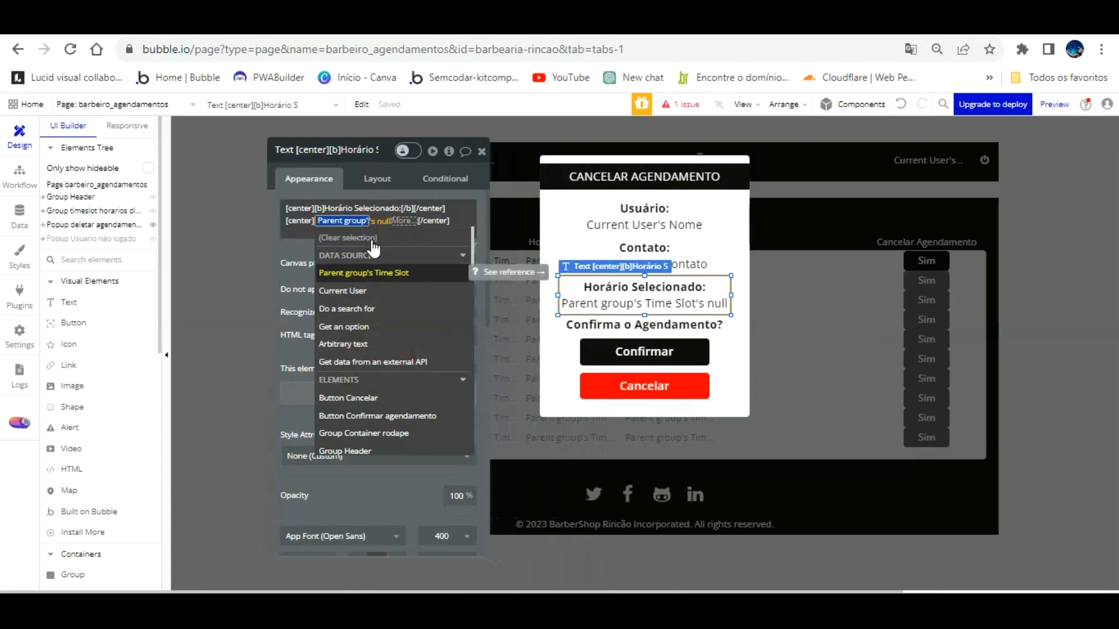
key("Return")
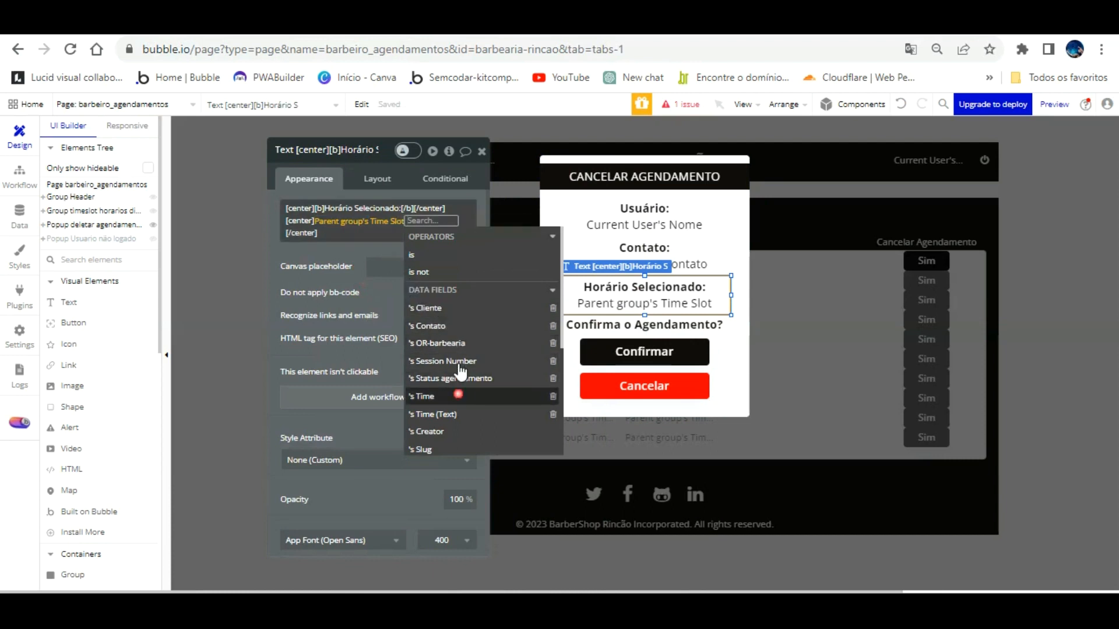
left_click(458, 396)
left_click(448, 266)
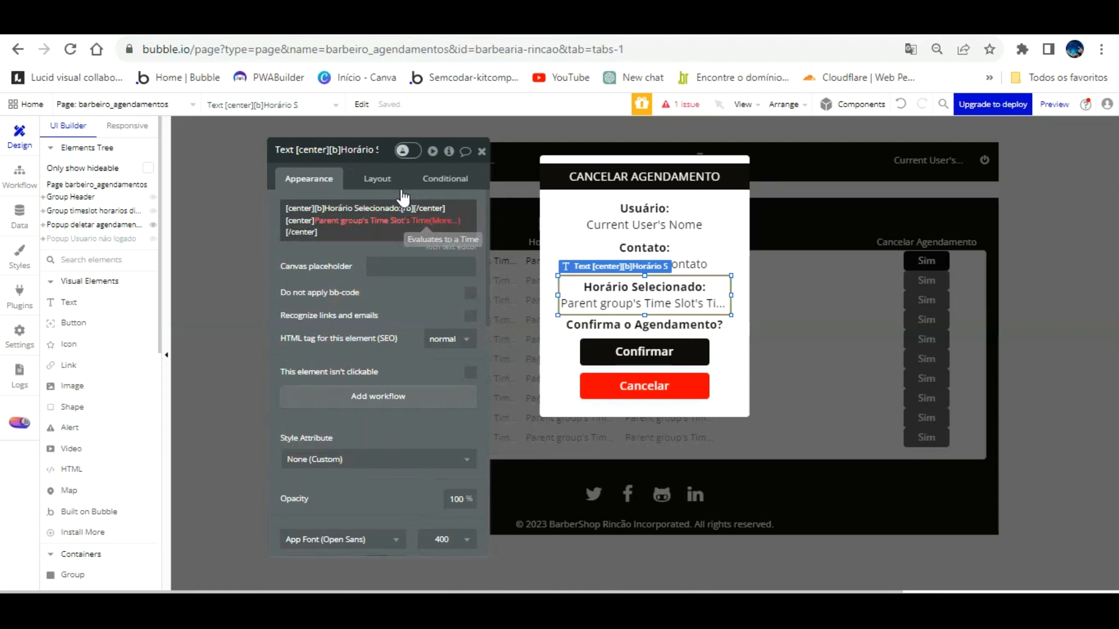
left_click(397, 221)
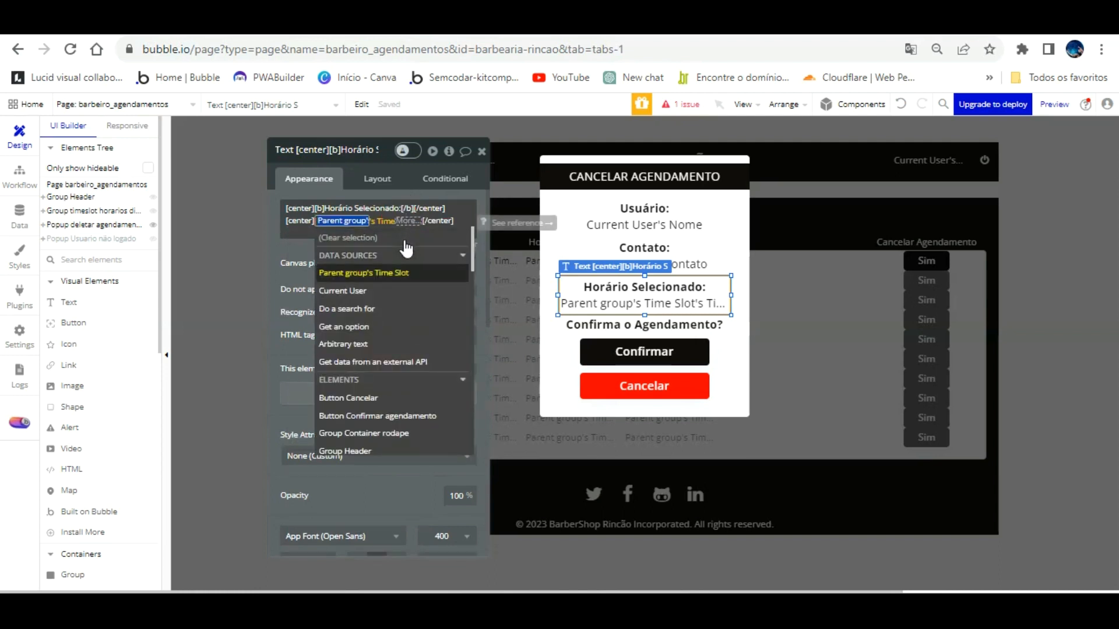
left_click(403, 272)
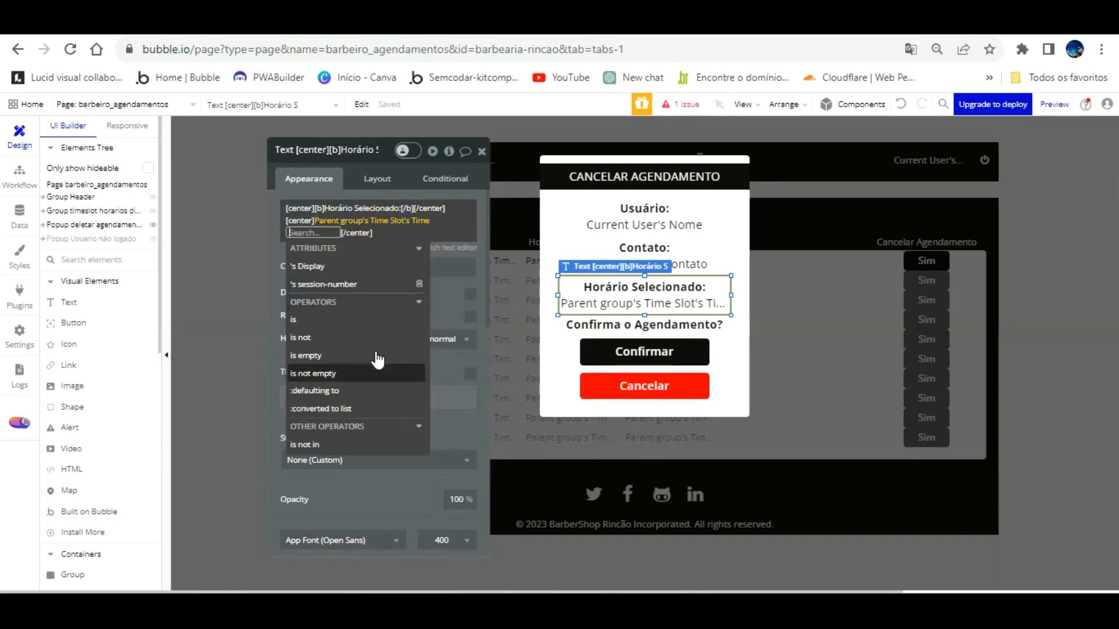
left_click(344, 267)
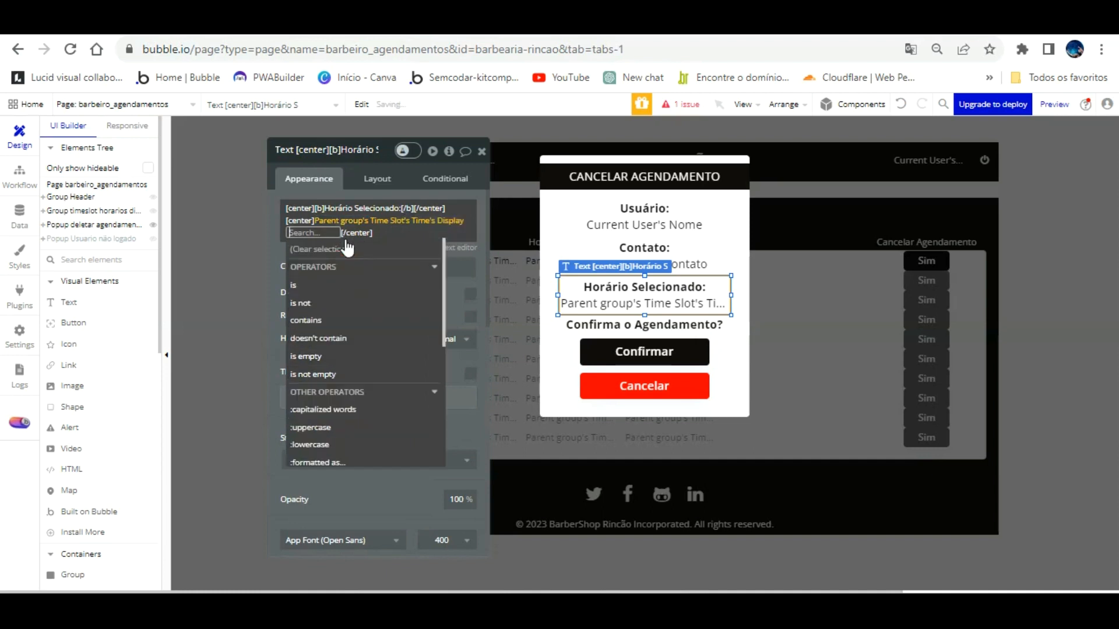
left_click(332, 160)
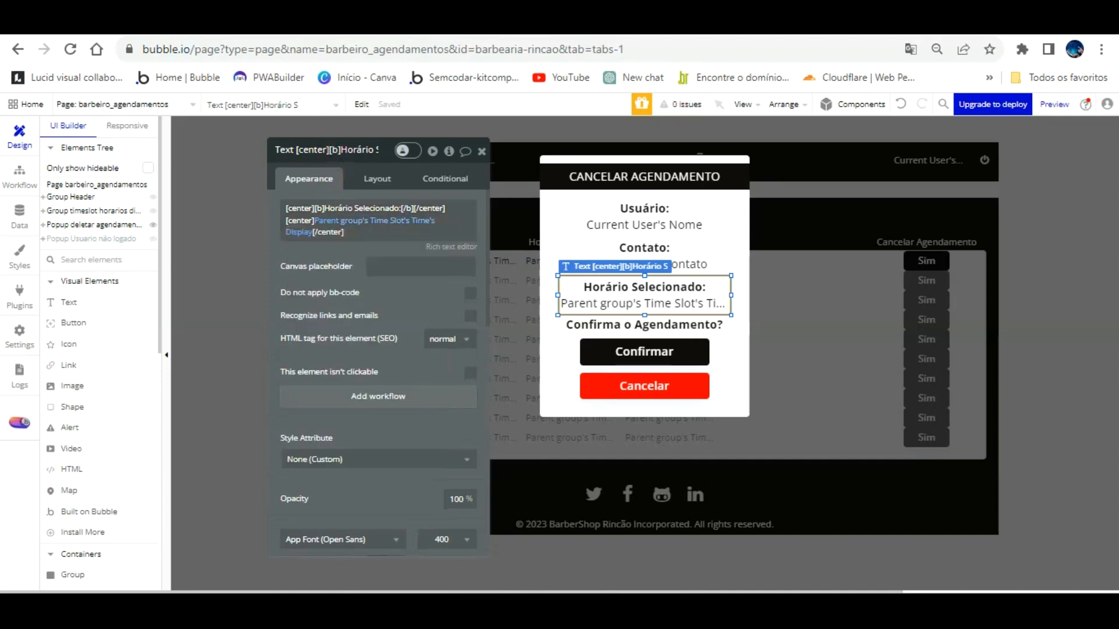
left_click(300, 25)
key("F5")
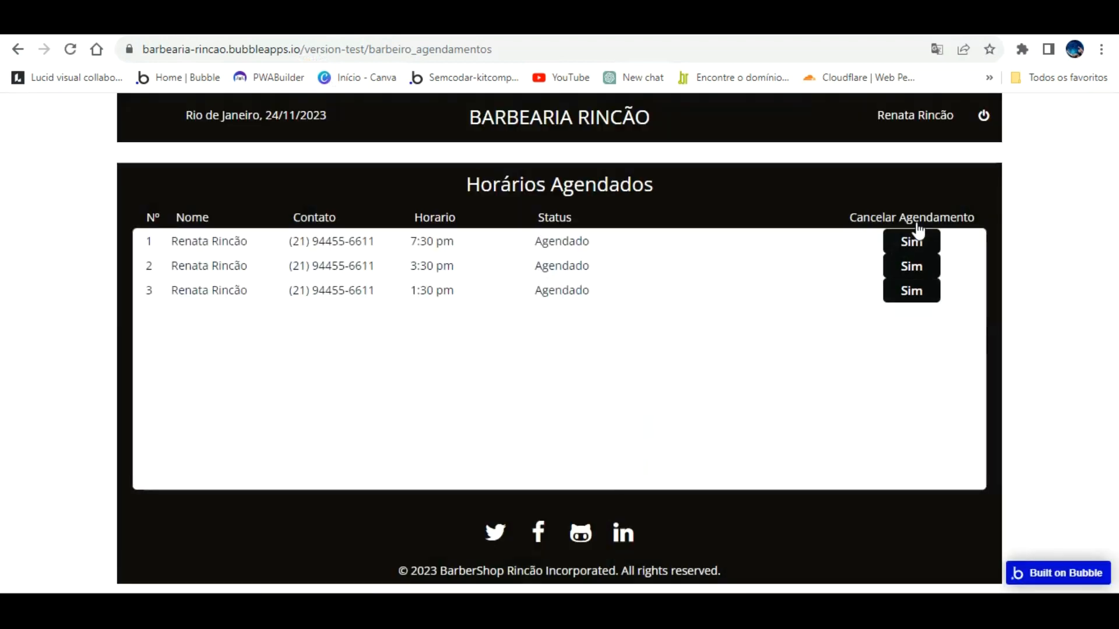
Step: Switch the time expression to the time slot's Time (Text) field and reload the test app
left_click(914, 240)
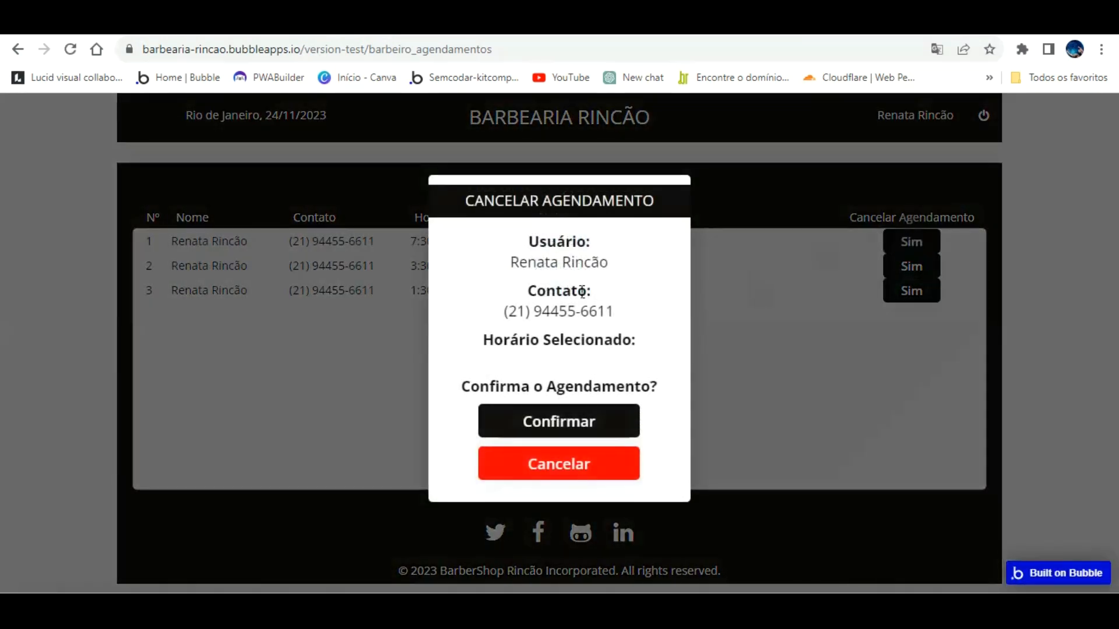
left_click(174, 24)
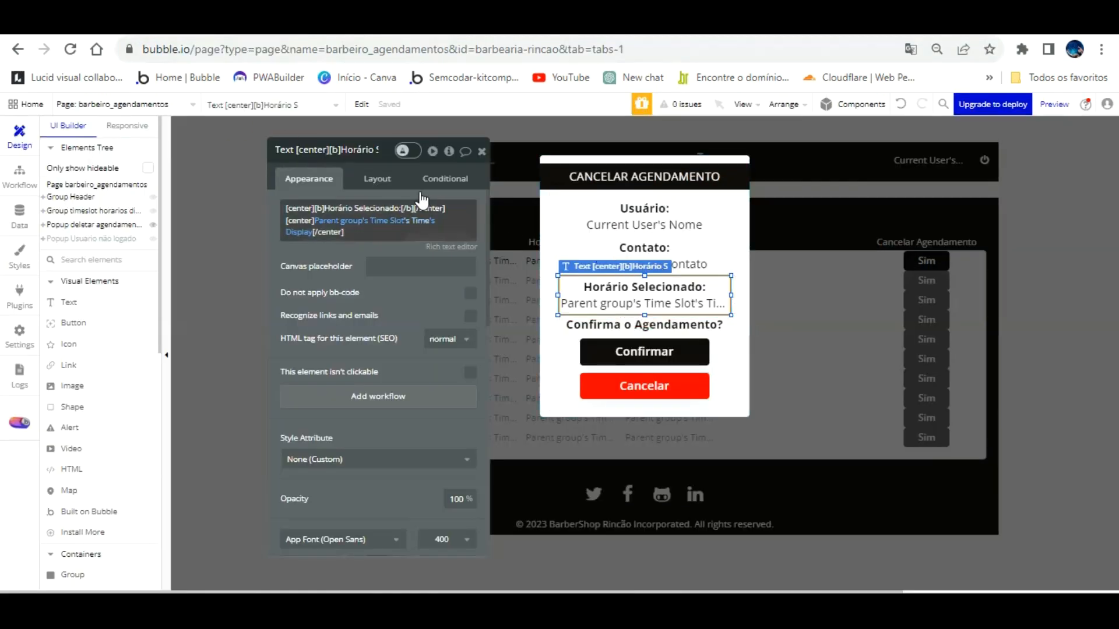
left_click(419, 221)
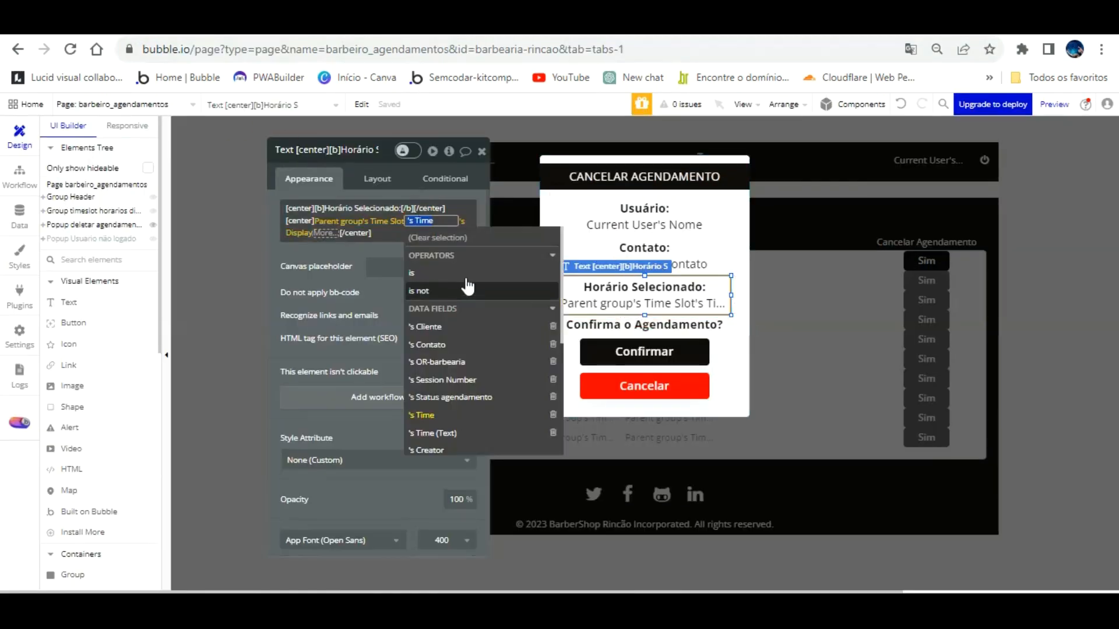
scroll(487, 370, "down", 2)
left_click(482, 353)
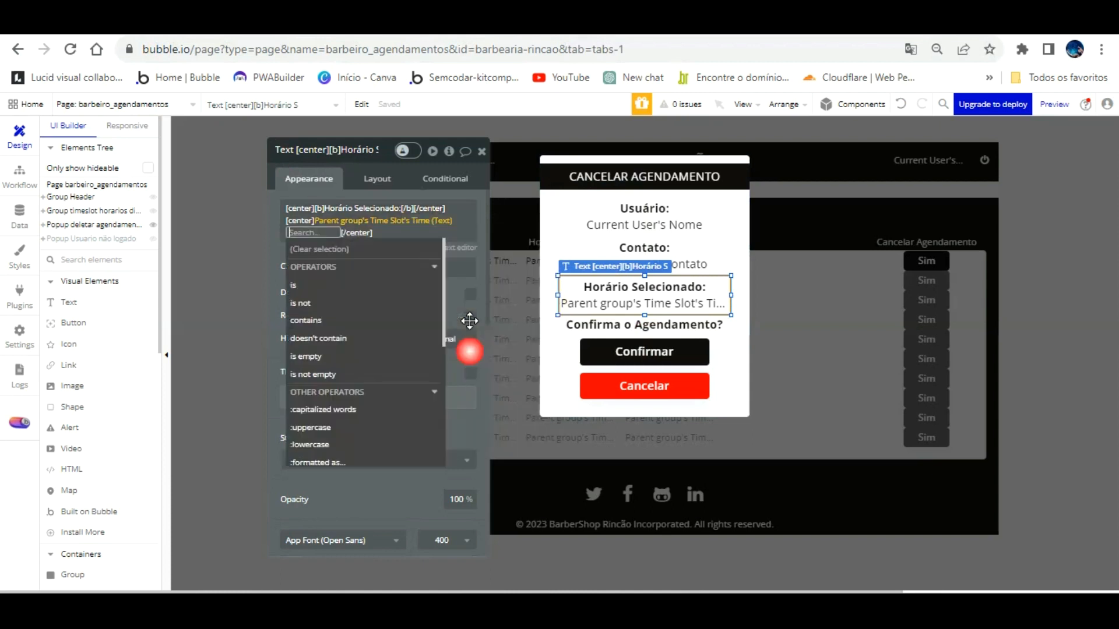
left_click(459, 257)
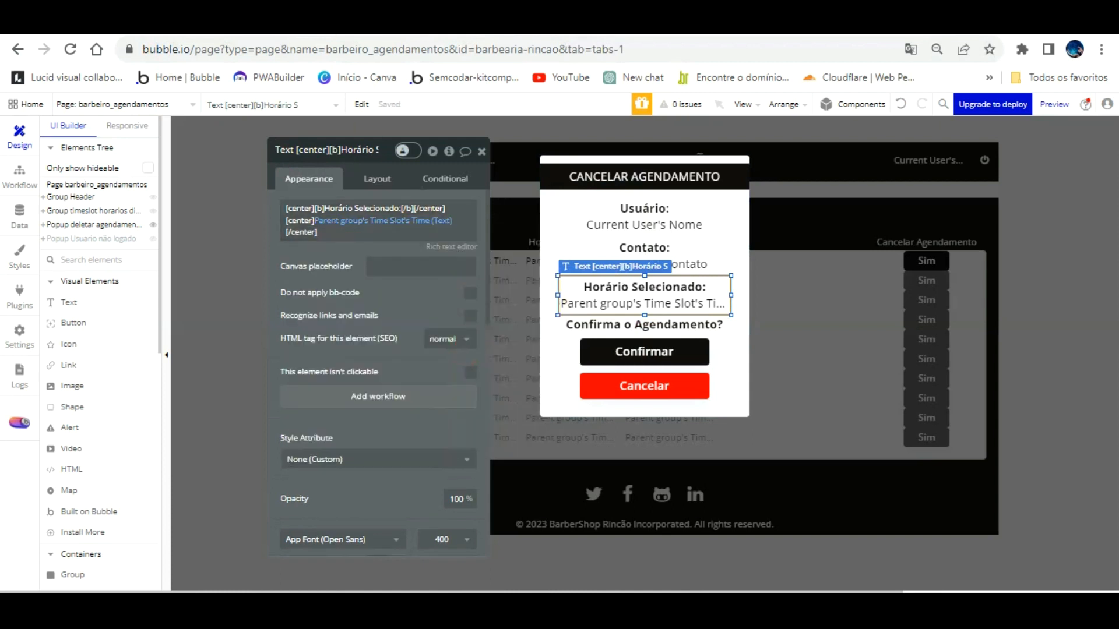
left_click(338, 25)
key("F5")
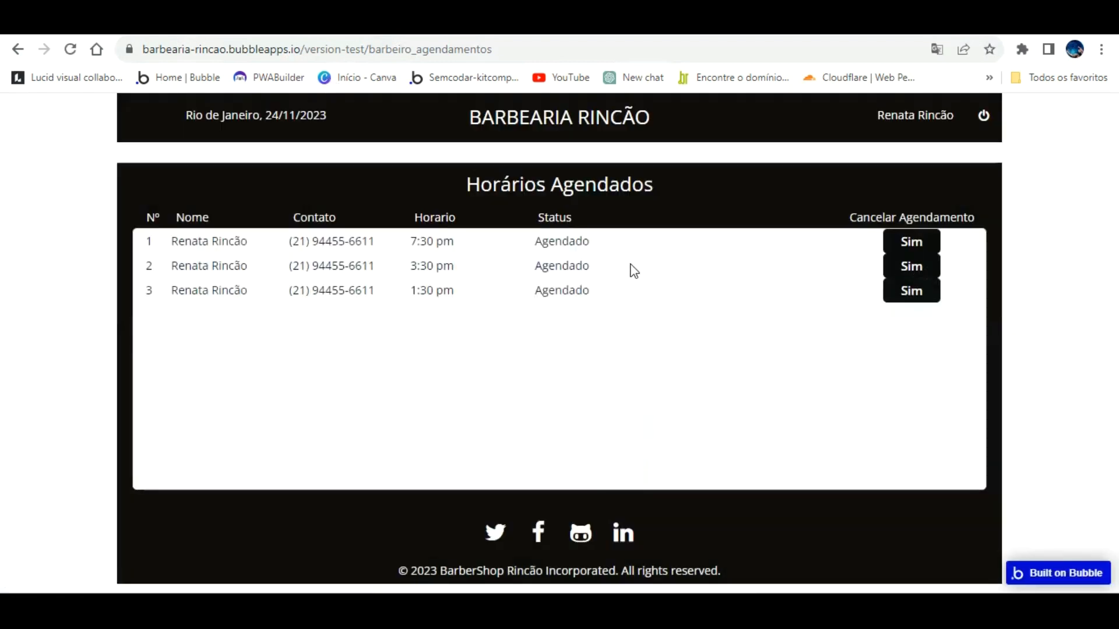
Step: Check the 3:30 pm booking's popup shows its time, then select the popup's question text
left_click(914, 244)
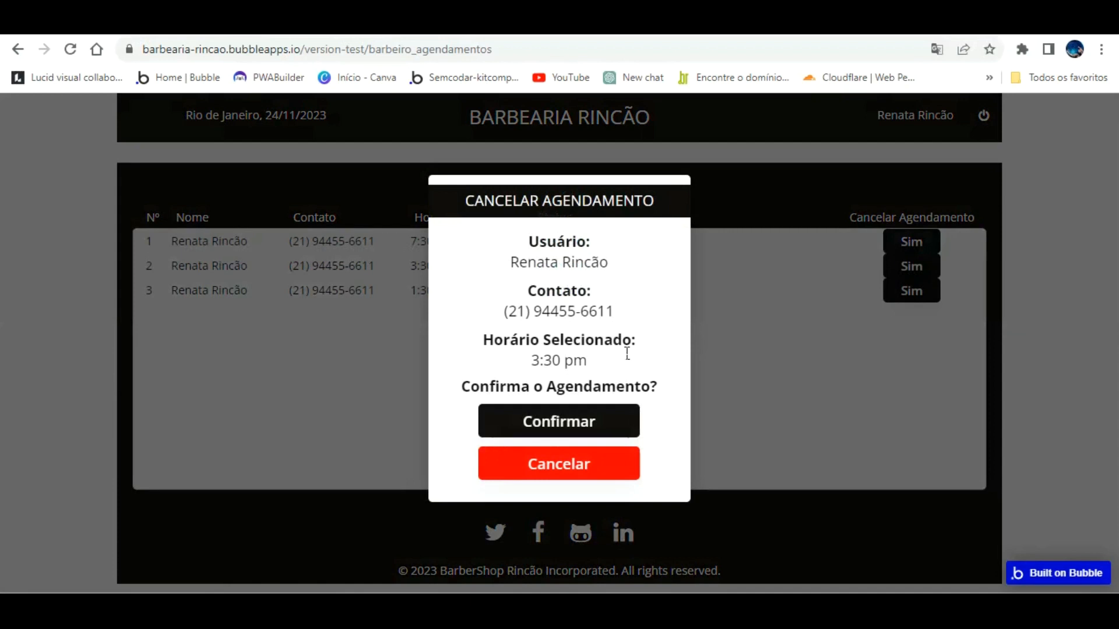
left_click(256, 22)
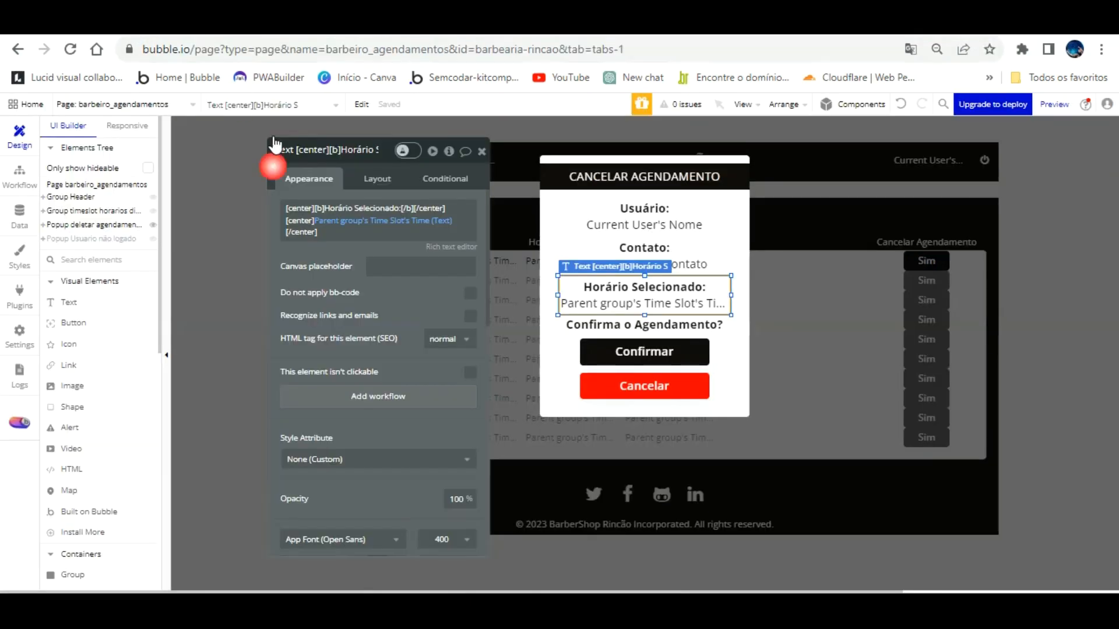
mouse_move(373, 207)
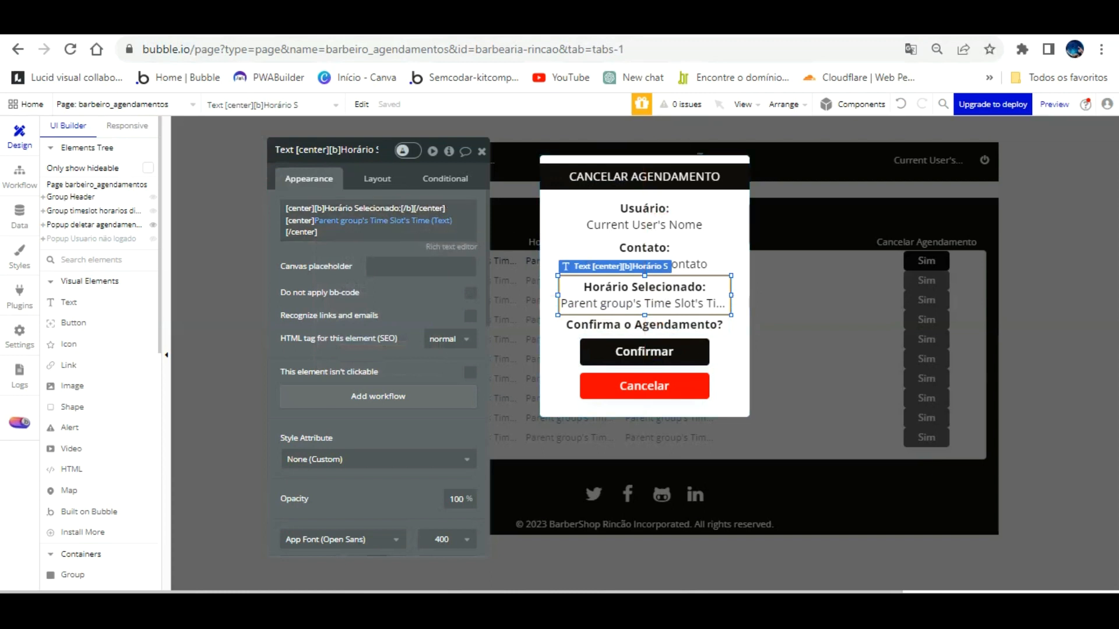
left_click(583, 22)
left_click(601, 251)
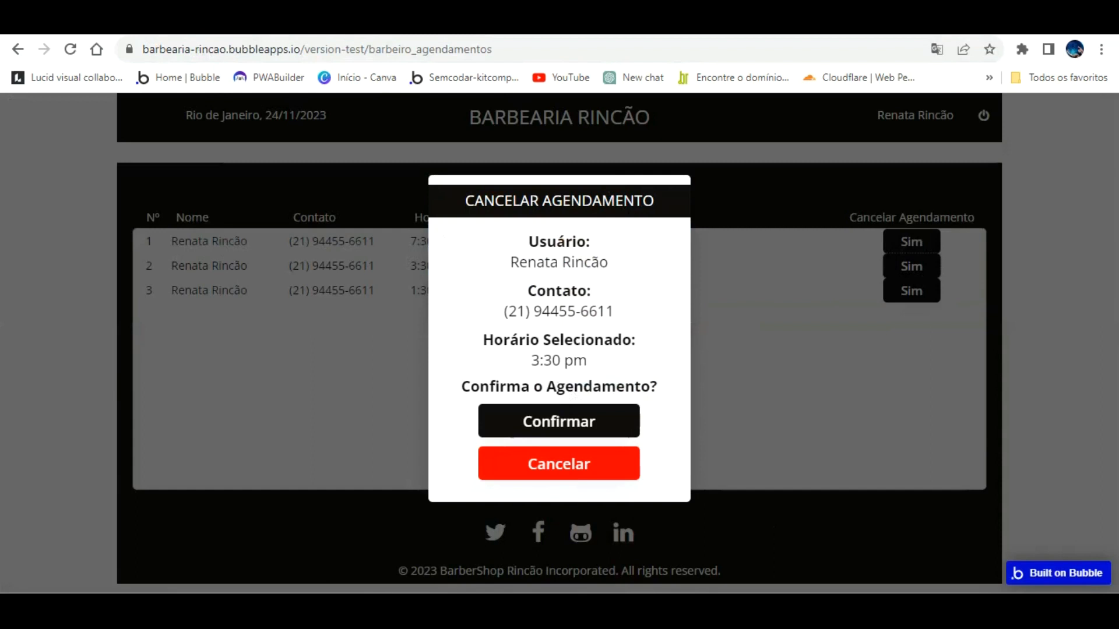
left_click(256, 22)
left_click(664, 326)
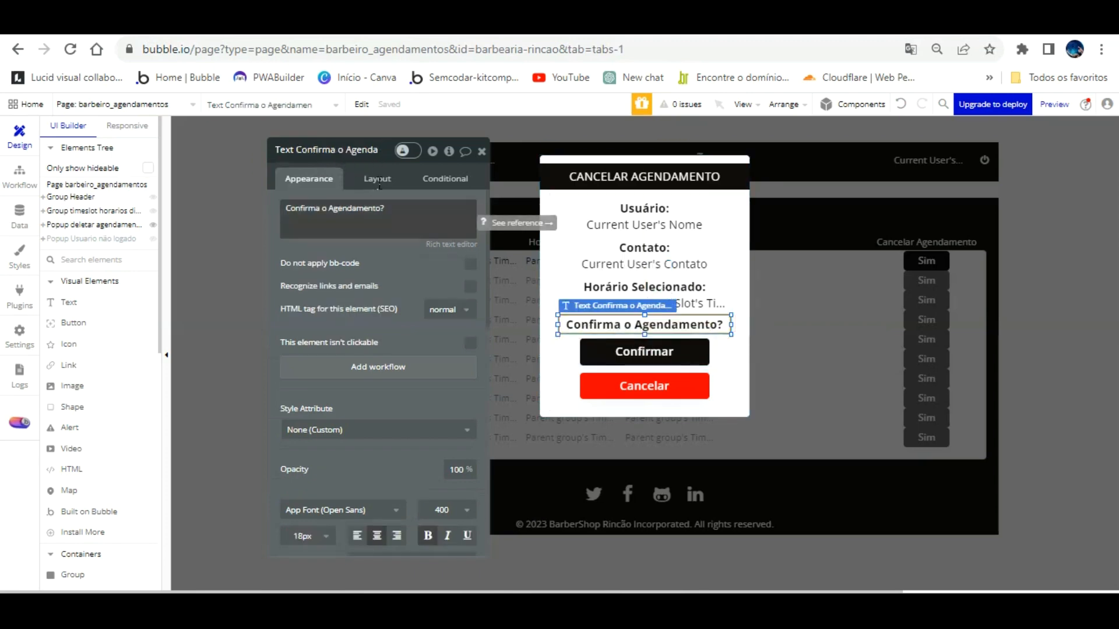
Step: Change the popup question to 'Confirma O Cancelamento?' and add a click workflow for Cancelar
left_click(379, 208)
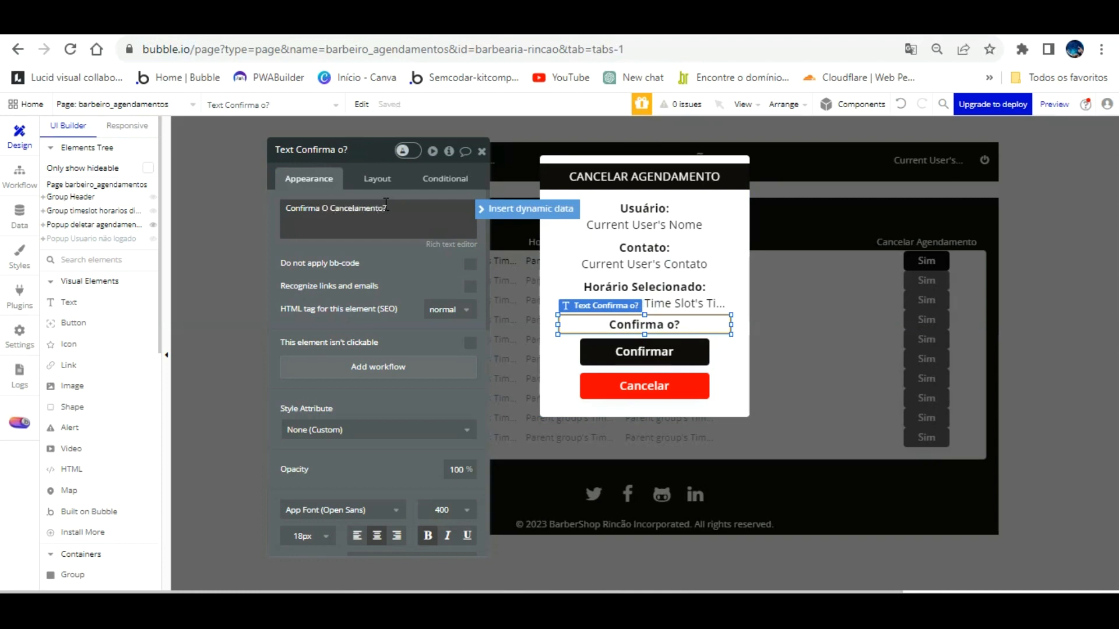
left_click(665, 351)
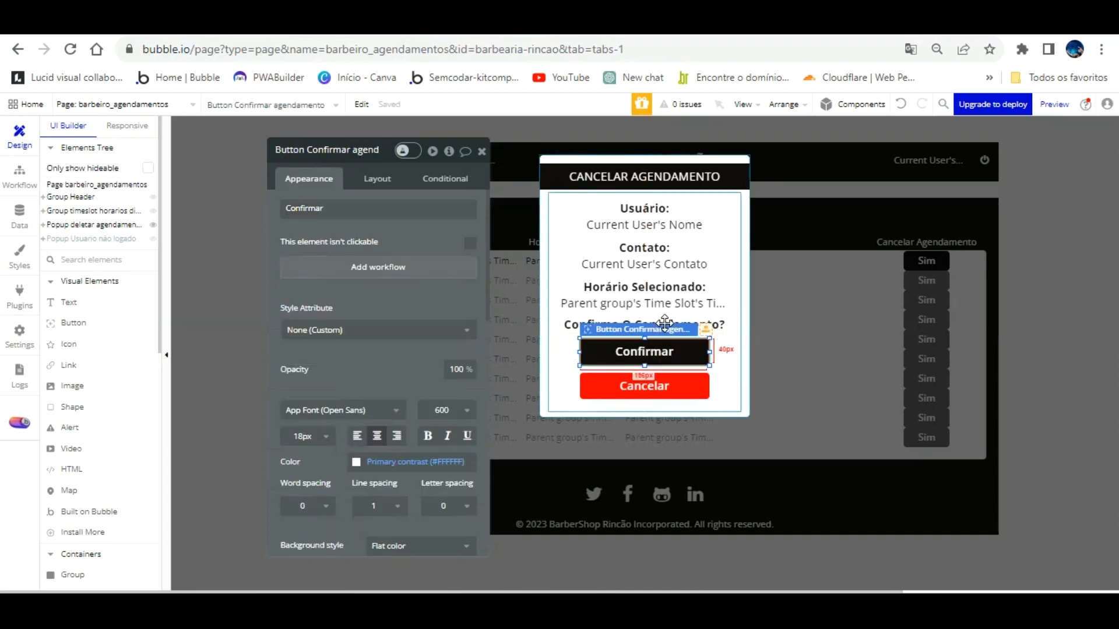
left_click(644, 385)
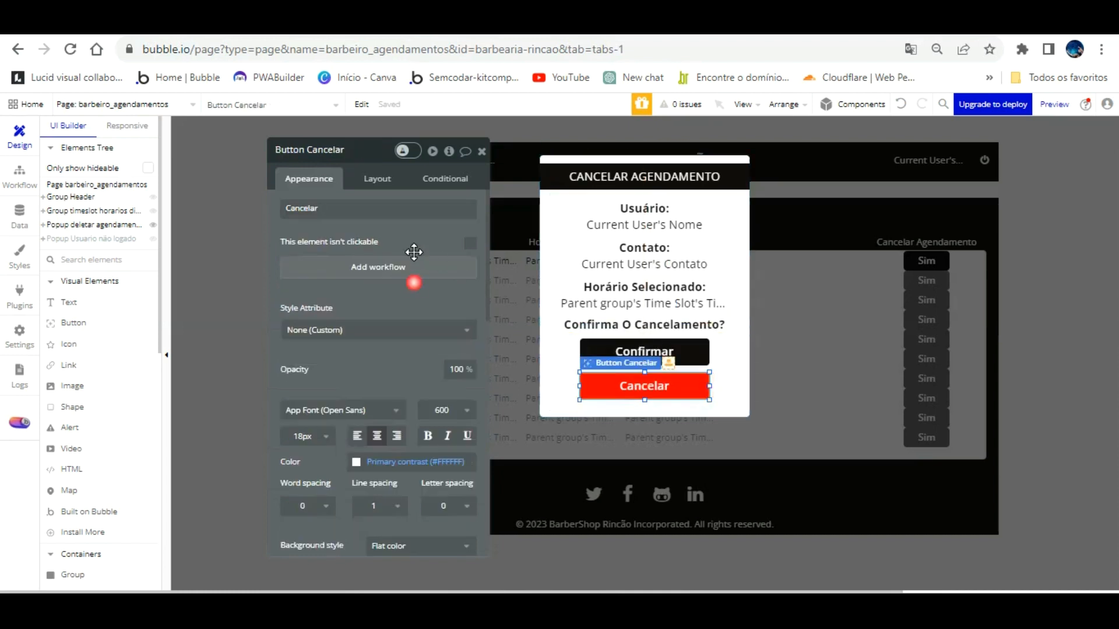
left_click(414, 265)
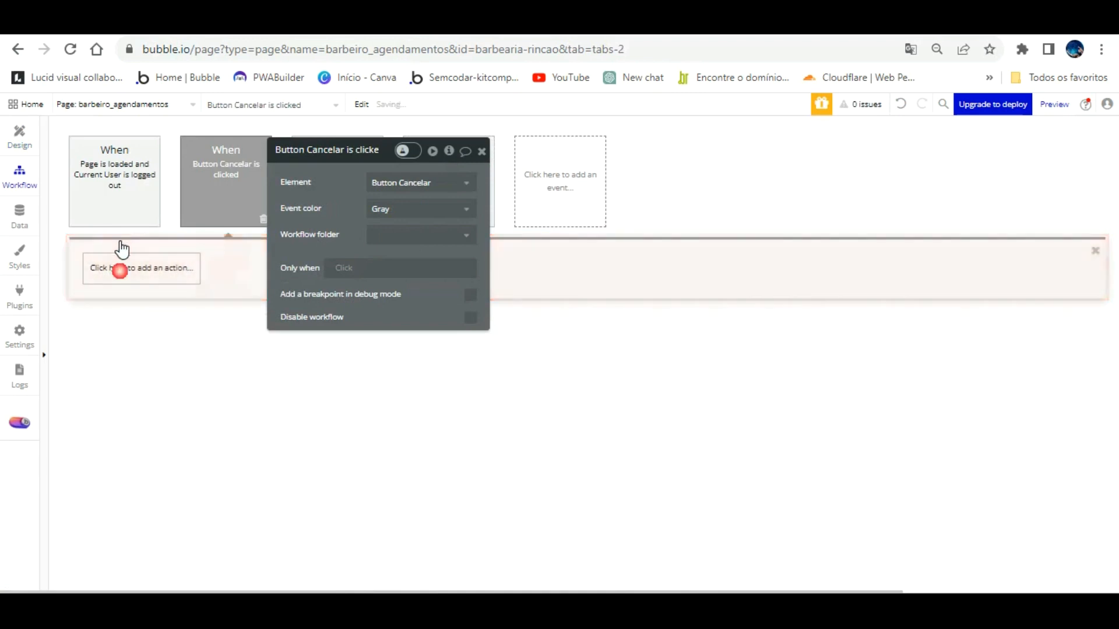
Step: Make Cancelar's workflow hide the cancellation popup
left_click(119, 269)
mouse_move(140, 446)
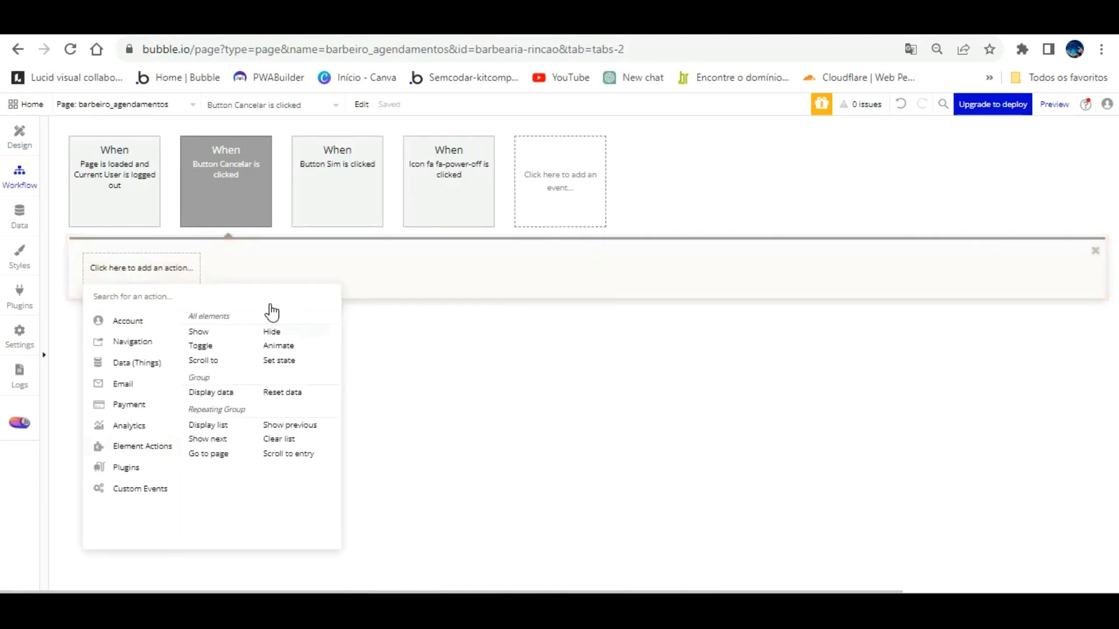
left_click(271, 330)
left_click(457, 184)
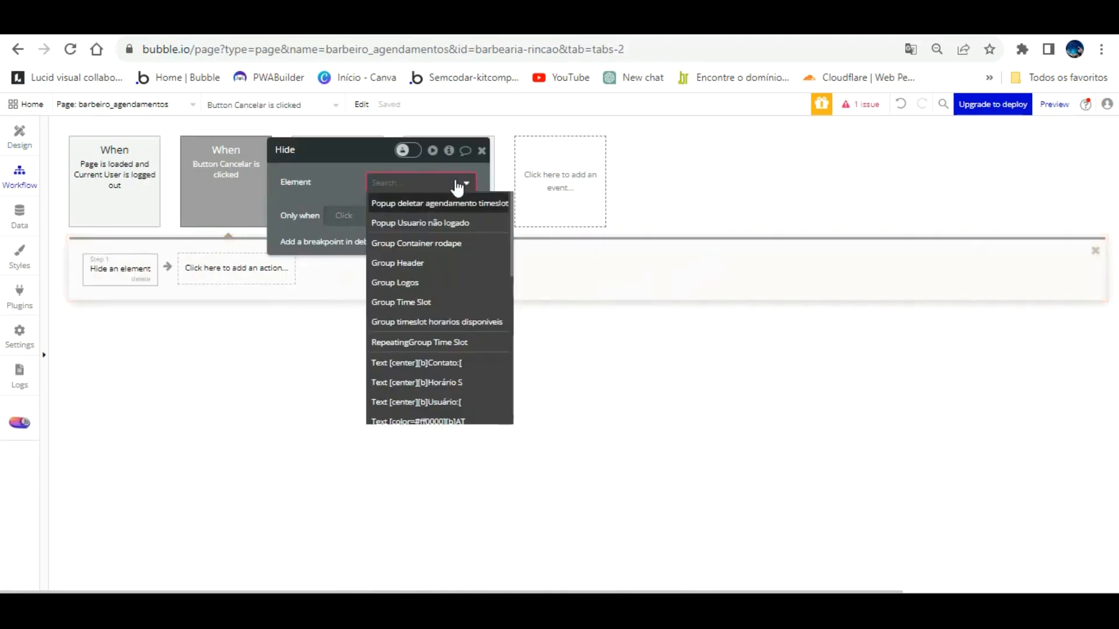
left_click(437, 203)
Step: Create a Confirmar click workflow that deletes Parent group's Time Slot
left_click(19, 133)
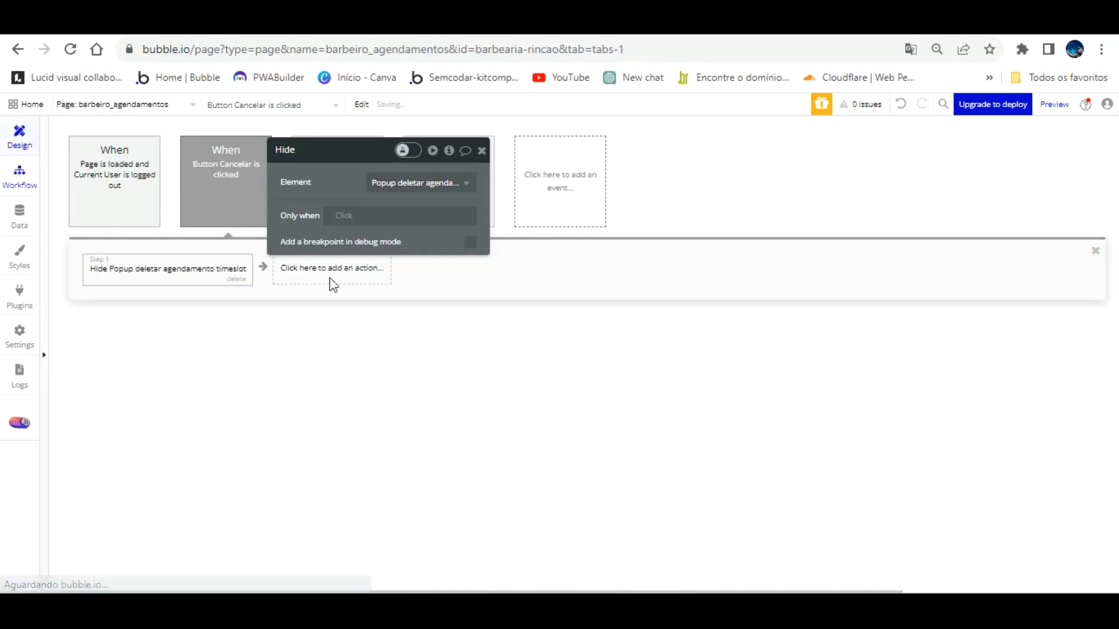
left_click(630, 350)
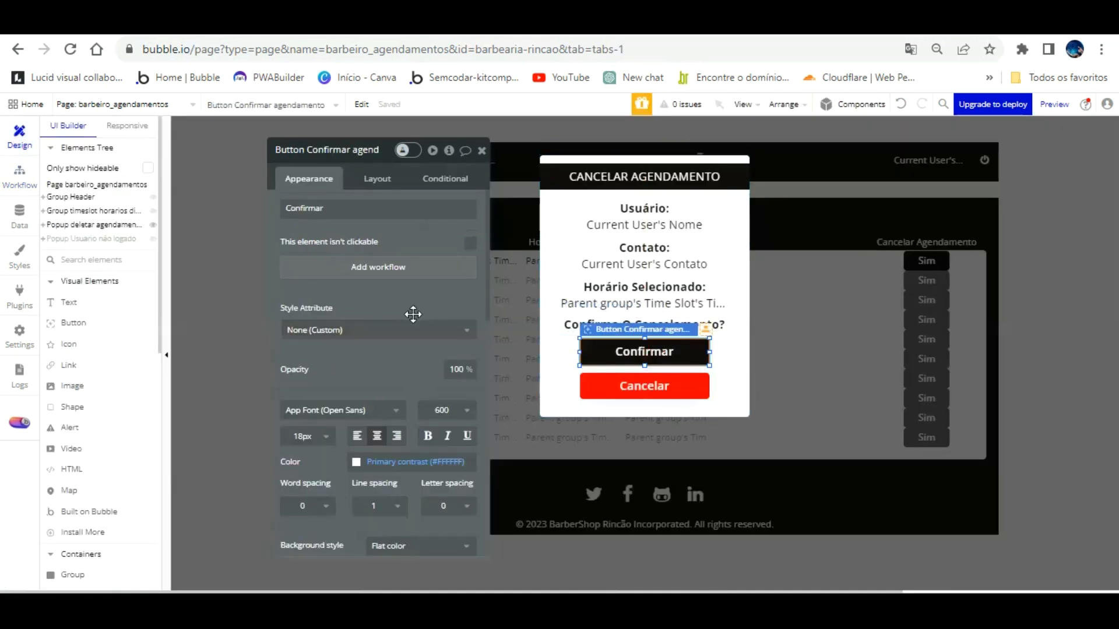
left_click(388, 267)
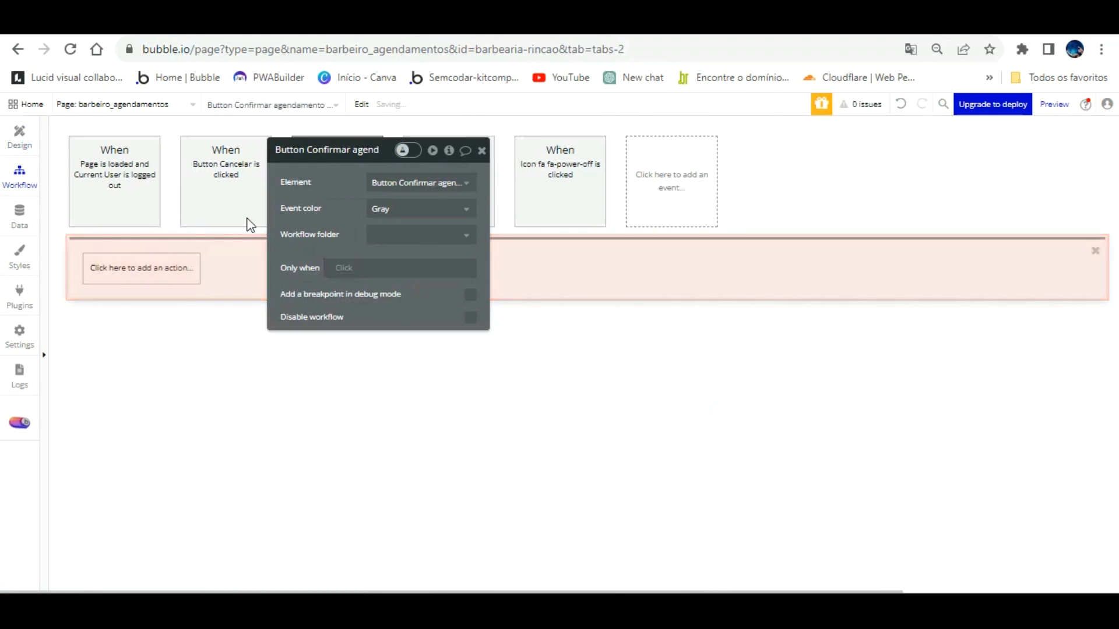
left_click_drag(358, 153, 659, 328)
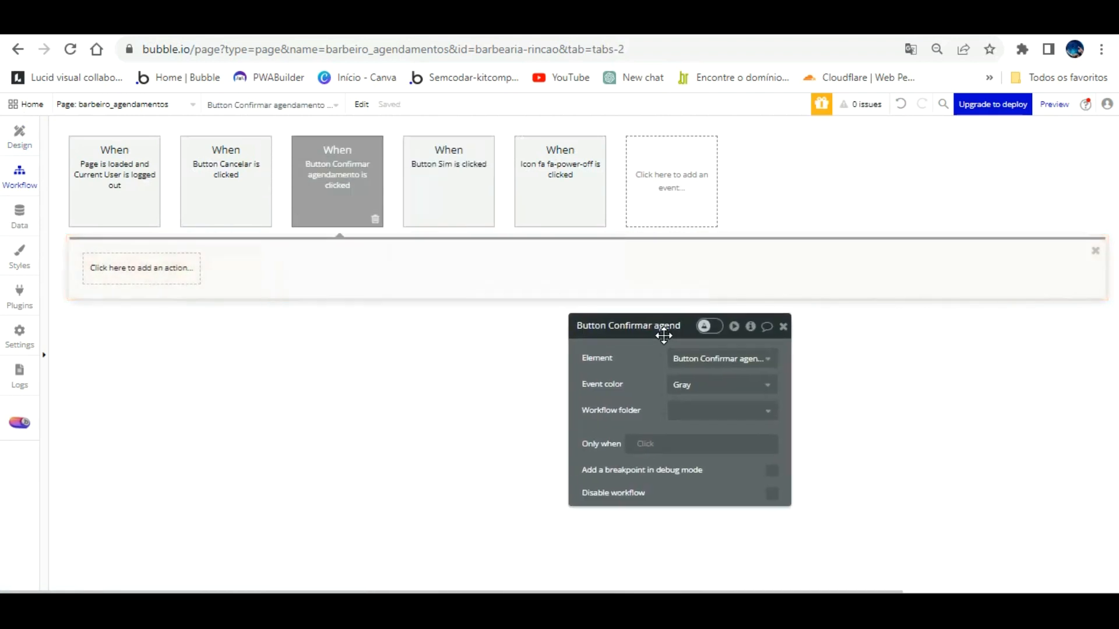
left_click(155, 252)
mouse_move(154, 361)
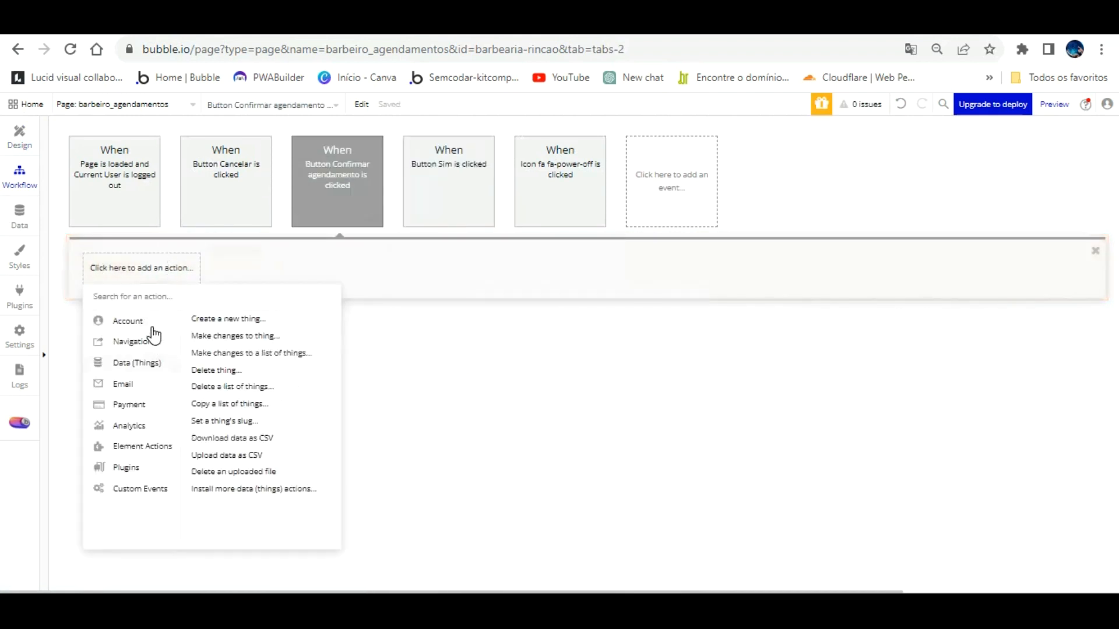
left_click(217, 370)
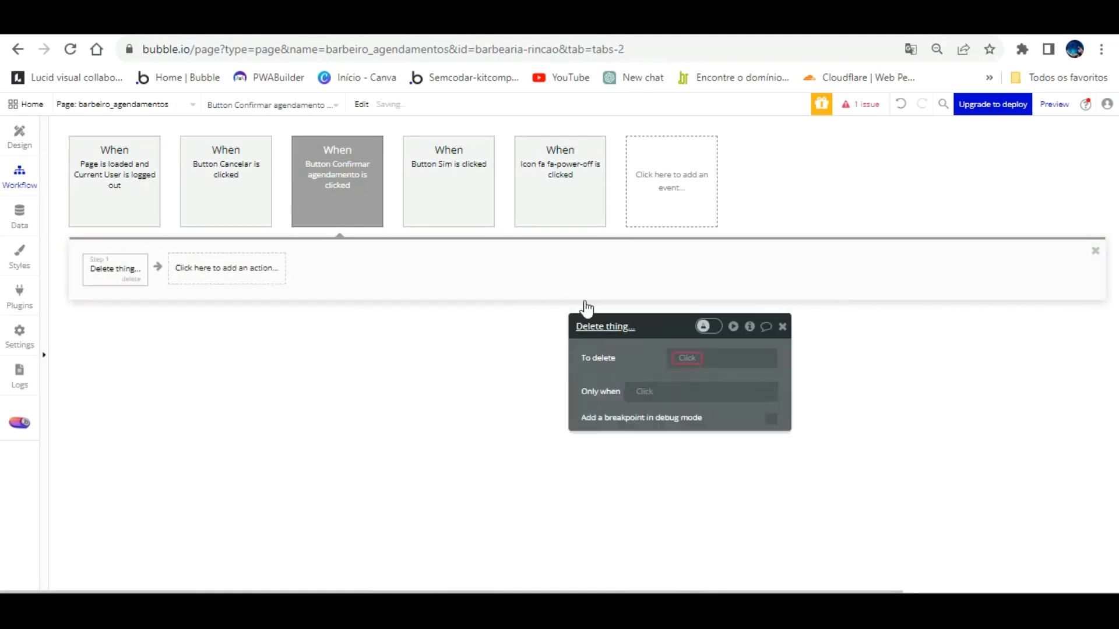
left_click(688, 359)
left_click(722, 393)
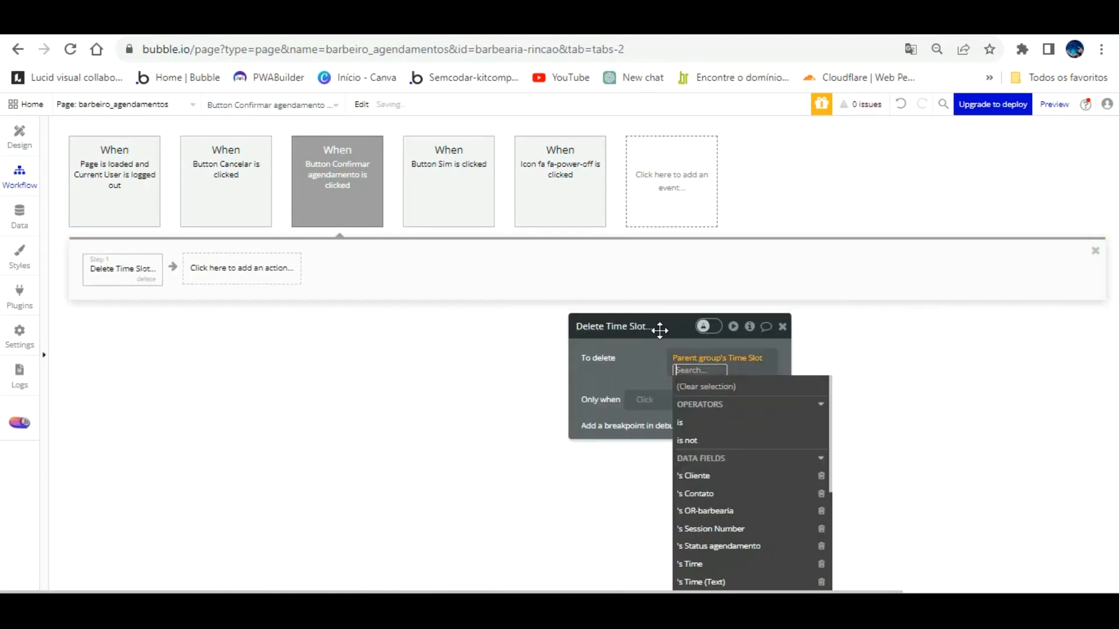
left_click(645, 352)
left_click(281, 27)
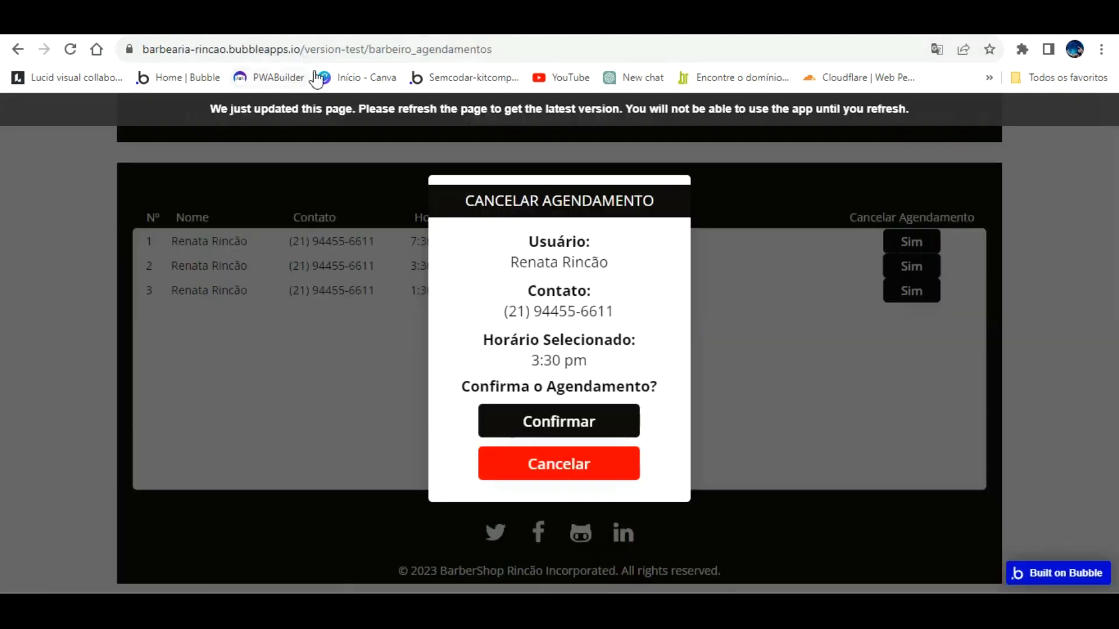
Step: Reload the app, cancel the 3:30 pm booking, and verify that slot is free again
left_click(314, 99)
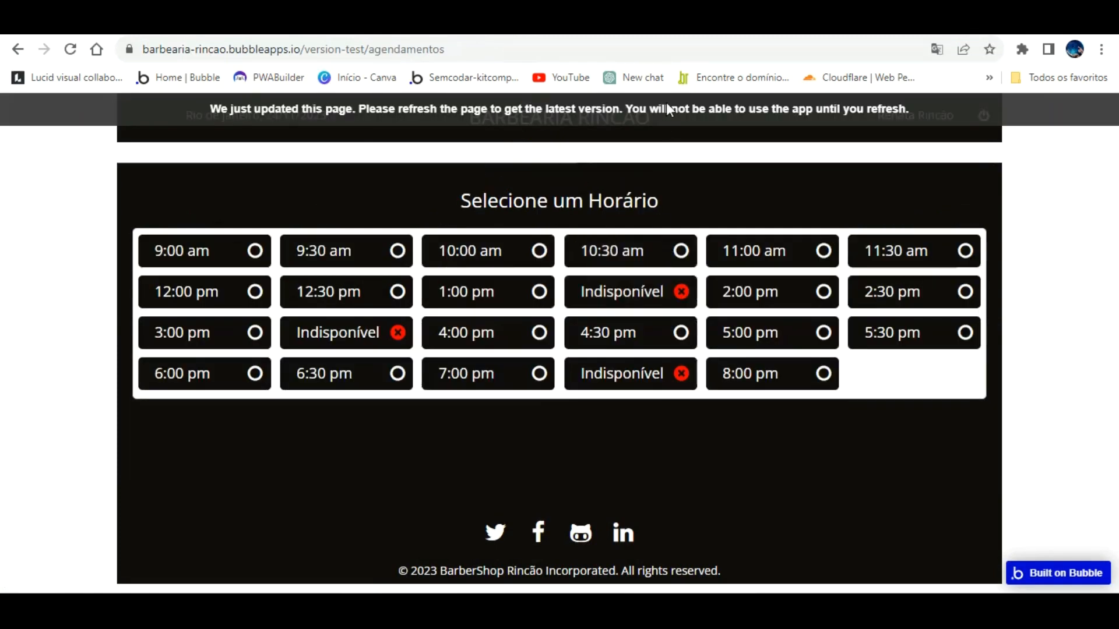
left_click(670, 105)
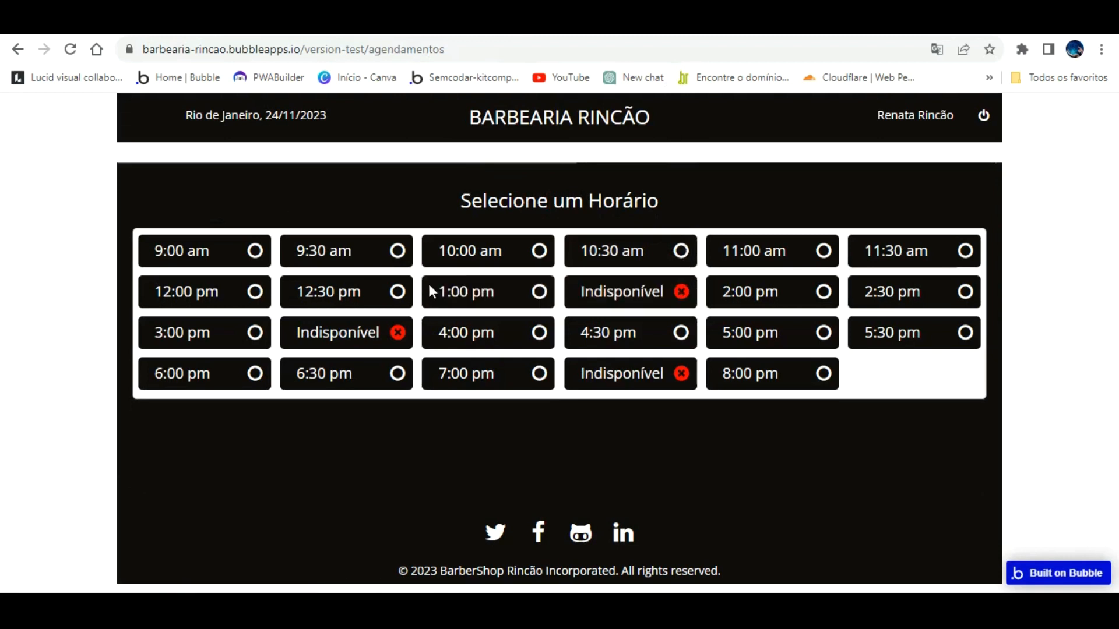
left_click(356, 21)
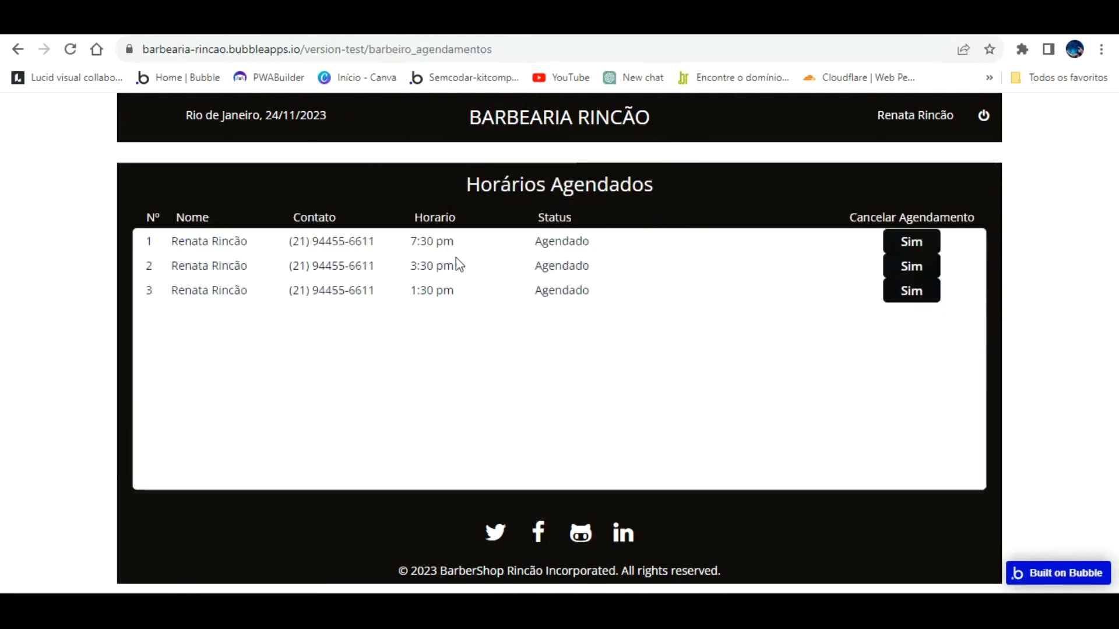
left_click(915, 243)
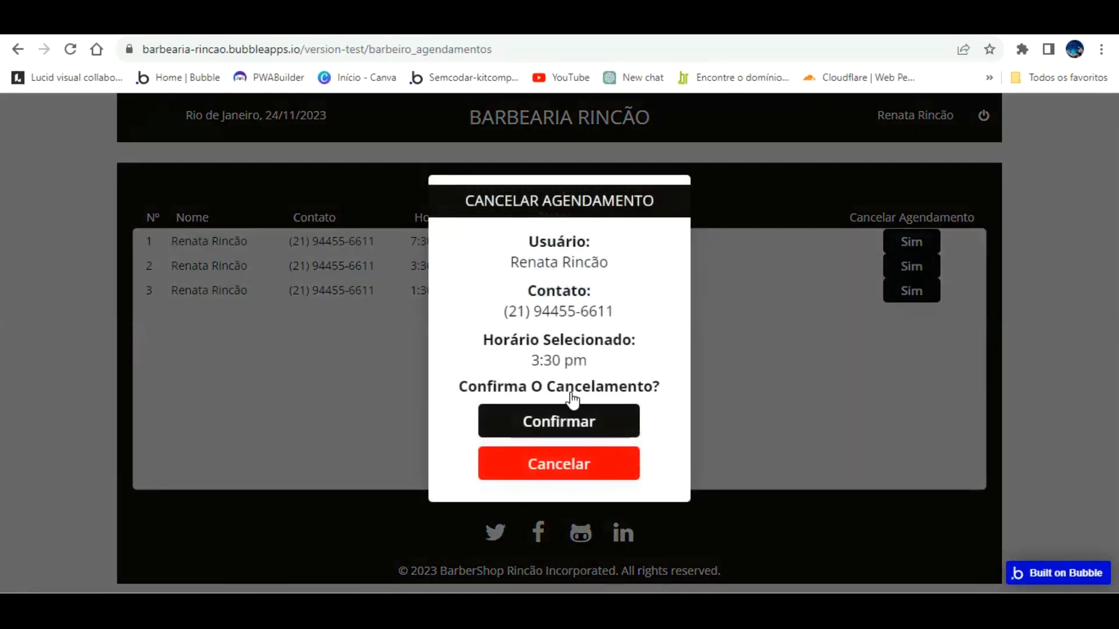
left_click(571, 421)
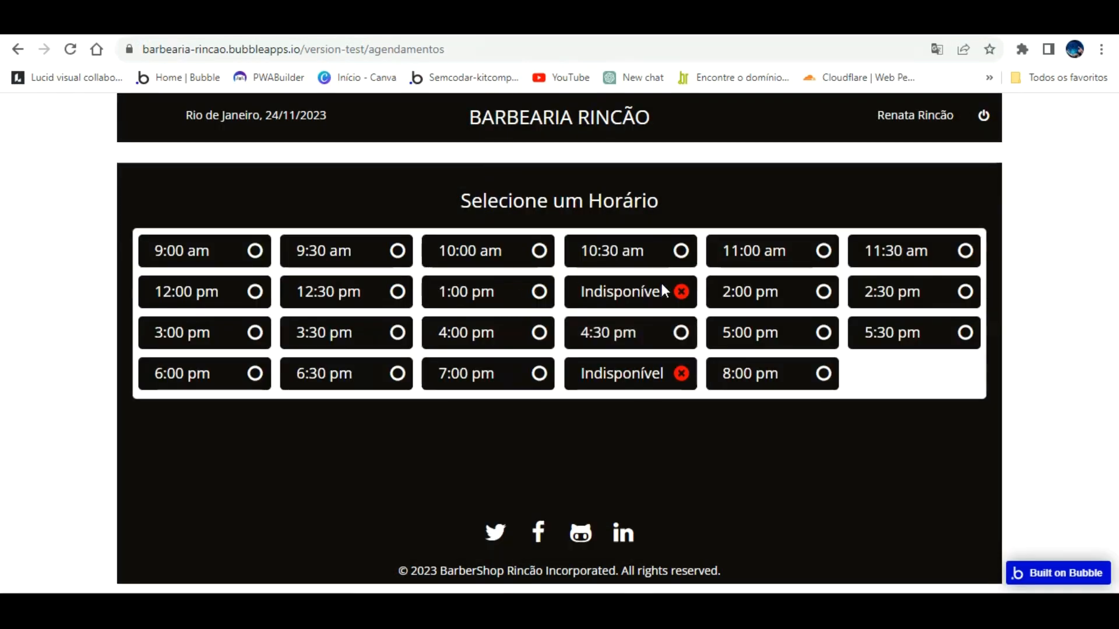
left_click(388, 329)
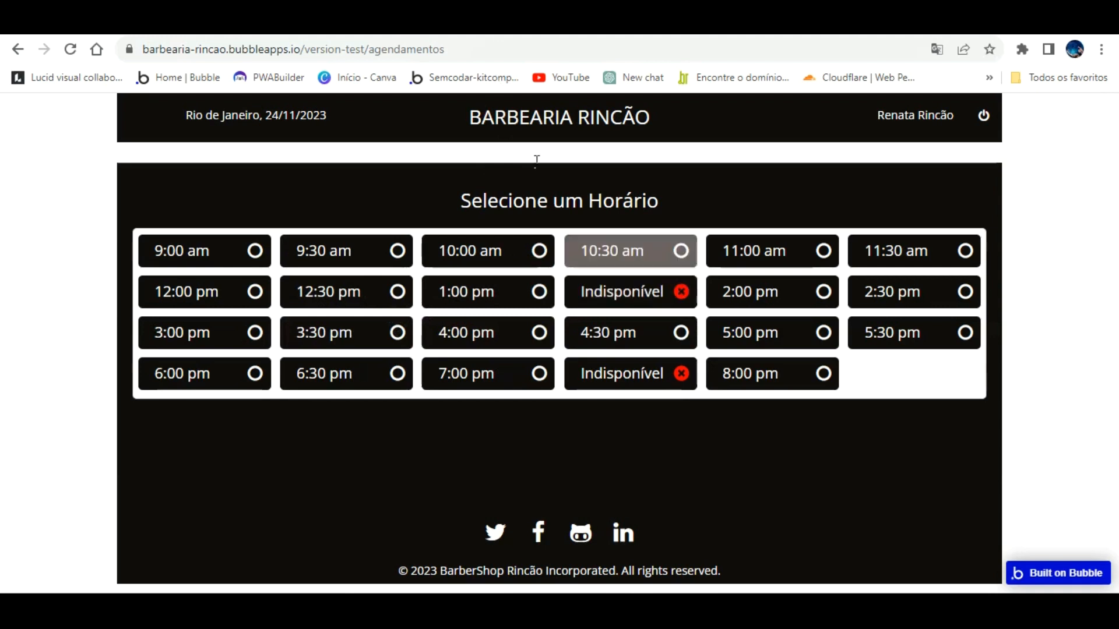
left_click(373, 21)
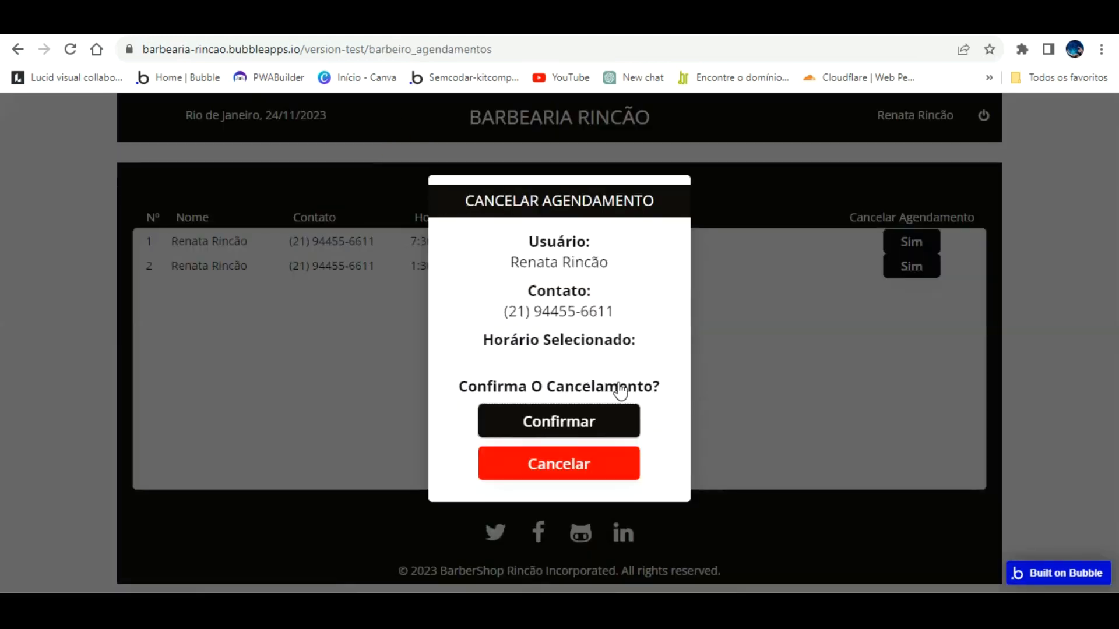
Step: Cancel the 1:30 pm booking and check the client time-slot page
key("Escape")
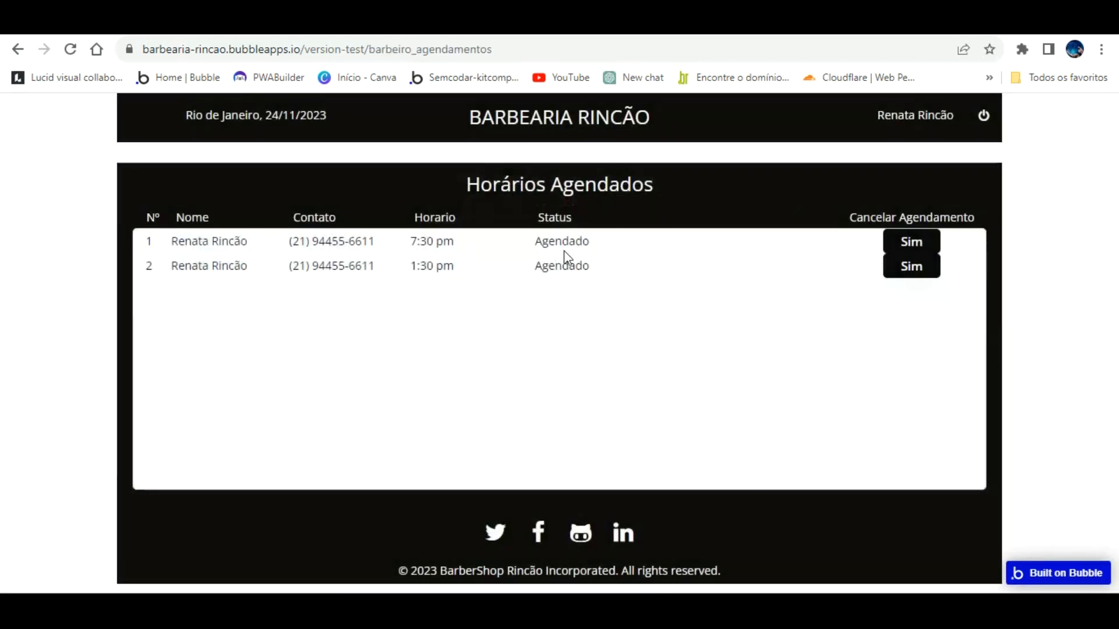
left_click(914, 246)
left_click(562, 421)
left_click(355, 257)
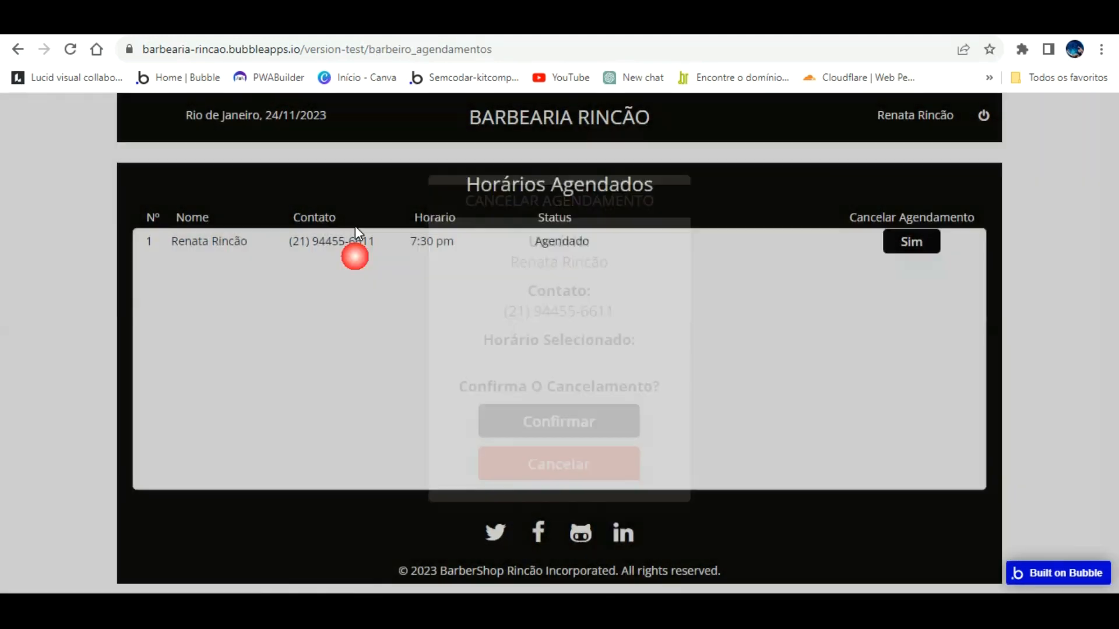
key("ctrl+Tab")
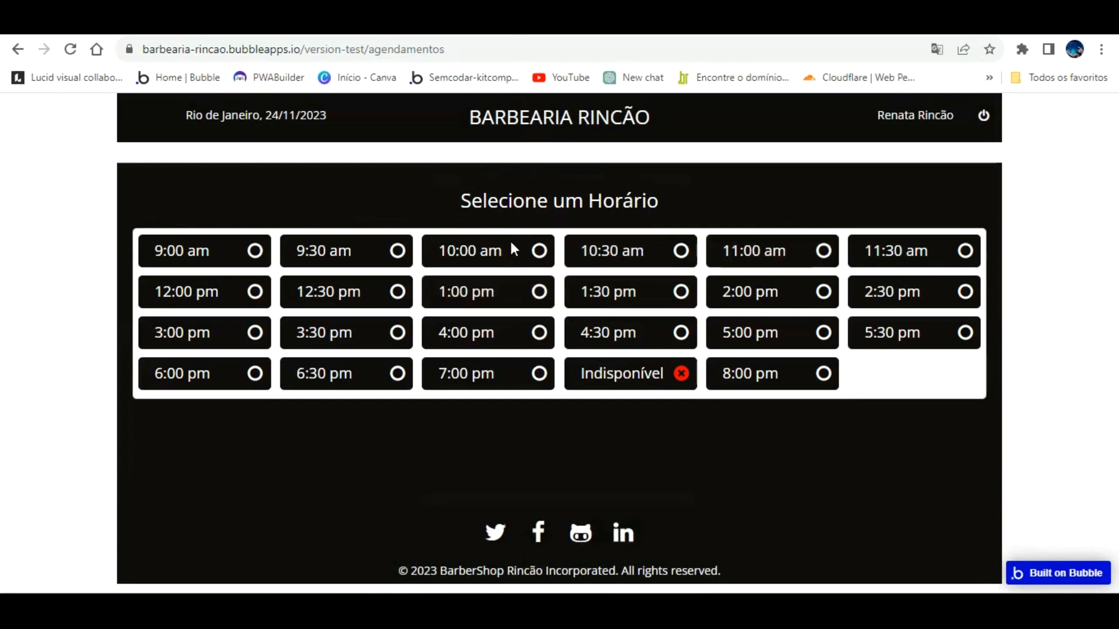
left_click(319, 28)
Step: Add a step to Confirmar's workflow hiding the cancellation popup after deletion
left_click(126, 25)
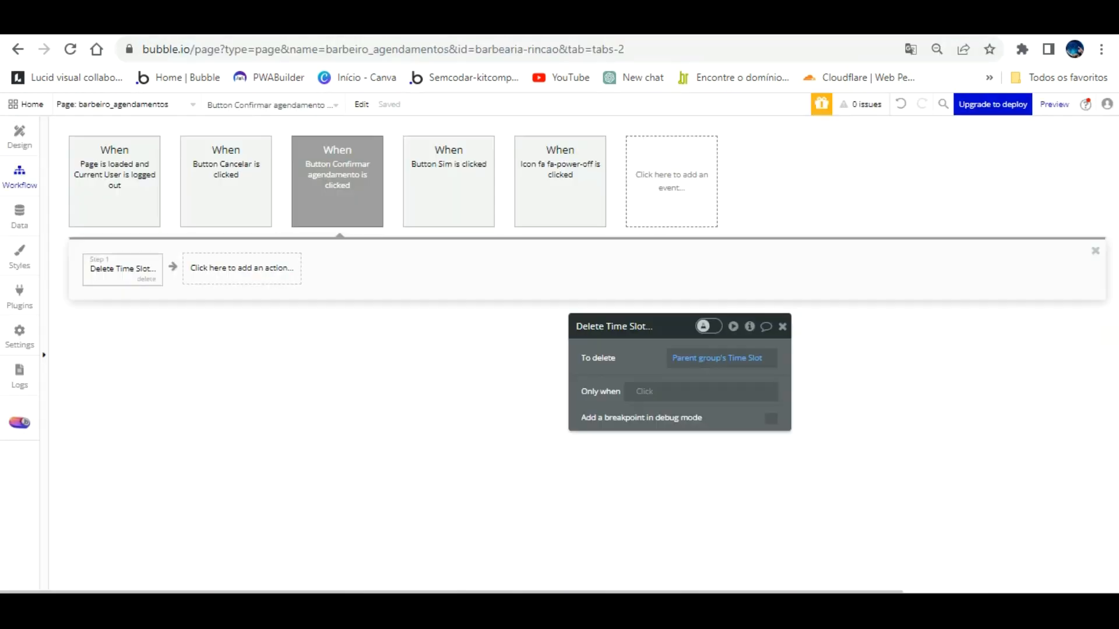
left_click(239, 260)
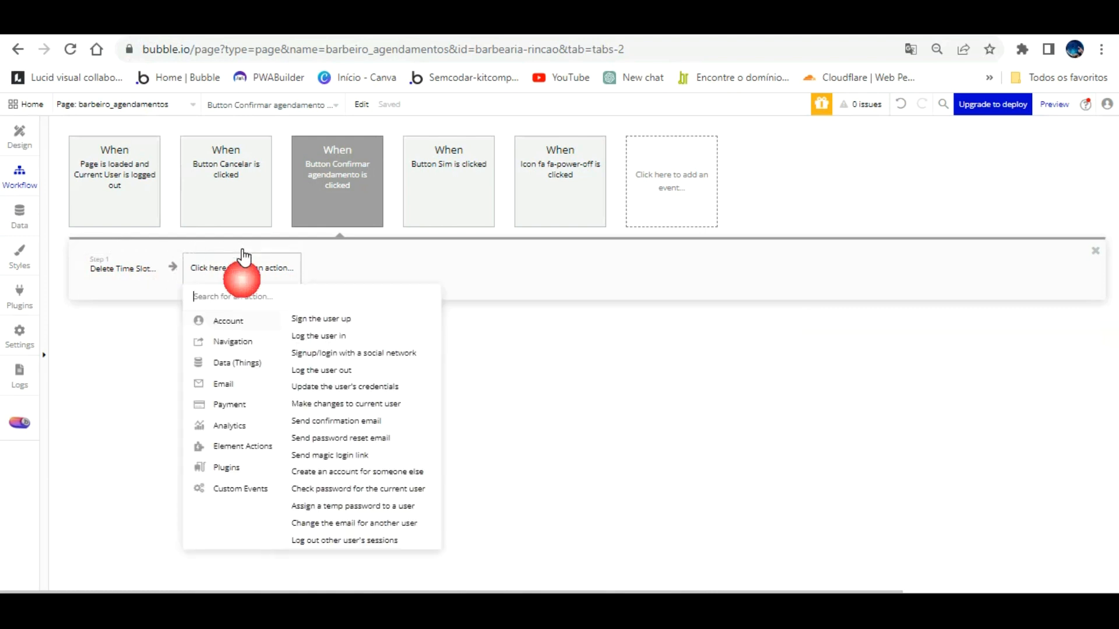
mouse_move(244, 446)
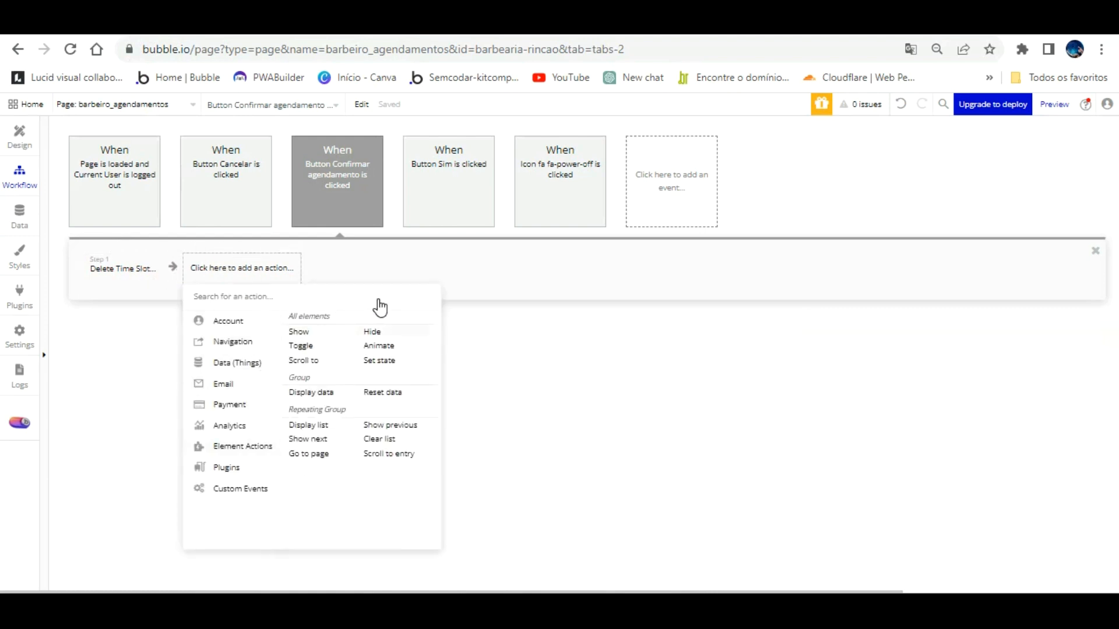
left_click(372, 332)
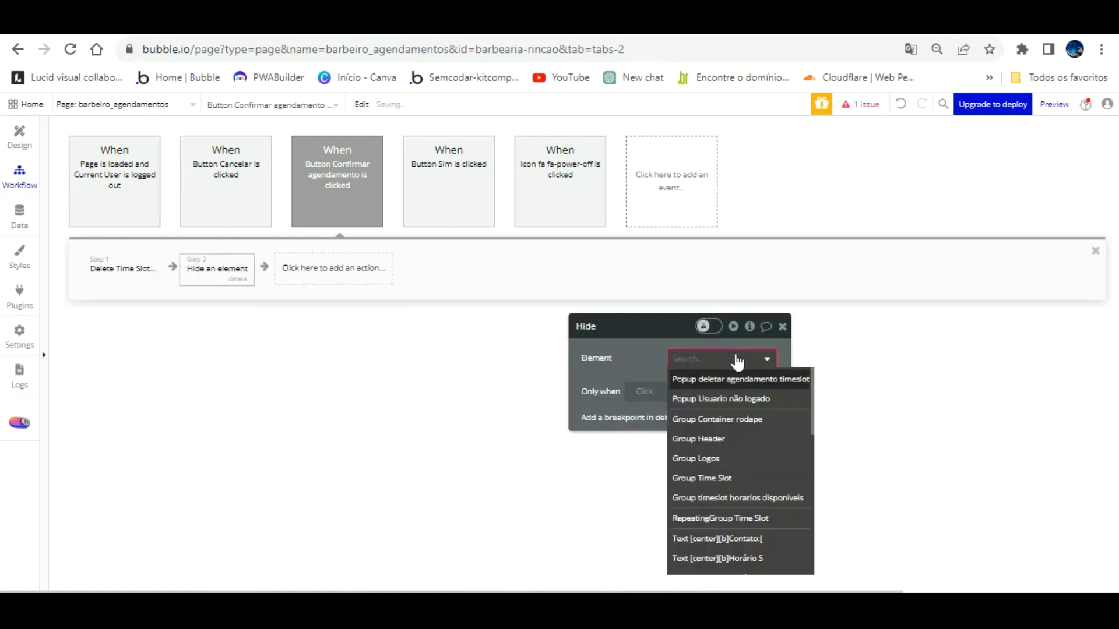
left_click(723, 380)
Step: Add a red BEP Toast Alert with the message 'Agendamento Cancelado!'
left_click(415, 265)
mouse_move(440, 357)
type("toas")
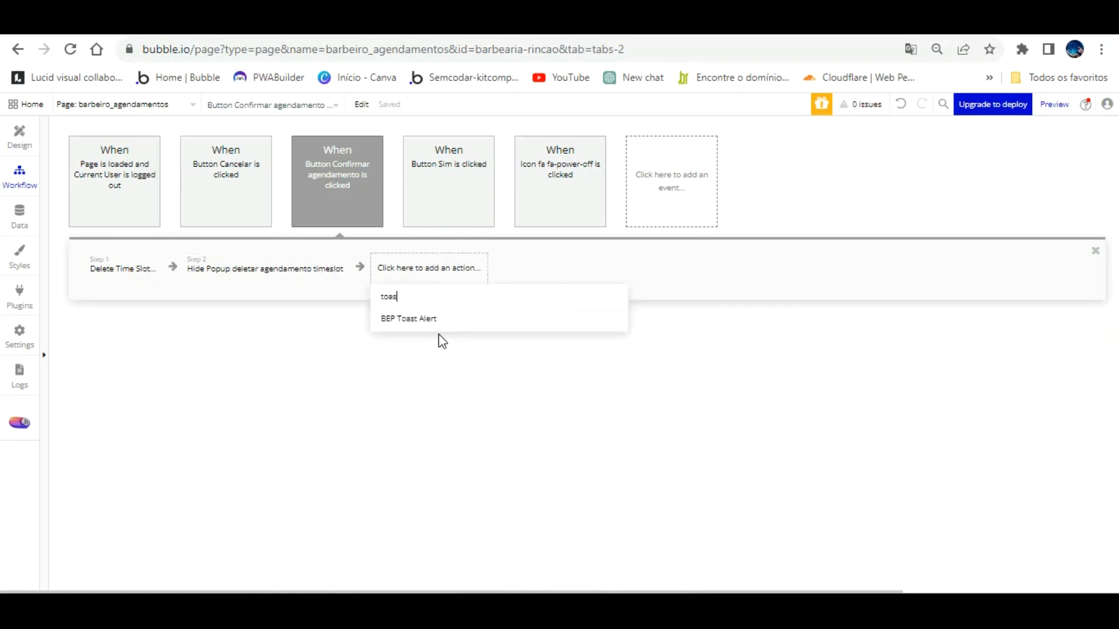
left_click(429, 319)
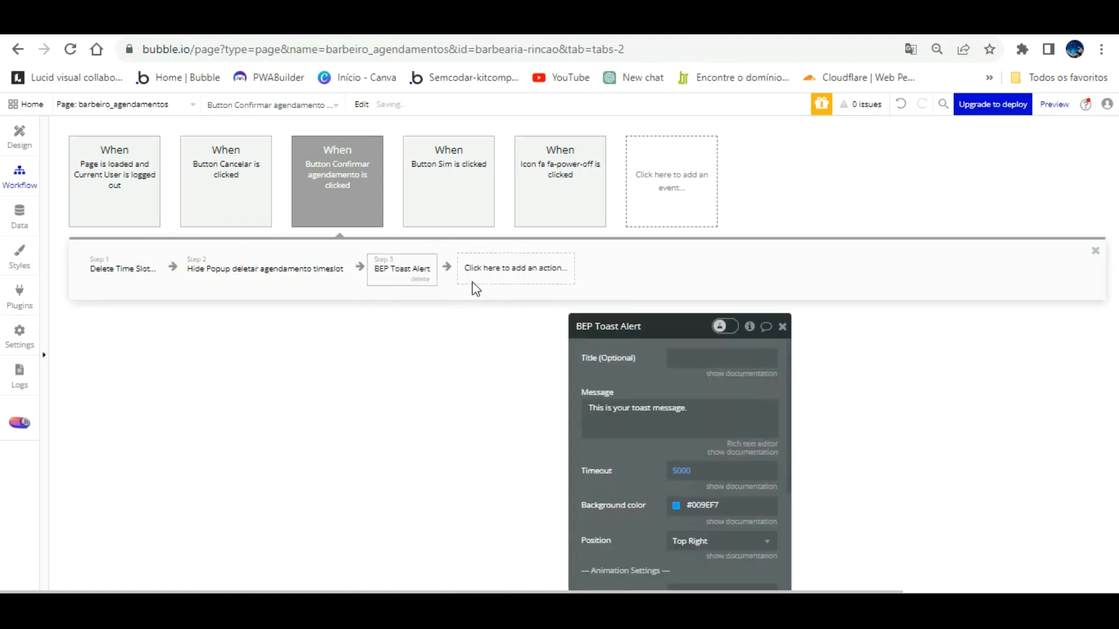
left_click(624, 407)
key("ctrl+a")
type("A")
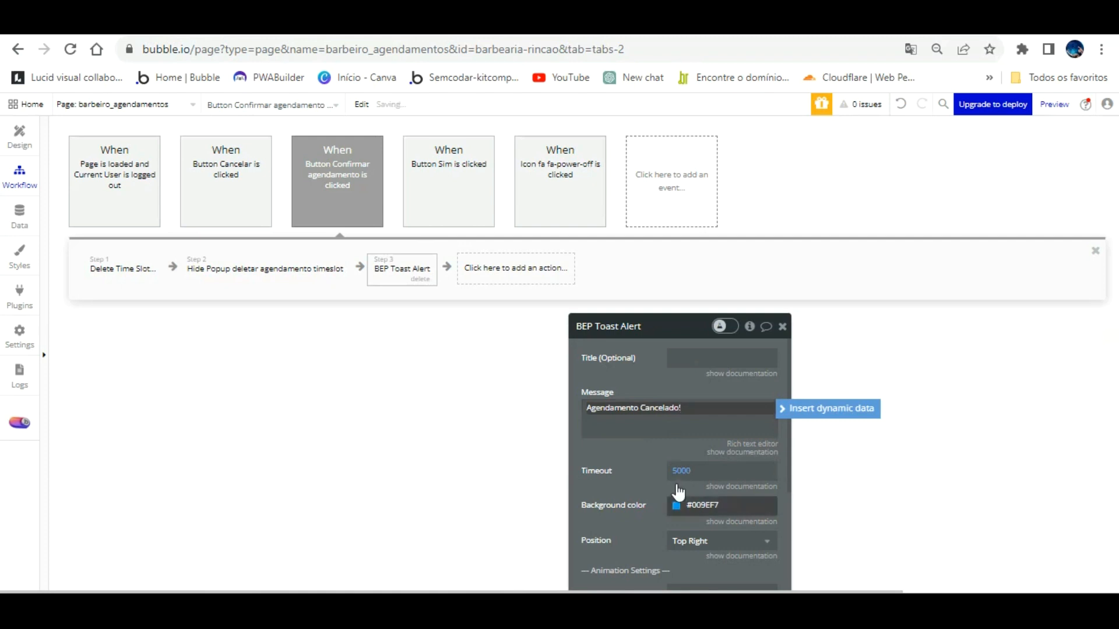
left_click(676, 505)
left_click(755, 561)
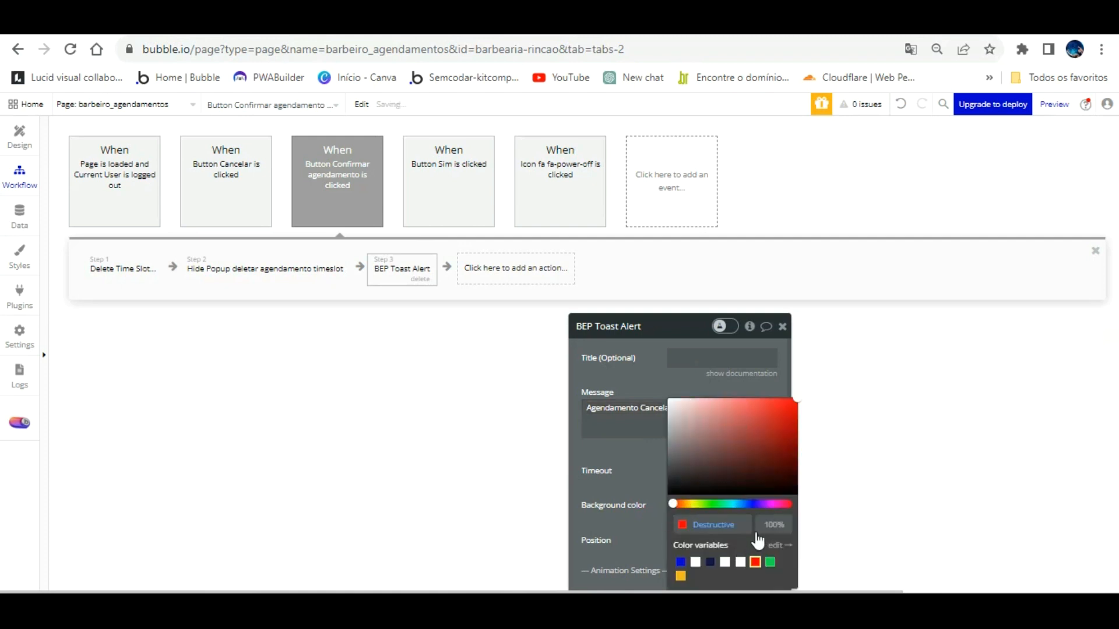
left_click(647, 440)
Step: Set the toast timeout to 2000, message font size to 20, and position to Center
left_click(641, 319)
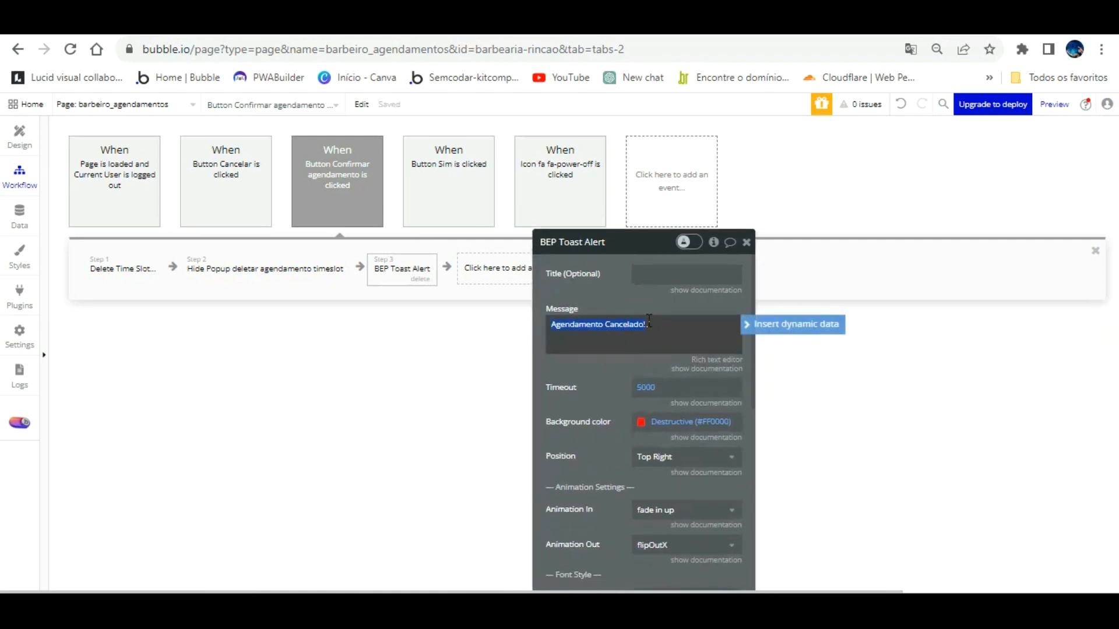
double_click(647, 387)
type("2000")
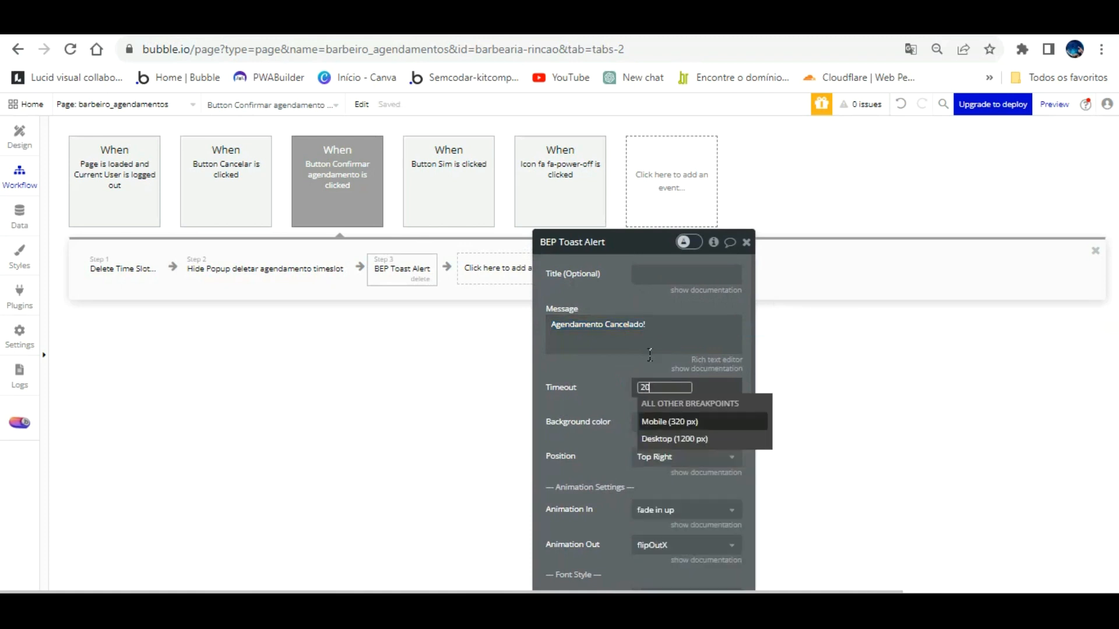
left_click(606, 356)
scroll(638, 461, "down", 3)
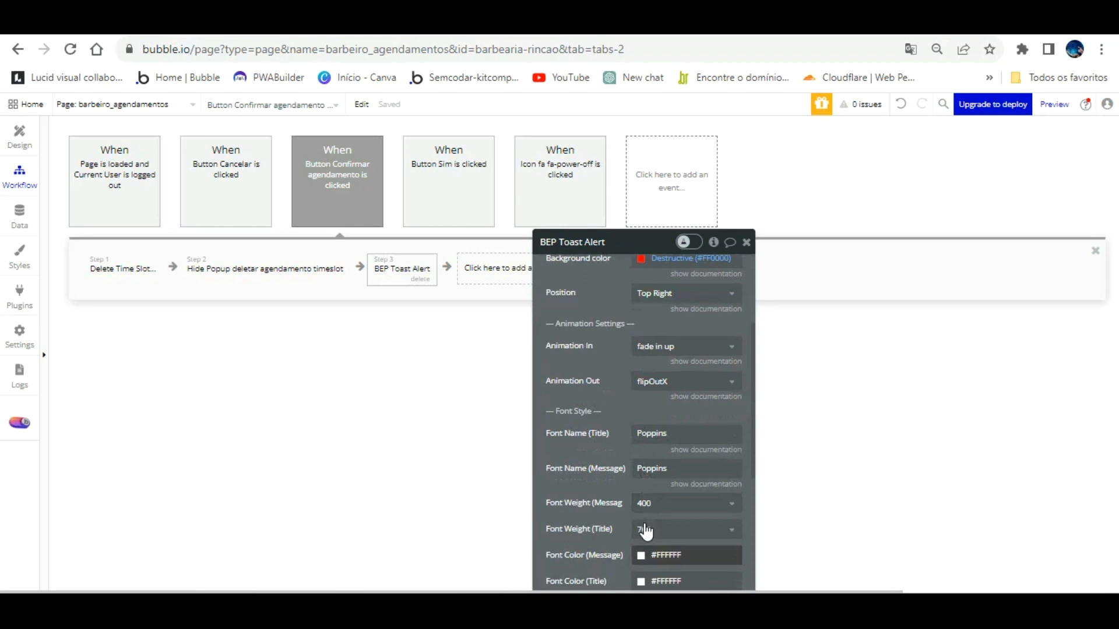
scroll(645, 531, "down", 3)
left_click(641, 444)
type("20")
left_click(620, 423)
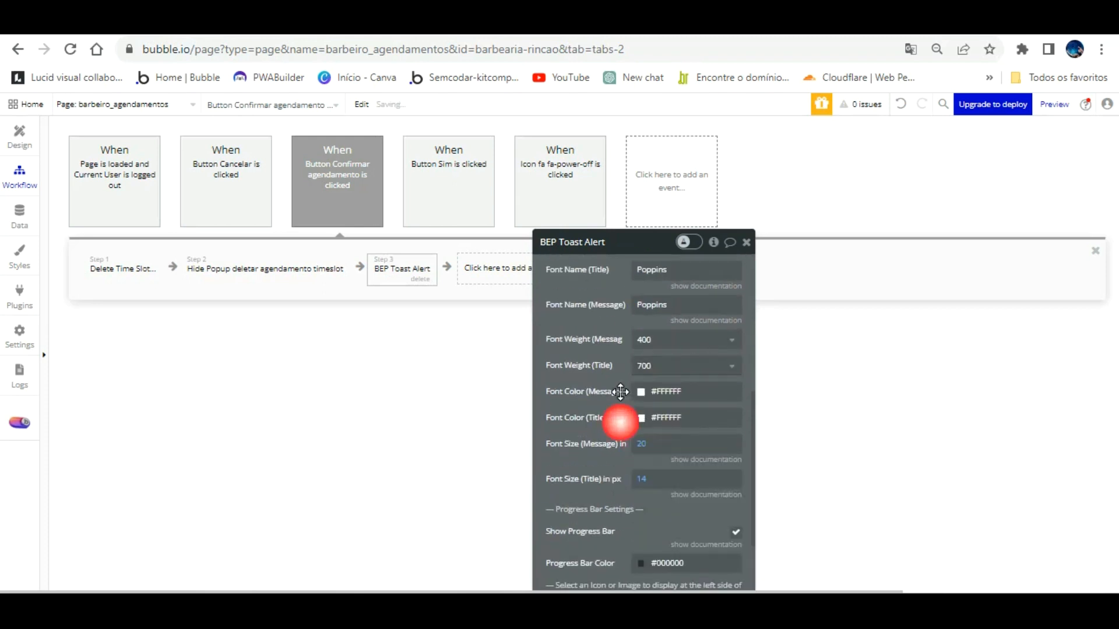
scroll(621, 392, "up", 5)
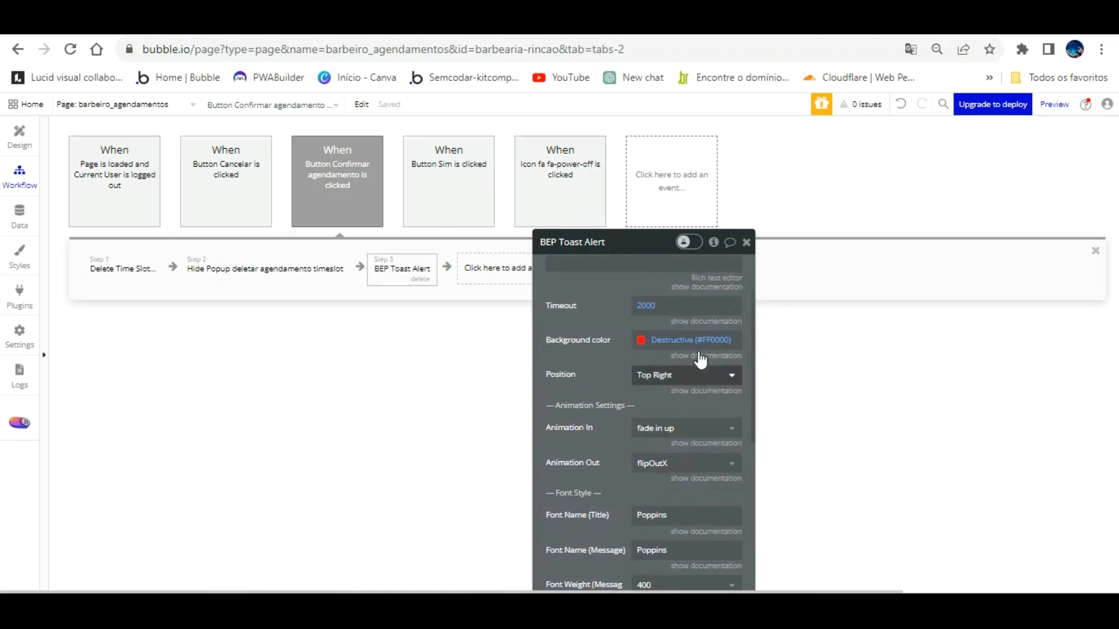
left_click(697, 375)
left_click(679, 392)
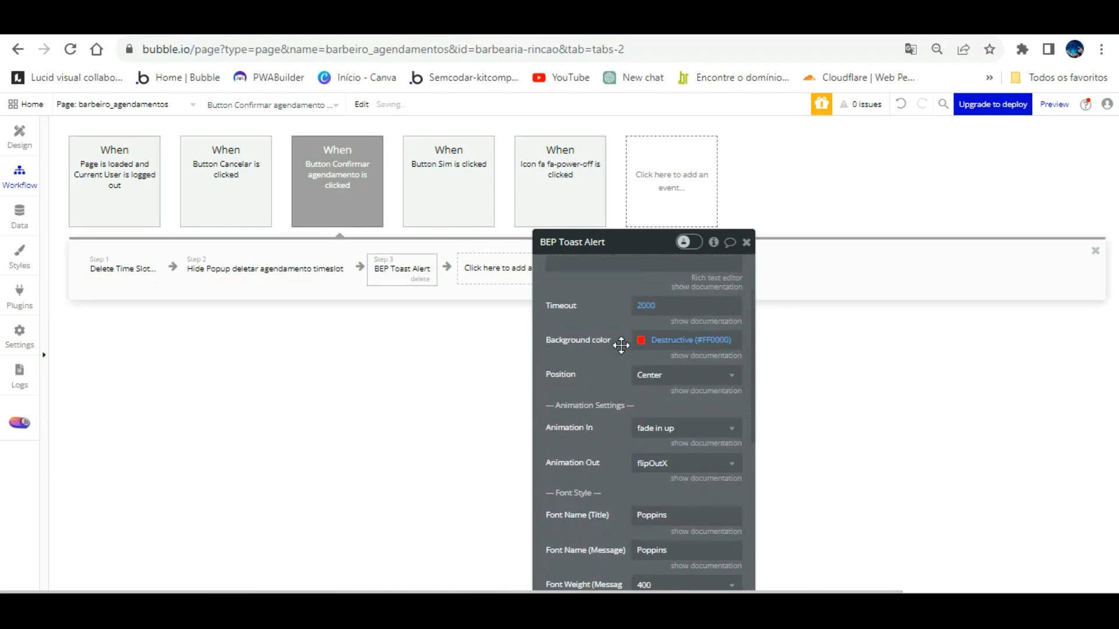
left_click(350, 25)
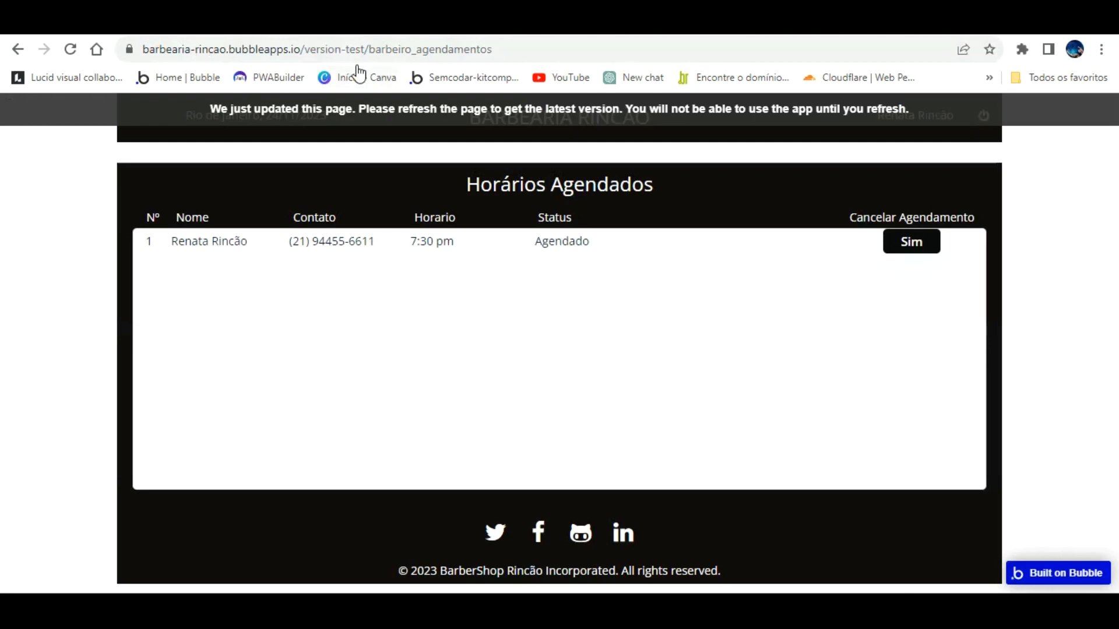
Step: Reload both preview pages and cancel the 7:30 pm booking with Sim and Confirmar
left_click(360, 114)
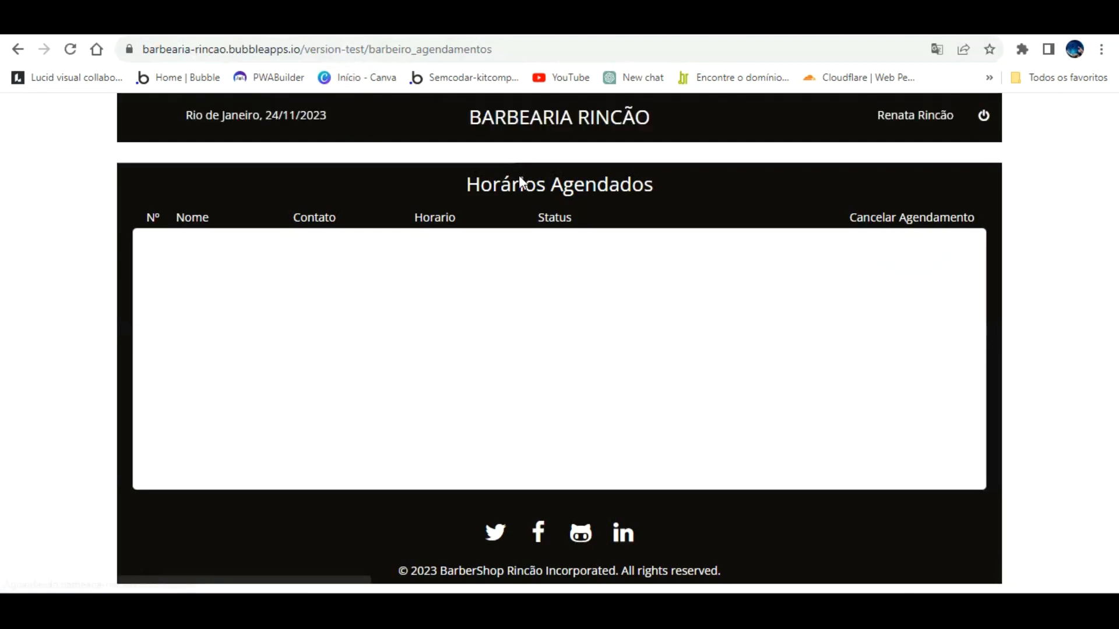
left_click(524, 24)
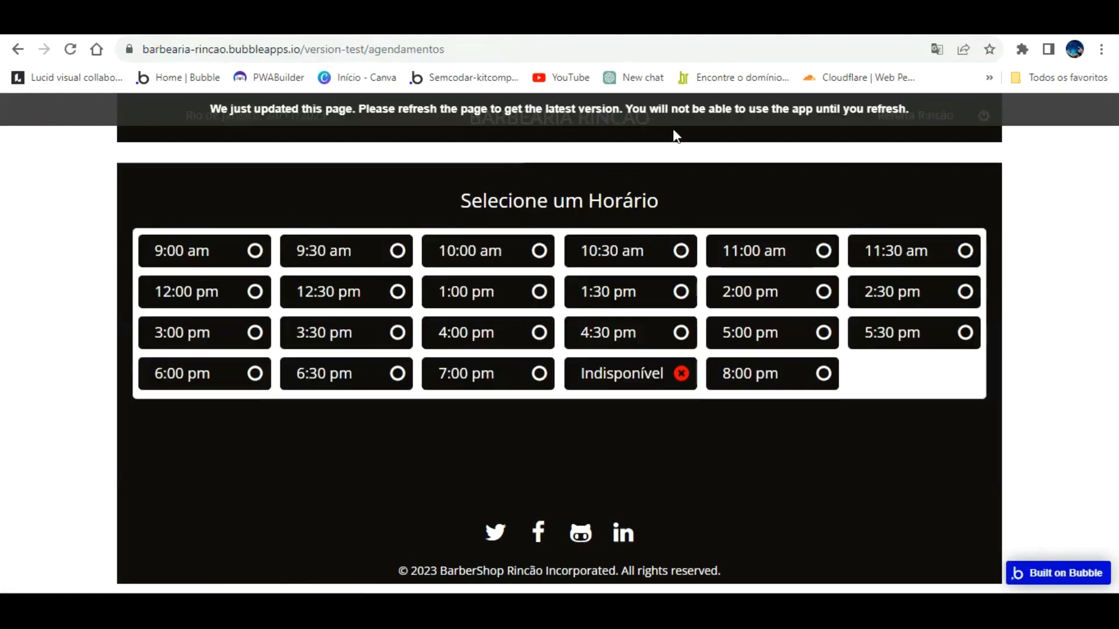
left_click(671, 111)
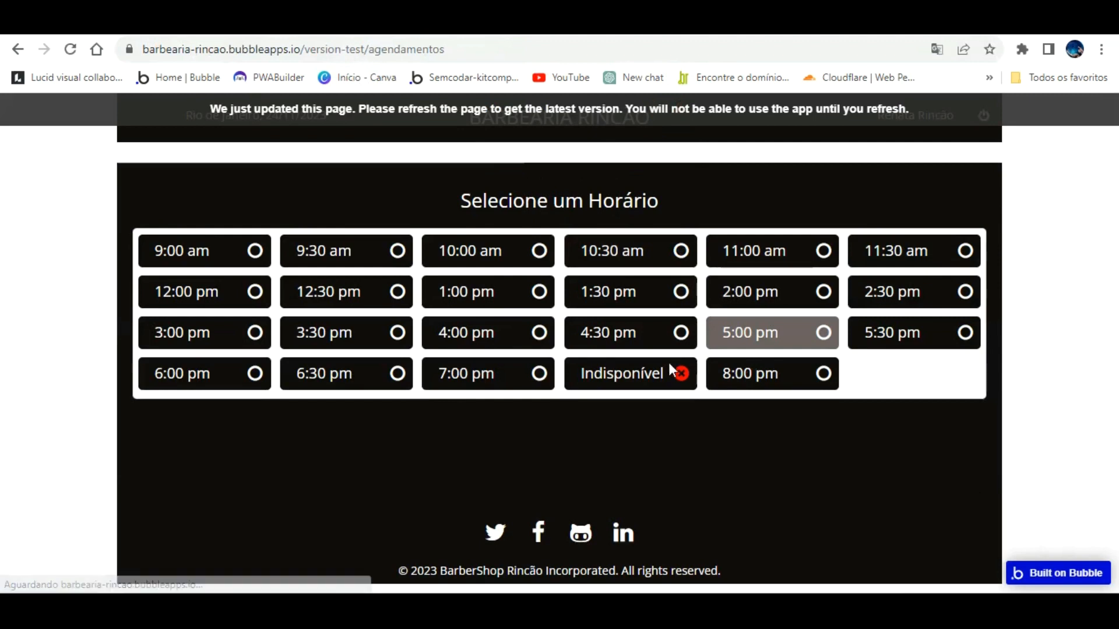
left_click(340, 25)
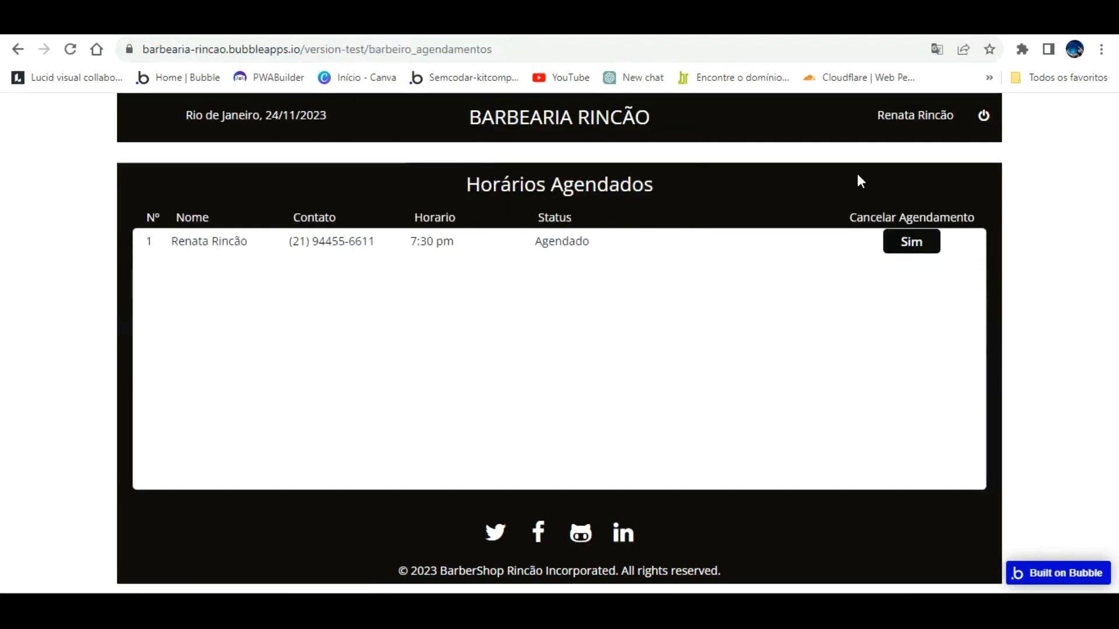
left_click(910, 239)
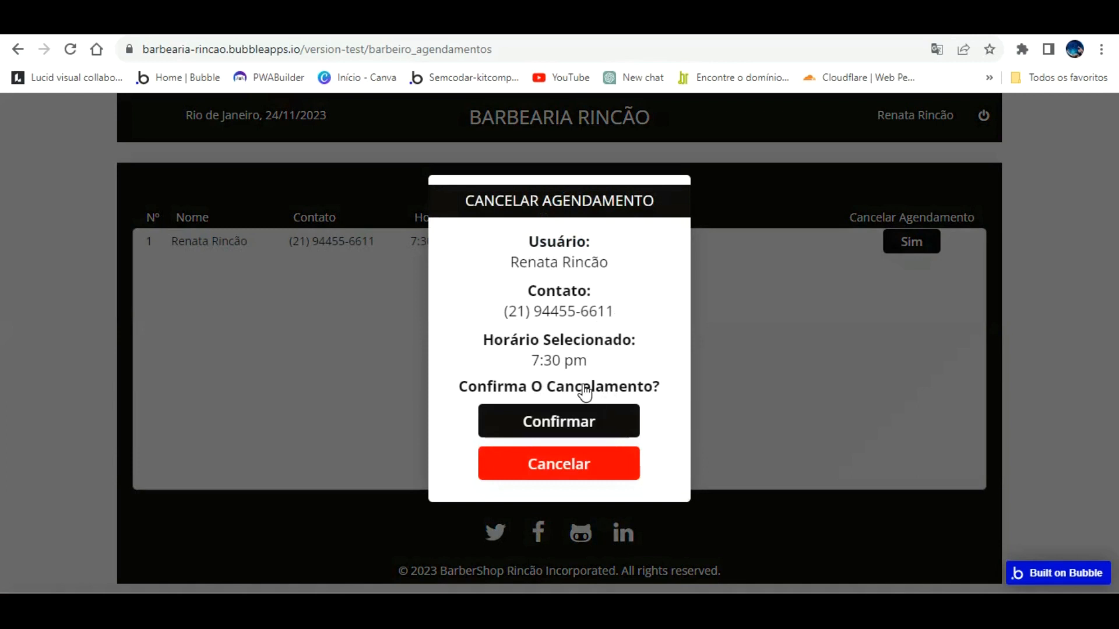
left_click(580, 421)
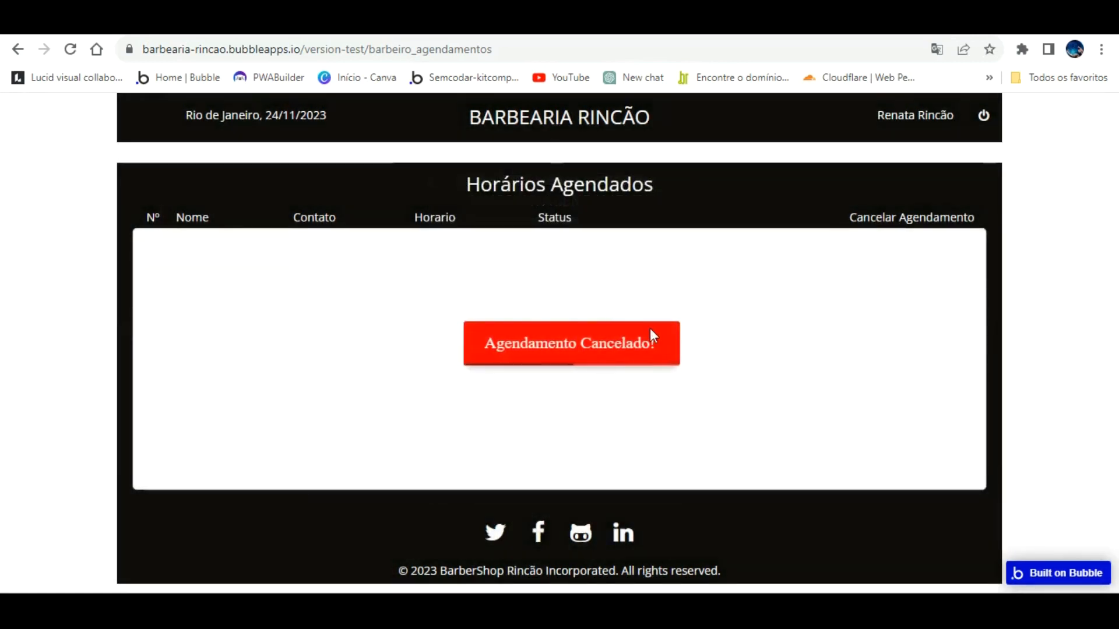
Step: Check the appointments list is empty, then book the 10:00 am slot
left_click(216, 24)
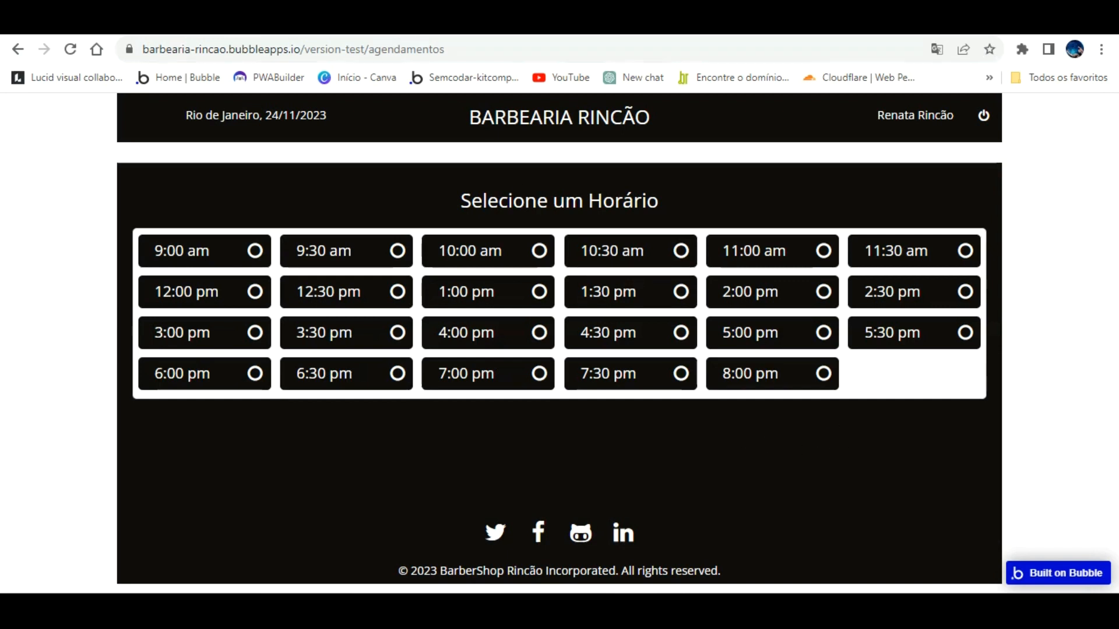
left_click(329, 28)
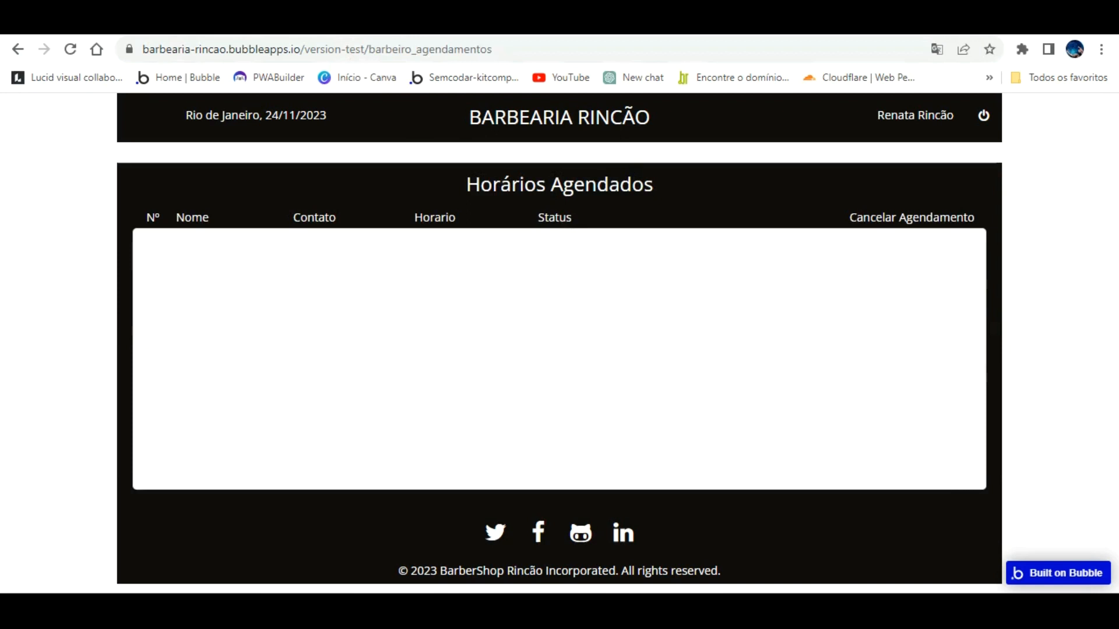
left_click(169, 28)
left_click(544, 258)
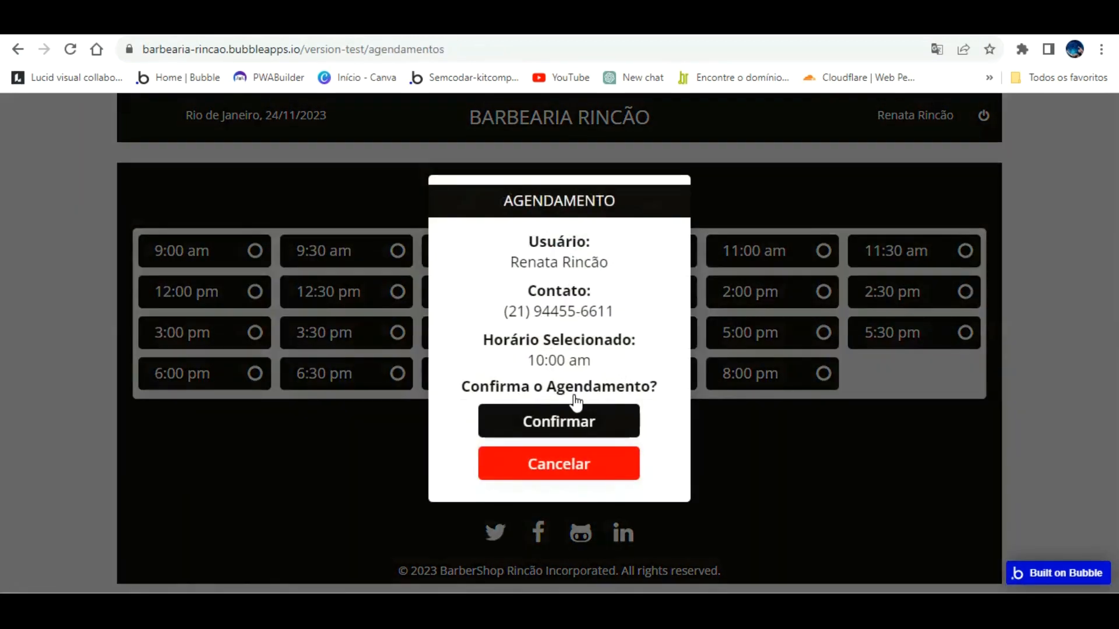
left_click(575, 408)
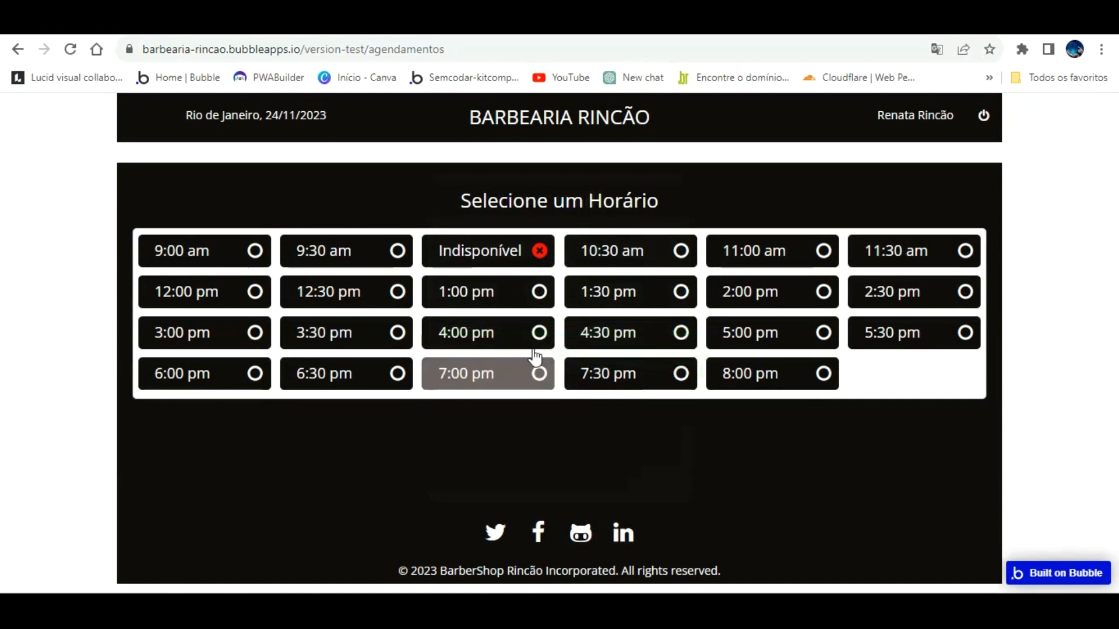
Step: Cancel the 10:00 am booking from the appointments page and return to the editor
left_click(421, 259)
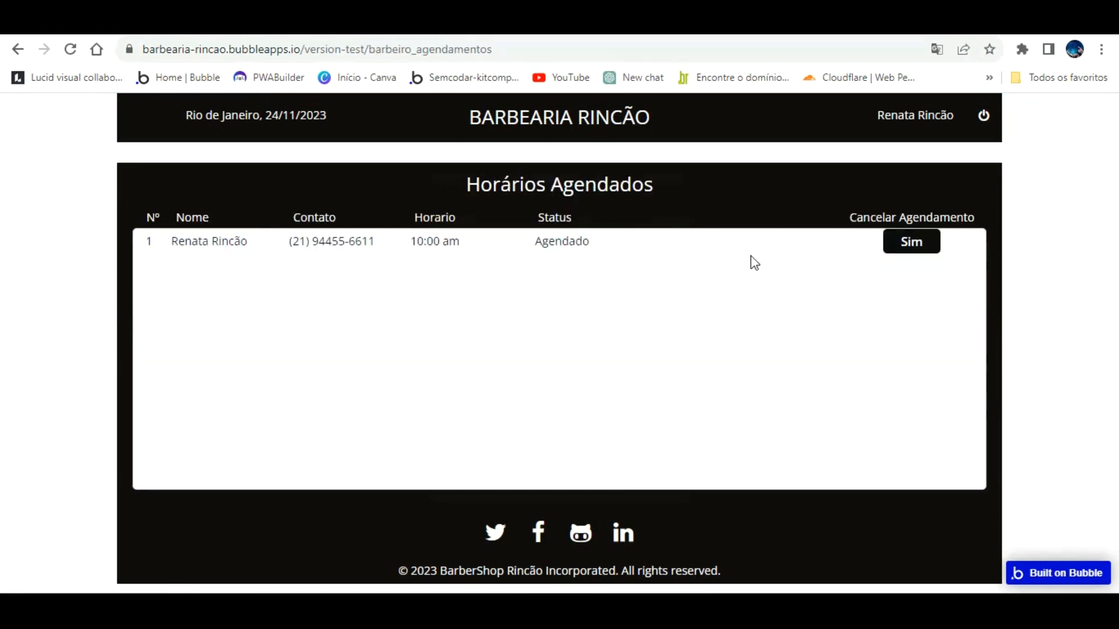
left_click(918, 242)
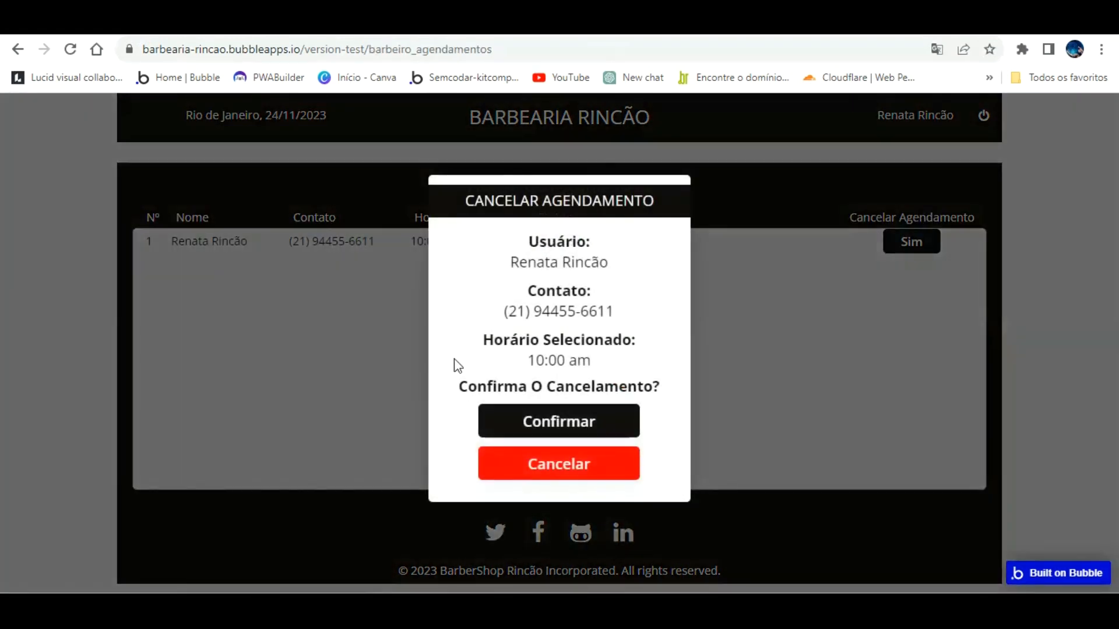
left_click(568, 421)
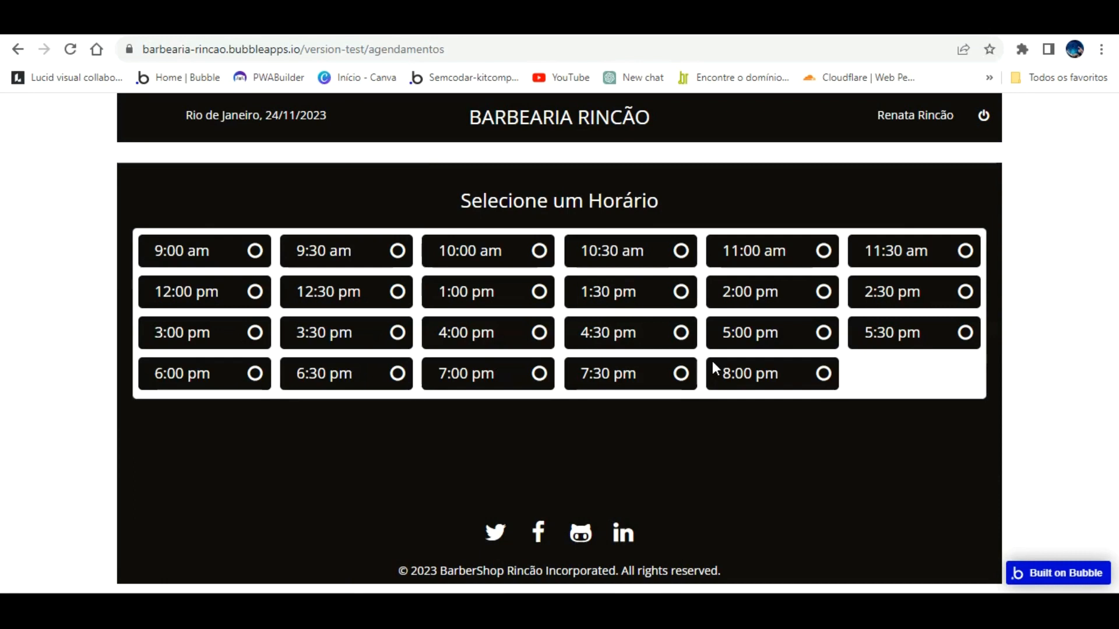
left_click(195, 23)
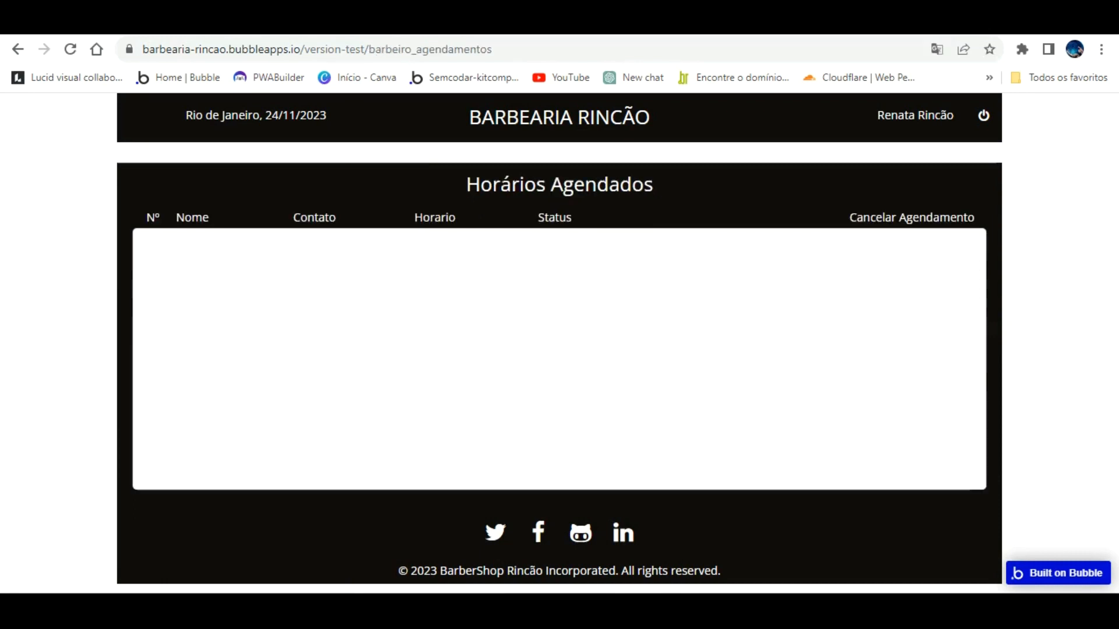
left_click(70, 24)
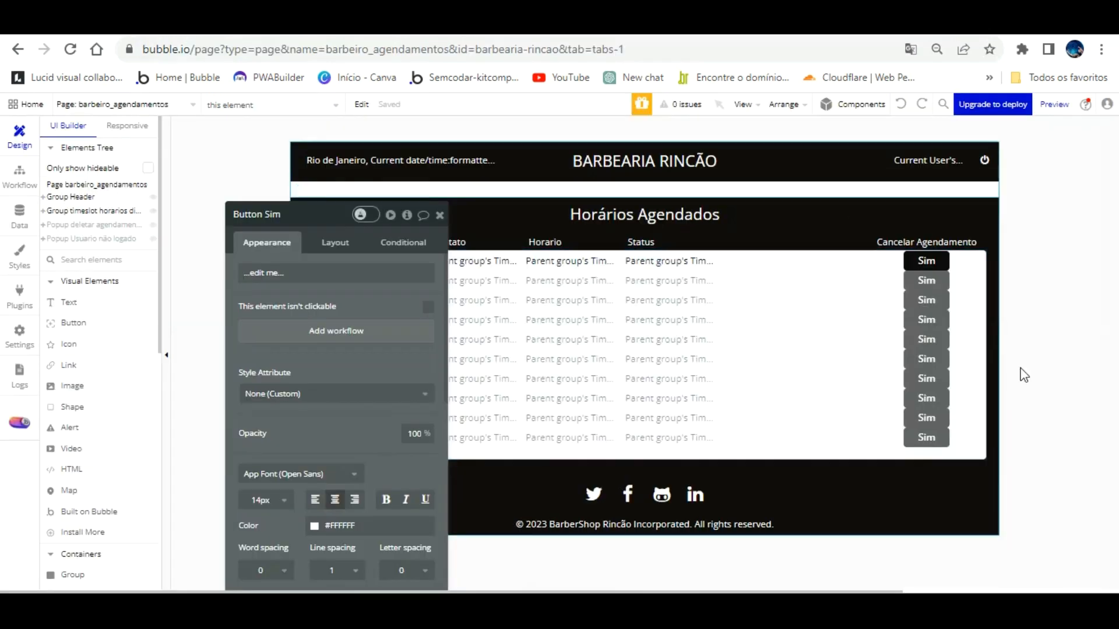
Step: Retitle the last column header 'Cancelar', shrink it to fit, and nudge it and the Sim buttons right
left_click(918, 241)
triple_click(355, 279)
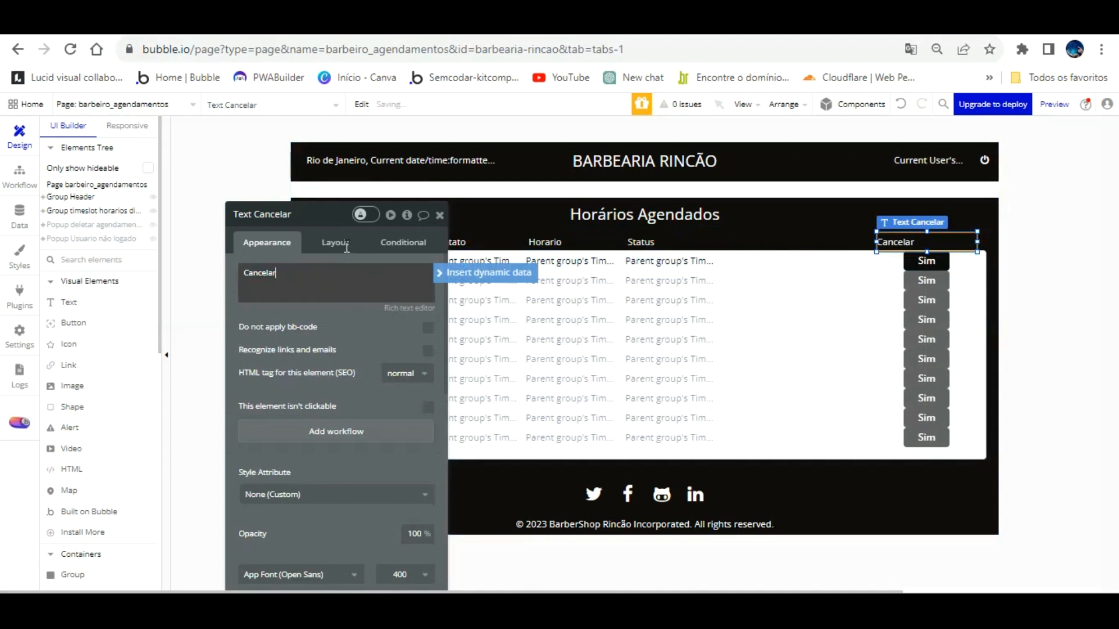
left_click(978, 242)
left_click_drag(975, 214, 952, 257)
key("Right")
key("Right")
key("Right")
key("Right")
key("Right")
key("Right")
key("Right")
key("Right")
key("Right")
key("Right")
key("Right")
key("Right")
key("Right")
key("Right")
key("Right")
key("Right")
key("Right")
key("Right")
key("Right")
key("Right")
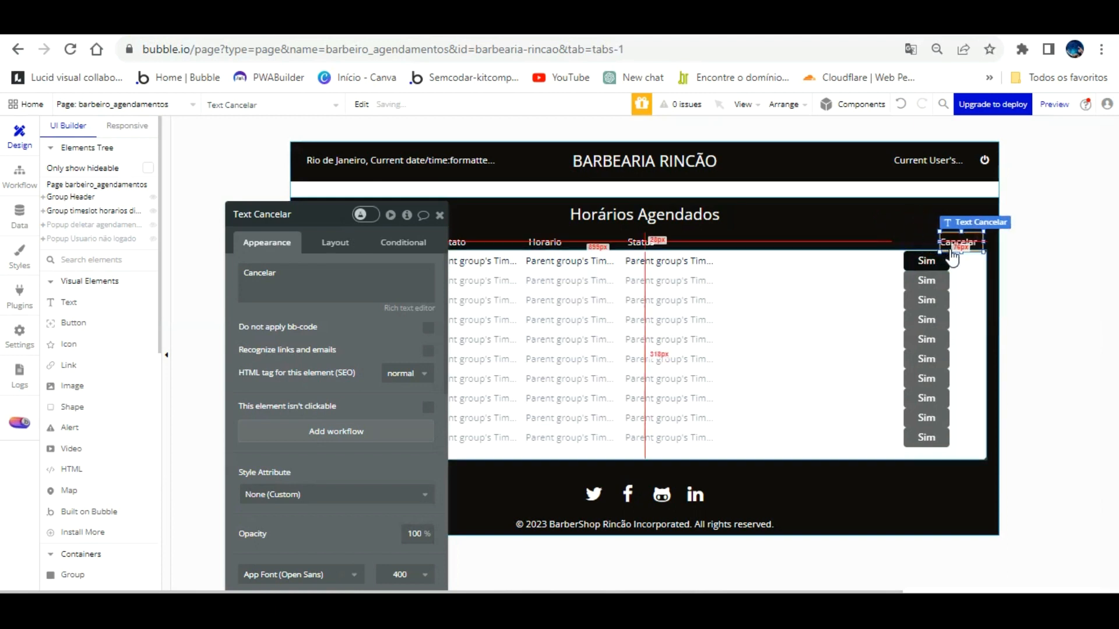
left_click(937, 261)
key("Right")
key("Right")
key("Right")
key("Right")
key("Right")
key("Right")
key("Right")
key("Right")
key("Right")
key("Right")
key("Right")
key("Right")
key("Right")
key("Right")
key("Right")
key("Right")
key("Right")
key("Right")
key("Right")
key("Right")
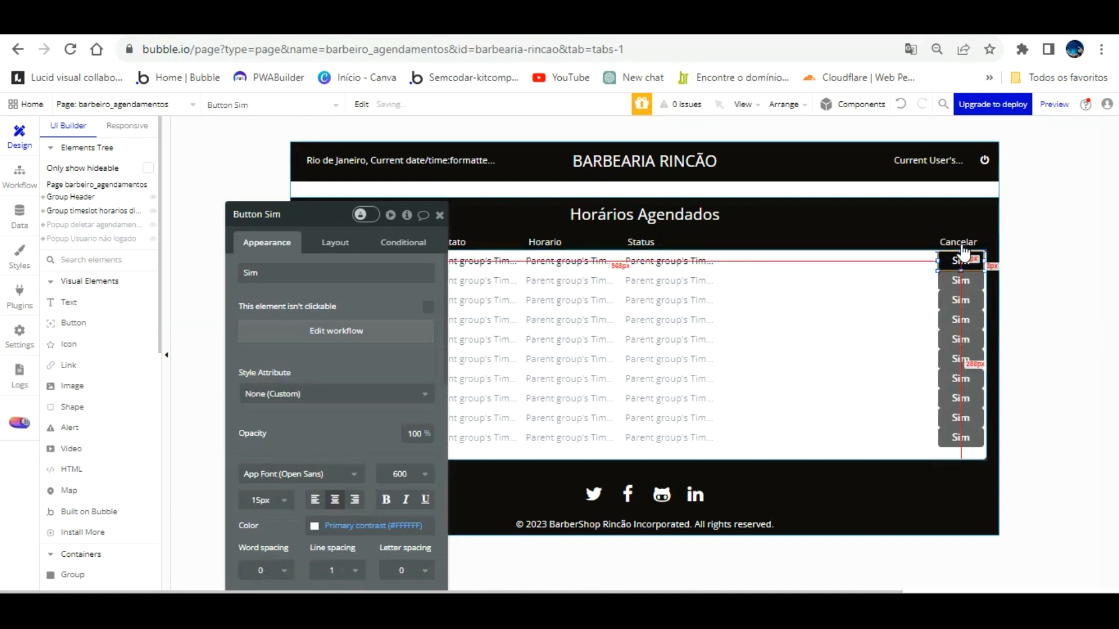
Step: Set the Sim button height to 28 px in its Layout settings
left_click(341, 242)
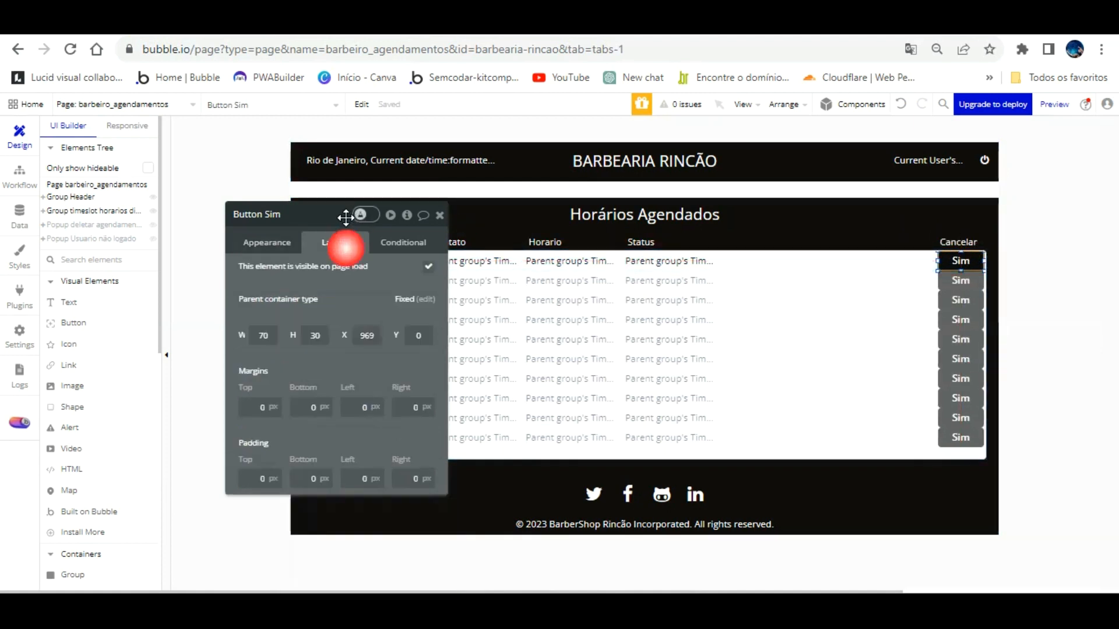
left_click_drag(325, 307, 286, 305)
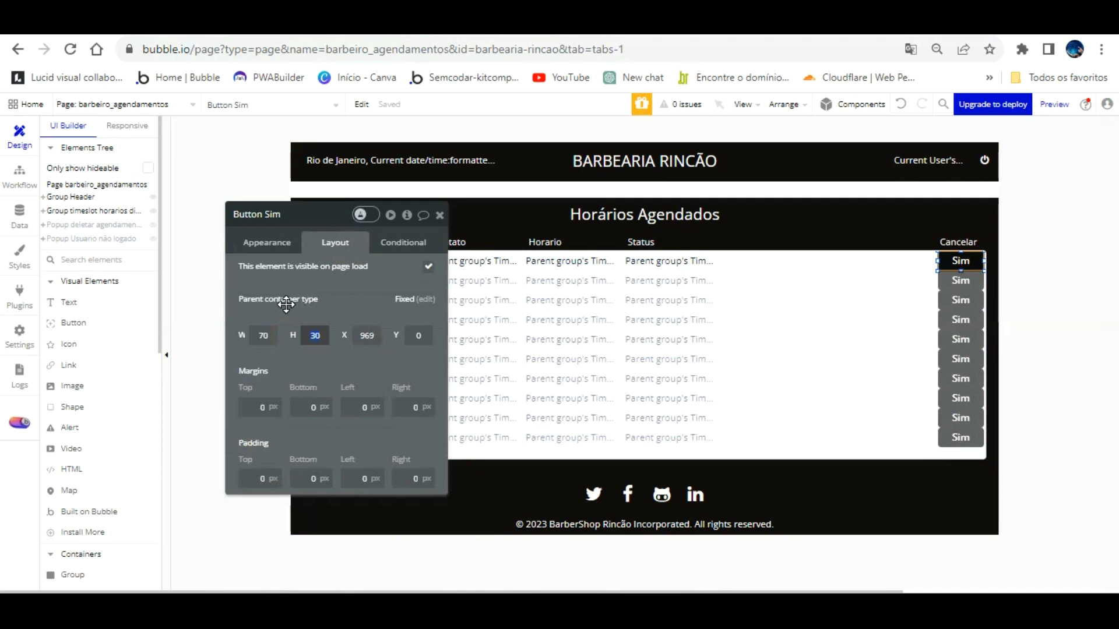
key("Return")
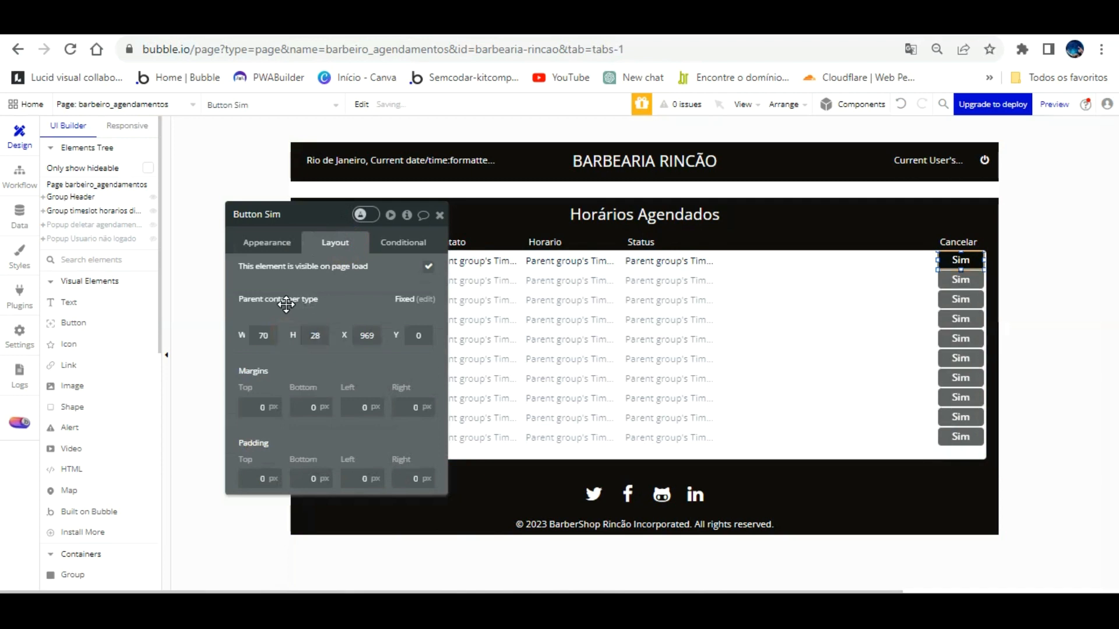
Step: Reload the app preview and book a 5:30 pm test slot
left_click(302, 29)
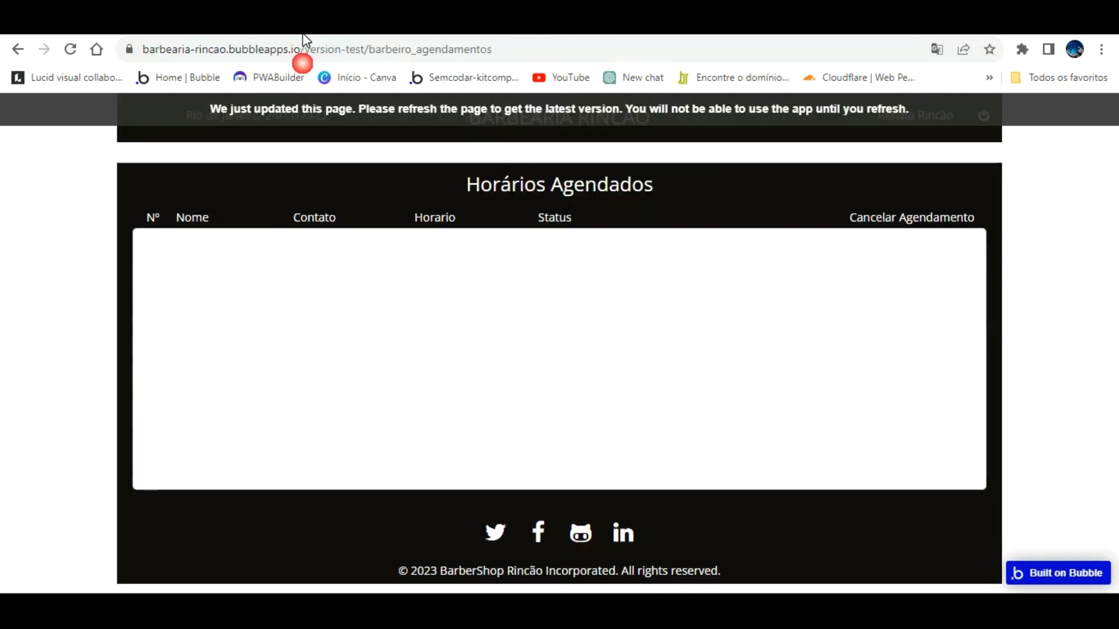
key("F5")
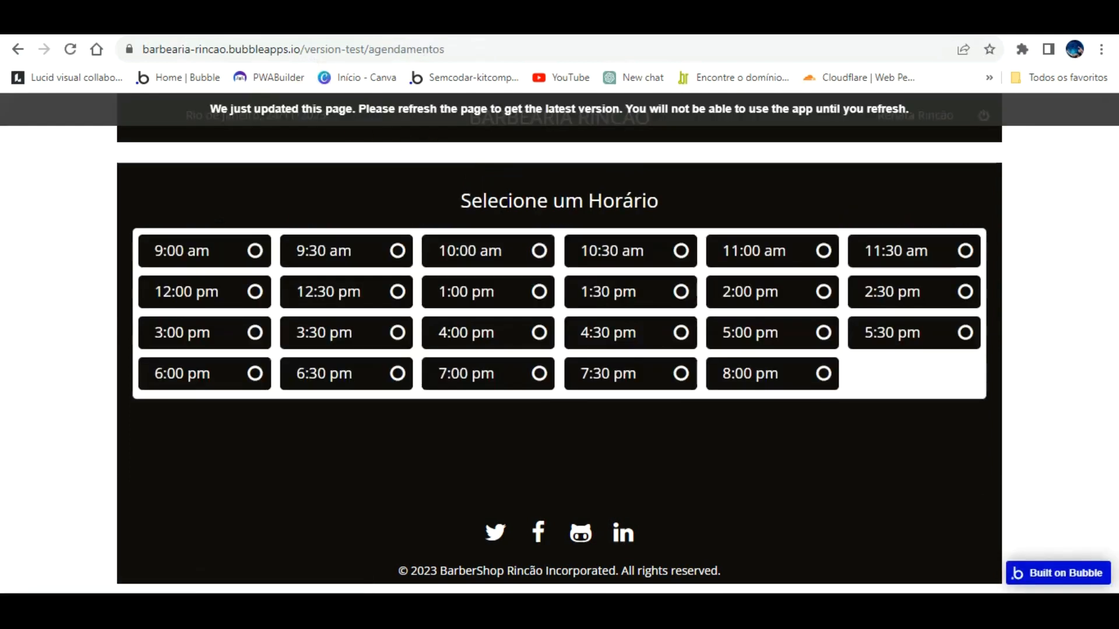
left_click(569, 151)
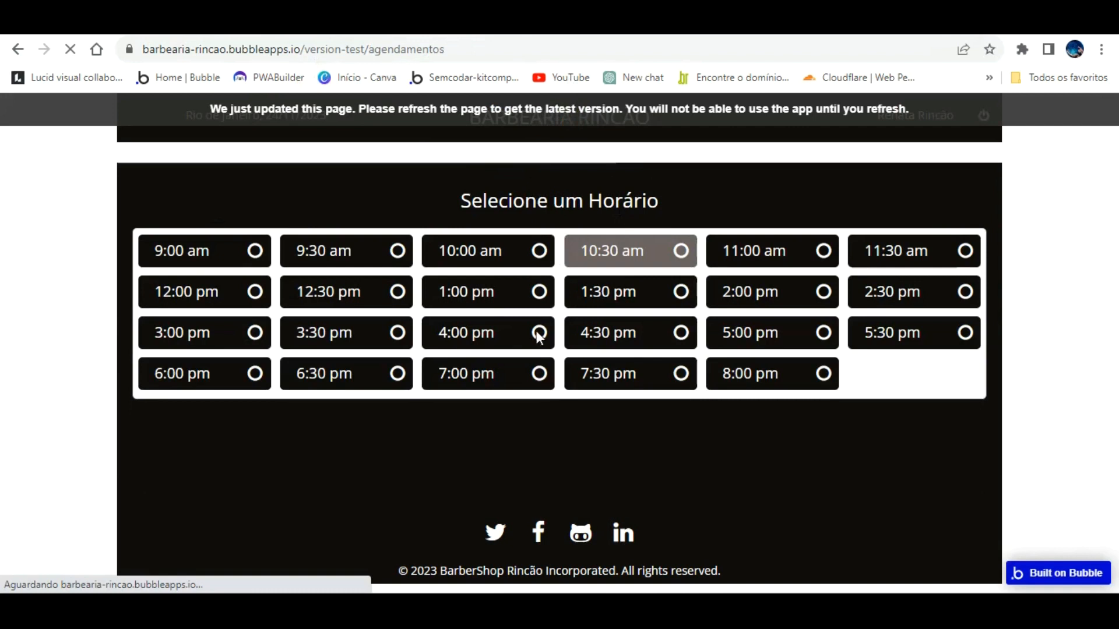
left_click(901, 333)
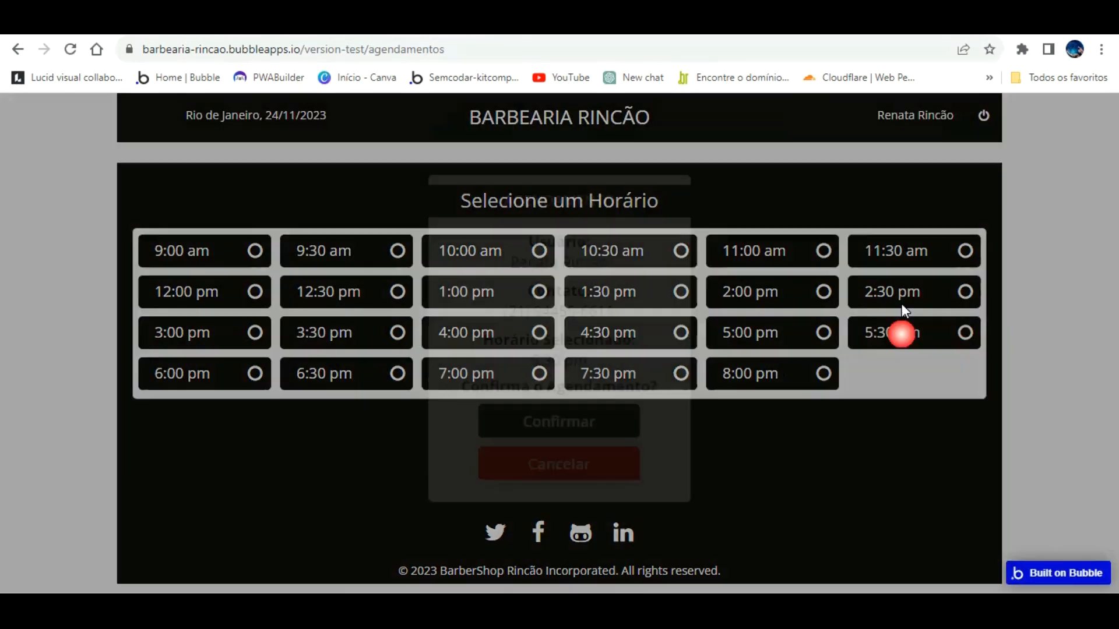
left_click(559, 422)
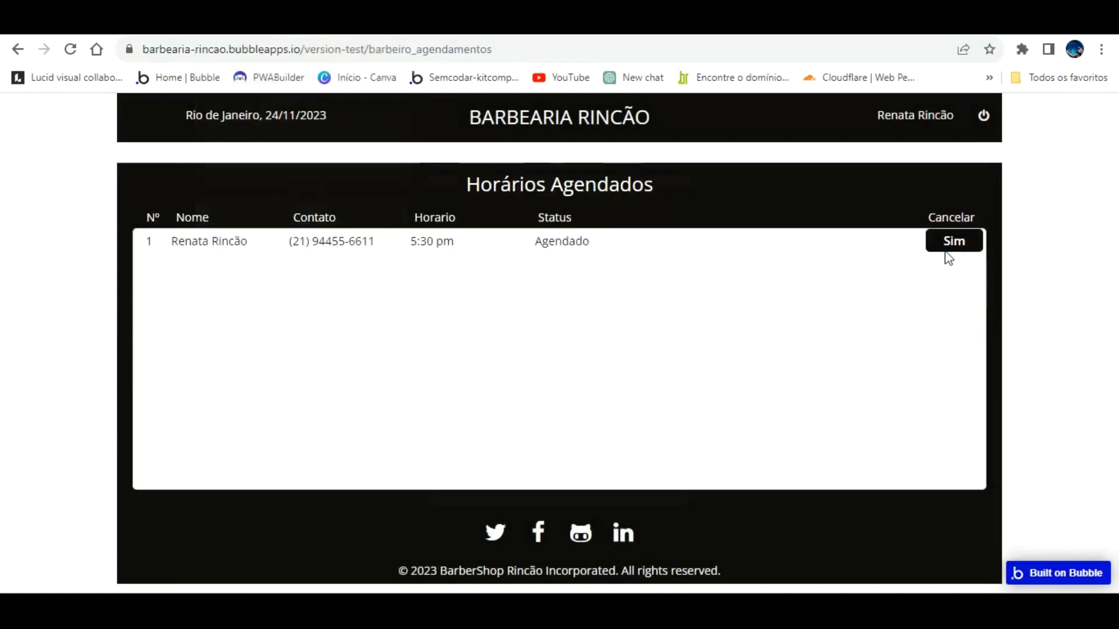
Step: Change the Sim button height to 26 and check the result in the reloaded preview
key("ctrl+shift+Tab")
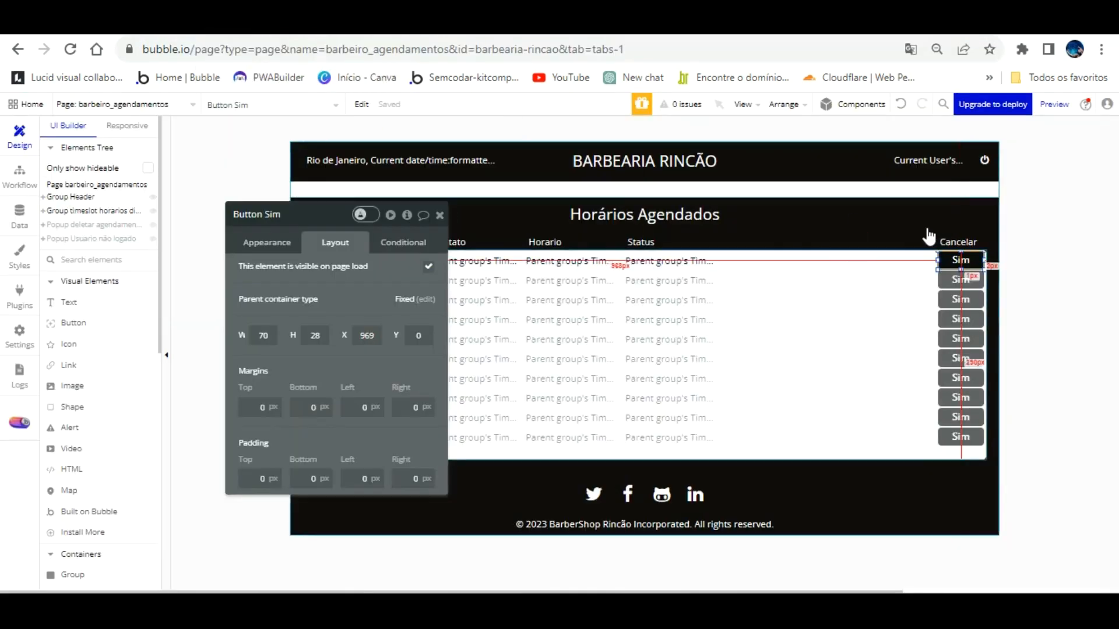
left_click(315, 335)
type("26")
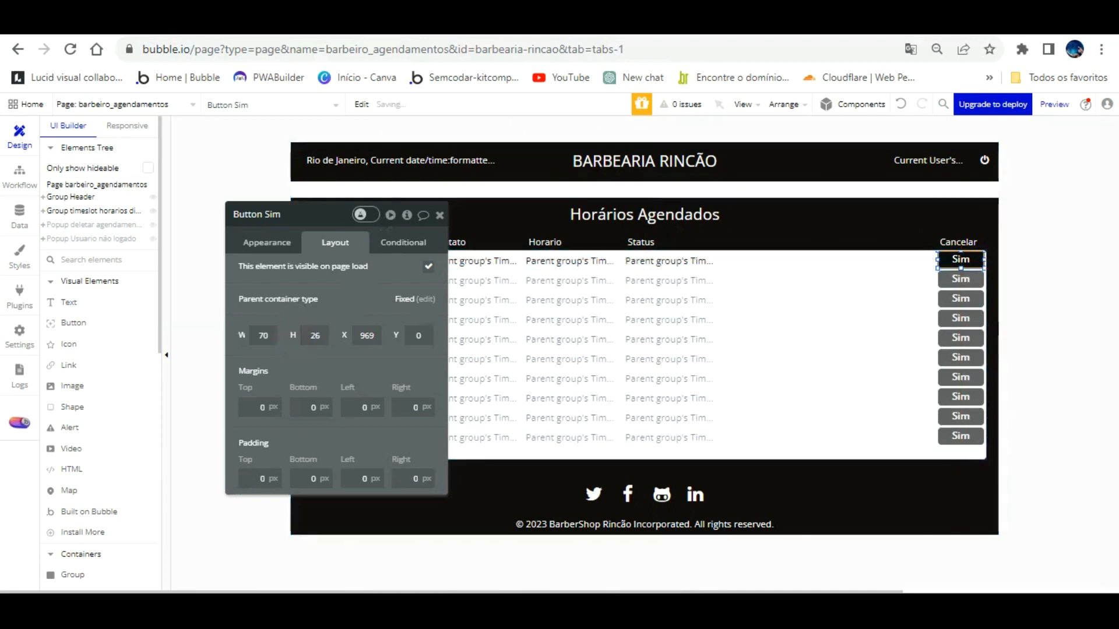
key("ctrl+Tab")
key("F5")
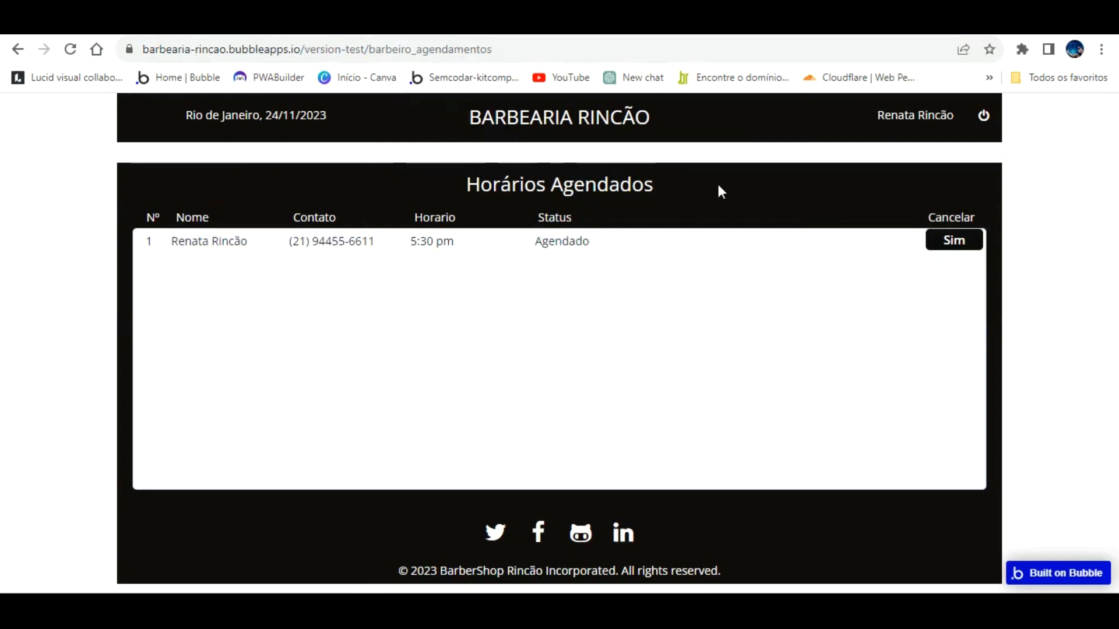
key("ctrl+Tab")
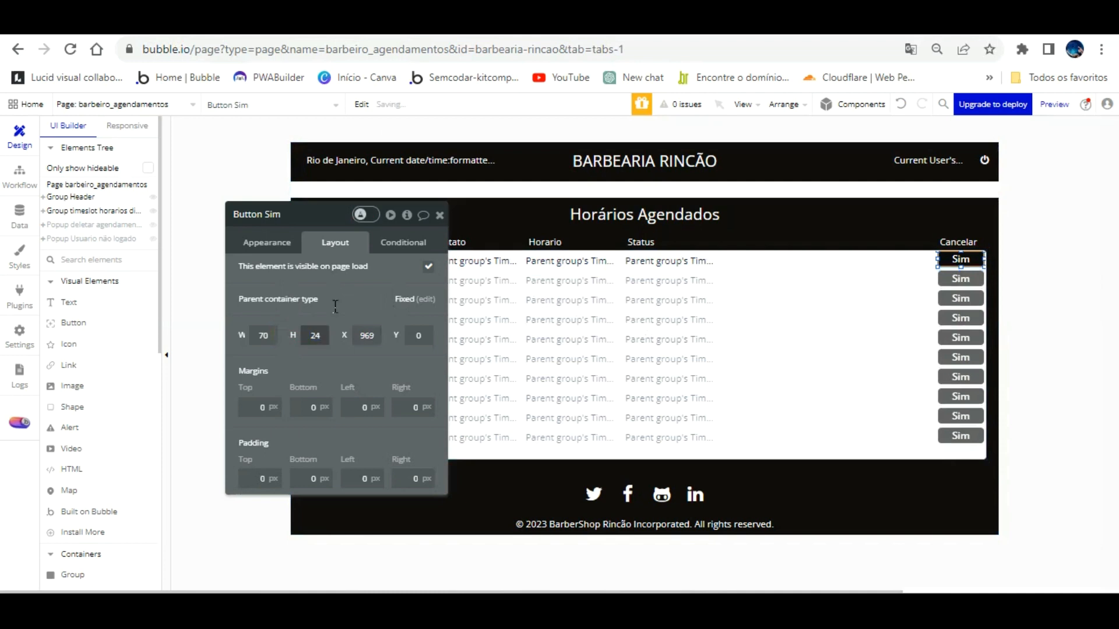
Step: Nudge the first-row Sim button down 2 px and verify it in the refreshed preview
left_click(951, 259)
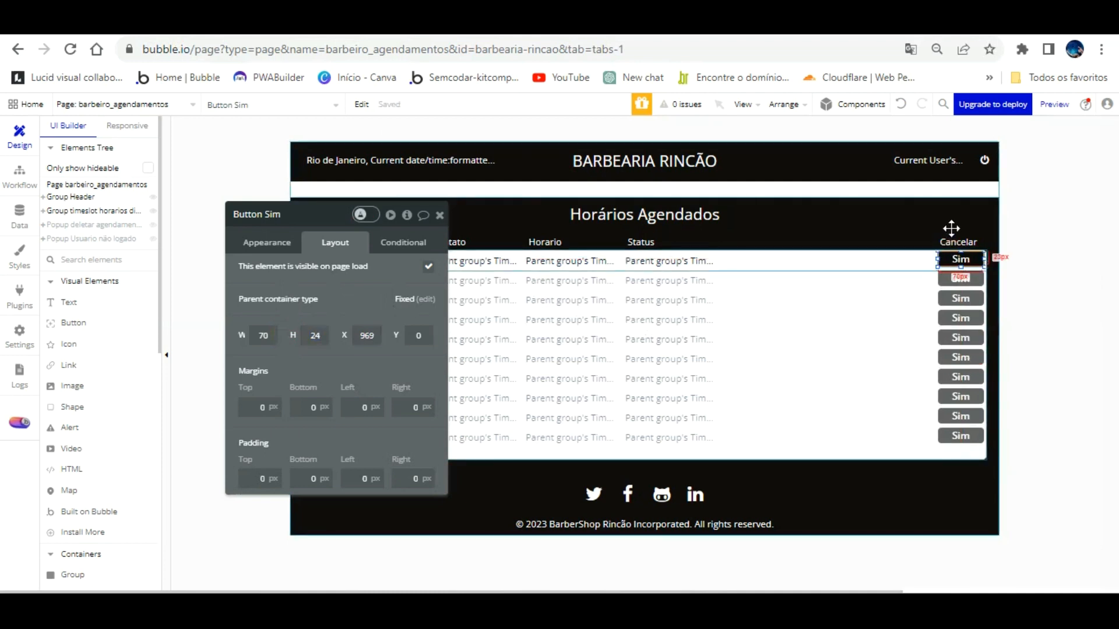
key("Down")
key("Down")
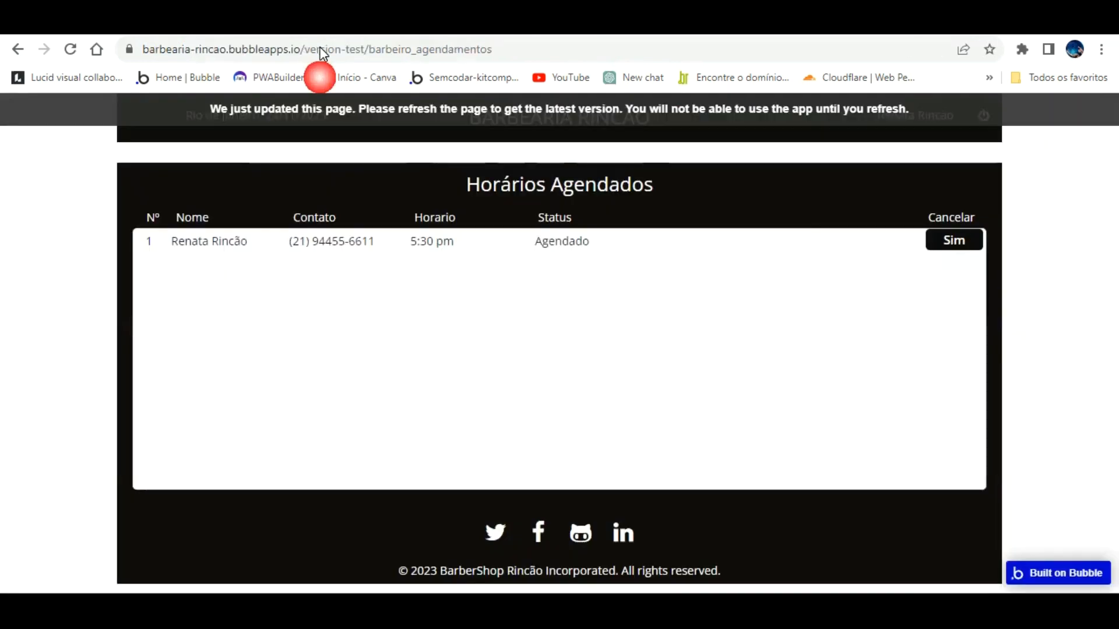
left_click(320, 23)
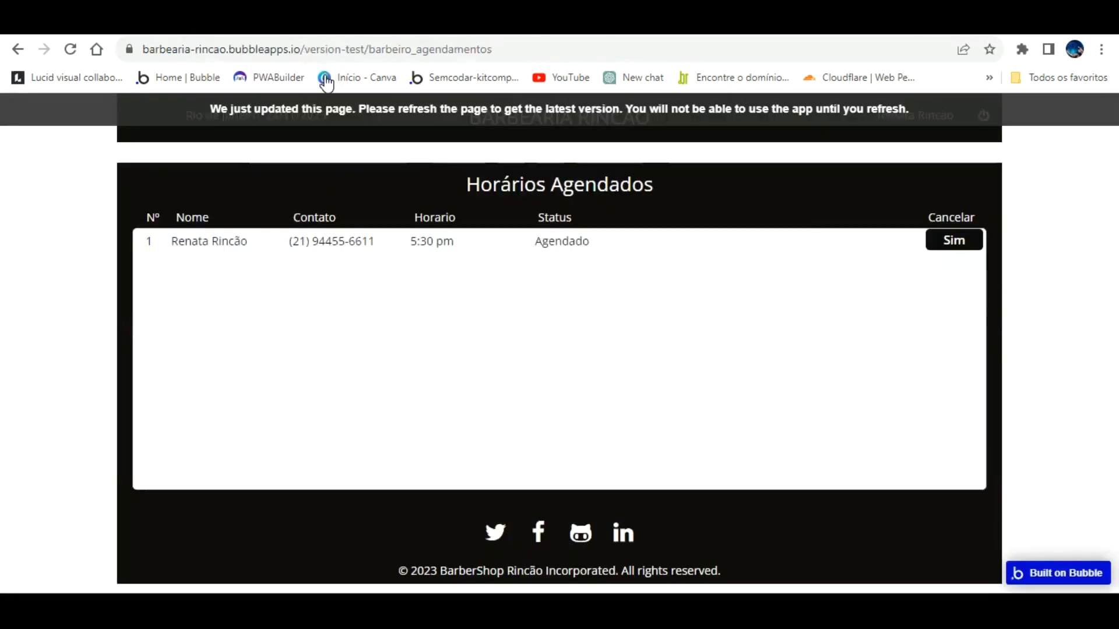
left_click(325, 108)
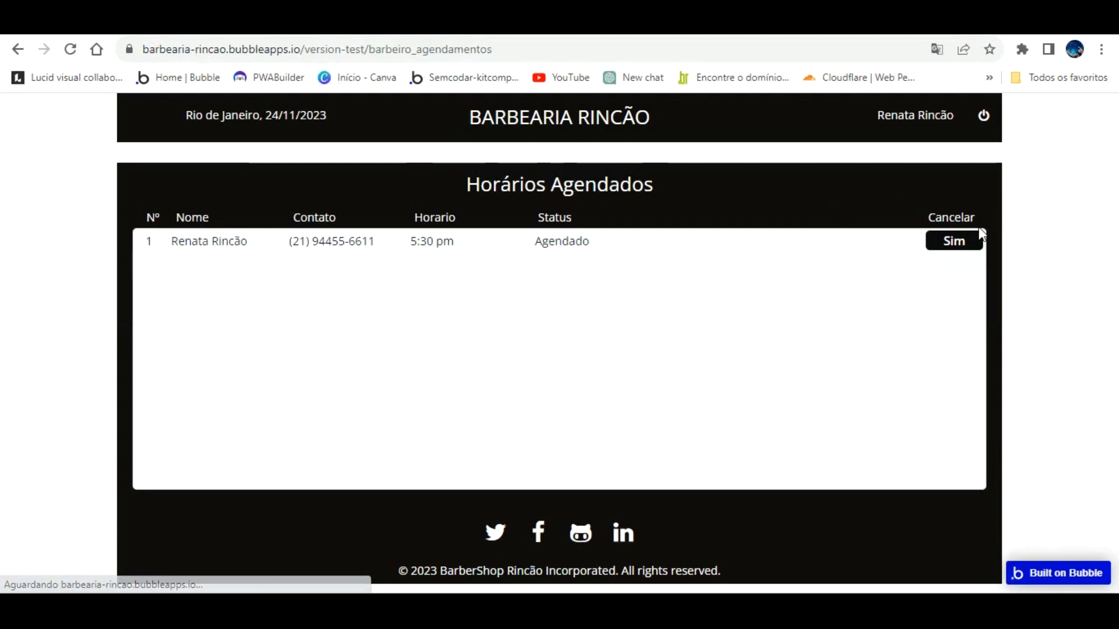
left_click(192, 23)
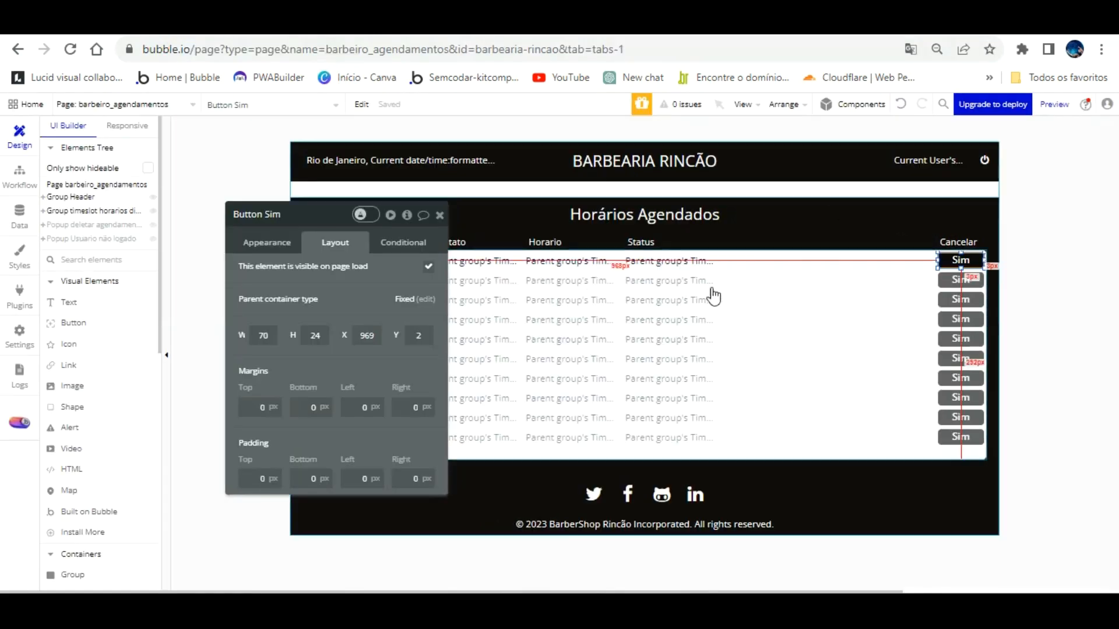
left_click(812, 254)
Step: Add a 'When This Group is hovered' condition to the booking row group
left_click(385, 242)
left_click(348, 272)
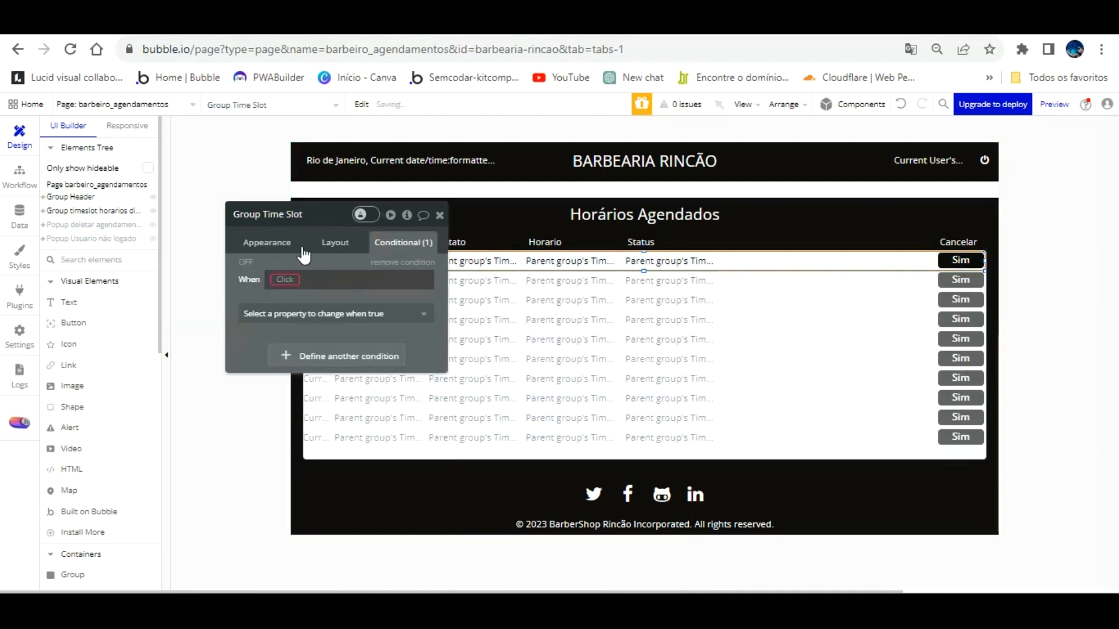
left_click(285, 275)
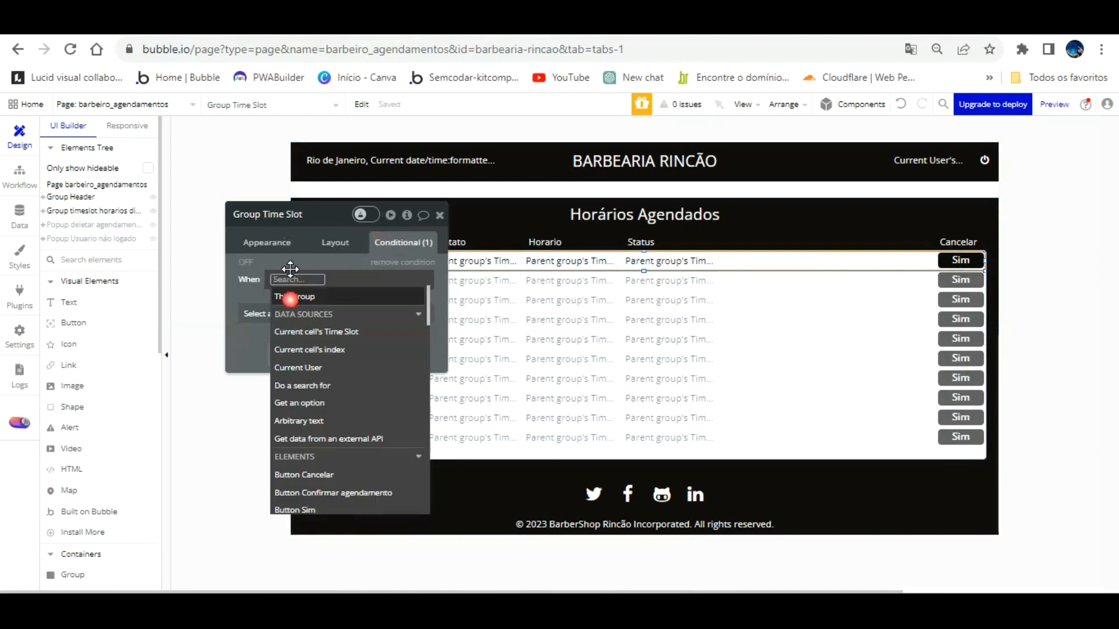
left_click(291, 296)
left_click(364, 402)
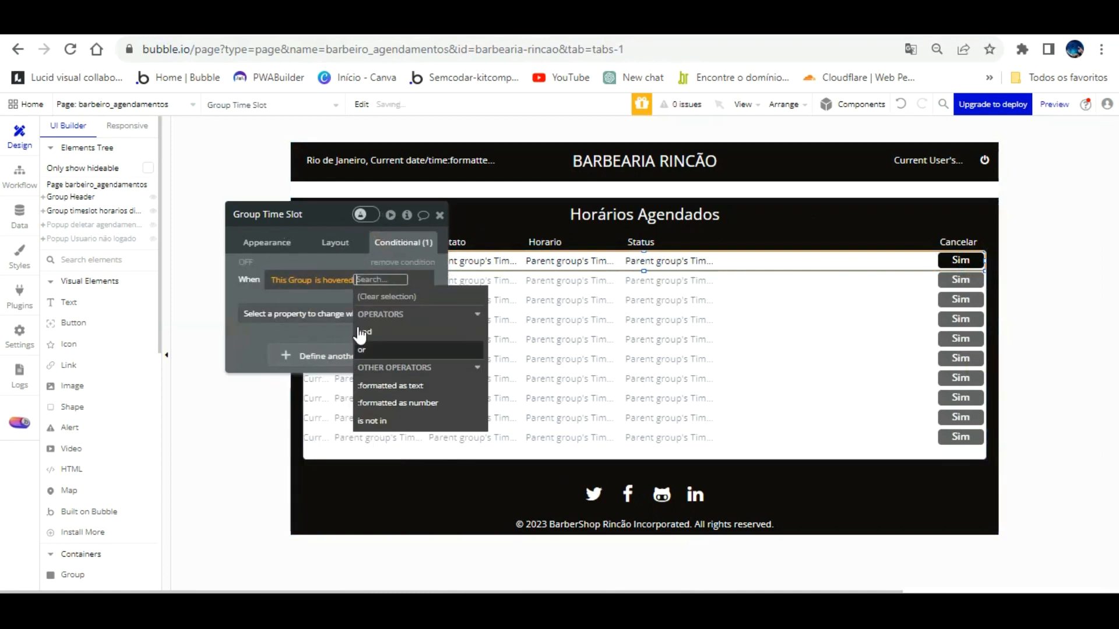
left_click(296, 293)
left_click(300, 314)
Step: Make the hover condition set the background style to Flat color
scroll(320, 457, "down", 1)
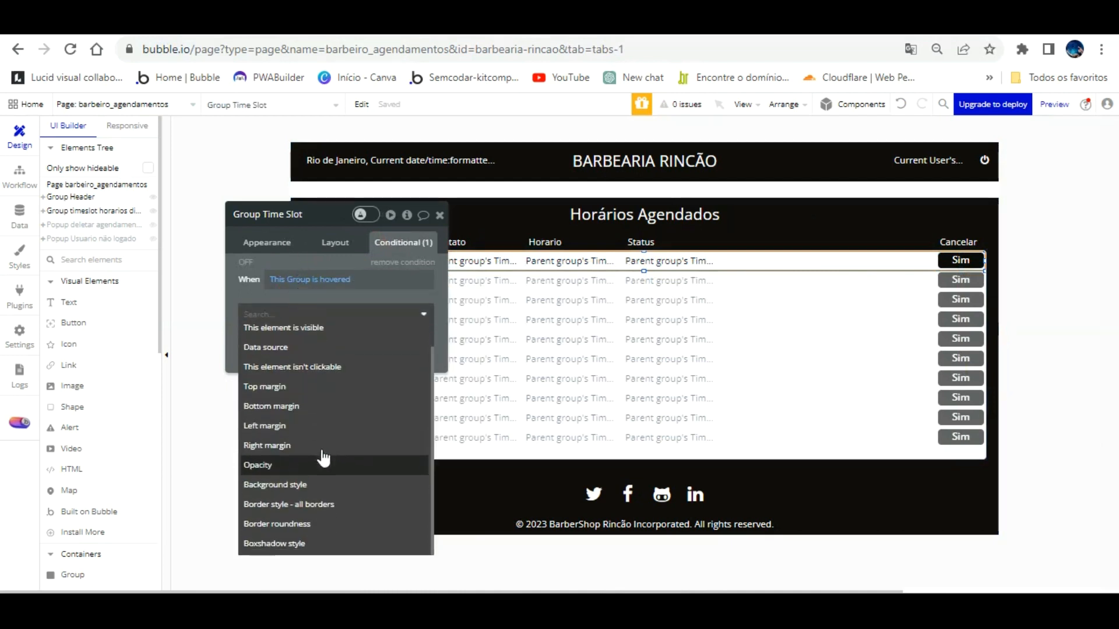
left_click(314, 484)
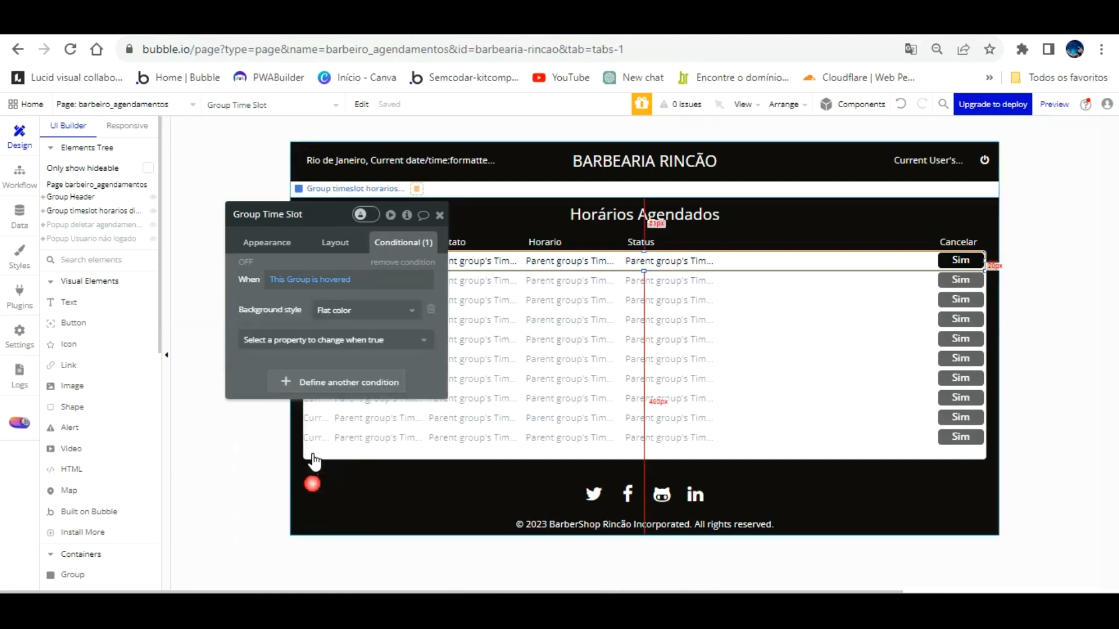
left_click(340, 310)
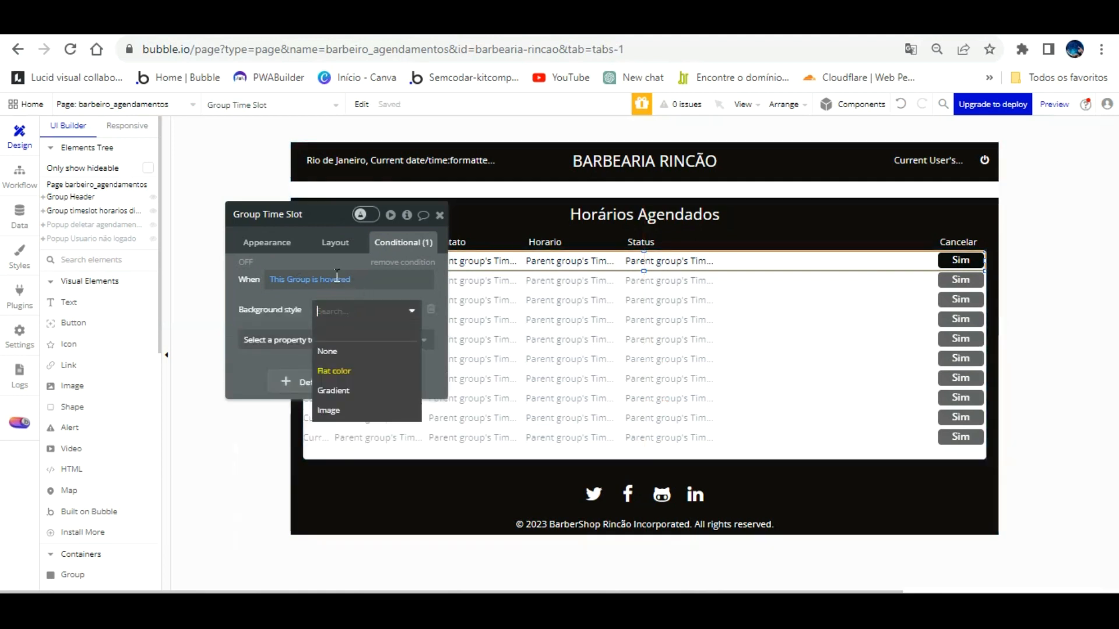
left_click(338, 360)
Step: Add a hover background colour of light grey #B3B1B1
left_click(325, 341)
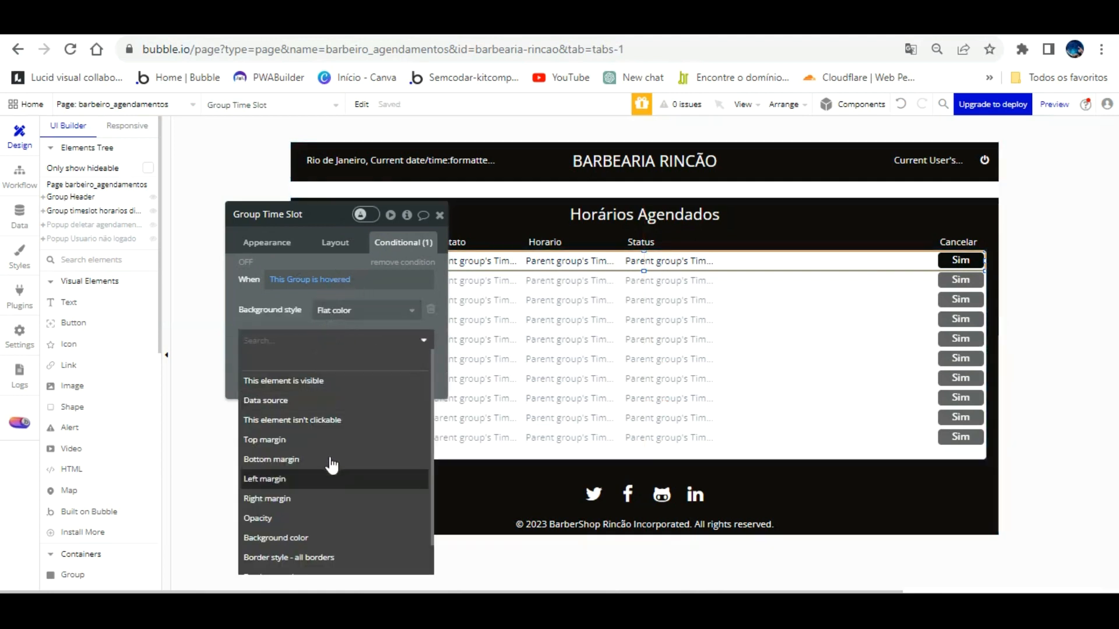
scroll(330, 467, "down", 1)
left_click(327, 501)
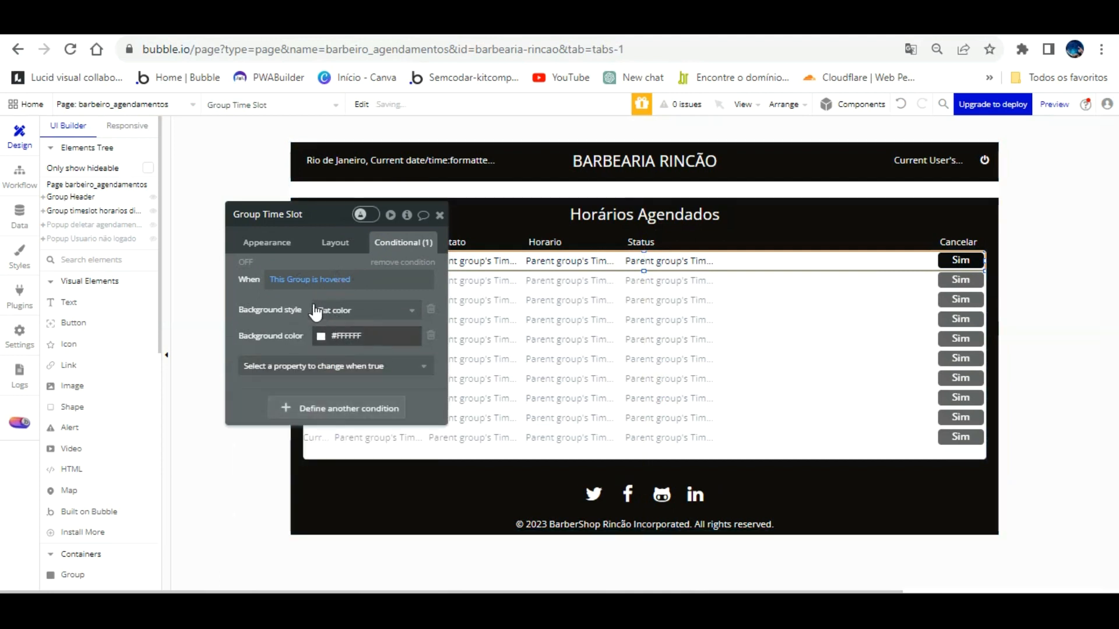
left_click(320, 335)
left_click(315, 392)
left_click_drag(316, 363, 315, 344)
Step: Close the colour picker and reload the preview to test the hover highlight
left_click(297, 23)
key("F5")
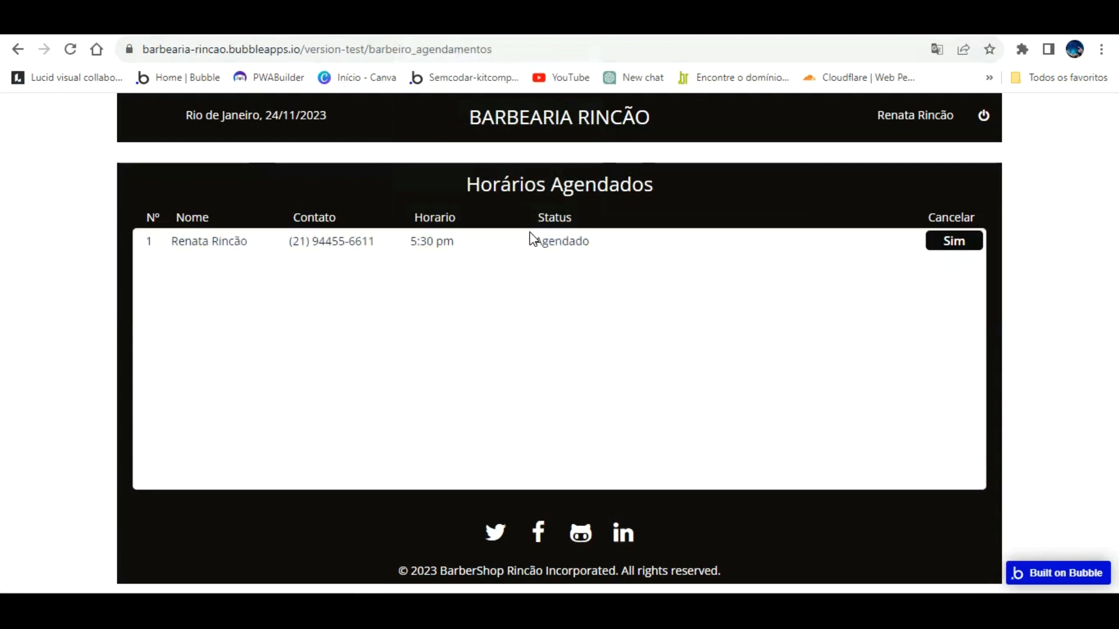
left_click(175, 24)
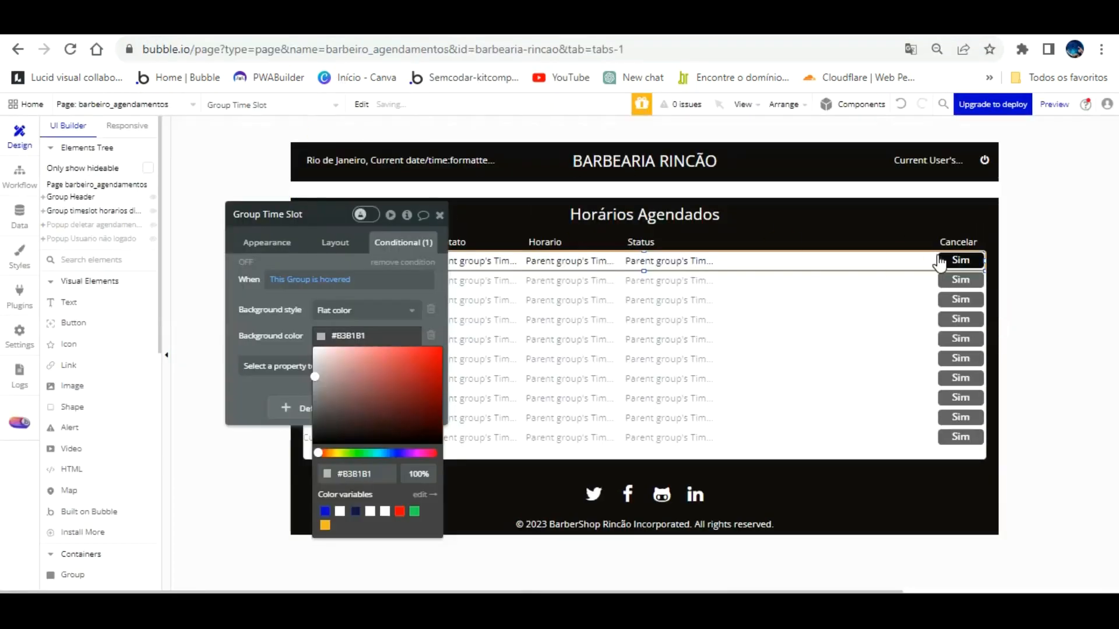
left_click(894, 232)
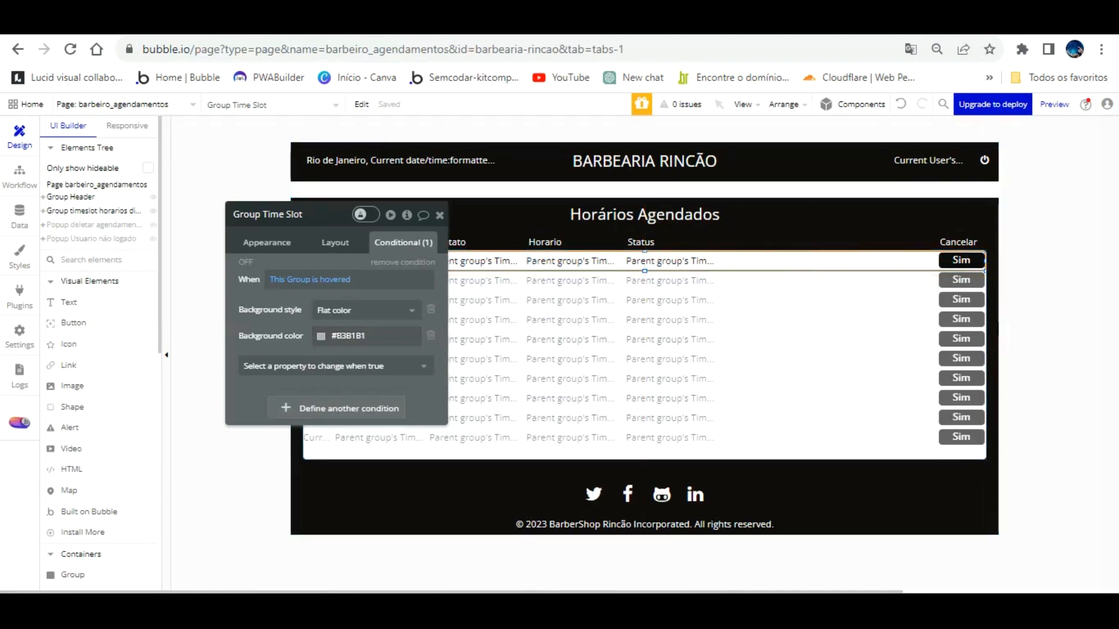
left_click(458, 23)
left_click(449, 112)
Step: Book the 1:00 pm and 3:00 pm test slots, then return to the page design view
left_click(511, 107)
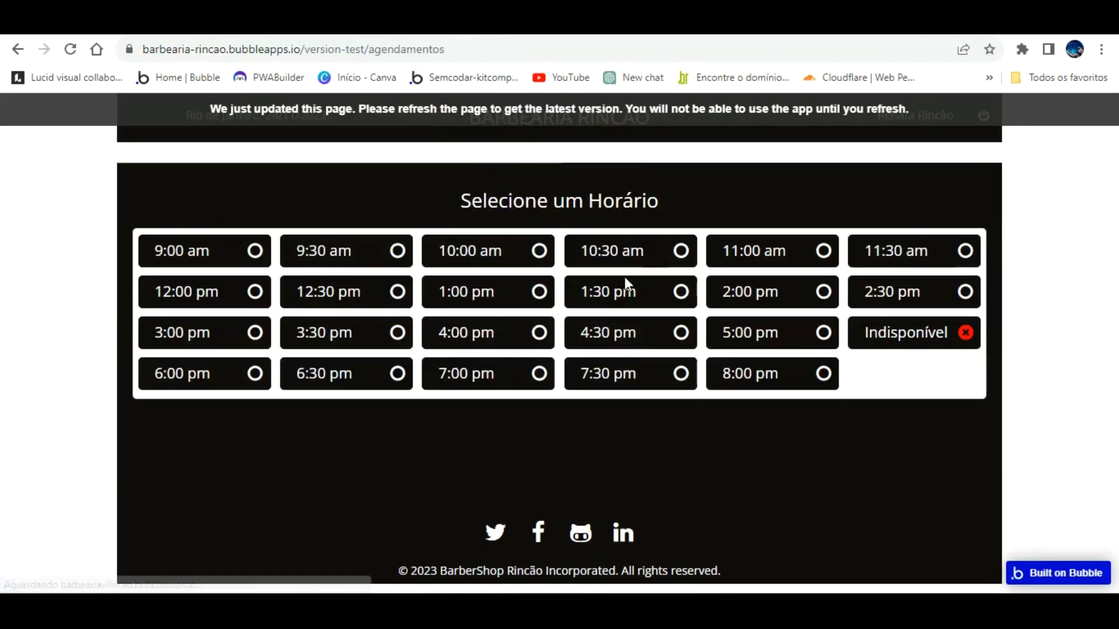
left_click(542, 289)
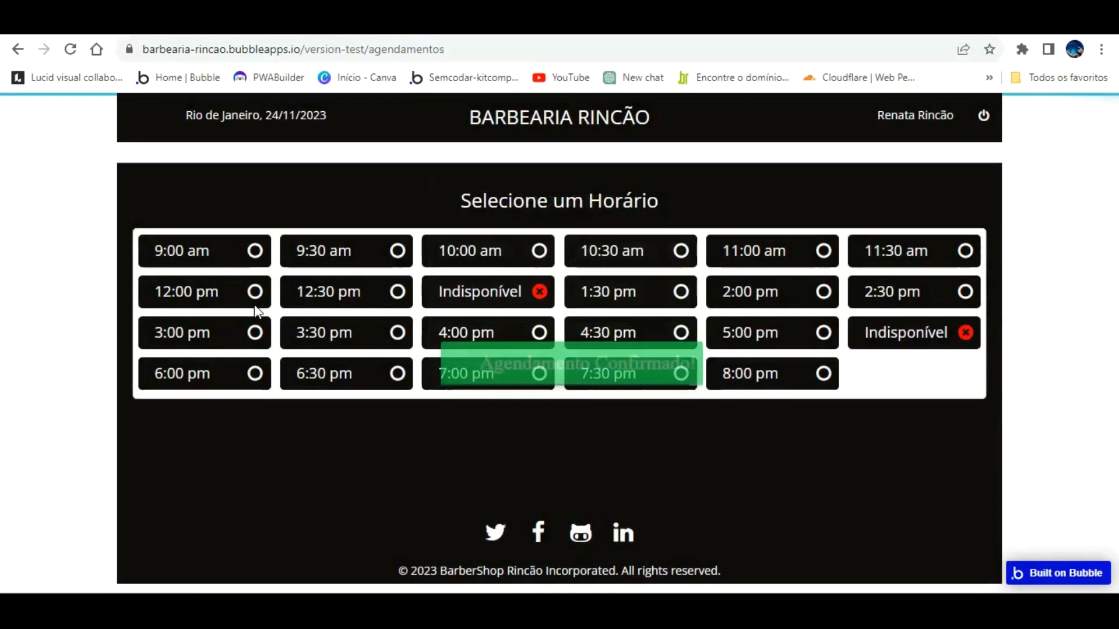
left_click(255, 328)
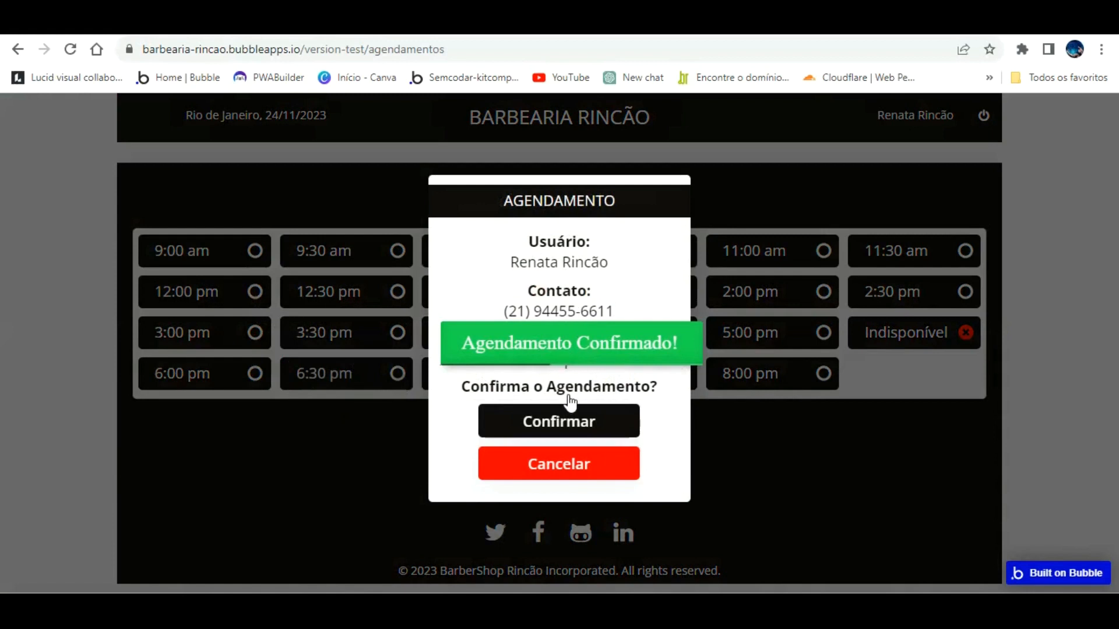
left_click(574, 412)
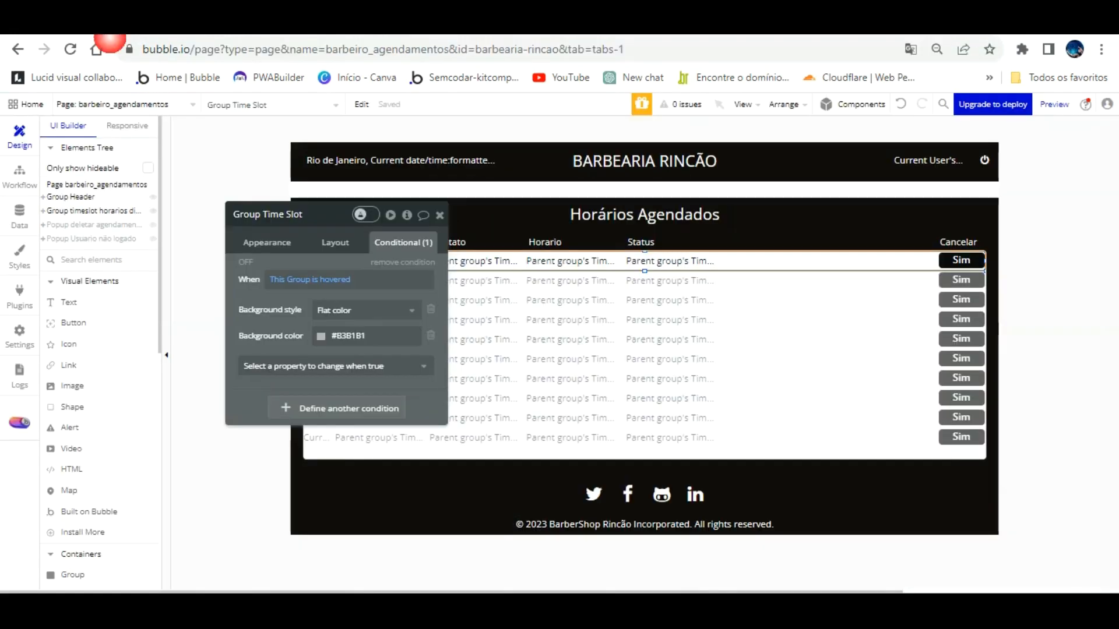
left_click(19, 175)
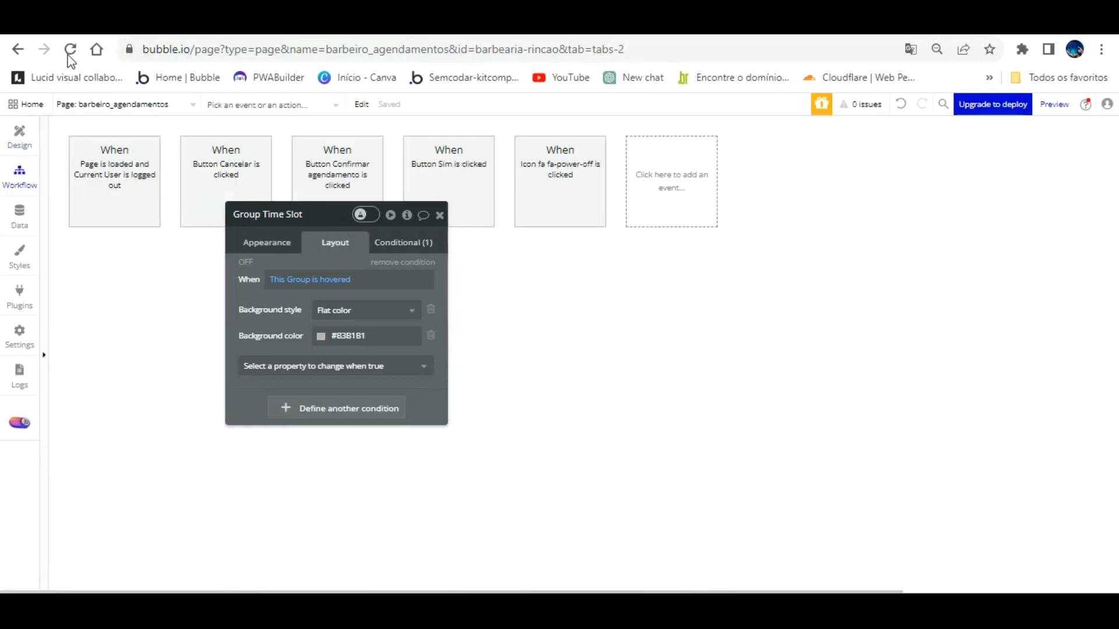
left_click(19, 137)
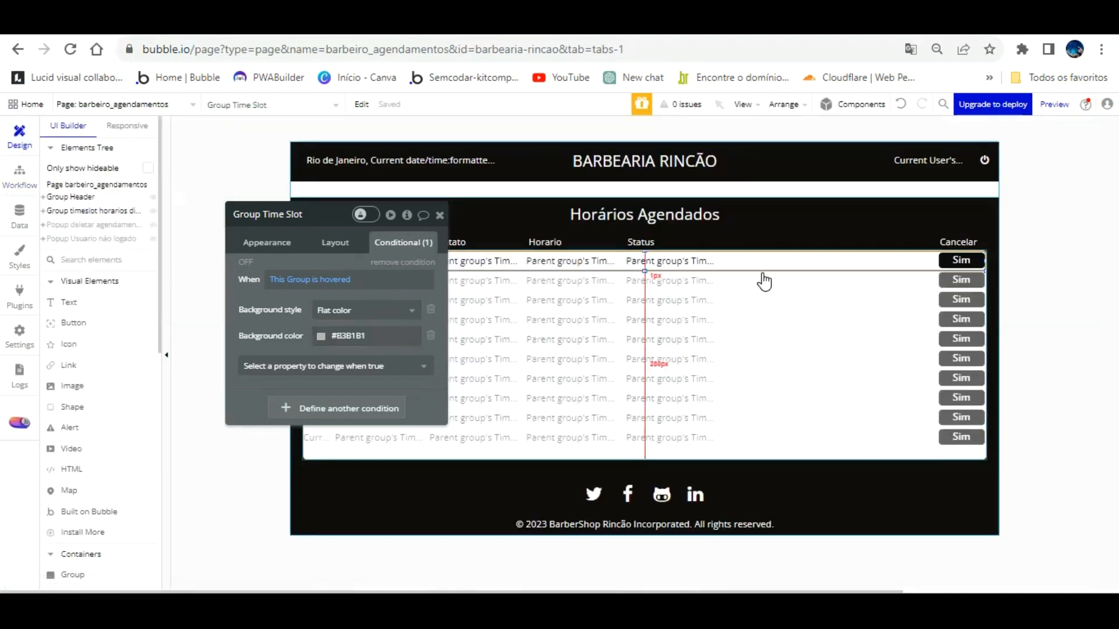
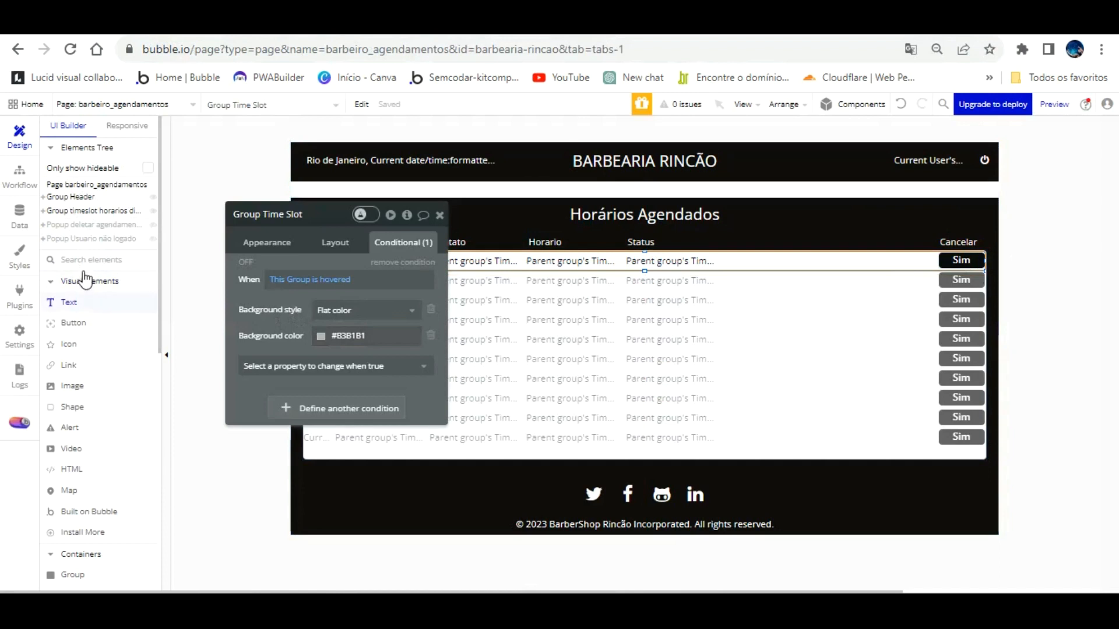
Step: Pick the Text element from the Visual Elements palette to add a new label
left_click(79, 300)
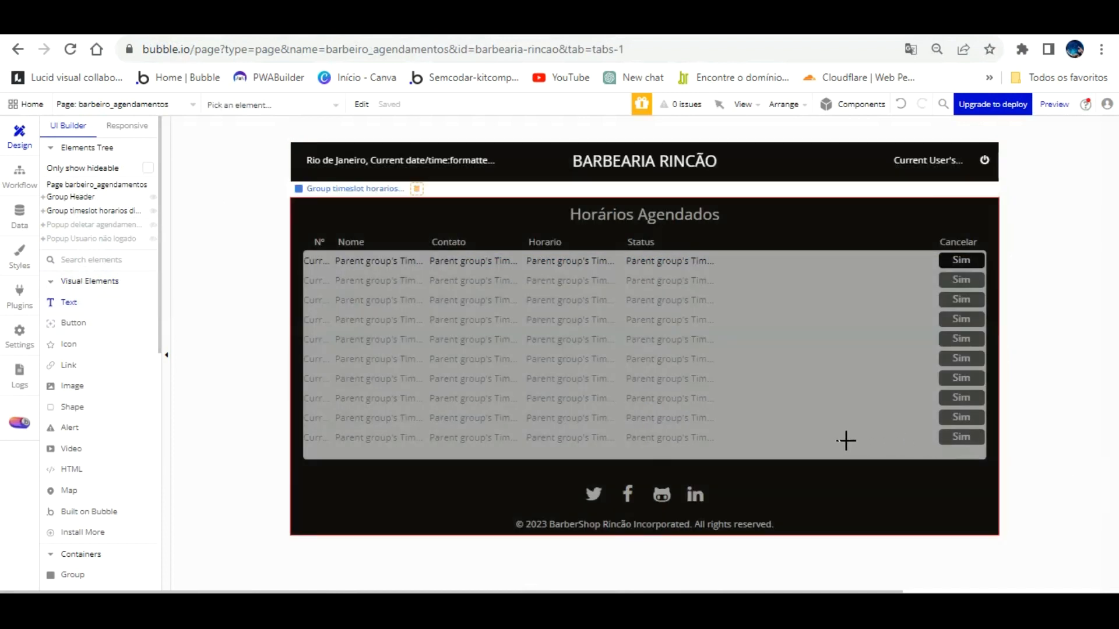
Step: Draw a text box just under the bookings table and enter 'Liberar Agenda?'
mouse_move(805, 437)
left_mouse_down()
mouse_move(814, 455)
mouse_move(899, 457)
left_mouse_up()
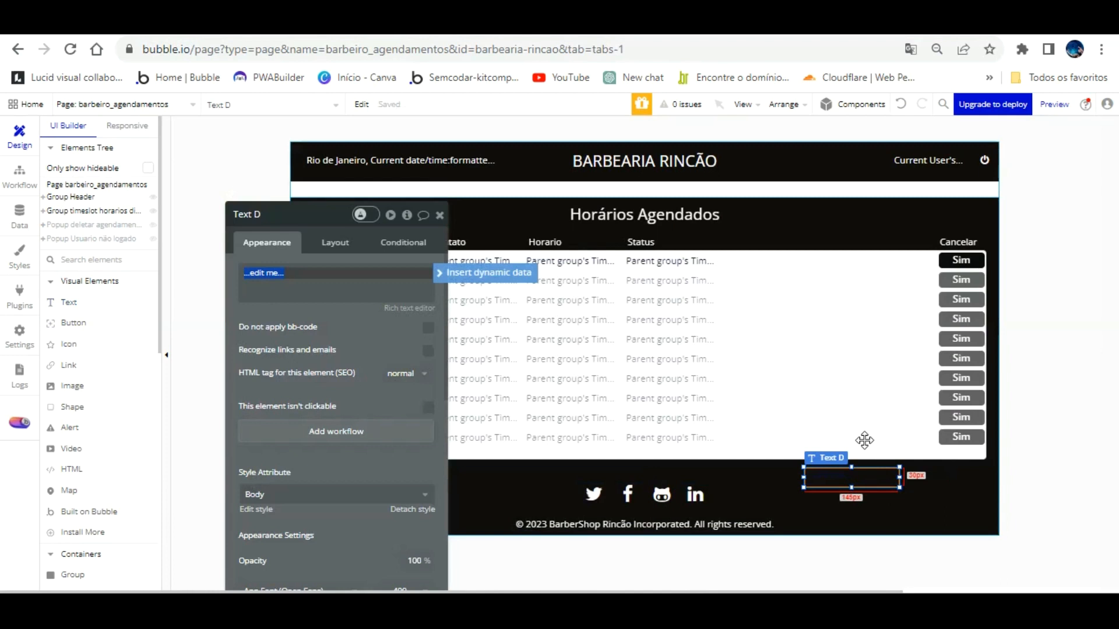
left_click_drag(862, 450, 863, 444)
left_click(326, 278)
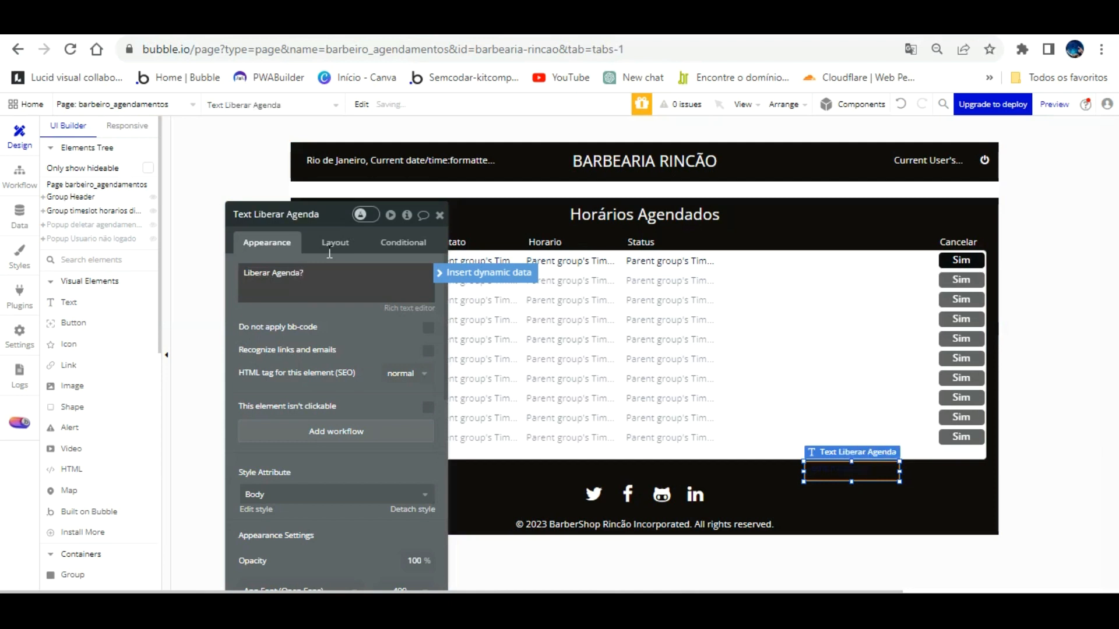
Step: Detach the text style and make it white (Primary contrast), 14px, centred vertically
left_click(412, 510)
scroll(406, 430, "down", 5)
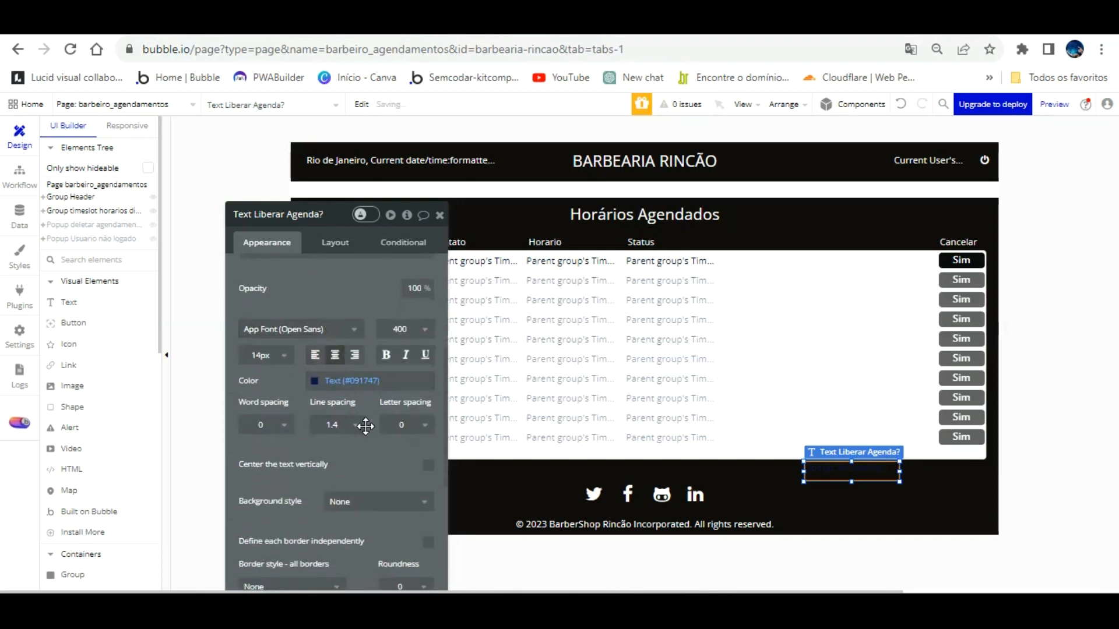
left_click(324, 380)
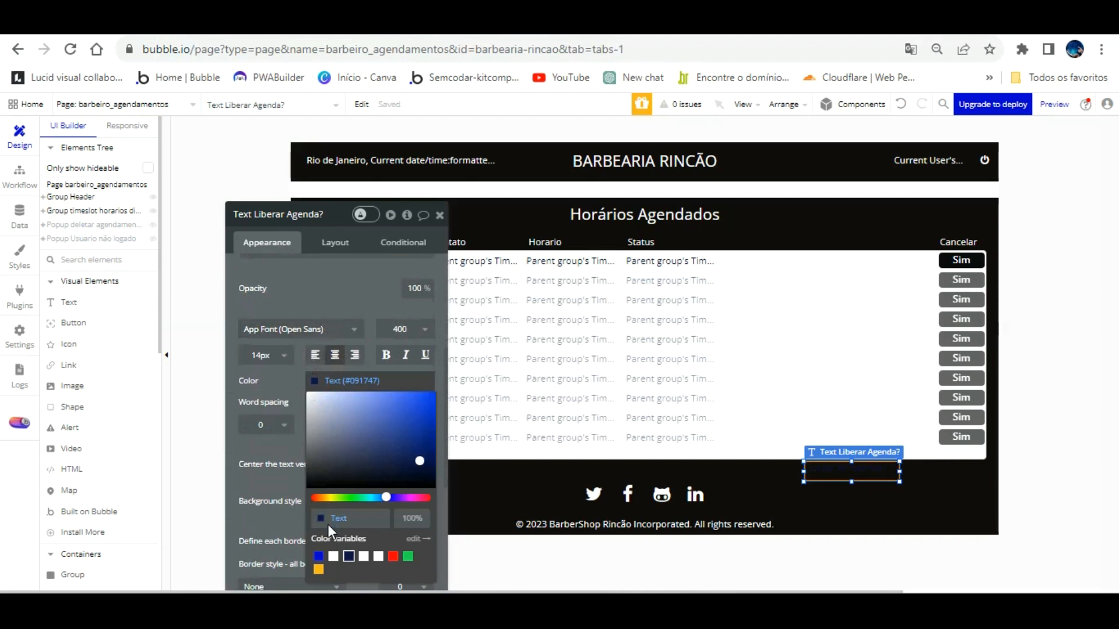
left_click(282, 349)
left_click(316, 381)
left_click(333, 557)
left_click(282, 355)
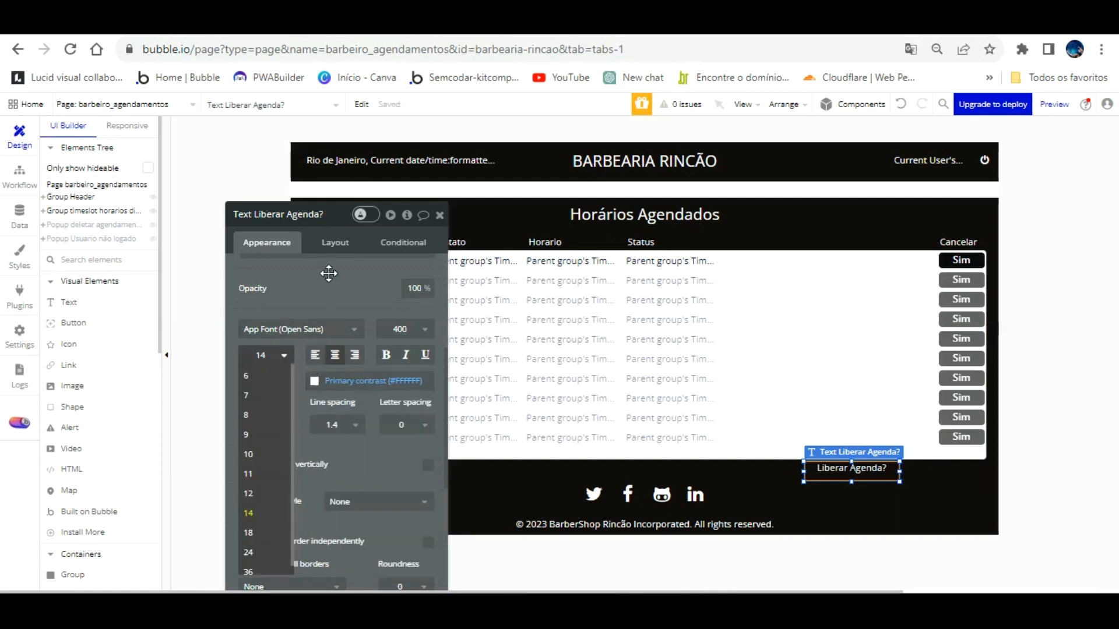
left_click(339, 290)
left_click(428, 464)
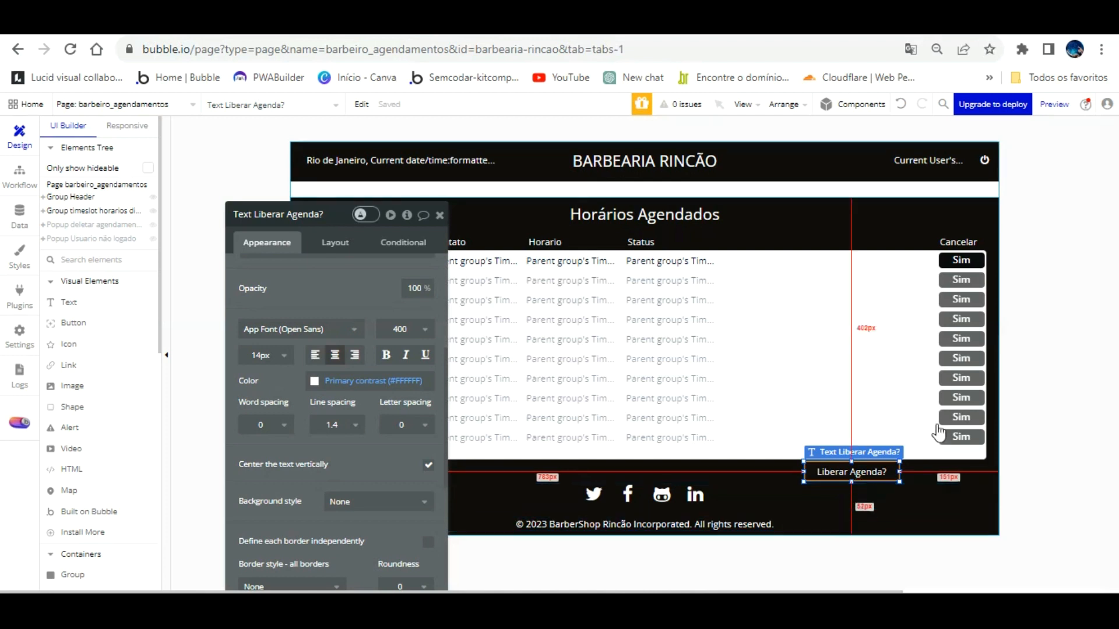
left_click(332, 291)
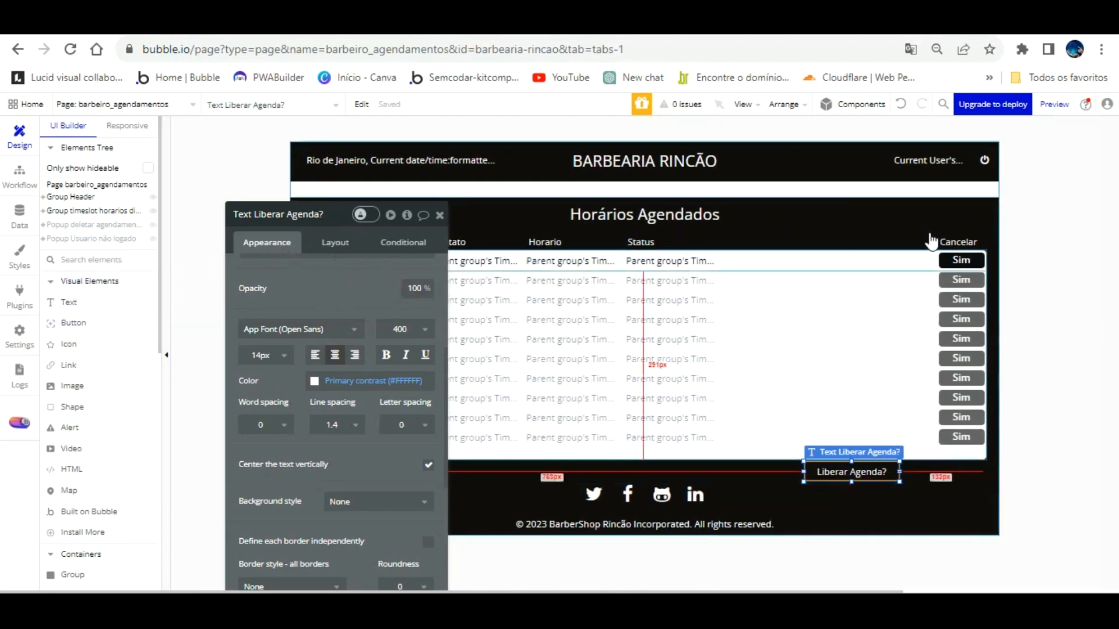
left_click(962, 255)
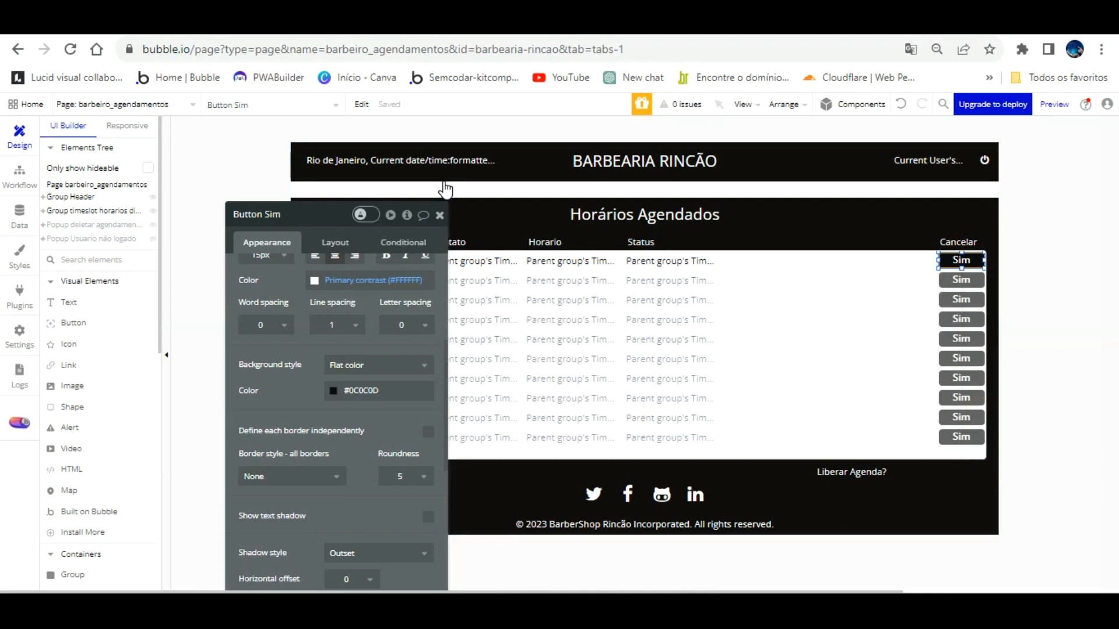
Step: Copy the row's Sim button and paste it beside the 'Liberar Agenda?' label
left_click(439, 215)
right_click(964, 260)
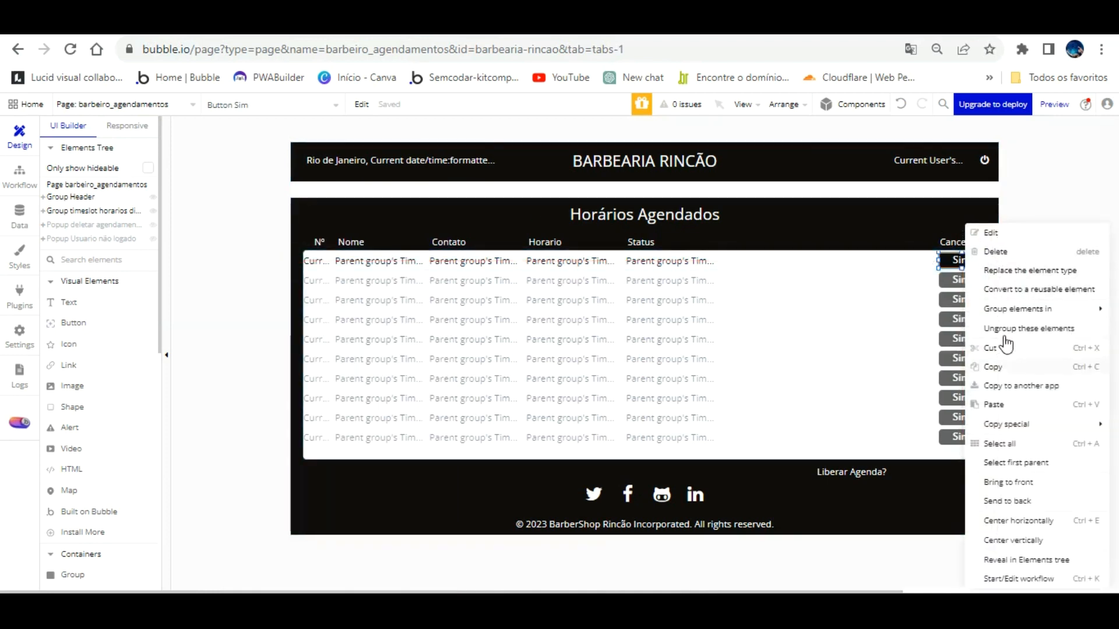
left_click(997, 368)
right_click(905, 464)
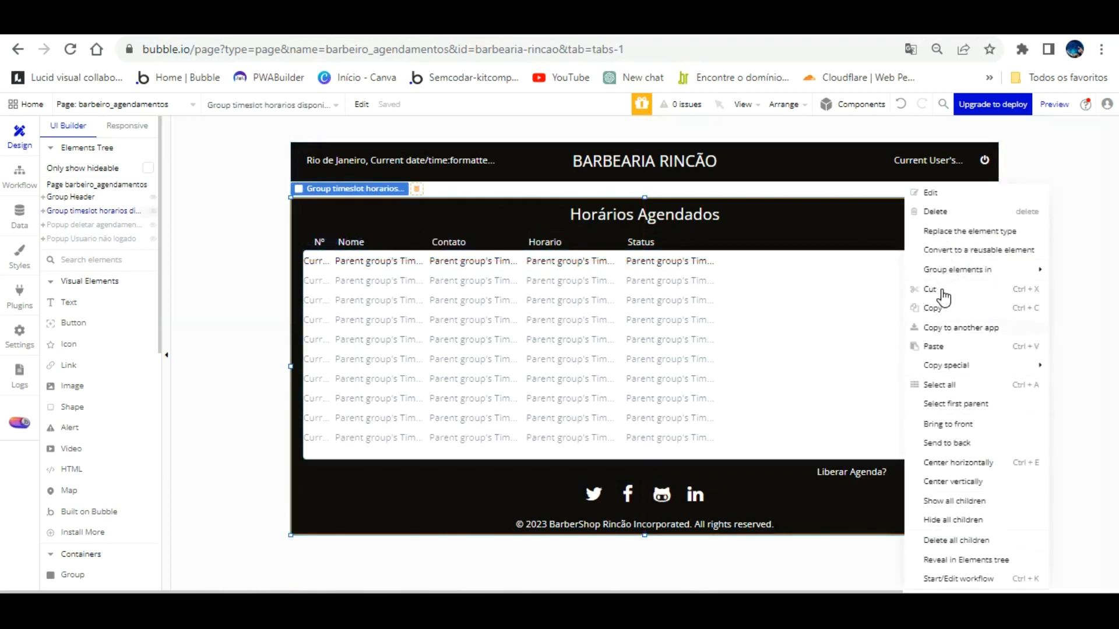
left_click(935, 346)
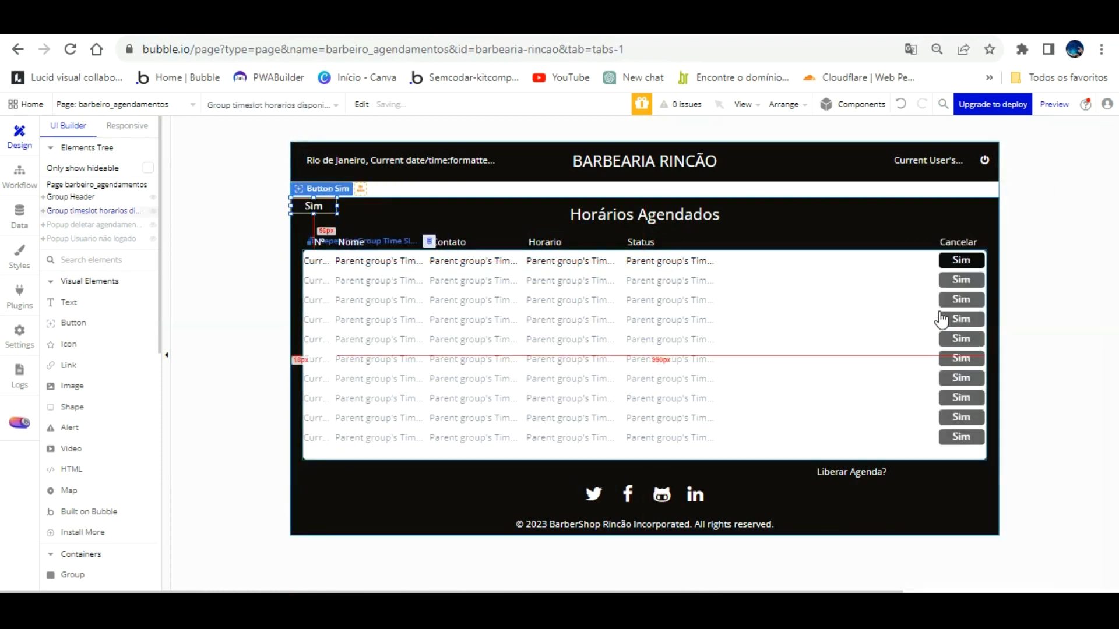
left_click_drag(319, 192, 948, 443)
left_click(883, 472)
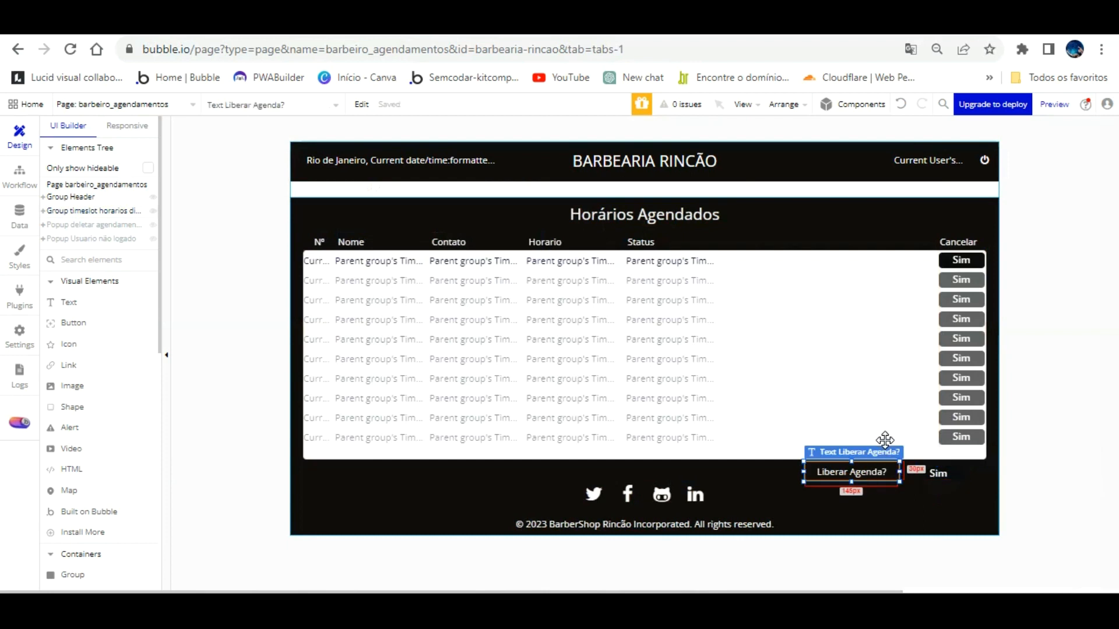
Step: Try a dark text colour and flat white background on the label, then undo the background
double_click(885, 440)
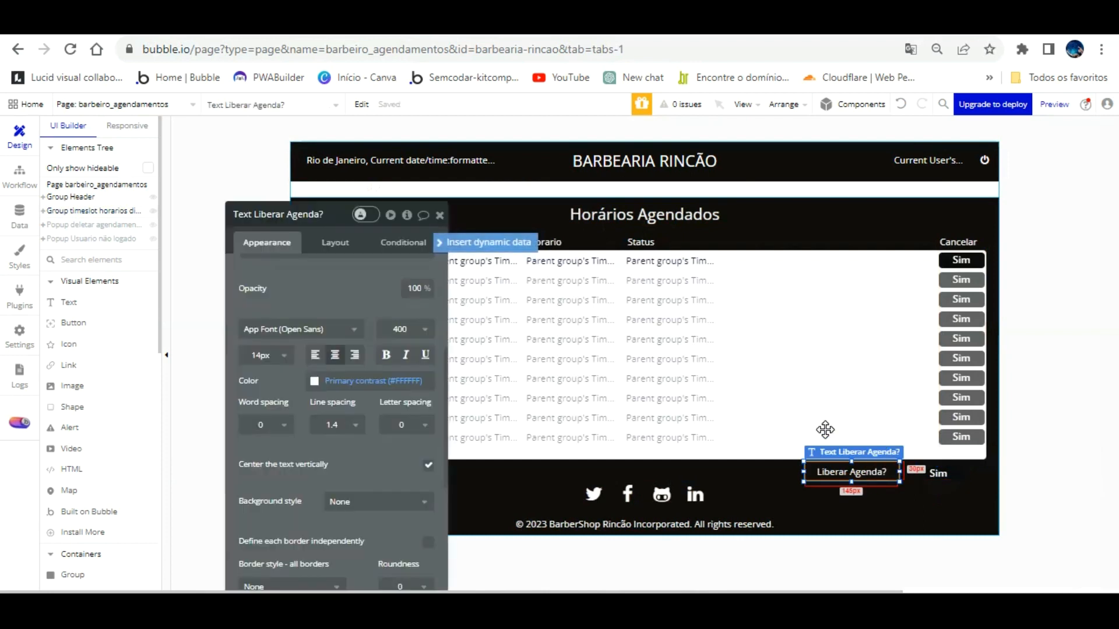
left_click(317, 380)
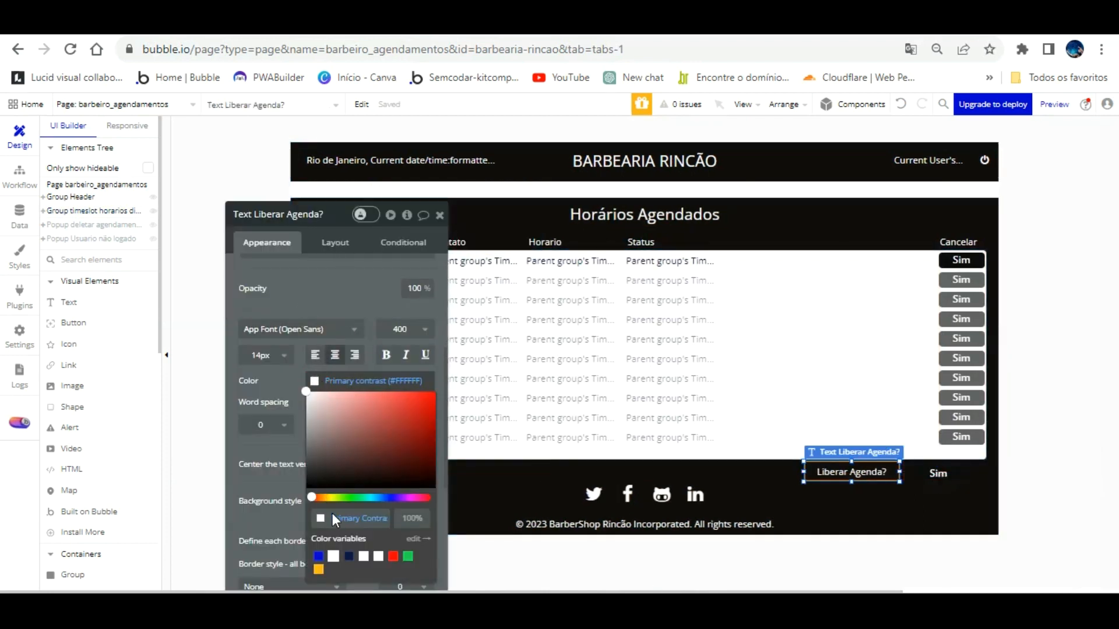
left_click(320, 481)
left_click(295, 388)
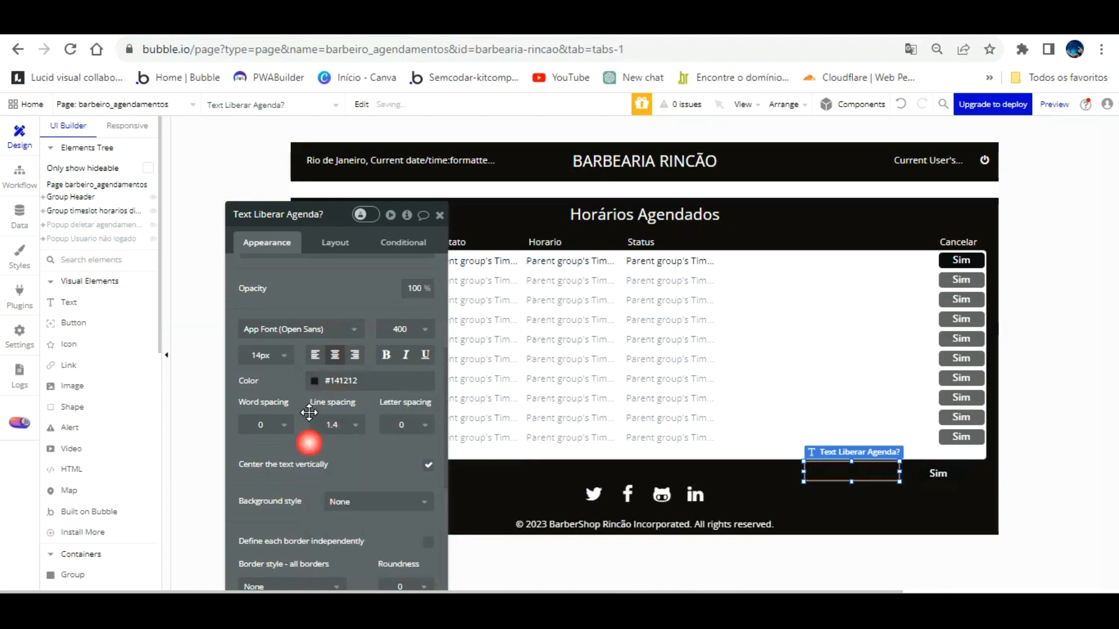
left_click(378, 502)
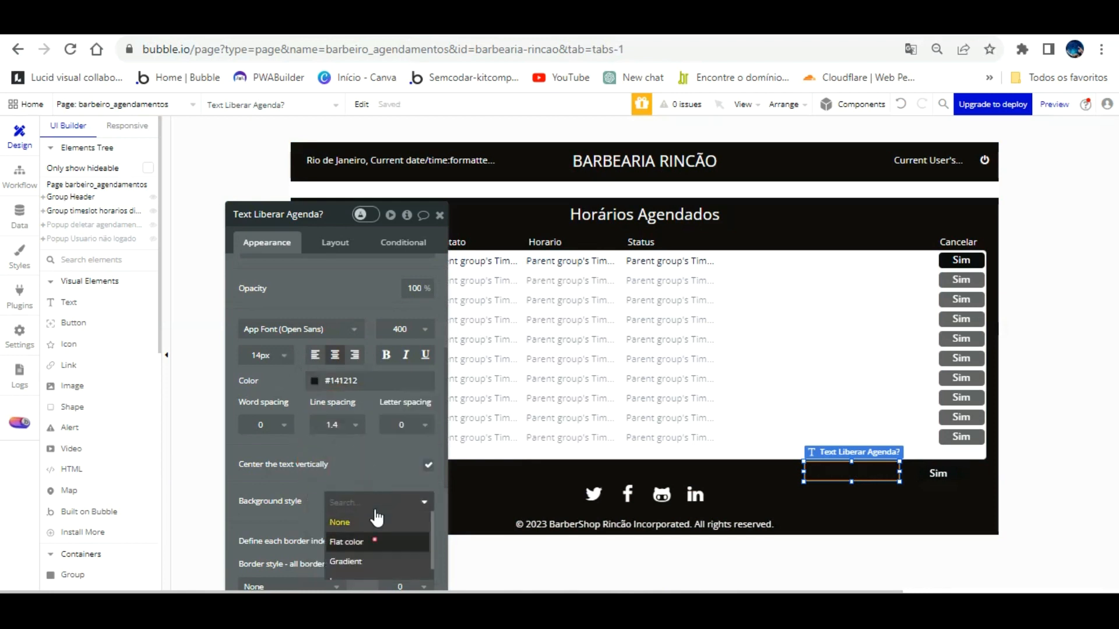
left_click(373, 538)
scroll(373, 440, "down", 3)
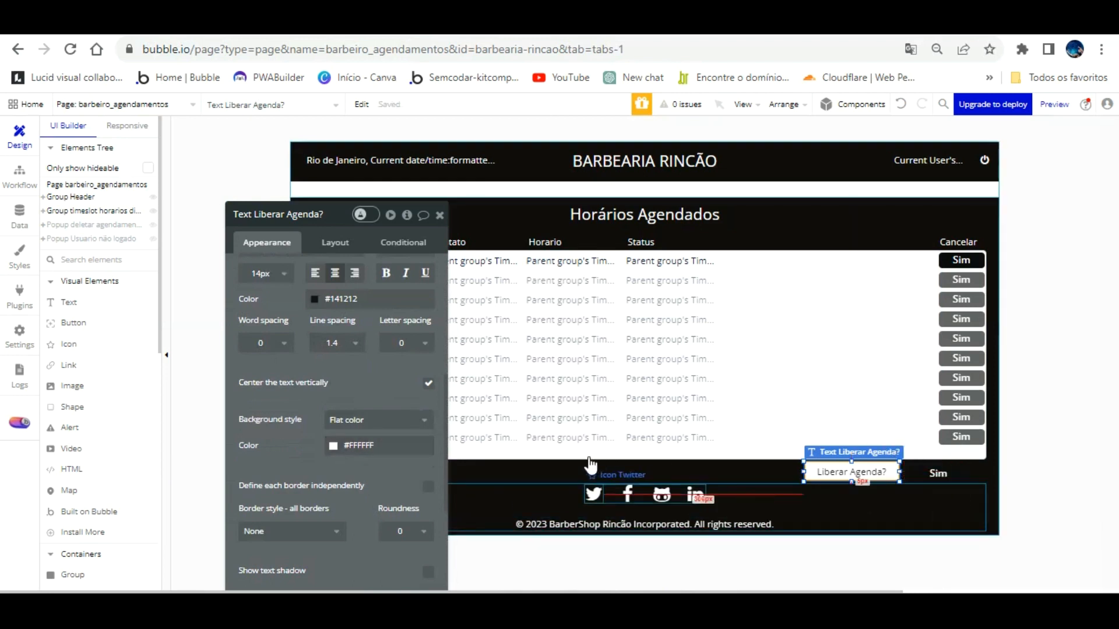
left_click(708, 472)
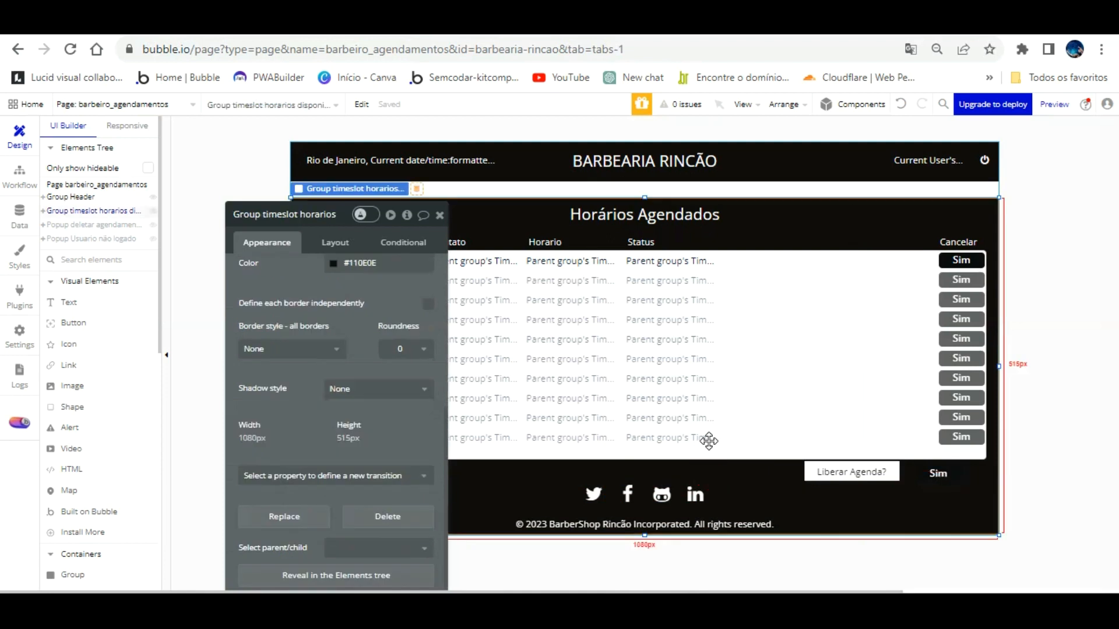
left_click(901, 105)
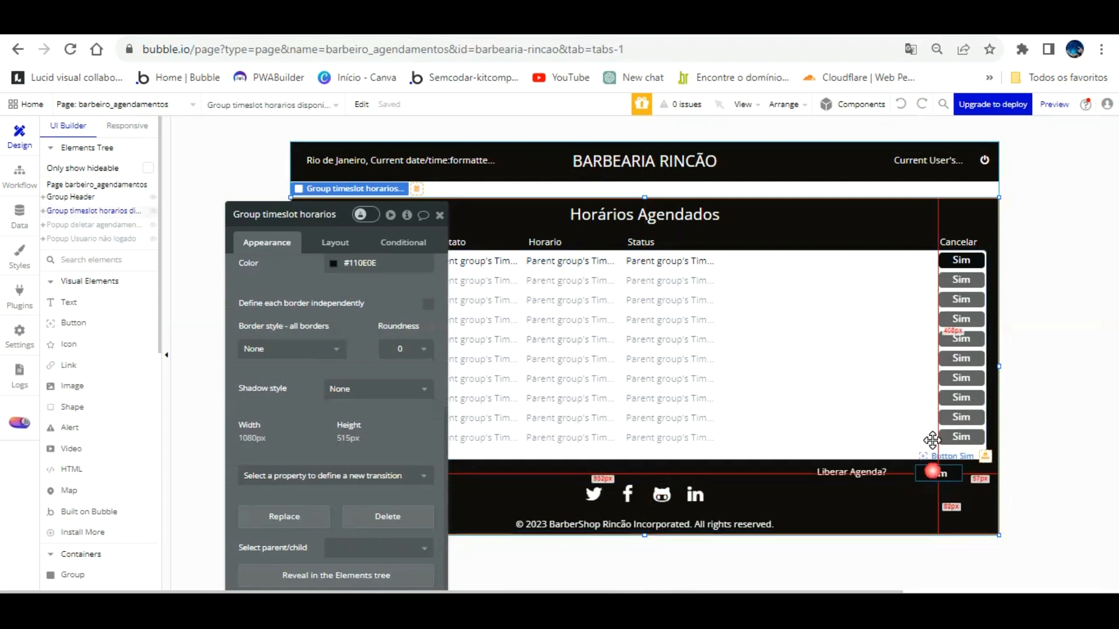
Step: Give the copied Sim button a white background with a dark label
left_click(933, 471)
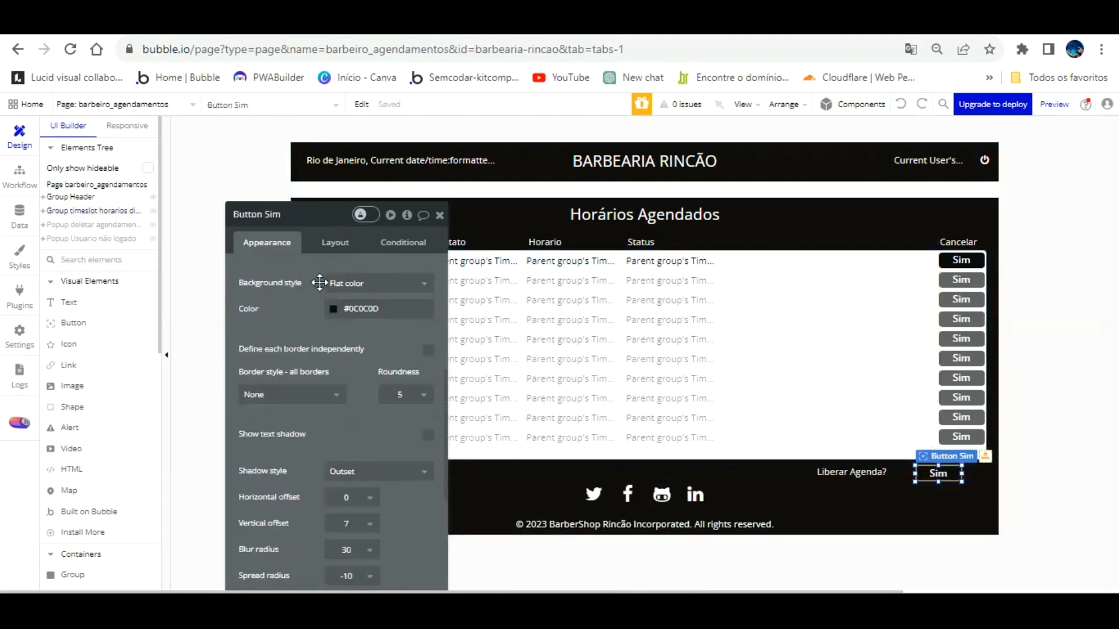
left_click(334, 309)
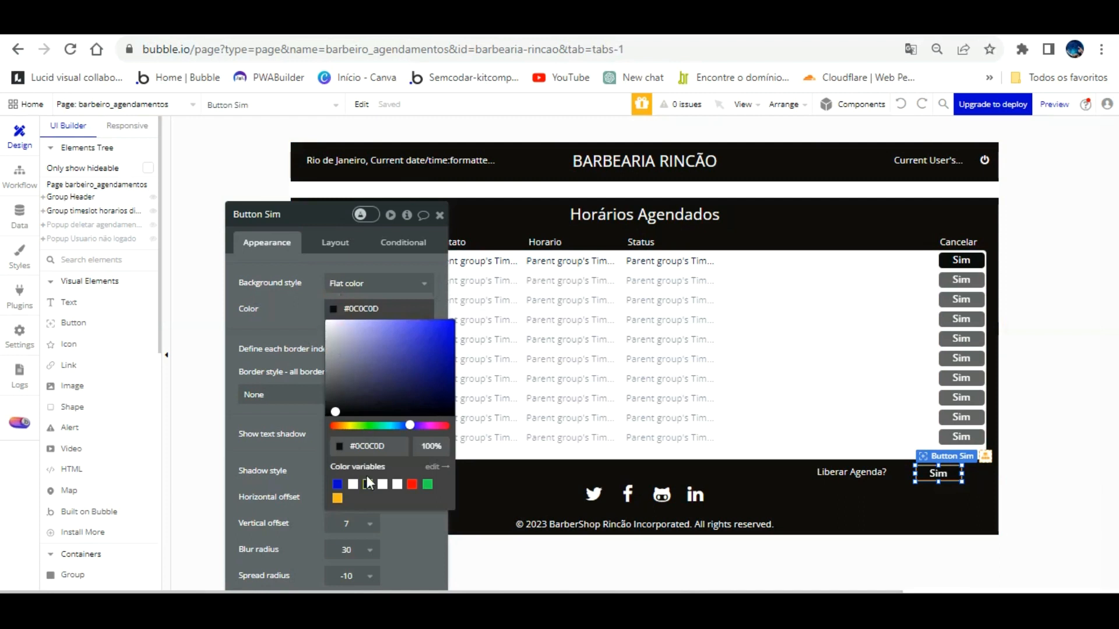
left_click(353, 484)
left_click(313, 275)
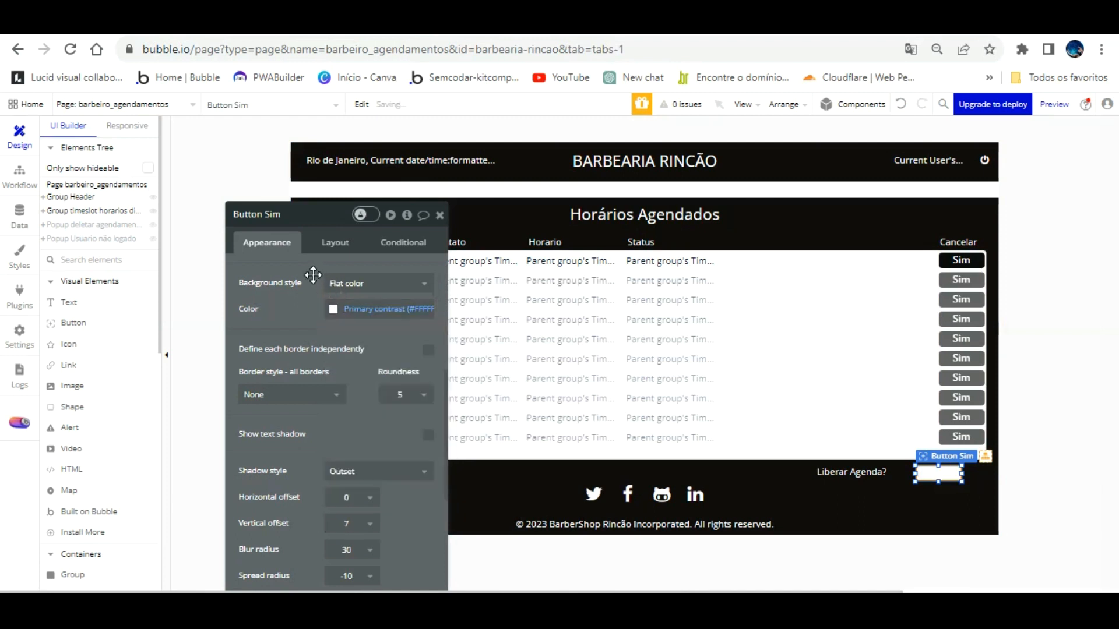
scroll(315, 292, "up", 5)
left_click(321, 443)
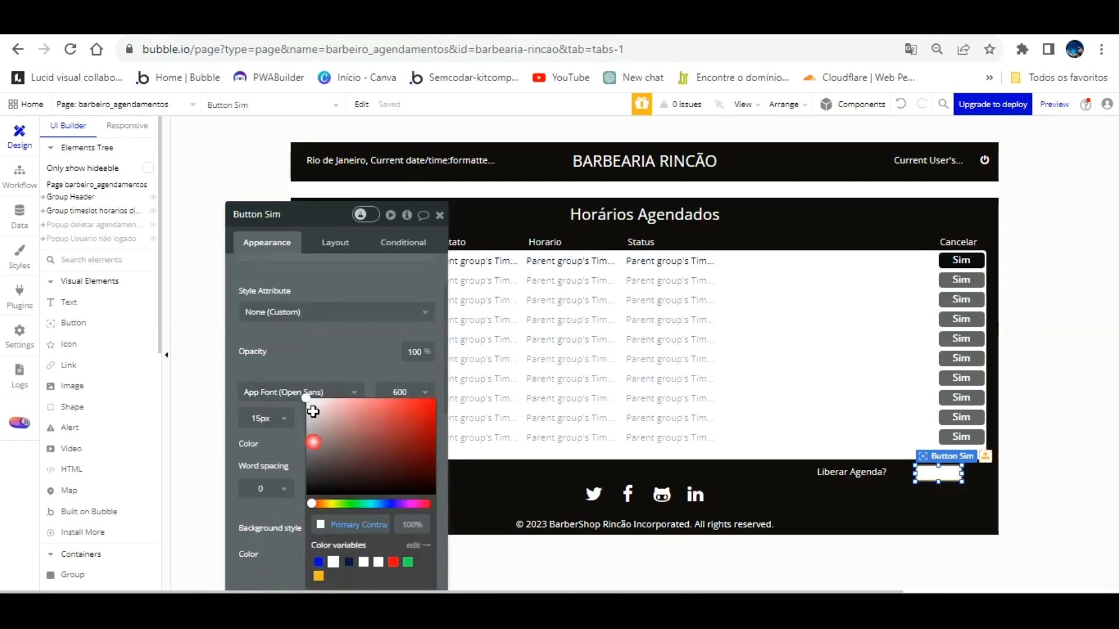
left_click(331, 482)
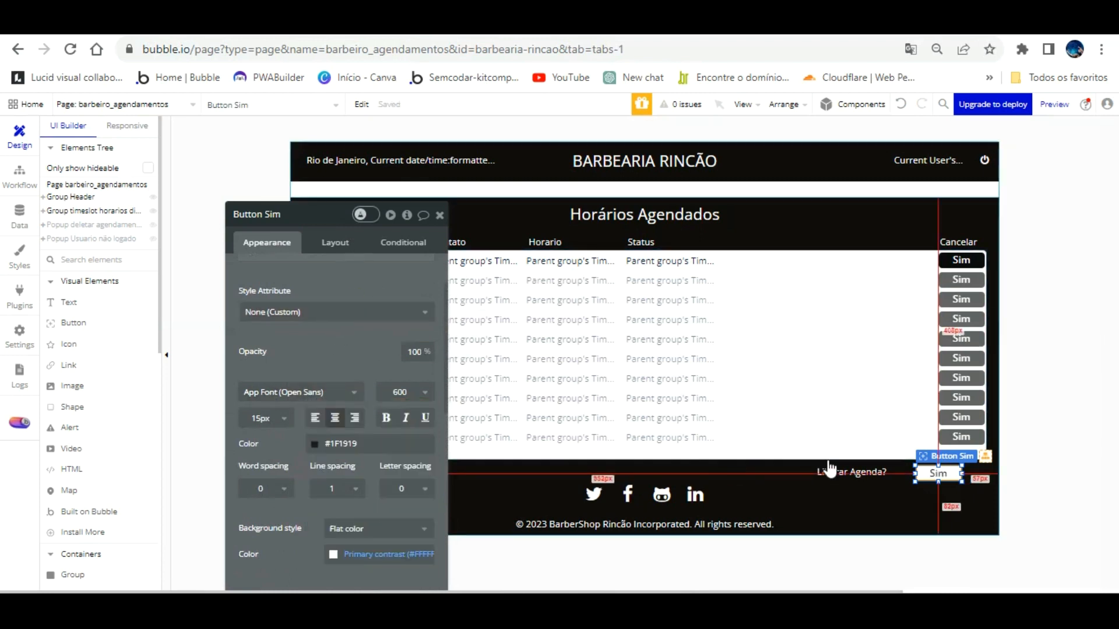
left_click(857, 501)
Step: Move the Sim button slightly right, next to 'Liberar Agenda?'
left_click(937, 472)
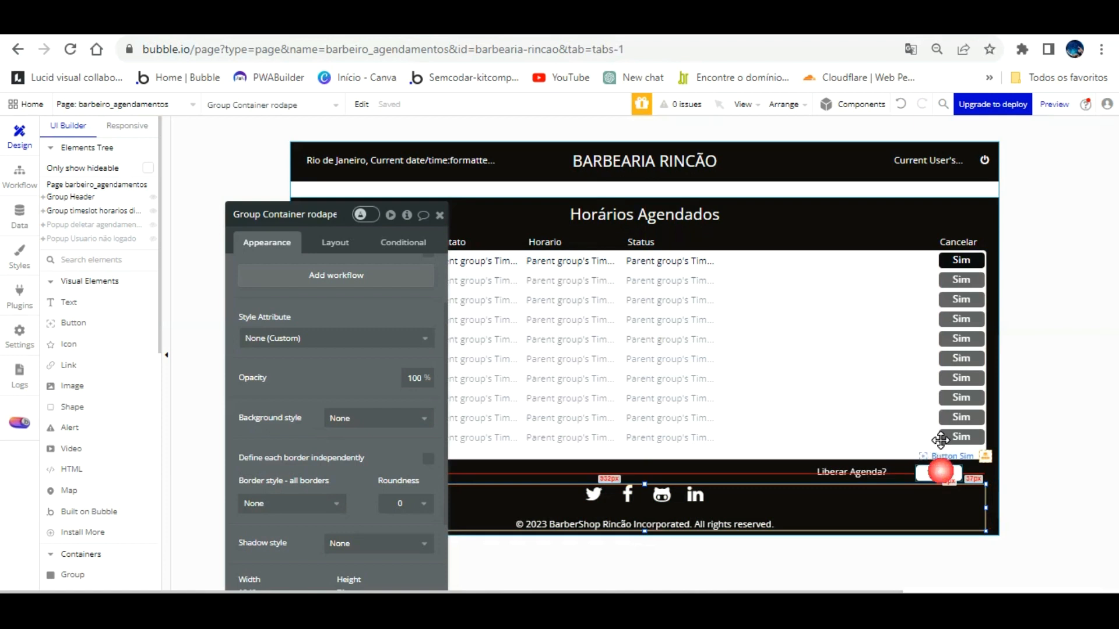
left_click_drag(940, 439, 965, 454)
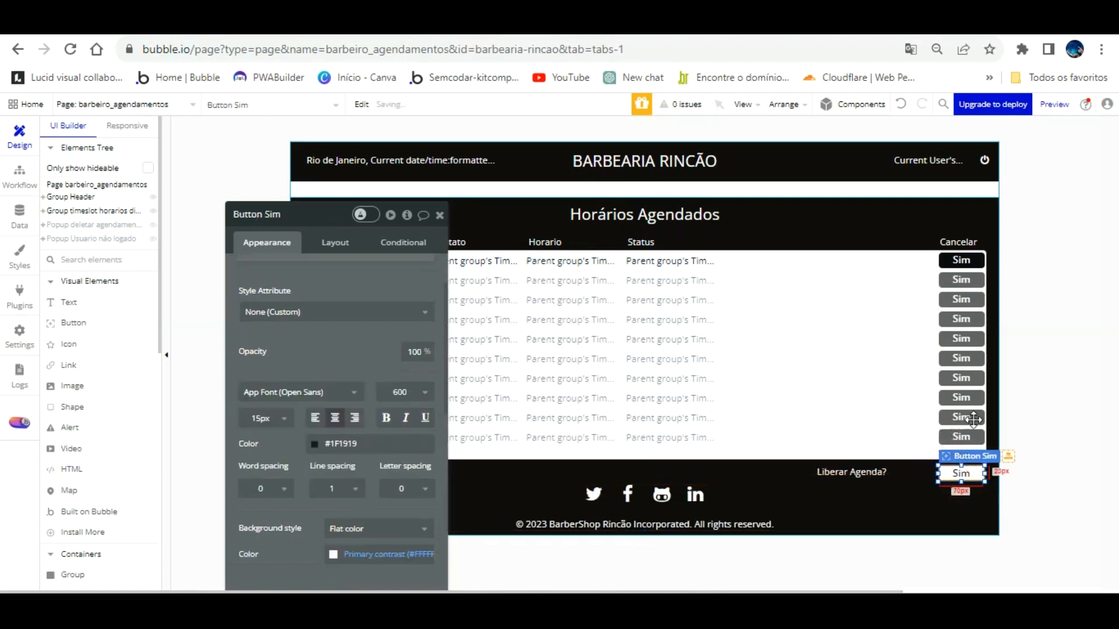
left_click(1035, 420)
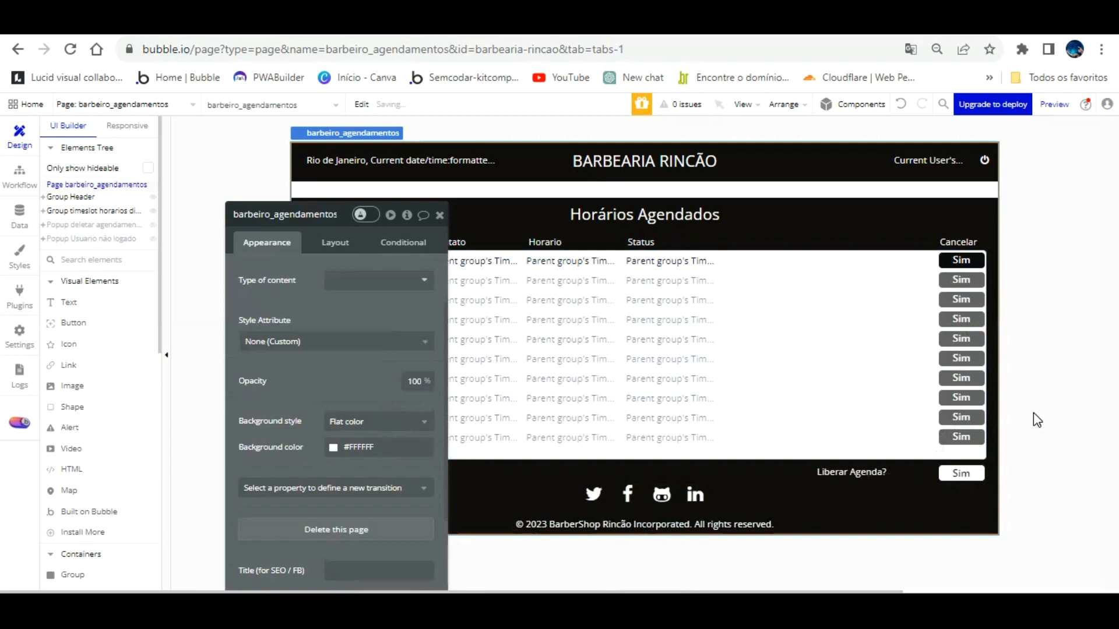
left_click(976, 442)
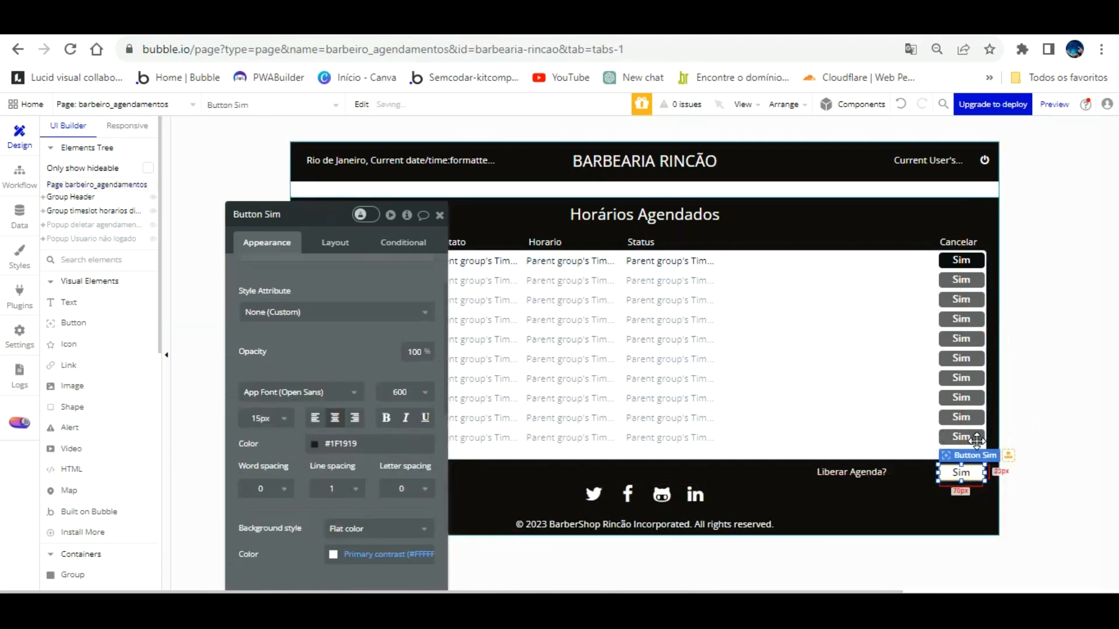
left_click(1048, 452)
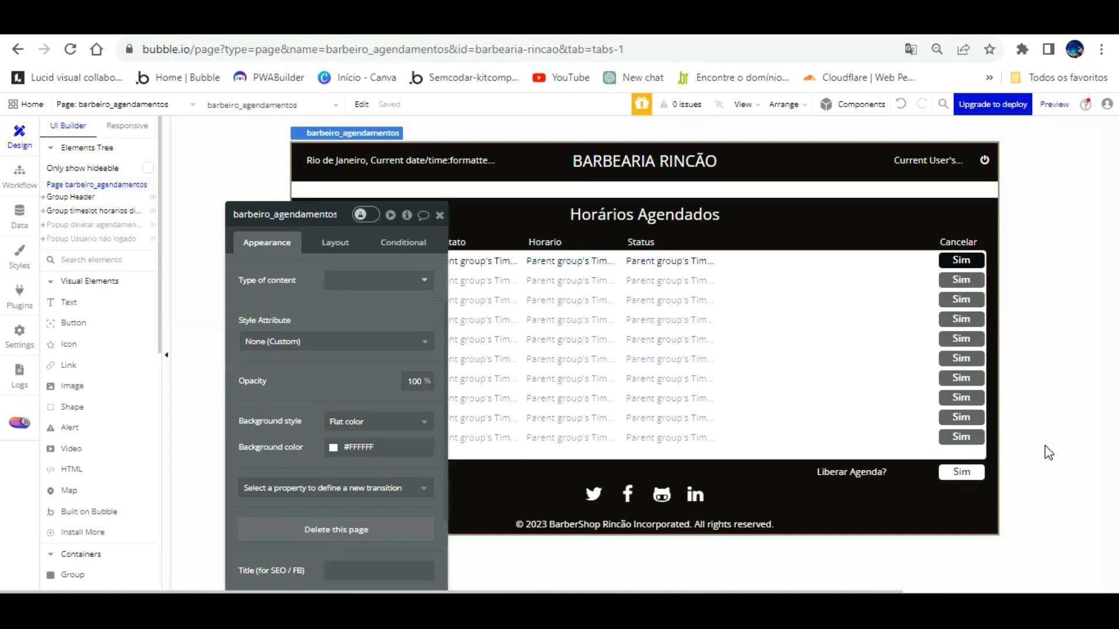
Step: Nudge the 'Liberar Agenda?' label right toward its Sim button and reload the live app
left_click(869, 438)
key("Right")
key("Right")
key("Right")
key("Right")
key("Right")
key("Right")
key("Right")
key("Right")
key("Right")
key("Right")
key("Right")
key("Right")
key("Right")
key("Right")
key("Right")
key("Right")
key("Right")
key("Right")
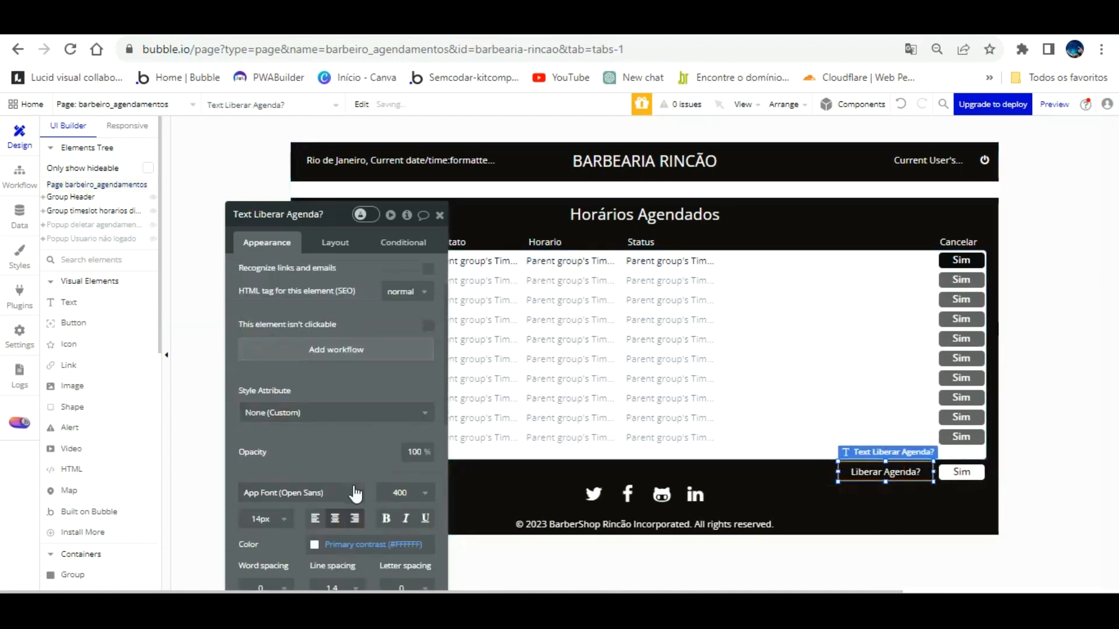
left_click(1037, 403)
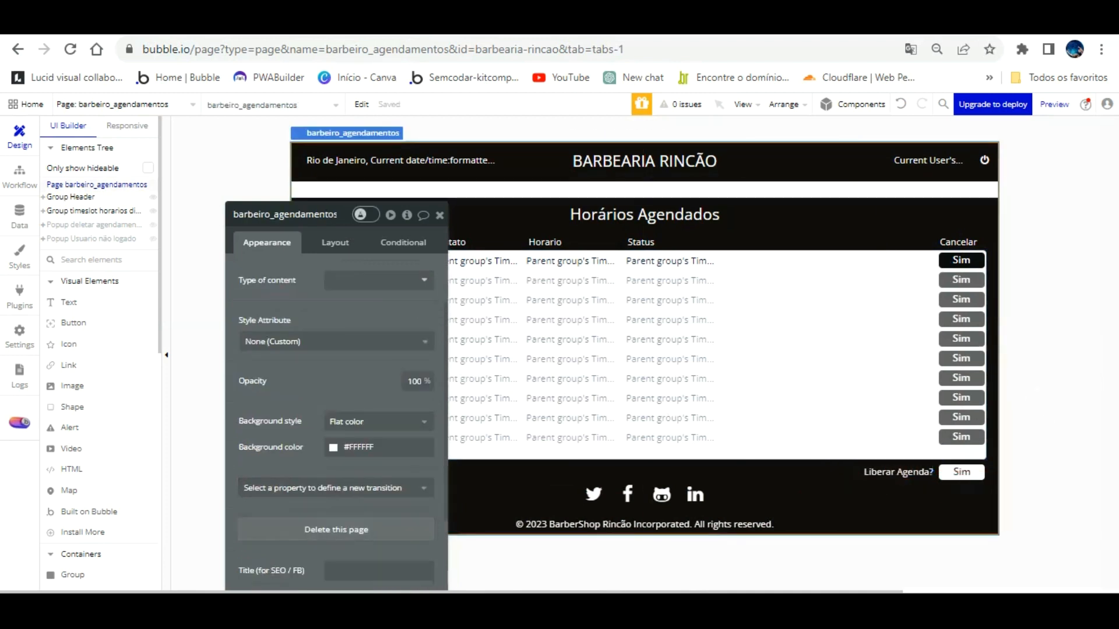
left_click(347, 23)
key("F5")
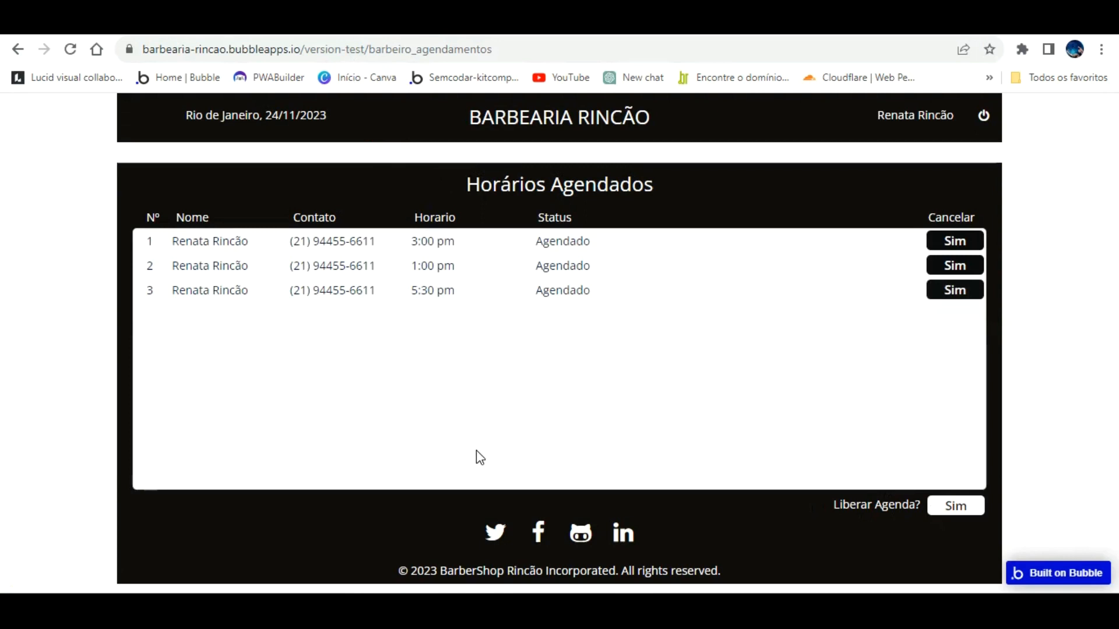
Step: Return to the Bubble editor after checking the reloaded bookings page with three appointments
left_click(152, 22)
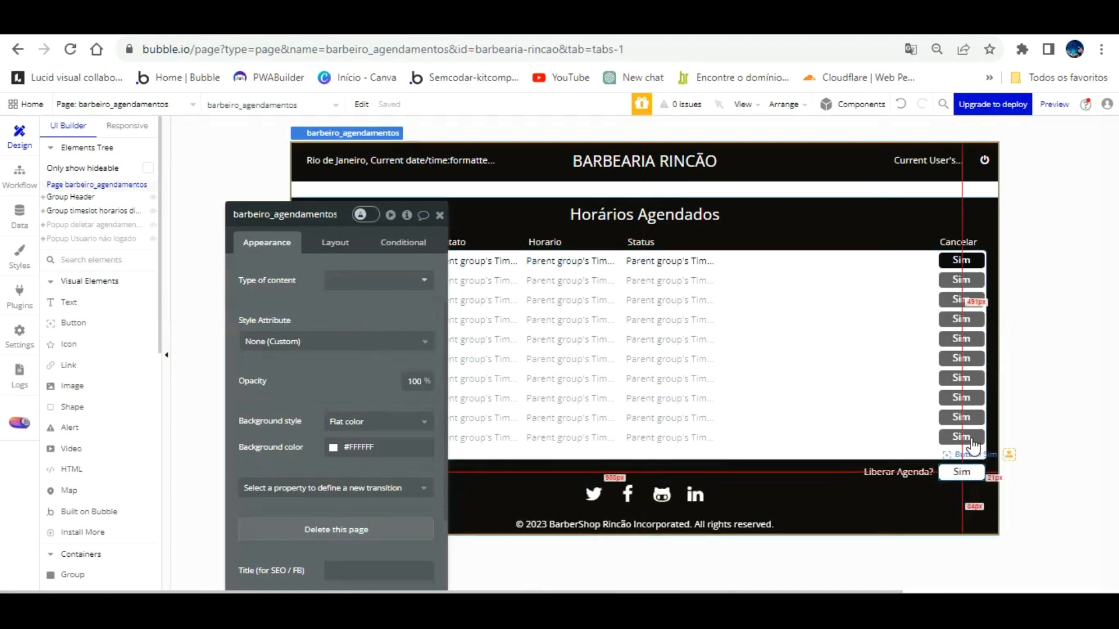
Step: Add a click workflow to the footer Sim button and rename it 'Button Liberar toda agenda'
left_click(963, 471)
scroll(327, 282, "up", 2)
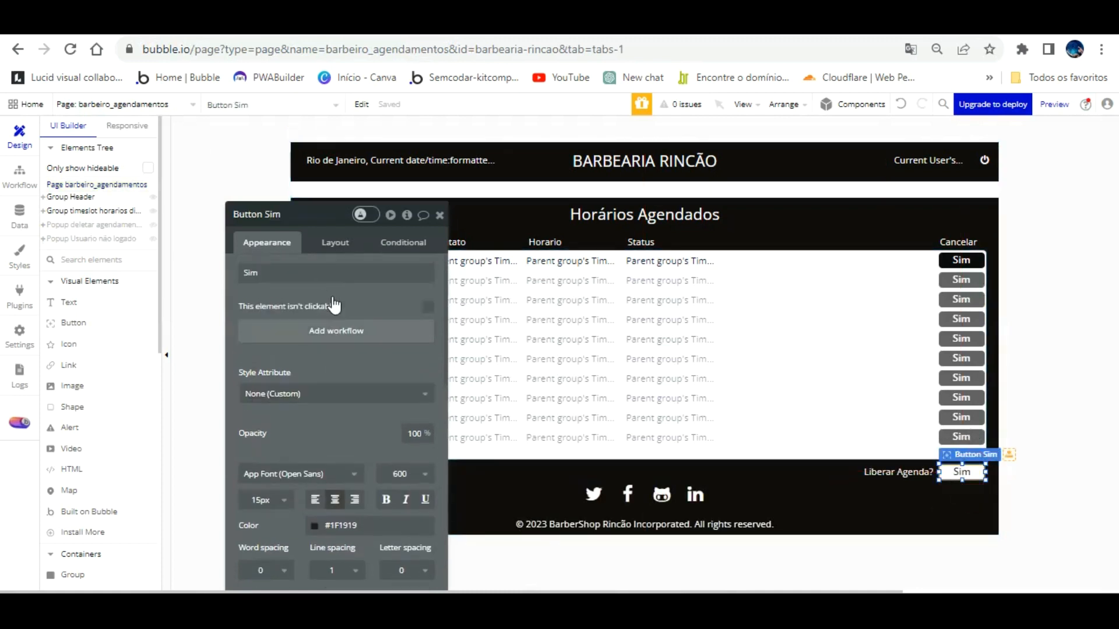
left_click(328, 326)
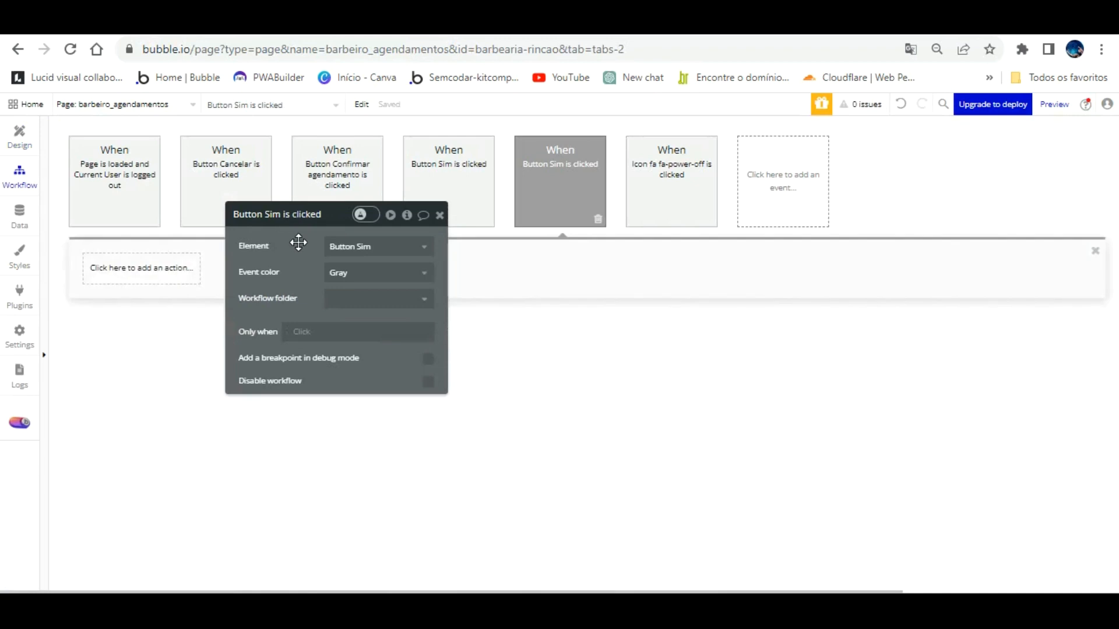
left_click(22, 125)
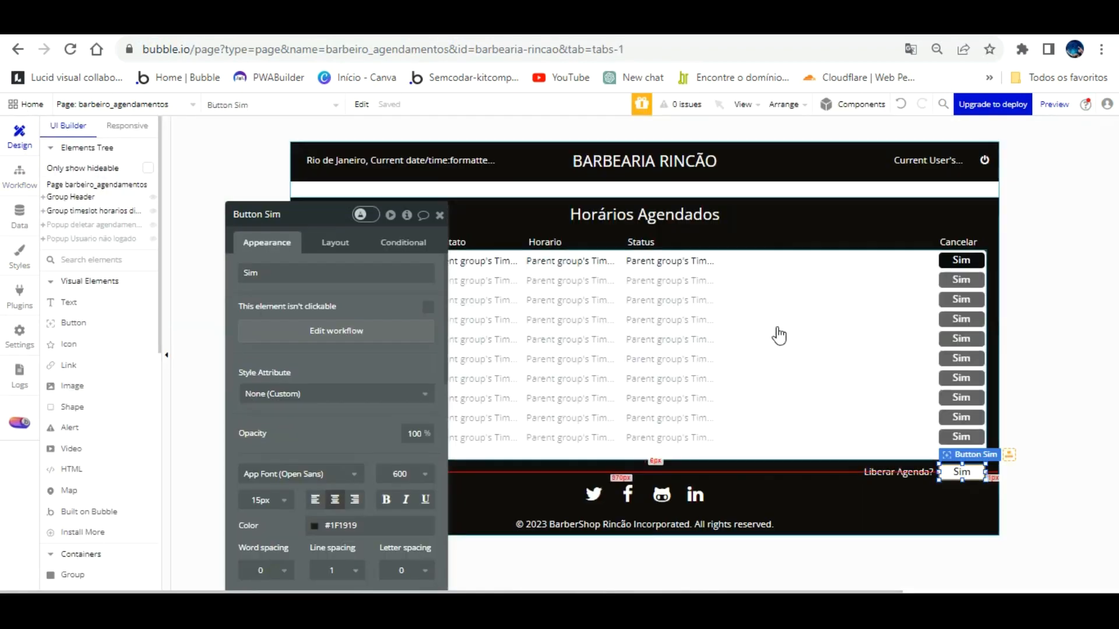
left_click(305, 217)
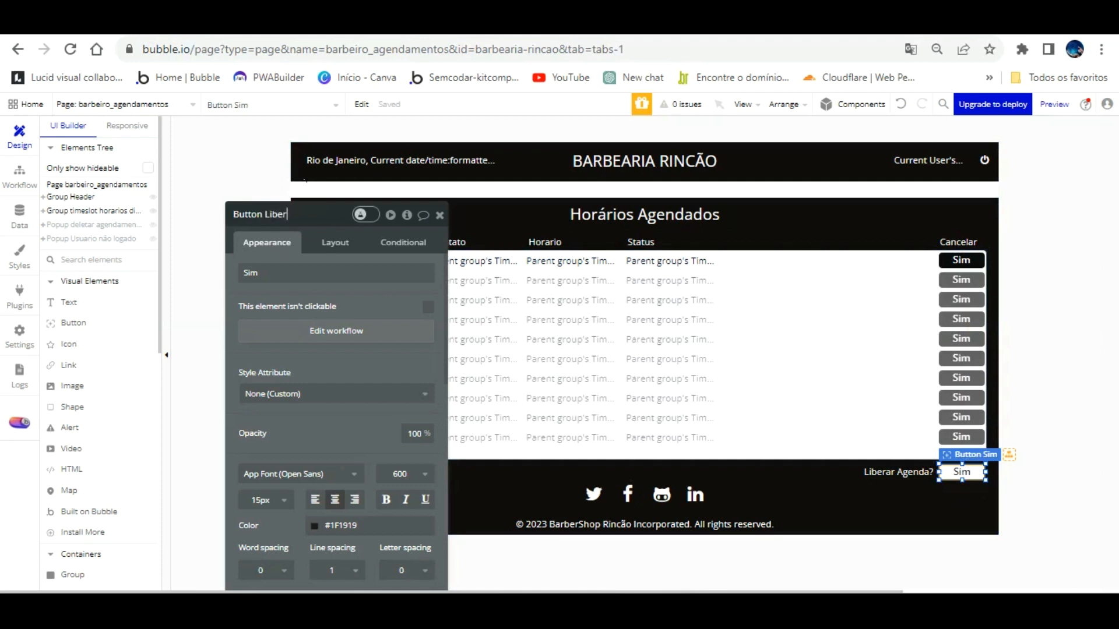
type("enda")
left_click(388, 312)
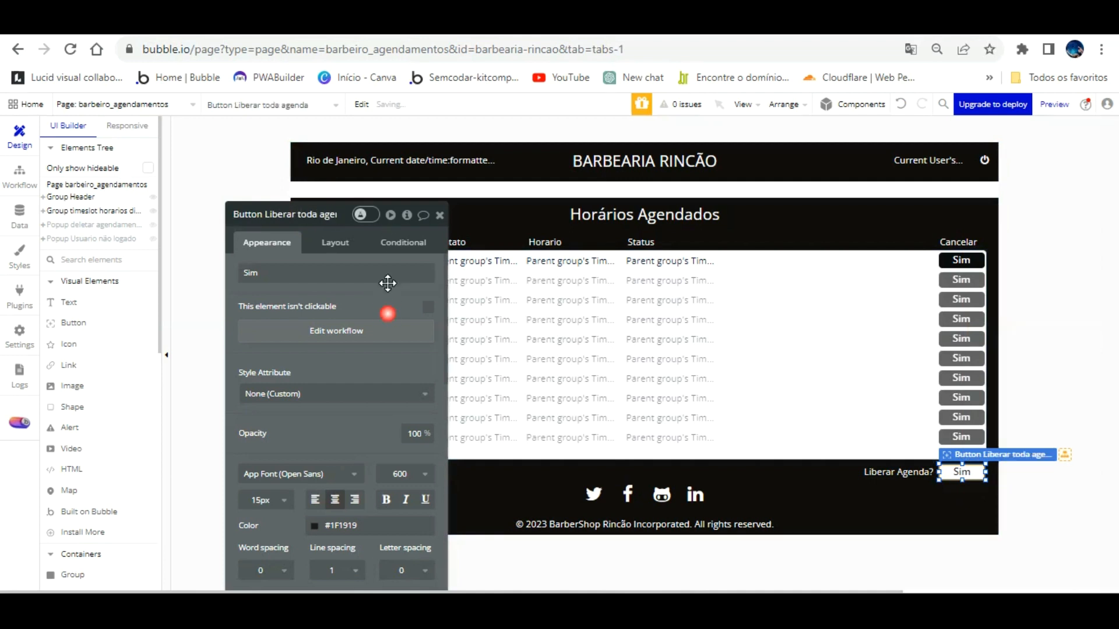
left_click(353, 329)
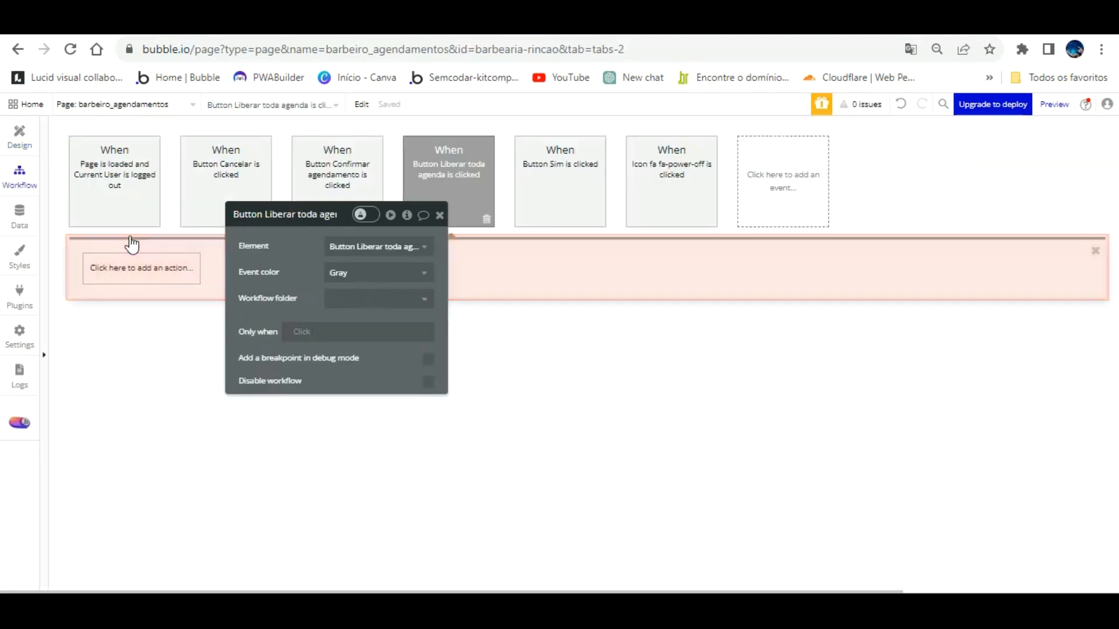
Step: Add a Delete a list of Time Slots action using RepeatingGroup Time Slot's List of Time Slots
left_click(142, 268)
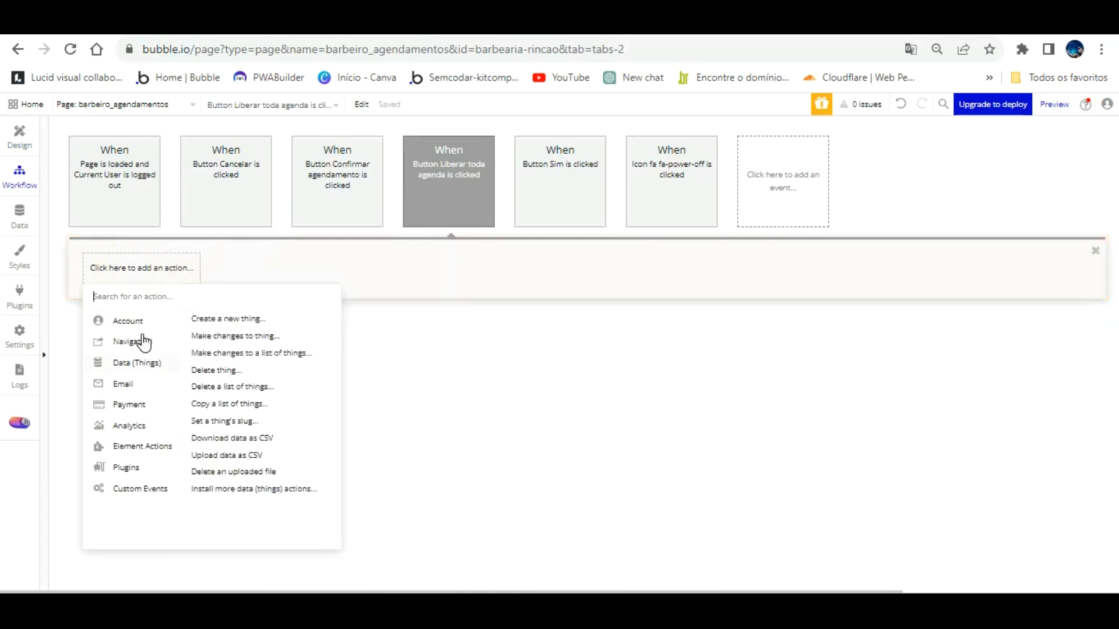
left_click(221, 387)
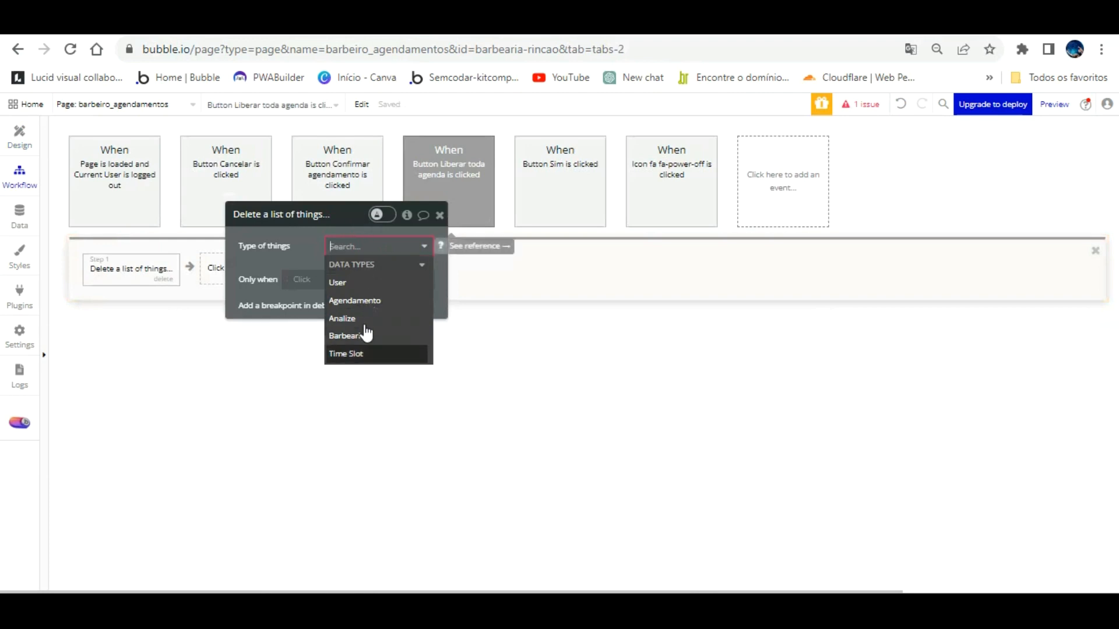
left_click(361, 354)
left_click(346, 272)
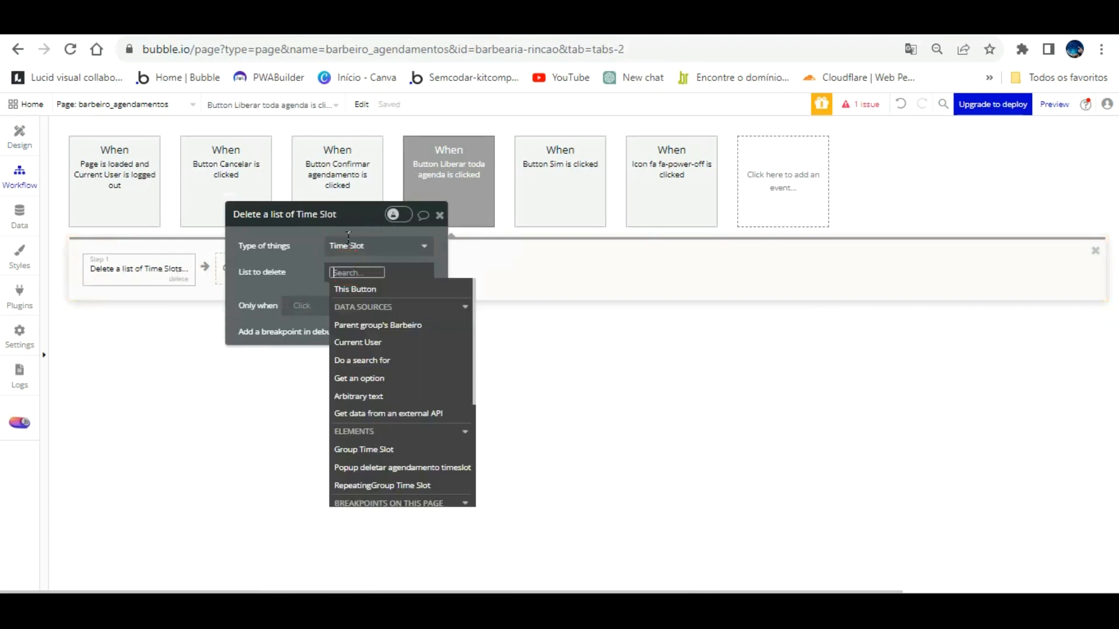
scroll(379, 326, "down", 2)
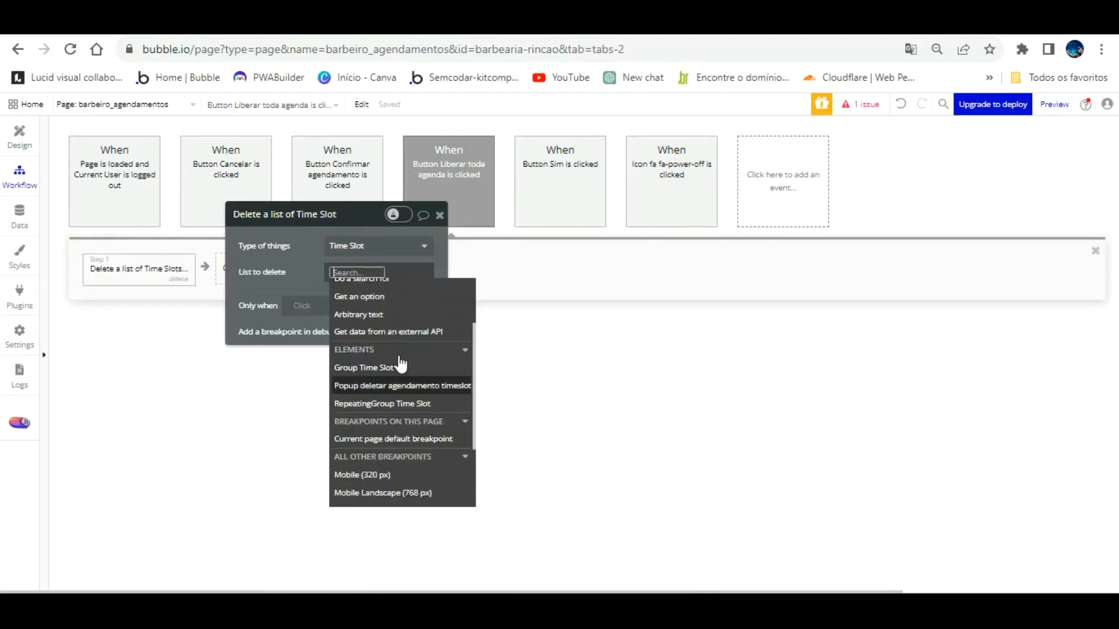
left_click(397, 403)
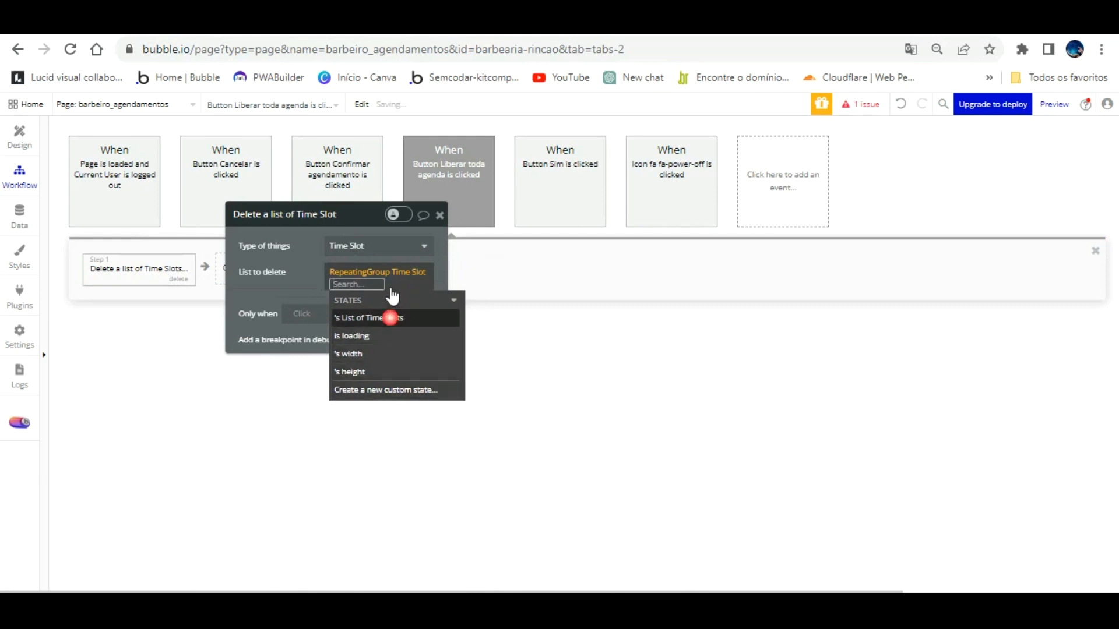
left_click(390, 317)
left_click(297, 273)
left_click(312, 288)
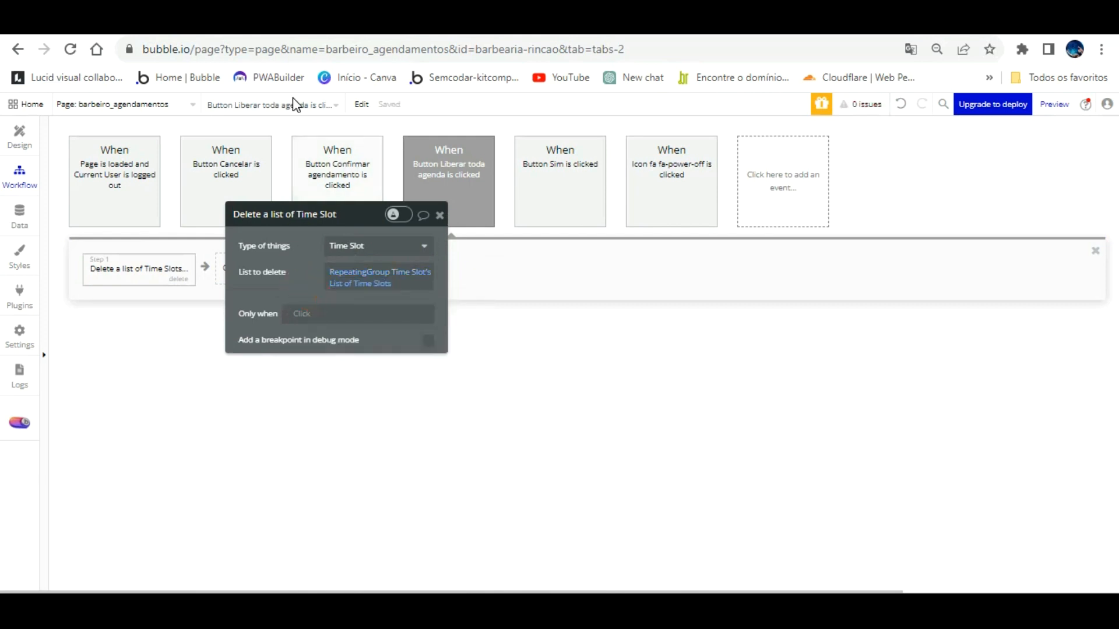
left_click(303, 23)
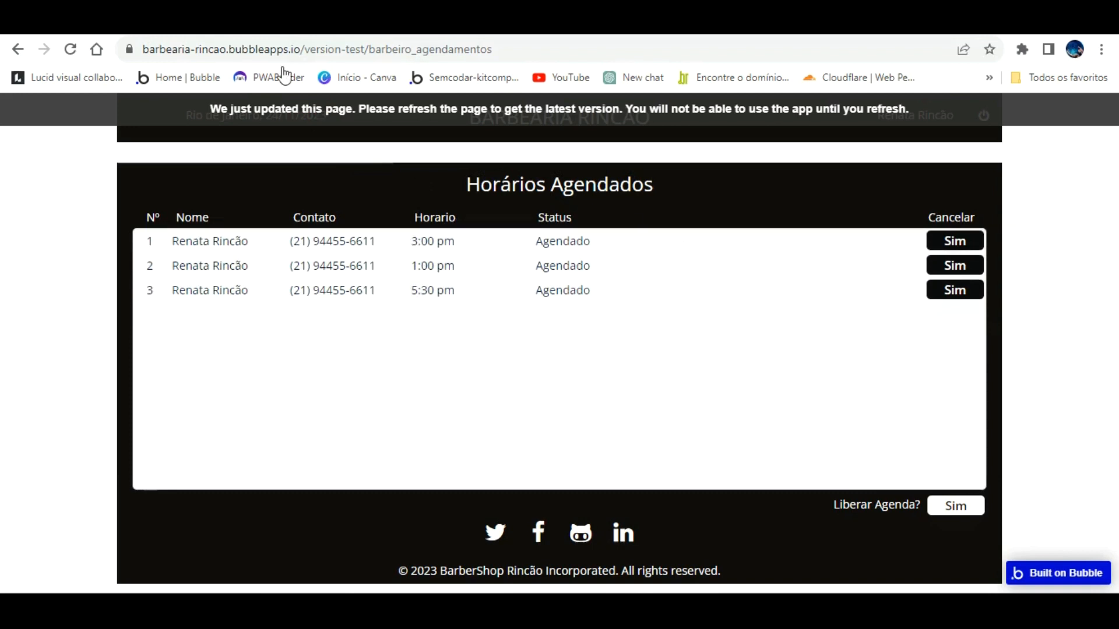
Step: Reload the live app and go back to the editor's page design
key("F5")
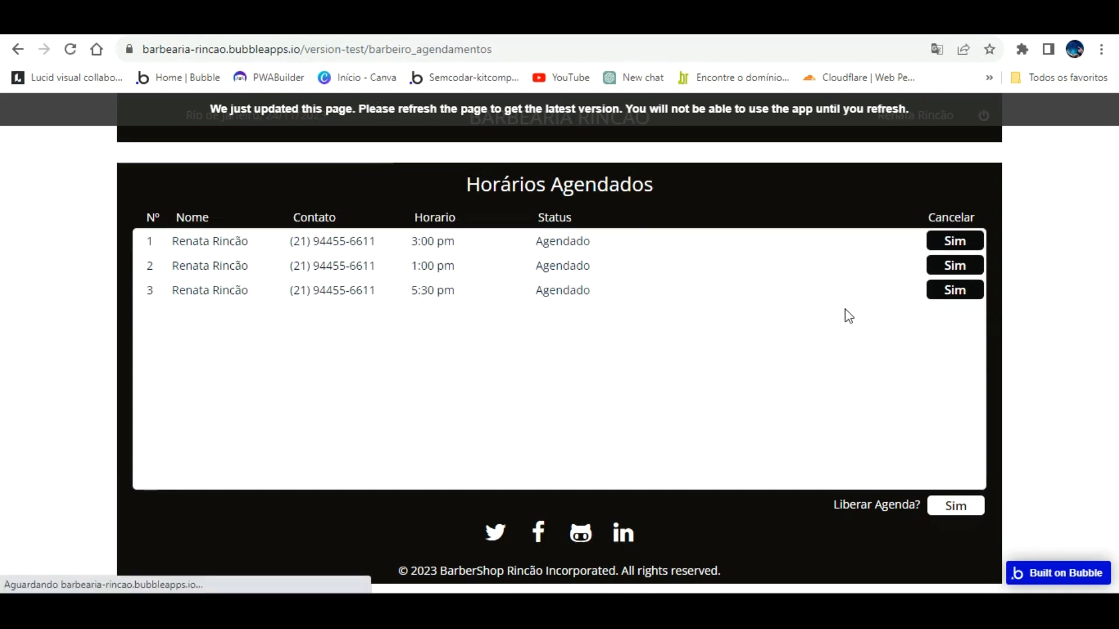
left_click(274, 22)
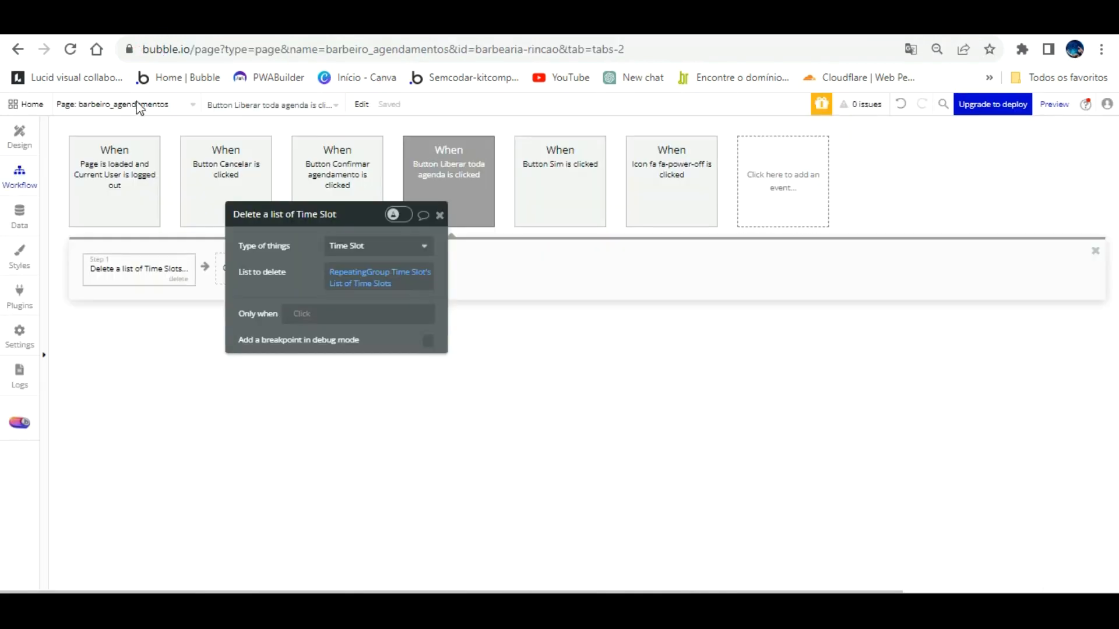
left_click(13, 137)
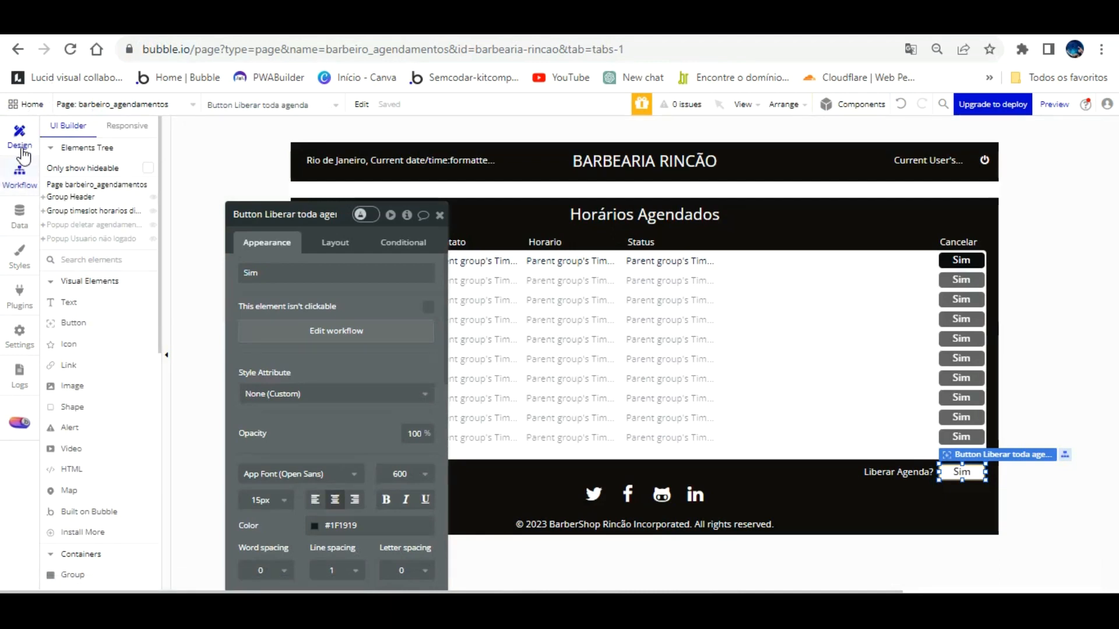
Step: Delete the workflow's Time Slot deletion step and select Popup Usuario não logado
left_click(19, 171)
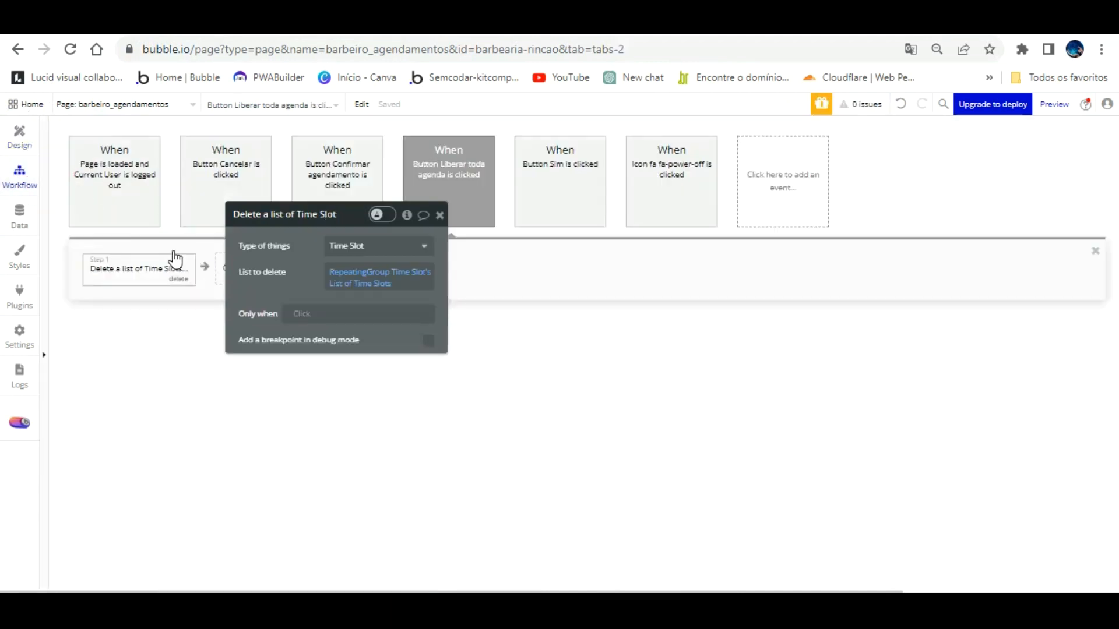
left_click(177, 280)
left_click(17, 138)
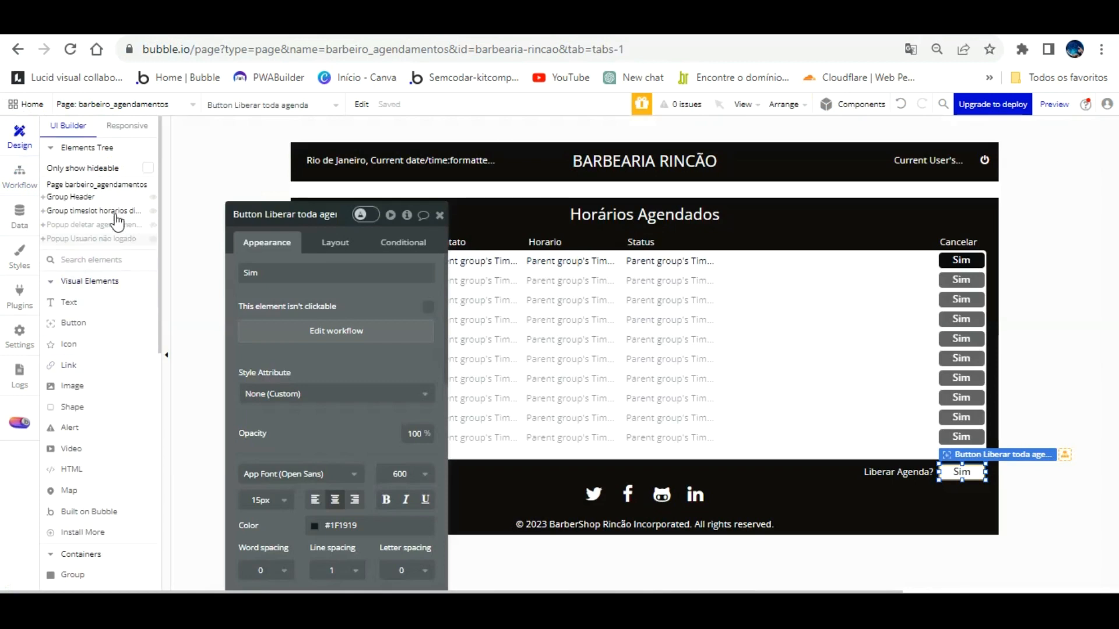
left_click(110, 238)
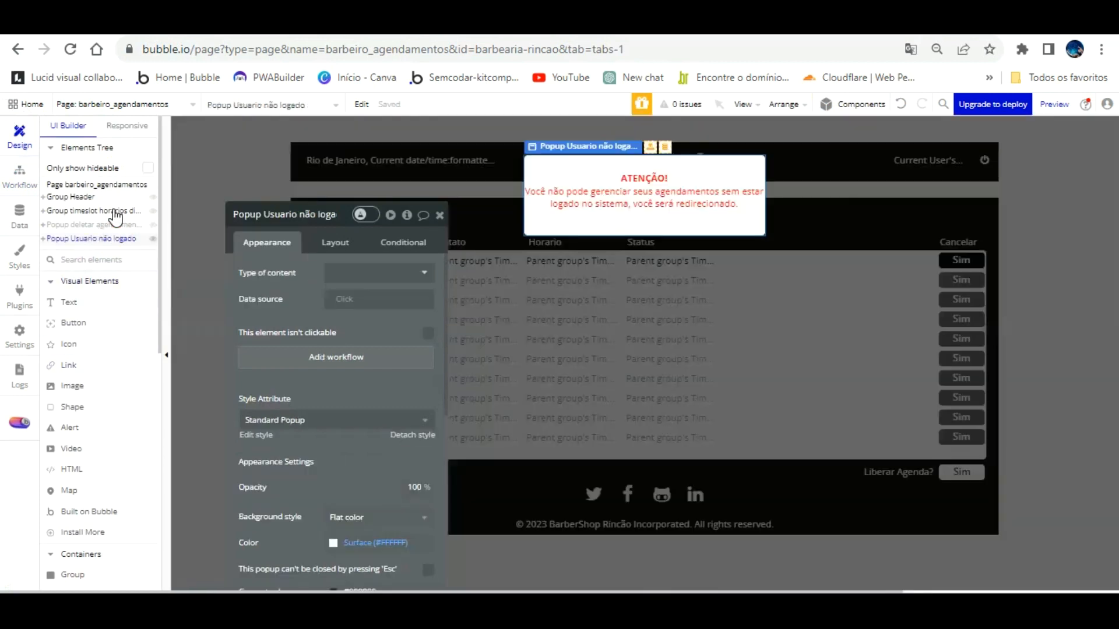
Step: Duplicate the Usuario não logado popup in the Elements Tree
right_click(116, 238)
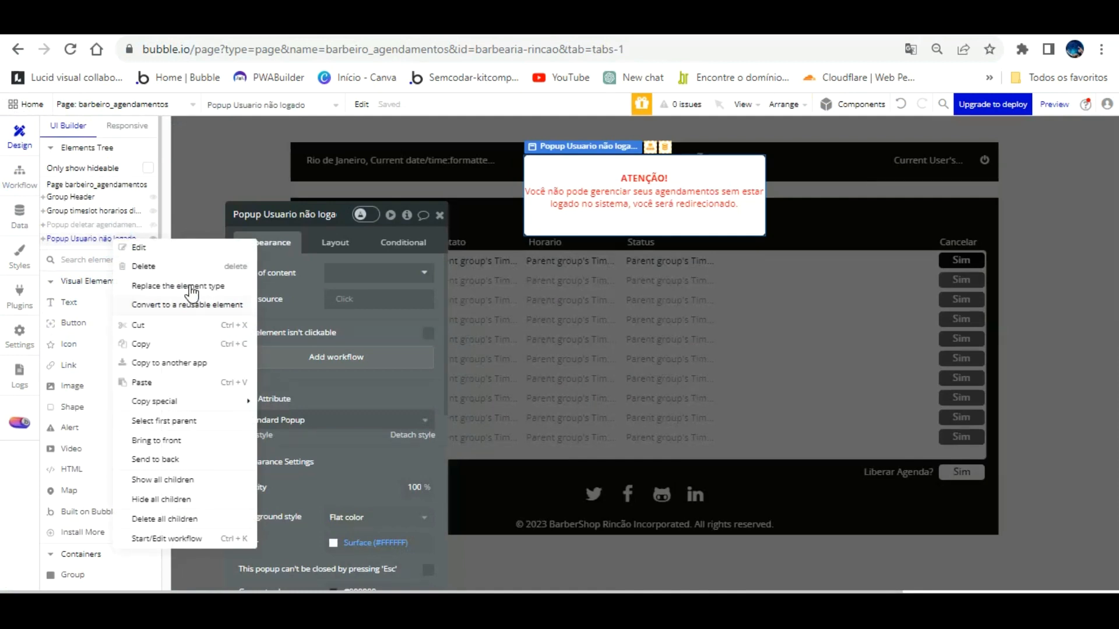
left_click(150, 343)
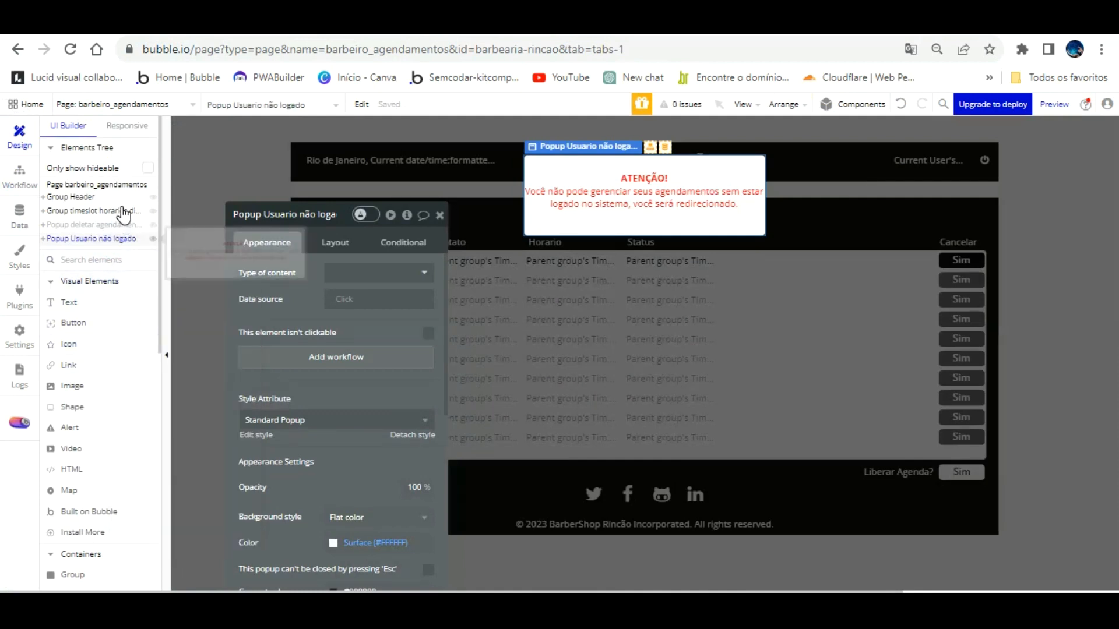
right_click(123, 238)
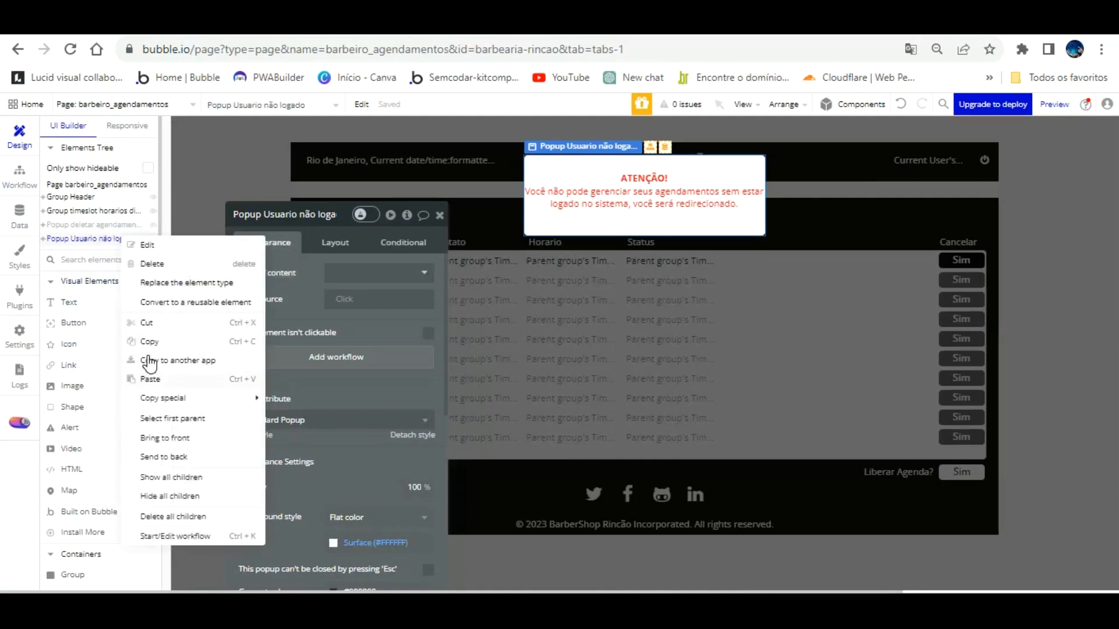
left_click(150, 377)
left_click(127, 252)
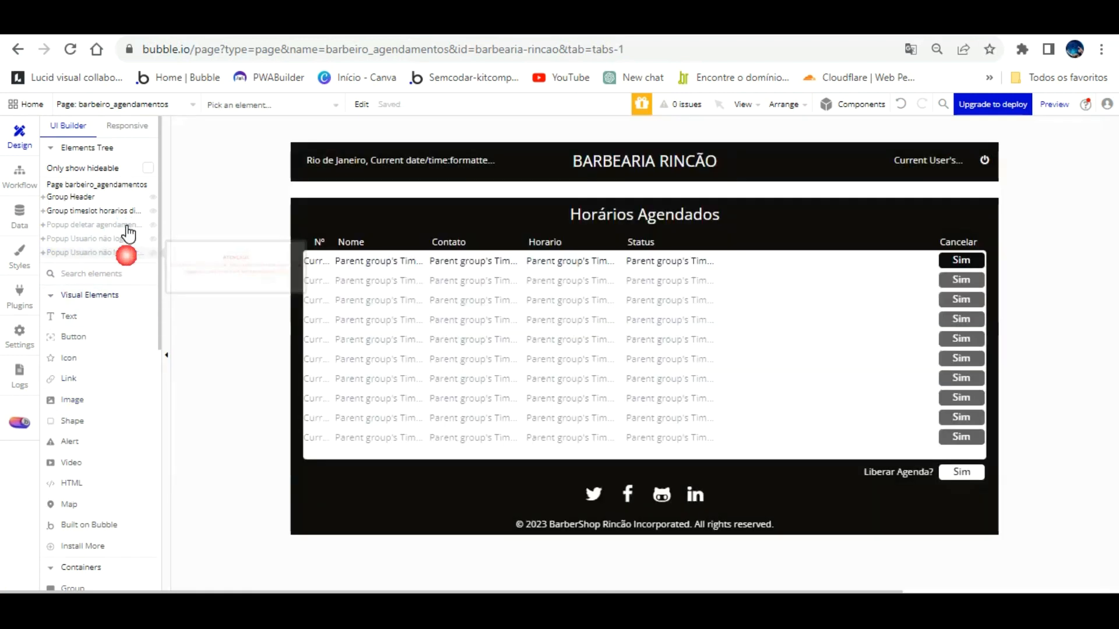
left_click(127, 252)
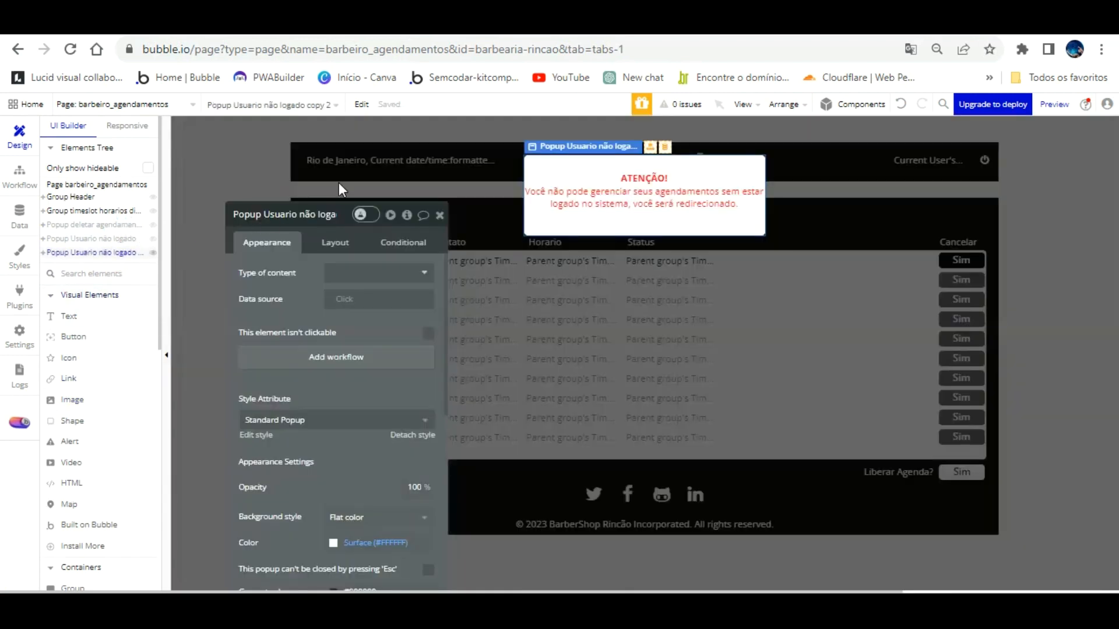
Step: Rename the popup copy to 'Popup Liberar toda agenda', close it, and reselect the footer Sim button
left_click(326, 215)
key("BackSpace")
key("BackSpace")
key("BackSpace")
key("BackSpace")
key("BackSpace")
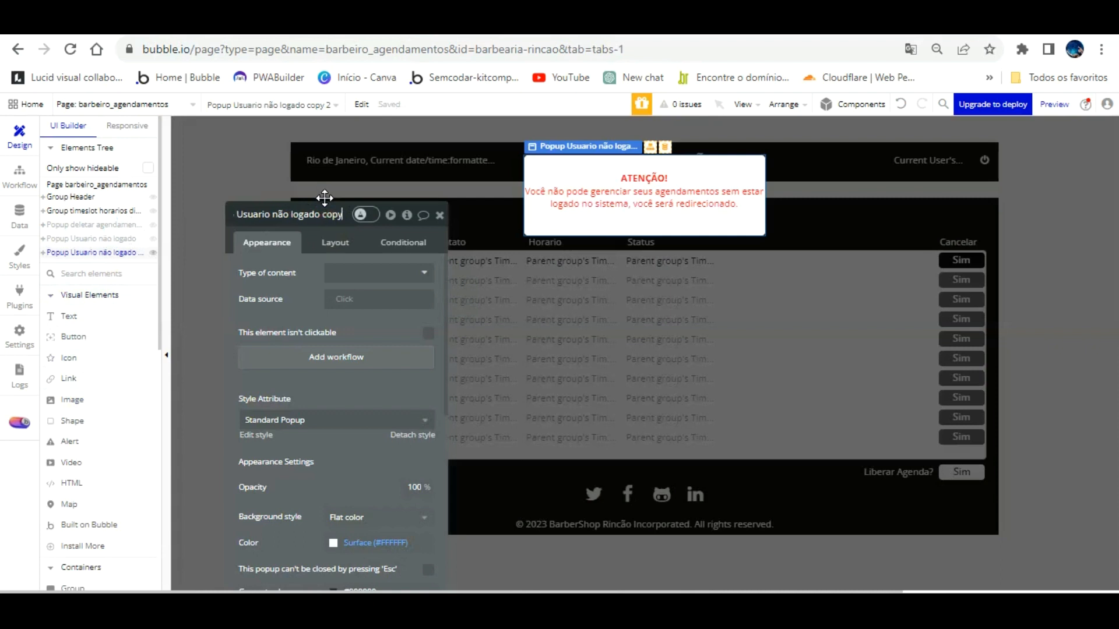
key("BackSpace")
key("BackSpace")
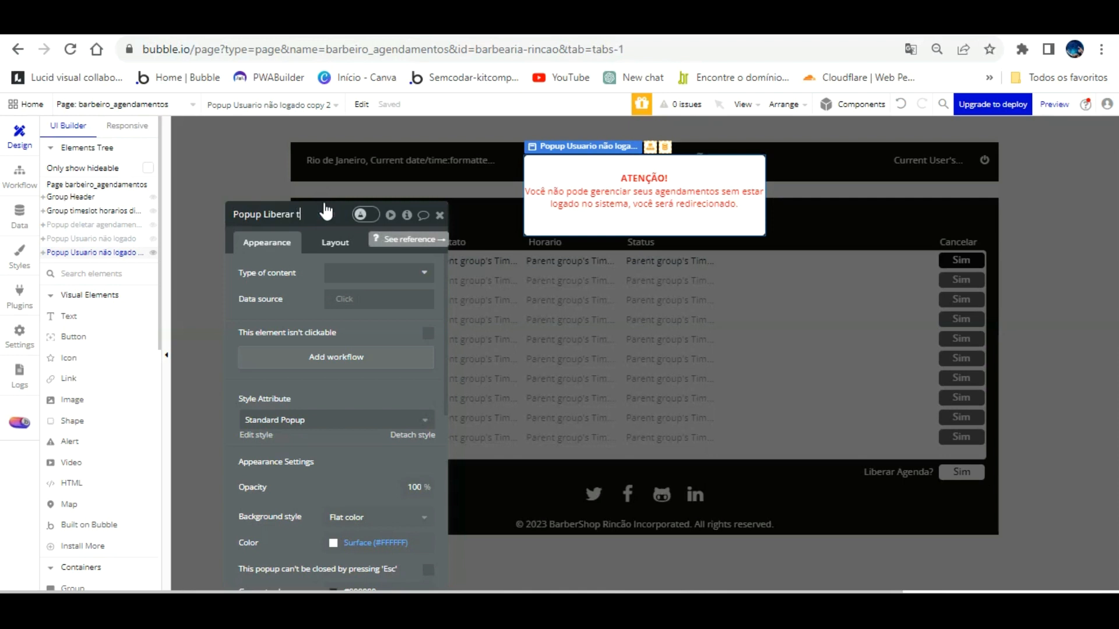
type("genda")
left_click(413, 434)
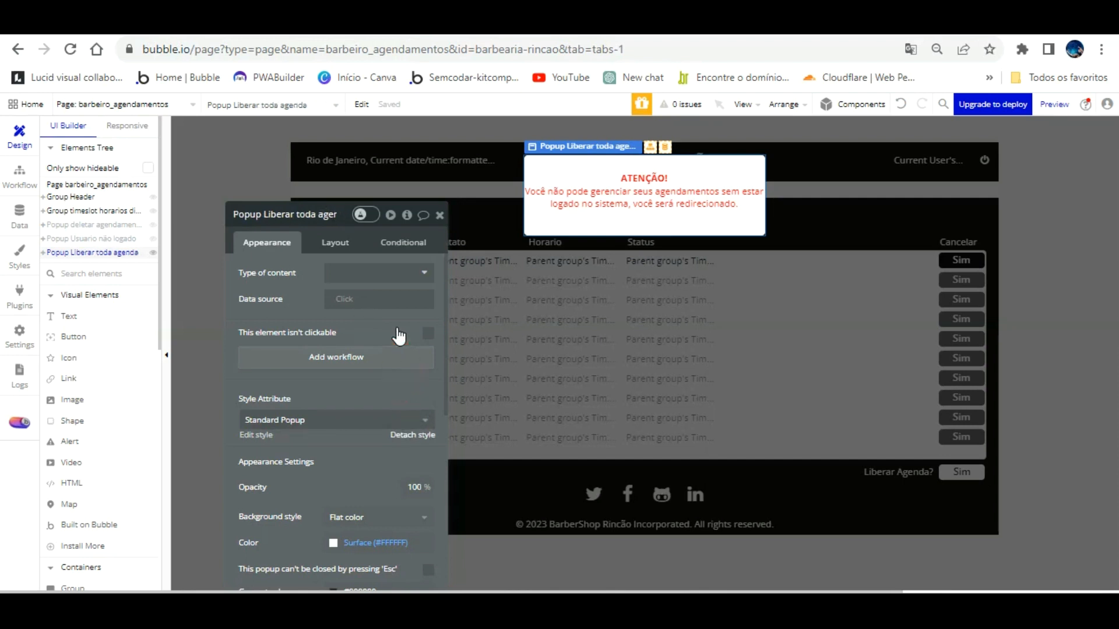
scroll(382, 301, "down", 3)
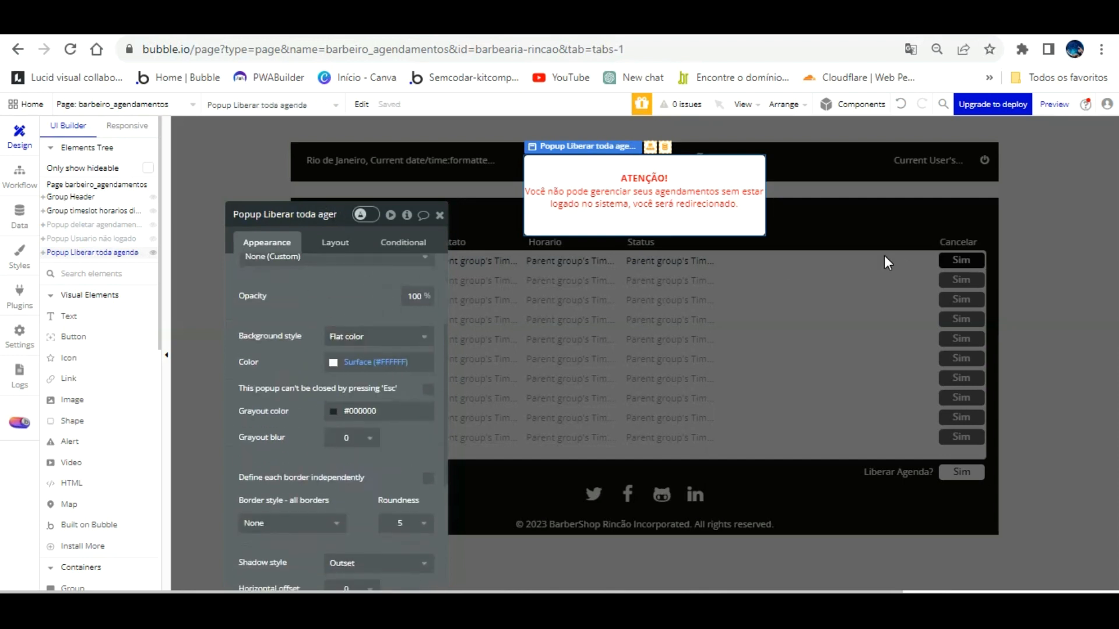
left_click(887, 263)
left_click(962, 472)
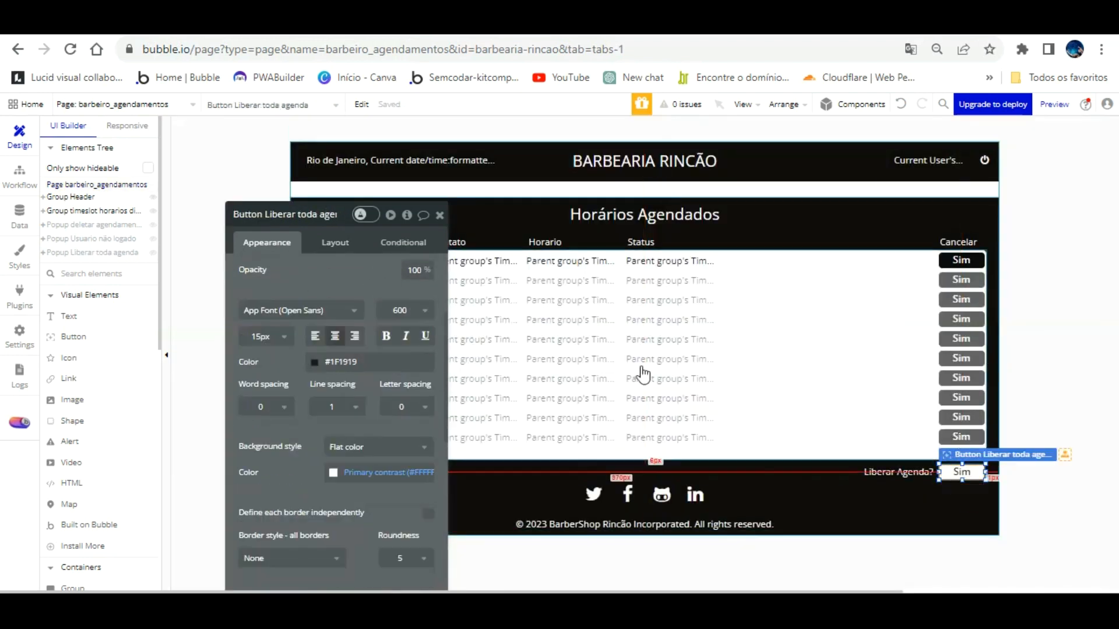
scroll(292, 268, "up", 3)
Step: Add a Show Popup Liberar toda agenda action to the button's click workflow
left_click(345, 327)
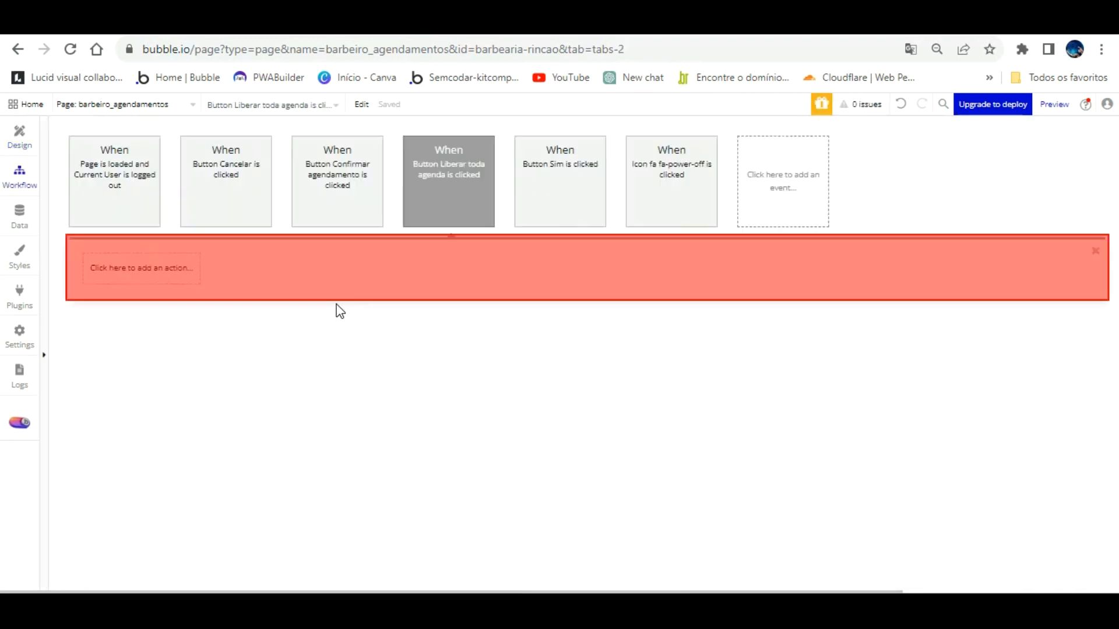
left_click(130, 268)
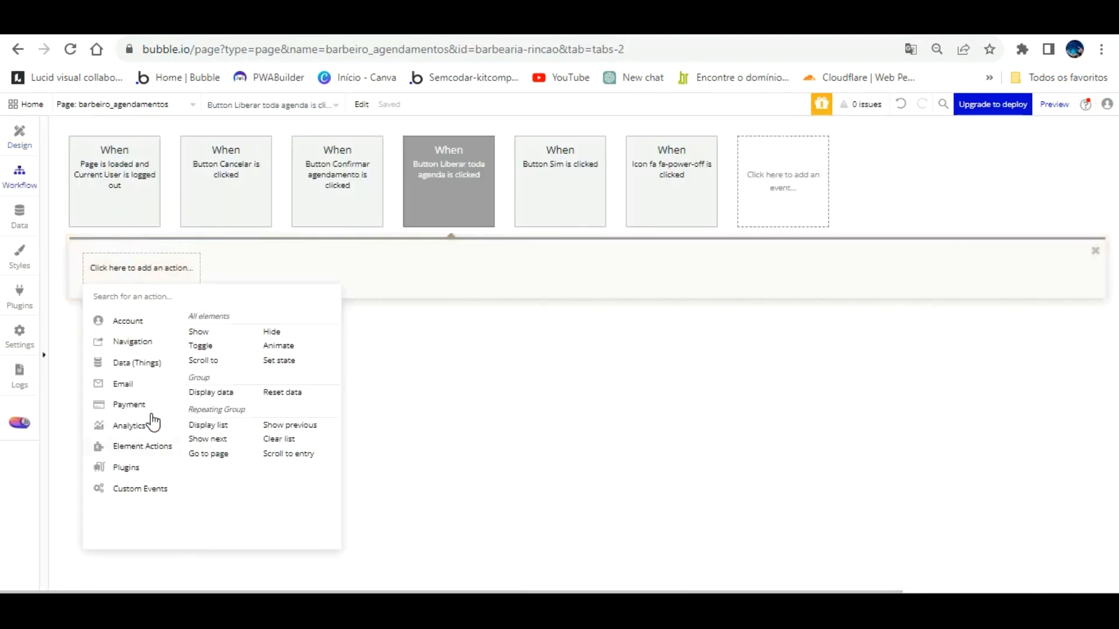
left_click(198, 332)
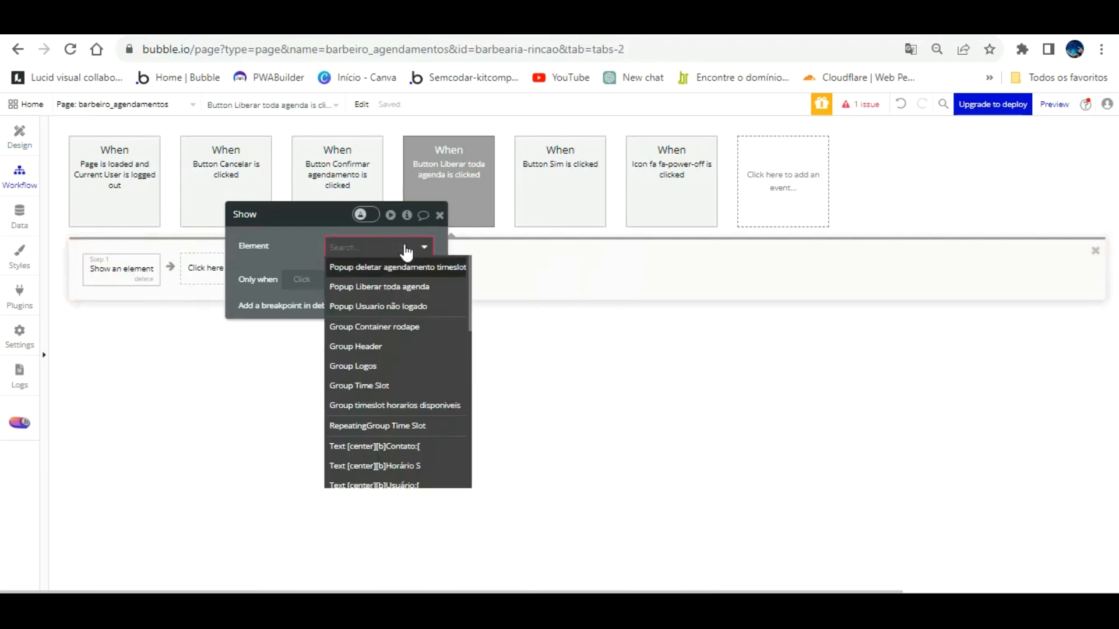
left_click(397, 287)
left_click(20, 135)
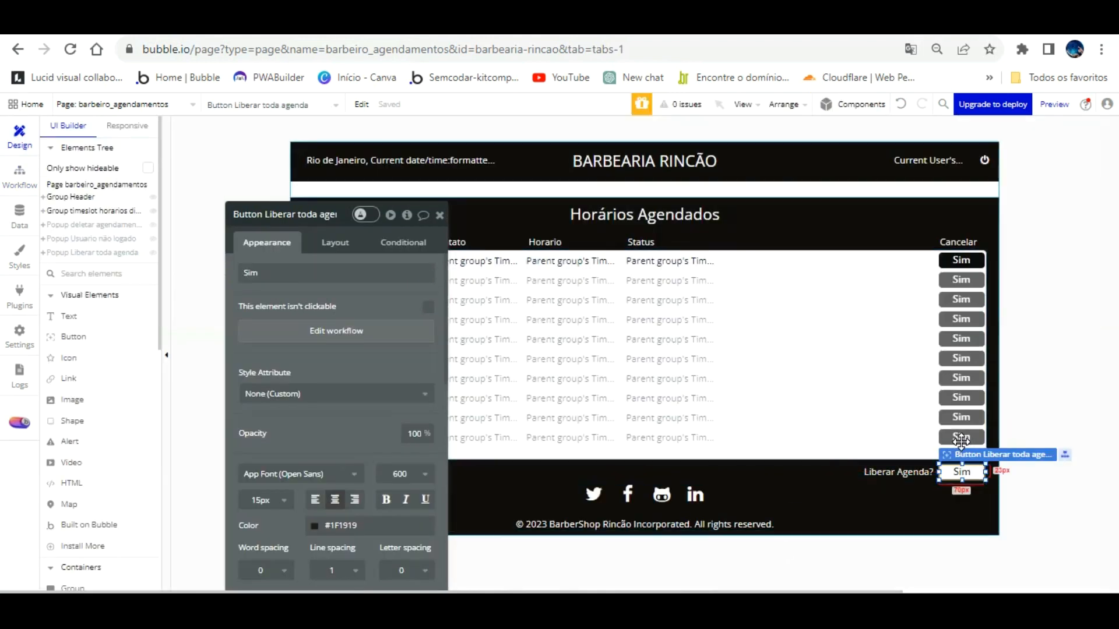
Step: Copy the Liberar toda agenda Sim button and move the popup's red warning text up
right_click(964, 449)
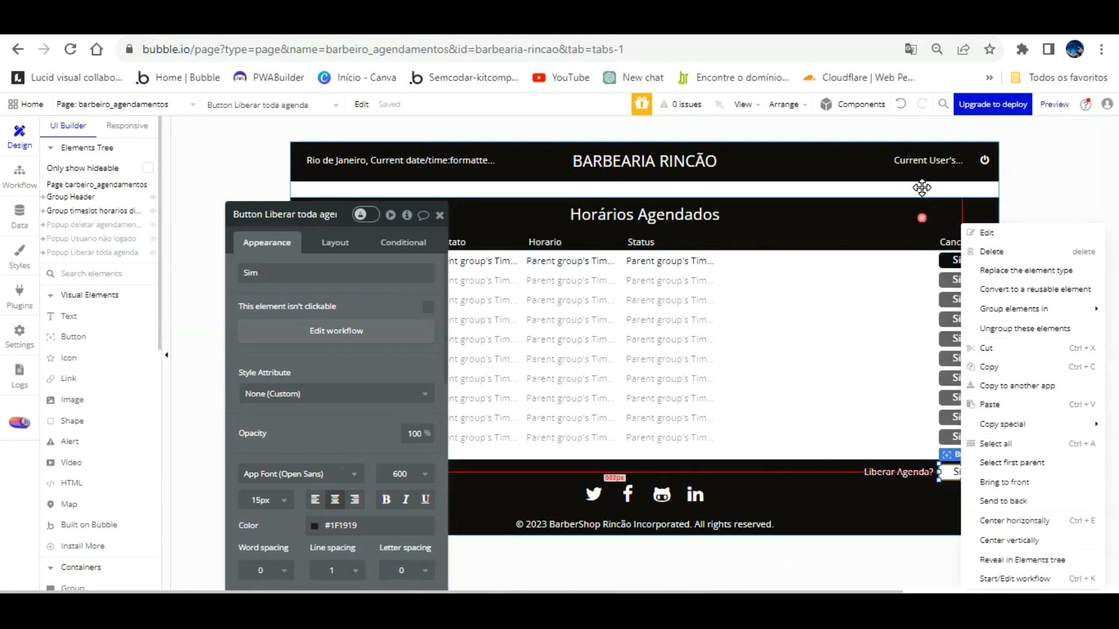
left_click(956, 225)
left_click(951, 259)
right_click(954, 258)
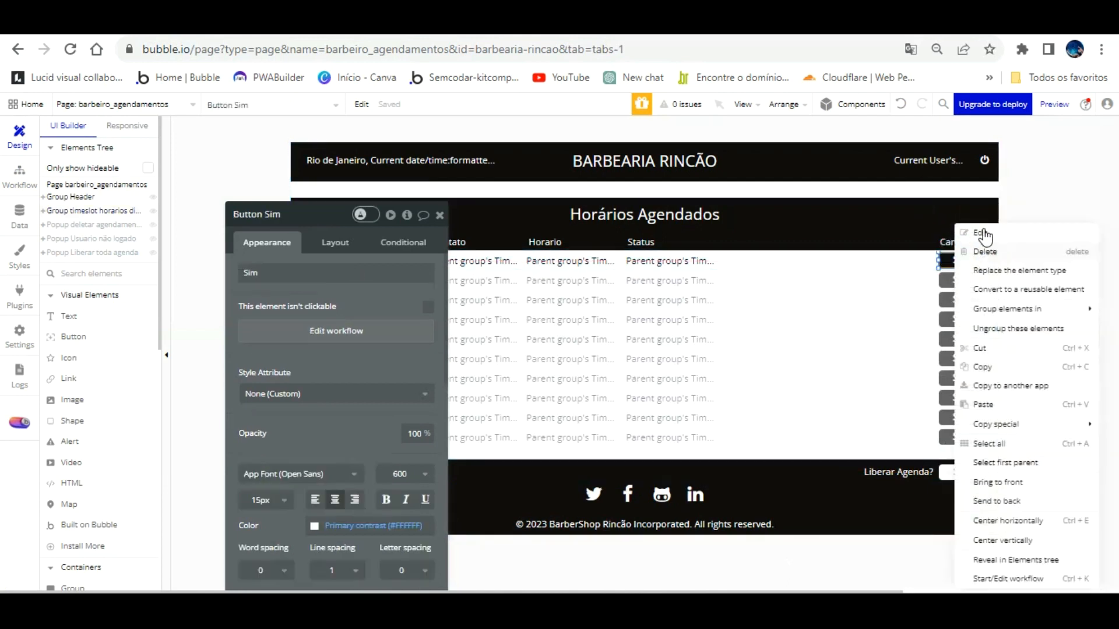
key("Escape")
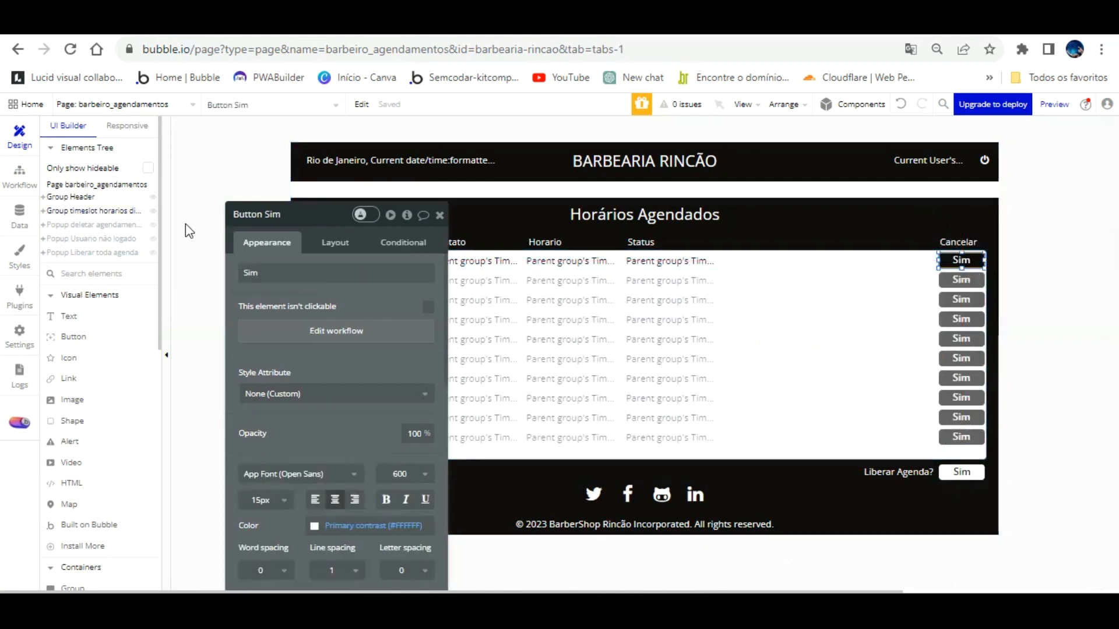
left_click(134, 252)
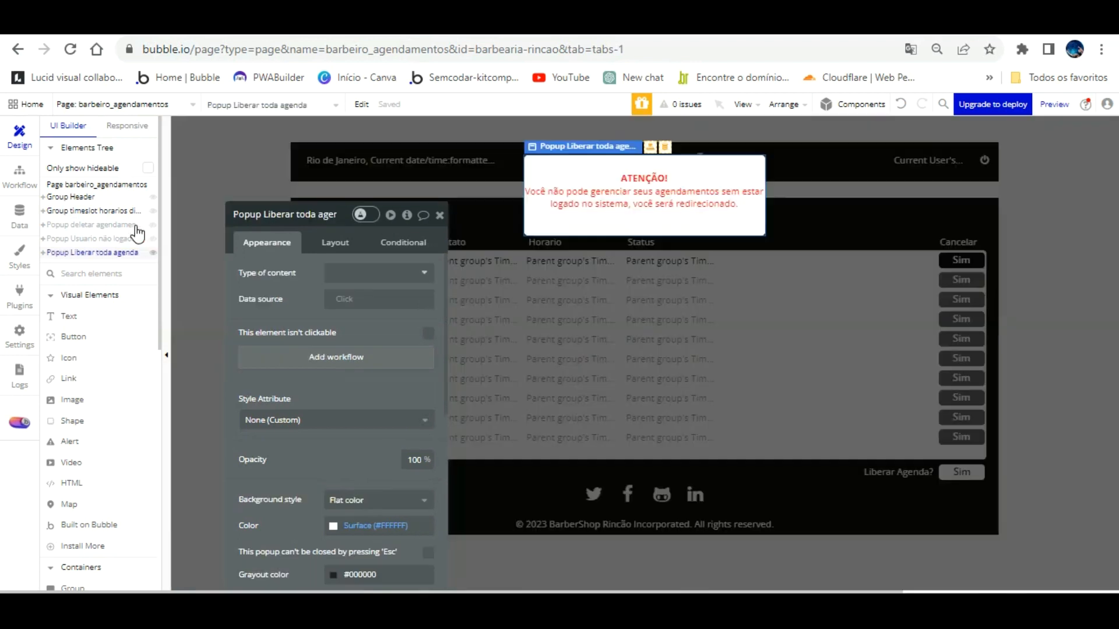
left_click(636, 198)
left_click_drag(637, 167, 637, 157)
Step: Paste the button into the popup and name it Button Liberar toda agenda
right_click(614, 213)
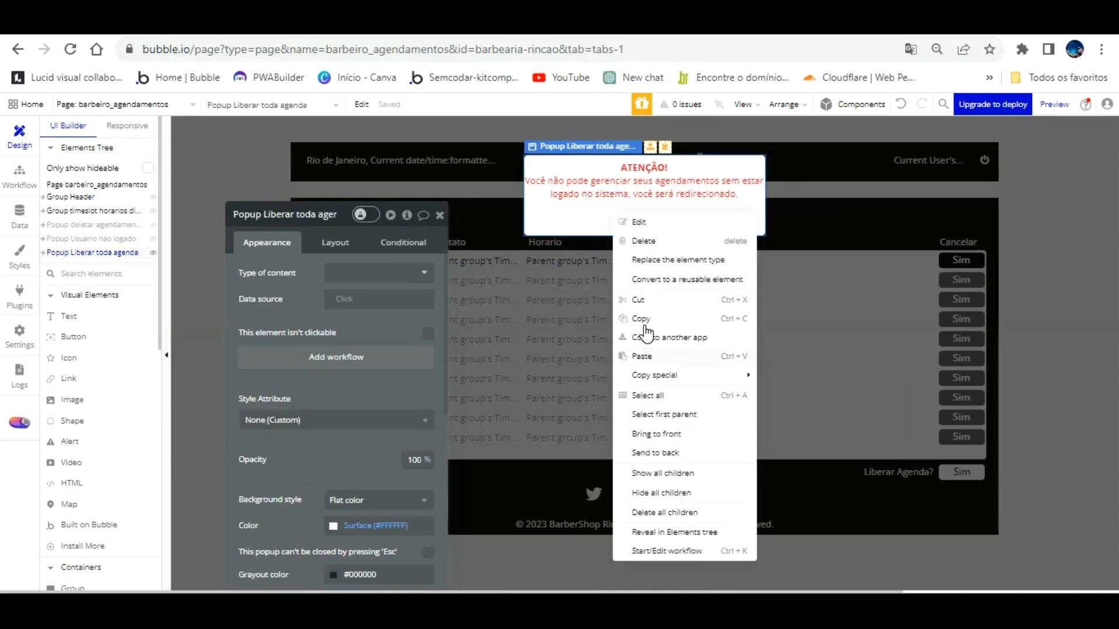
left_click(643, 356)
double_click(272, 214)
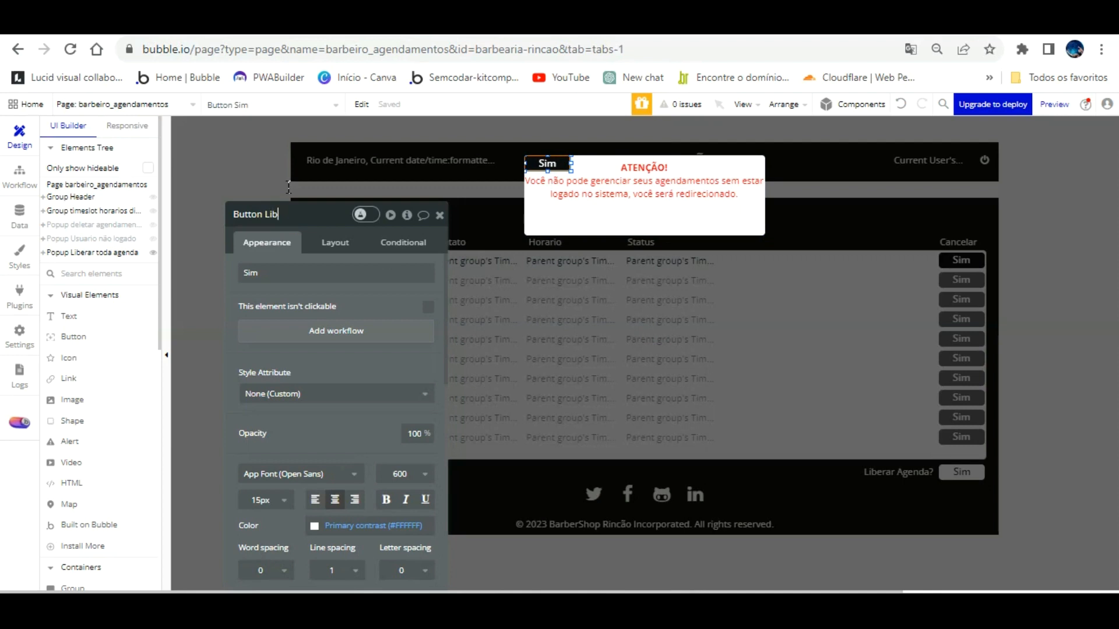
type("Liberar toda agenda")
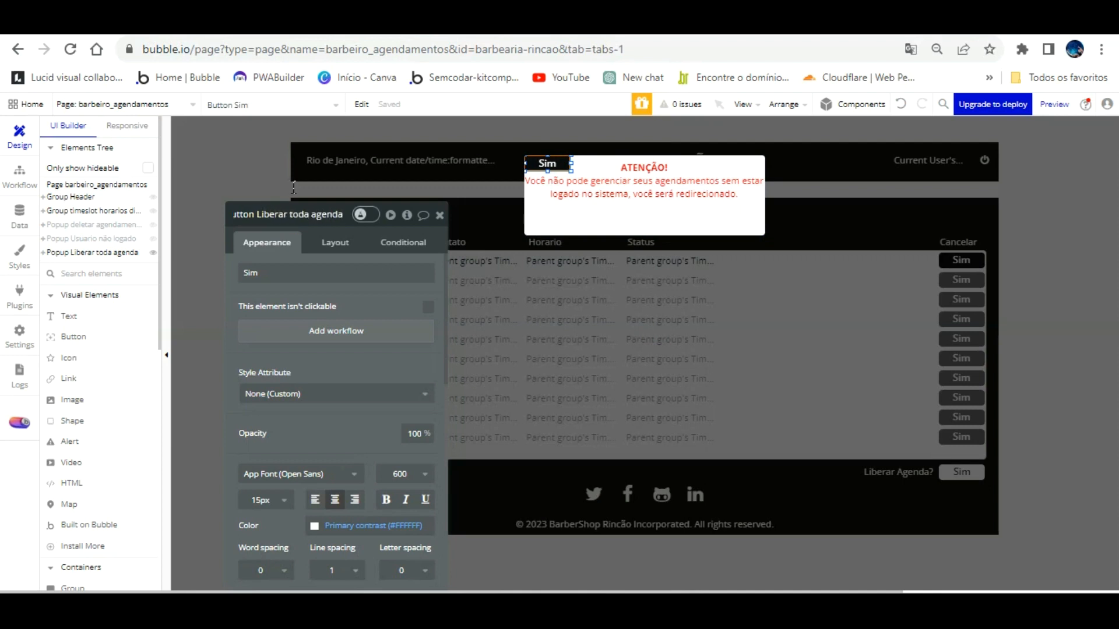
key("Return")
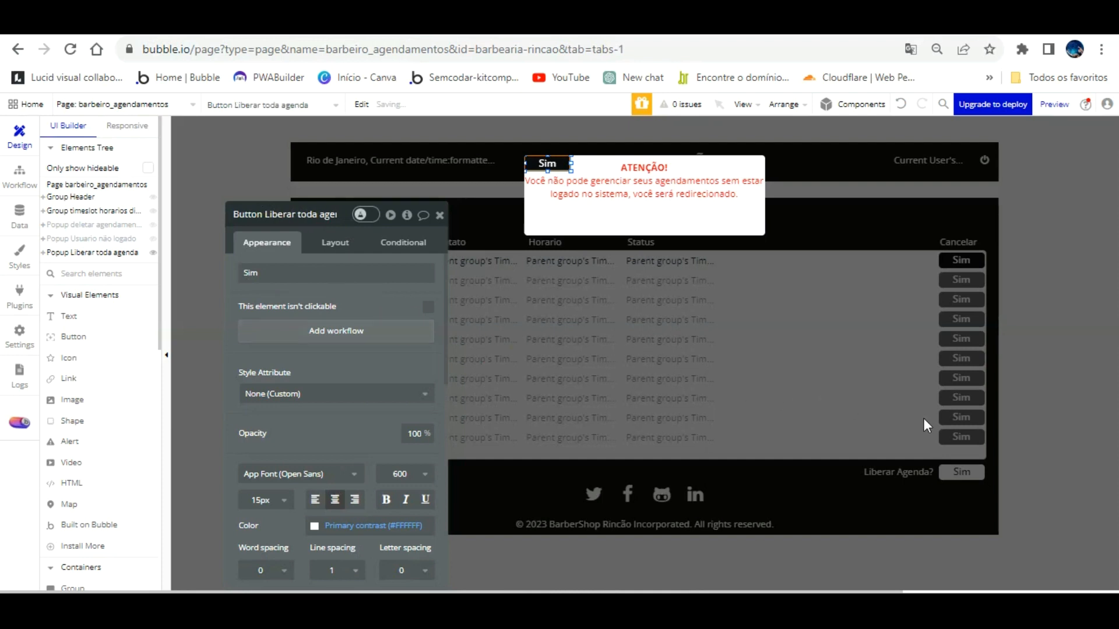
Step: Rename the page buttons to Button Liberar agendamentos and Button Cancelar agendamento
left_click(962, 472)
left_click(962, 472)
left_click(297, 217)
key("Return")
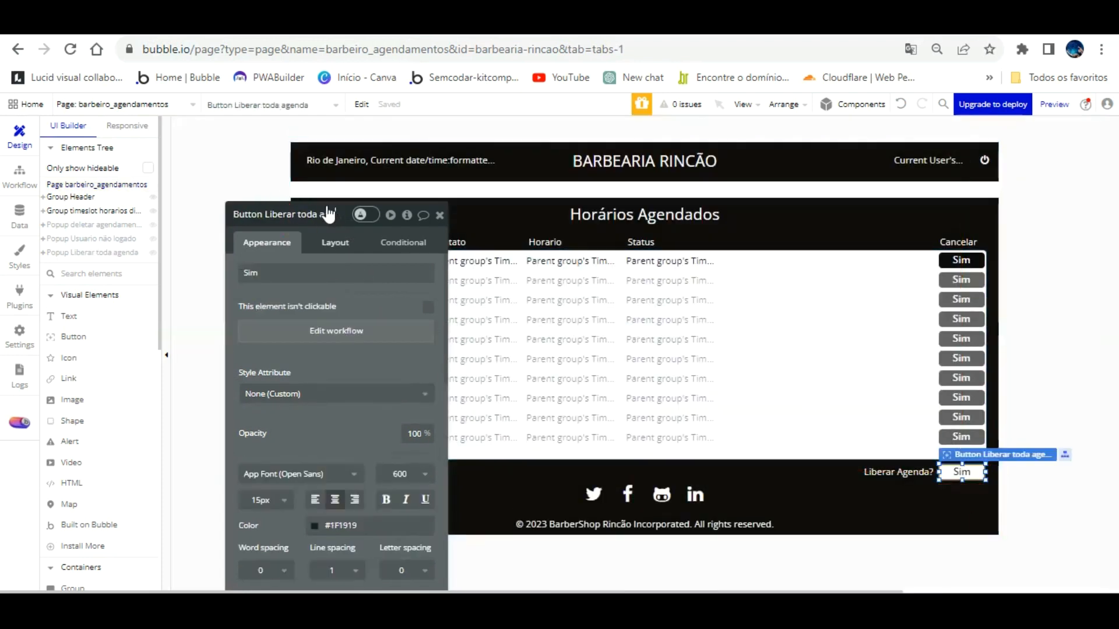
key("BackSpace")
key("BackSpace")
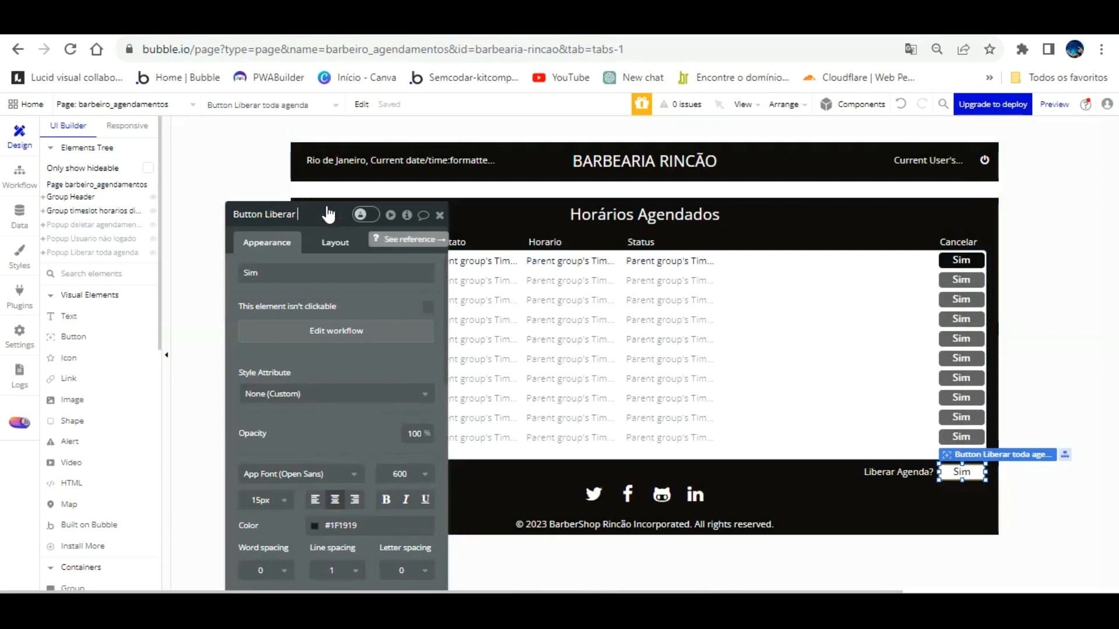
type("agendamentos")
left_click(374, 318)
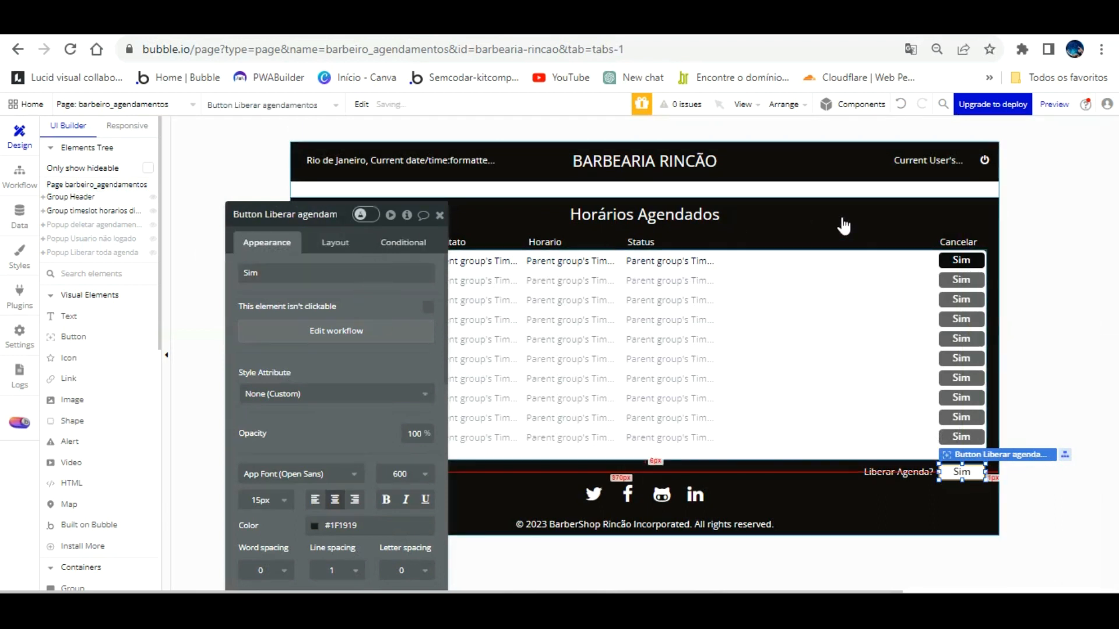
left_click(951, 260)
double_click(285, 213)
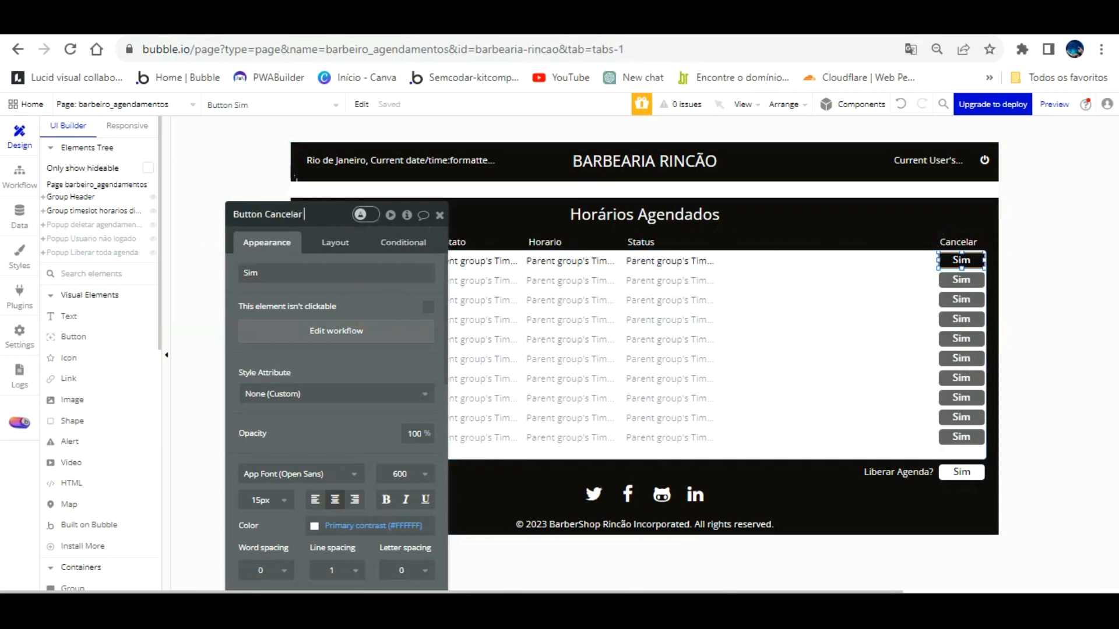
type("Cancelar agendamento")
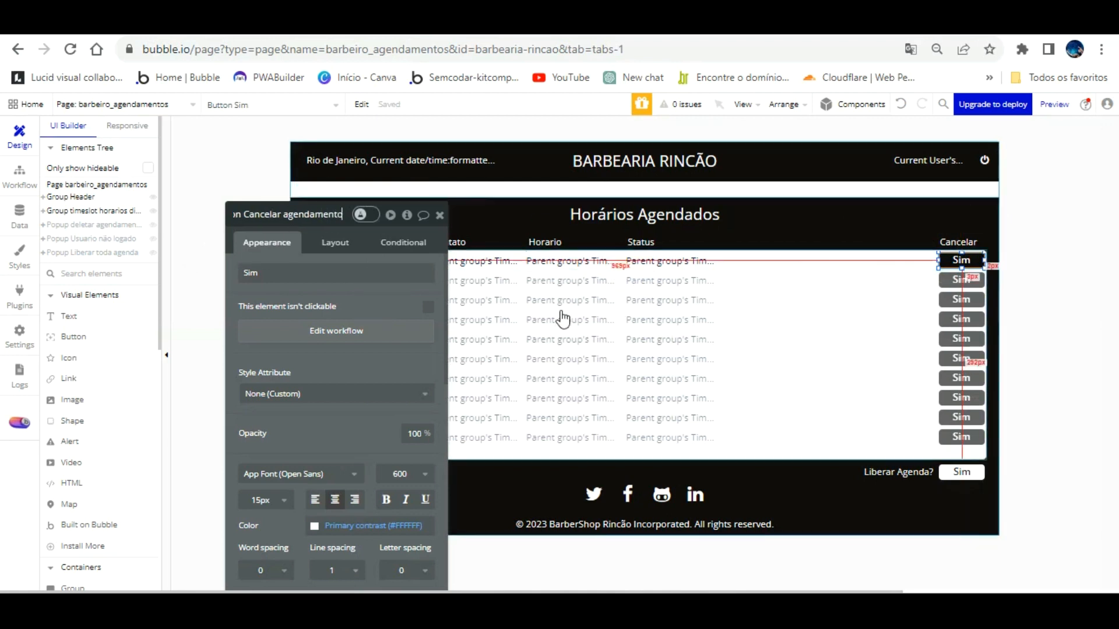
Step: Duplicate the popup's Sim button and name the copy Button cancelar Liberar toda agenda
left_click(128, 251)
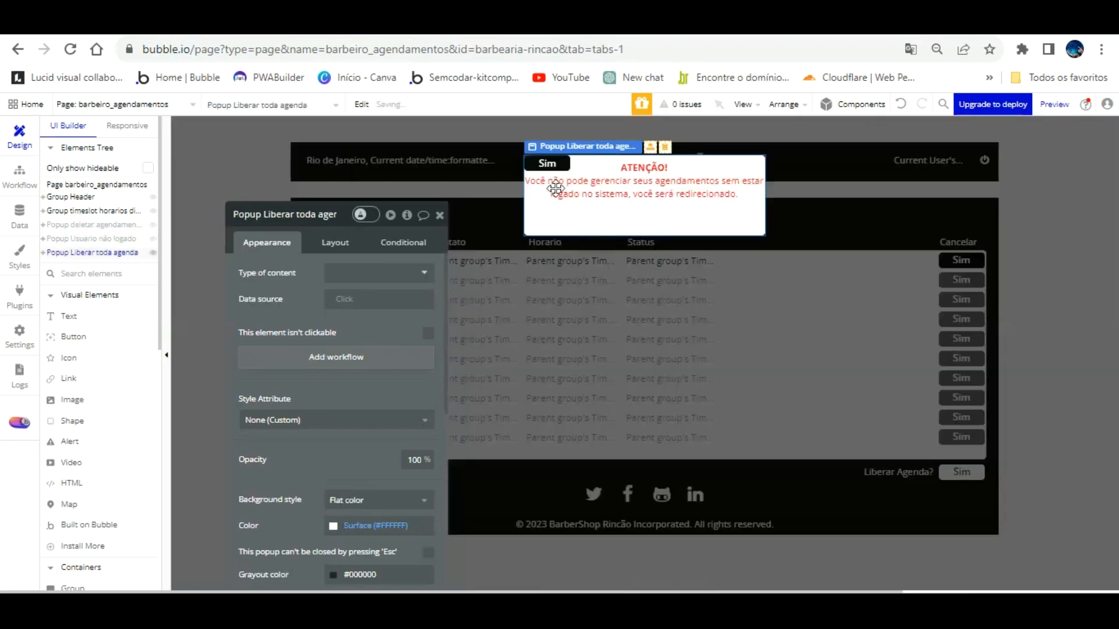
left_click_drag(556, 136, 698, 194)
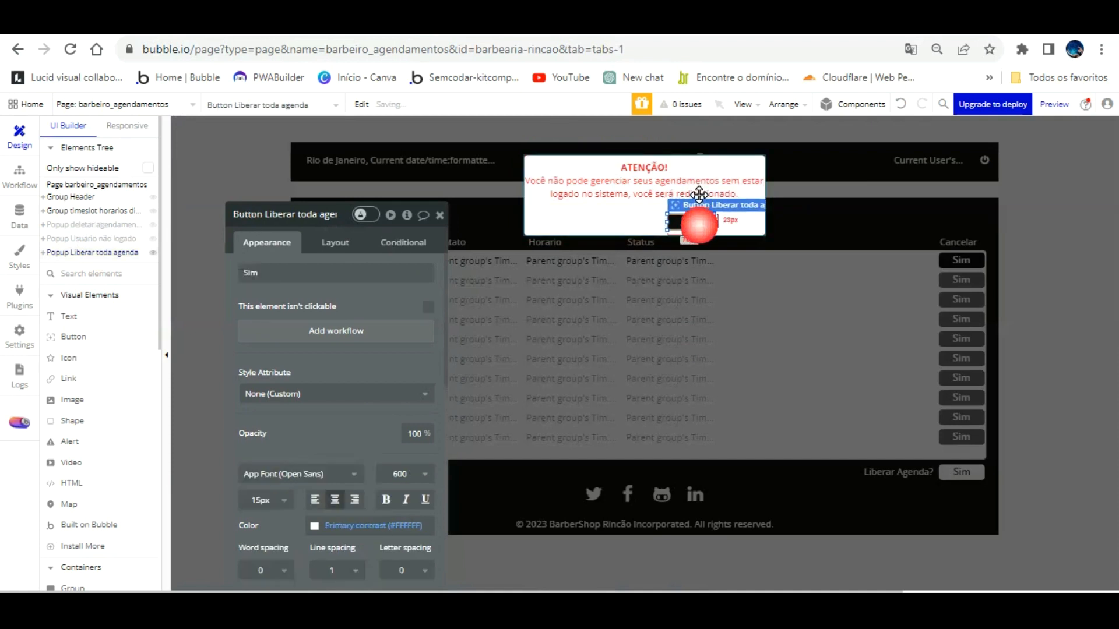
key("ctrl+v")
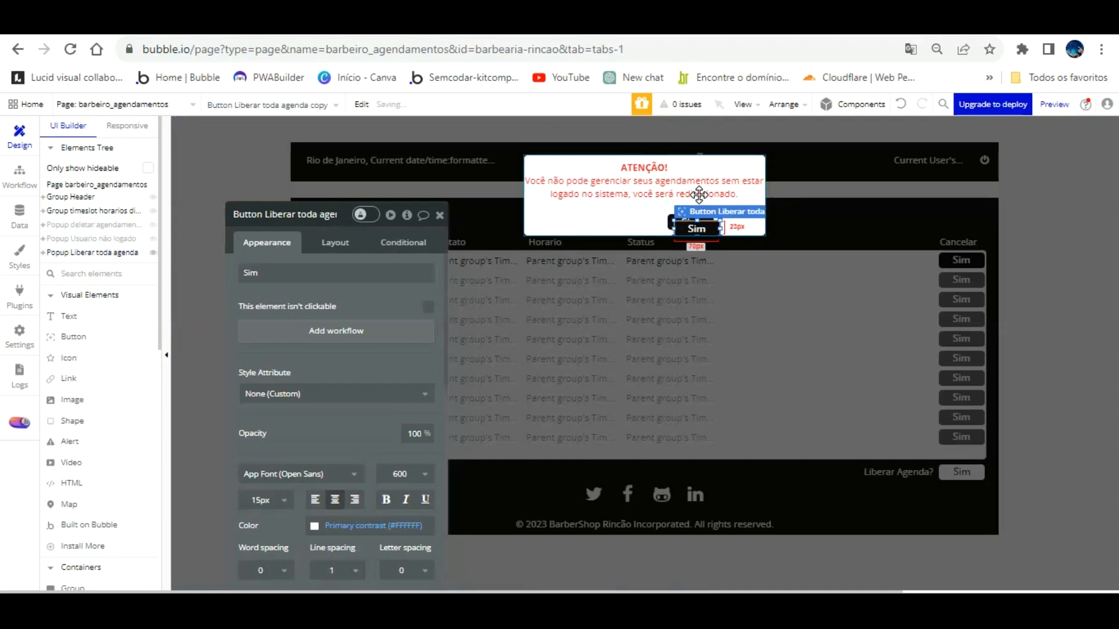
left_click_drag(695, 196, 607, 187)
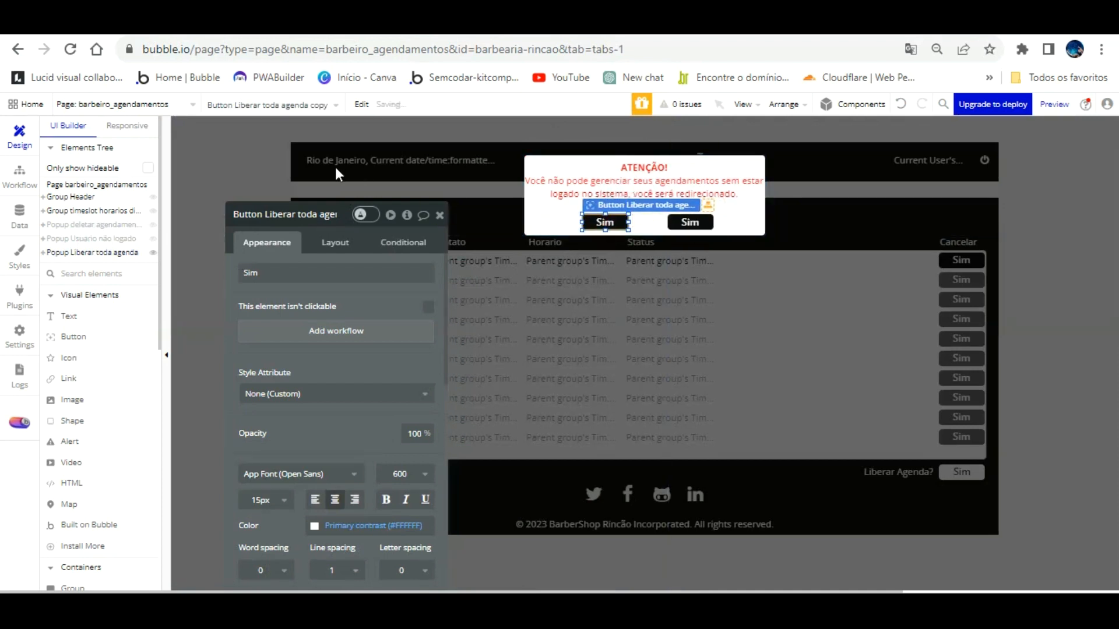
left_click(327, 215)
key("BackSpace")
key("BackSpace")
key("BackSpace")
key("BackSpace")
key("BackSpace")
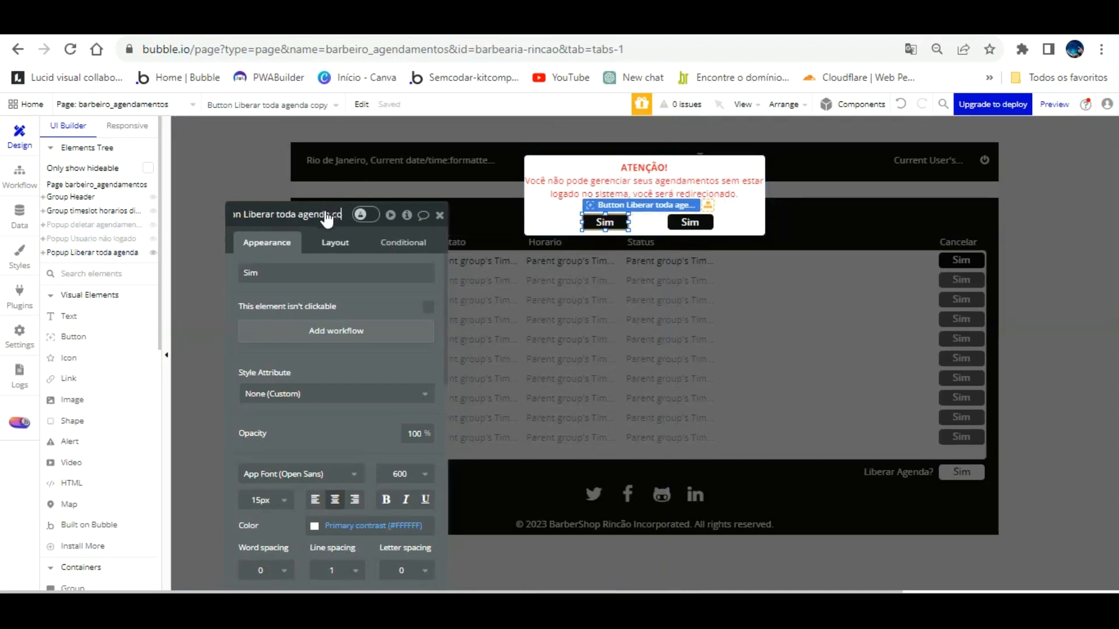
key("Return")
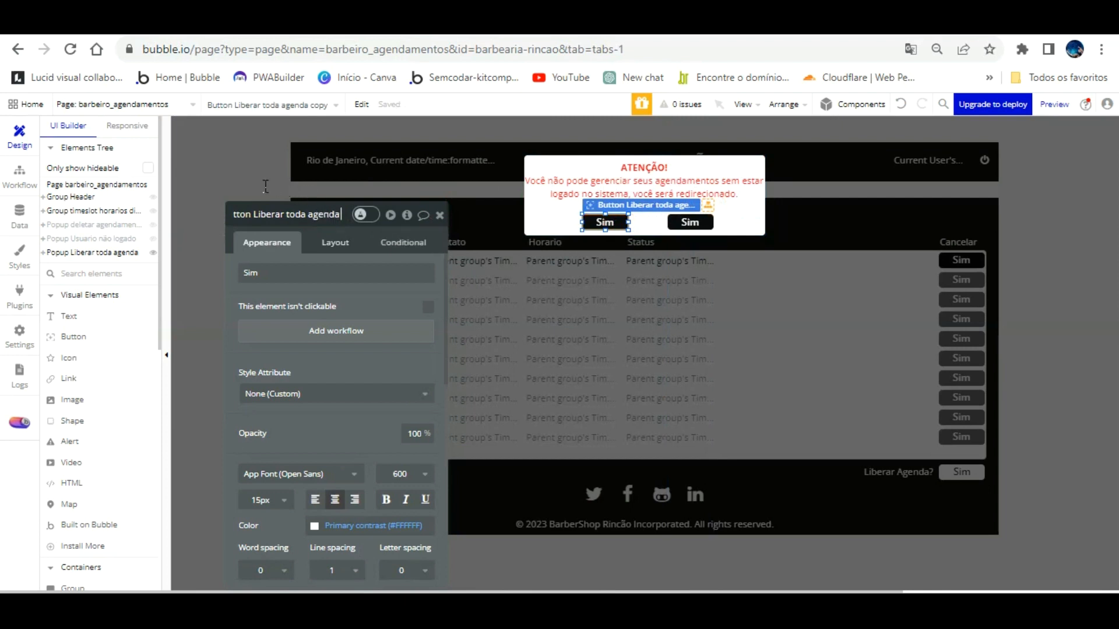
type("cancelar")
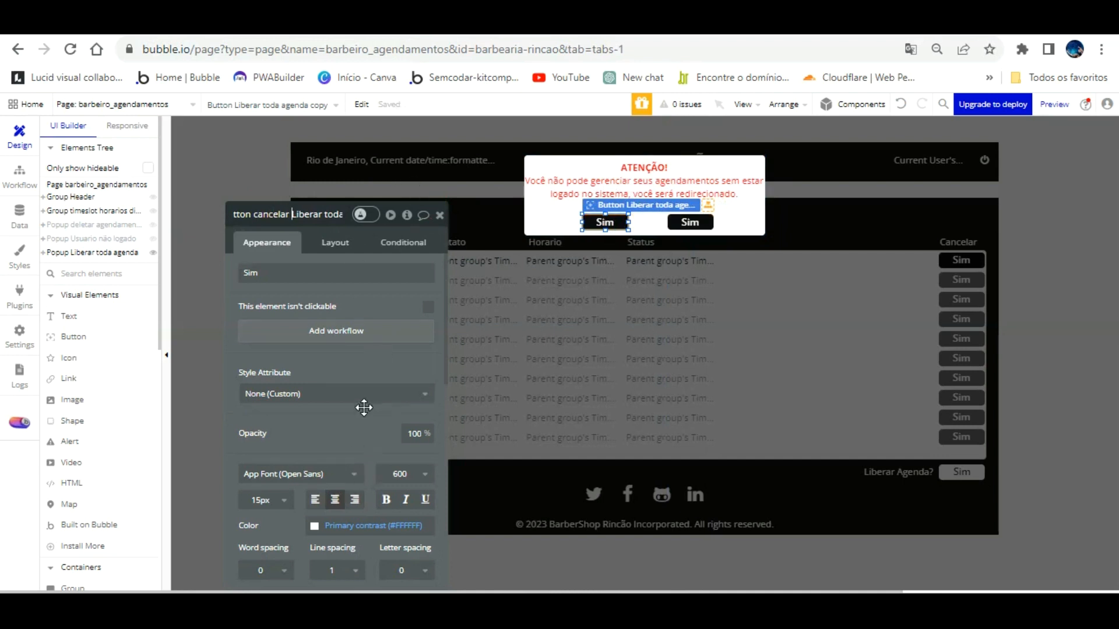
Step: Give the copied button a red Destructive background and the label Não
scroll(362, 407, "down", 4)
left_click(350, 390)
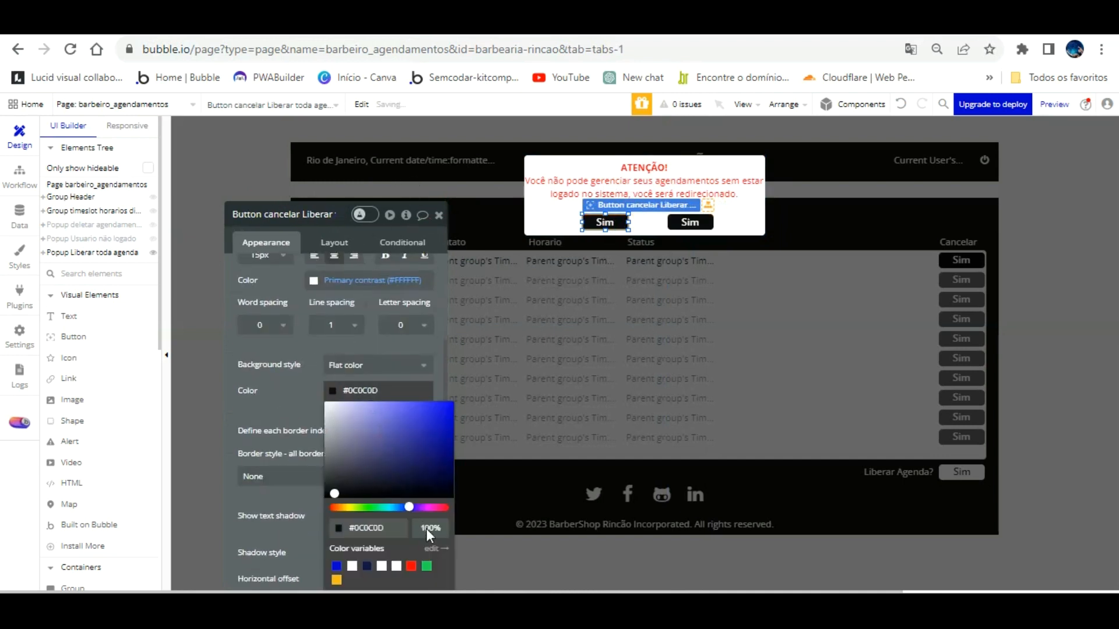
left_click(412, 565)
left_click(298, 385)
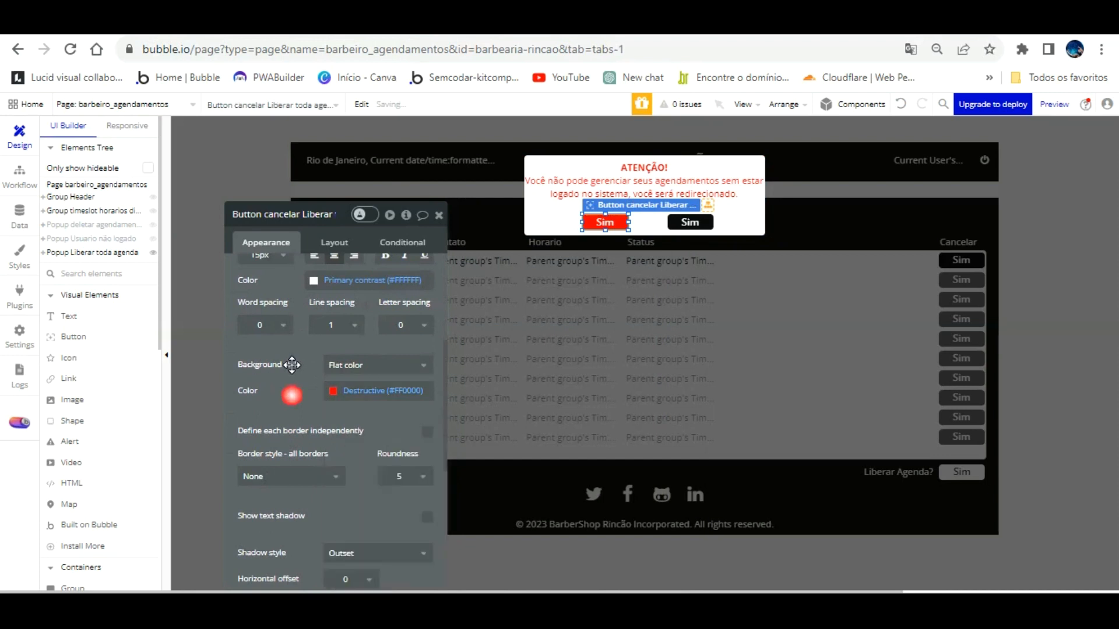
scroll(302, 258, "up", 4)
left_click(309, 271)
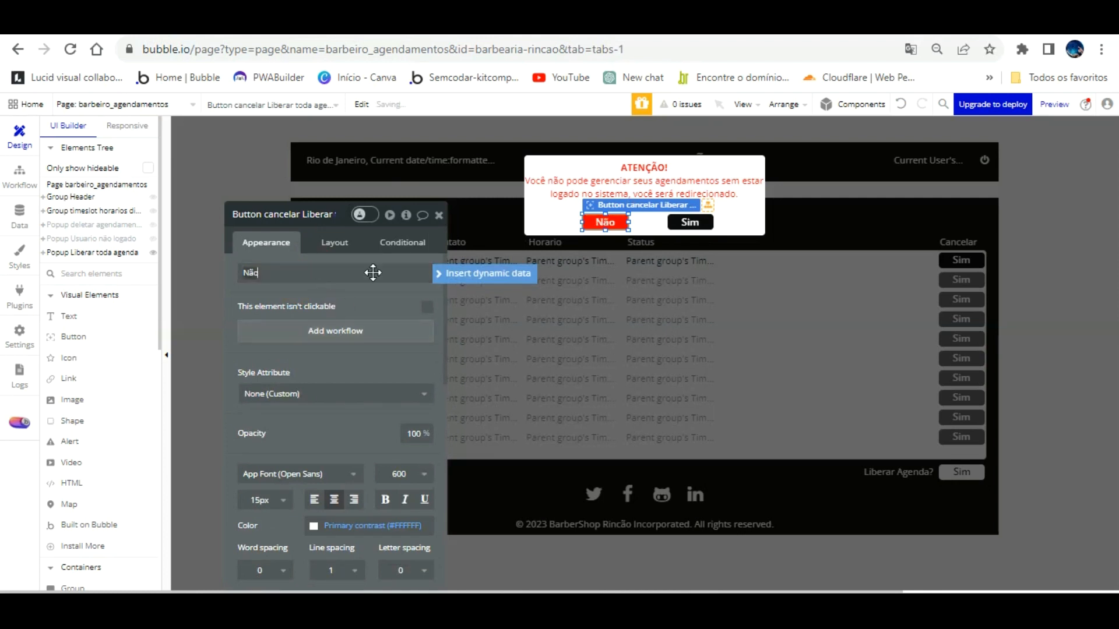
left_click(380, 292)
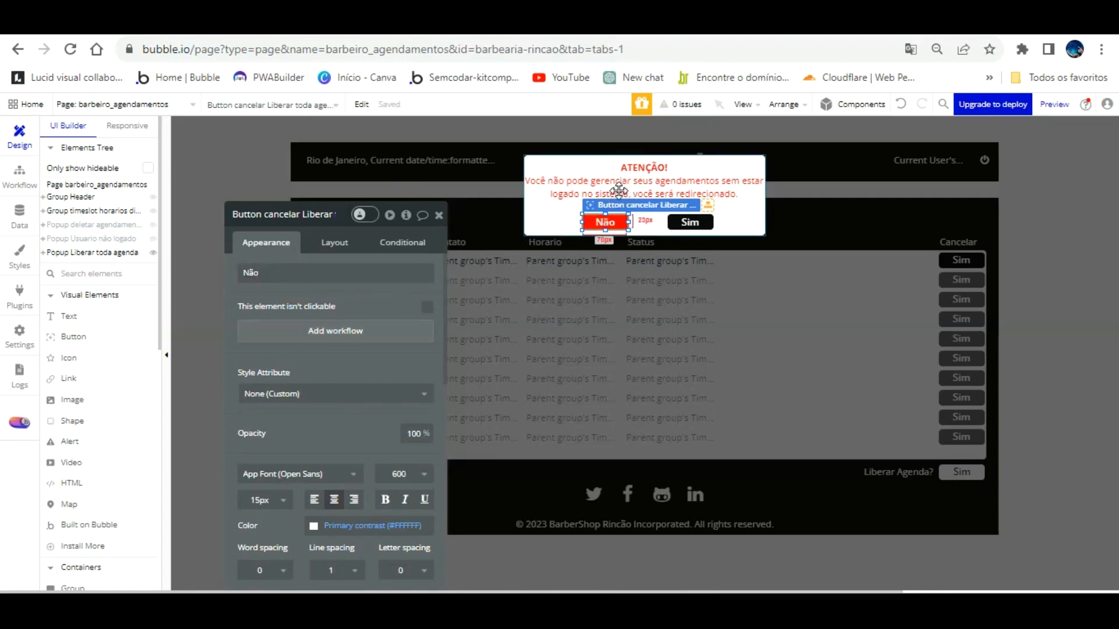
Step: Arrange the popup buttons with Sim on the left and Não on the right
left_click_drag(617, 190, 617, 189)
left_click_drag(688, 188, 687, 185)
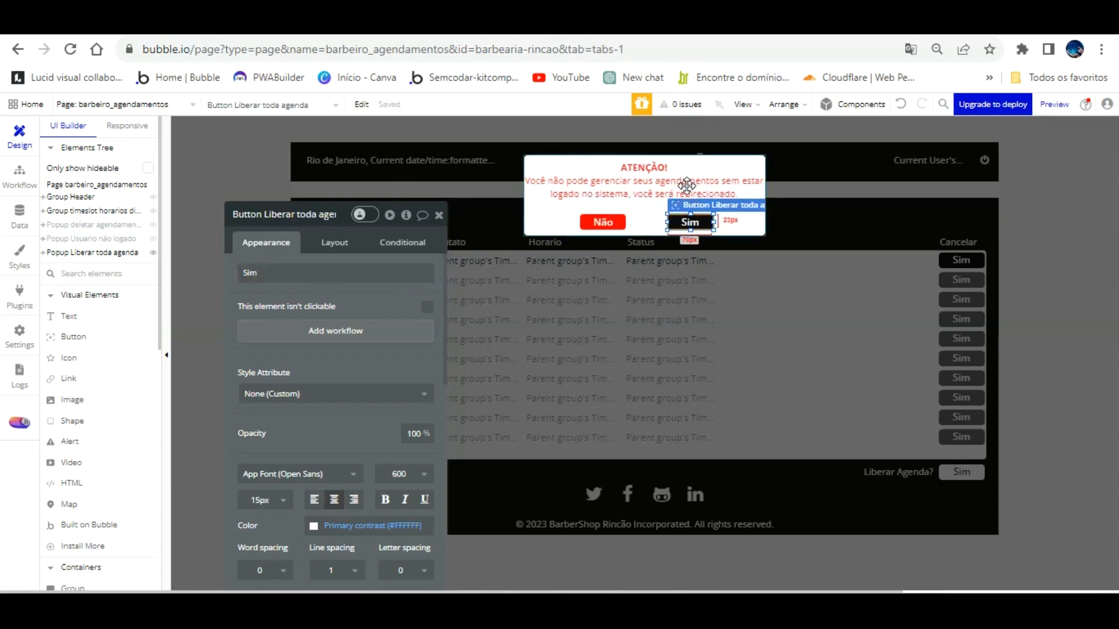
mouse_move(609, 191)
left_mouse_down()
mouse_move(733, 185)
mouse_move(590, 190)
mouse_move(604, 191)
left_mouse_up()
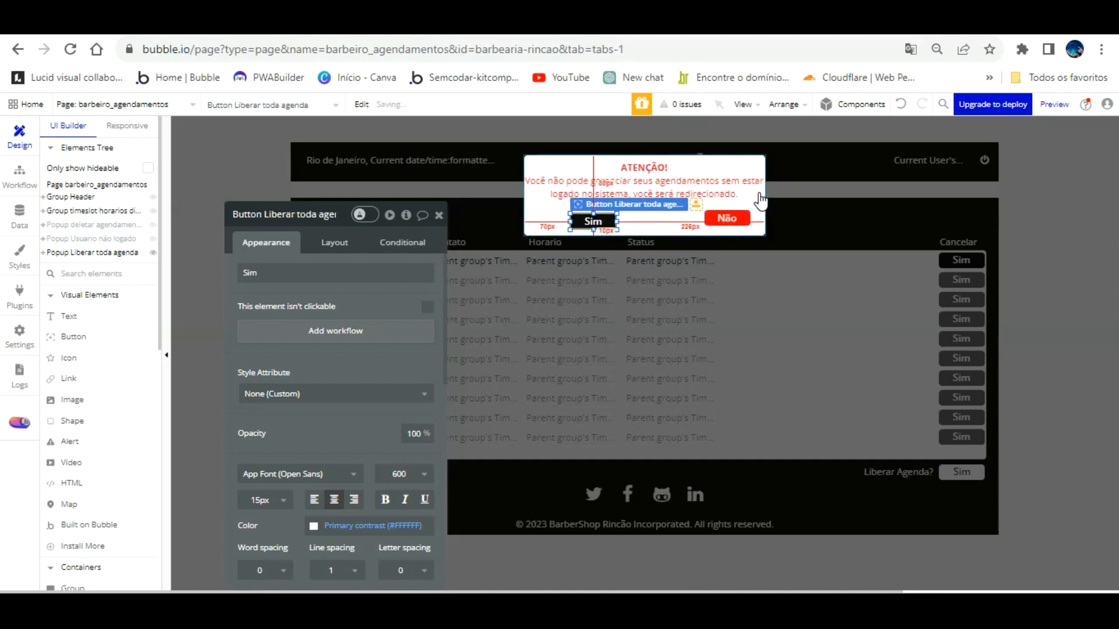
left_click_drag(738, 189, 708, 193)
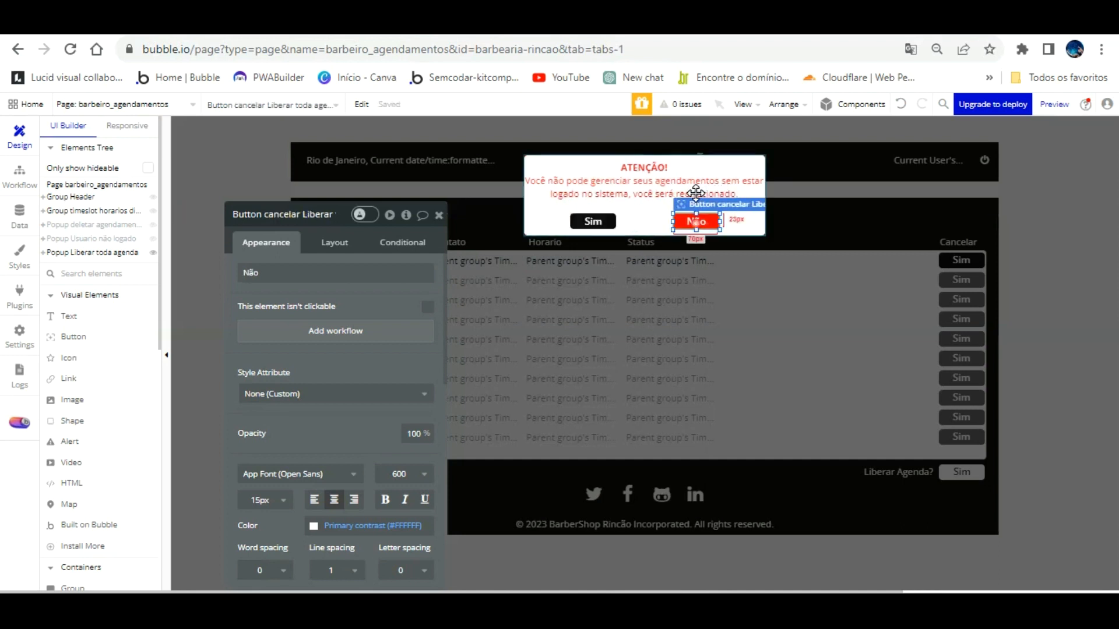
Step: Make the Não button's workflow hide Popup Liberar toda agenda
left_click(341, 330)
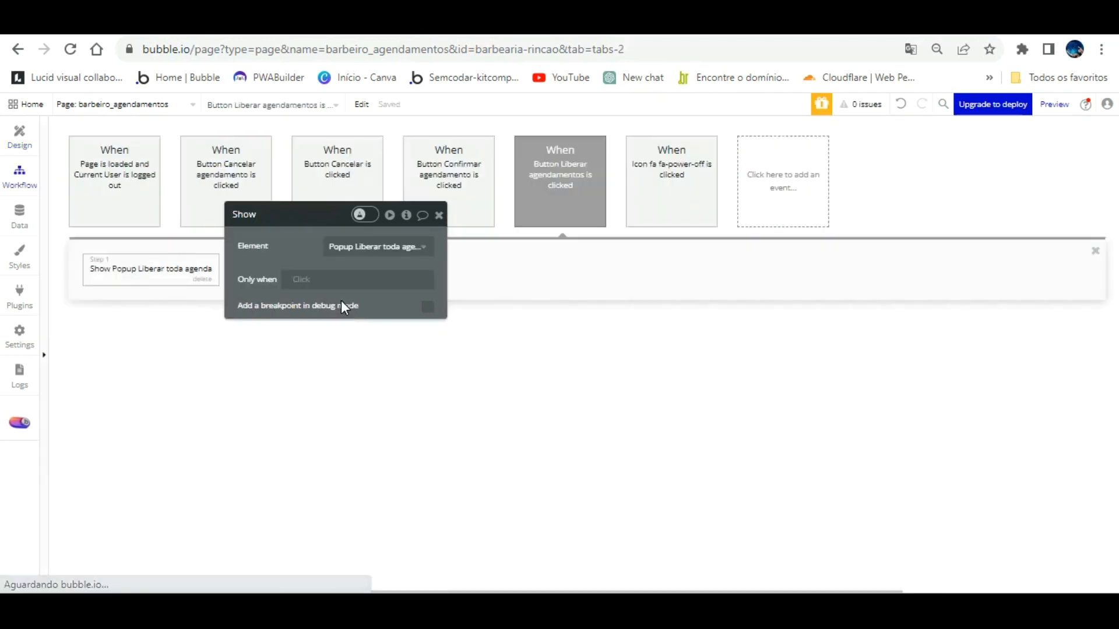
left_click(143, 268)
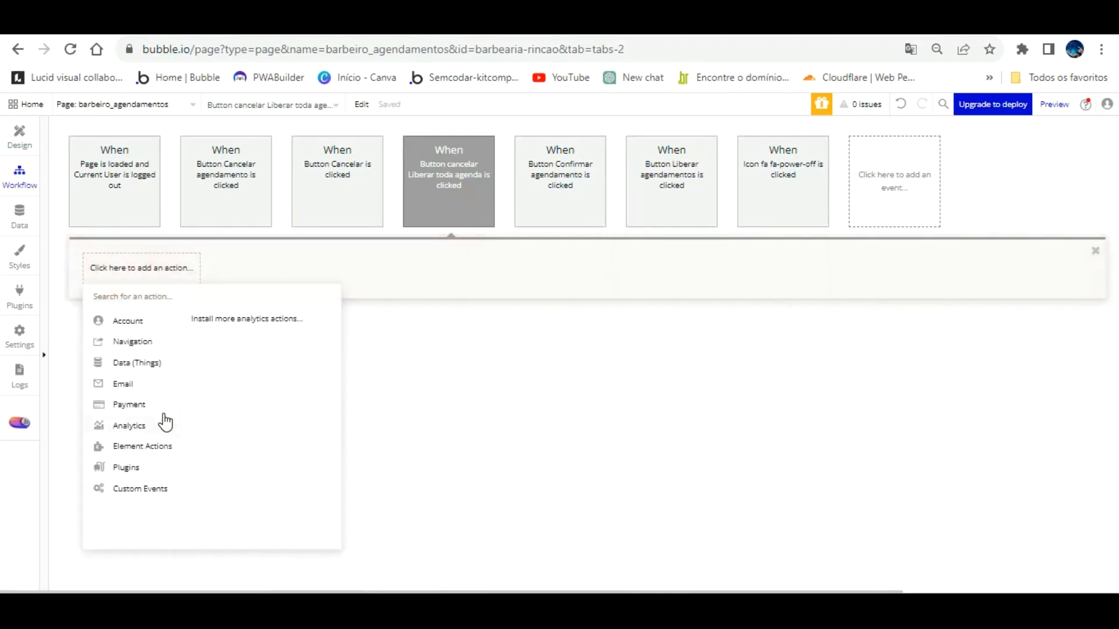
mouse_move(143, 446)
left_click(274, 332)
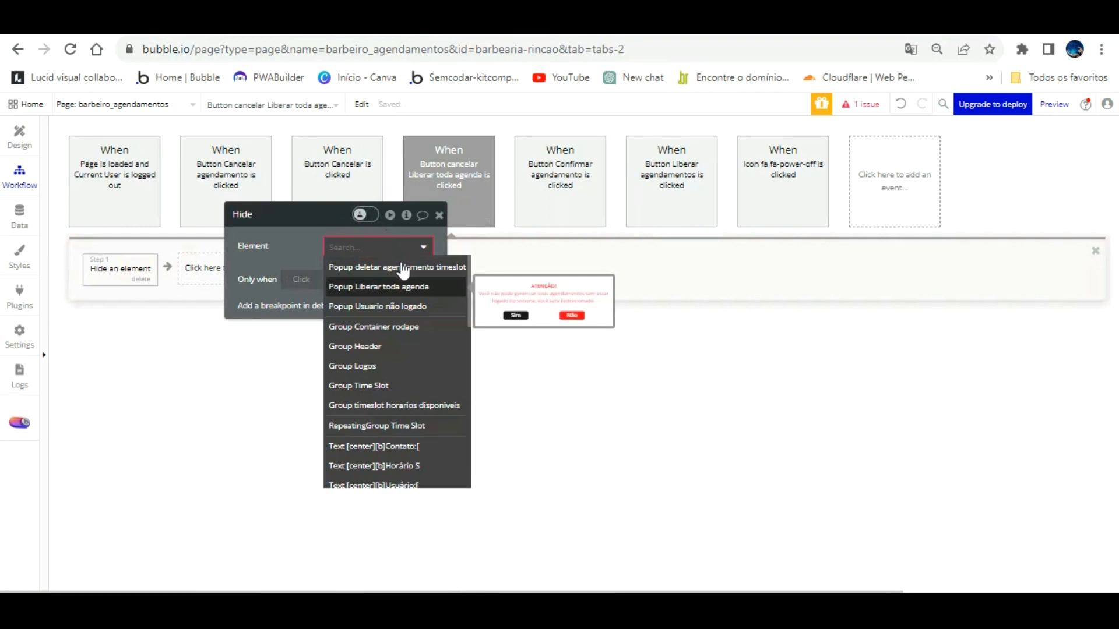
left_click(402, 286)
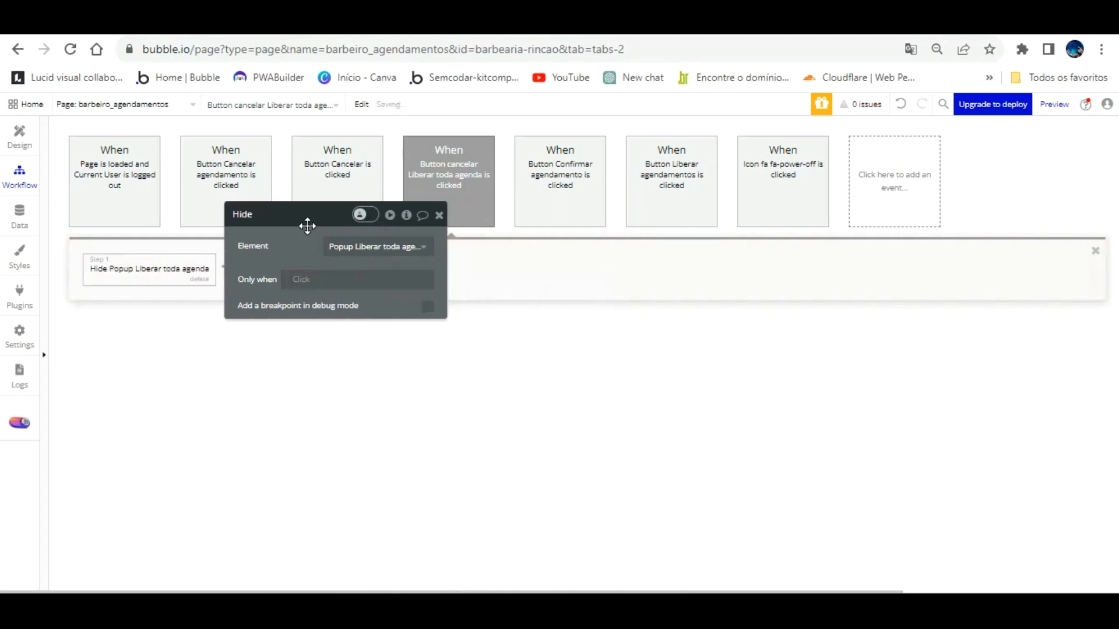
left_click(17, 115)
Step: Make the Sim button delete the list of Time Slots from RepeatingGroup Time Slot
left_click(594, 217)
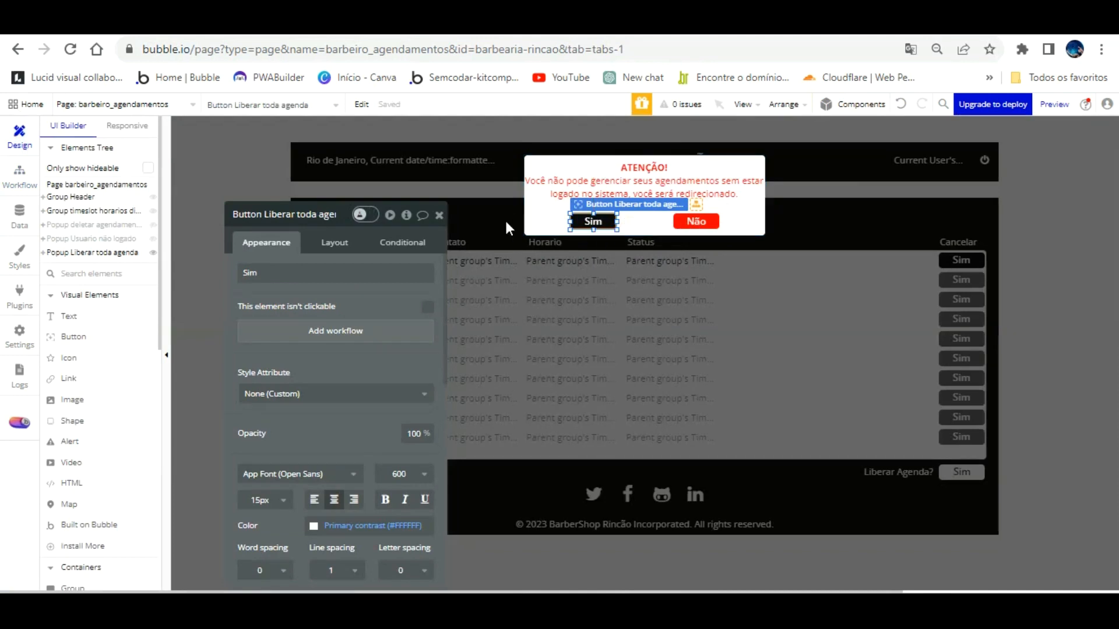
left_click(335, 330)
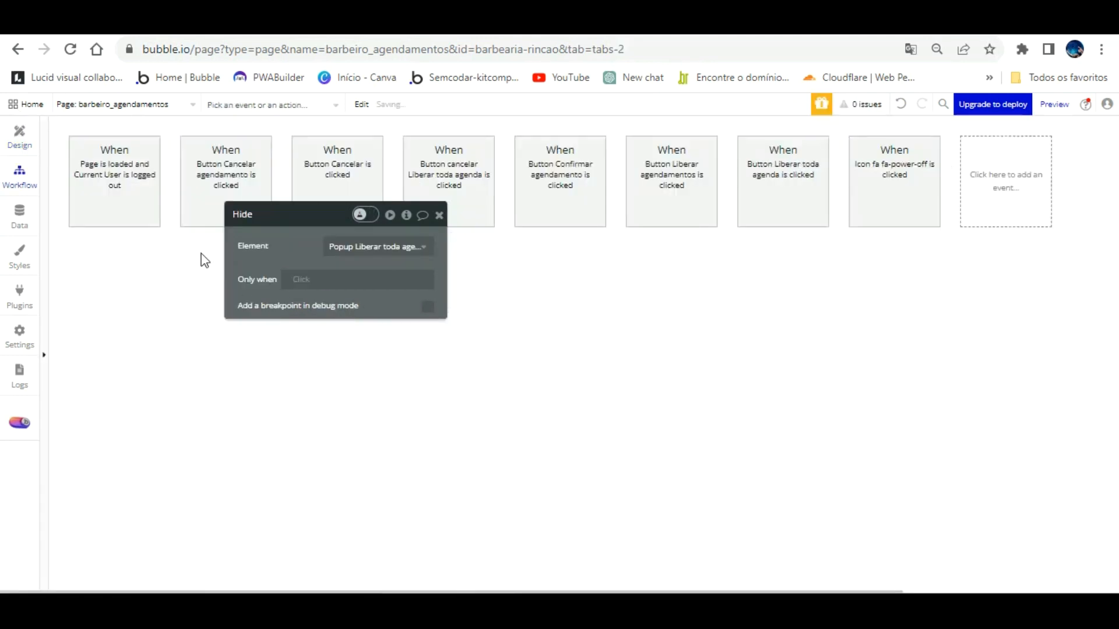
left_click(142, 268)
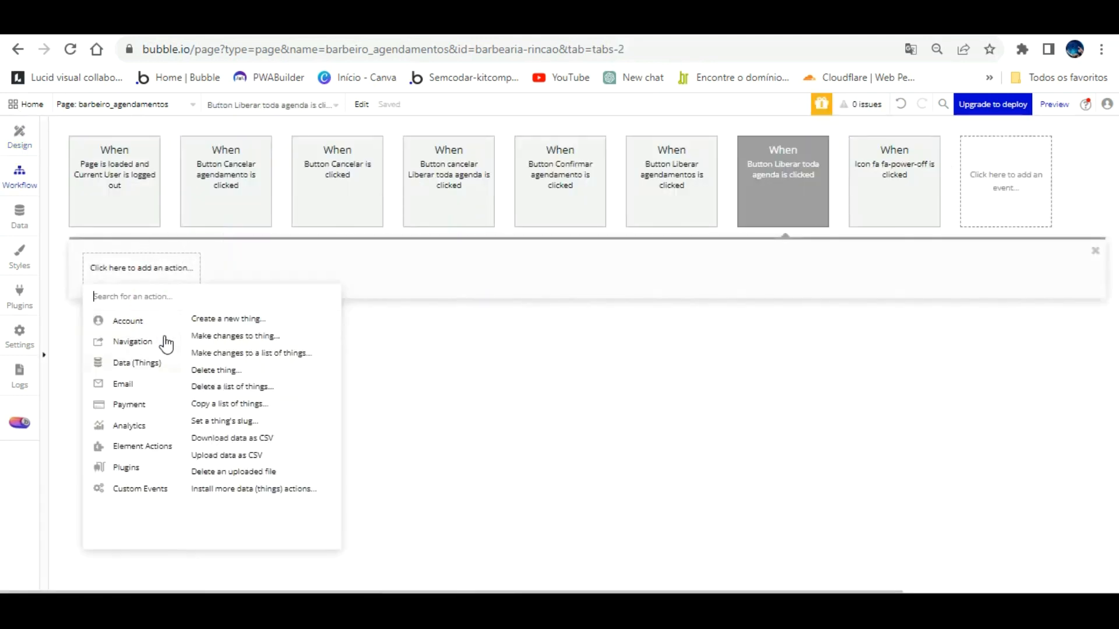
left_click(242, 386)
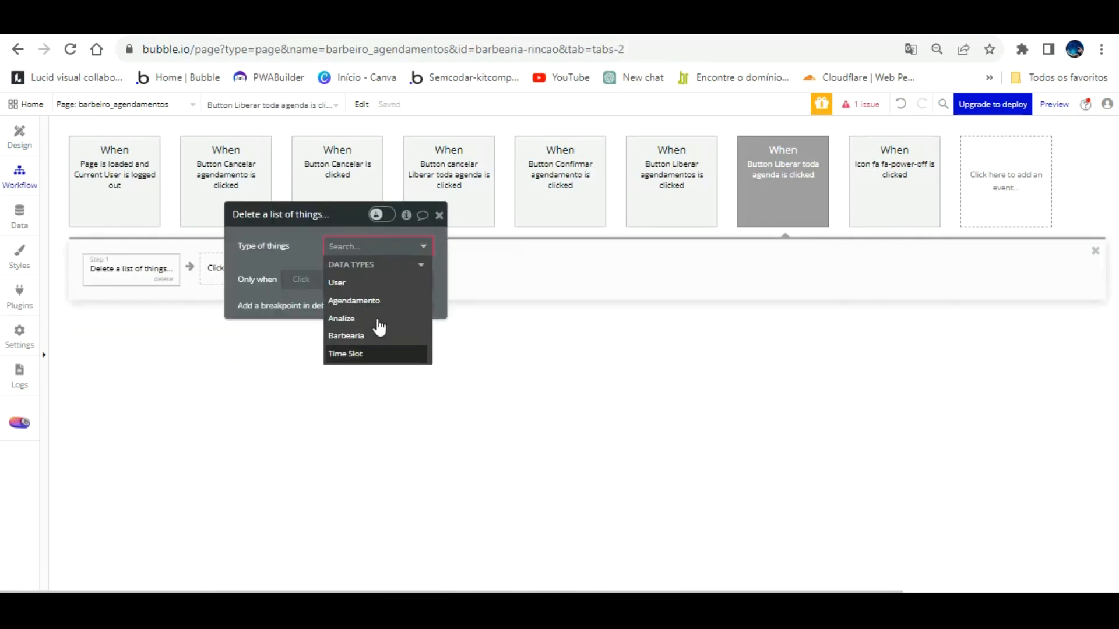
left_click(373, 354)
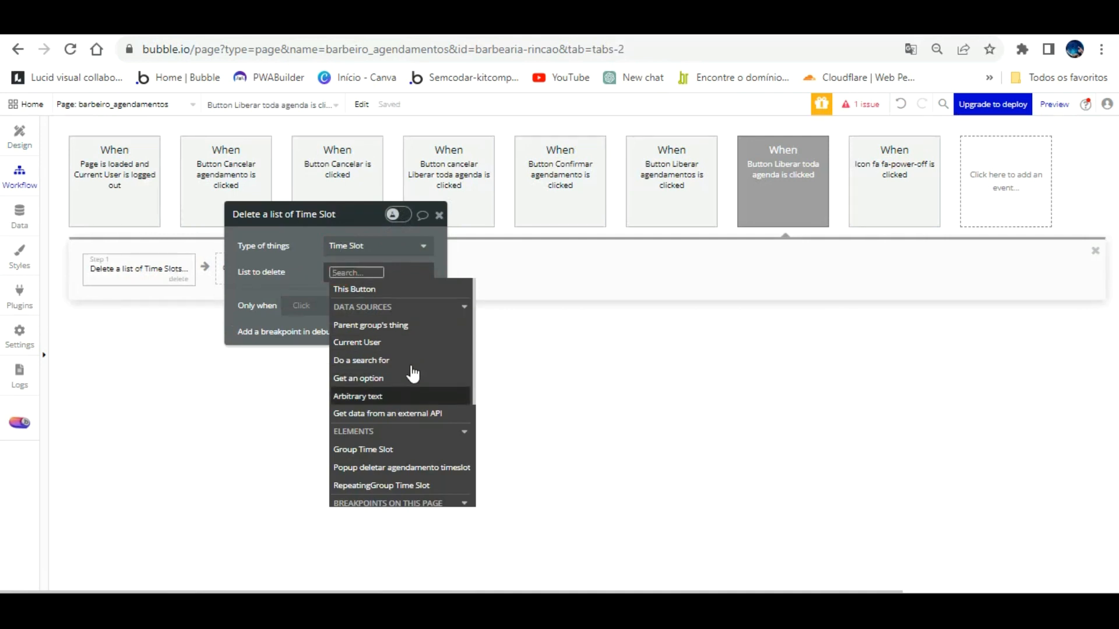
scroll(413, 379, "down", 2)
left_click(402, 404)
left_click(375, 318)
left_click(303, 272)
left_click(19, 135)
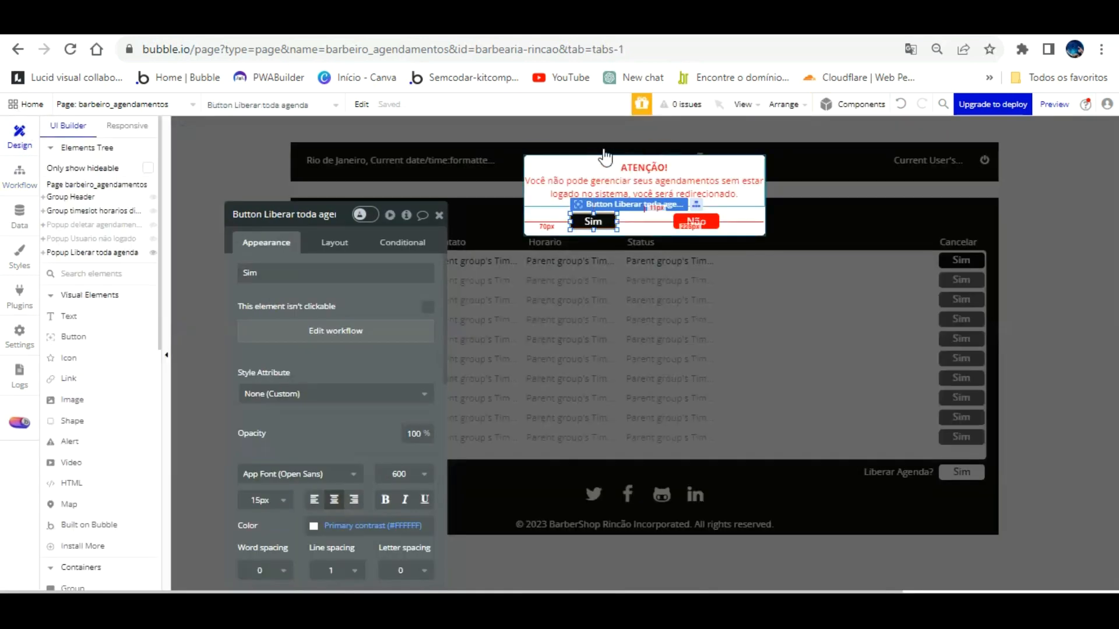
Step: Clear all of the popup's ATENÇÃO! warning text
left_click(604, 173)
left_click(363, 274)
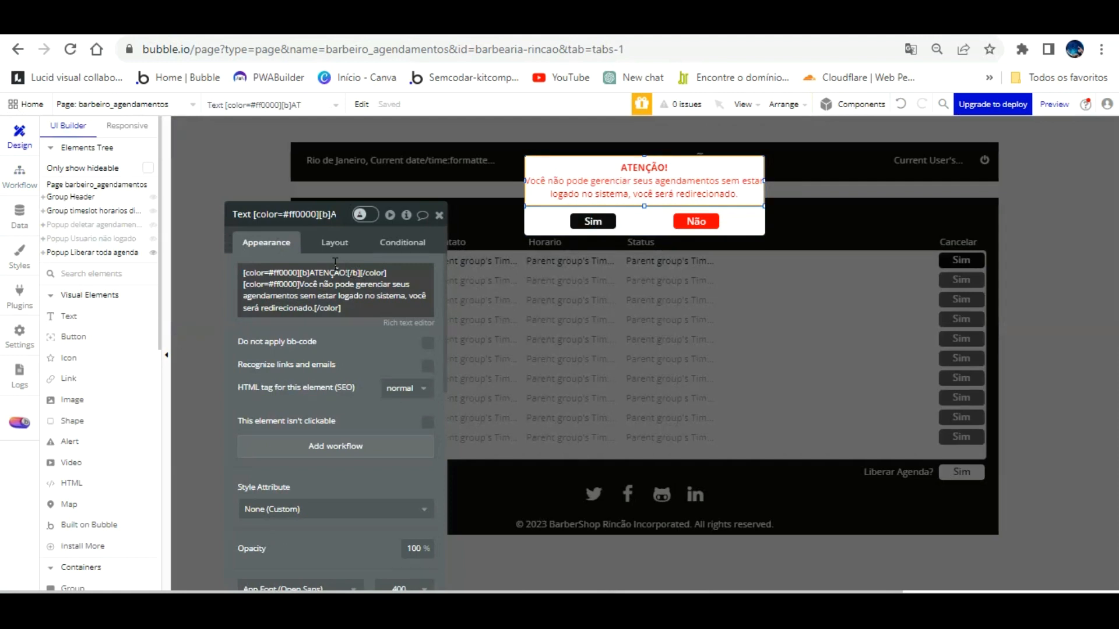
left_click(304, 284)
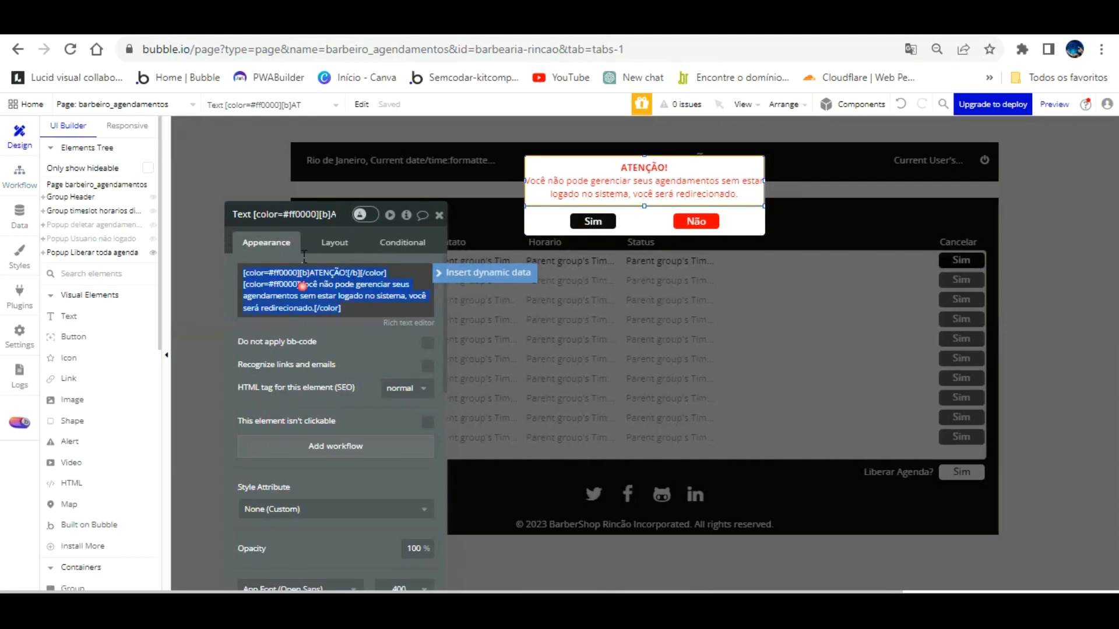
left_click(304, 284)
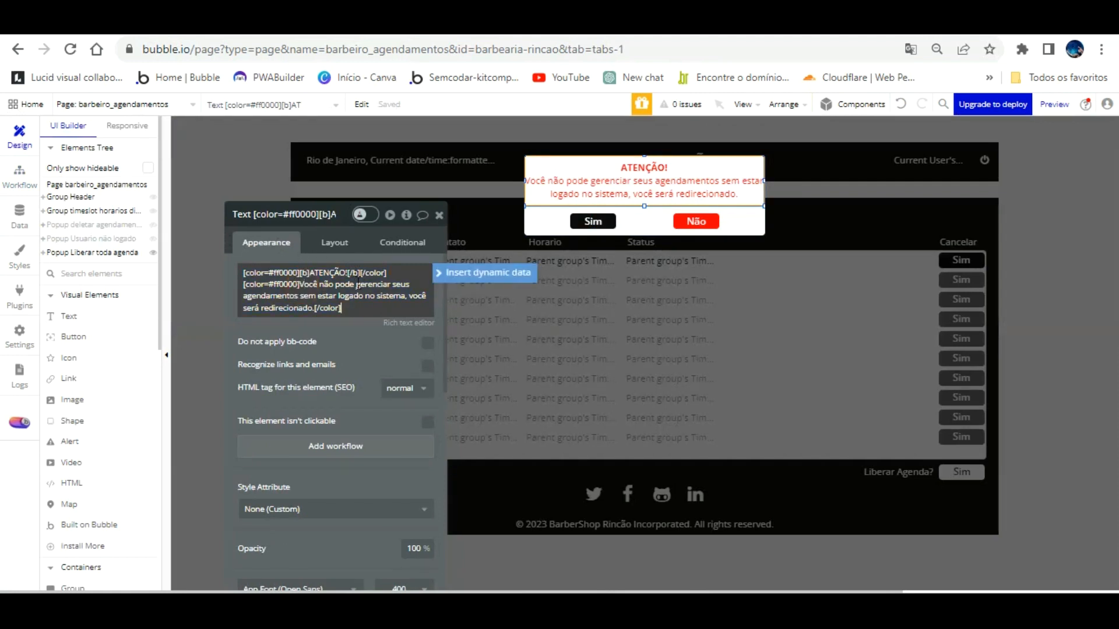
right_click(358, 309)
left_click(450, 349)
Step: Write the two-line message 'Tem certesa que deseja liberar a agenda?' / 'Está ação não poderá ser desfeita'
left_click(373, 274)
type("Tem certesa")
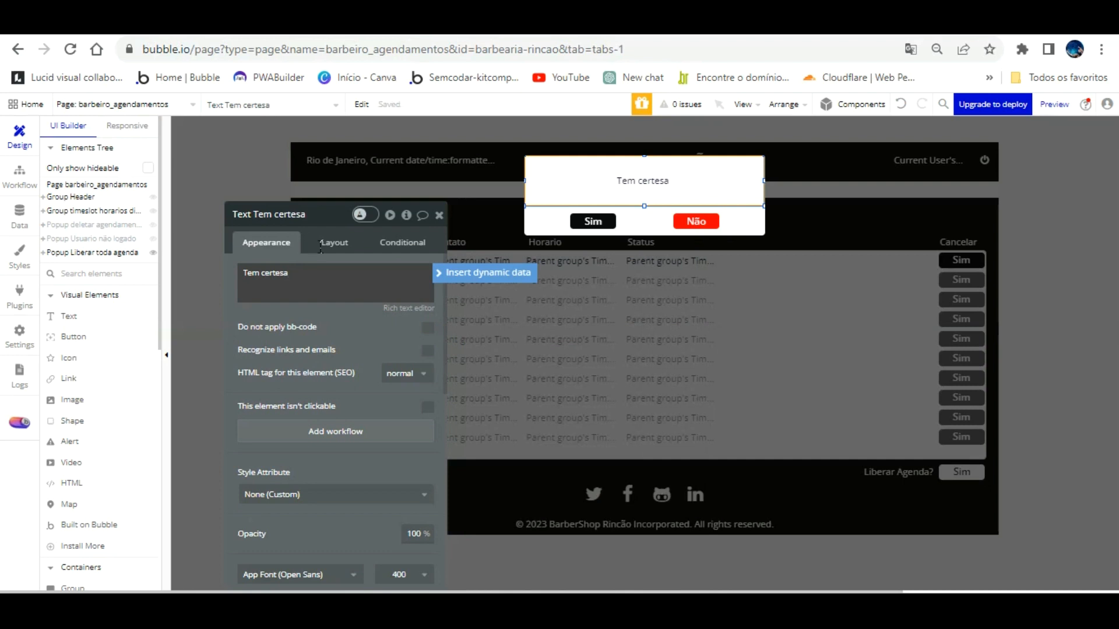
type("que deseja can")
key("BackSpace")
type("liberar a agenda")
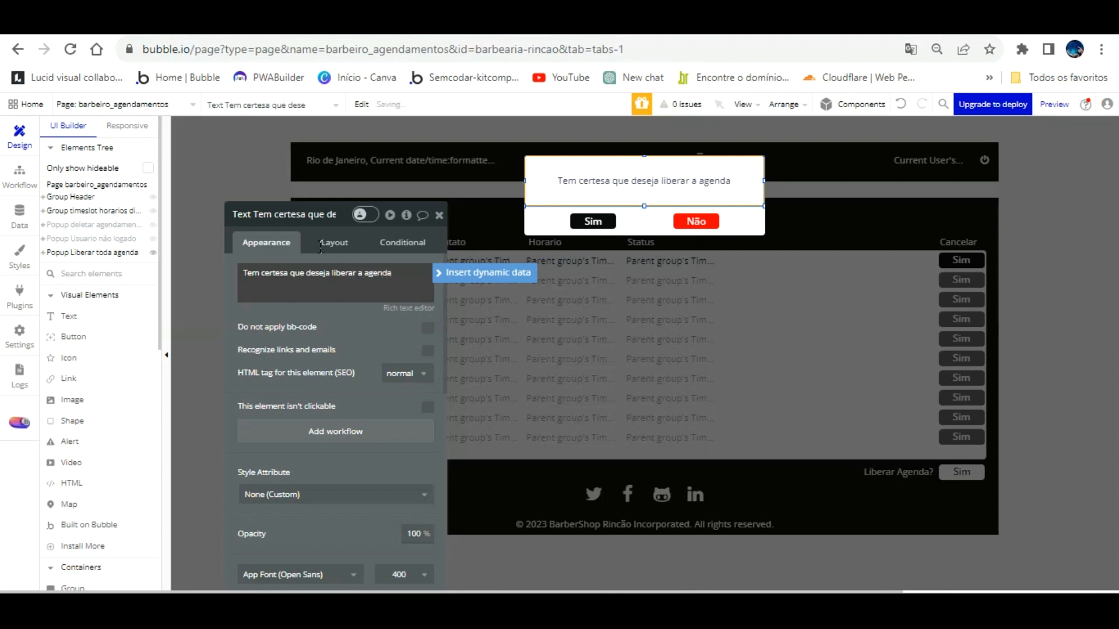
key("alt")
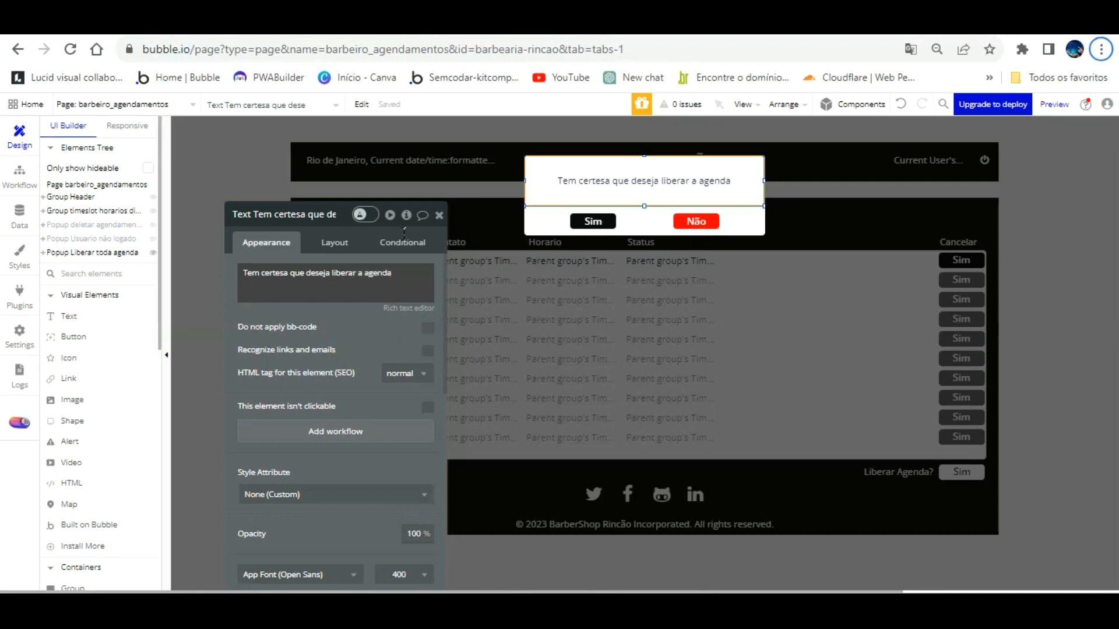
left_click(400, 277)
left_click(399, 275)
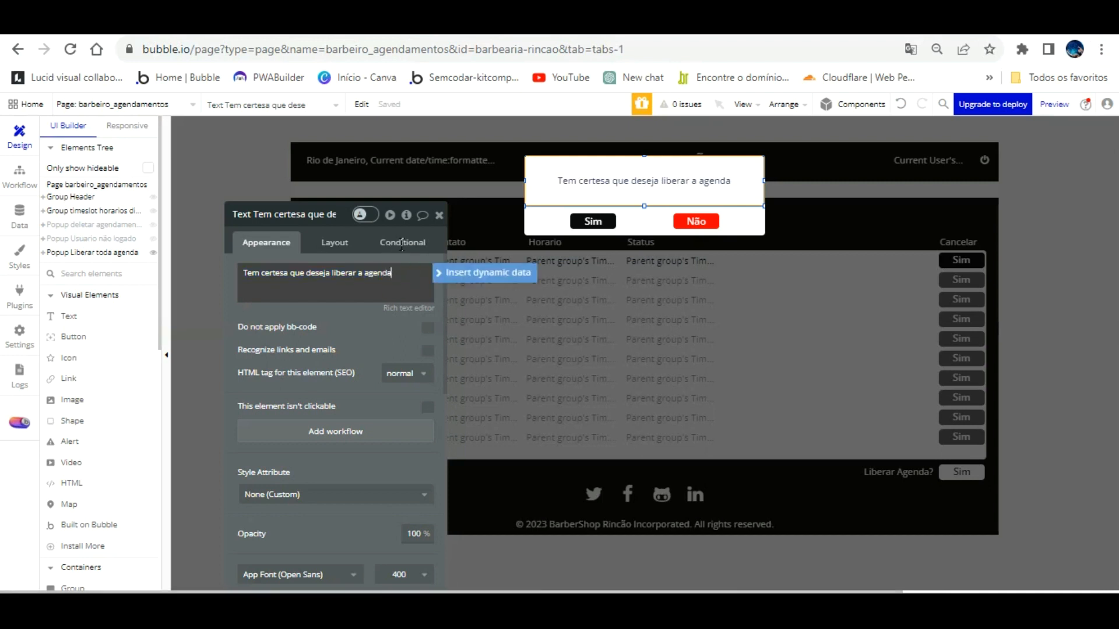
type("?")
key("Return")
type("Está a")
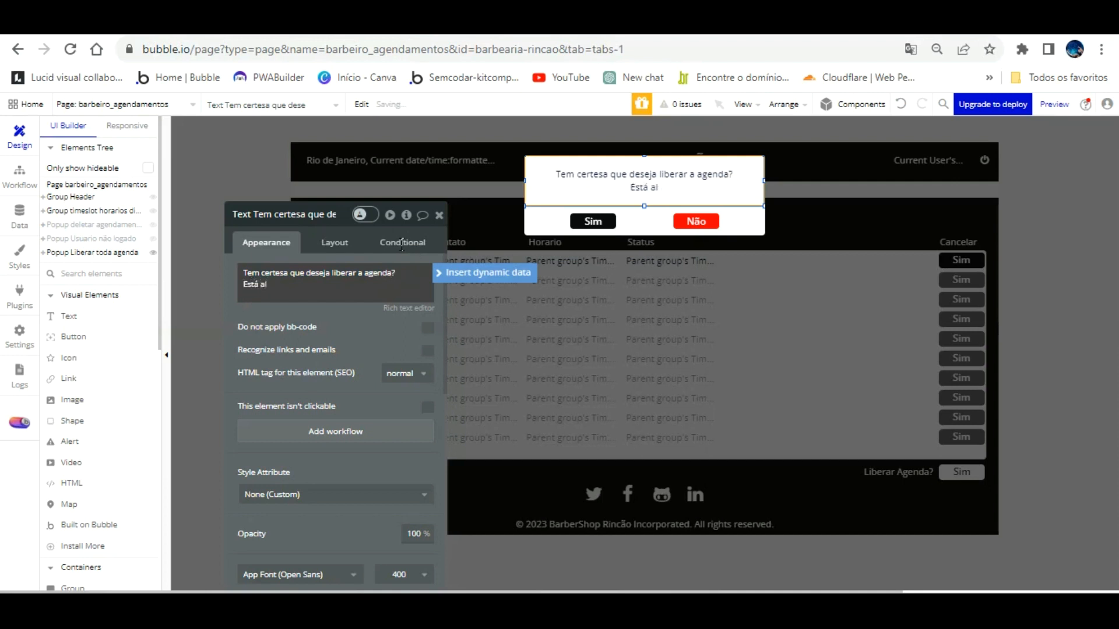
type("ção não poderá ser desfeita")
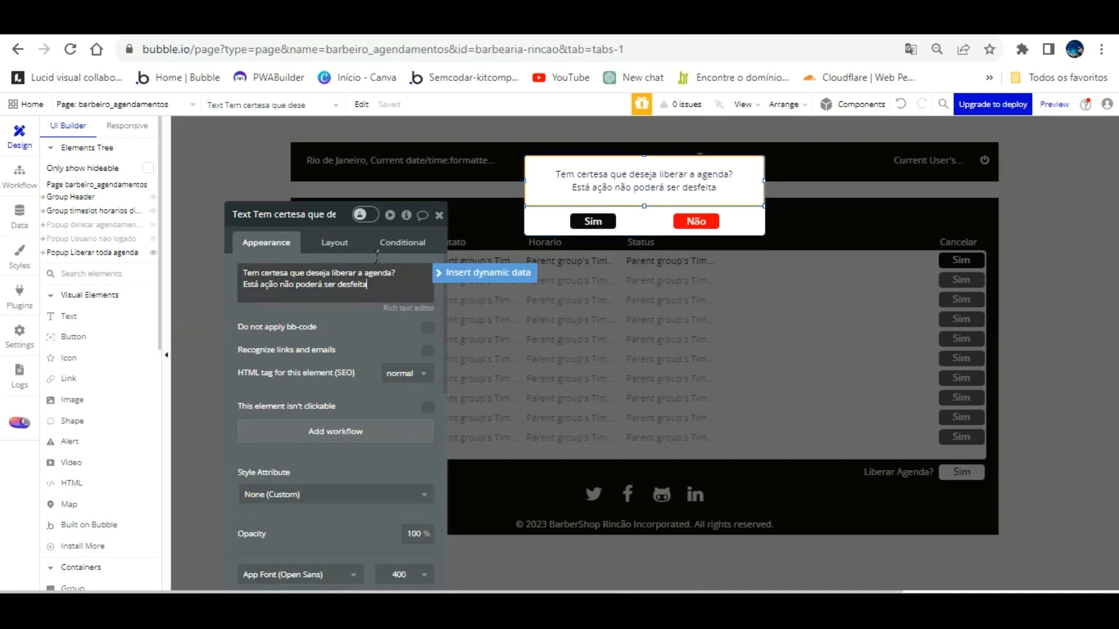
left_click(357, 297)
Step: Make the popup's question line bold and red
left_click(411, 308)
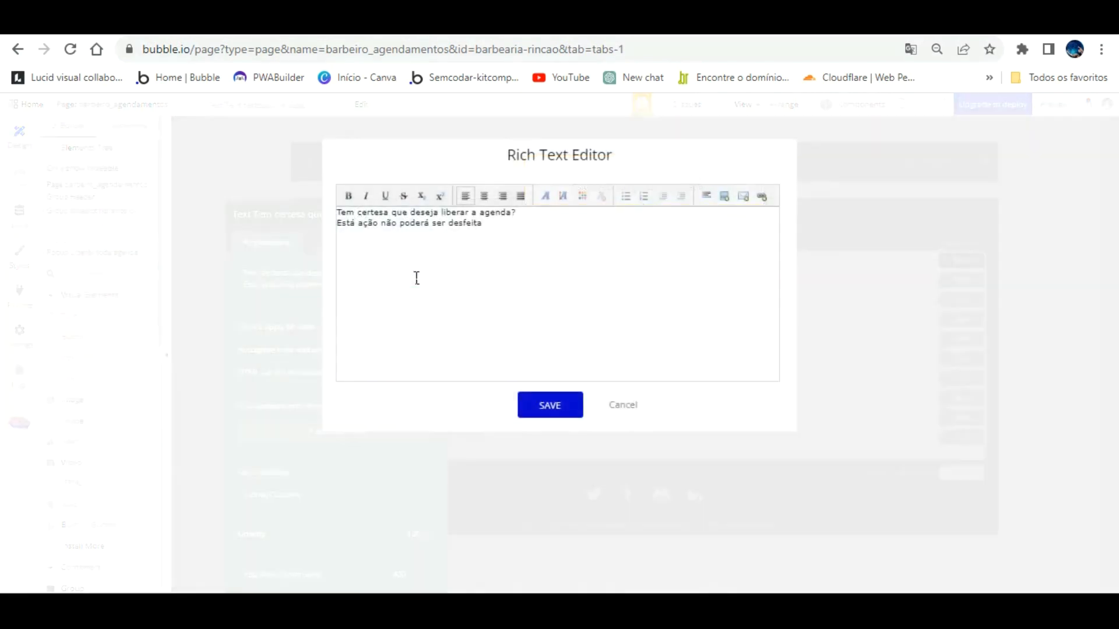
left_click_drag(517, 185, 341, 182)
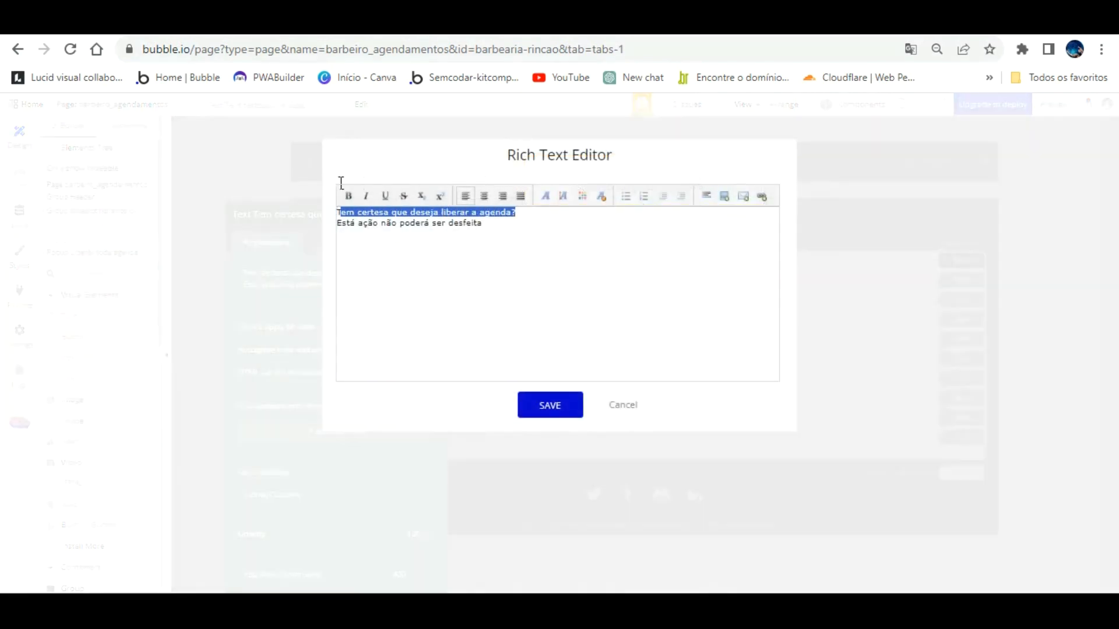
left_click(348, 196)
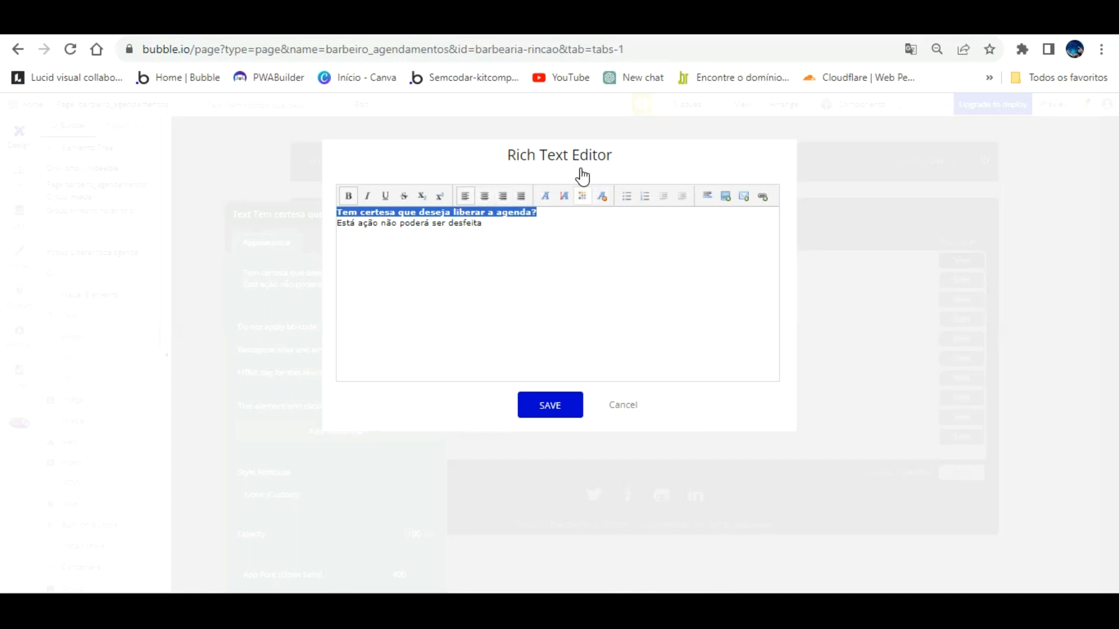
left_click(582, 196)
left_click(587, 215)
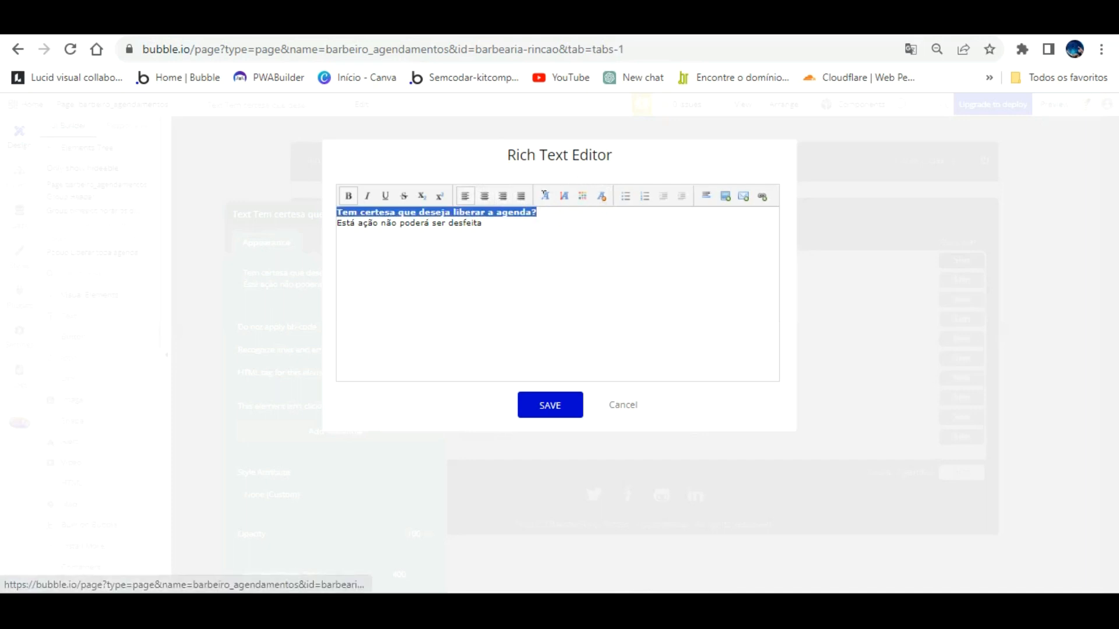
Step: Set the 'Está ação não poderá ser desfeita' line to black and save the text
left_click_drag(483, 223, 330, 226)
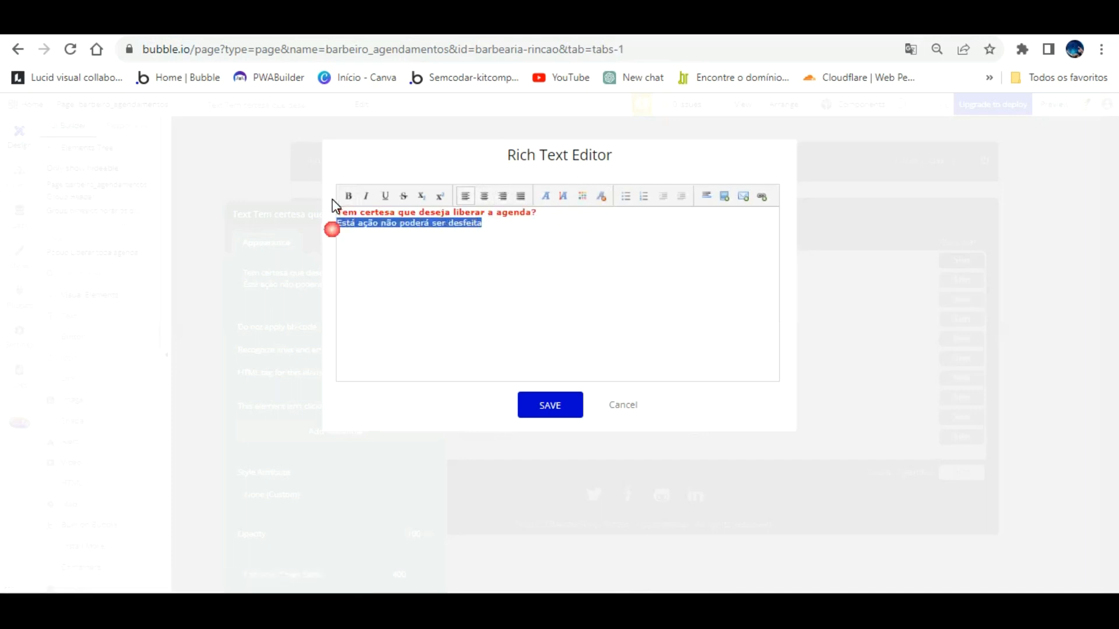
left_click(582, 196)
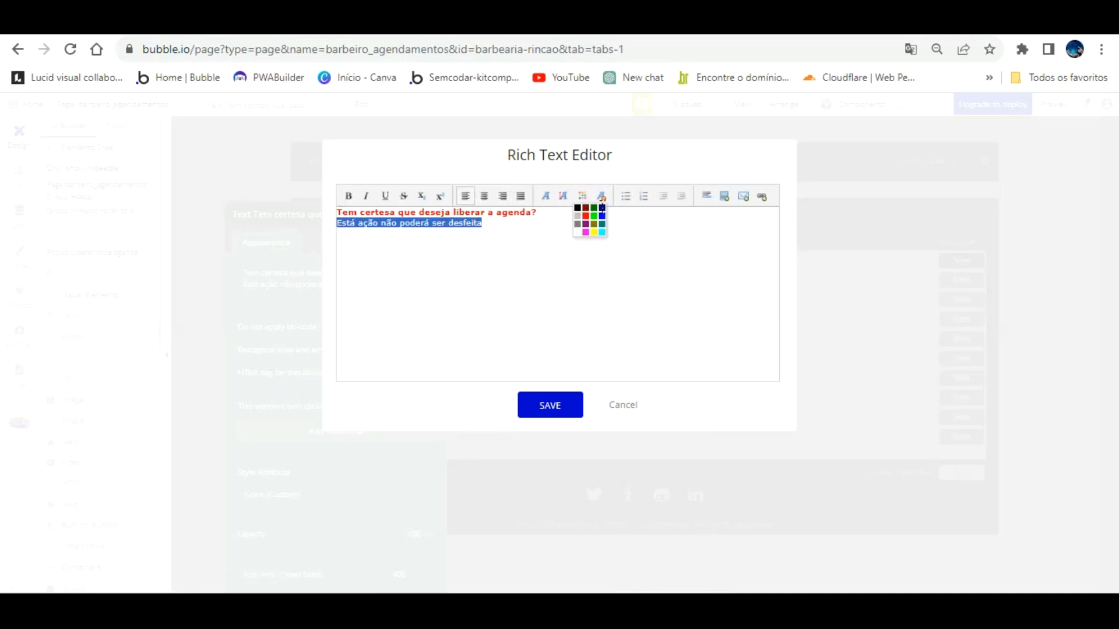
left_click(579, 207)
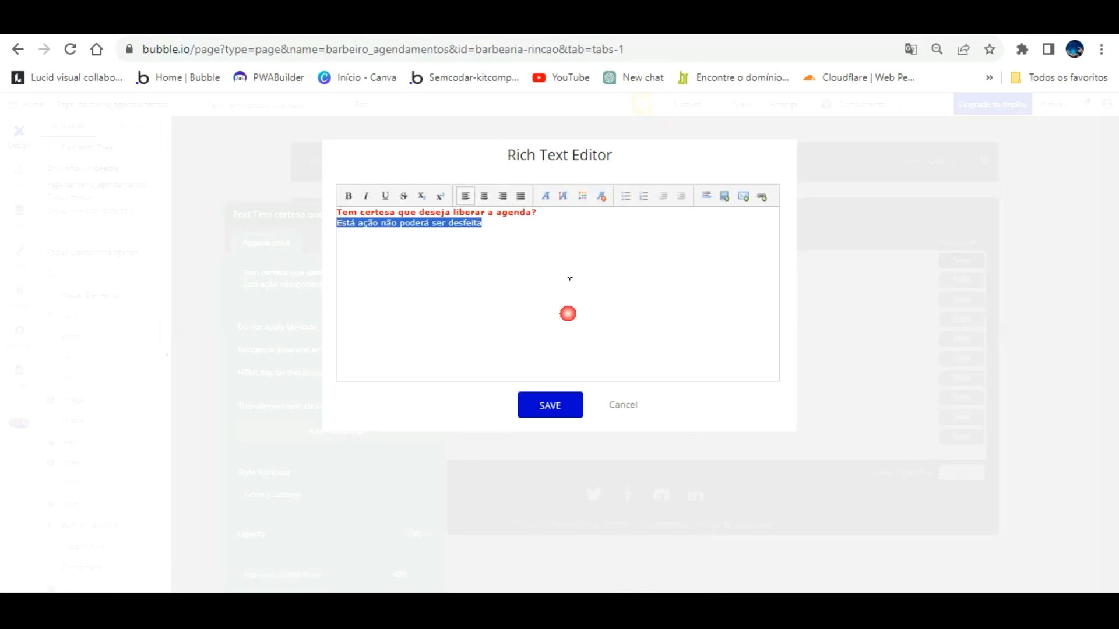
left_click(557, 403)
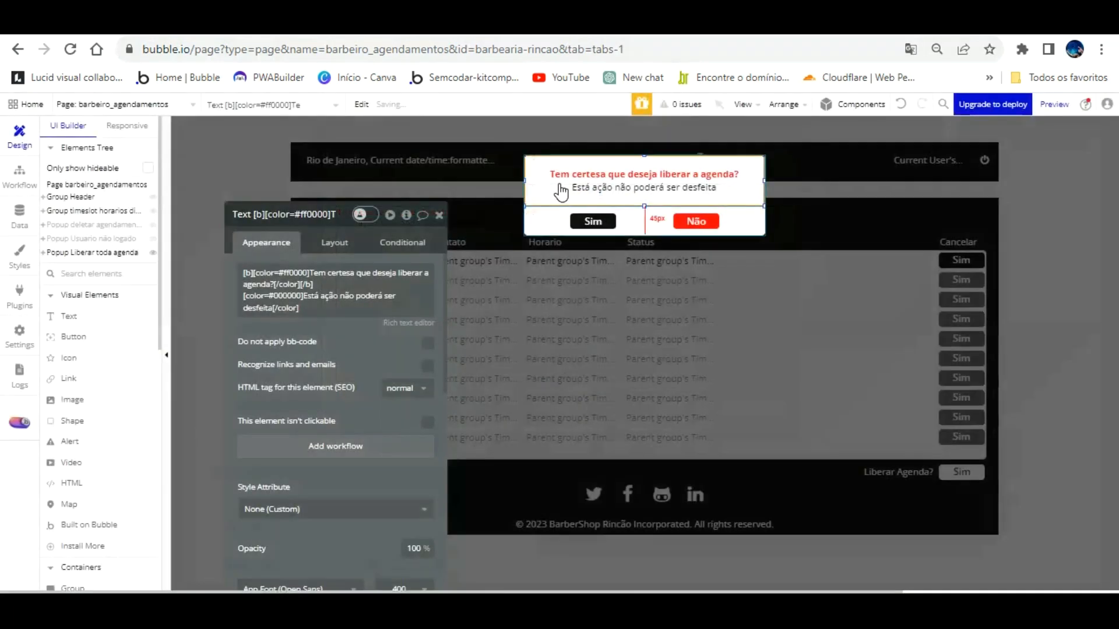
left_click(363, 24)
Step: In the reloaded preview, test Não on the Liberar Agenda popup, then confirm Sim
key("F5")
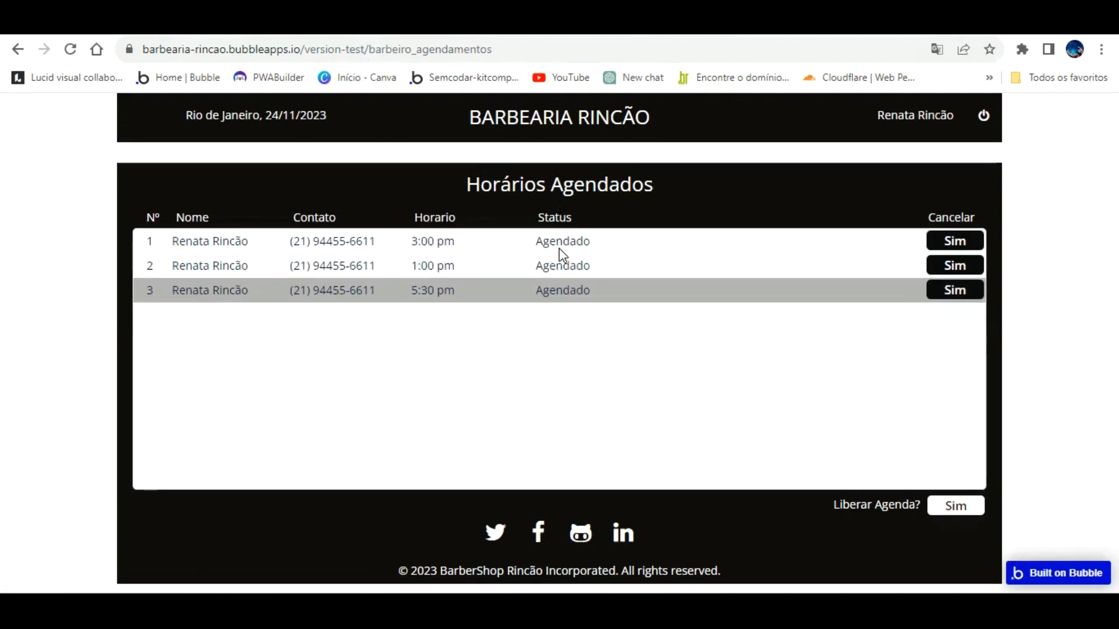
left_click(956, 504)
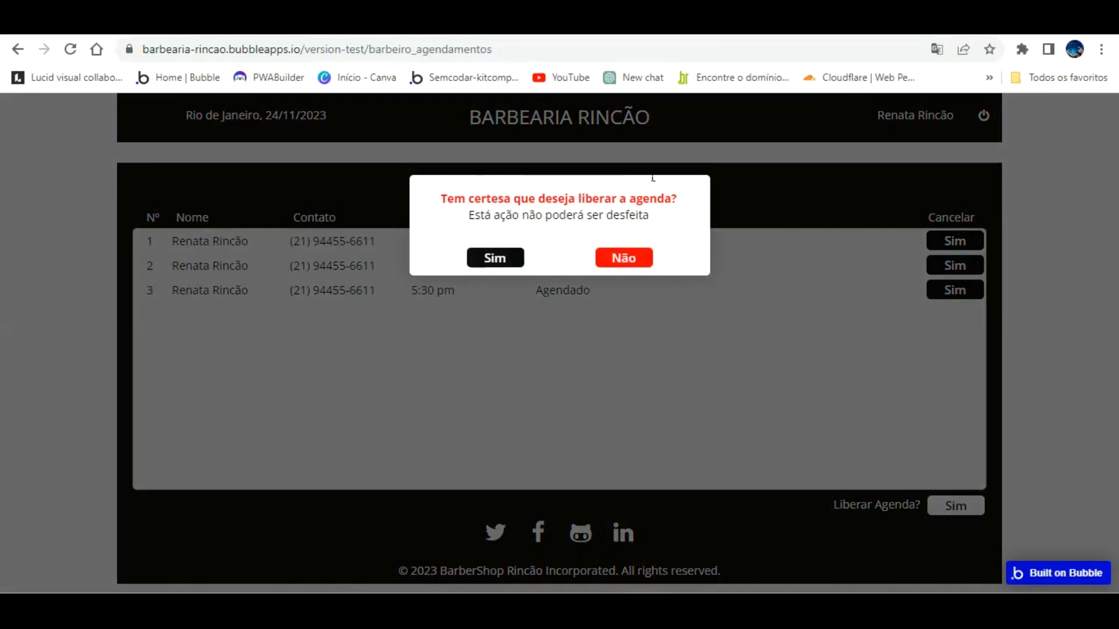
left_click(625, 258)
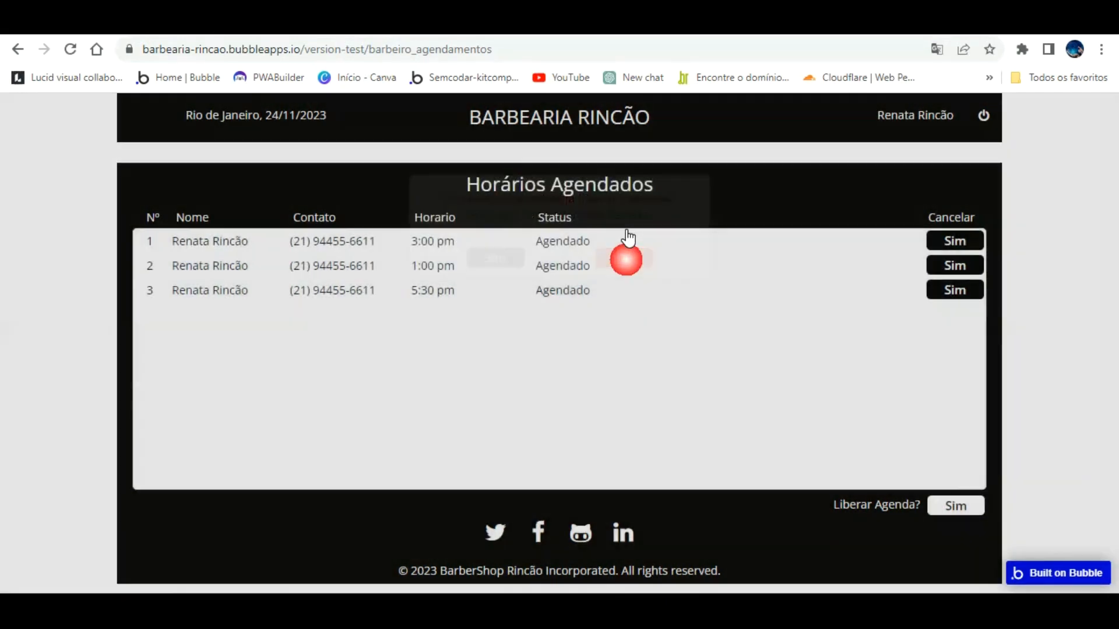
left_click(956, 504)
left_click(487, 256)
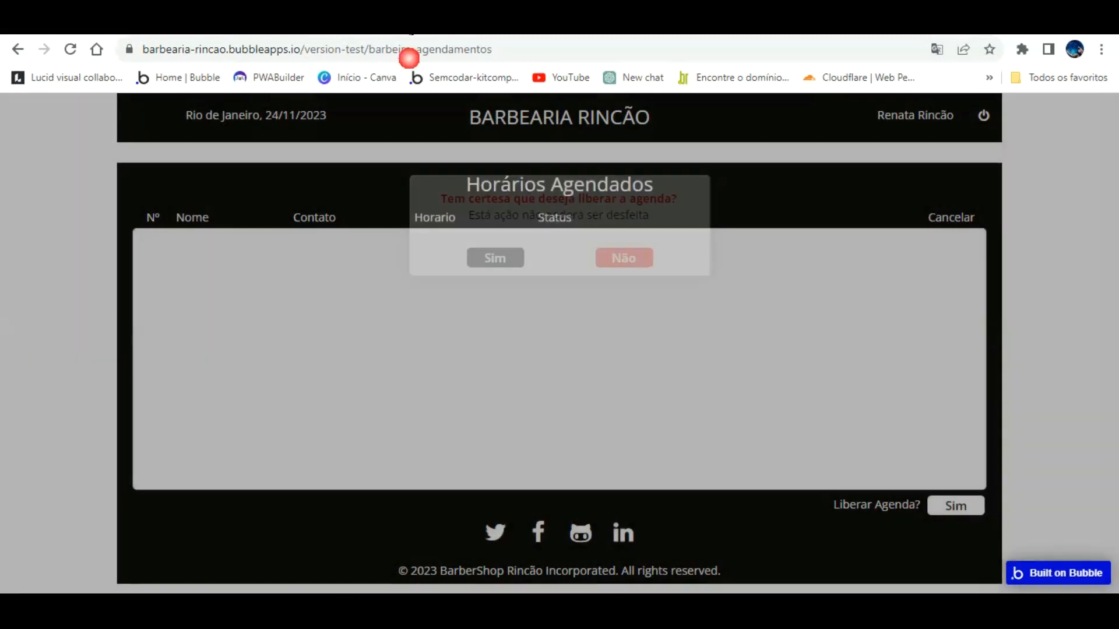
Step: Check the refreshed customer booking page's 10:30 am slot, then return to the editor
left_click(475, 41)
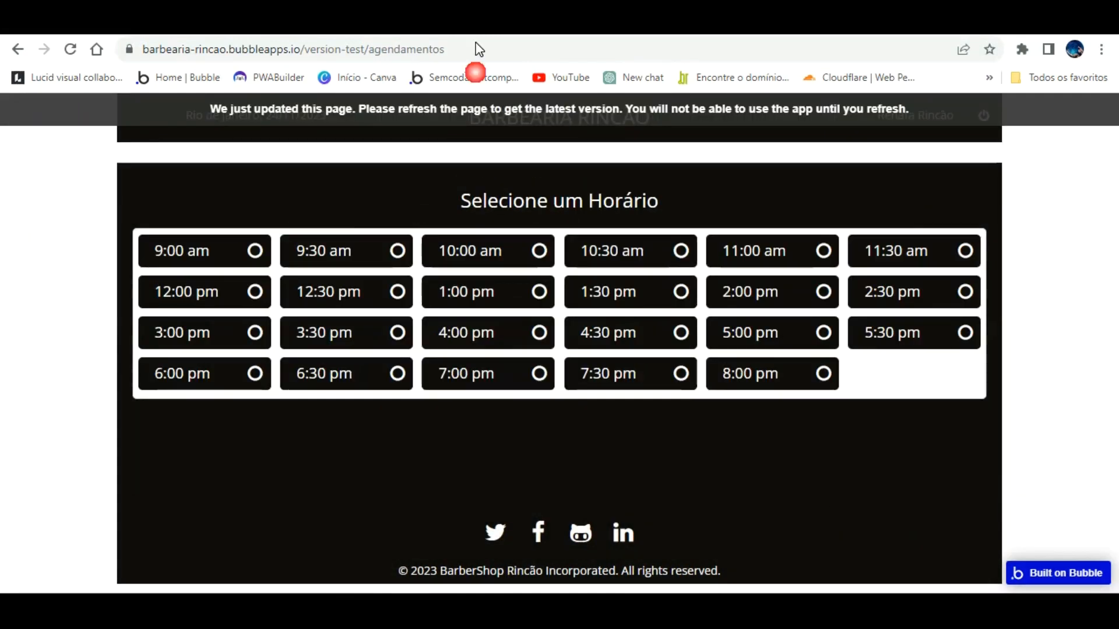
left_click(598, 109)
left_click(647, 251)
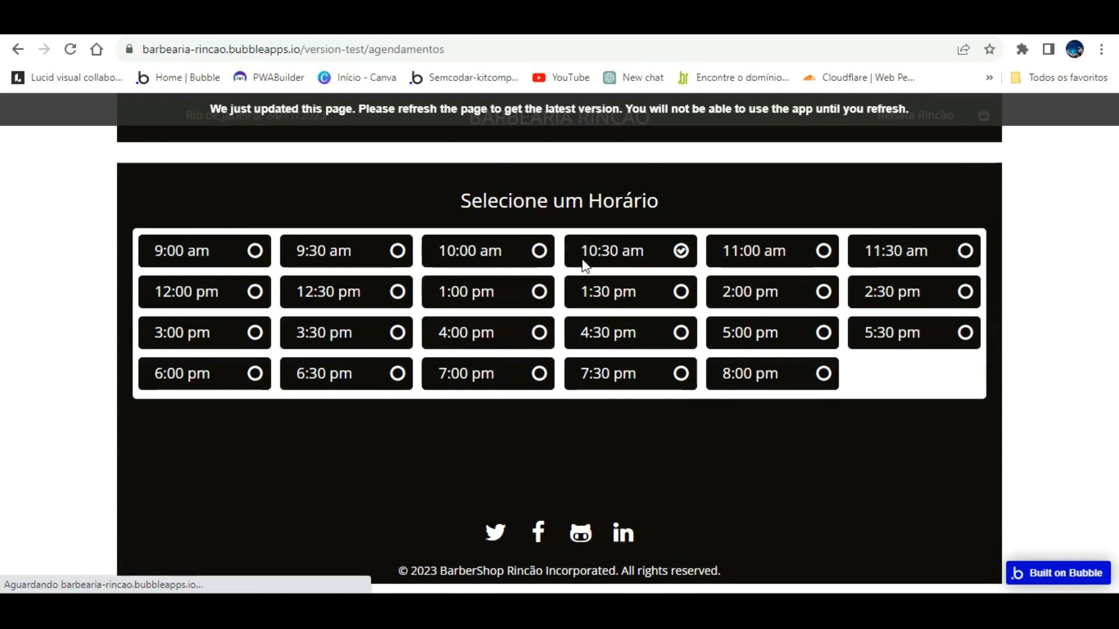
left_click(361, 26)
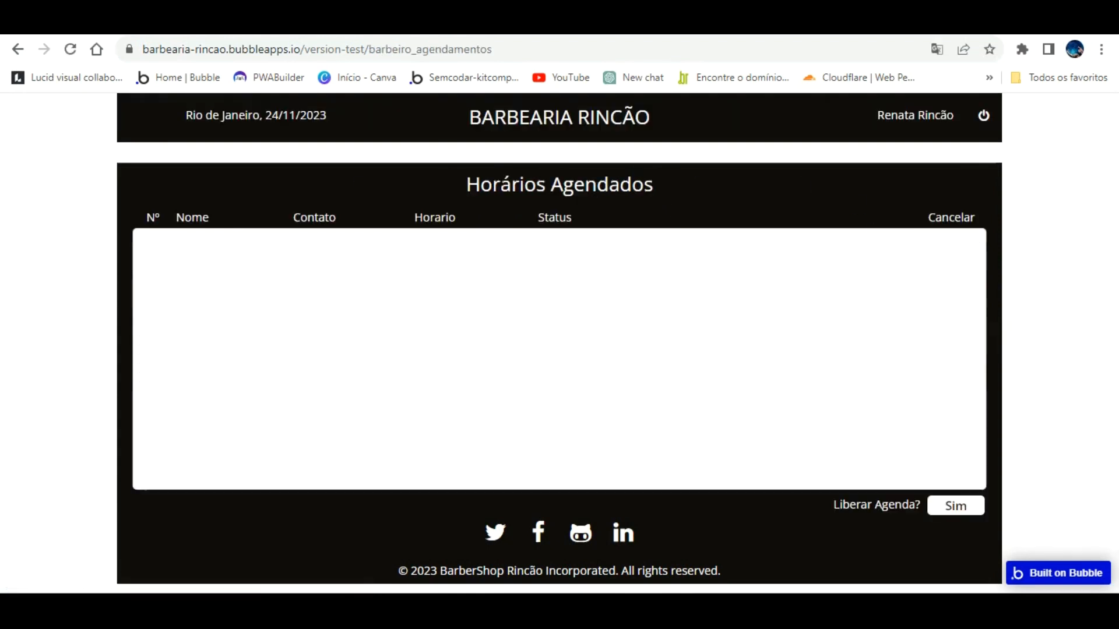
left_click(151, 30)
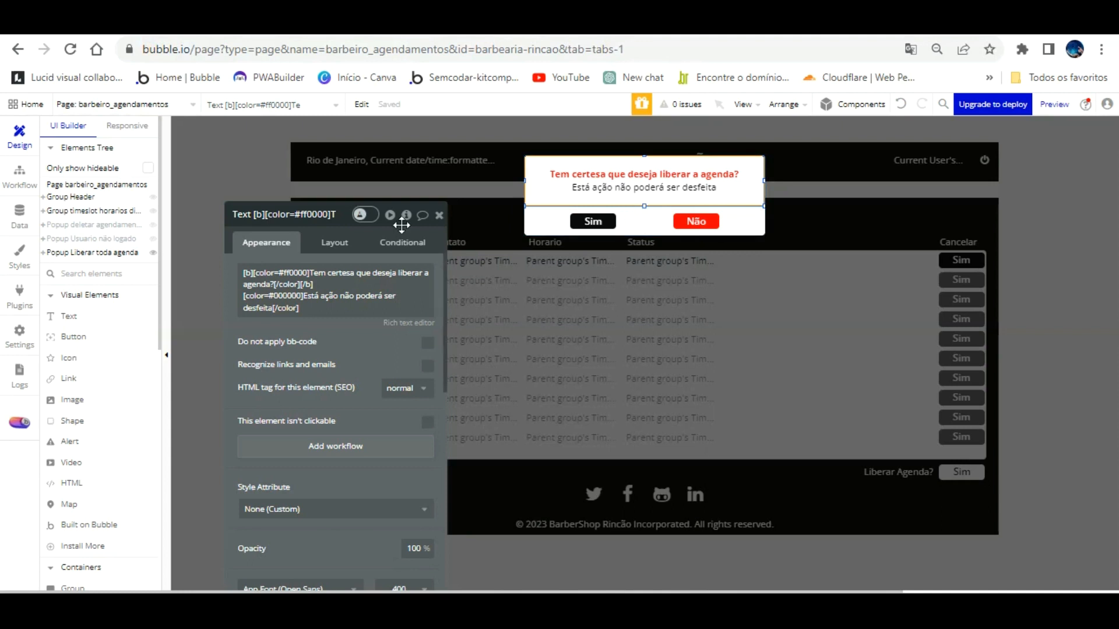
Step: Add a Hide Popup Liberar toda agenda action to the Sim workflow
left_click(19, 175)
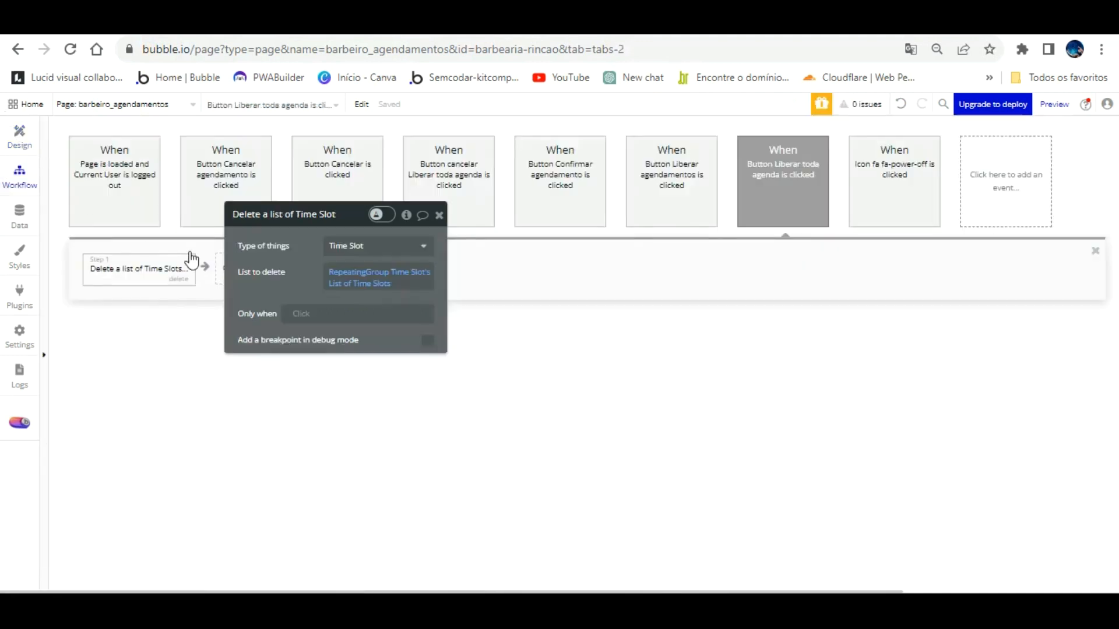
left_click(262, 265)
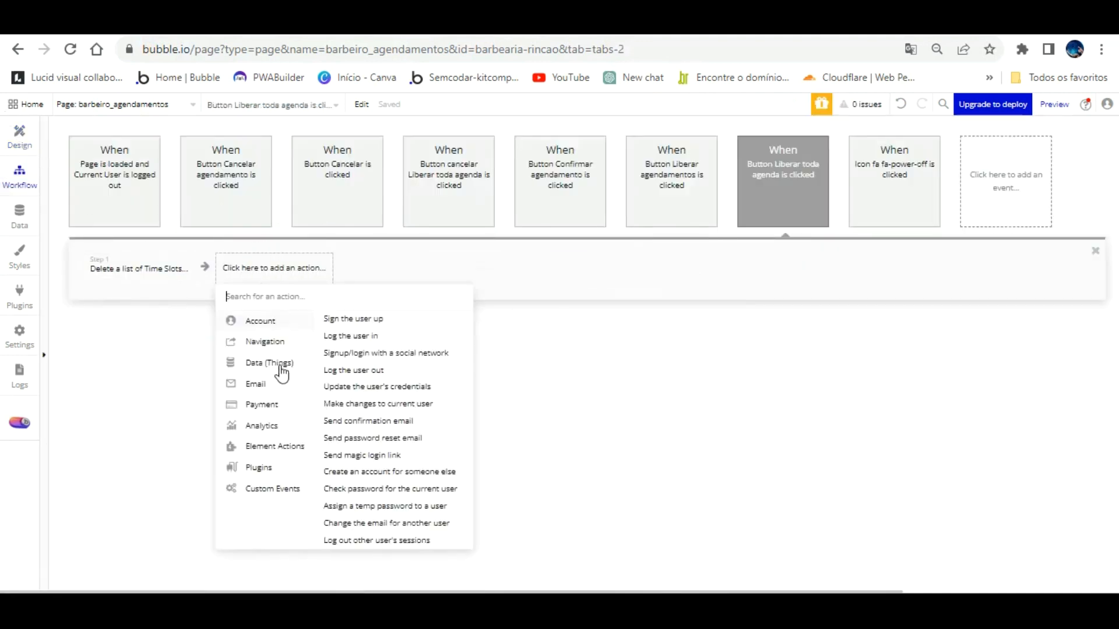
left_click(404, 331)
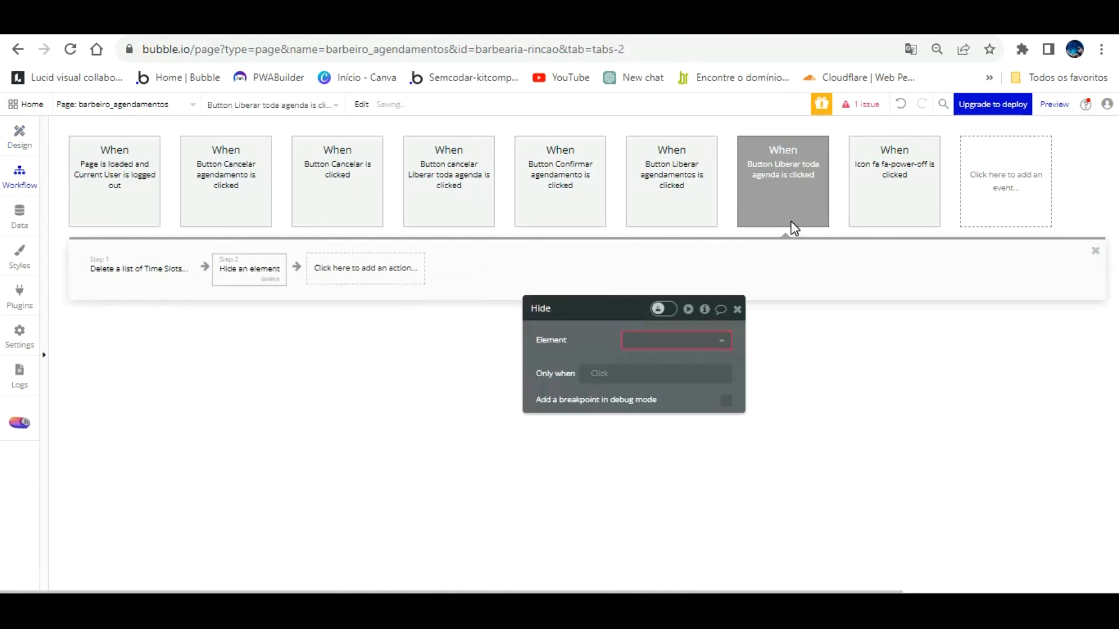
left_click(708, 339)
left_click(715, 376)
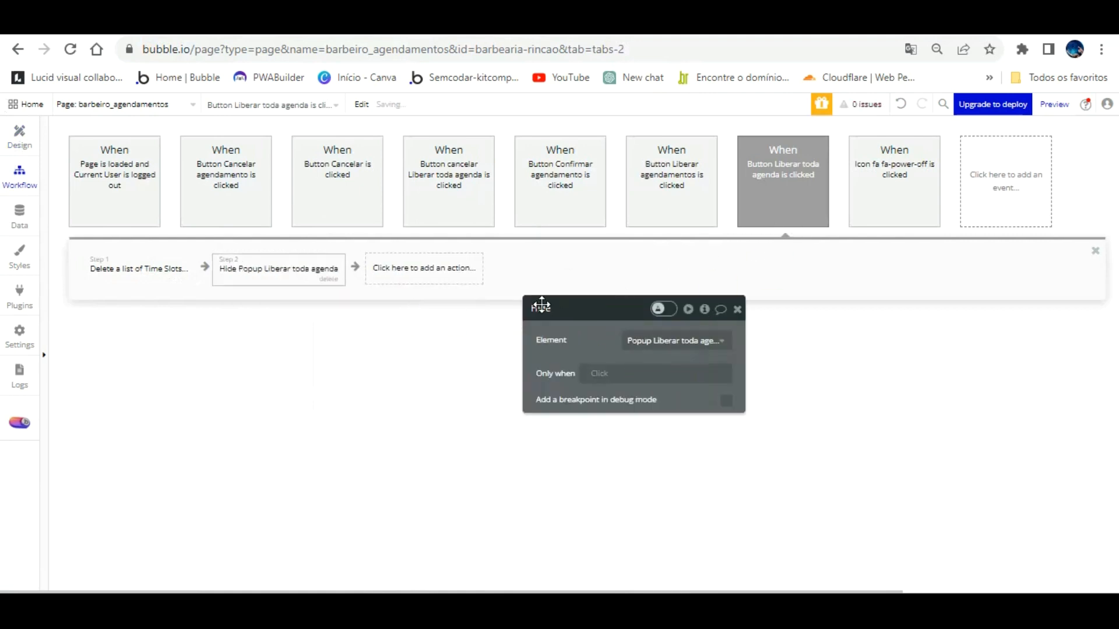
Step: Add a BEP Toast Alert reading 'Agenda Liberada' with a 2000 ms timeout
left_click(404, 267)
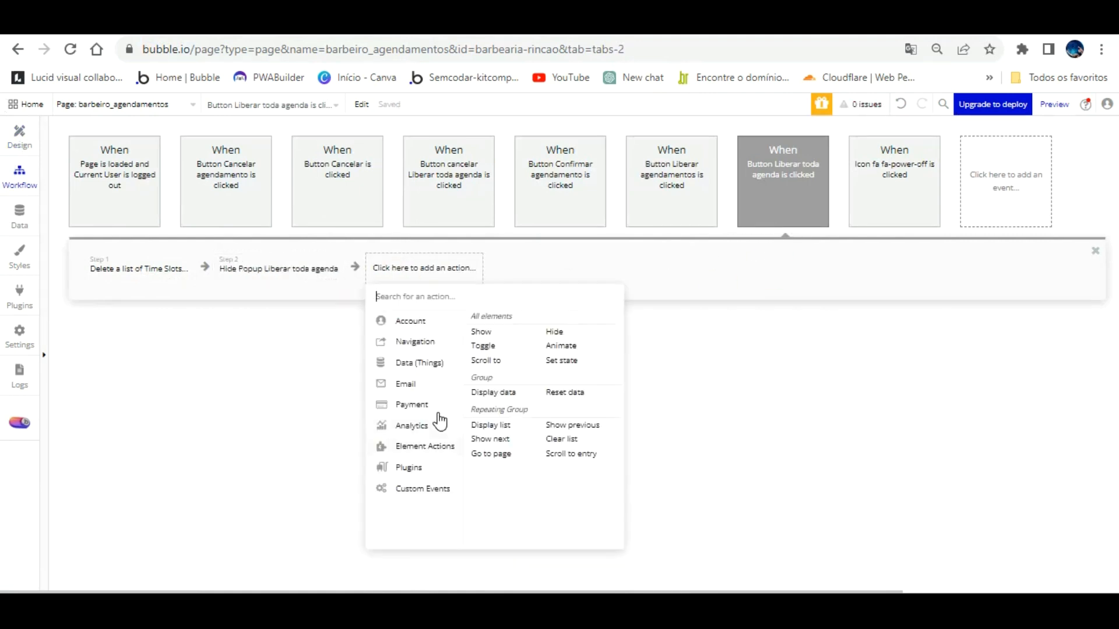
type("to")
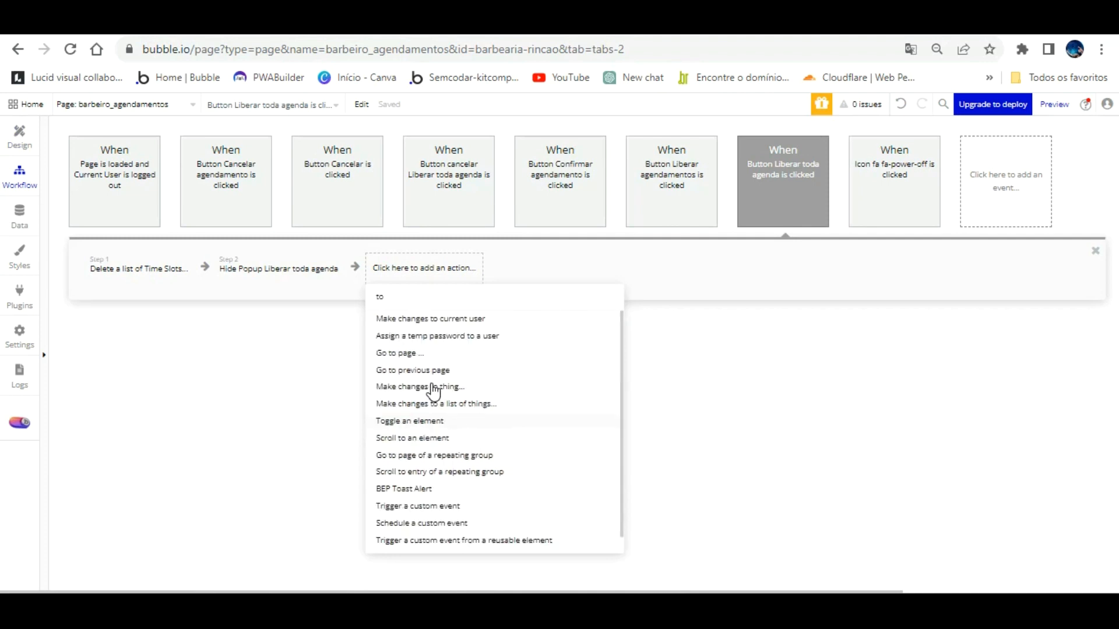
type("ast")
left_click(411, 318)
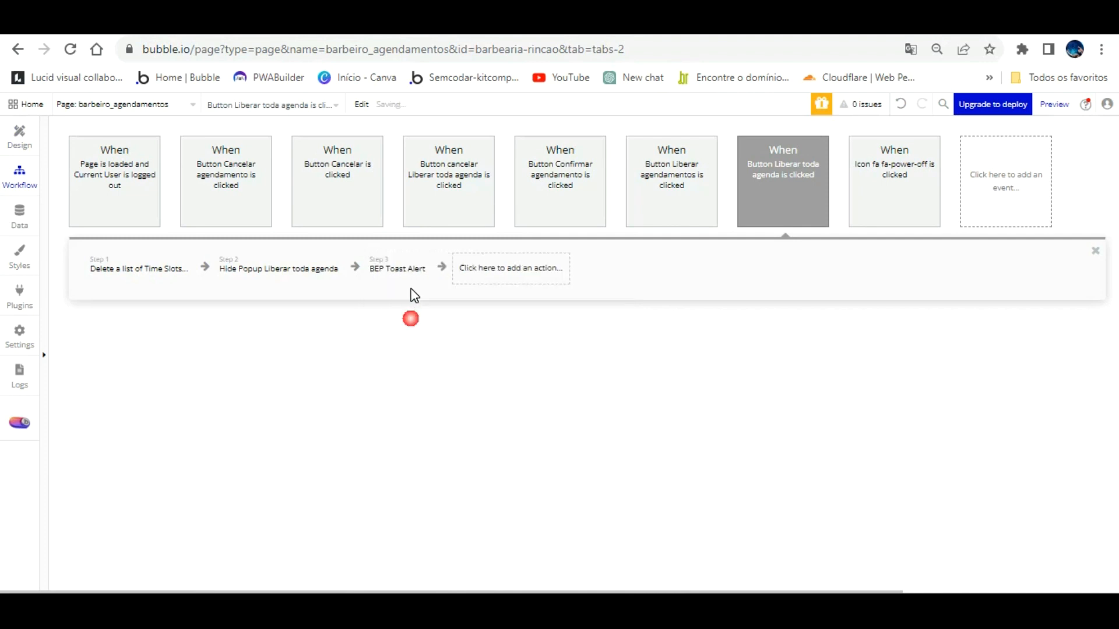
triple_click(633, 403)
type("Agenda Liberada")
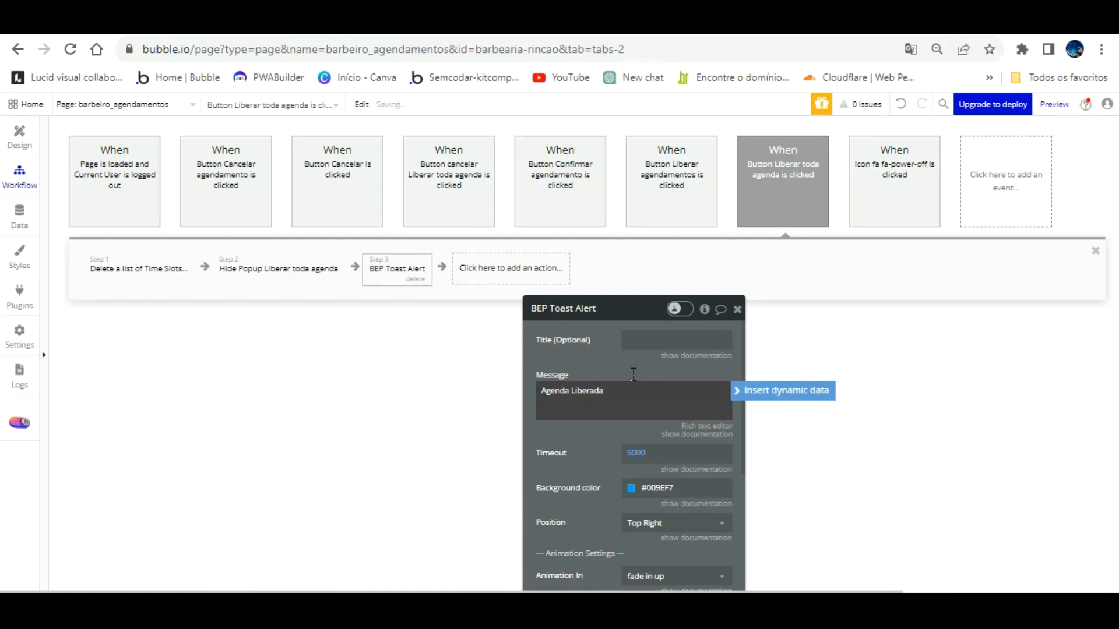
left_click(637, 453)
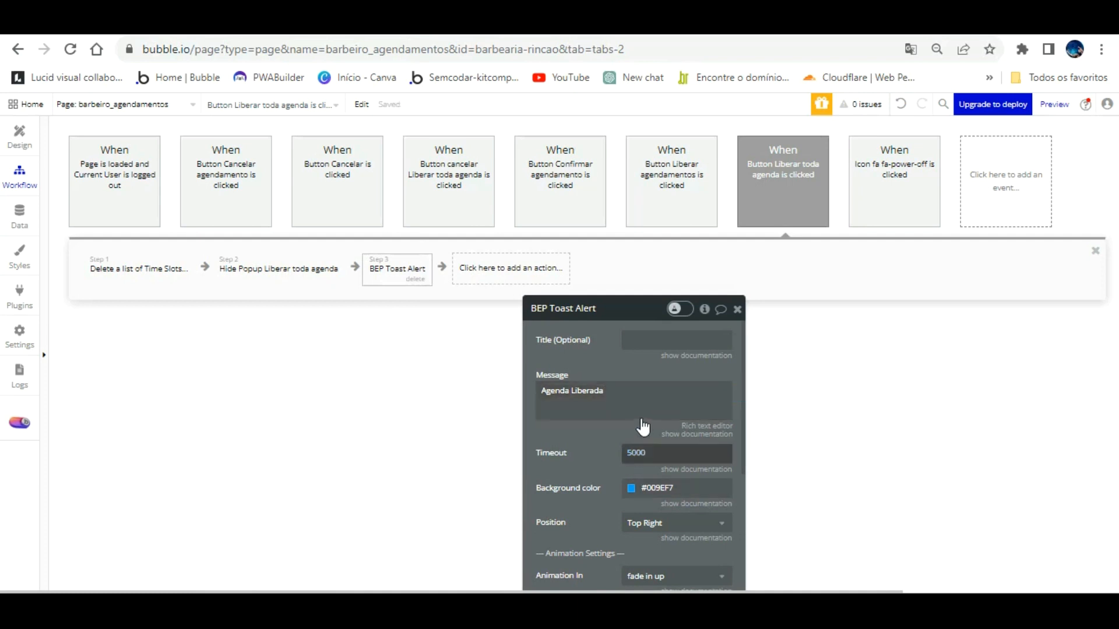
type("2000")
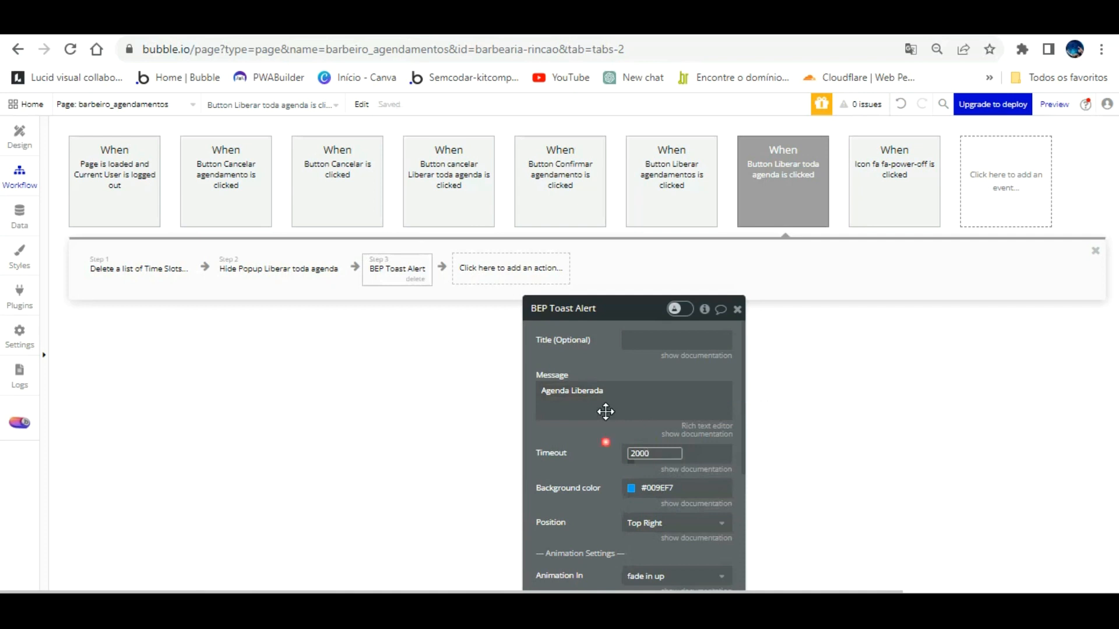
Step: Set the toast's message font size to 20 and centre it, then open the agendamentos page
scroll(605, 415, "down", 8)
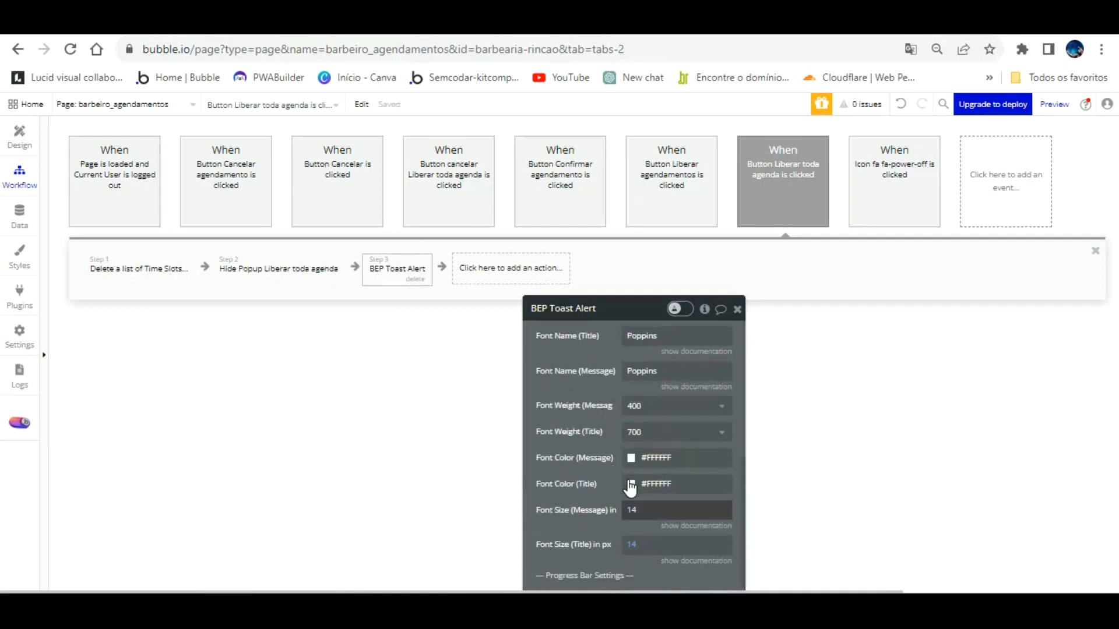
left_click(636, 509)
type("20")
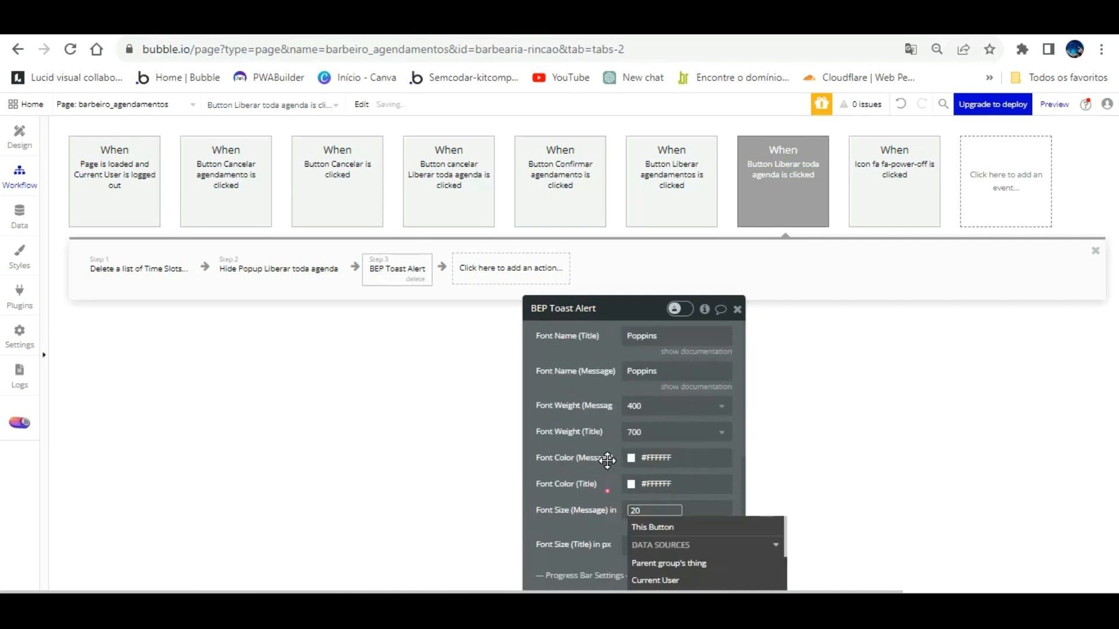
left_click(607, 461)
scroll(606, 457, "up", 8)
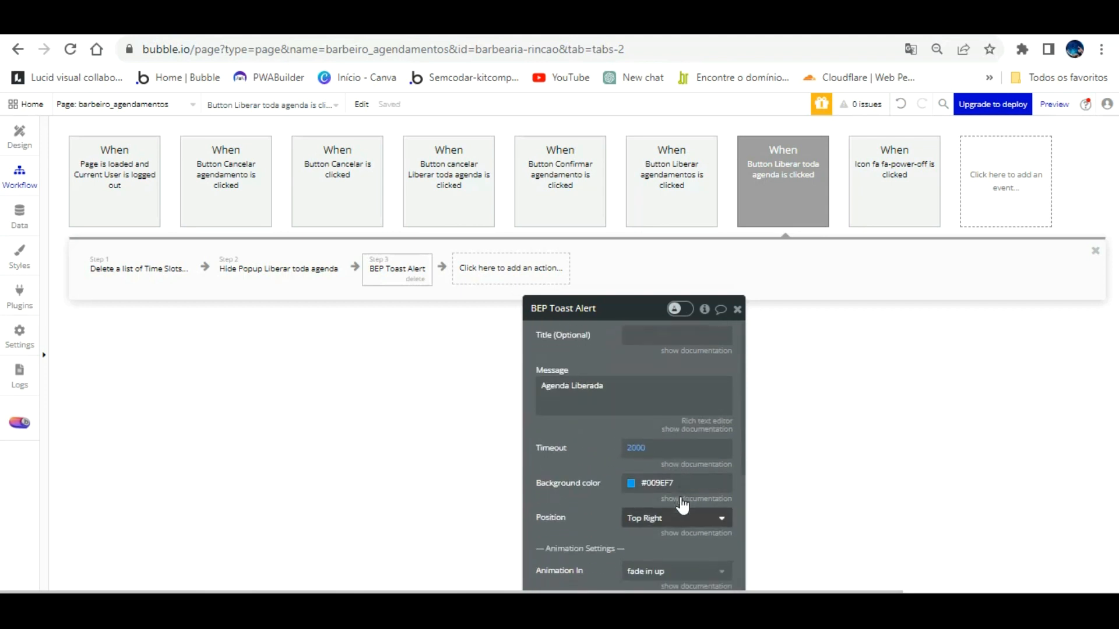
scroll(683, 505, "down", 1)
left_click(686, 440)
left_click(670, 458)
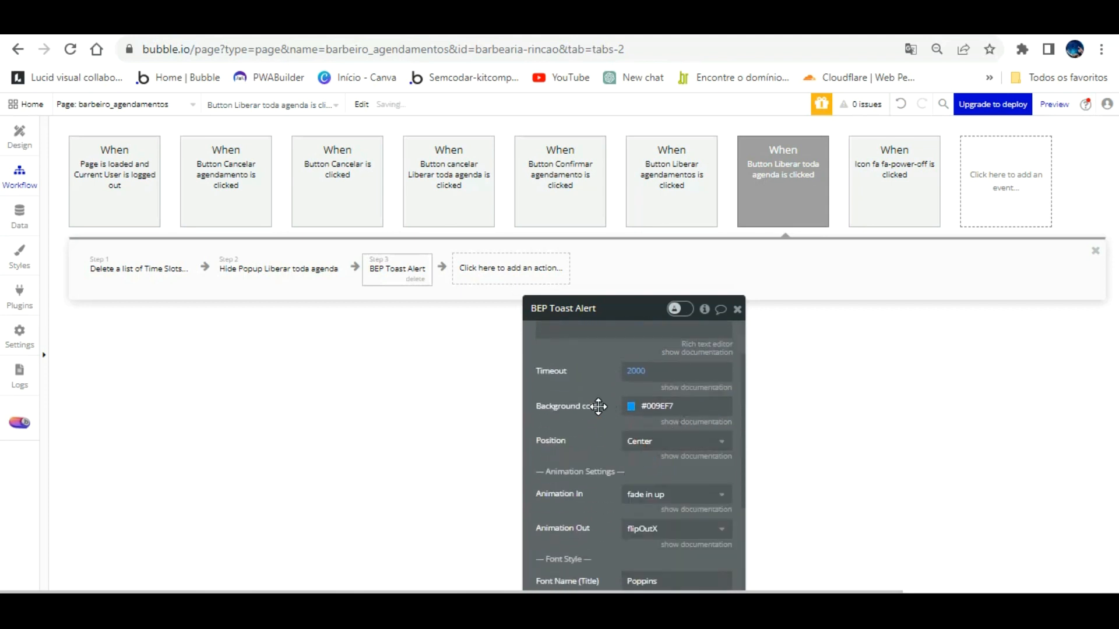
left_click(150, 98)
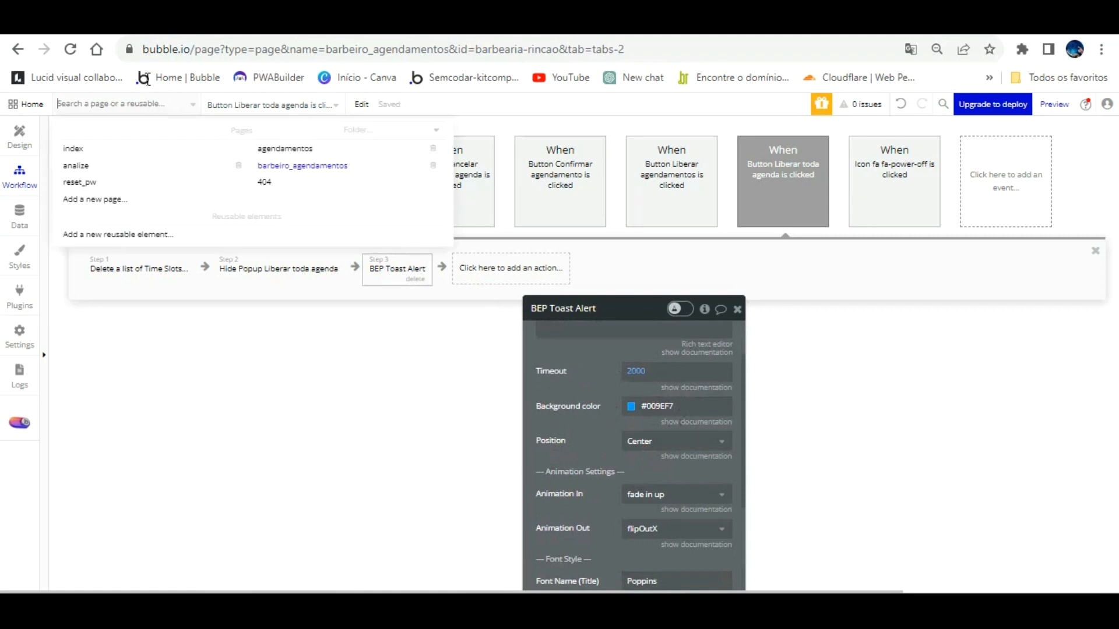
left_click(285, 147)
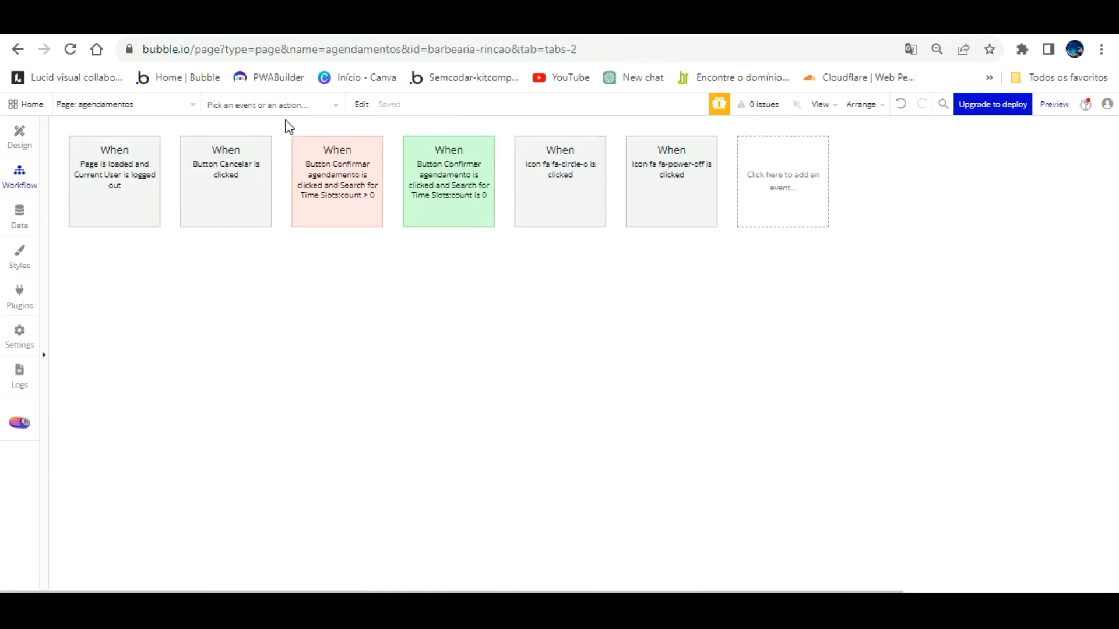
Step: Change the booking-confirmation toast's message font size from 24 to 20, then reload the barber's page
left_click(423, 160)
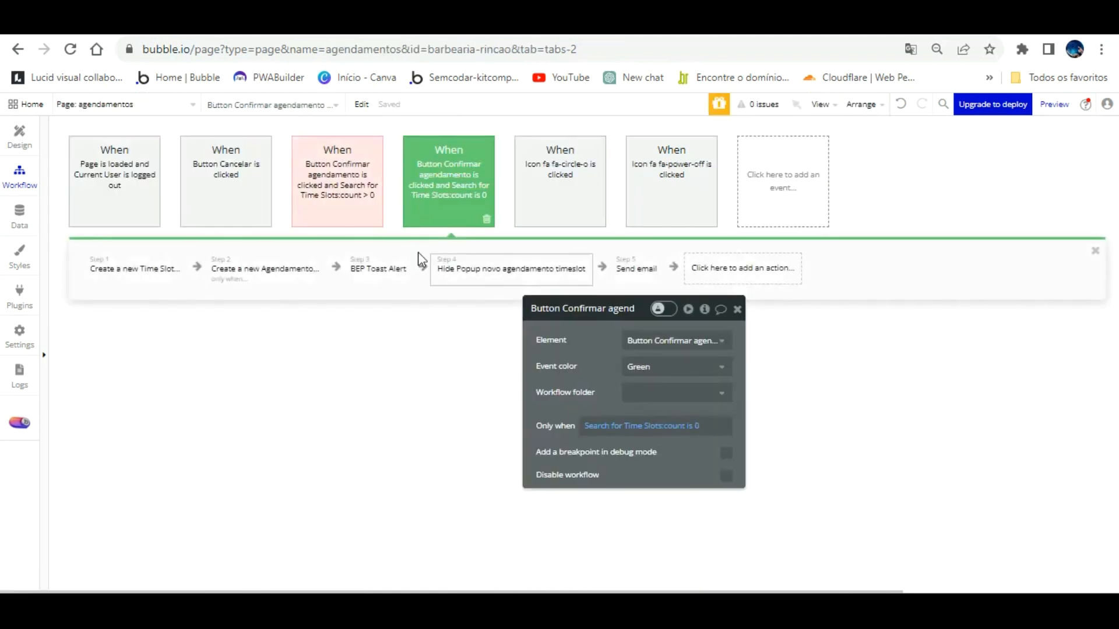
left_click(378, 269)
scroll(583, 396, "down", 6)
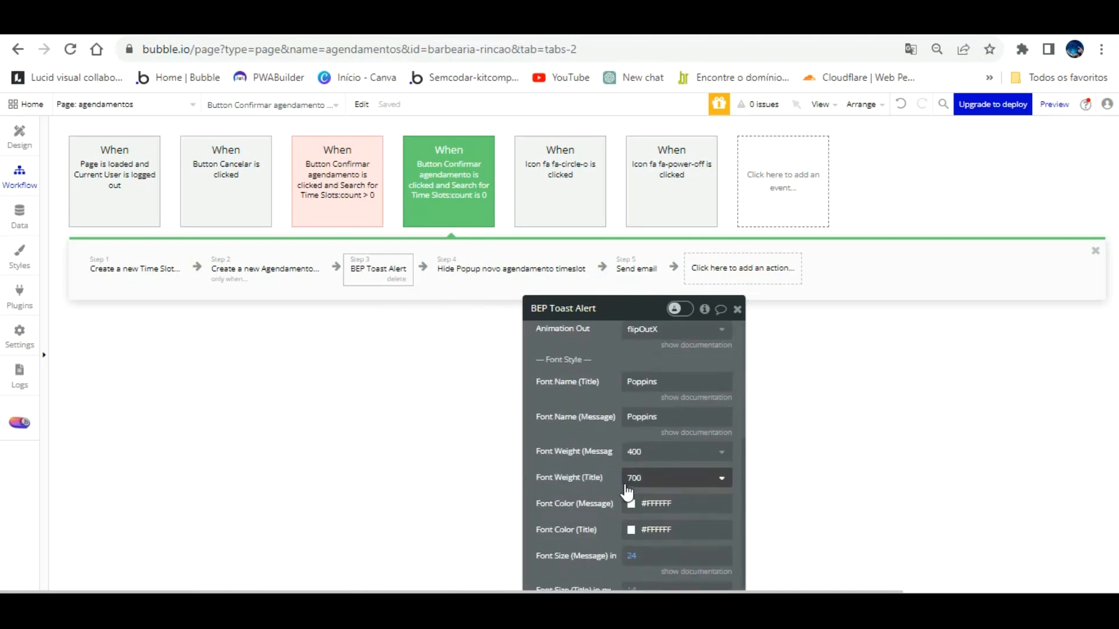
scroll(626, 489, "down", 2)
left_click(635, 430)
key("BackSpace")
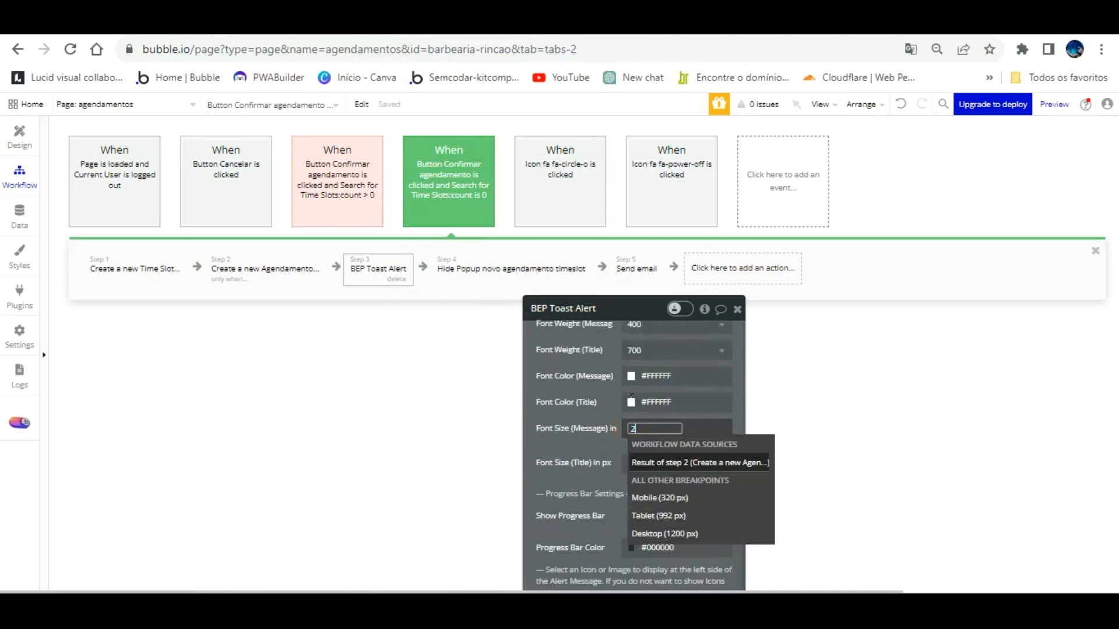
type("0")
left_click(612, 407)
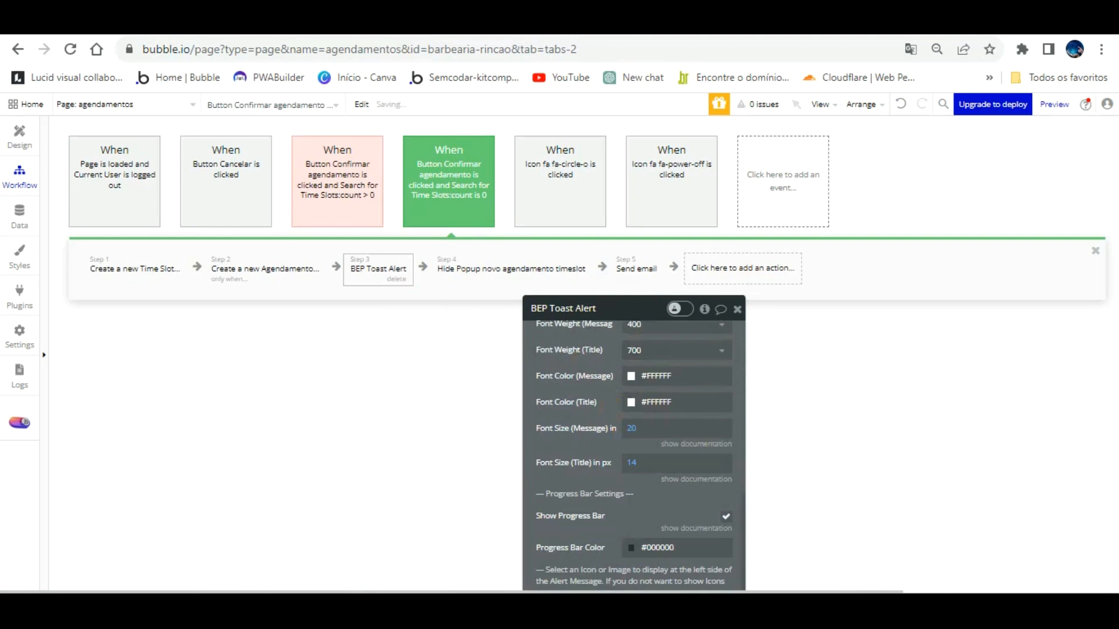
left_click(333, 24)
key("F5")
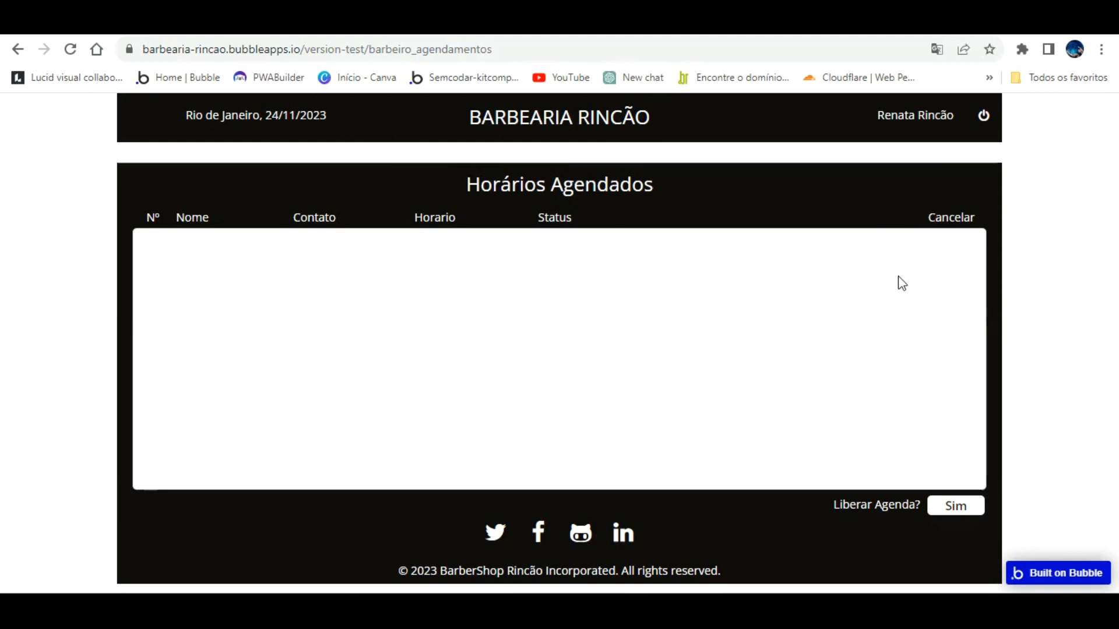
Step: Reload the client booking page, open and close the 9:30 am slot, then log out
left_click(583, 22)
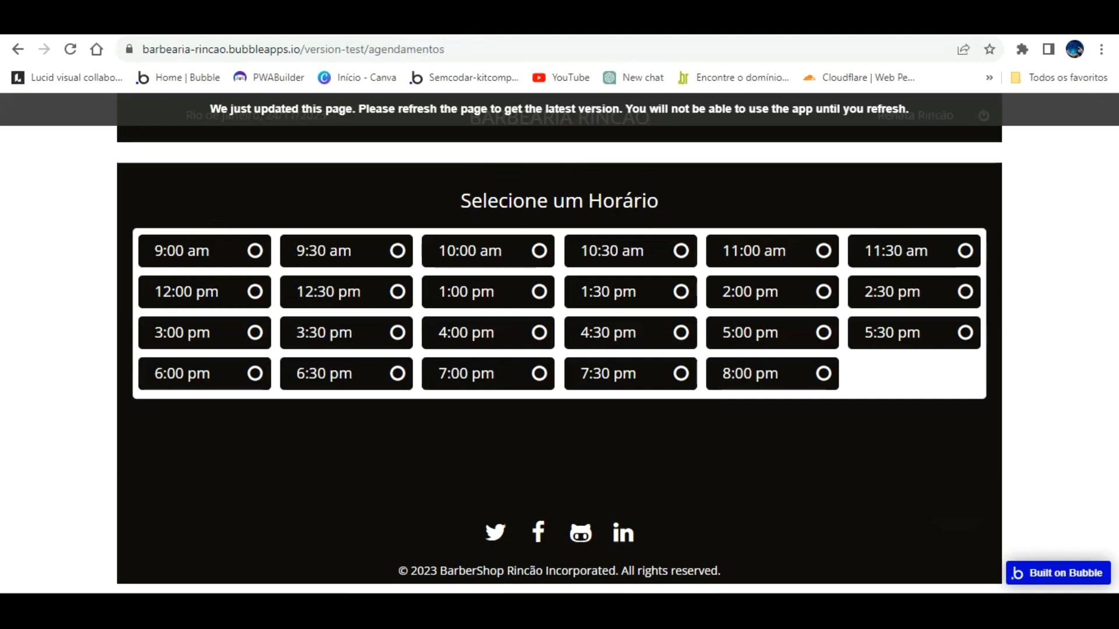
key("F5")
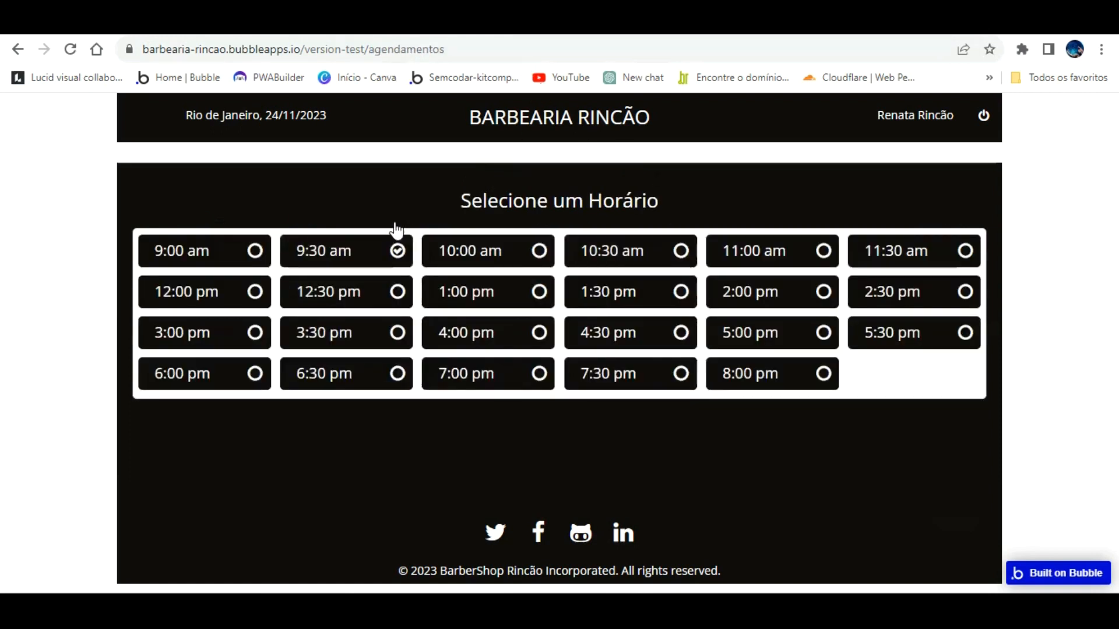
left_click(398, 251)
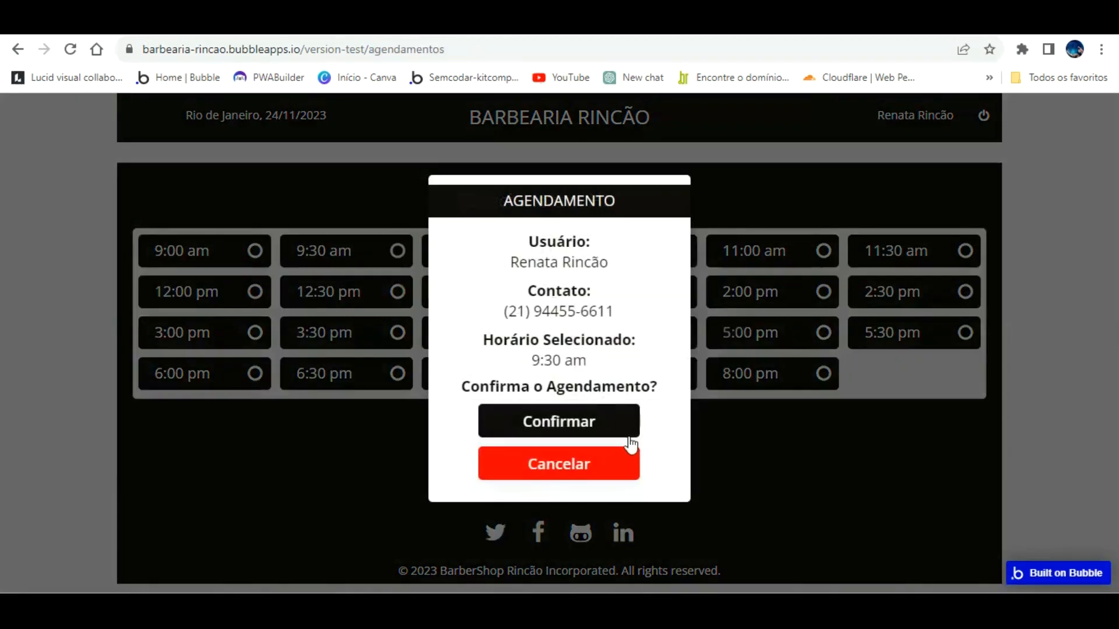
left_click(607, 423)
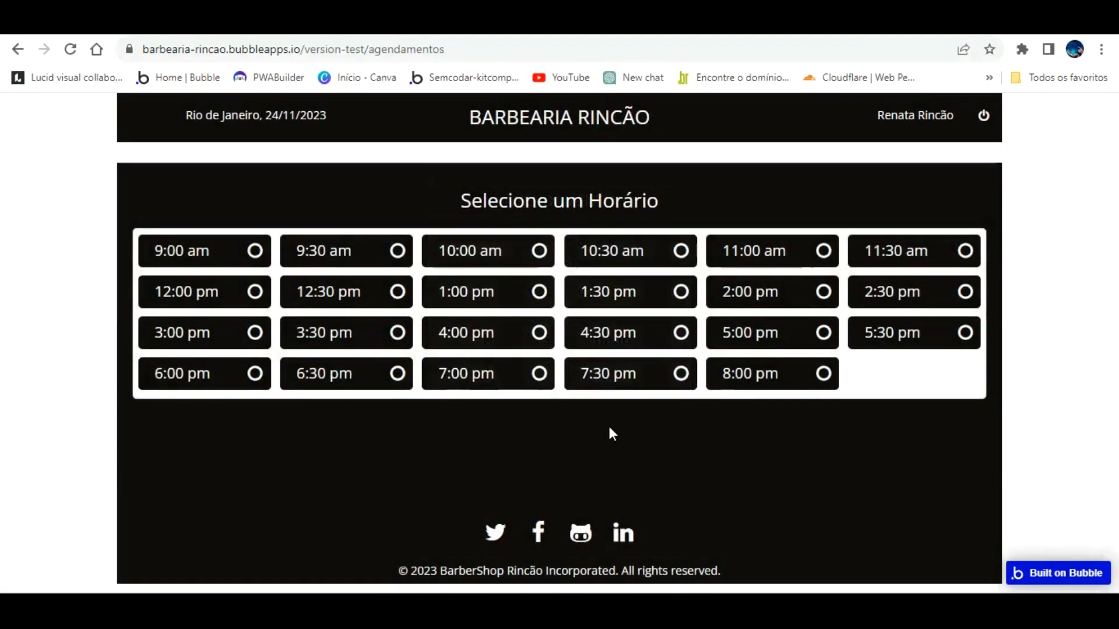
left_click(983, 115)
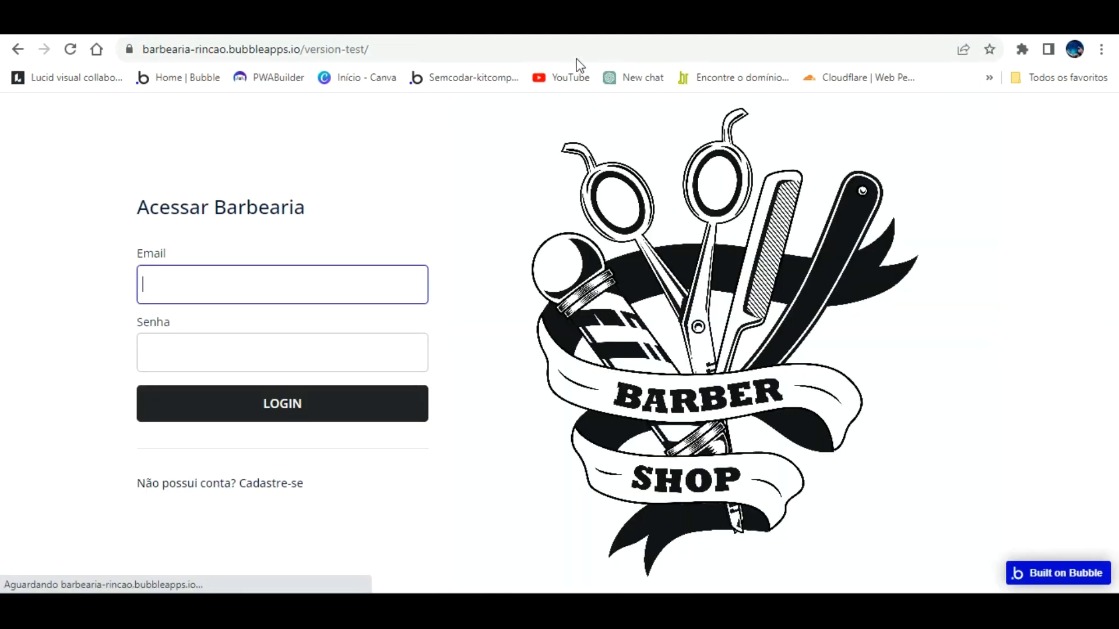
Step: Go to the agendamentos page of the live app via the address bar
left_click(527, 51)
left_click(528, 50)
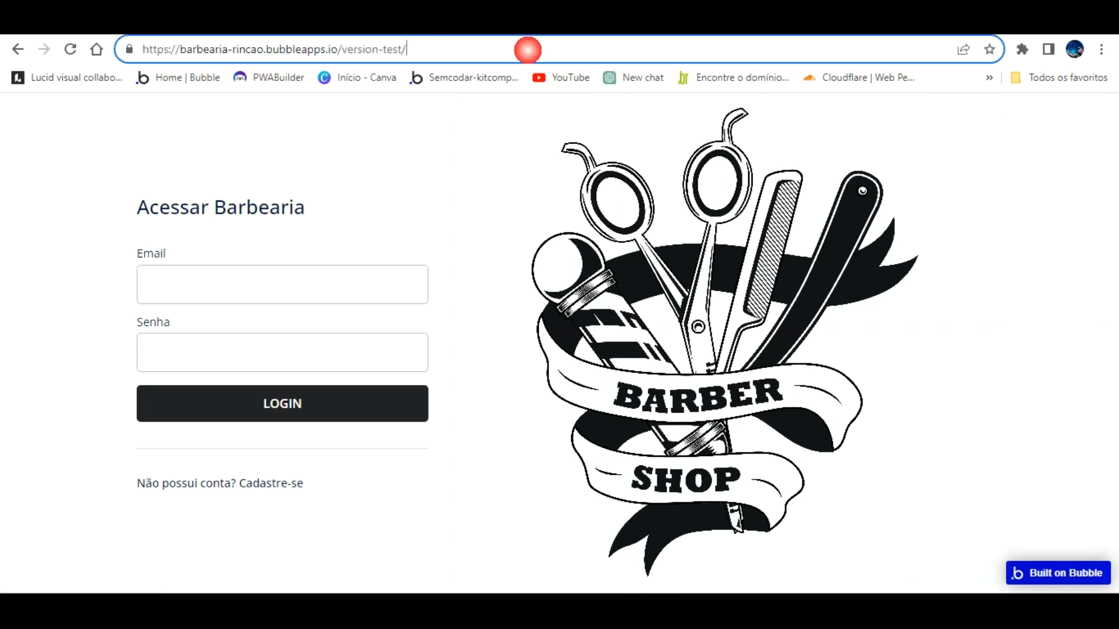
type("A")
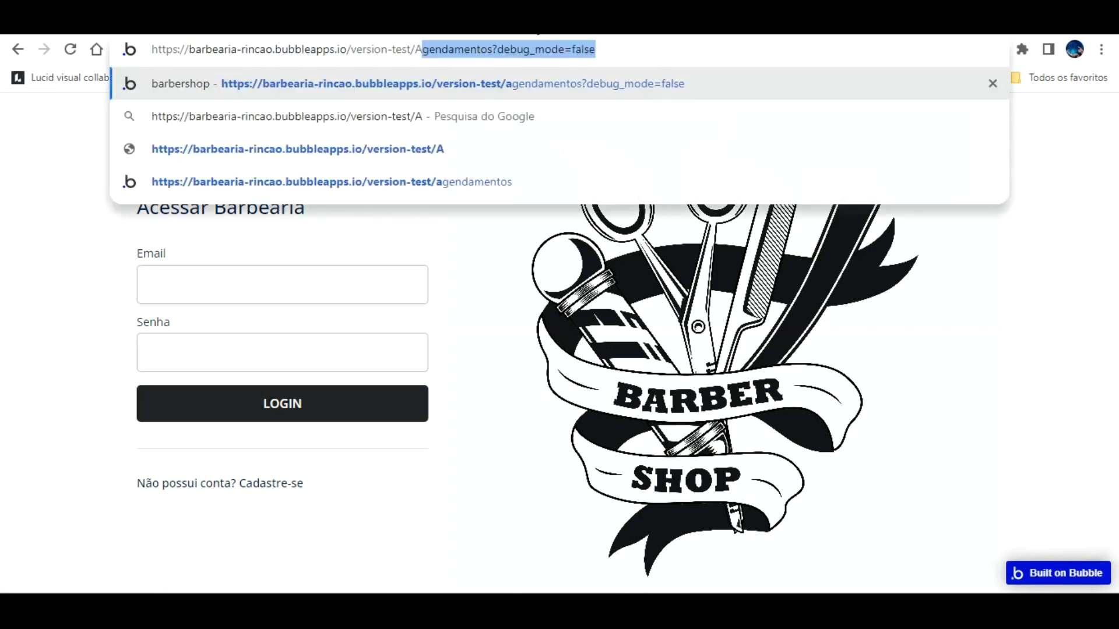
key("Return")
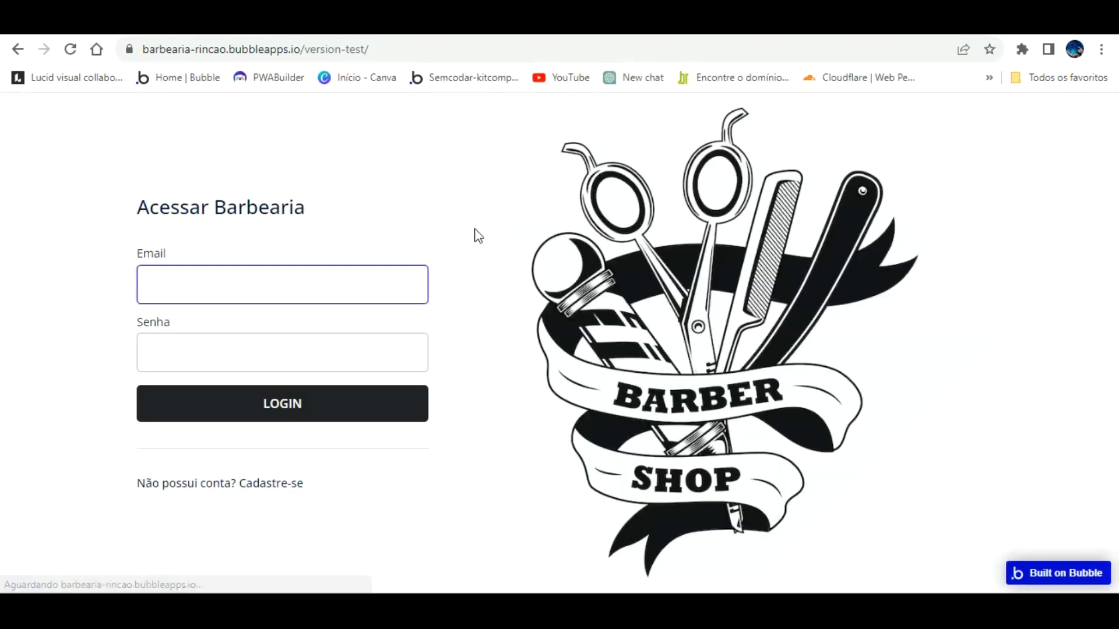
Step: Navigate to the barbeiro_agendamentos page using the address suggestion
left_click(389, 44)
left_click(390, 49)
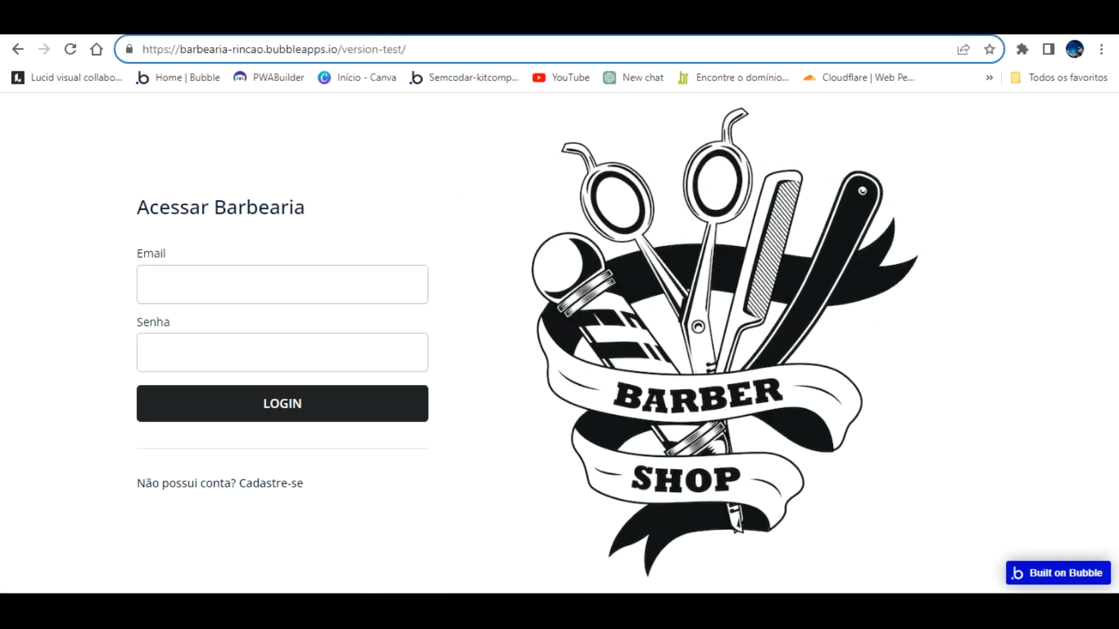
type("b")
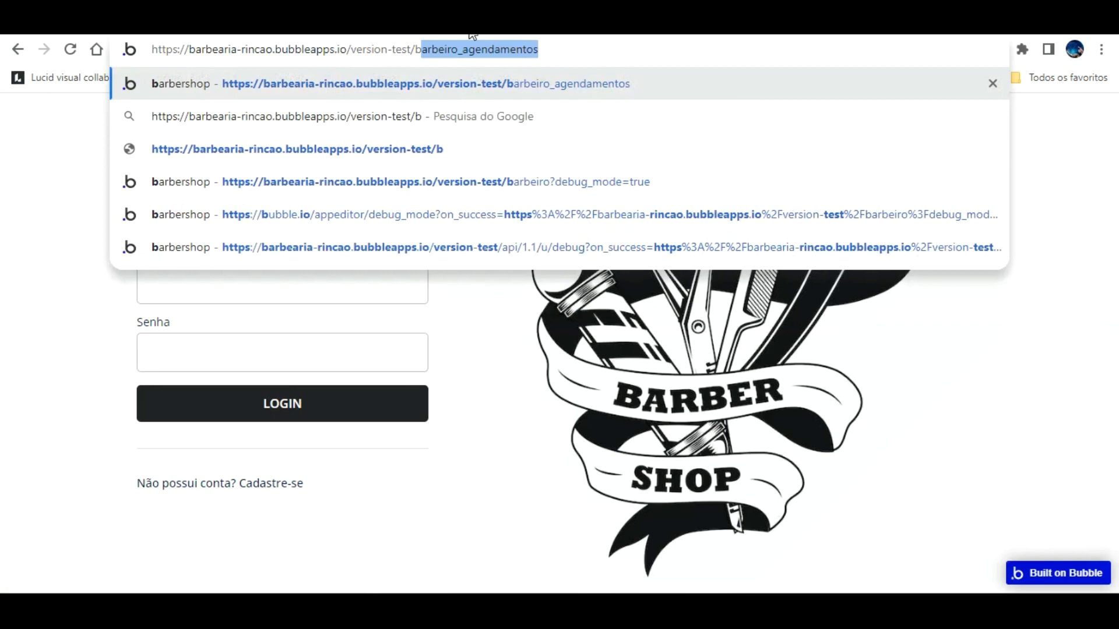
key("Right")
key("Return")
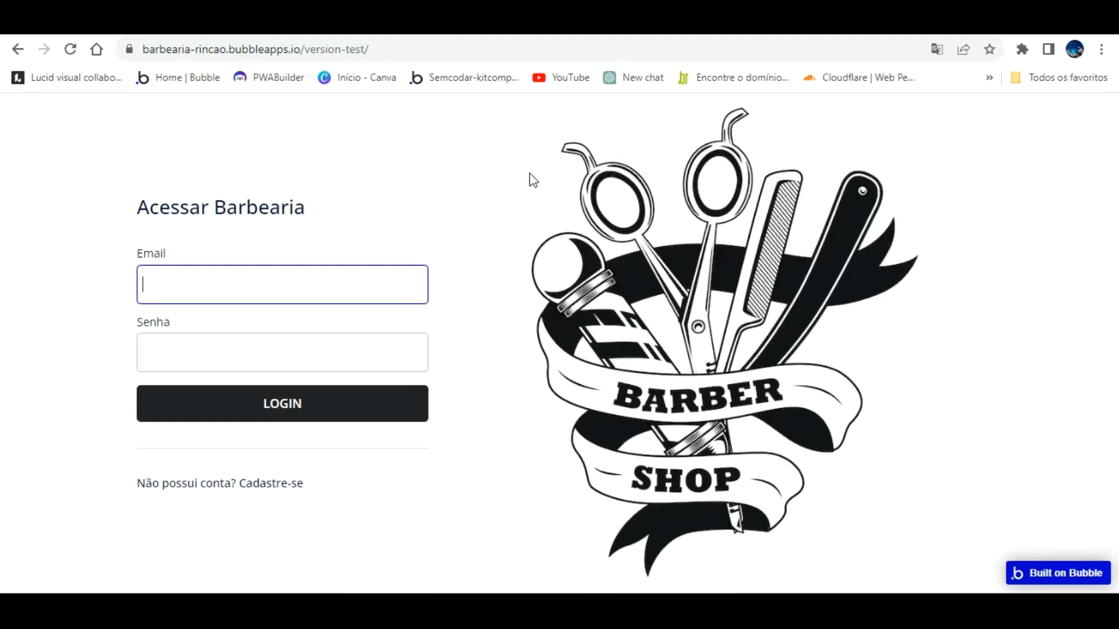
Step: Log in with the account email and password
left_click(328, 280)
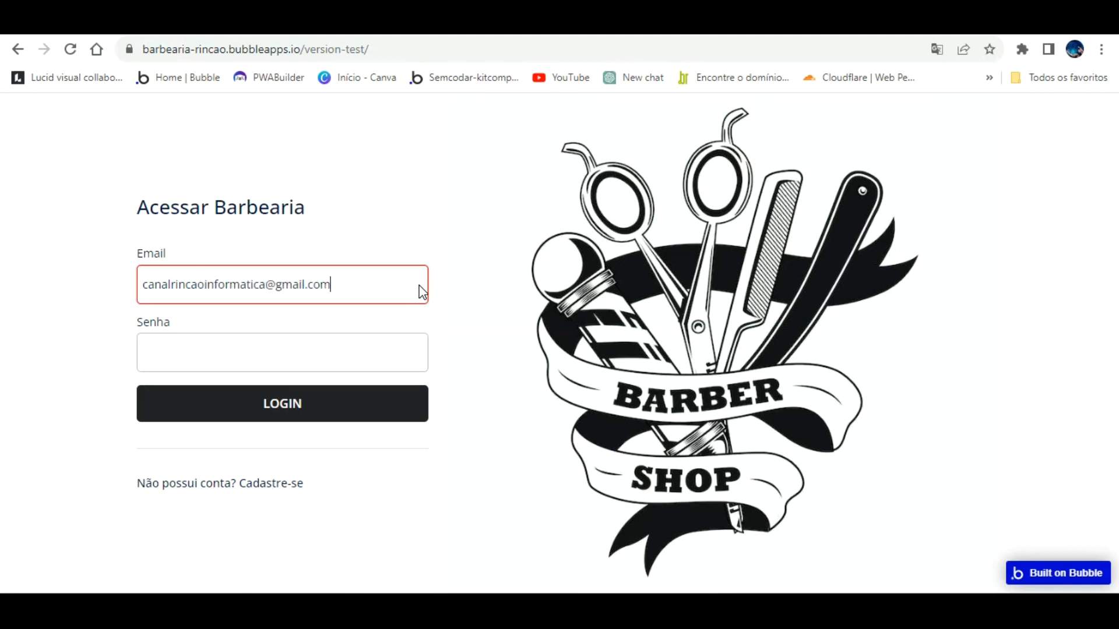
key("Tab")
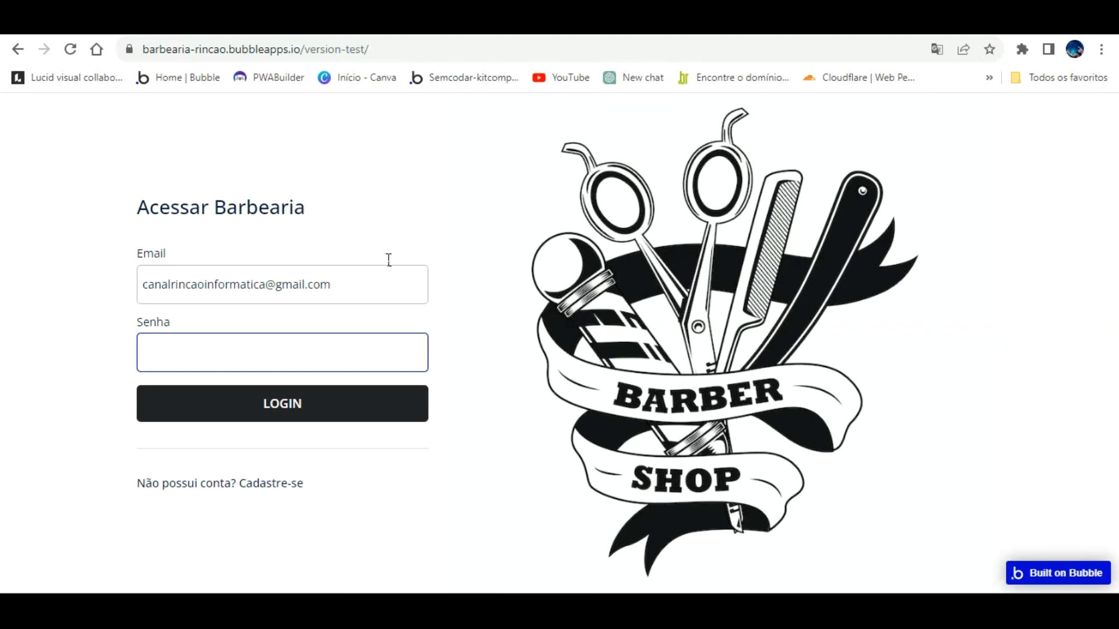
key("Return")
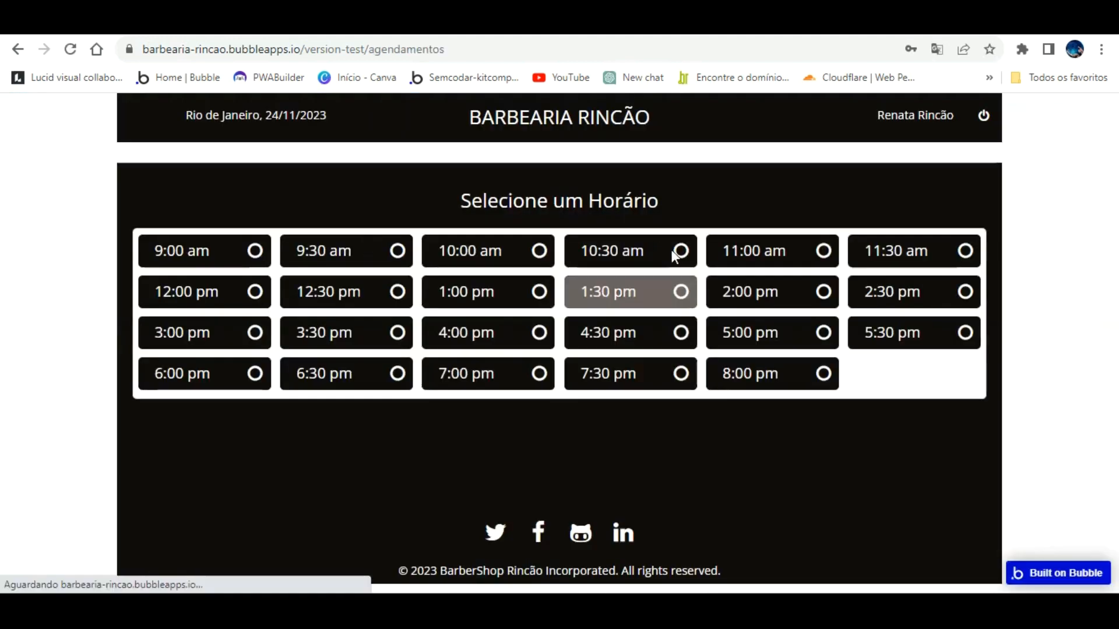
Step: Book and confirm the 9:00, 9:30, 10:00, 10:30 and 11:00 am slots
left_click(248, 247)
left_click(588, 414)
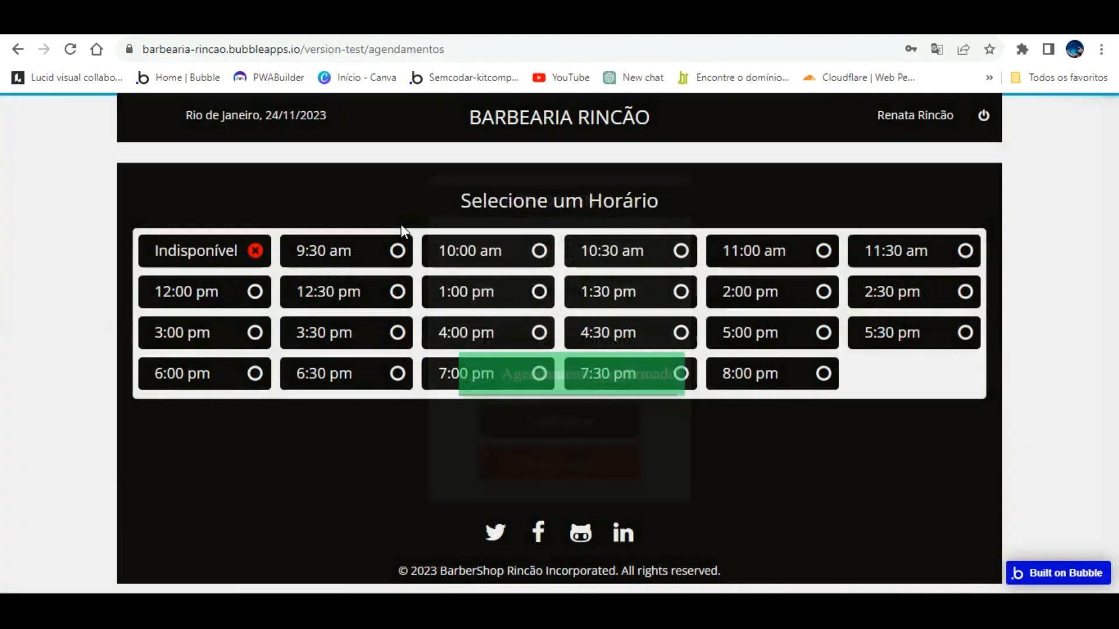
left_click(401, 246)
left_click(551, 409)
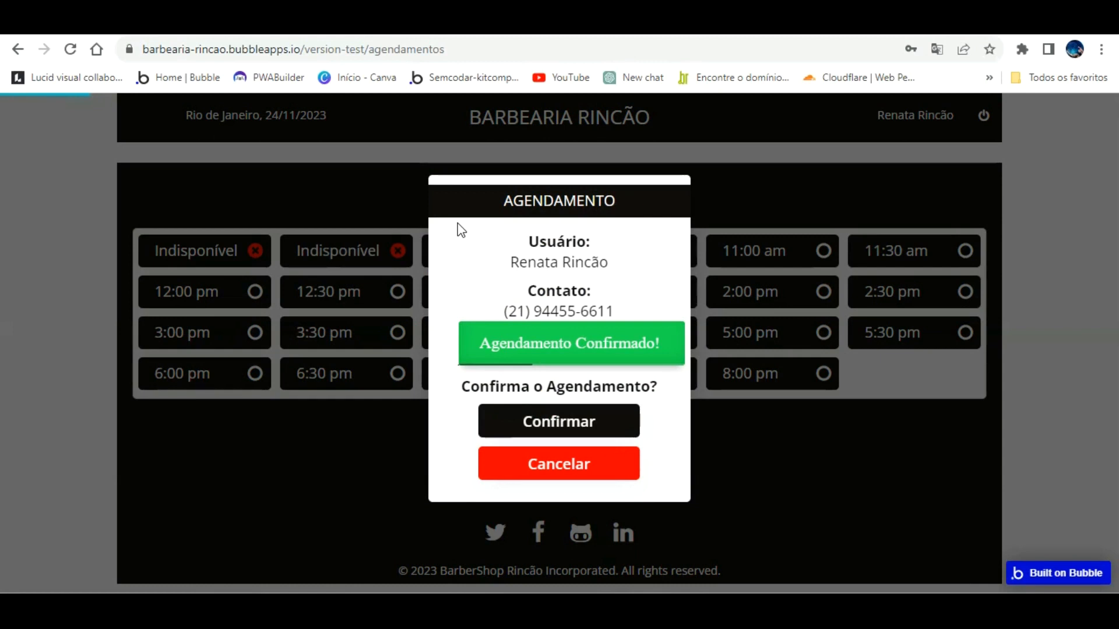
left_click(527, 248)
left_click(581, 418)
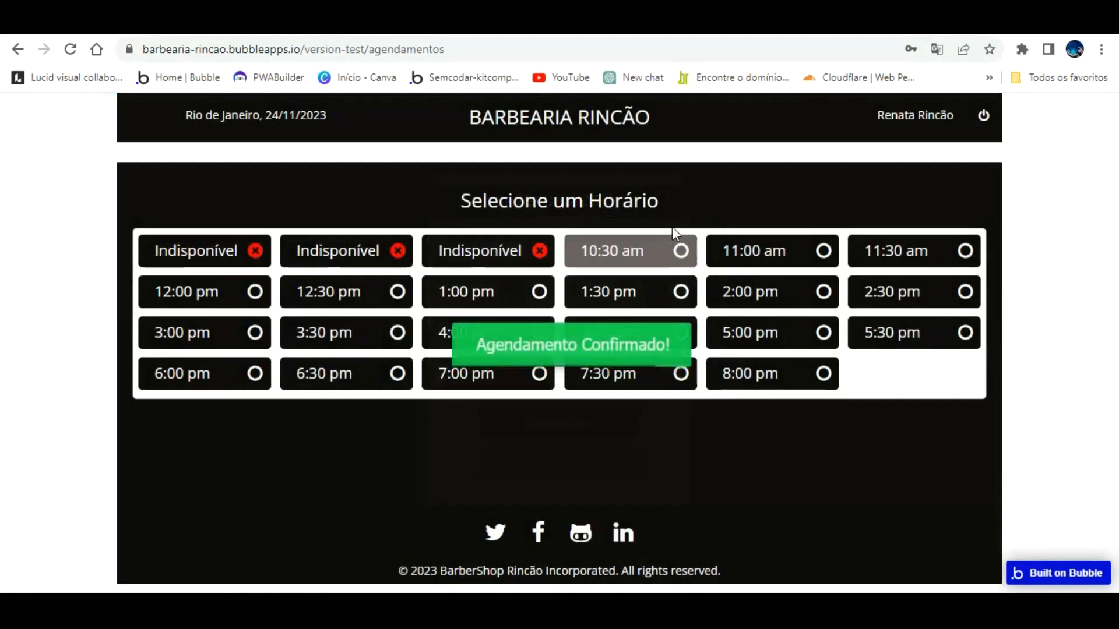
left_click(674, 250)
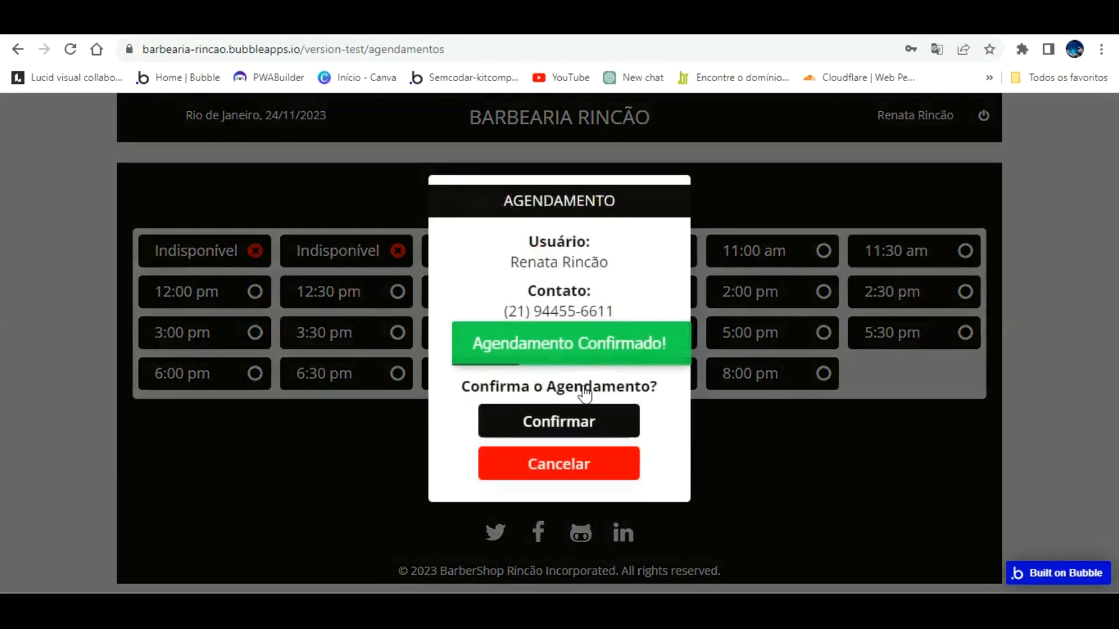
left_click(585, 420)
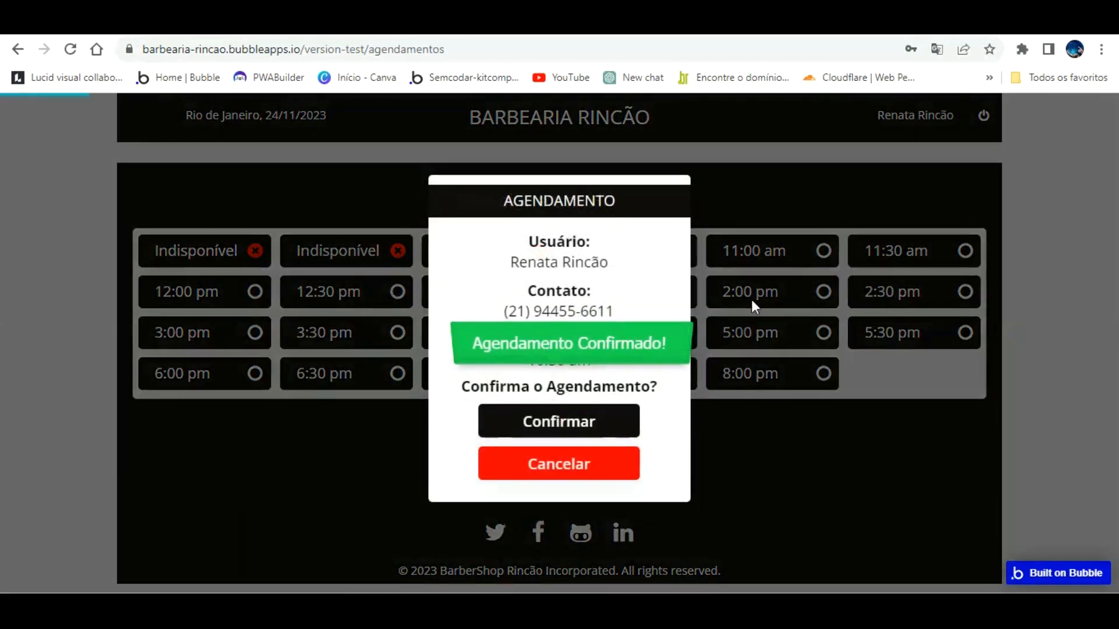
left_click(818, 240)
left_click(580, 415)
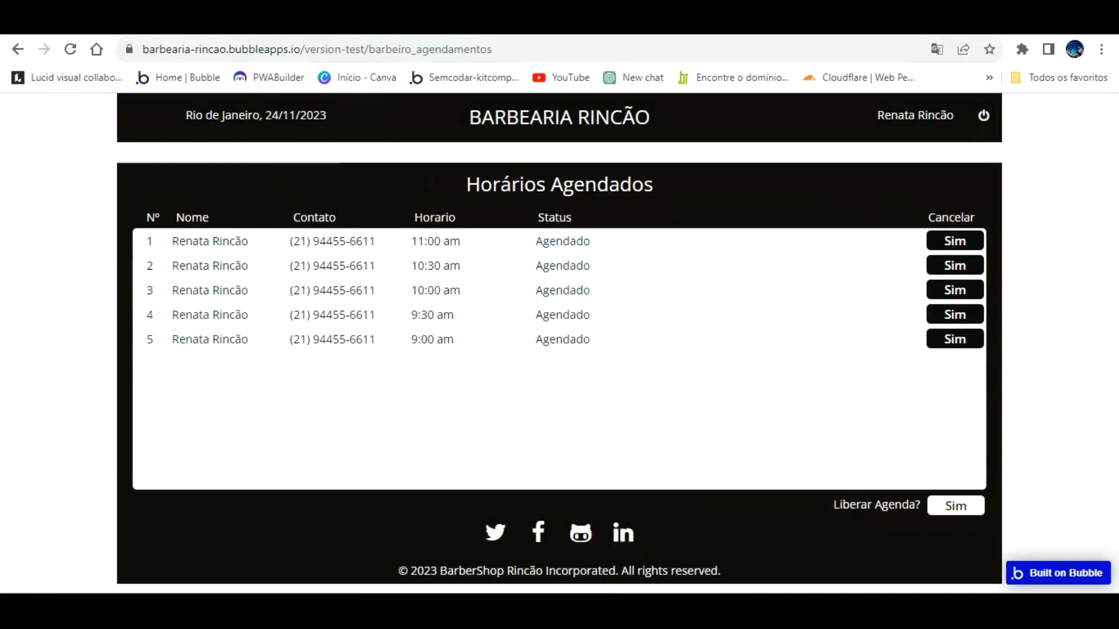
Step: Book the 11:30 am, 1:00 pm, 1:30 pm and 2:00 pm slots
left_click(142, 27)
left_click(489, 26)
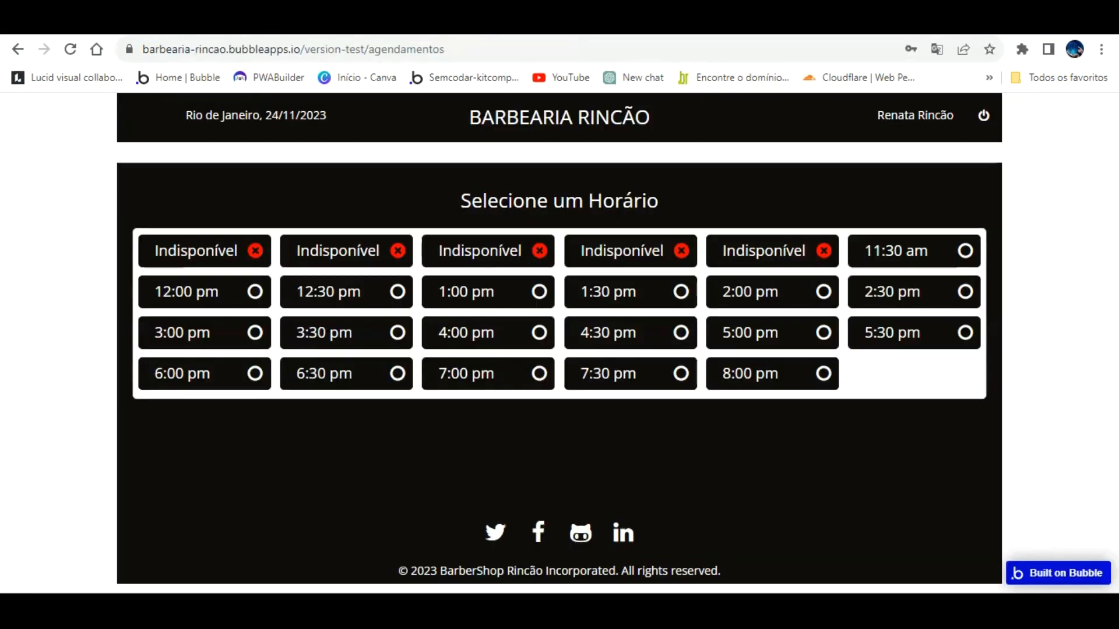
left_click(939, 250)
left_click(531, 409)
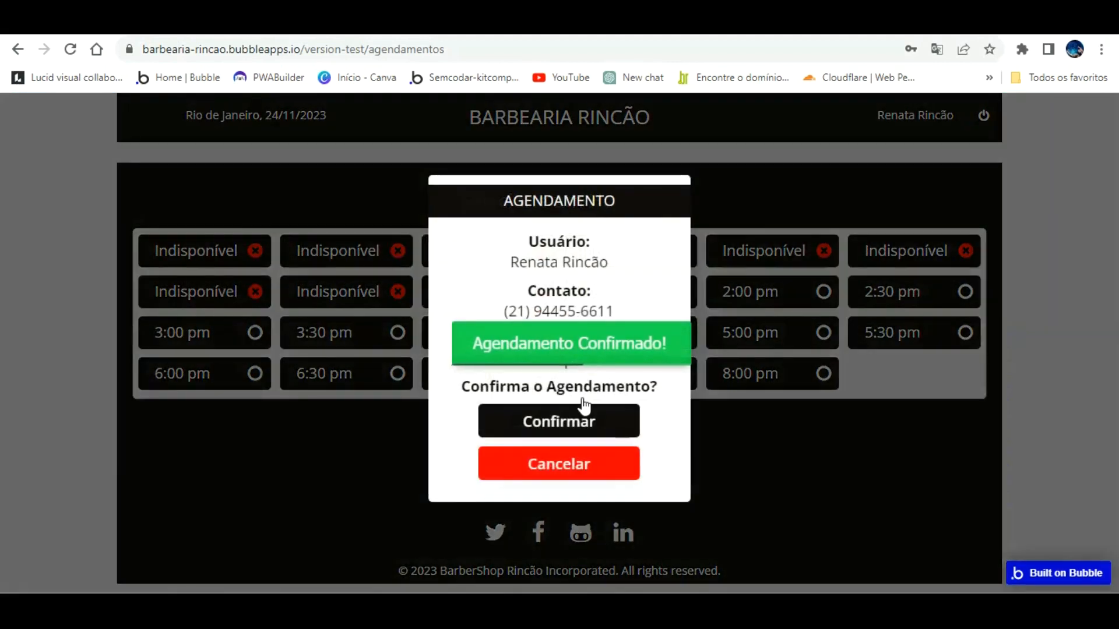
left_click(582, 424)
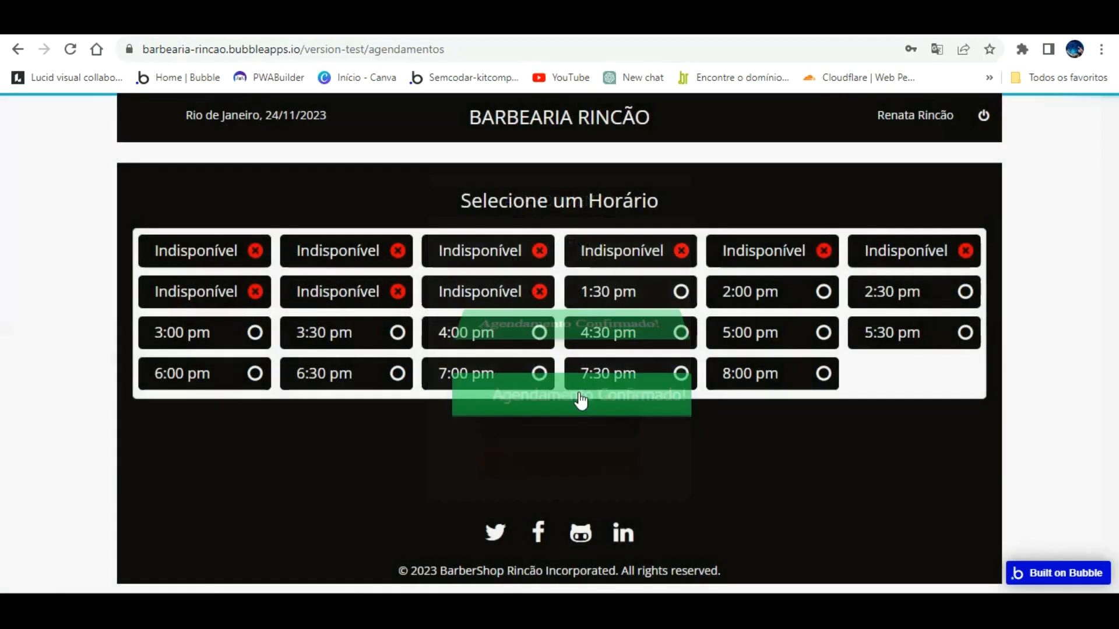
left_click(680, 293)
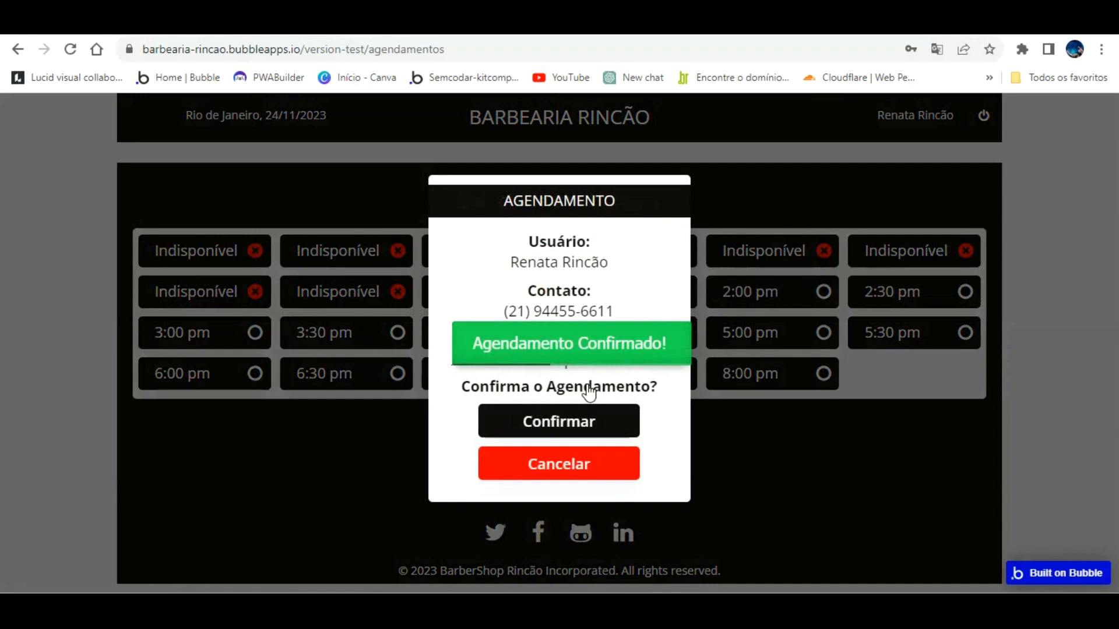
left_click(823, 290)
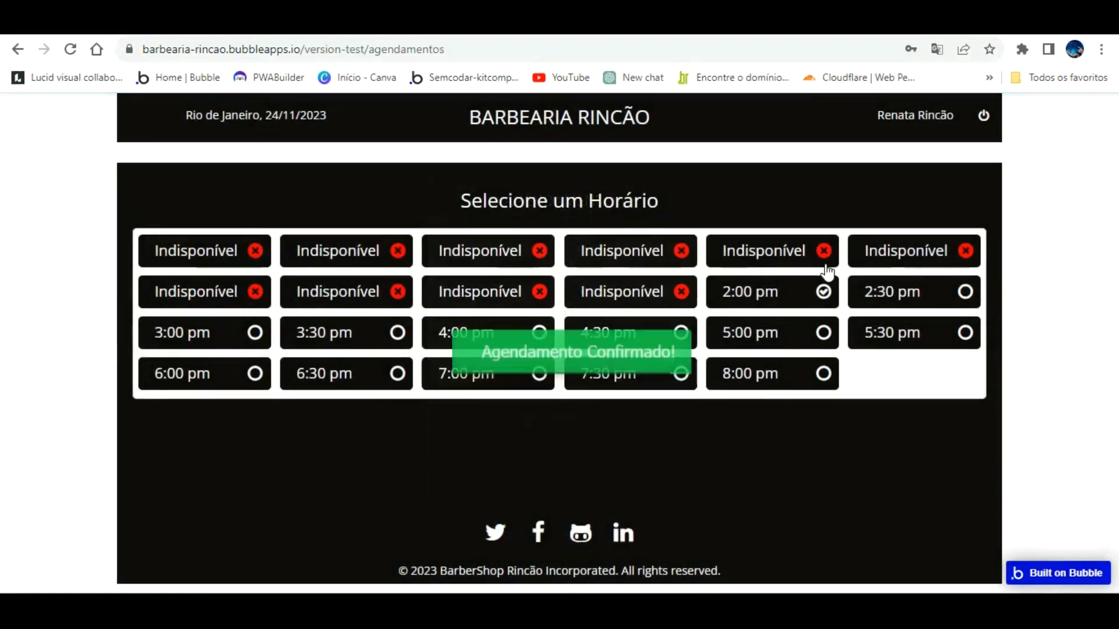
left_click(577, 415)
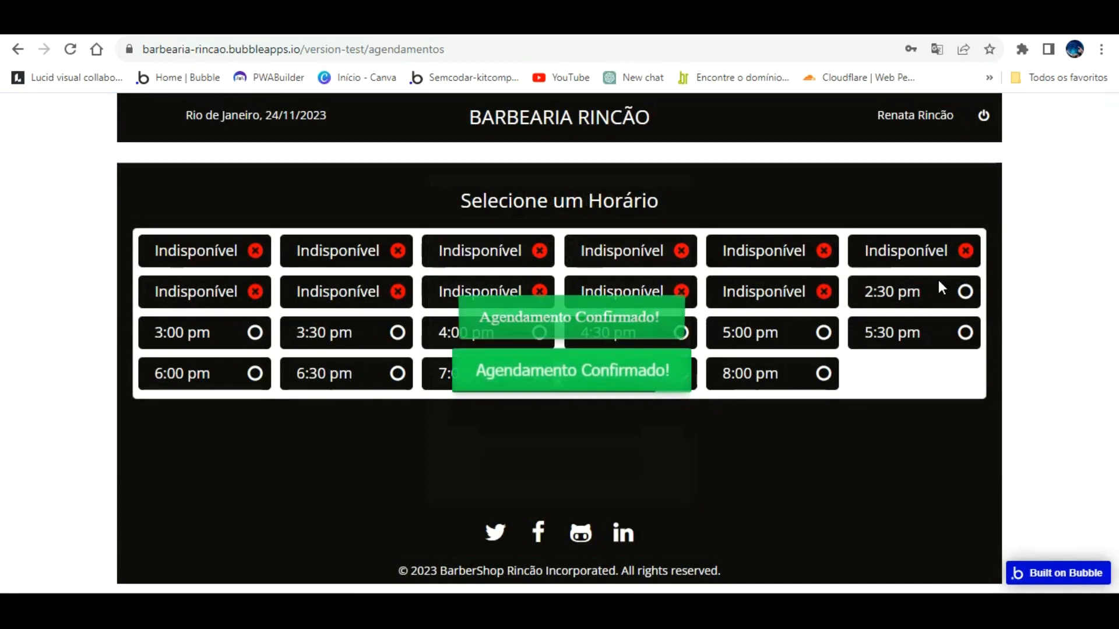
Step: Book and confirm the 2:30, 3:00, 3:30, 4:00, 4:30 and 5:00 pm slots
left_click(939, 282)
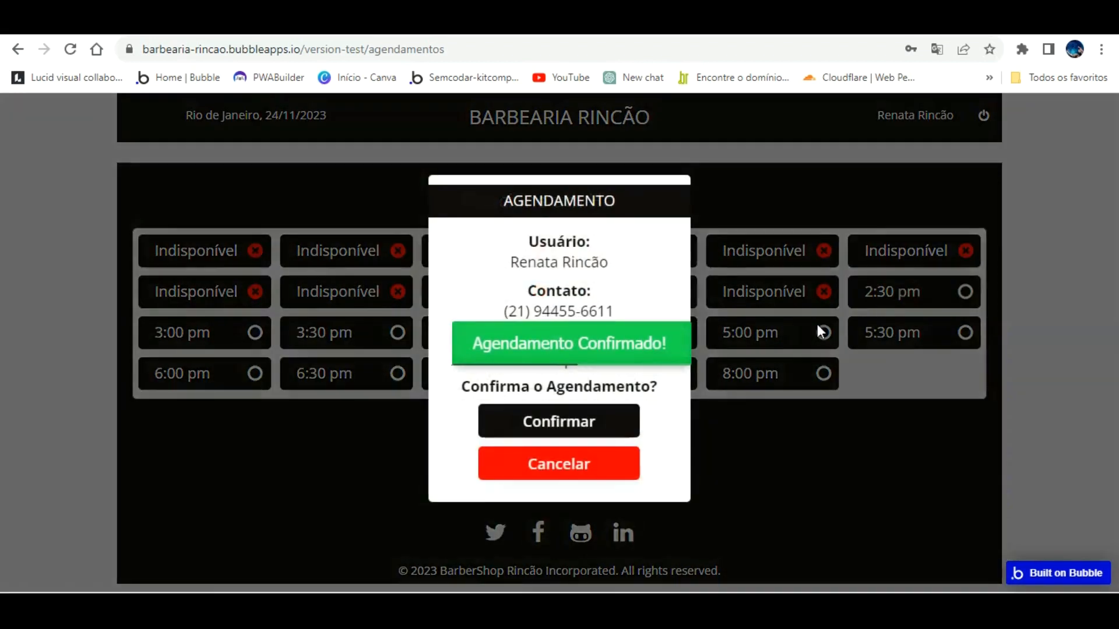
left_click(522, 411)
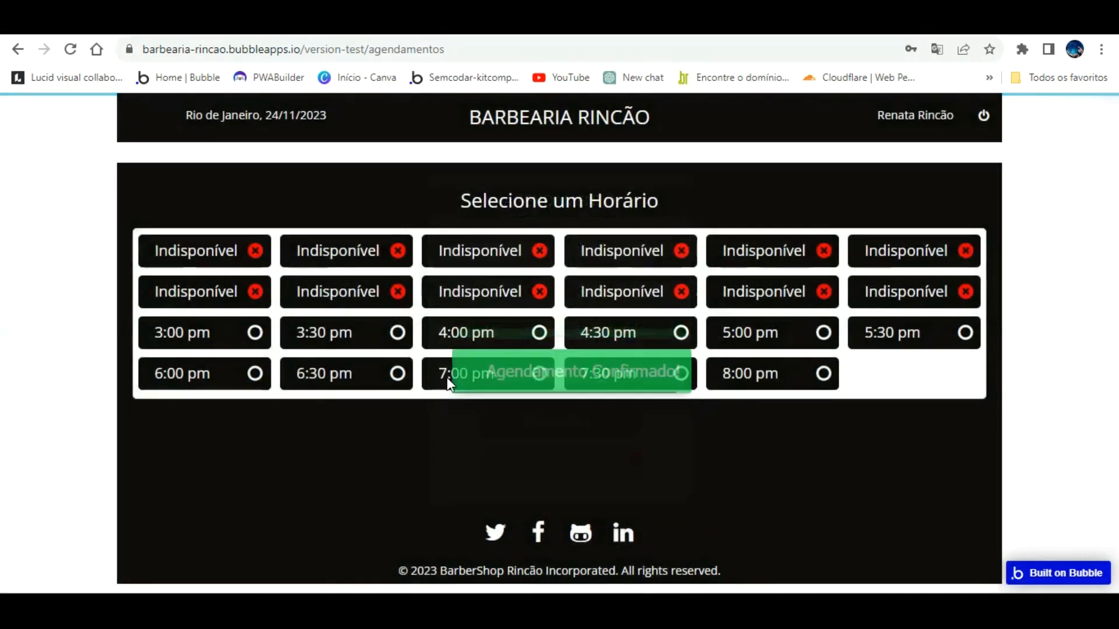
left_click(263, 328)
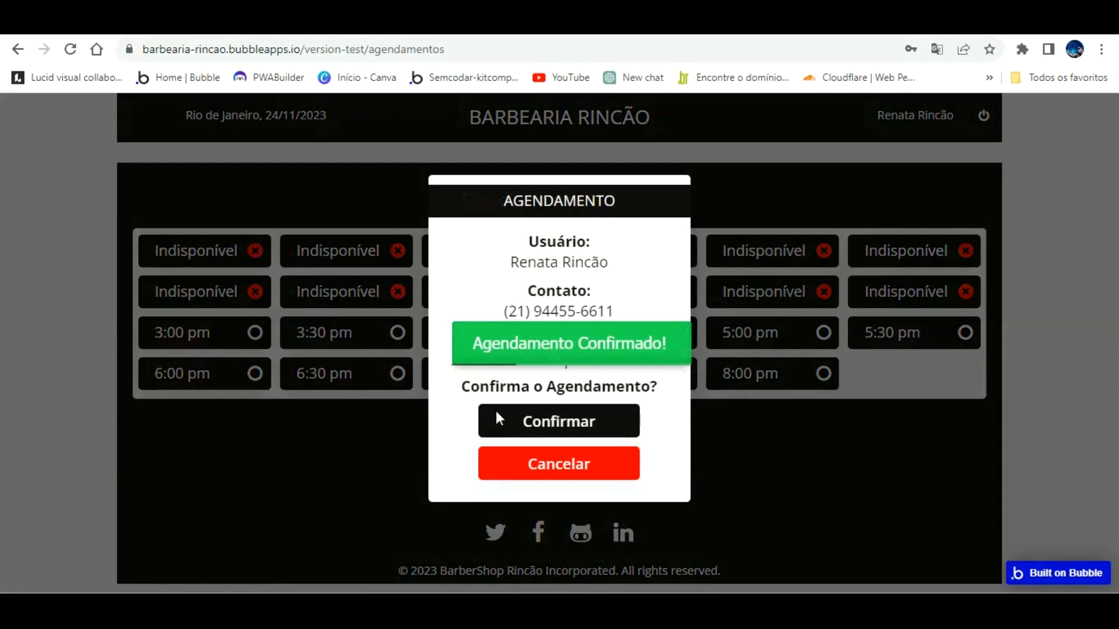
left_click(545, 420)
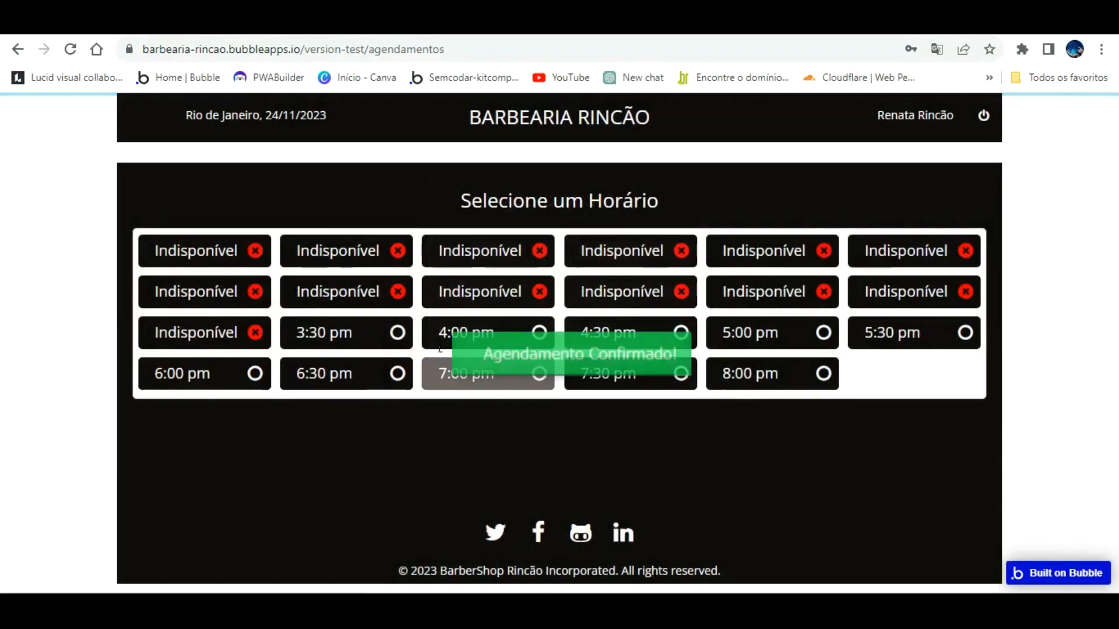
left_click(398, 338)
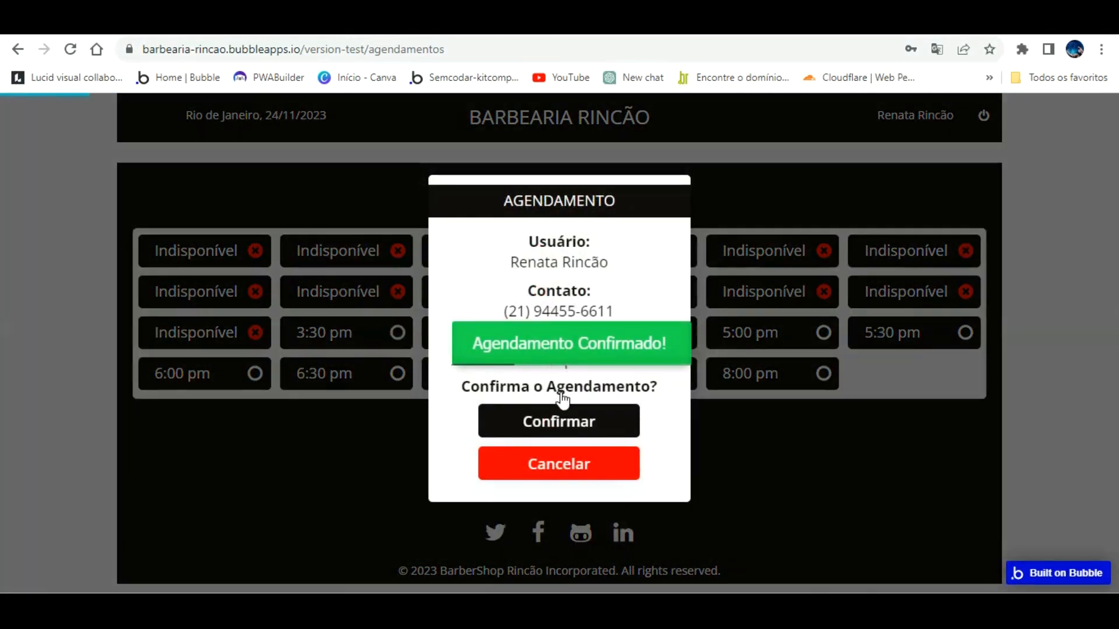
left_click(559, 420)
left_click(539, 330)
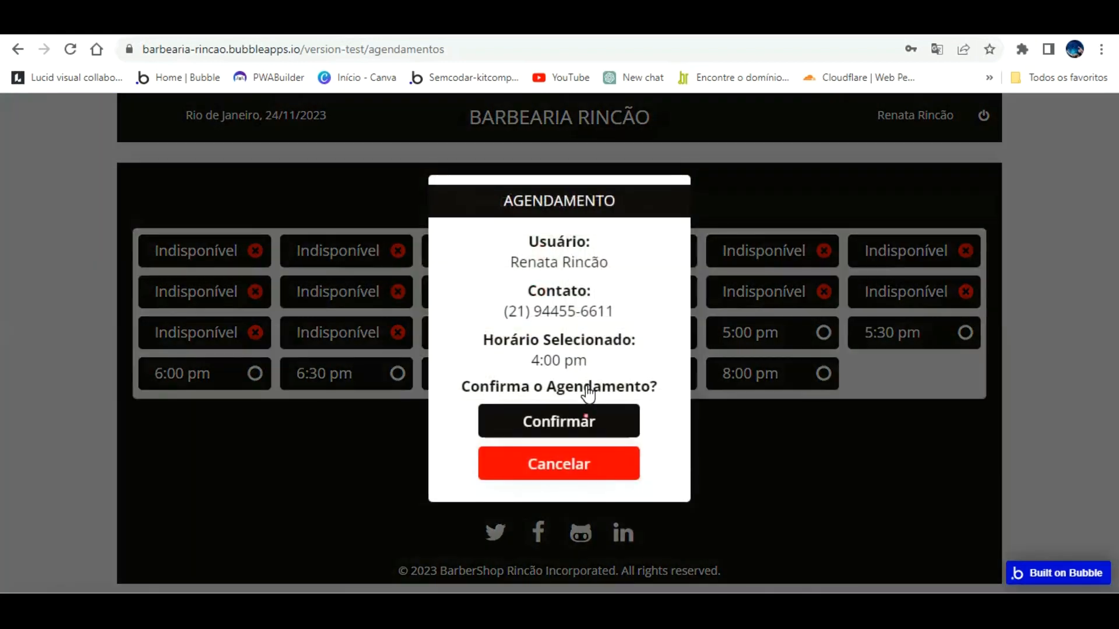
left_click(585, 416)
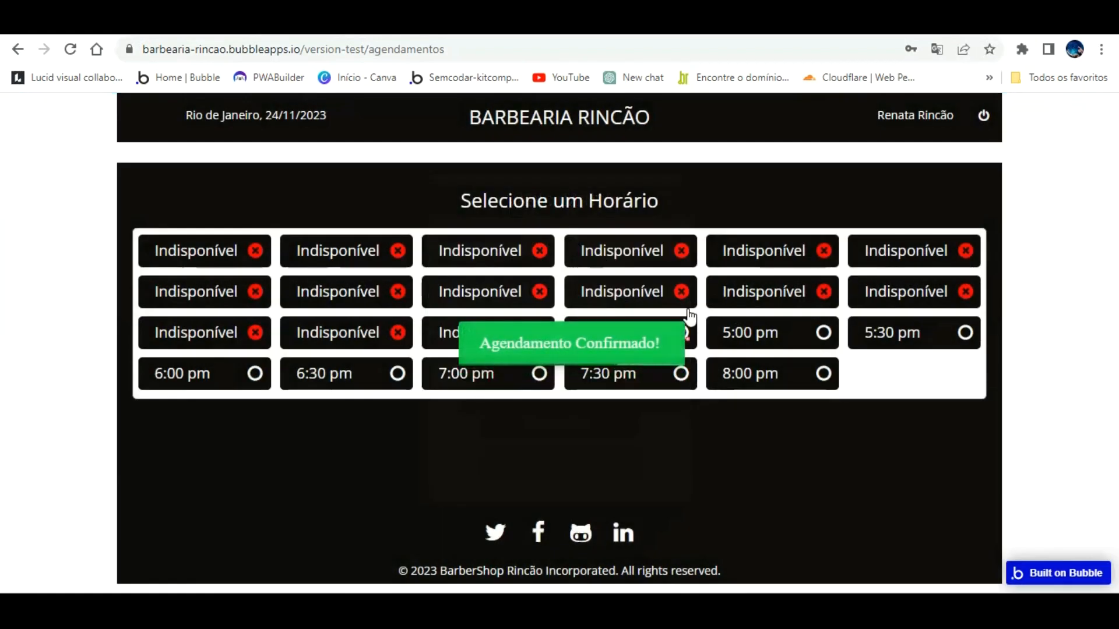
left_click(687, 319)
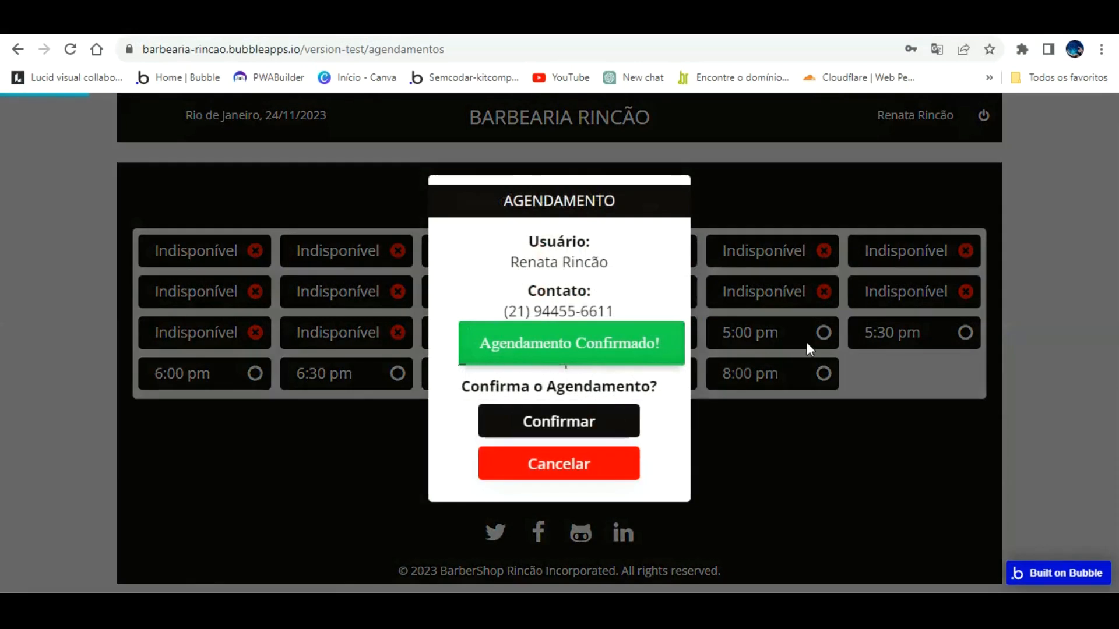
left_click(558, 421)
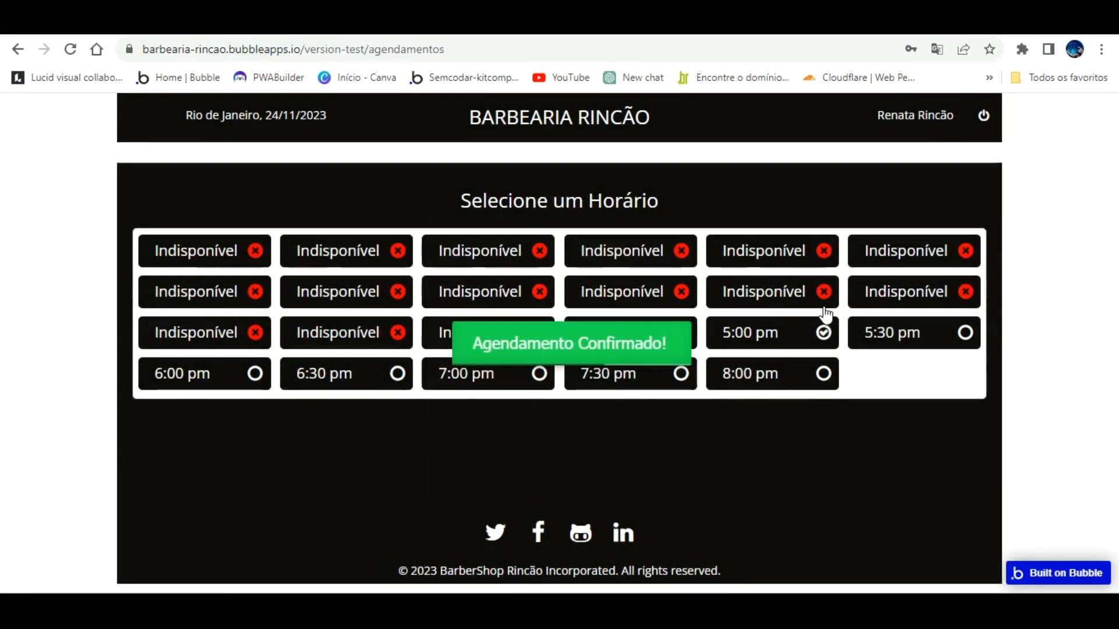
left_click(825, 318)
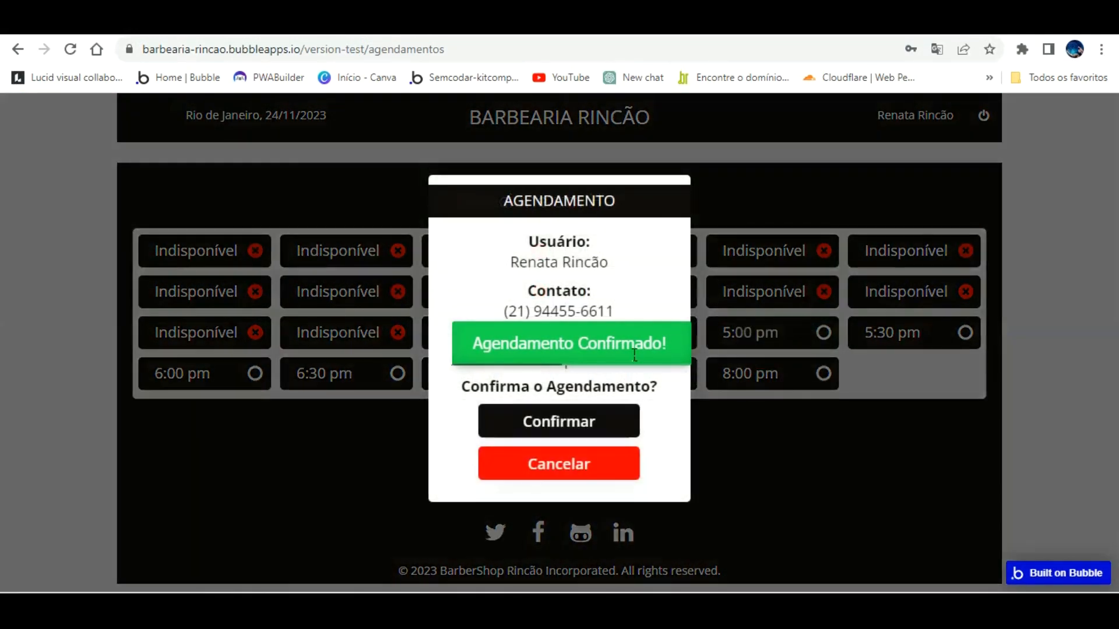
left_click(535, 413)
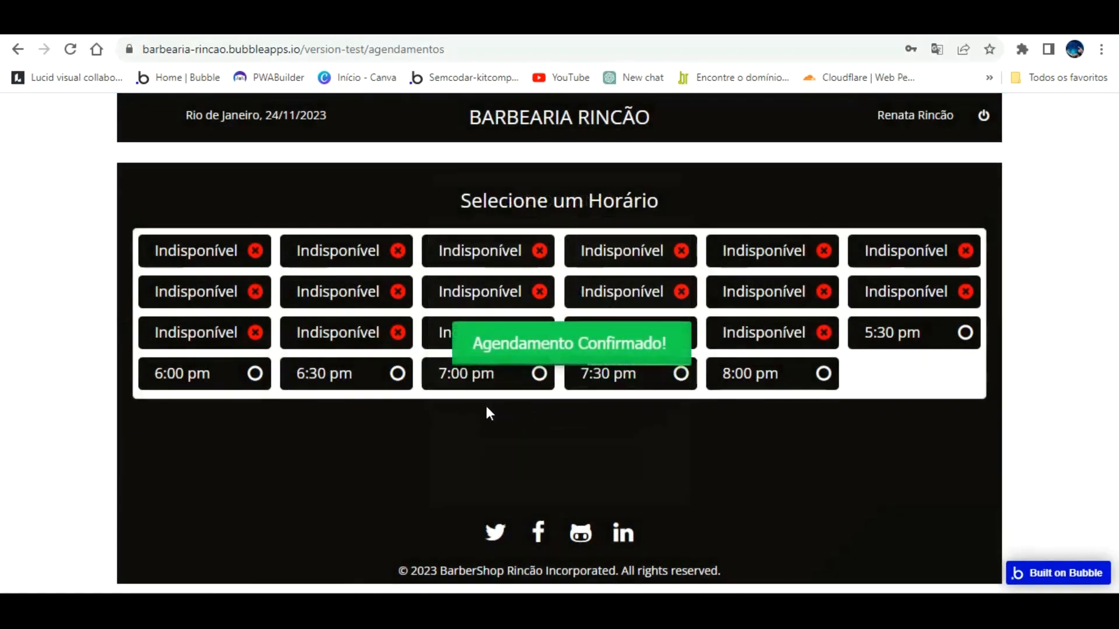
Step: Book and confirm the 5:30, 6:00, 6:30, 7:00, 7:30 and 8:00 pm slots
left_click(943, 329)
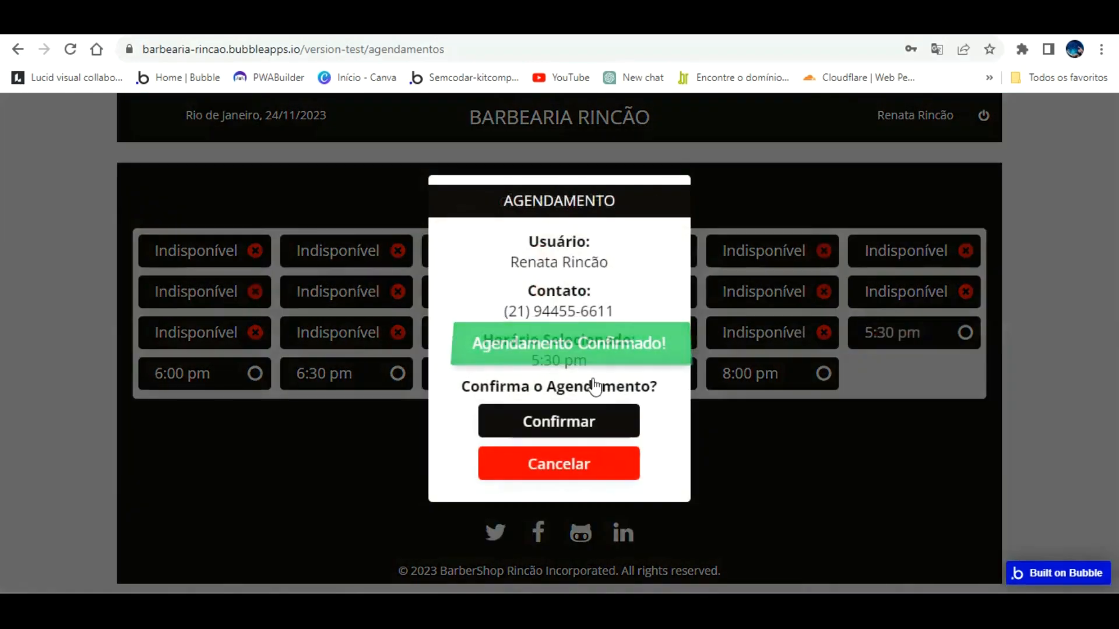
left_click(537, 414)
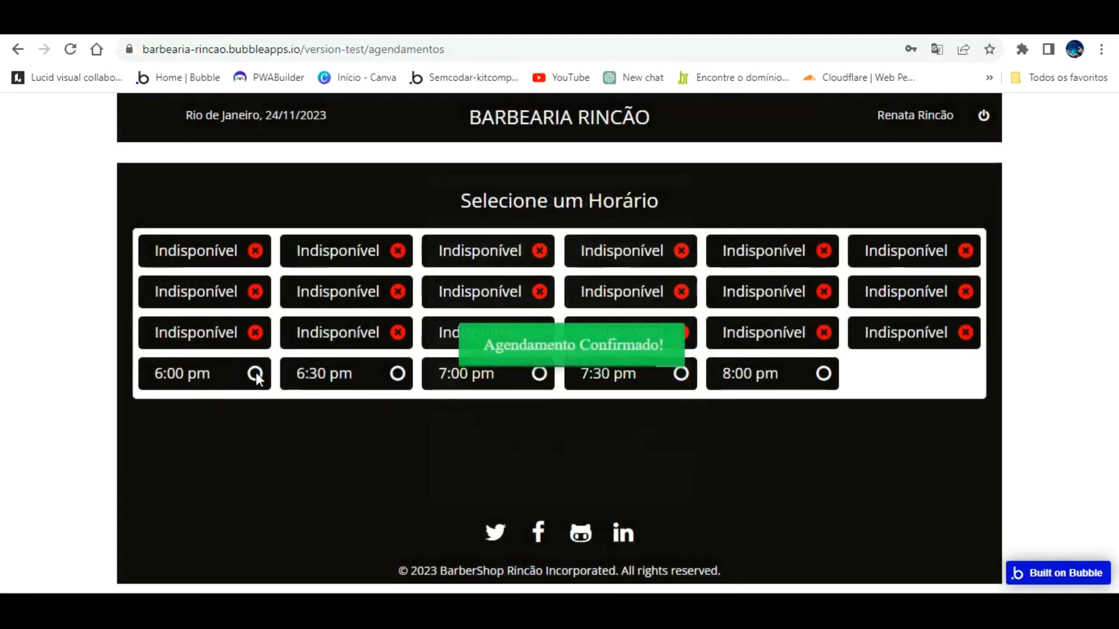
left_click(257, 377)
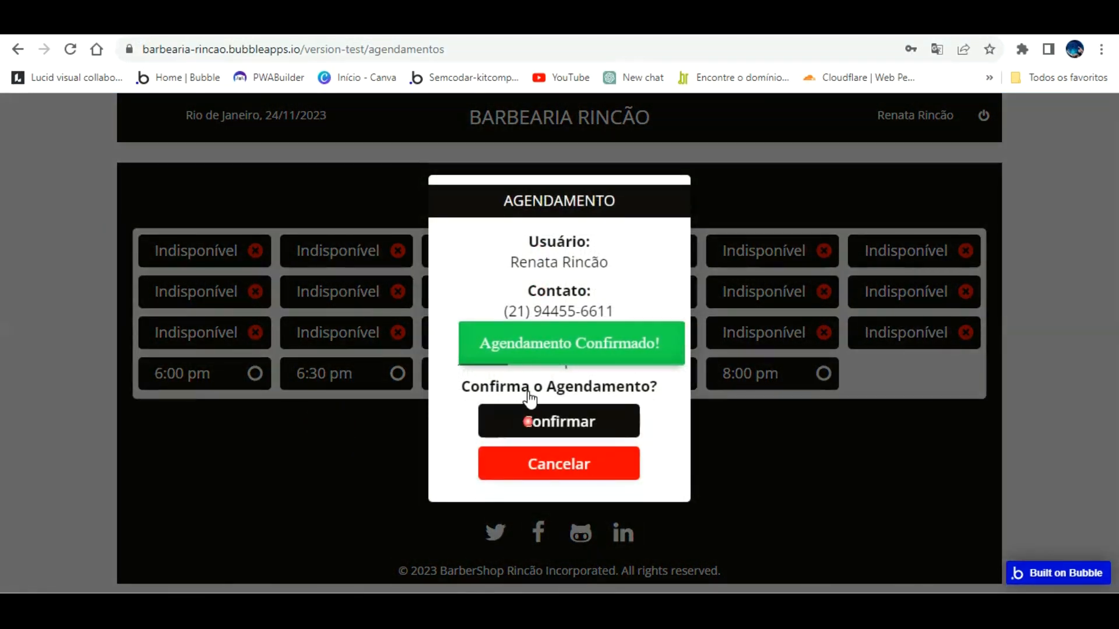
left_click(528, 415)
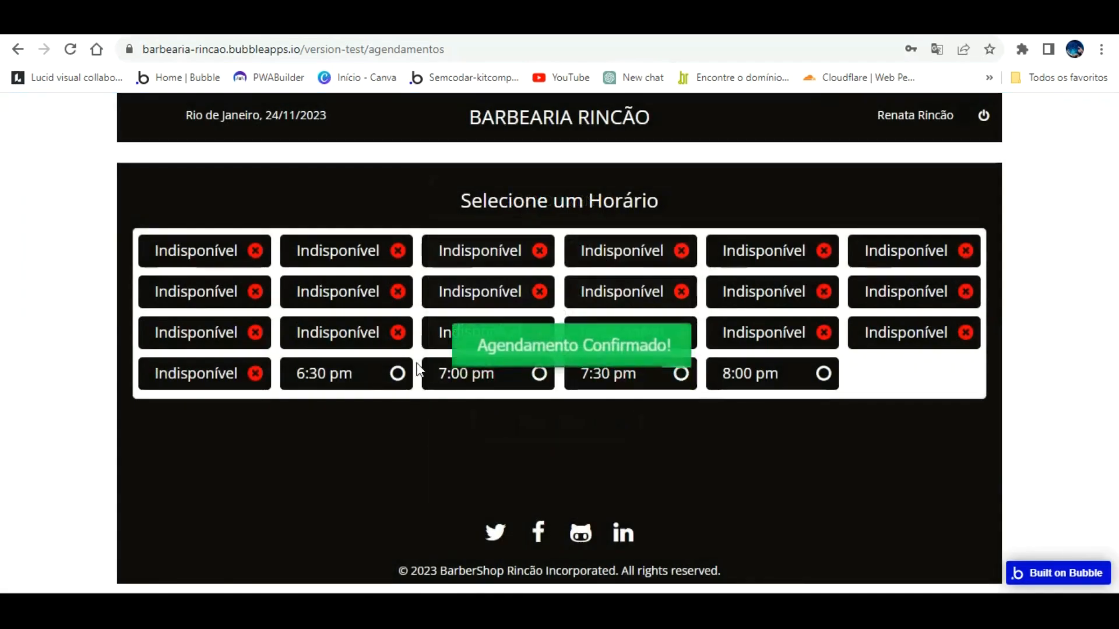
left_click(396, 371)
left_click(547, 421)
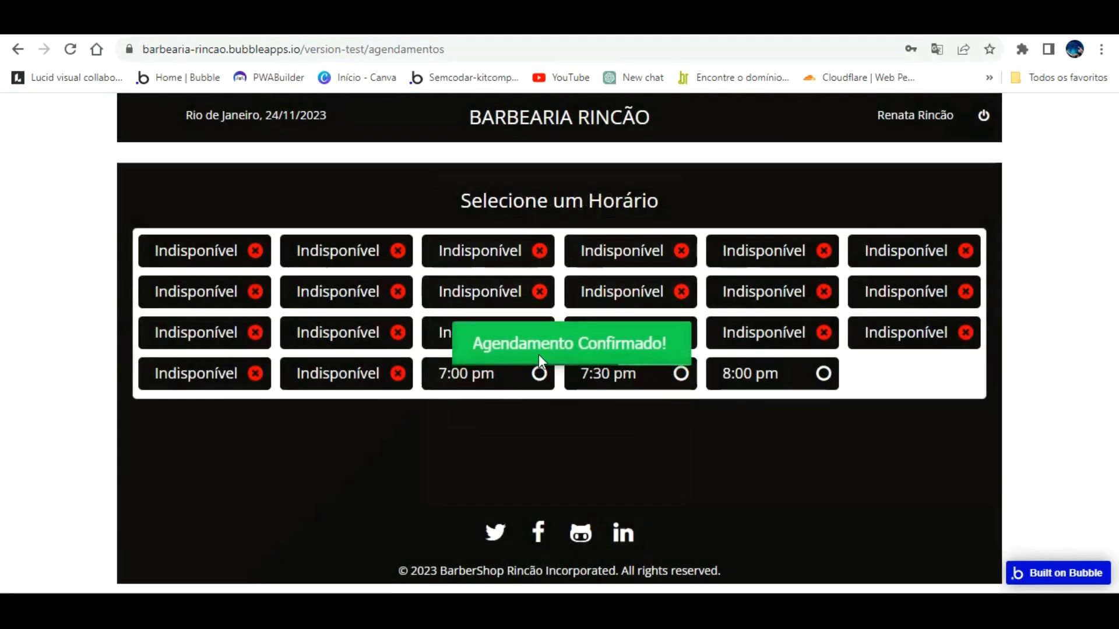
left_click(533, 371)
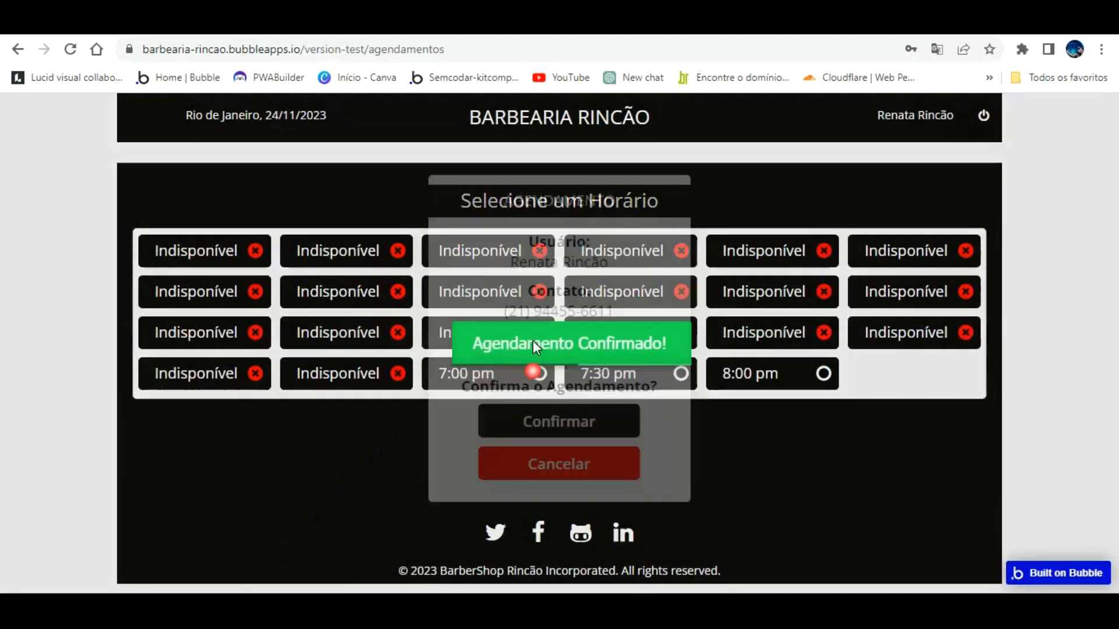
left_click(569, 421)
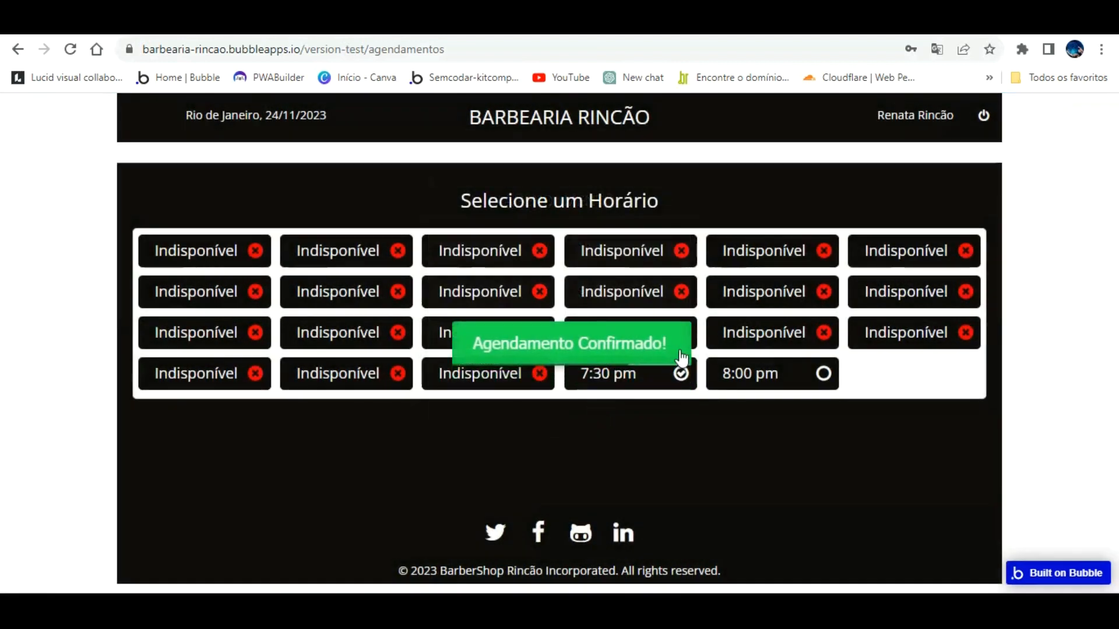
left_click(678, 371)
left_click(591, 417)
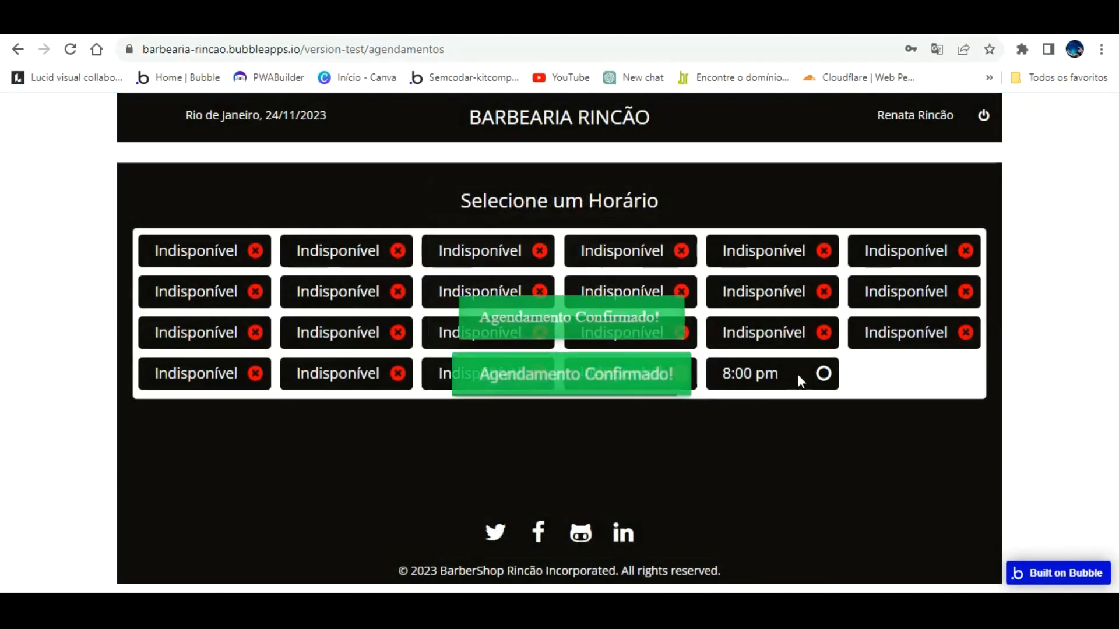
left_click(824, 374)
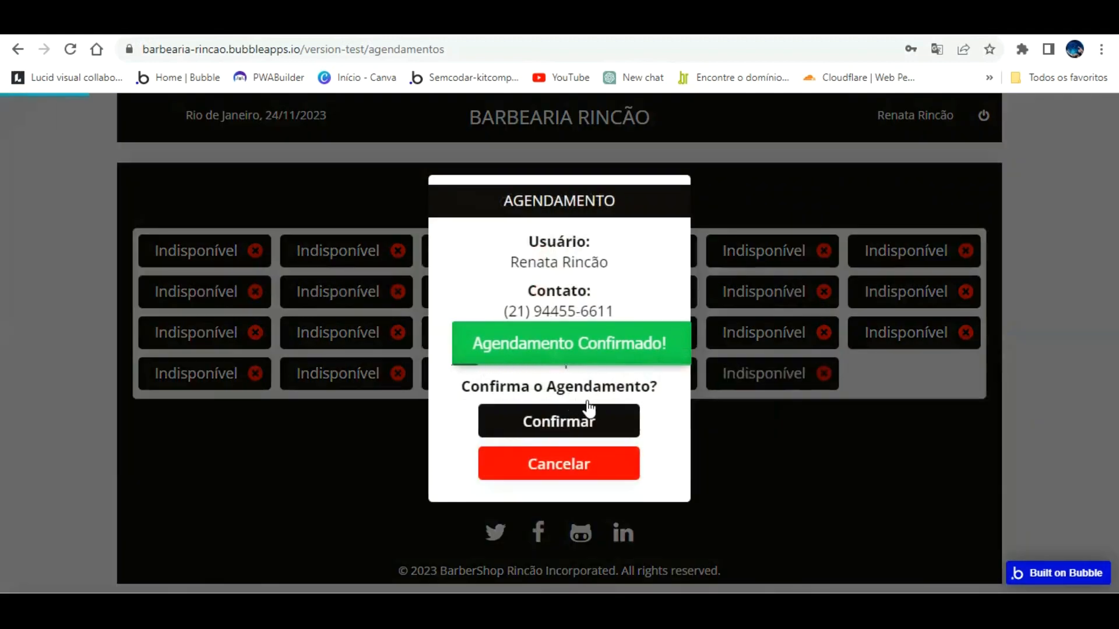
left_click(589, 413)
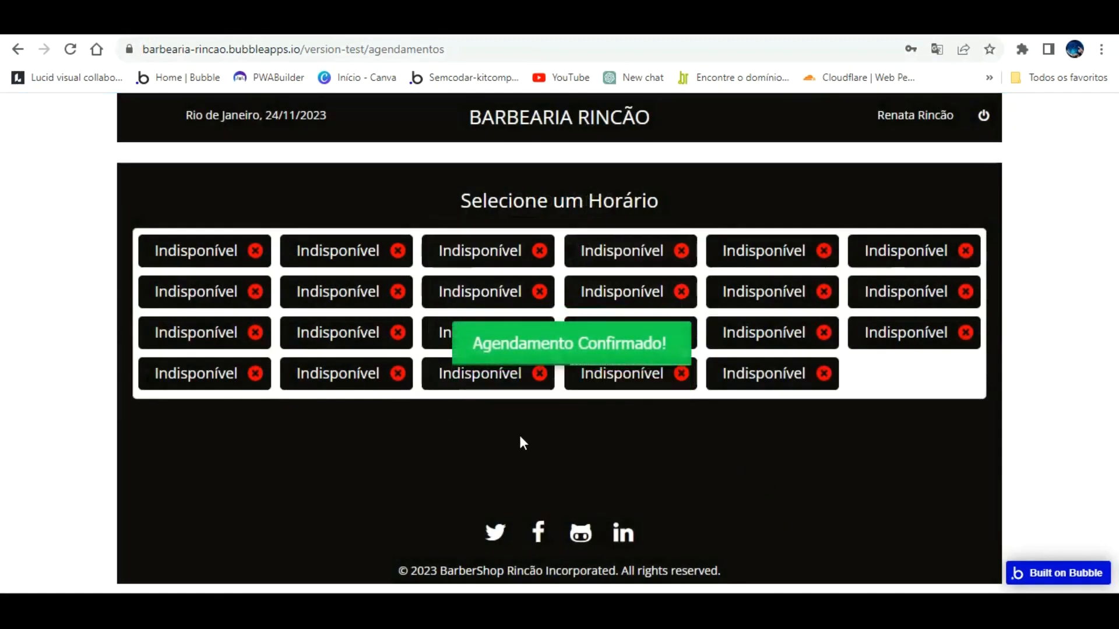
Step: Review the barber's booked-times list of 23 Agendado bookings
left_click(390, 23)
scroll(539, 285, "down", 5)
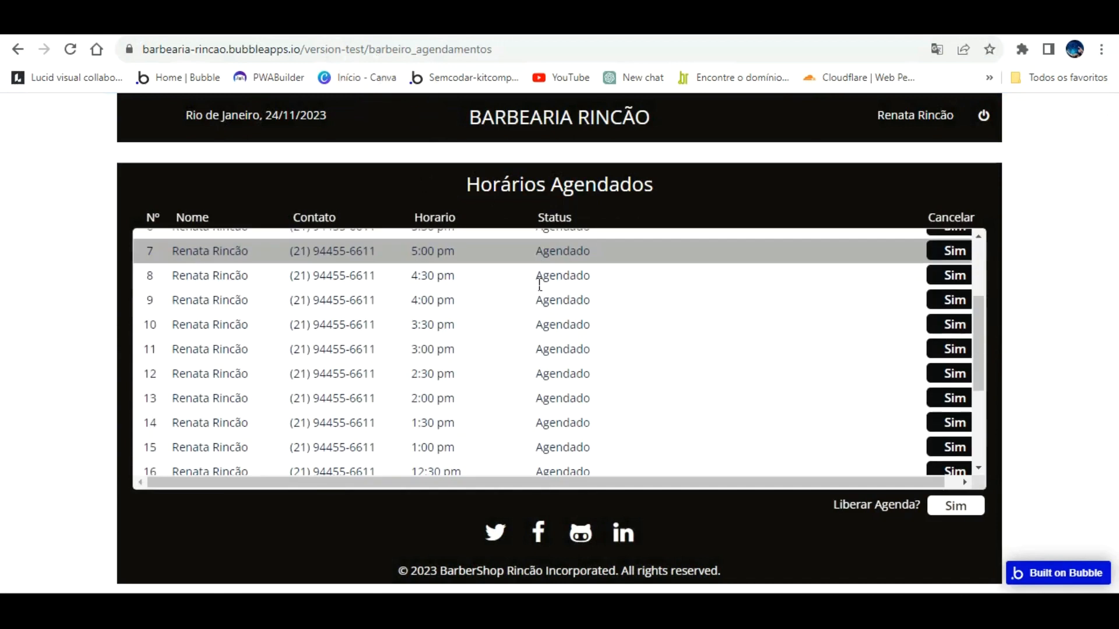
scroll(532, 334, "up", 5)
scroll(533, 333, "down", 1)
scroll(532, 334, "down", 4)
scroll(532, 333, "up", 5)
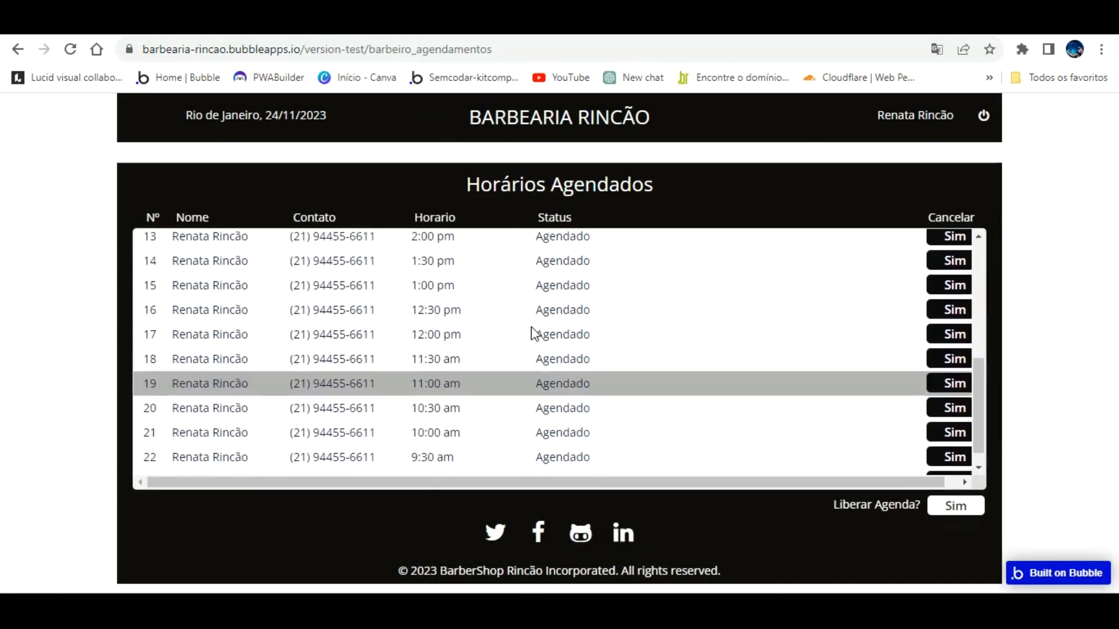
scroll(532, 334, "down", 4)
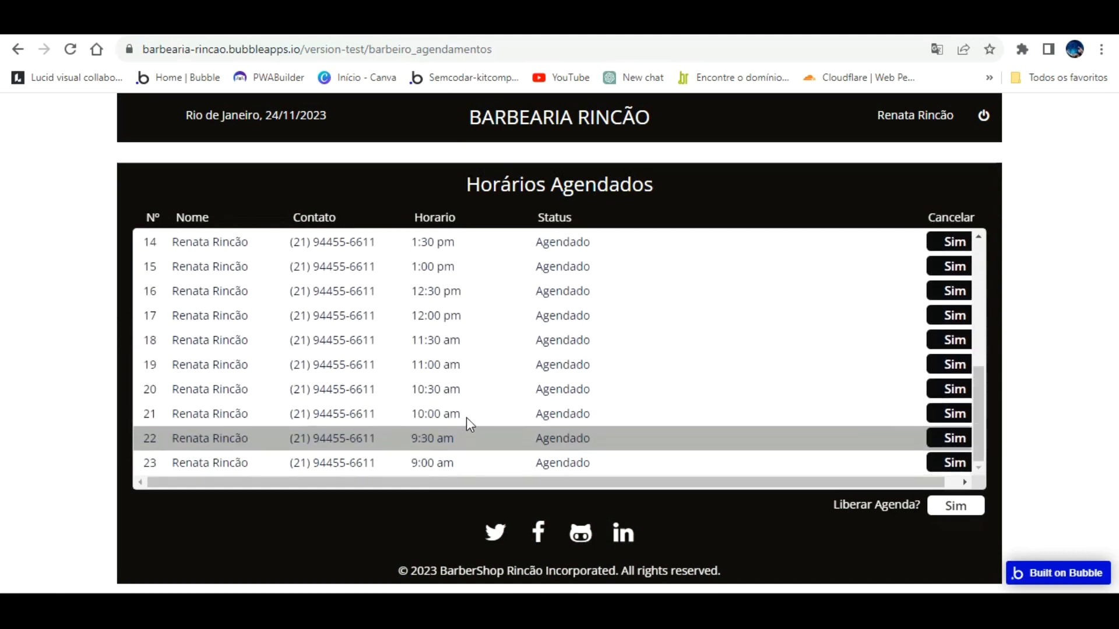
scroll(469, 423, "up", 5)
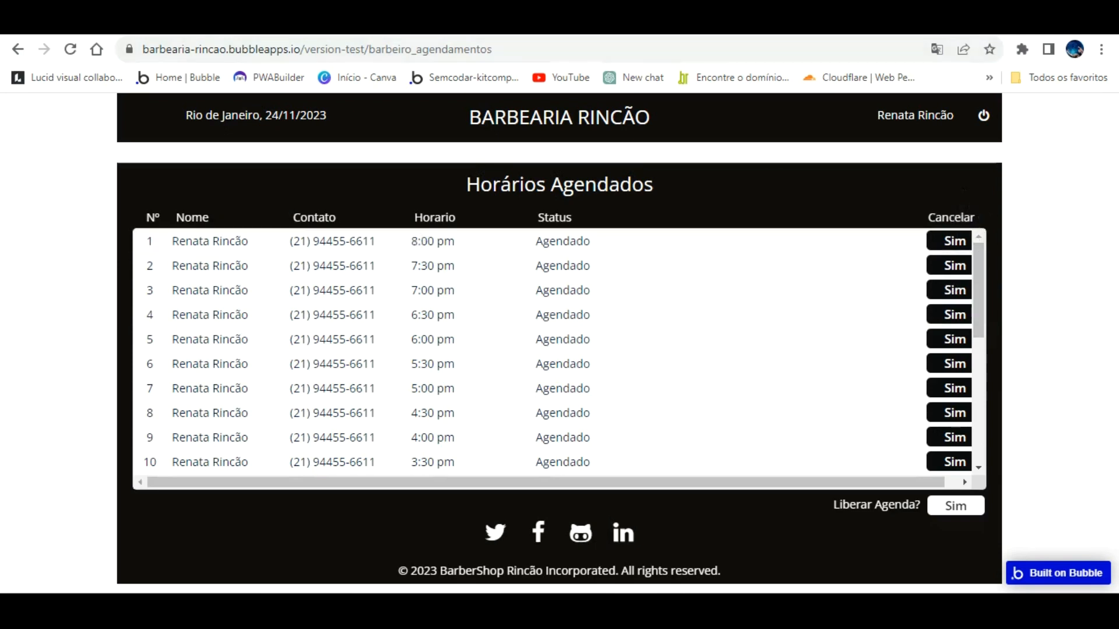
Step: Show the barbeiro_agendamentos page on the editor's design canvas
left_click(274, 21)
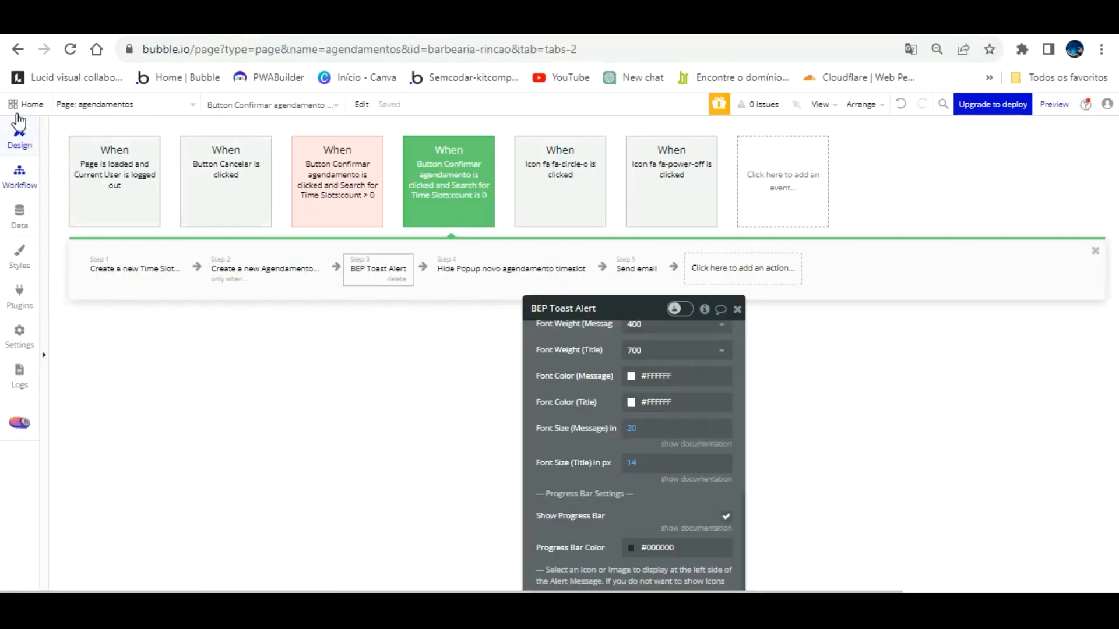
left_click(170, 104)
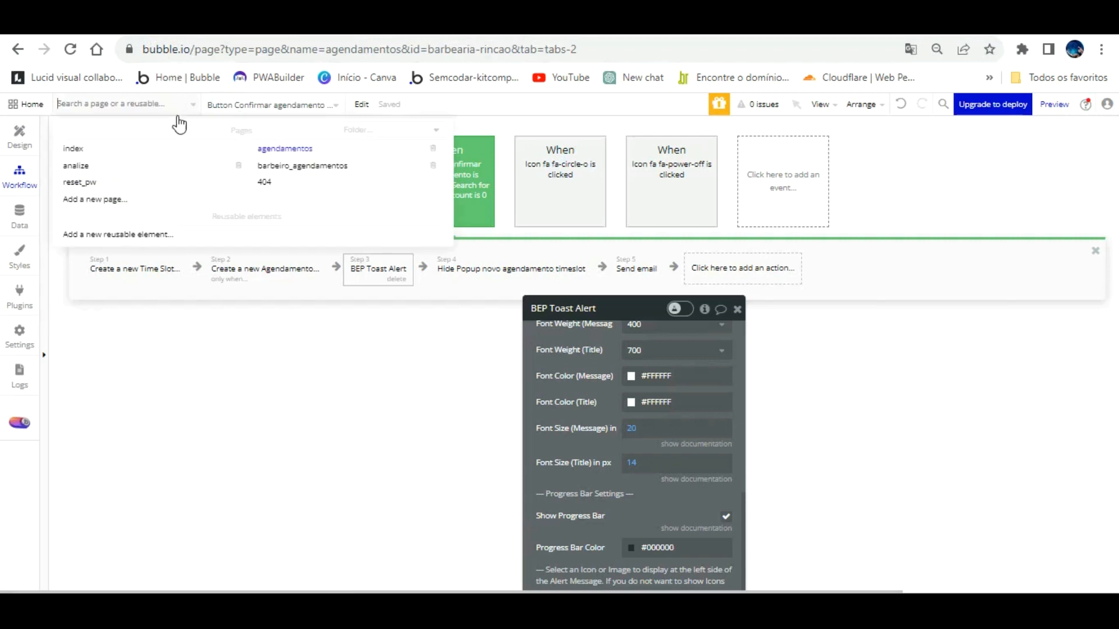
left_click(302, 165)
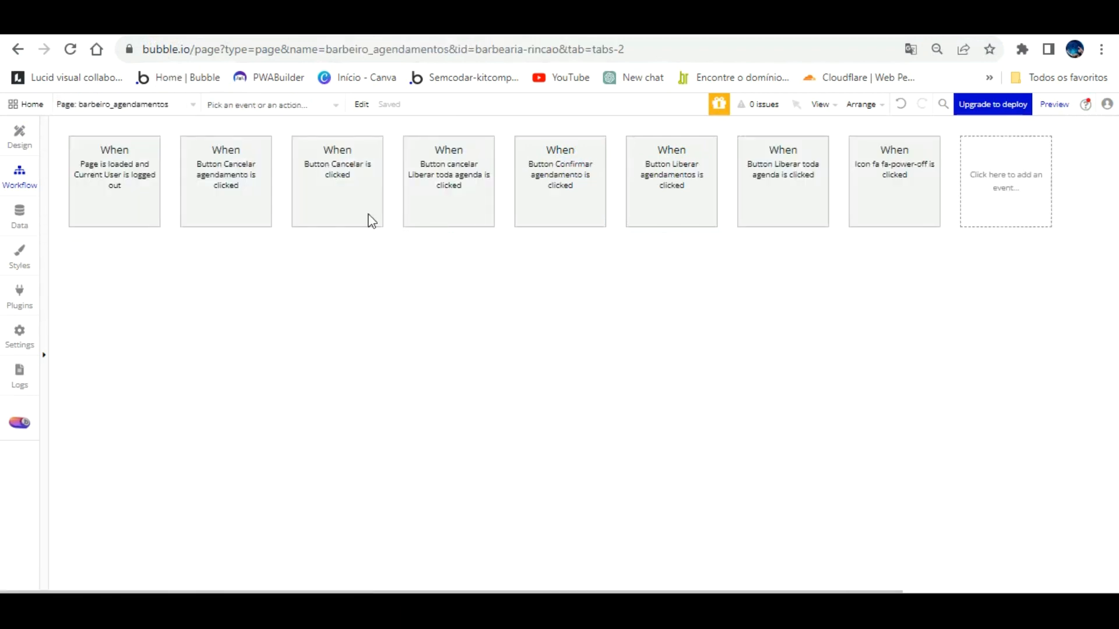
left_click(19, 135)
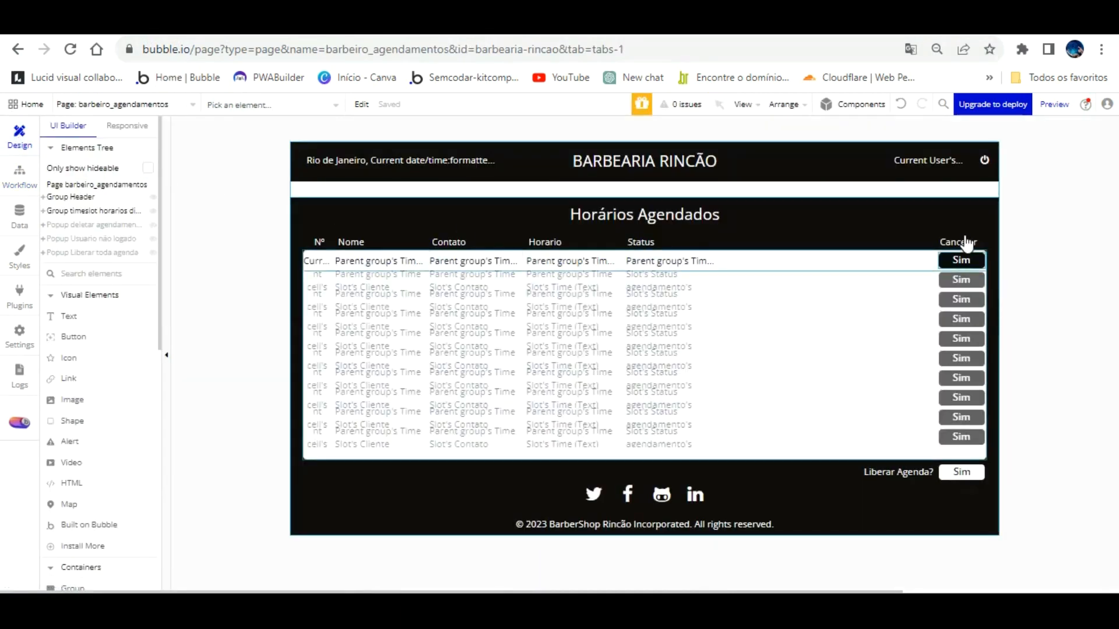
Step: Shift the Sim cancel buttons and Cancelar heading left, then reload the preview
left_click(962, 260)
key("Left")
key("Left")
key("Left")
key("Left")
key("Left")
key("Left")
key("Left")
key("Left")
key("Left")
key("Left")
key("Left")
key("Left")
key("Left")
key("Left")
key("Left")
key("Left")
key("Left")
key("Left")
key("Left")
key("Left")
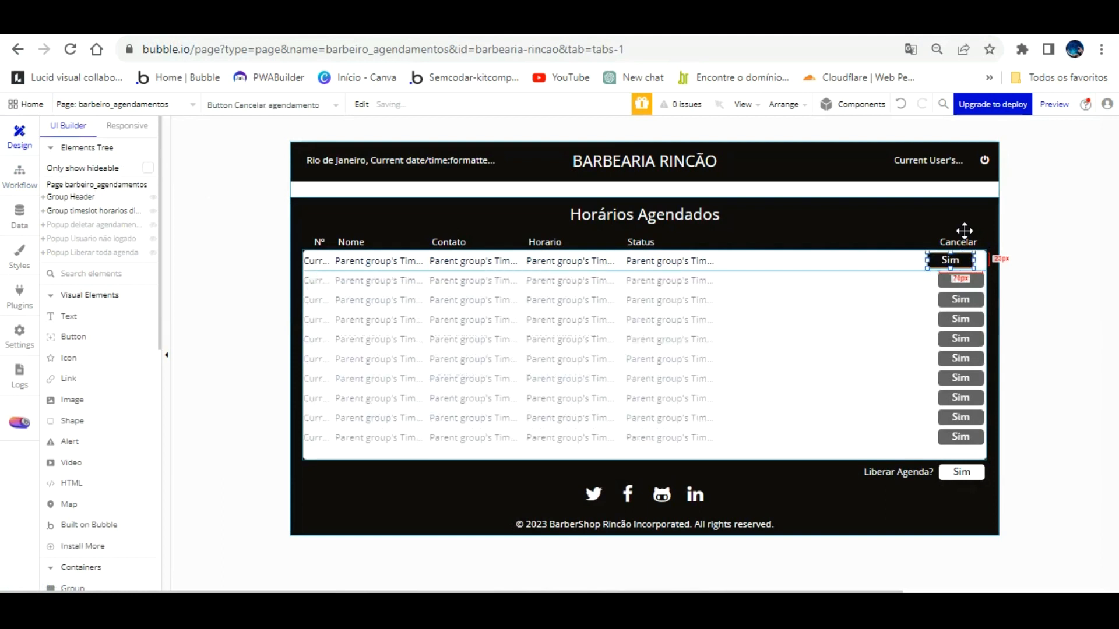
key("Left")
key("Left")
key("Left")
key("Left")
key("Left")
key("Left")
key("Left")
key("Left")
key("Left")
key("Left")
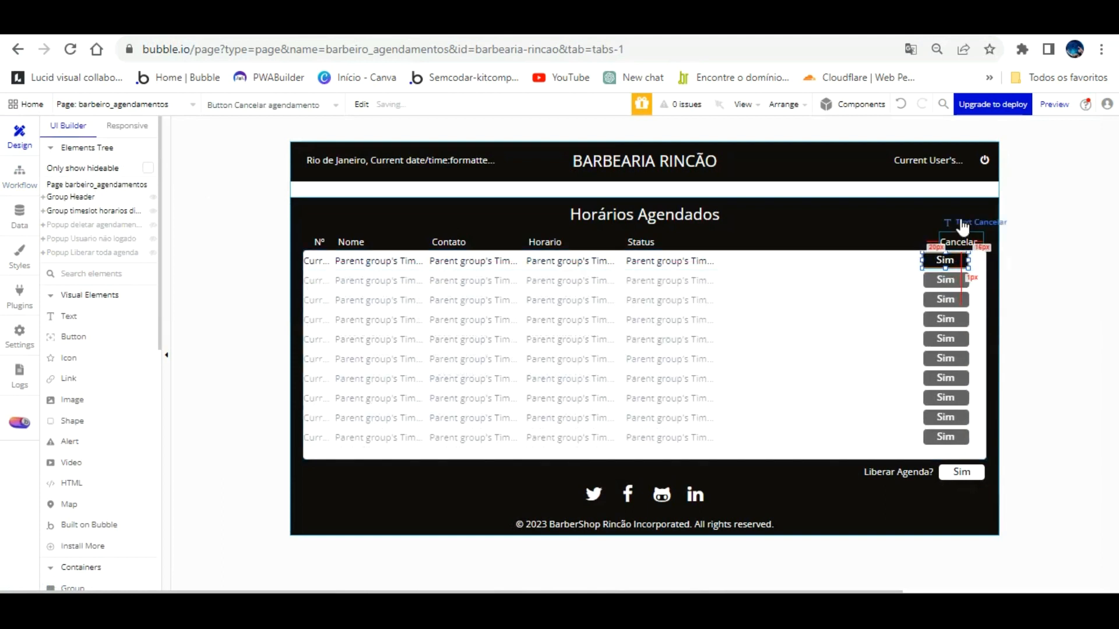
left_click(954, 240)
key("Left")
key("Left")
key("Left")
key("Left")
key("Left")
key("Left")
key("Left")
key("Left")
key("Left")
key("Left")
key("Left")
key("Left")
key("Left")
key("Left")
key("Left")
key("Left")
key("Left")
key("Left")
key("Left")
key("Left")
key("Left")
key("Left")
key("Left")
key("Left")
key("Left")
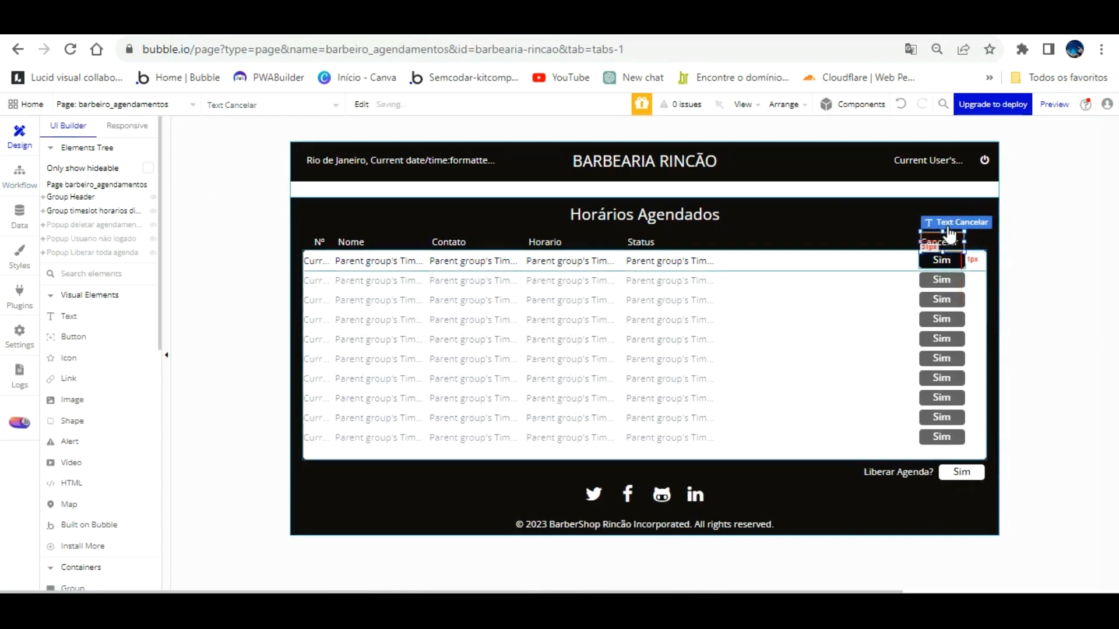
left_click(365, 24)
key("F5")
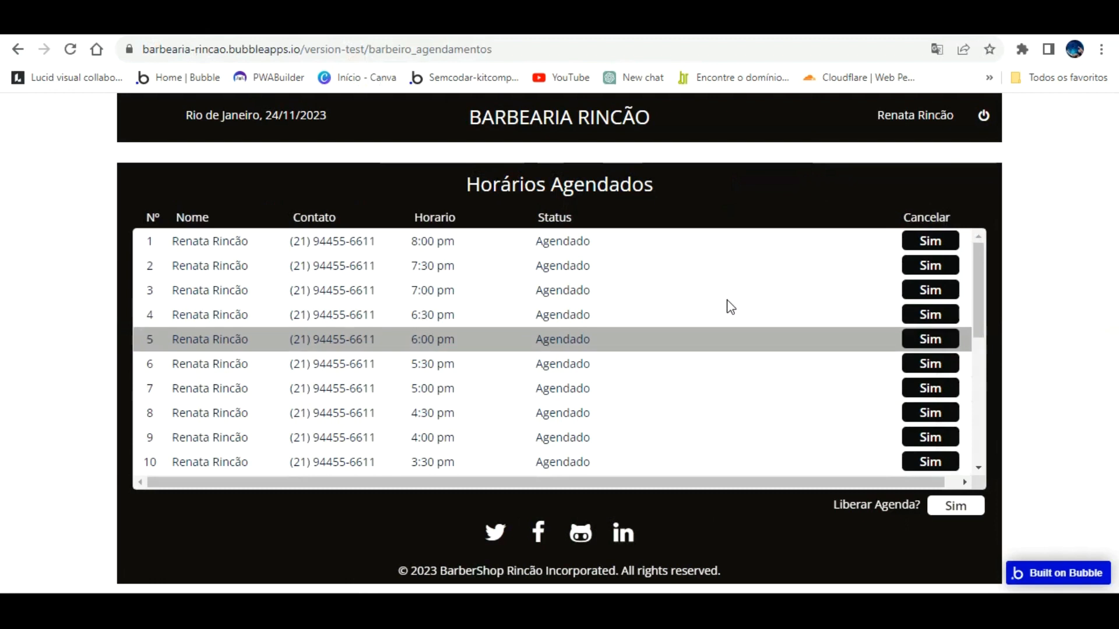
Step: Cancel the 6:30 pm booking from the barber's list
left_click(934, 294)
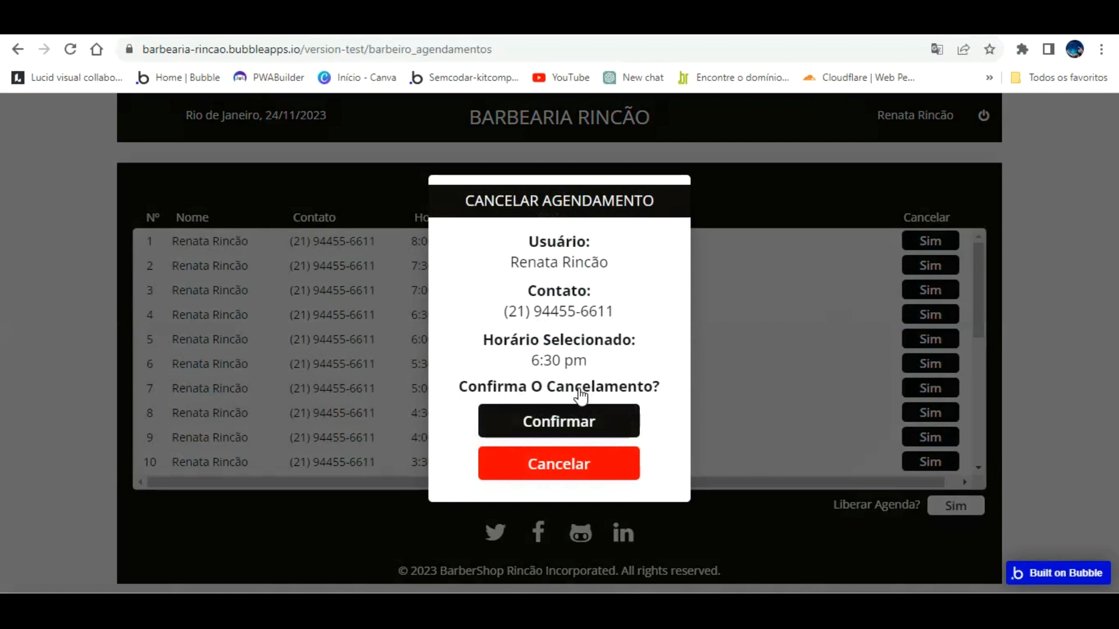
left_click(580, 417)
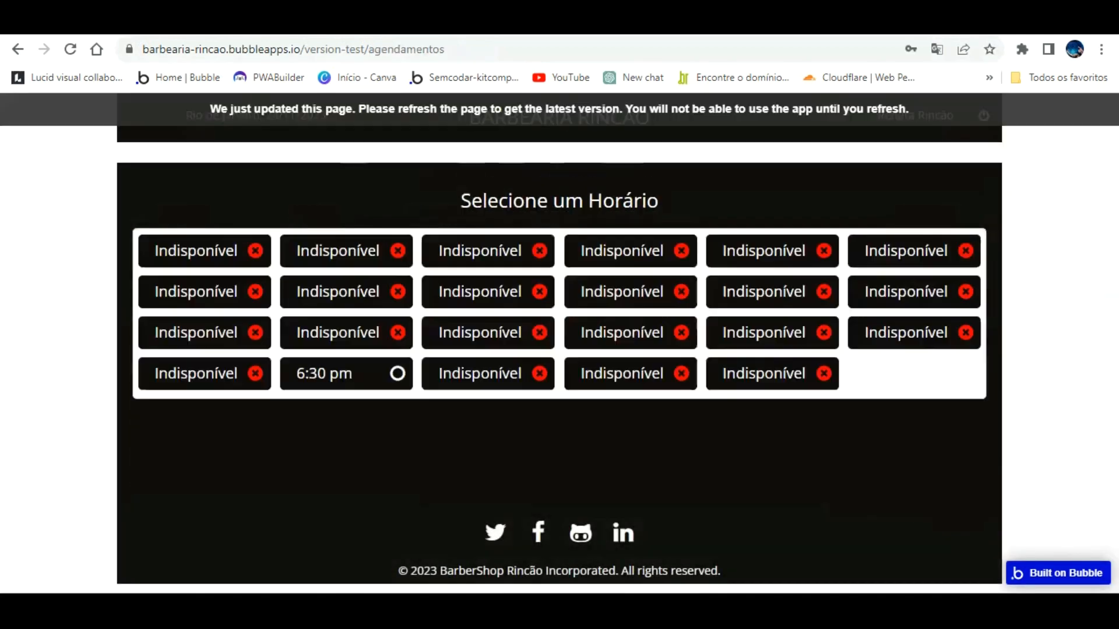
left_click(664, 108)
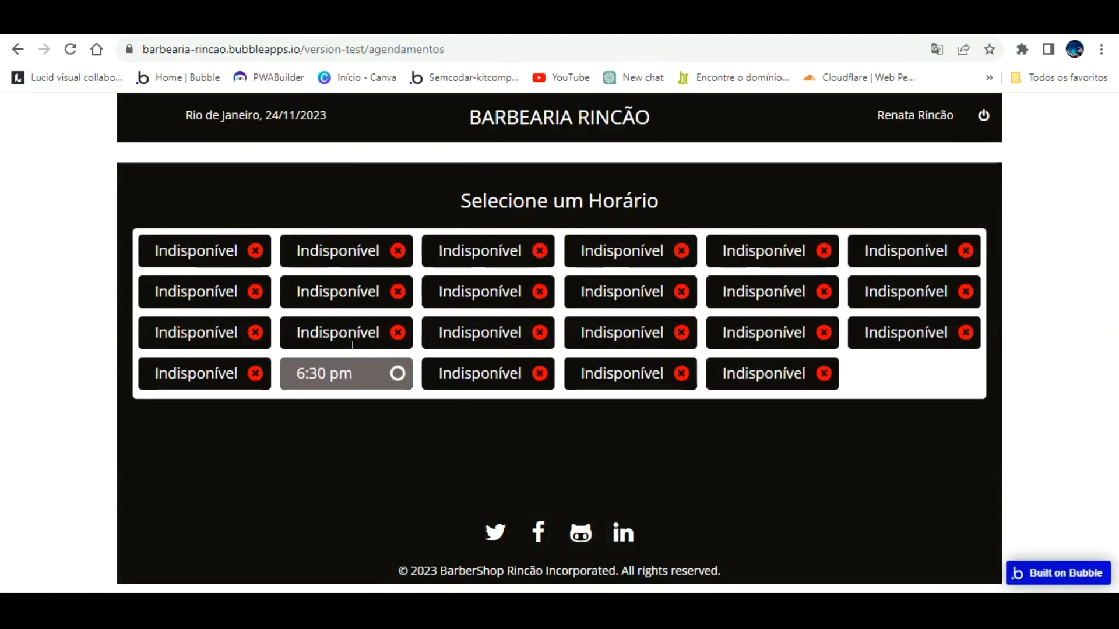
left_click(338, 25)
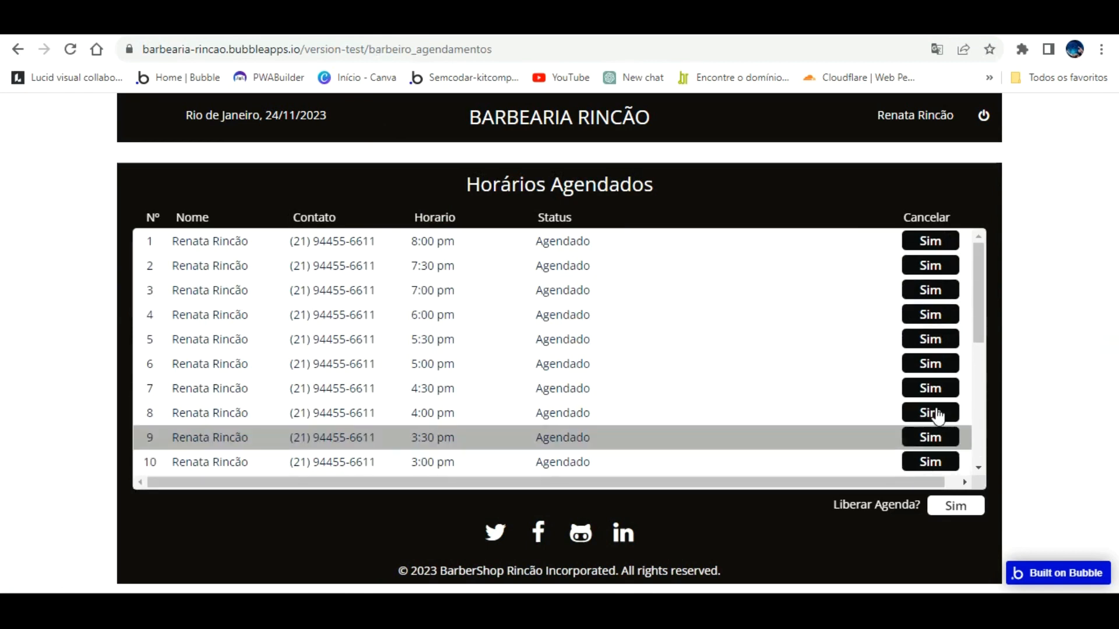
Step: Cancel the 3:30 pm booking and verify the slot reopened on the client page
left_click(931, 437)
left_click(601, 415)
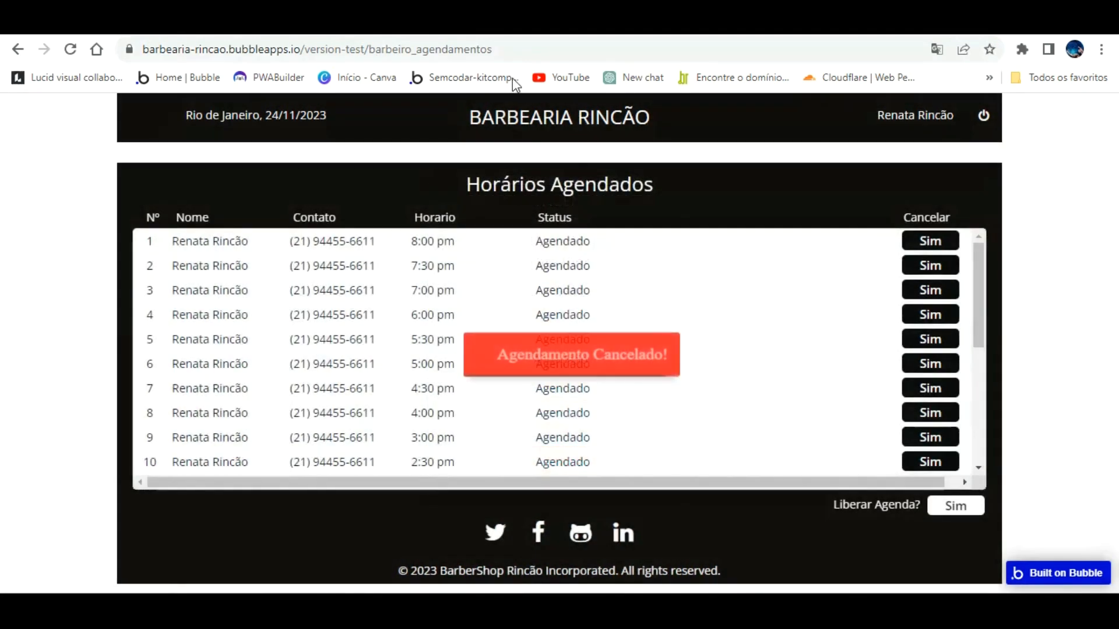
left_click(469, 24)
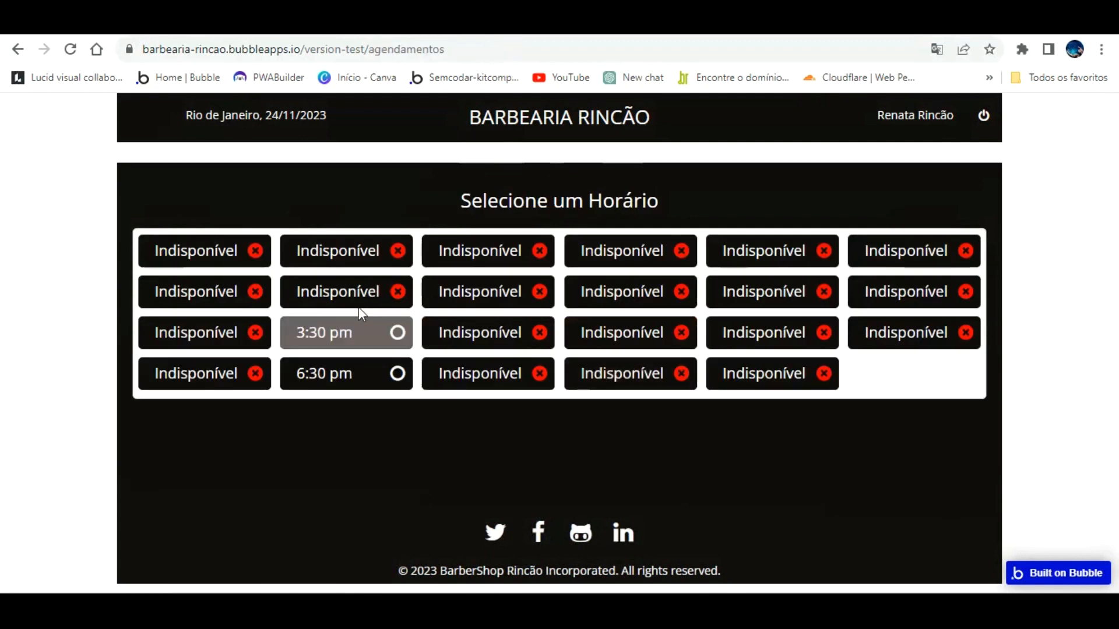
left_click(327, 25)
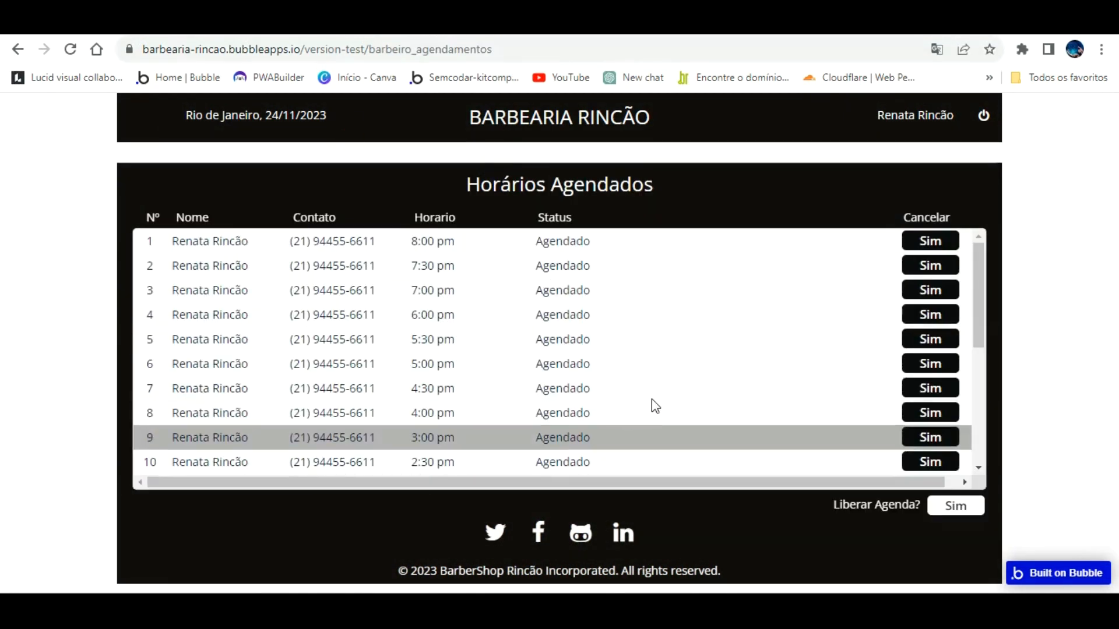
scroll(650, 403, "down", 5)
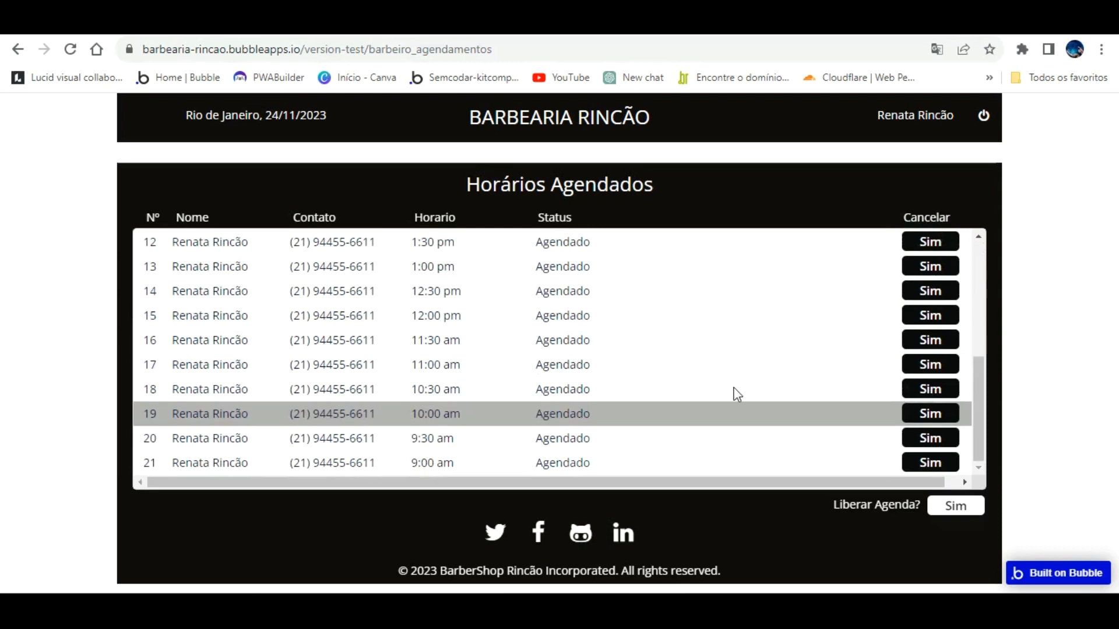
left_click(510, 25)
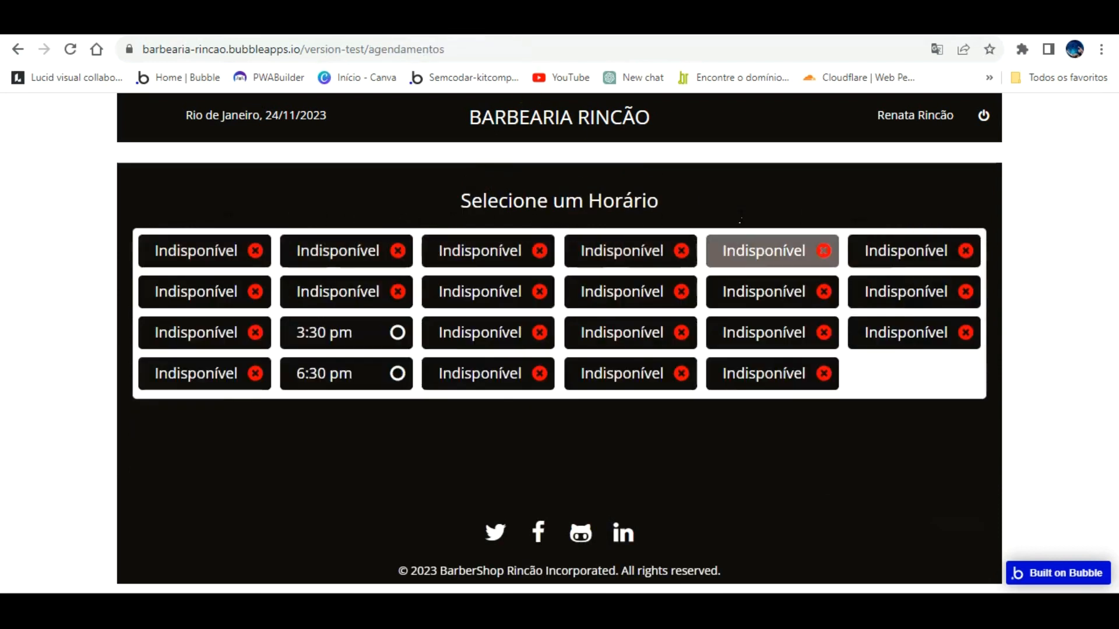
left_click(776, 26)
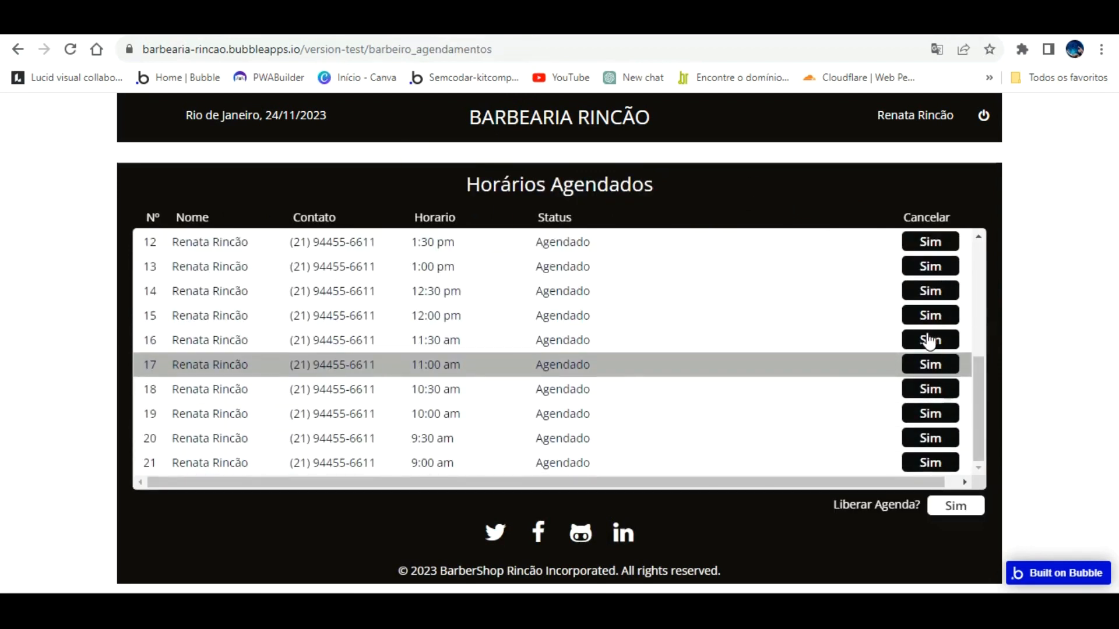
Step: Cancel the 11:00 am booking and check the freed slot
left_click(930, 357)
left_click(582, 422)
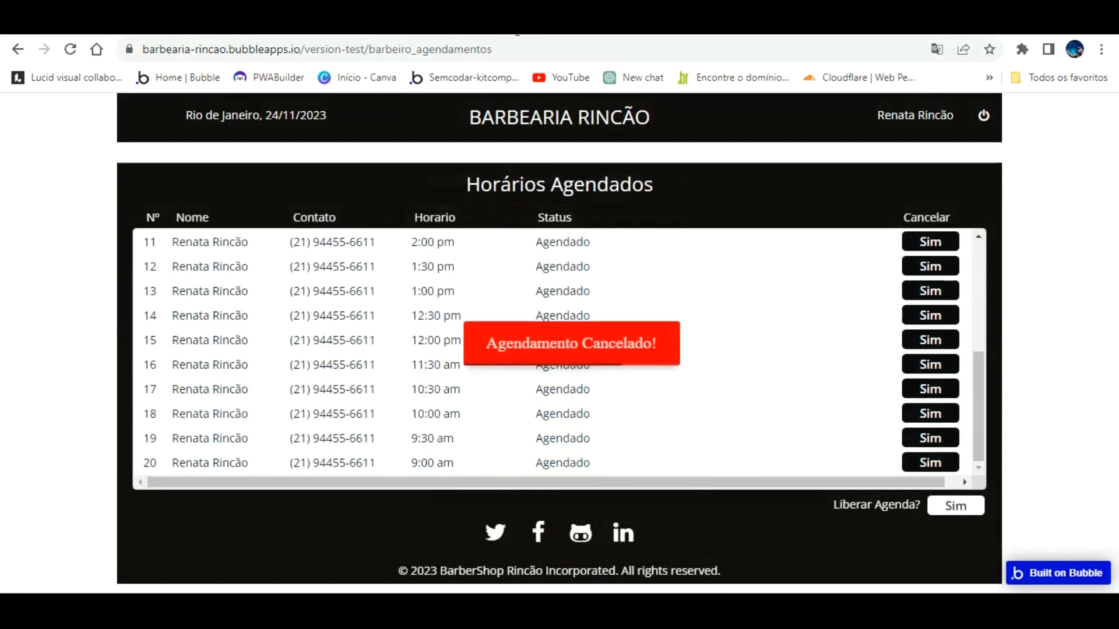
left_click(525, 83)
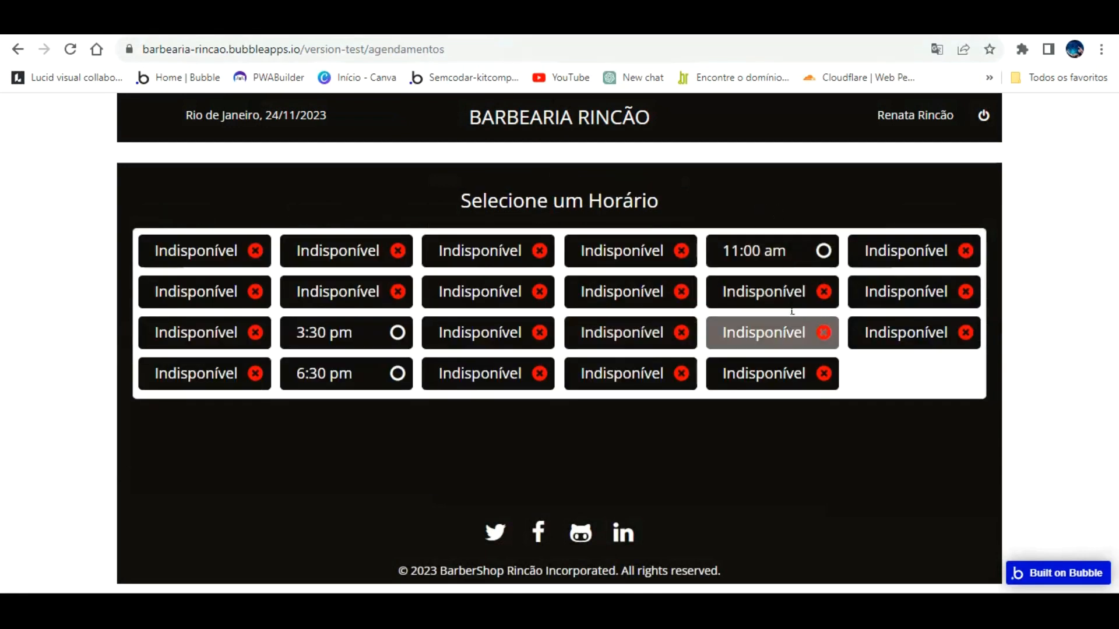
left_click(385, 23)
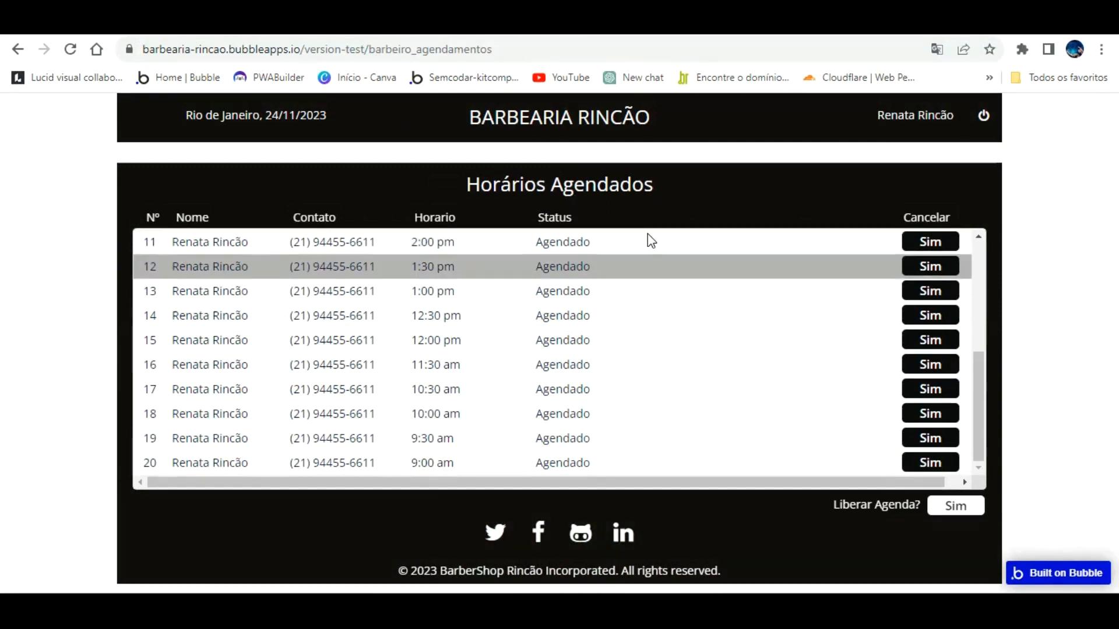
Step: Browse the All Time Slots, then the All Agendamentos records in App data
left_click(233, 23)
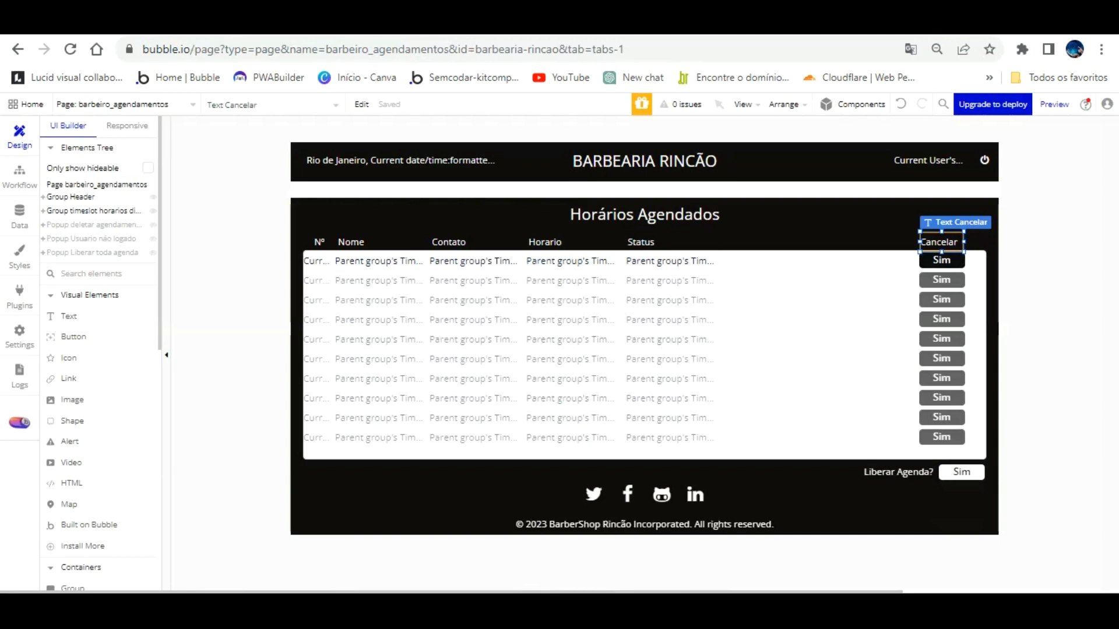
left_click(19, 215)
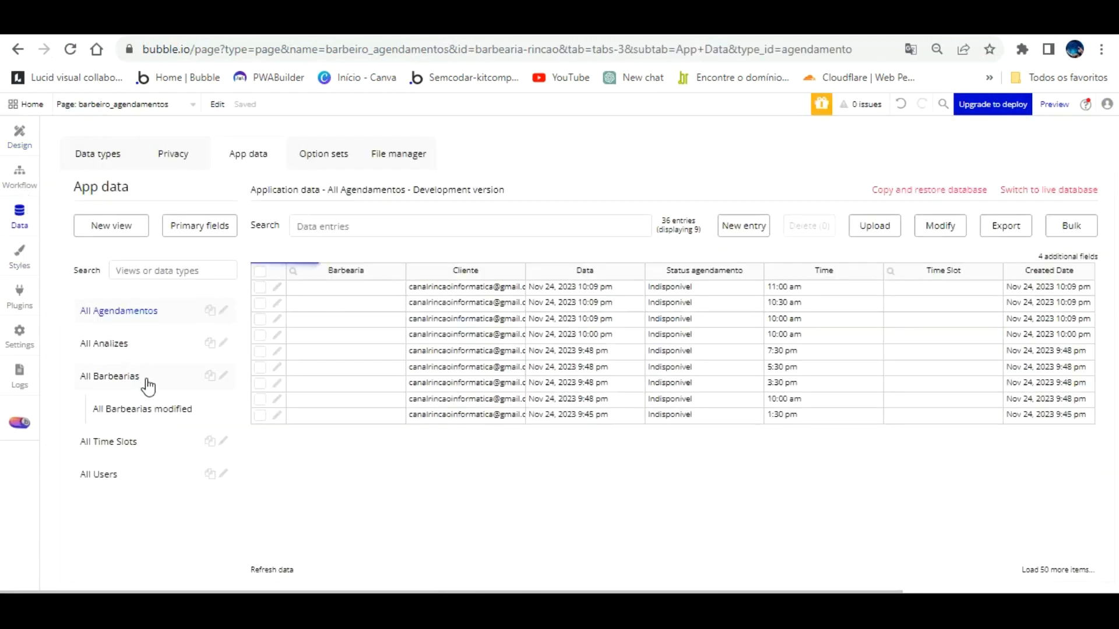
left_click(116, 442)
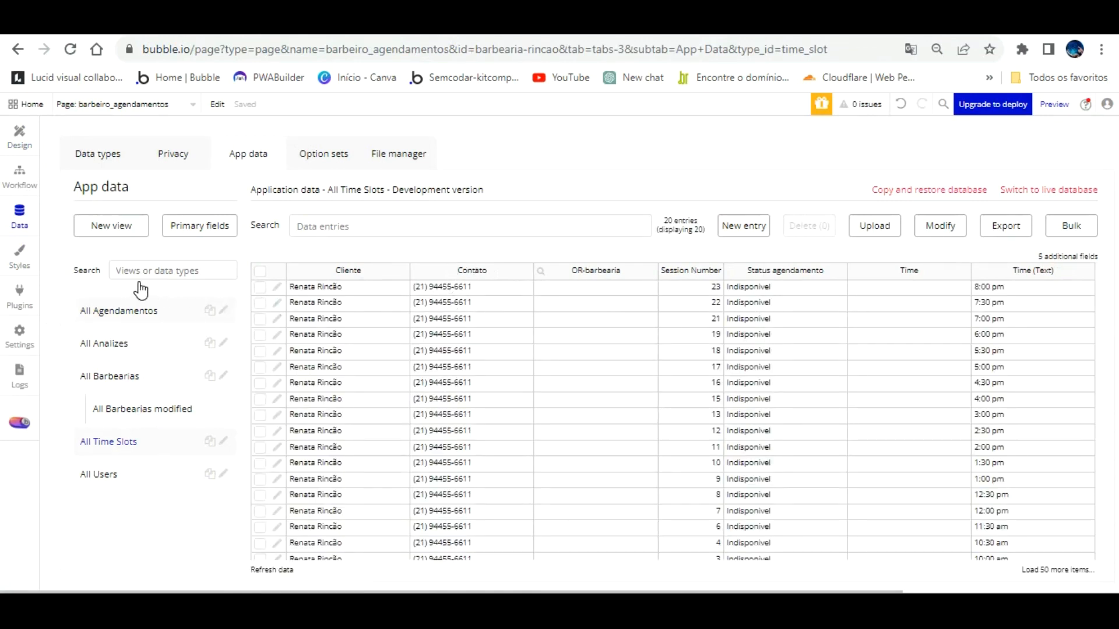
scroll(340, 367, "down", 2)
scroll(324, 367, "up", 2)
left_click(122, 309)
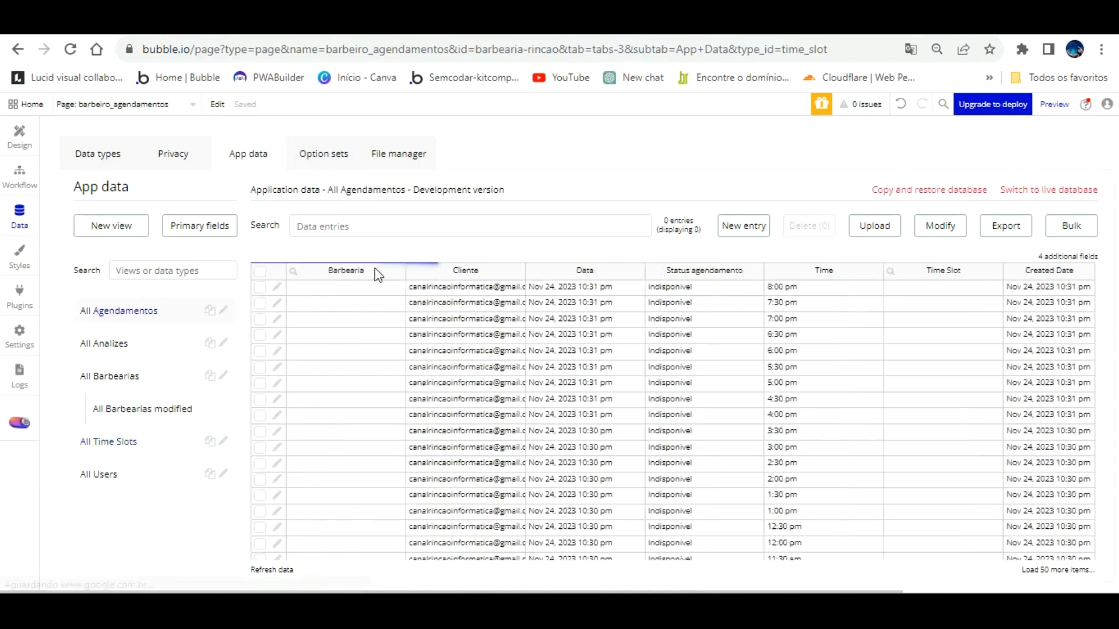
scroll(547, 273, "down", 5)
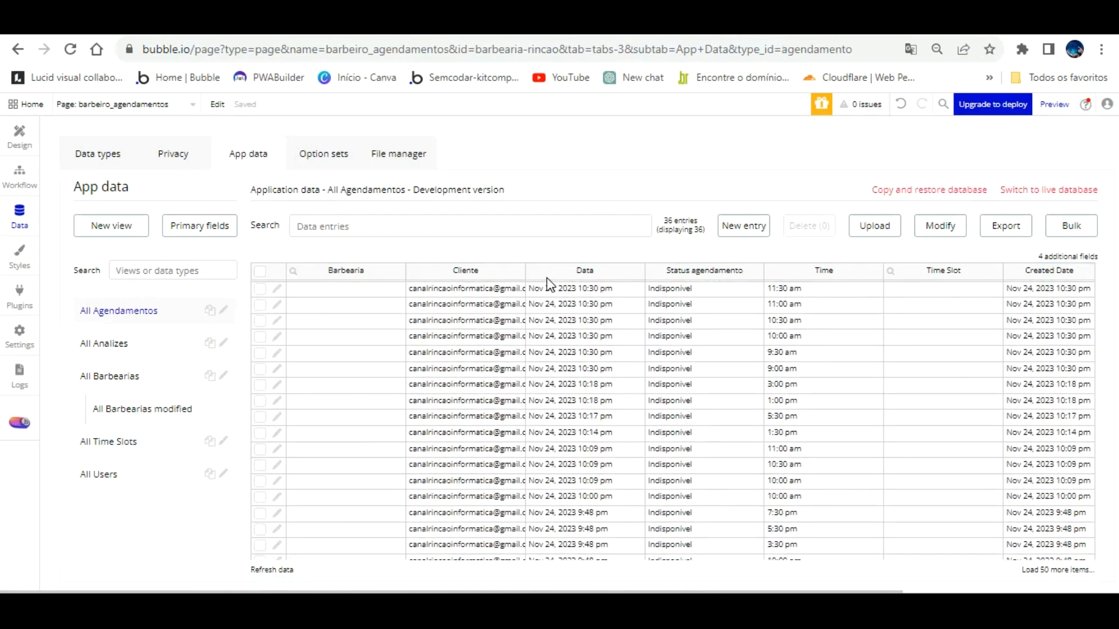
scroll(532, 320, "up", 5)
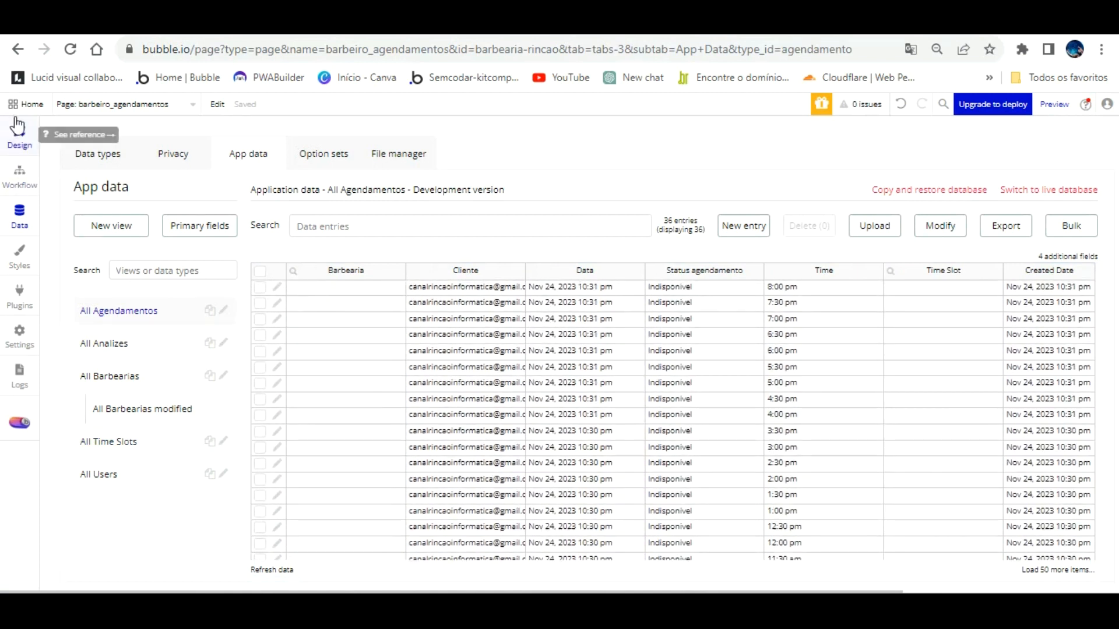
Step: Release the agenda with Sim next to Liberar Agenda and confirm
left_click(454, 25)
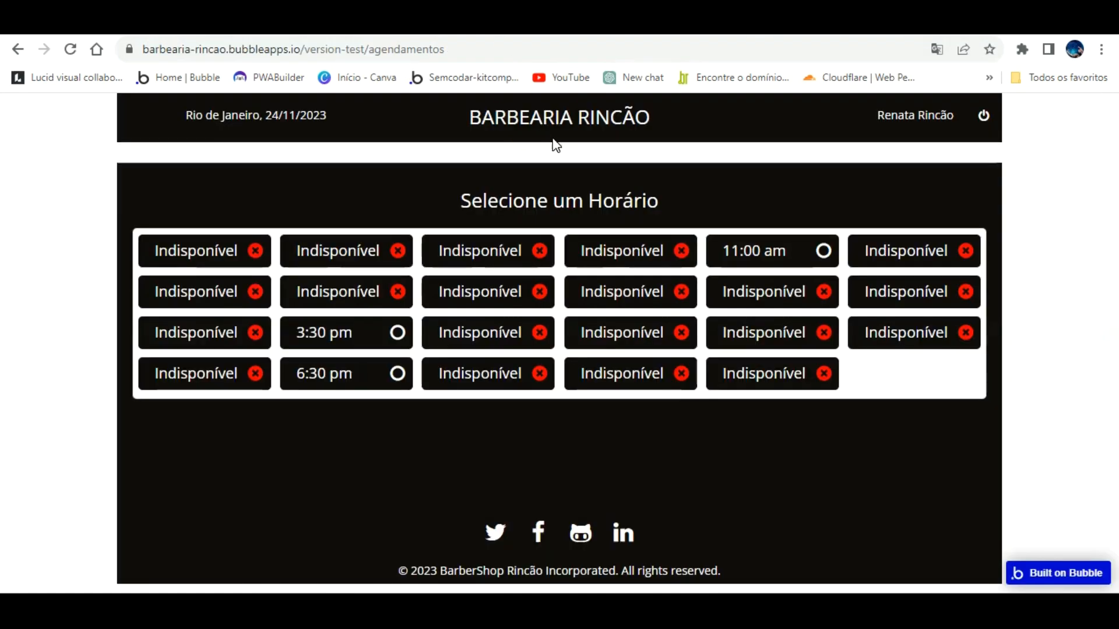
left_click(356, 24)
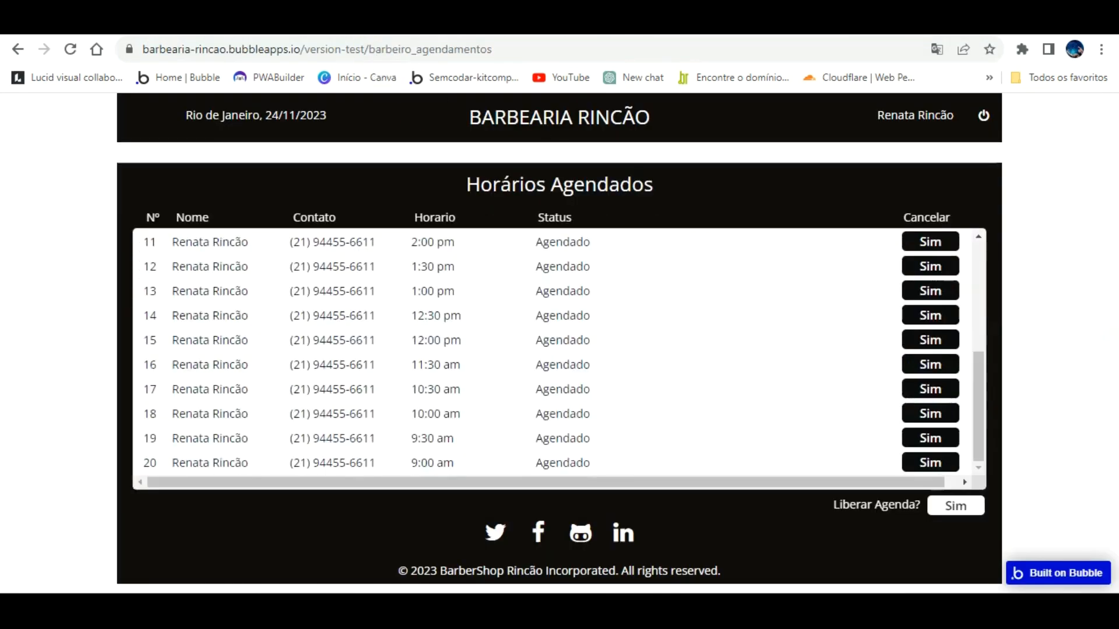
left_click(956, 506)
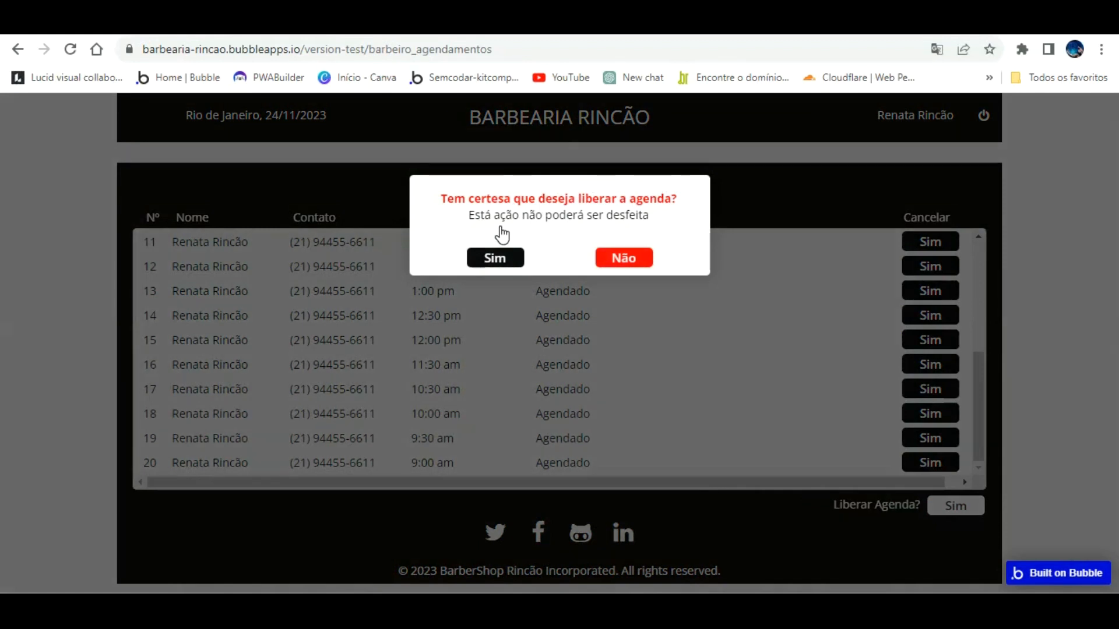
left_click(497, 257)
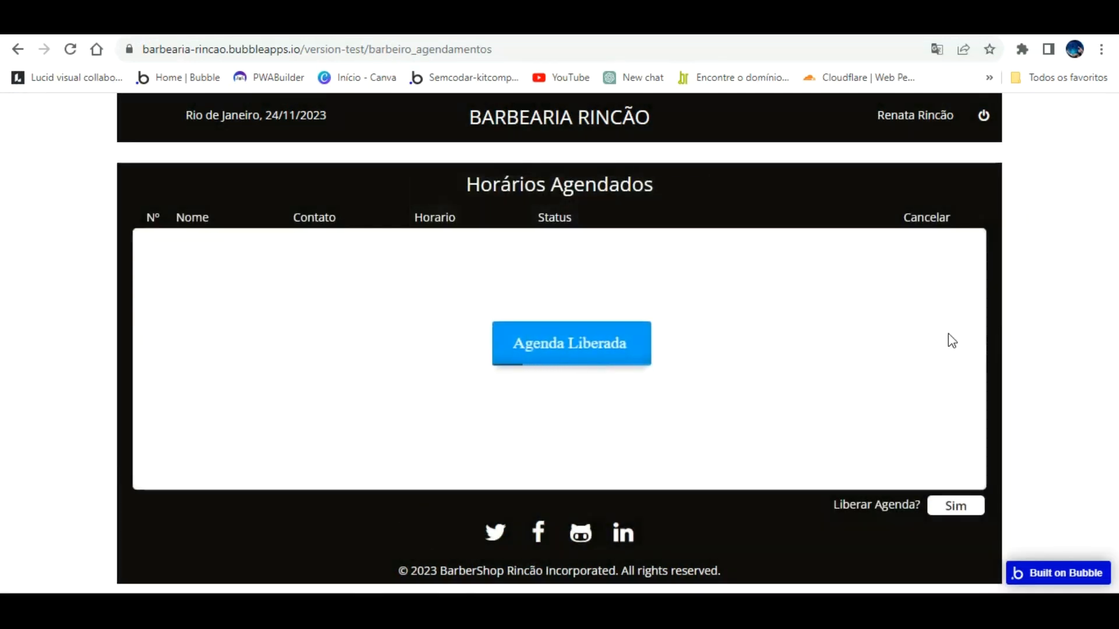
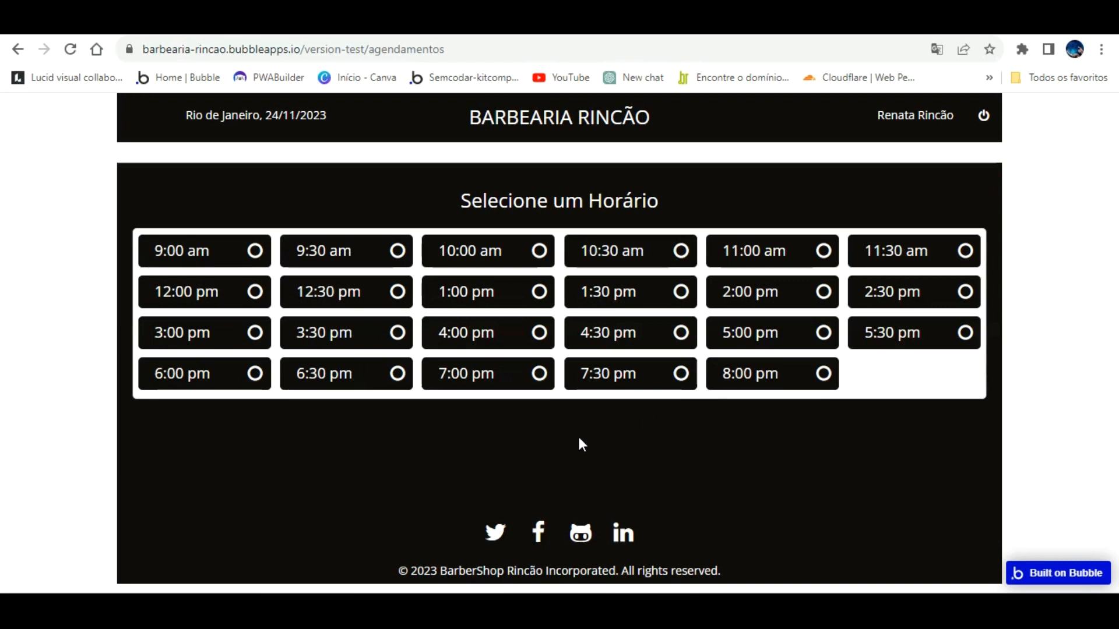
Step: Look over the saved All Agendamentos entries, then open a new Google browser tab
key("ctrl+shift+Tab")
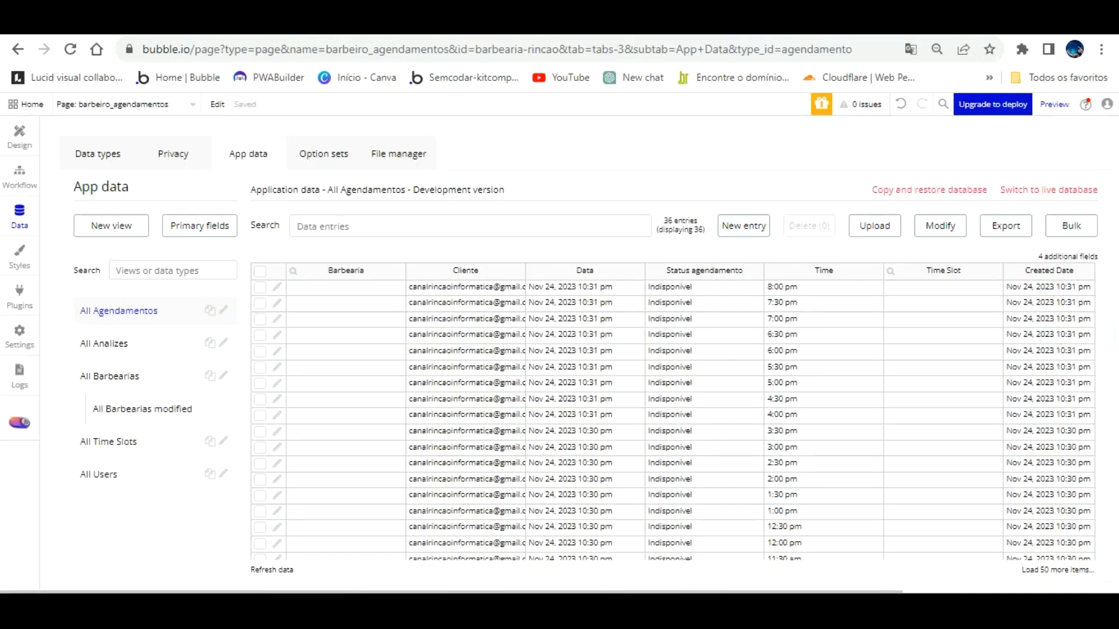
key("ctrl+t")
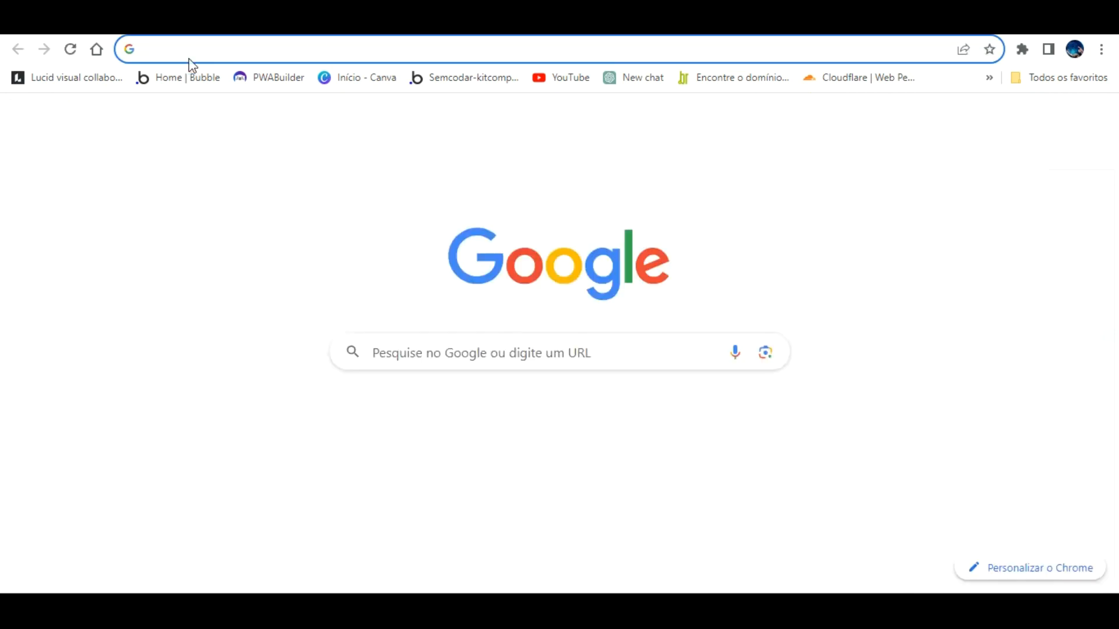
Step: Open the Instituto Do Coração Rincão app from Bubble home, dismiss the trial offer and preview it
left_click(188, 77)
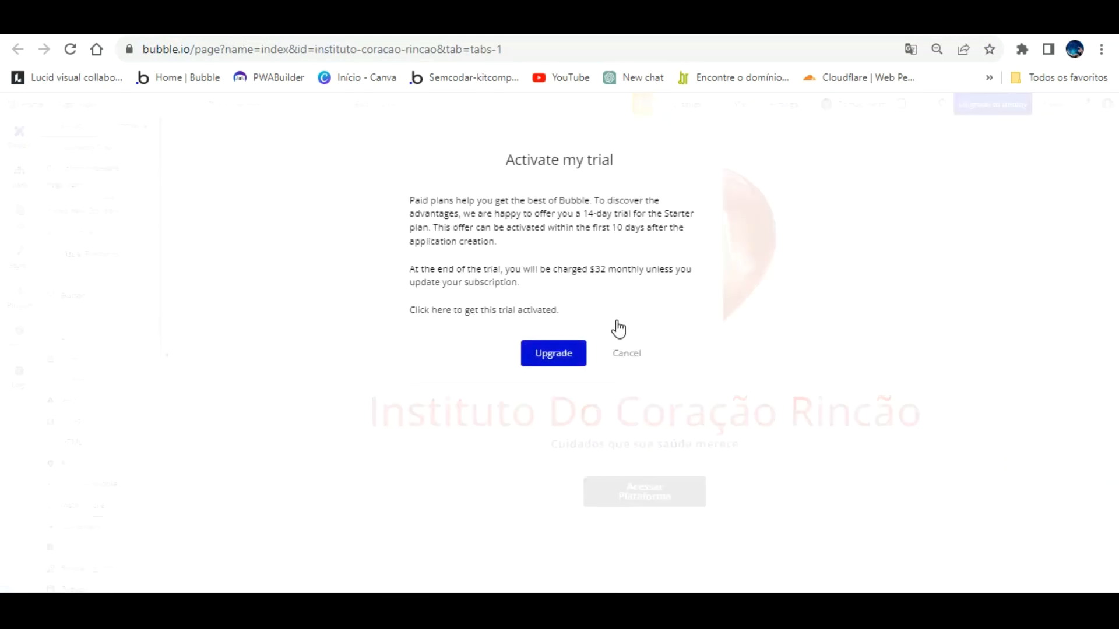
left_click(627, 352)
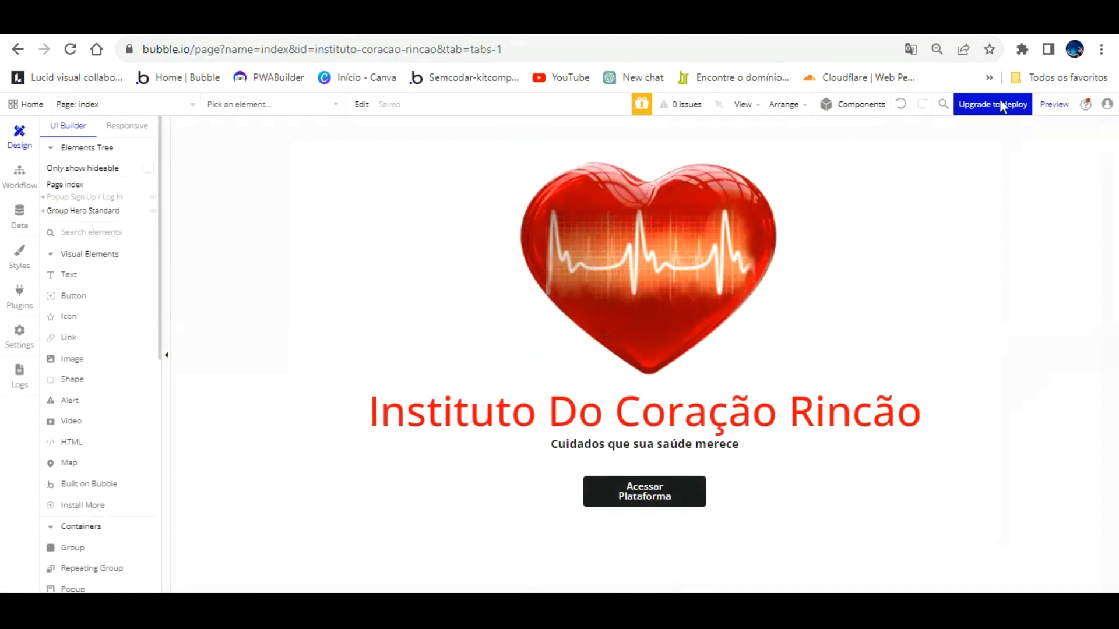
left_click(1052, 103)
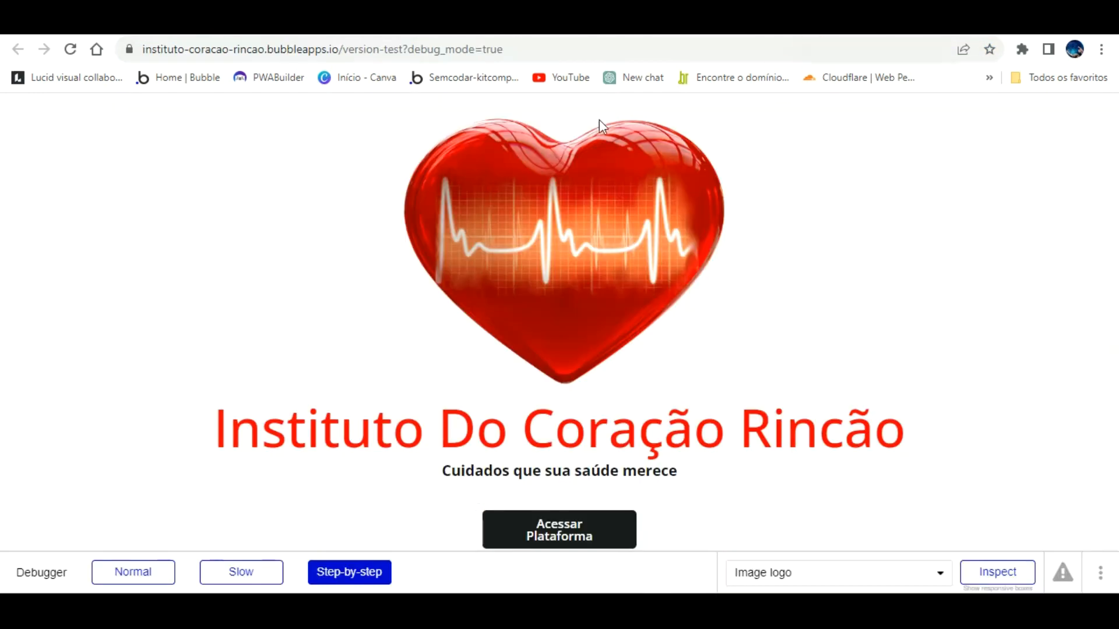
Step: Reload the preview with debug_mode set to false and refresh to the latest version
double_click(564, 47)
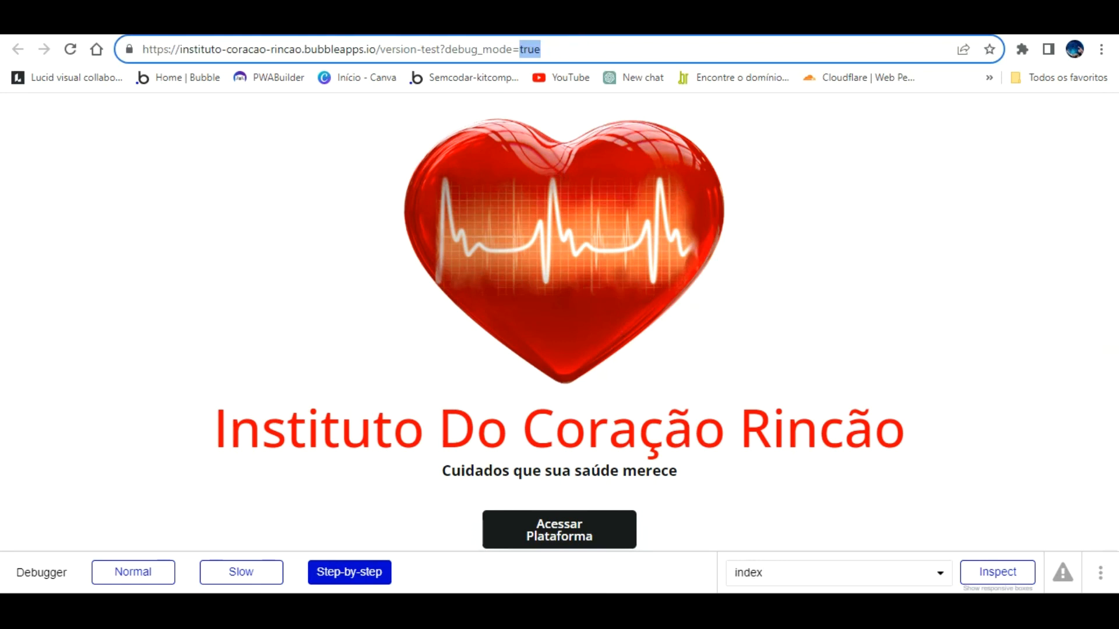
type("false")
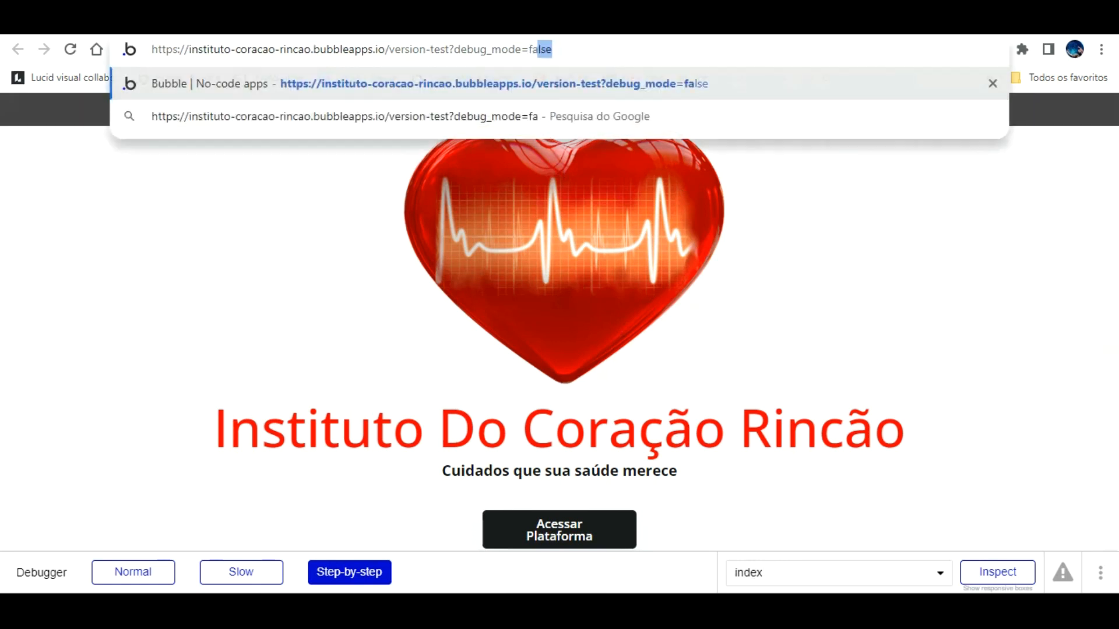
key("Return")
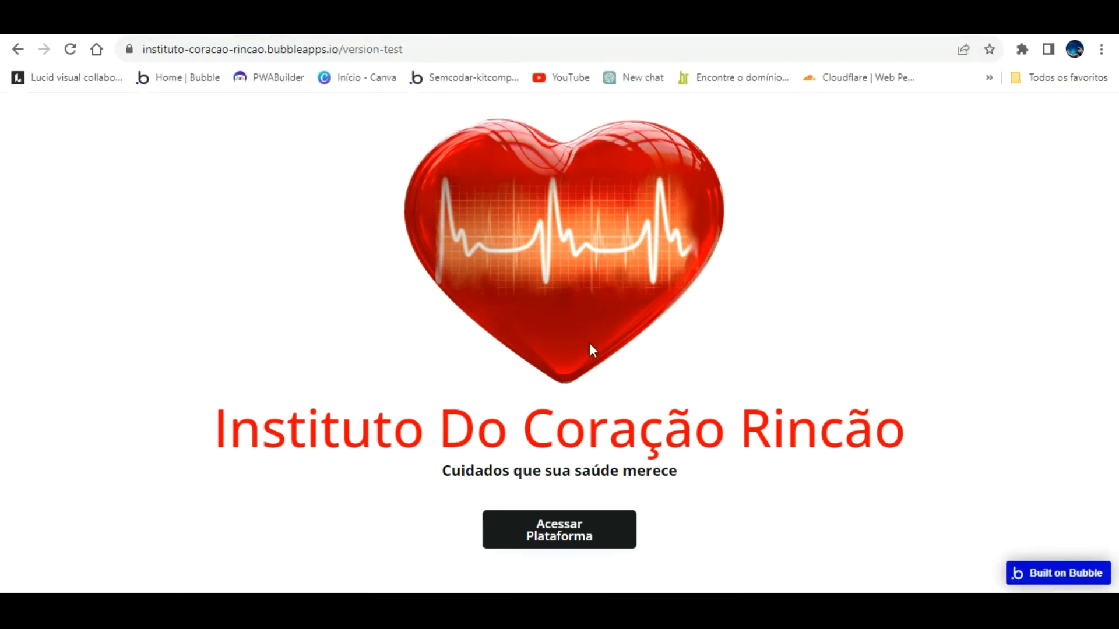
left_click(590, 514)
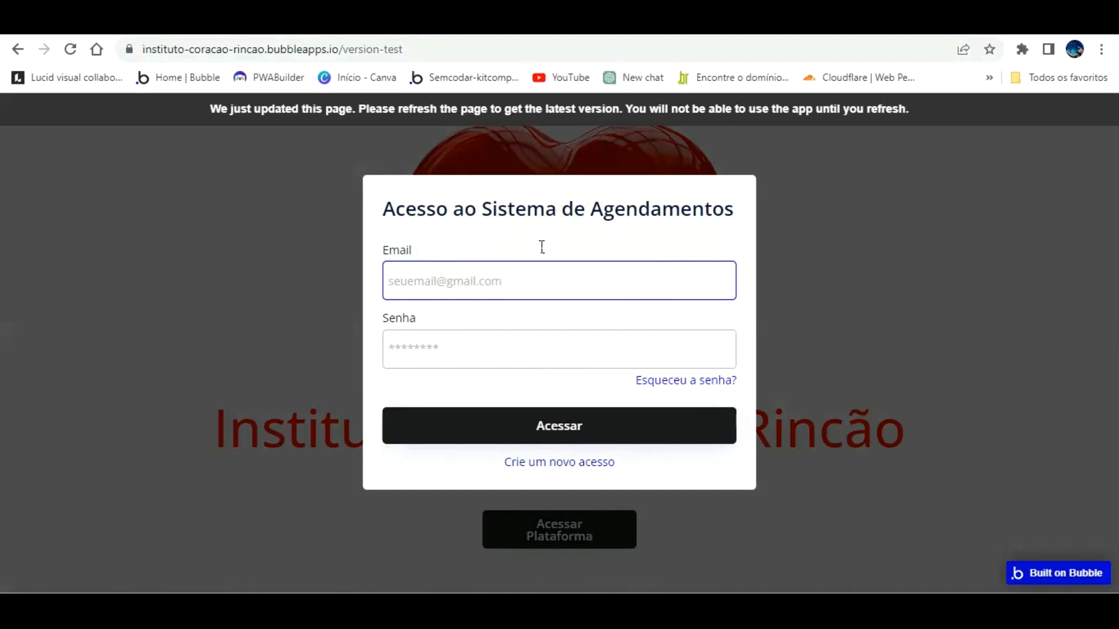
left_click(589, 99)
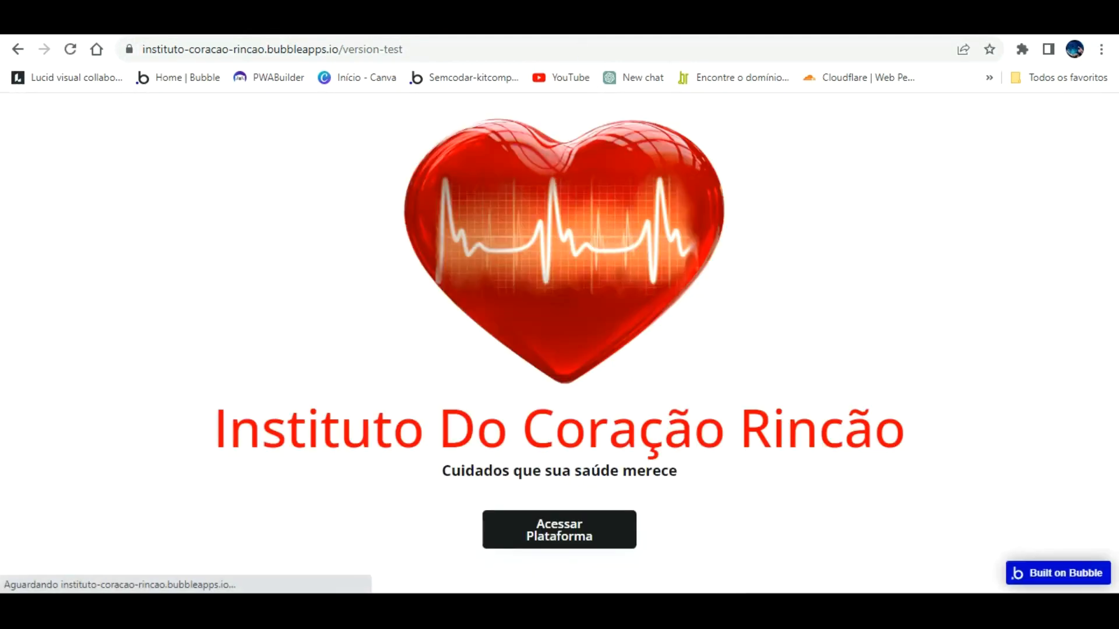
Step: Check the admin record in the editor's All Users data, then return to the preview
left_click(217, 22)
left_click(19, 213)
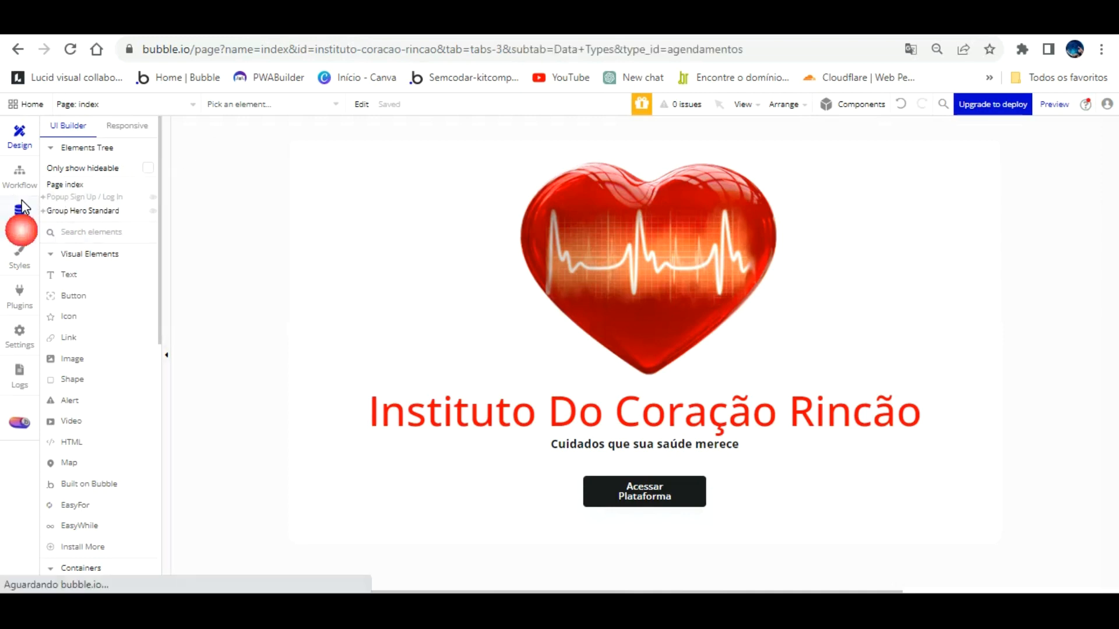
left_click(85, 365)
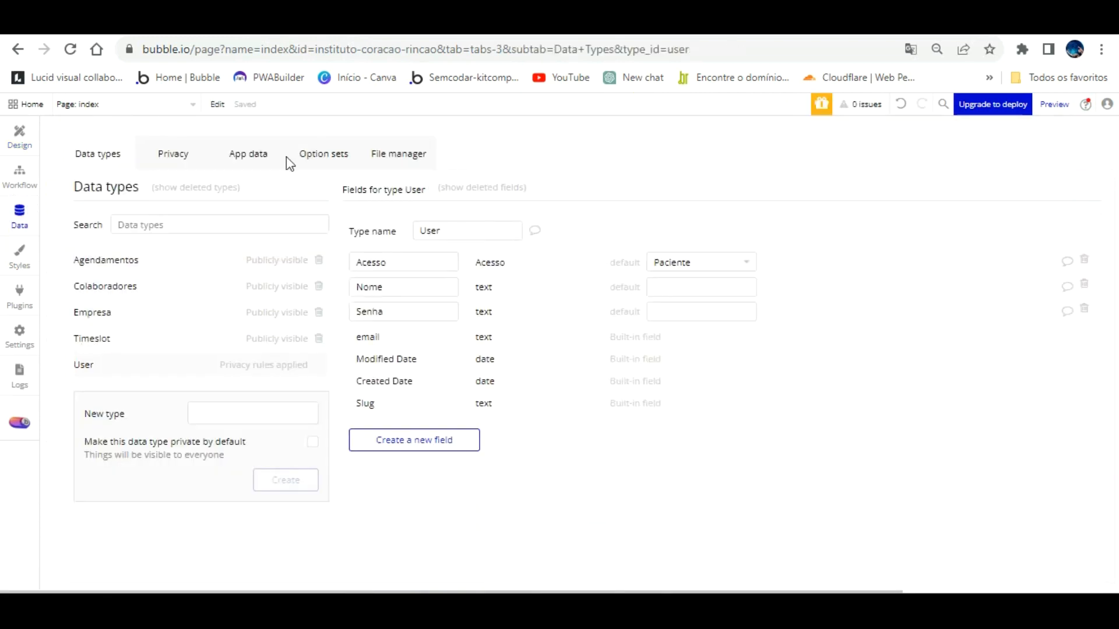
left_click(253, 140)
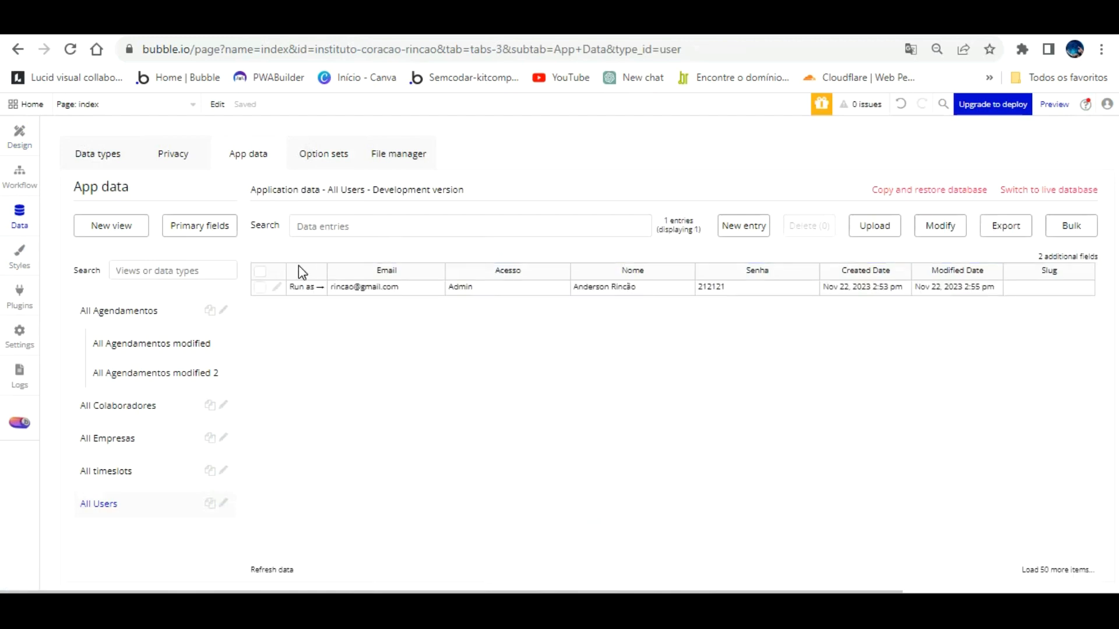
left_click(693, 24)
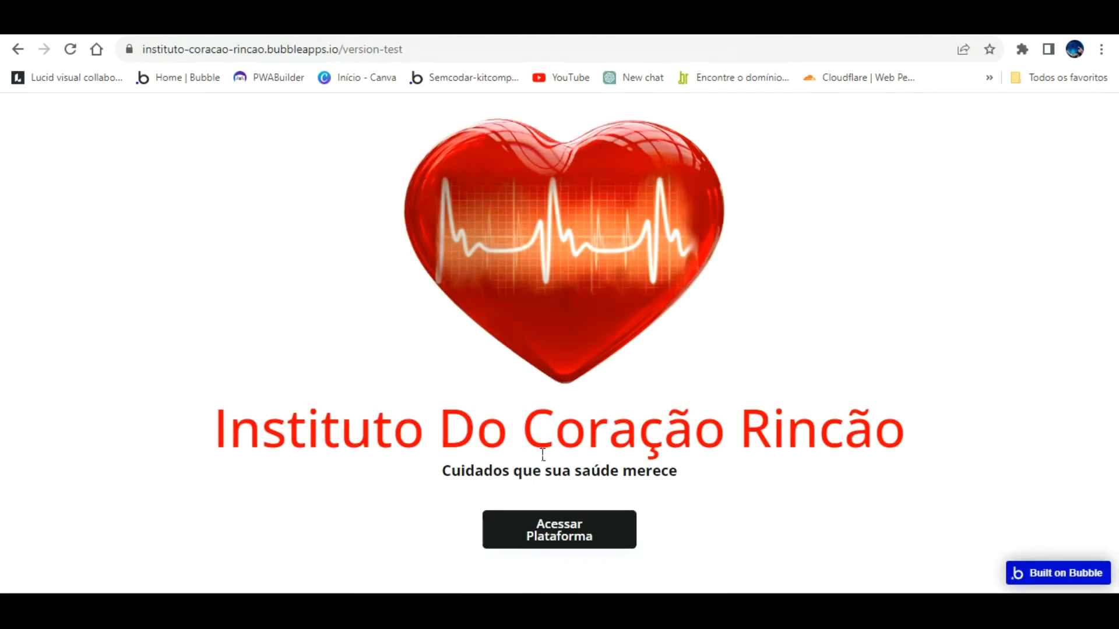
Step: Sign into the clinic app with the admin e-mail and password via Acessar Plataforma
left_click(581, 522)
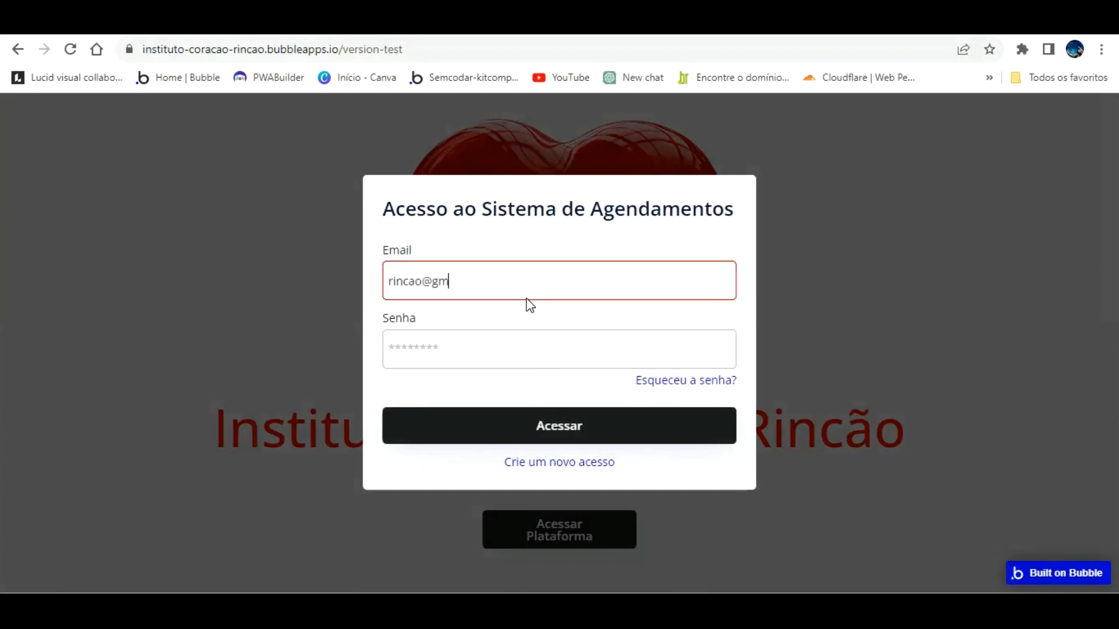
key("Tab")
type("12345")
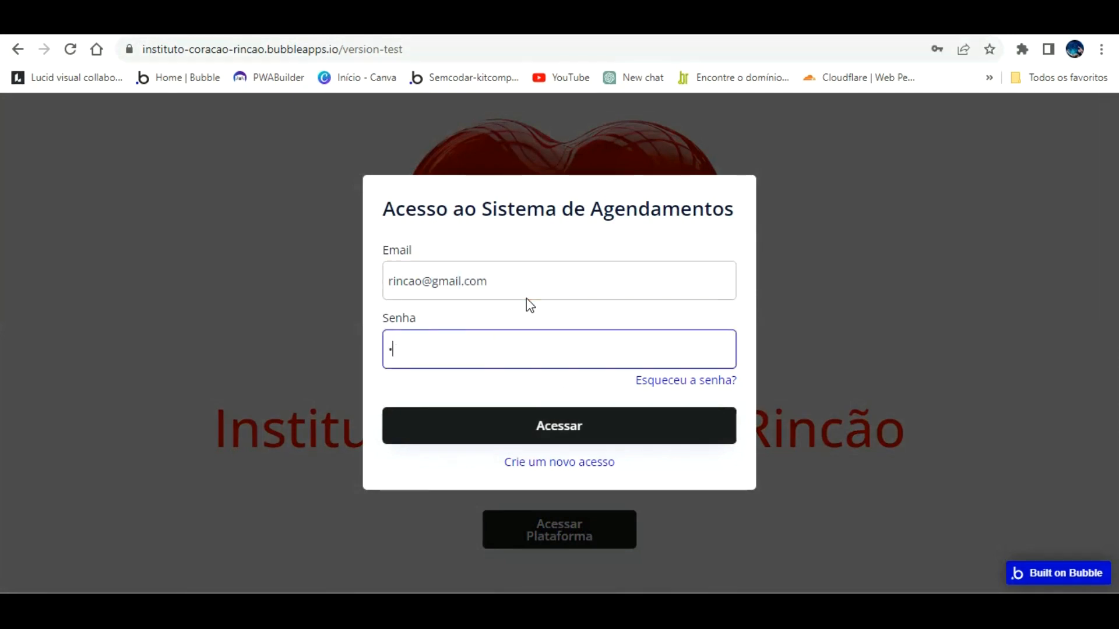
type("6")
key("Return")
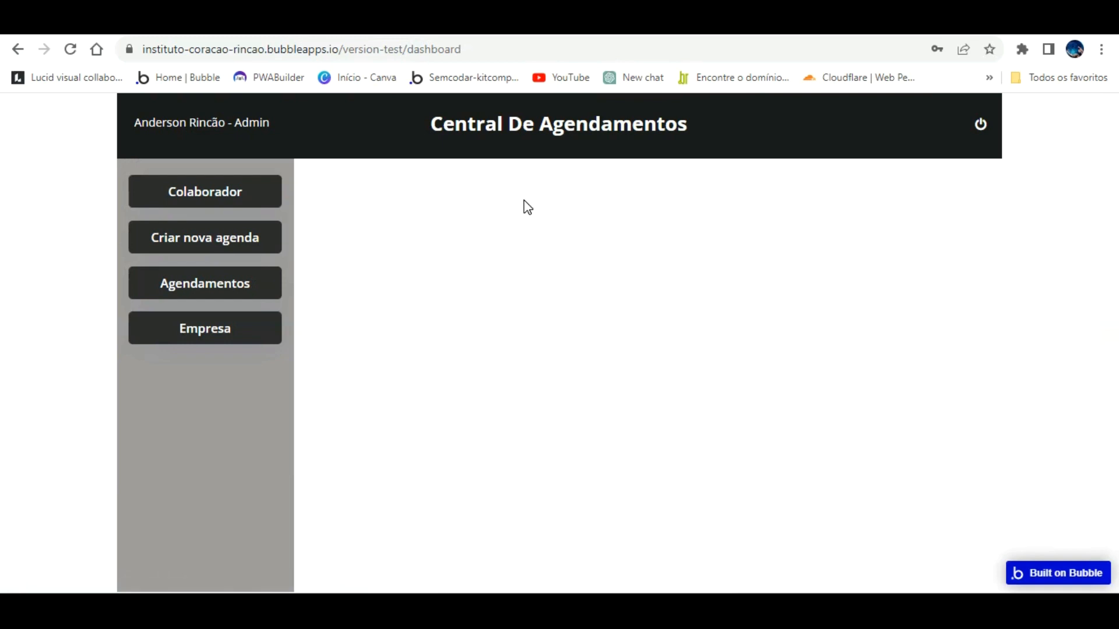
Step: Open the Colaborador form and enter the collaborator's name with nickname Dr.(a)
left_click(234, 184)
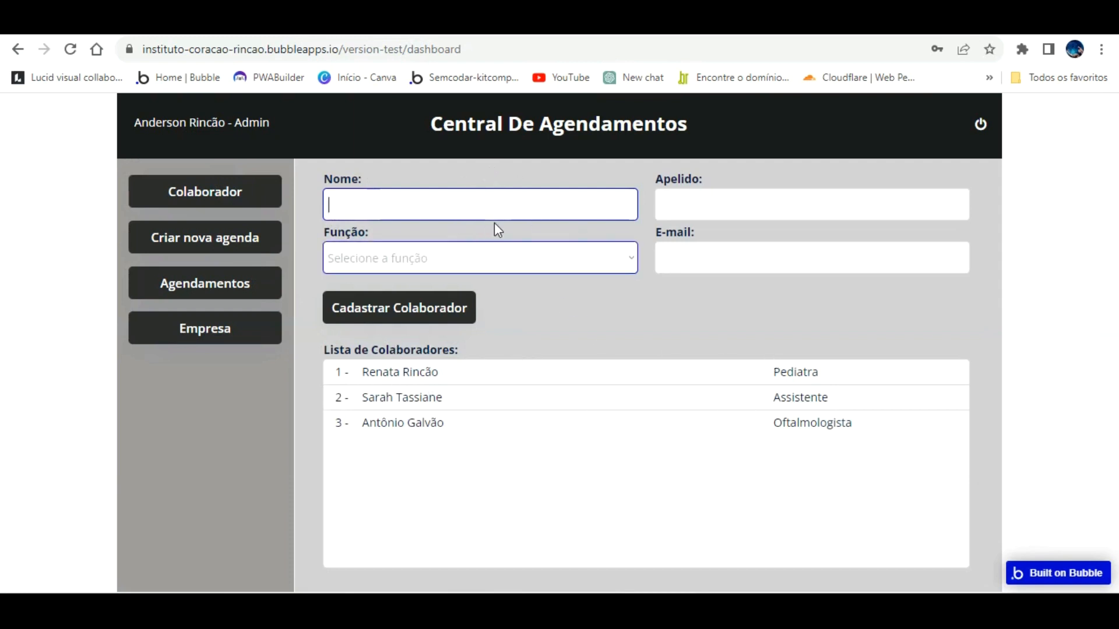
left_click(500, 255)
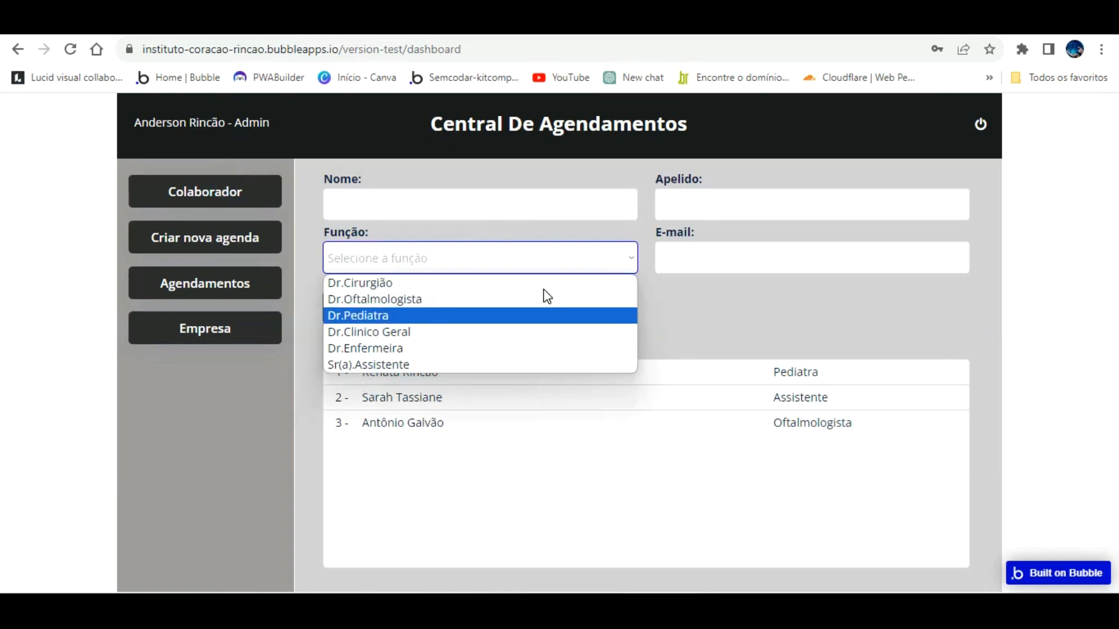
left_click(708, 278)
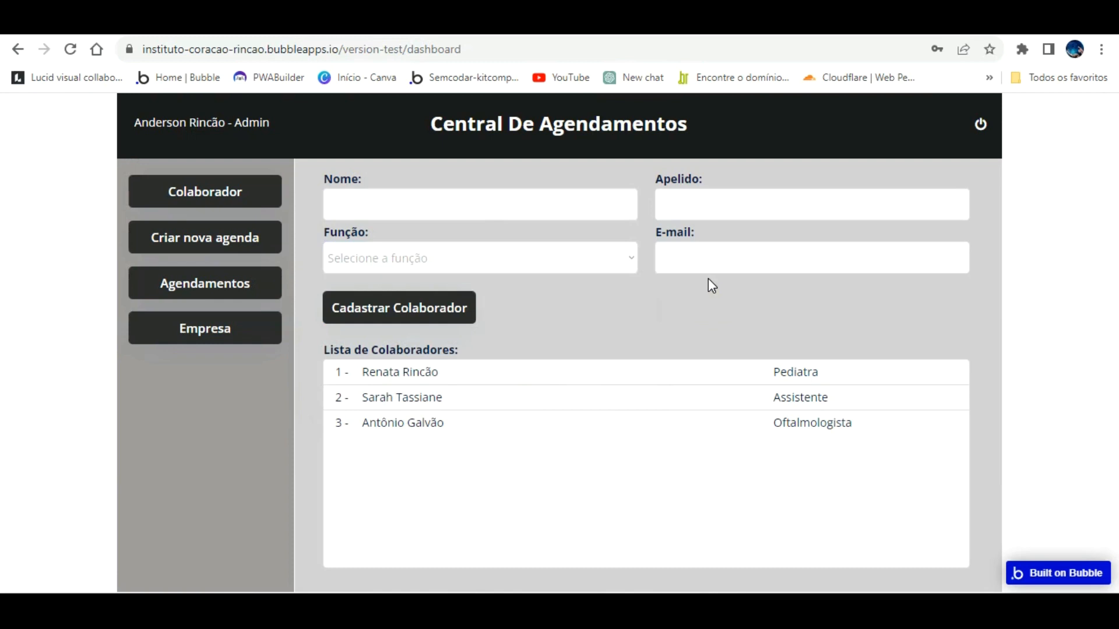
left_click(405, 206)
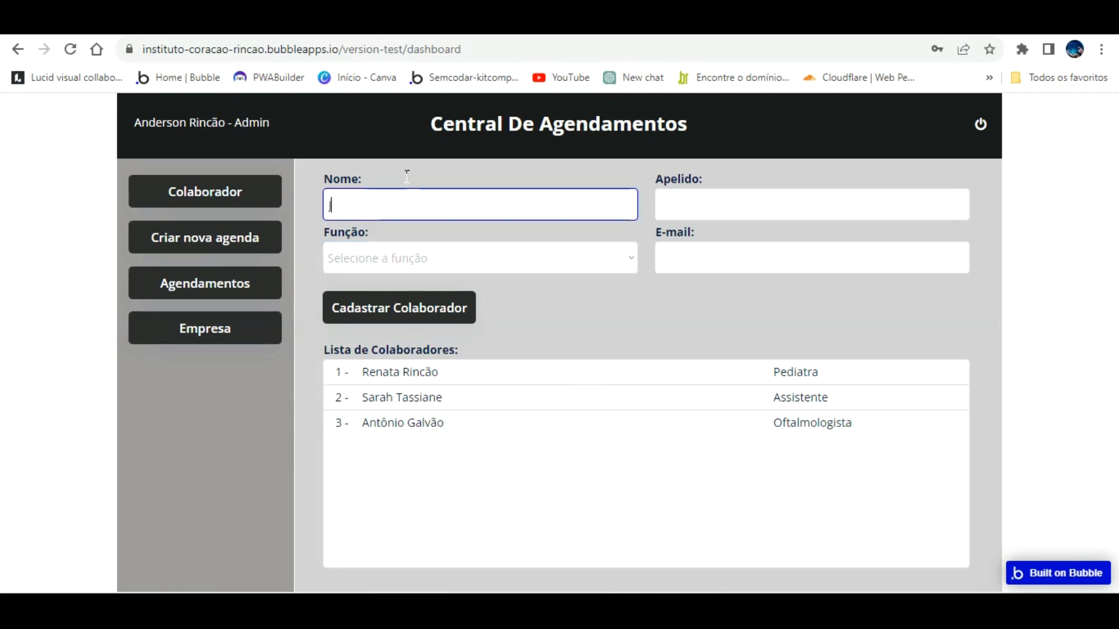
left_click(699, 199)
type("D")
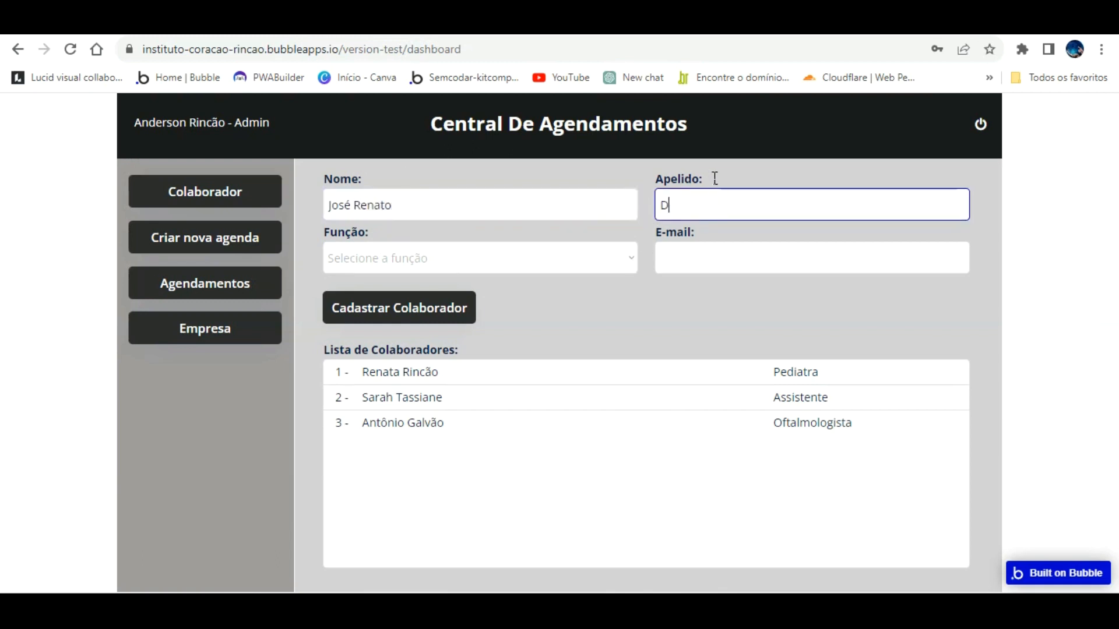
type("r.(a)")
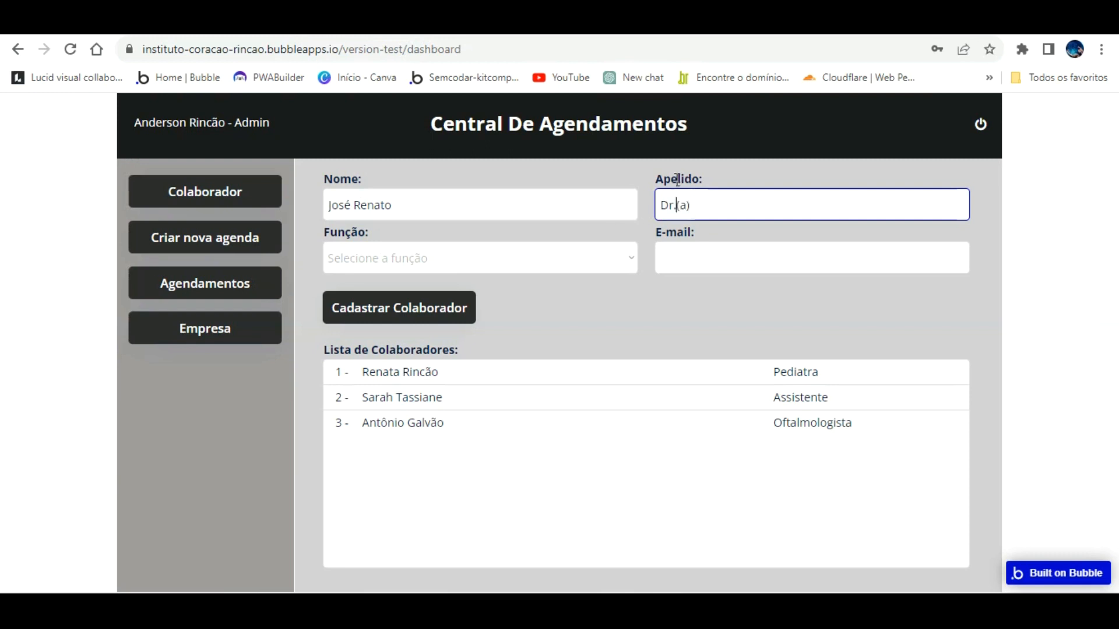
Step: Give the collaborator the Dr.Clinico Geral role, enter their e-mail, and register them
left_click(547, 257)
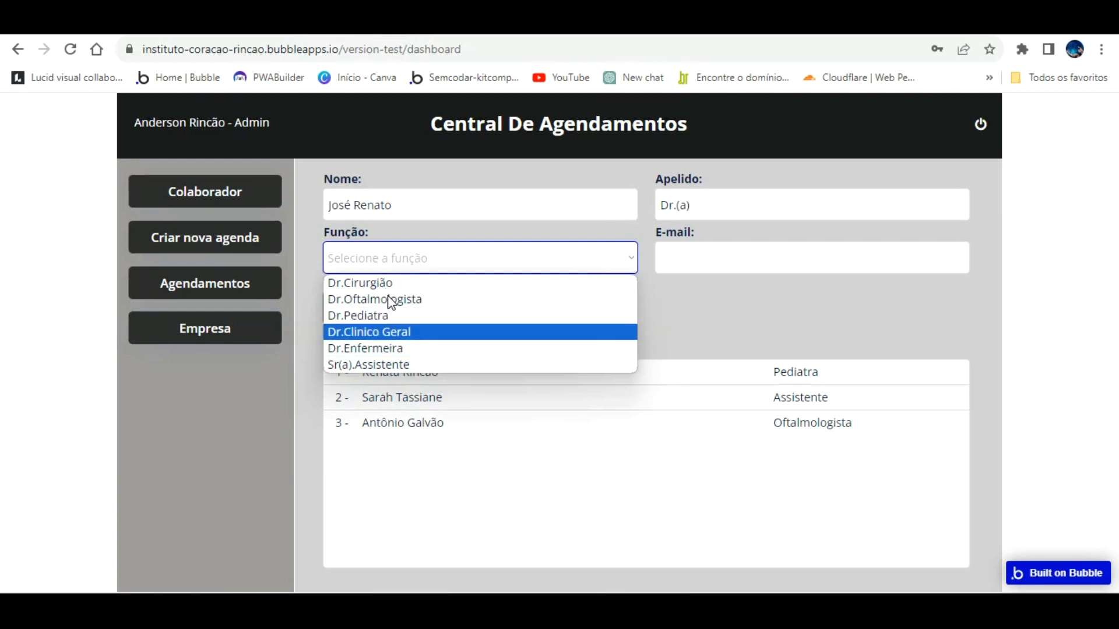
left_click(387, 327)
key("Tab")
left_click(700, 252)
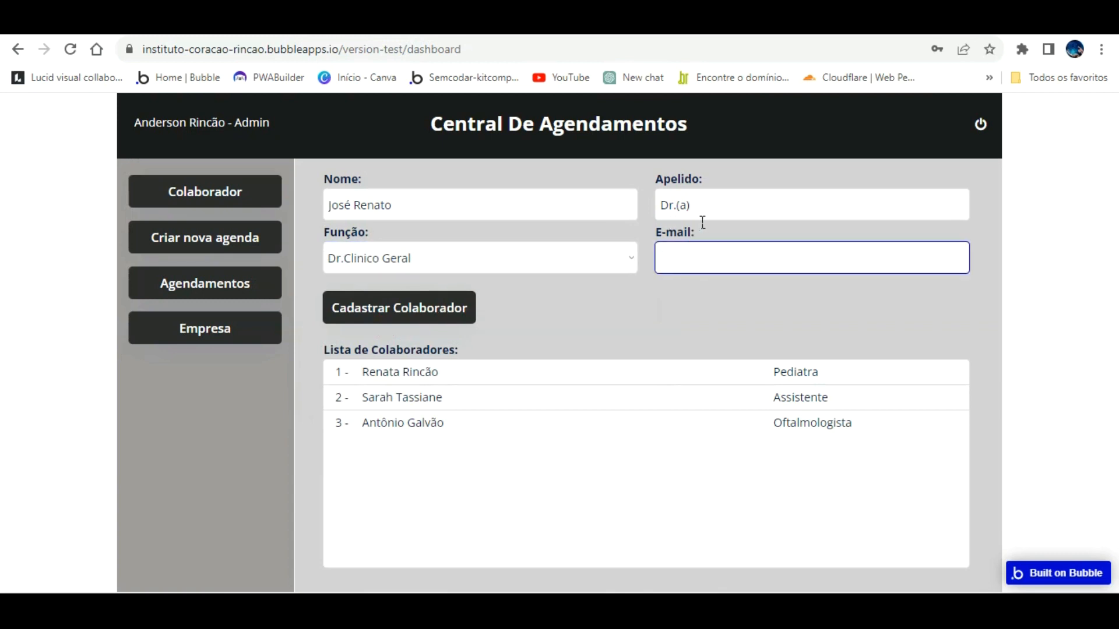
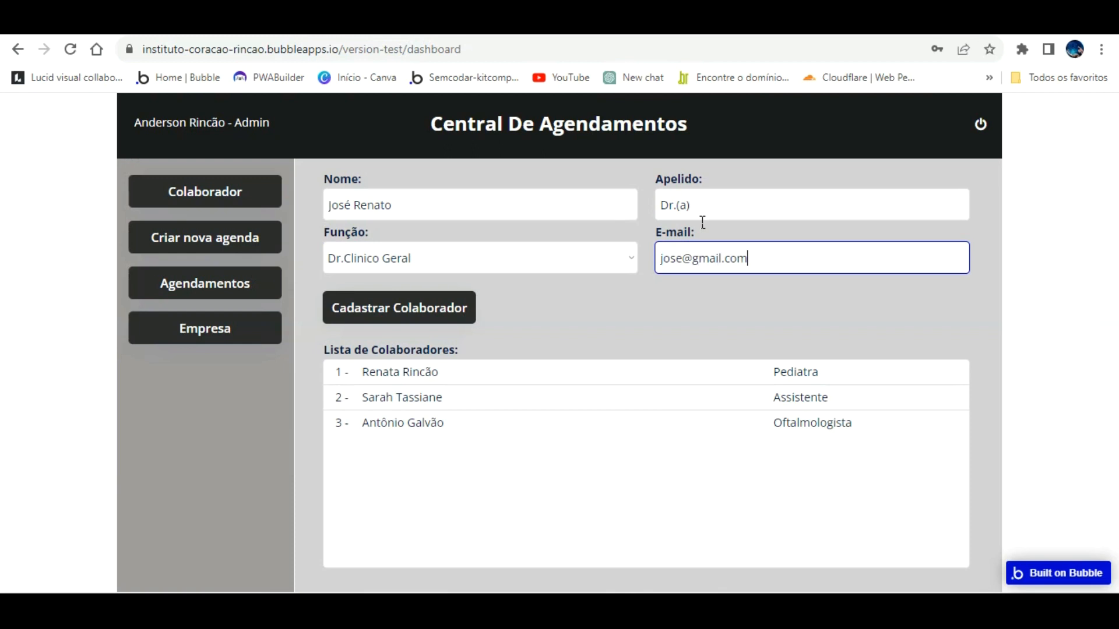
left_click(431, 297)
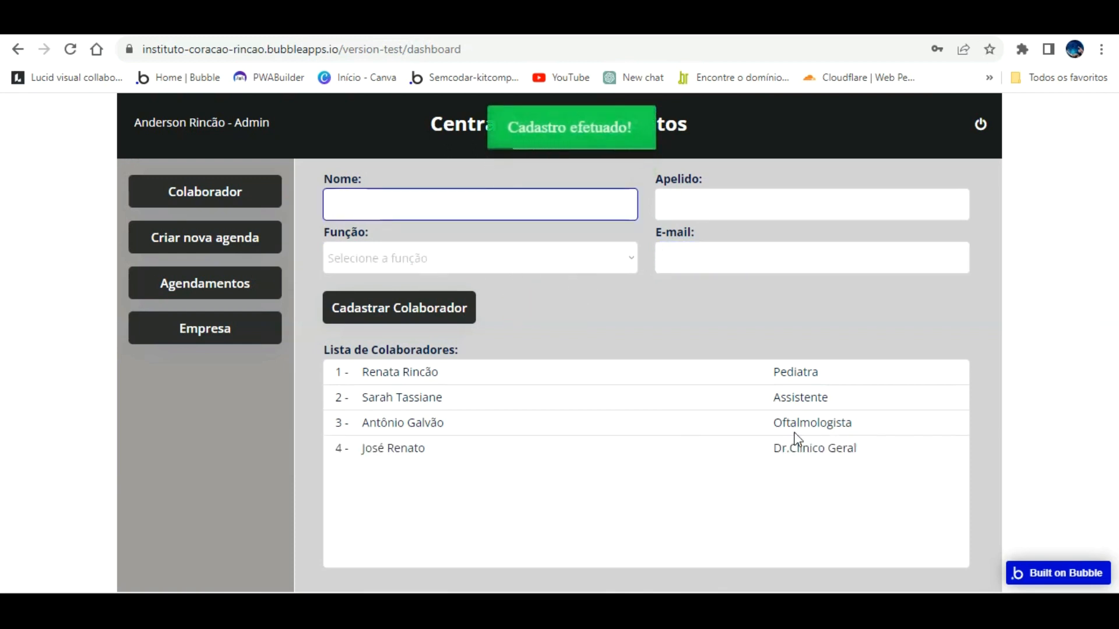
Step: Start a new agenda with Dr.Clinico Geral as Atendente and Sr(a).Assistente as Assistente
left_click(235, 214)
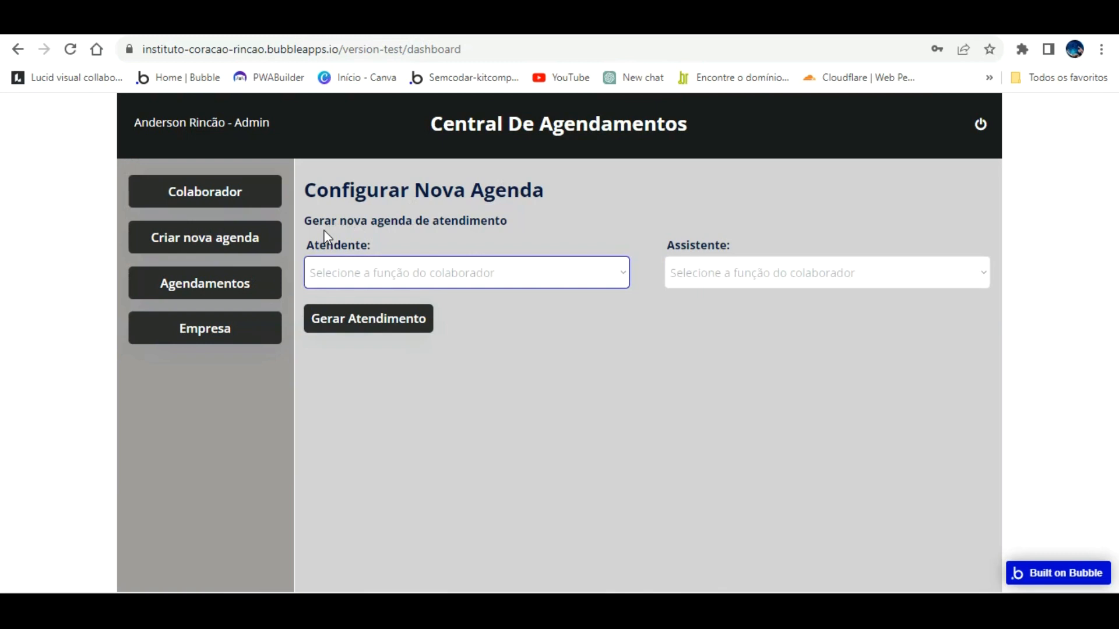
left_click(582, 272)
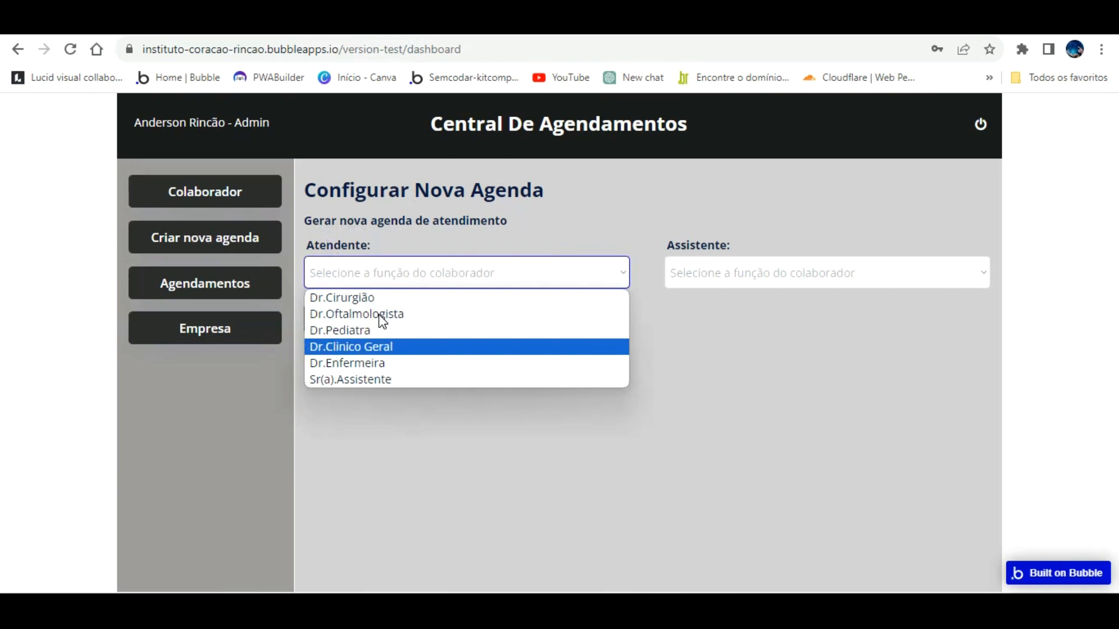
left_click(379, 345)
left_click(717, 272)
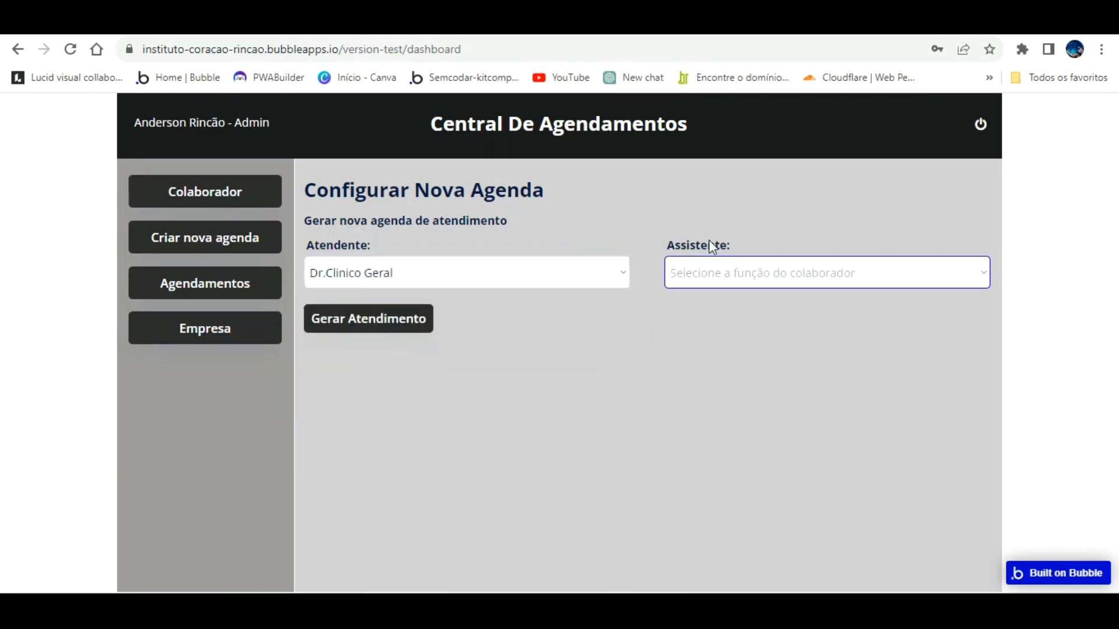
left_click(769, 378)
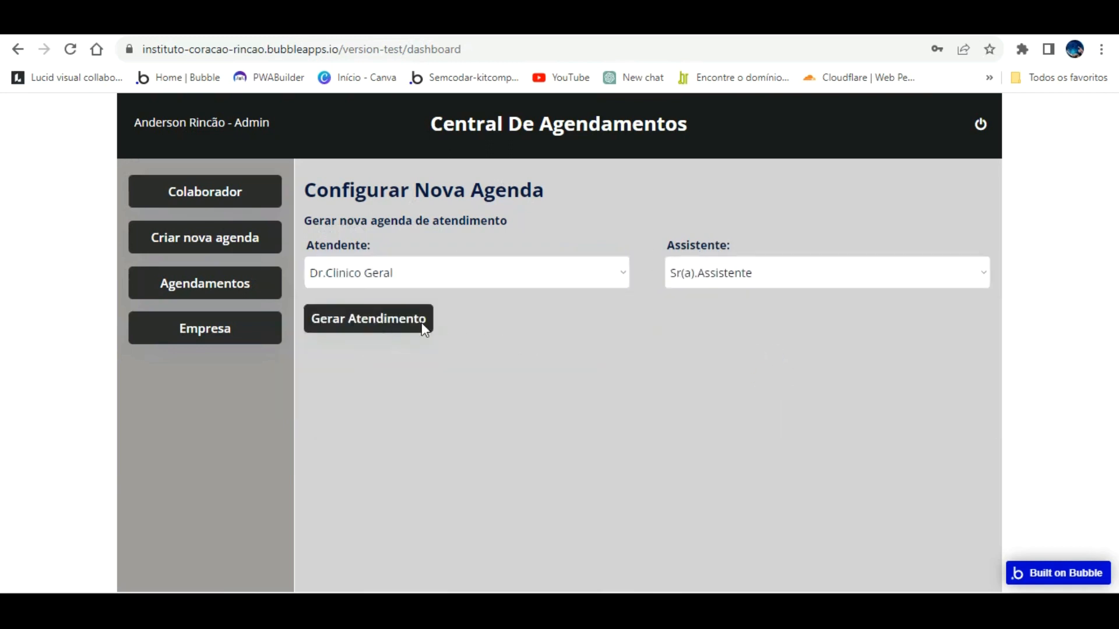
Step: In Gerar Atendimento set the date to 27/11/2023, then switch to the editor's App data
left_click(380, 318)
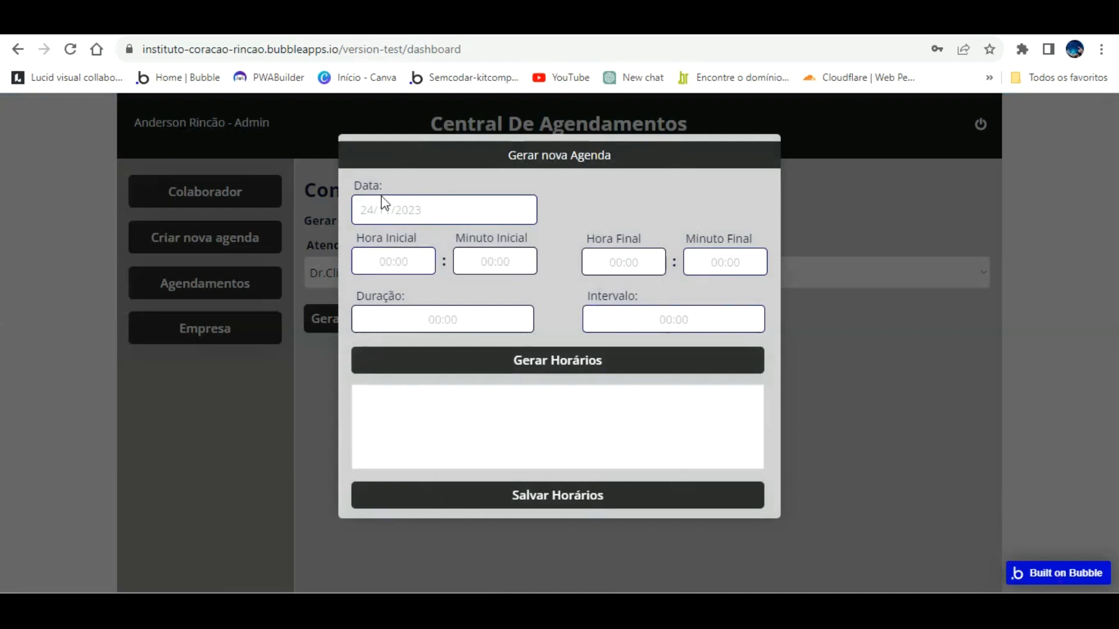
left_click(358, 220)
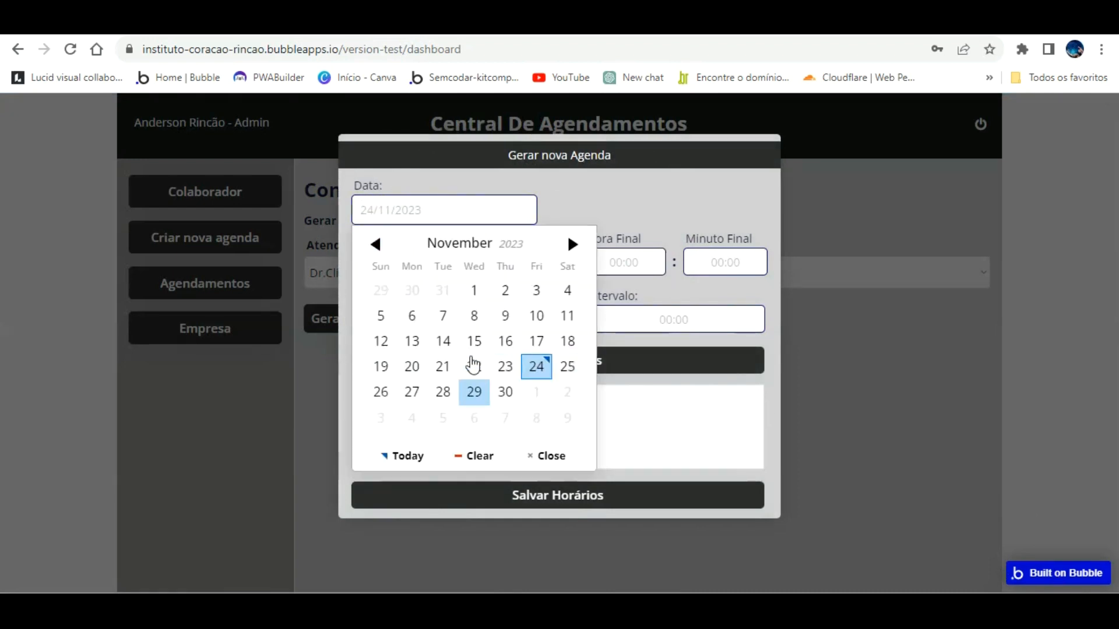
left_click(412, 392)
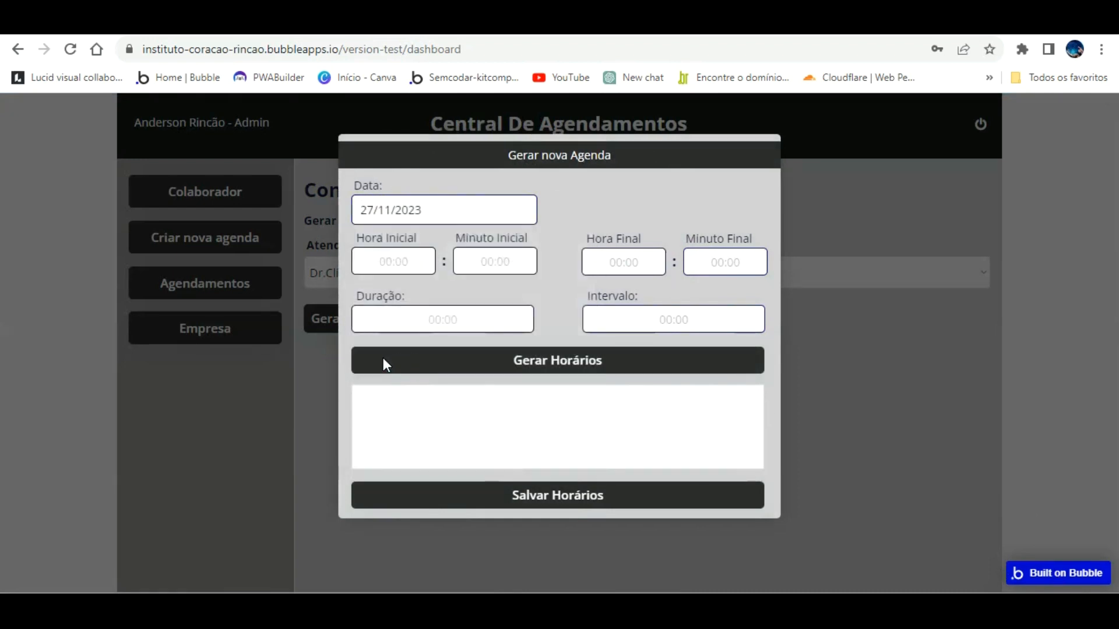
left_click(406, 263)
left_click(465, 77)
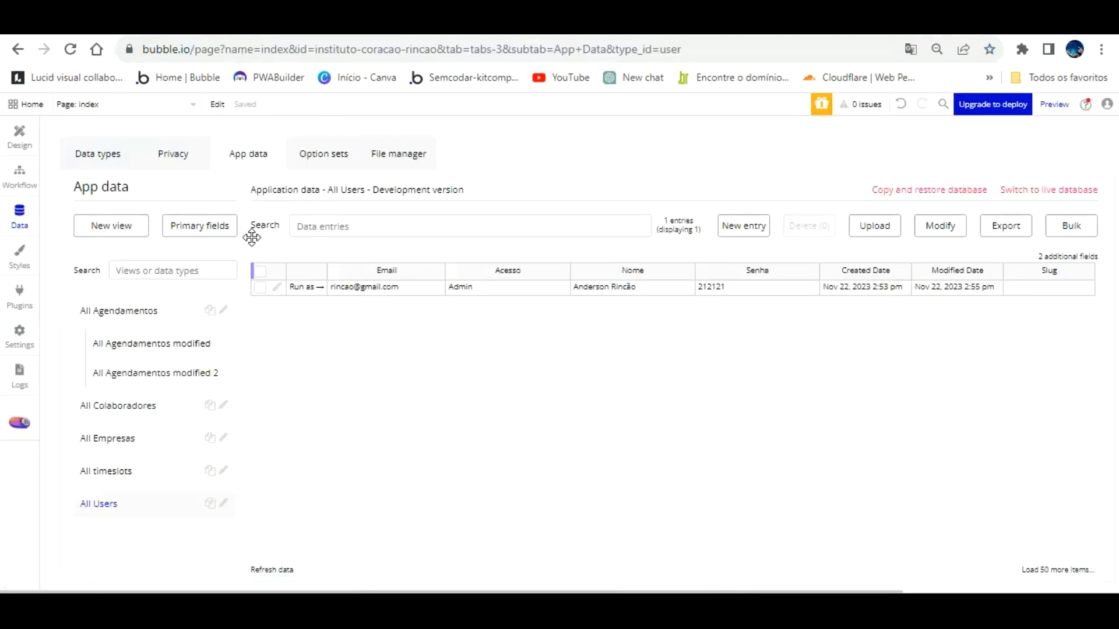
Step: Delete all 12 Agendamentos entries, check the timeslots table, and return to the app popup
left_click(116, 143)
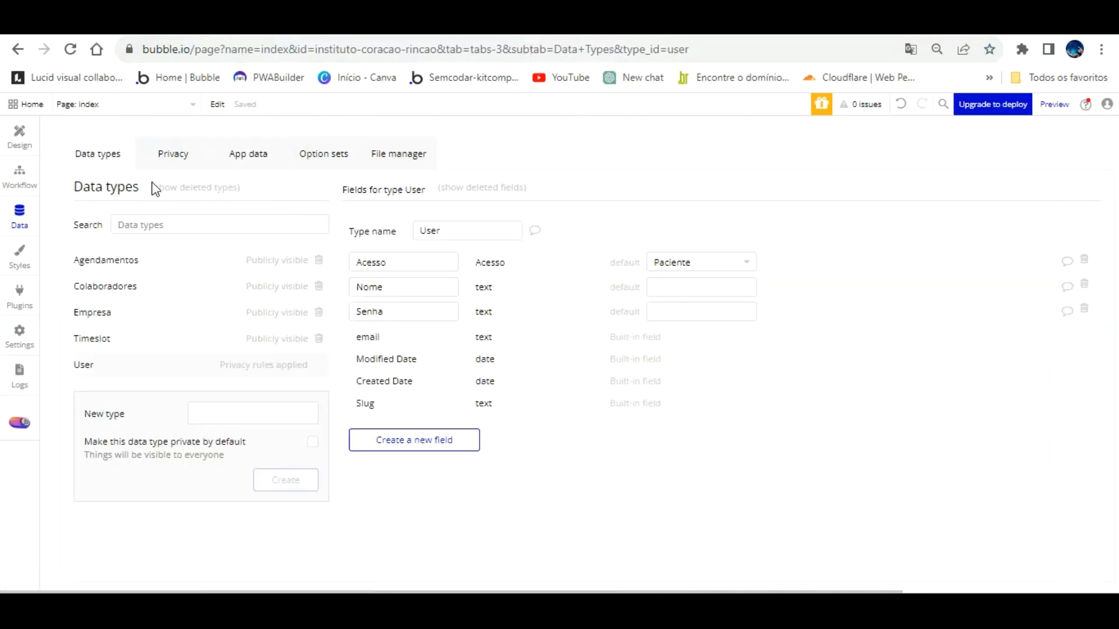
left_click(249, 150)
left_click(138, 288)
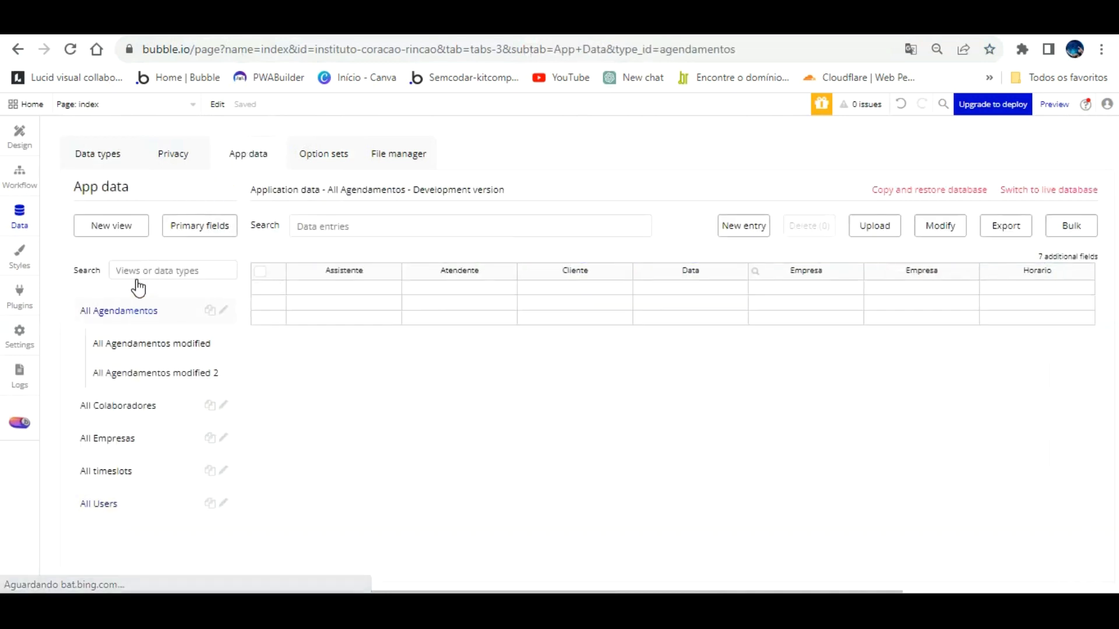
left_click(260, 271)
left_click(809, 225)
left_click(557, 242)
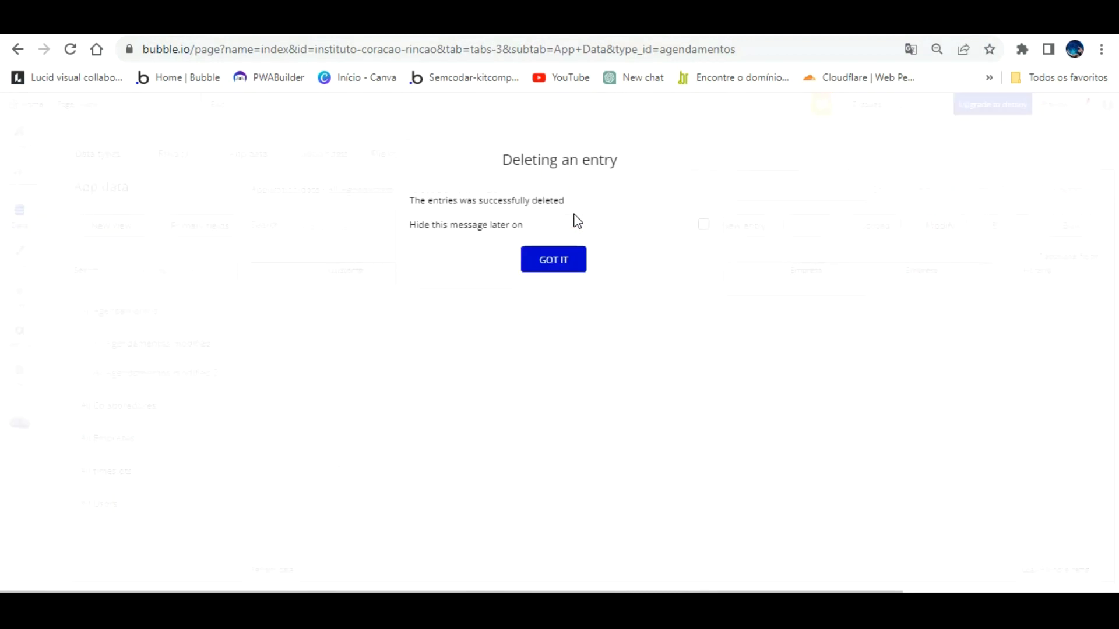
left_click(560, 233)
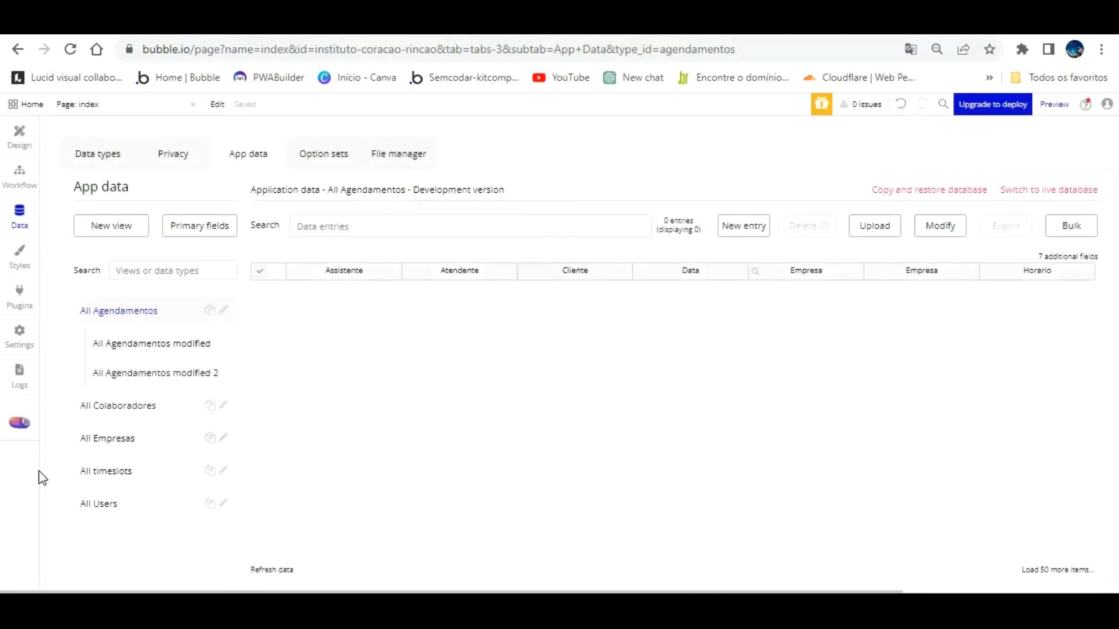
left_click(92, 471)
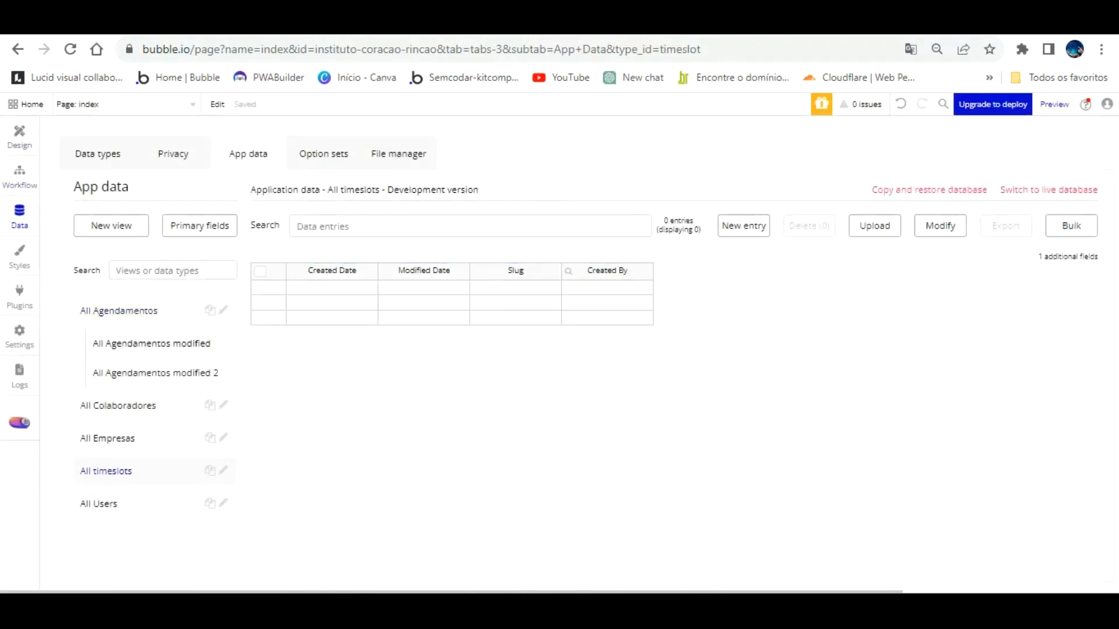
left_click(788, 22)
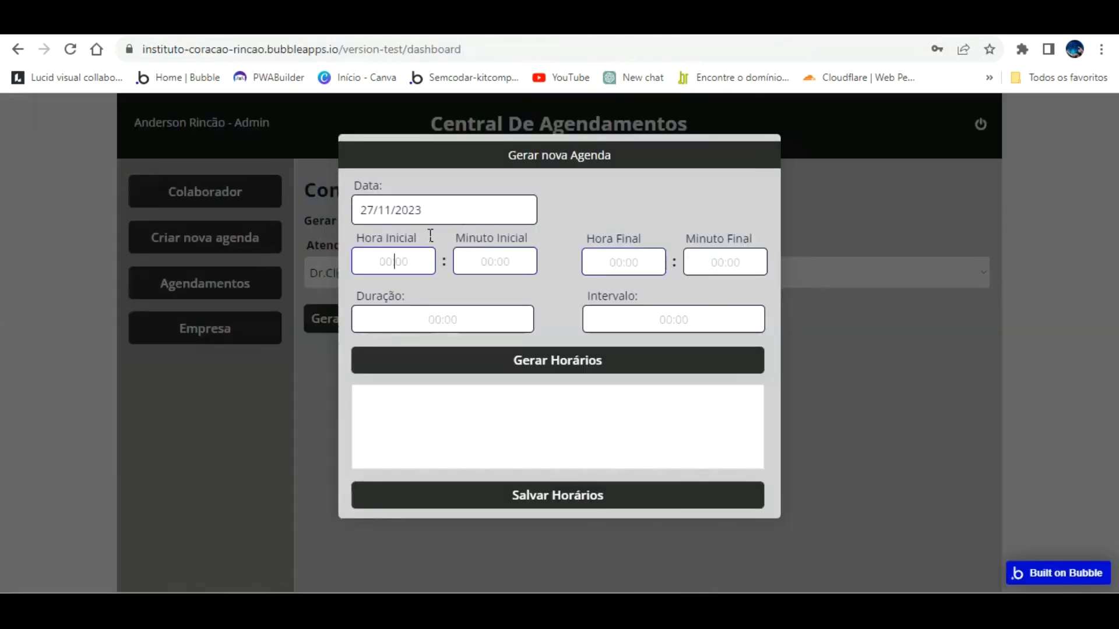
Step: Generate slots from 8:00 to 18:00 with 50-minute sessions and 10-minute intervals
type("8")
left_click(482, 259)
type("0")
left_click(633, 257)
type("18")
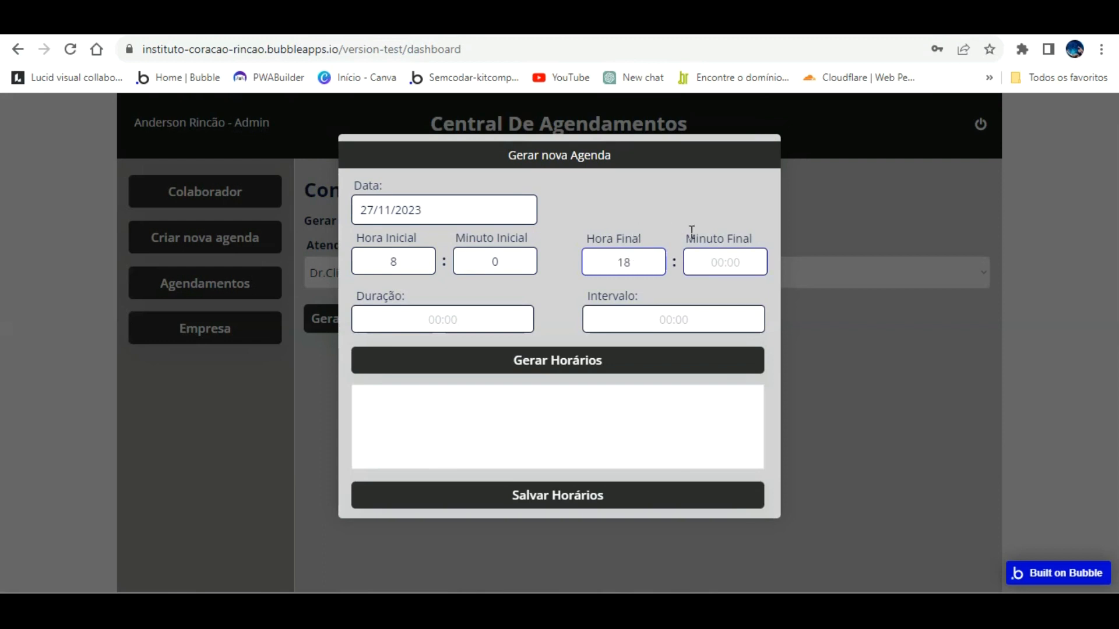
left_click(702, 262)
type("0")
left_click(450, 317)
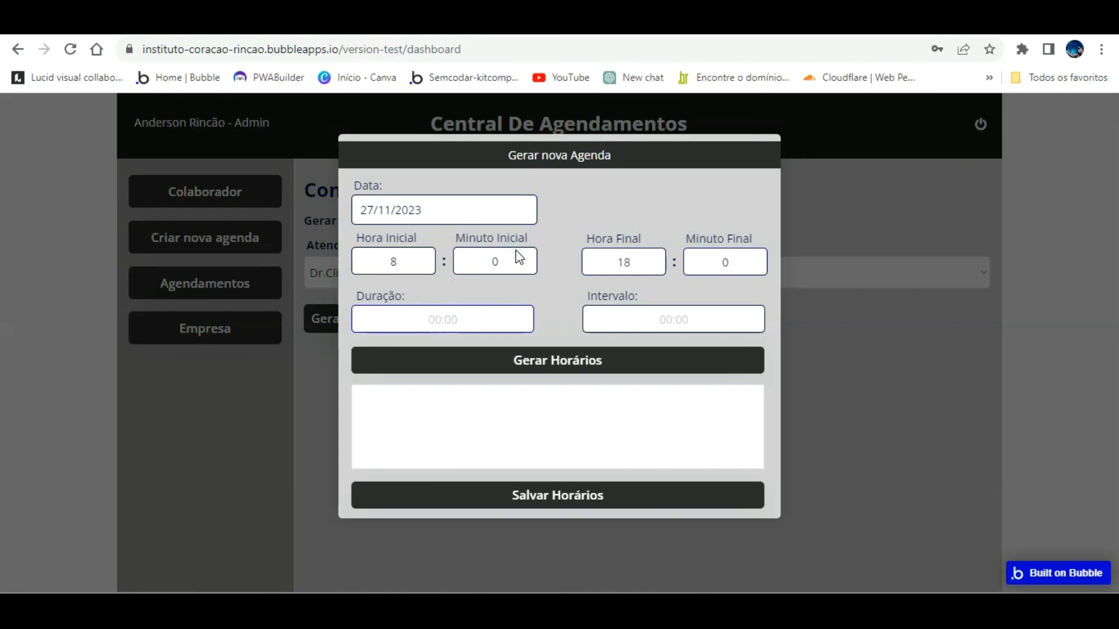
type("50")
left_click(642, 320)
type("10")
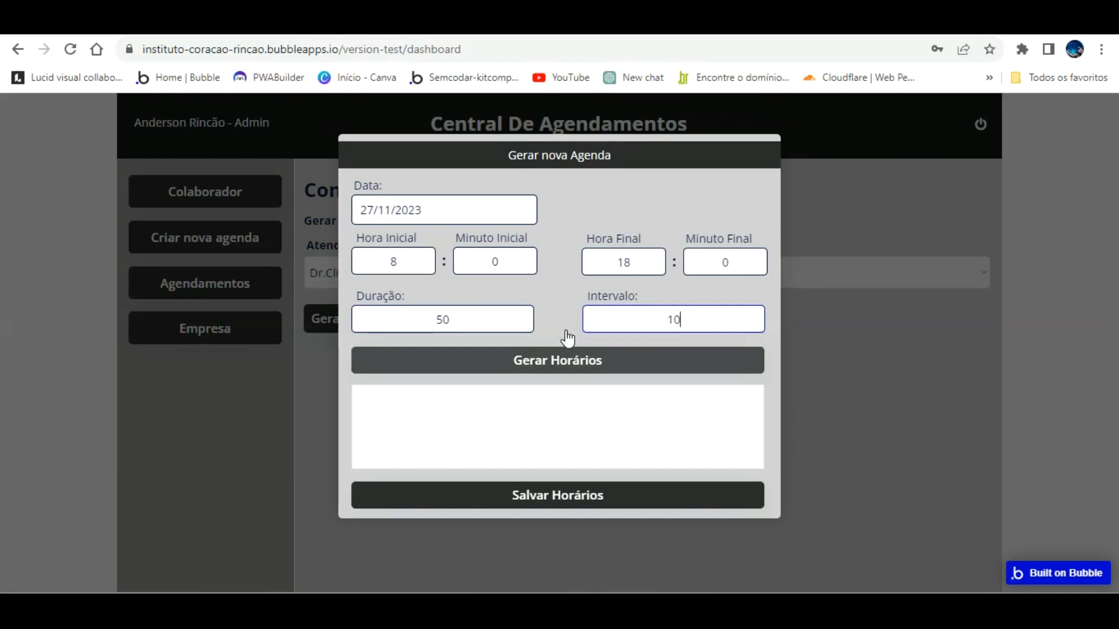
left_click(565, 357)
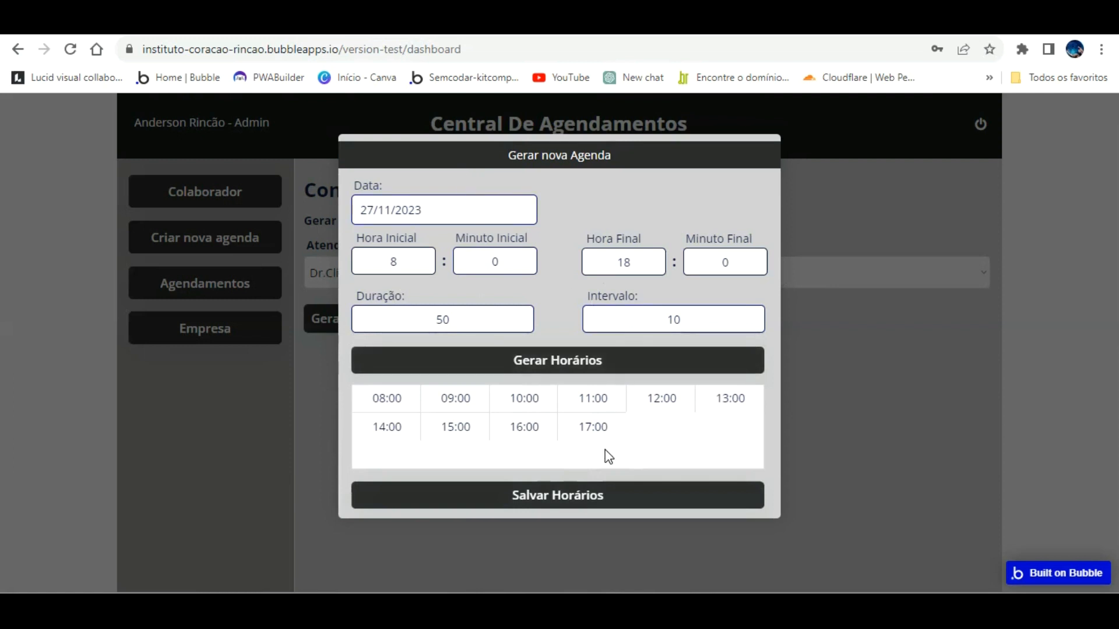
Step: Regenerate with end hour 13, then close the popup and reload the dashboard
key("ctrl+a")
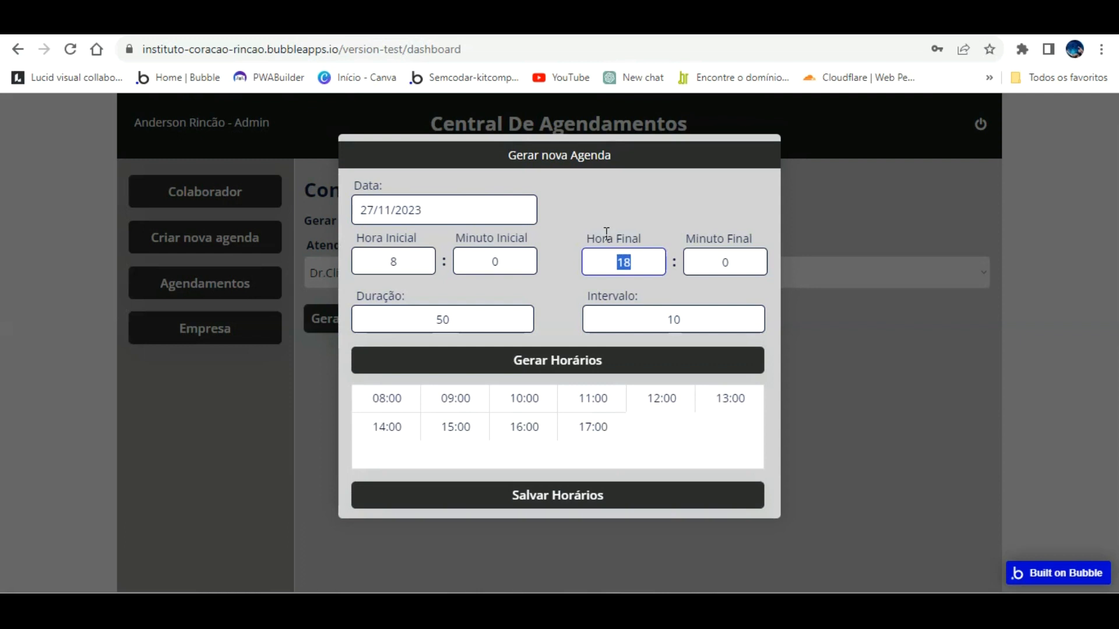
type("13")
left_click(580, 353)
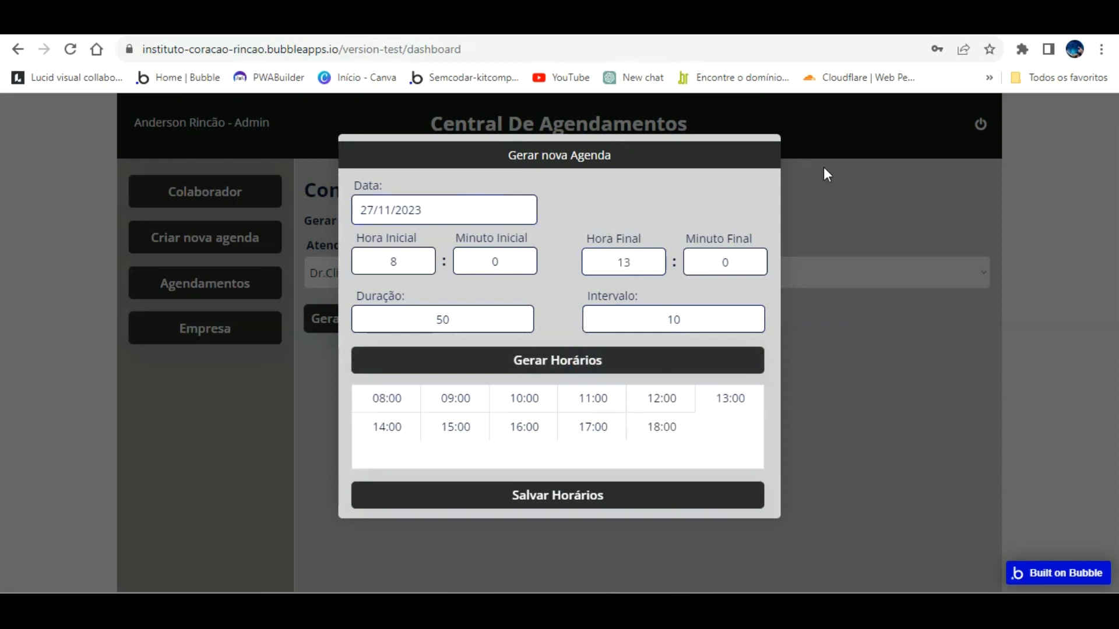
left_click(832, 183)
left_click(82, 47)
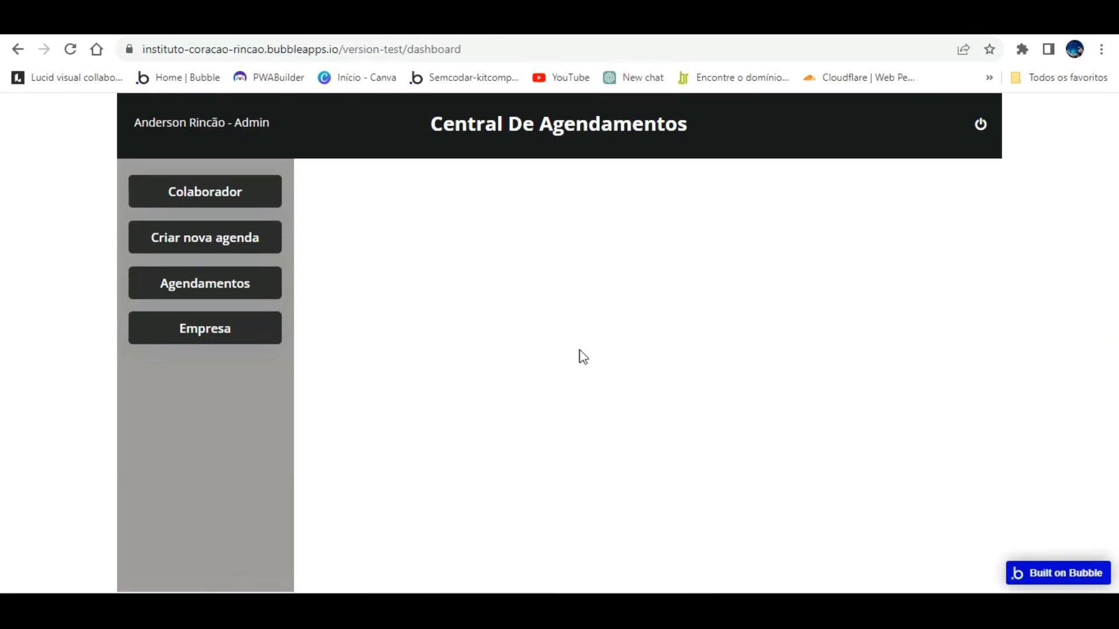
Step: Set up a new agenda for Dr.Clinico Geral and Sr(a).Assistente dated 27/11/2023
left_click(235, 230)
left_click(551, 274)
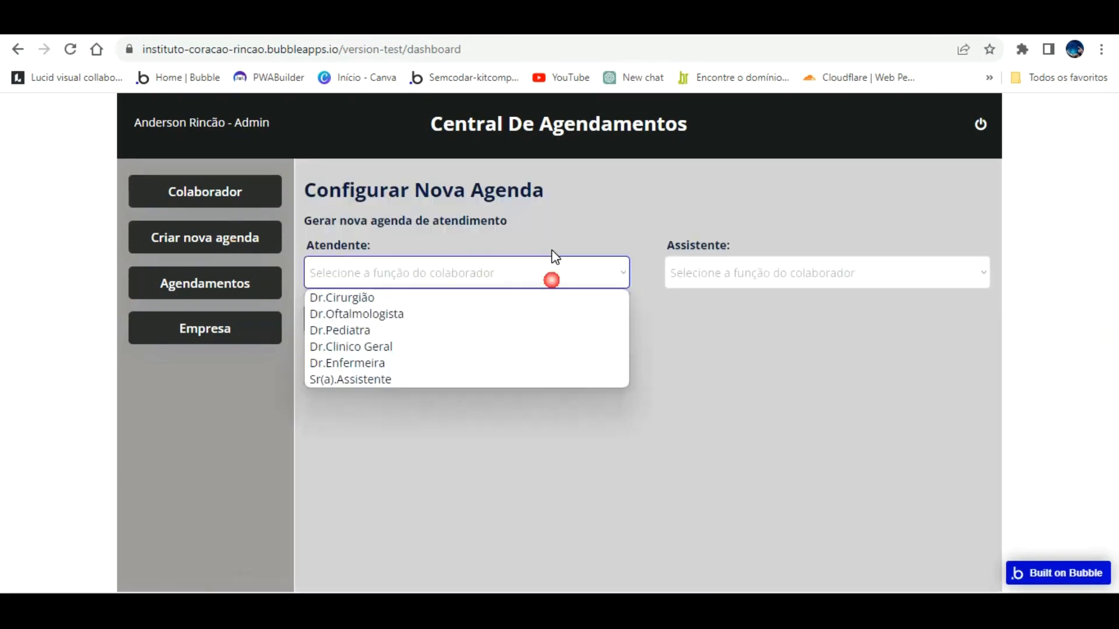
left_click(397, 347)
left_click(767, 271)
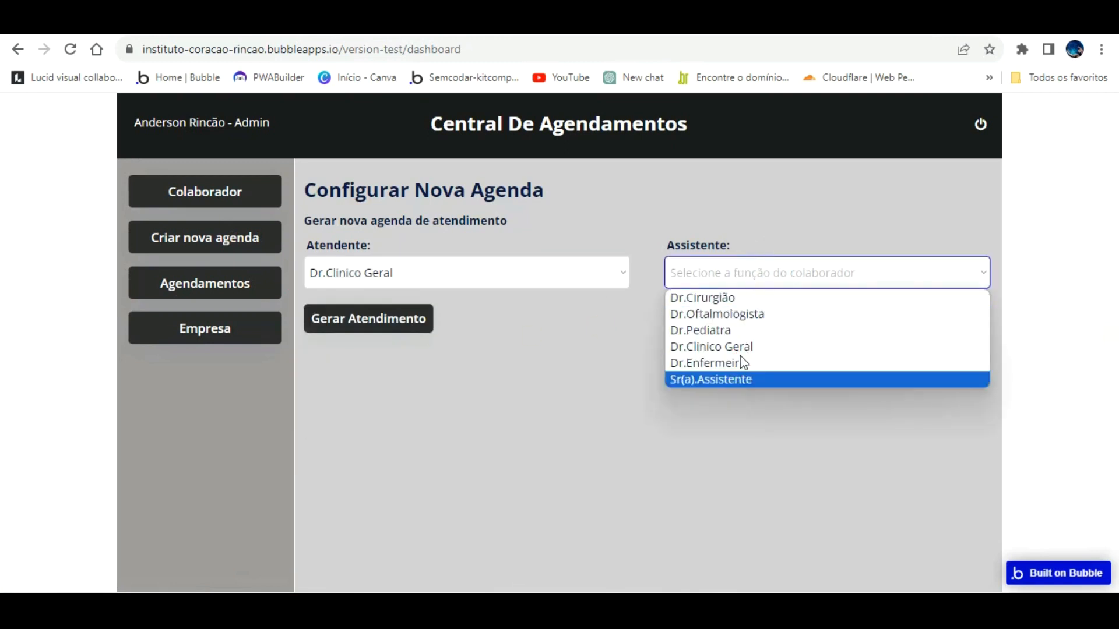
left_click(711, 380)
left_click(402, 319)
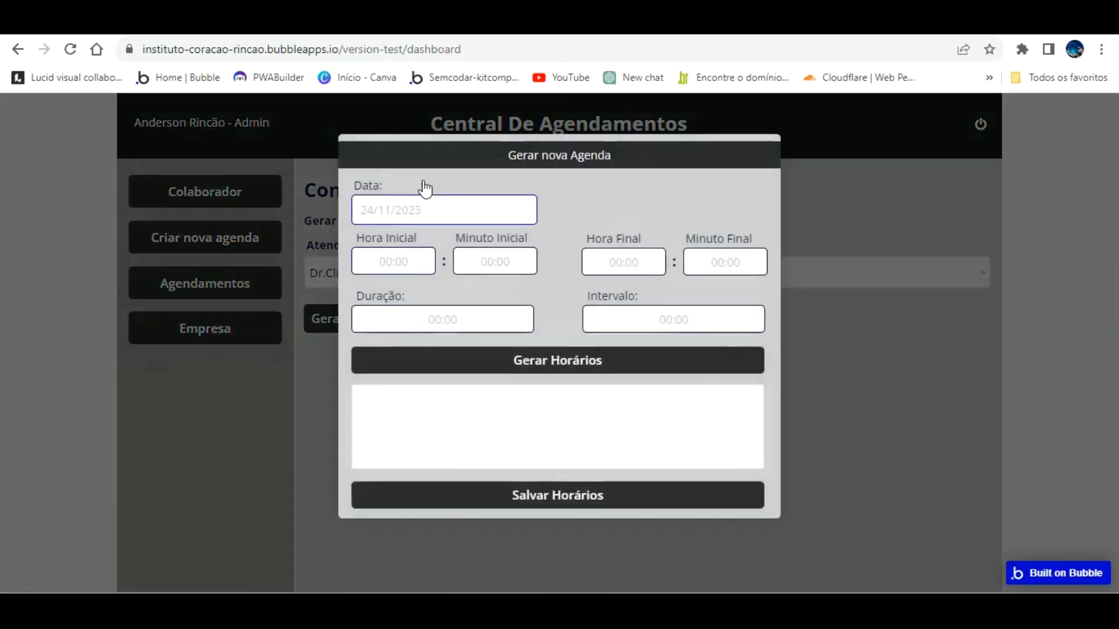
left_click(429, 208)
left_click(412, 389)
Step: Generate 8:00–13:00 slots of 50 minutes with 10-minute breaks and save them
left_click(397, 265)
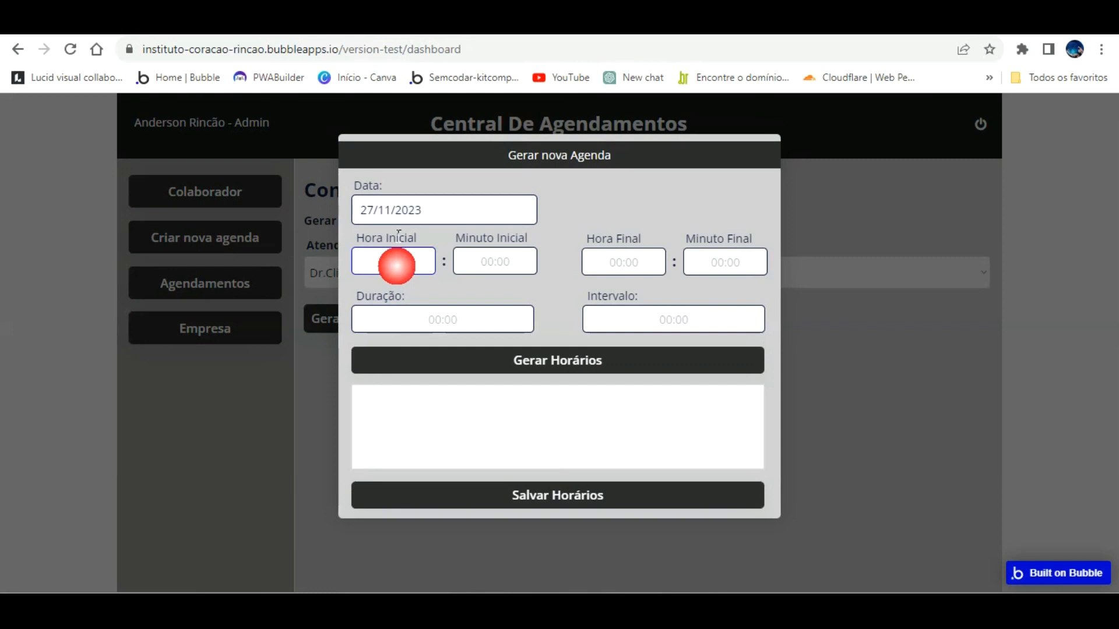
type("8")
left_click(492, 262)
type("0")
key("Tab")
type("13")
left_click(707, 262)
type("0")
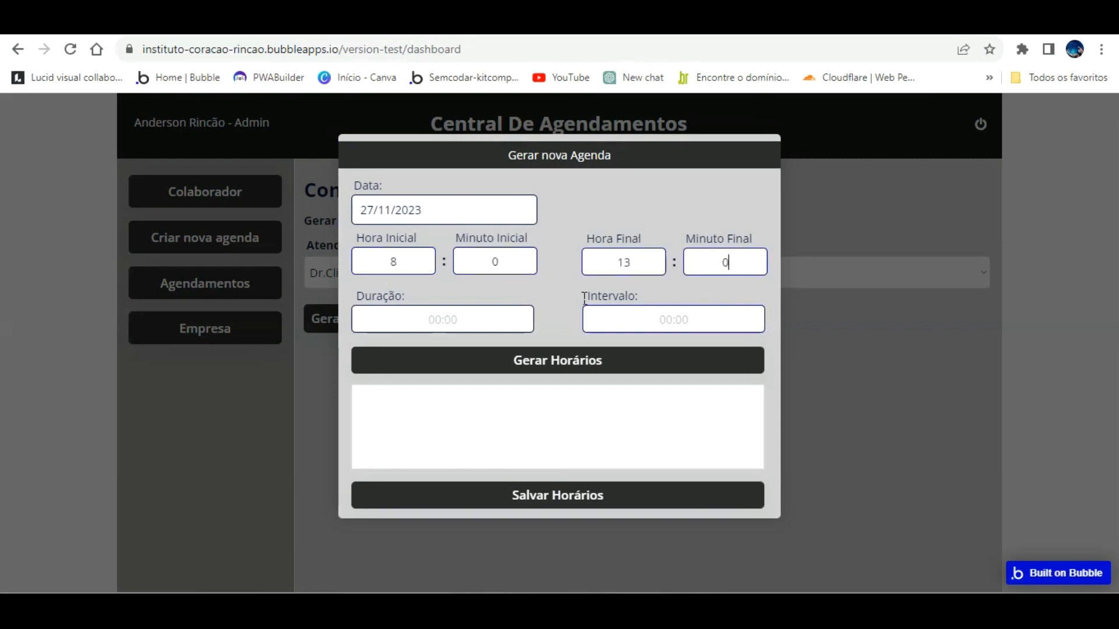
left_click(460, 312)
type("4")
key("BackSpace")
type("50")
left_click(647, 320)
type("10")
left_click(572, 352)
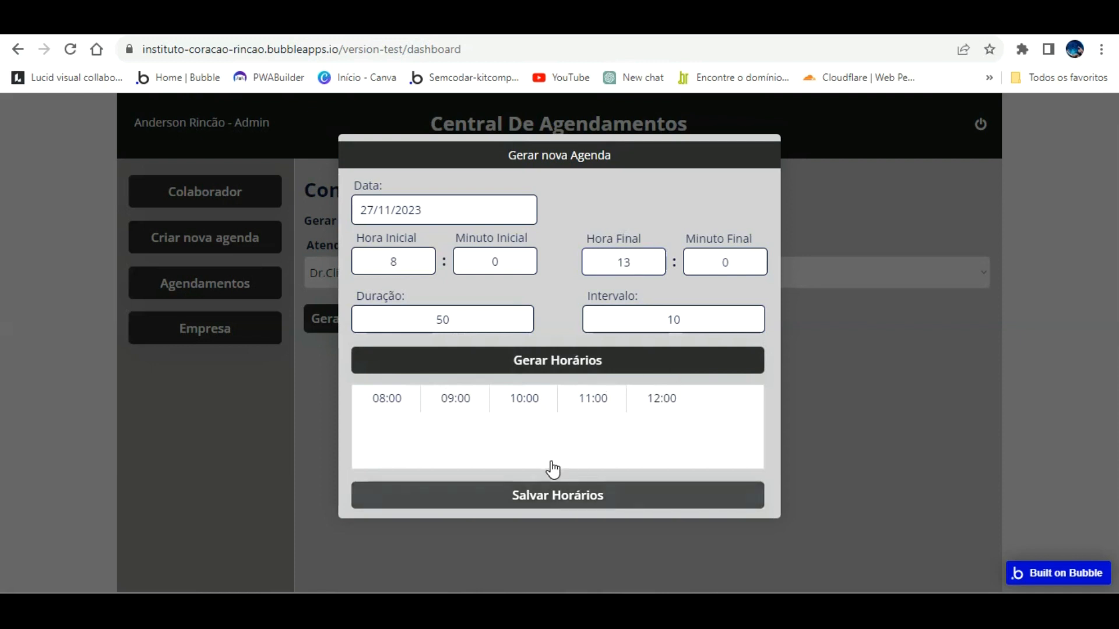
left_click(551, 493)
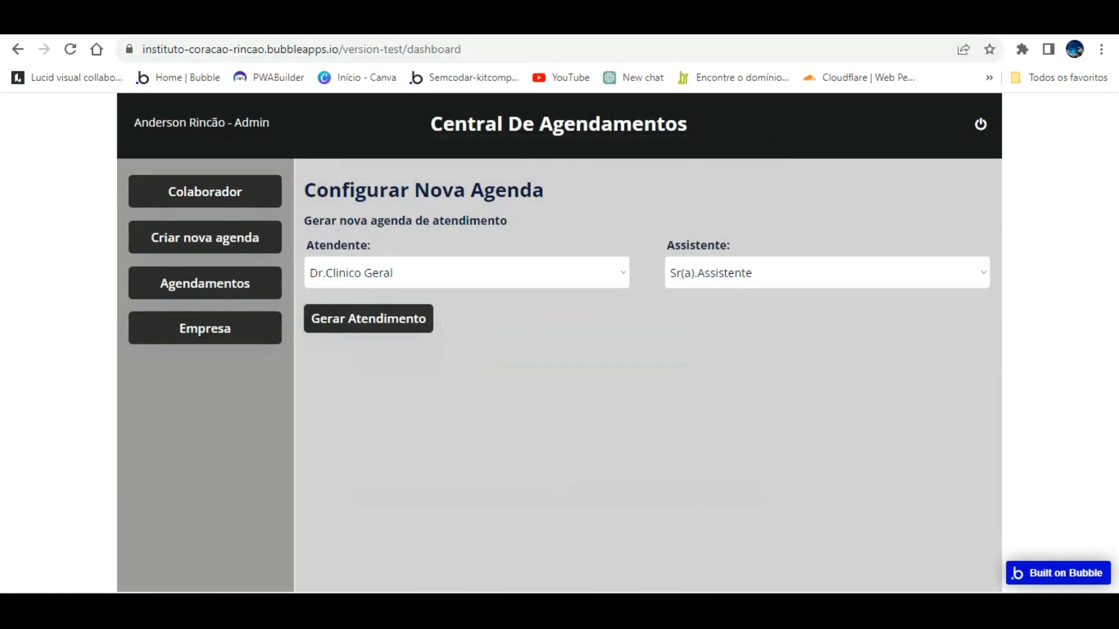
left_click(506, 24)
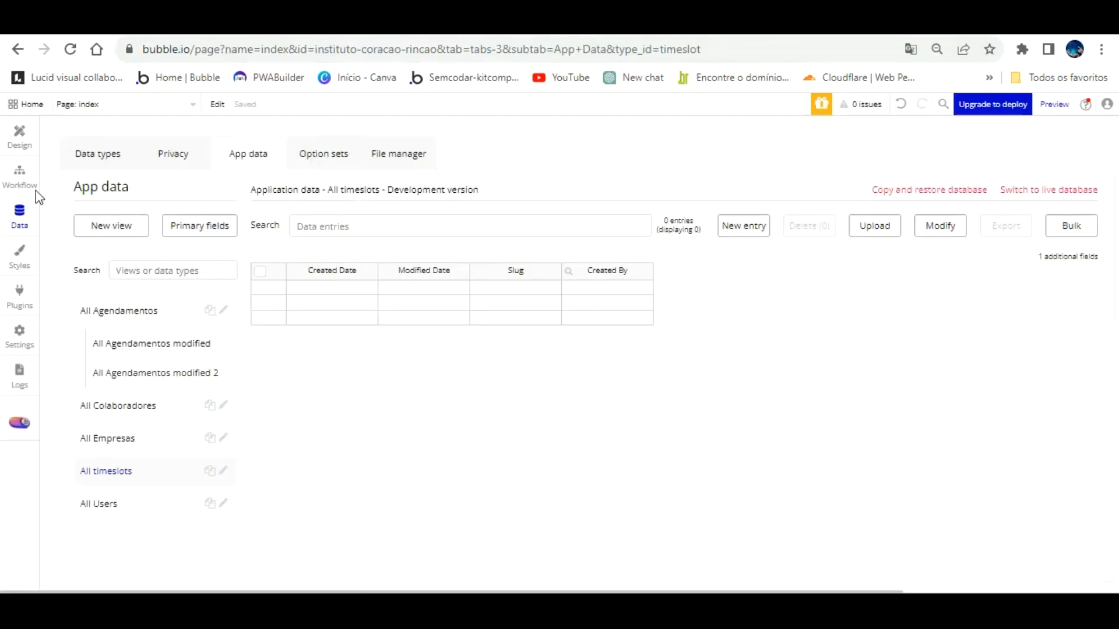
left_click(147, 303)
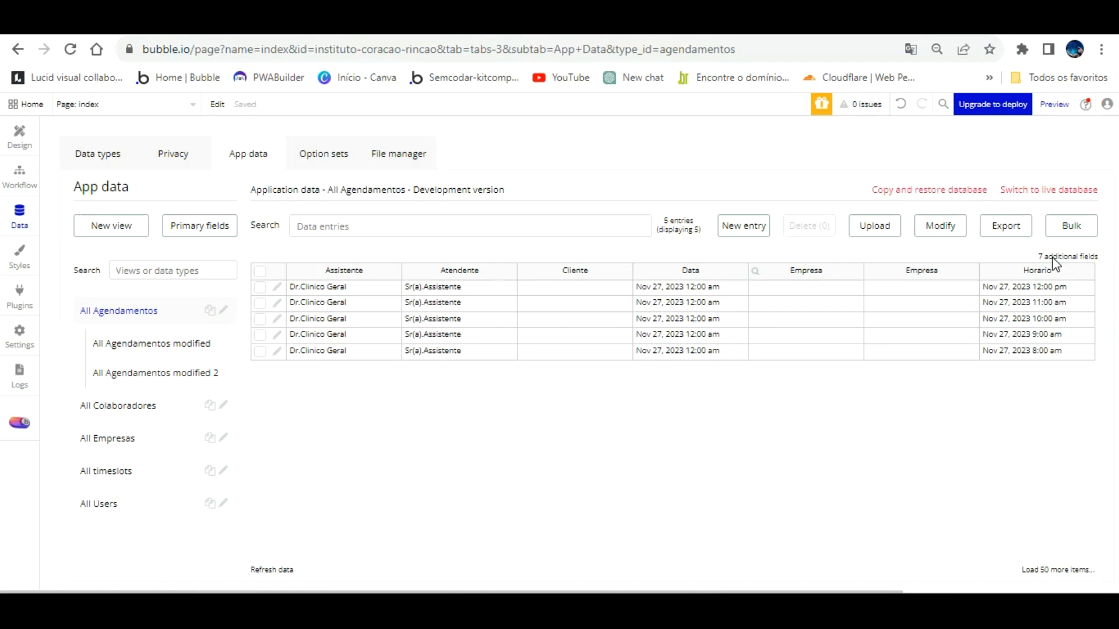
left_click(805, 23)
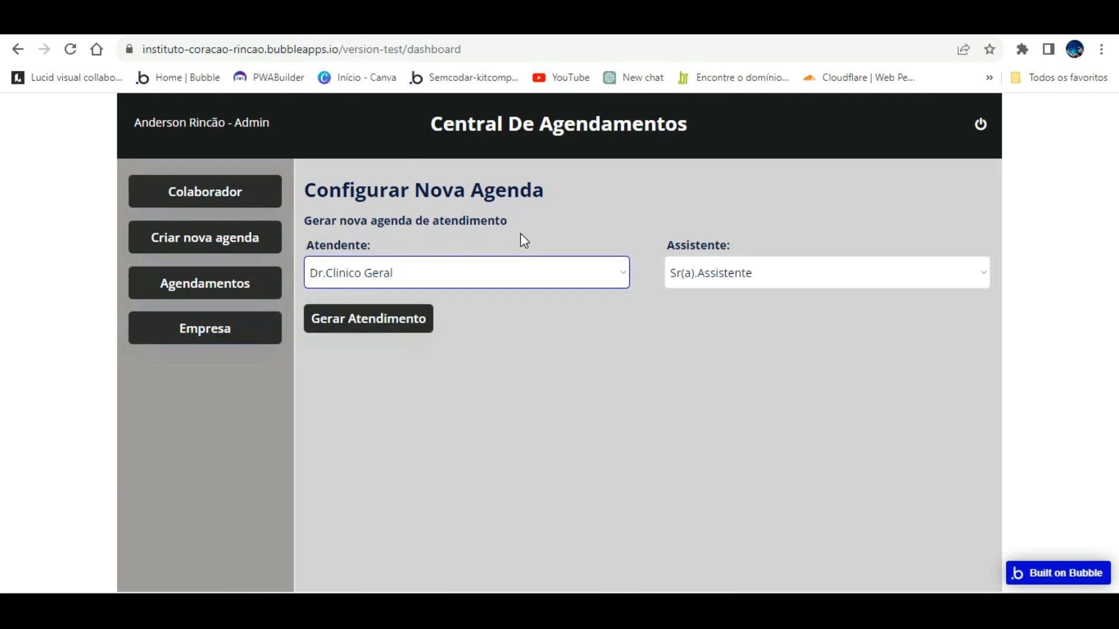
Step: Reopen the Criar nova agenda setup form, then log the admin out from the header
left_click(240, 246)
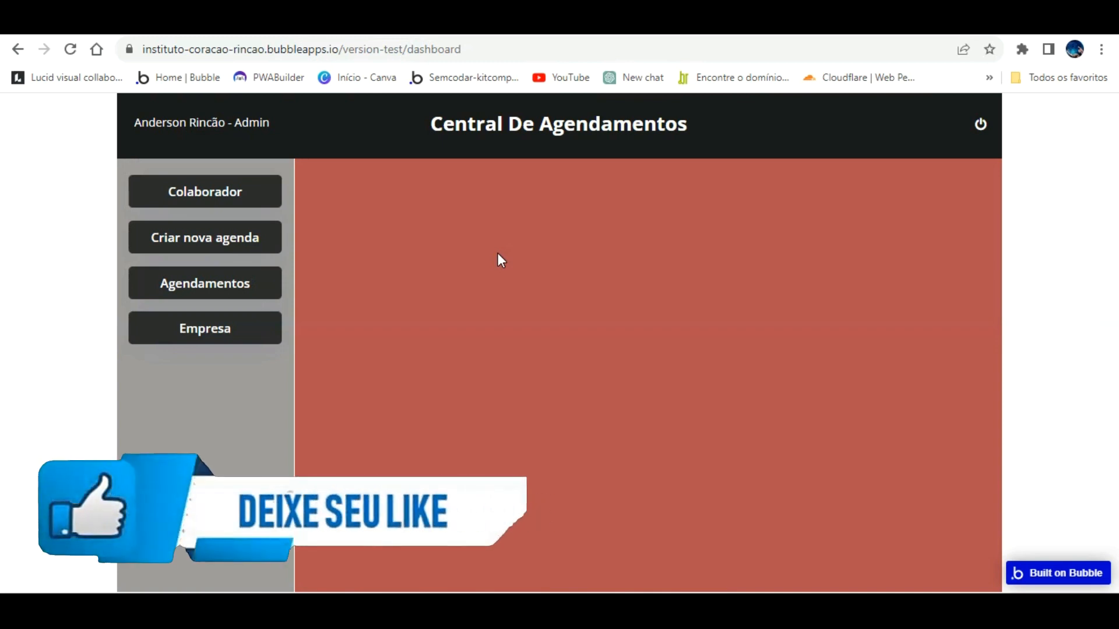
left_click(226, 237)
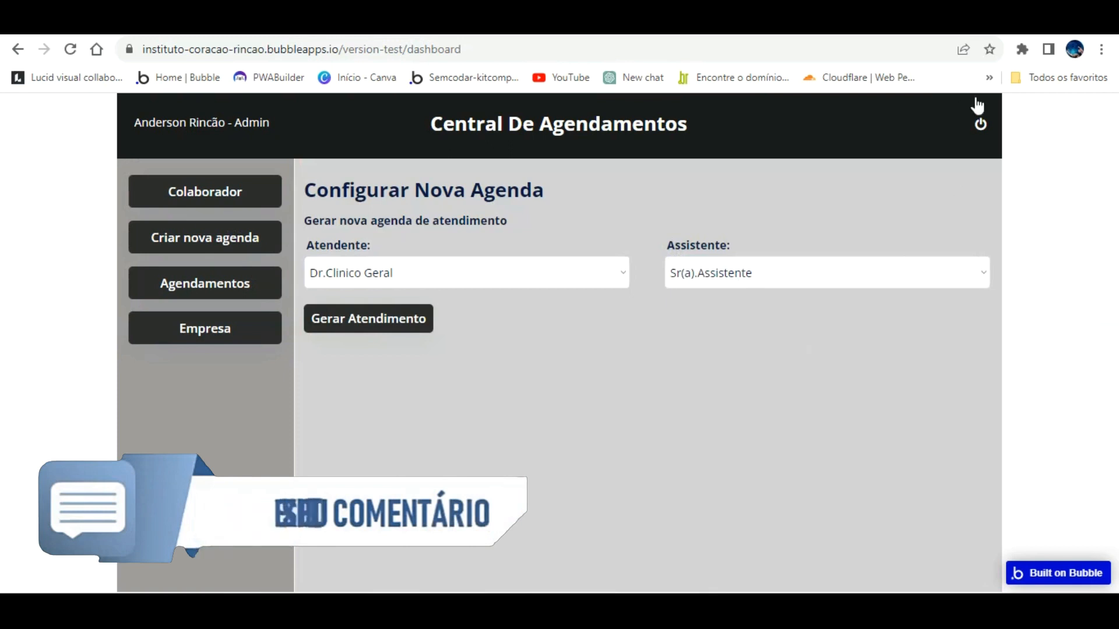
left_click(977, 121)
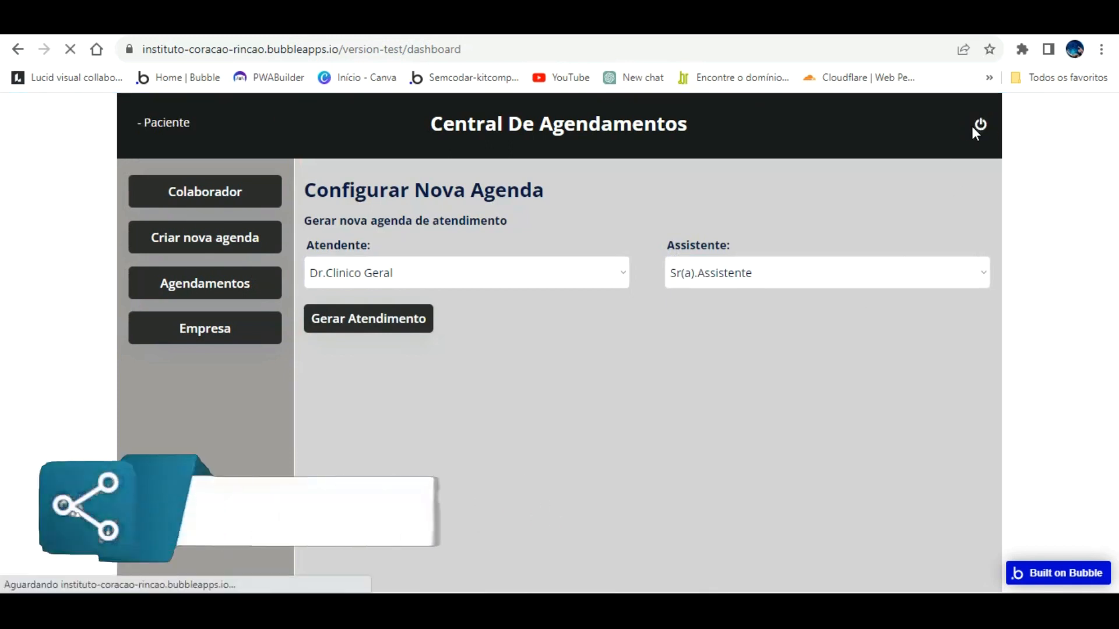